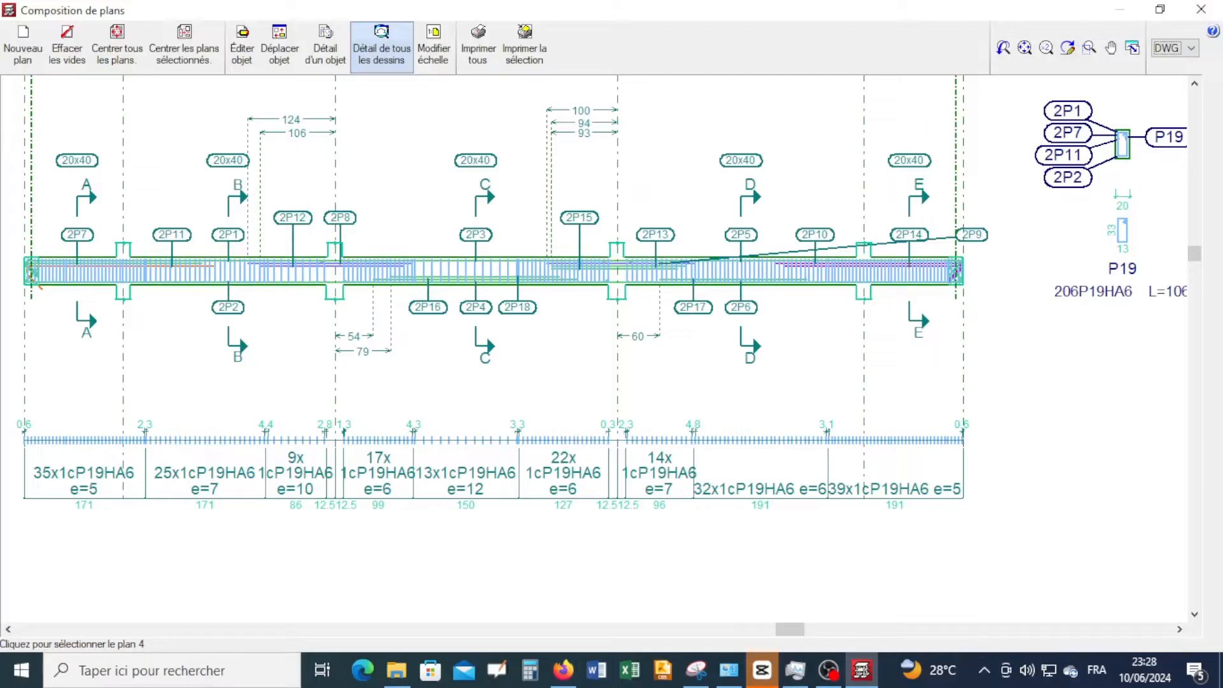
- Show the desktop and open the FILE15 drawing from it
left_click(1222, 681)
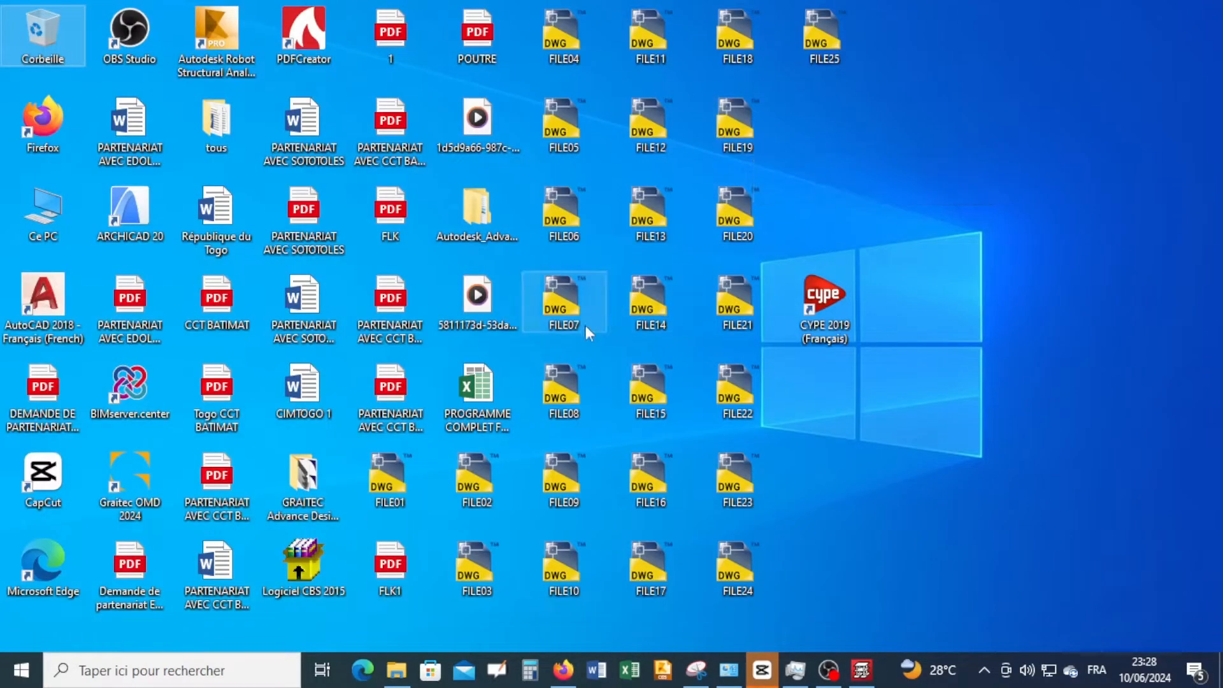
double_click(658, 397)
right_click(655, 389)
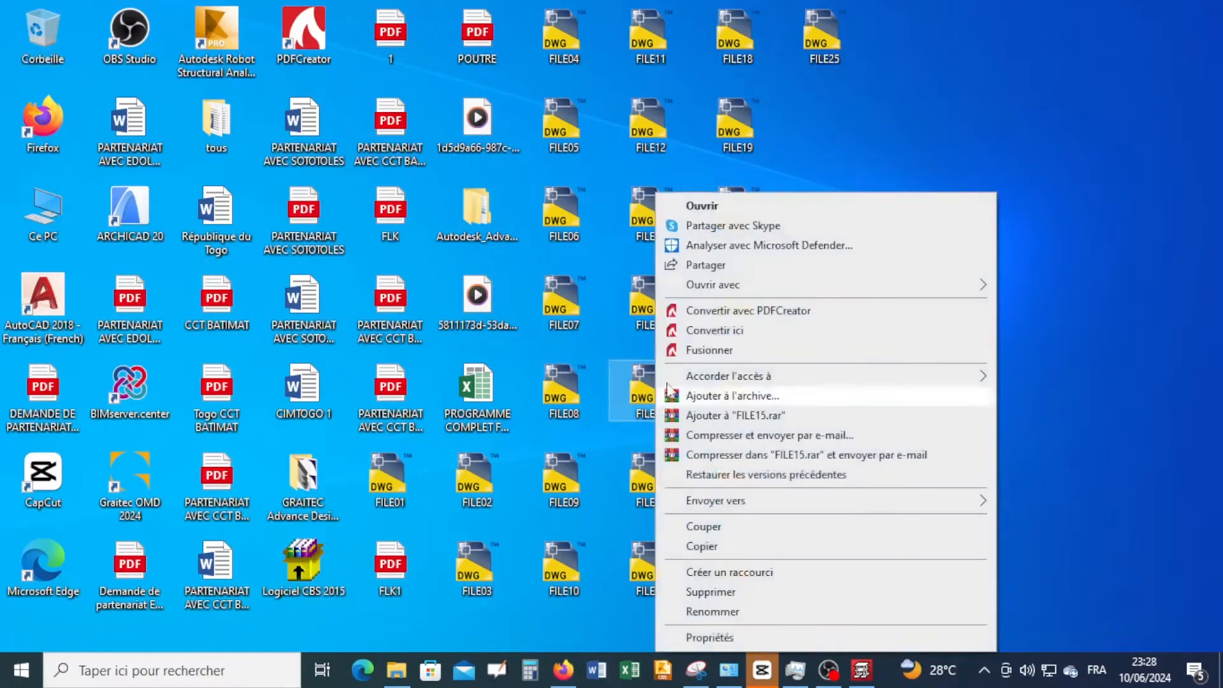
left_click(698, 205)
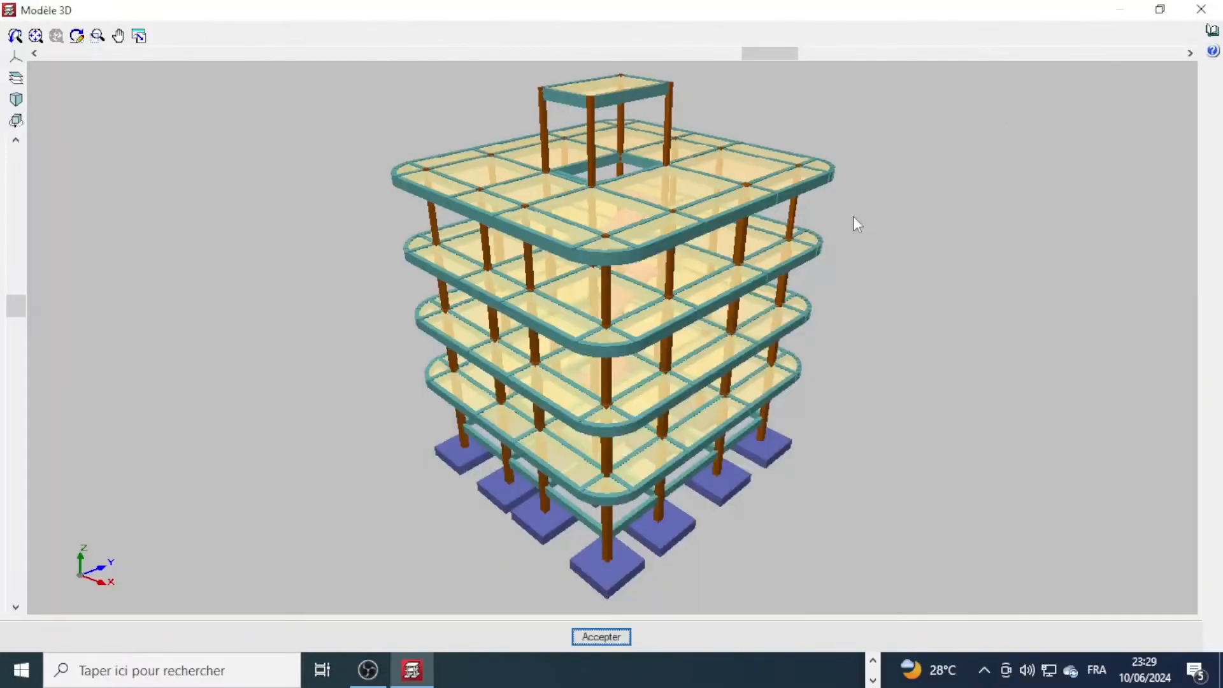
- Examine the building's 3D structural model from several angles, including its floors, staircase and footings, and close the 3D view
scroll(621, 229, "up", 5)
left_click_drag(629, 216, 851, 198)
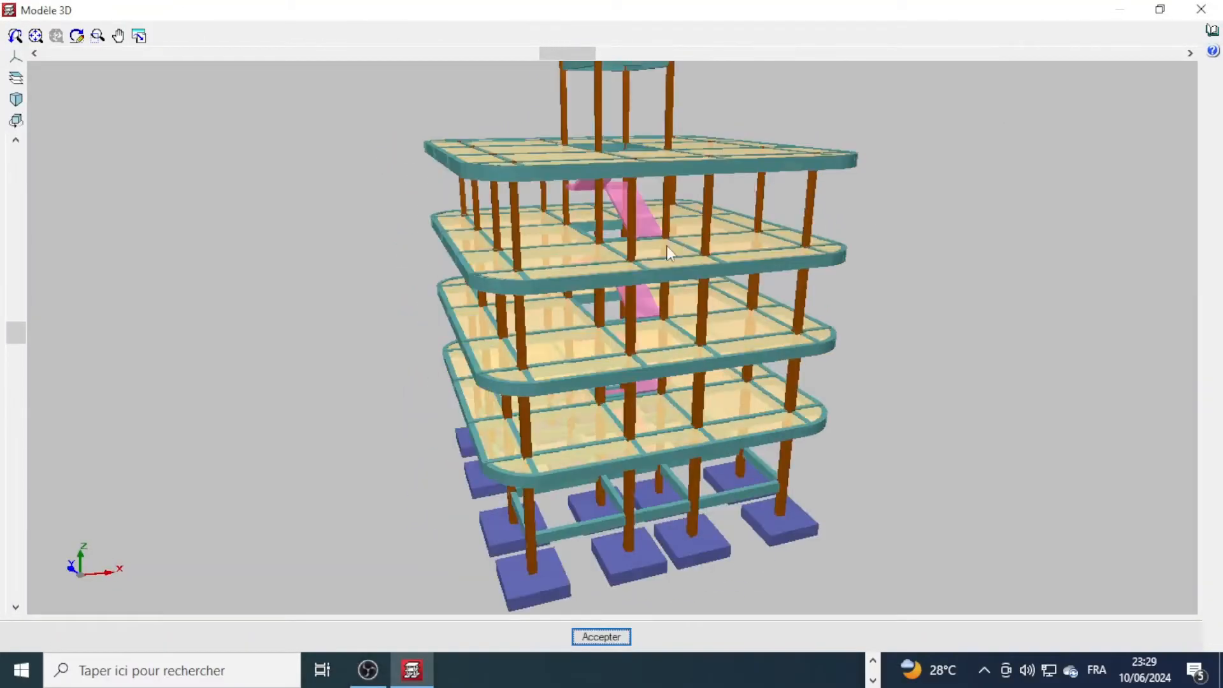
left_click_drag(672, 253, 790, 256)
left_click_drag(578, 251, 750, 168)
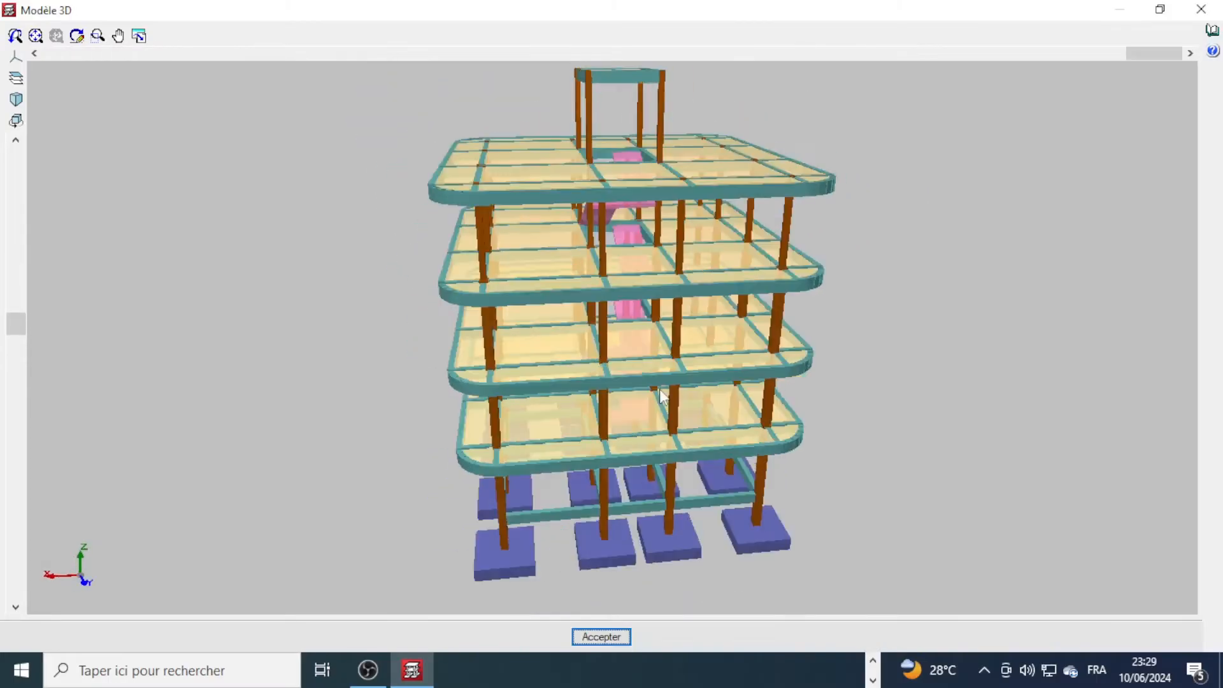
left_click_drag(685, 401, 747, 348)
left_click_drag(685, 453, 658, 544)
left_click_drag(575, 514, 589, 478)
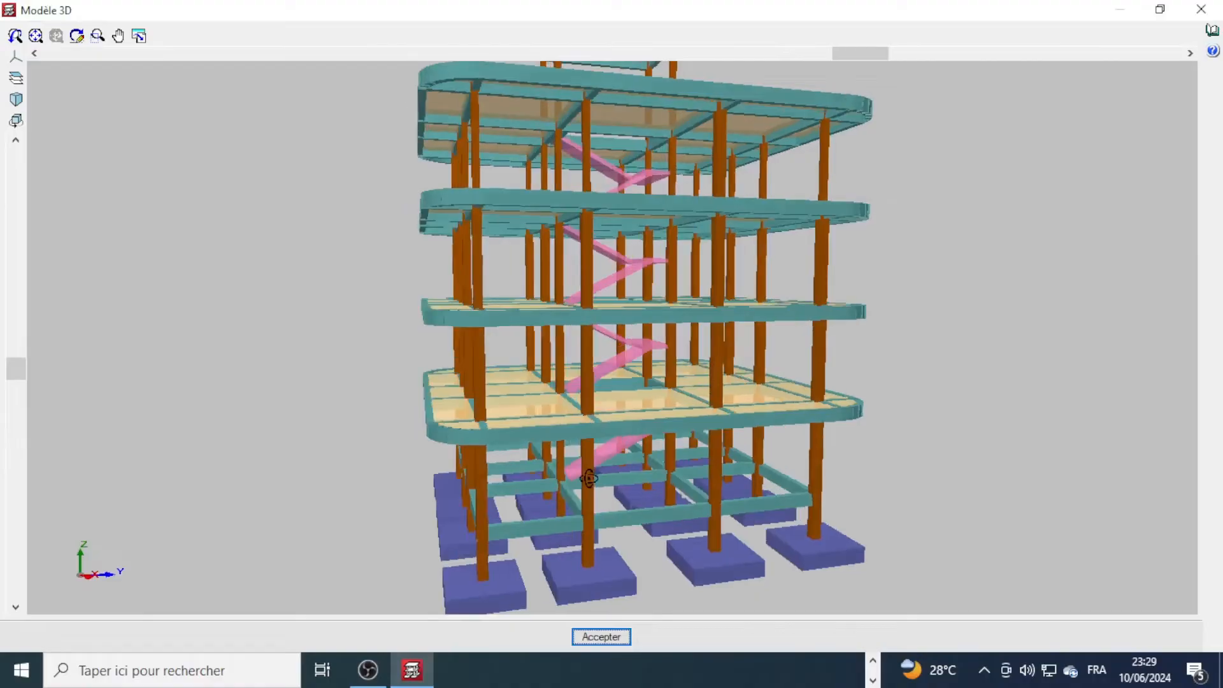
left_click_drag(577, 585, 676, 501)
left_click_drag(612, 366, 592, 321)
left_click_drag(517, 284, 626, 446)
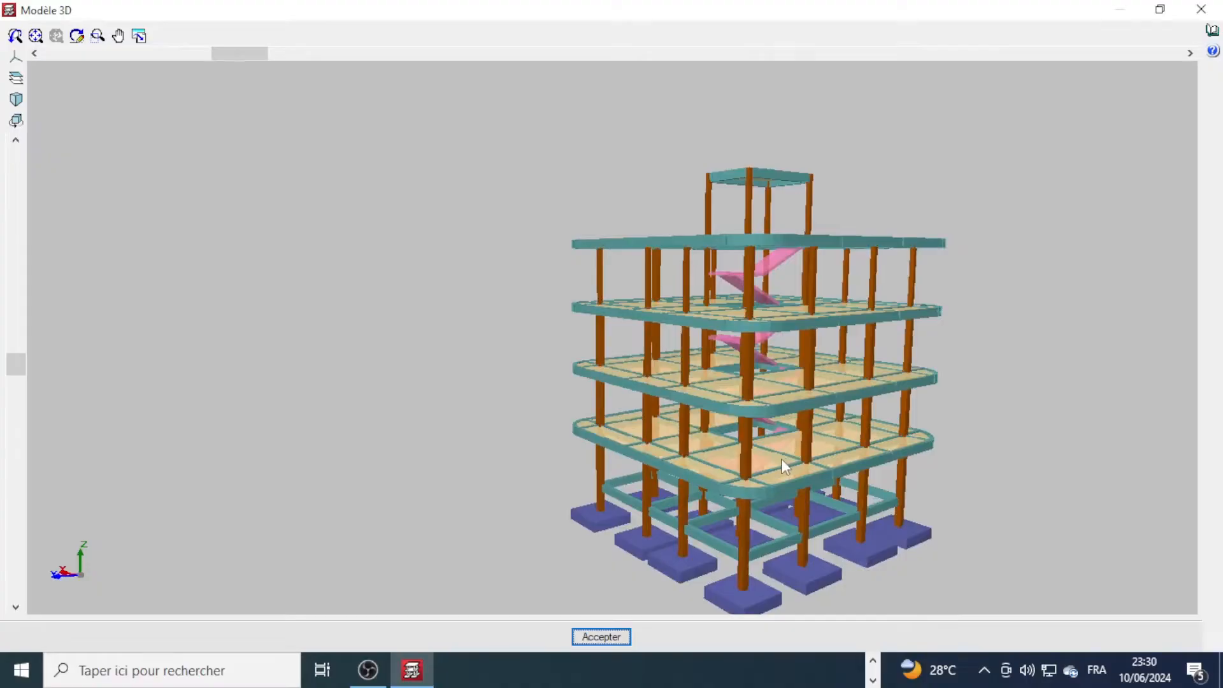
left_click_drag(797, 437, 669, 391)
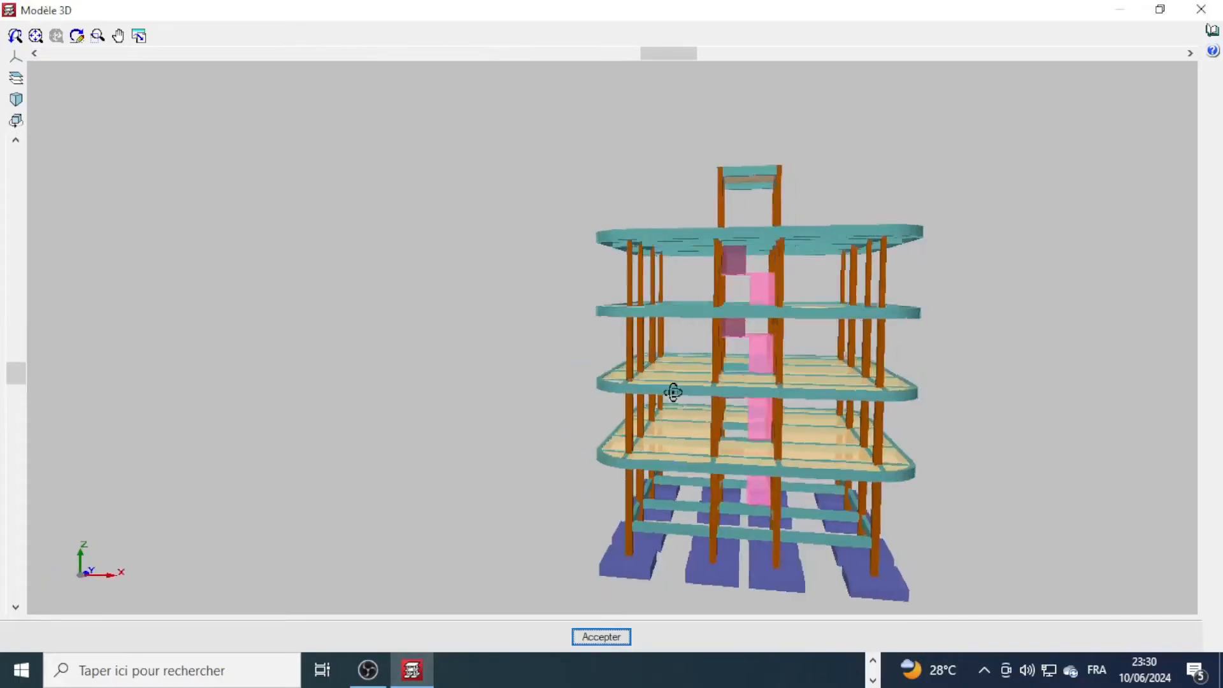
left_click_drag(838, 238, 911, 295)
left_click(1201, 9)
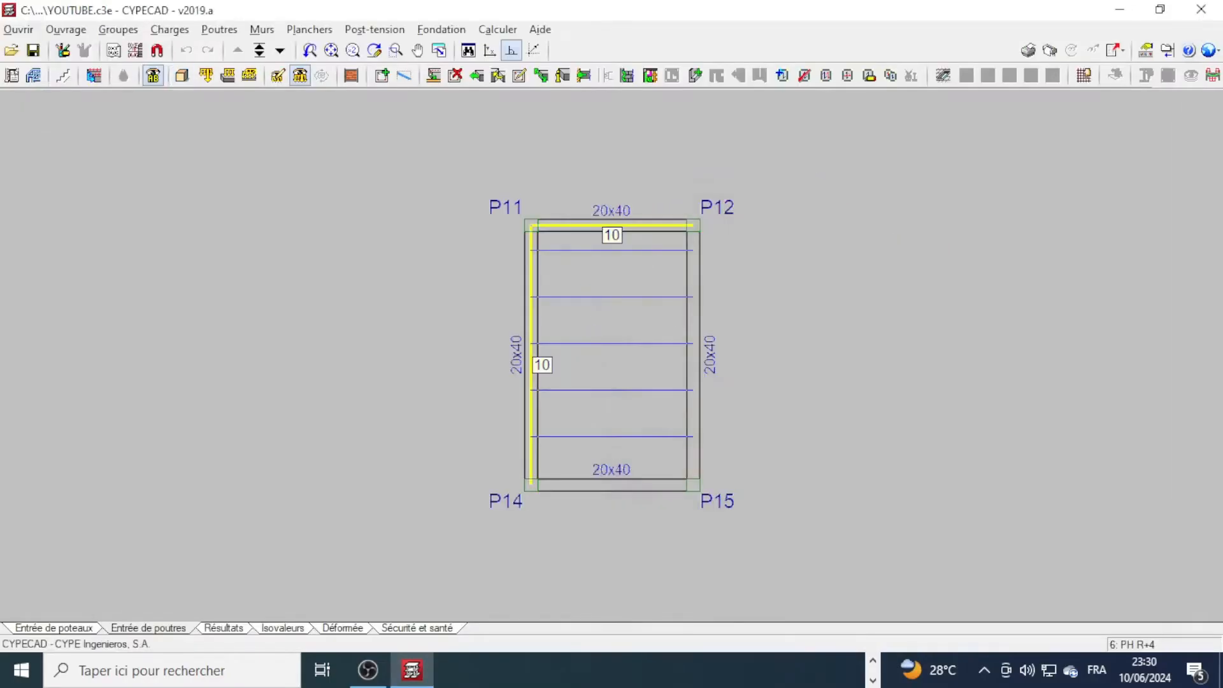
- Display the PH R+3 floor plan, and minimise the CYPECAD window to return to the desktop
left_click(260, 50)
left_click(591, 265)
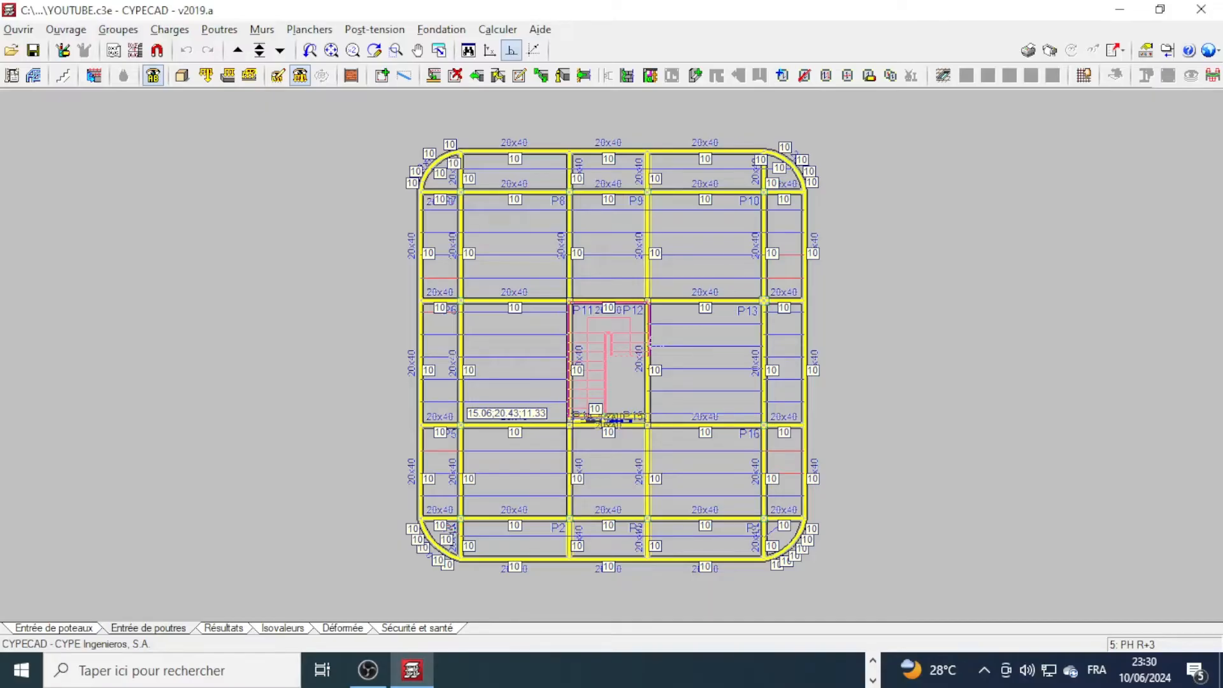
left_click(1116, 6)
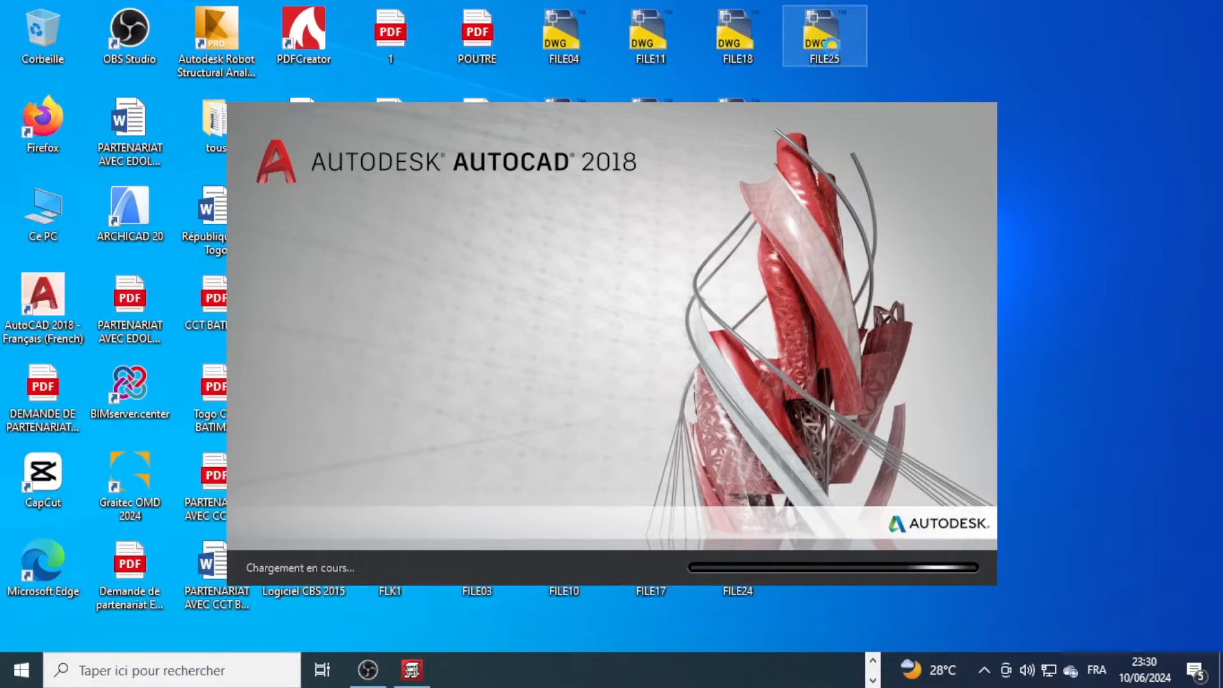
- Open the FILE25 drawing from the desktop in AutoCAD
right_click(827, 40)
left_click(873, 51)
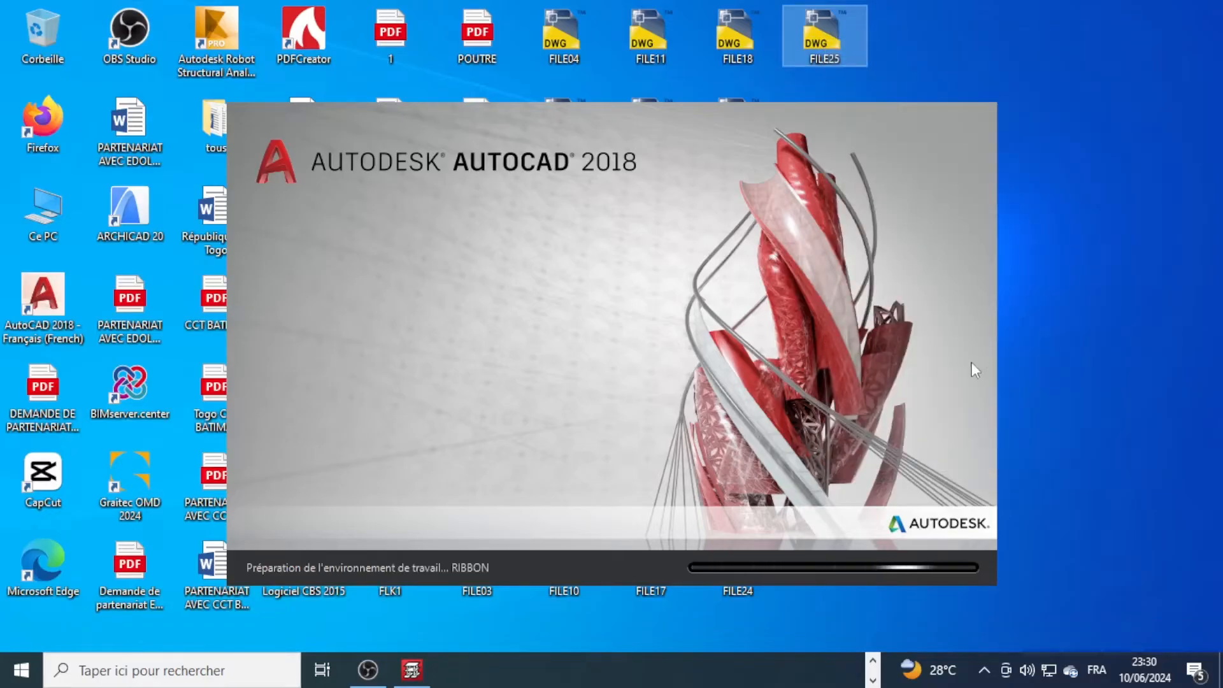
left_click(1013, 352)
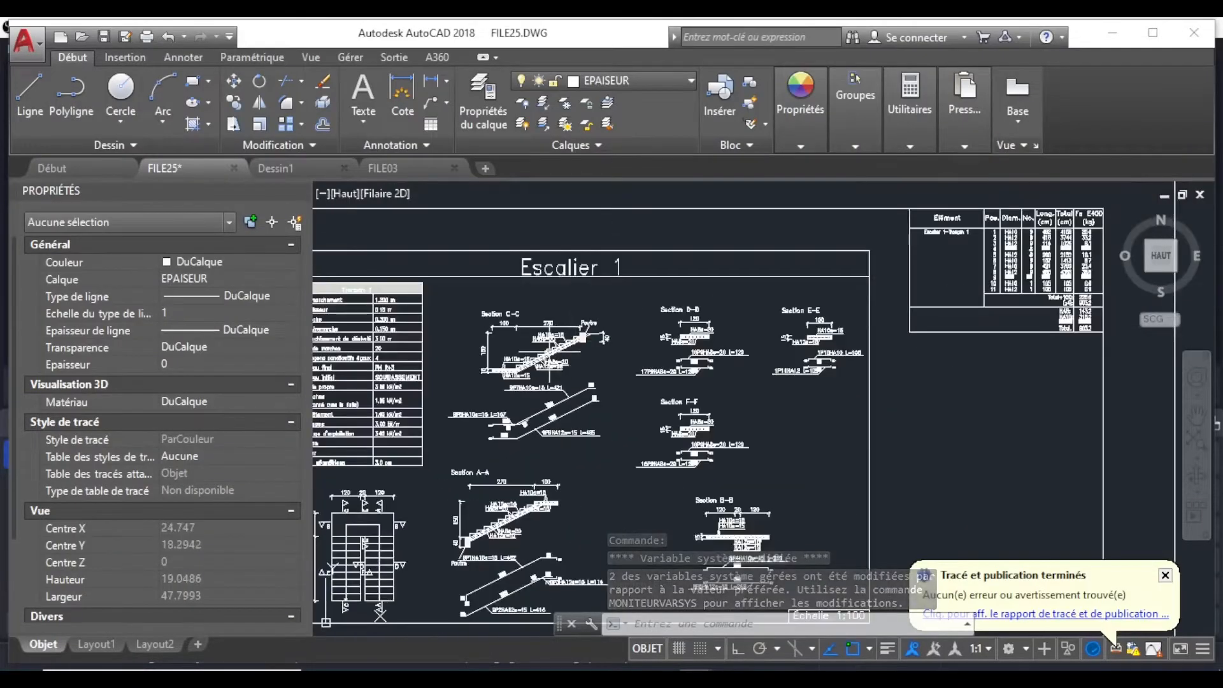
- Examine the reinforcement details of stair Section C-C and the stair characteristics table on the Escalier 1 sheet
scroll(420, 376, "up", 4)
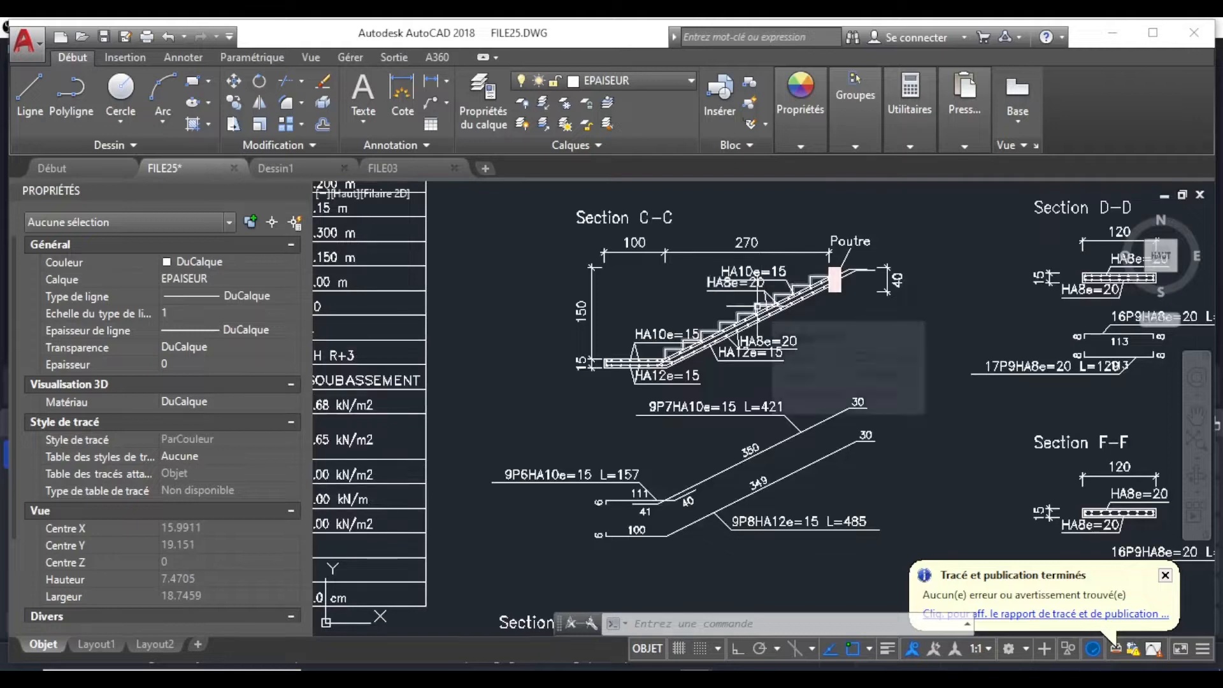
scroll(757, 315, "up", 6)
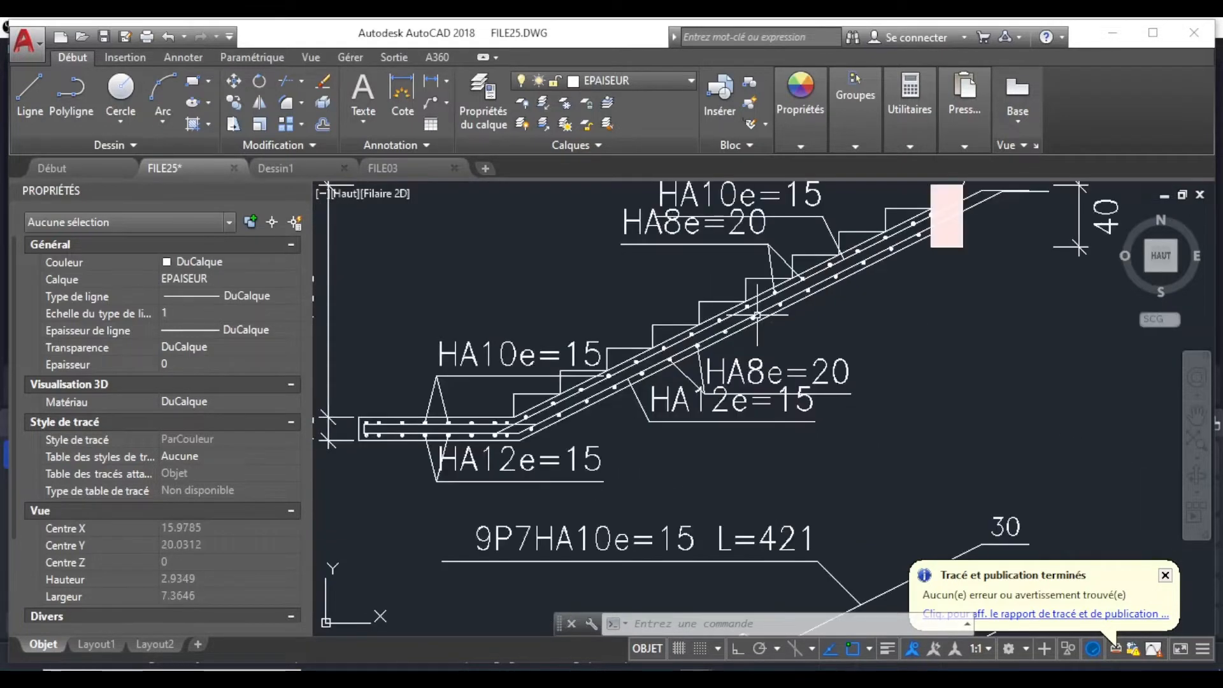
scroll(756, 315, "down", 8)
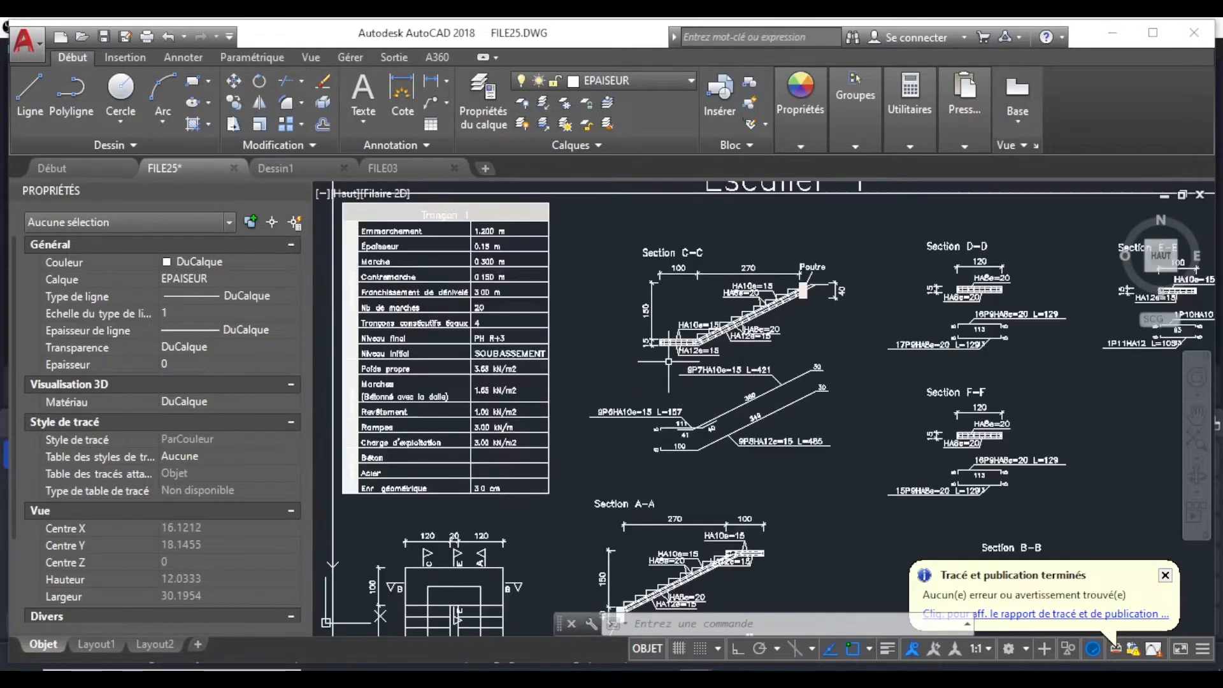
mouse_move(447, 334)
middle_mouse_down()
mouse_move(580, 355)
mouse_move(567, 369)
mouse_move(633, 414)
middle_mouse_up()
scroll(580, 354, "up", 2)
scroll(559, 353, "up", 6)
scroll(633, 413, "down", 8)
scroll(755, 352, "down", 2)
middle_click_drag(755, 352, 730, 375)
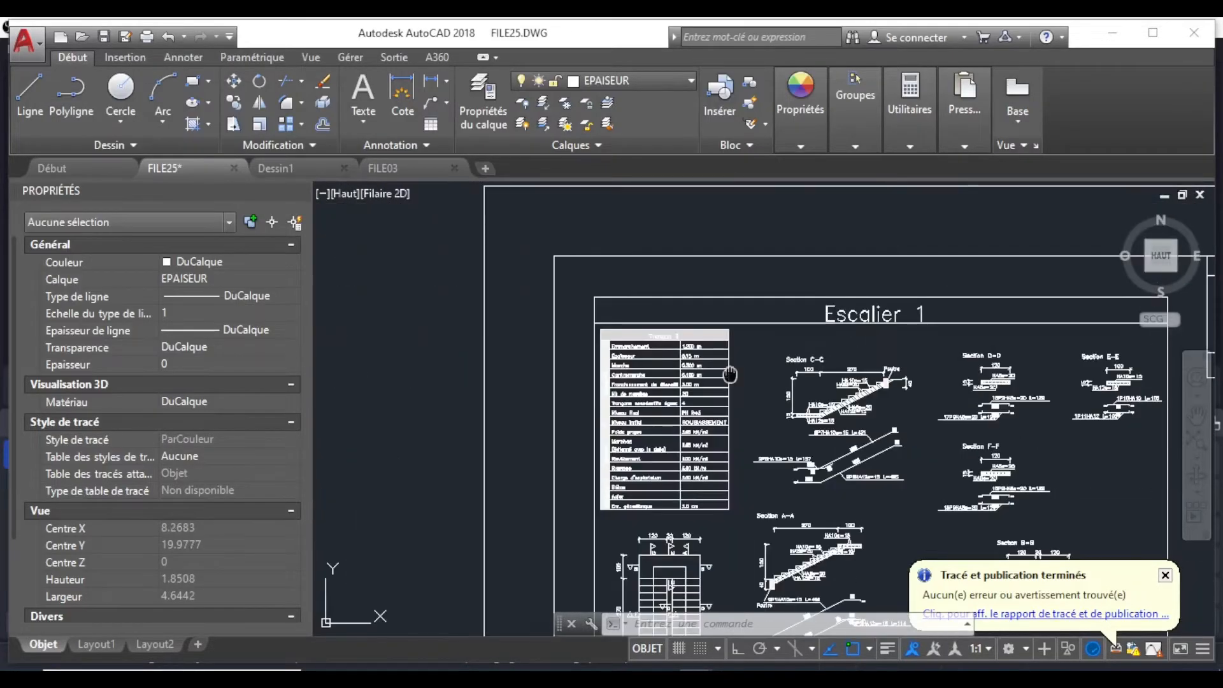
- Examine the reinforcement and bar details of stair Sections A-A and B-B on the Escalier 1 sheet
scroll(790, 428, "down", 2)
scroll(790, 427, "up", 4)
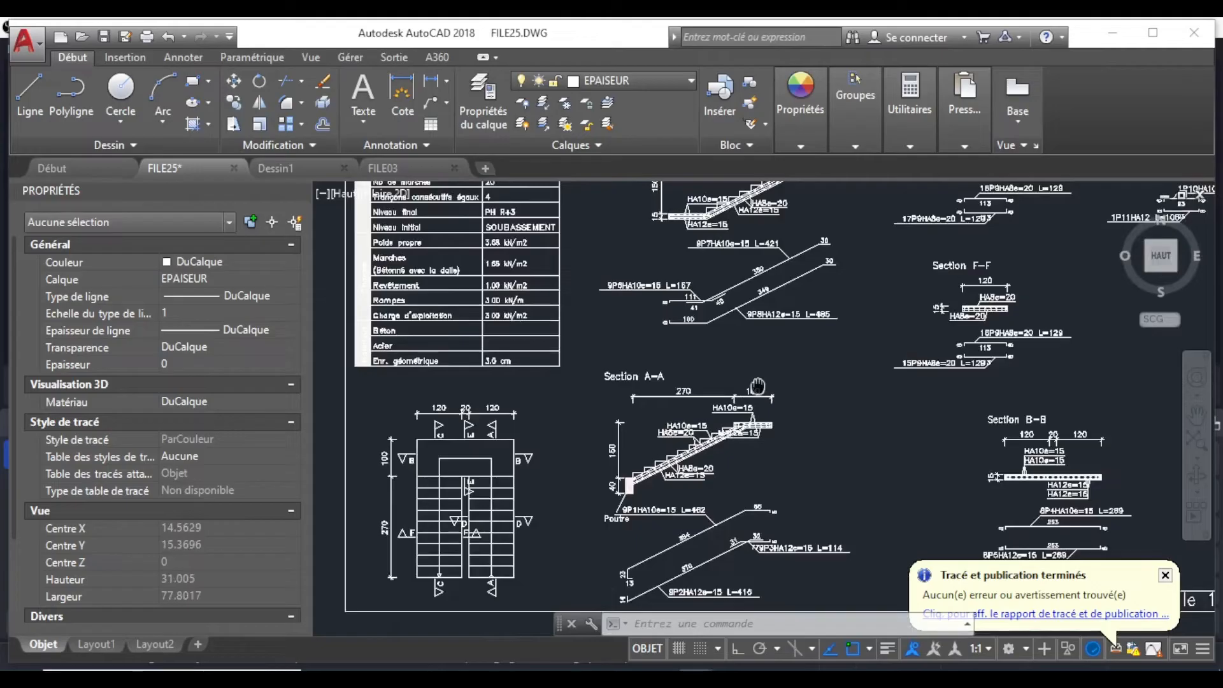
scroll(745, 408, "up", 3)
middle_click_drag(745, 408, 799, 414)
scroll(799, 414, "up", 2)
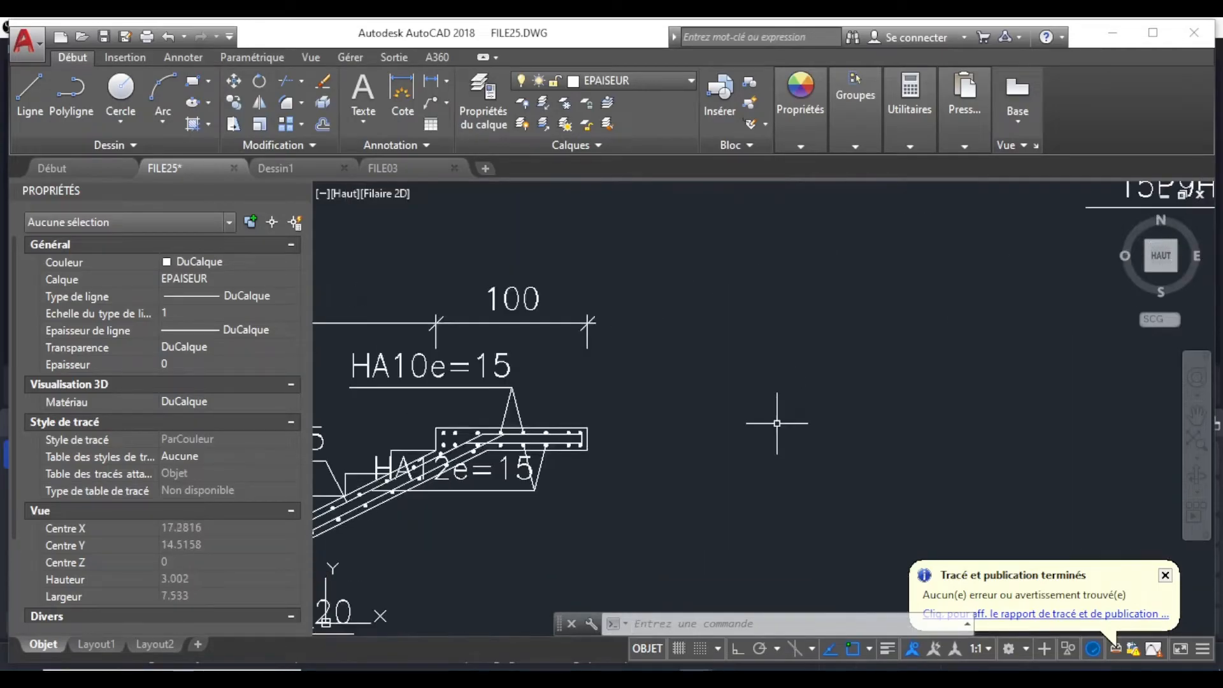
scroll(778, 415, "down", 2)
scroll(698, 536, "down", 2)
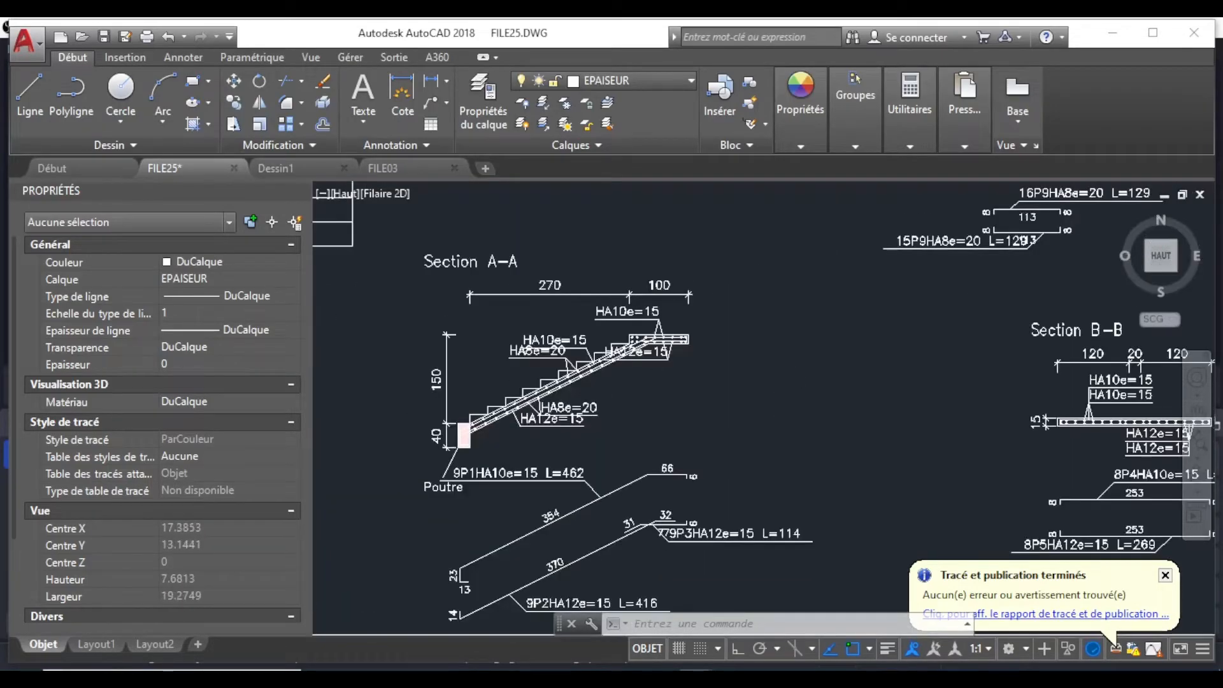
scroll(698, 535, "up", 2)
scroll(758, 500, "down", 3)
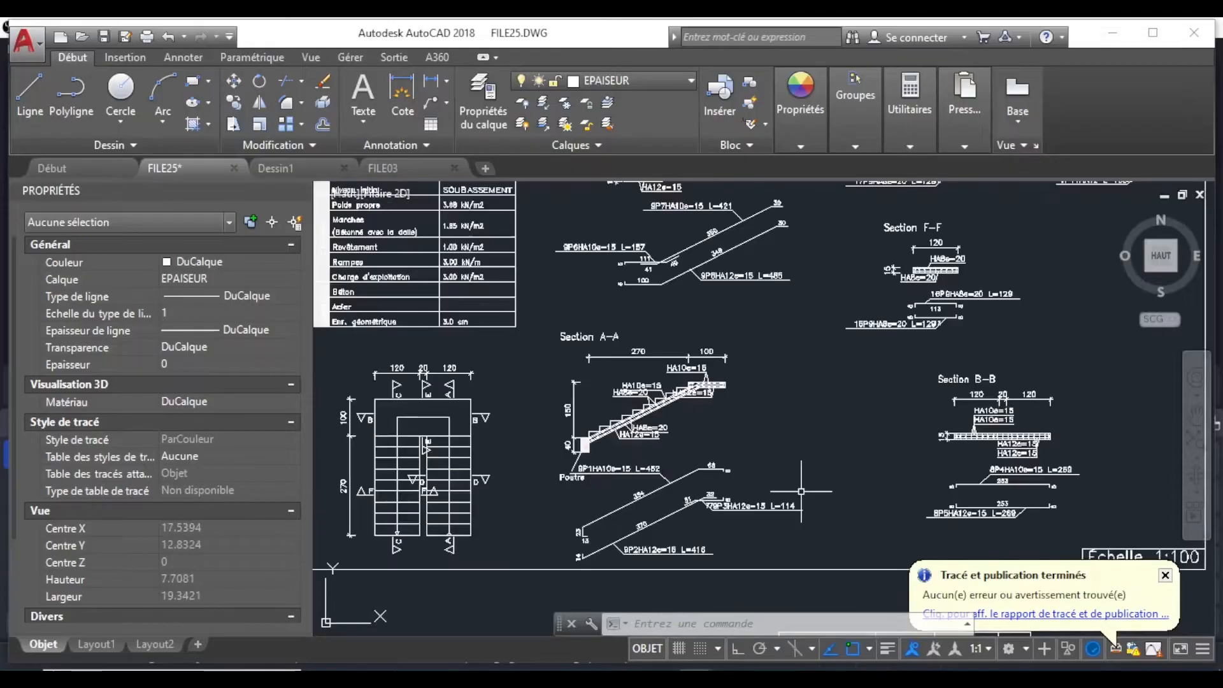
middle_click_drag(861, 470, 601, 452)
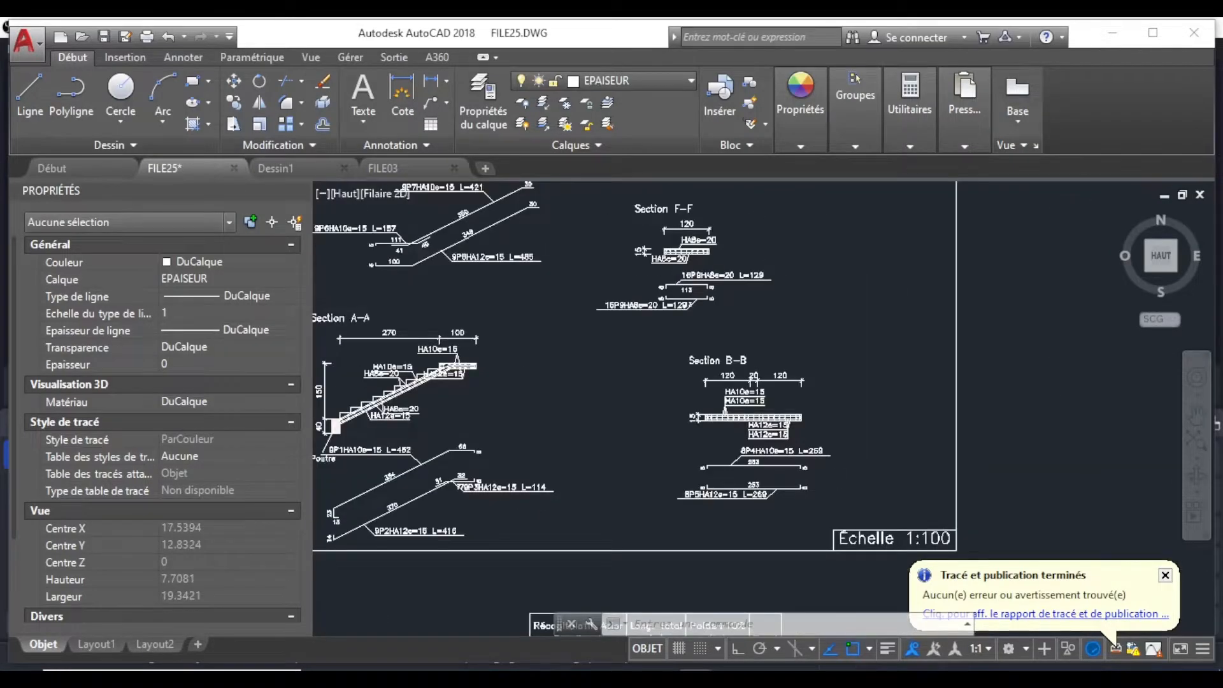
scroll(749, 435, "up", 12)
scroll(623, 426, "down", 6)
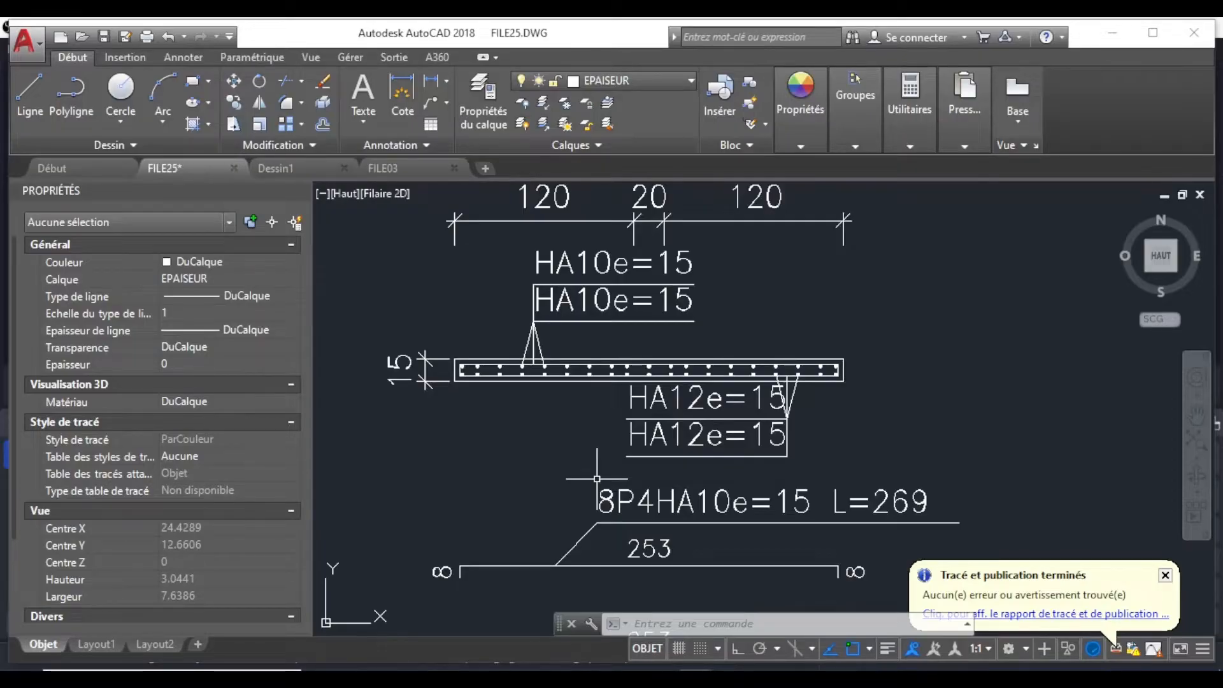
scroll(597, 478, "up", 2)
scroll(668, 508, "down", 4)
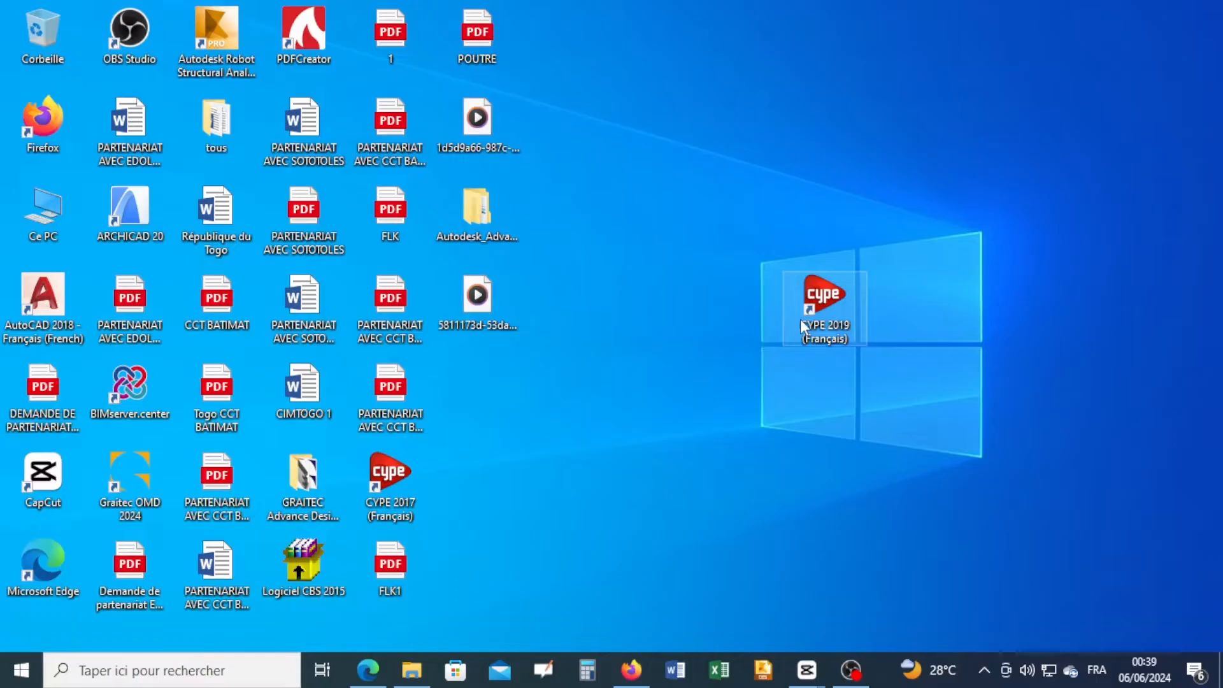
- Open CYPE 2019 from the desktop and launch CYPECAD from its Structures programs
right_click(836, 303)
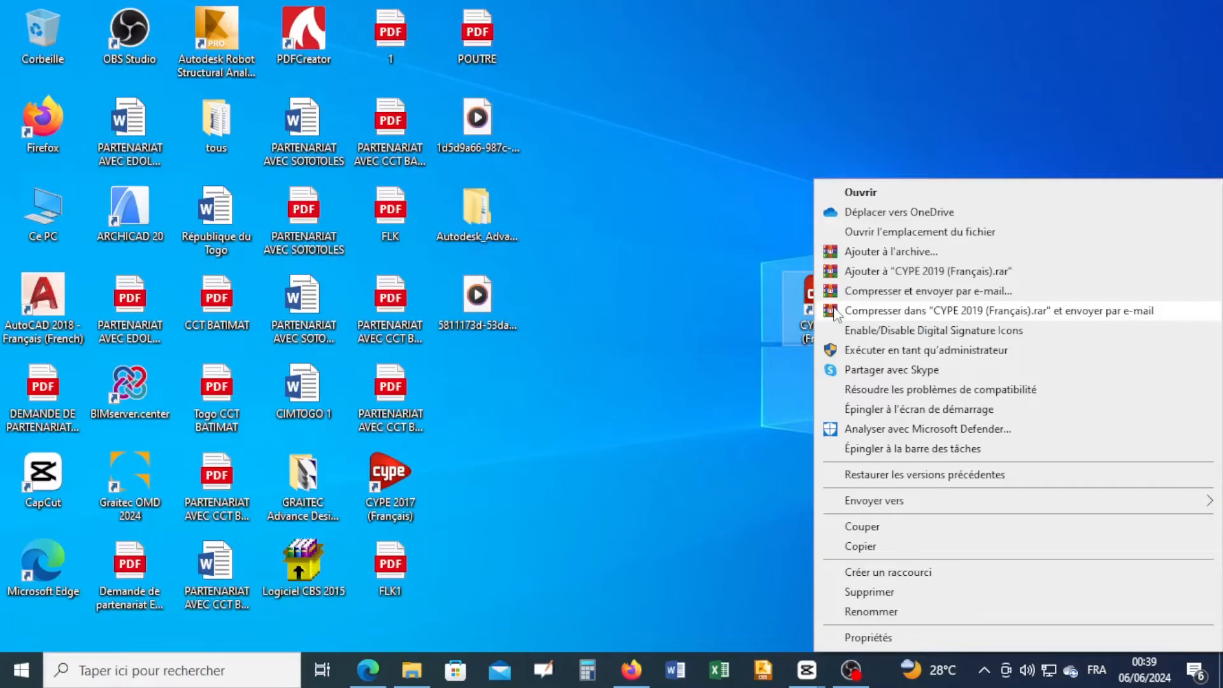
left_click(860, 193)
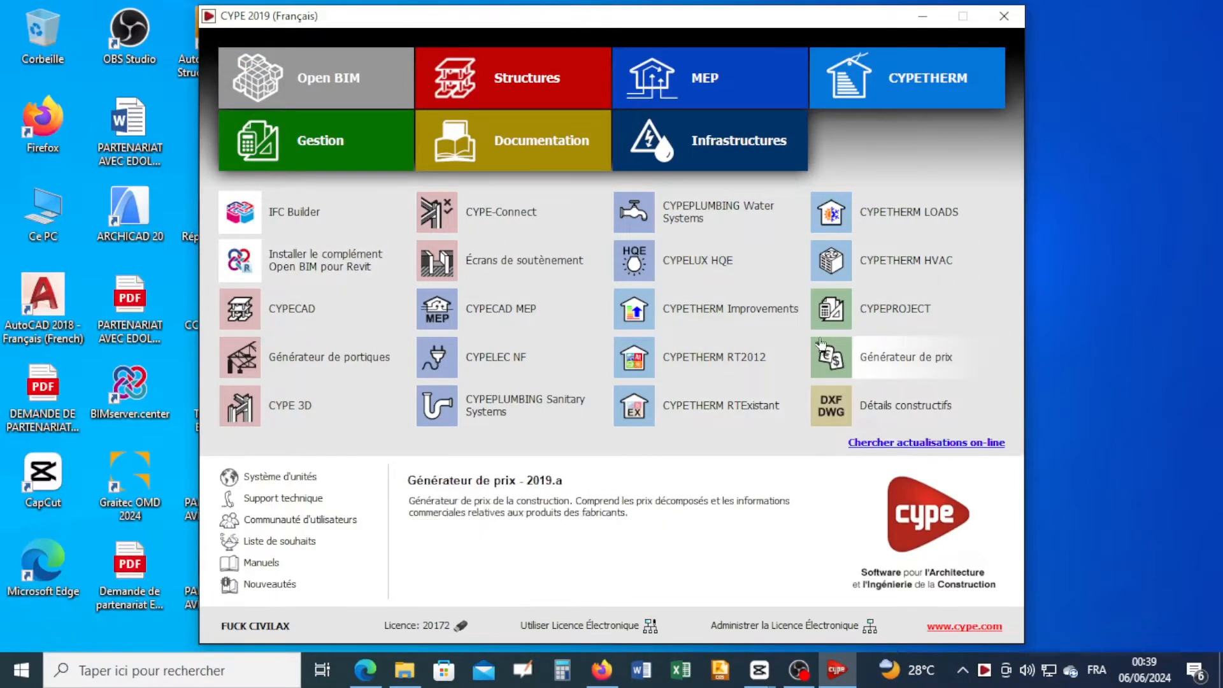
left_click(516, 90)
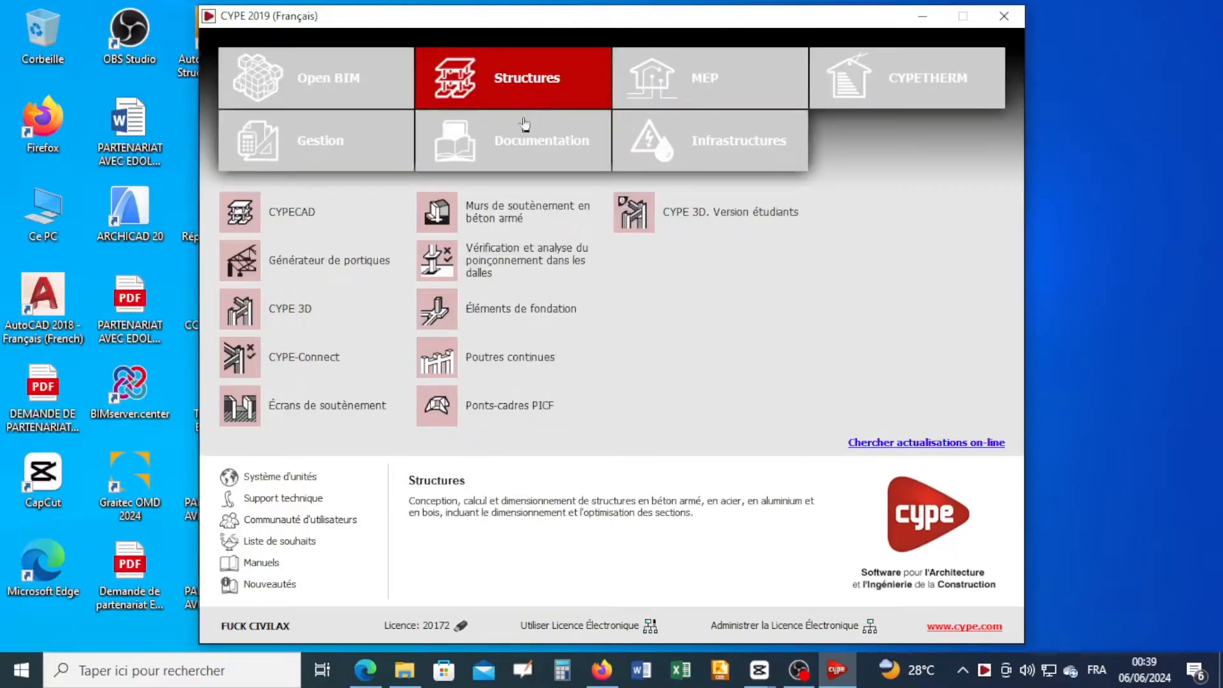
left_click(263, 215)
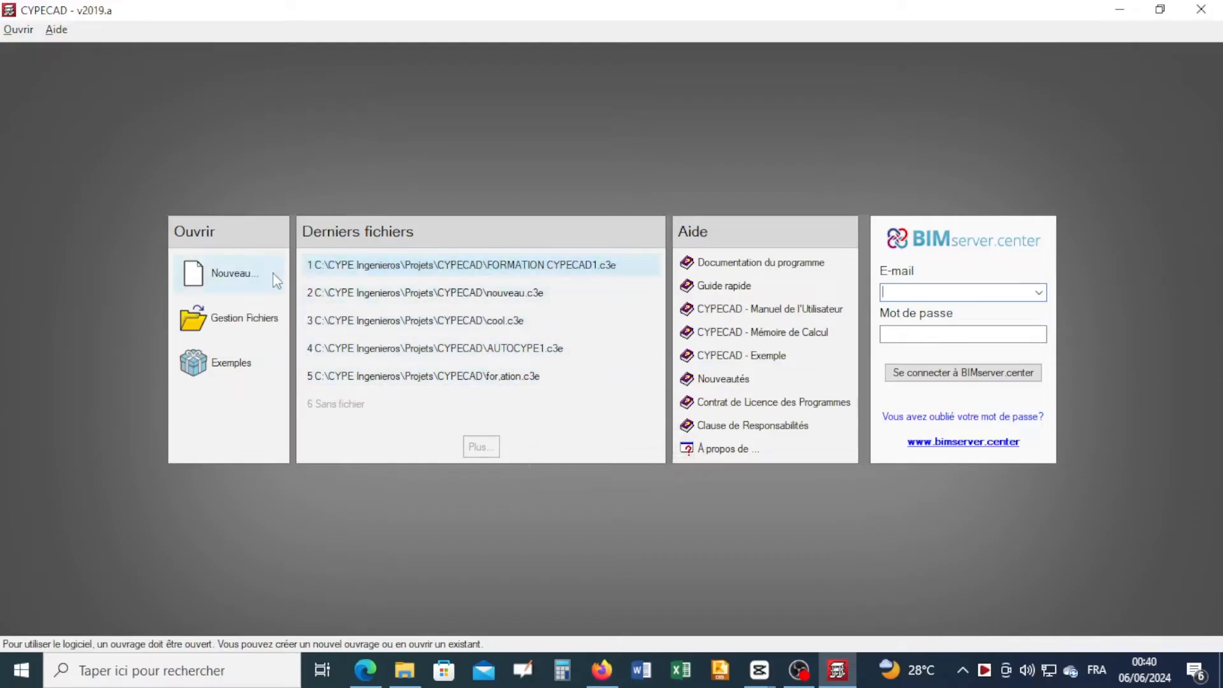
- Create a new empty project named YOUTUBE, declining the import of a BIM model
left_click(216, 278)
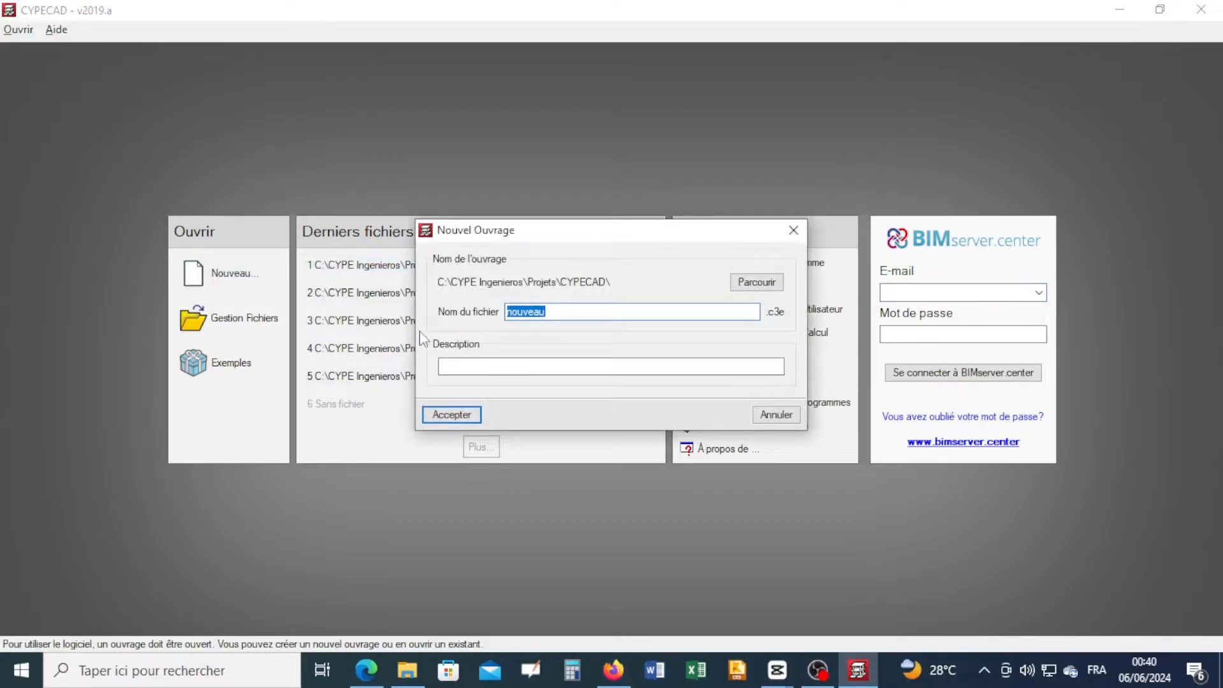
type("YOUTUBE")
left_click(449, 415)
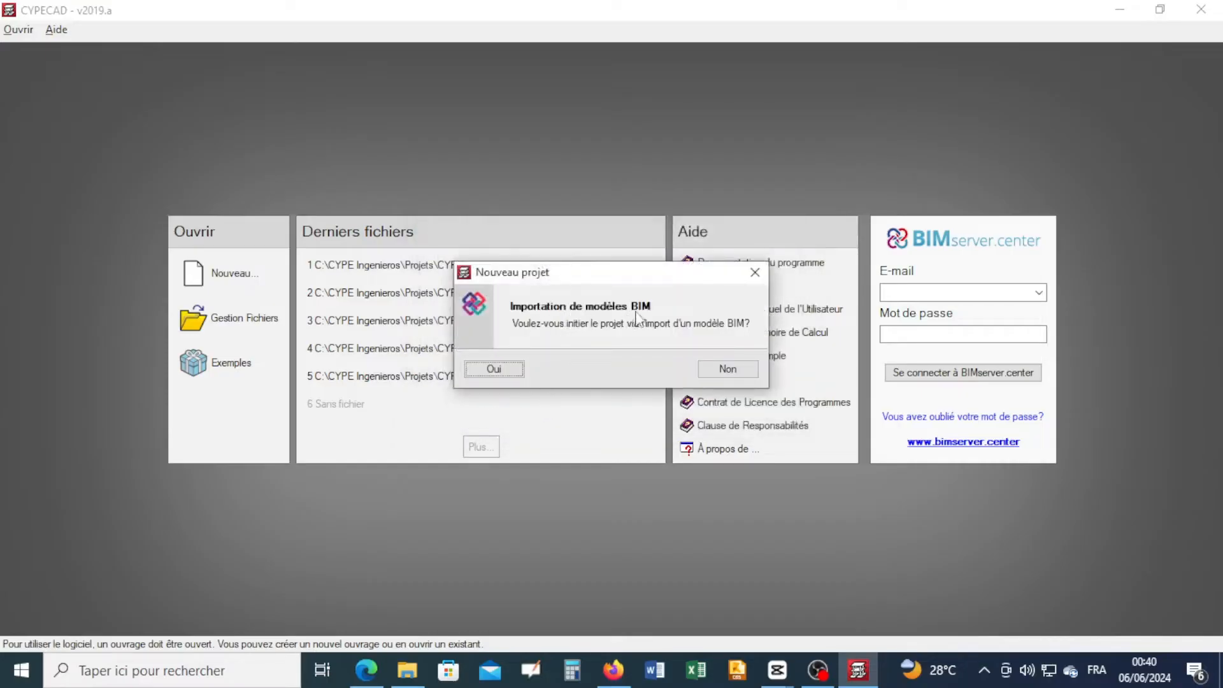
left_click(749, 375)
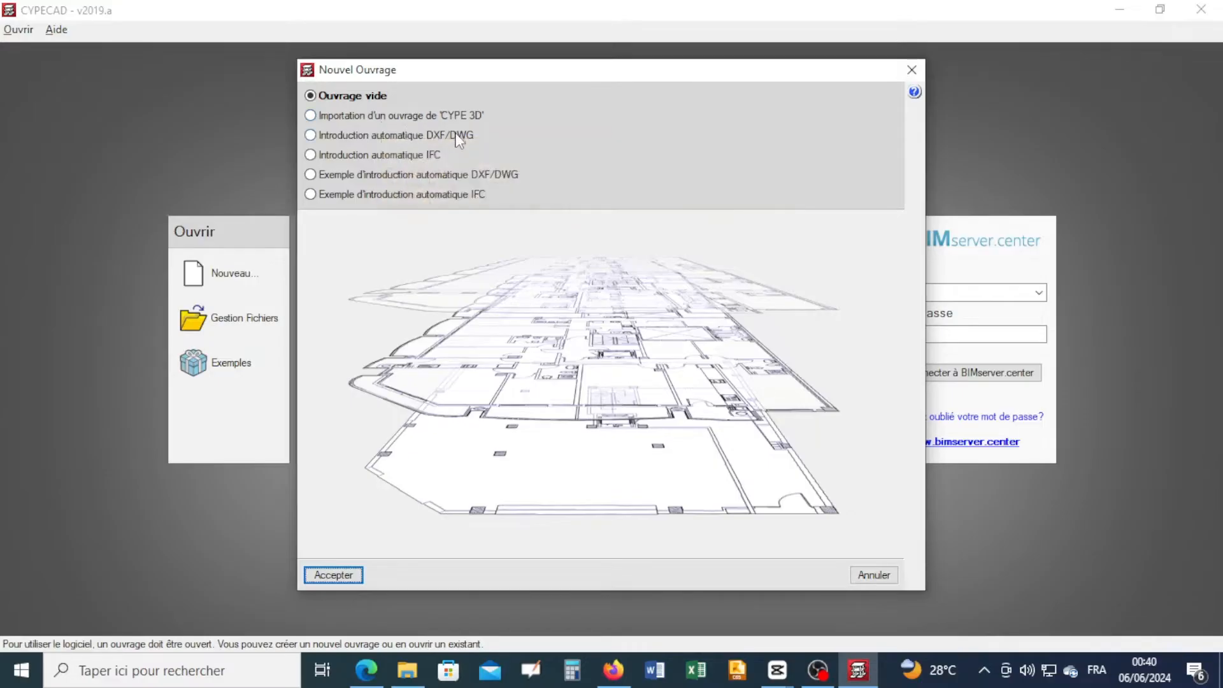
mouse_move(452, 135)
mouse_move(381, 156)
left_click(332, 574)
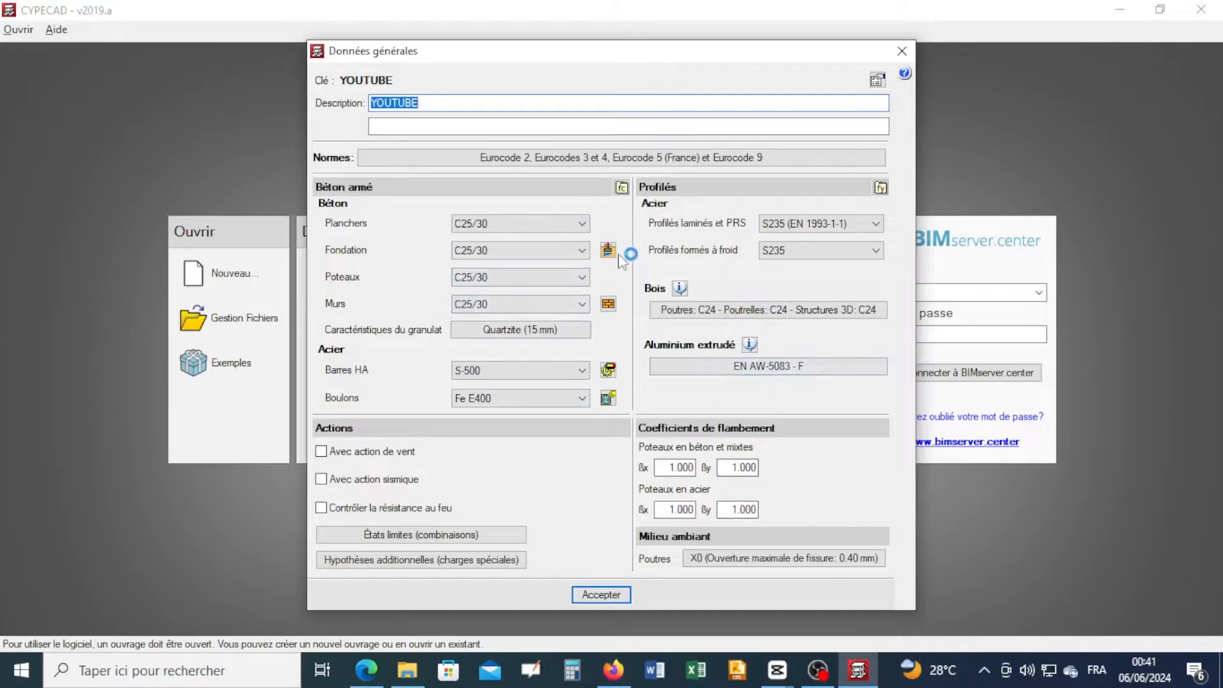
- Select Eurocode 2 (France) as the concrete design standard and accept the standards selection
left_click(546, 162)
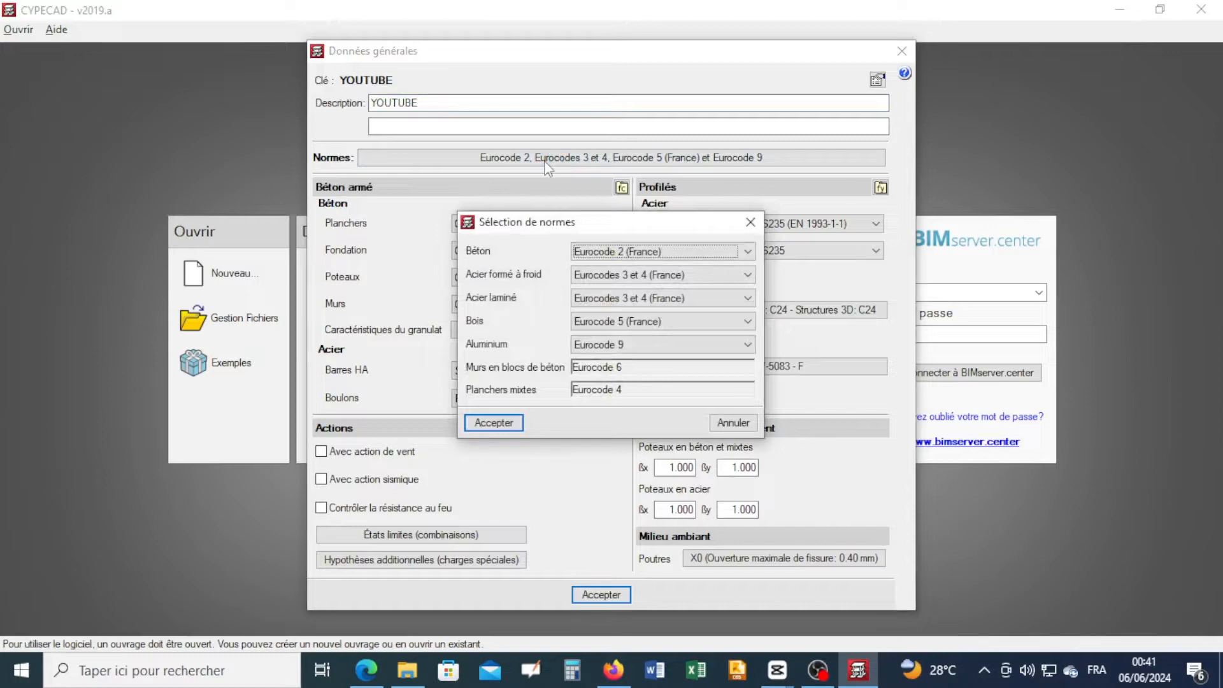
left_click(728, 251)
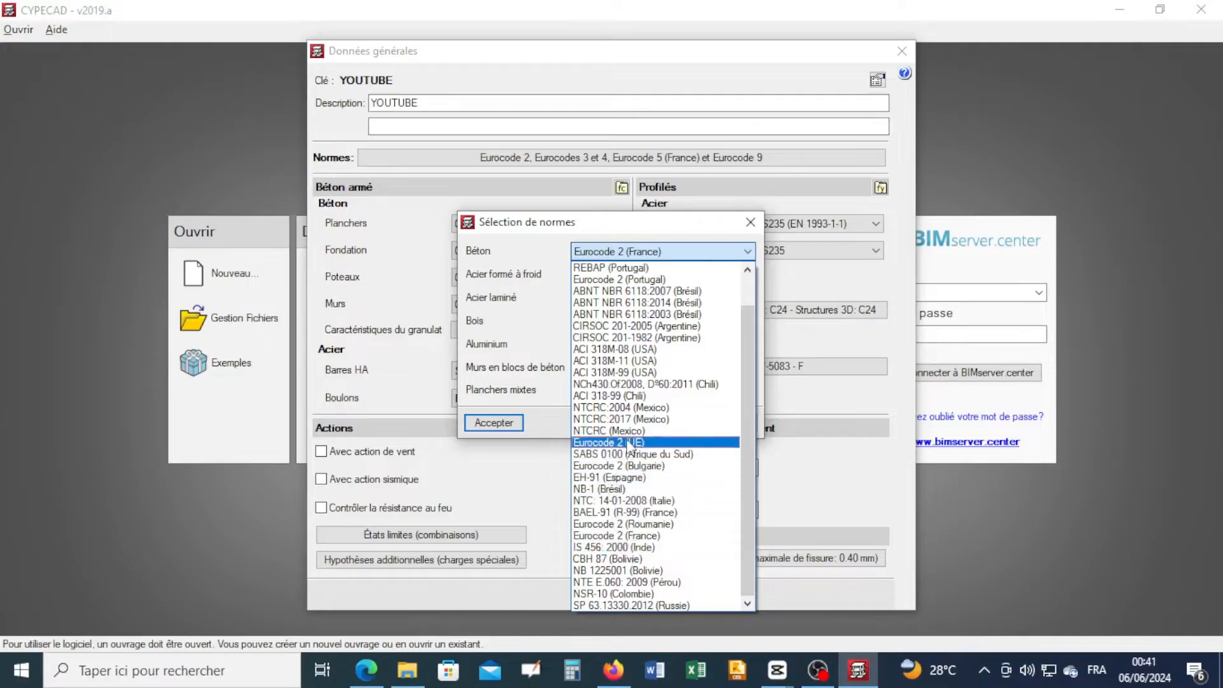
scroll(628, 446, "up", 1)
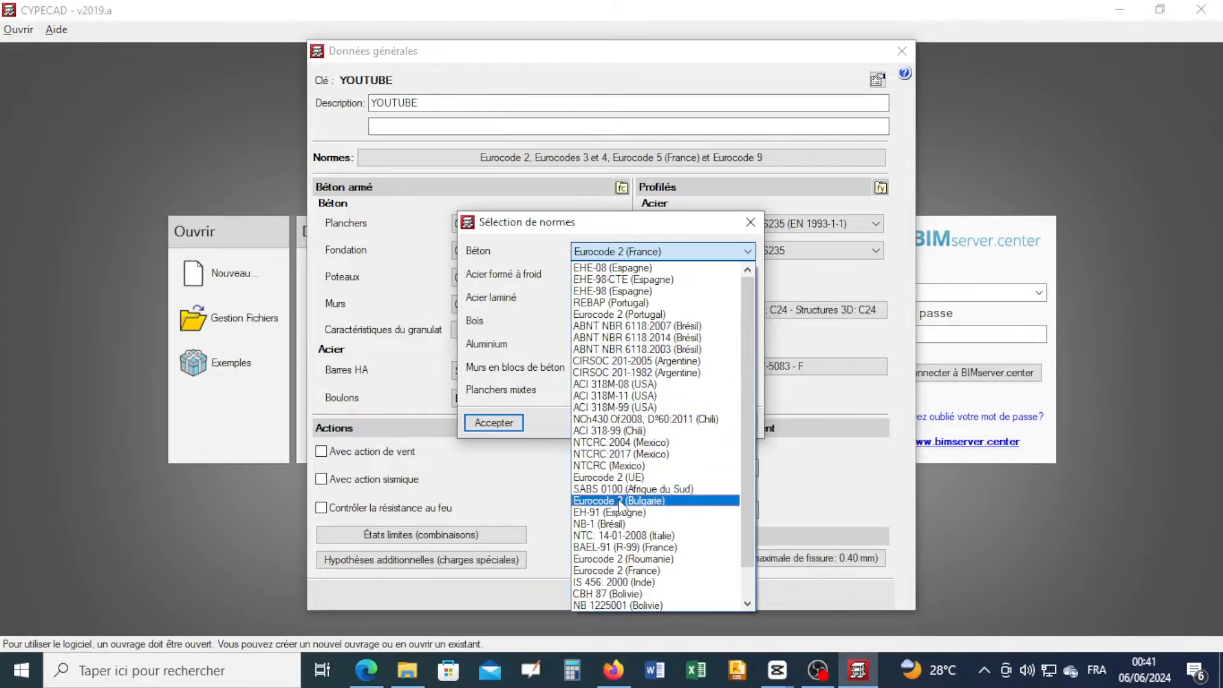
scroll(621, 507, "down", 1)
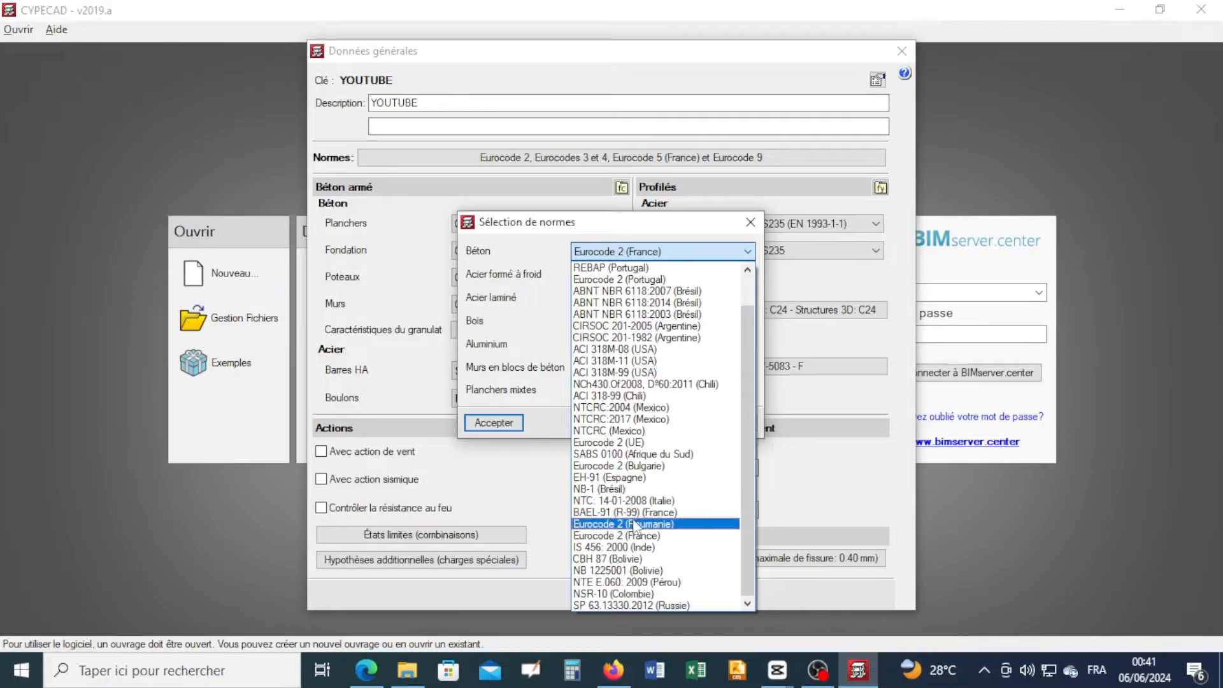
key("Up")
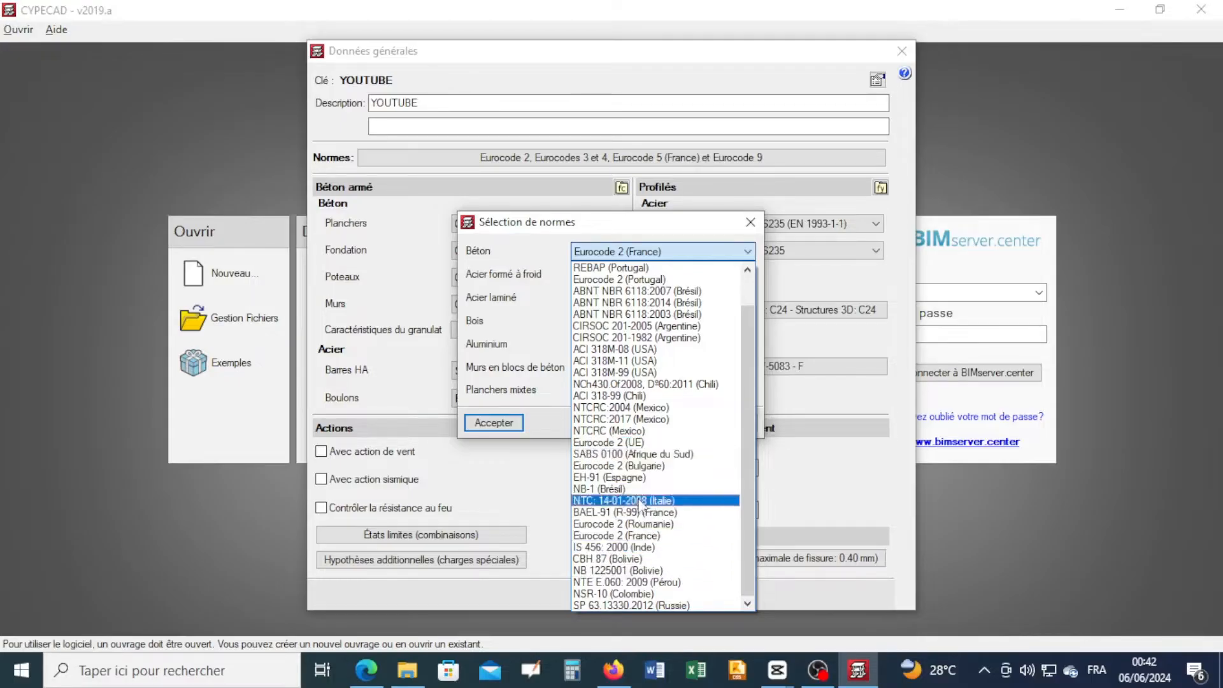
left_click(649, 536)
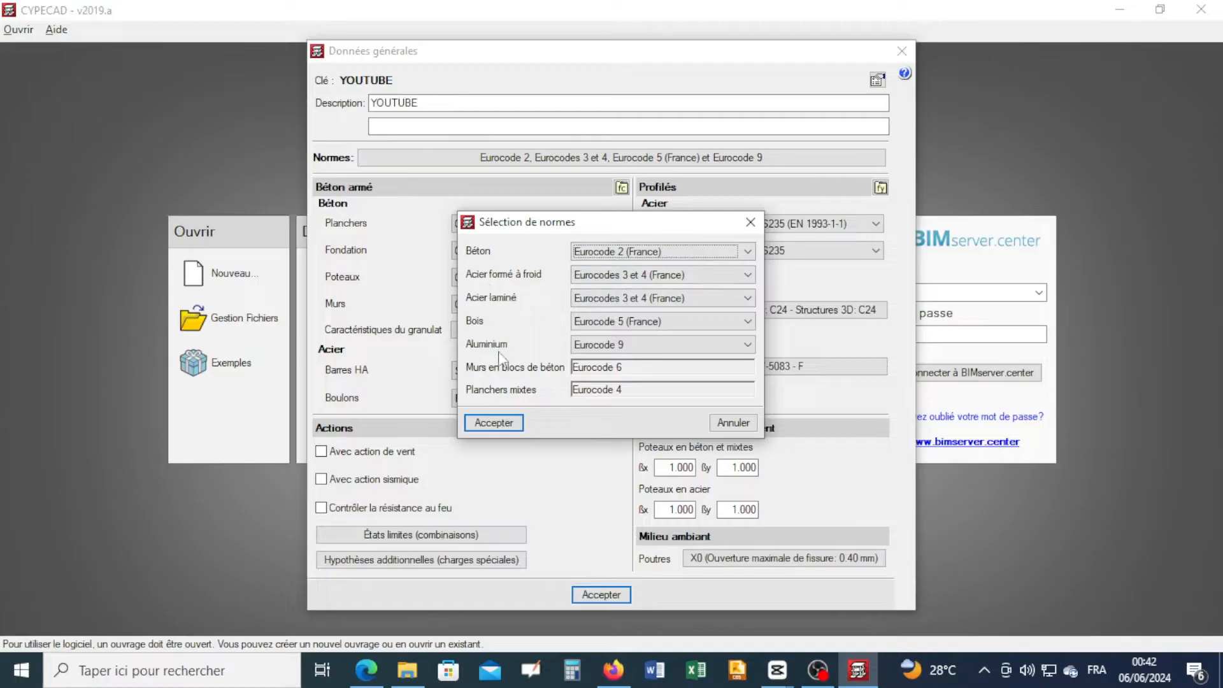
left_click(511, 423)
- Set the floor concrete to C20/25 and the foundation concrete to C25/30, accepting the default foundation soil parameters
left_click(541, 230)
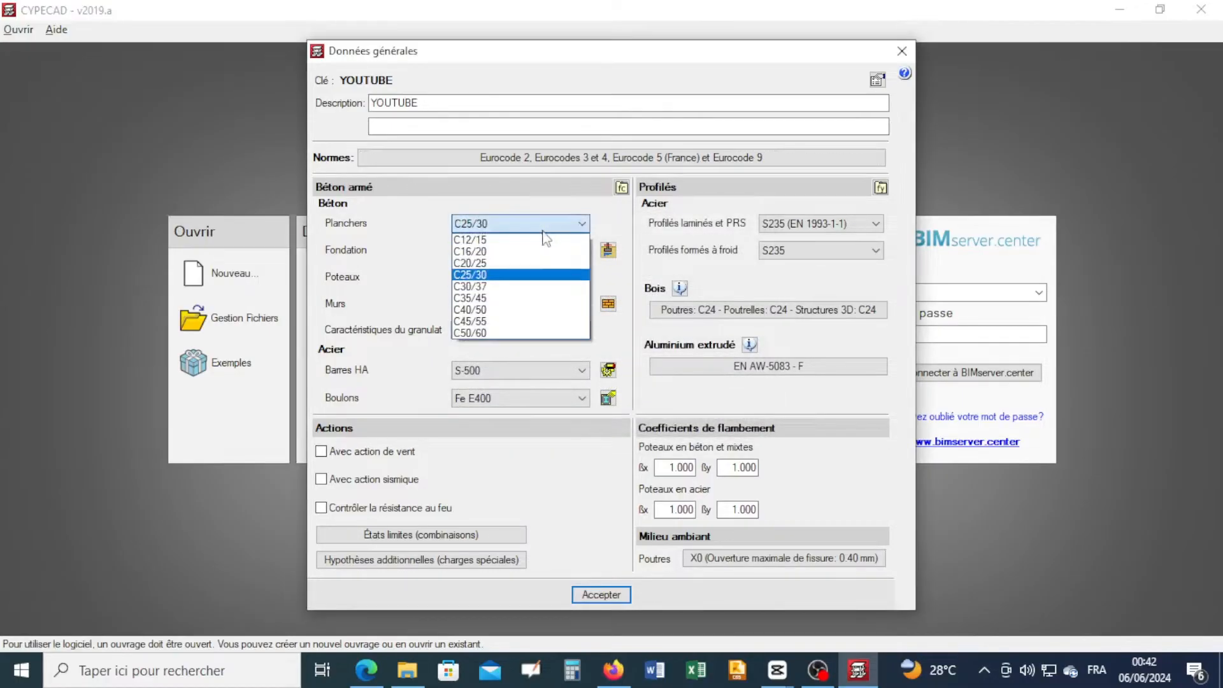
left_click(515, 263)
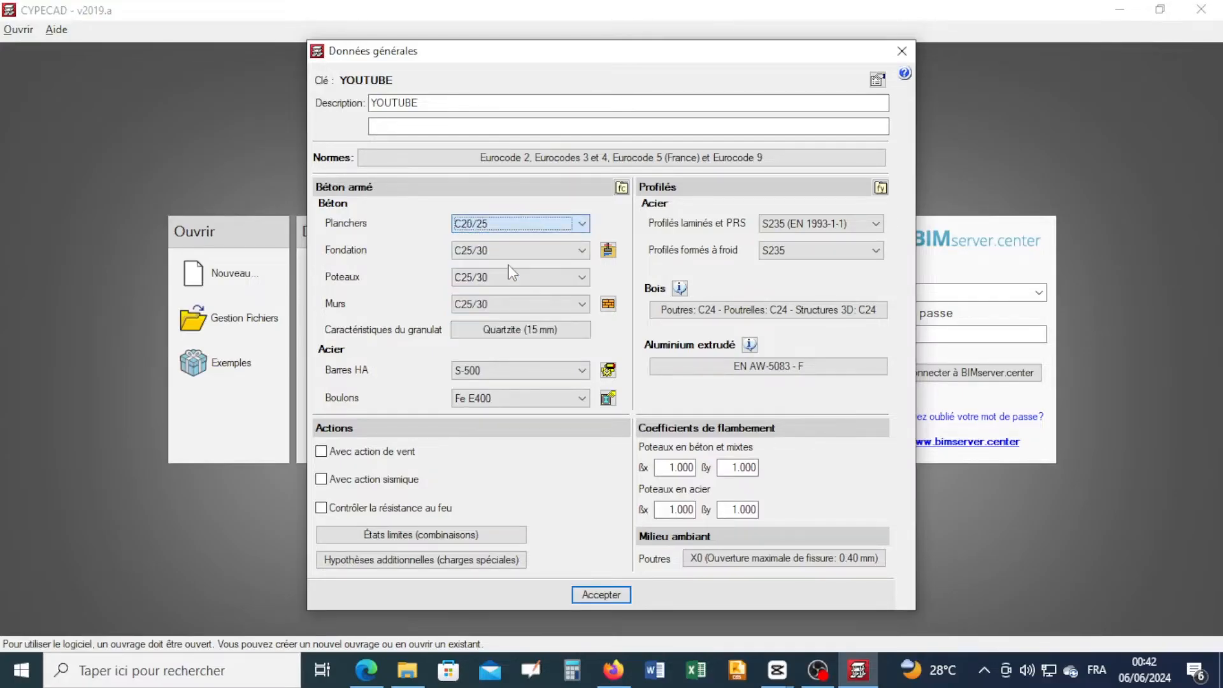
left_click(544, 254)
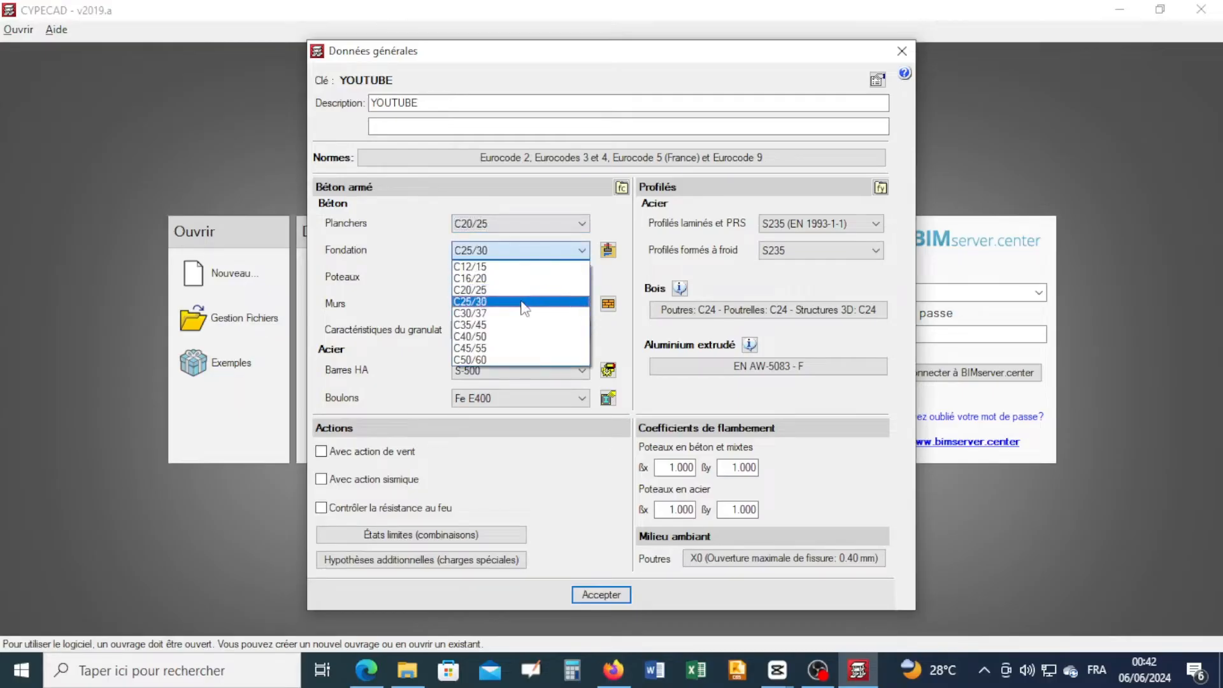
left_click(524, 302)
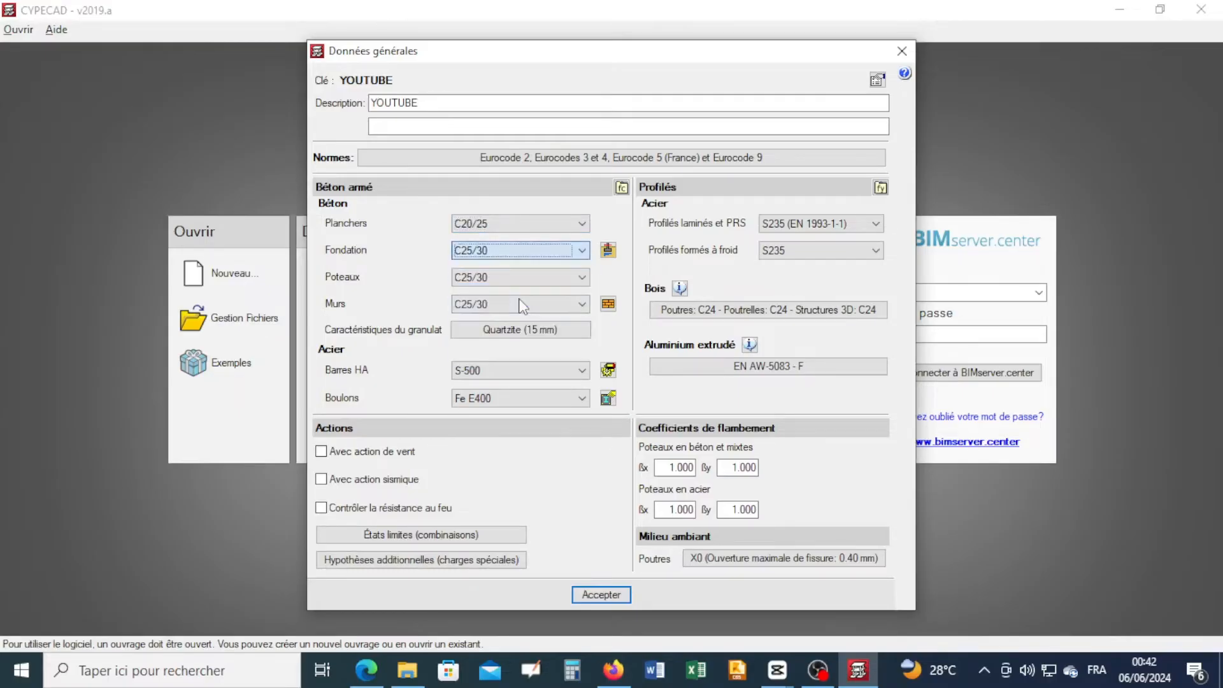
left_click(608, 252)
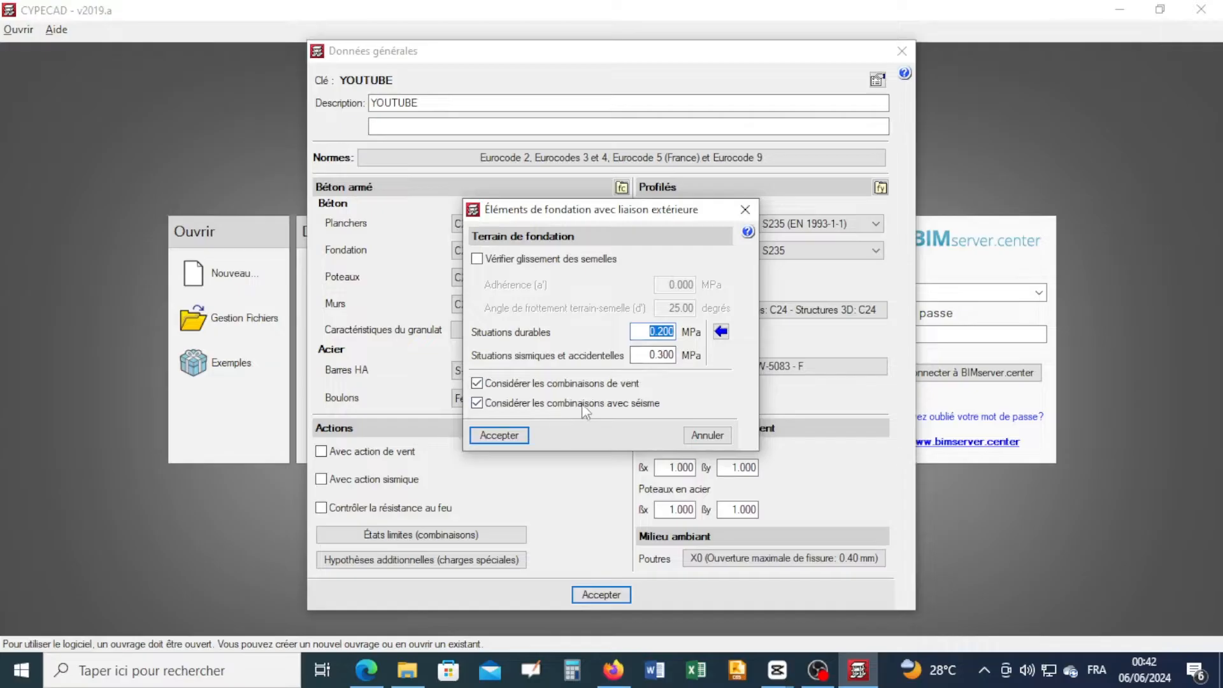
left_click(506, 437)
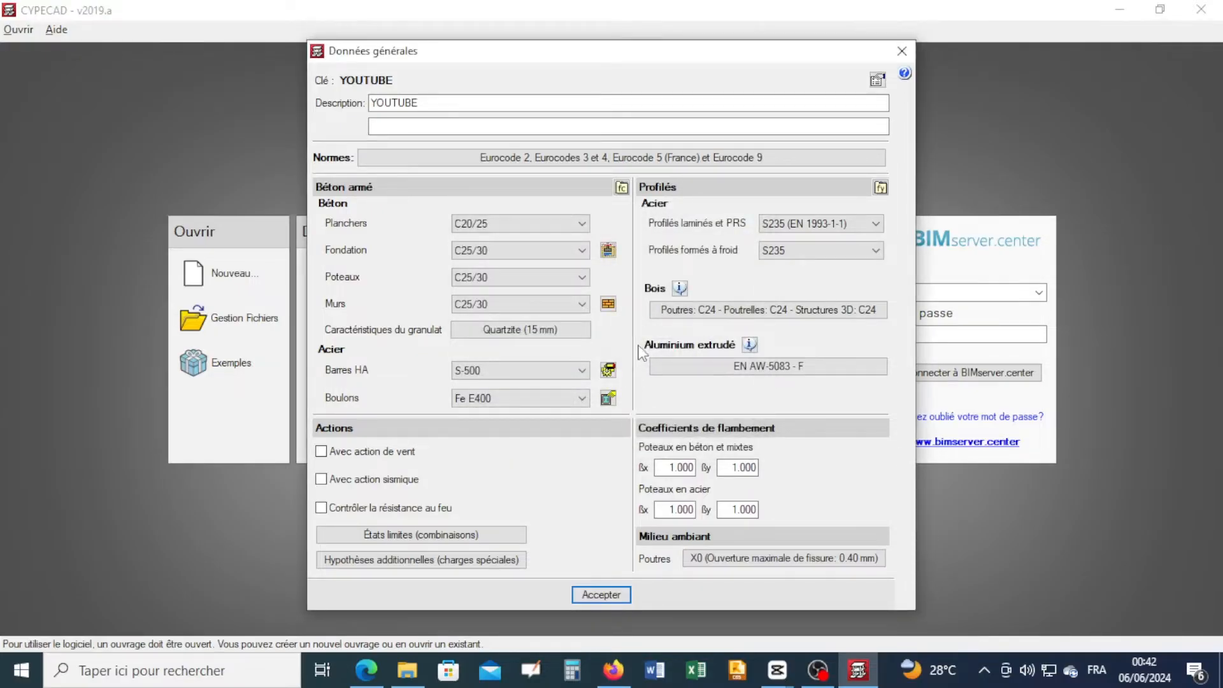
- Set the wall concrete to C20/25 and the maximum quartzite aggregate size to 25 mm
left_click(582, 304)
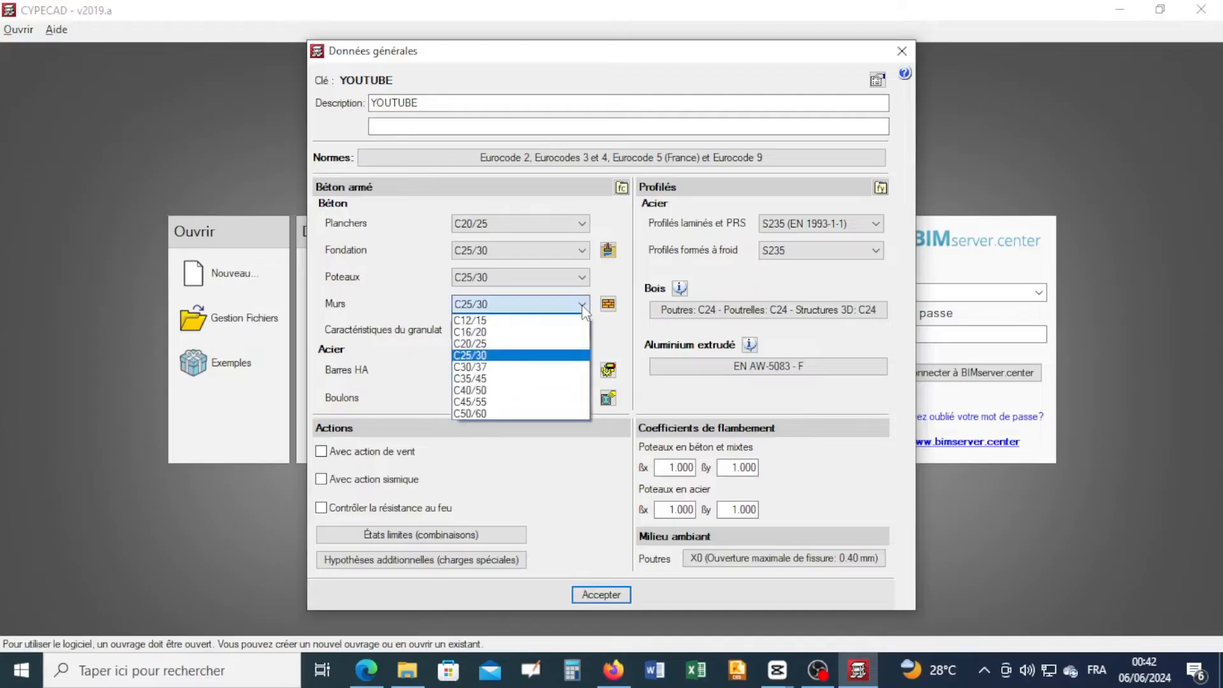
left_click(546, 344)
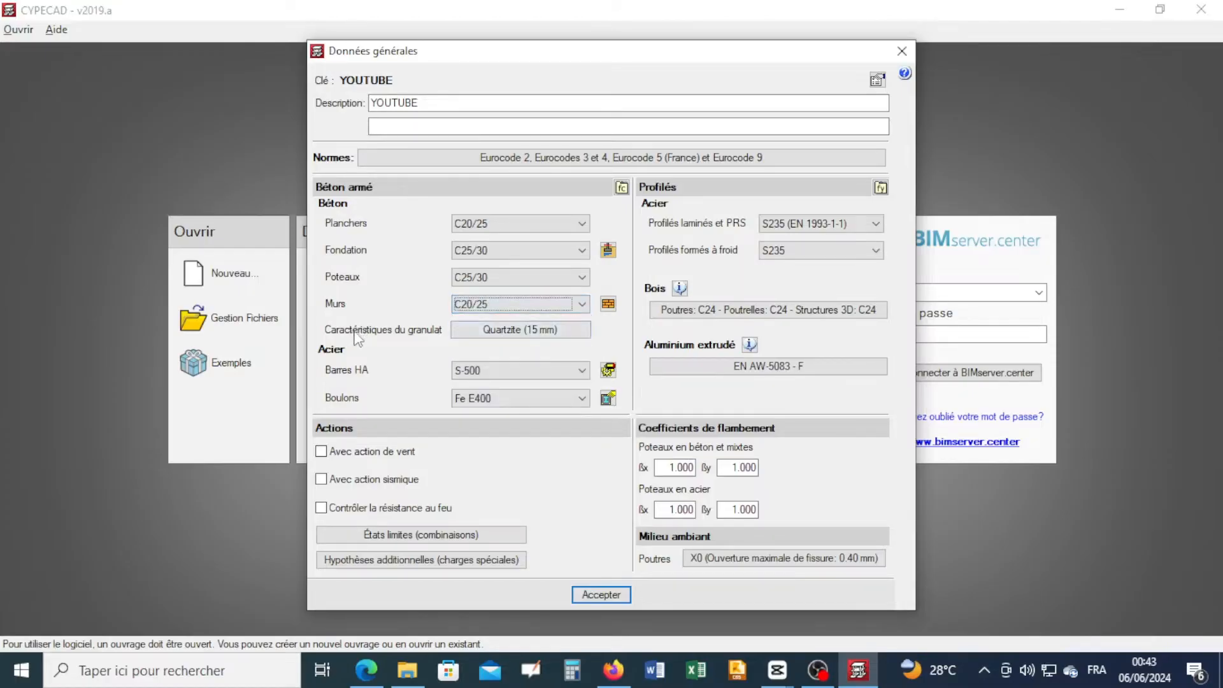
left_click(553, 330)
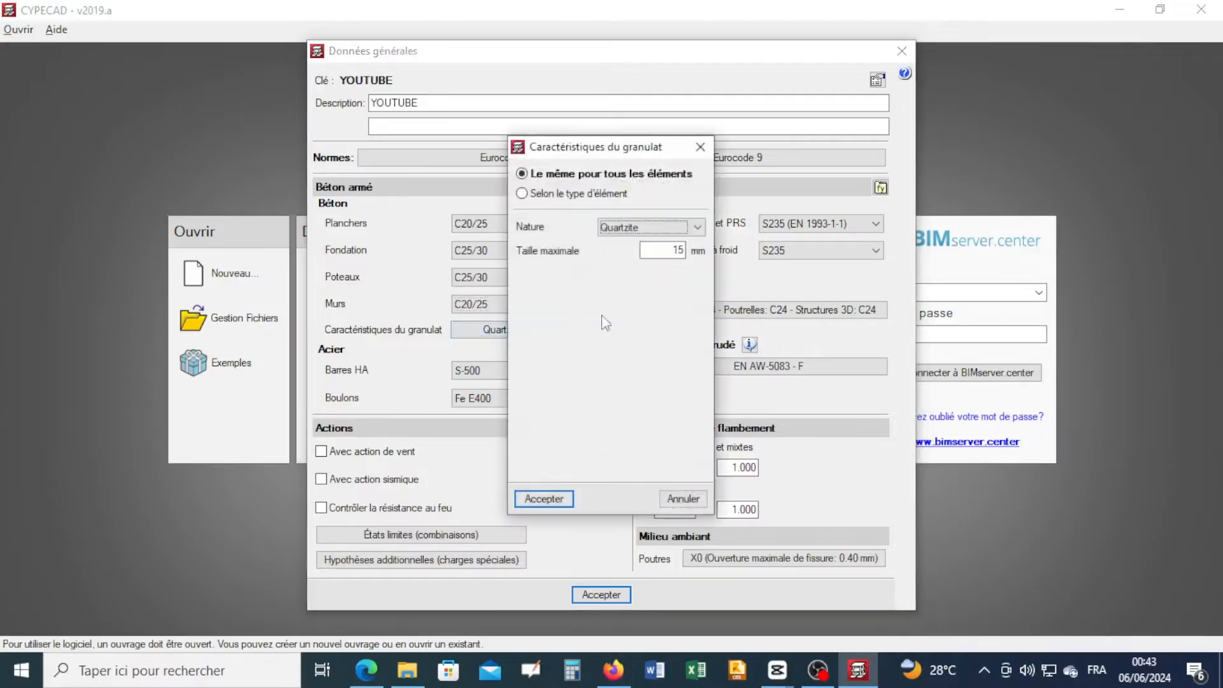
double_click(674, 251)
type("3")
left_click(545, 499)
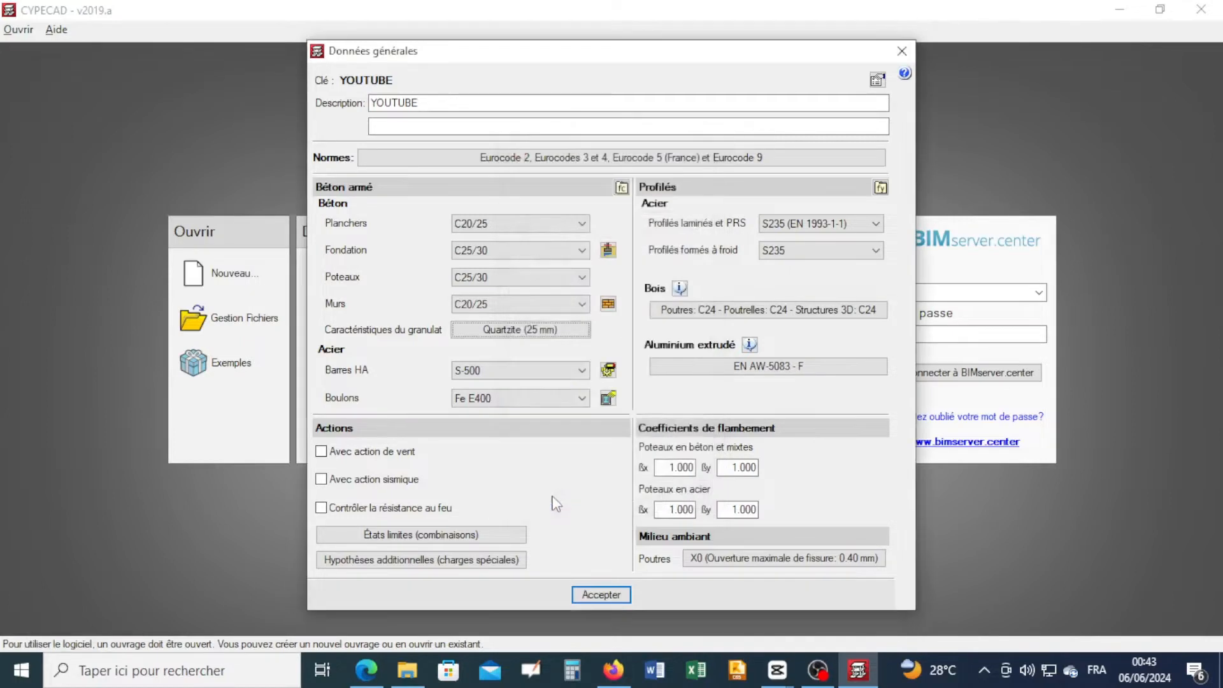
- Set the reinforcing bar steel to Fe E400 and review the steel types assigned by position
left_click(582, 371)
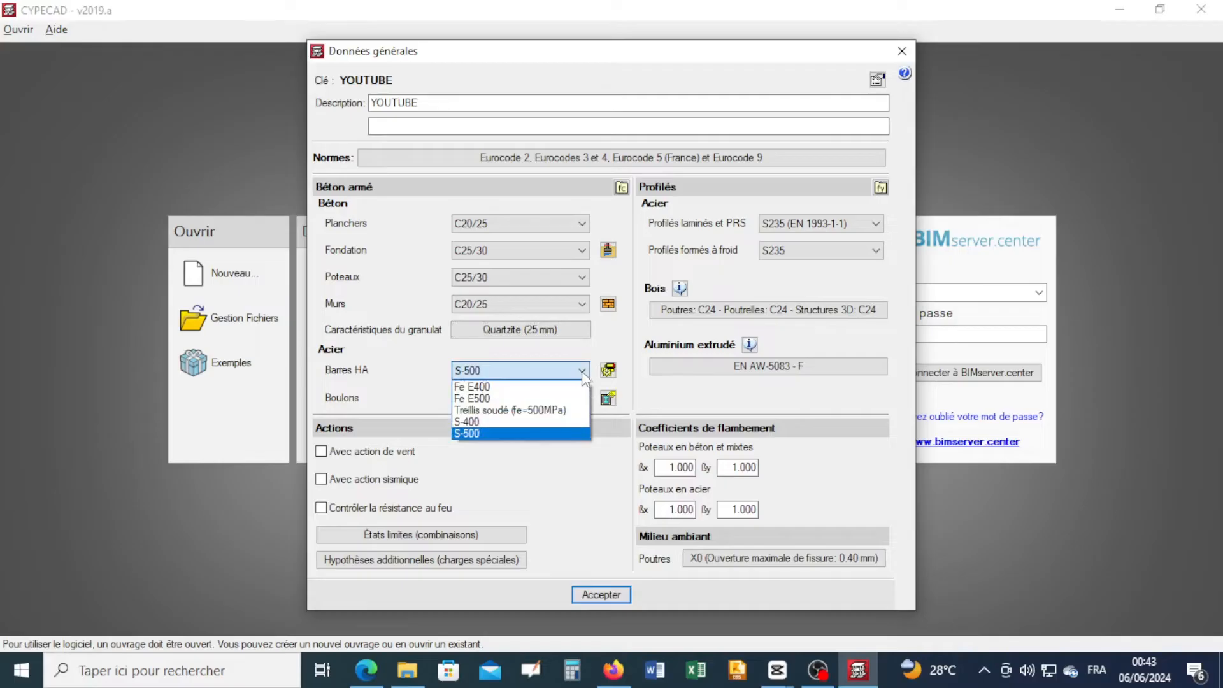
left_click(497, 390)
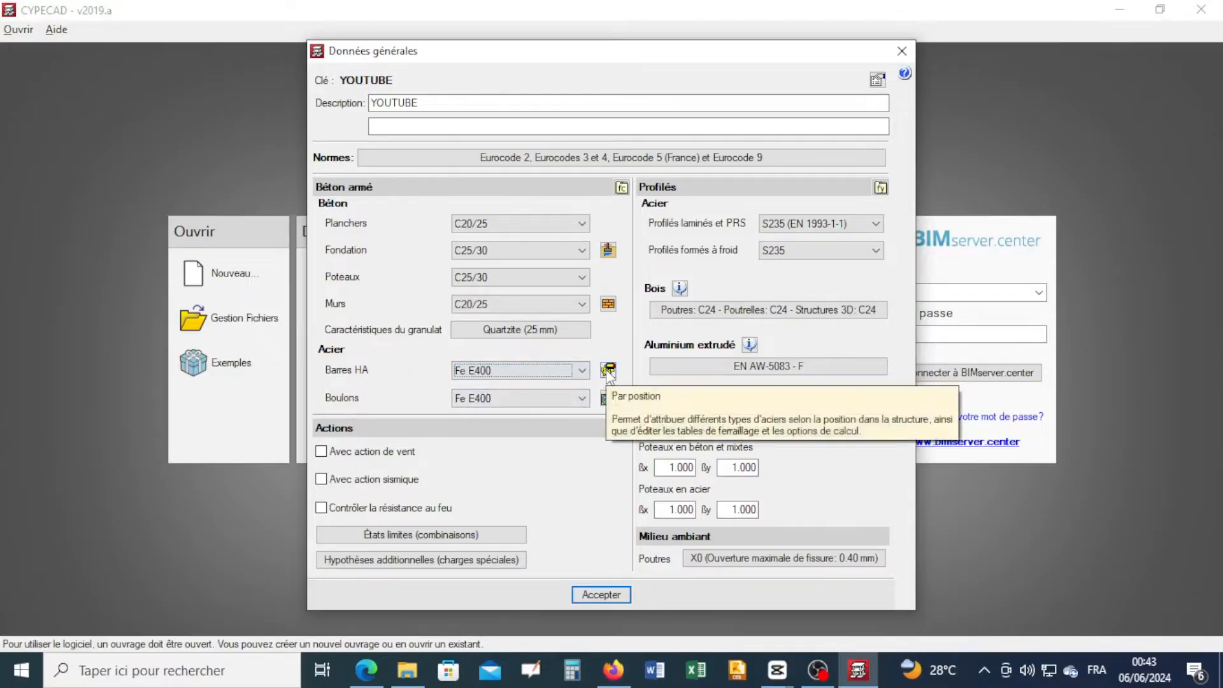
left_click(607, 371)
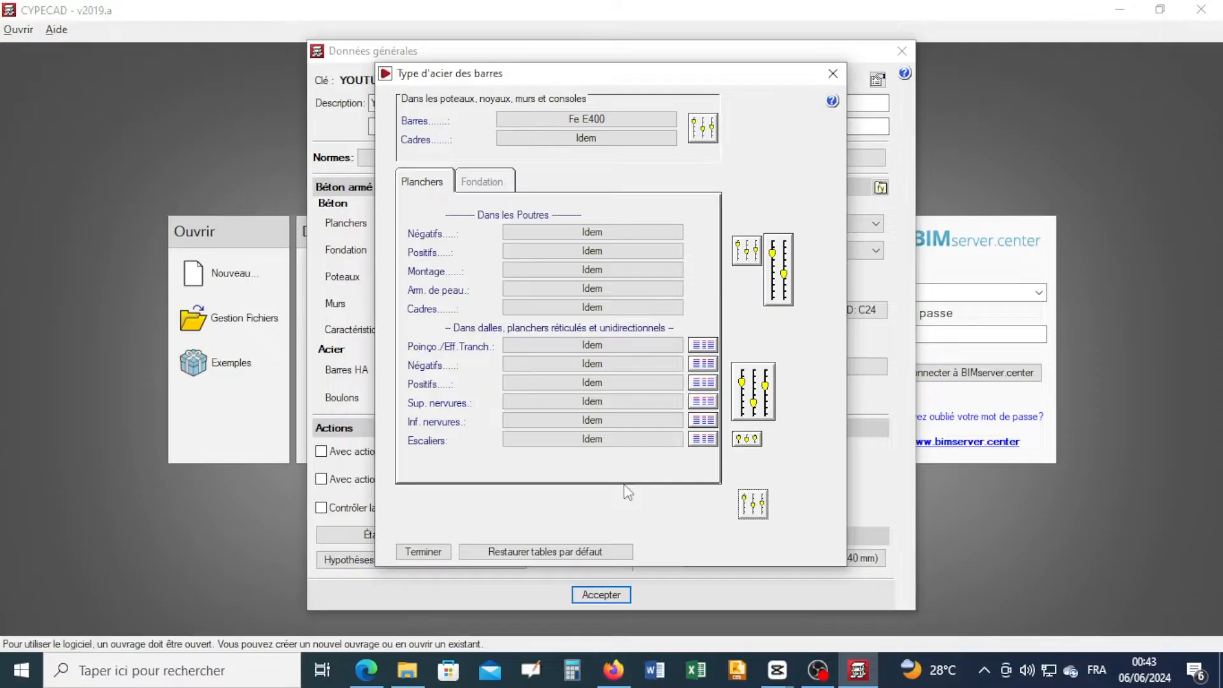
left_click(423, 552)
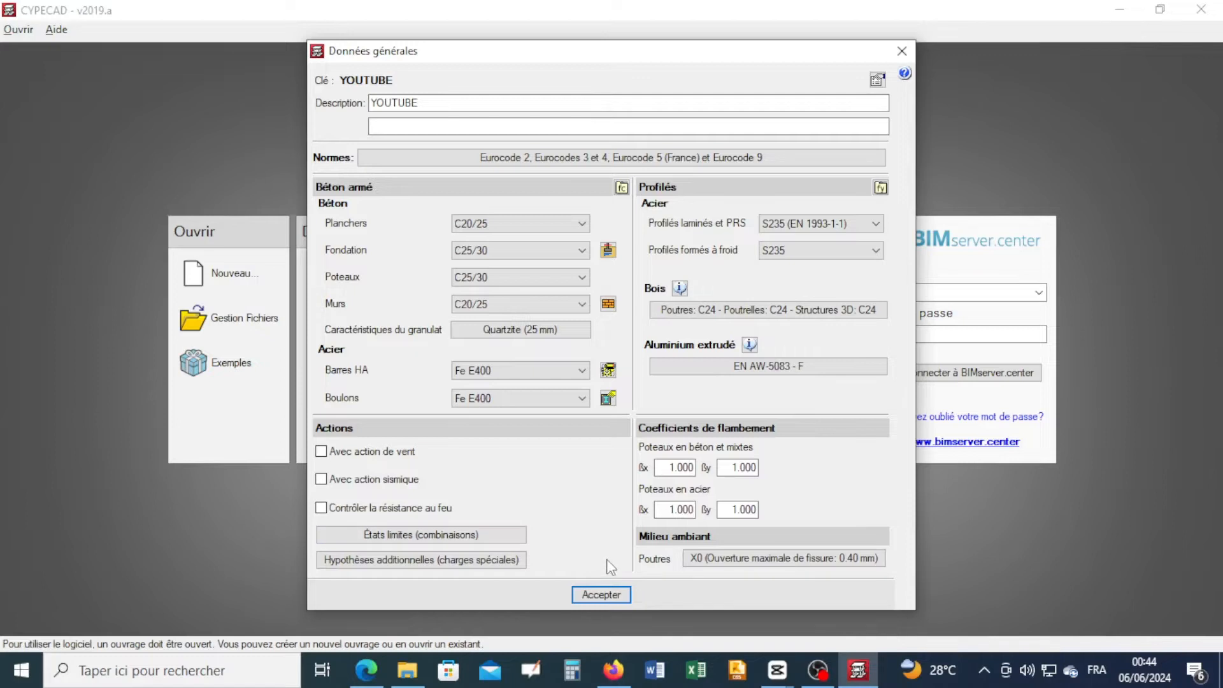
- Accept the general data and the default limit states settings to open the YOUTUBE project workspace
left_click(602, 596)
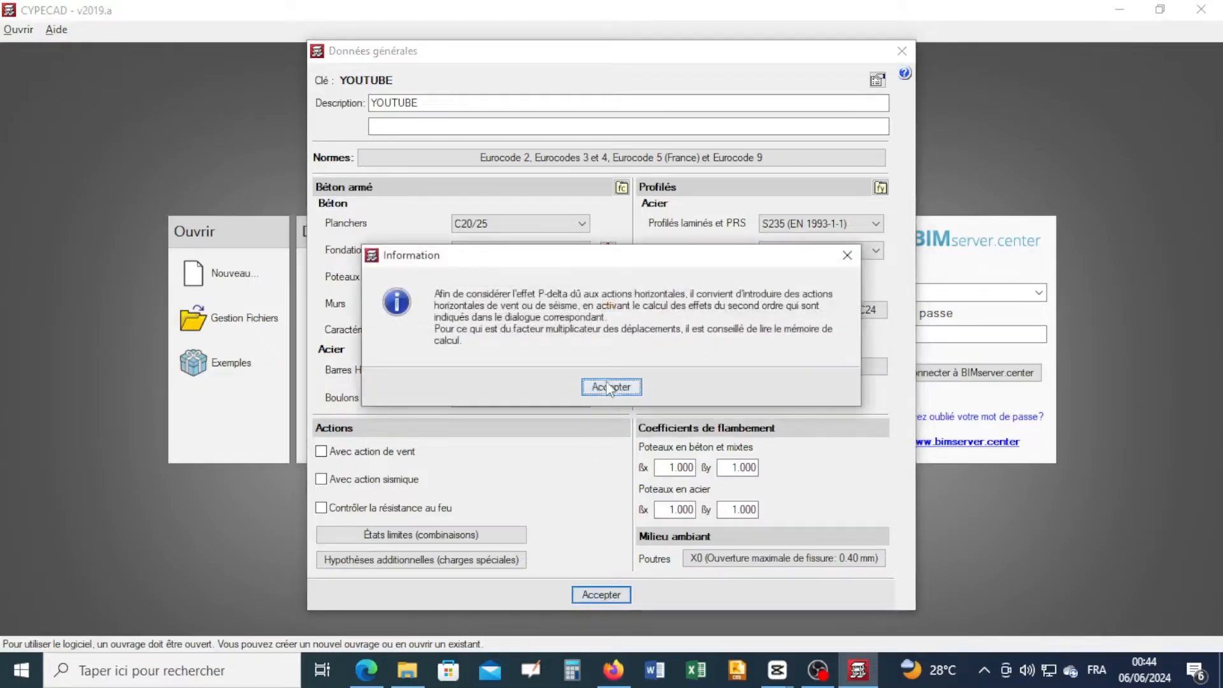
left_click(609, 388)
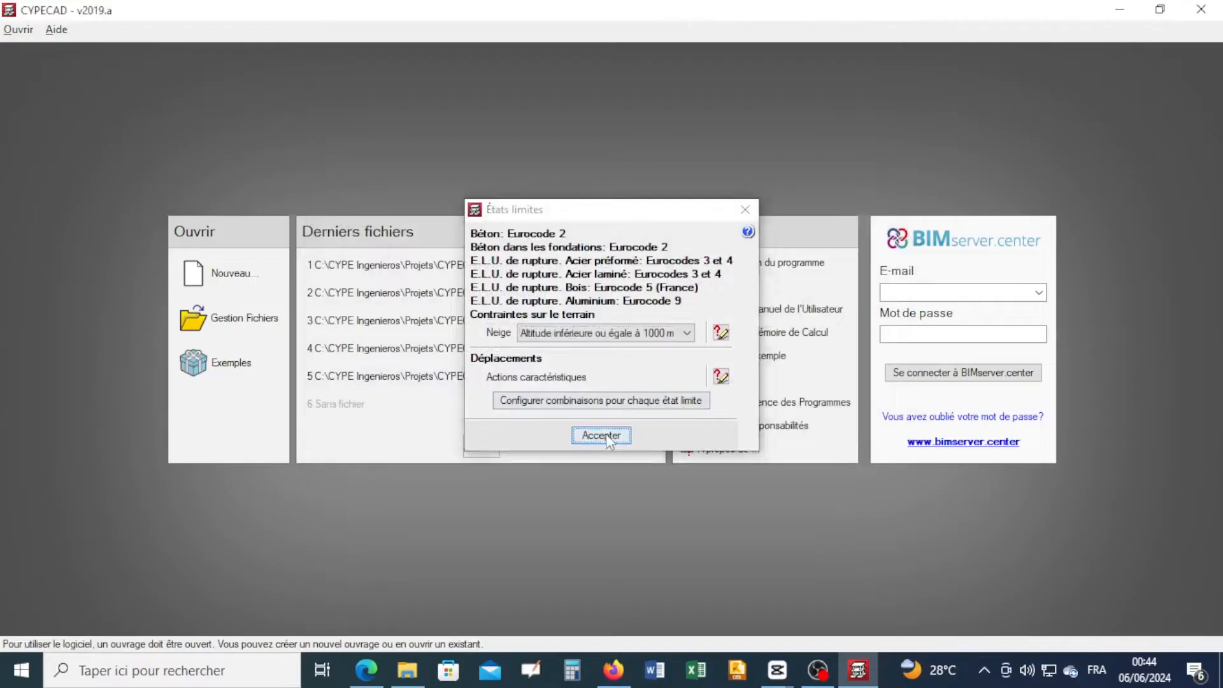
left_click(601, 436)
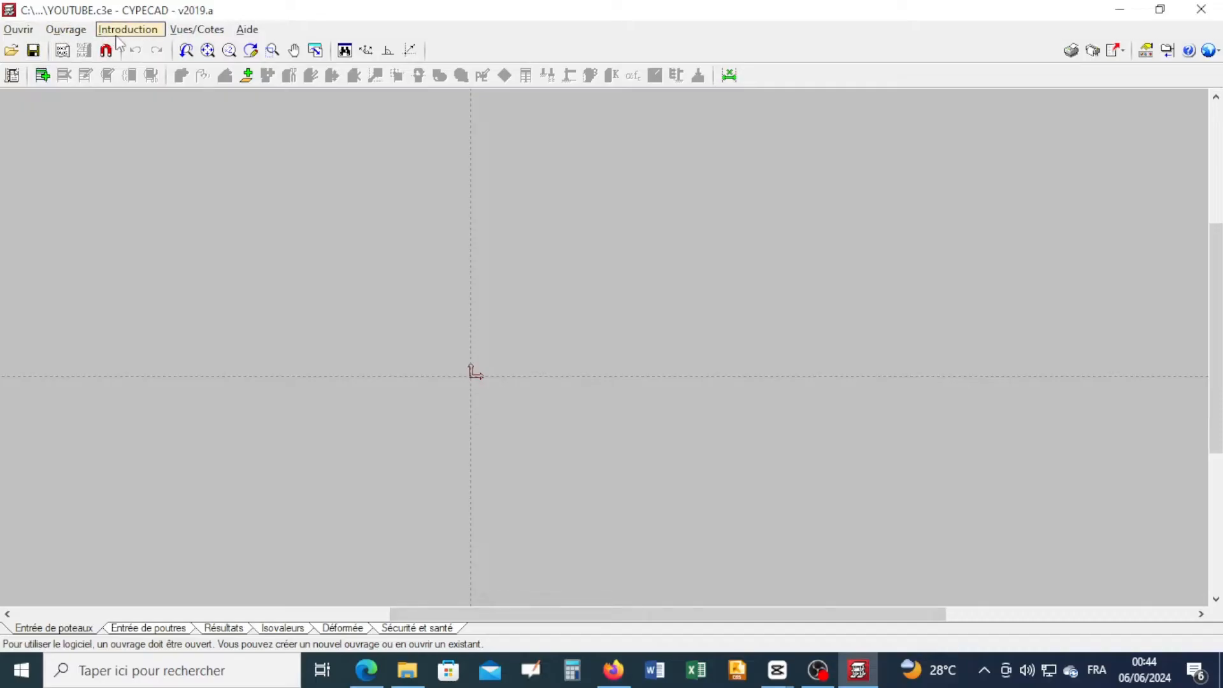
- Open the CYPECAD Mémoire de Calcul manual and look through its contents and the opening chapters on structural discretisation
left_click(246, 37)
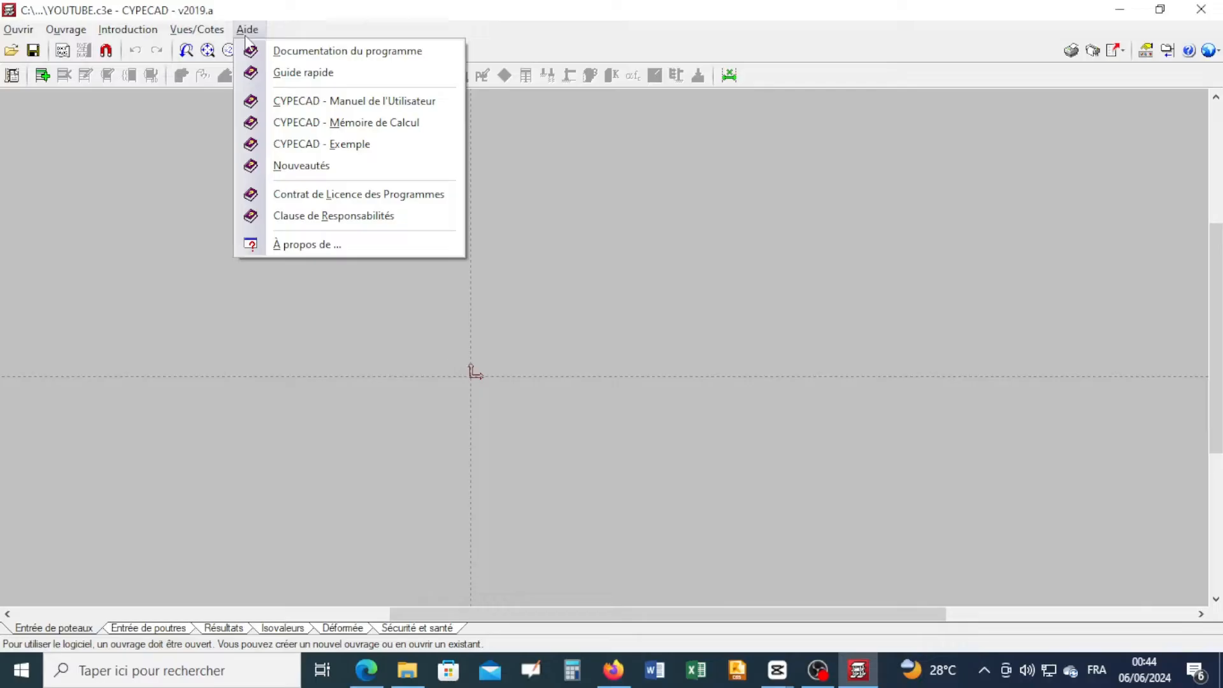
left_click(321, 122)
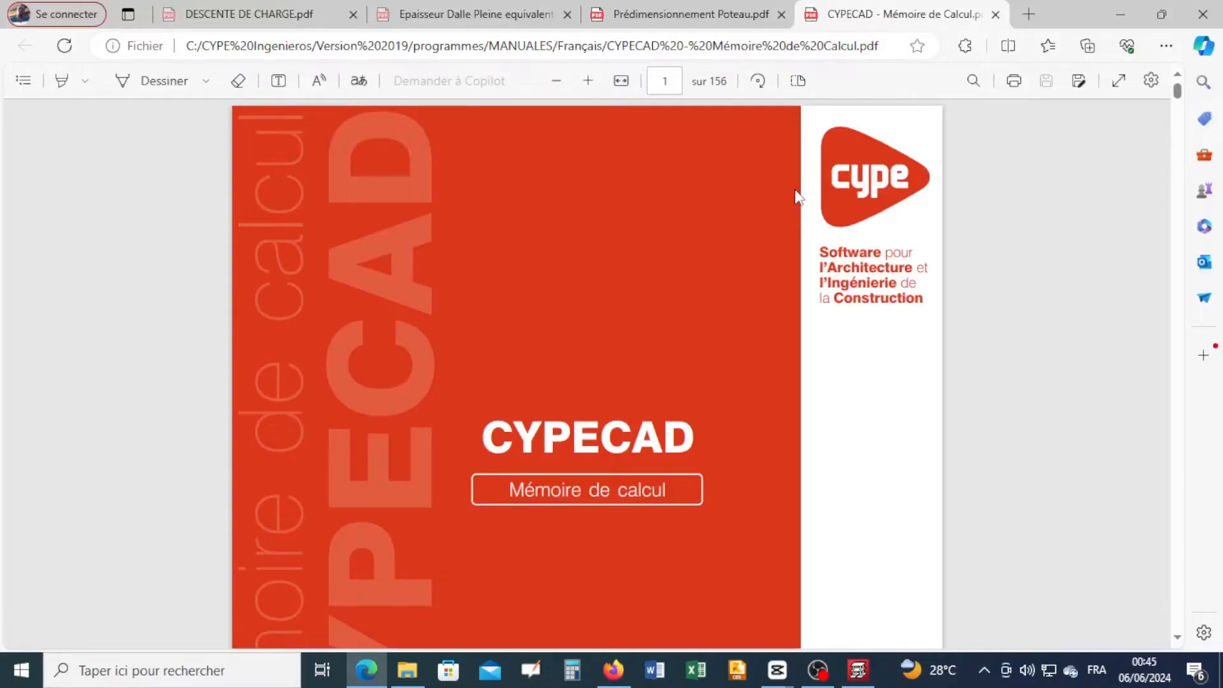
scroll(796, 197, "down", 15)
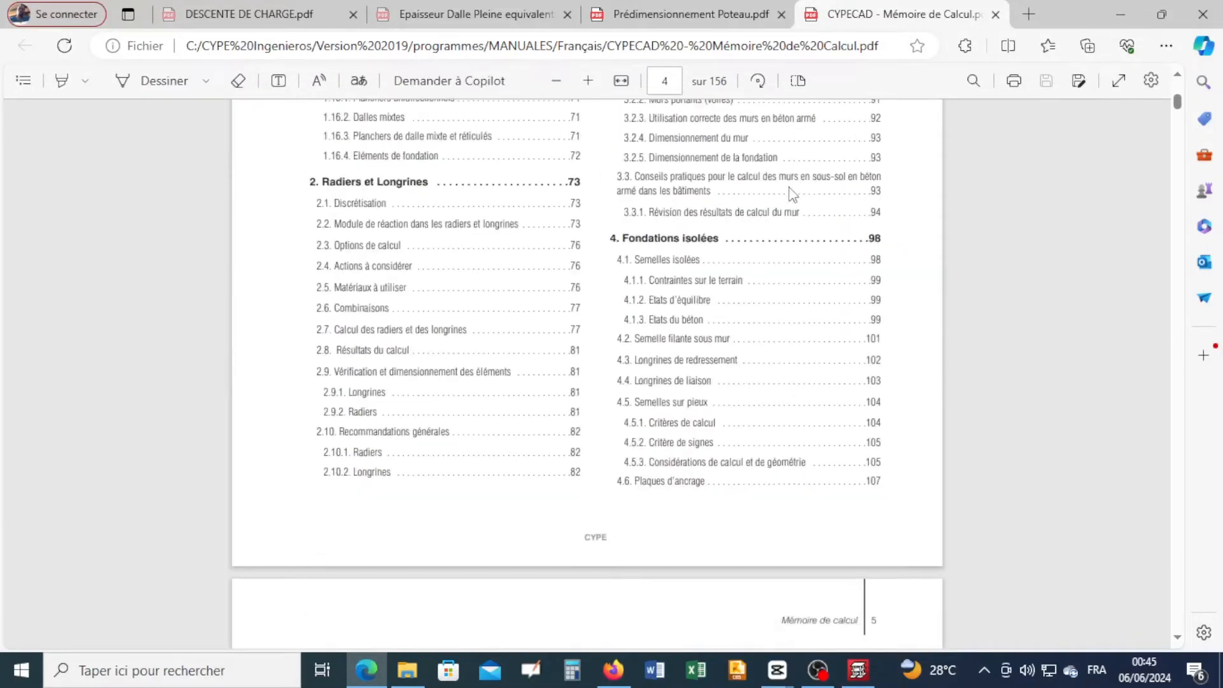
scroll(794, 194, "down", 15)
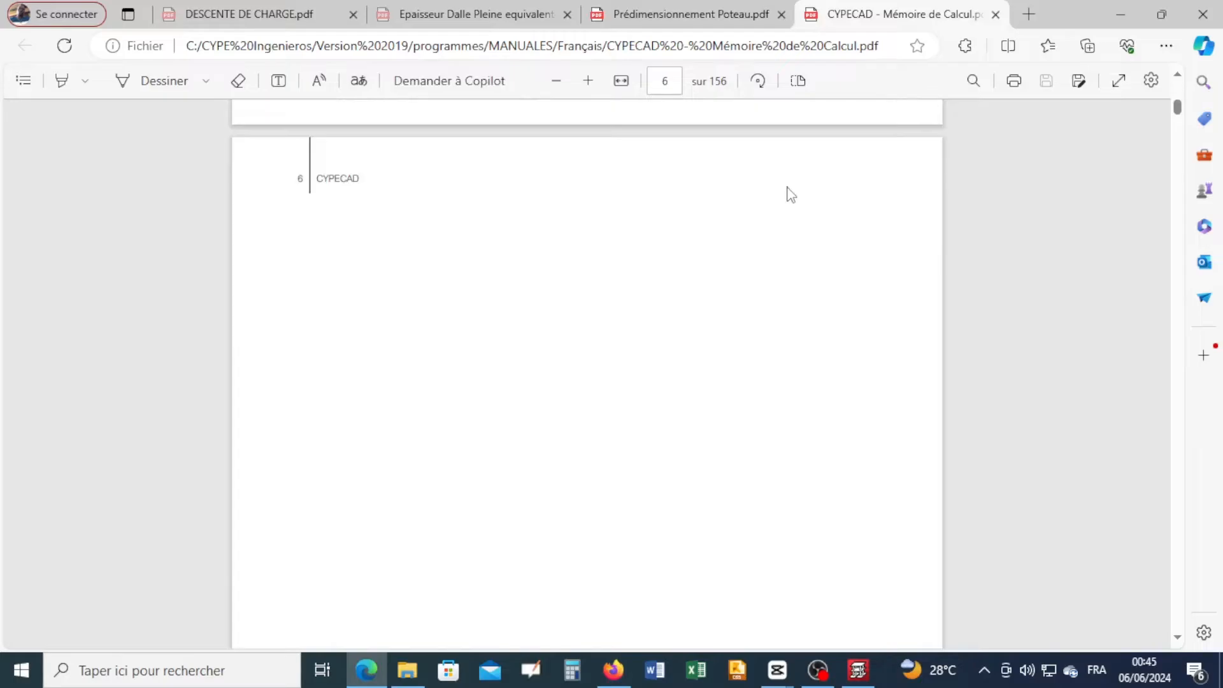
scroll(791, 194, "down", 15)
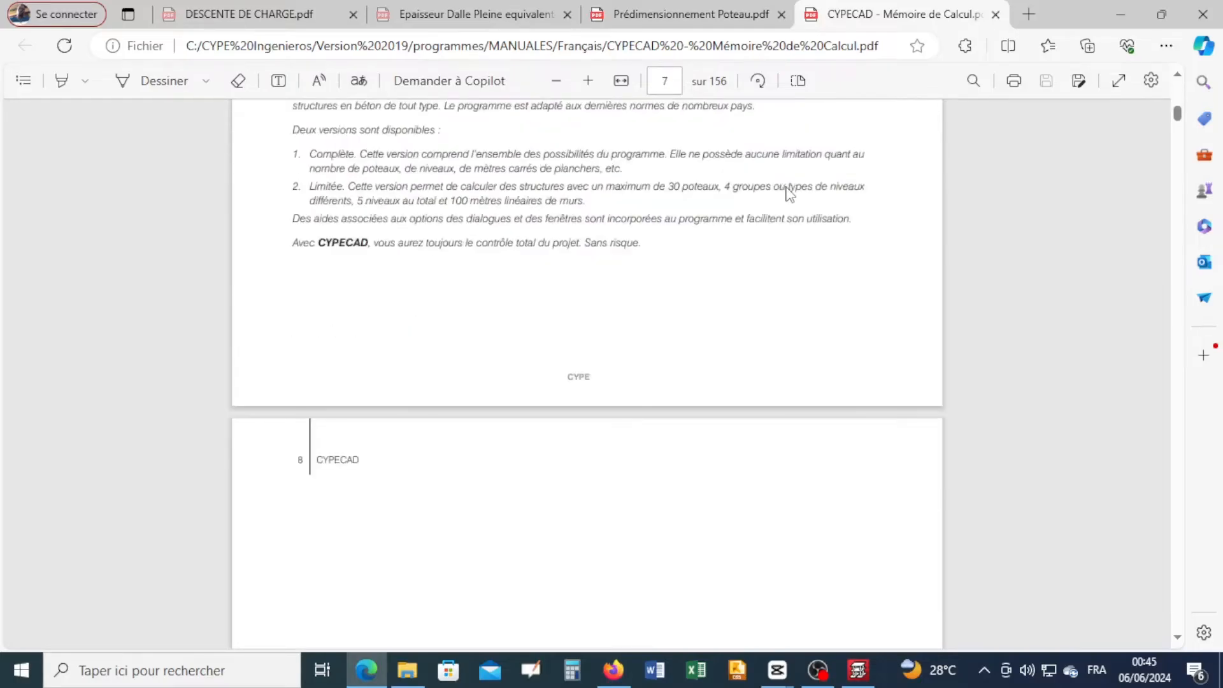
scroll(790, 194, "down", 15)
scroll(782, 187, "down", 20)
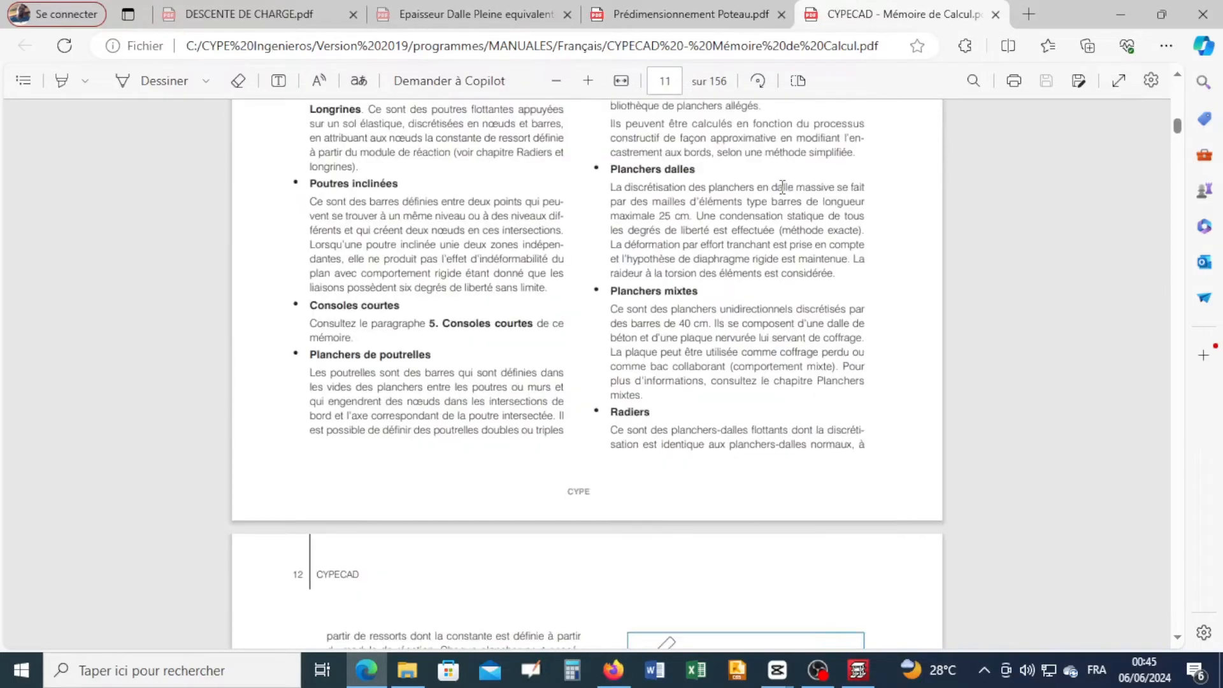
scroll(782, 184, "down", 15)
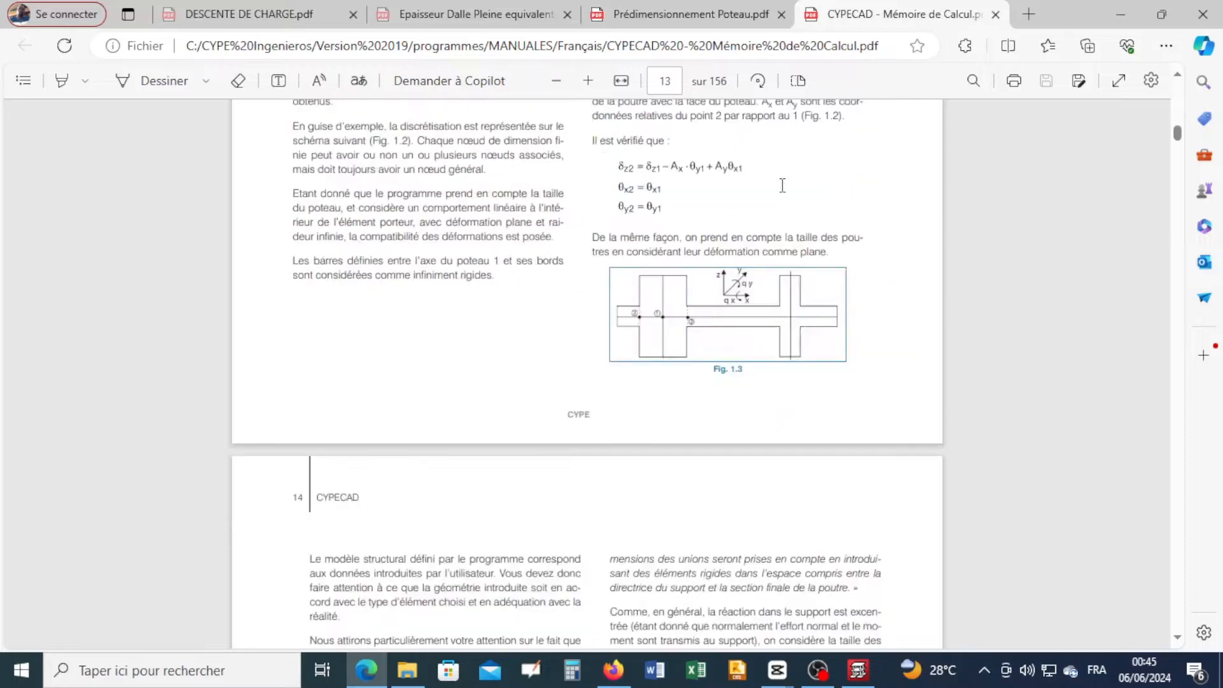
scroll(783, 185, "down", 10)
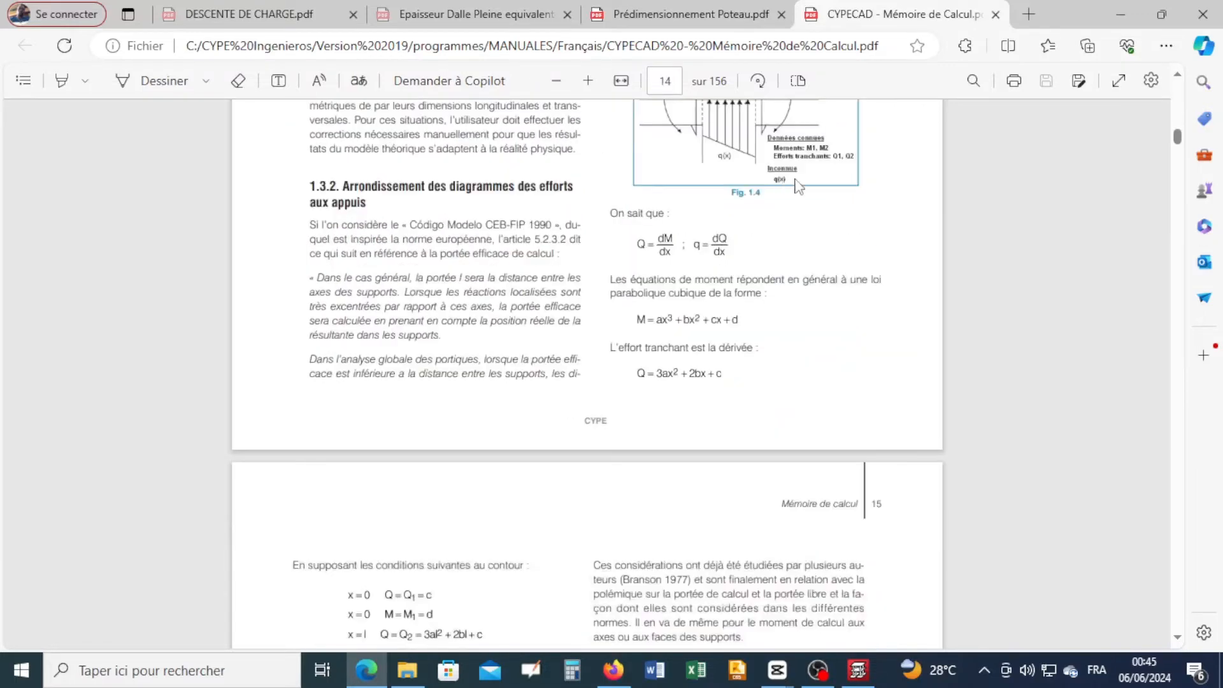
- Return to CYPECAD, open the CYPECAD Exemple manual and examine its table of contents
left_click(865, 678)
left_click(248, 30)
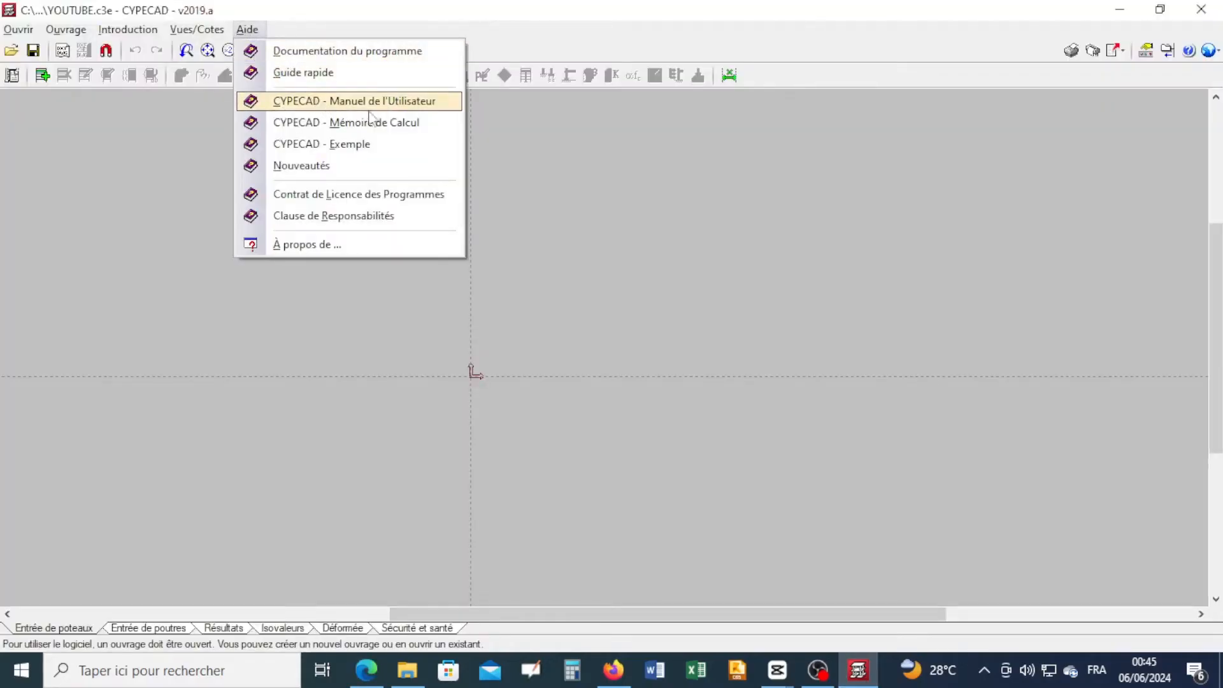
left_click(343, 147)
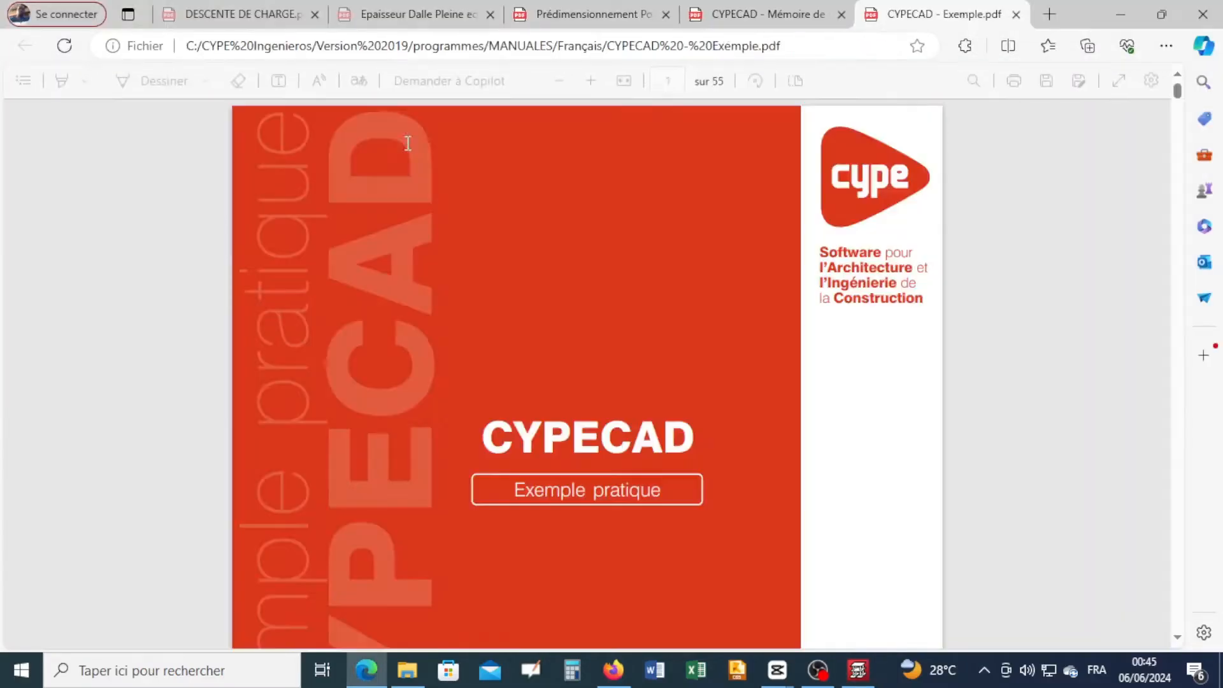
scroll(446, 147, "down", 15)
scroll(456, 144, "down", 5)
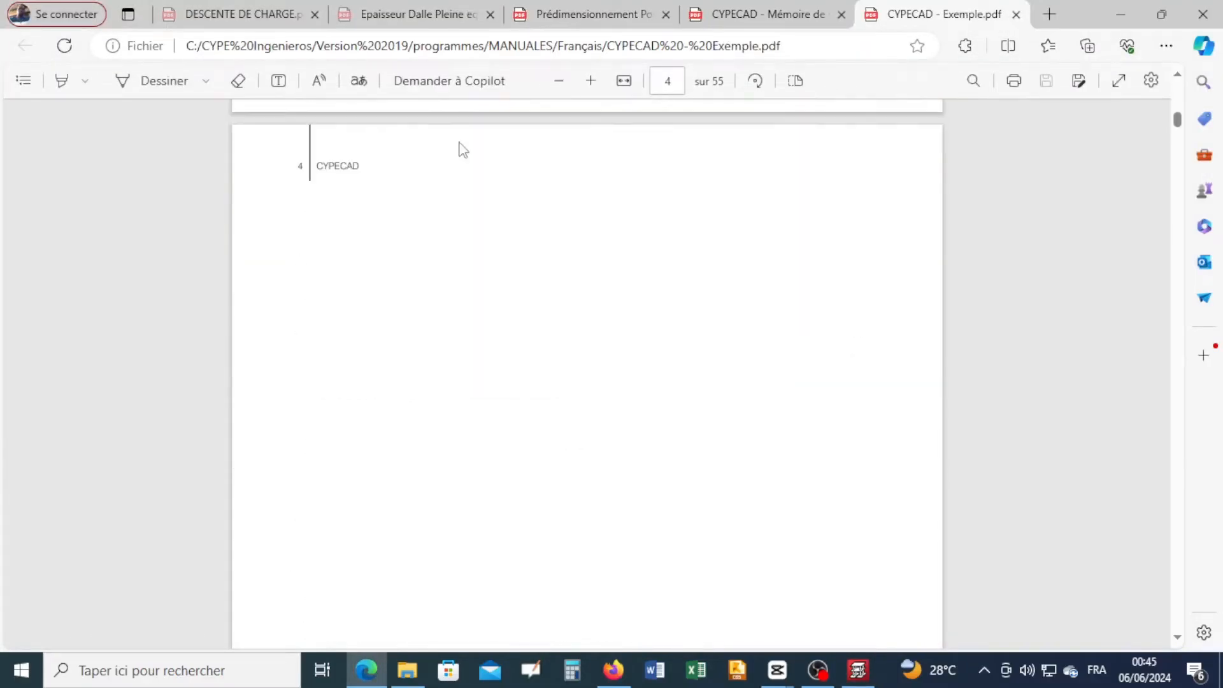
scroll(472, 162, "up", 7)
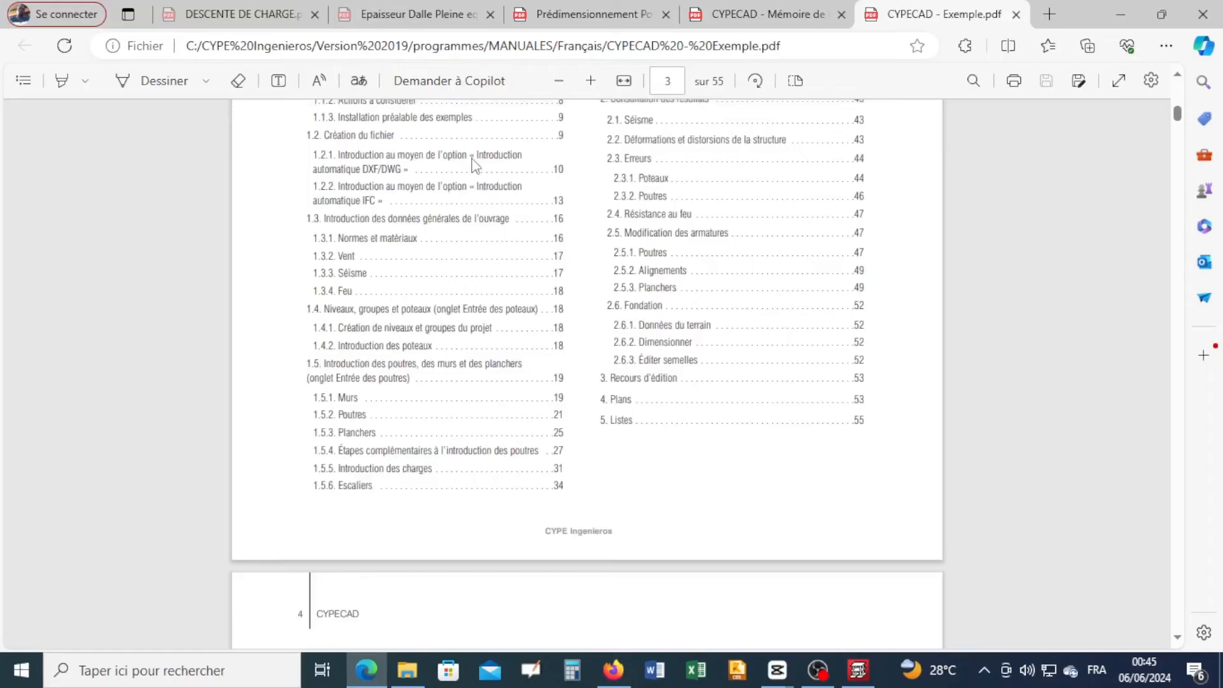
- Read the Exemple pratique chapter of the CYPECAD Exemple manual up to the file creation section, and return to the CYPECAD project
scroll(640, 274, "down", 3)
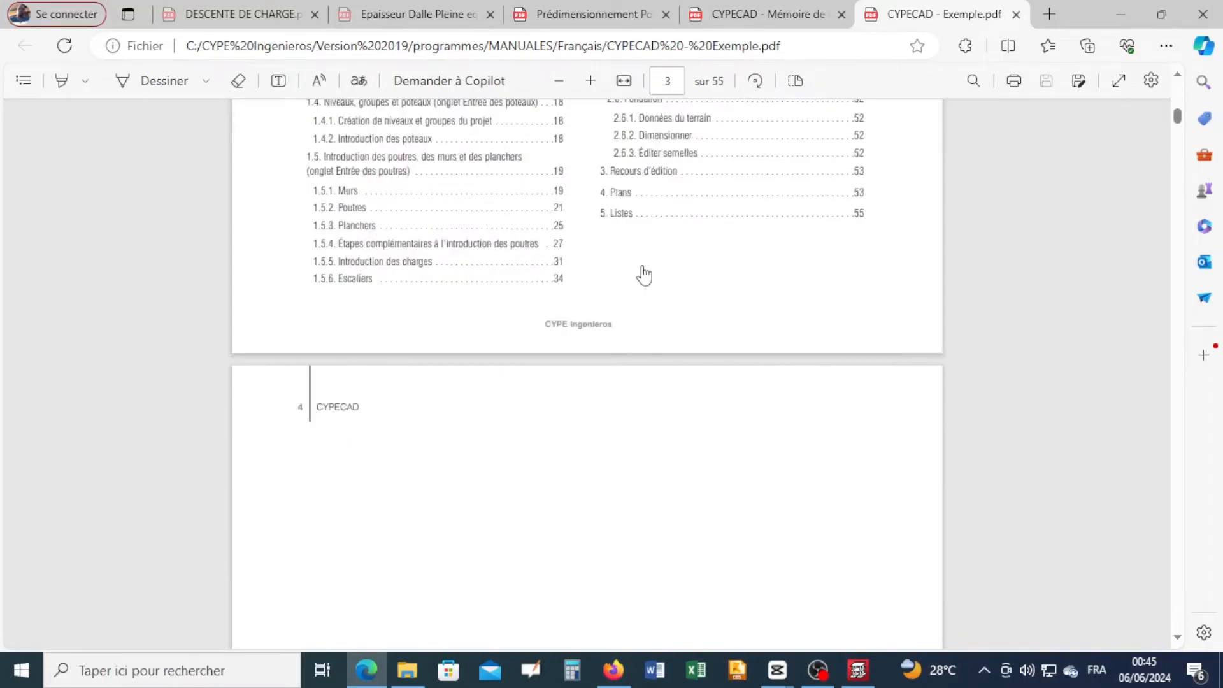
scroll(644, 275, "down", 20)
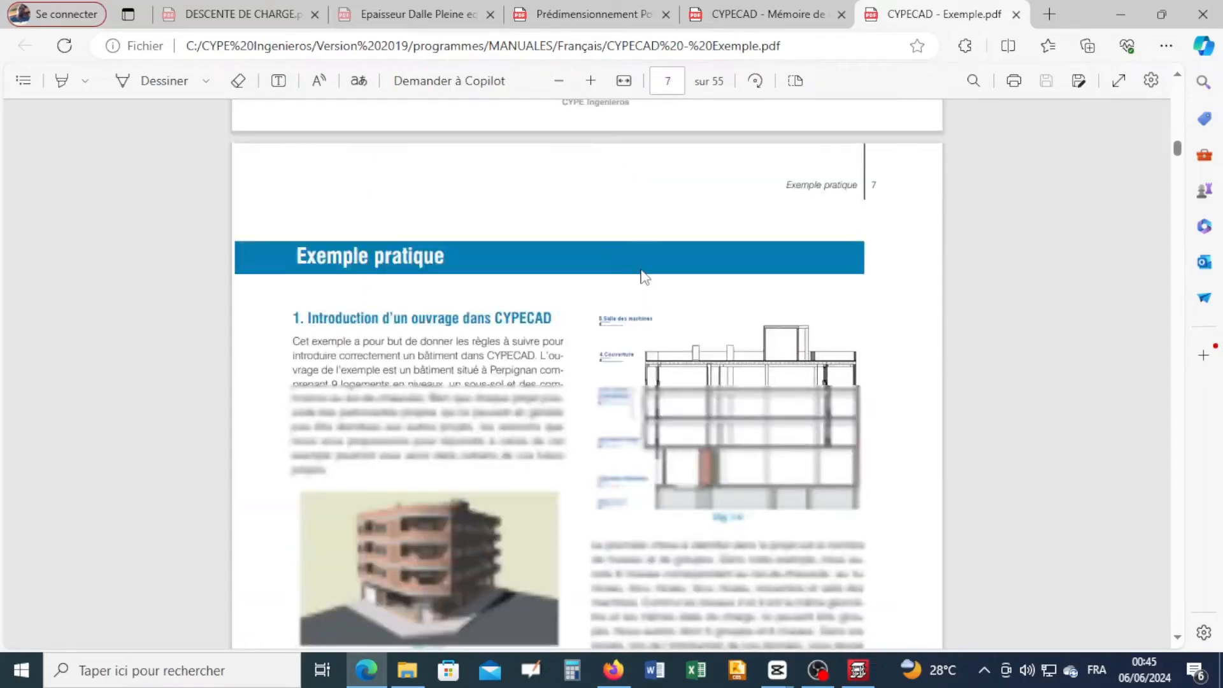
scroll(643, 275, "down", 5)
scroll(637, 267, "up", 6)
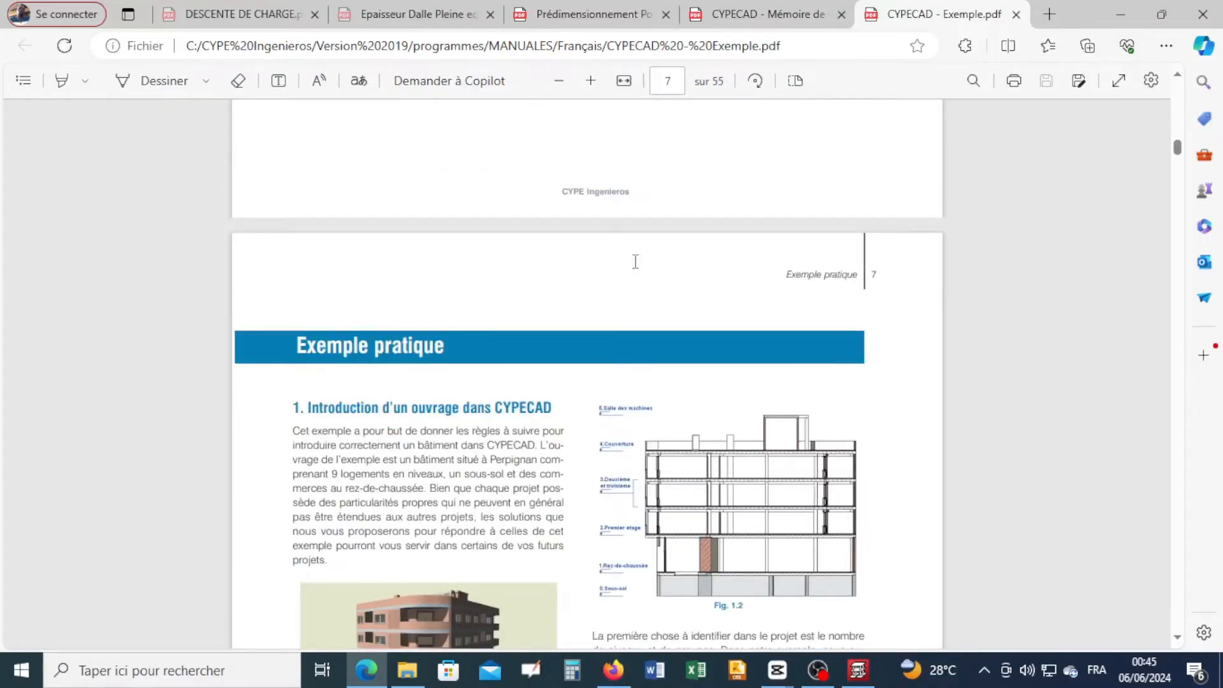
scroll(635, 261, "down", 20)
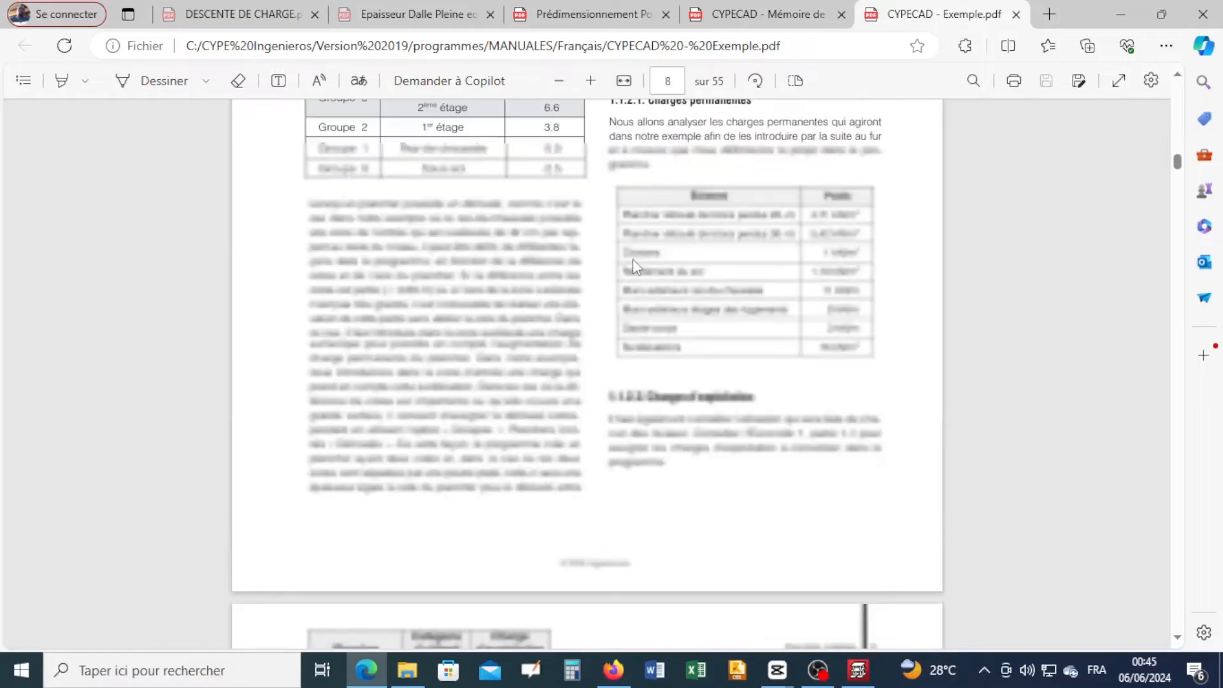
scroll(635, 263, "down", 10)
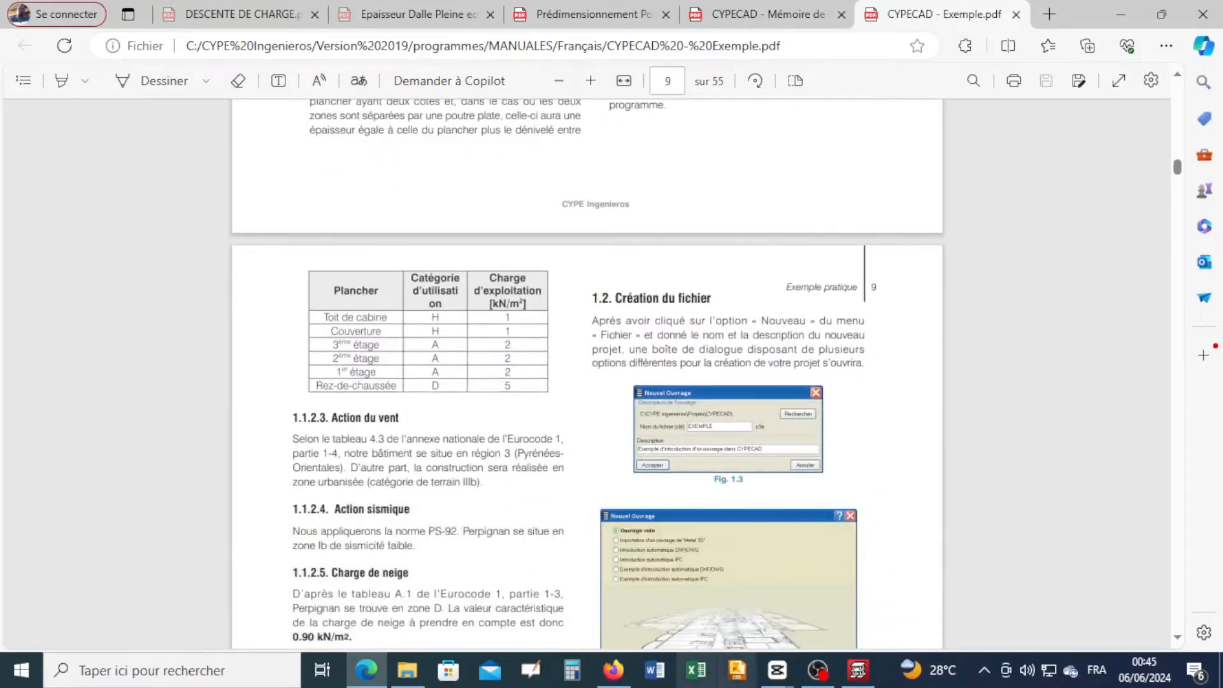
left_click(817, 669)
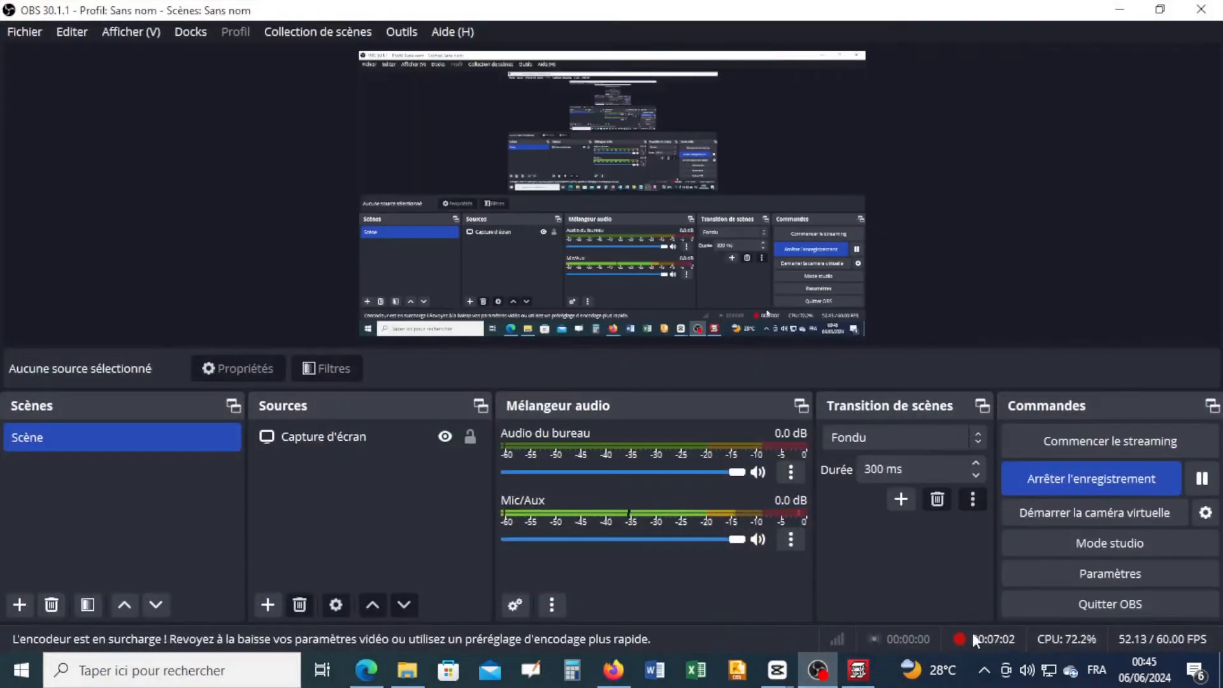
left_click(858, 669)
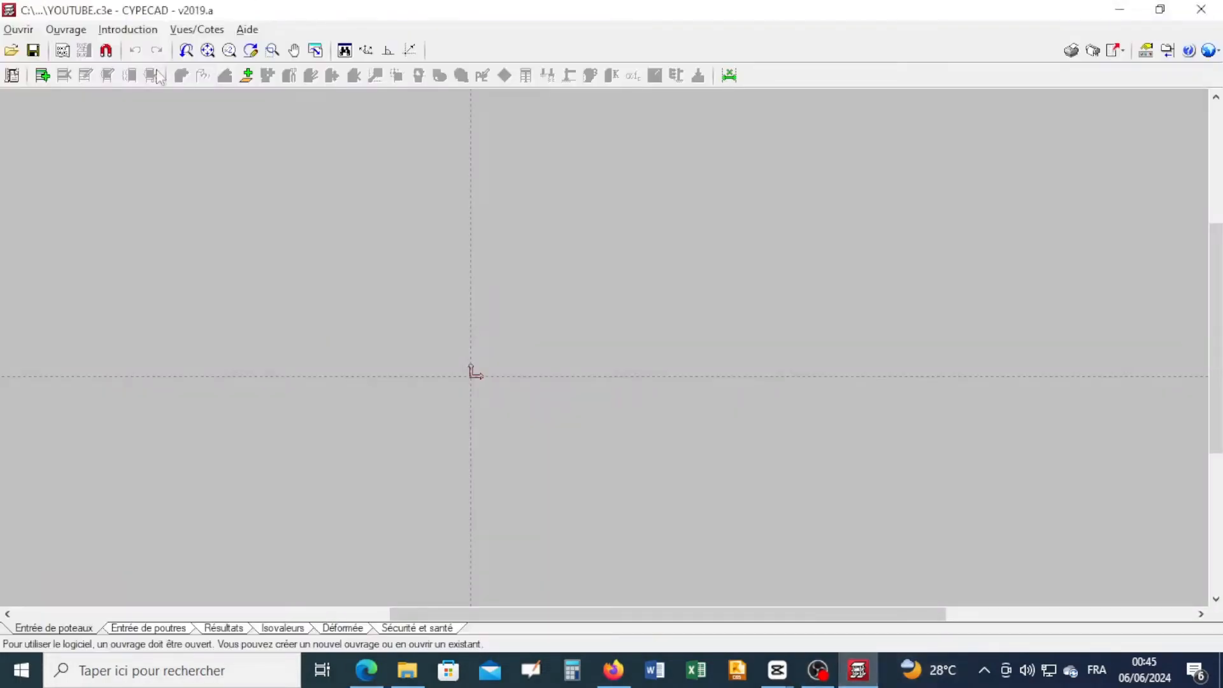
- Reopen the project's general data, examine the bar steel types and the slab and floor options, and close them unchanged
left_click(19, 29)
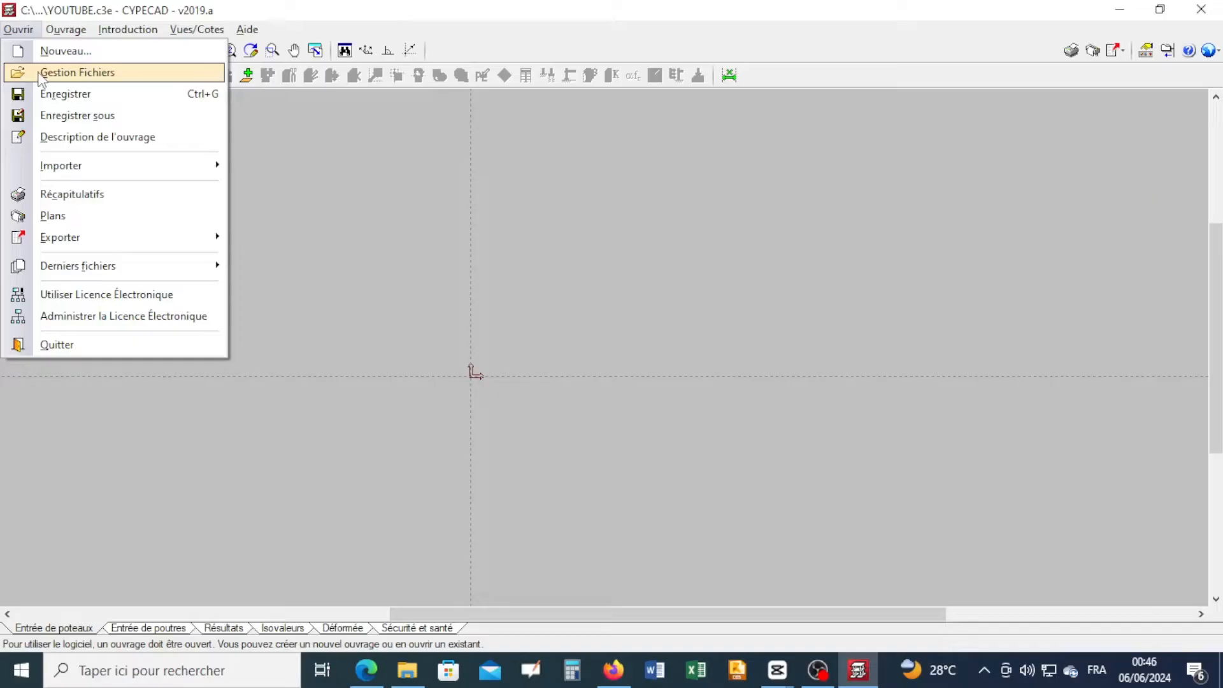
left_click(65, 29)
left_click(65, 30)
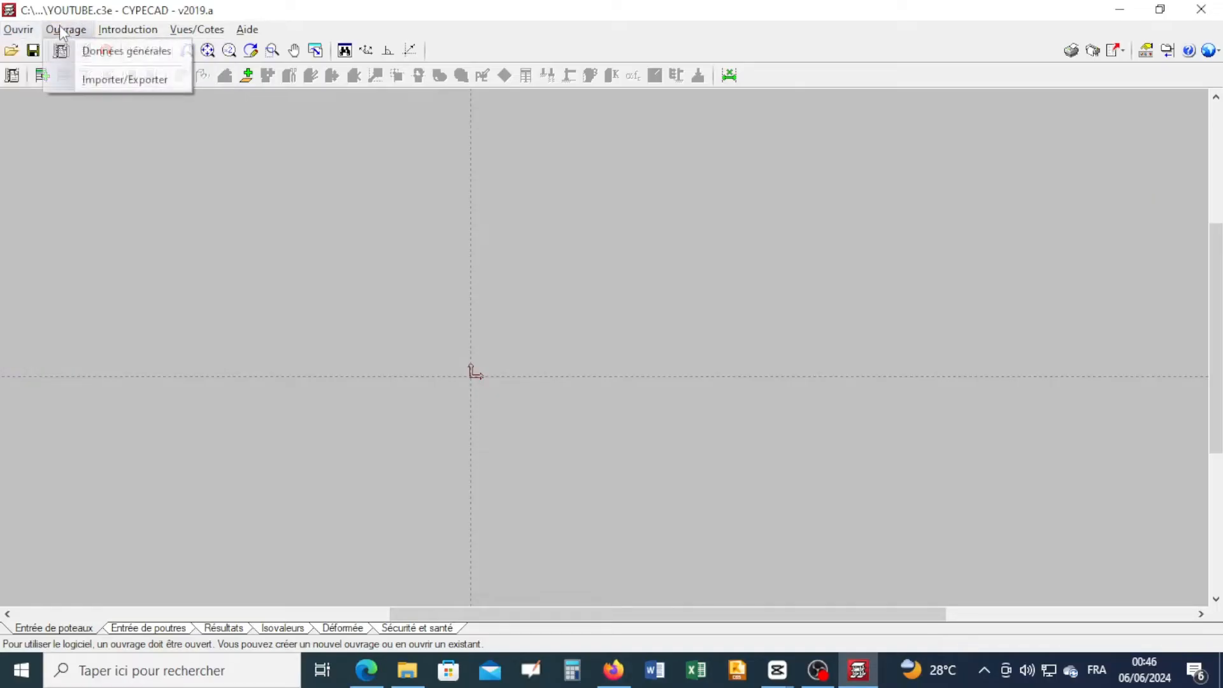
left_click(114, 53)
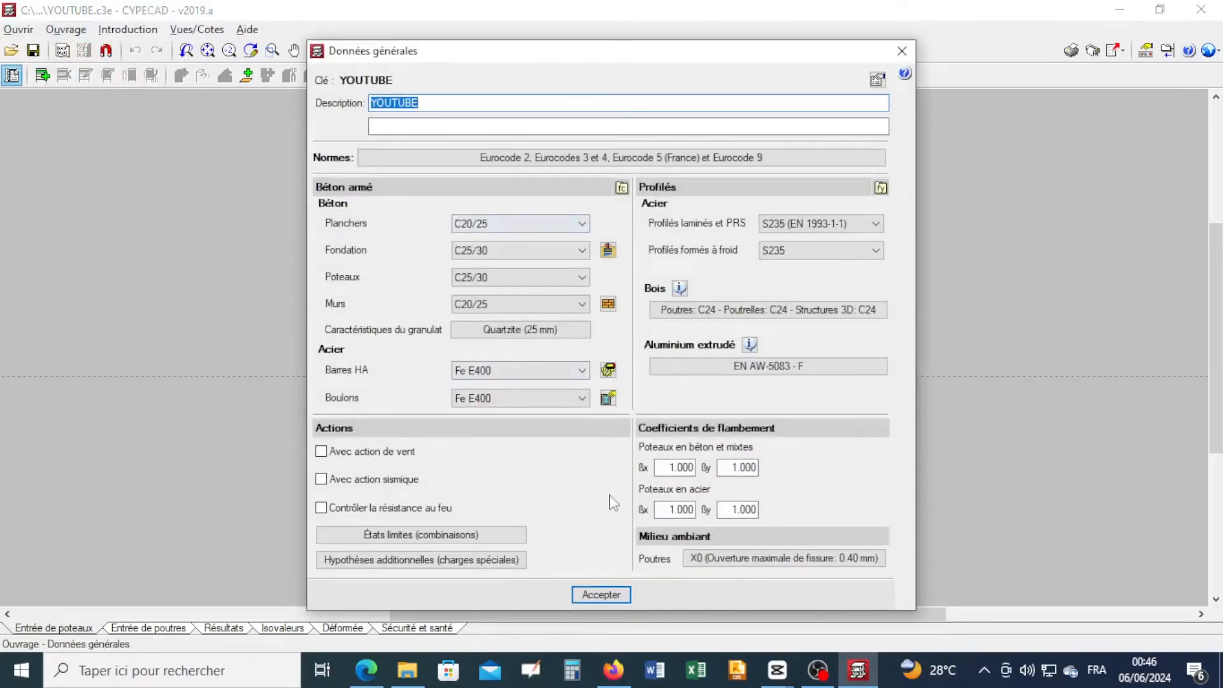
left_click(608, 372)
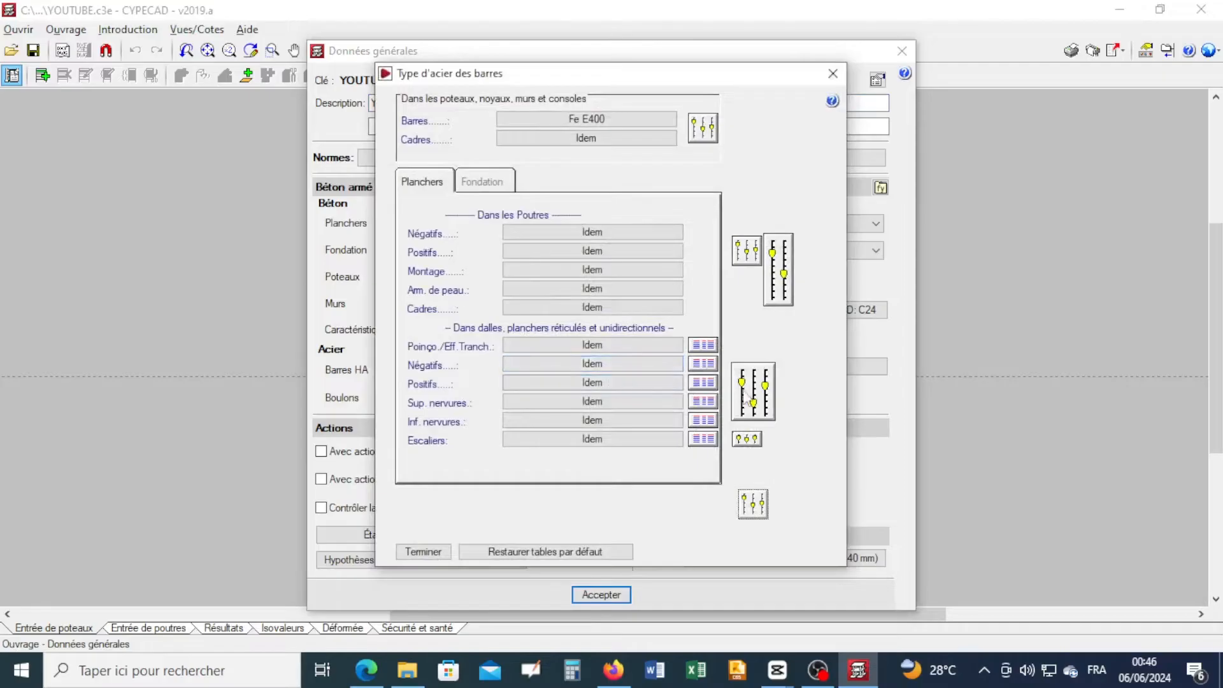
left_click(752, 393)
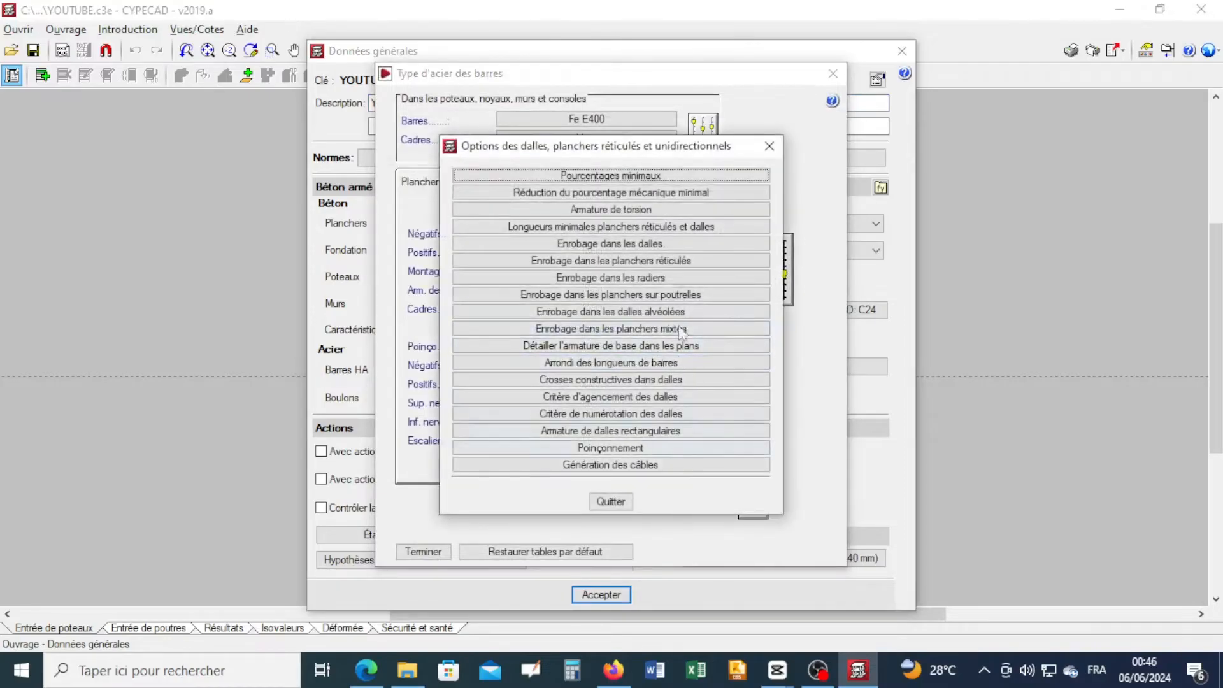
left_click(769, 145)
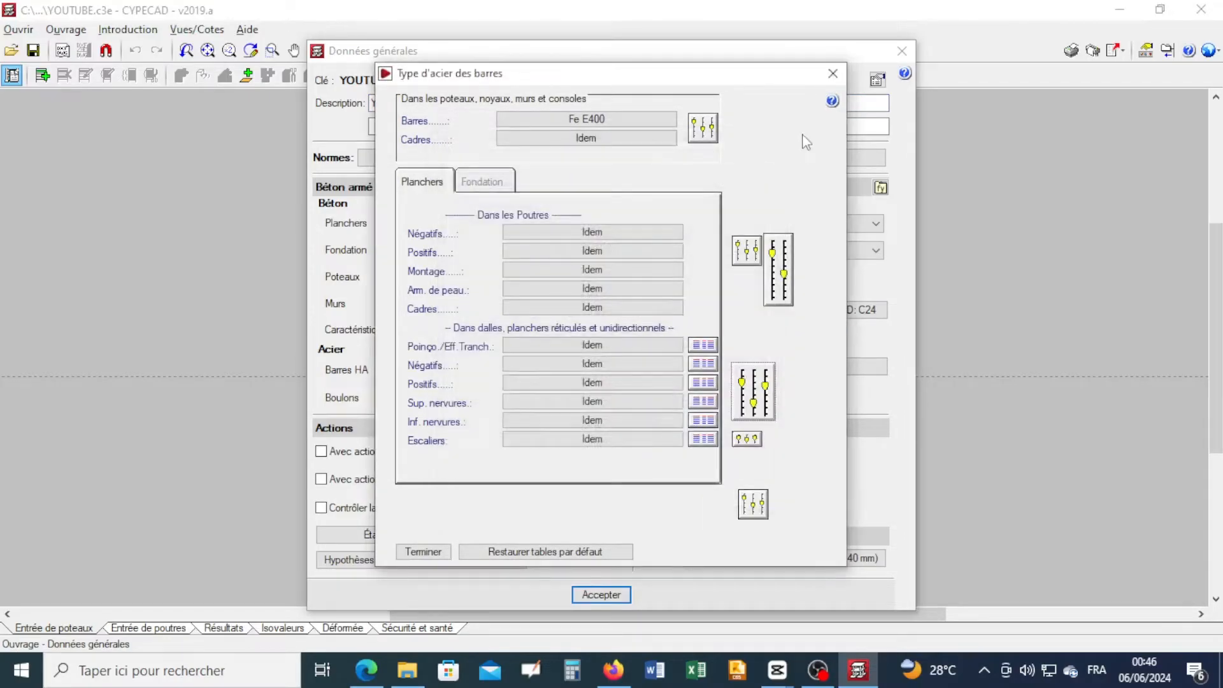
left_click(833, 73)
left_click(901, 51)
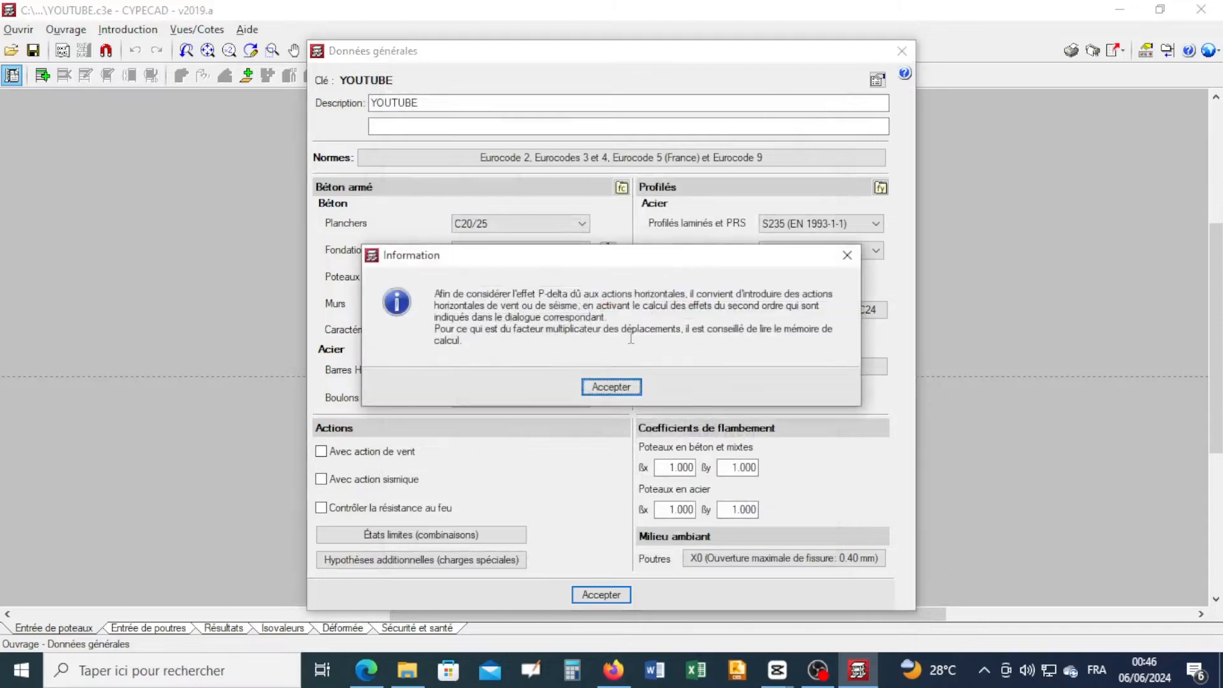
left_click(599, 389)
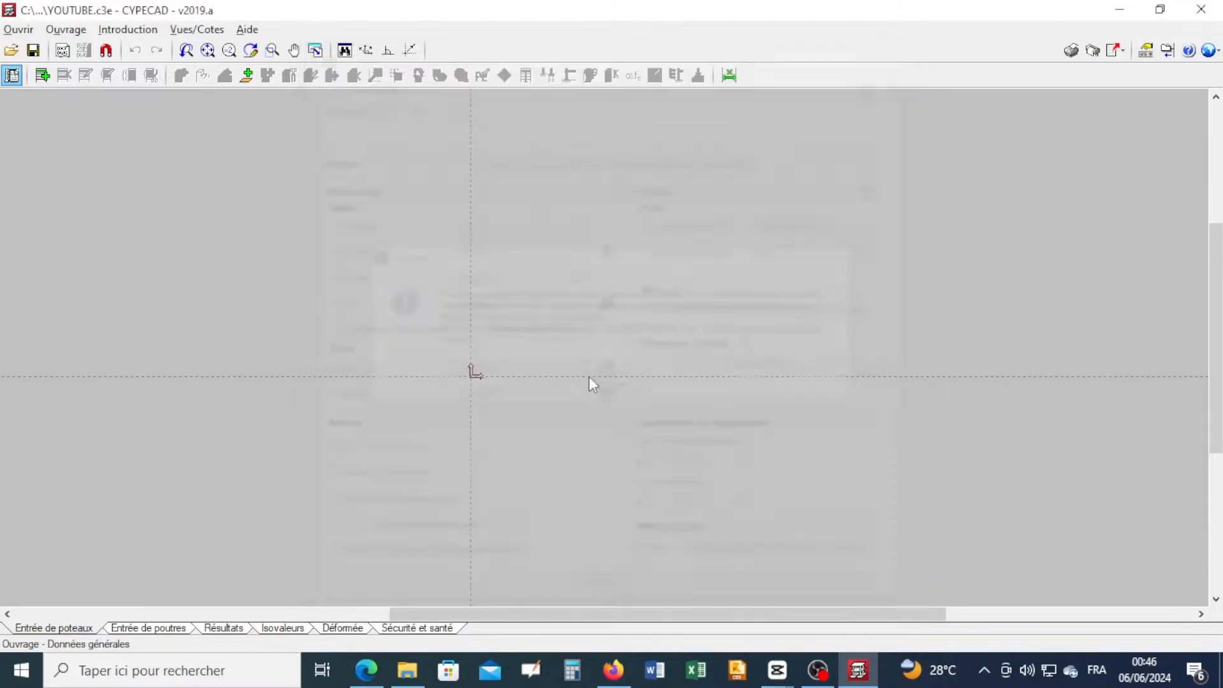
- Look at the background plan views manager and close it without adding a plan
left_click(62, 51)
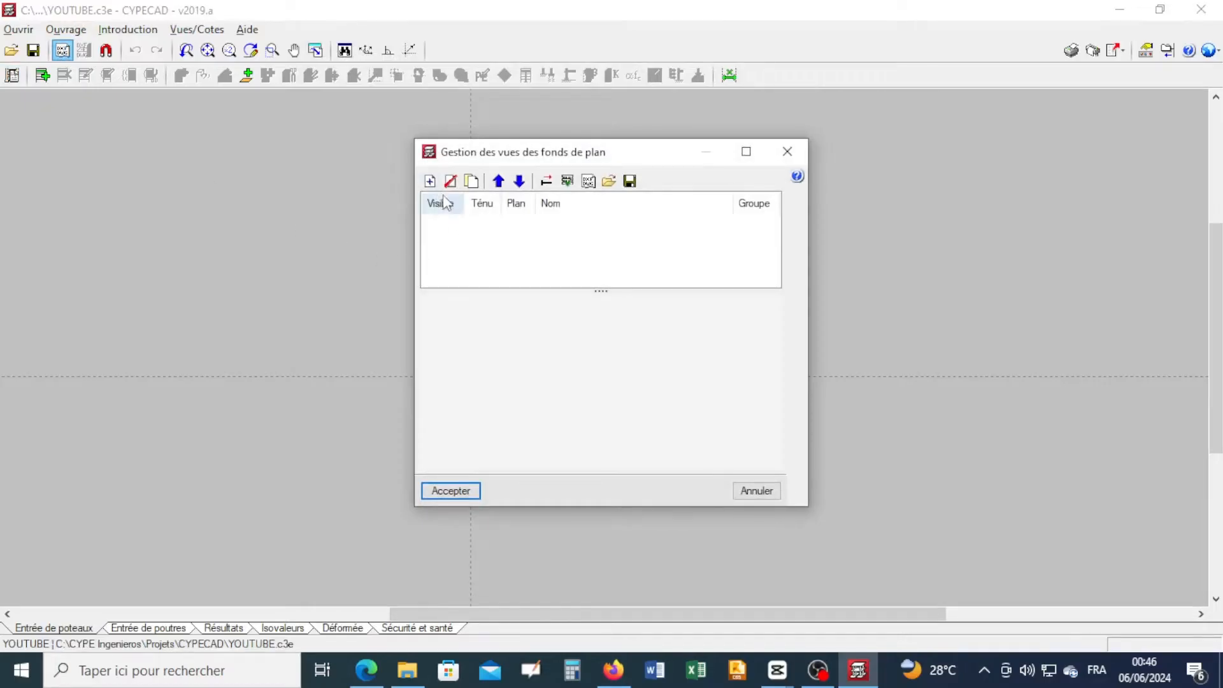
left_click(787, 151)
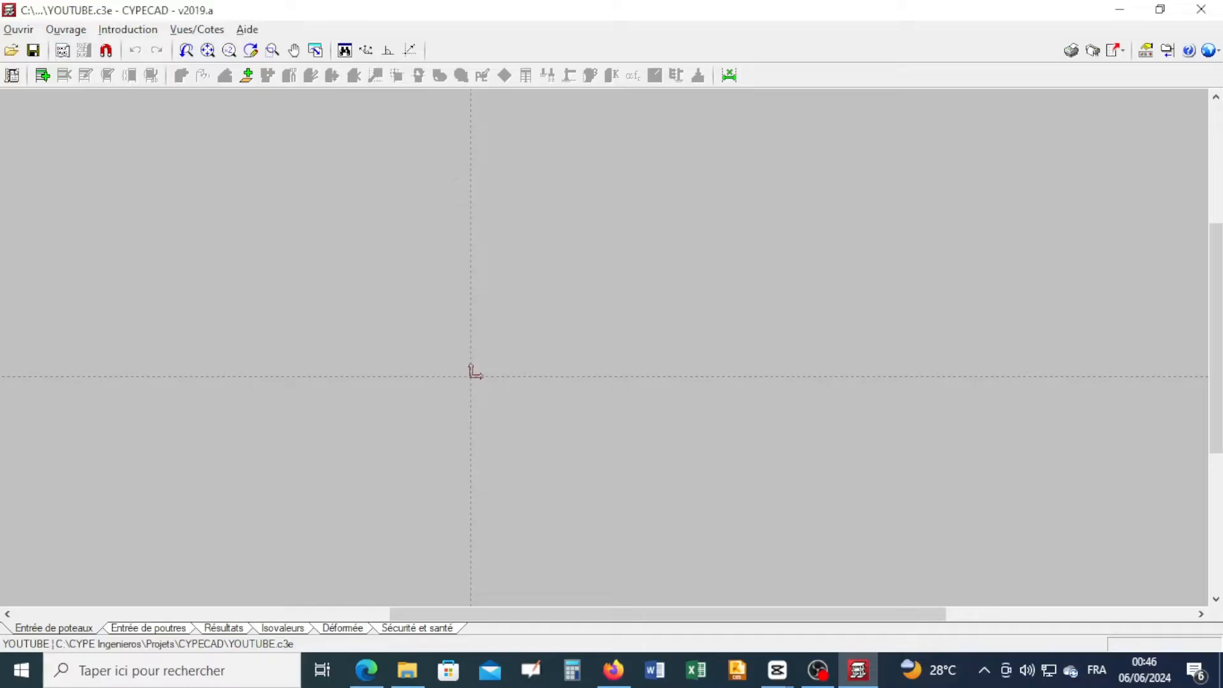
scroll(452, 371, "up", 9)
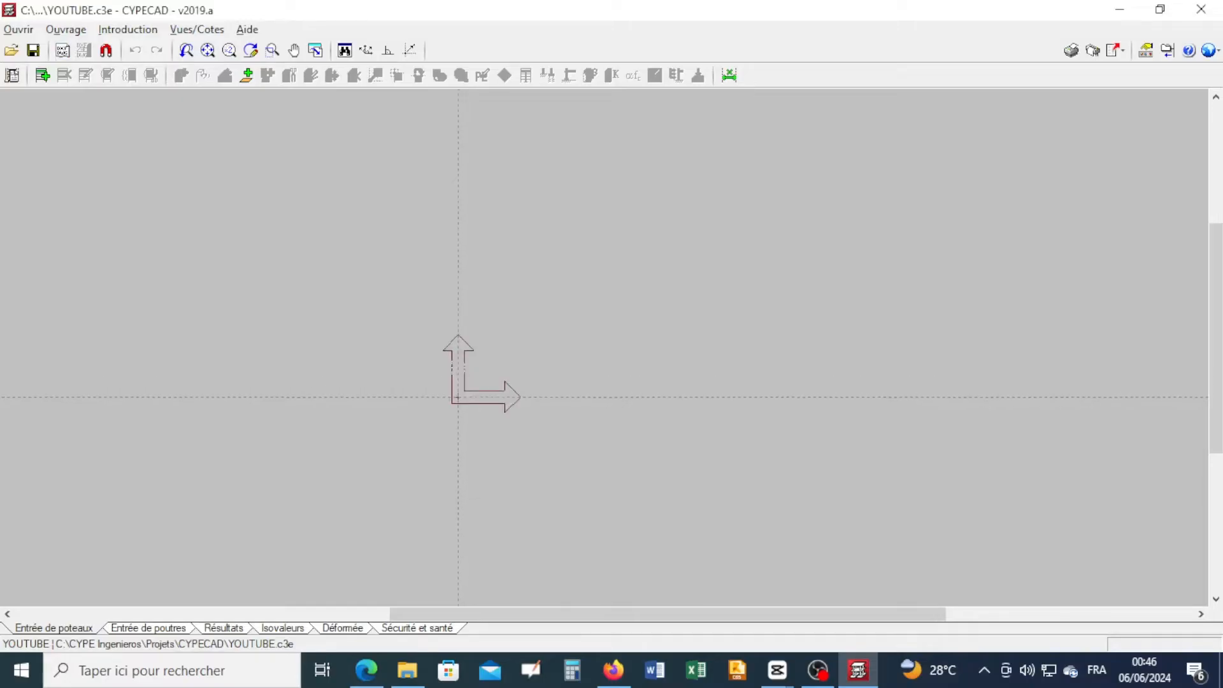
scroll(451, 372, "up", 3)
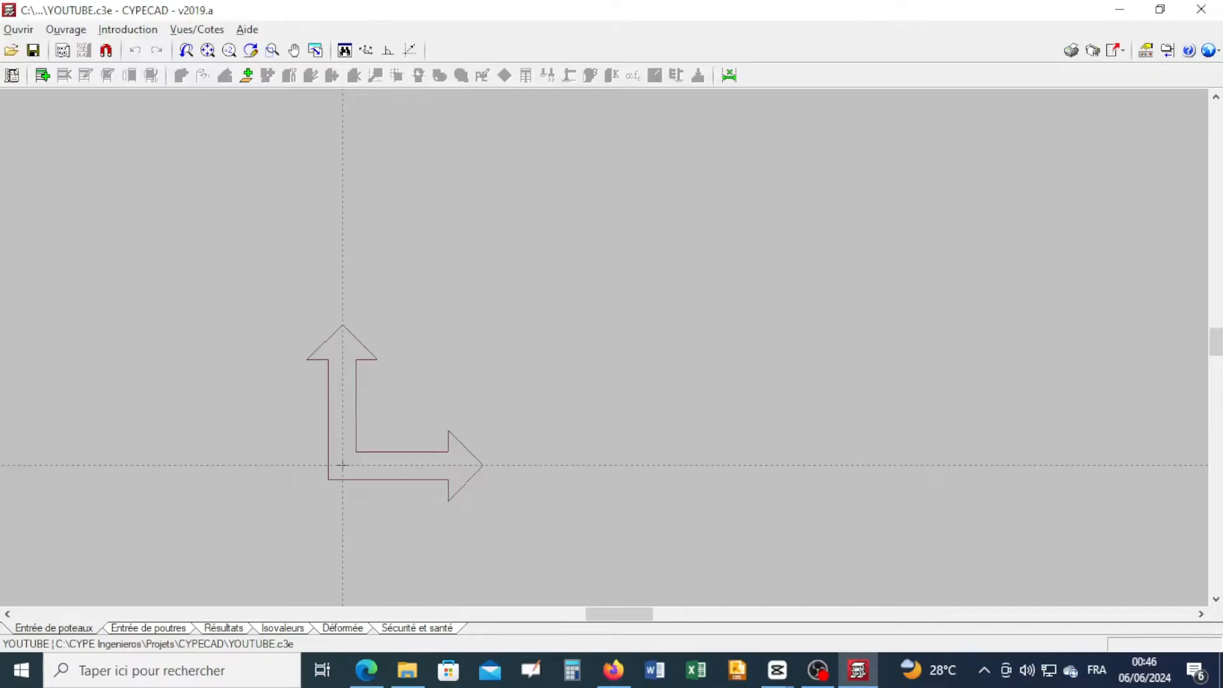
- Begin inserting new levels as Libres, set the number of levels to 6 and check their usage categories
left_click(42, 75)
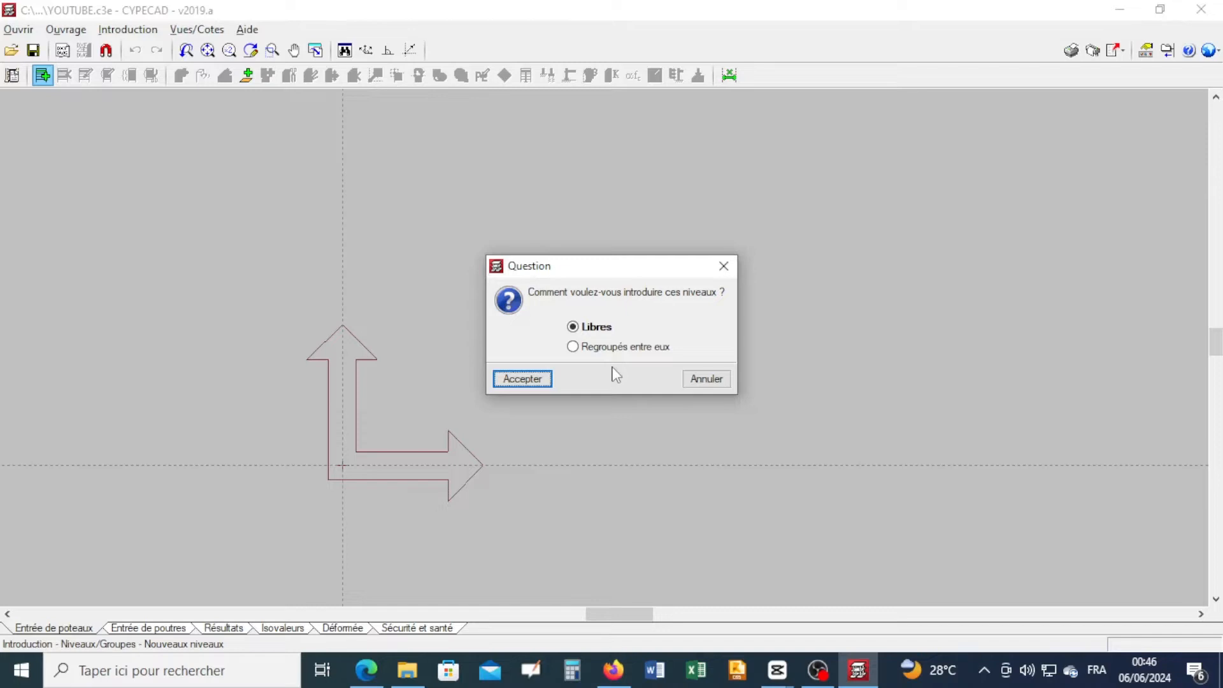
left_click(531, 379)
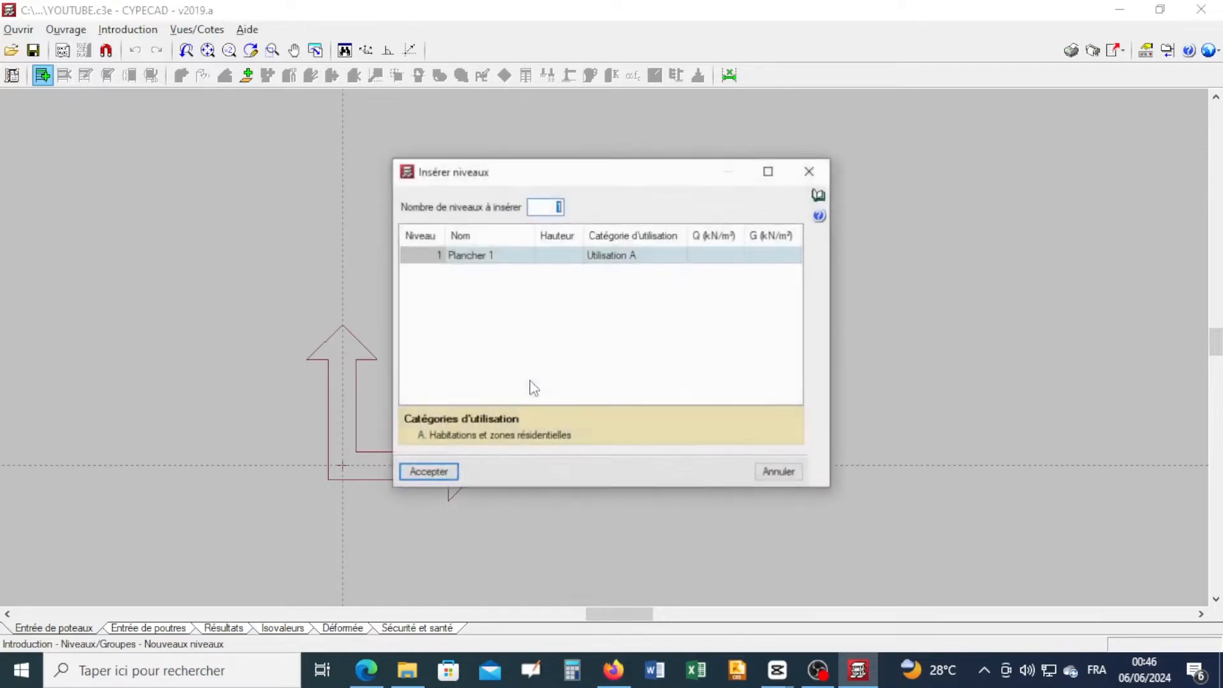
type("6")
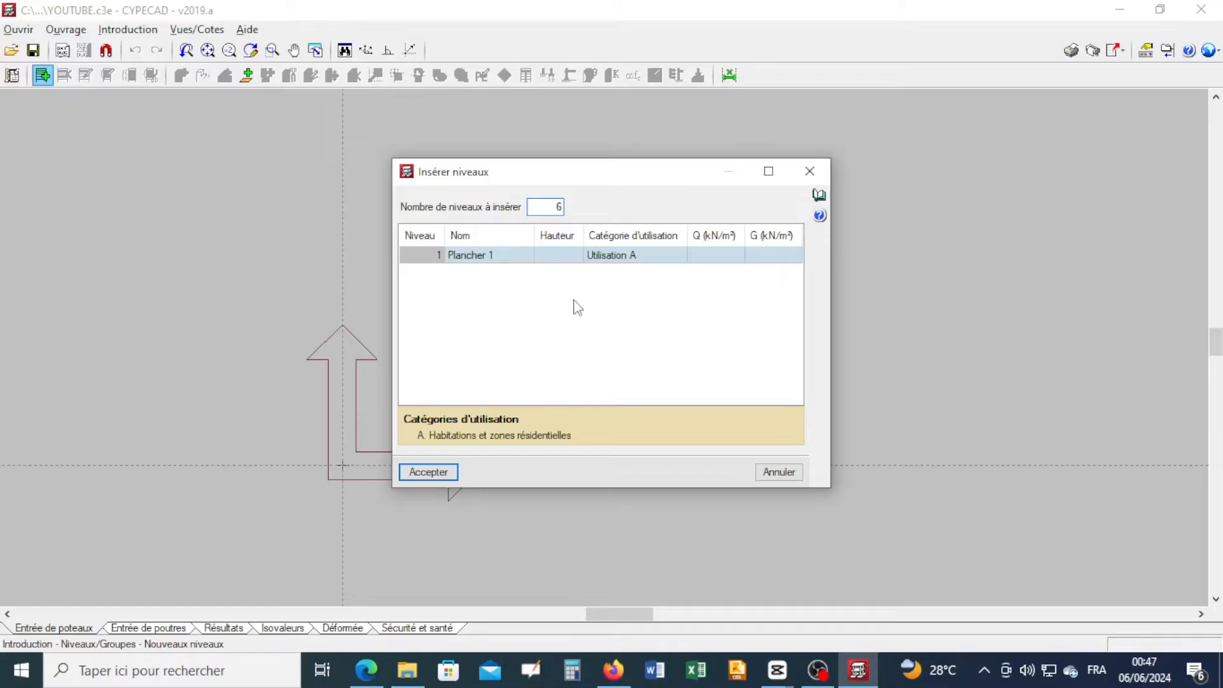
left_click(559, 323)
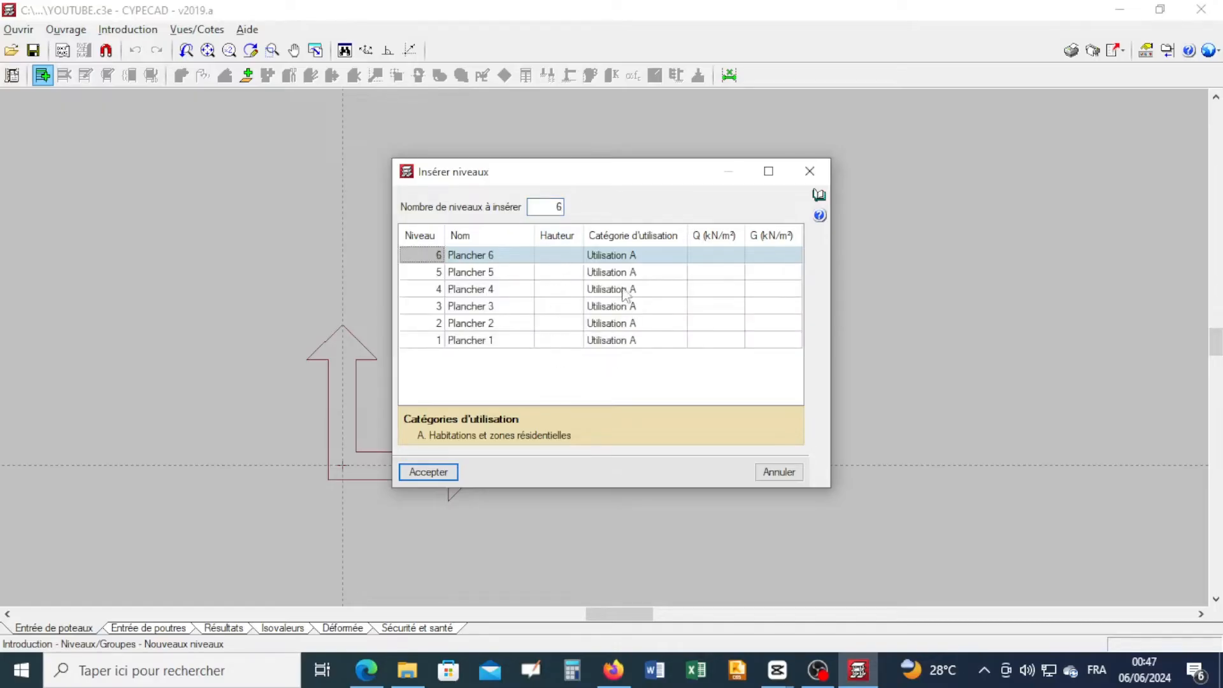
left_click(627, 344)
left_click(624, 323)
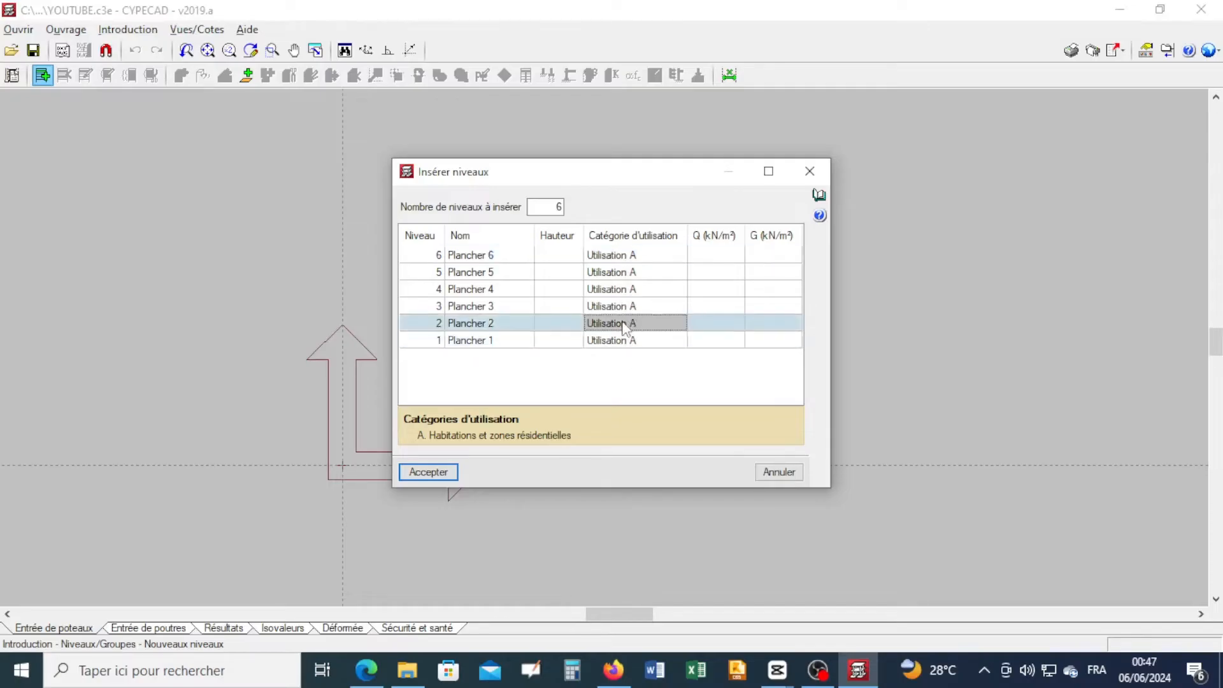
left_click(628, 307)
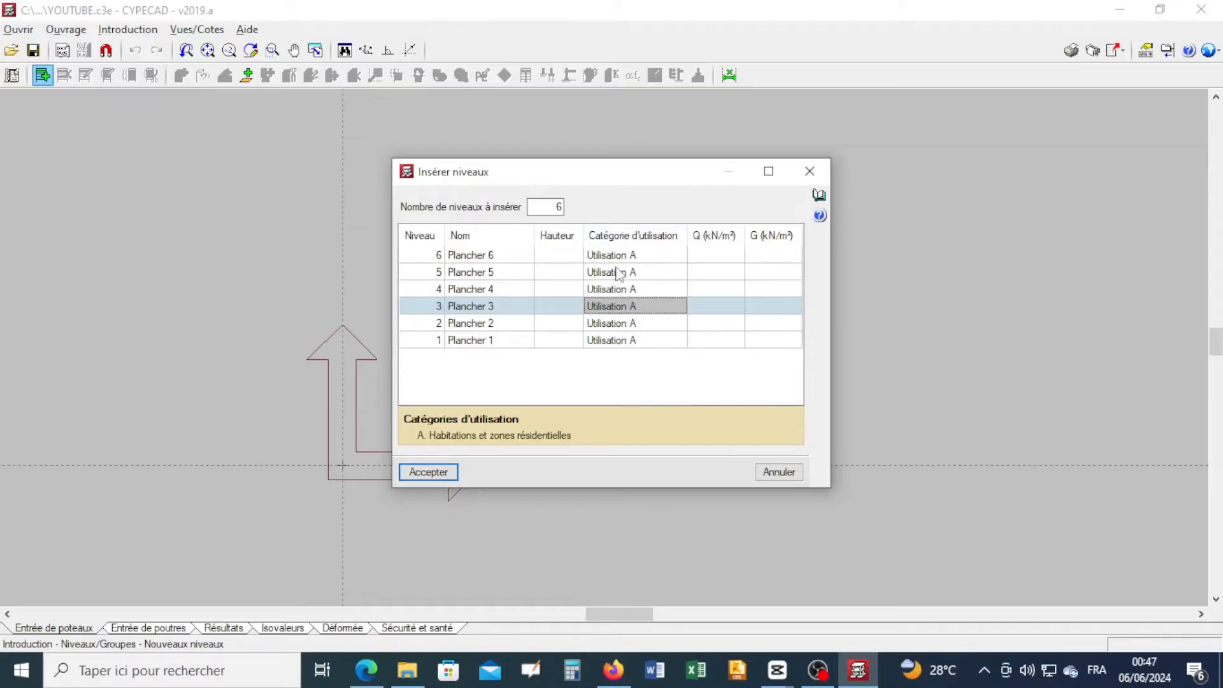
- Set the height of level 1 to 1.50 and the heights of levels 2 through 6 to 3.00
left_click(547, 342)
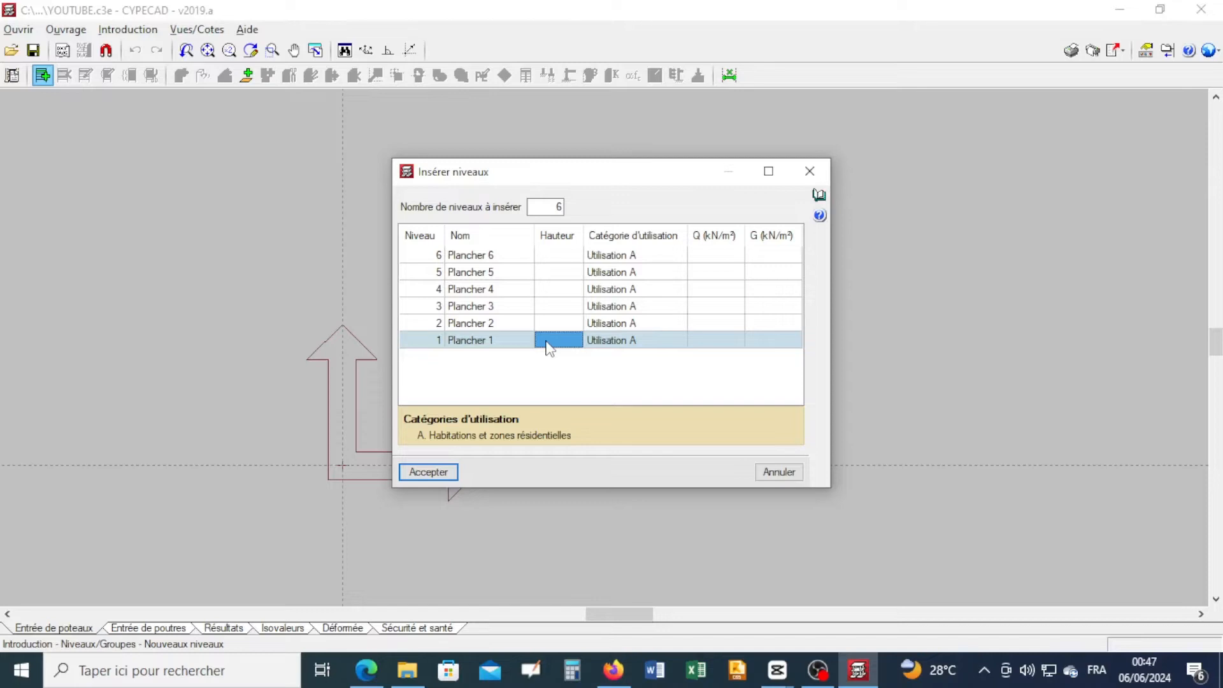
type("1.5")
left_click(550, 256)
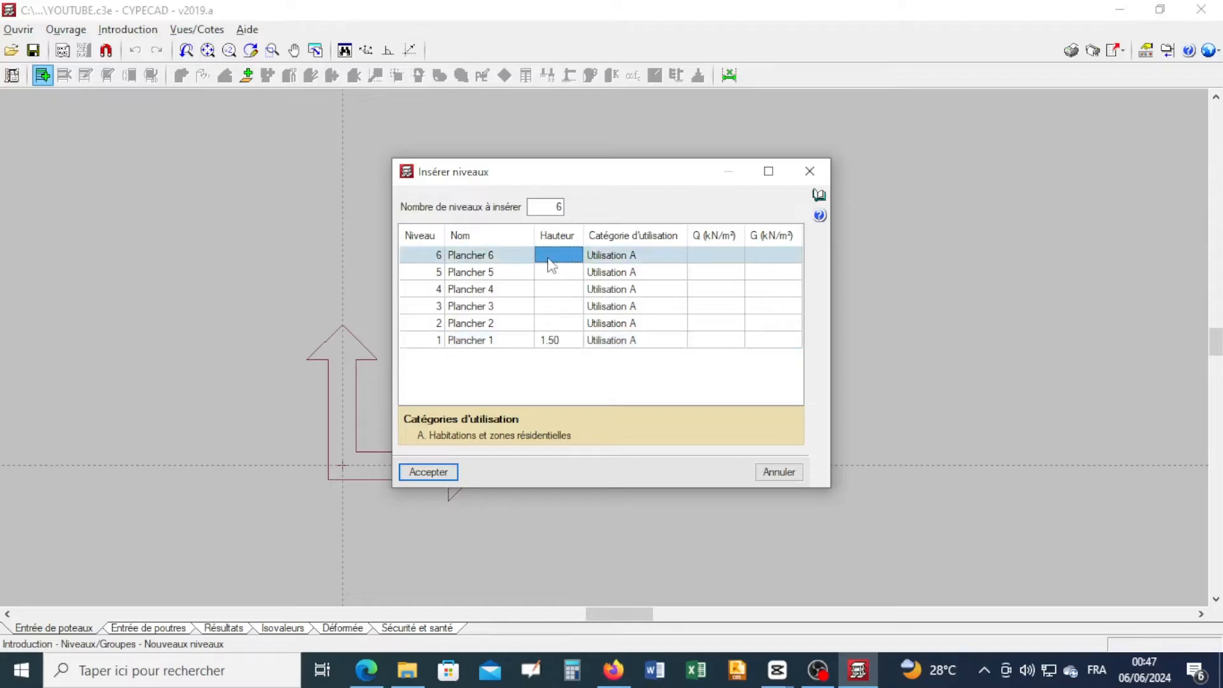
left_click(549, 258)
type("3")
left_click(547, 271)
left_click(549, 289)
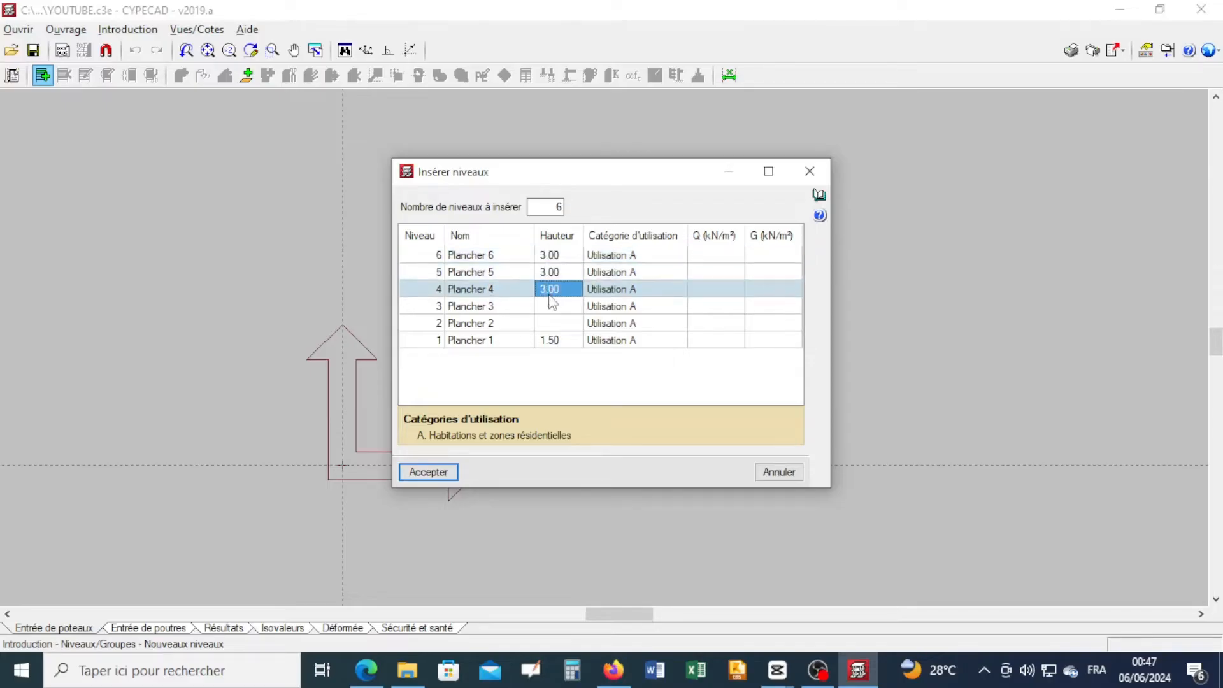
left_click(550, 309)
left_click(551, 324)
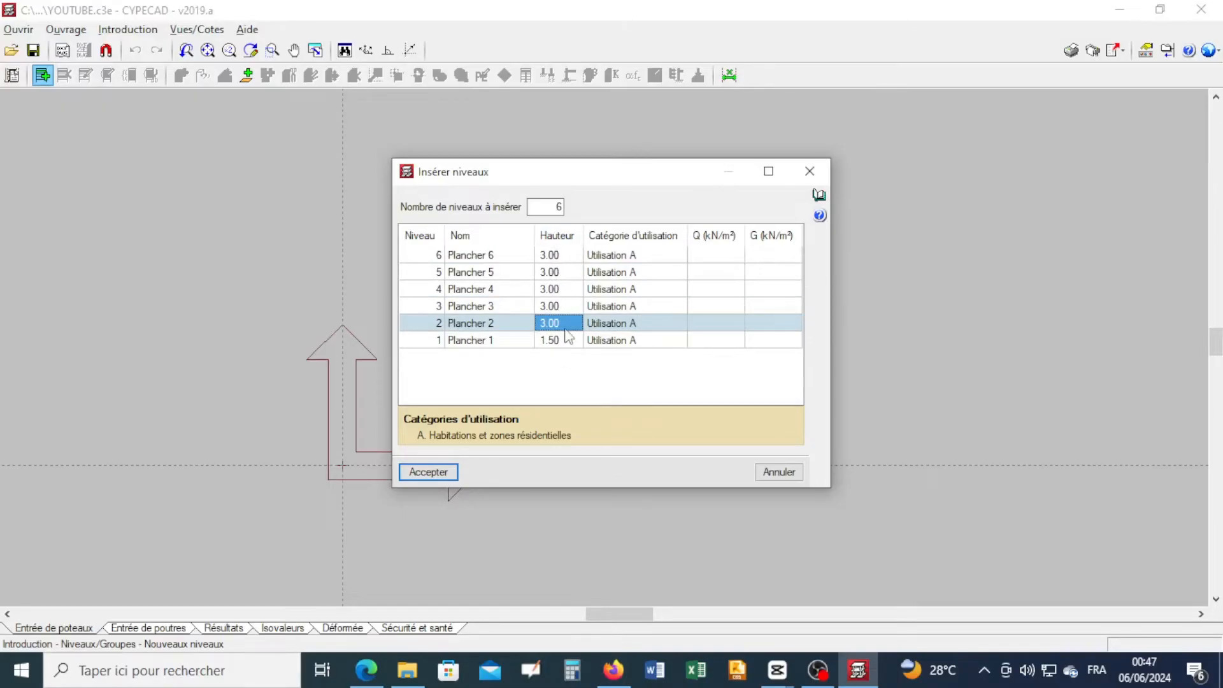
- Rename level 1 as SOUBASSEMENT
left_click(460, 342)
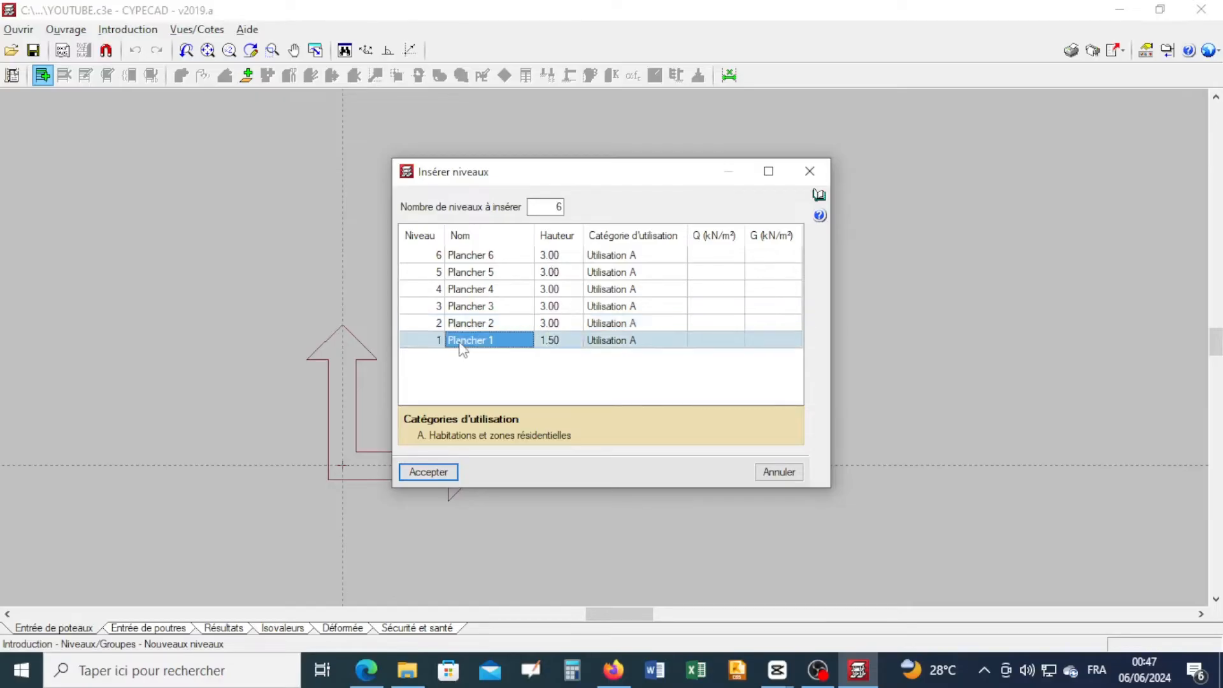
left_click(482, 347)
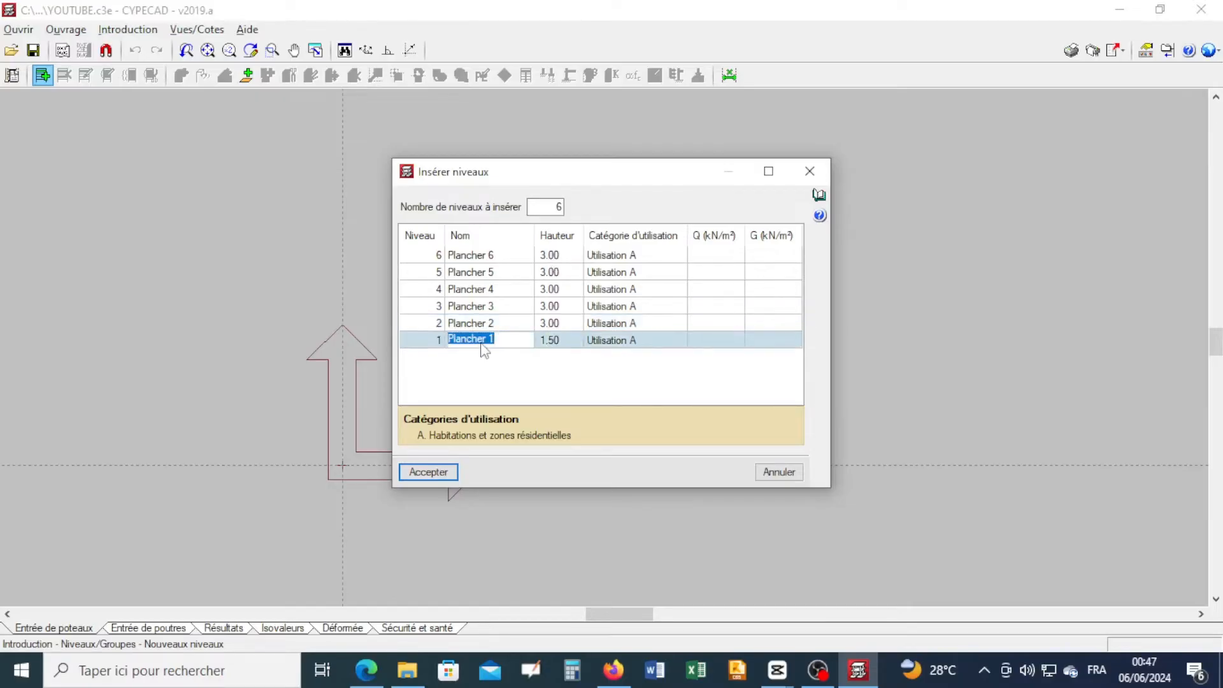
type("SOU")
type("BASS")
type("E")
type("?ENT")
key("BackSpace")
key("BackSpace")
key("BackSpace")
key("BackSpace")
type("MEN")
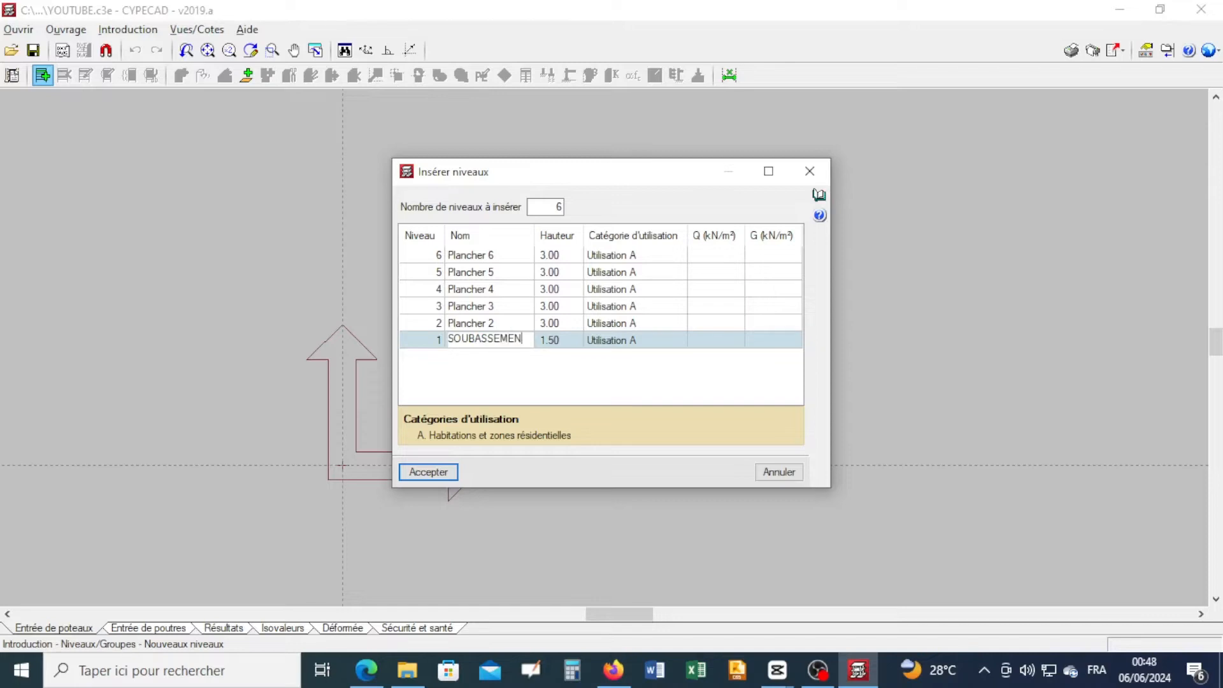
type("T")
- Rename level 2 as RDC
left_click(459, 324)
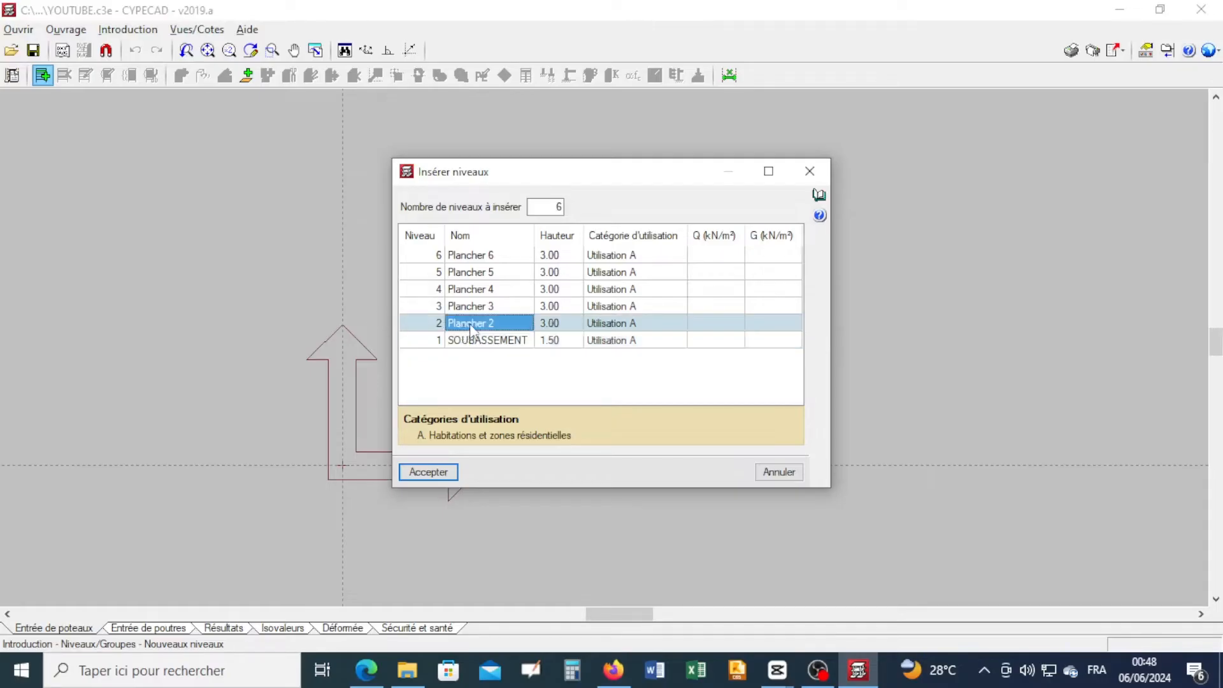
left_click(471, 324)
left_click_drag(514, 325, 380, 319)
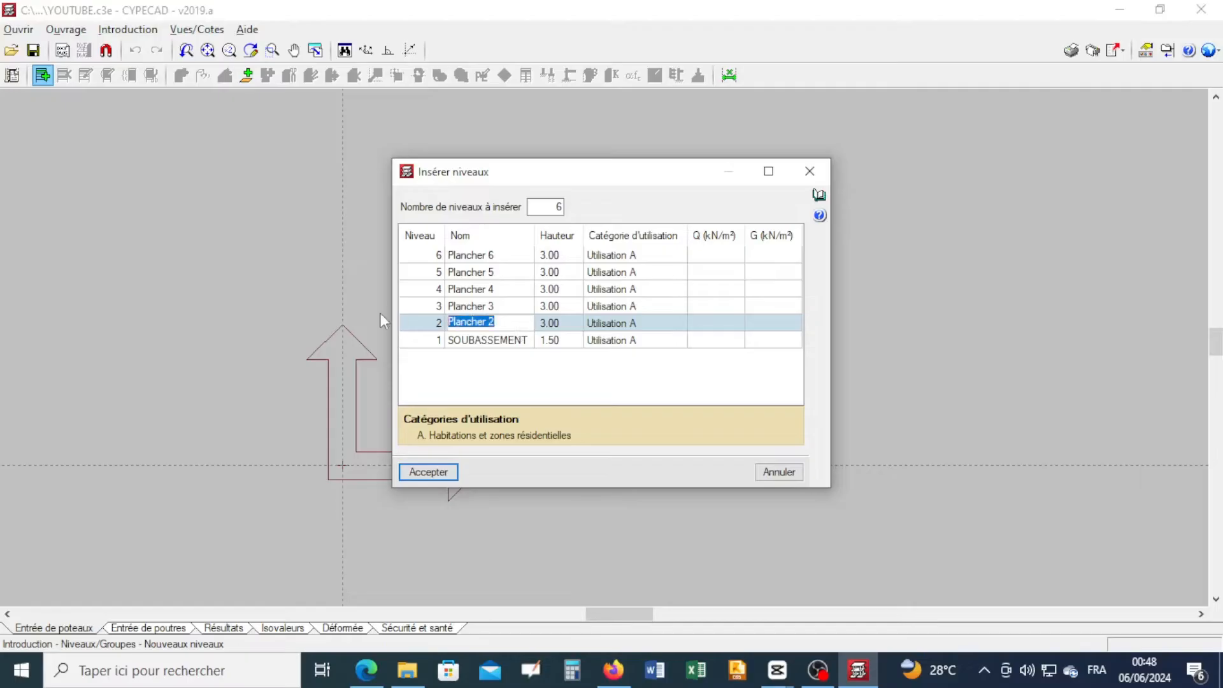
type("RDC")
left_click(465, 308)
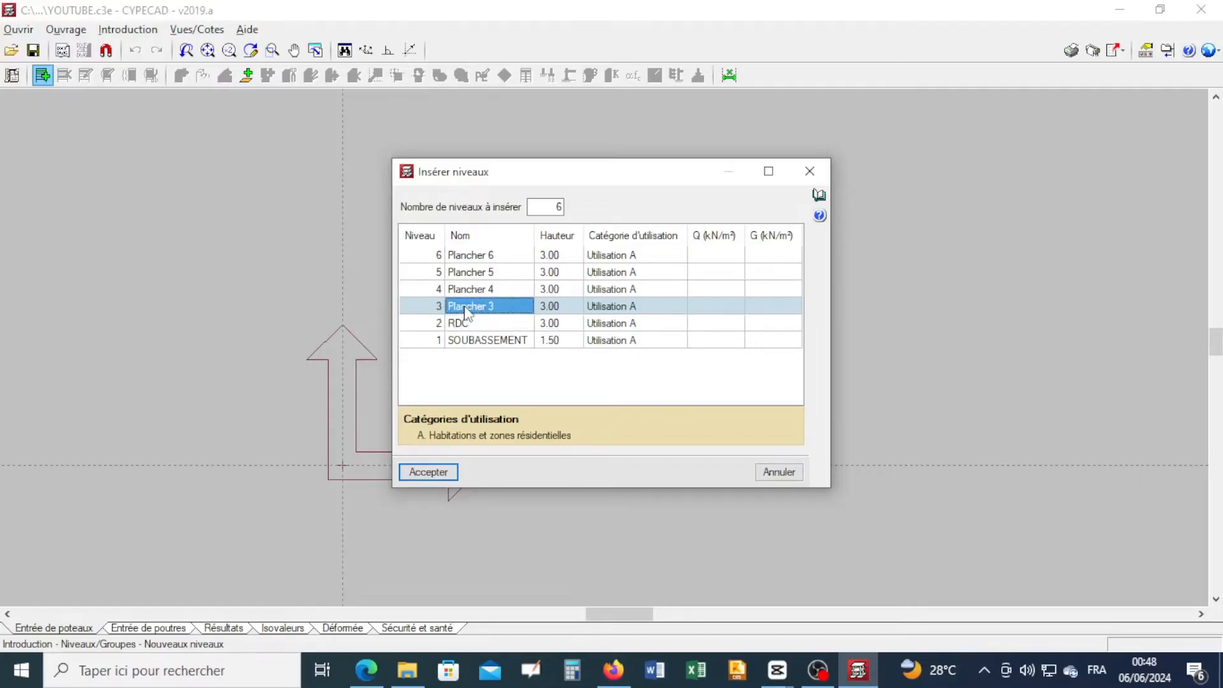
- Rename level 3 as R+1 and level 4 as R+2
left_click(465, 308)
type("R")
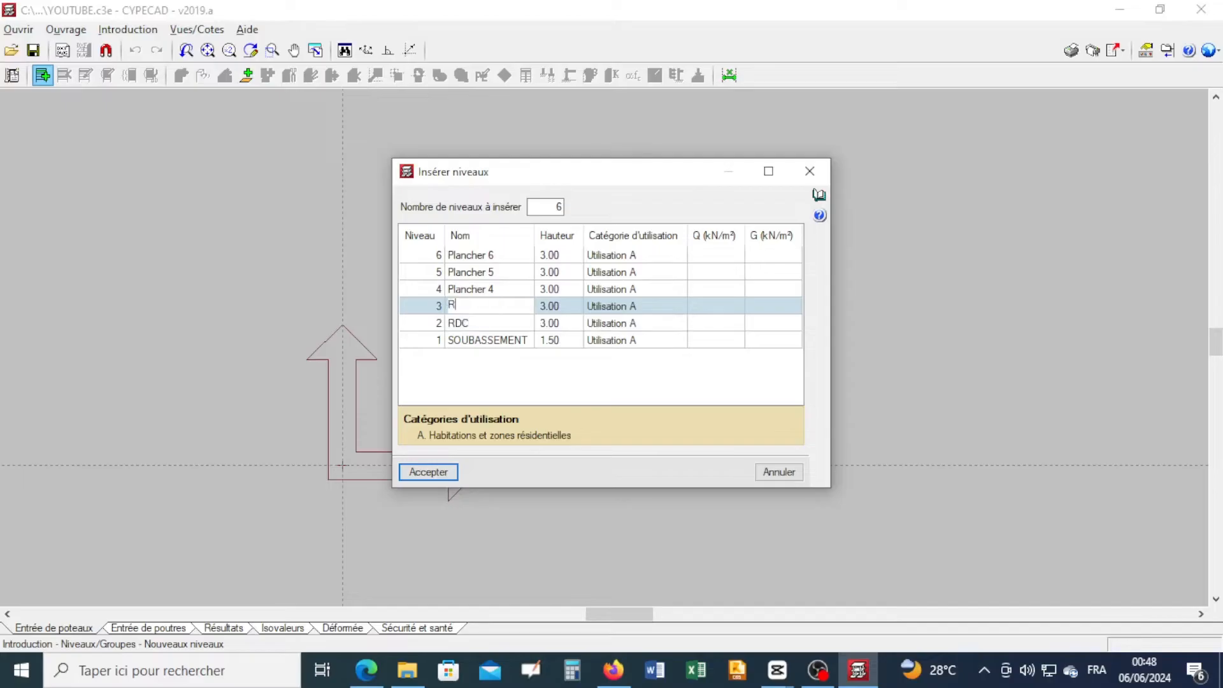
type("+1")
left_click(487, 290)
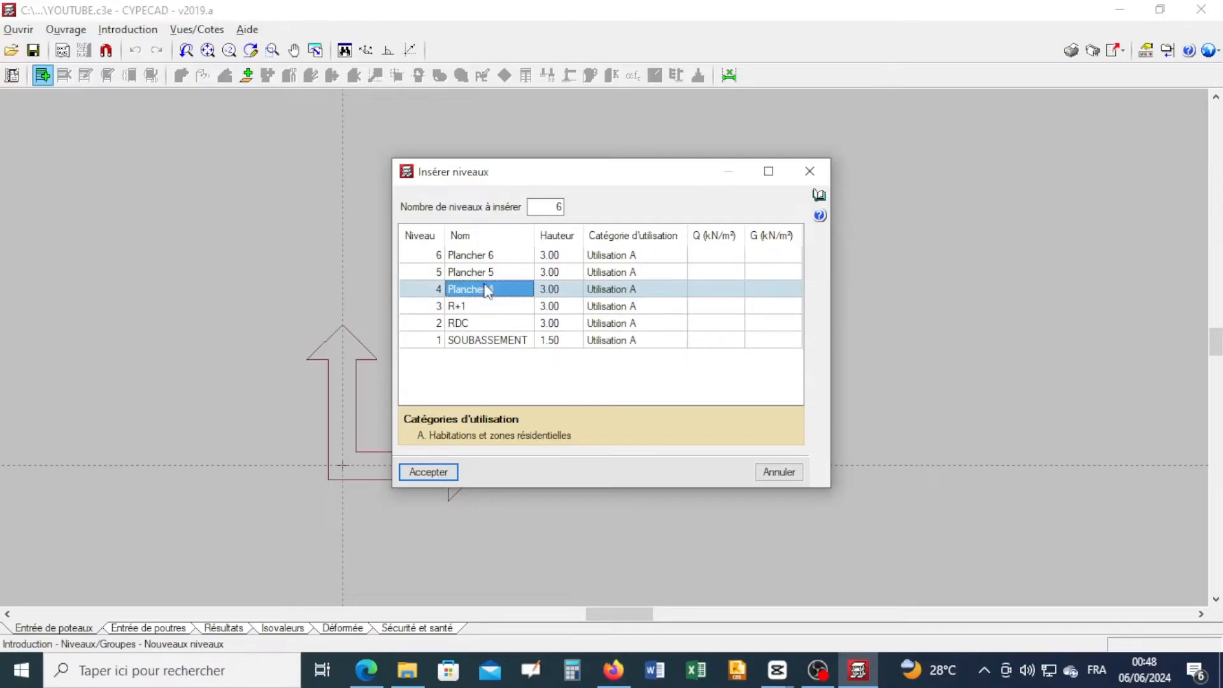
left_click(489, 291)
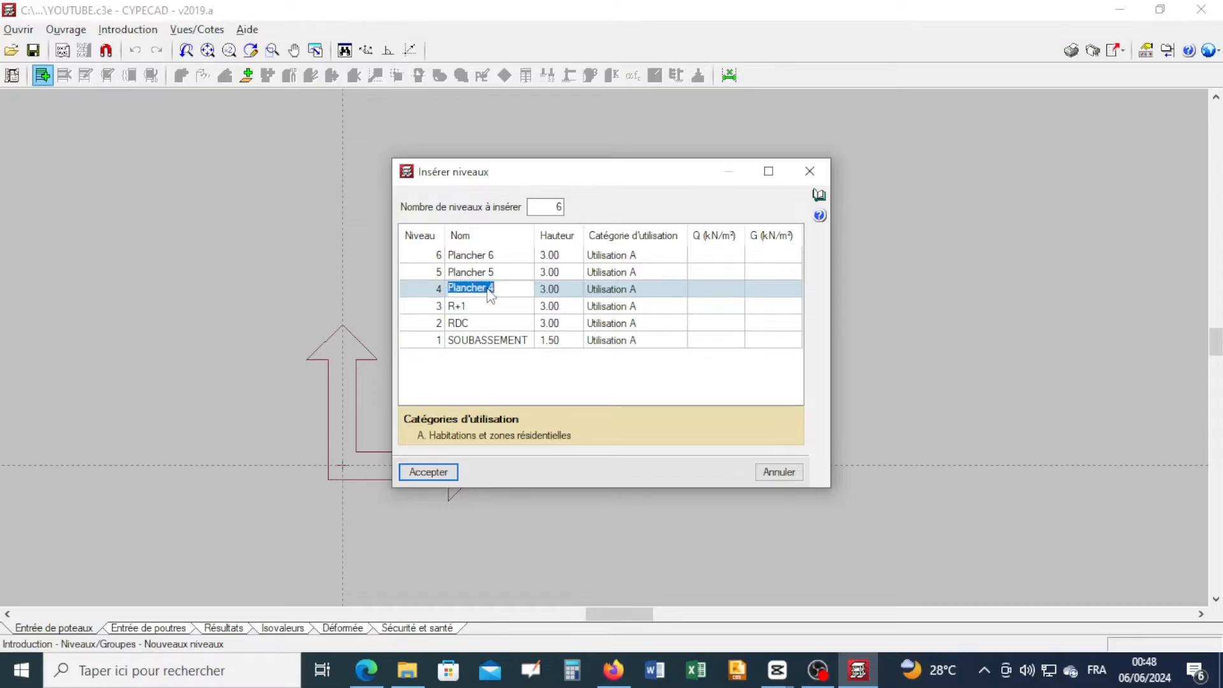
type("R+2")
- Rename level 5 as R+3 and level 6 as R+4
double_click(459, 274)
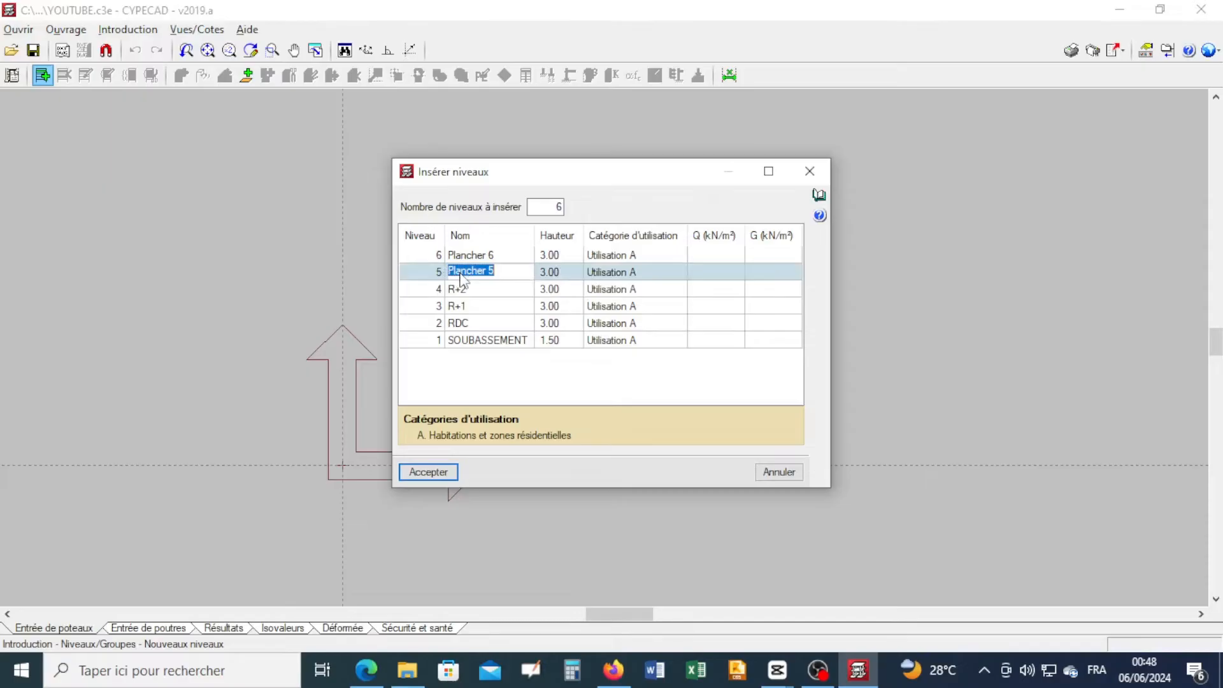
type("R+3")
double_click(475, 256)
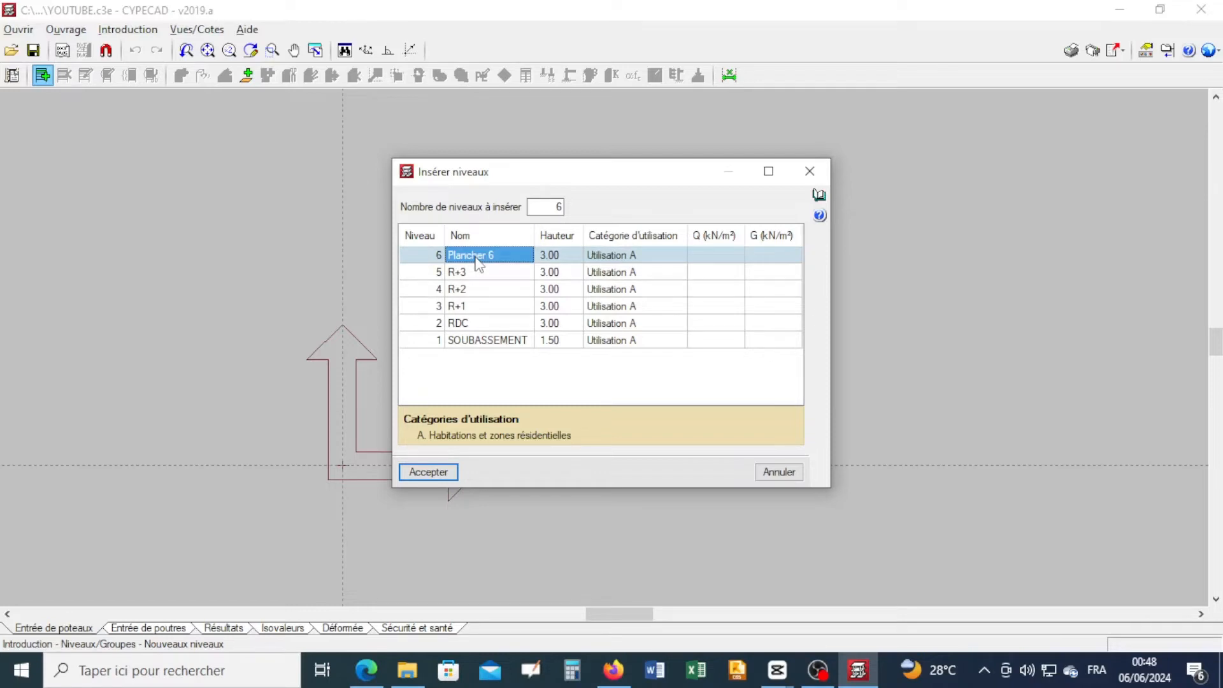
type("R+")
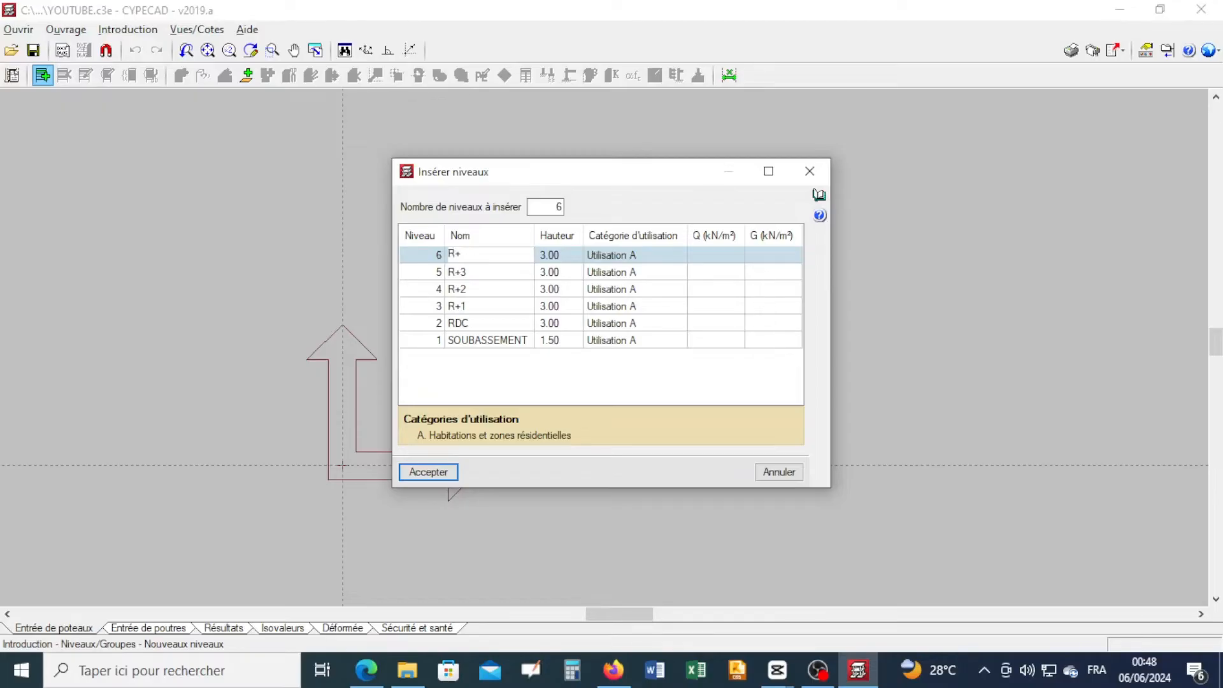
type("4")
key("Return")
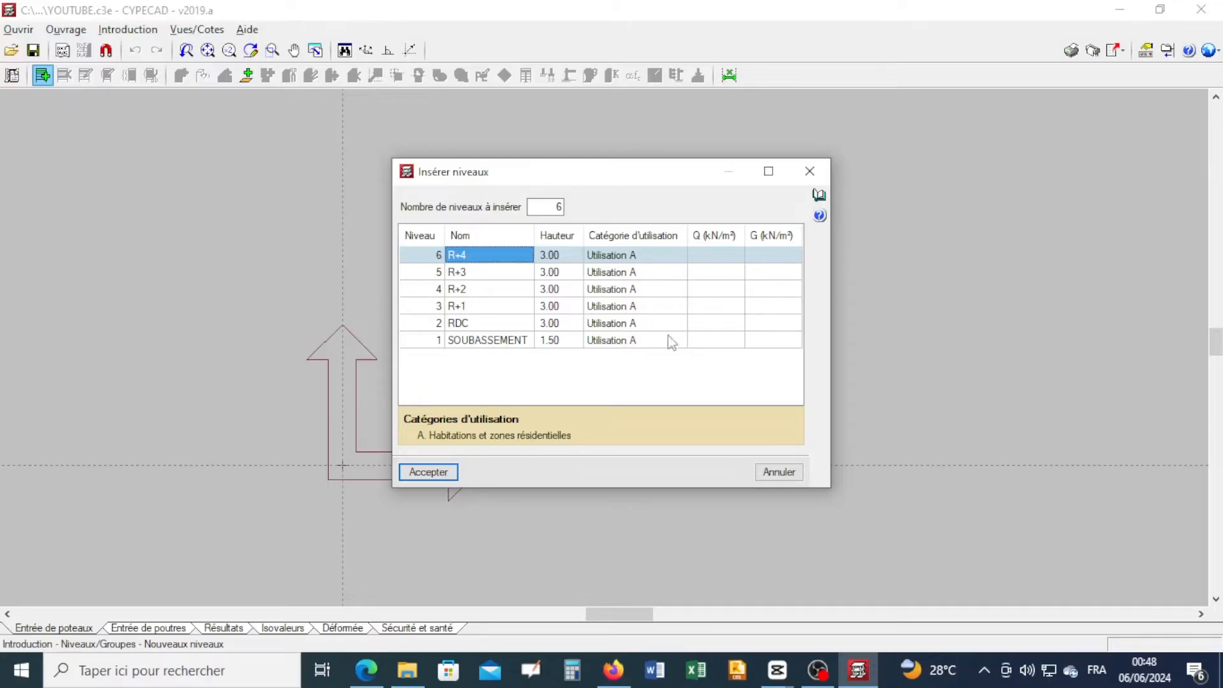
- Set the live load Q to 1.50 kN/m² for the five levels from R+4 down to RDC
left_click(709, 257)
left_click(709, 263)
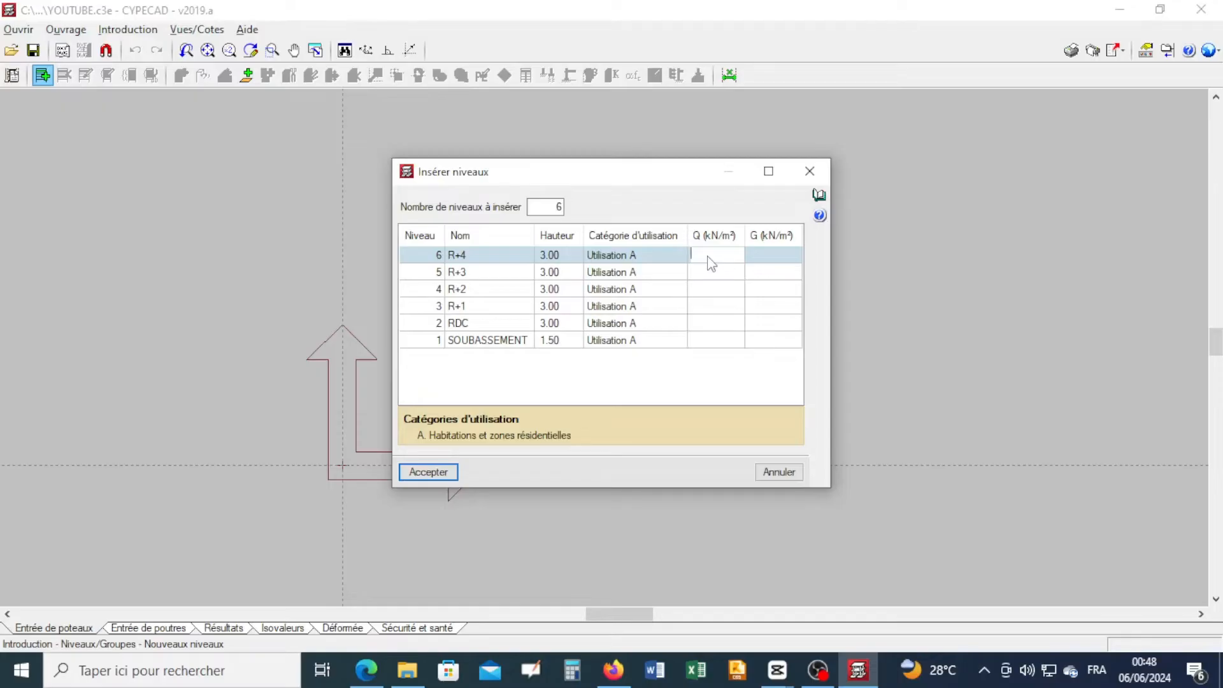
type("1")
type("/")
type(".5")
left_click(713, 272)
left_click(712, 289)
left_click(713, 306)
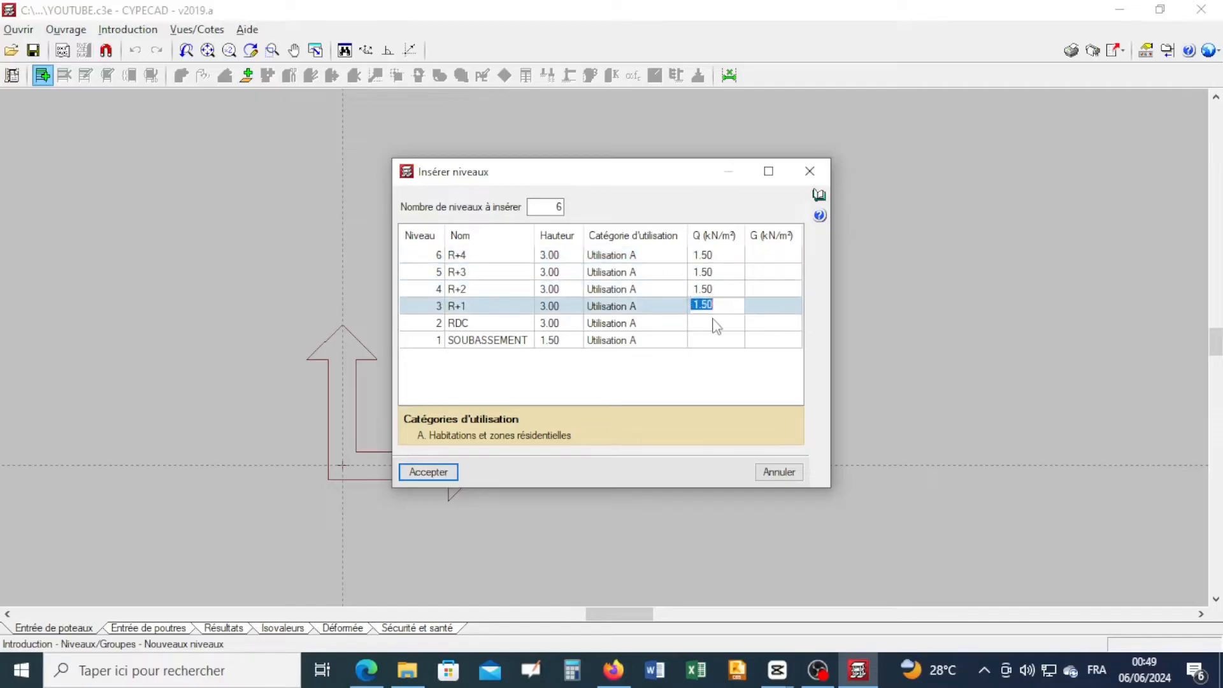
left_click(716, 323)
- Set both the live load Q and the dead load G of the SOUBASSEMENT level to 0 kN/m²
left_click(716, 341)
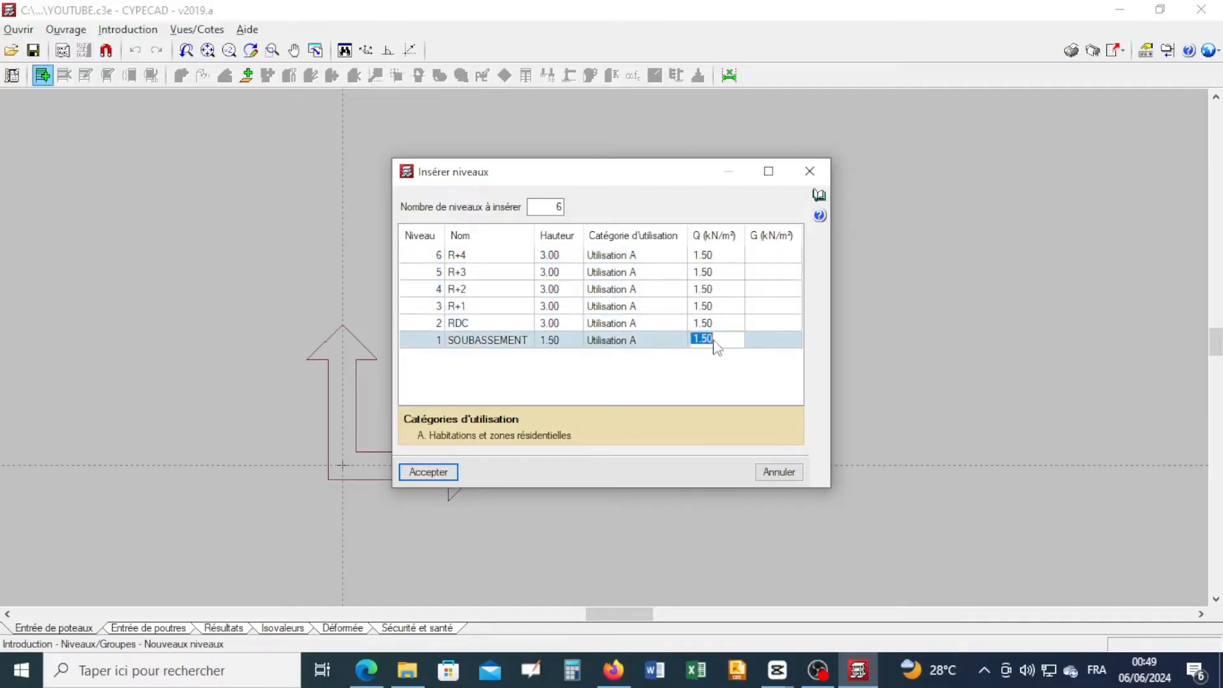
type("0")
left_click(769, 342)
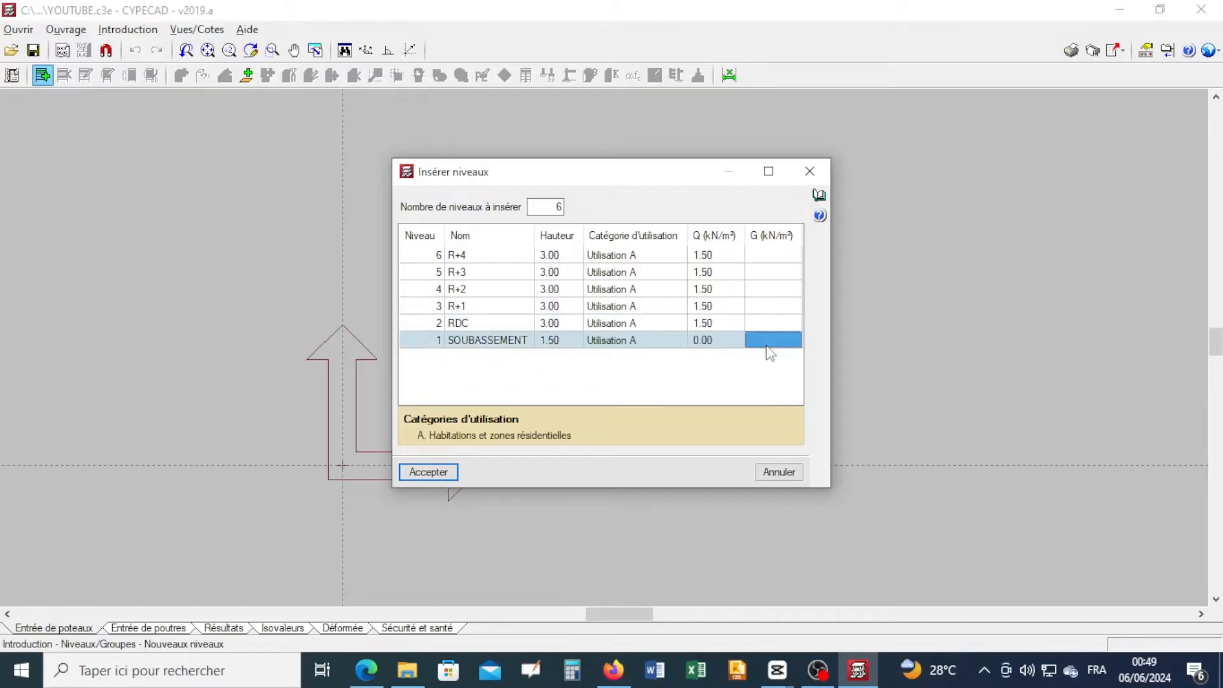
left_click(769, 341)
key("BackSpace")
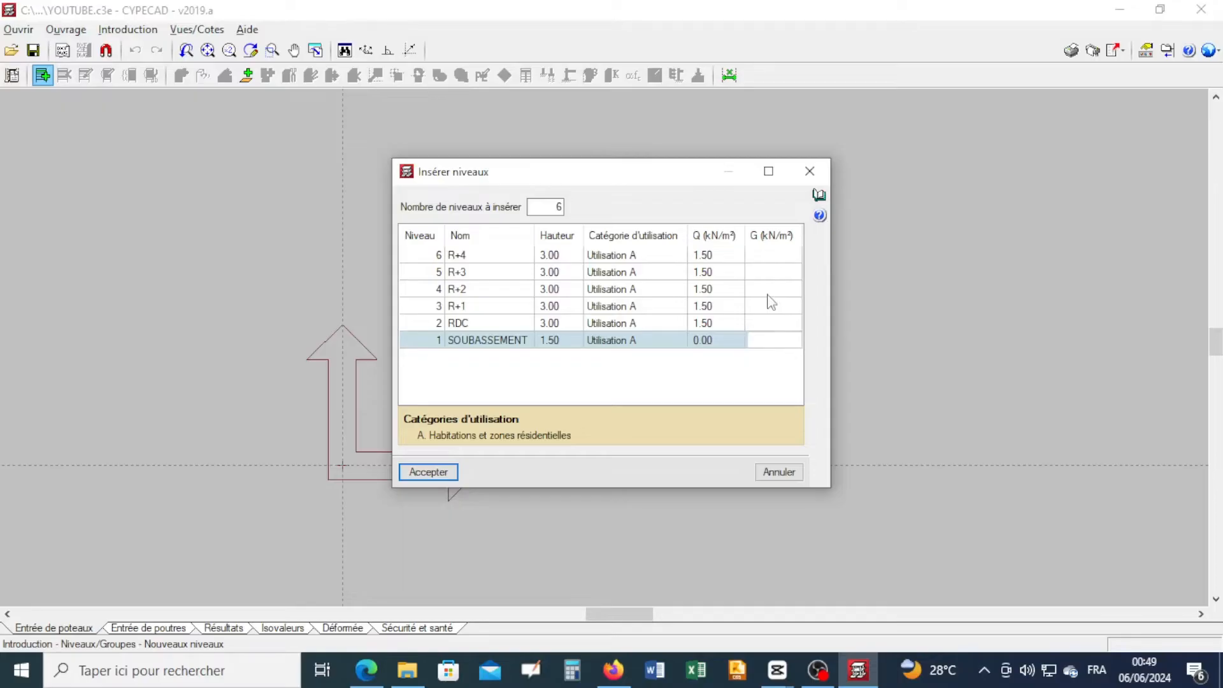
type("0")
- Set the dead load G to 1.00 kN/m² for levels R+4 down to RDC and accept the new levels
left_click(764, 258)
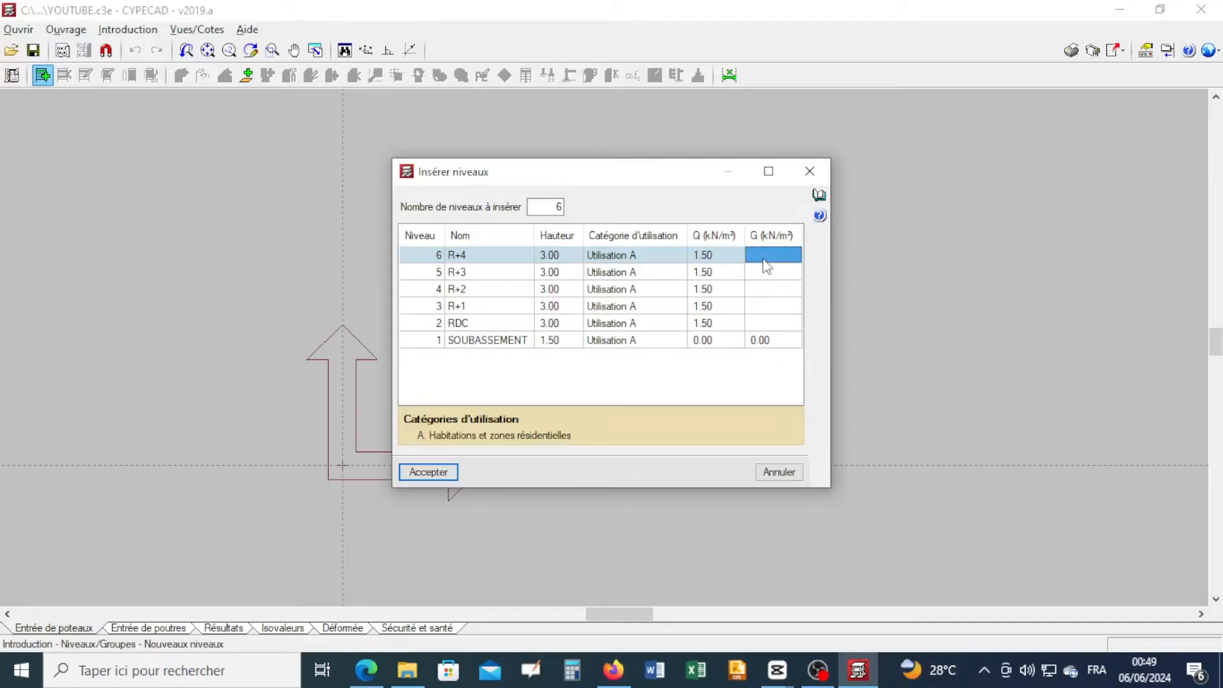
type("1")
left_click(768, 269)
left_click(772, 300)
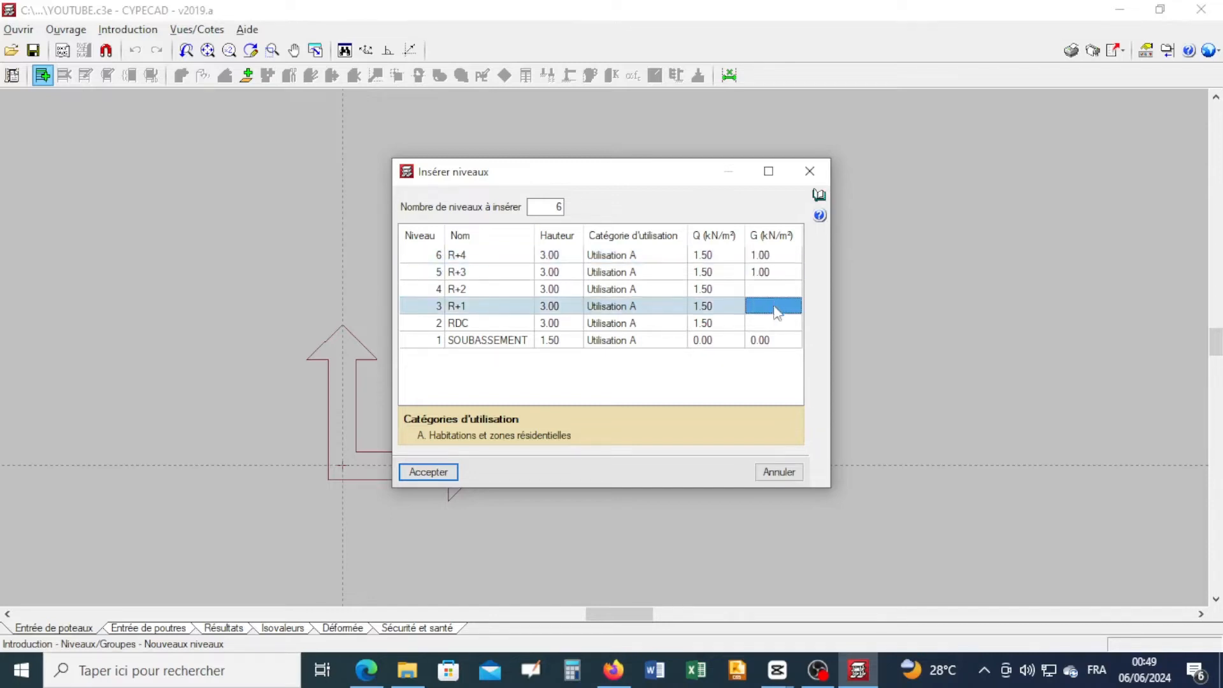
left_click(755, 291)
left_click(763, 309)
left_click(766, 324)
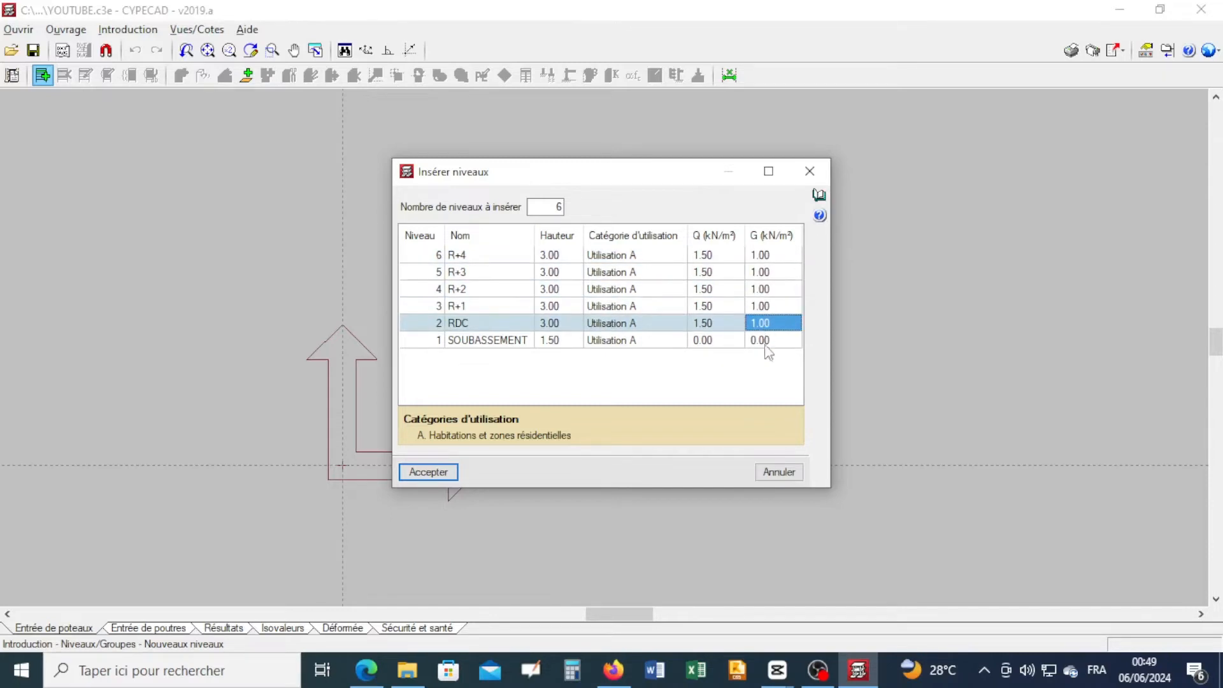
left_click(428, 473)
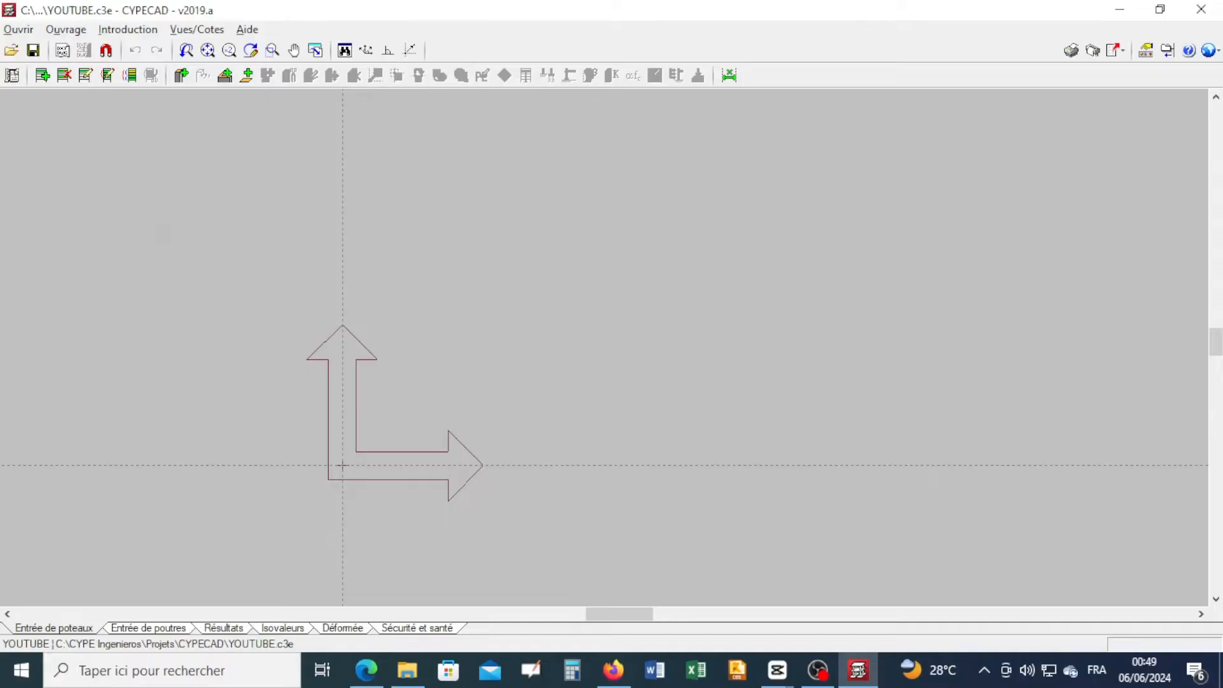
- View the level deletion list without deleting anything, and set the foundation plane elevation to -1.00 m
left_click(66, 78)
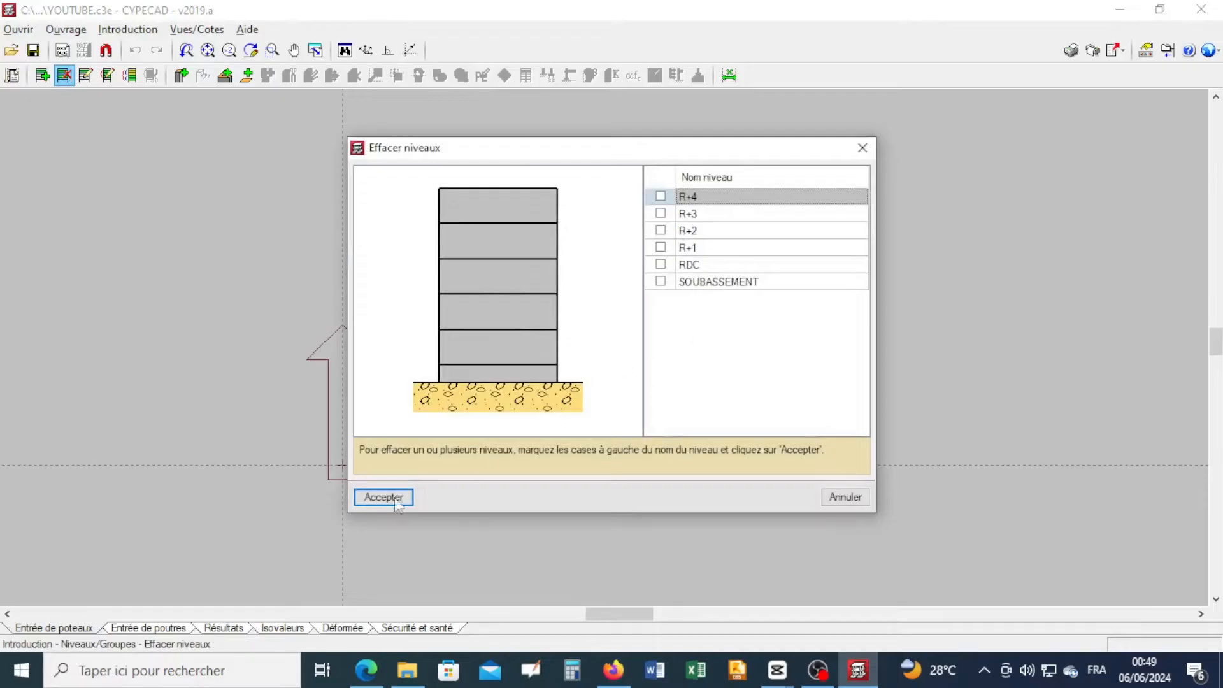
left_click(845, 497)
left_click(87, 76)
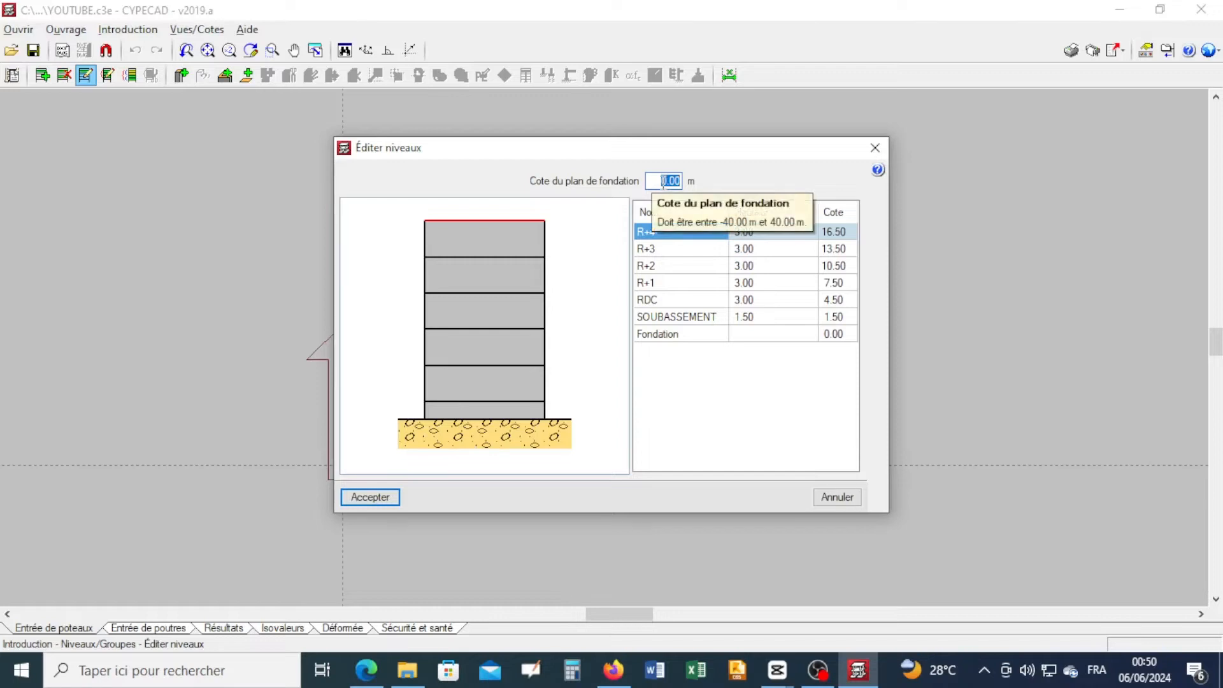
type("M")
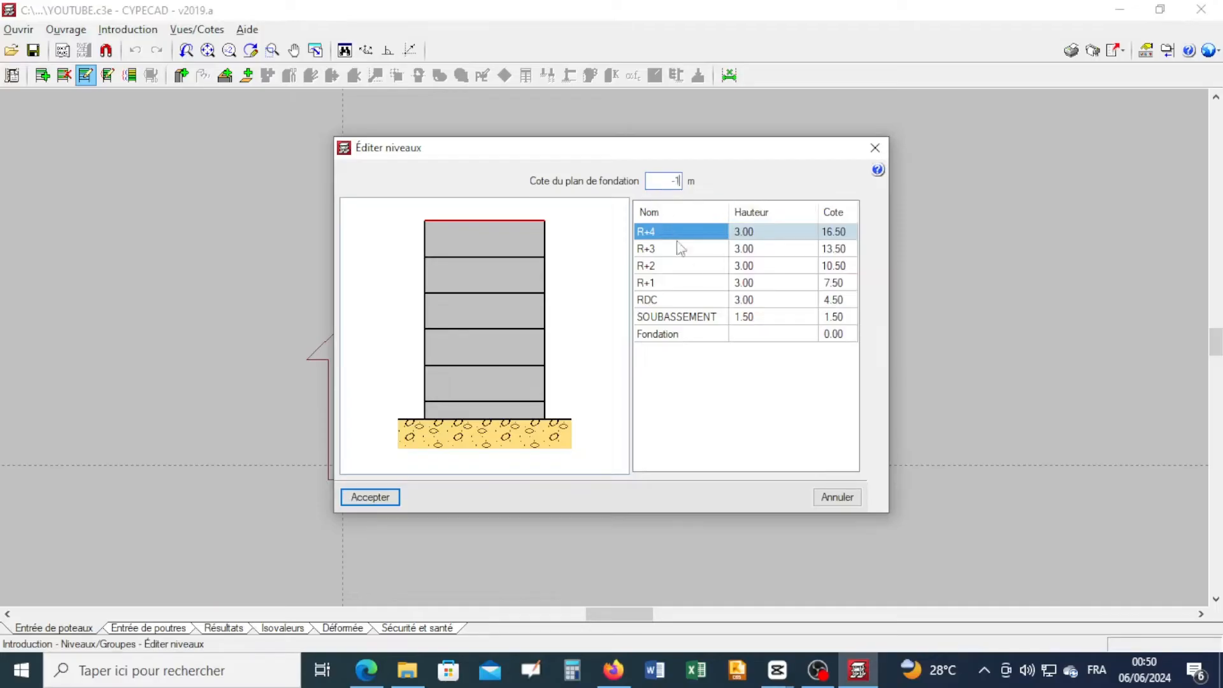
left_click(730, 409)
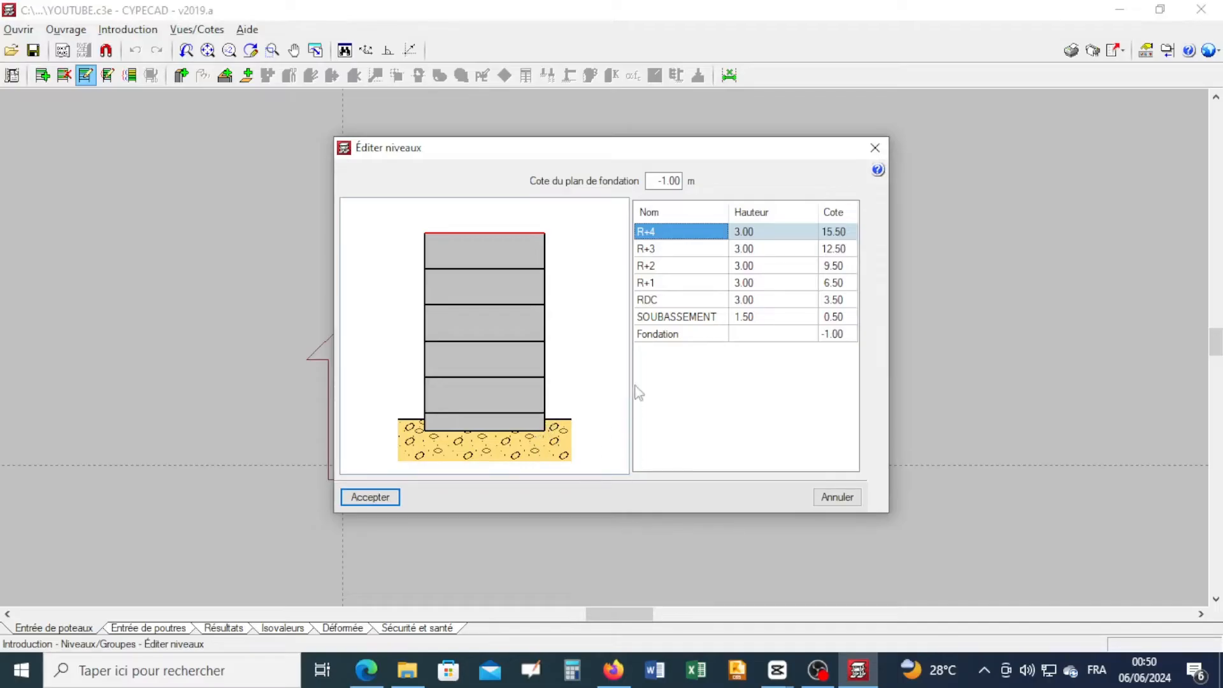
left_click(381, 503)
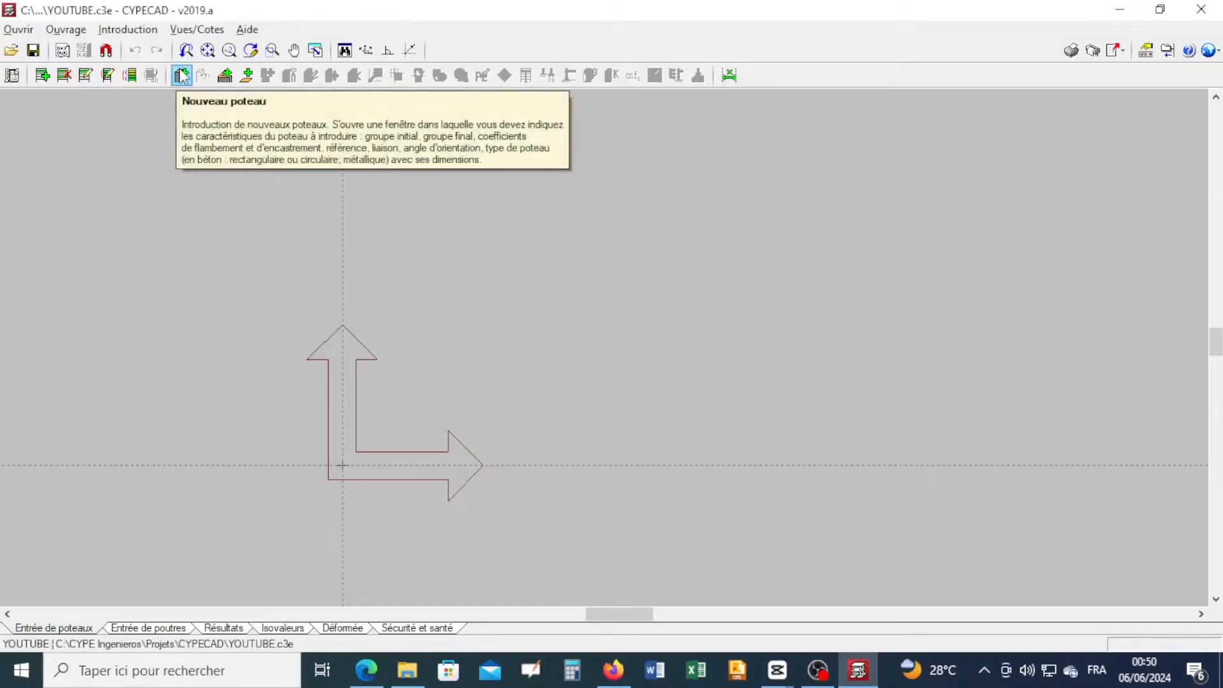
- Start a new column, compare the circular and rectangular concrete sections for its R+3 segment, and keep the 20 × 20 cm rectangular one
left_click(182, 75)
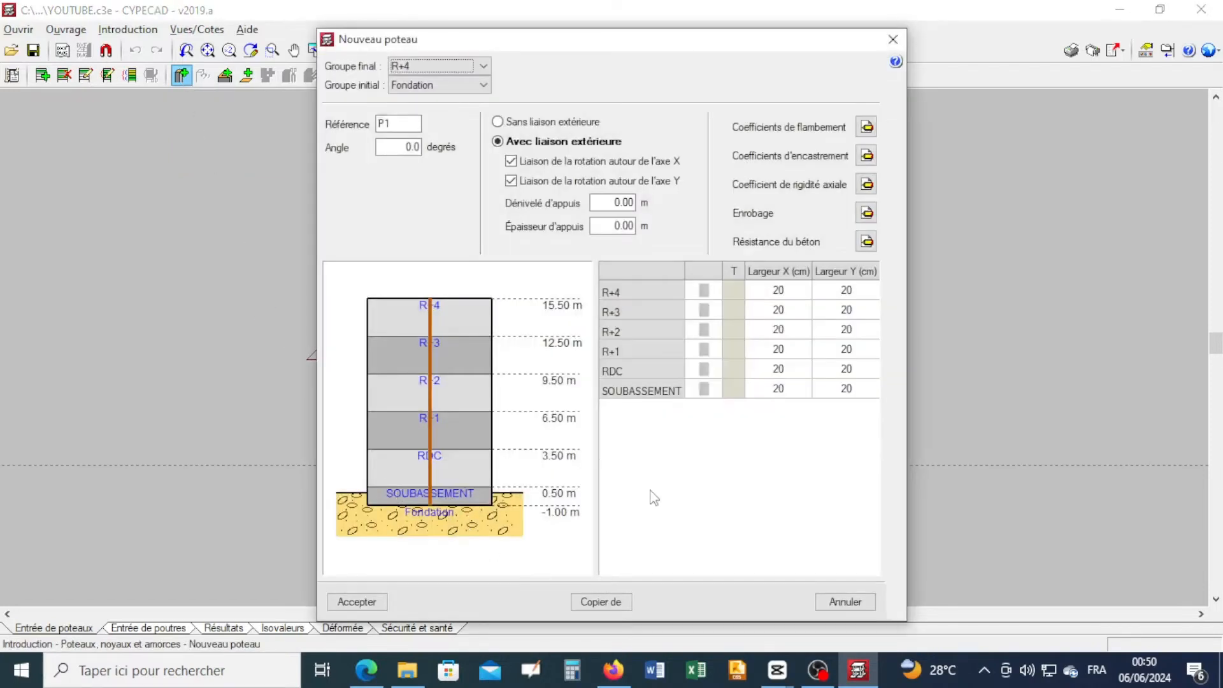
left_click(850, 602)
left_click(127, 29)
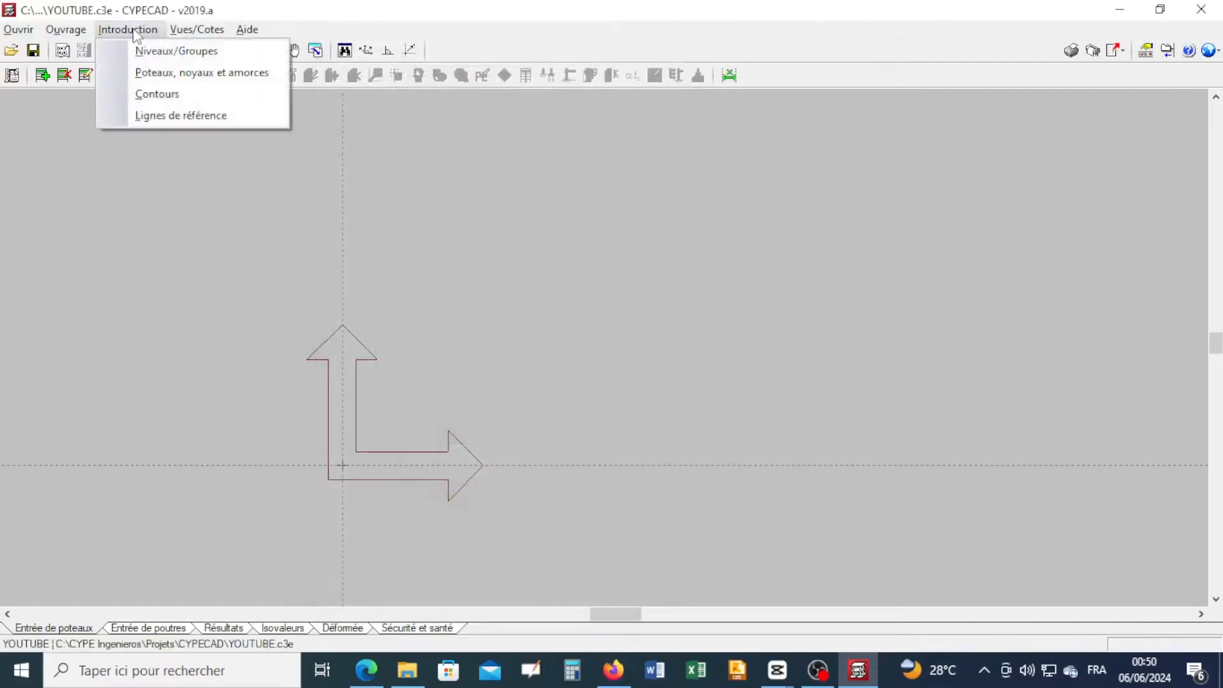
left_click(139, 72)
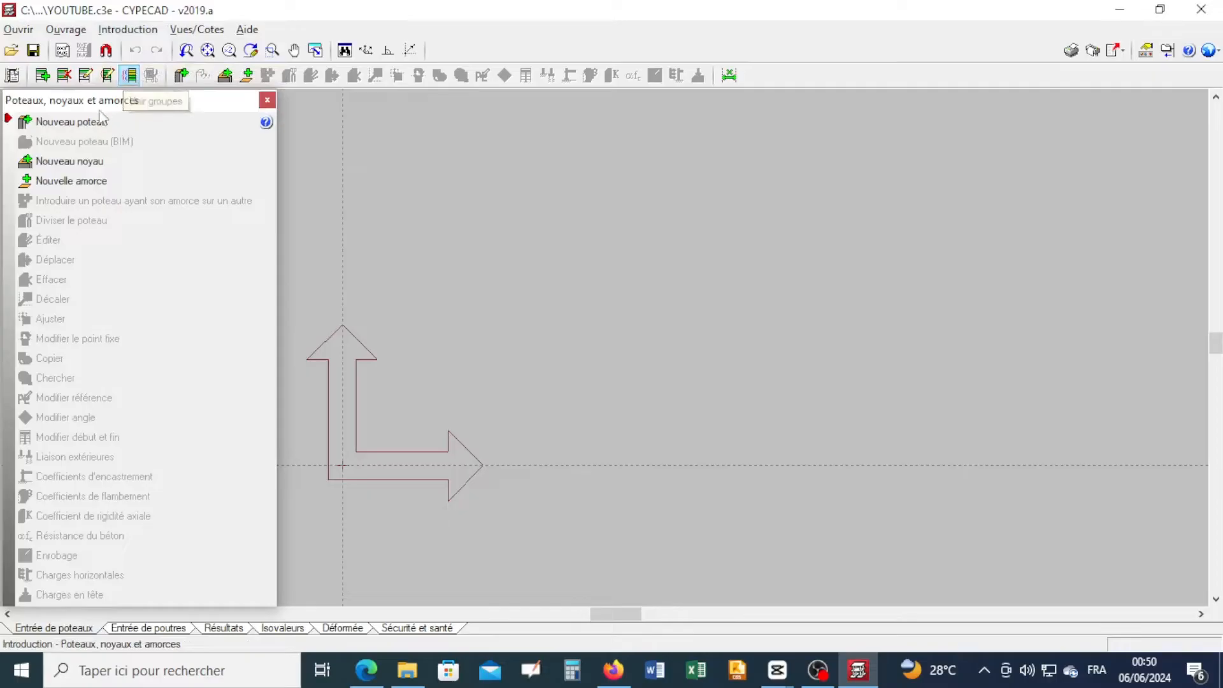
left_click(40, 123)
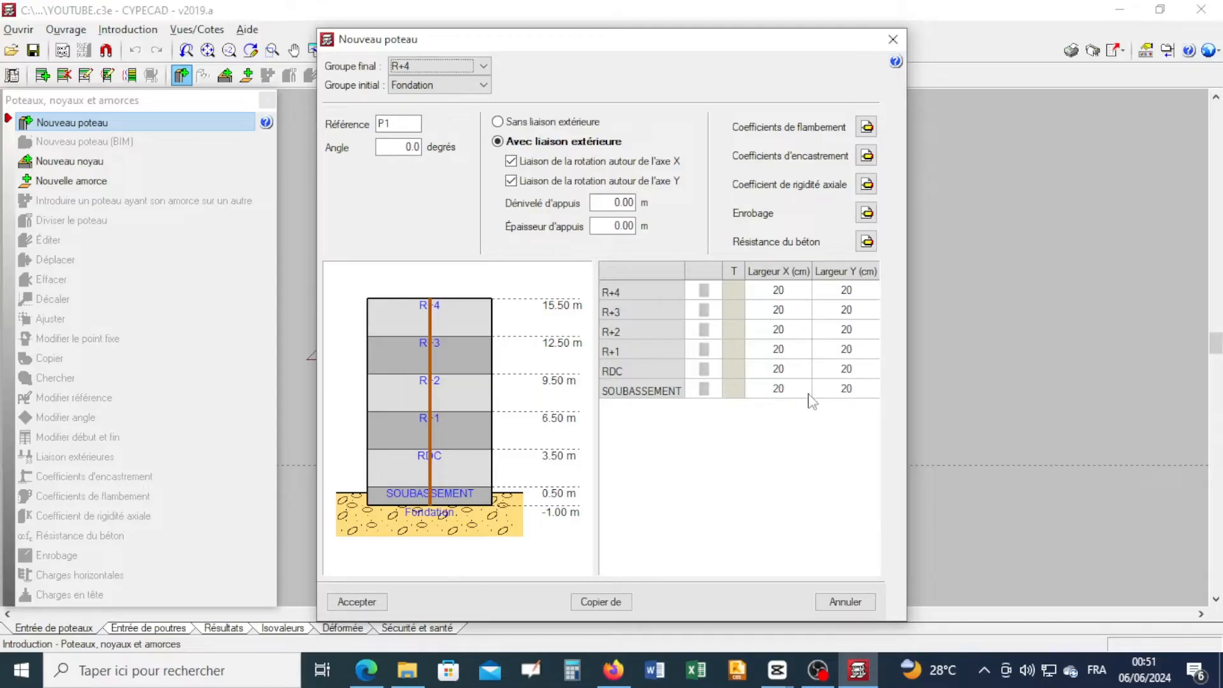
left_click(703, 311)
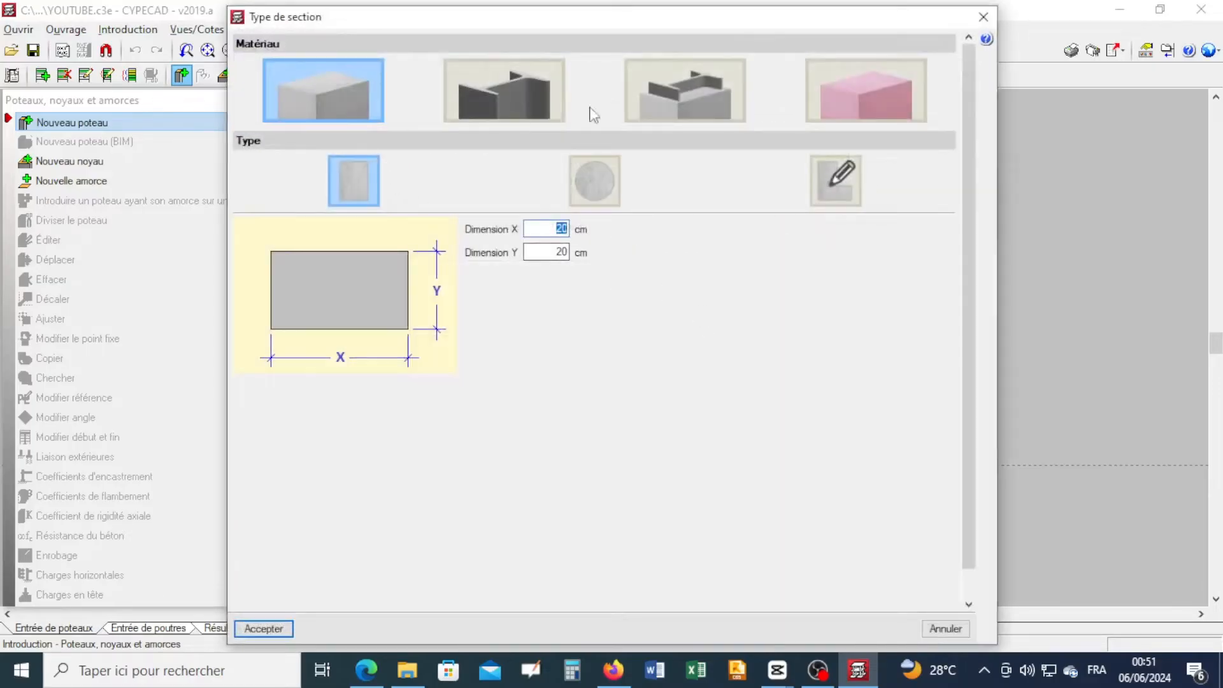
left_click(595, 181)
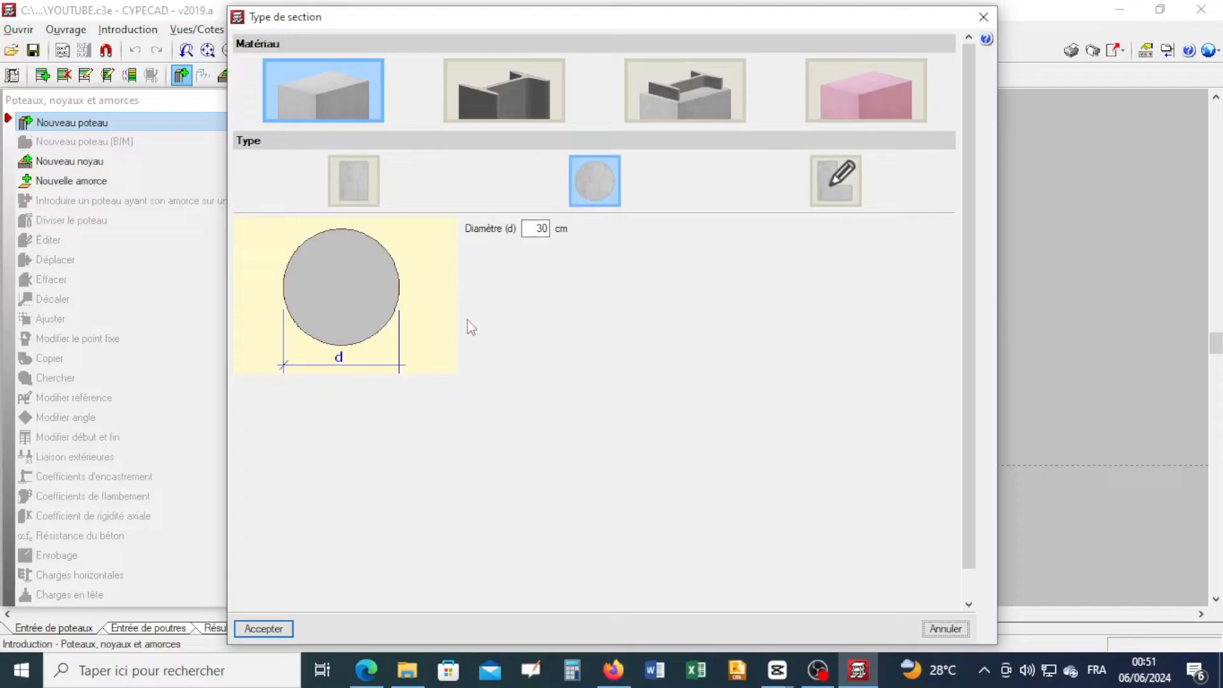
left_click(359, 186)
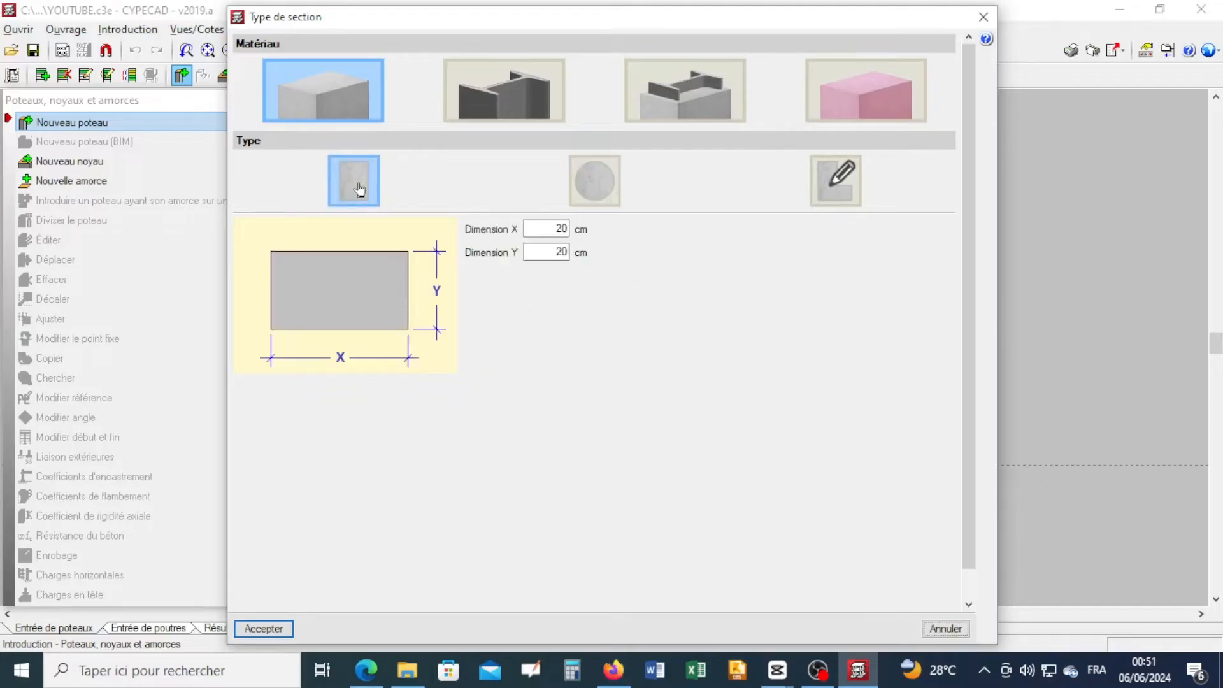
left_click(263, 628)
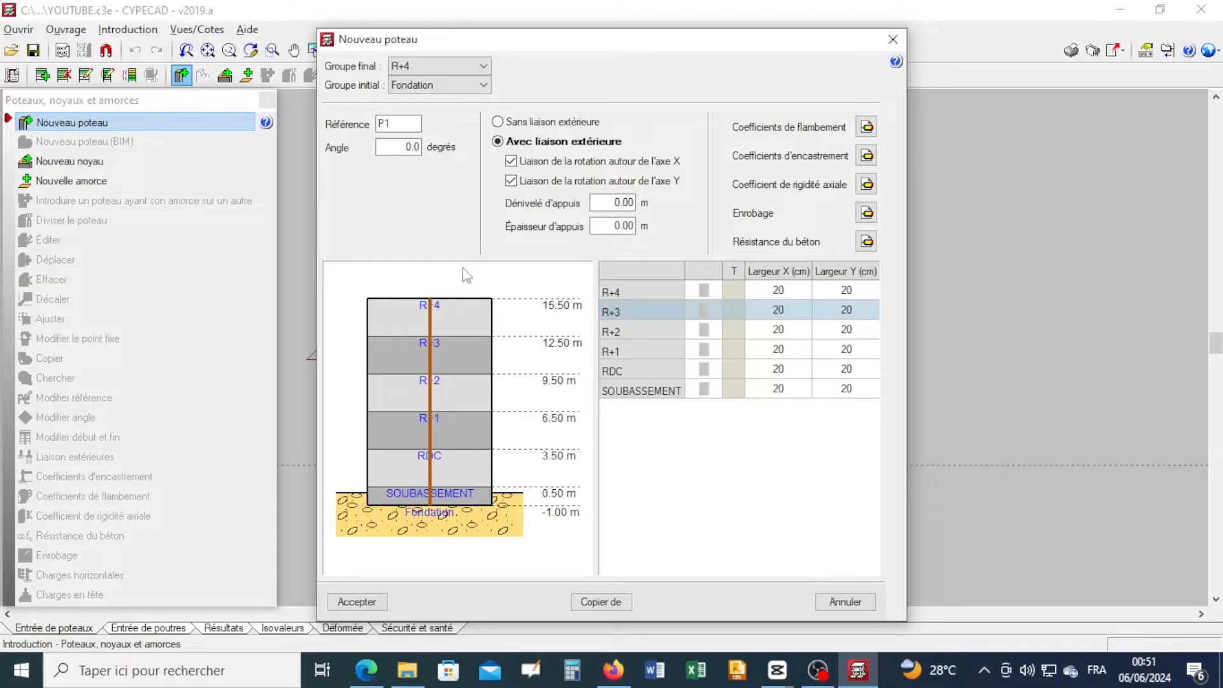
- Set the new column's final group to R+3 and place the column at the drawing origin
left_click(483, 67)
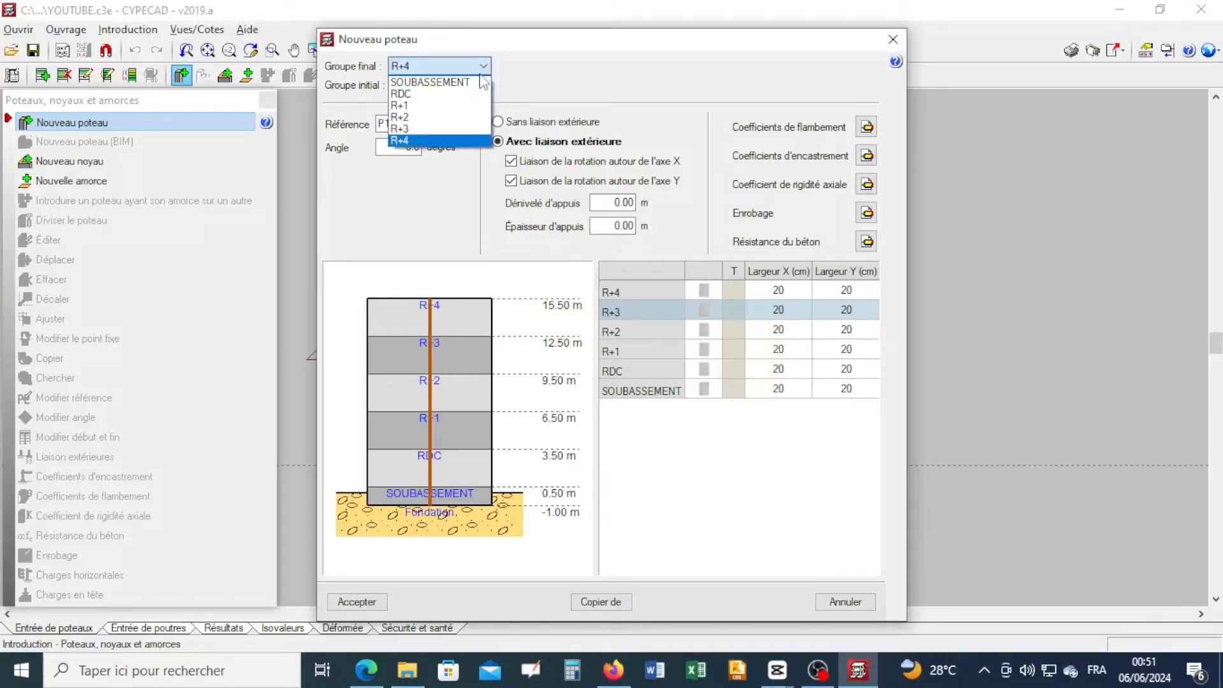
left_click(442, 129)
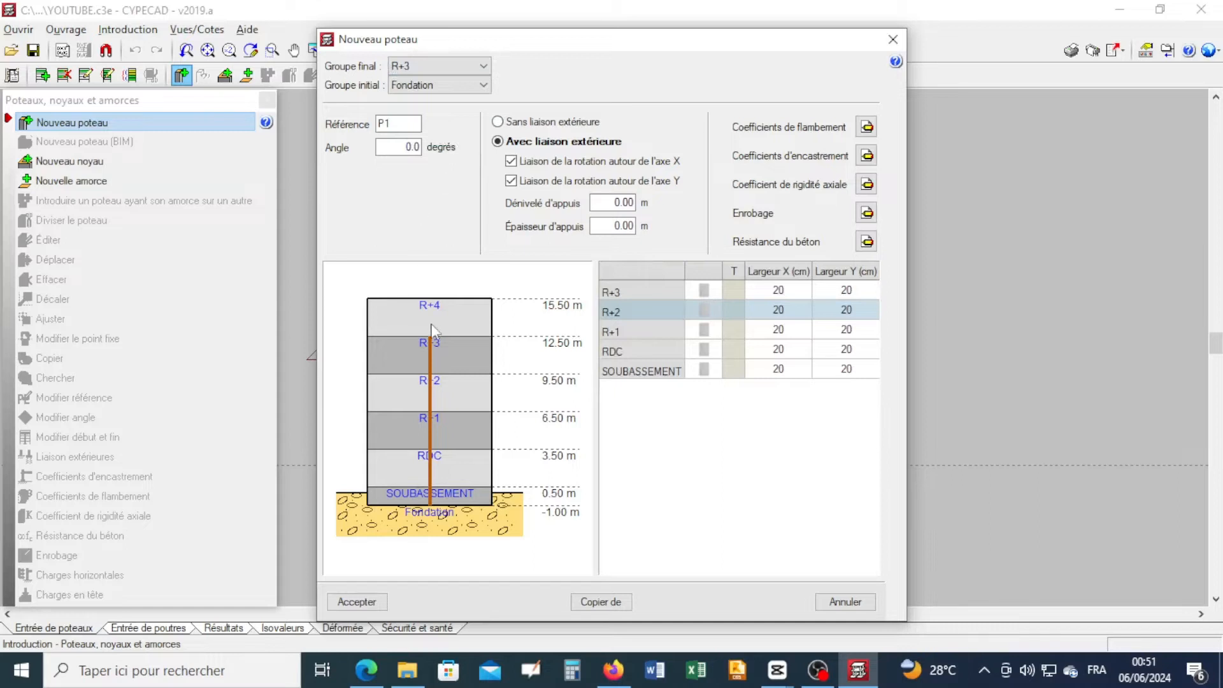
left_click(357, 601)
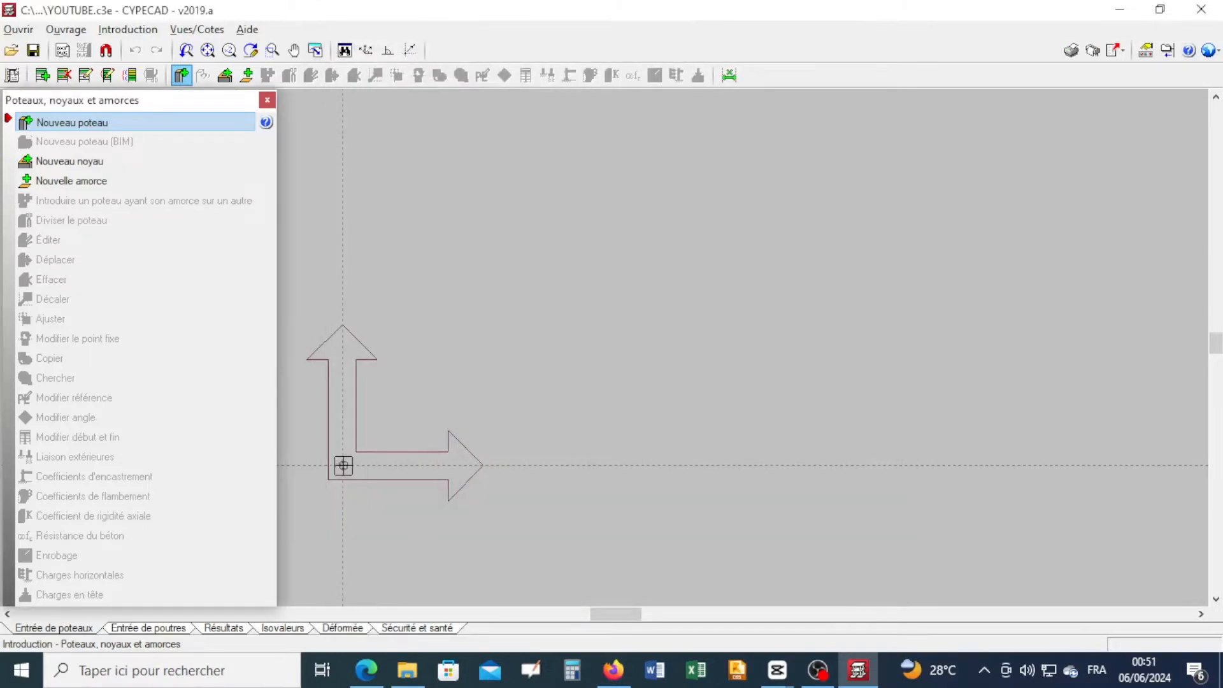
left_click(342, 464)
- Place a second column 3.50 m from P1 along the horizontal axis, in the positive X direction
scroll(518, 494, "down", 1)
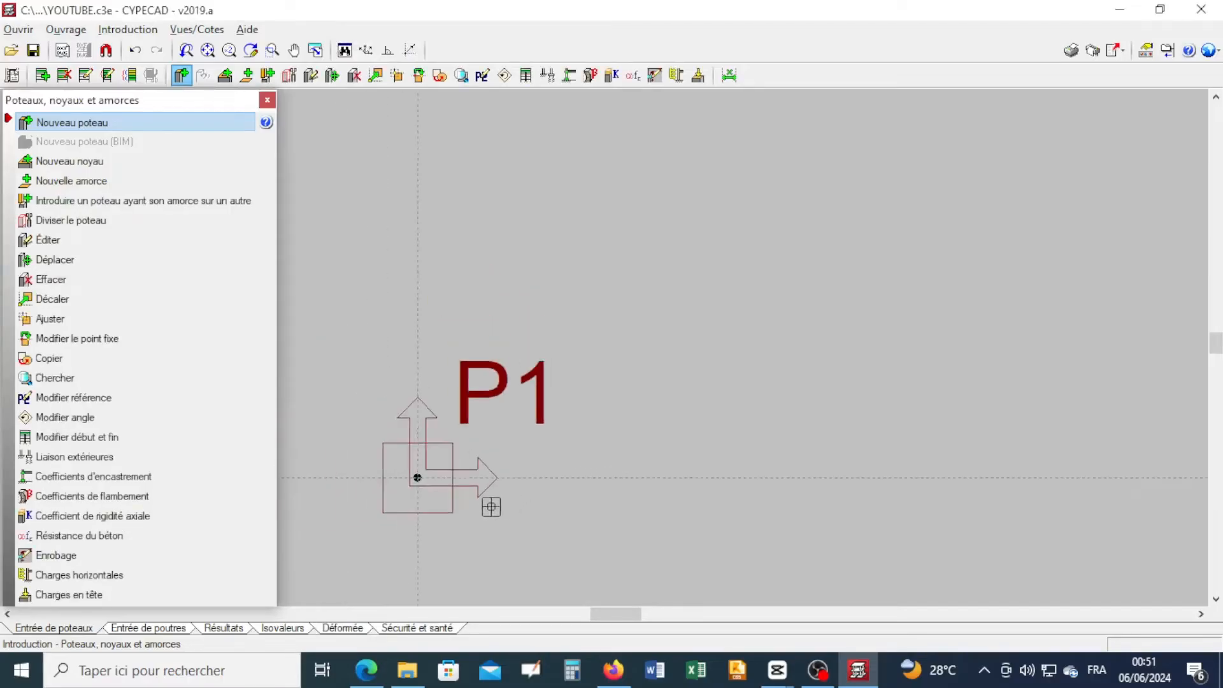
scroll(437, 485, "up", 1)
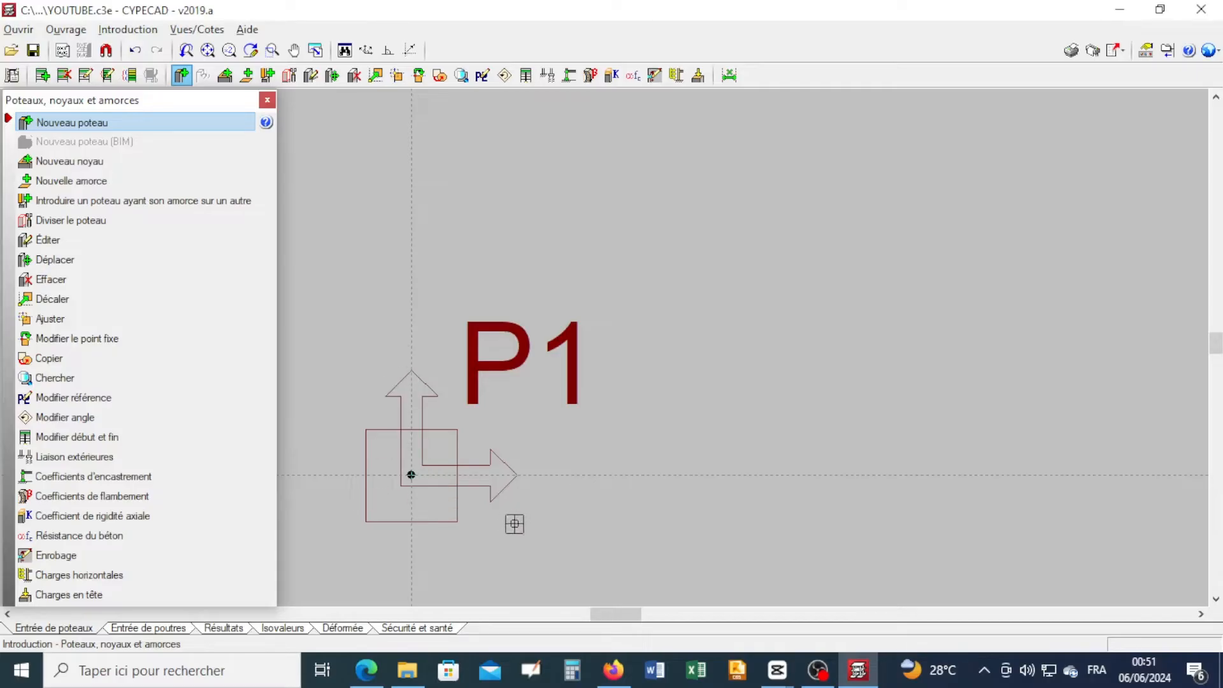
left_click(680, 476)
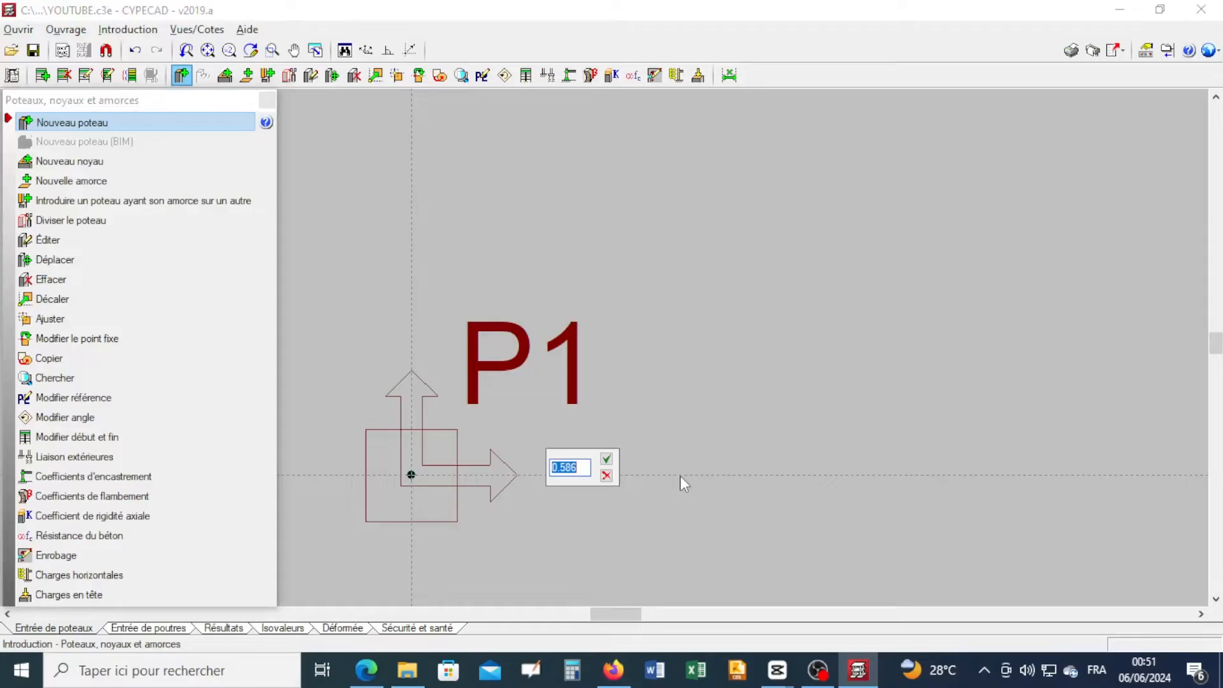
type("3.500")
key("Return")
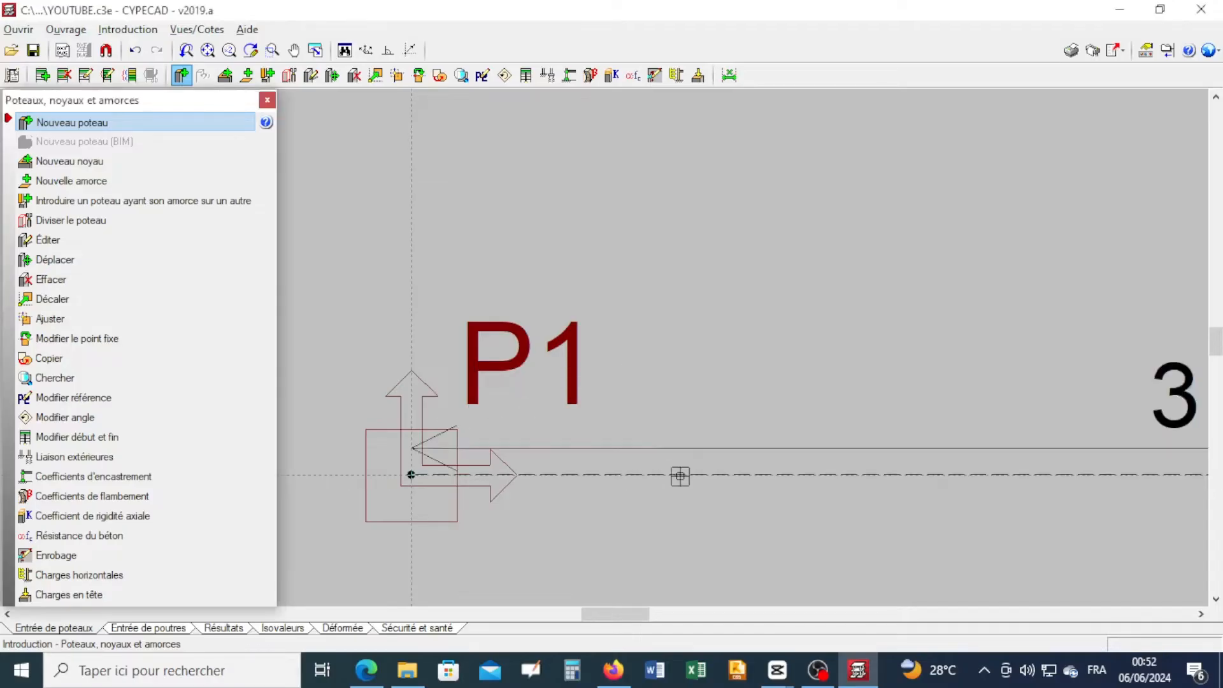
- Continue the base row with a column 2.50 m beyond P2 and another 3.75 m further along the horizontal axis
scroll(685, 475, "down", 2)
scroll(692, 472, "down", 1)
middle_click_drag(770, 473, 591, 529)
scroll(892, 537, "down", 2)
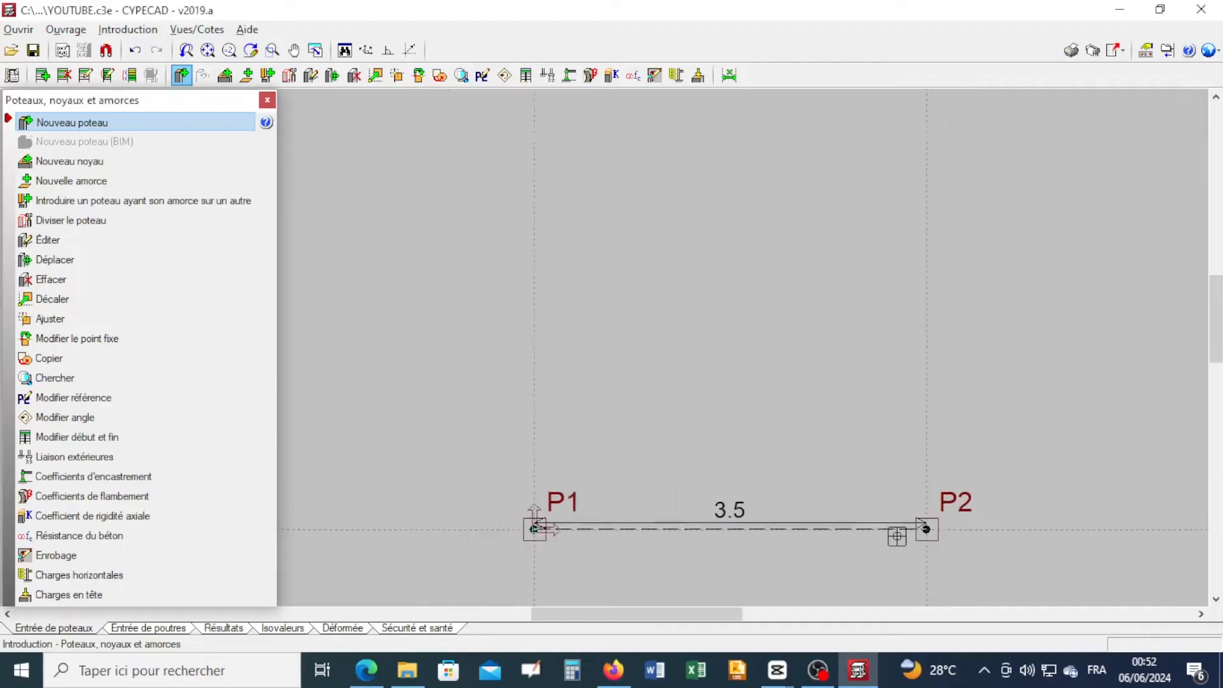
middle_click_drag(879, 531, 642, 465)
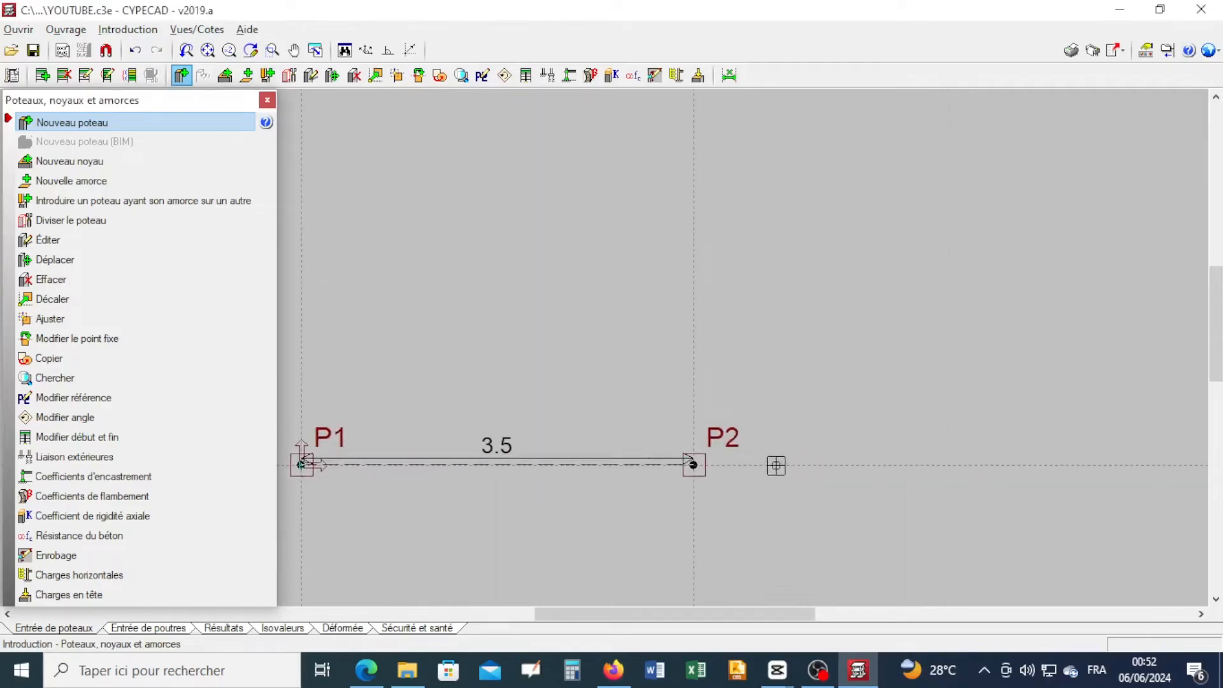
left_click(777, 465)
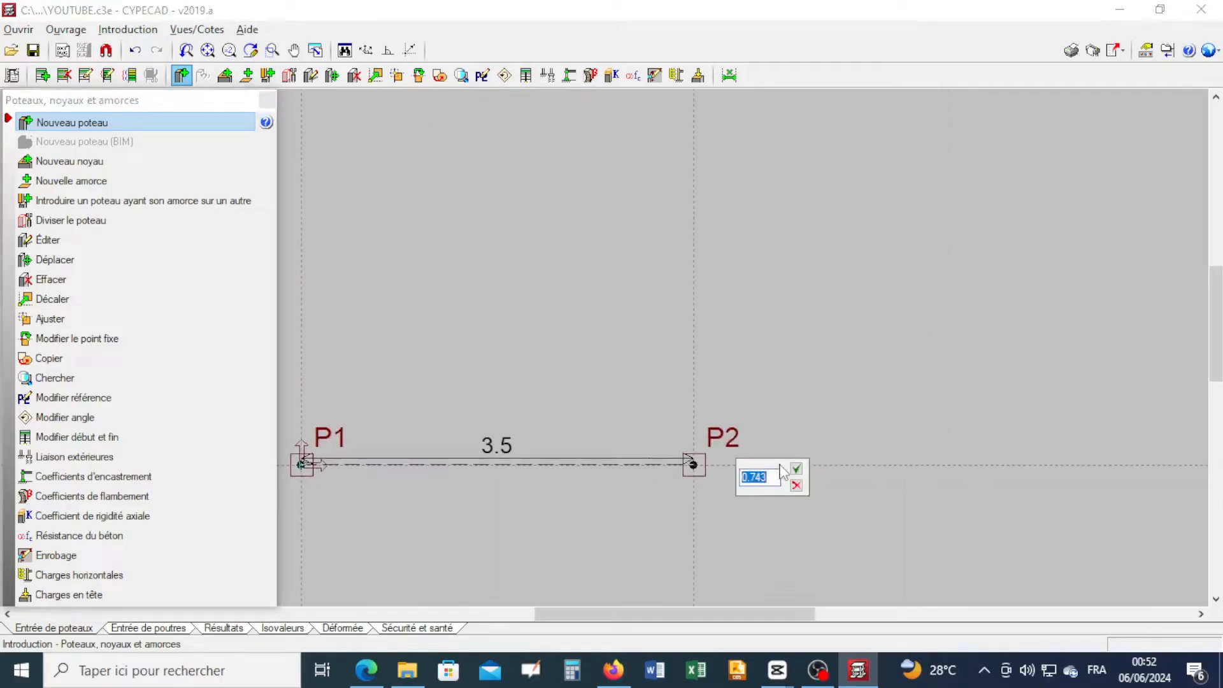
type("2.500")
key("Return")
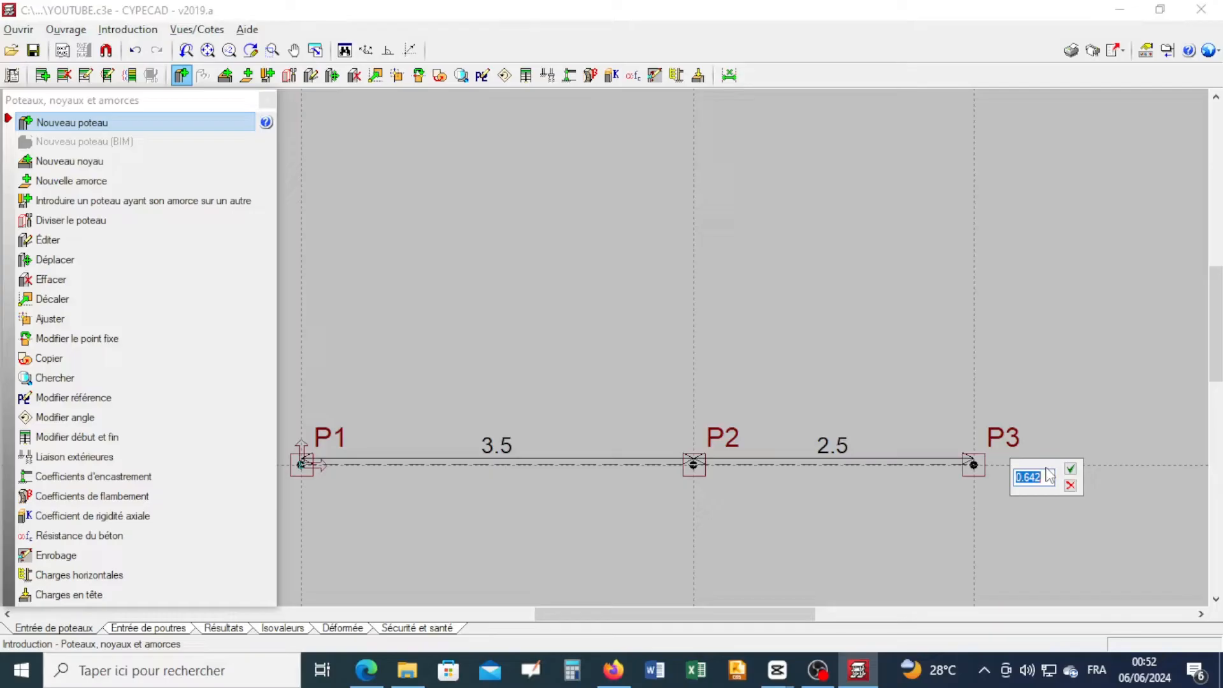
type("3.750")
key("Return")
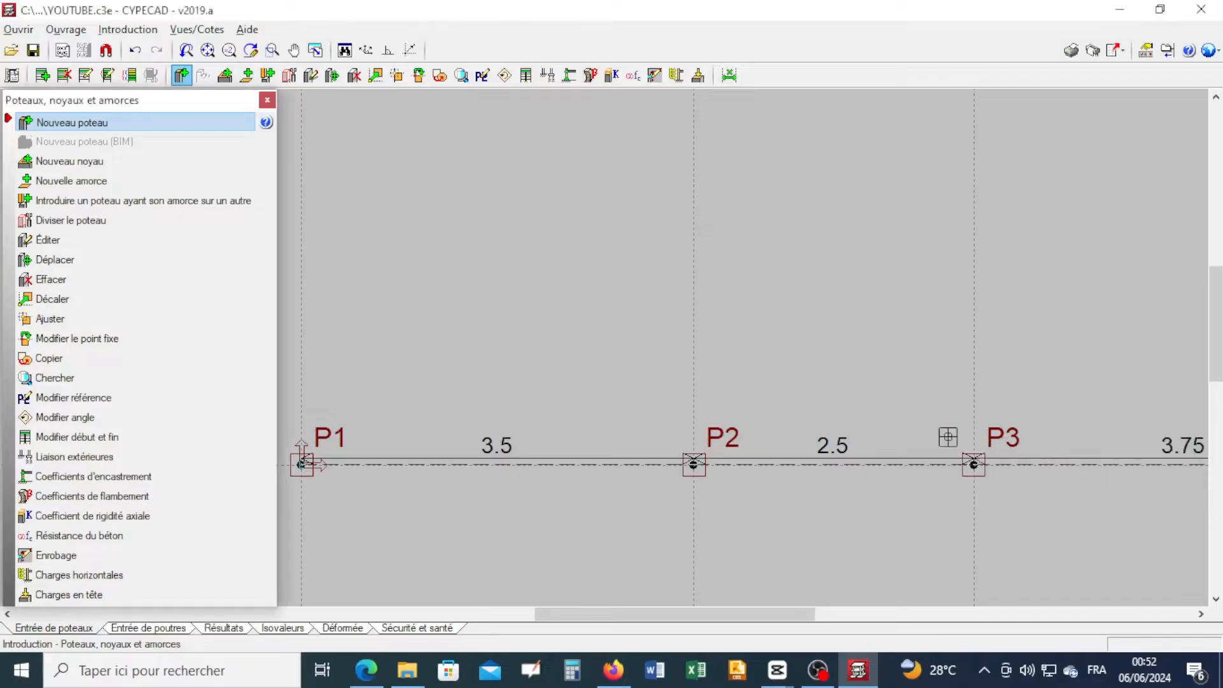
- Place a column 3 m from P1 along the vertical axis in plan and another 4 m beyond it
scroll(947, 454, "down", 4)
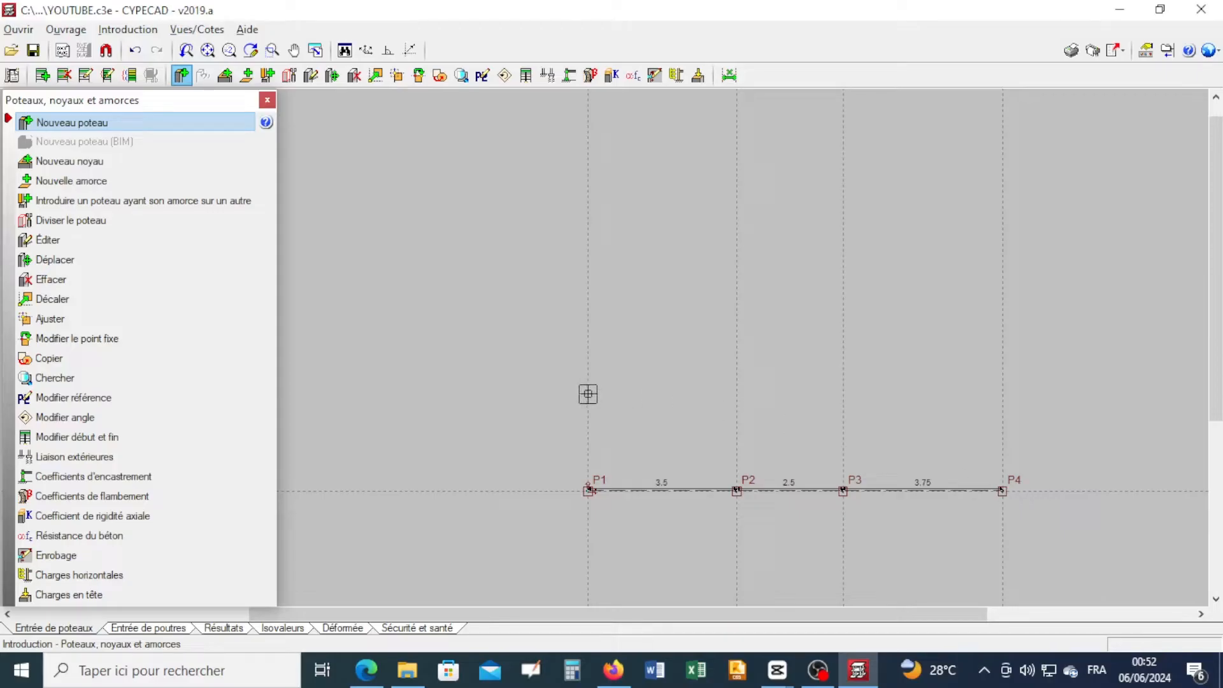
left_click(587, 393)
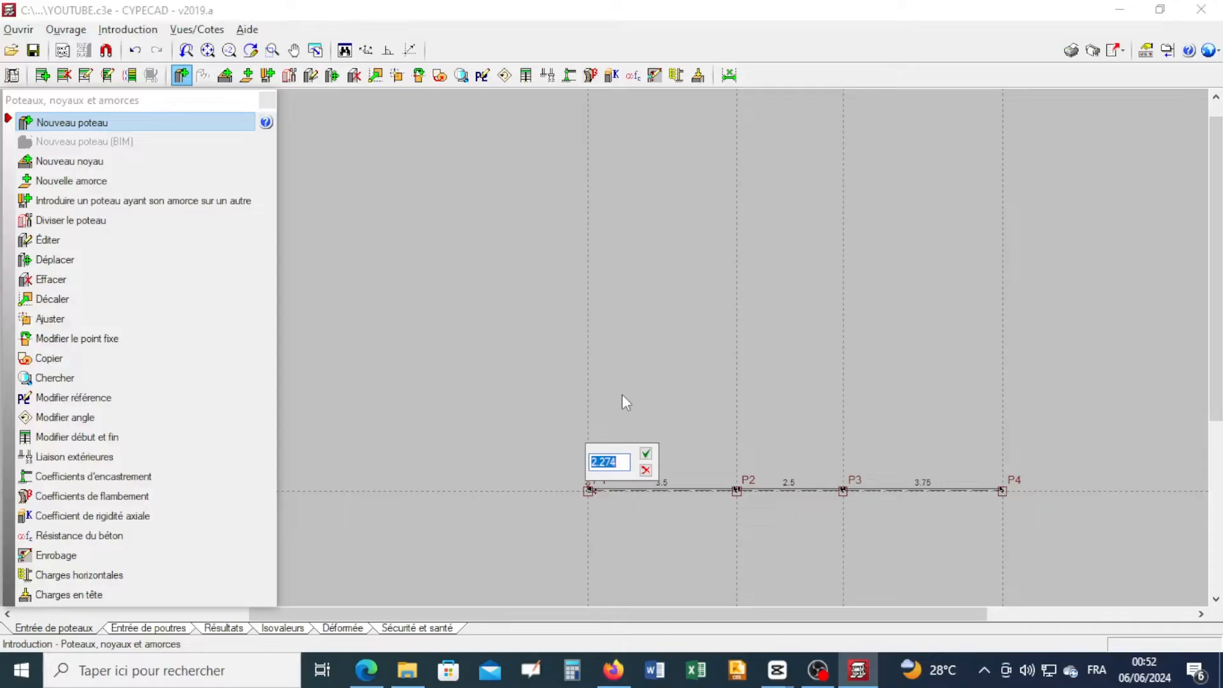
type("3")
left_click(645, 452)
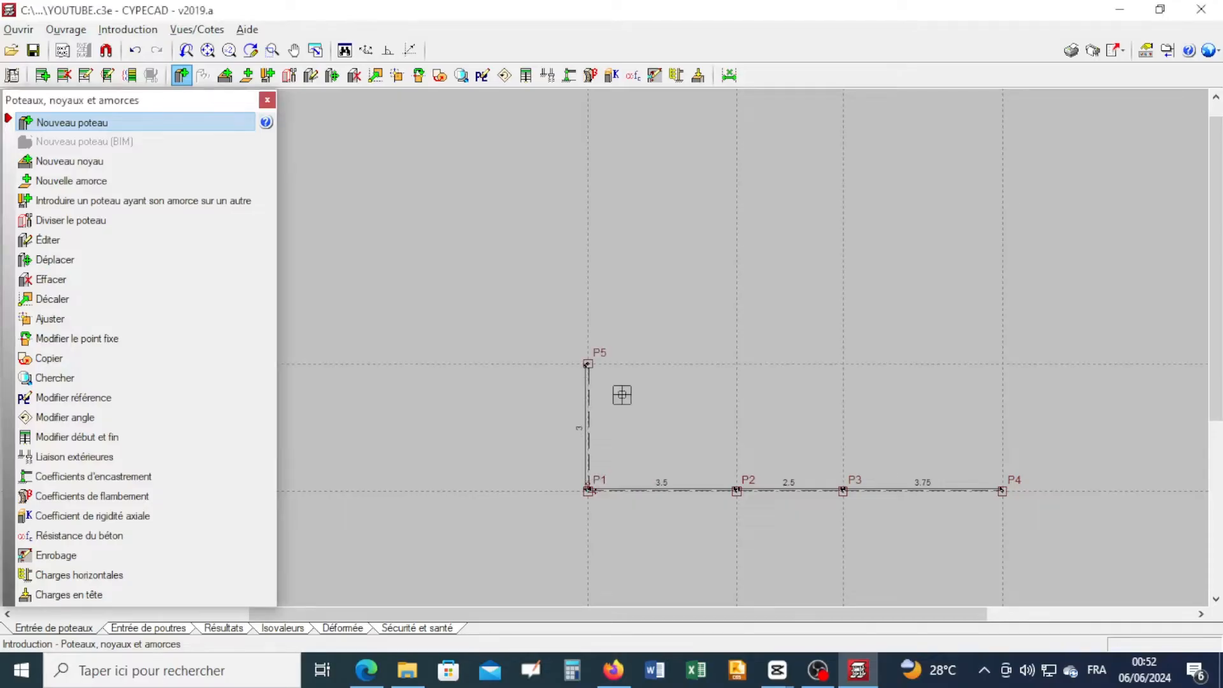
left_click(588, 240)
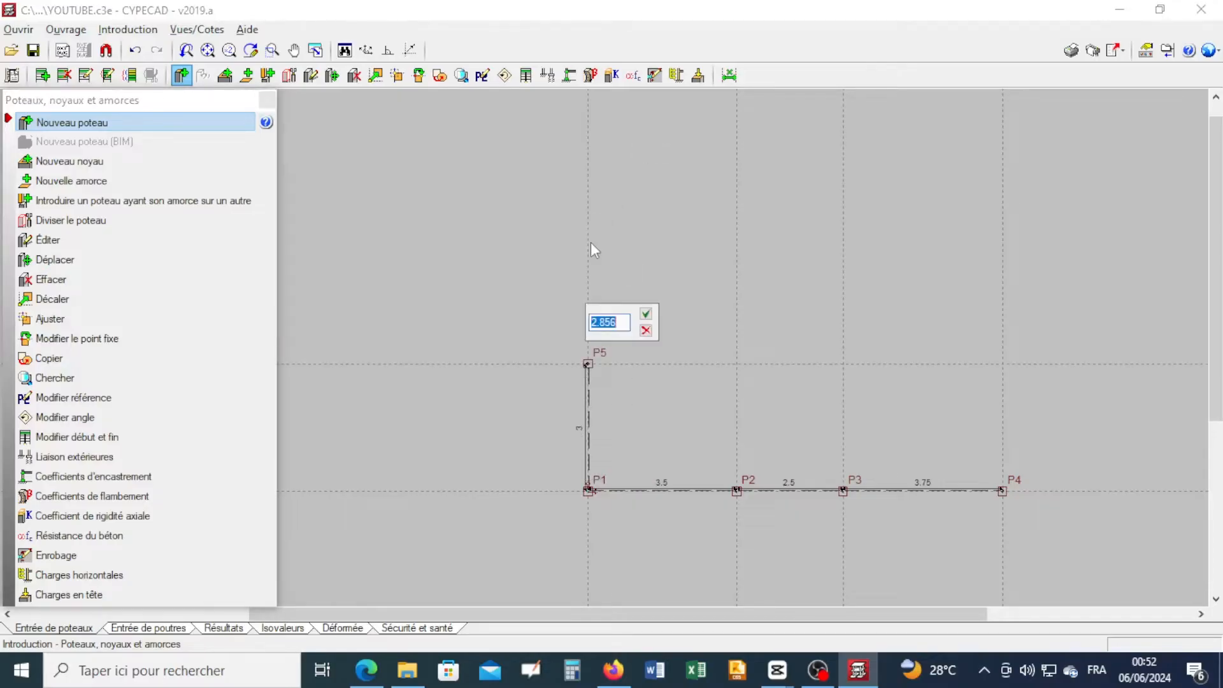
type("4 000")
left_click(645, 313)
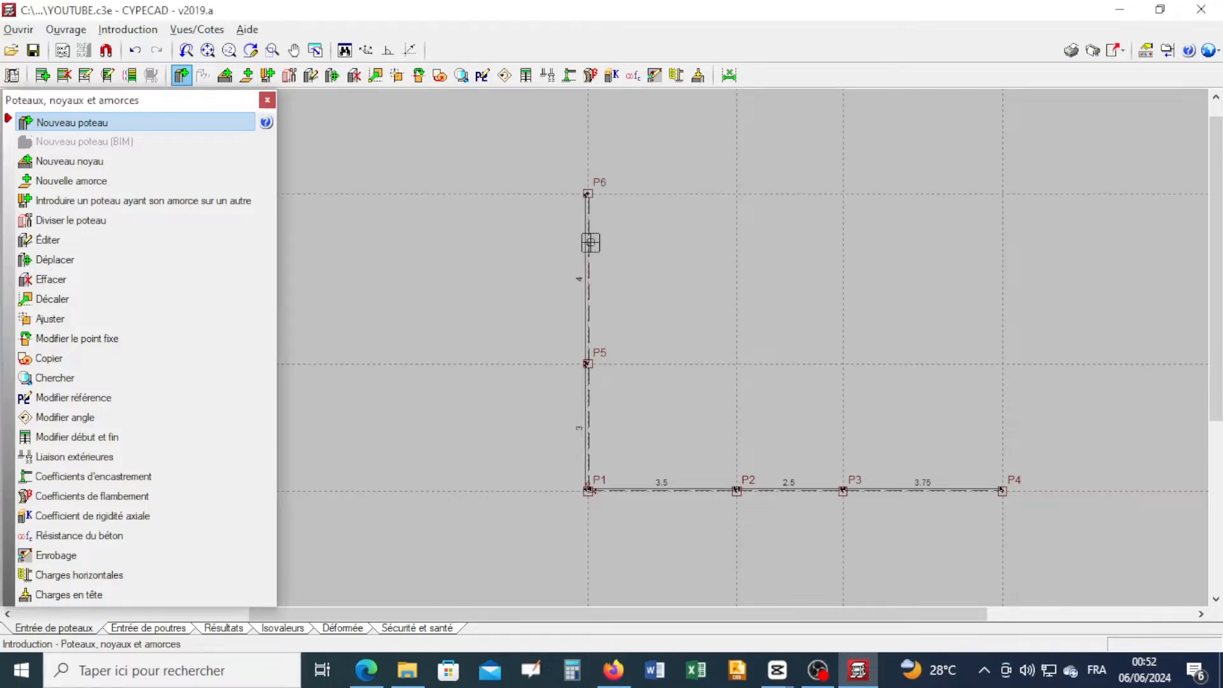
- Add the end column of the vertical row 3.5 m beyond P6
middle_click_drag(608, 144, 596, 248)
left_click(577, 239)
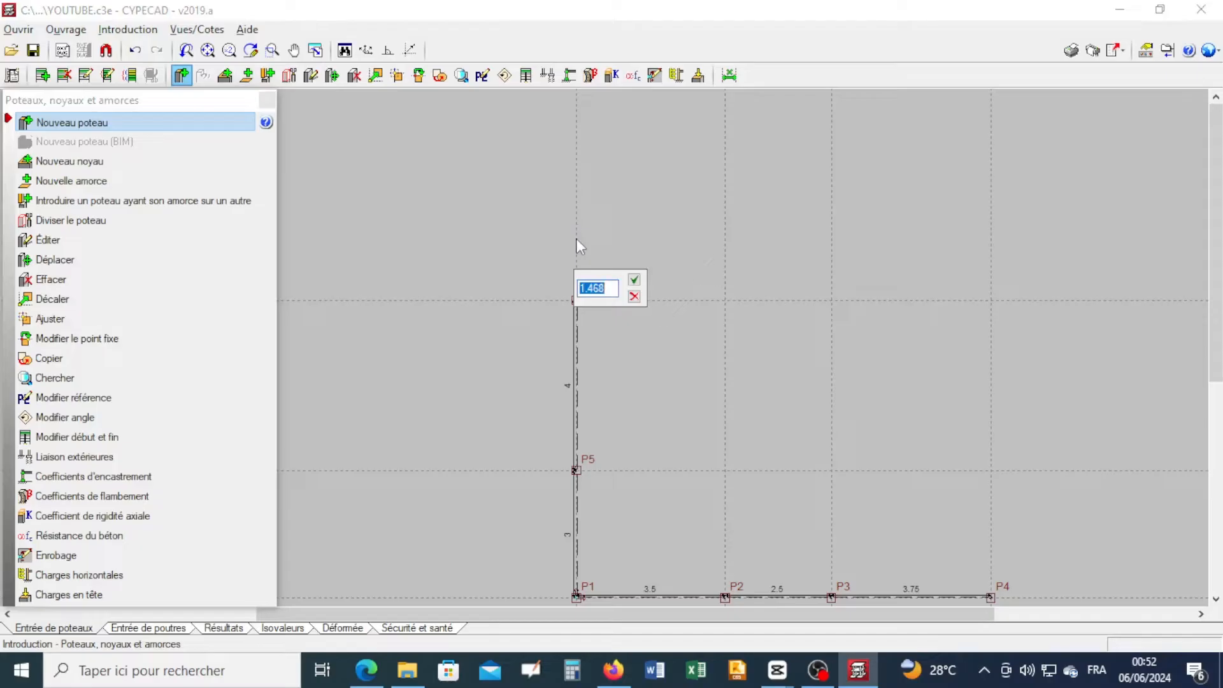
type("3.5")
key("Return")
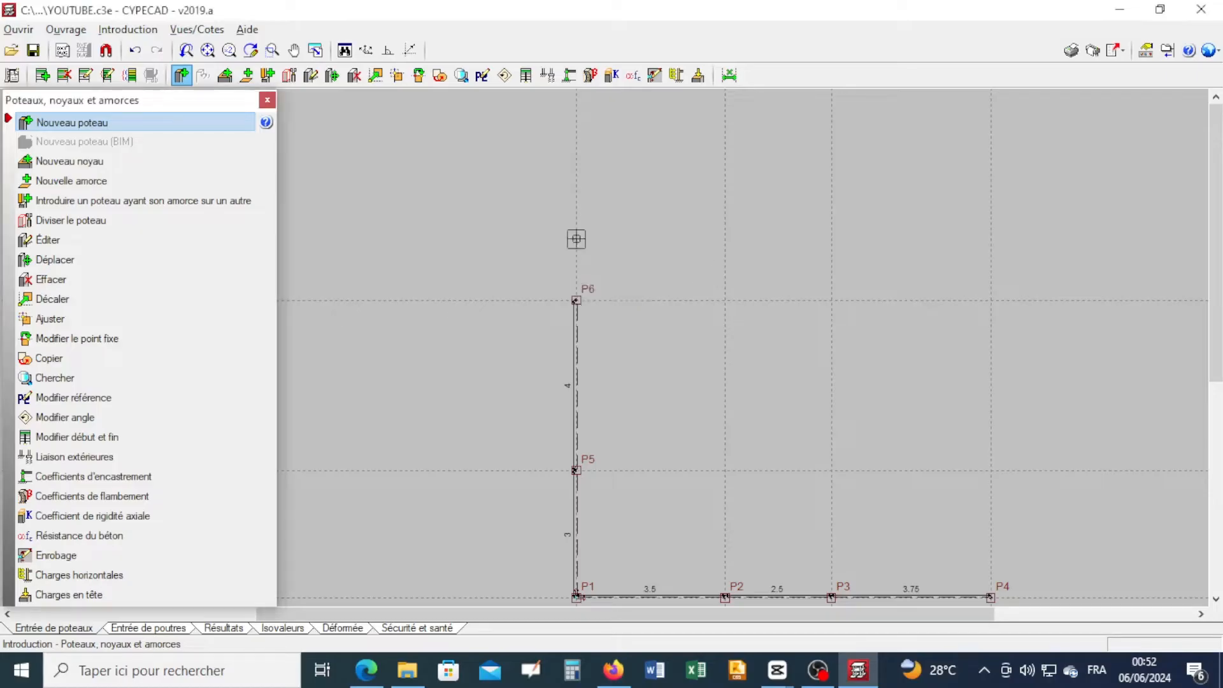
- Complete the row through P7 with columns where its axis crosses the axes of P2, P3 and P4
scroll(713, 167, "down", 1)
middle_click_drag(745, 209, 735, 224)
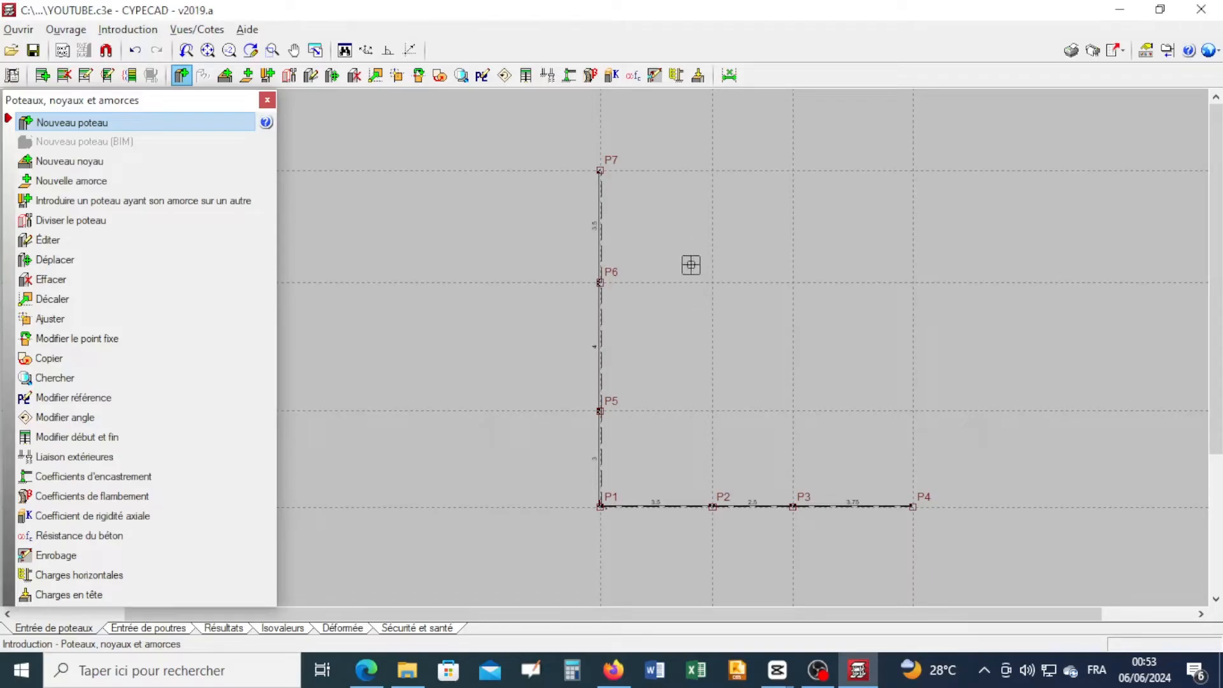
scroll(714, 169, "up", 1)
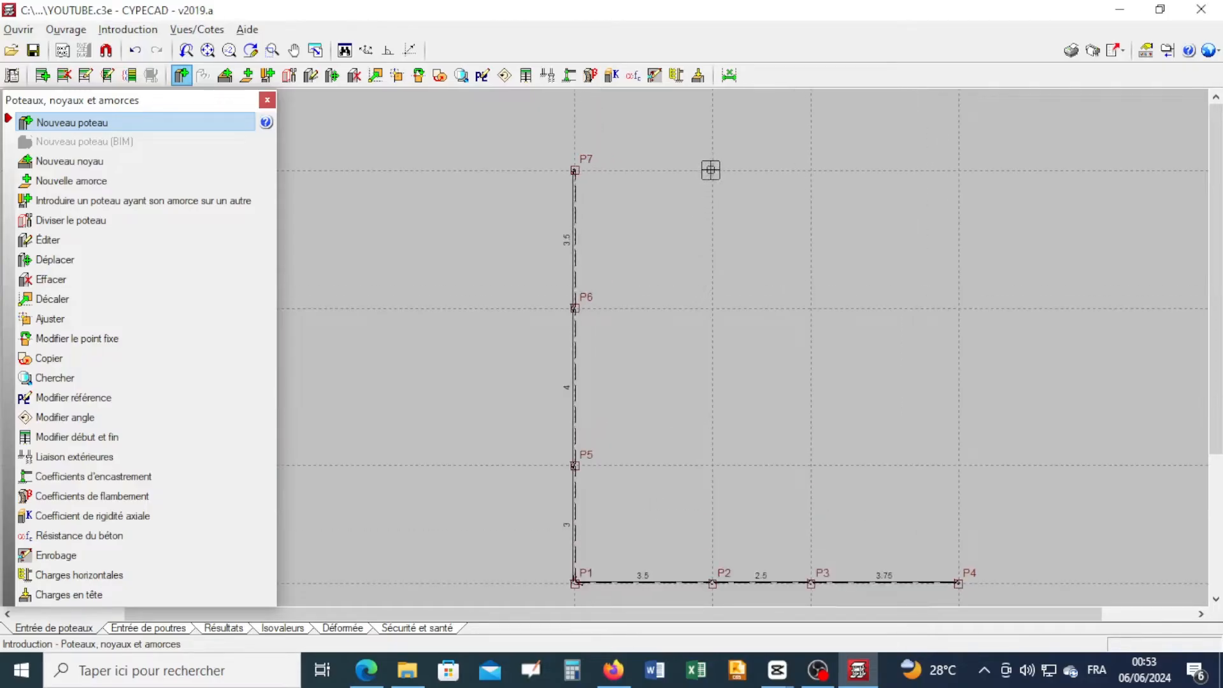
left_click(712, 169)
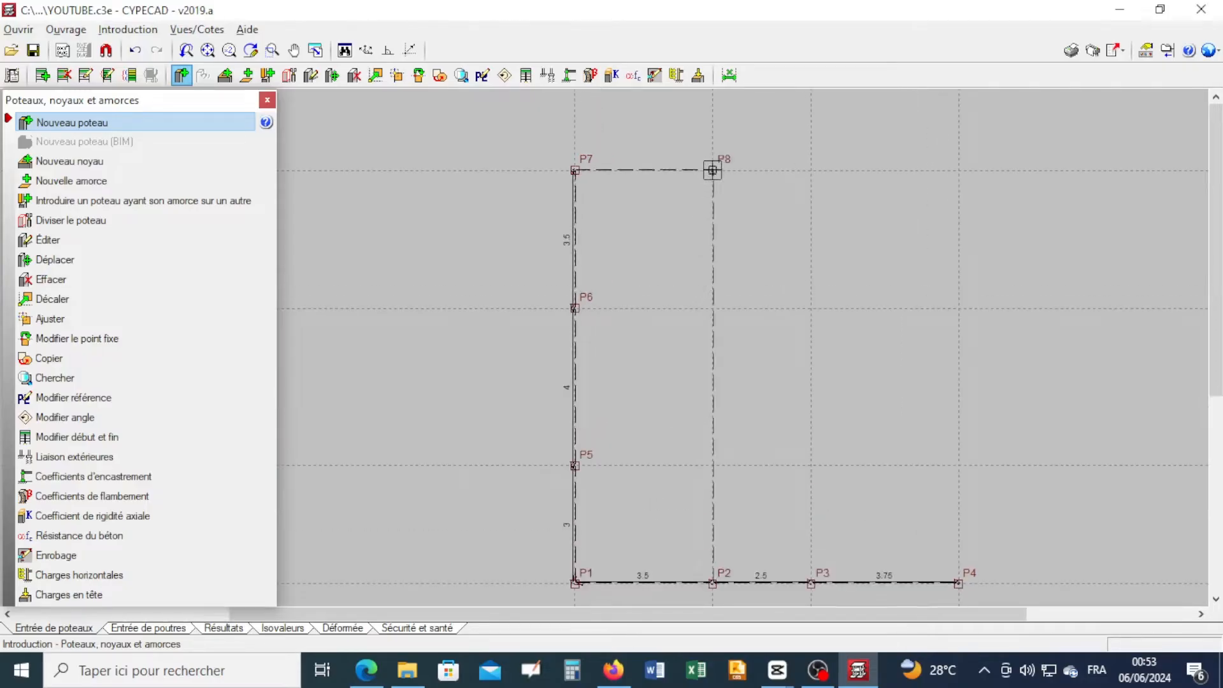
left_click(812, 170)
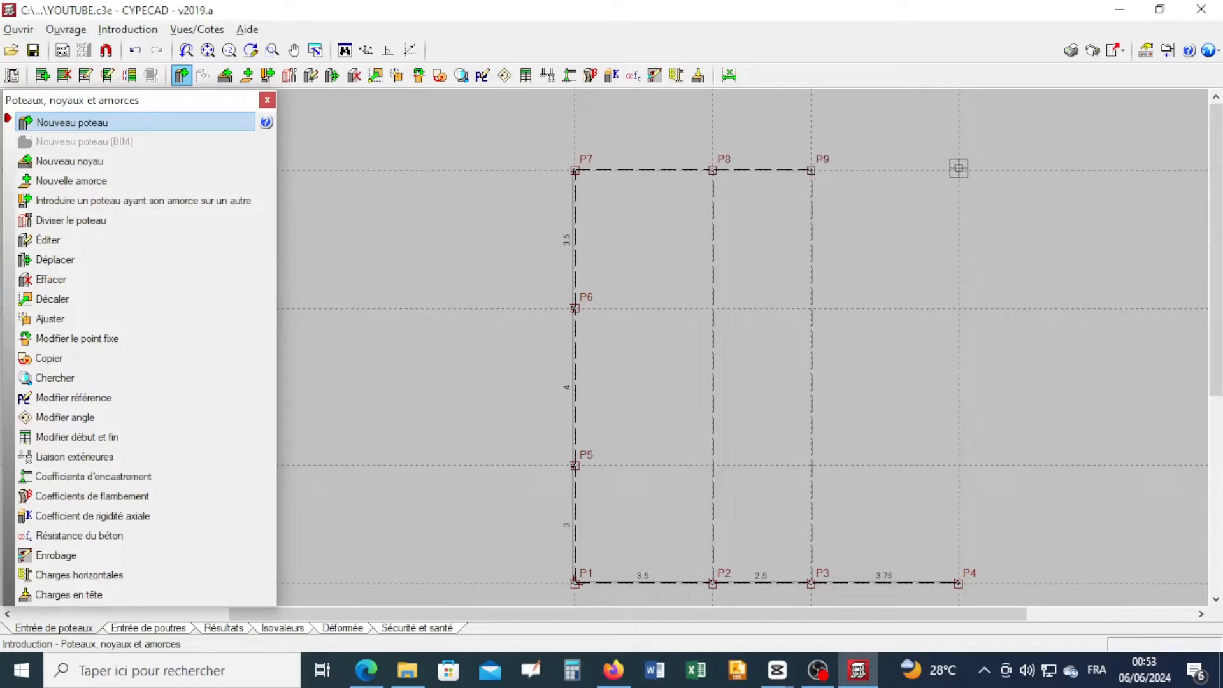
left_click(959, 170)
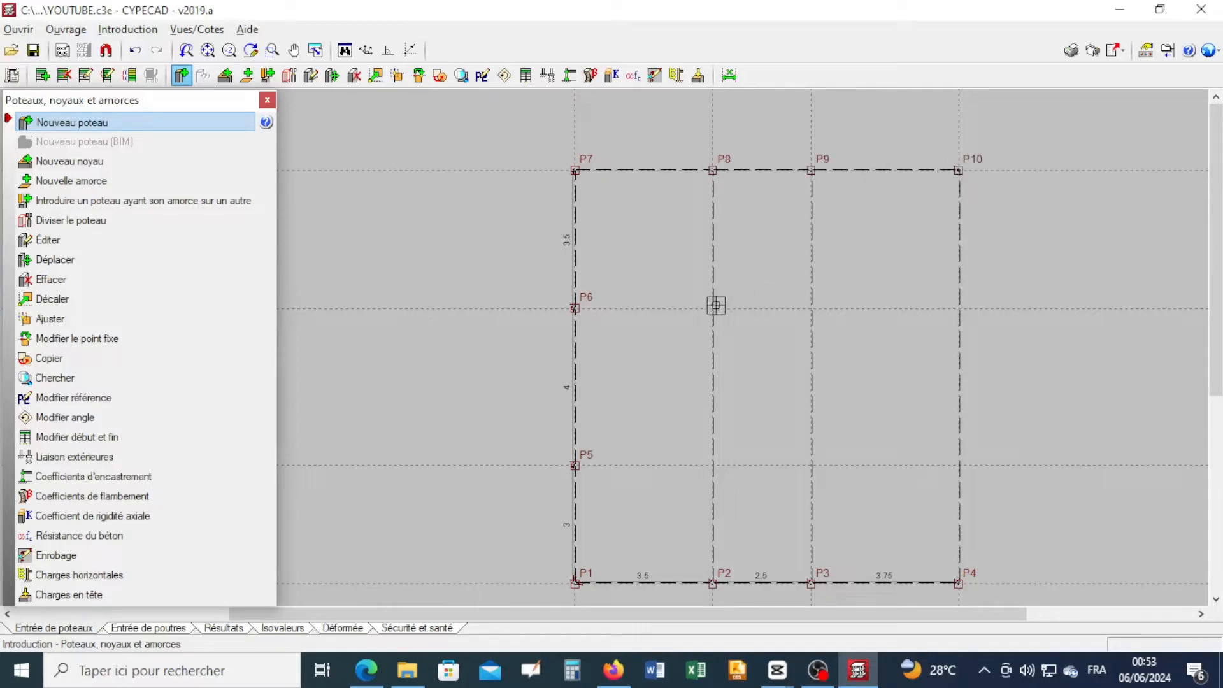
- Place columns where the axes of P6 and P5 cross those of P2, P3 and P4, and finish introducing columns
left_click(711, 309)
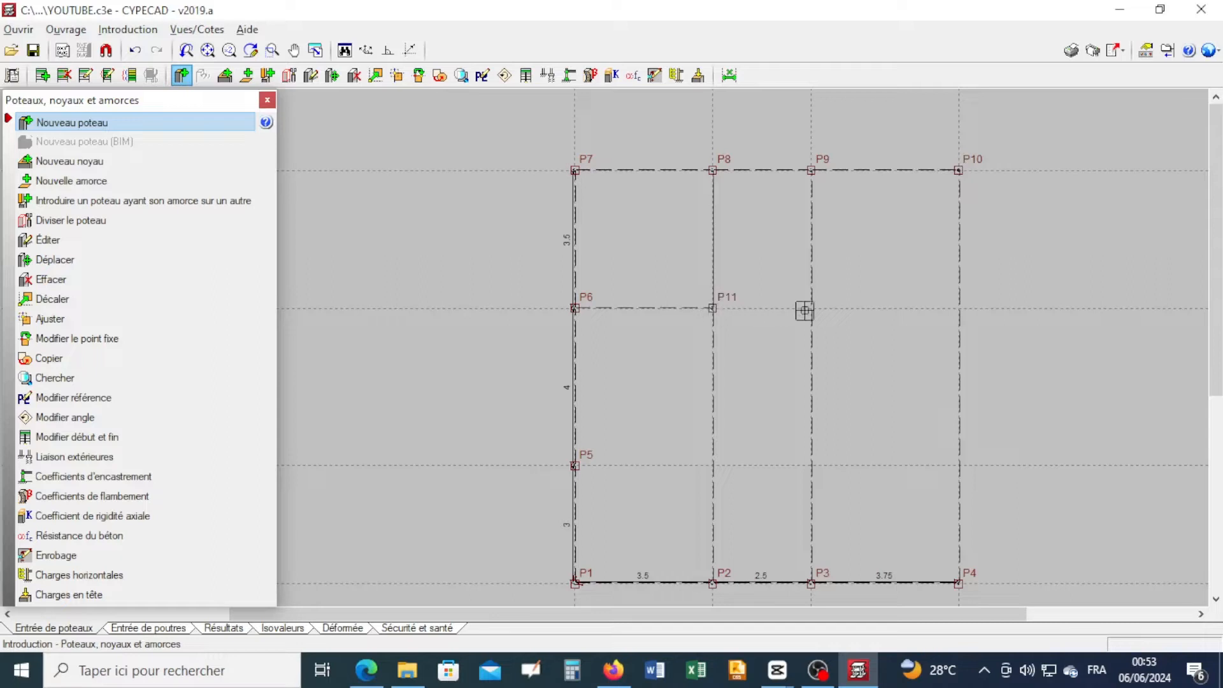
left_click(811, 308)
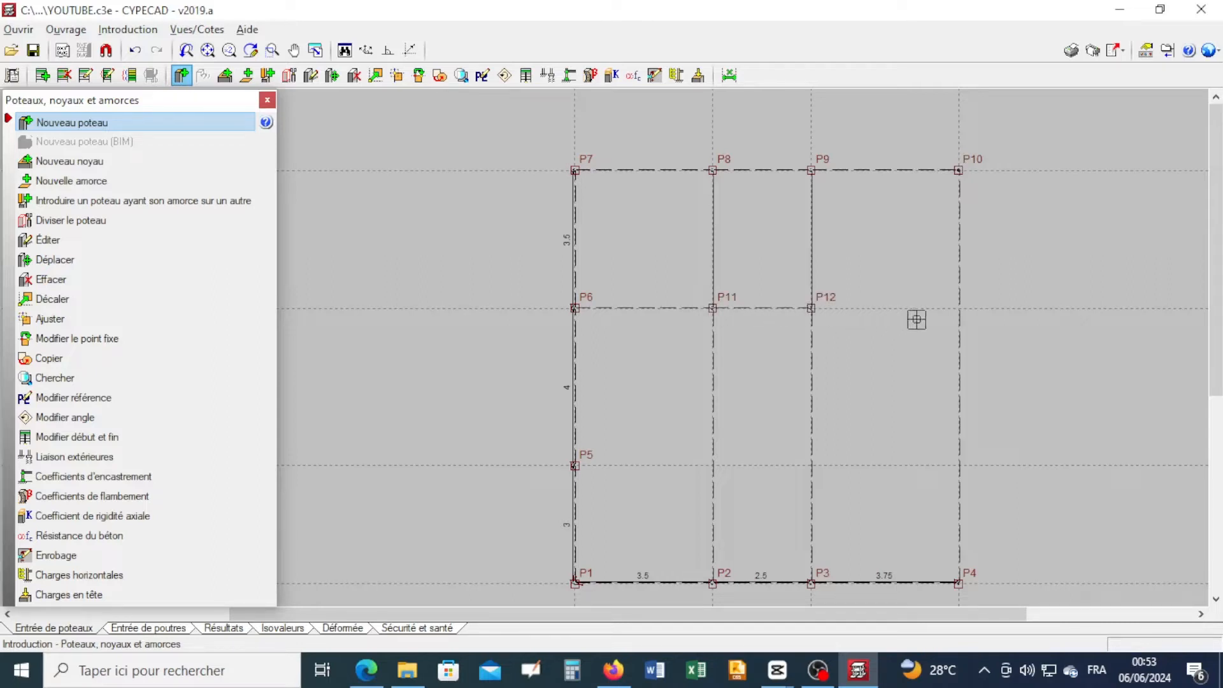
left_click(958, 308)
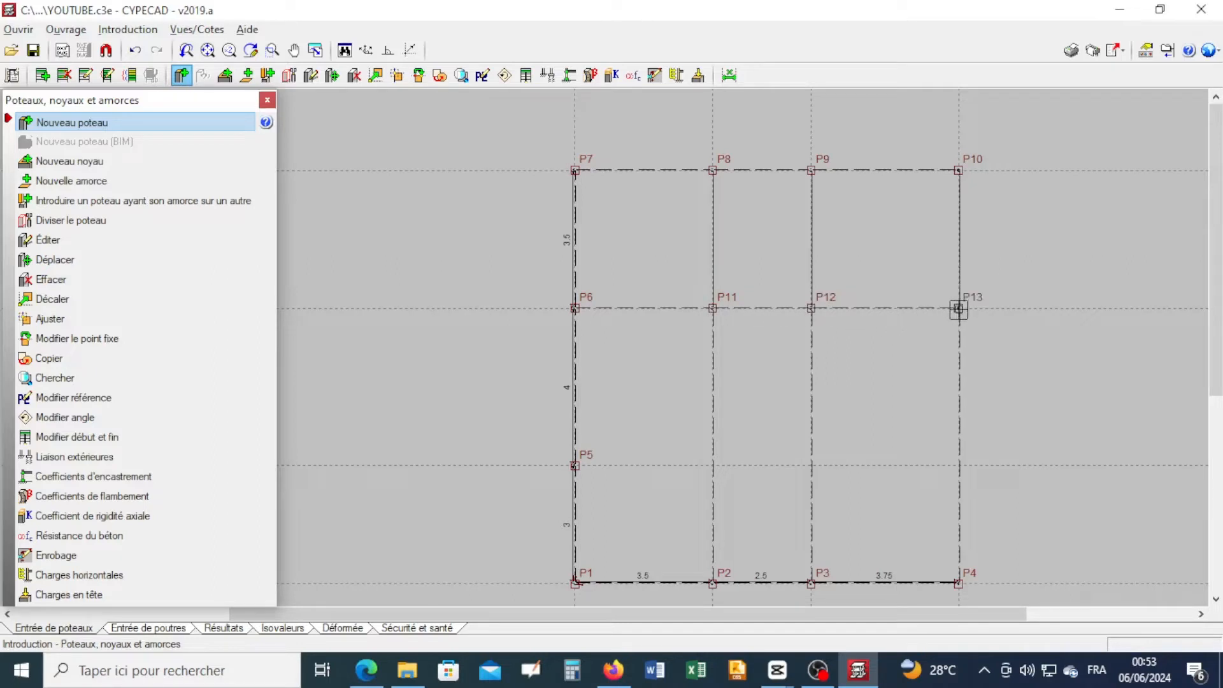
left_click(712, 466)
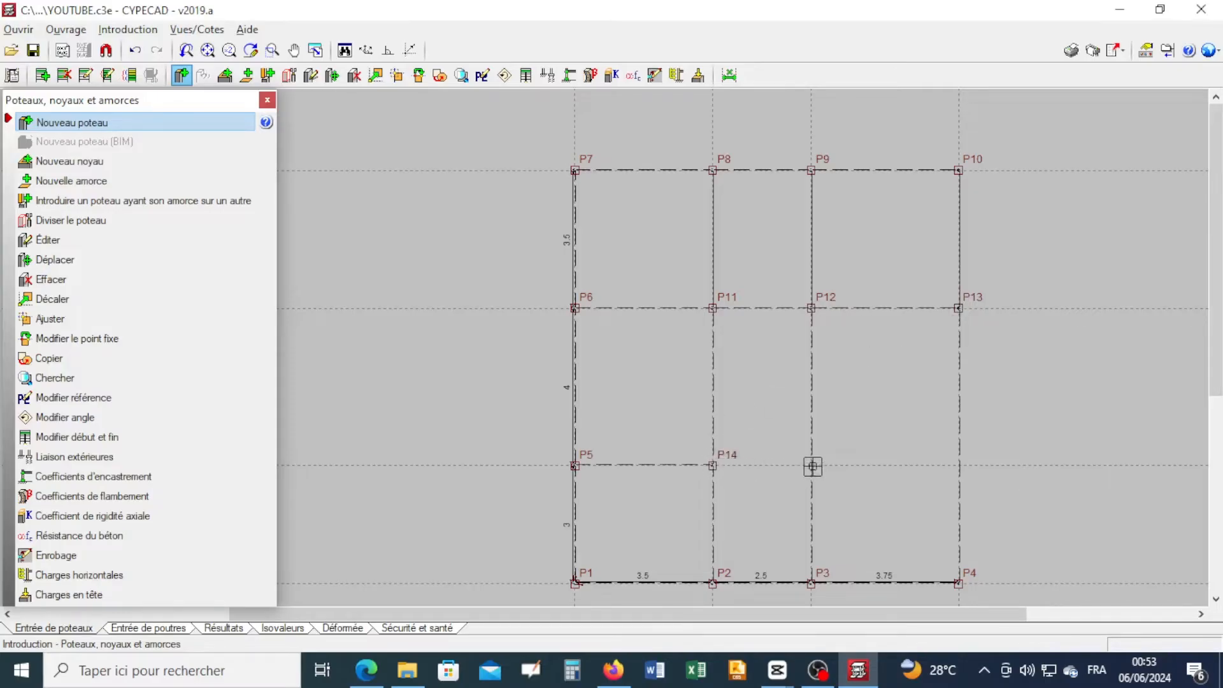
left_click(811, 466)
left_click(958, 465)
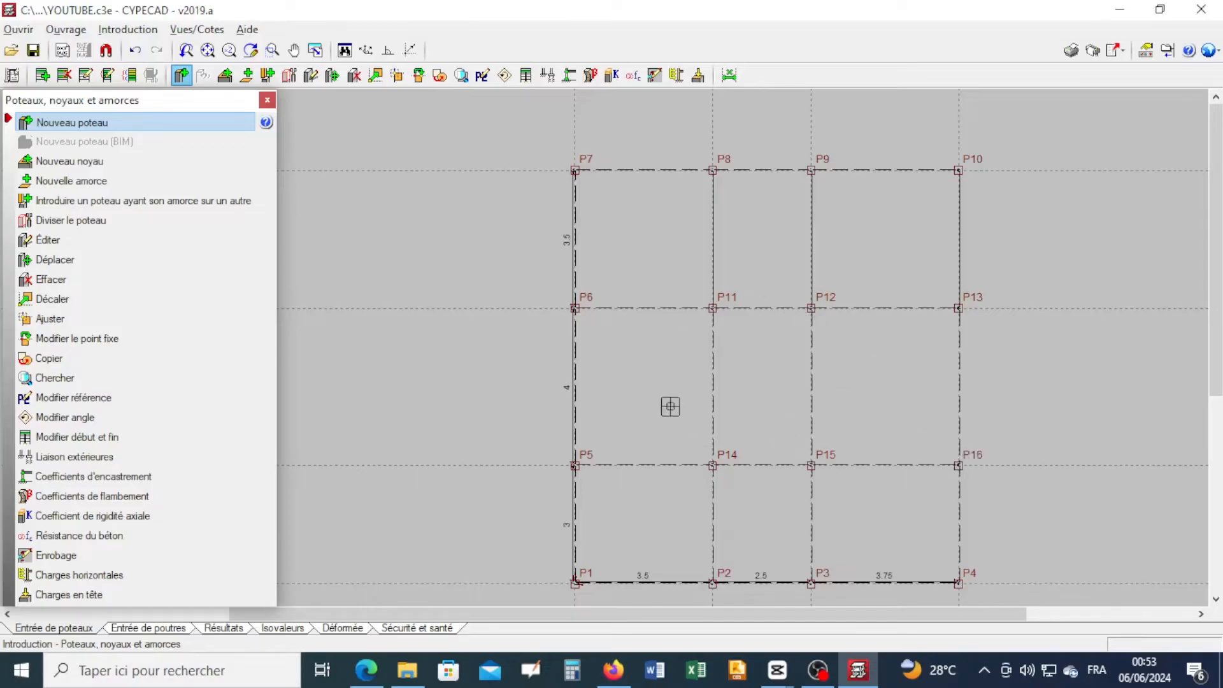
left_click(267, 100)
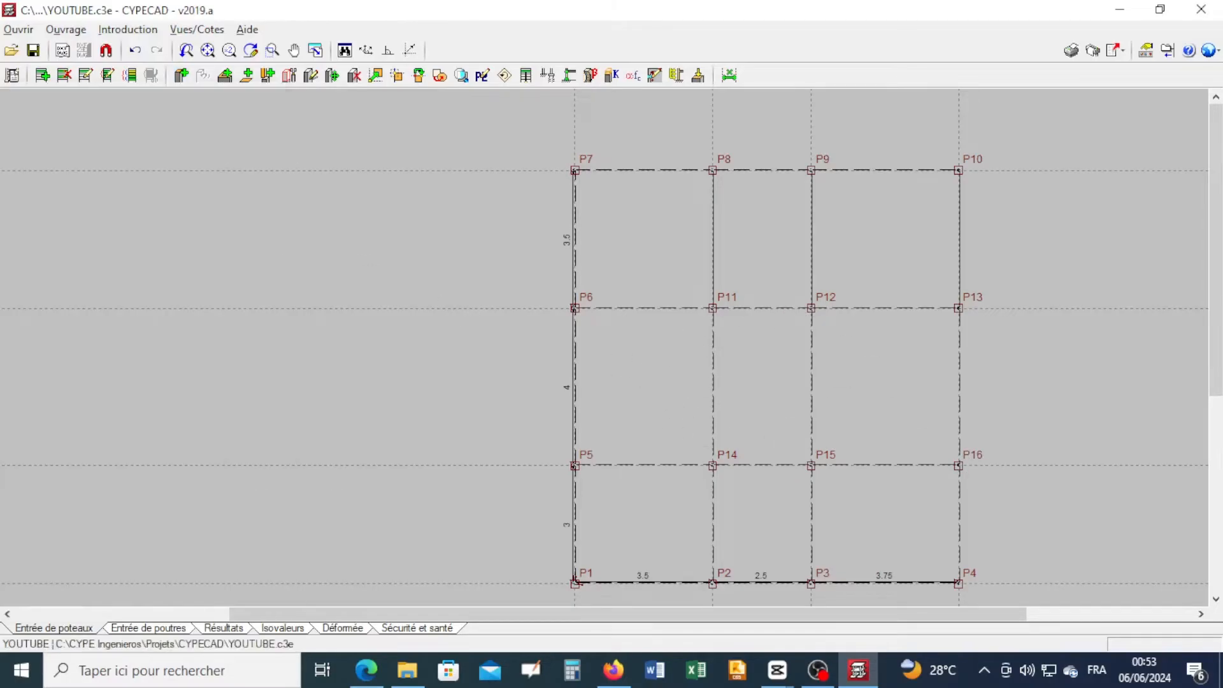
- Switch to beam entry and inspect the columns from several angles in the building's 3D view
left_click(168, 627)
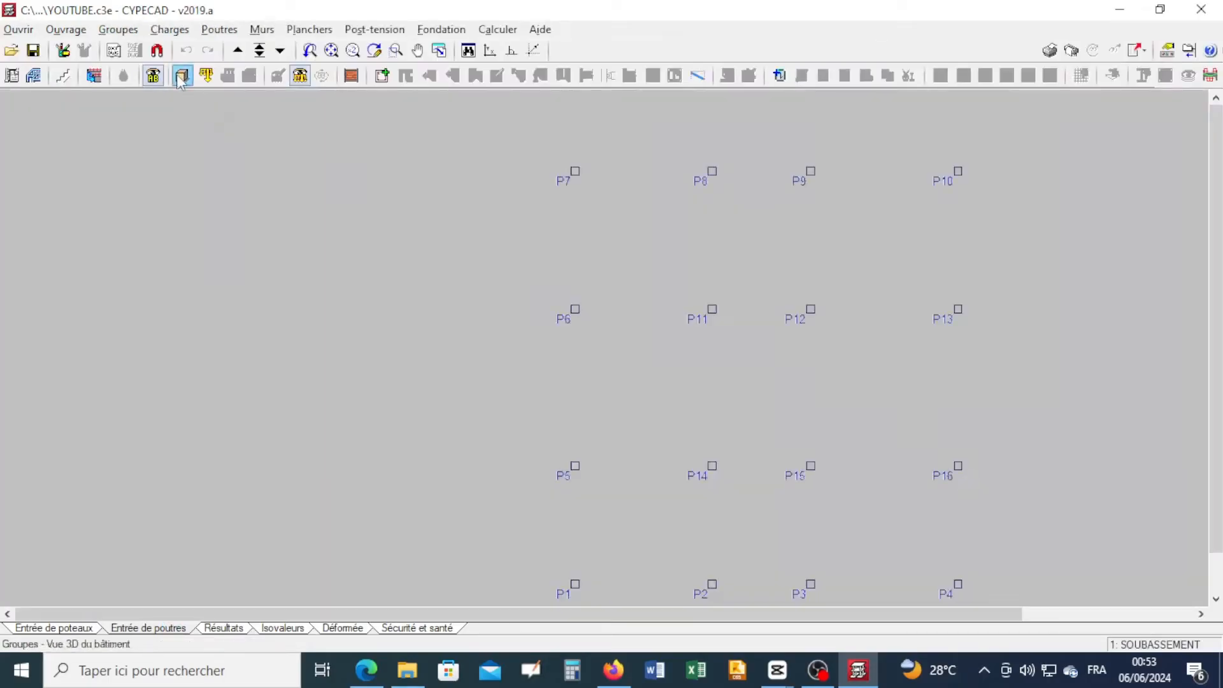
left_click(182, 76)
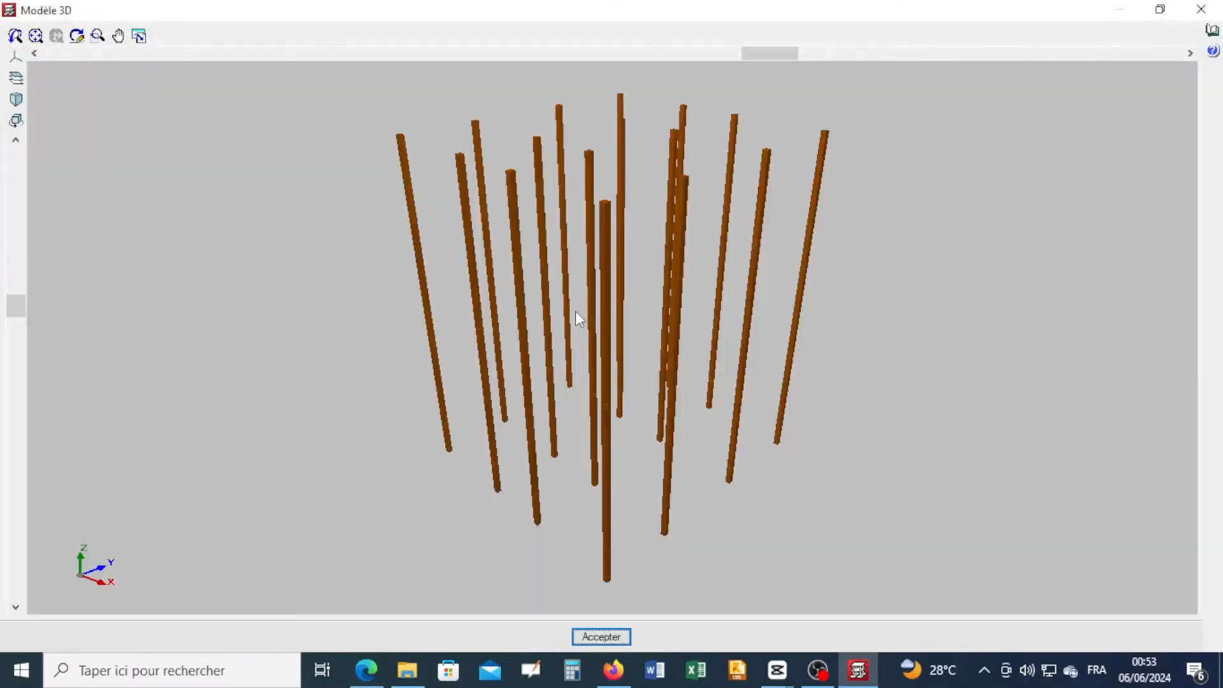
left_click_drag(575, 312, 741, 386)
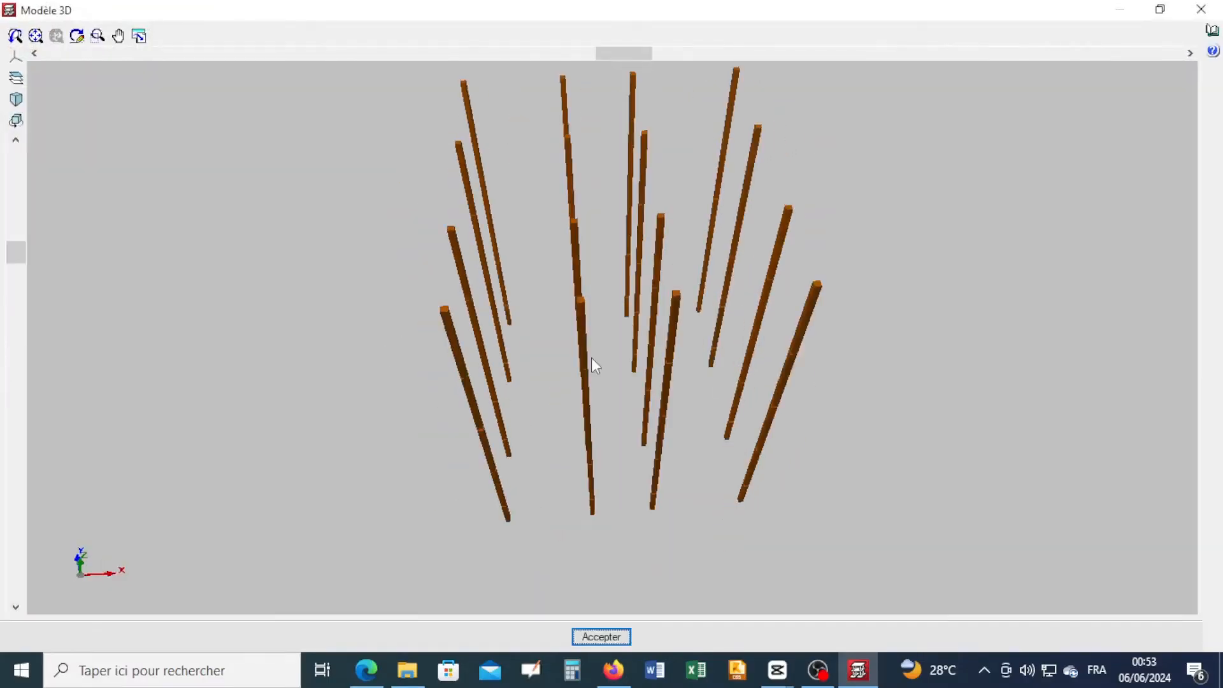
left_click_drag(593, 364, 656, 593)
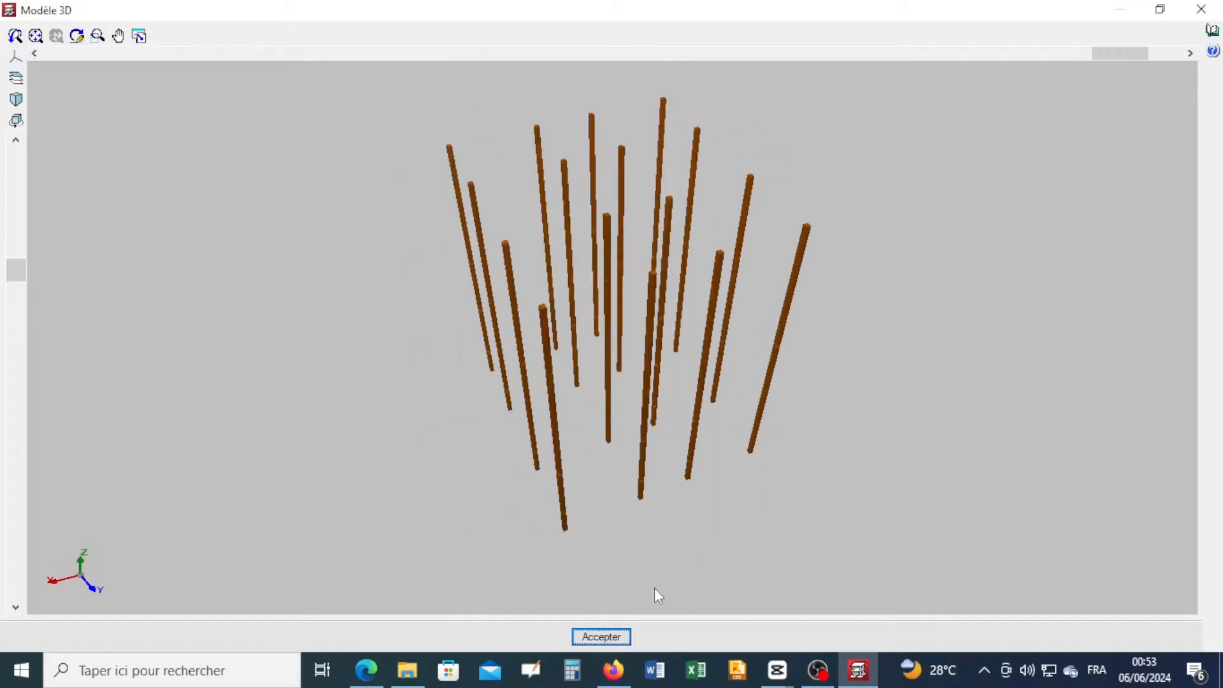
left_click(601, 636)
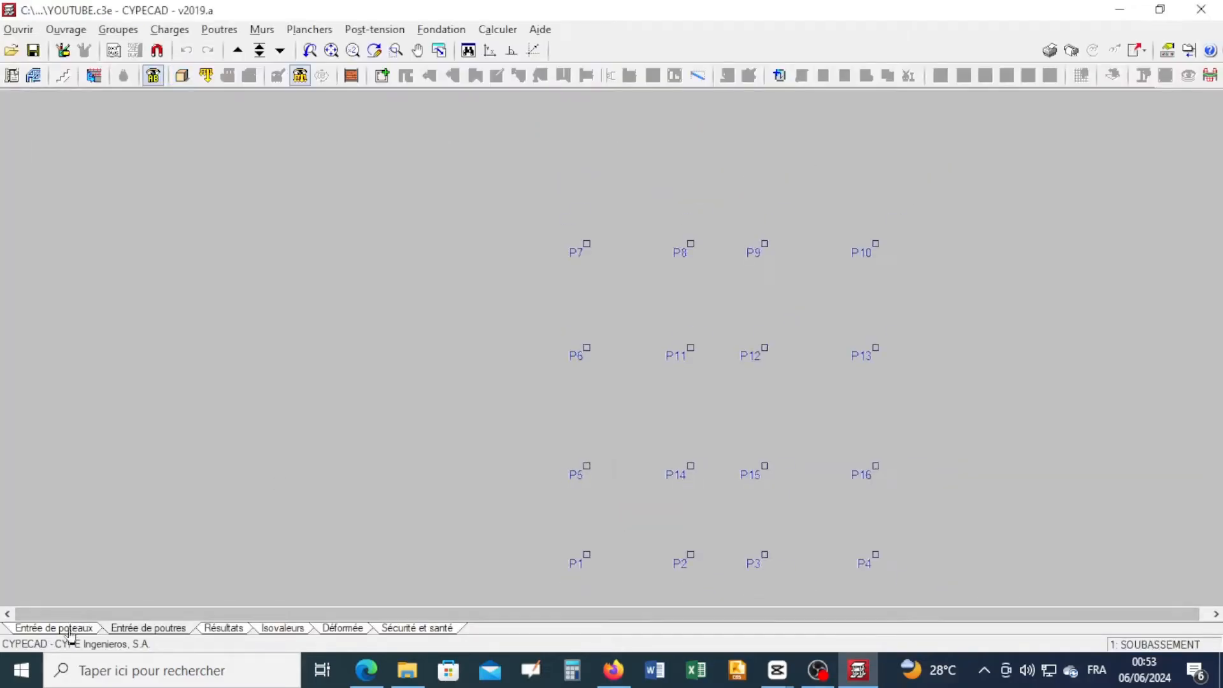
- Check the column layout, return to beam entry and go to the RDC floor group
left_click(69, 629)
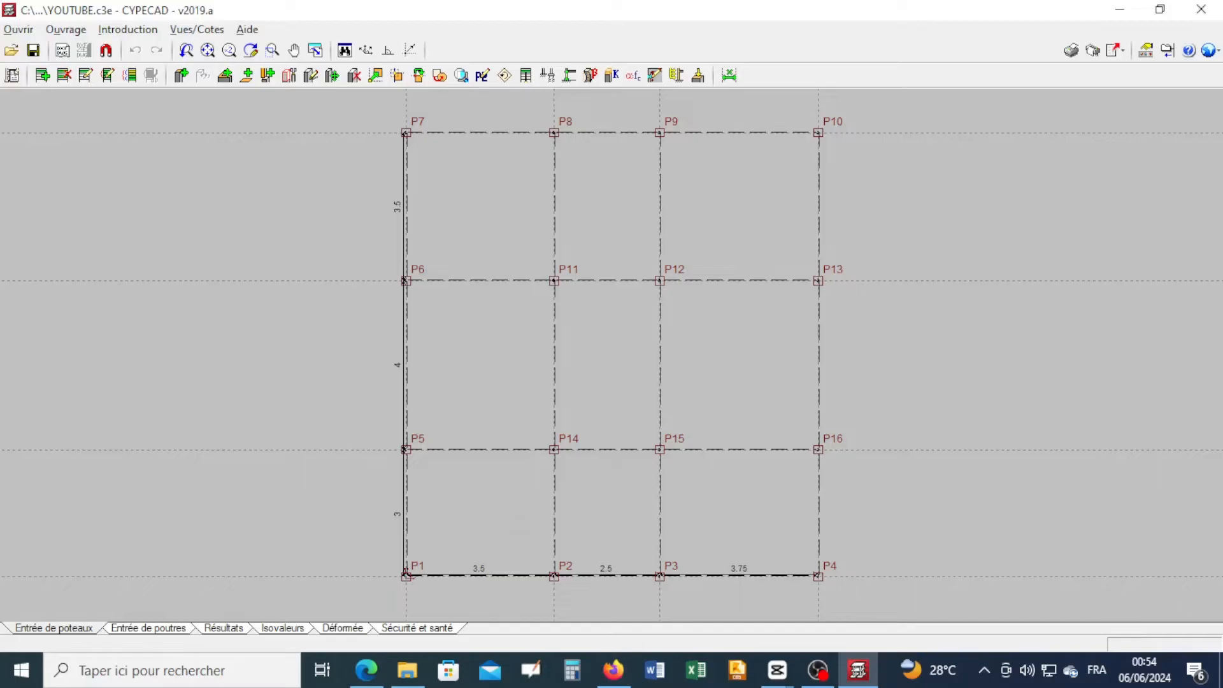
left_click(144, 631)
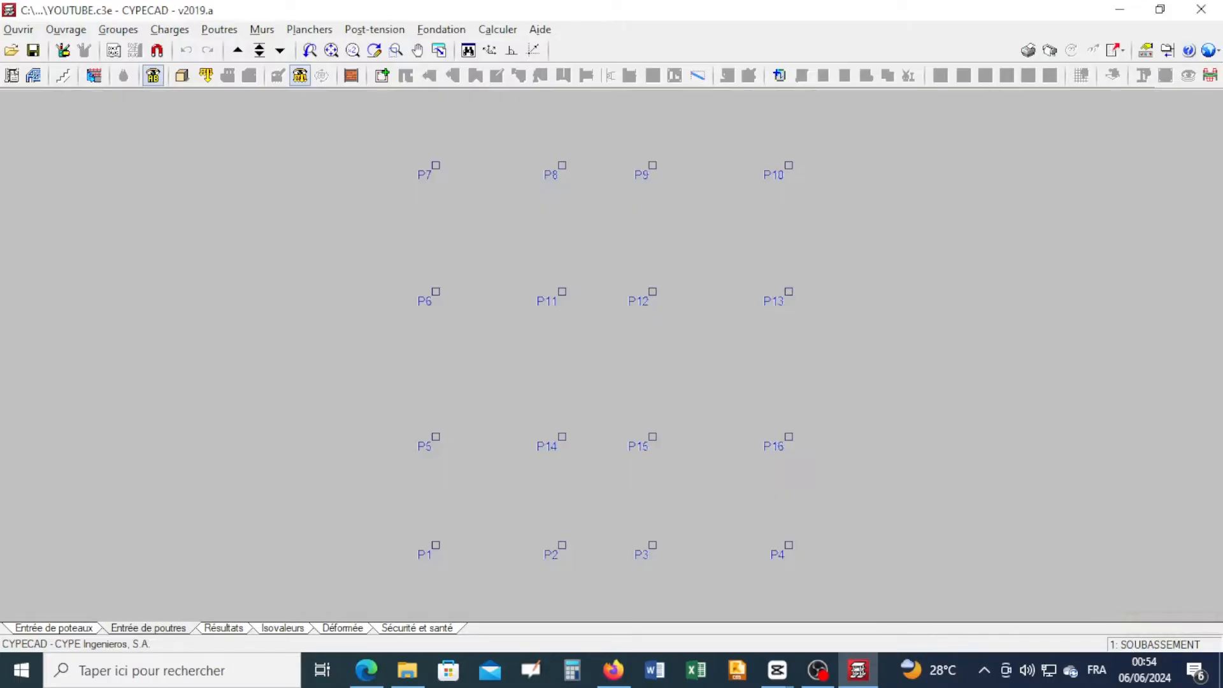
left_click(259, 50)
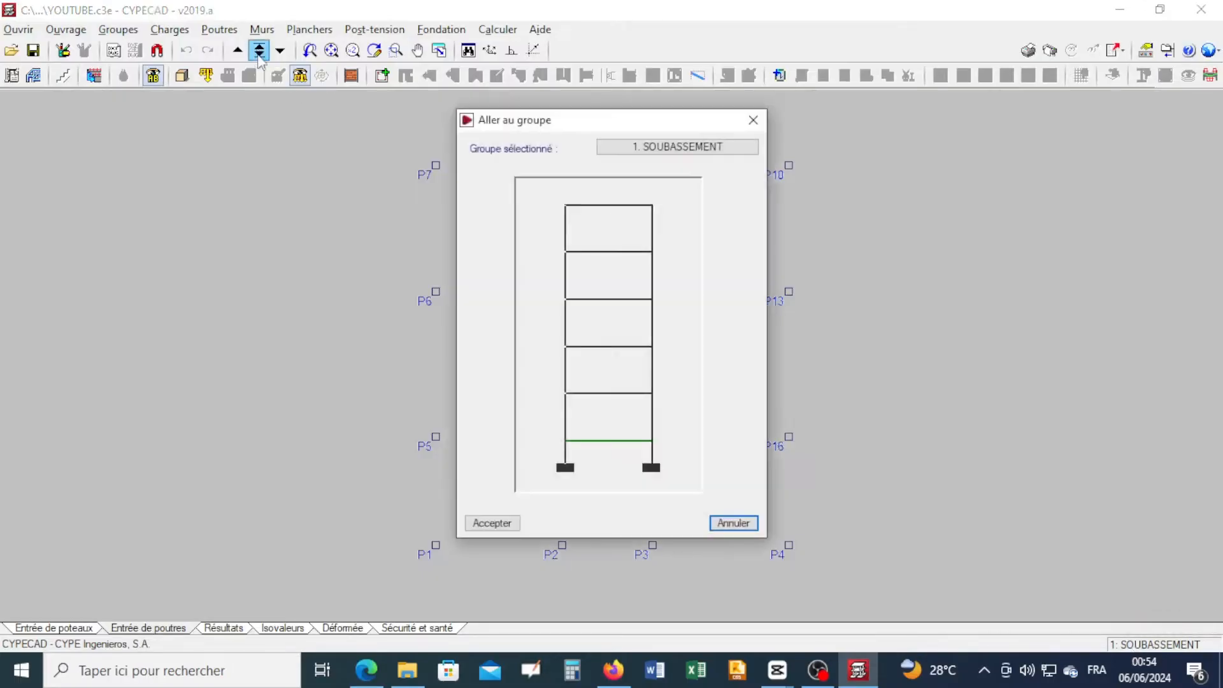
left_click(604, 440)
key("Return")
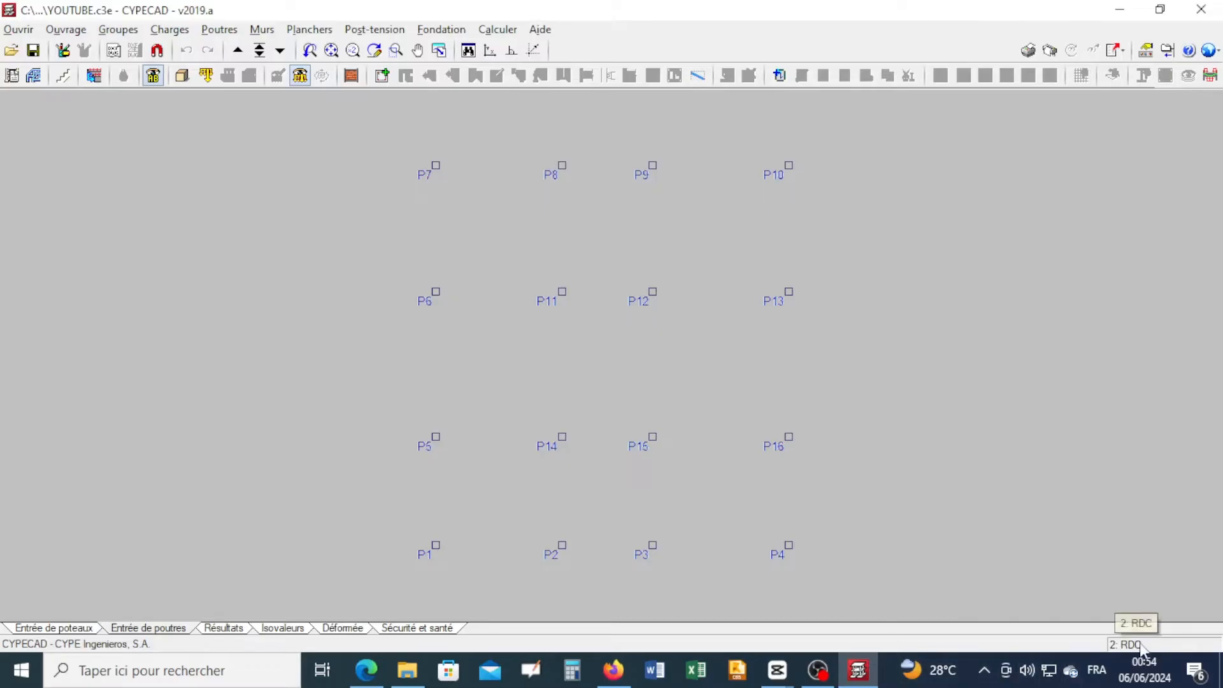
- Return to column entry, open the level editor and rename the RDC level as PH RDC
left_click(82, 628)
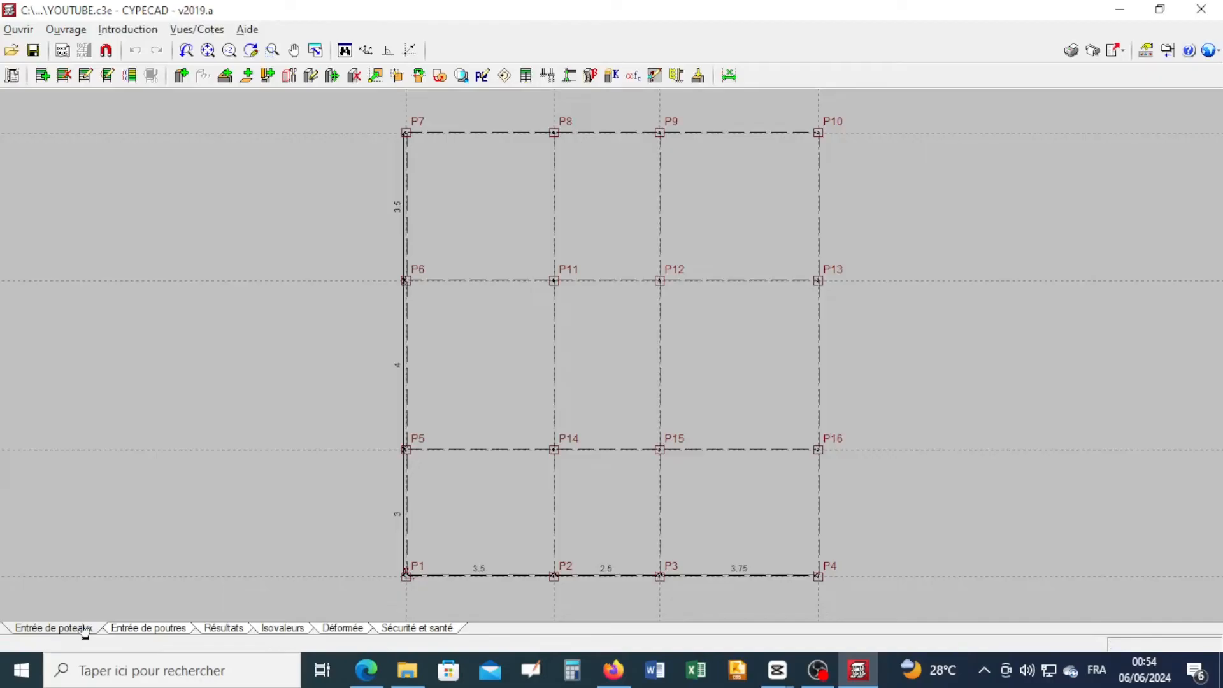
left_click(86, 77)
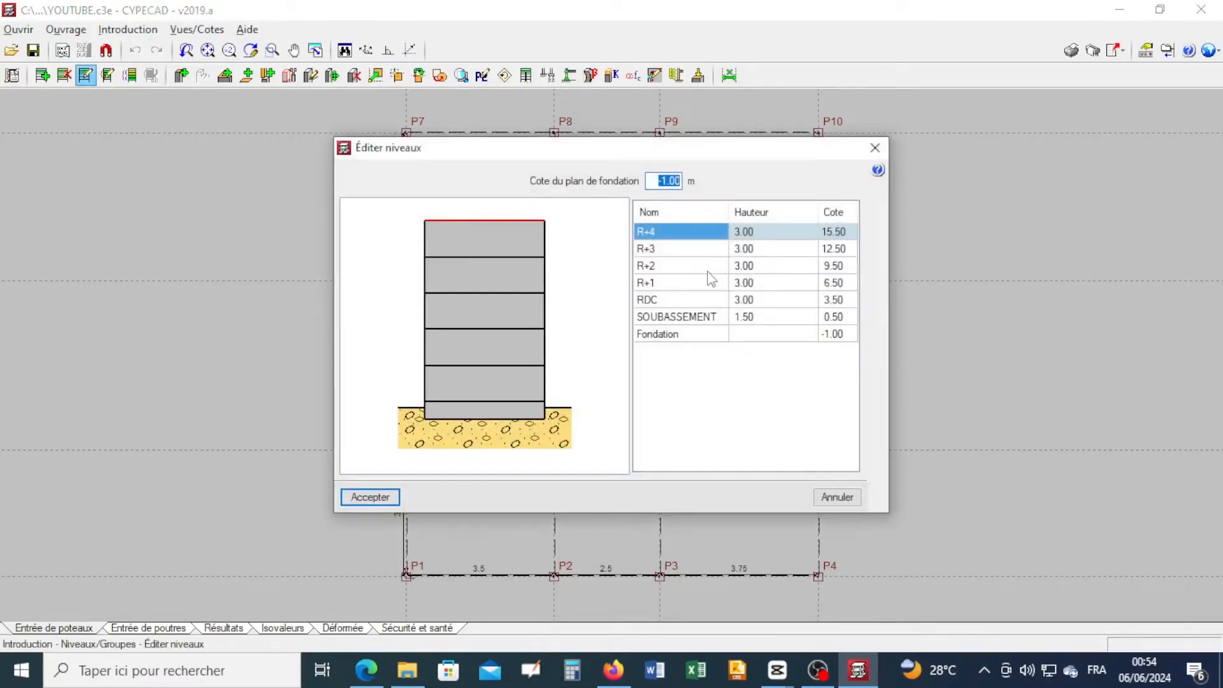
left_click(656, 299)
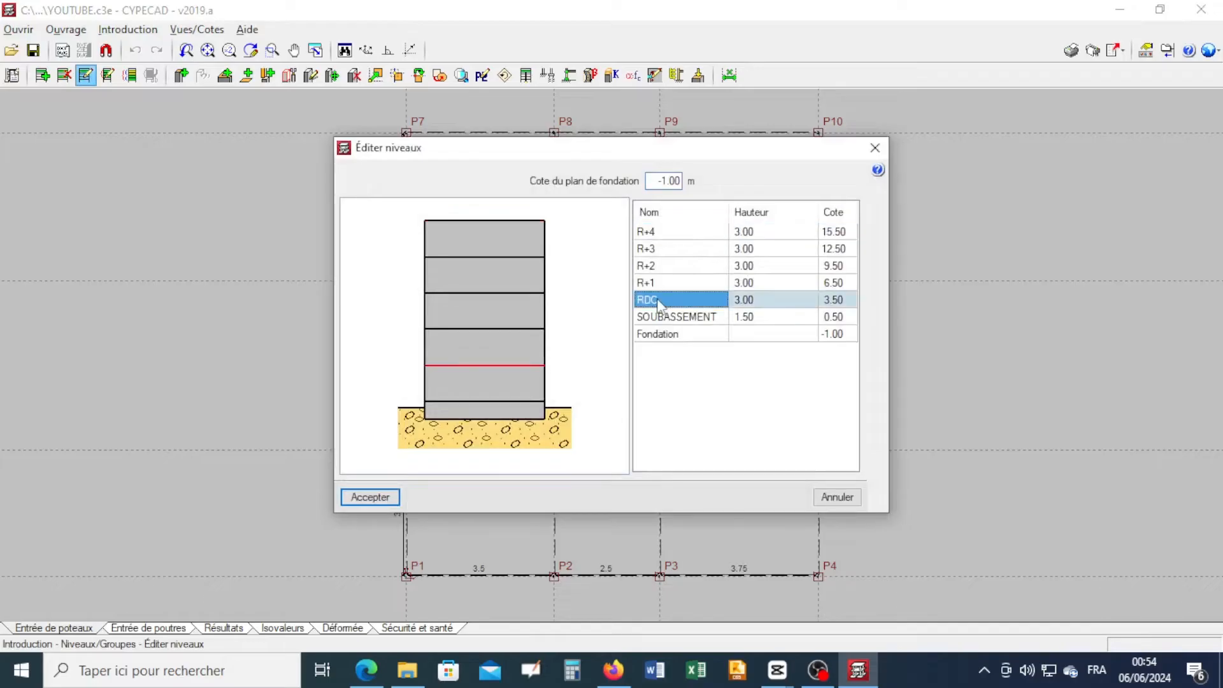
type("R")
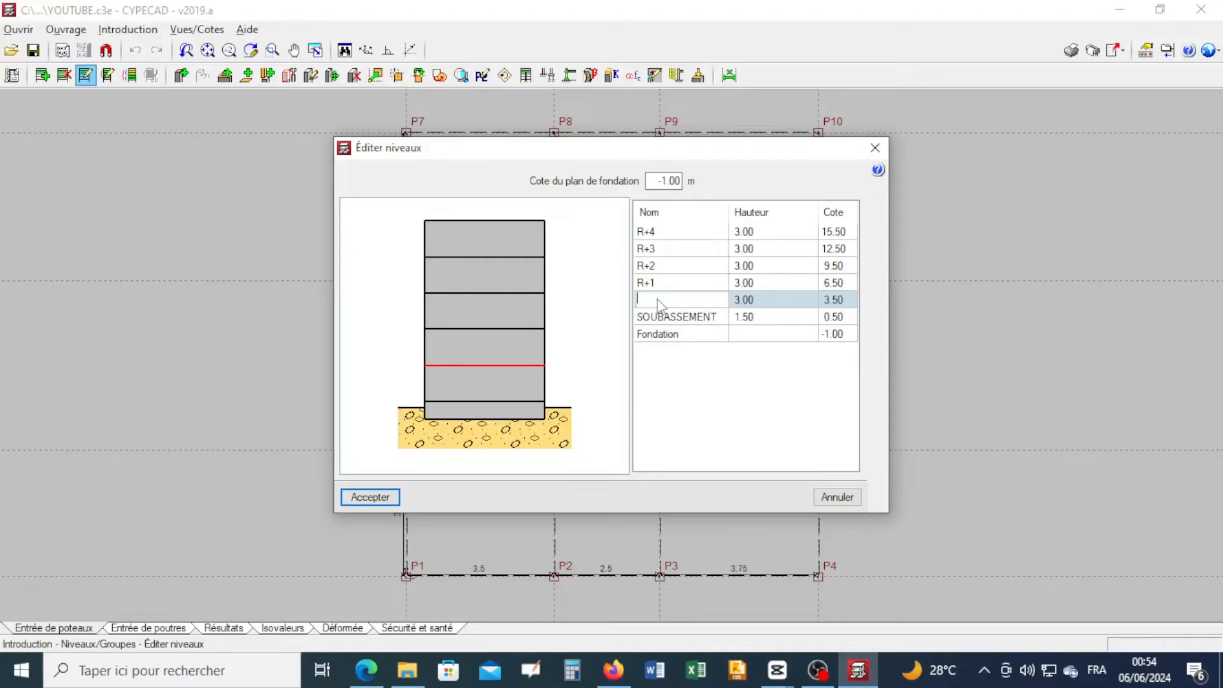
type("PH RDC")
- Rename the levels R+1 and R+2 as PH R+1 and PH R+2
left_click(642, 283)
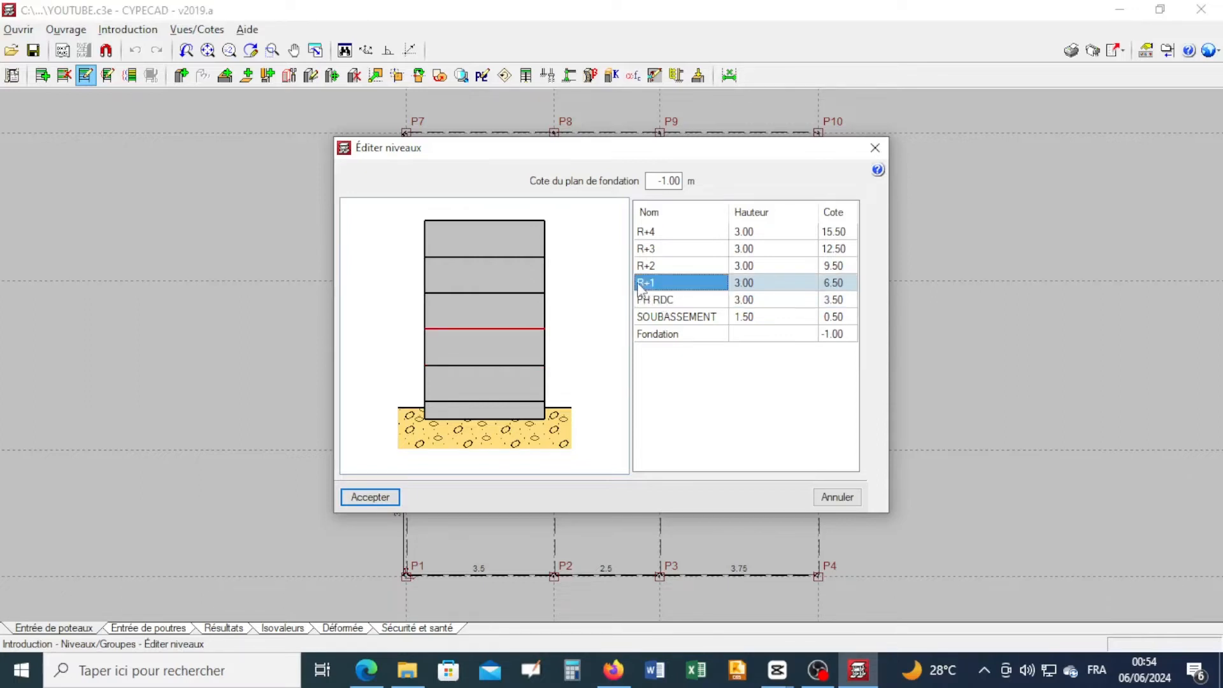
left_click(641, 284)
left_click(640, 283)
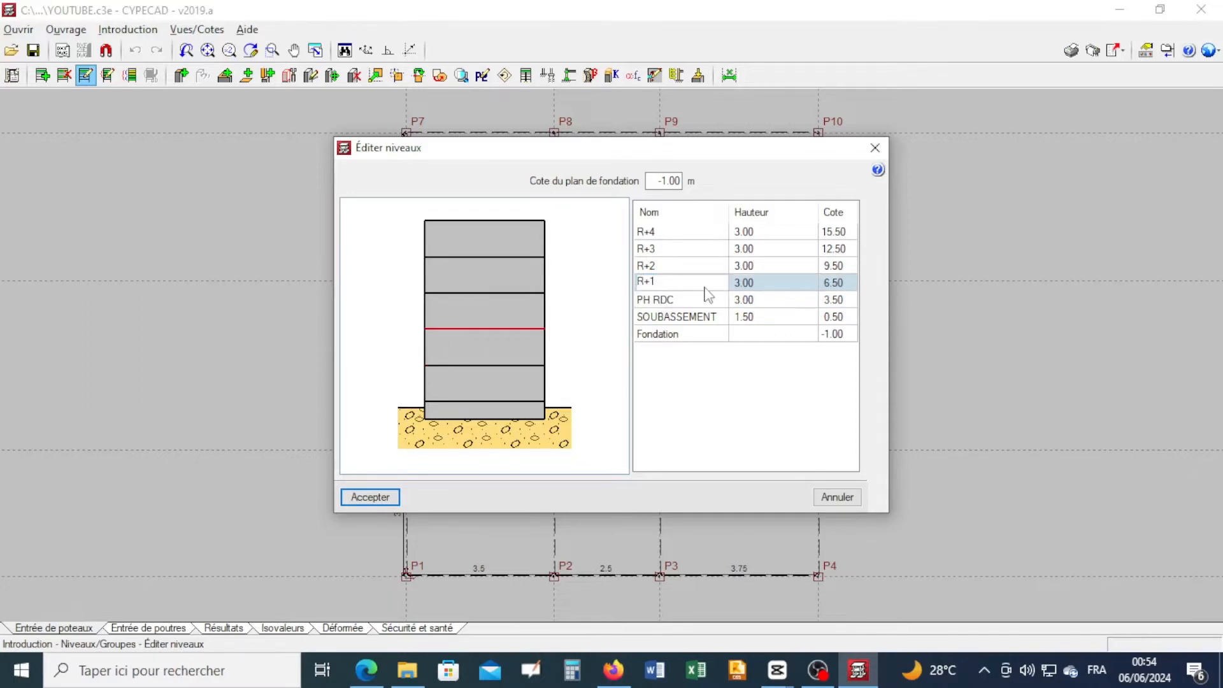
type("PH")
left_click(642, 267)
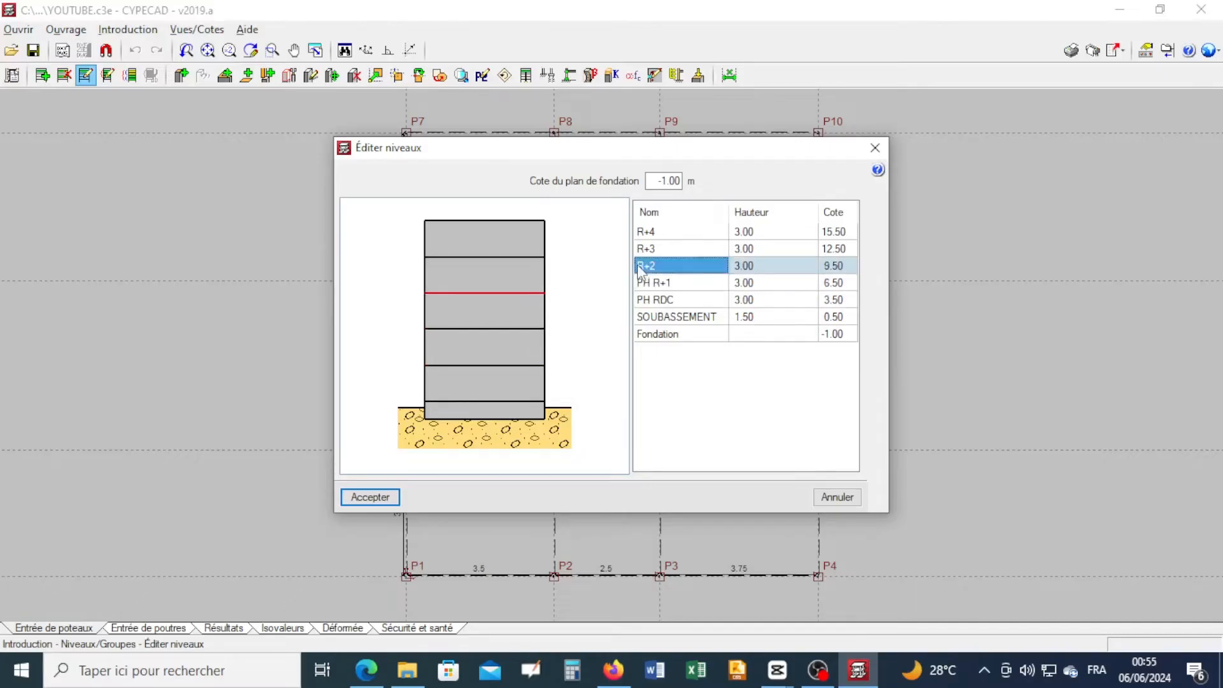
left_click(641, 271)
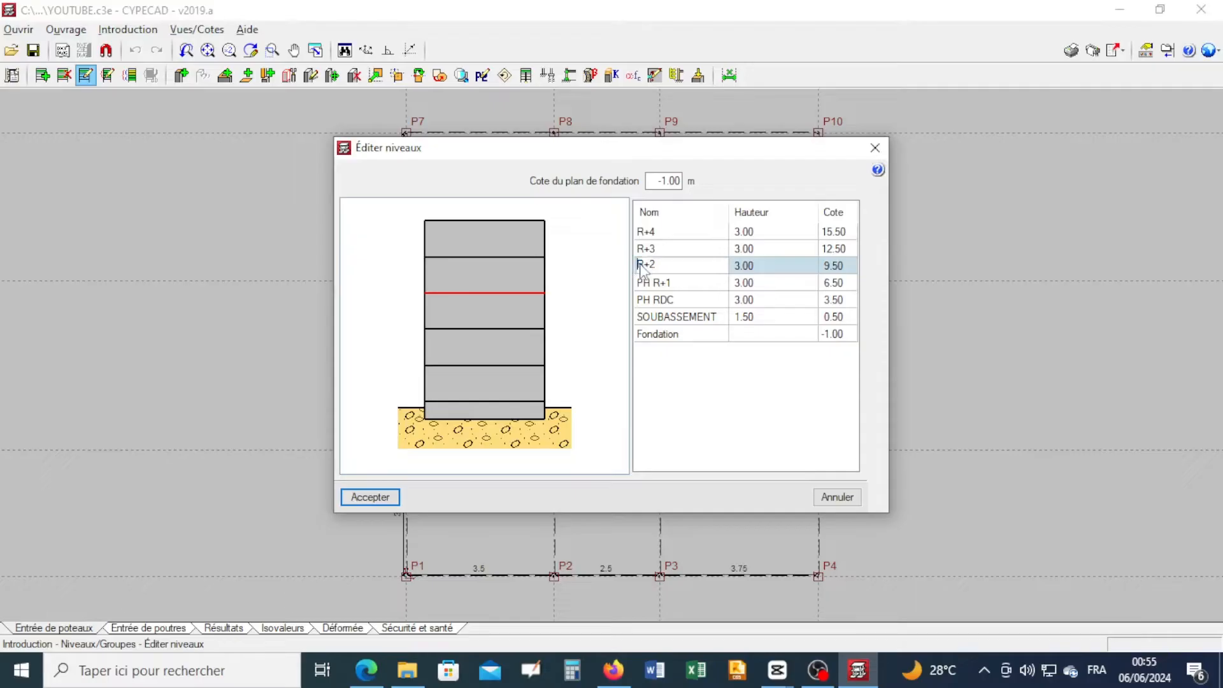
type("PH")
- Rename the levels R+3 and R+4 as PH R+3 and PH R+4, and accept the level changes
left_click(640, 251)
left_click(640, 252)
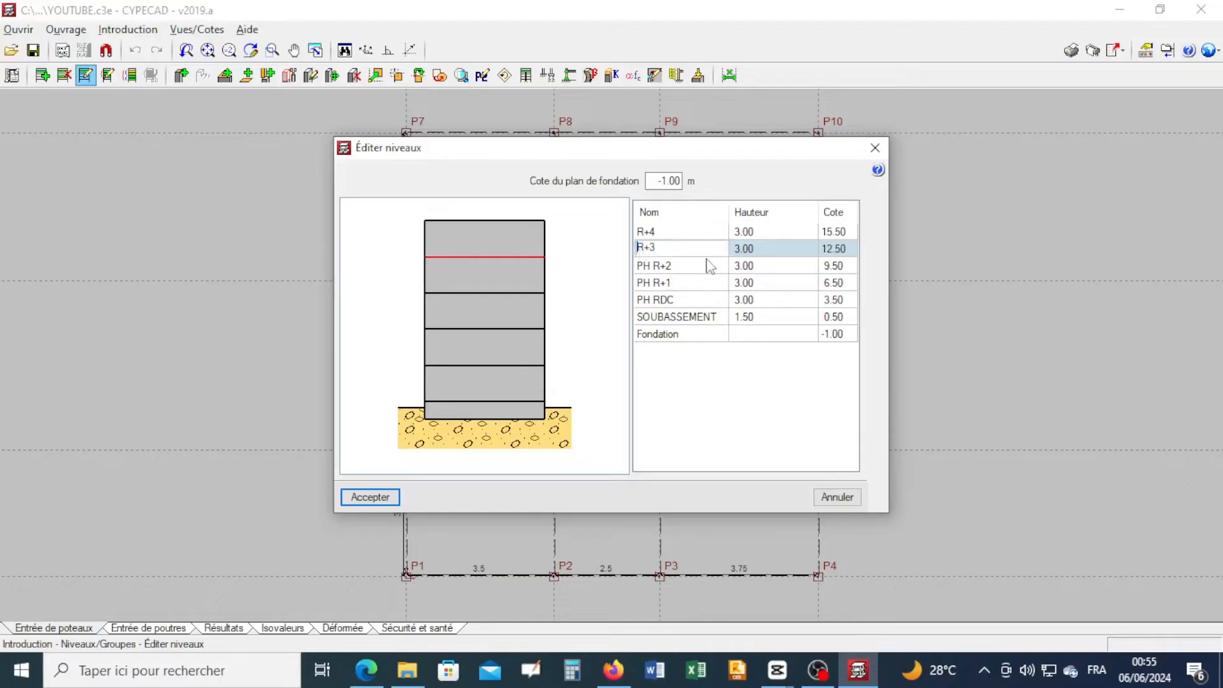
type("PH")
left_click(640, 232)
left_click(640, 231)
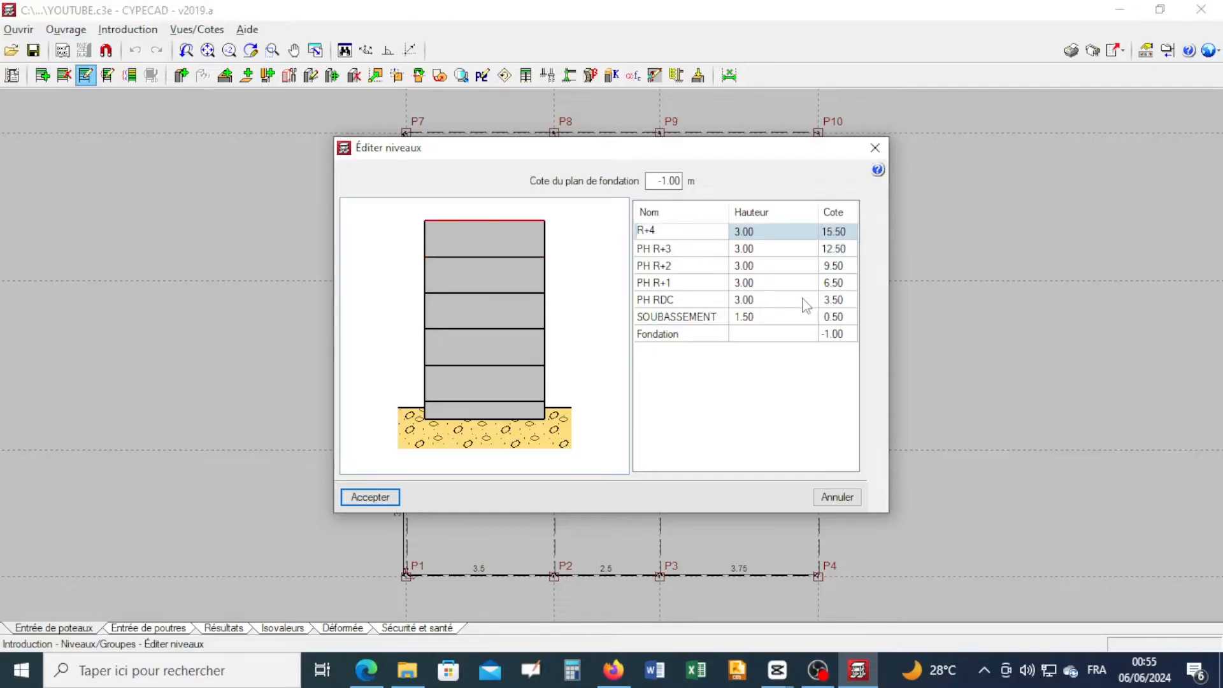
type("PH")
left_click(370, 497)
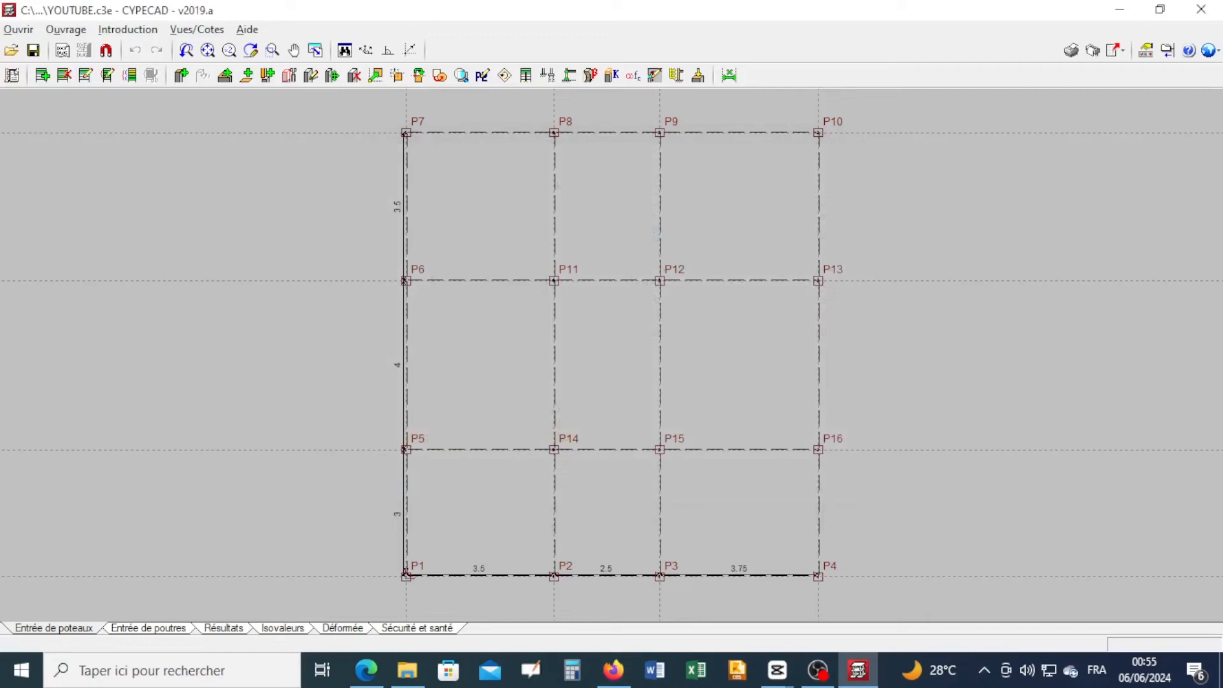
- Switch to beam entry and go to the SOUBASSEMENT floor group
left_click(151, 630)
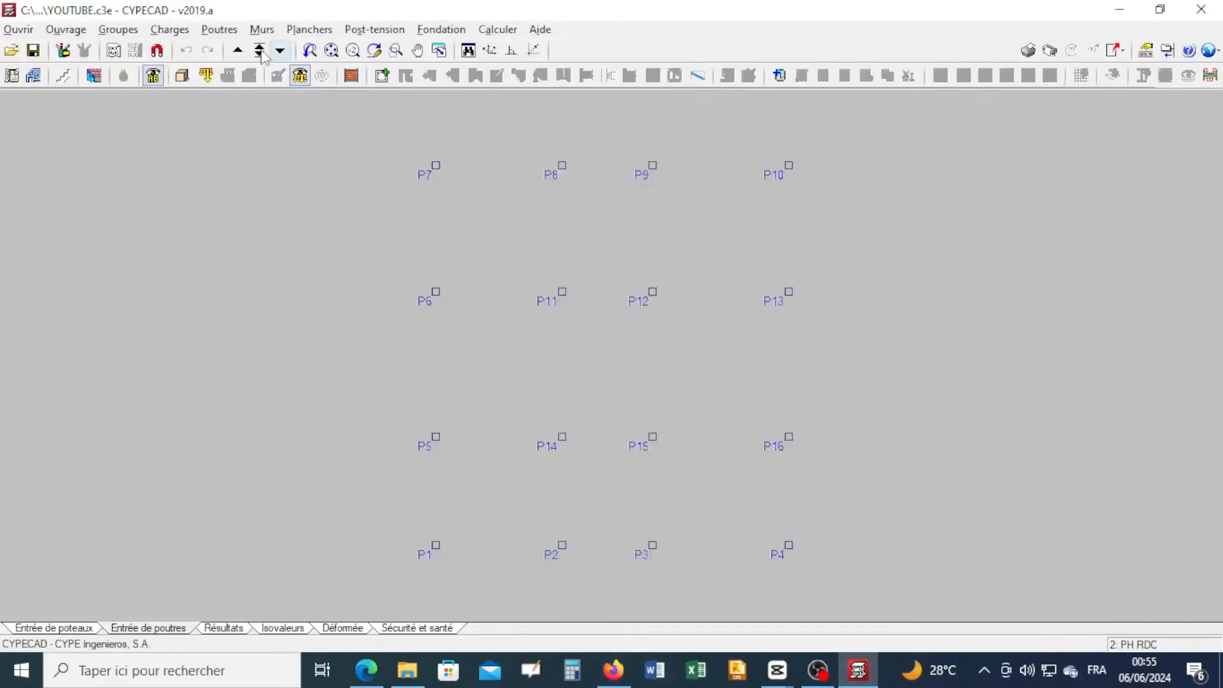
left_click(259, 50)
left_click(614, 459)
key("Return")
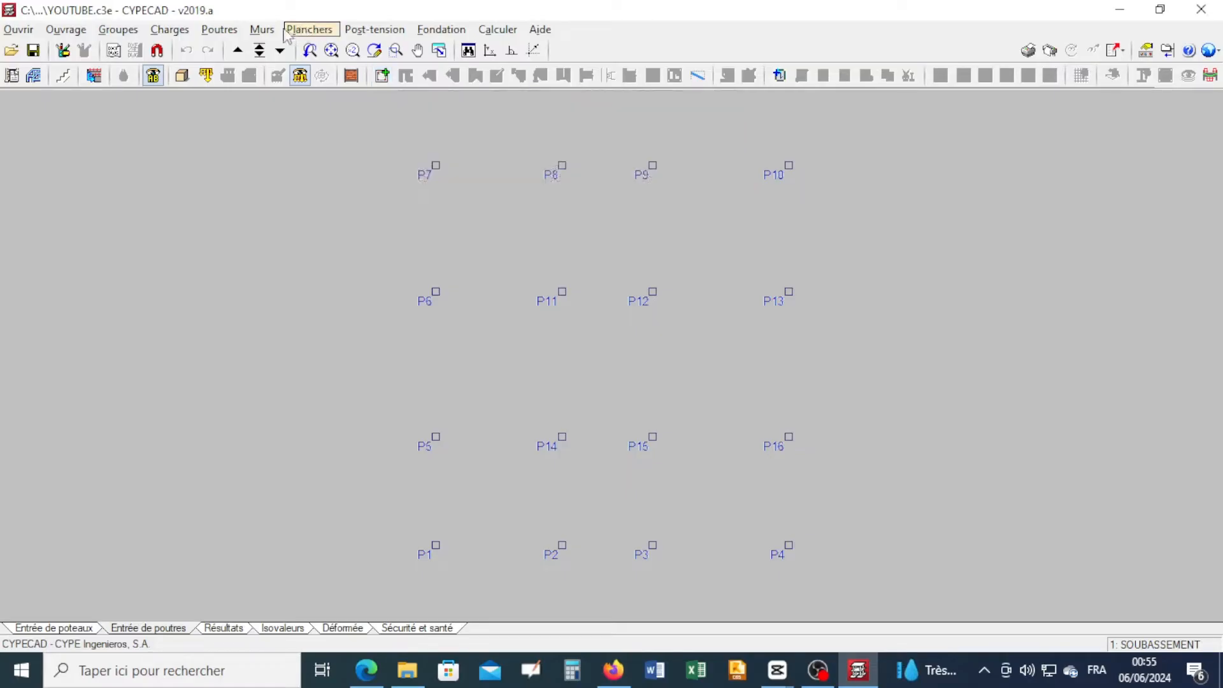
- Start entering beams with a rectangular dropped section 20 cm wide and 40 cm high
left_click(235, 35)
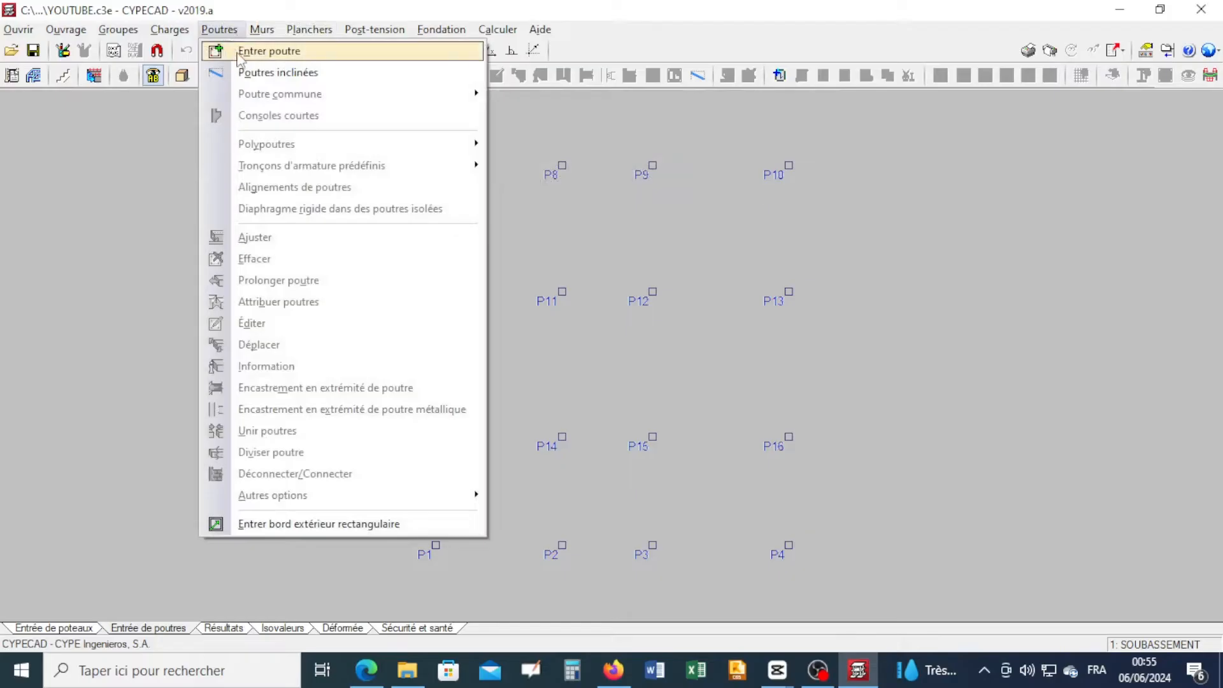
left_click(241, 57)
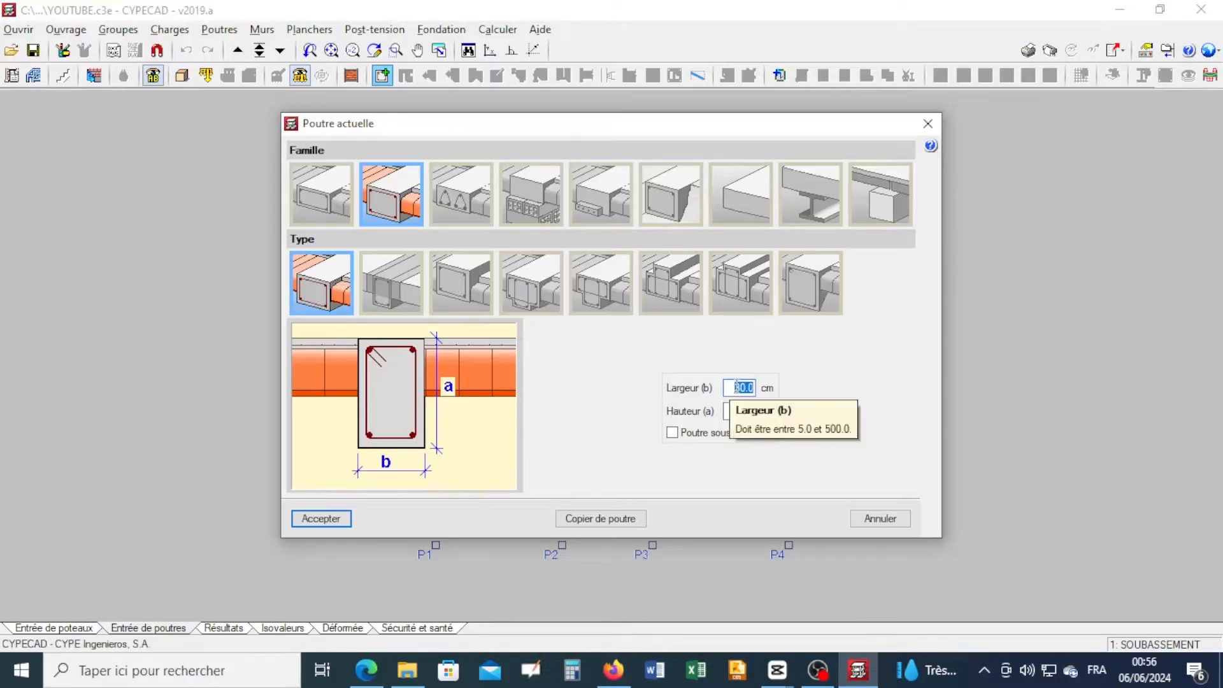
type("20")
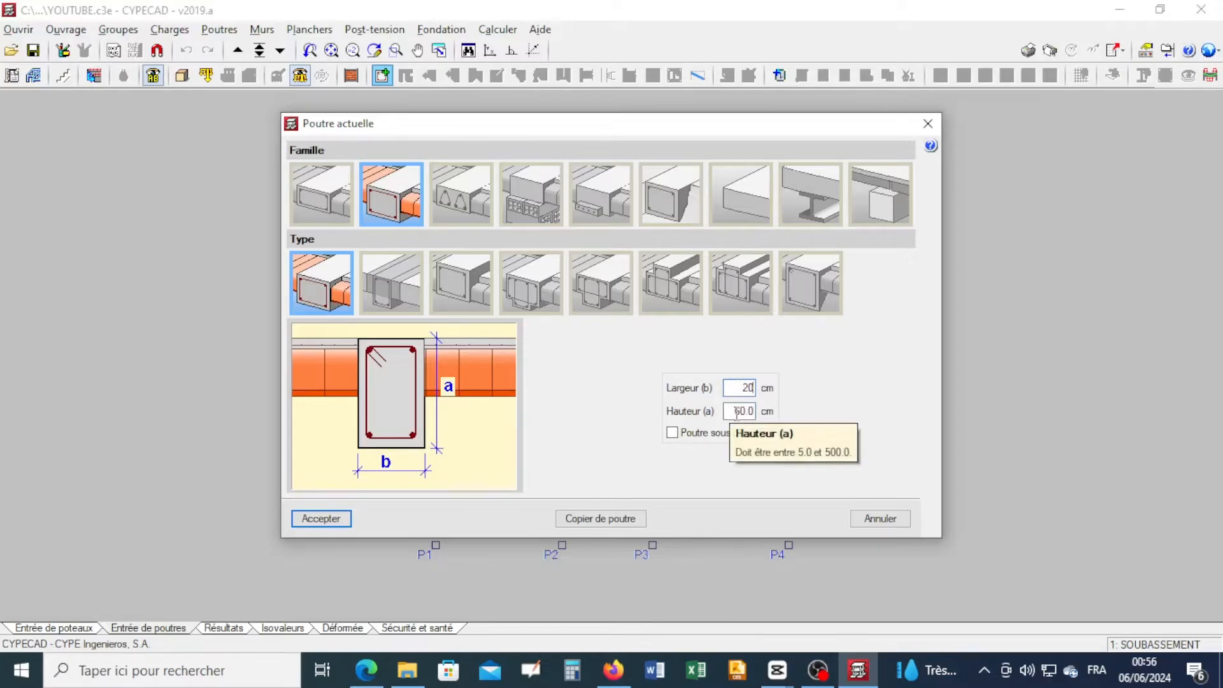
key("Tab")
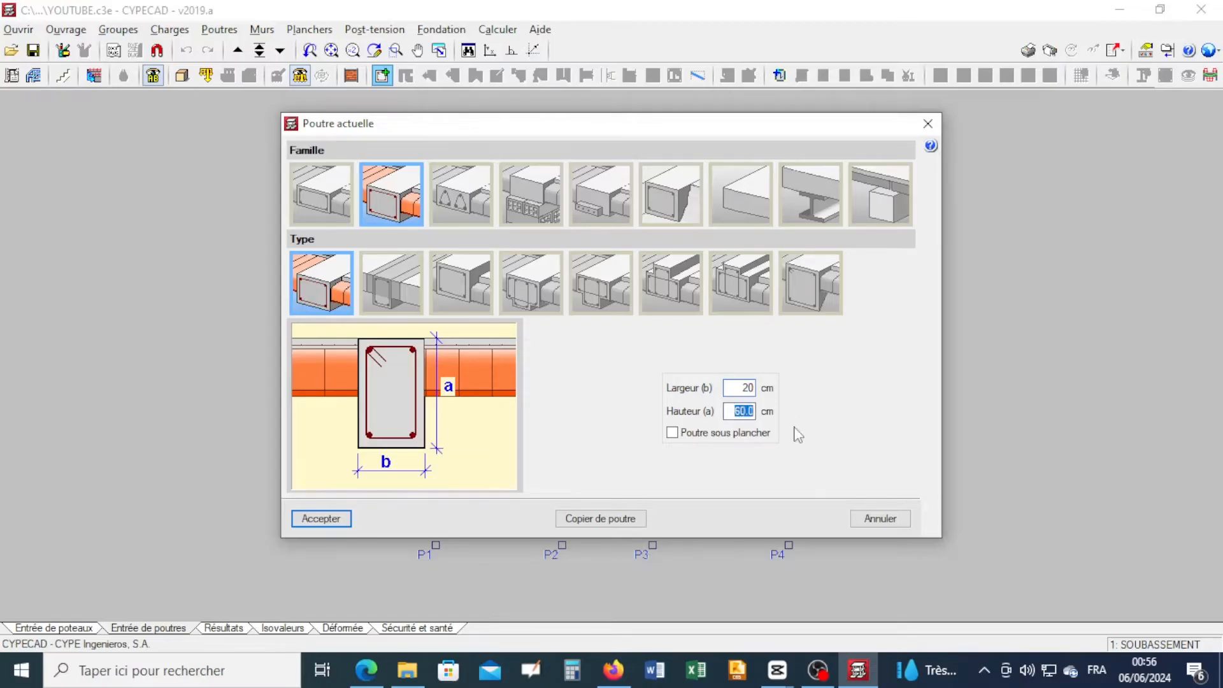
type("40")
left_click(322, 519)
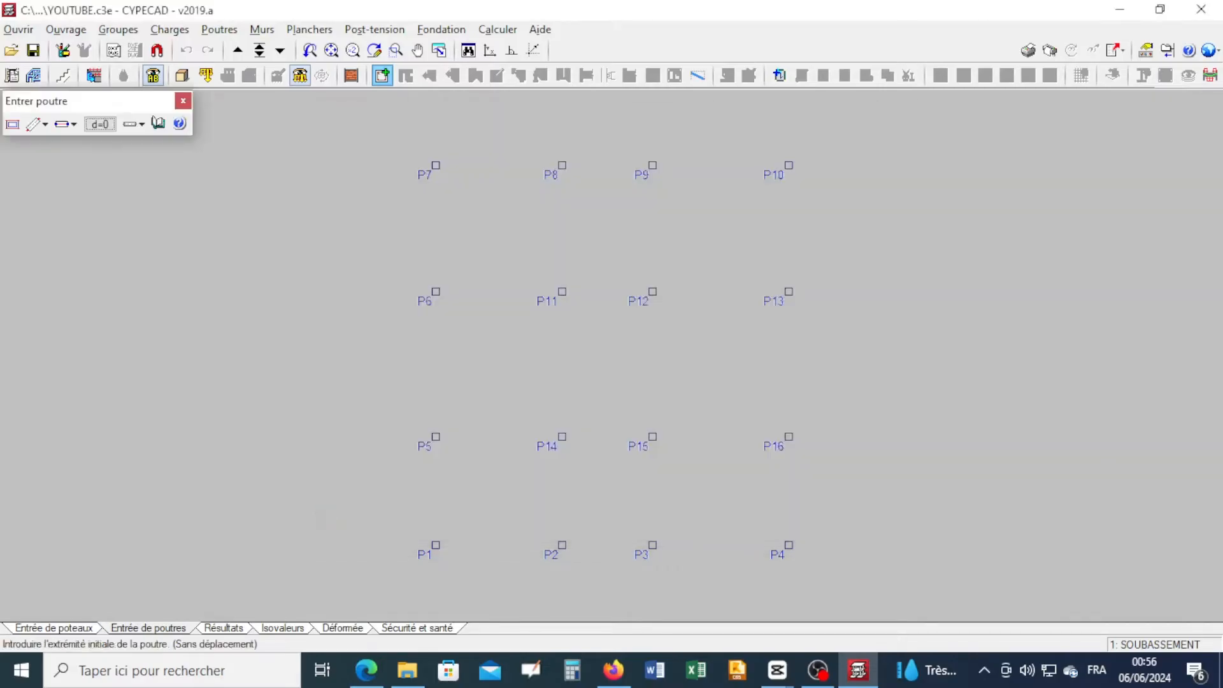
- Enter the beam lines from P1 to P7 and, with orthogonal drawing on, from P7 to P10
left_click(435, 544)
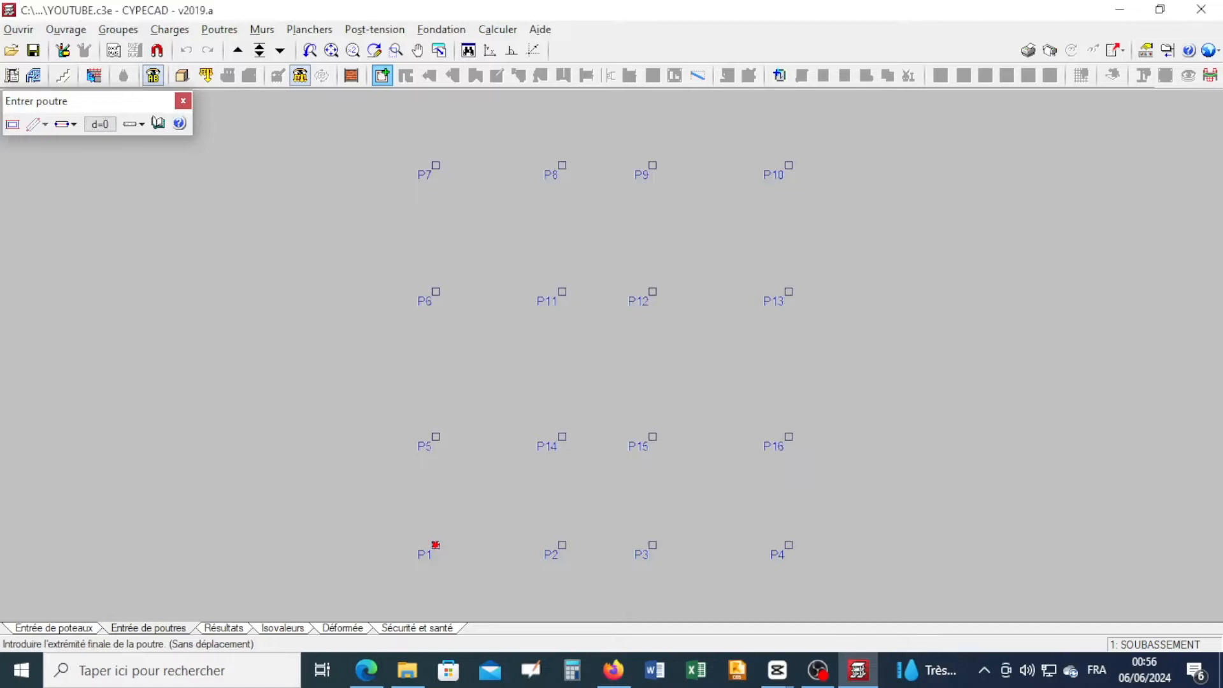
left_click(435, 164)
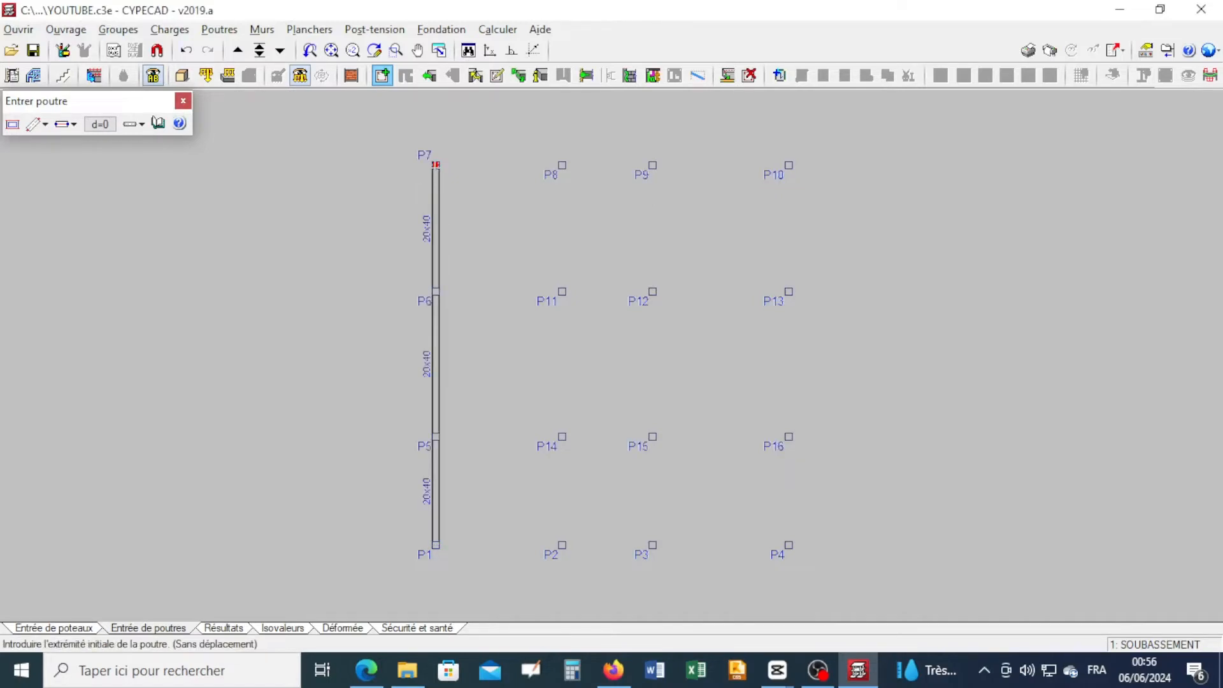
left_click(435, 164)
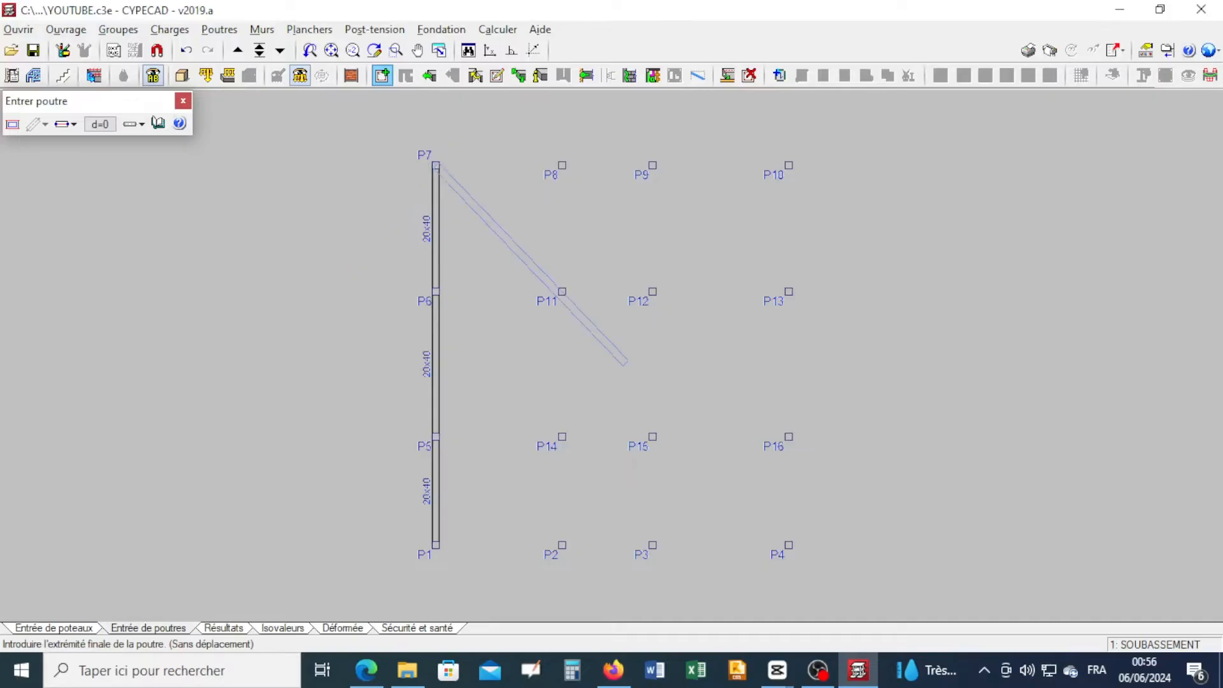
left_click(511, 51)
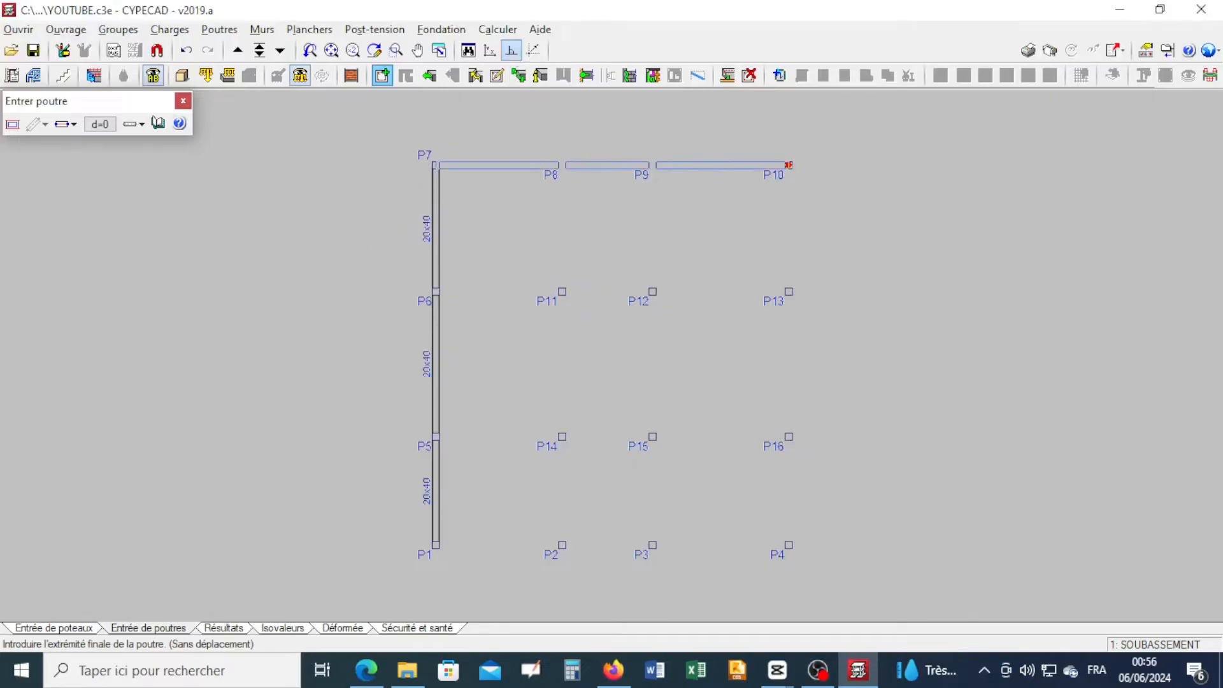
left_click(789, 165)
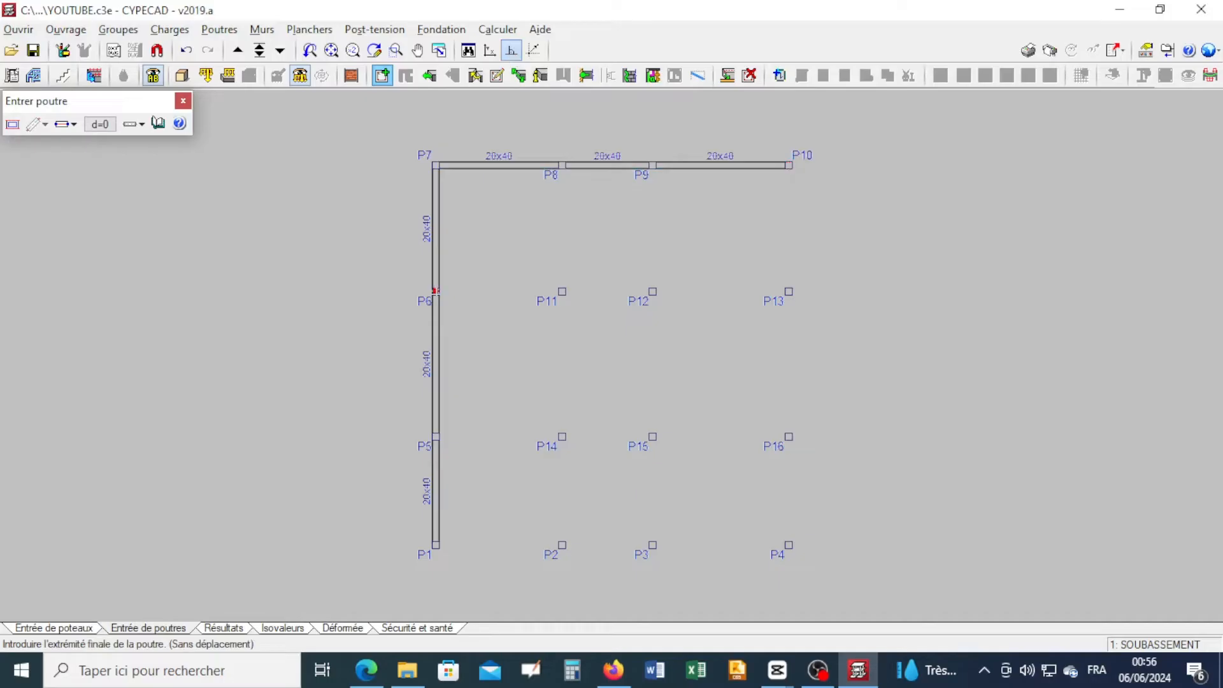
- Enter the horizontal beam lines from P6 to P13, P5 to P16 and P1 to P4
left_click(436, 291)
left_click(789, 292)
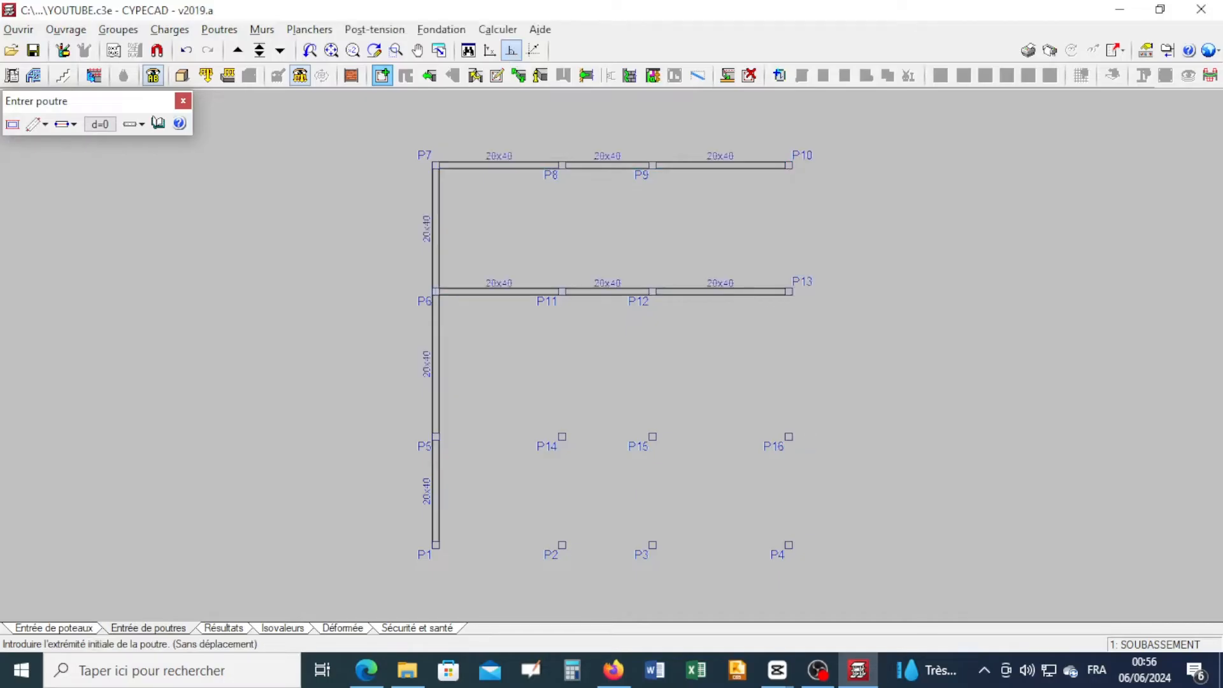
left_click(436, 437)
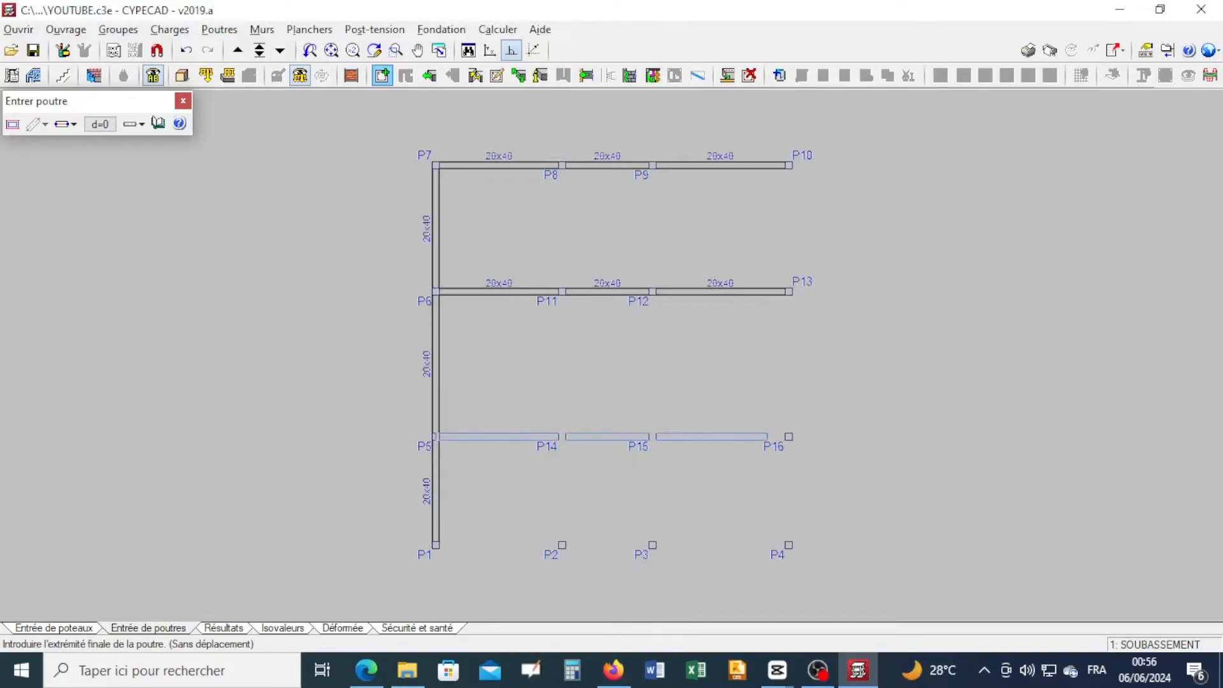
left_click(788, 437)
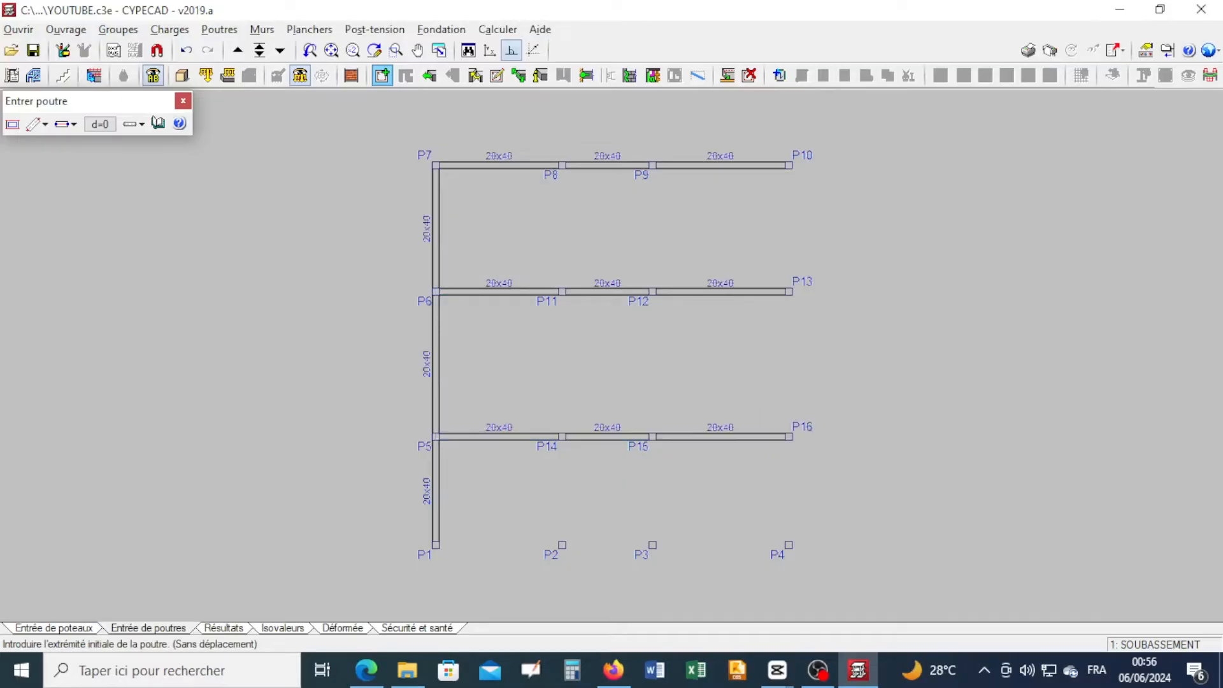
left_click(436, 545)
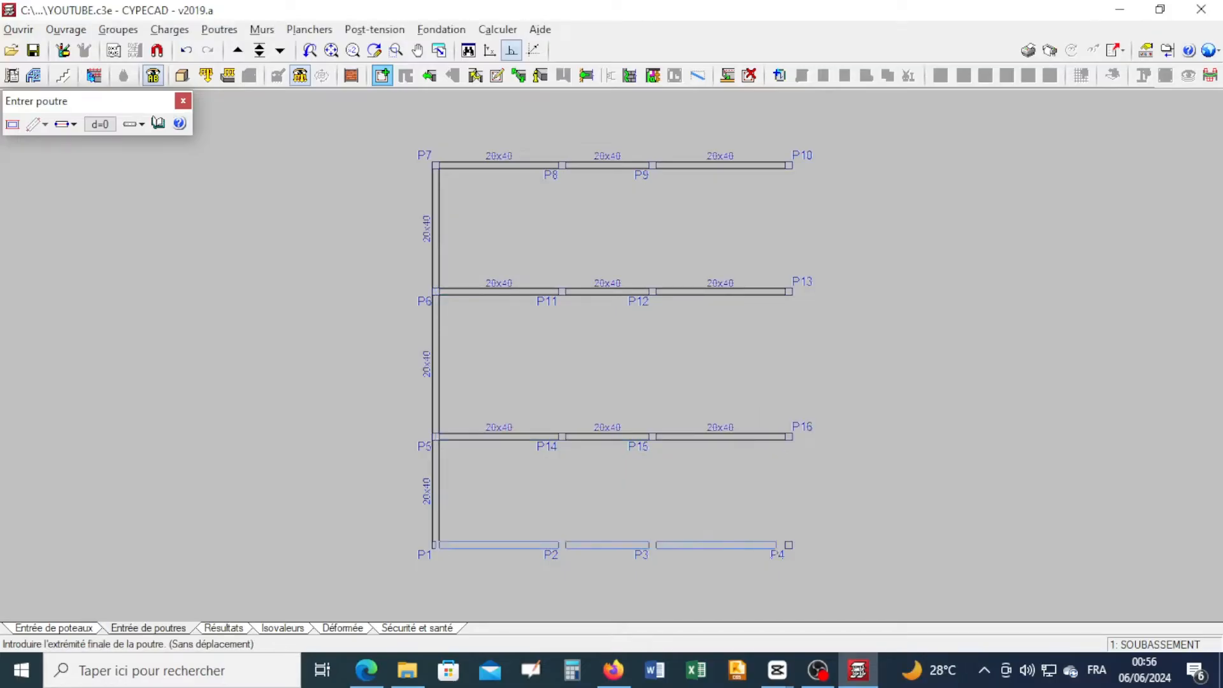
left_click(788, 545)
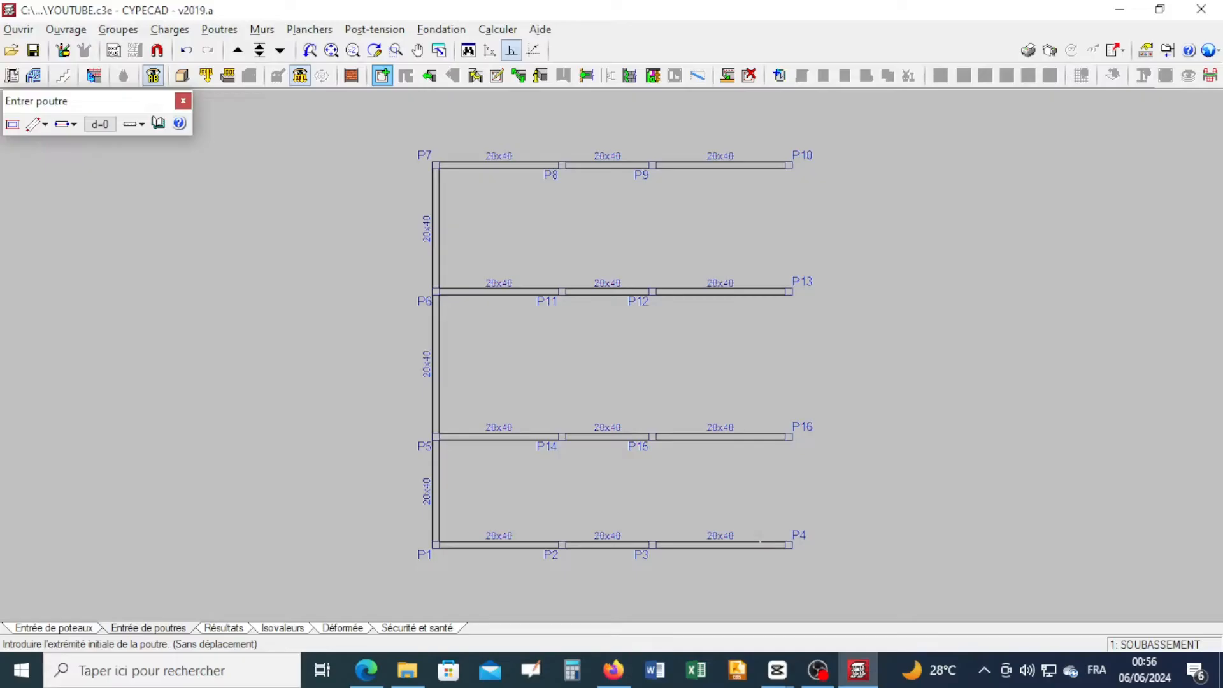
- Enter the vertical 20x40 beam lines from P4 to P10, P3 to P9 and P2 to P8
left_click(790, 544)
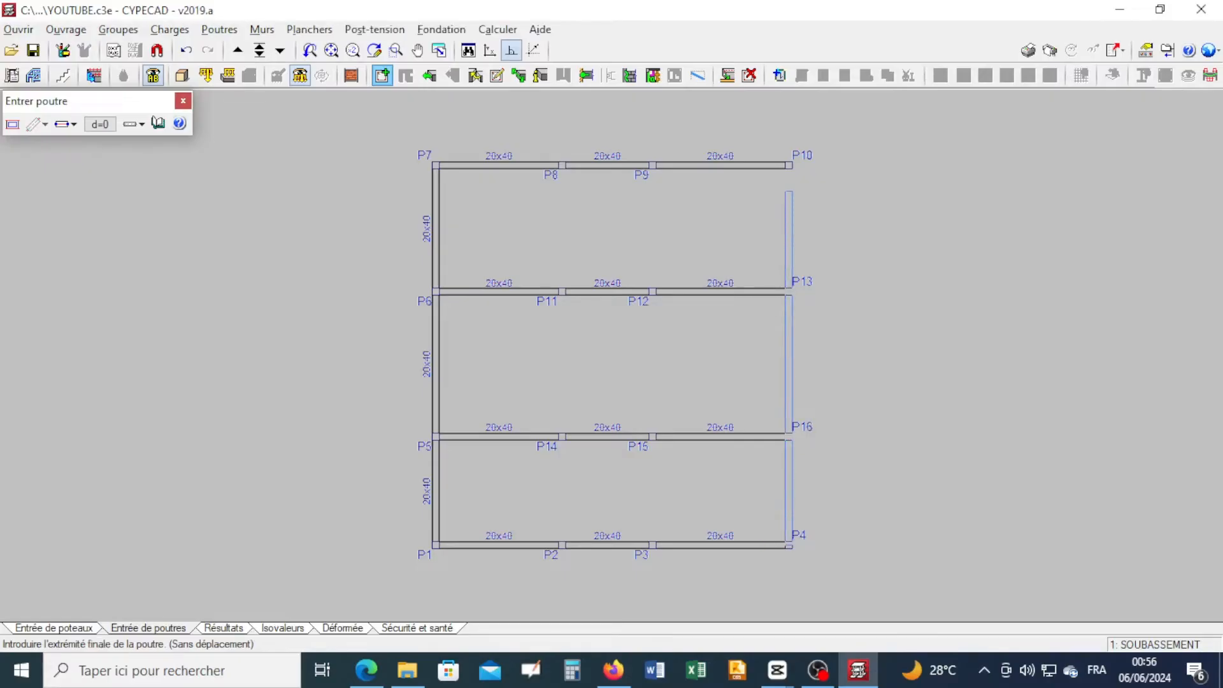
left_click(789, 164)
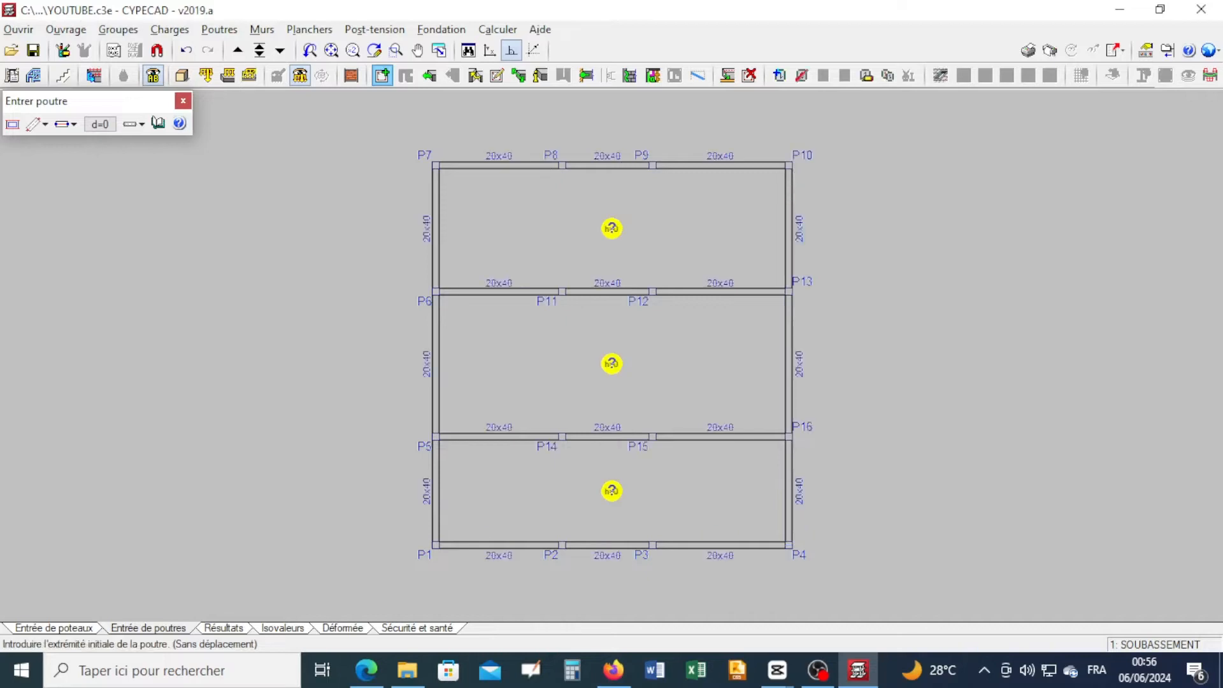
left_click(652, 545)
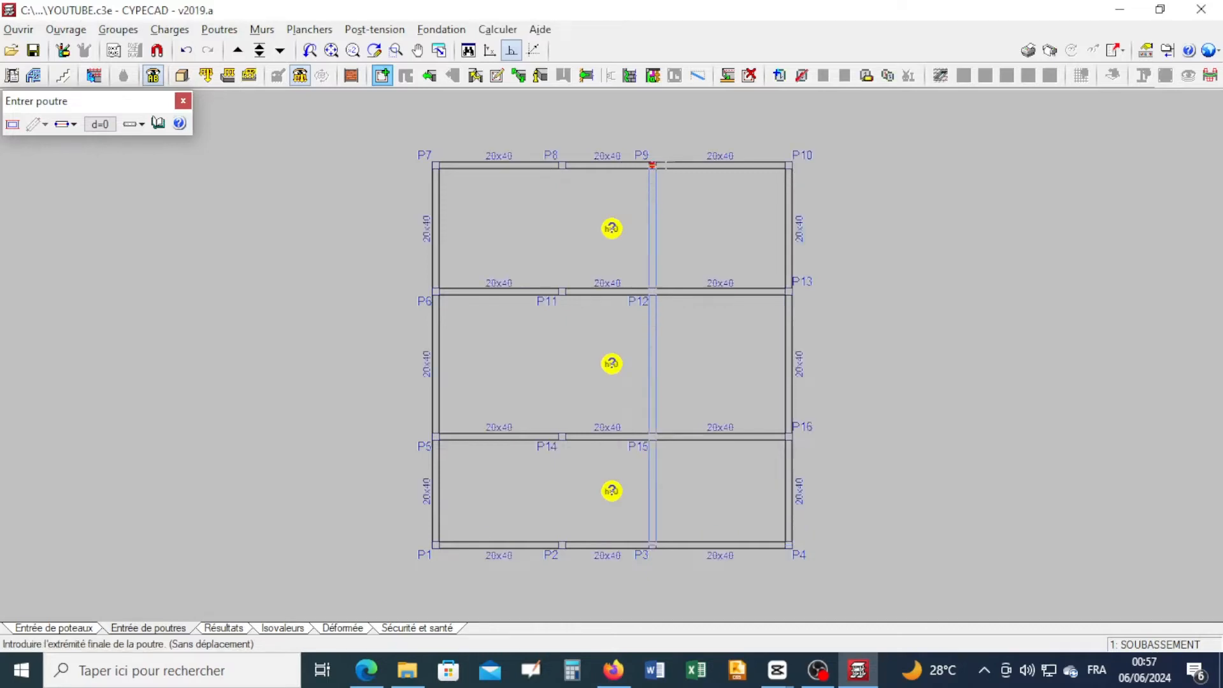
left_click(652, 164)
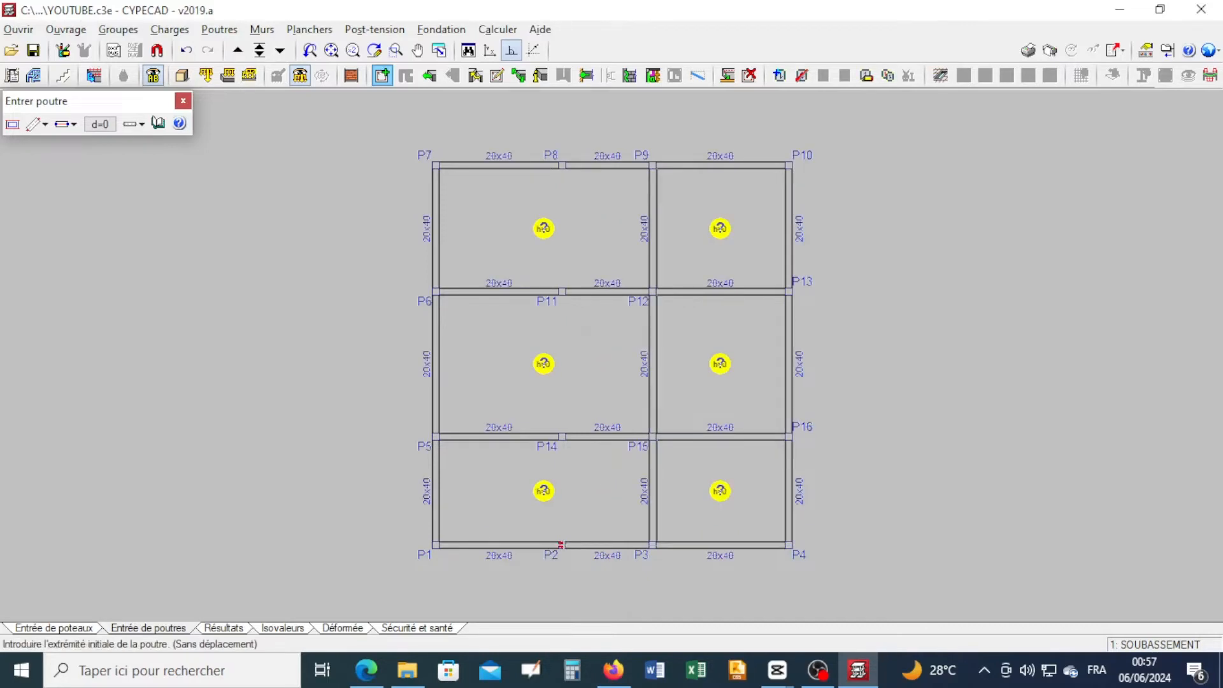
left_click(560, 544)
left_click(562, 165)
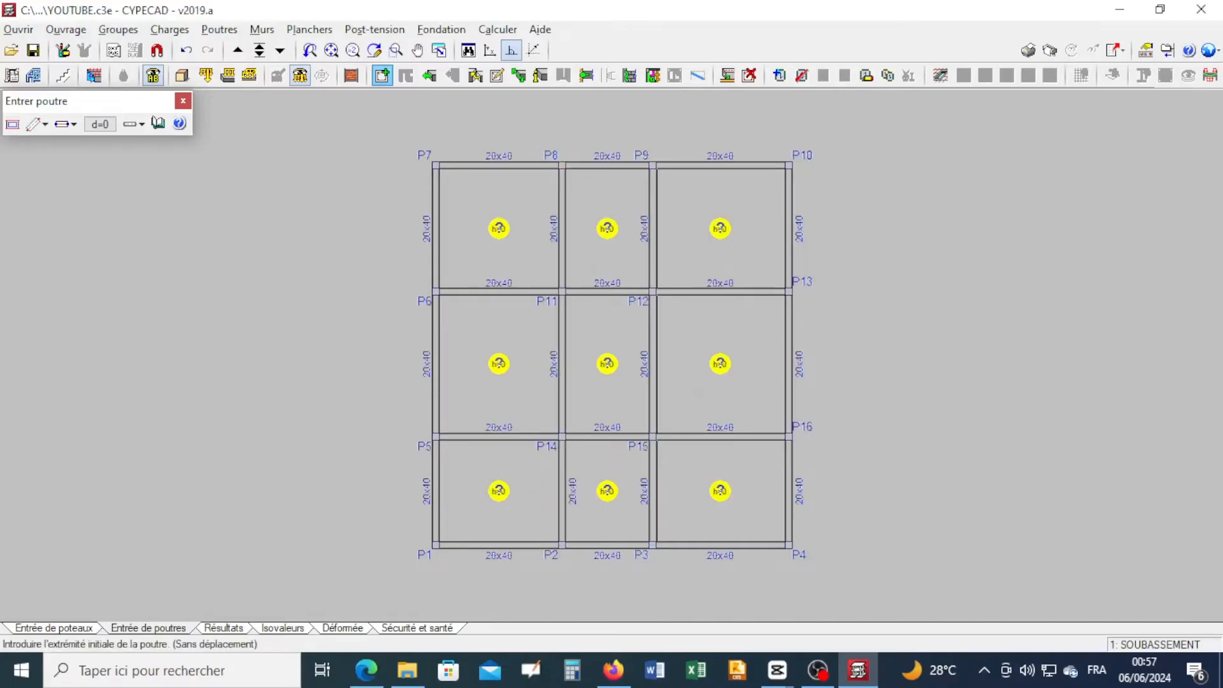
- Start entering a floor on cast-in-place joists and create a new floor type with the reference ENTREVOUS
middle_click_drag(682, 325, 675, 264)
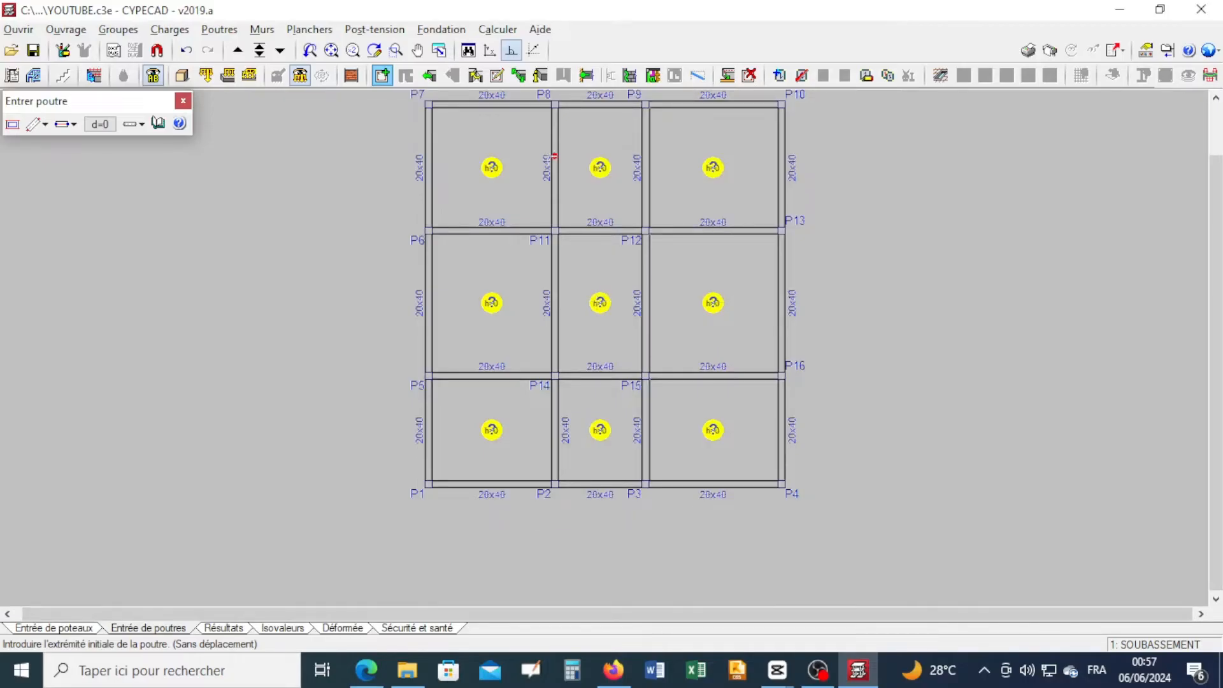
scroll(493, 431, "up", 3)
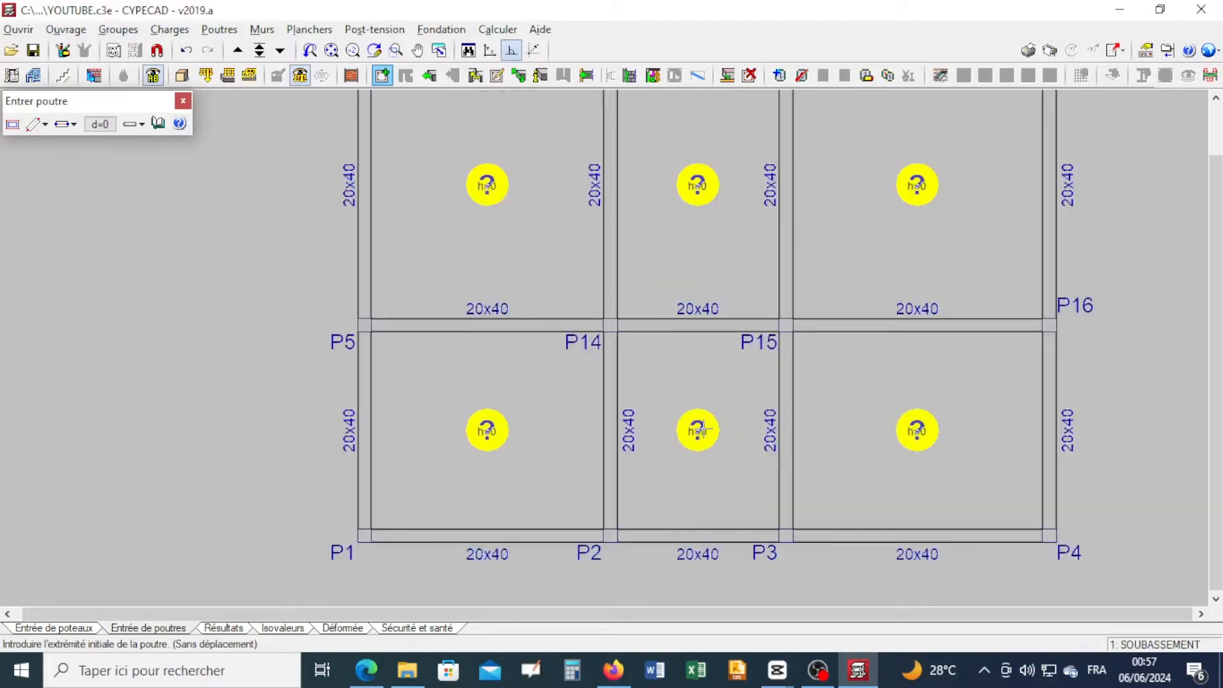
scroll(698, 444, "down", 2)
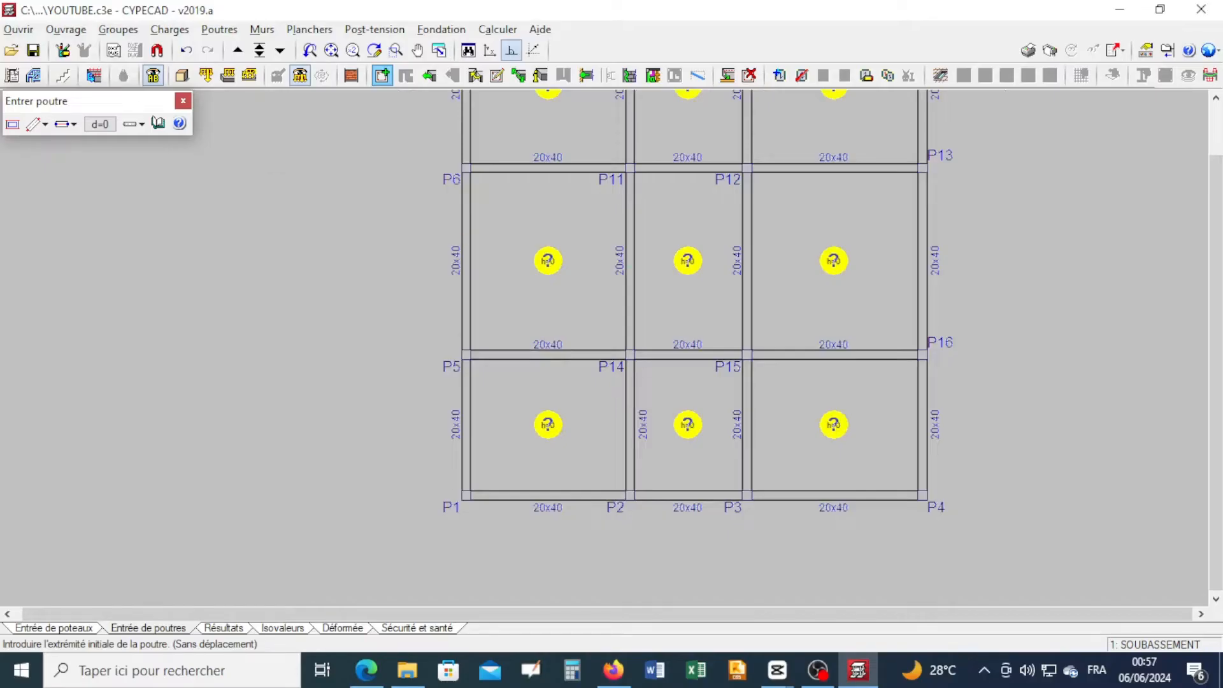
scroll(455, 267, "down", 2)
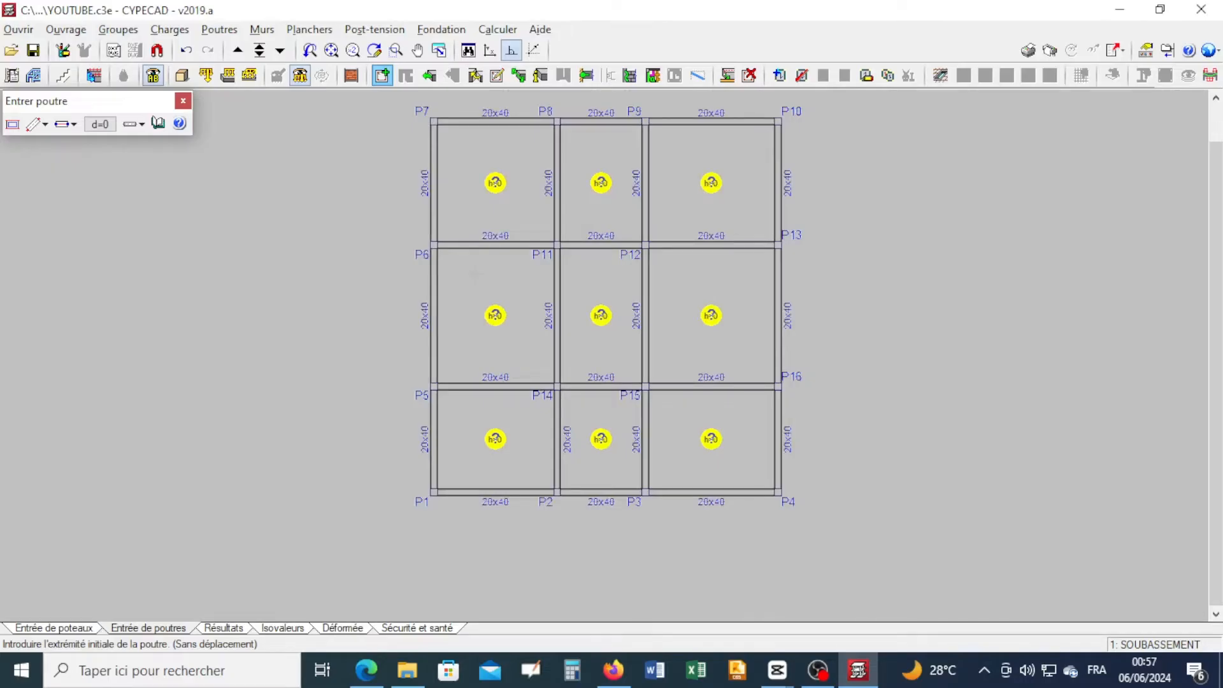
left_click(315, 32)
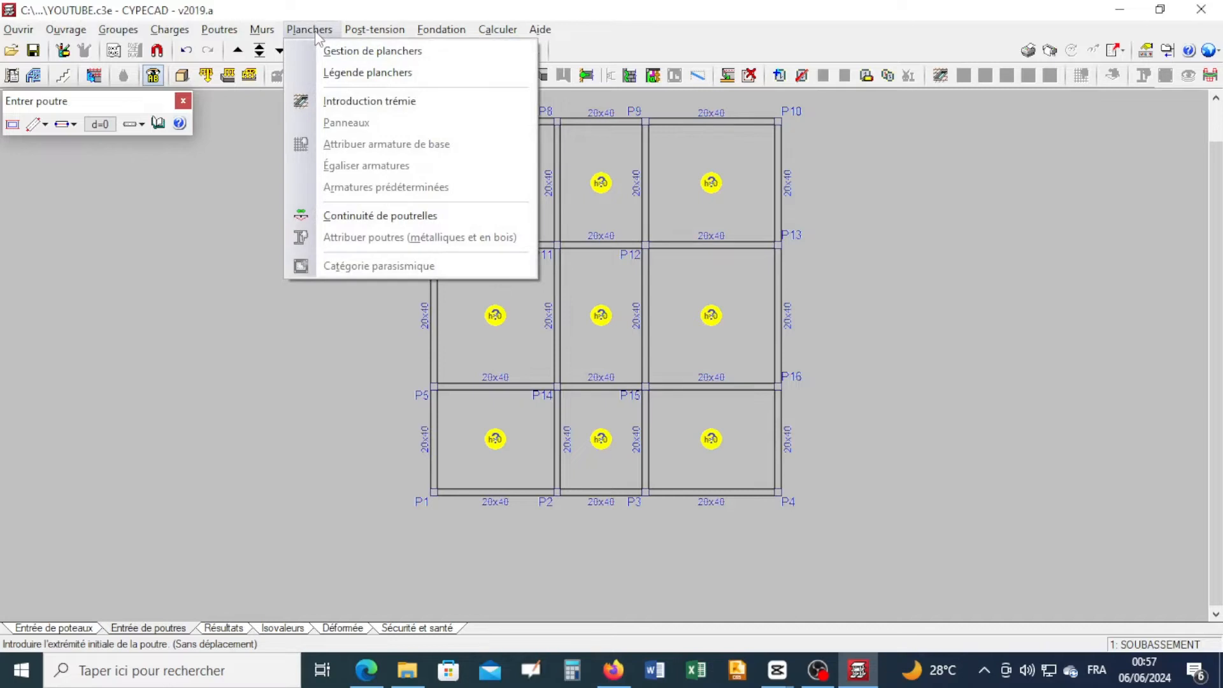
left_click(336, 51)
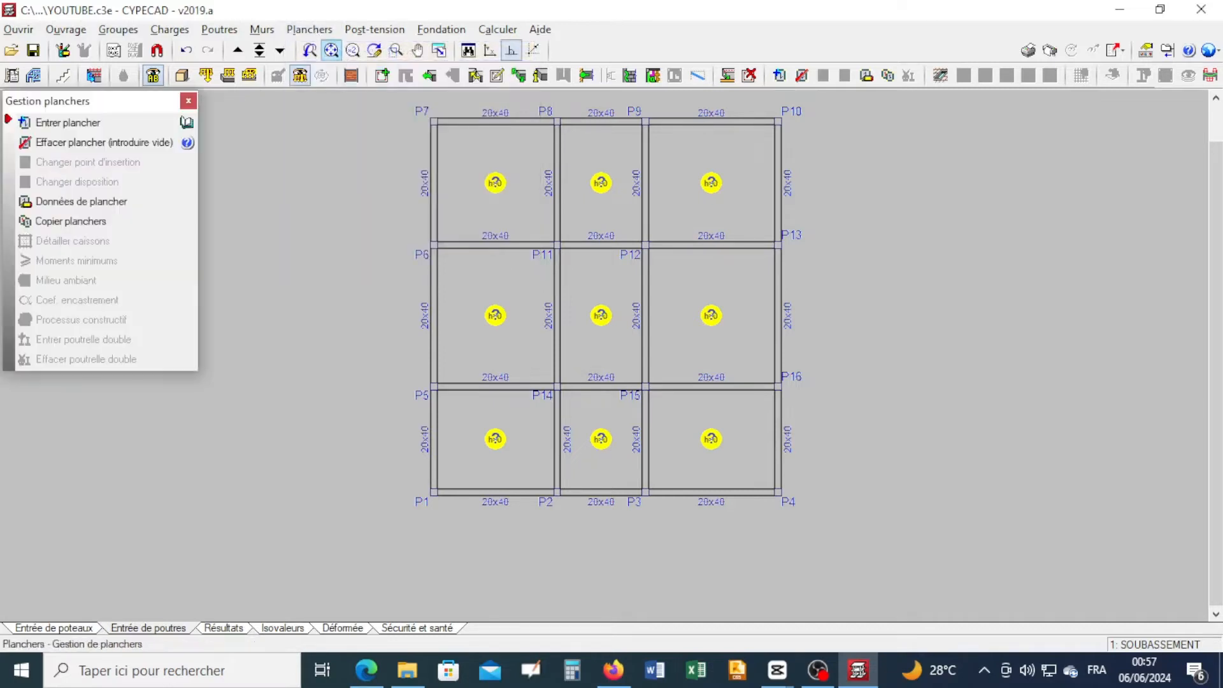
left_click(80, 130)
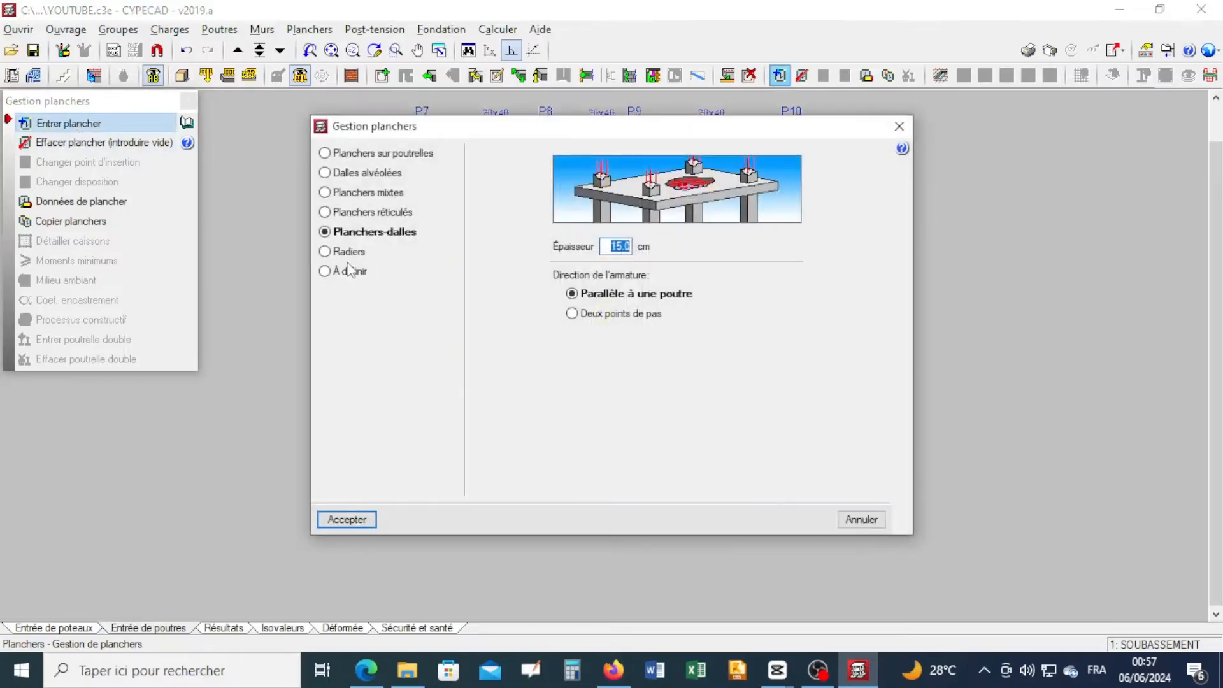
mouse_move(384, 245)
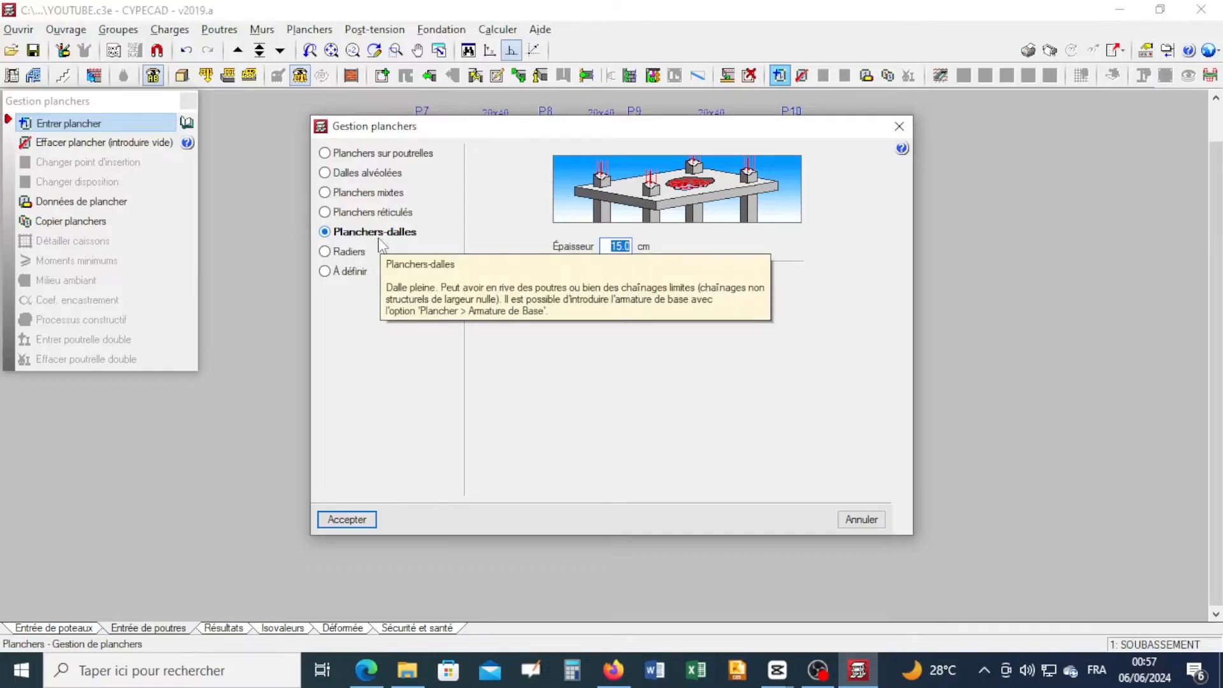
left_click(330, 155)
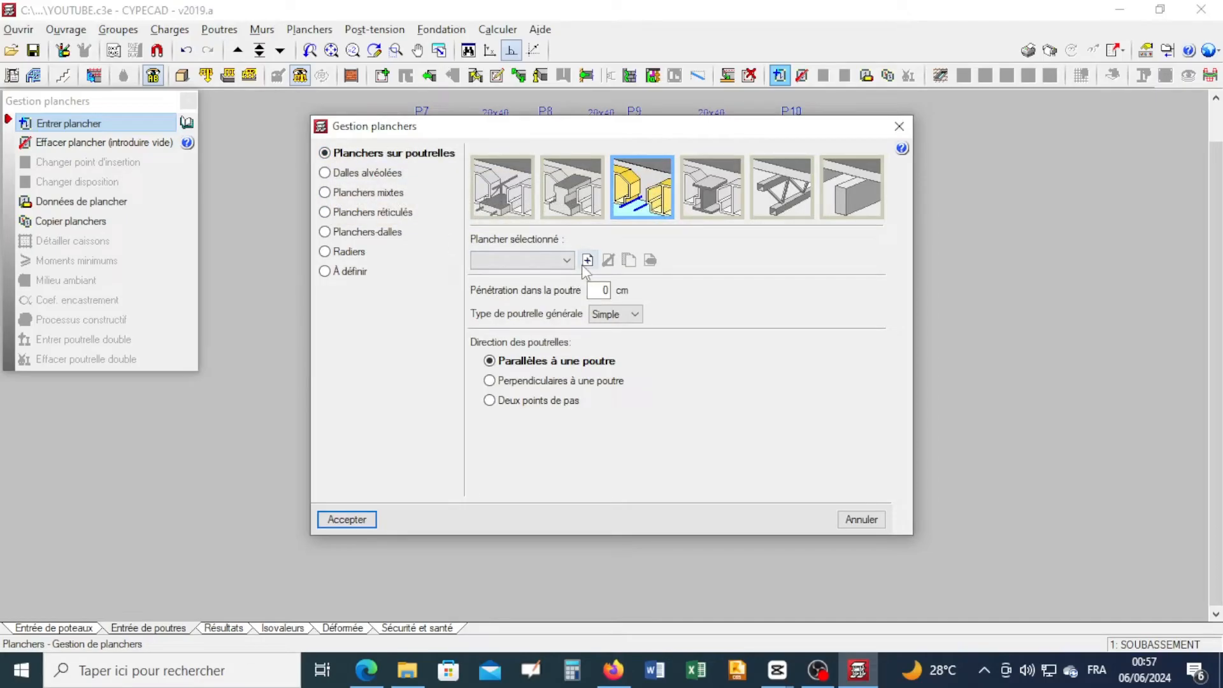
left_click(584, 262)
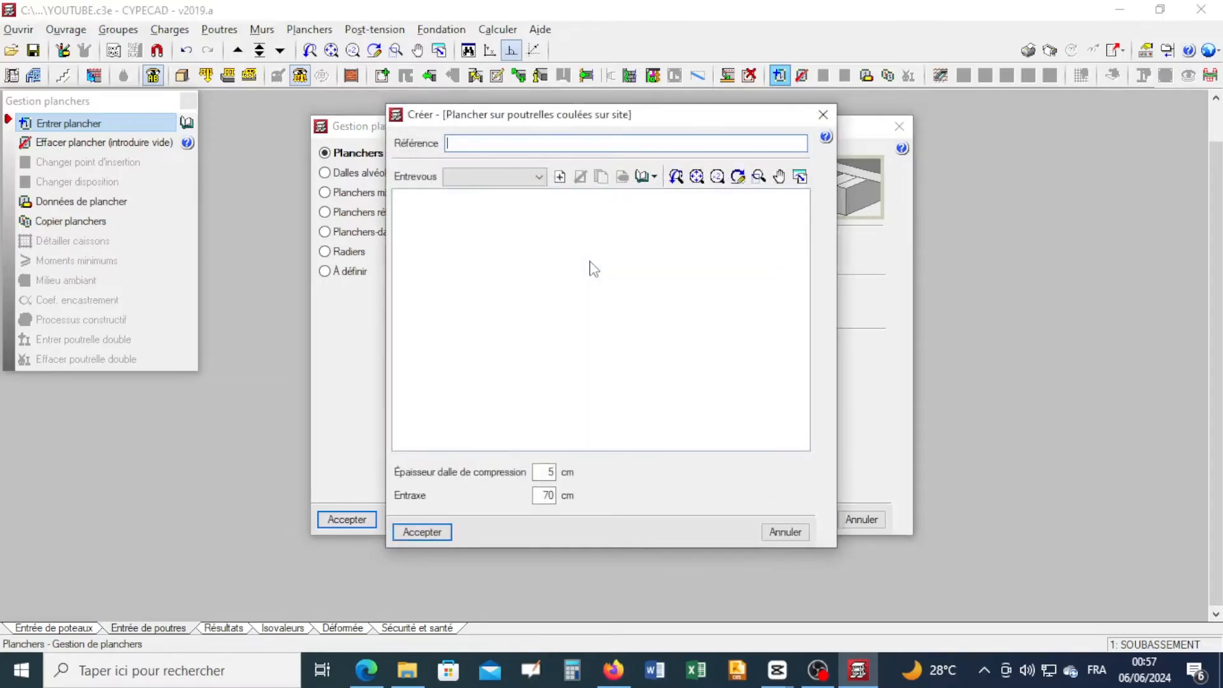
type("ENTREVOUS")
- Create a concrete infill block named HOURDIS with a total height of 15 cm and a unit weight of 20 kgf
left_click(560, 176)
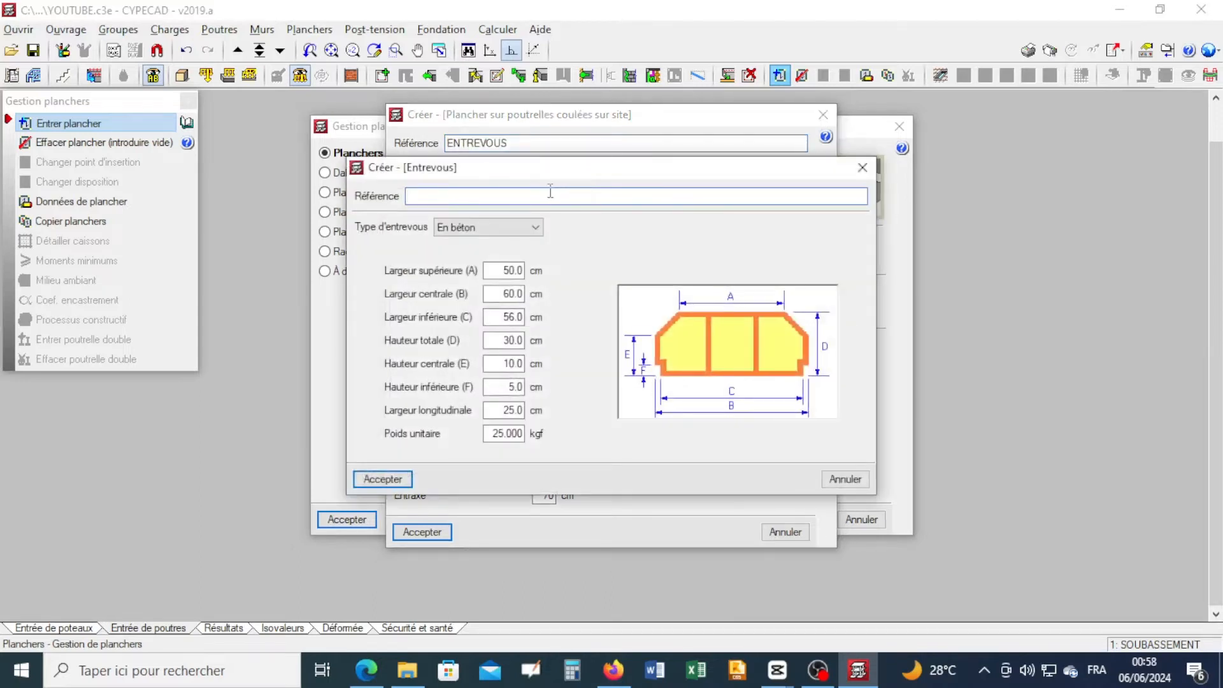
type("HOURDIS")
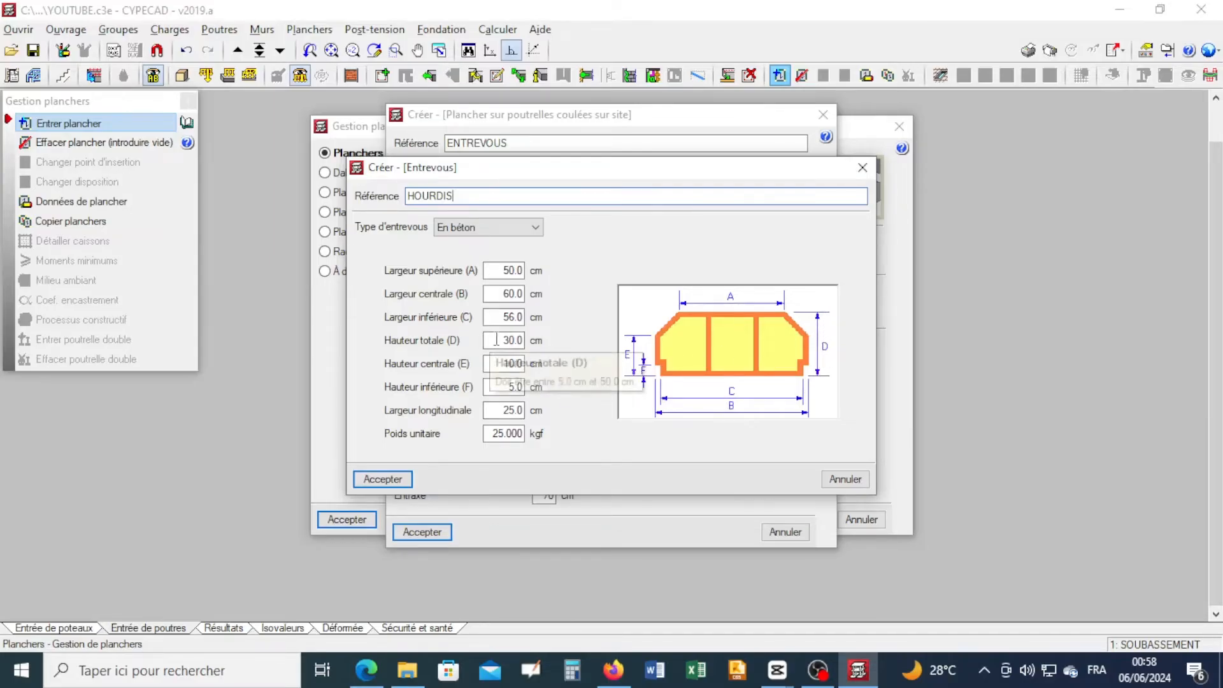
left_click_drag(494, 340, 548, 346)
type("15")
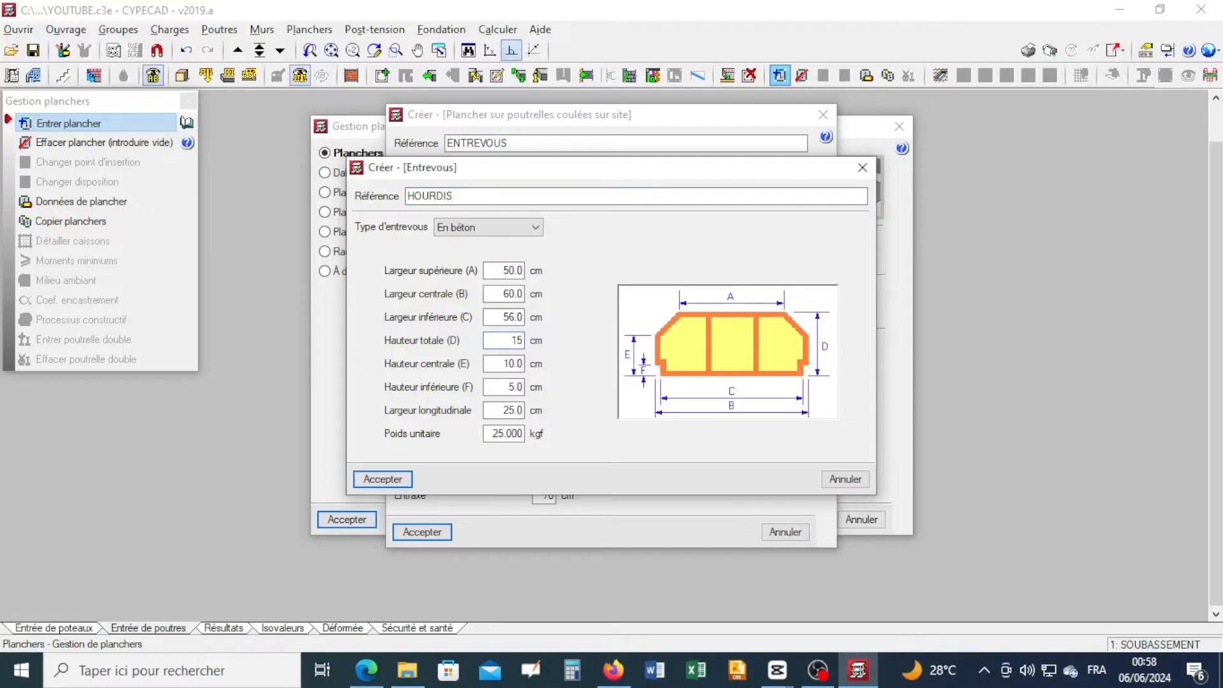
left_click(514, 364)
double_click(495, 433)
type("20")
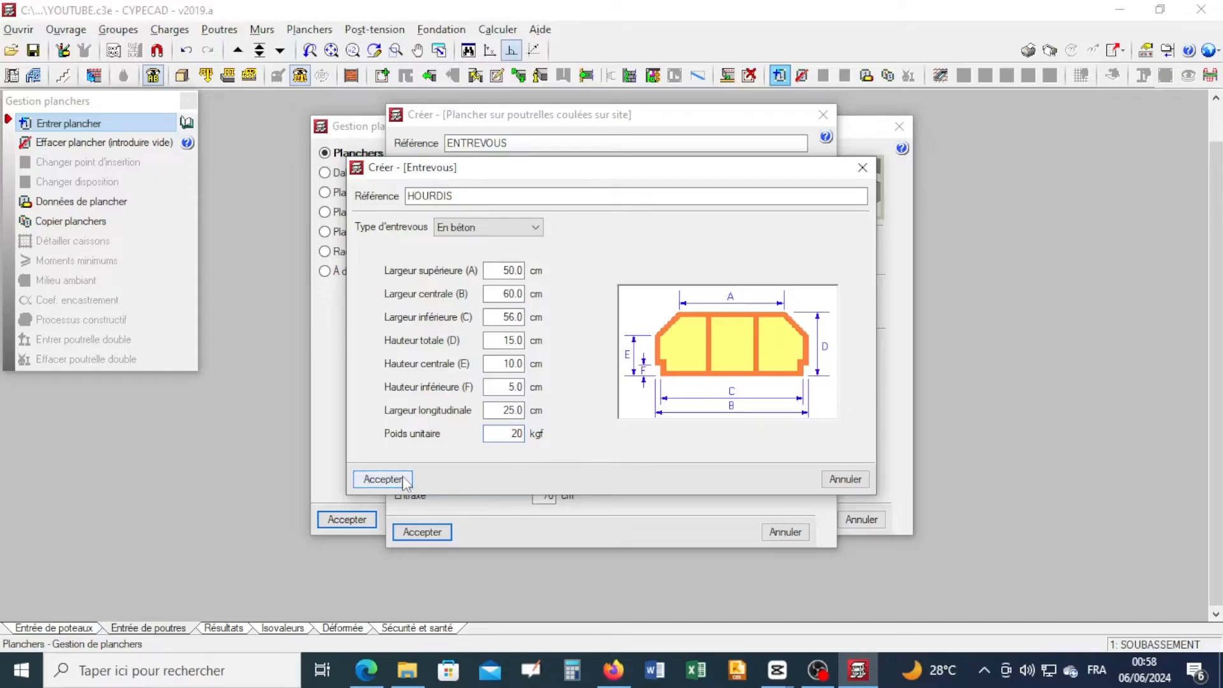
left_click(383, 479)
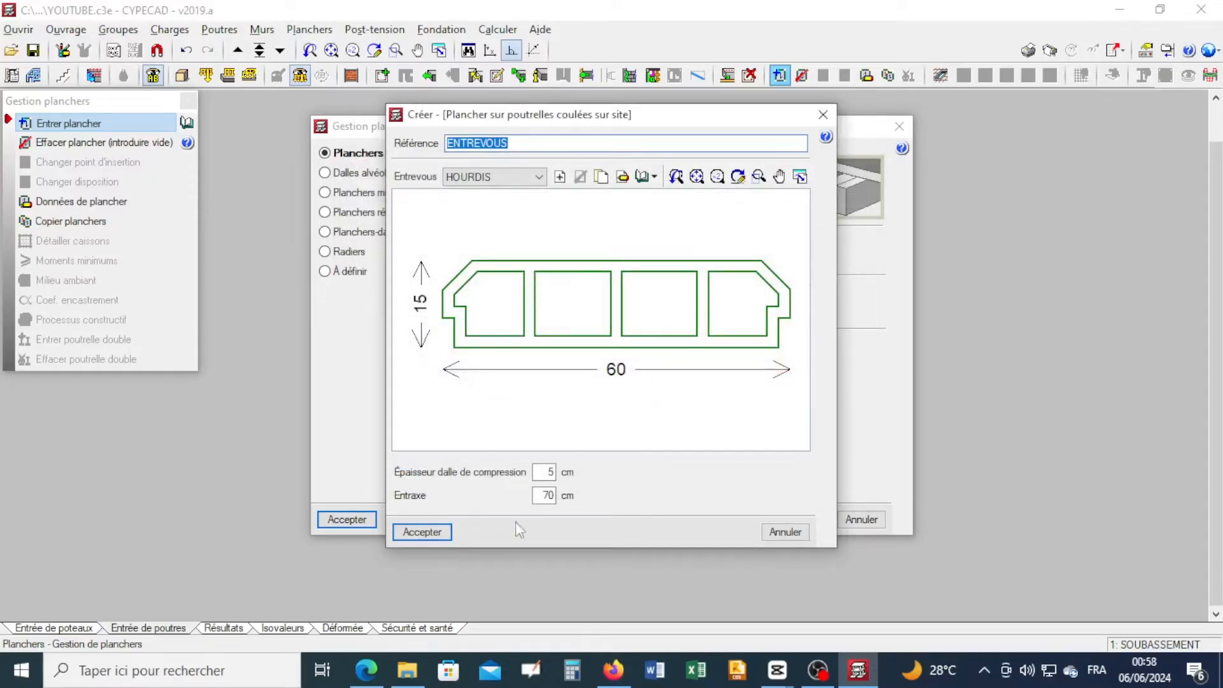
- Set the ENTREVOUS floor's joist spacing to 72 cm and its penetration into the beam to 1 cm, with joists parallel to a beam
left_click(549, 495)
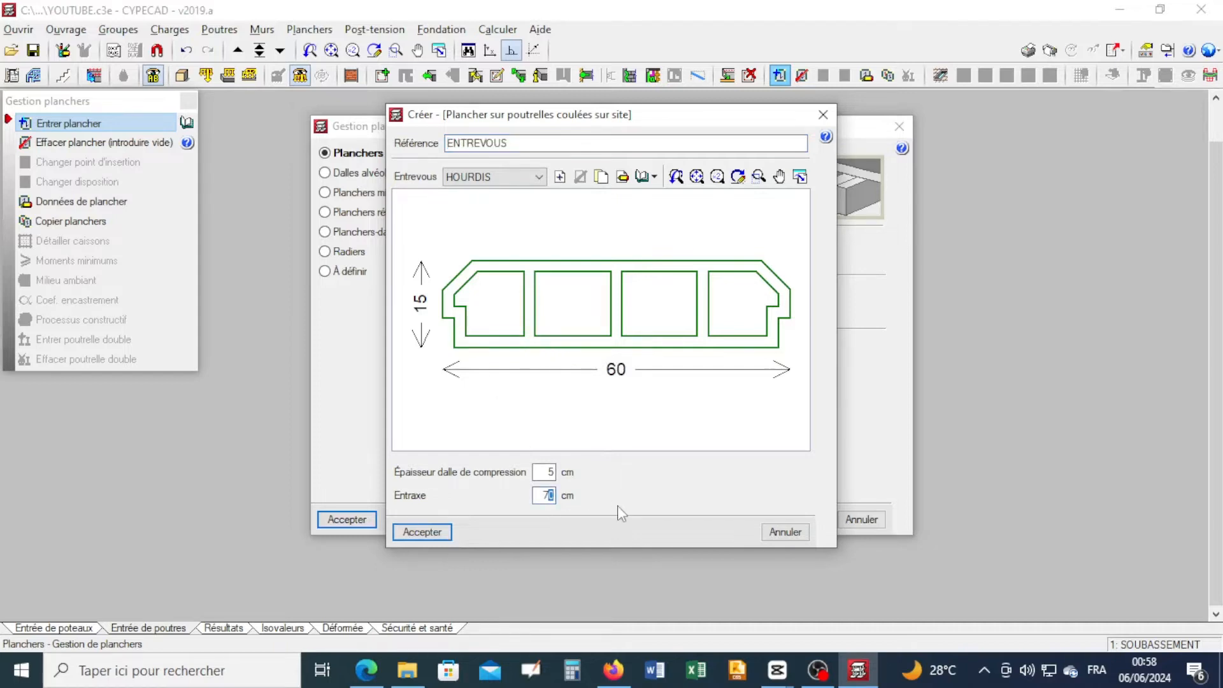
type("2")
left_click(421, 532)
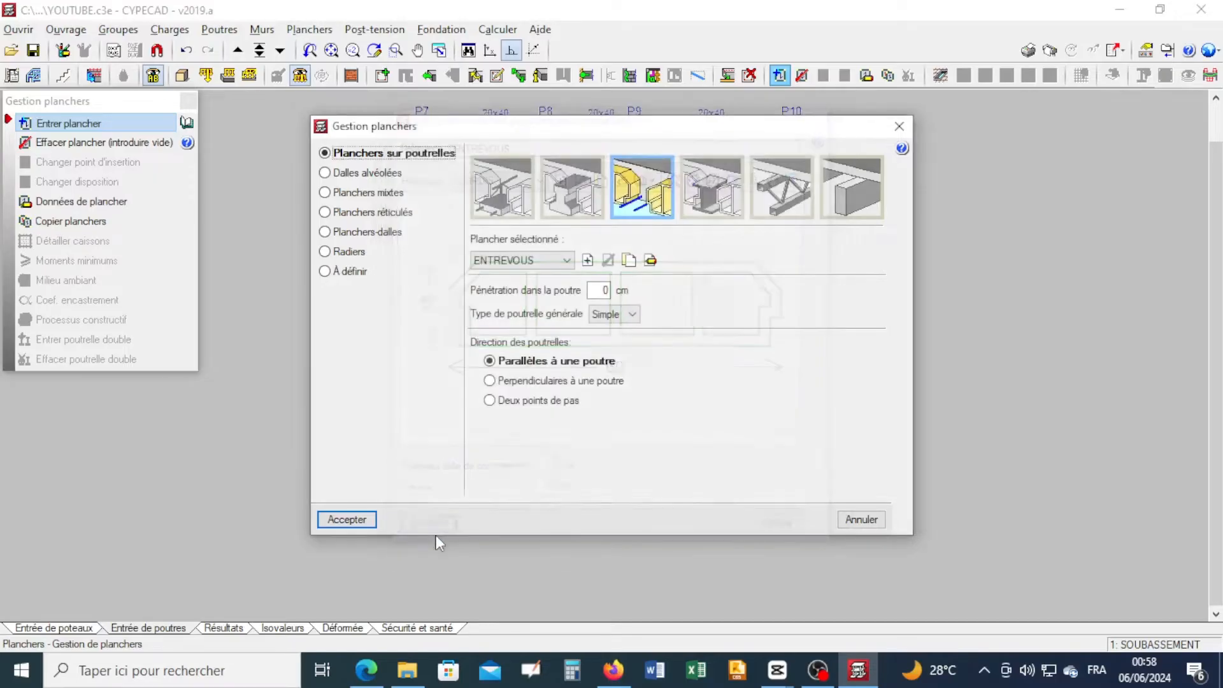
double_click(602, 290)
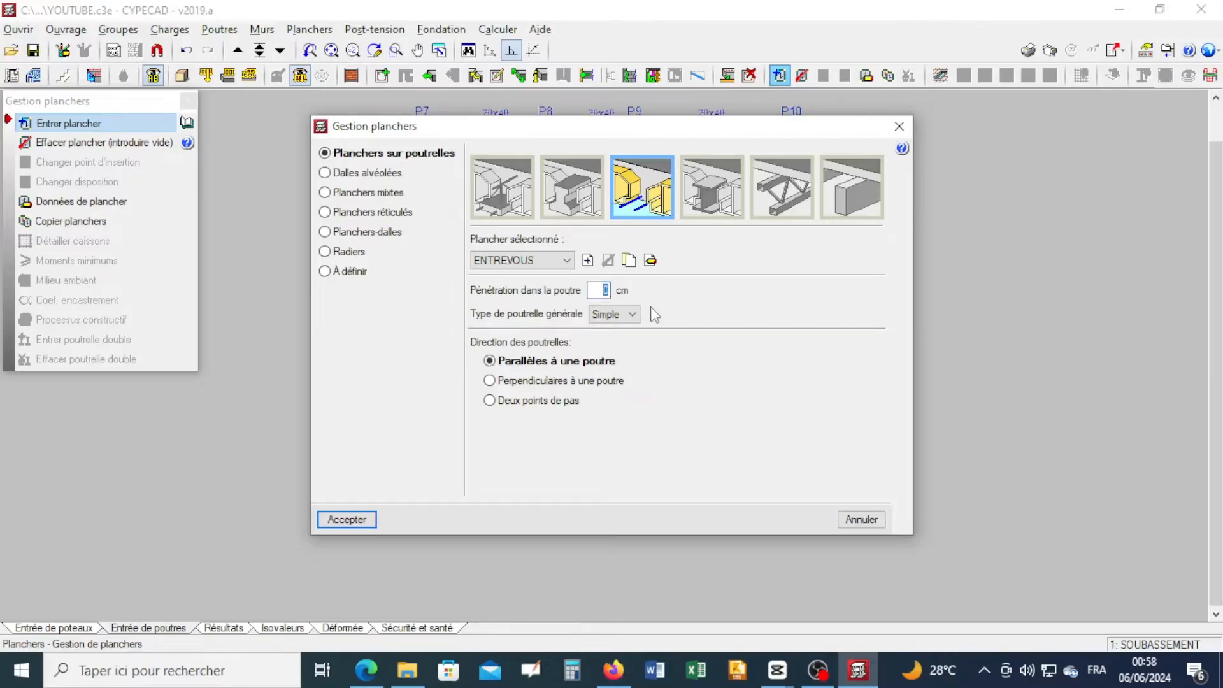
type("1")
left_click(347, 519)
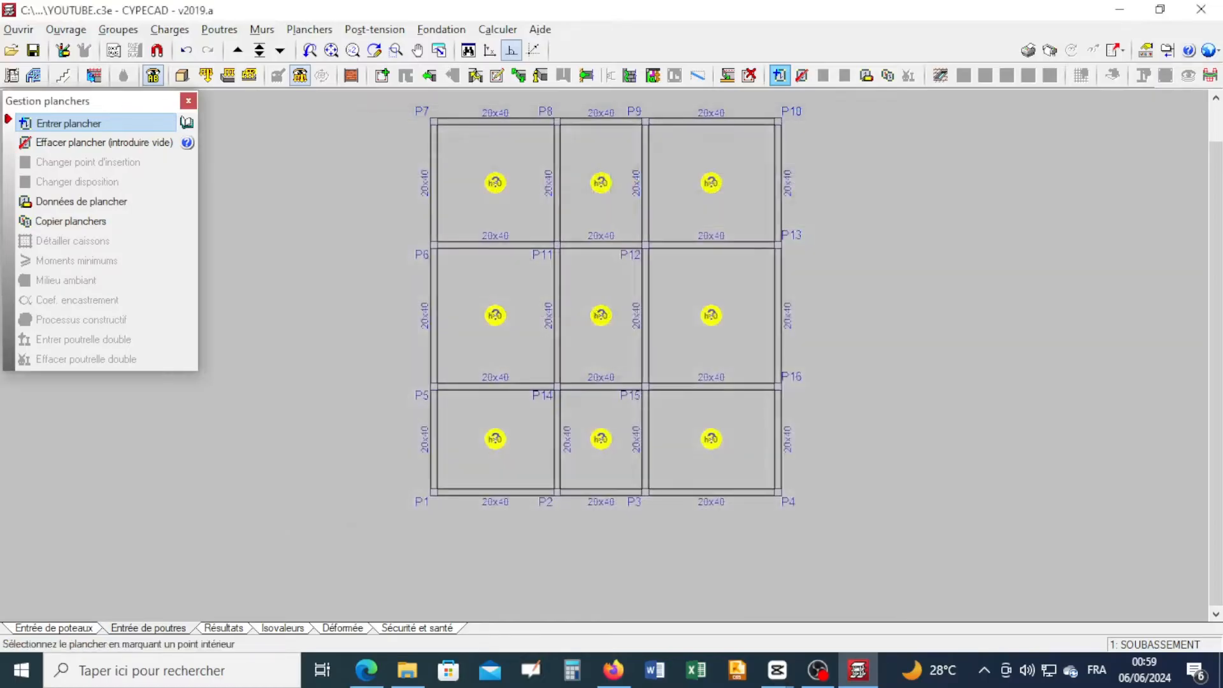
- Enter the floor in panels P1-P2-P14-P5 and P5-P14-P11-P6 with joists parallel to the vertical beams
left_click(524, 441)
left_click(555, 463)
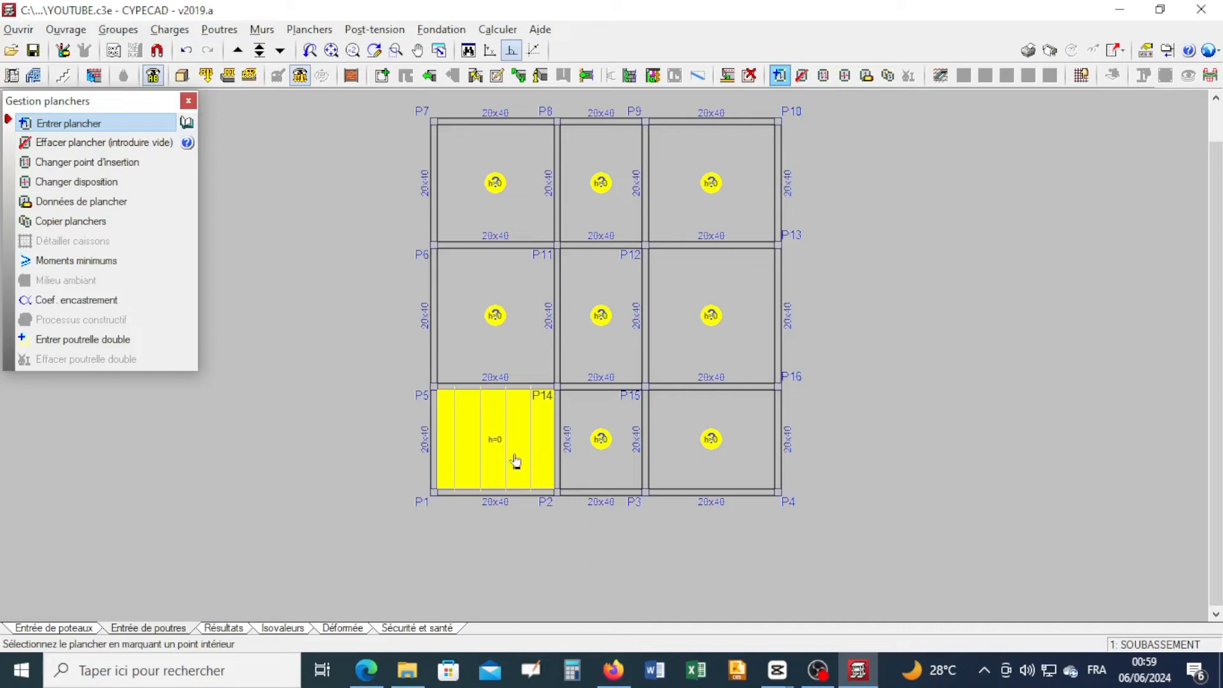
left_click(478, 353)
left_click(542, 345)
- Enter the floor in the three panels between lines P1-P7 and P2-P8 with joists parallel to the horizontal beams
left_click(521, 344)
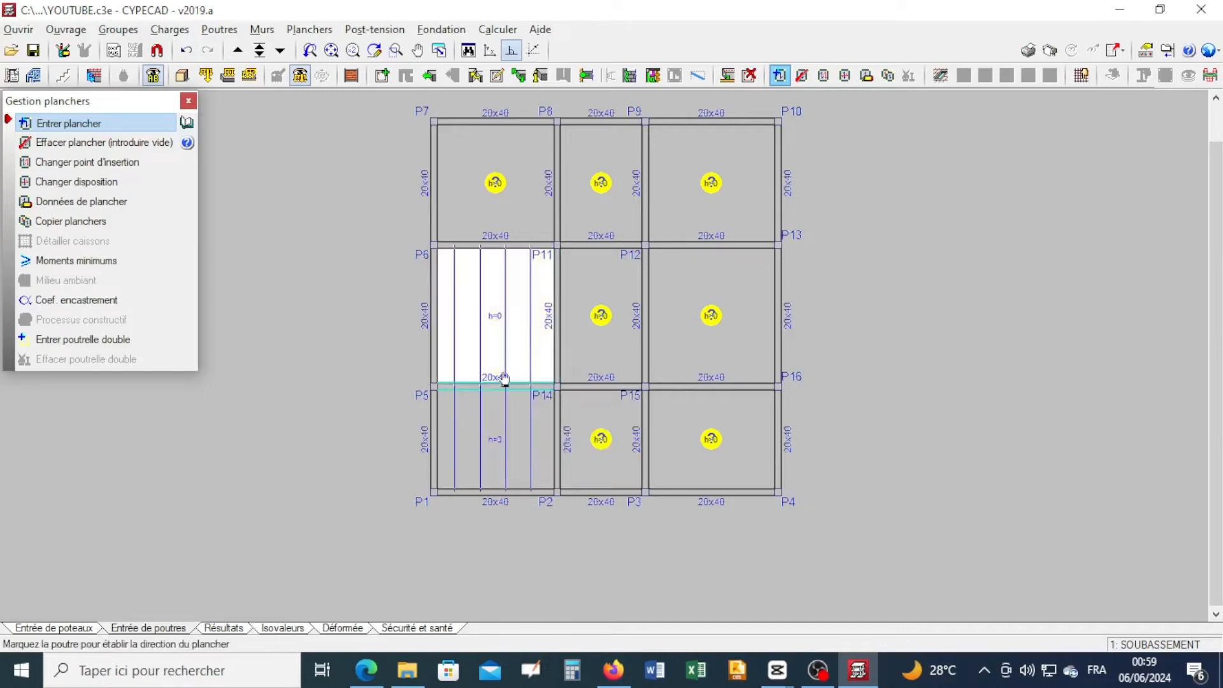
left_click(501, 382)
left_click(514, 445)
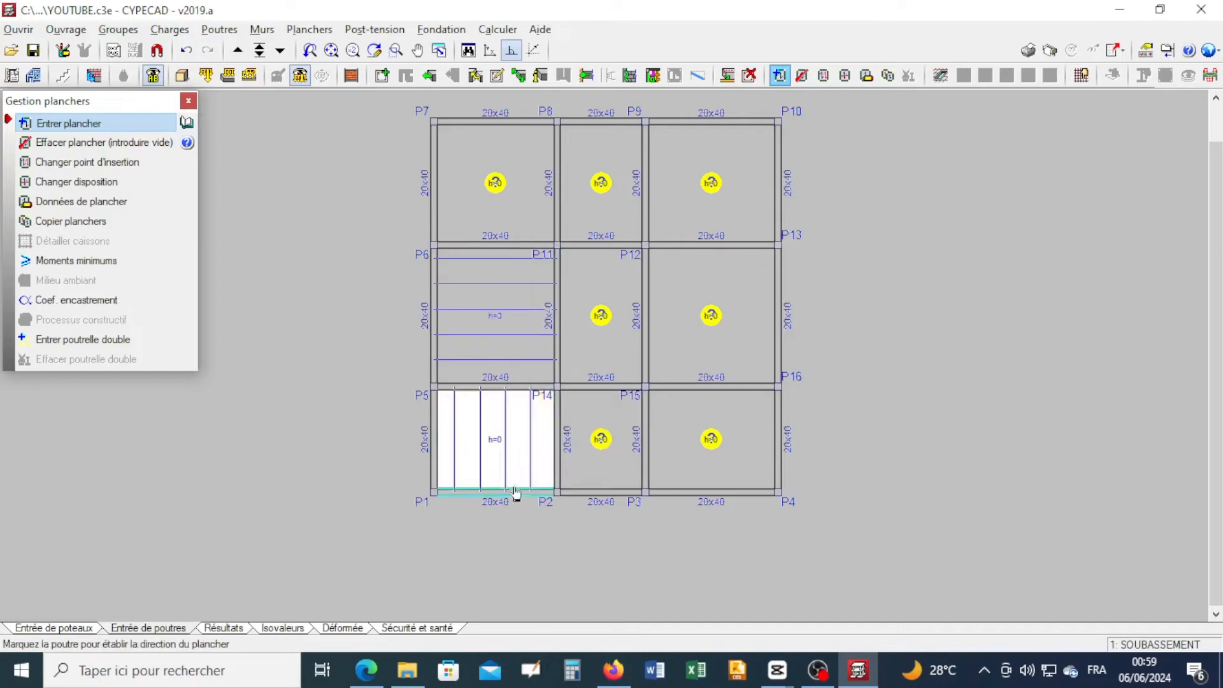
left_click(516, 492)
left_click(497, 204)
left_click(500, 238)
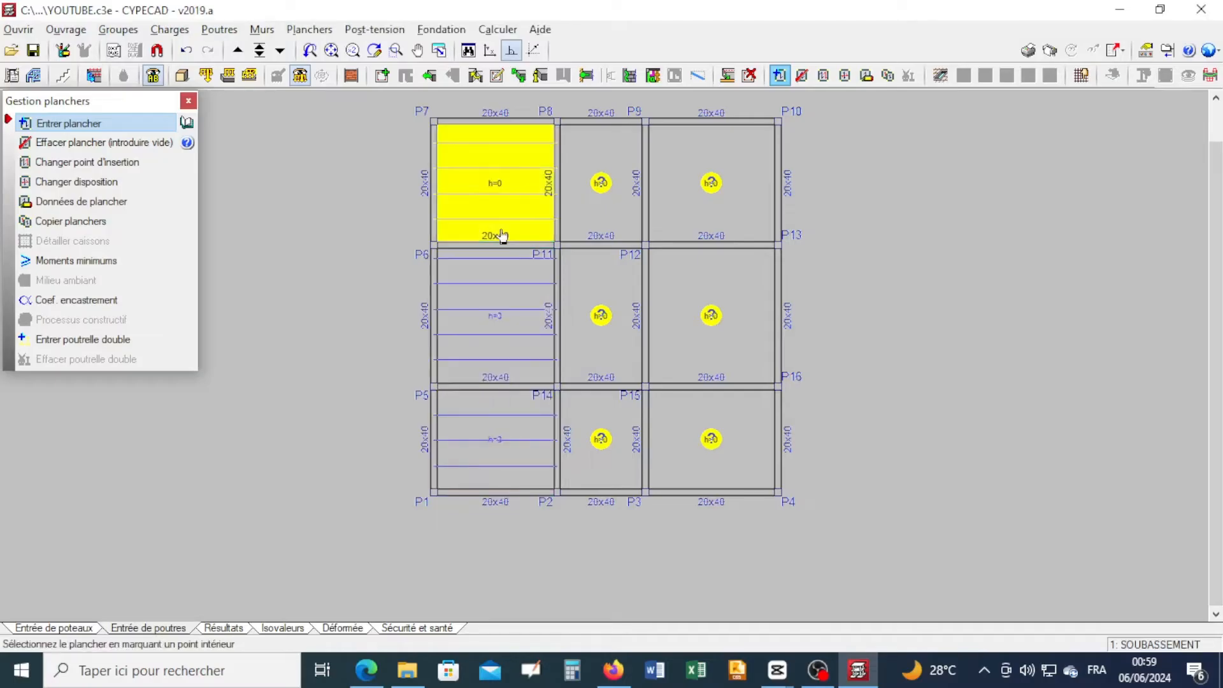
- Enter the floor in the three panels between lines P2-P8 and P3-P9 with joists parallel to the horizontal beams
left_click(600, 218)
left_click(599, 240)
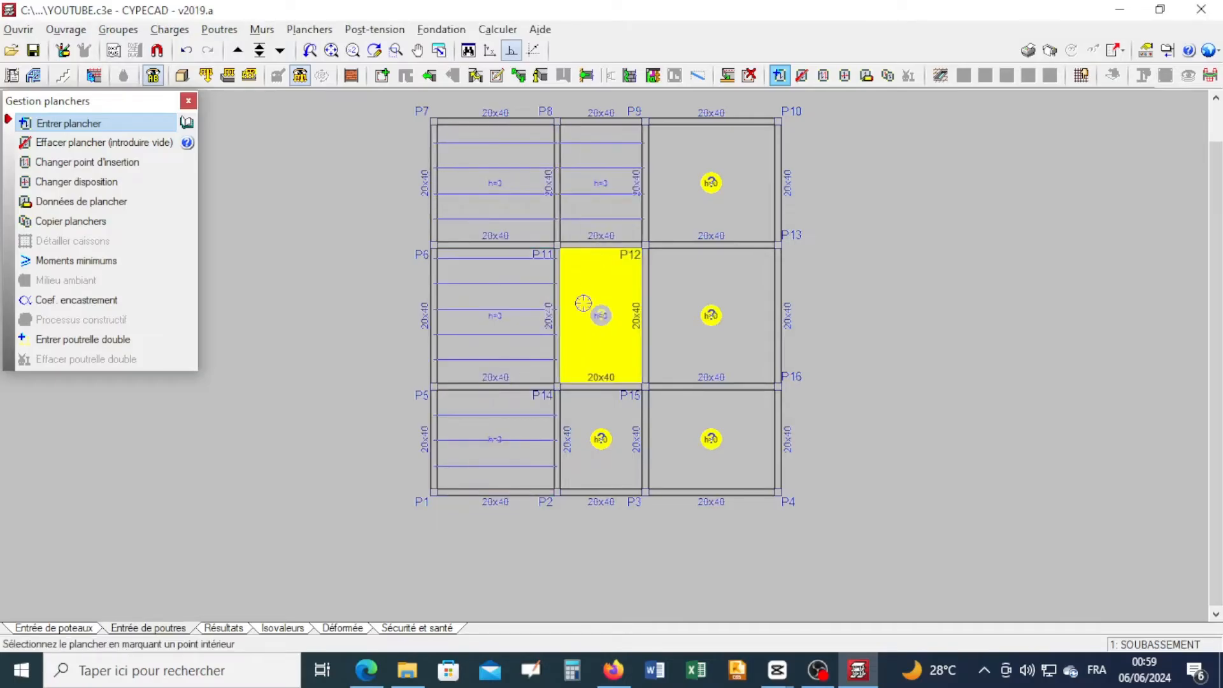
left_click(583, 305)
left_click(587, 381)
left_click(588, 446)
left_click(595, 491)
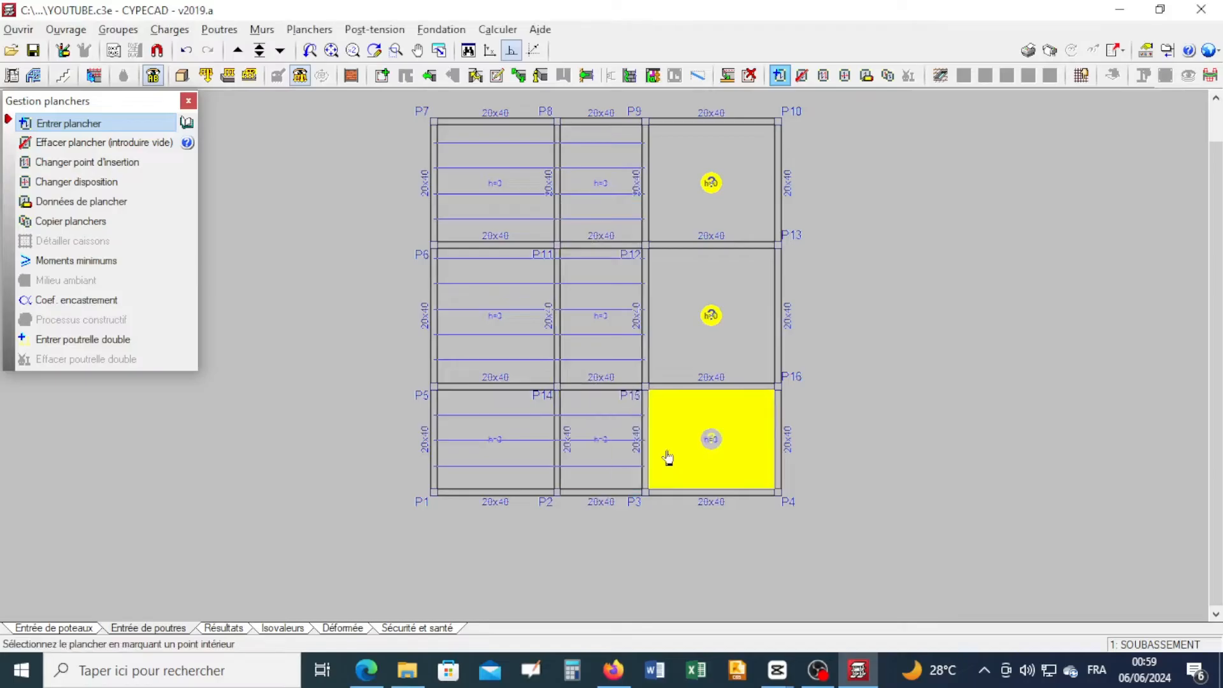
- Enter the floor in the three panels between lines P3-P9 and P4-P10, correcting the joists to run parallel to the horizontal beams
left_click(676, 477)
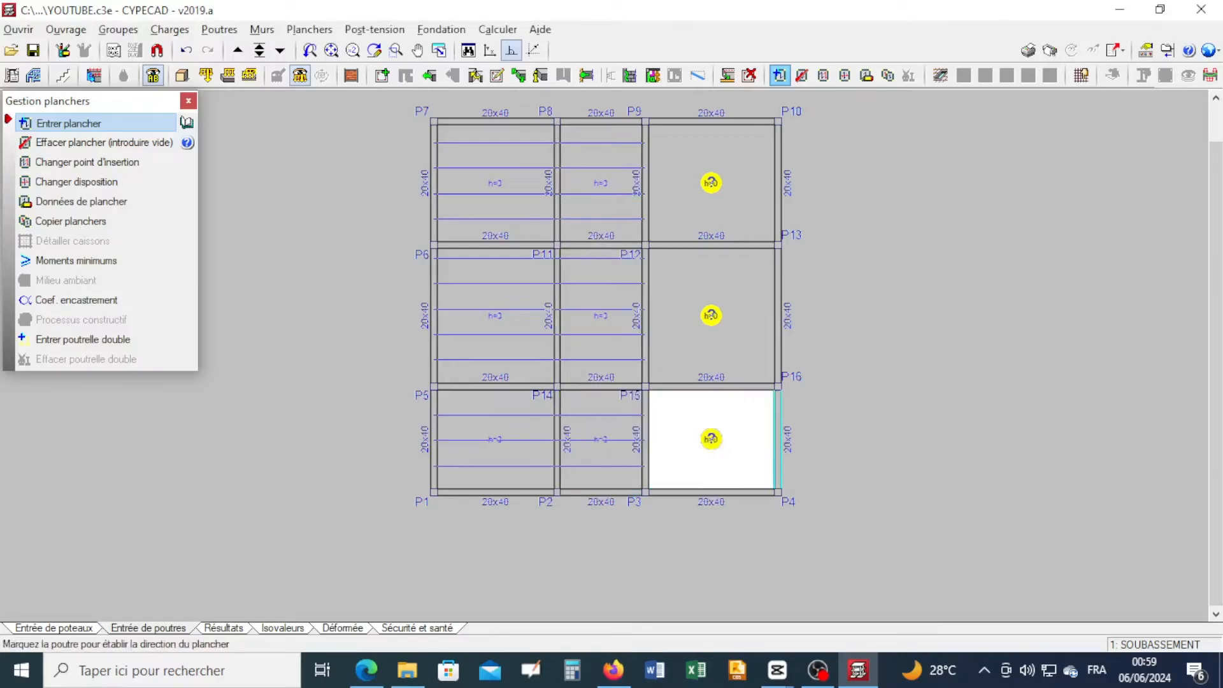
left_click(779, 453)
left_click(725, 341)
left_click(717, 242)
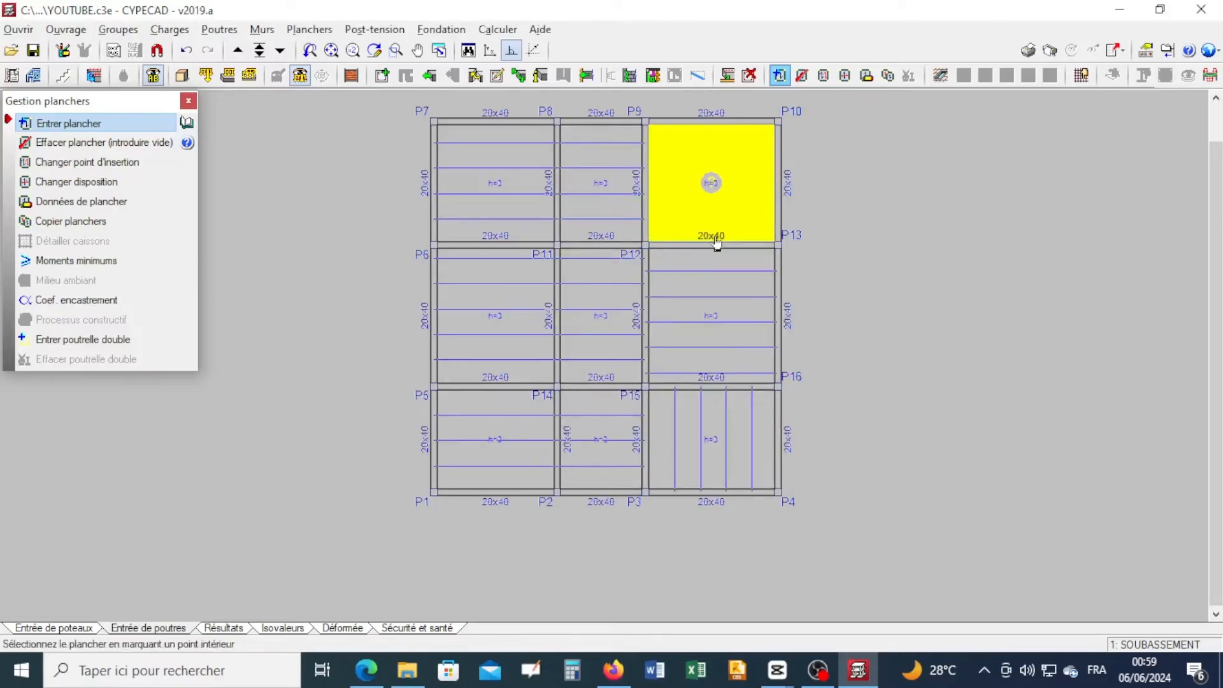
left_click(707, 219)
left_click(751, 210)
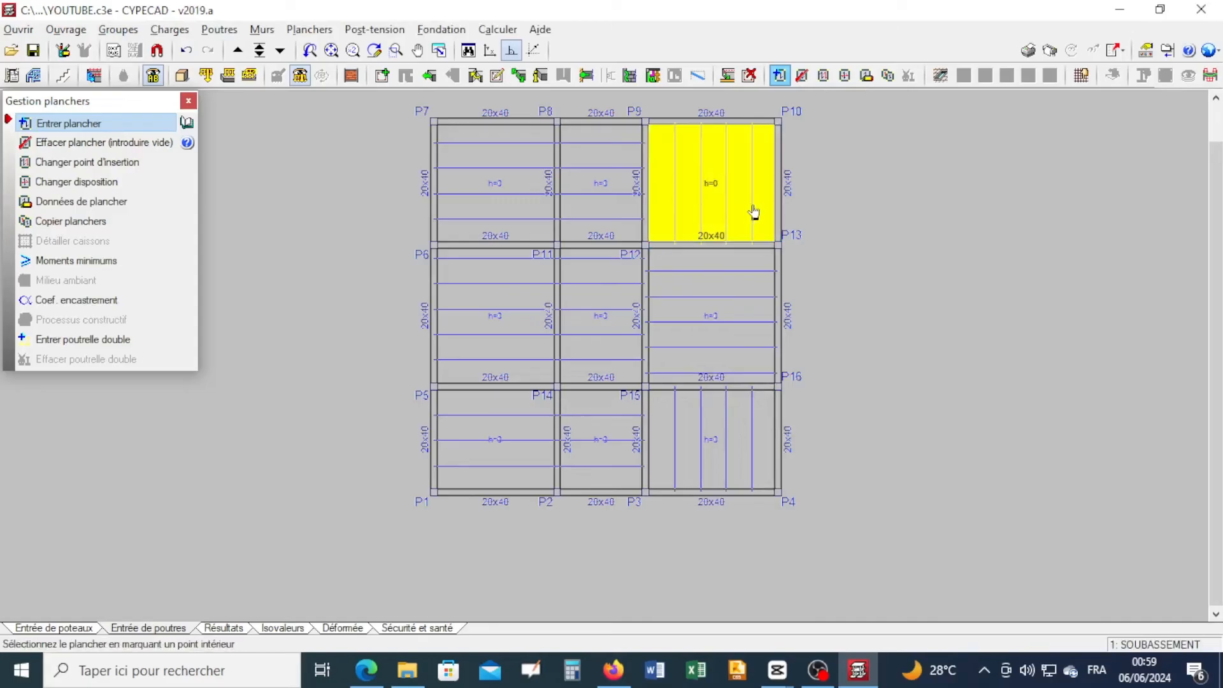
left_click(753, 211)
left_click(775, 208)
left_click(758, 215)
left_click(727, 243)
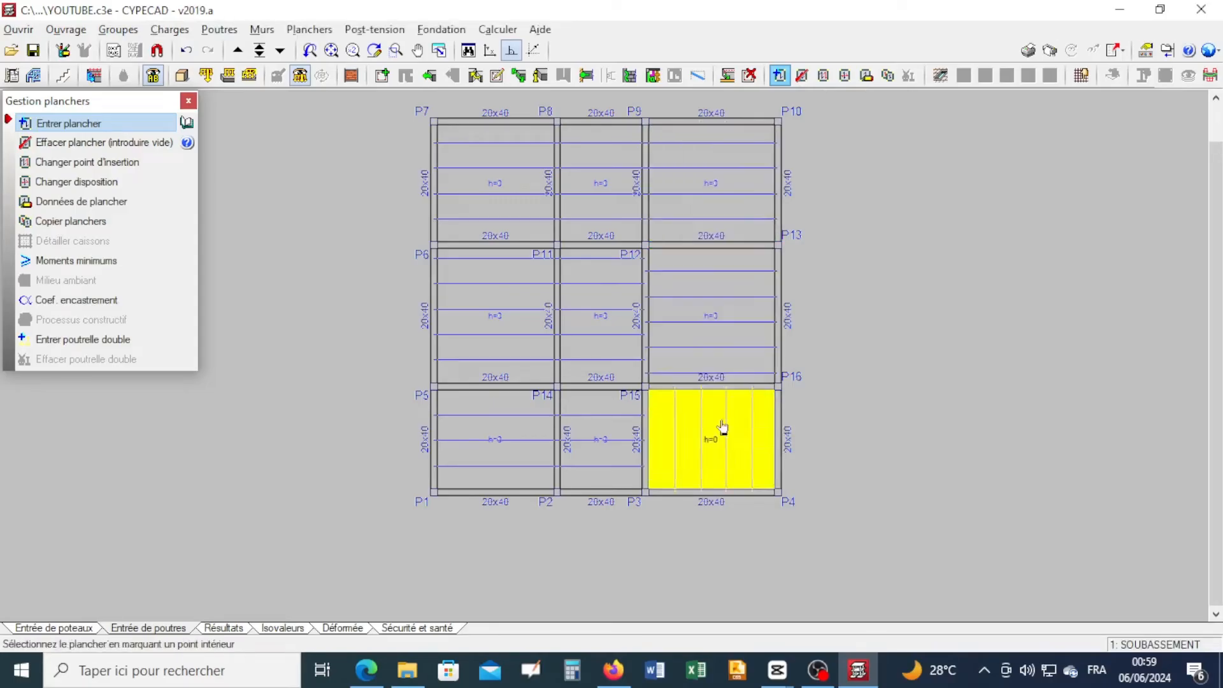
left_click(718, 429)
left_click(712, 491)
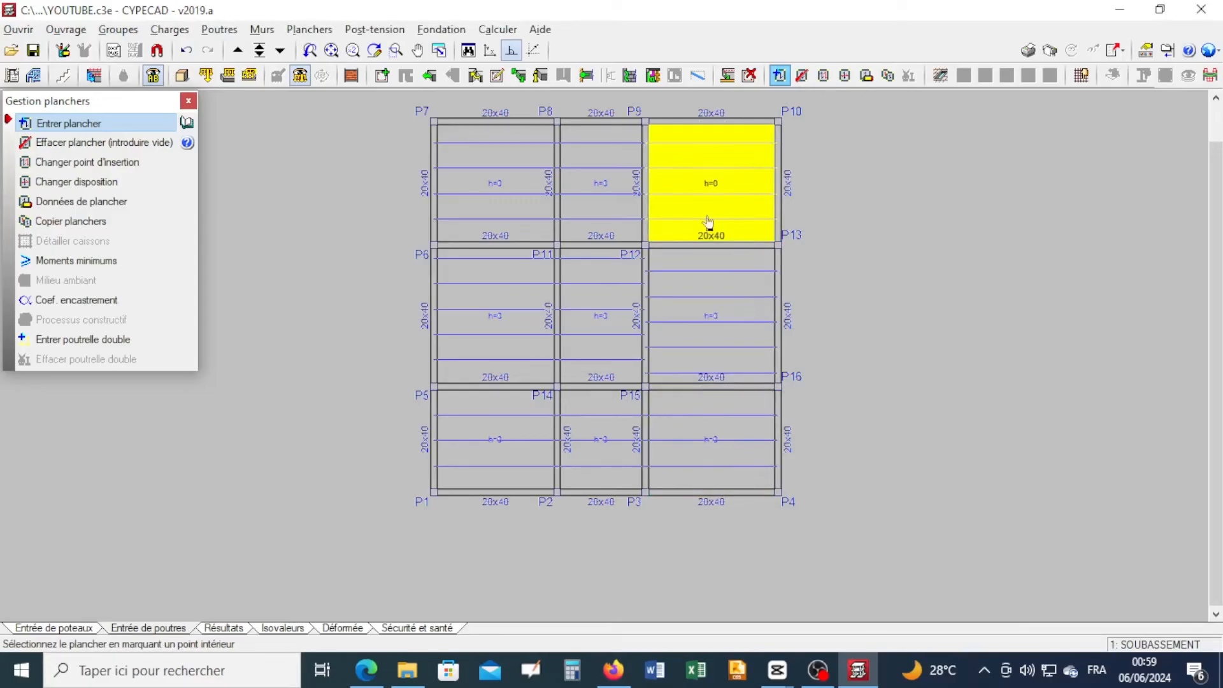
- Examine the building's columns, beams and first floor level in the 3D model from several angles
left_click(582, 404)
left_click(187, 75)
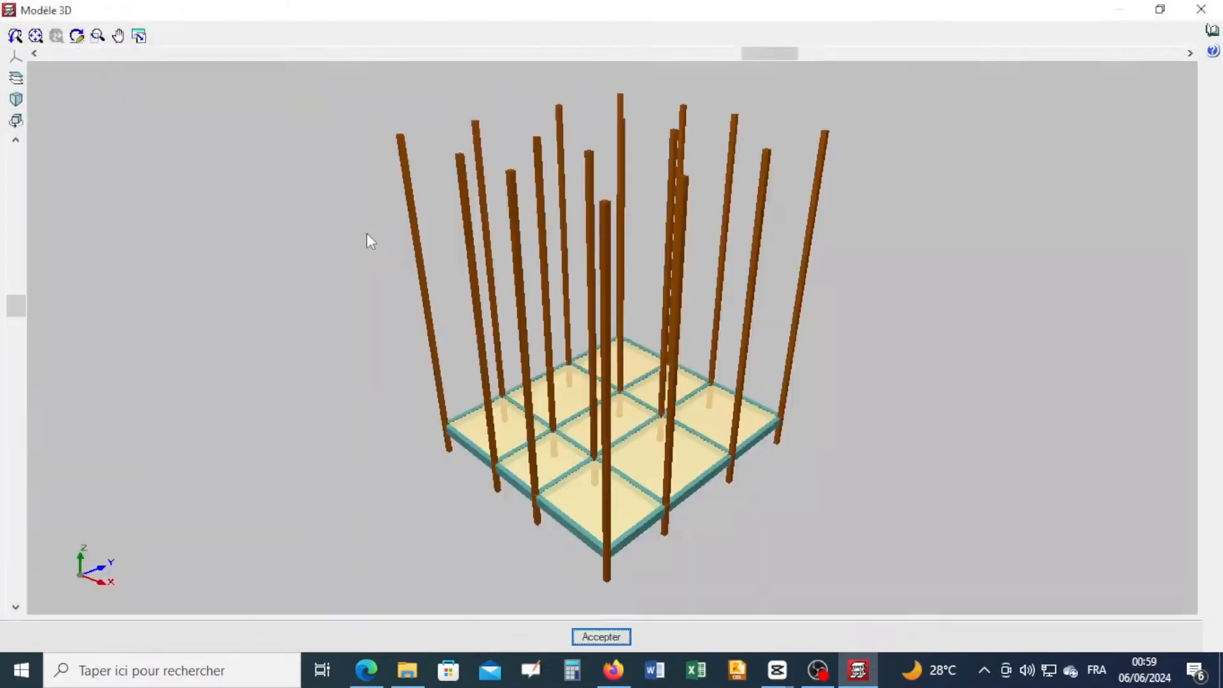
middle_click_drag(368, 241, 664, 418)
left_click_drag(705, 434, 504, 423)
scroll(538, 373, "down", 1)
left_click_drag(538, 374, 846, 177)
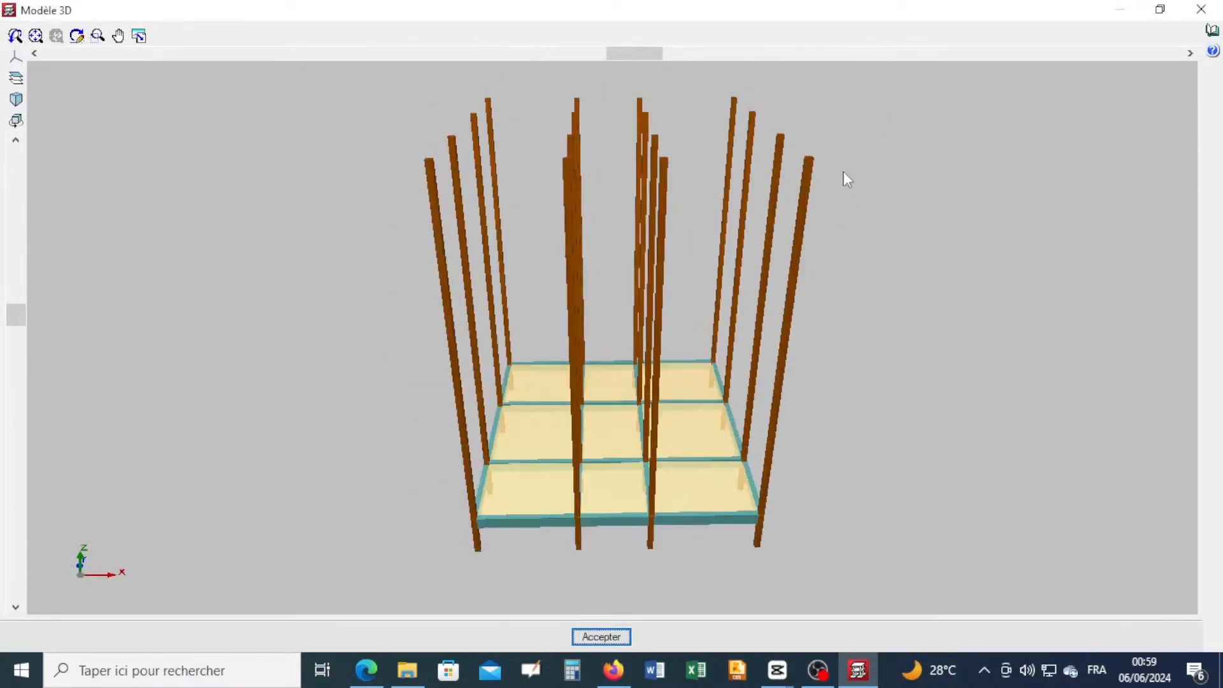
left_click(1204, 9)
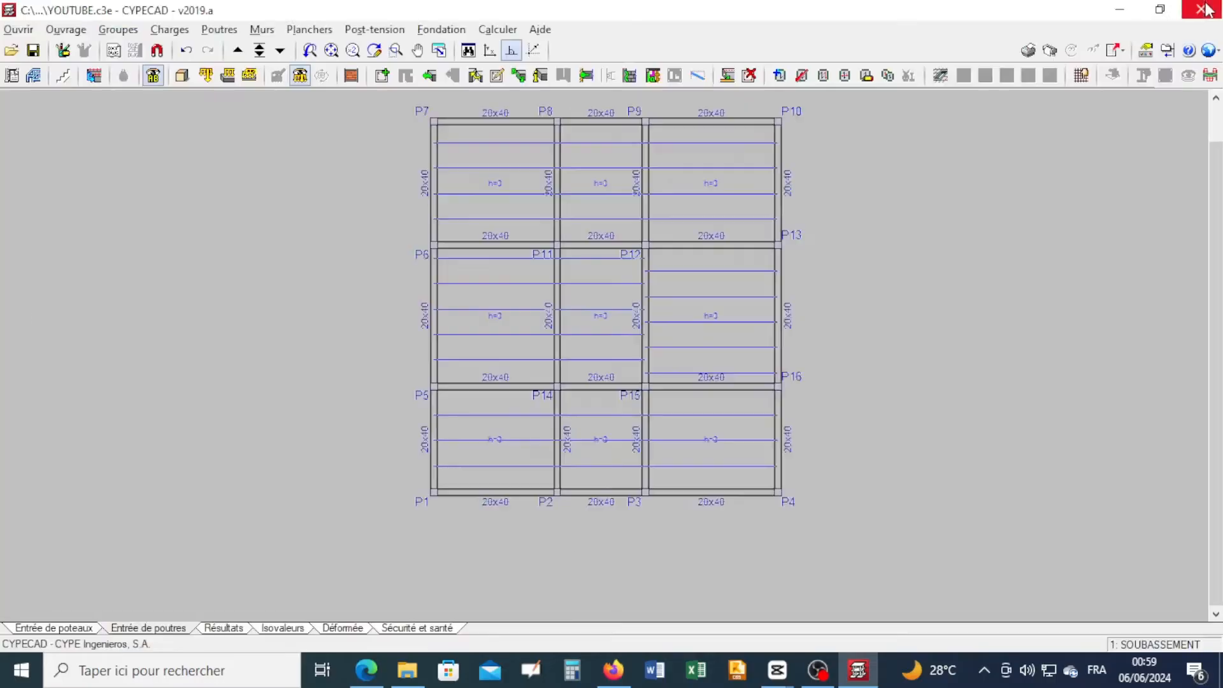
left_click(259, 50)
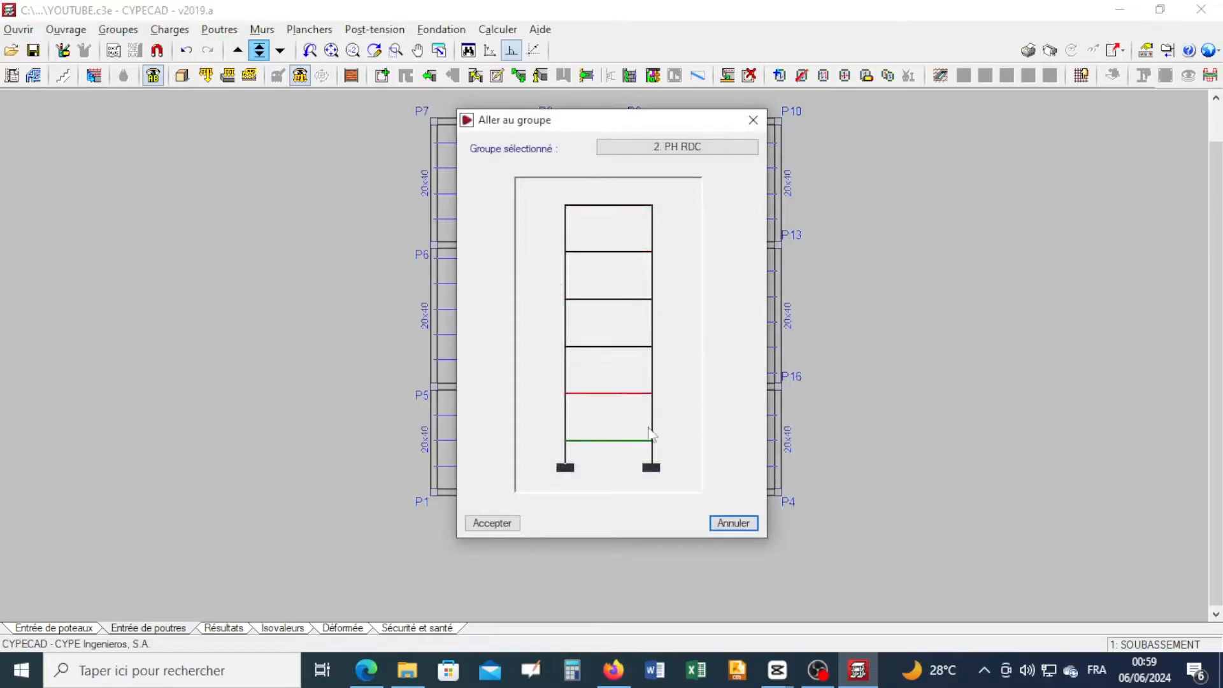
left_click(472, 525)
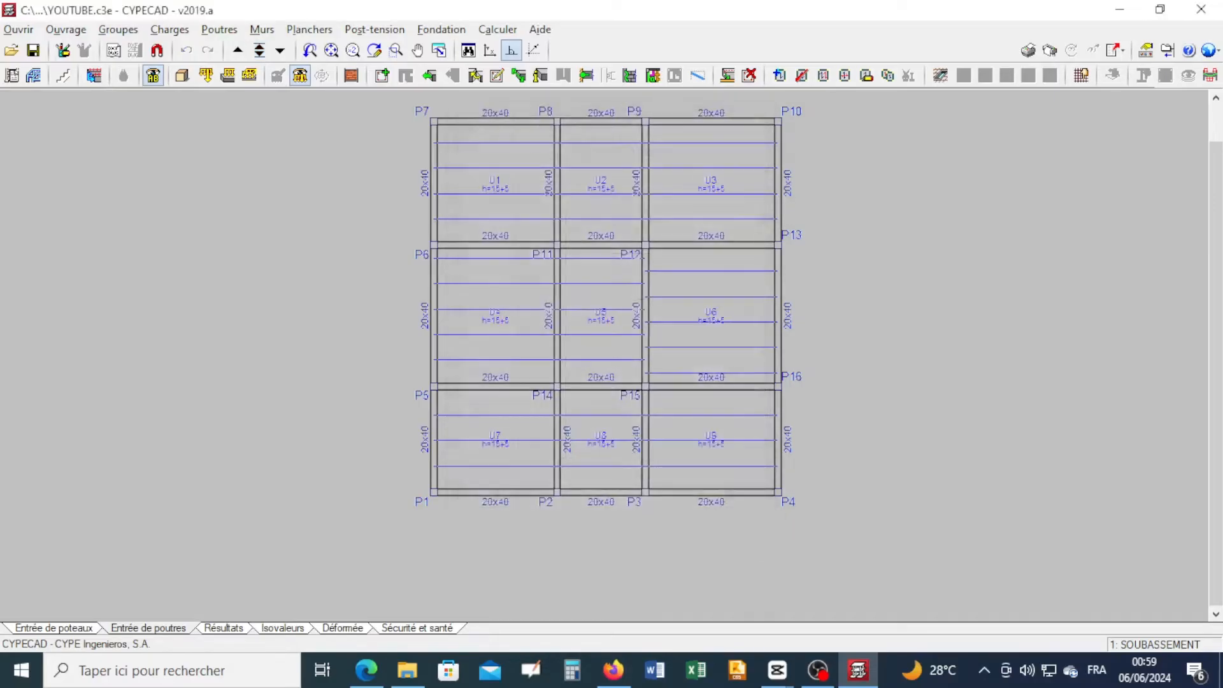
left_click(117, 29)
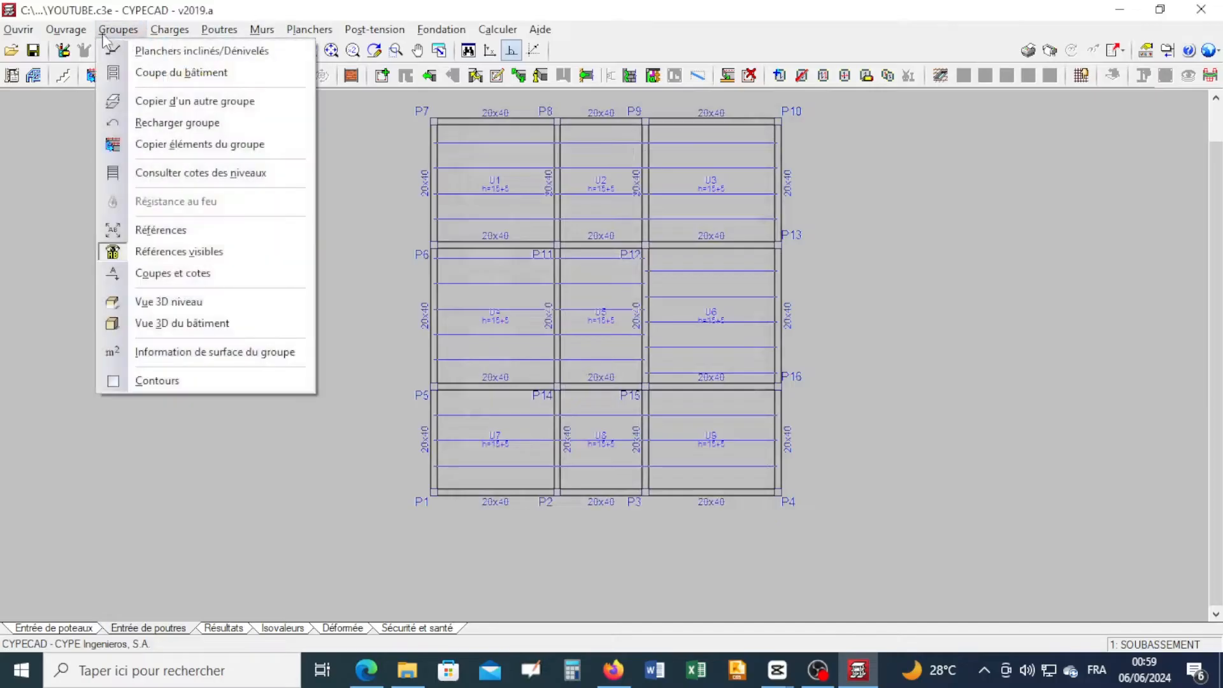
left_click(348, 213)
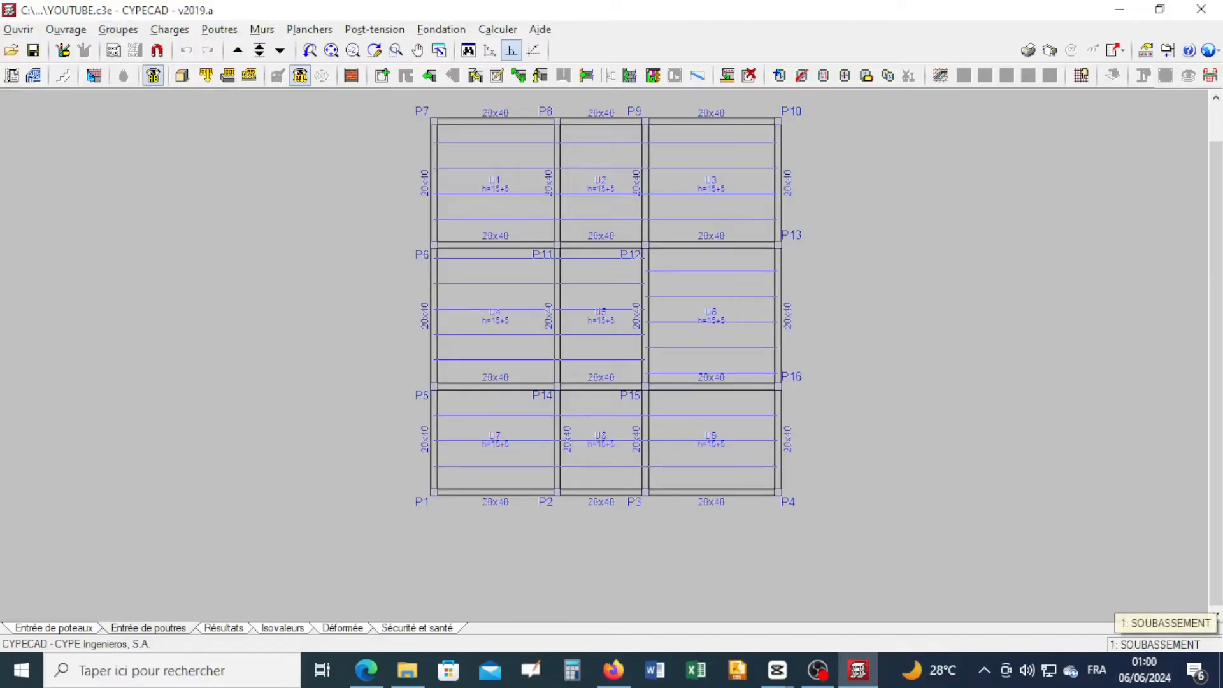
- Go to group 2 PH RDC and copy the contents of group 1 SOUBASSEMENT into it
left_click(259, 51)
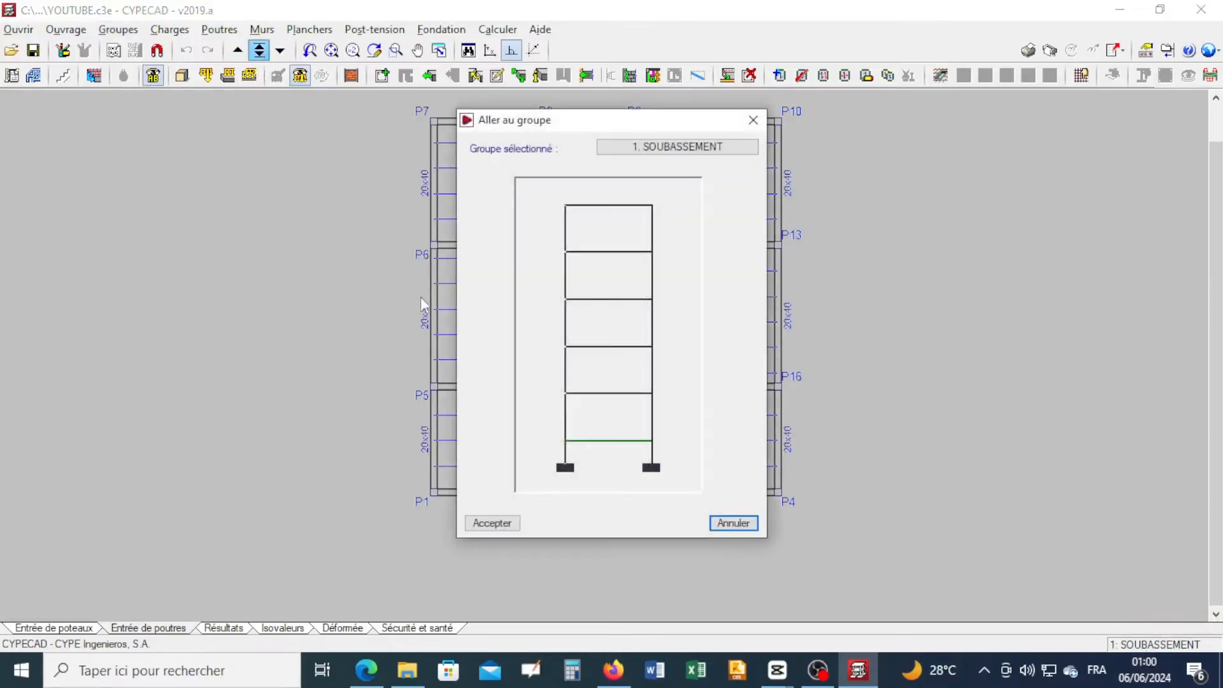
left_click(580, 392)
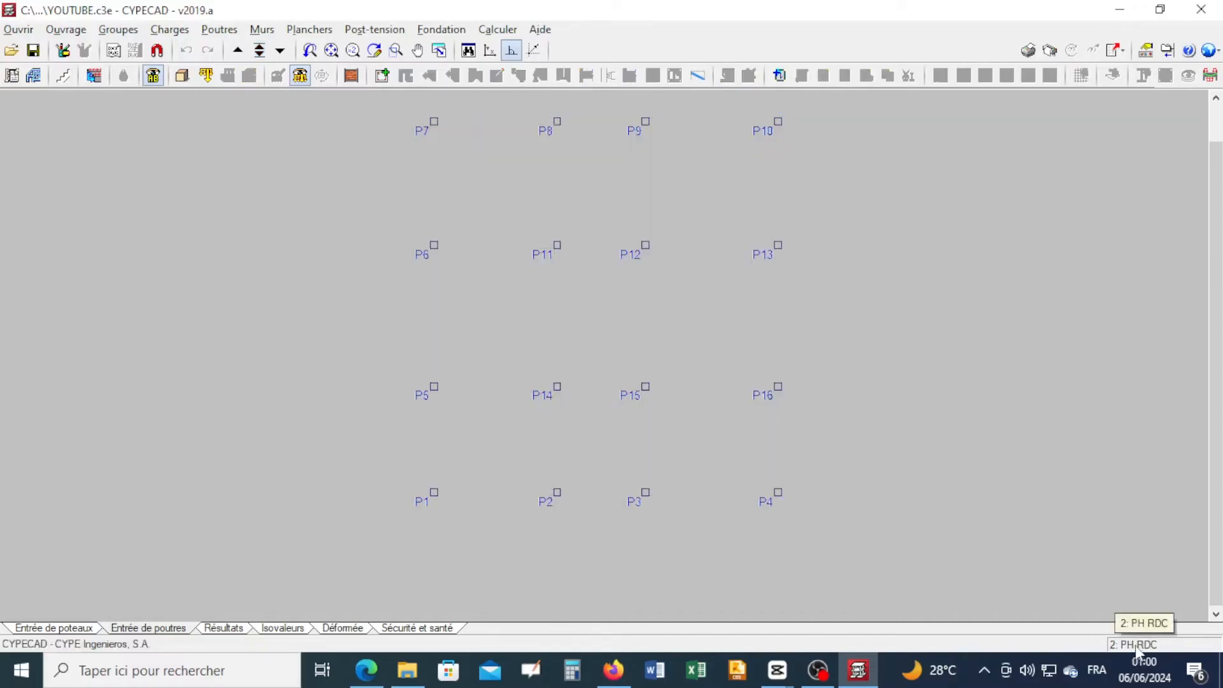
left_click(118, 30)
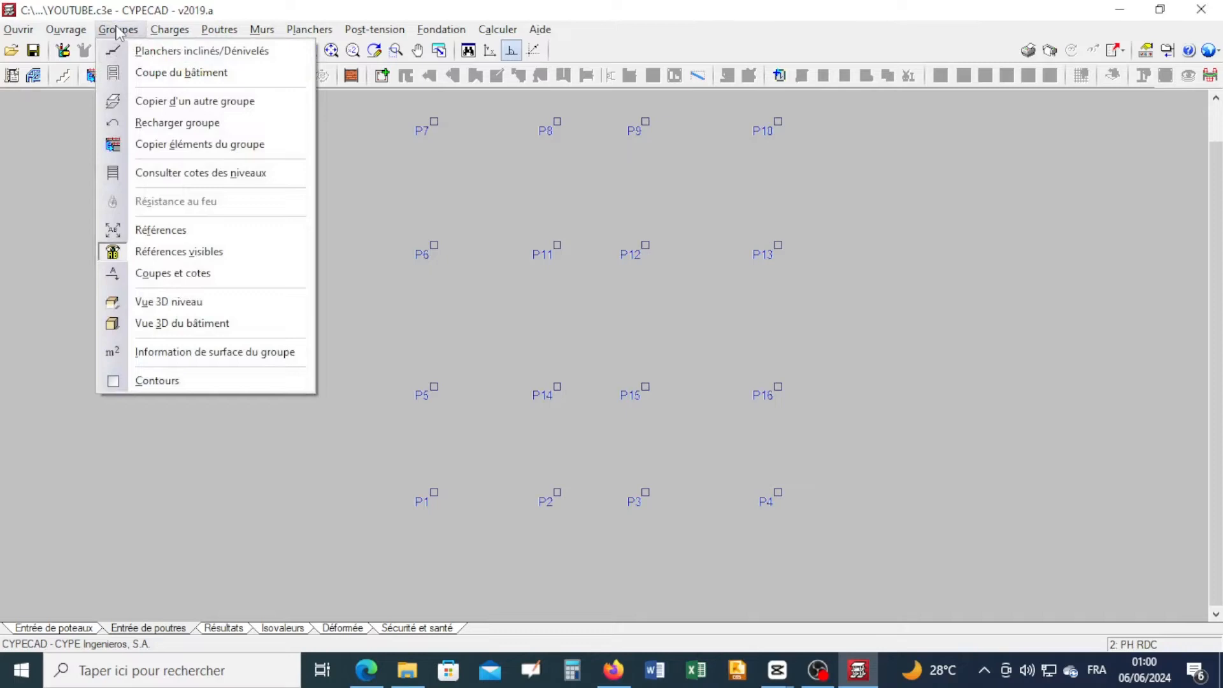
left_click(169, 101)
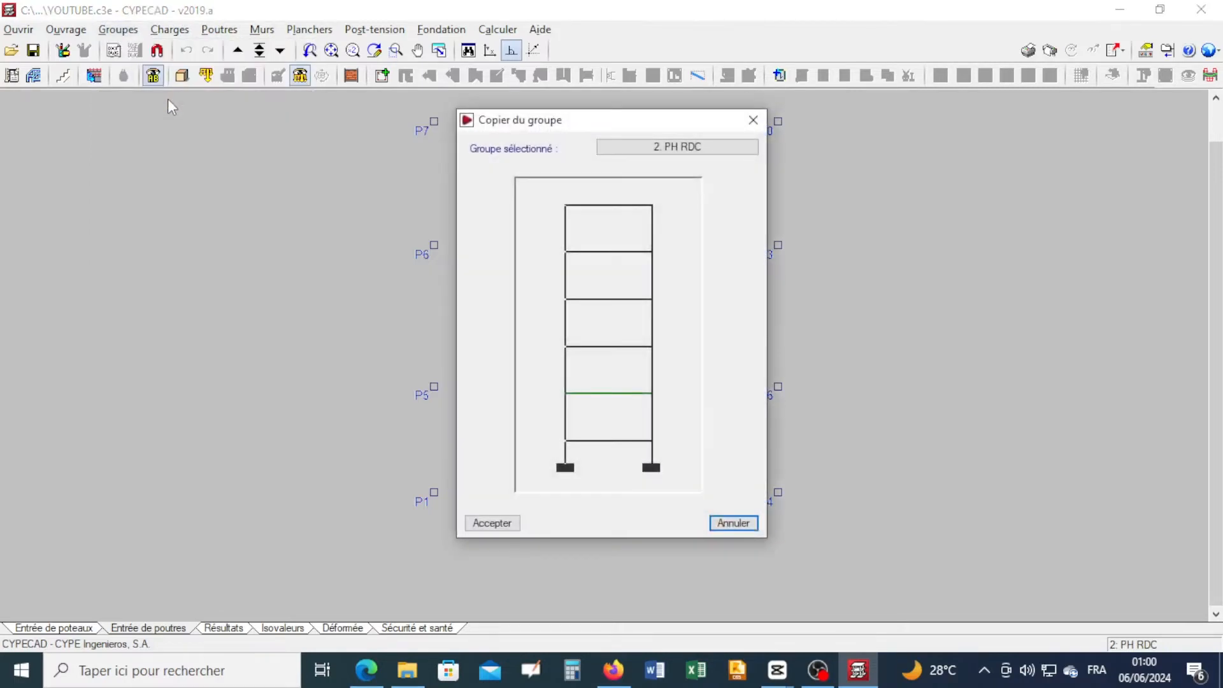
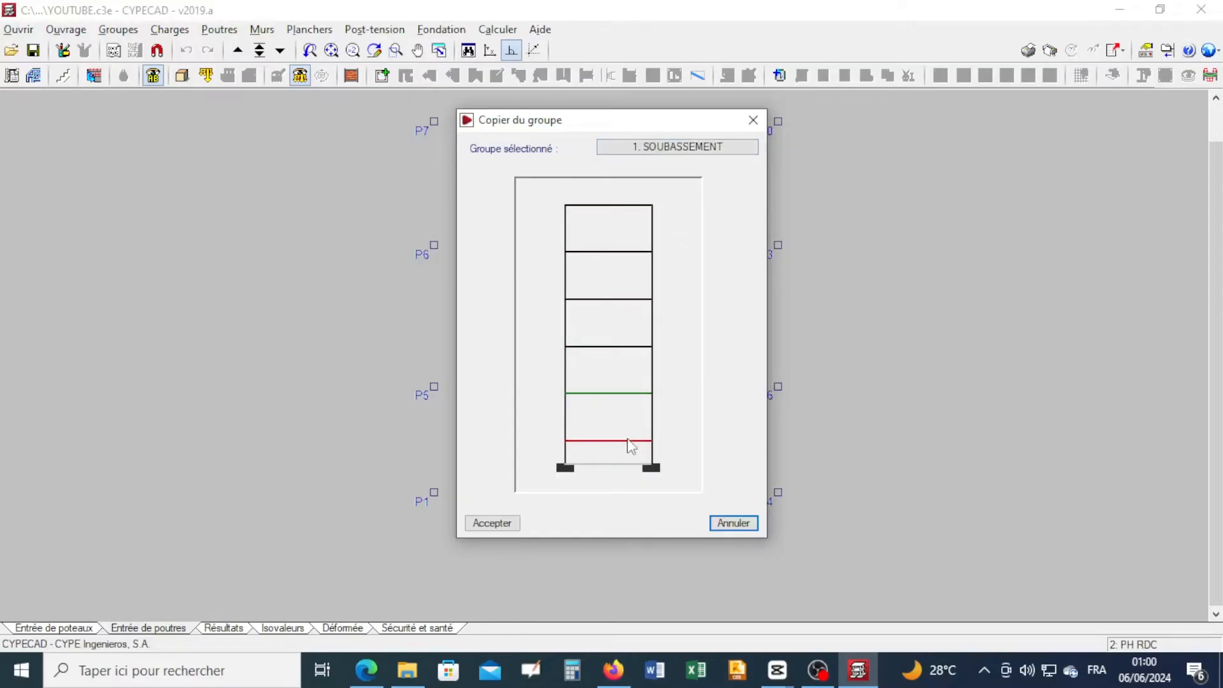
left_click(629, 440)
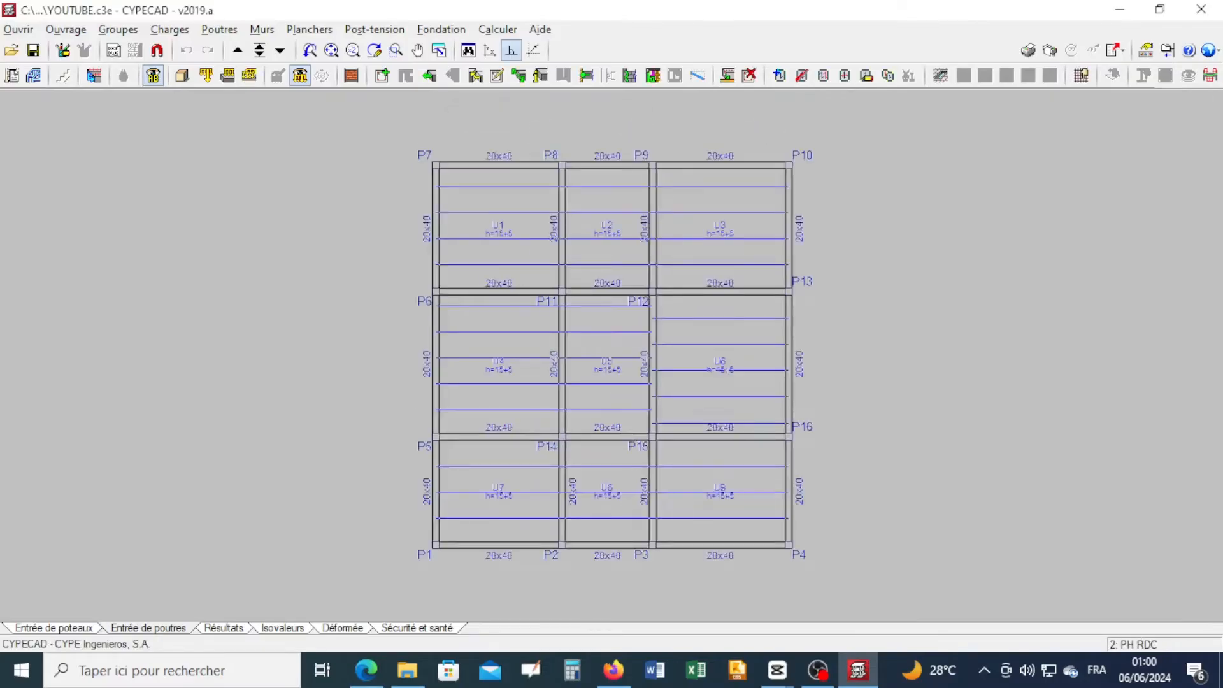
- Set up beam extension using the type of the extended beam and a fixed length of 1.30 m
scroll(682, 470, "down", 4)
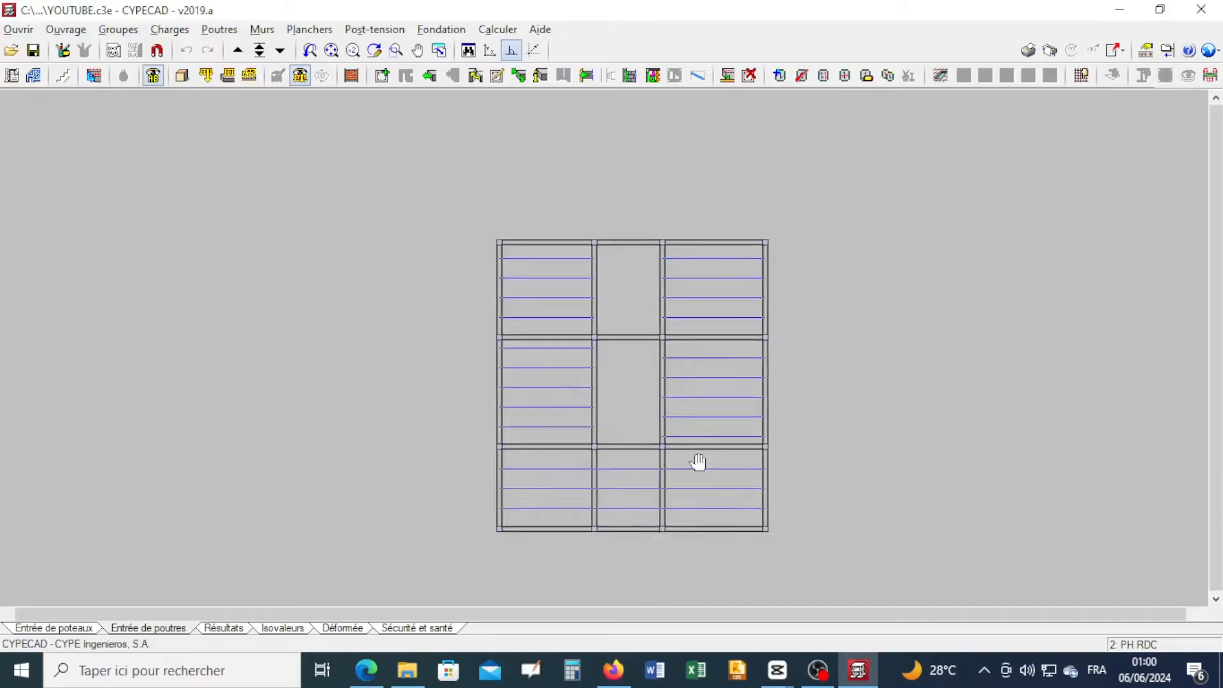
middle_click_drag(696, 464, 670, 410)
scroll(672, 413, "up", 1)
scroll(636, 481, "up", 3)
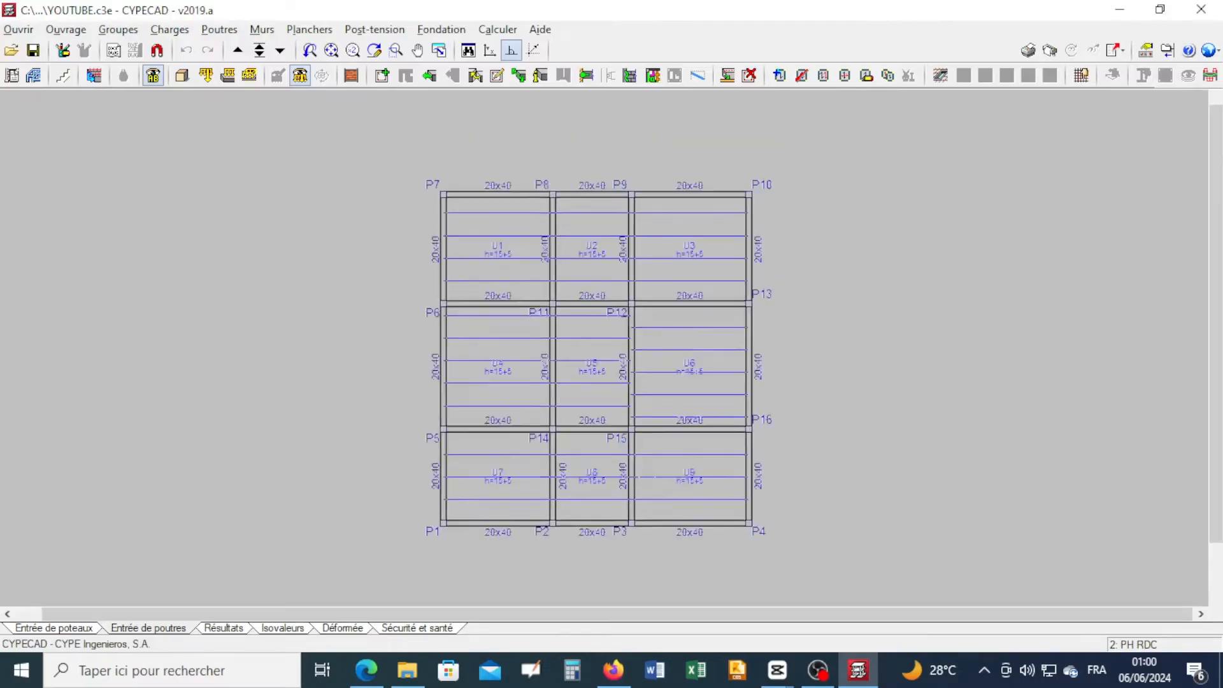
scroll(648, 477, "down", 1)
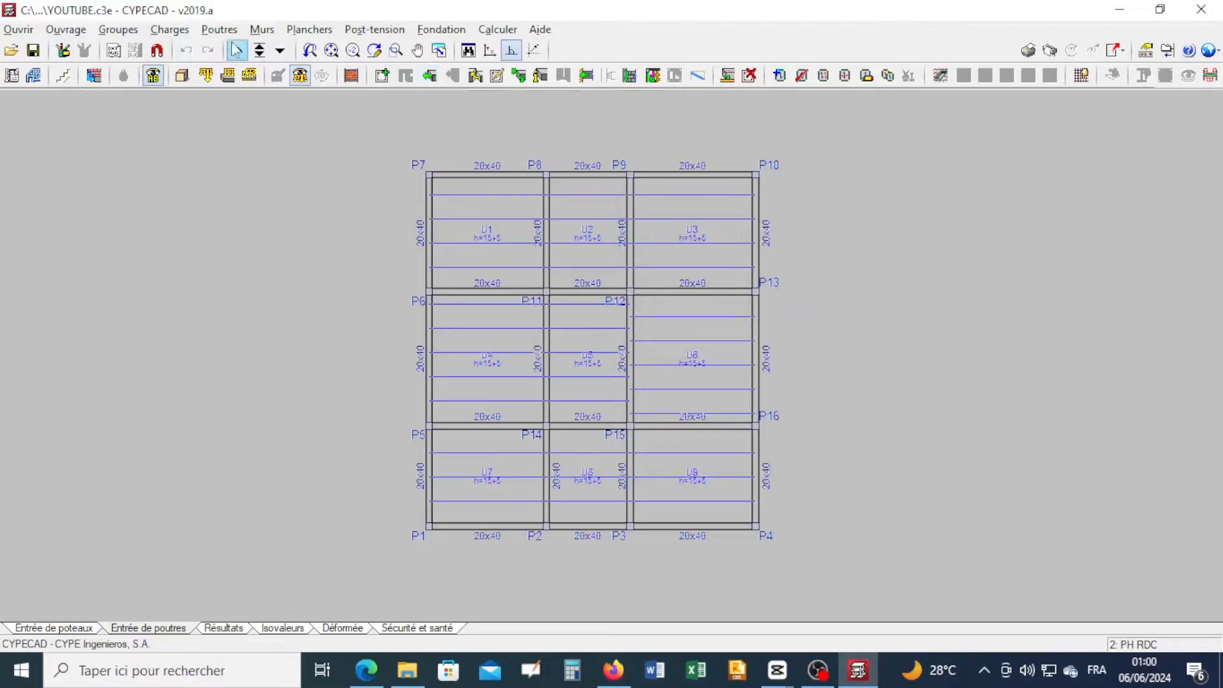
left_click(219, 30)
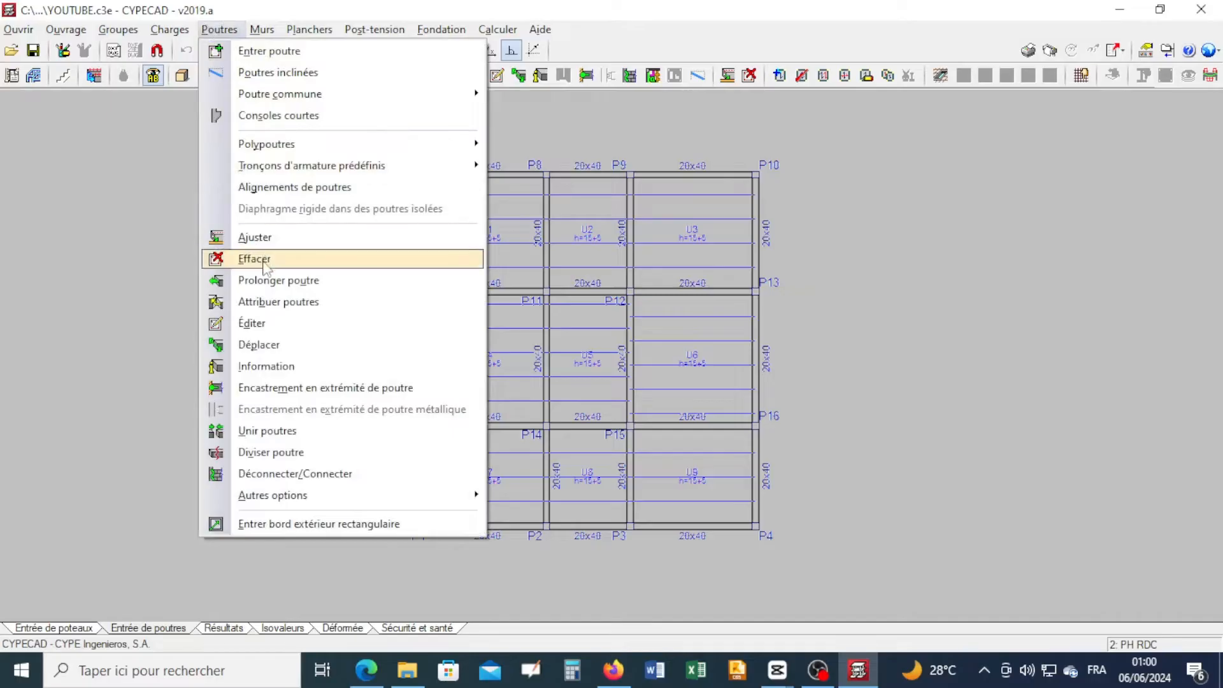
left_click(268, 281)
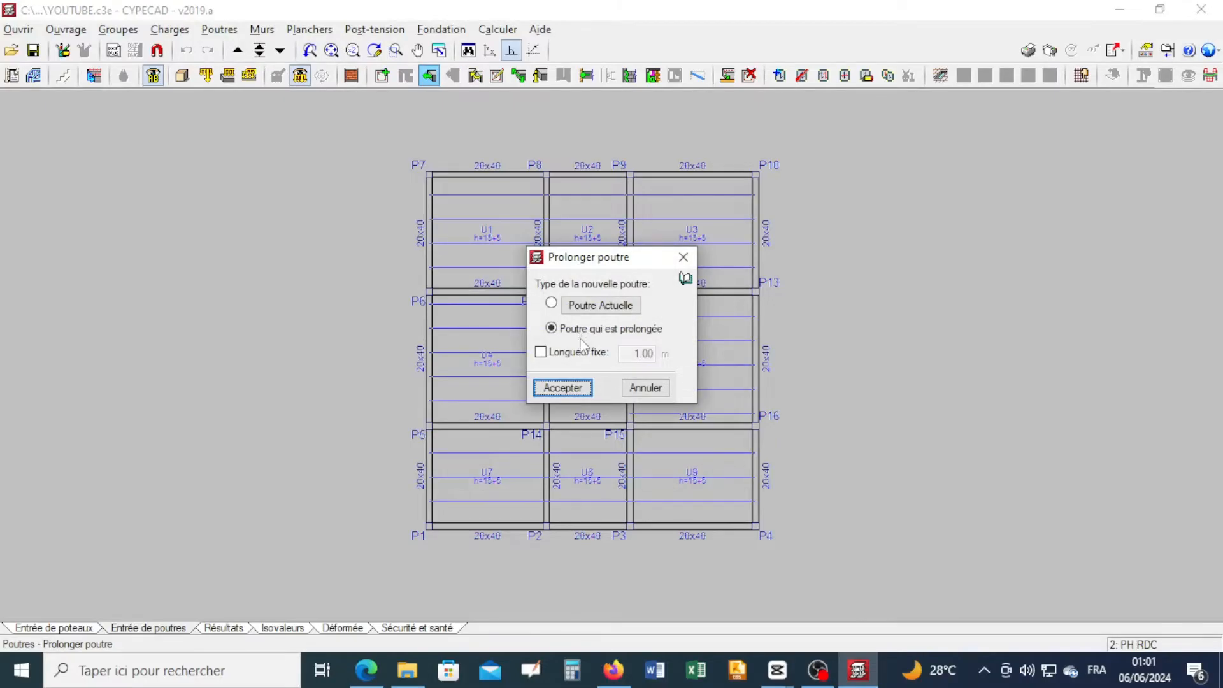
left_click(540, 354)
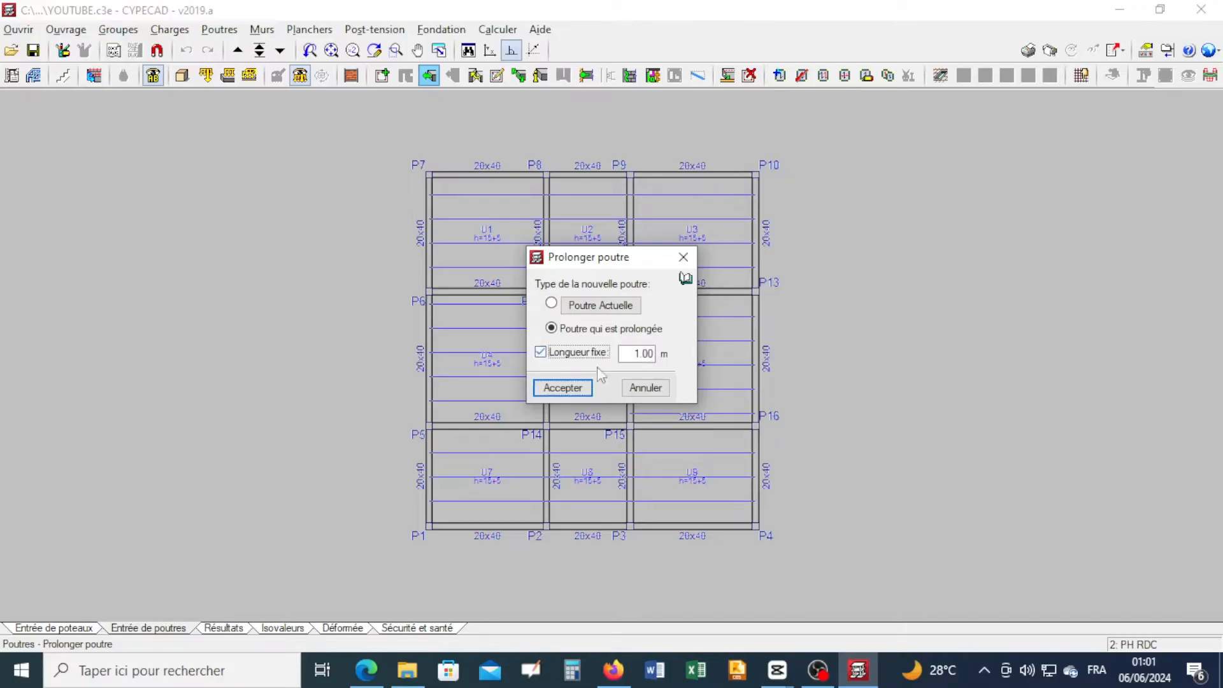
double_click(645, 355)
type("3")
left_click(585, 390)
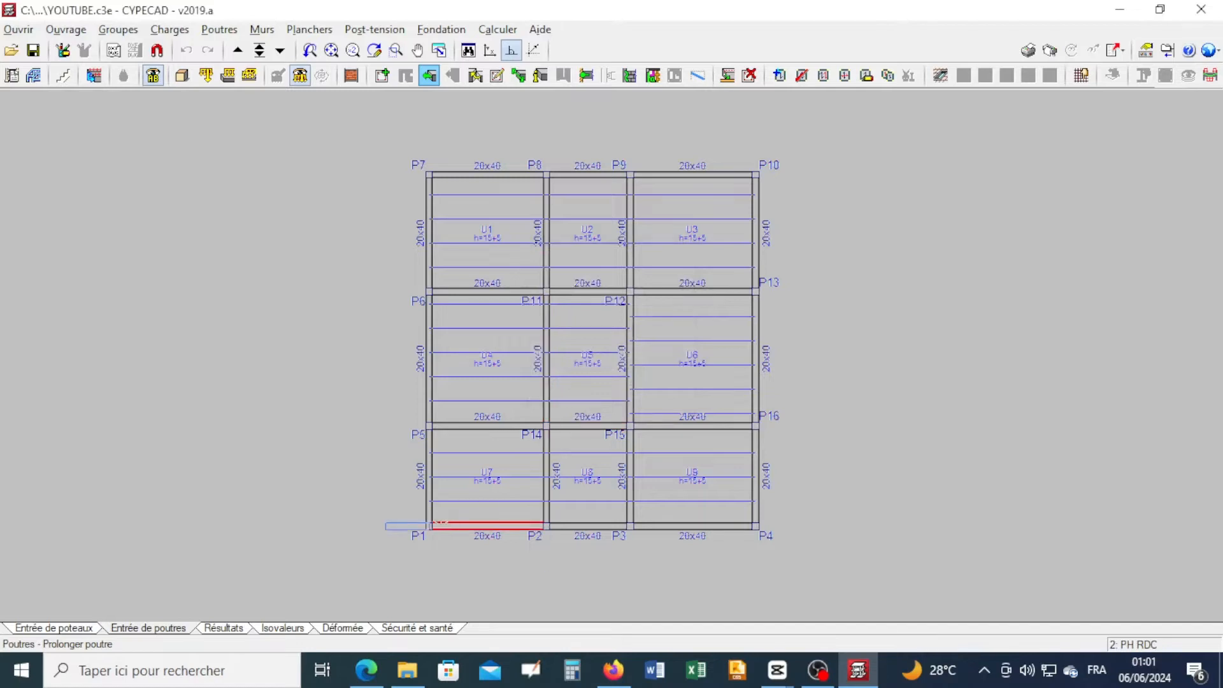
- Extend the horizontal beams outward past P1, P5, P6 and P7, and the vertical edge beams past P1 and P7
left_click(431, 489)
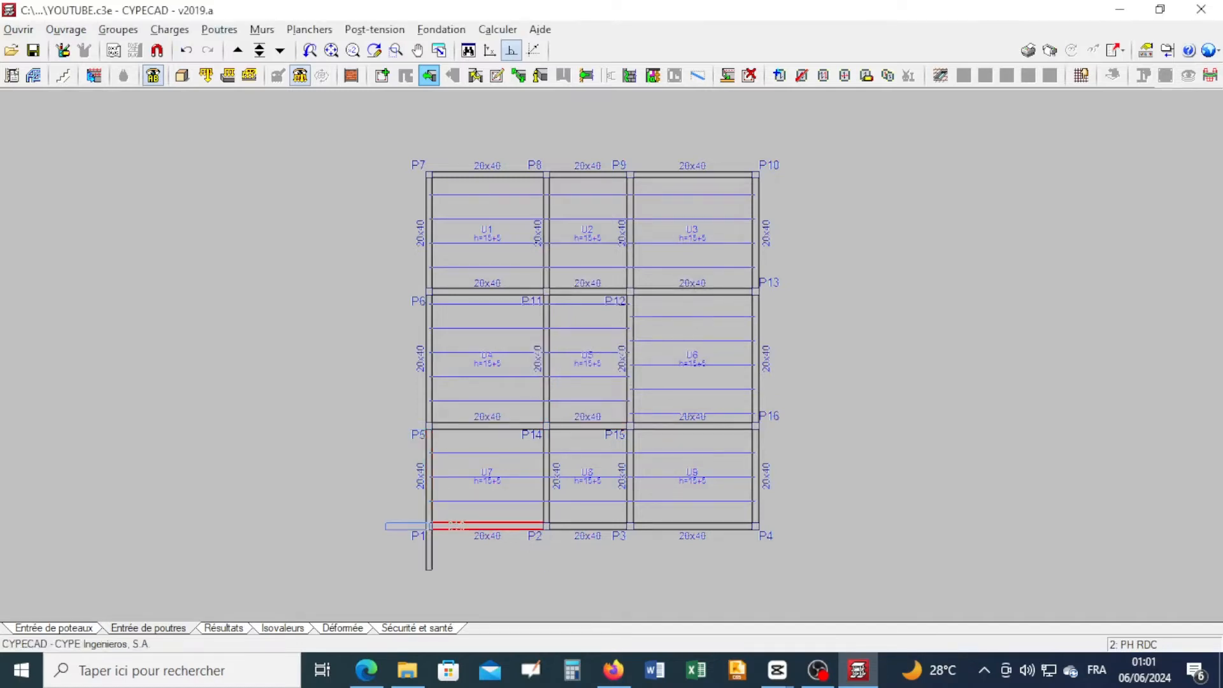
left_click(455, 527)
left_click(479, 420)
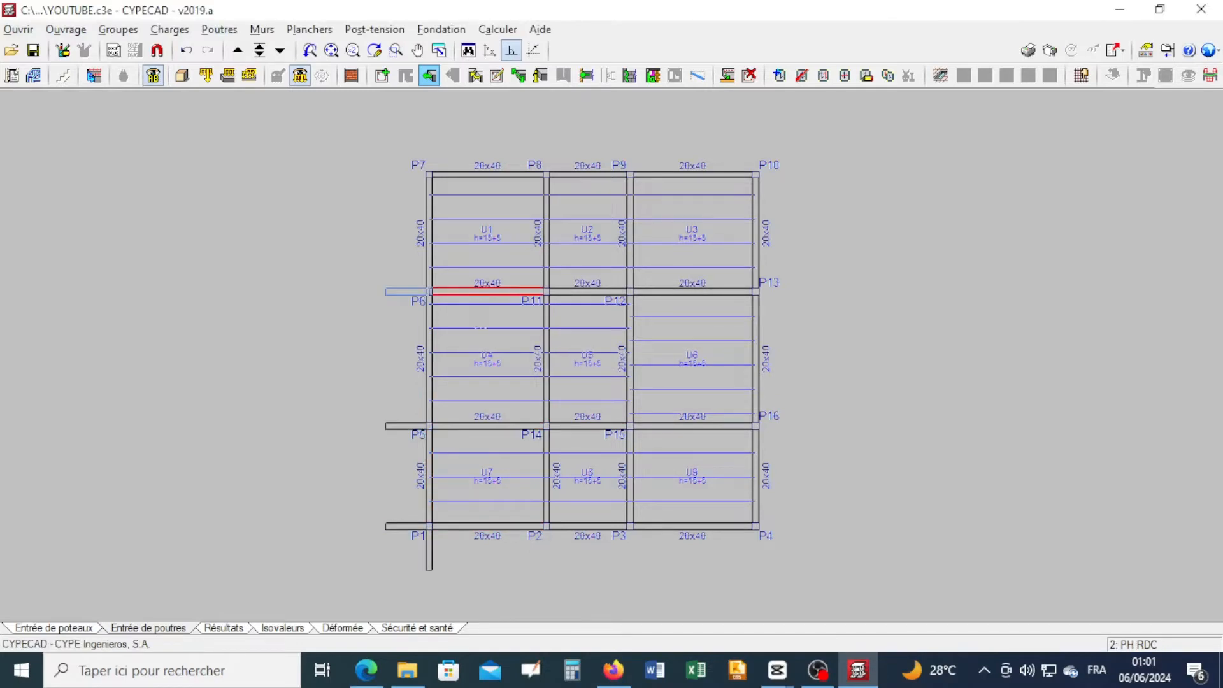
left_click(481, 293)
left_click(458, 219)
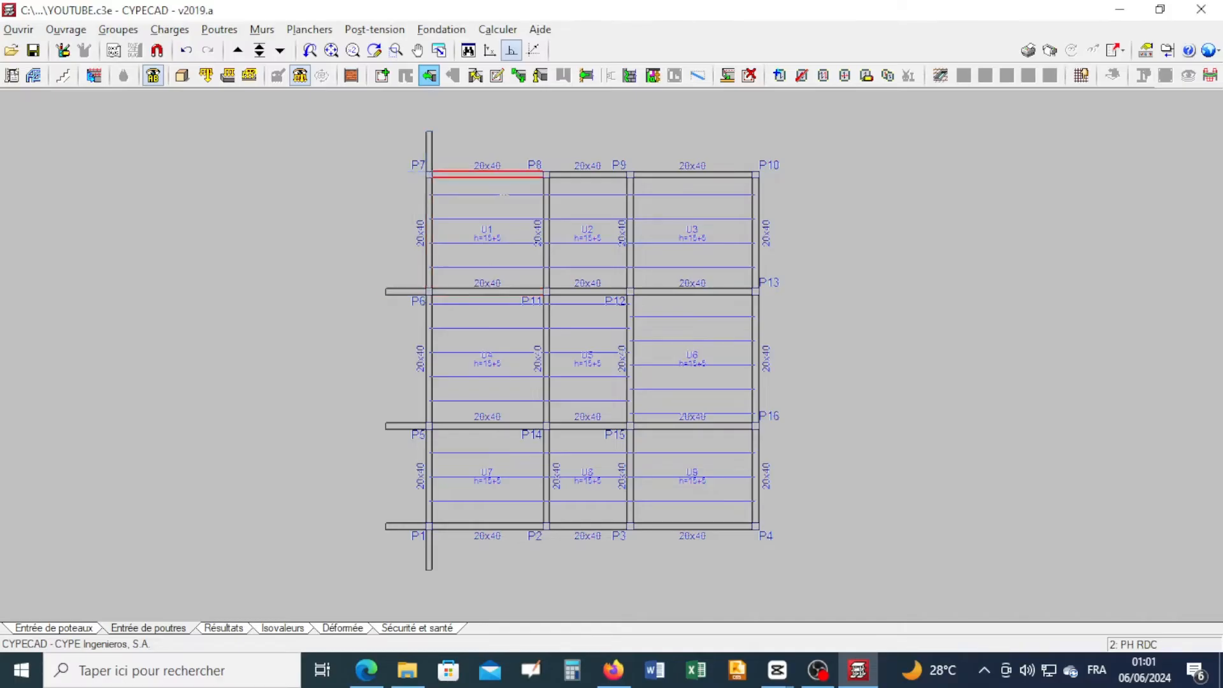
left_click(470, 174)
- Extend the vertical beams outward past P8, P9 and P10, and the horizontal beams past P10, P13, P16 and P4
left_click(547, 207)
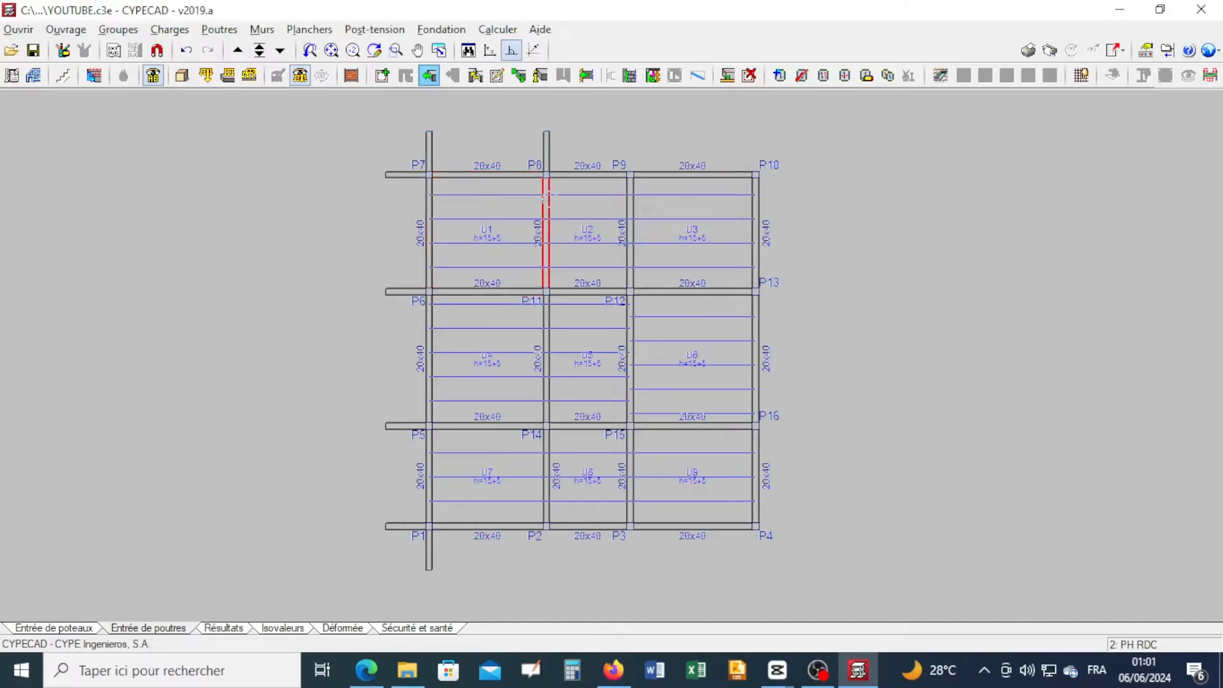
left_click(630, 207)
left_click(755, 206)
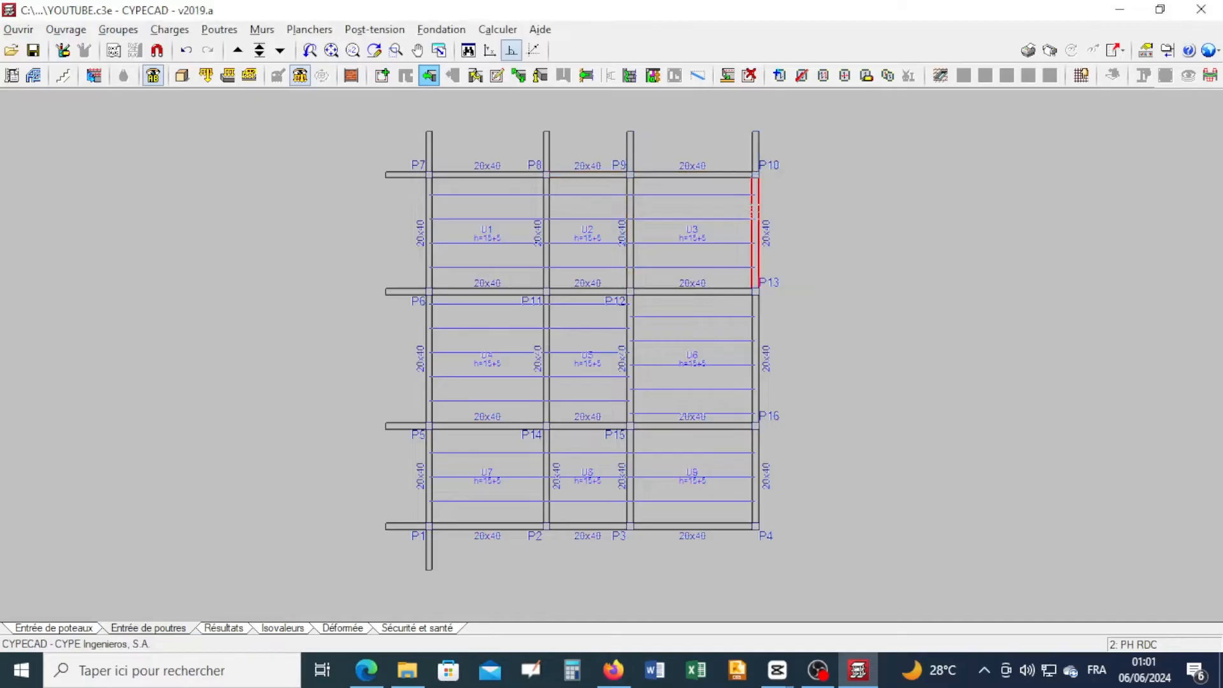
left_click(733, 176)
left_click(734, 291)
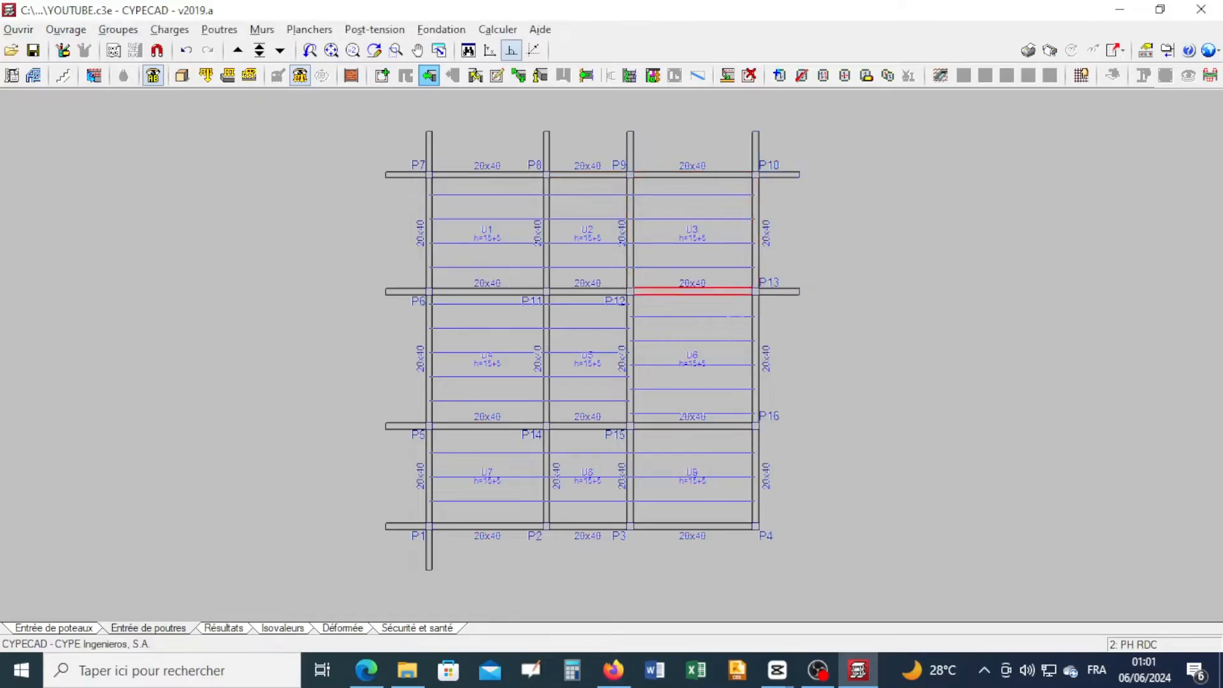
left_click(735, 426)
left_click(732, 526)
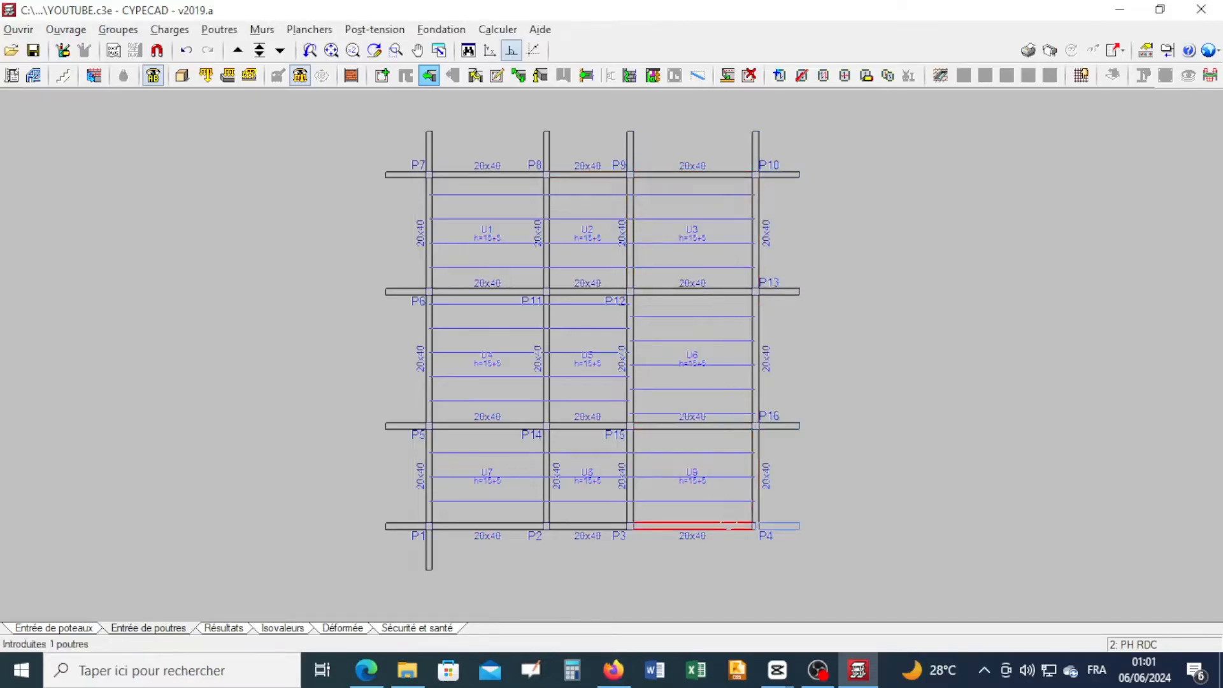
- Extend the vertical beams outward past P4, P3 and P2, keeping the fixed extension length
left_click(755, 507)
left_click(630, 509)
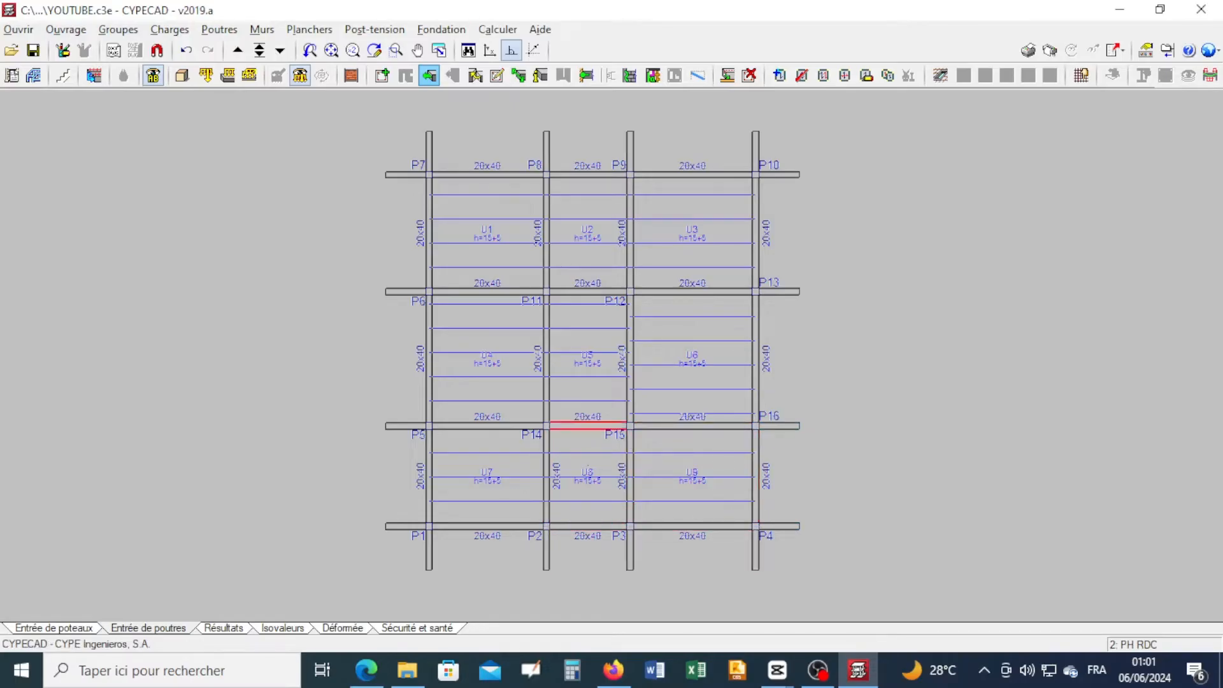
scroll(590, 463, "down", 3)
middle_click_drag(591, 542, 595, 476)
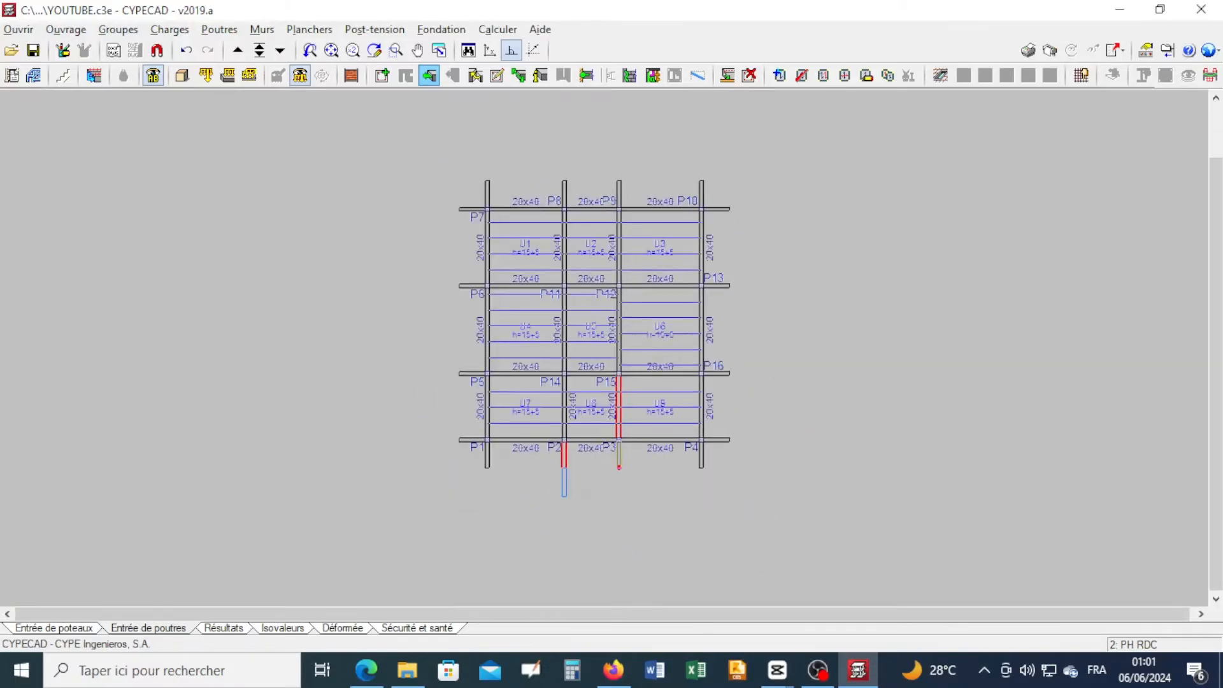
scroll(596, 467, "up", 2)
right_click(610, 488)
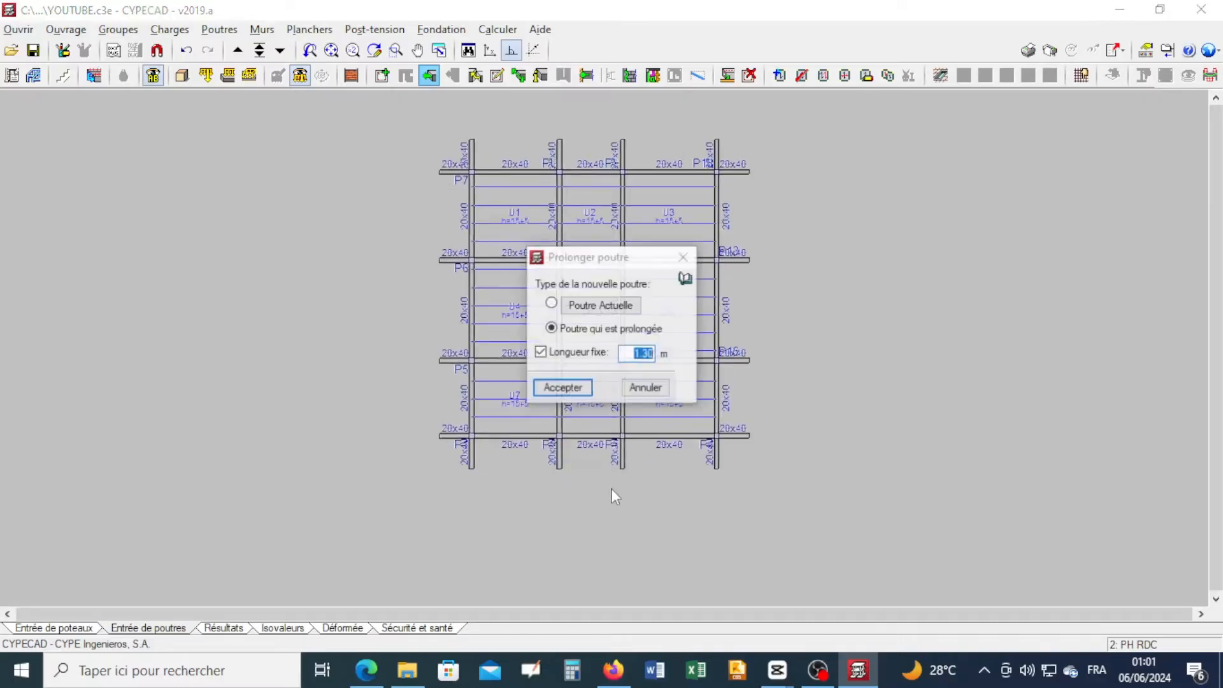
left_click(645, 387)
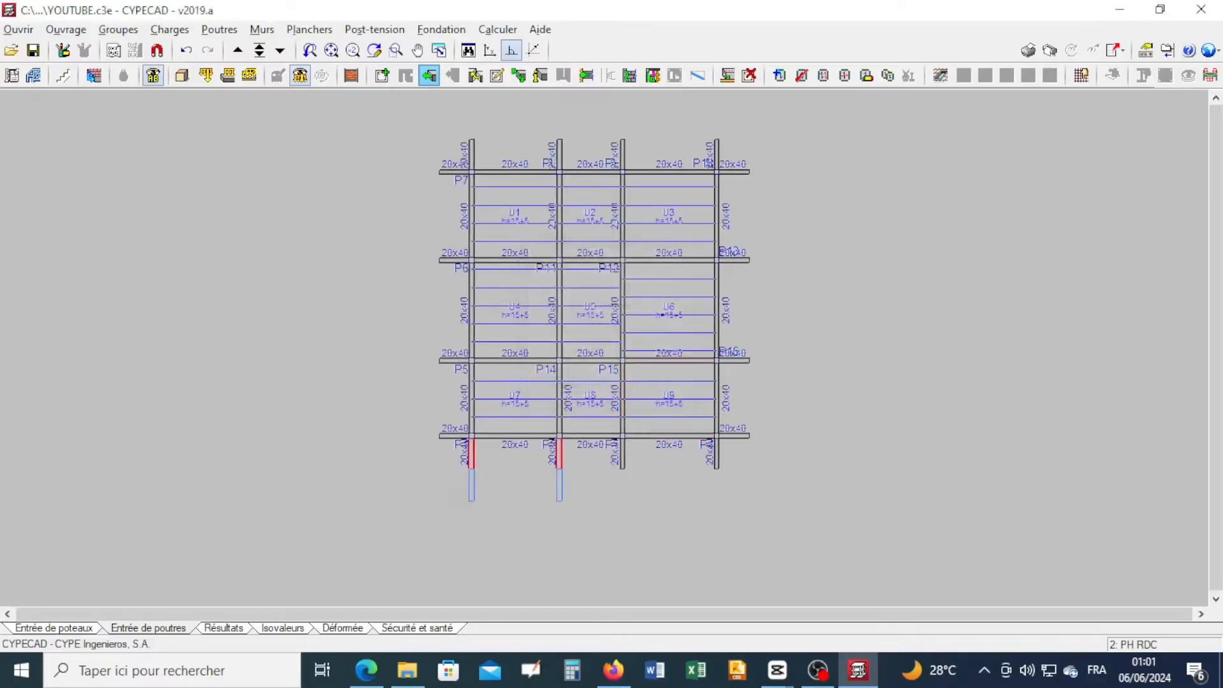
scroll(489, 342, "up", 1)
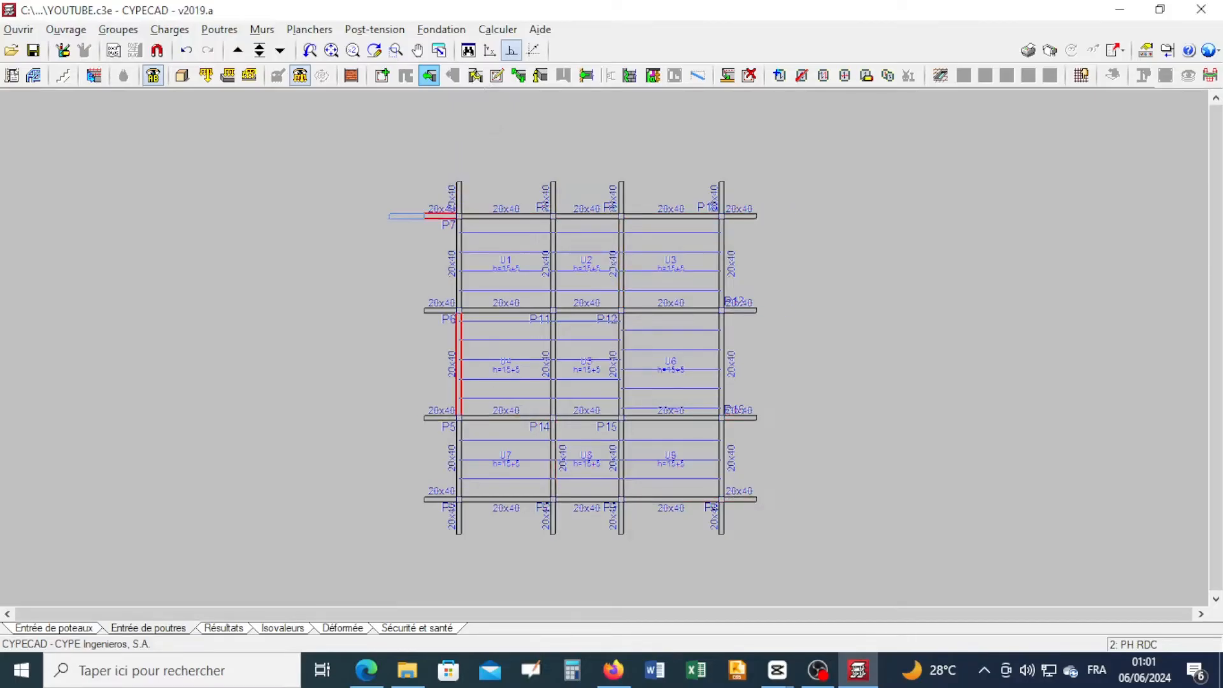
- Draw a straight 20x40 cm edge beam joining the outer ends of the cantilevers past P1, P2, P3 and P4
left_click(382, 75)
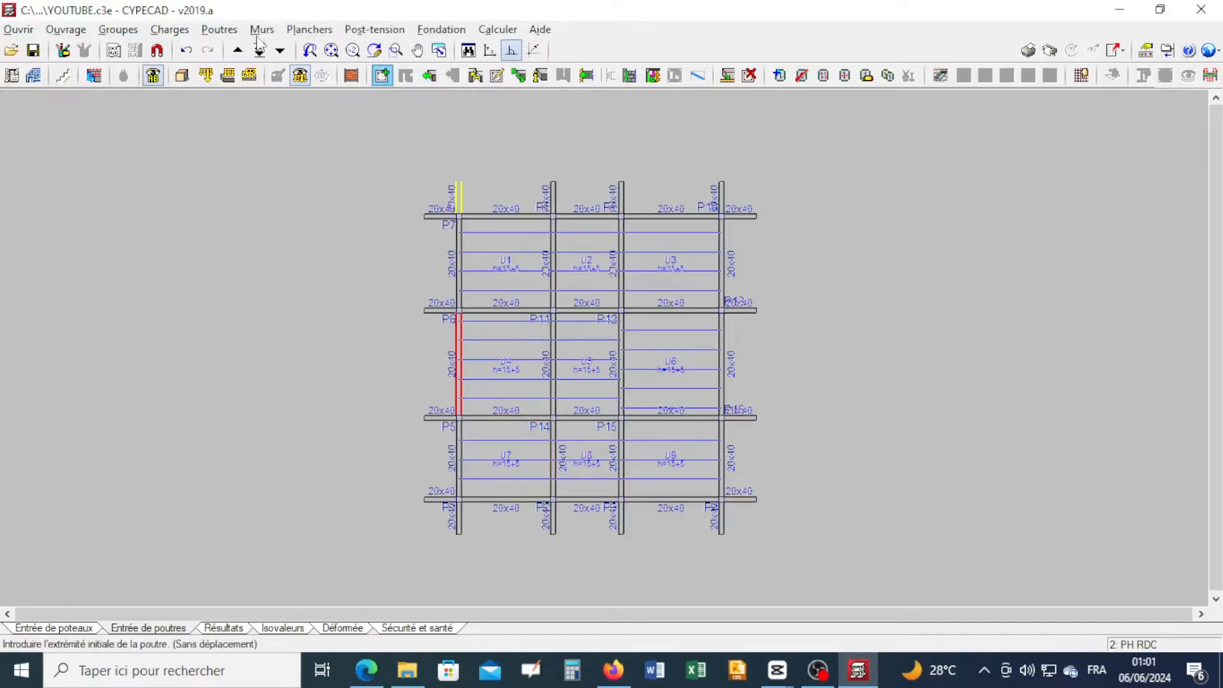
left_click(322, 30)
left_click(223, 30)
left_click(223, 30)
left_click(240, 54)
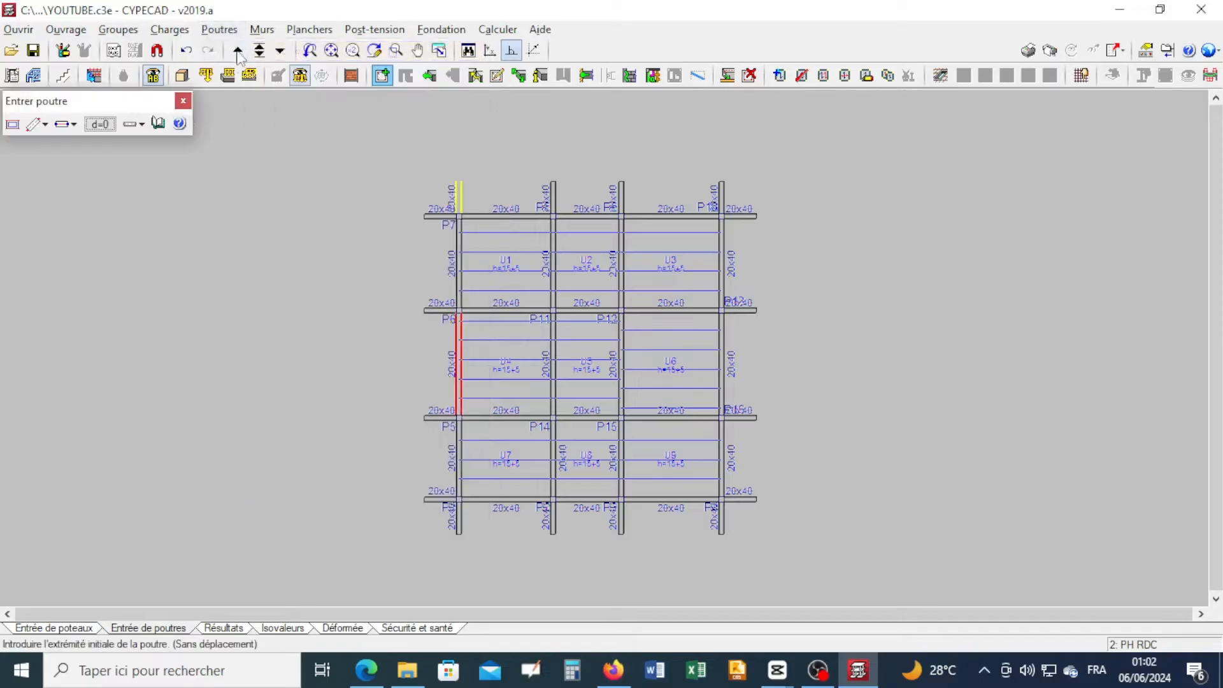
left_click(12, 123)
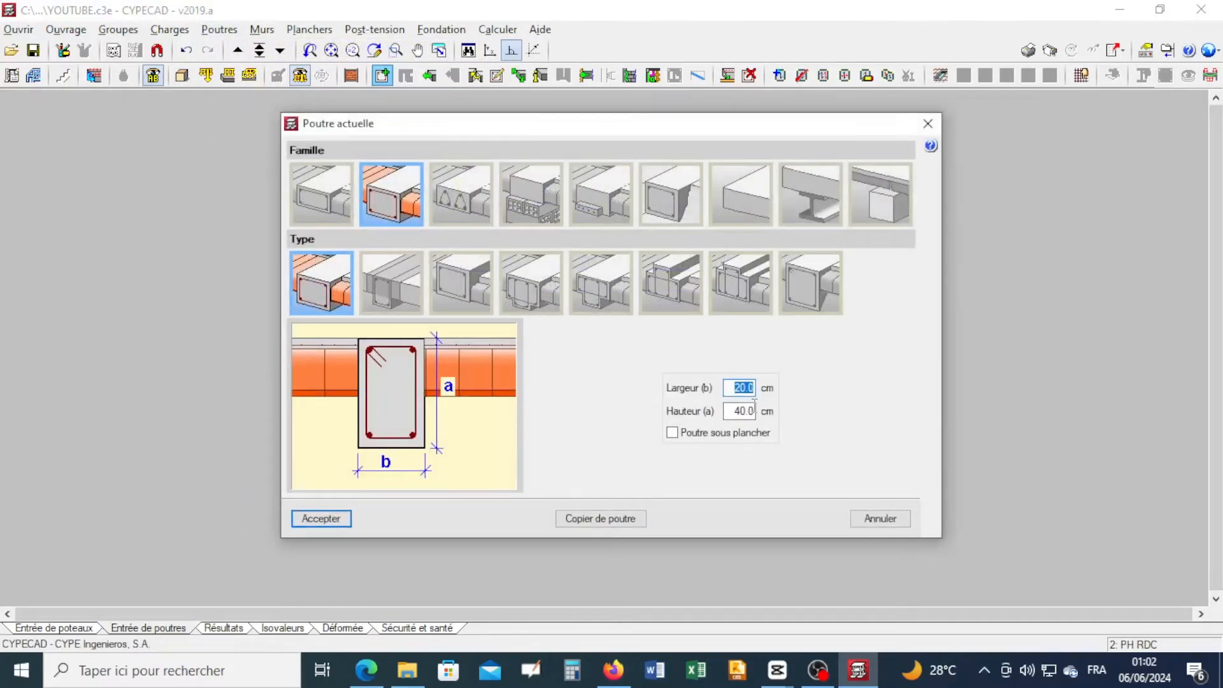
left_click(325, 517)
left_click(458, 535)
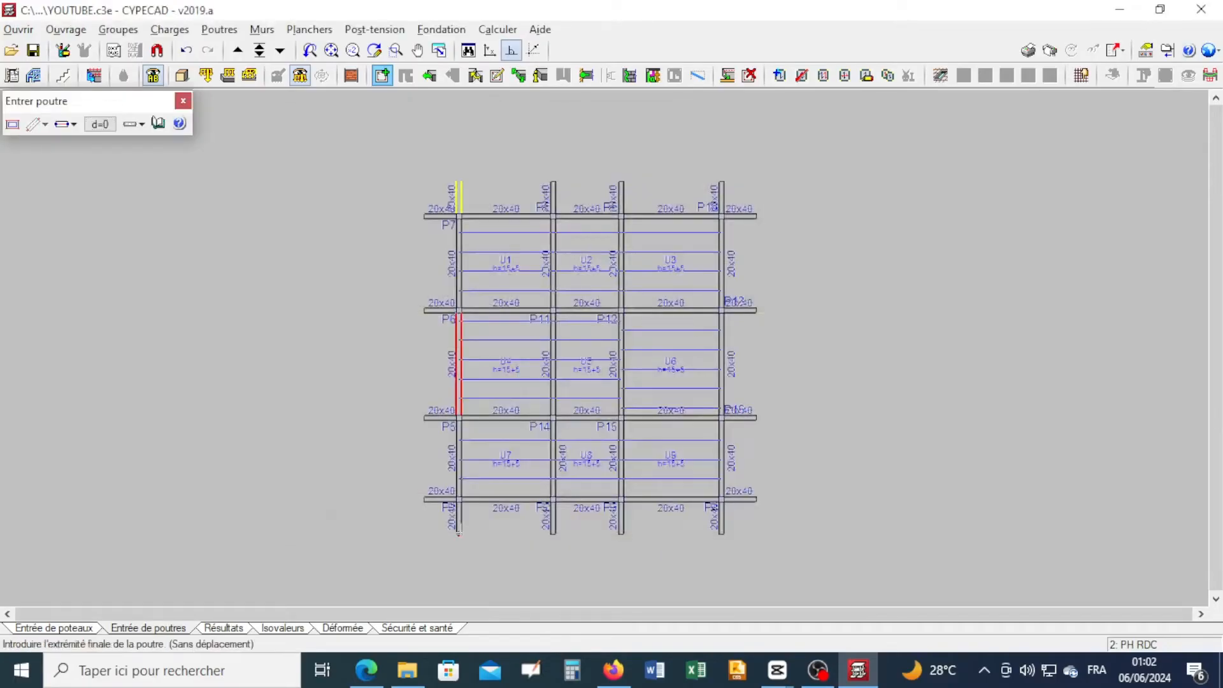
left_click(723, 534)
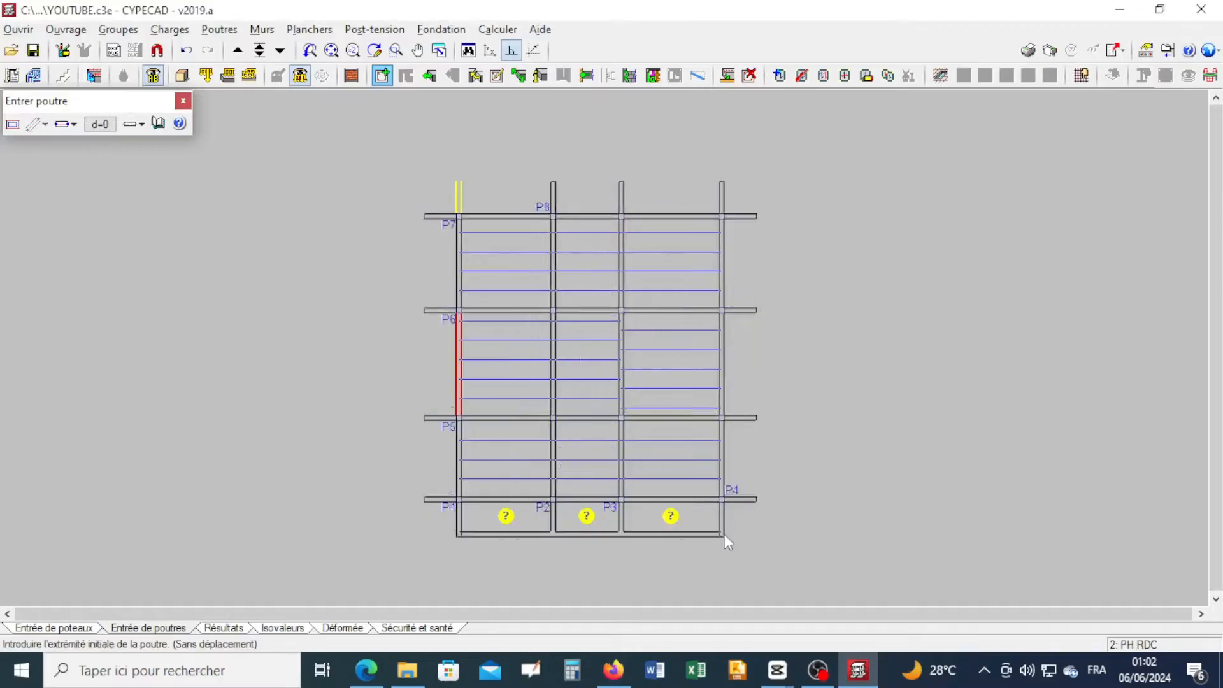
- Draw straight edge beams joining the outer cantilever ends along the P1–P7, P7–P10 and P10–P4 sides
left_click(423, 498)
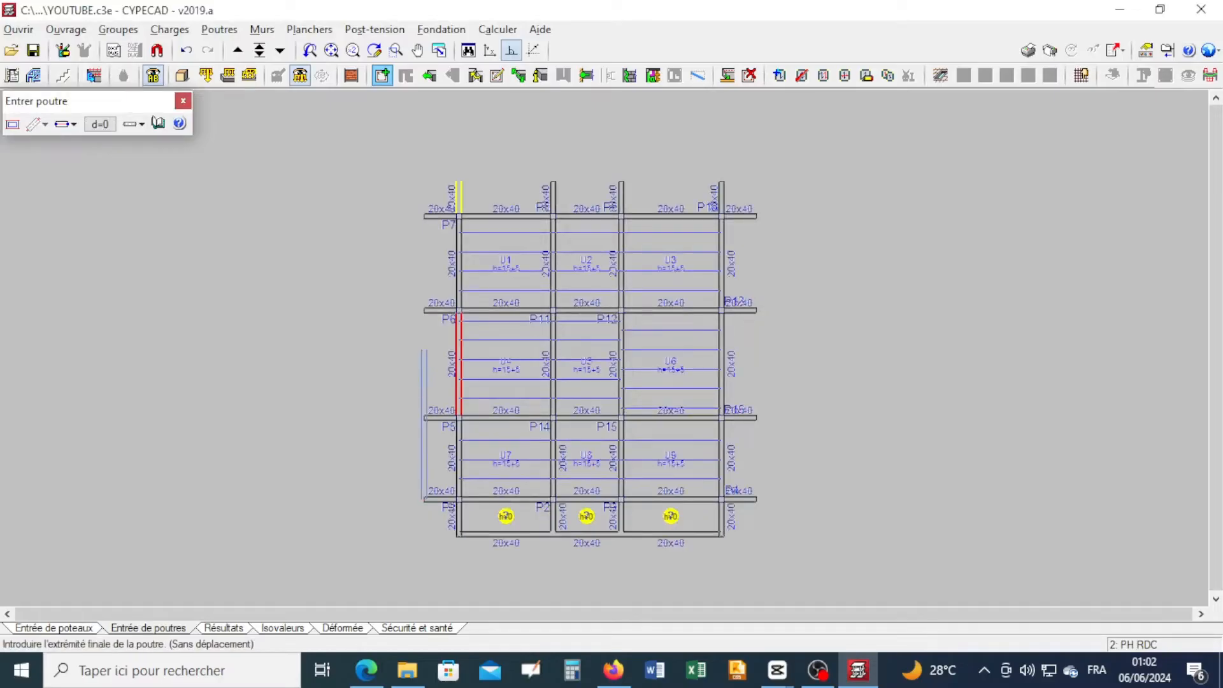
left_click(423, 216)
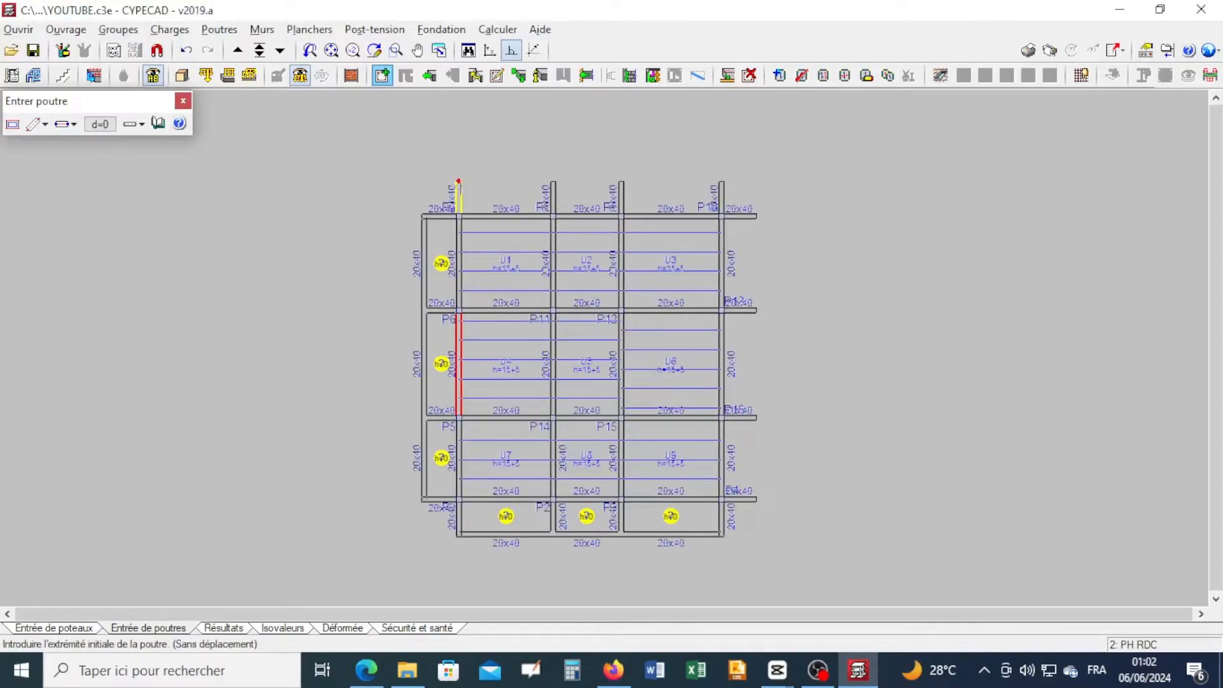
left_click(459, 181)
left_click(722, 181)
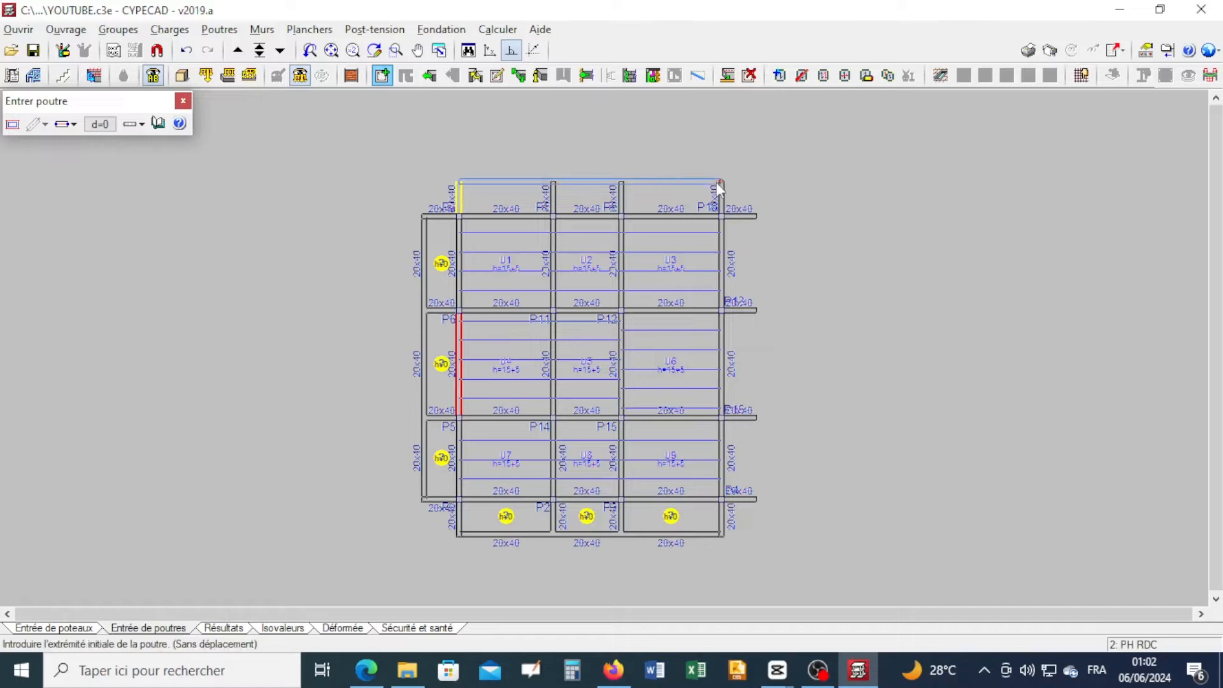
left_click(756, 217)
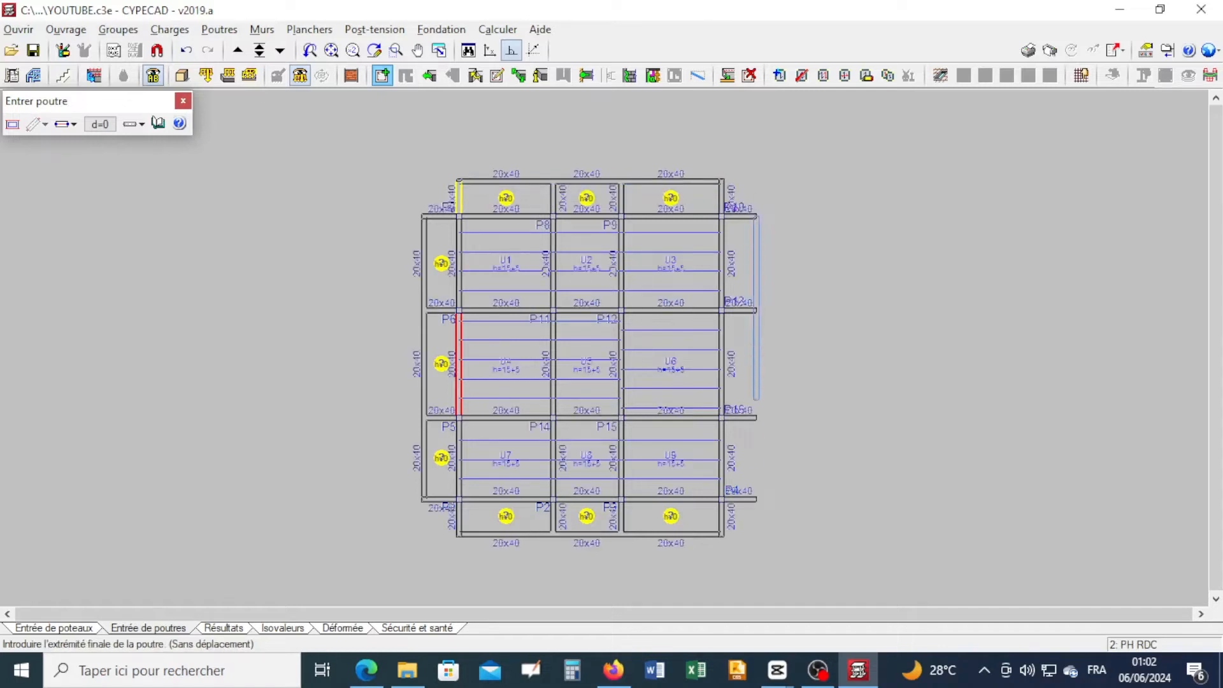
left_click(757, 498)
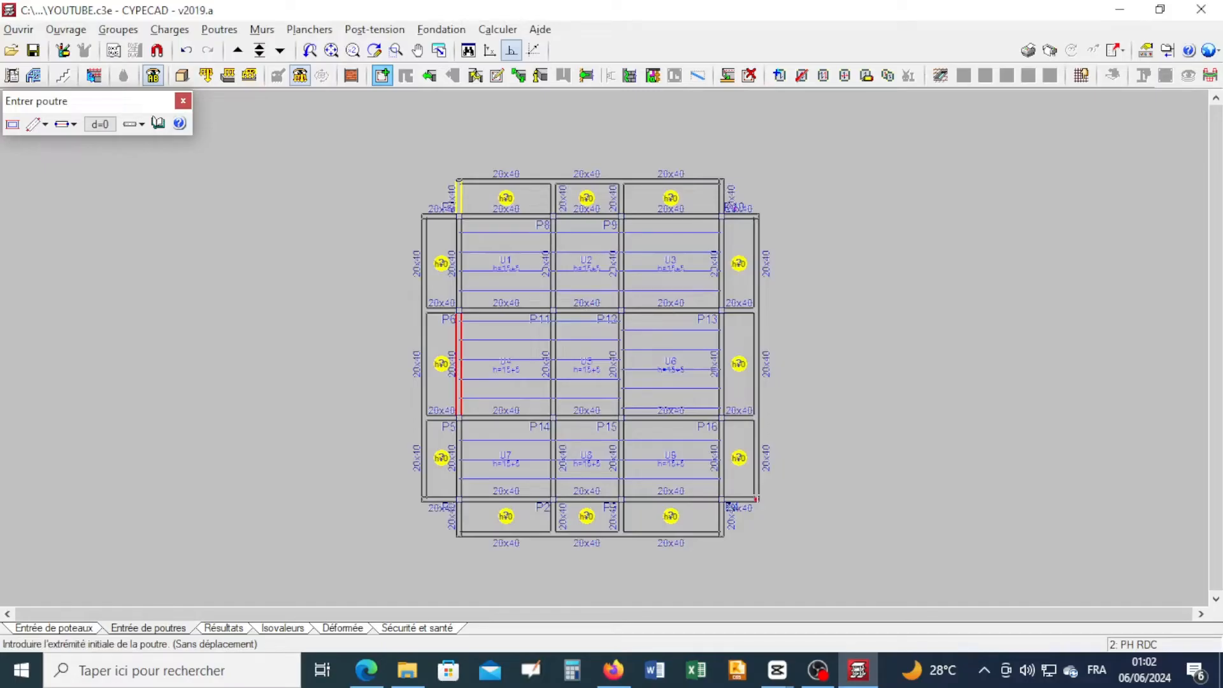
- Switch beam entry to arc and draw a curved 20x40 beam joining the two outer edge beams around P7
scroll(621, 442, "up", 3)
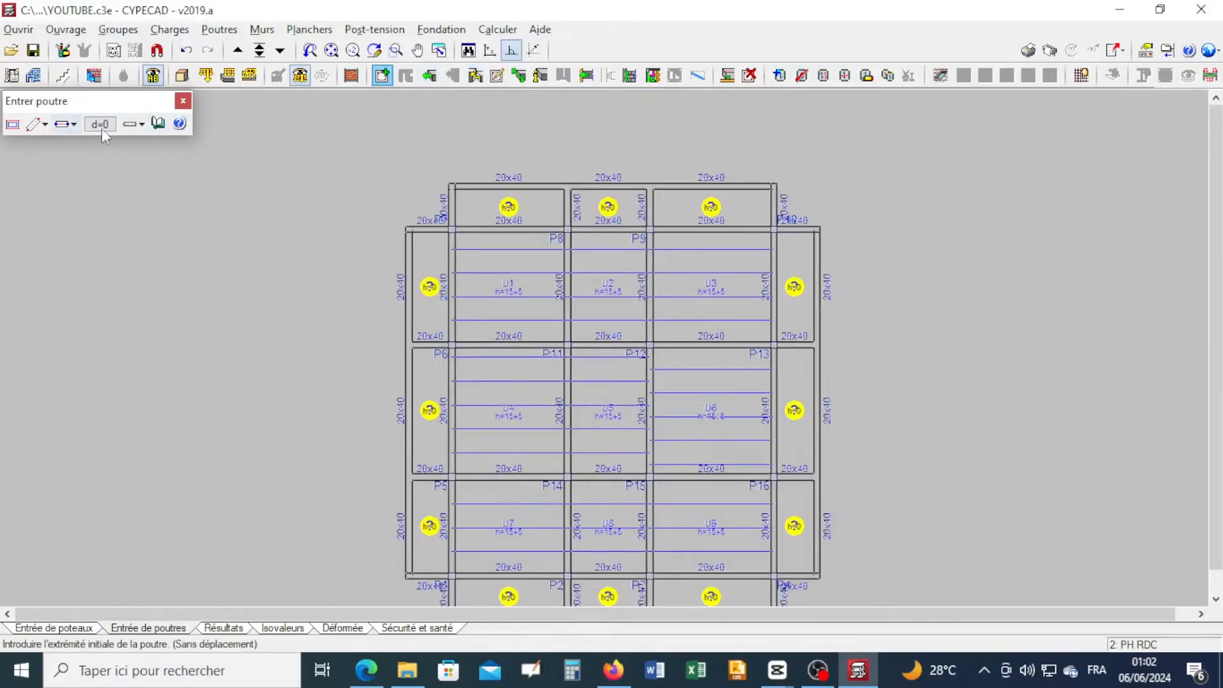
left_click(142, 126)
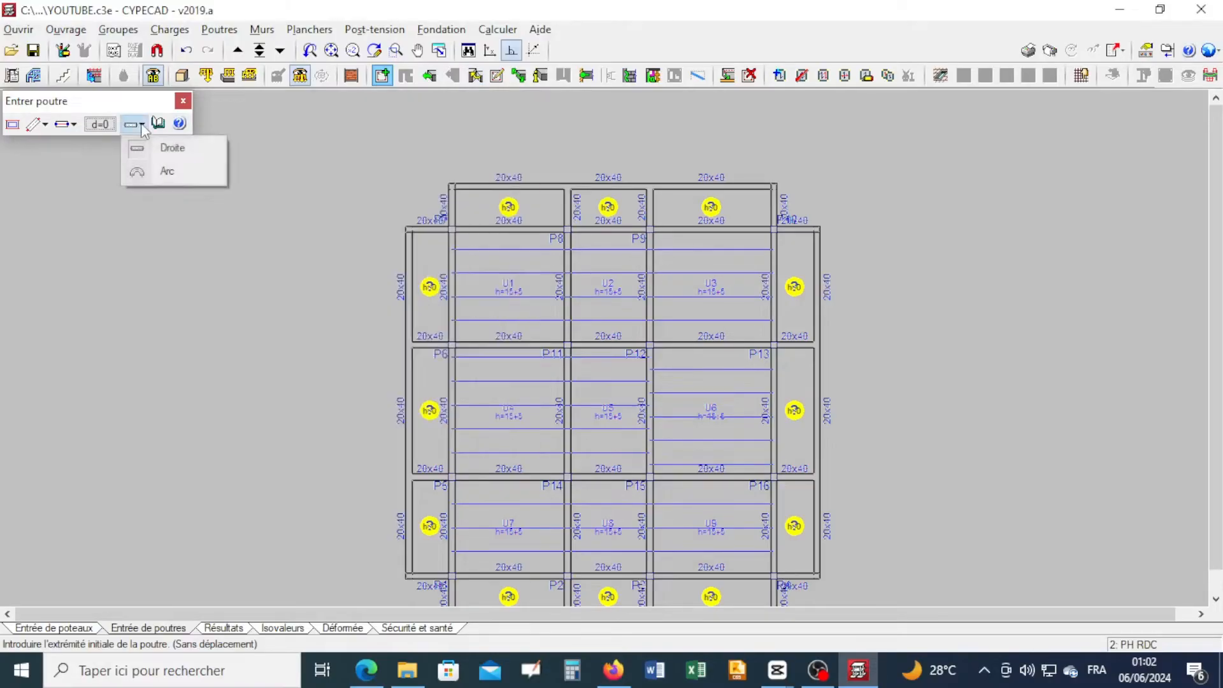
left_click(145, 172)
scroll(450, 230, "up", 3)
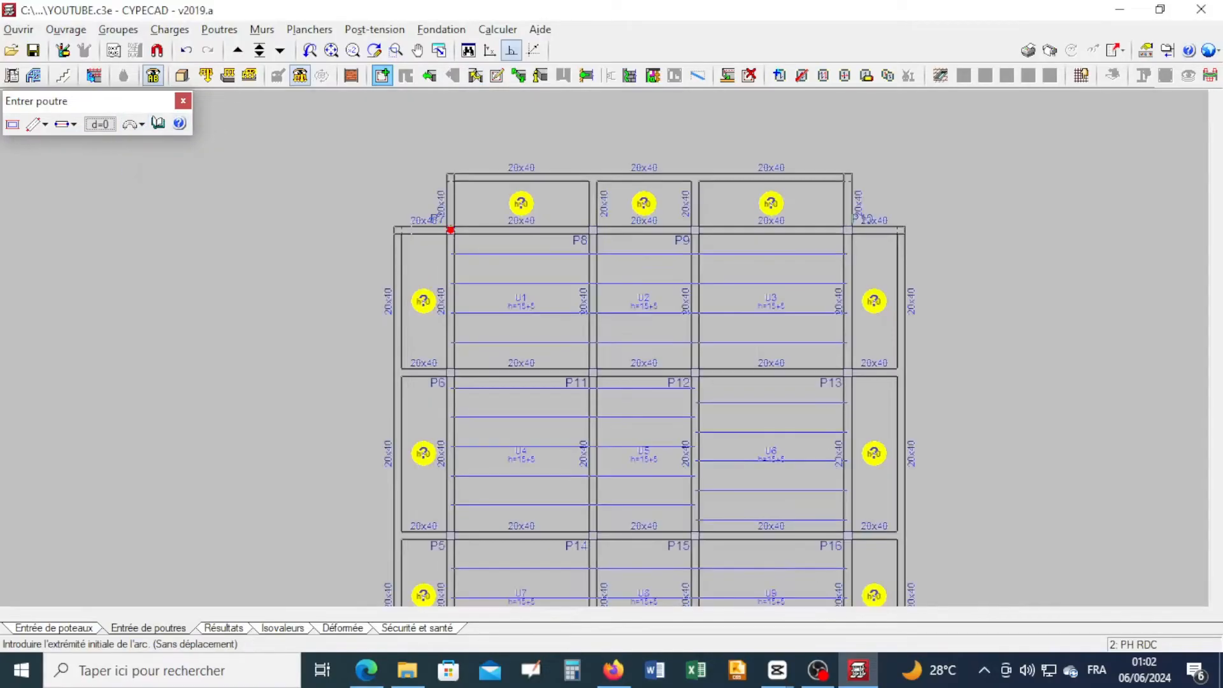
scroll(449, 230, "up", 1)
left_click(373, 231)
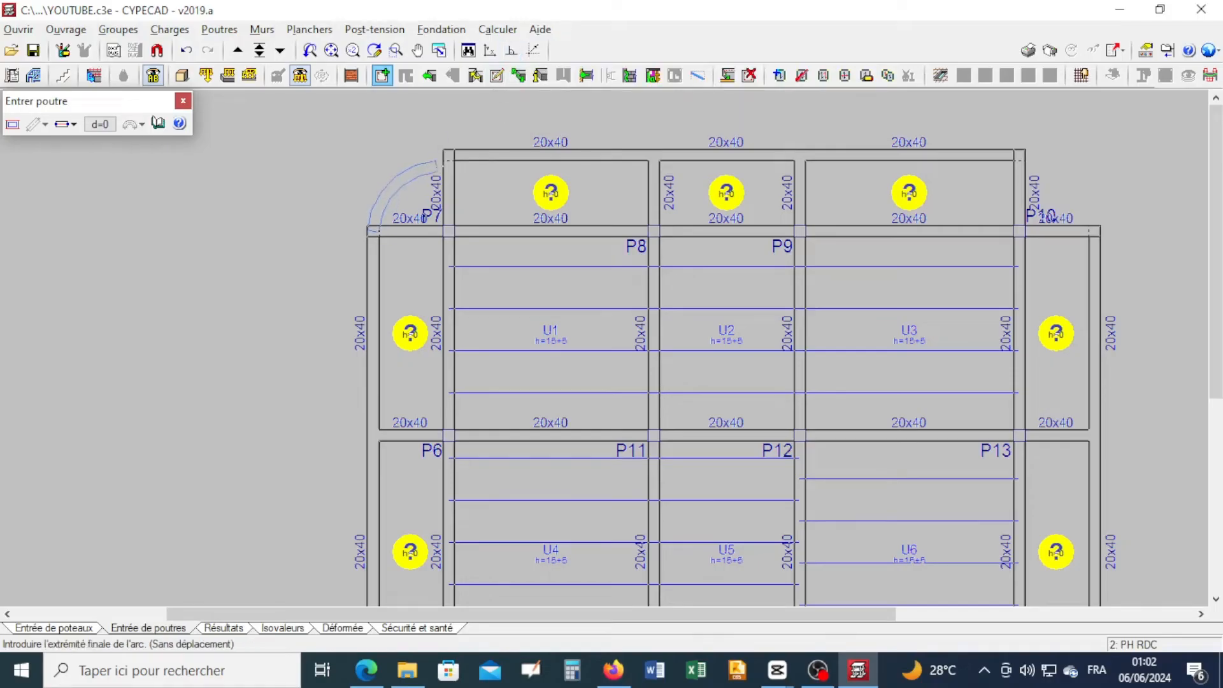
left_click(448, 154)
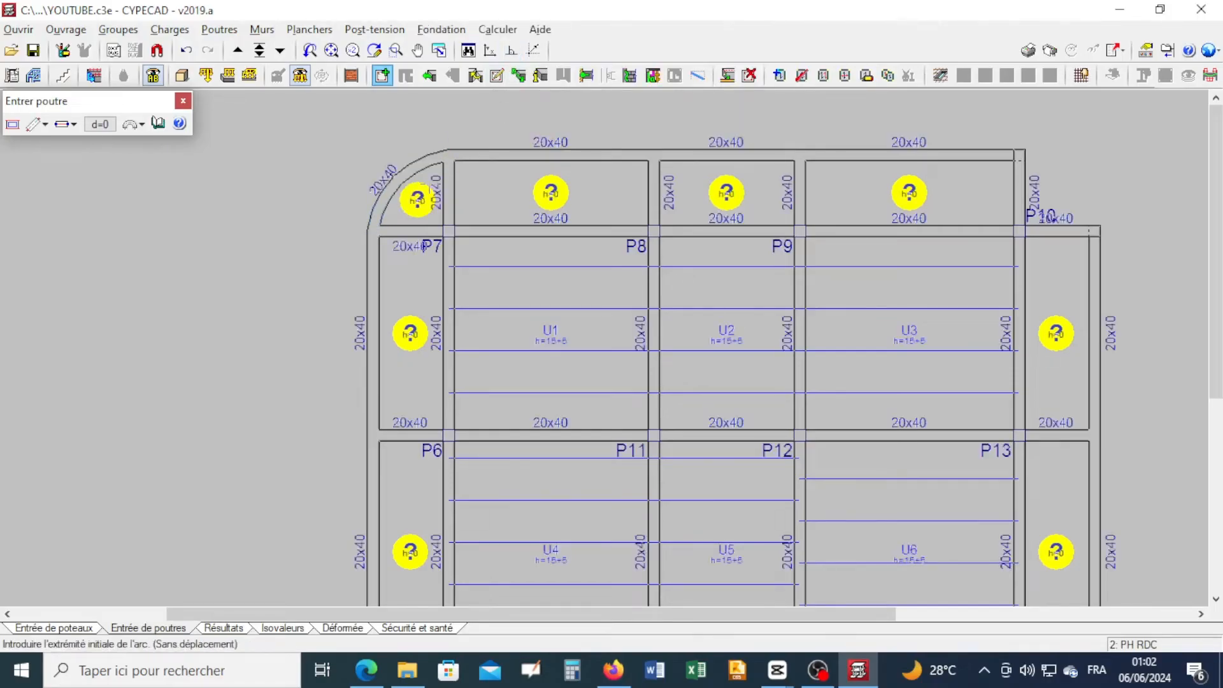
- Try a curved beam joining the two outer edge beams around P10, and erase it
scroll(448, 155, "down", 5)
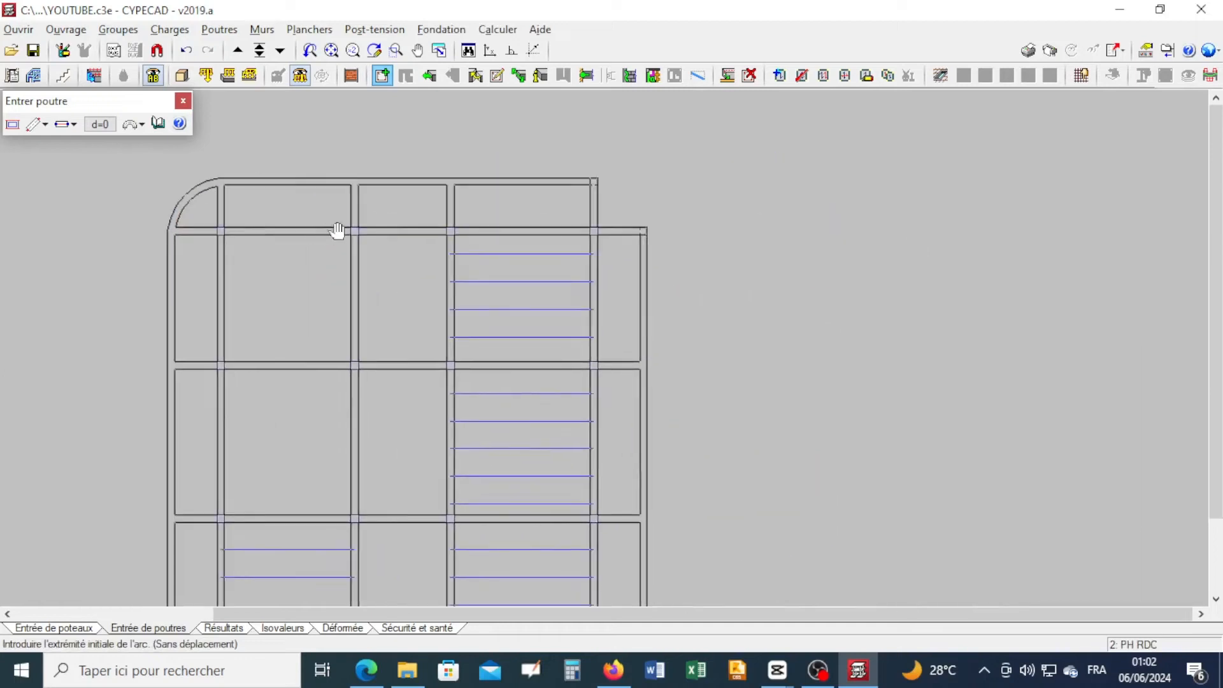
scroll(578, 222, "up", 1)
middle_click_drag(630, 161, 576, 204)
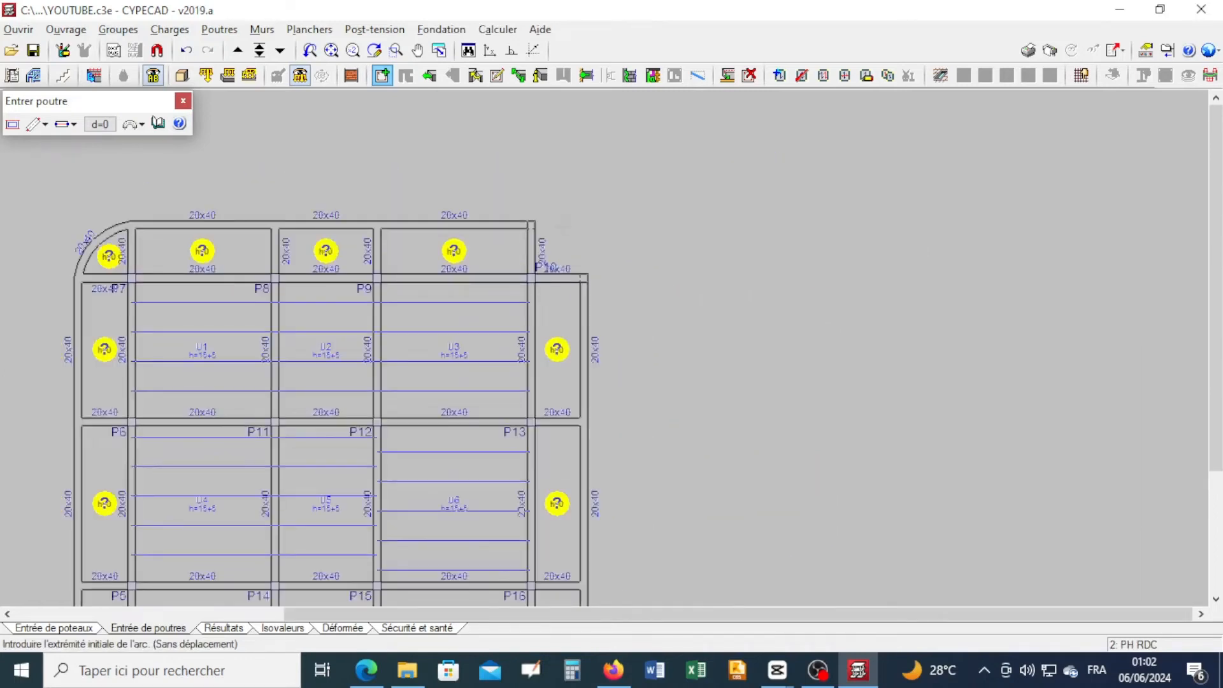
scroll(558, 211, "up", 3)
left_click(526, 225)
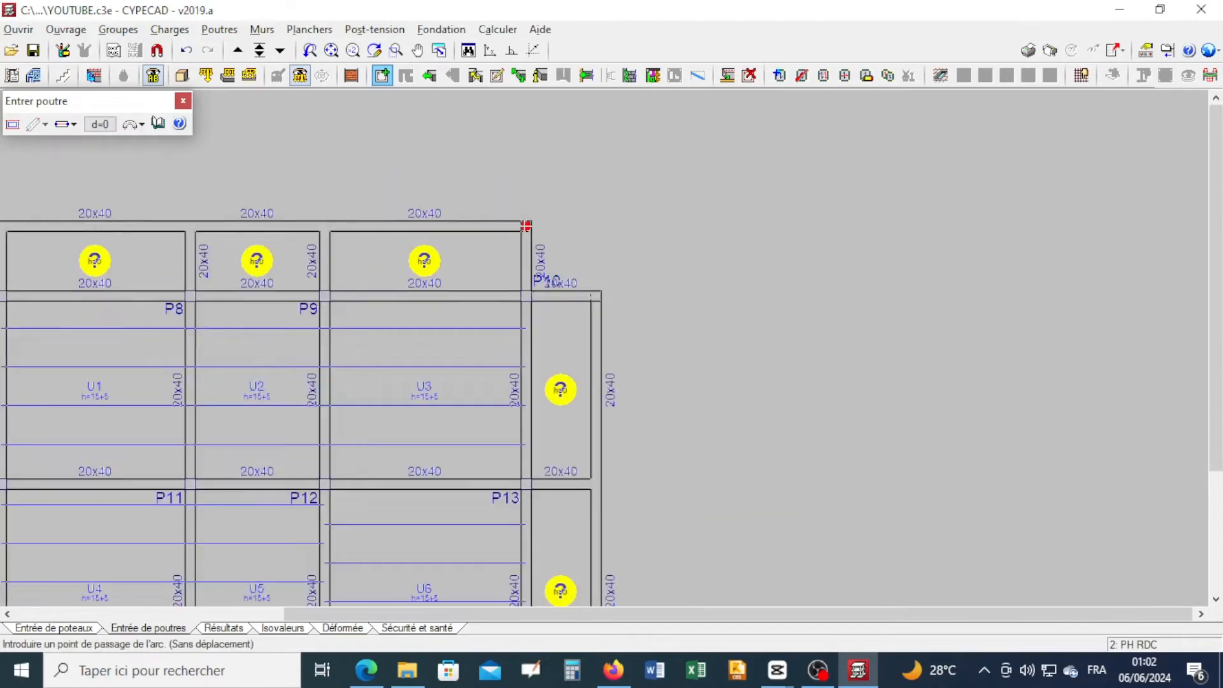
left_click(570, 238)
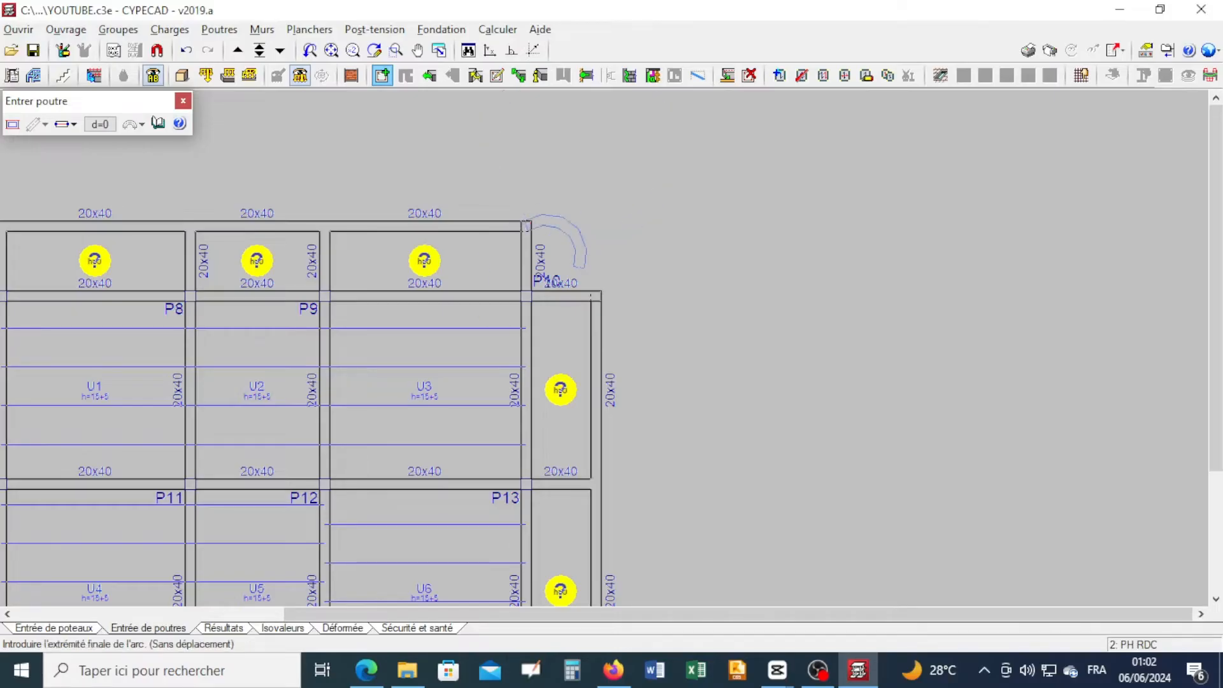
left_click(595, 297)
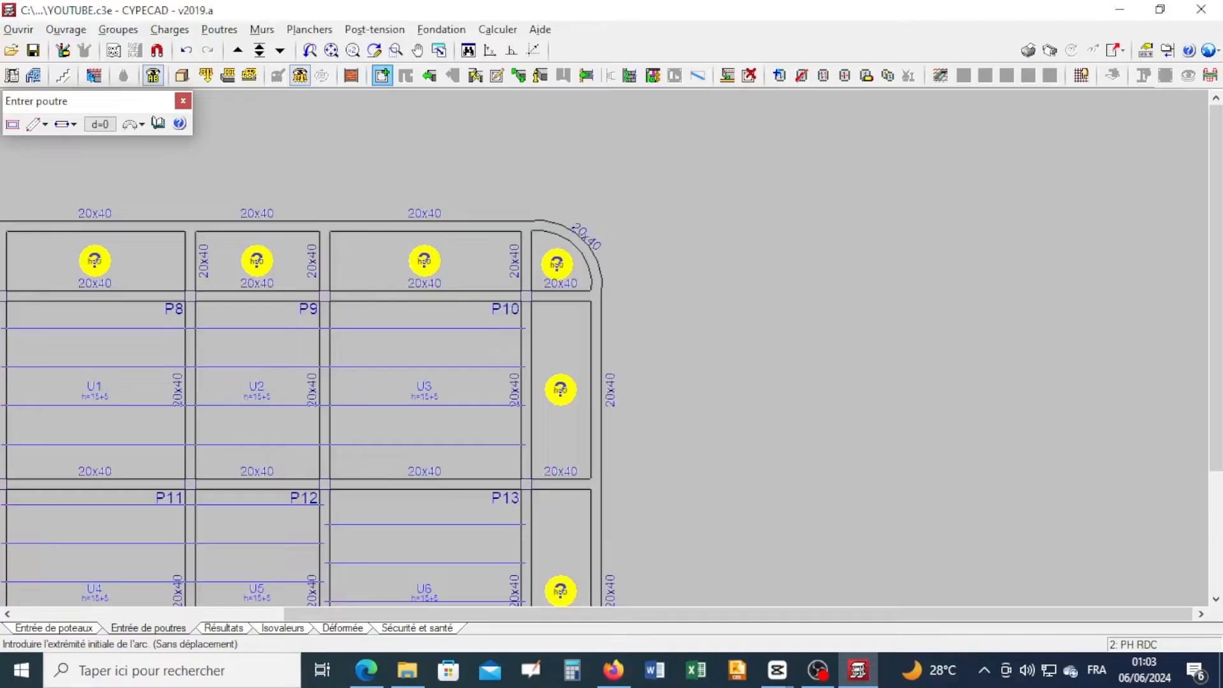
left_click(754, 80)
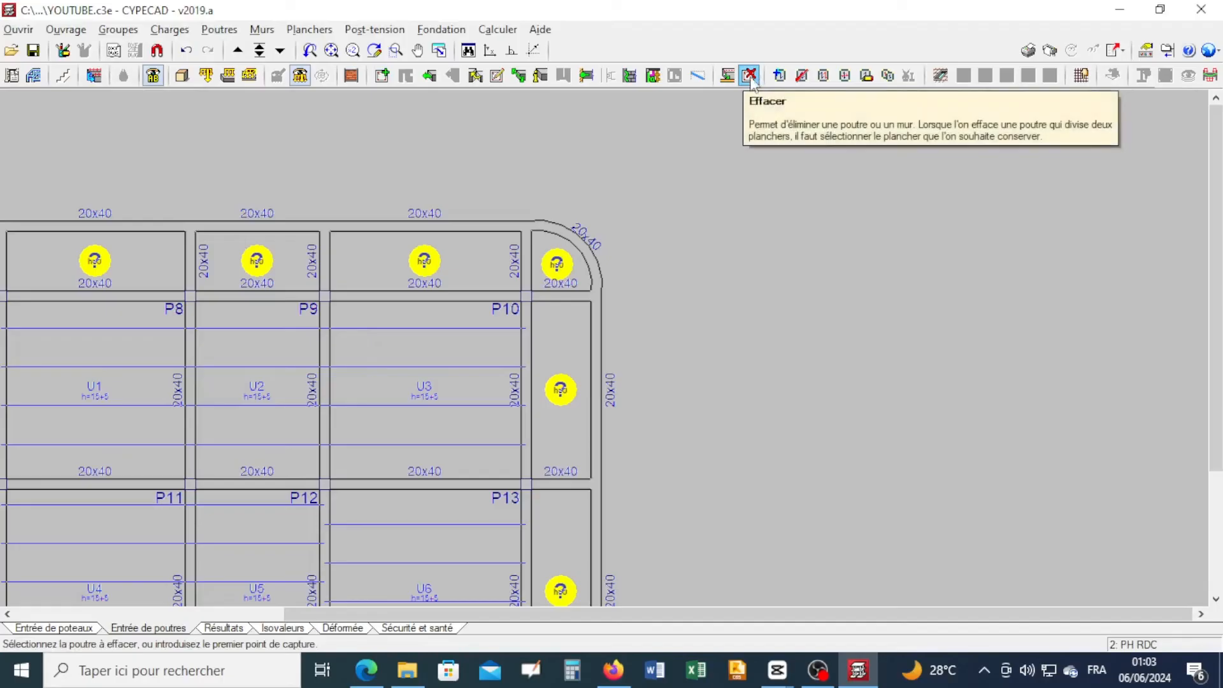
left_click(596, 262)
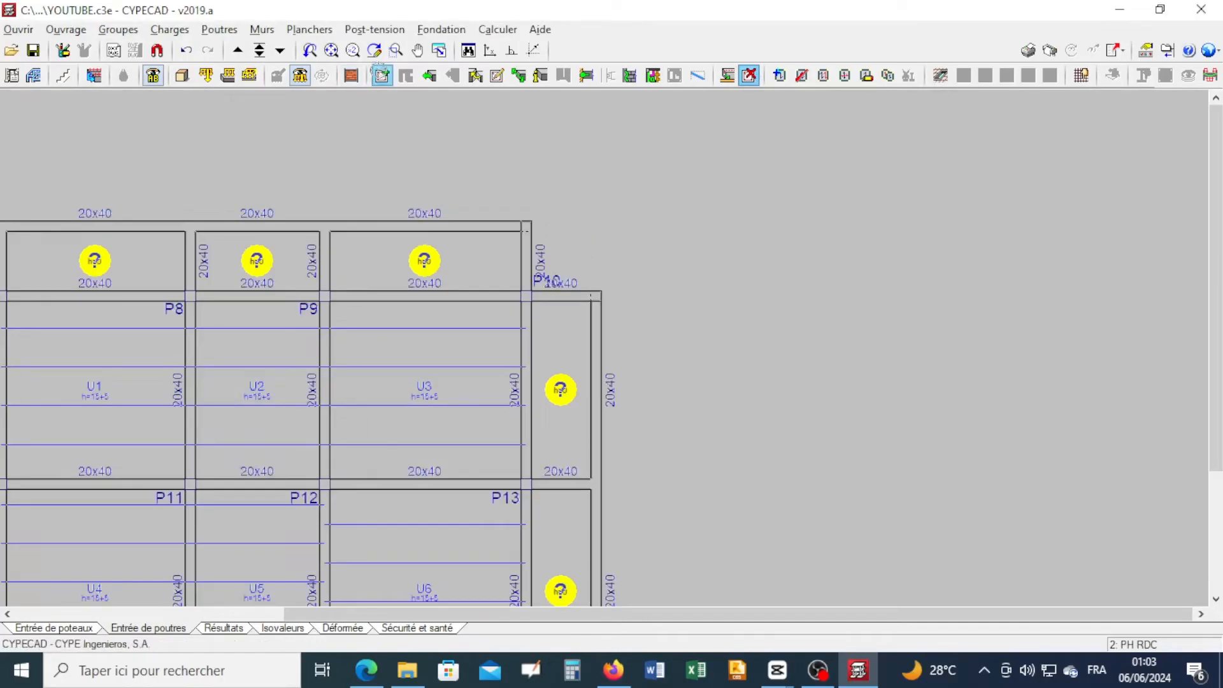
- Redraw the curved 20x40 beam around P10 with its intermediate point closer to the corner column
left_click(382, 75)
left_click(526, 225)
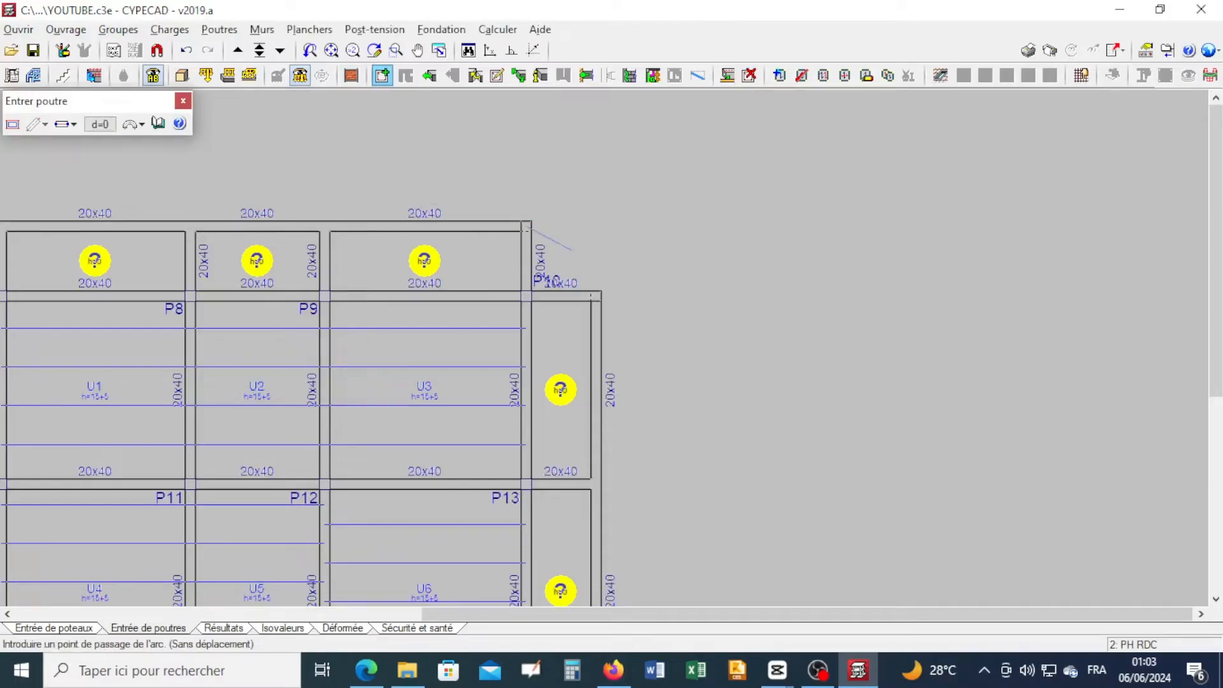
left_click(572, 249)
left_click(595, 296)
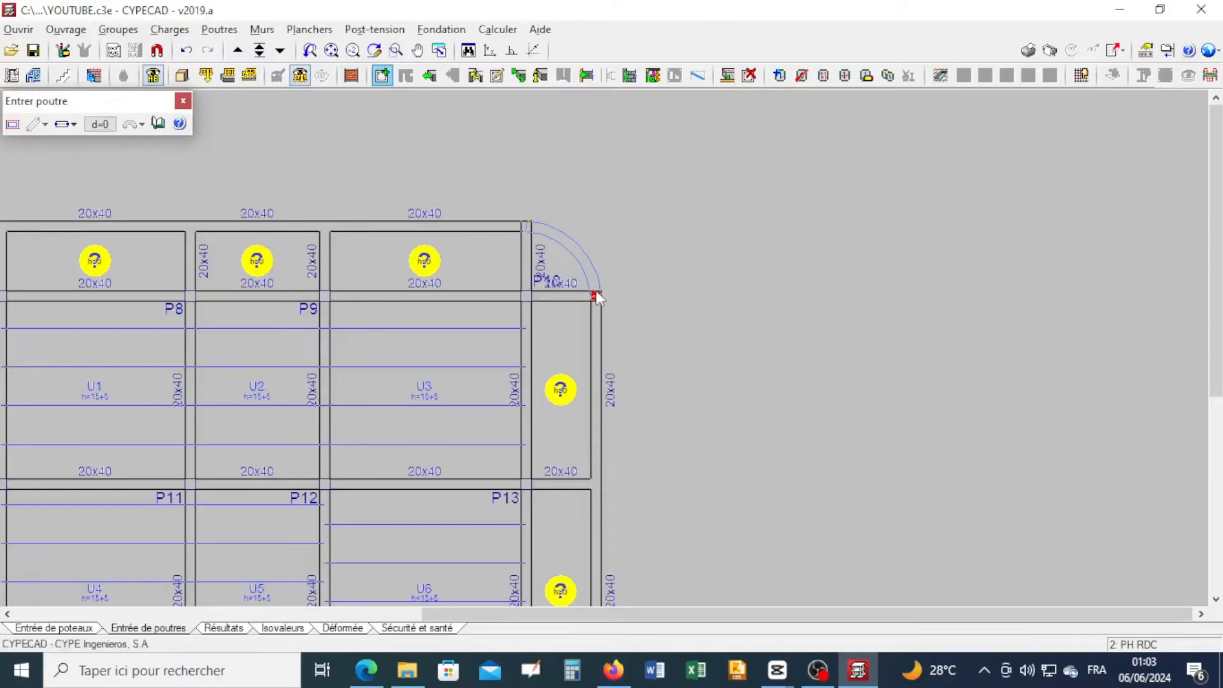
- Draw a curved 20x40 beam joining the two outer edge beams around P4
scroll(541, 274, "down", 3)
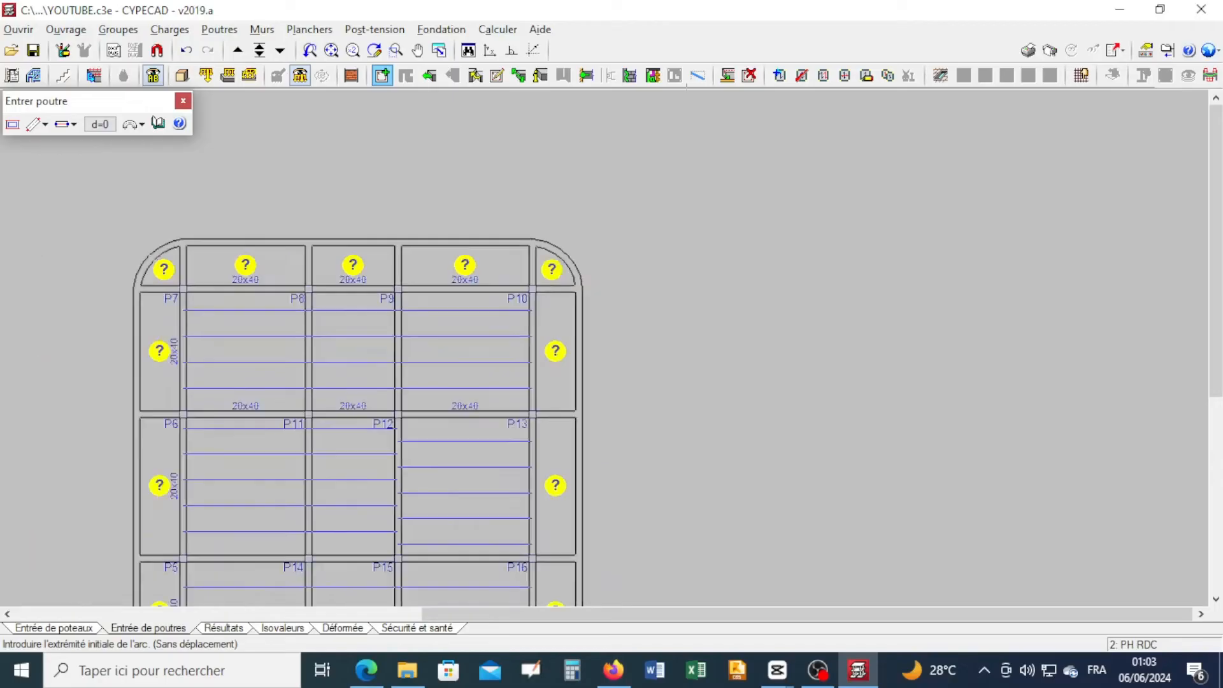
scroll(553, 274, "down", 2)
middle_click_drag(497, 417, 666, 189)
scroll(710, 384, "up", 1)
middle_click_drag(710, 384, 806, 208)
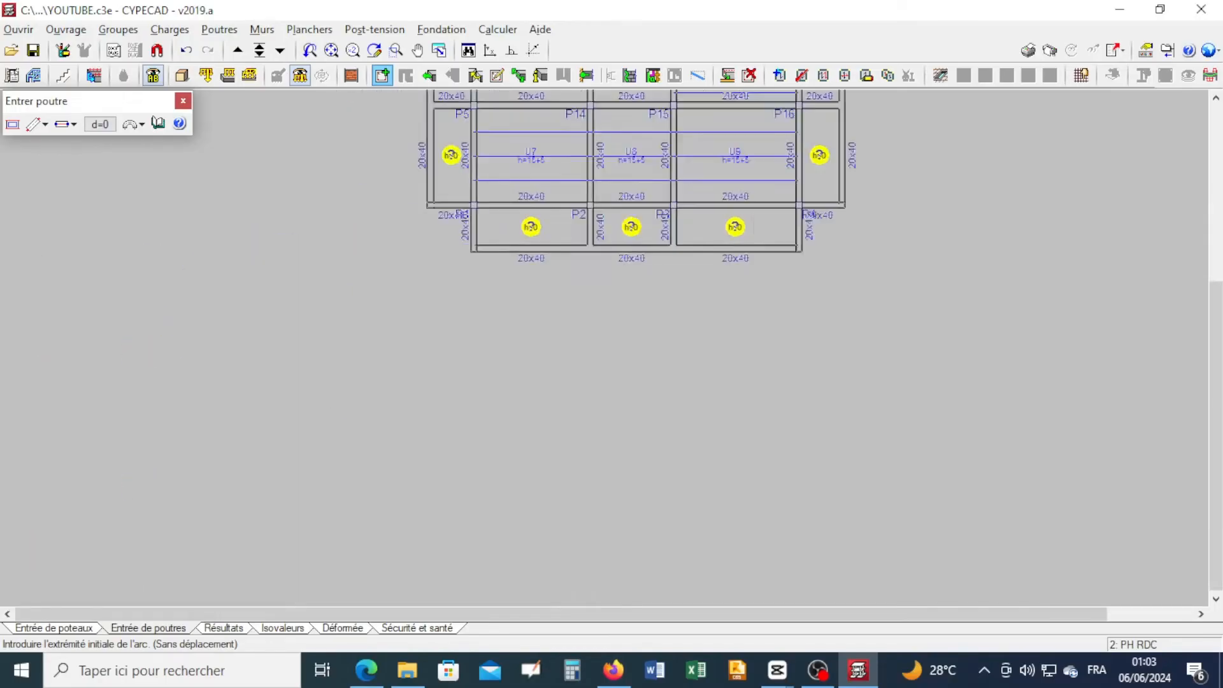
scroll(744, 407, "up", 2)
middle_click_drag(756, 311, 592, 459)
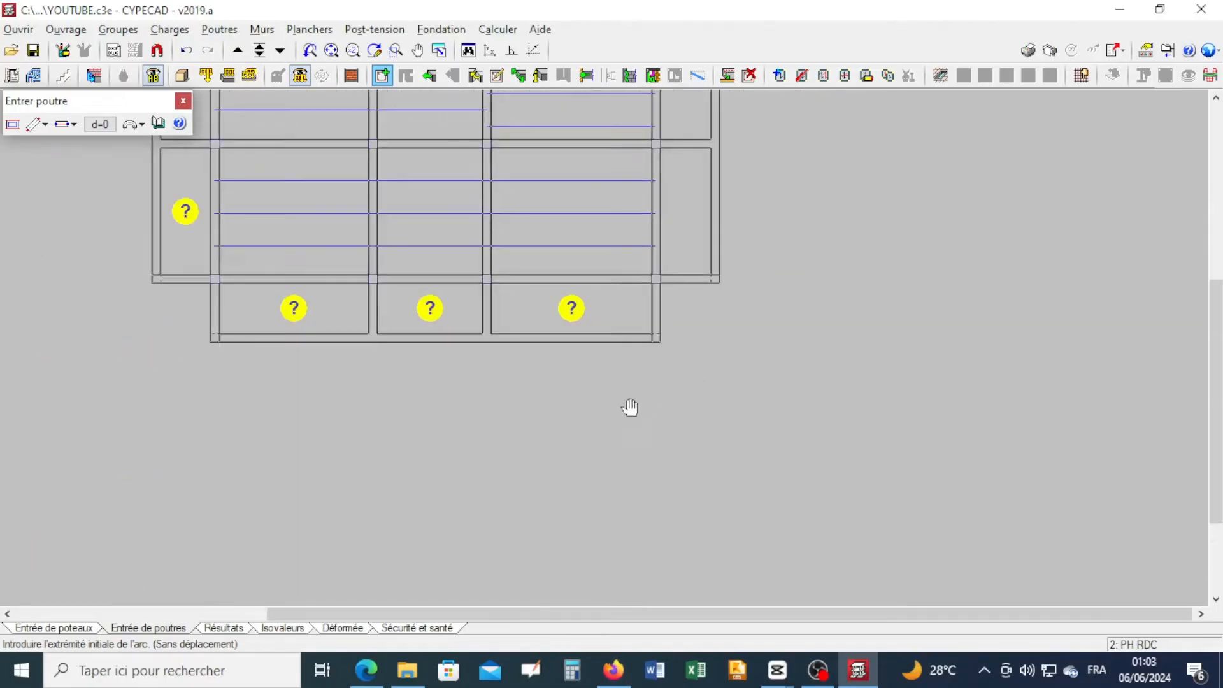
scroll(664, 342, "up", 1)
left_click(657, 331)
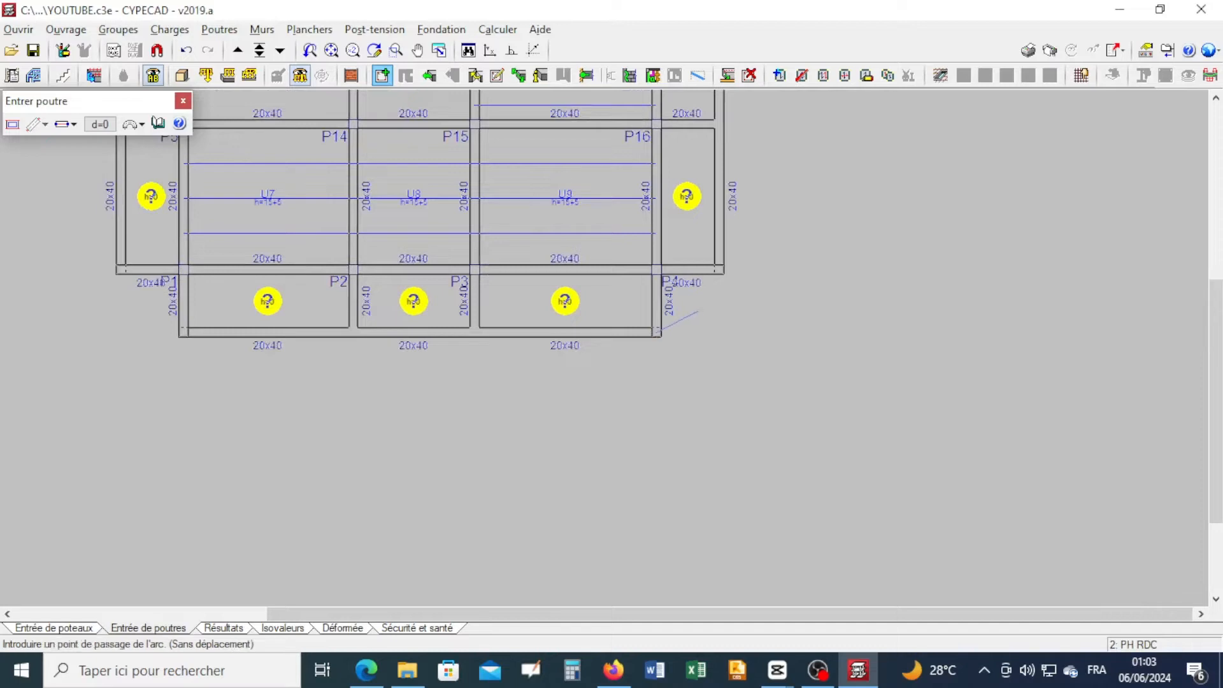
left_click(698, 312)
left_click(720, 269)
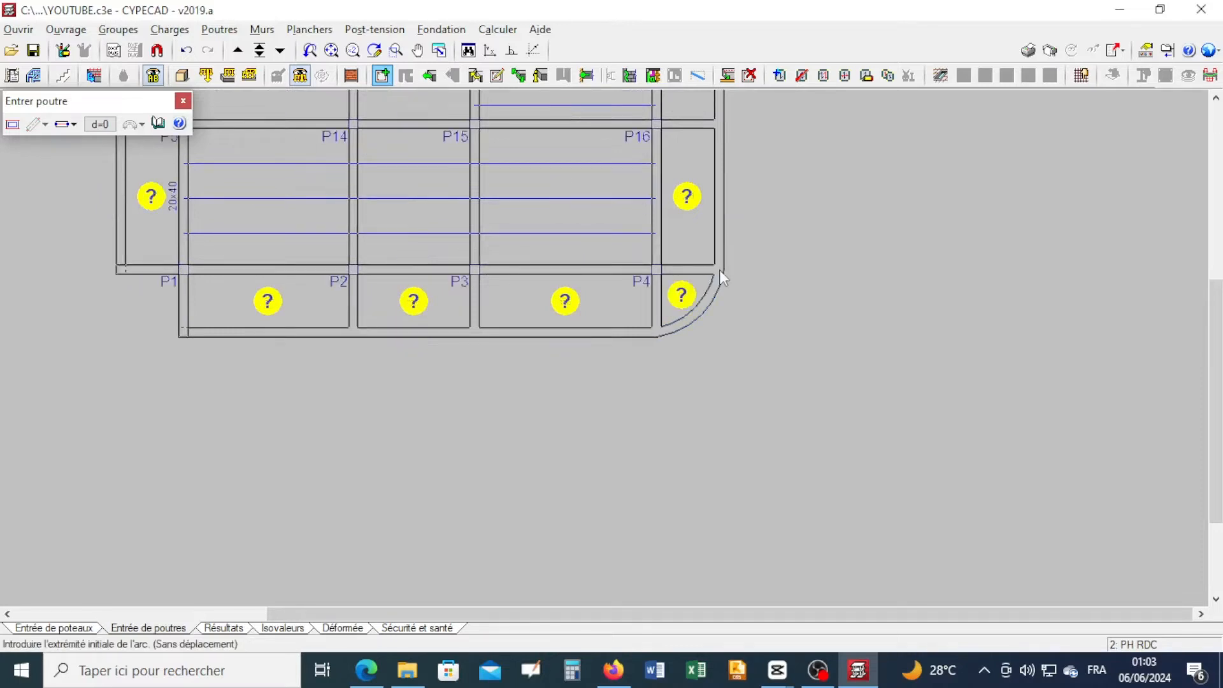
- Draw a curved 20x40 beam joining the two outer edge beams around P1
left_click(183, 332)
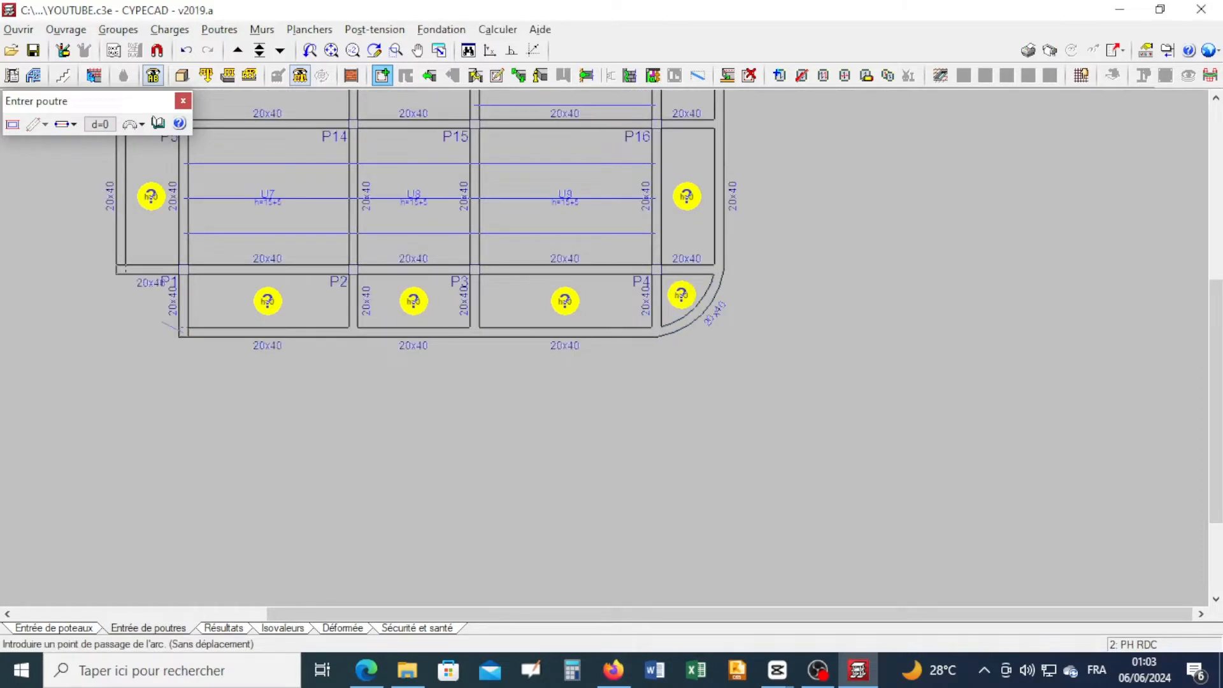
left_click(145, 311)
left_click(125, 265)
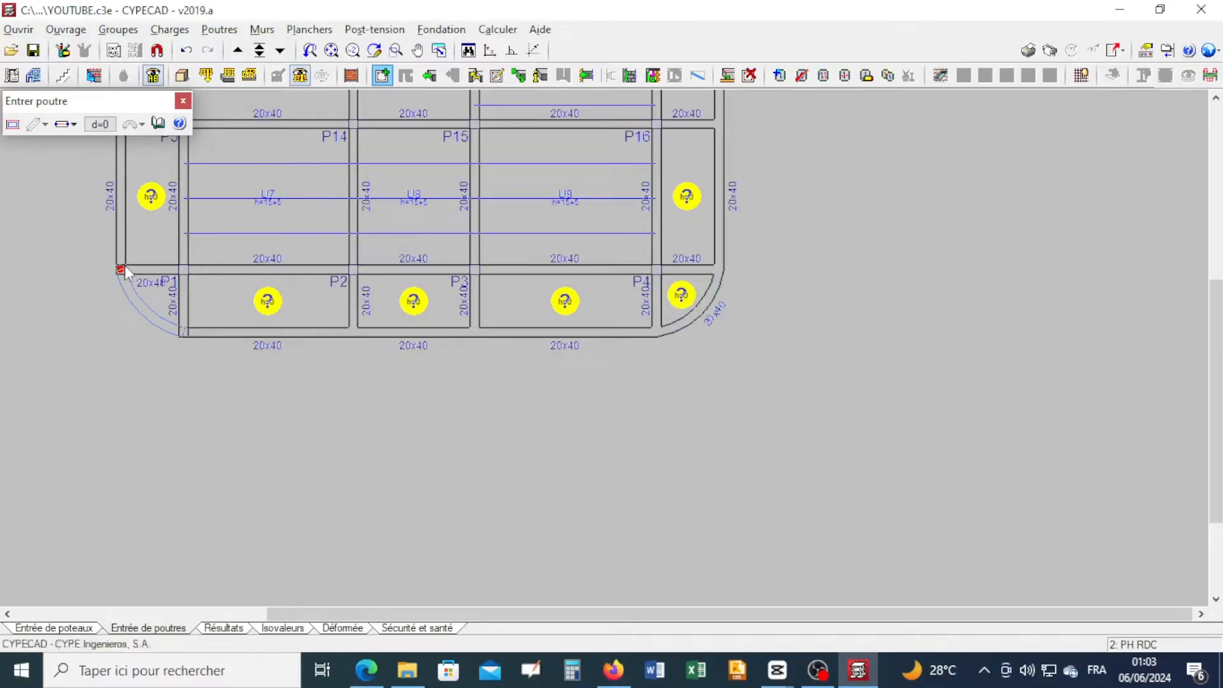
- Set up floor entry with the ENTREVOUS joist floor, simple joists, 10 cm penetration and direction parallel to a beam
scroll(229, 331, "down", 2)
middle_click_drag(251, 366, 342, 456)
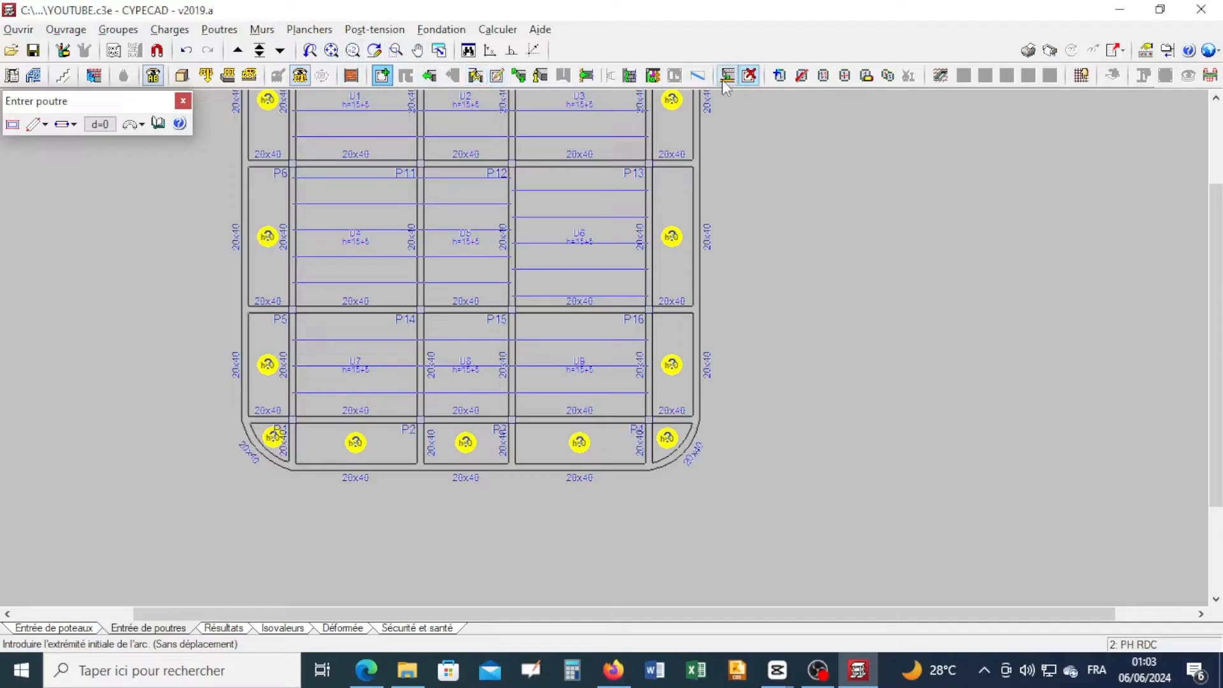
scroll(426, 134, "up", 3)
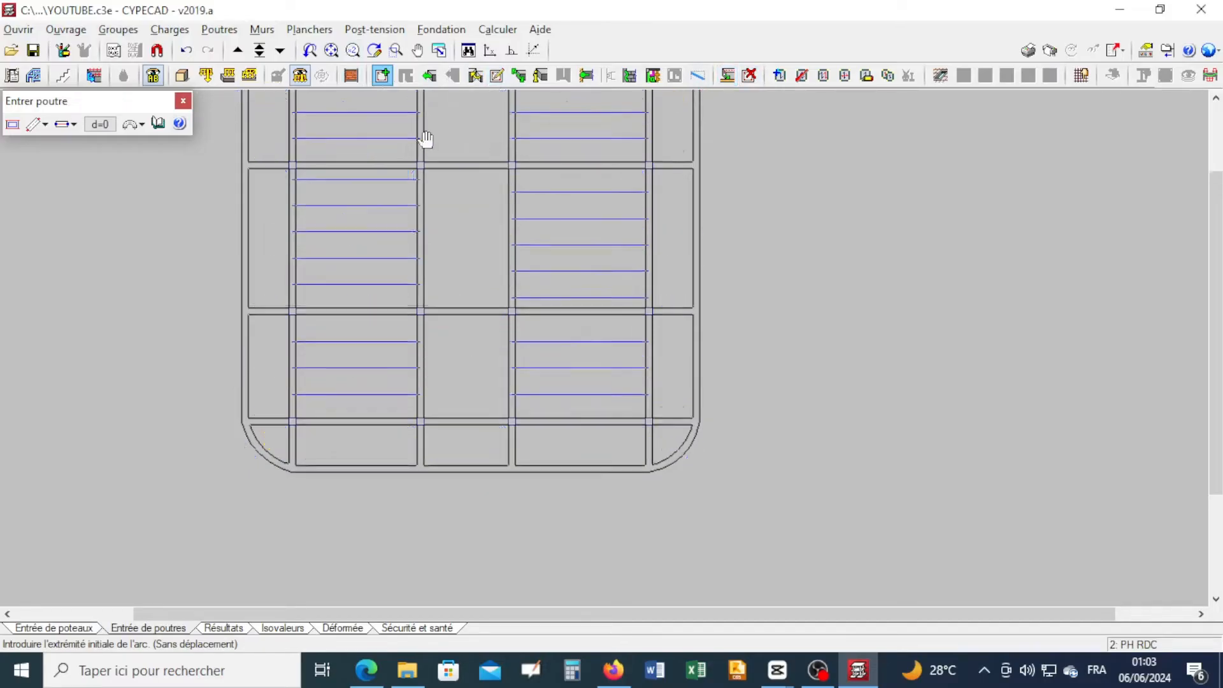
left_click(309, 29)
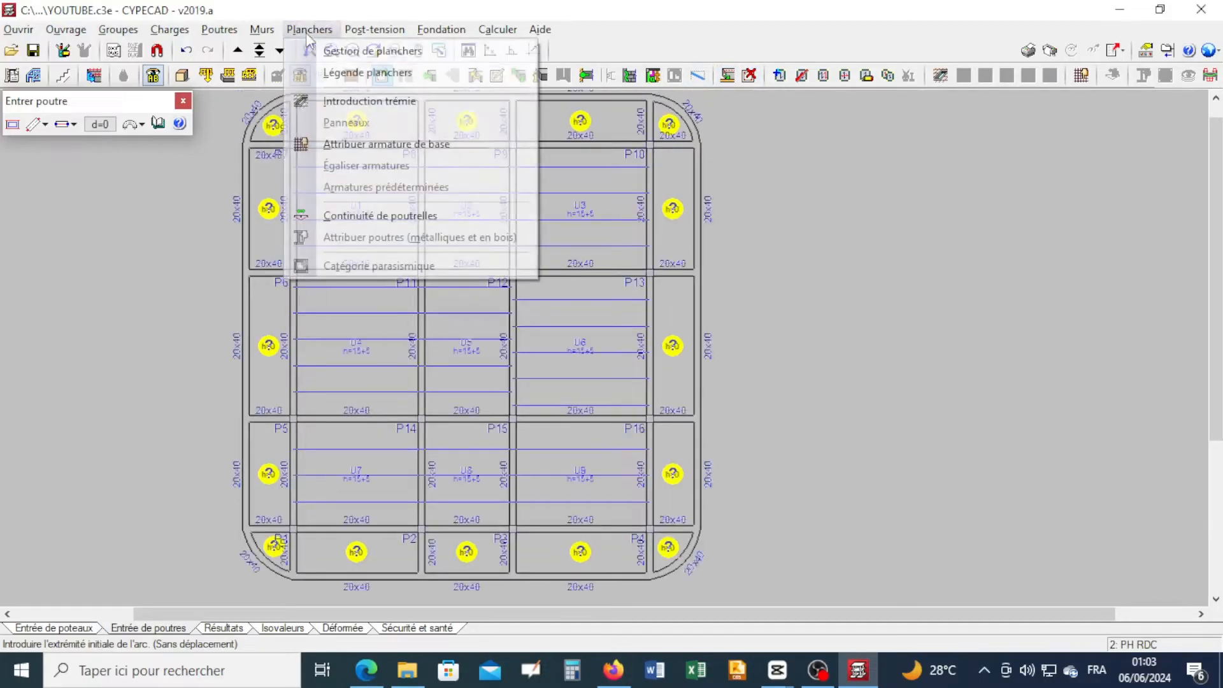
left_click(348, 50)
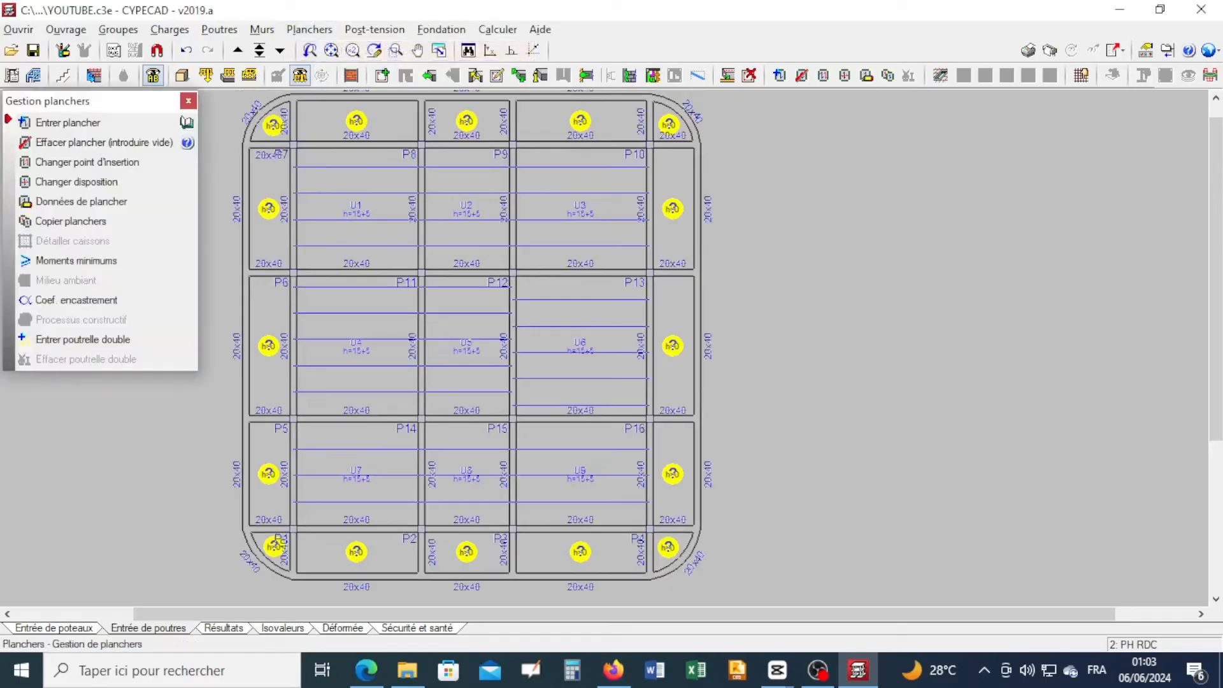
left_click(70, 123)
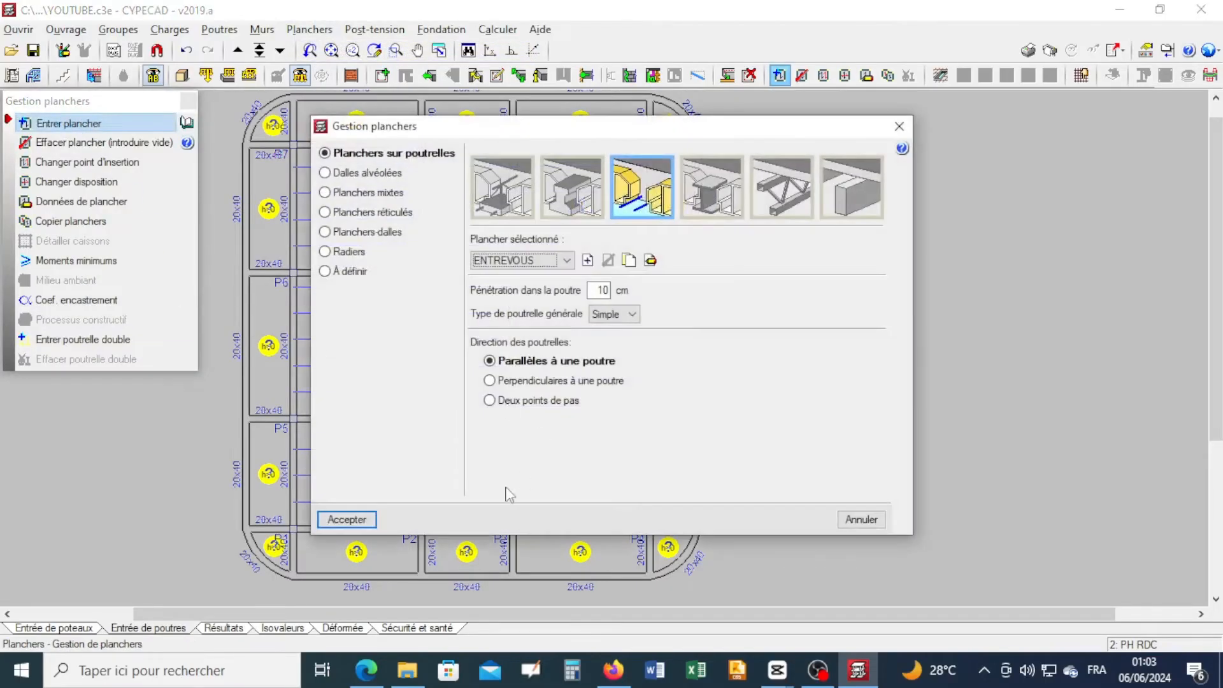
left_click(347, 520)
- Place the ENTREVOUS floor in the cantilever bays beside P5 and P6 with joists parallel to the vertical beams
left_click(278, 463)
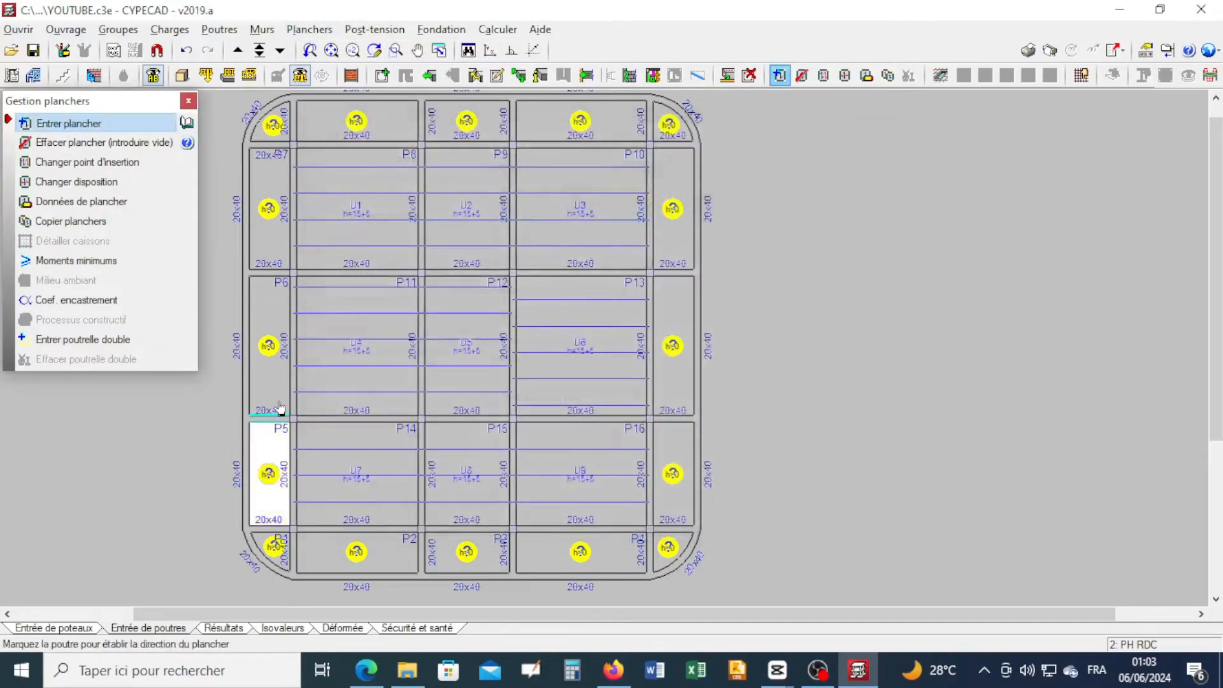
left_click(267, 355)
left_click(279, 299)
left_click(274, 274)
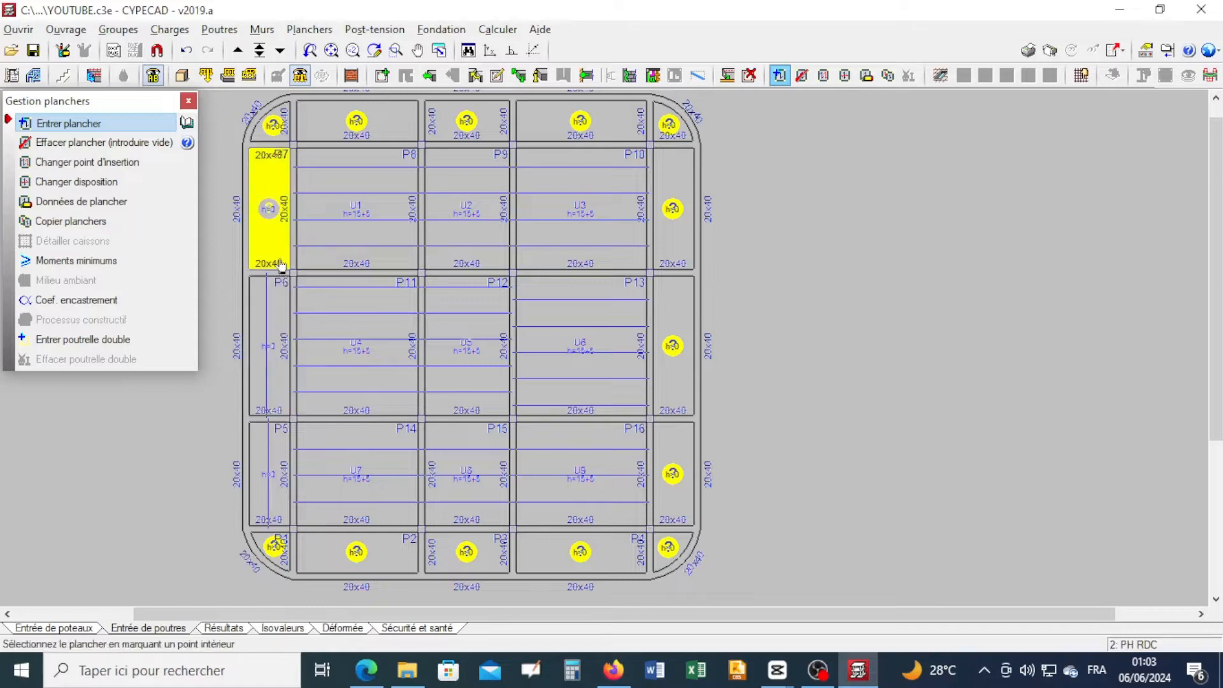
- Place the ENTREVOUS floor in the cantilever bays beside P7, P6 and P5, parallel to the horizontal beams, and in the curved P1 corner
left_click(272, 239)
left_click(268, 266)
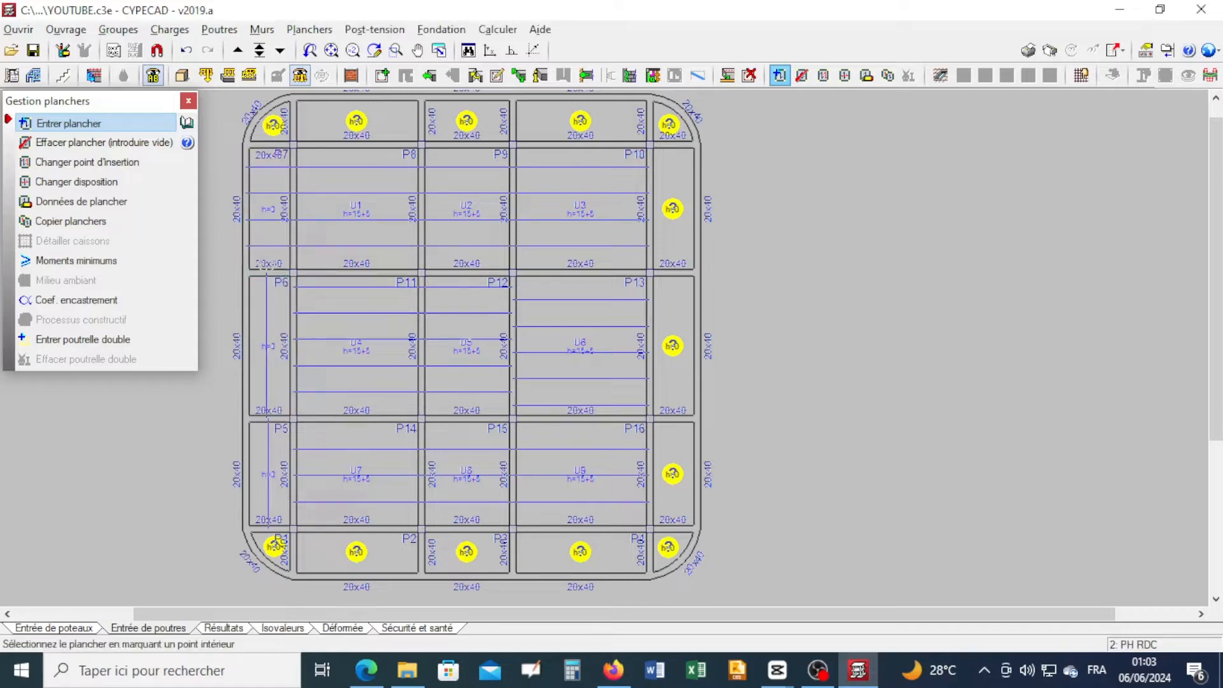
left_click(267, 342)
left_click(271, 416)
left_click(273, 494)
left_click(271, 526)
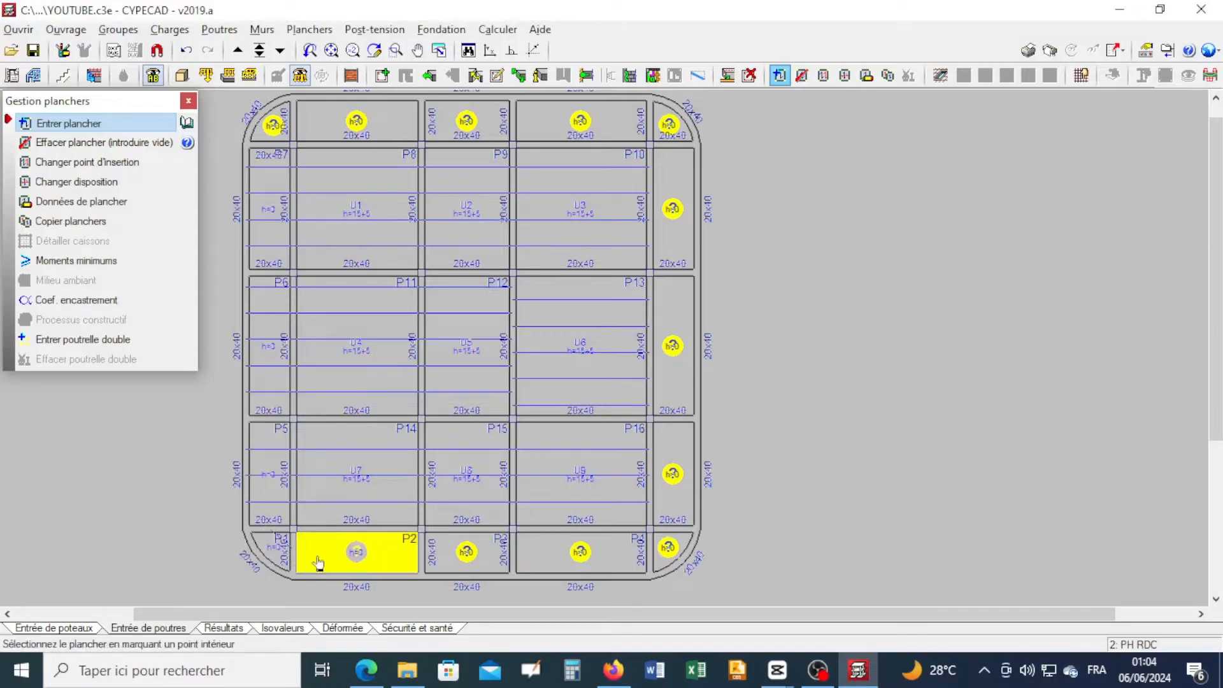
- Place joist floors in the front overhang panels below P2, P3 and P4 and in the rounded corner beyond P4
left_click(360, 547)
left_click(355, 574)
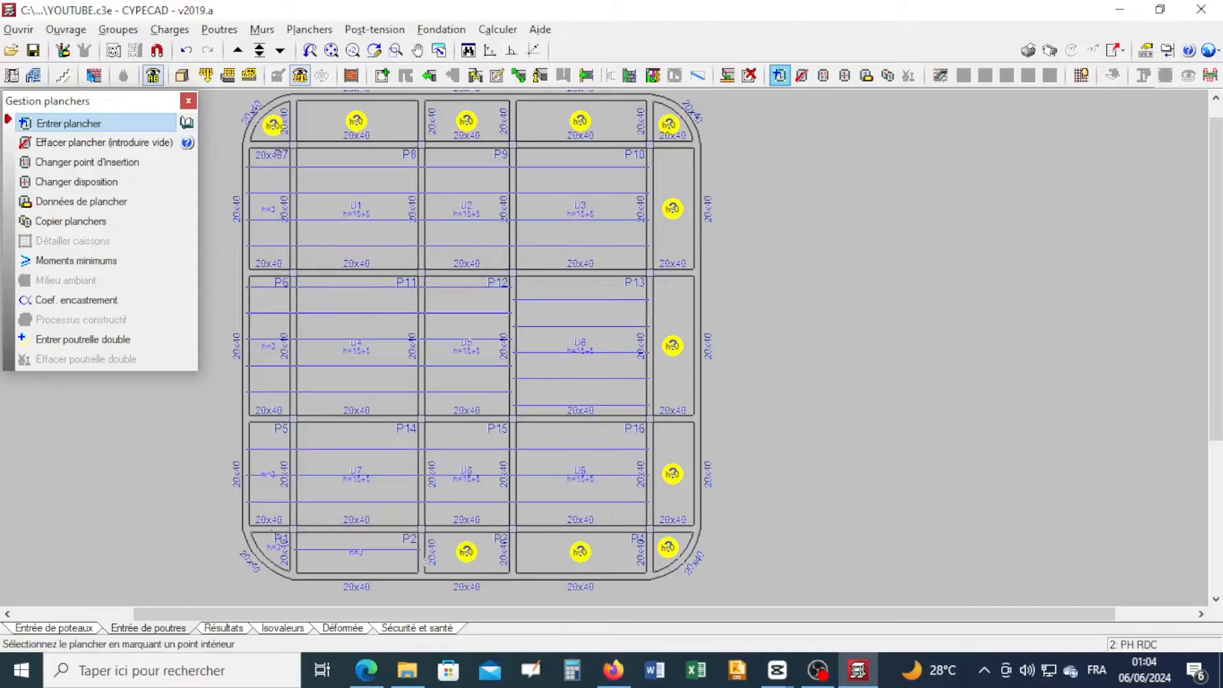
left_click(445, 556)
left_click(453, 575)
left_click(549, 564)
left_click(560, 574)
left_click(667, 548)
left_click(670, 529)
- Place joist floors in the three overhang panels beside P16, P13 and P10 and in the rounded corner beyond P10
left_click(671, 484)
left_click(667, 420)
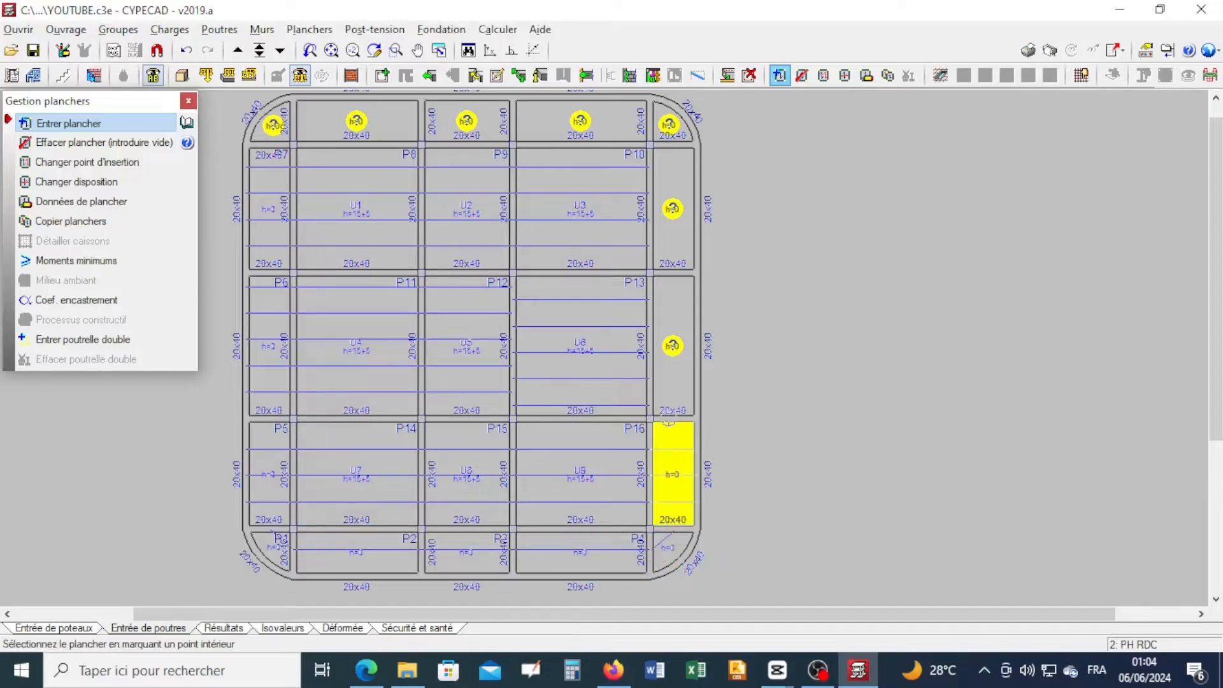
left_click(665, 382)
left_click(665, 412)
left_click(667, 261)
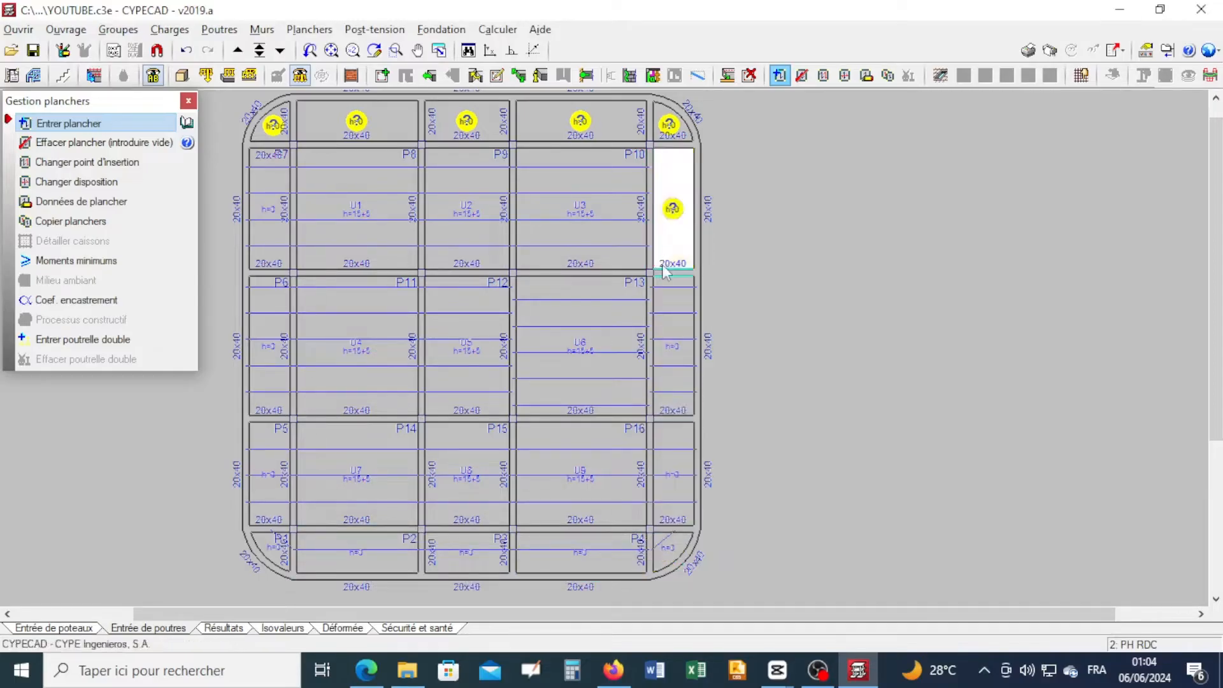
left_click(666, 272)
left_click(668, 119)
left_click(666, 144)
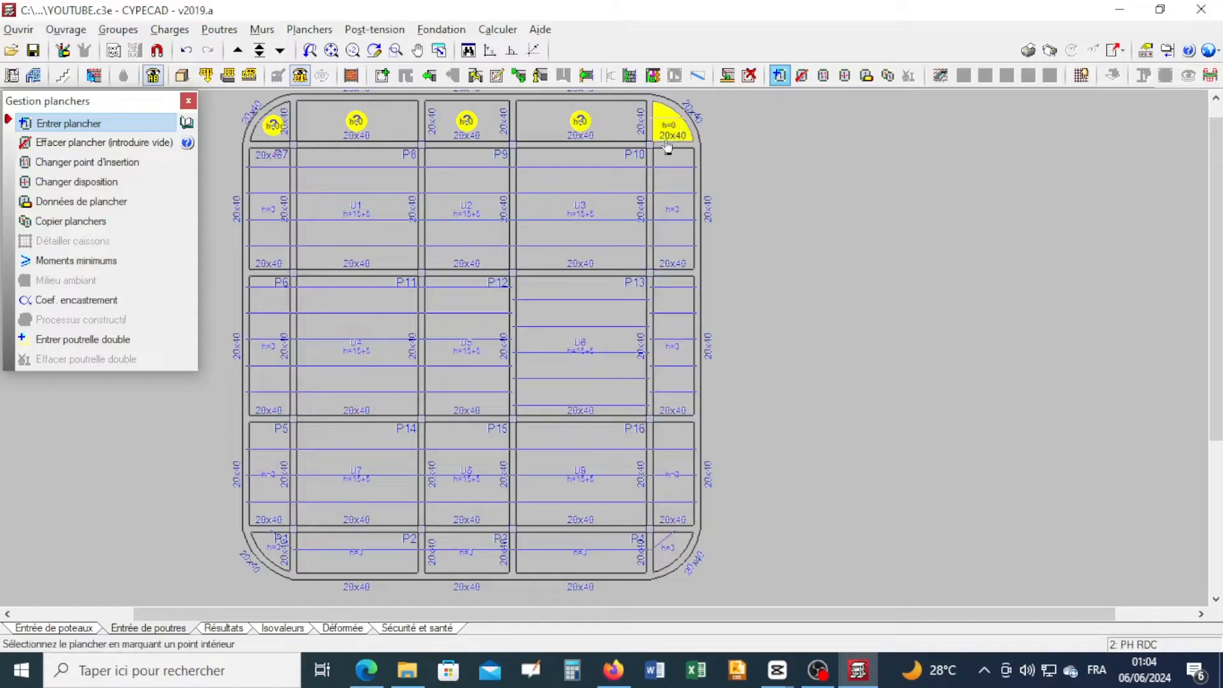
- Fill the overhang panels above P8, P9 and P10 and the rounded corner beyond P7 with joist floors
left_click(590, 129)
left_click(579, 140)
left_click(460, 129)
left_click(430, 142)
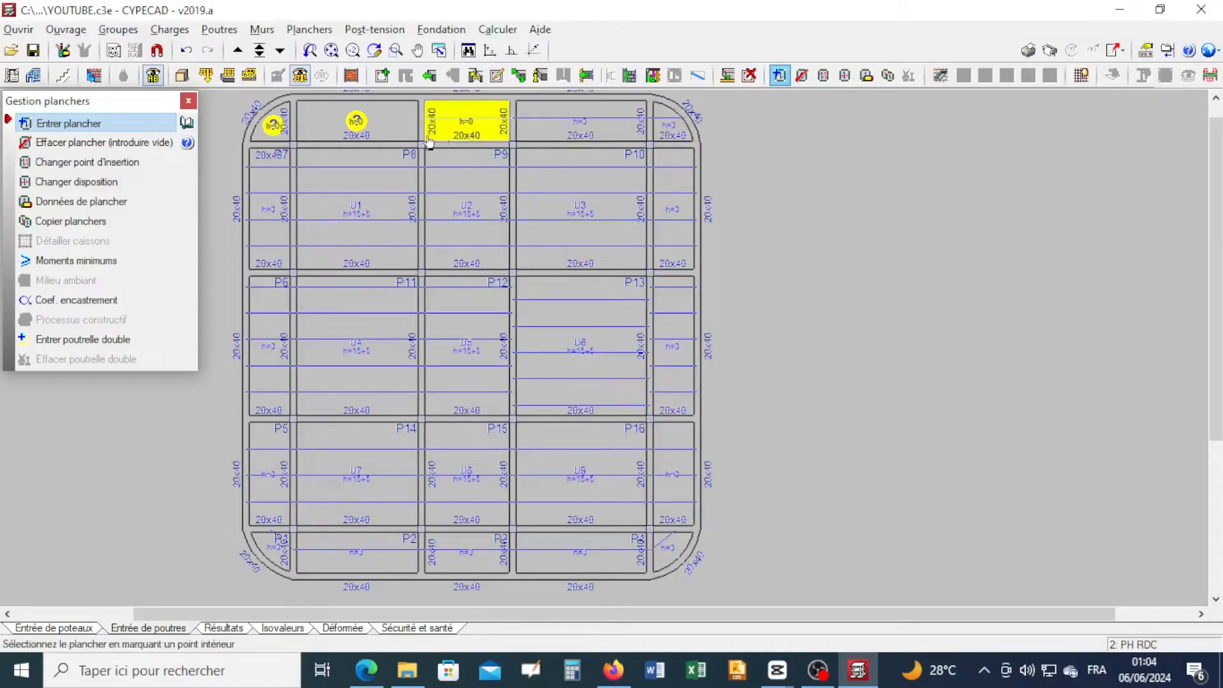
left_click(355, 125)
left_click(353, 144)
left_click(271, 126)
left_click(273, 145)
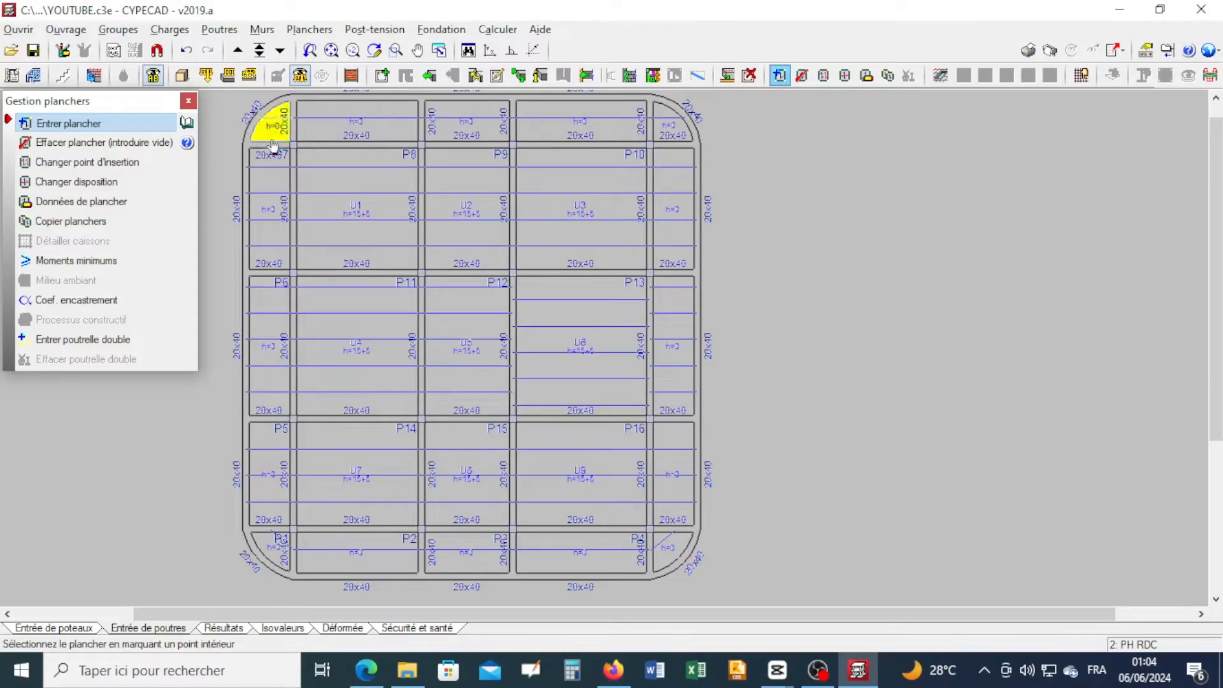
- Look over the joist layout across the whole PH RDC level and close floor management
scroll(551, 215, "down", 1)
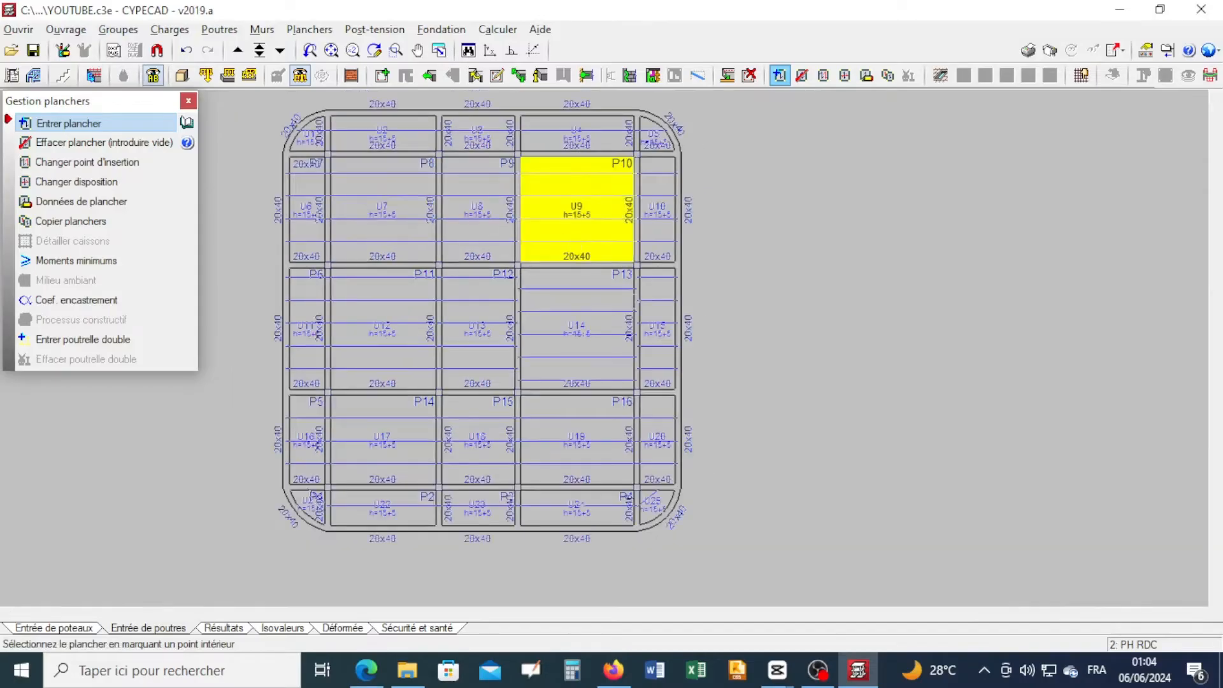
scroll(550, 231, "down", 2)
middle_click_drag(548, 232, 649, 327)
scroll(544, 208, "up", 1)
middle_click_drag(545, 204, 592, 266)
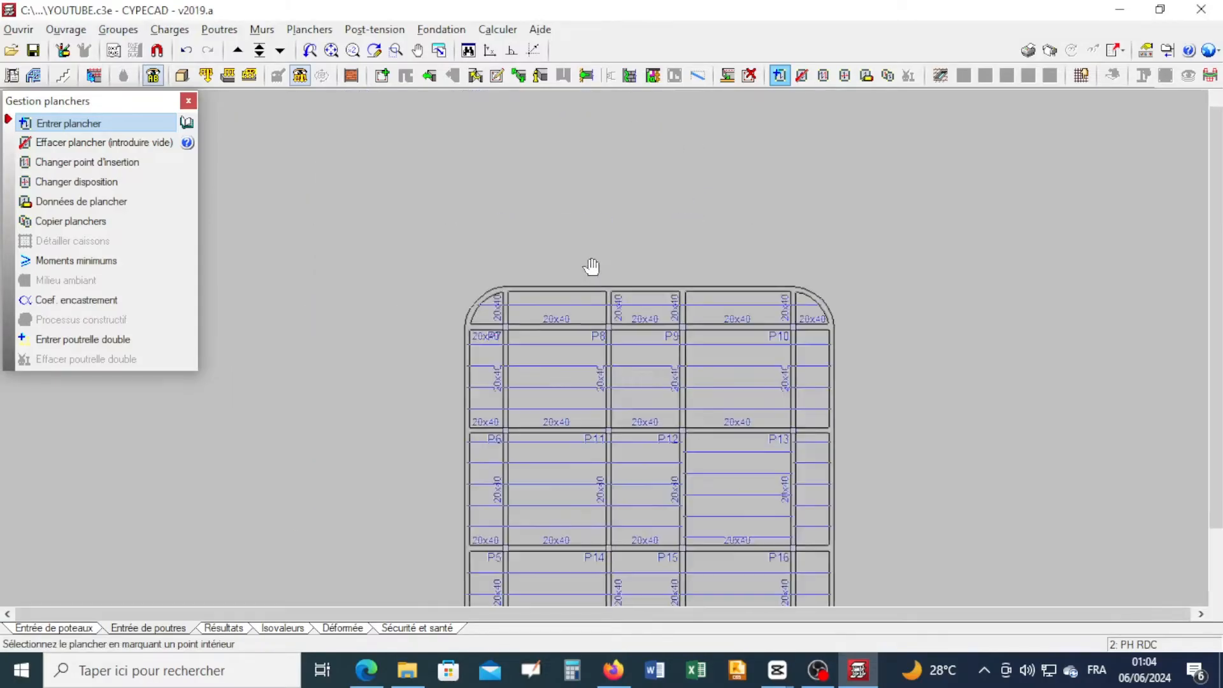
scroll(593, 269, "down", 2)
middle_click_drag(634, 329, 632, 270)
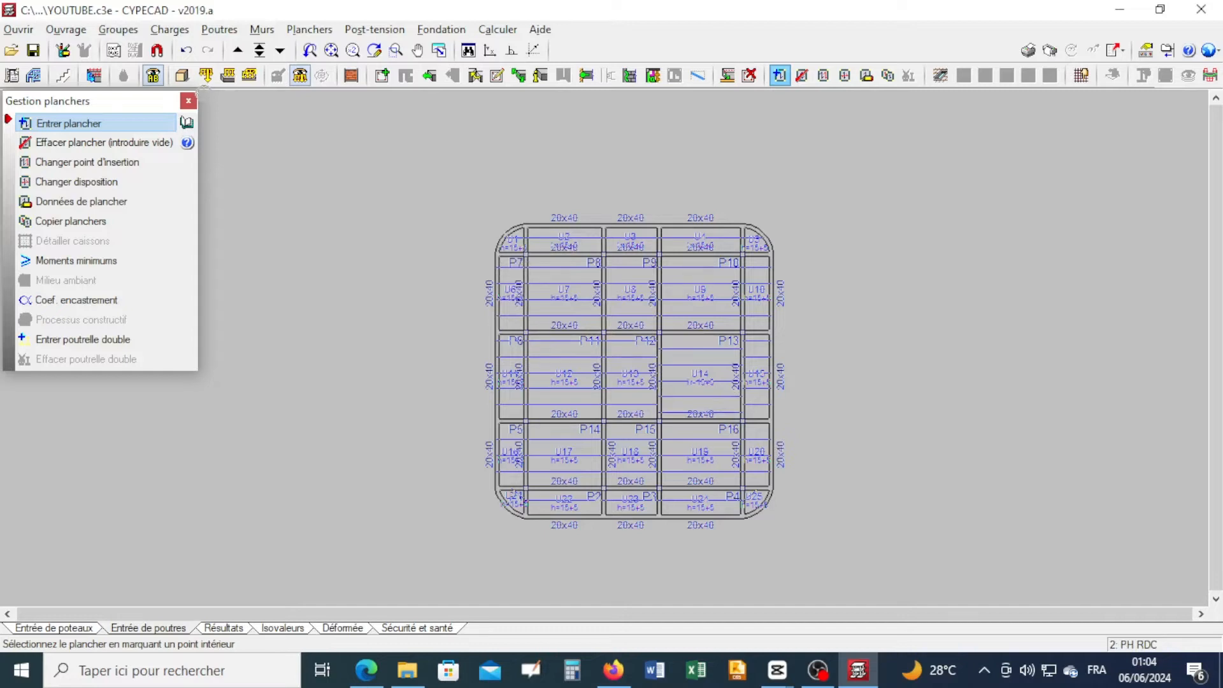
left_click(189, 102)
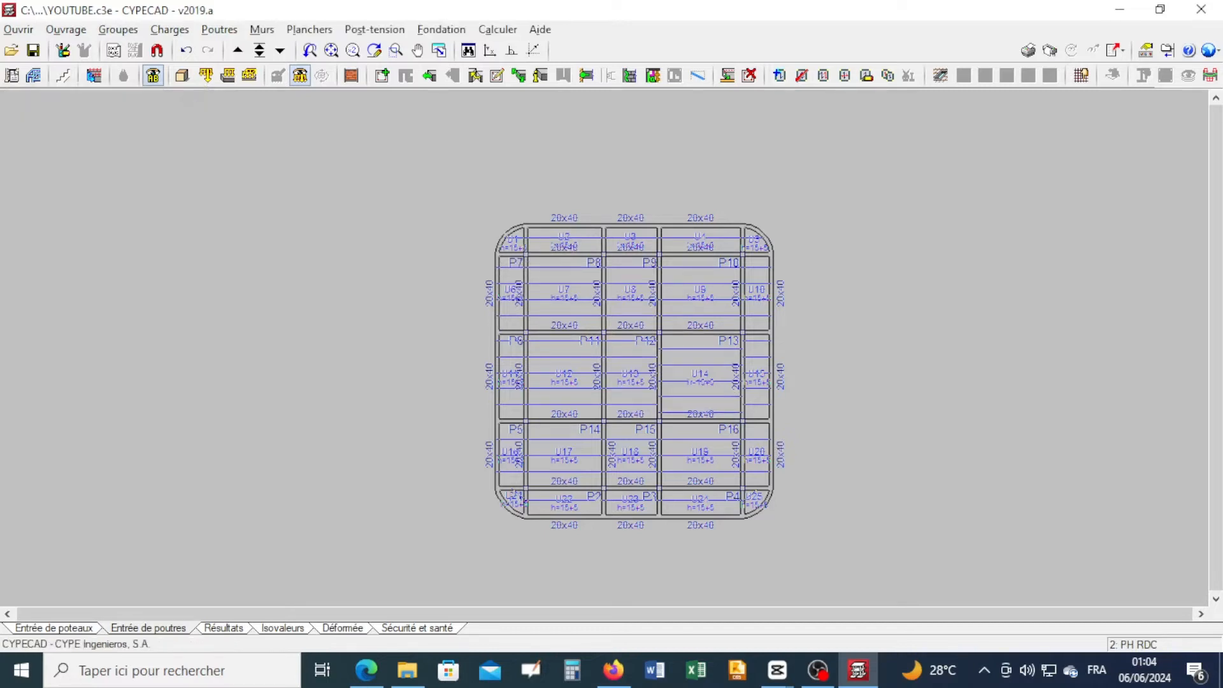
- Go up to group PH R+1 and copy the beams and floors of group PH RDC into it
left_click(237, 52)
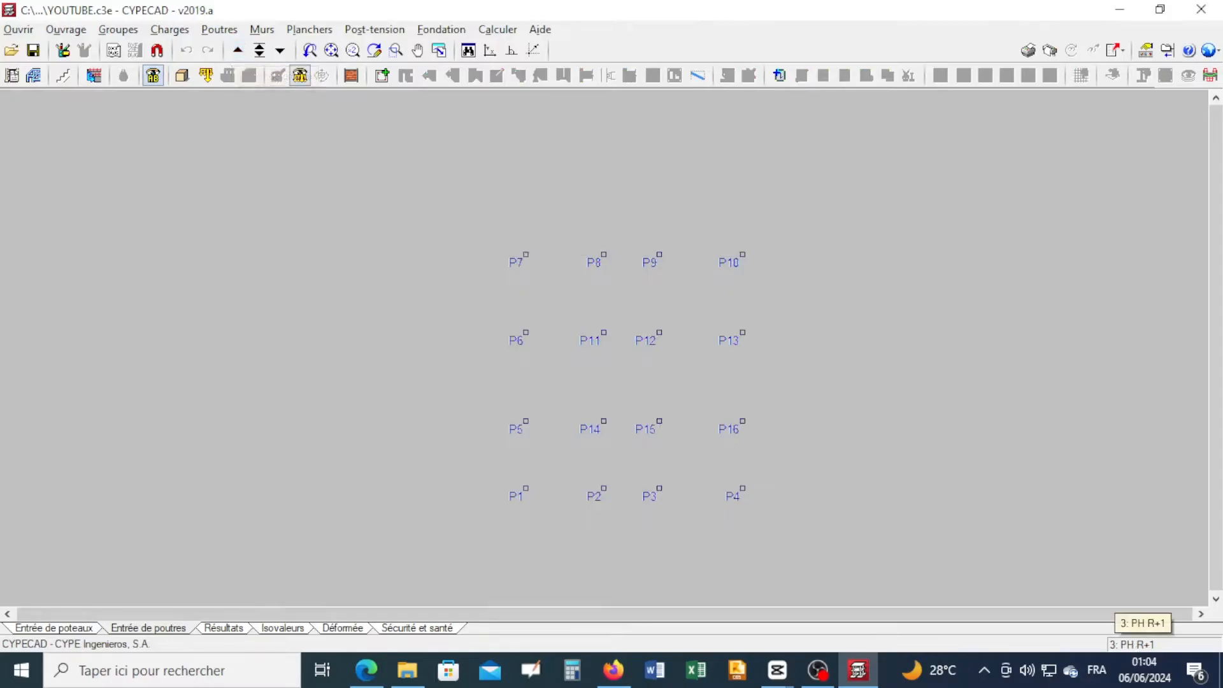
left_click(119, 29)
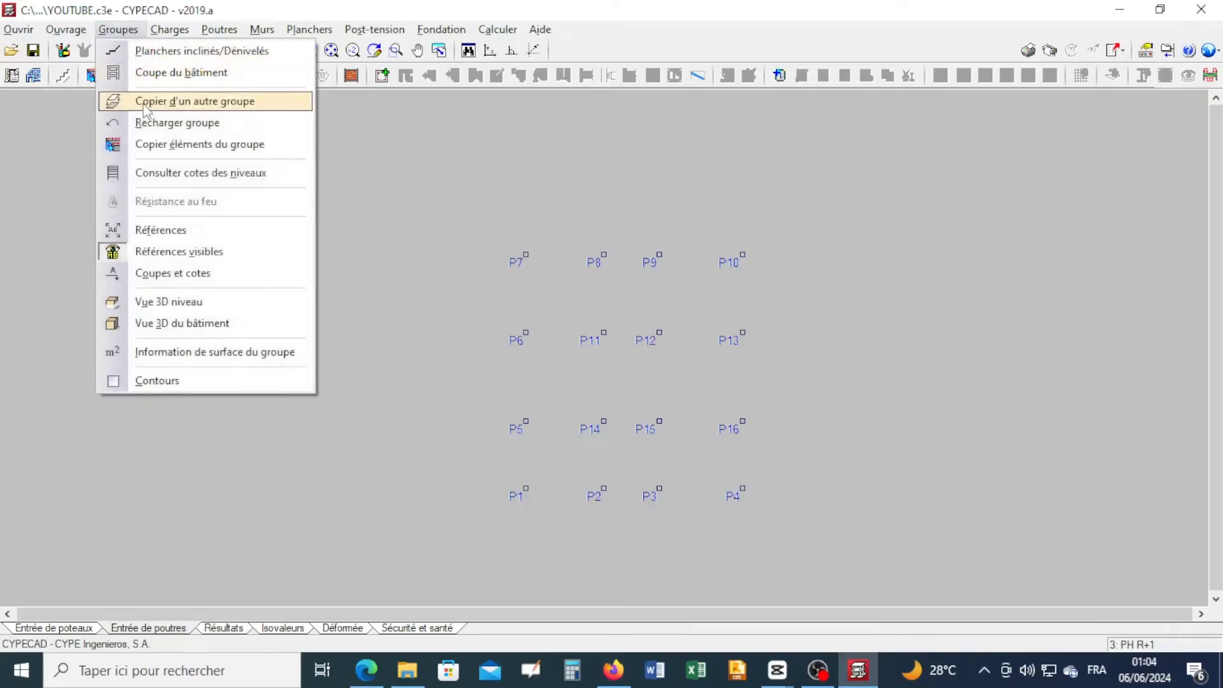
left_click(146, 102)
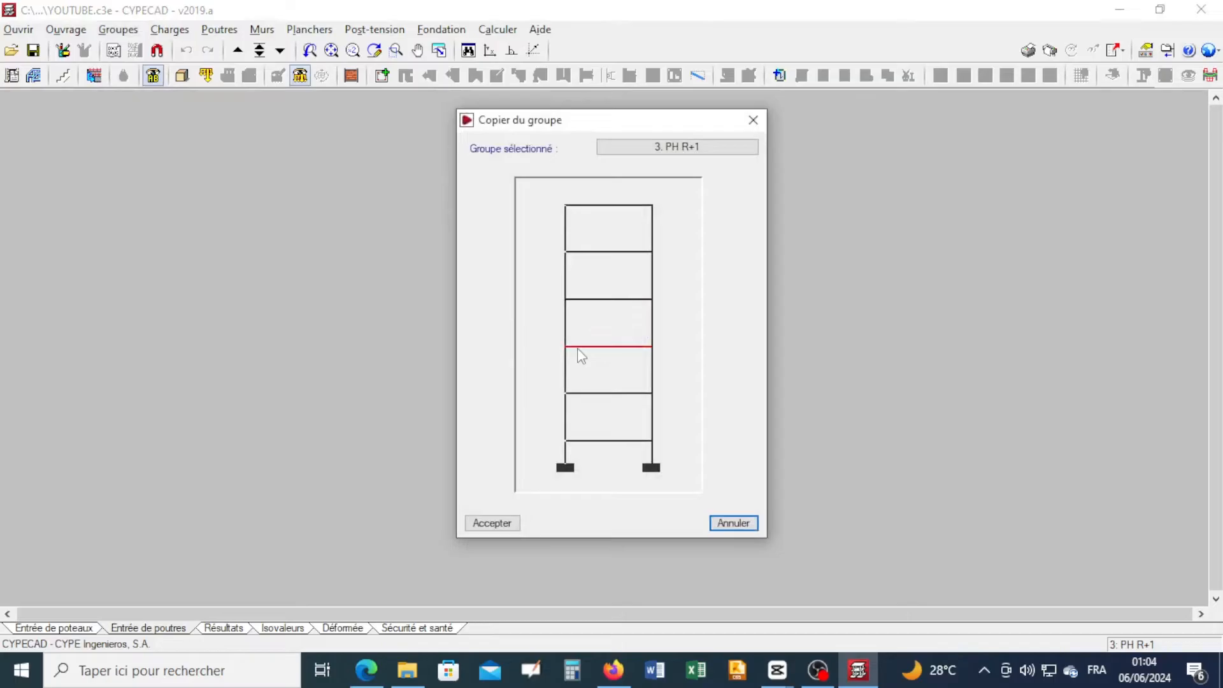
double_click(605, 393)
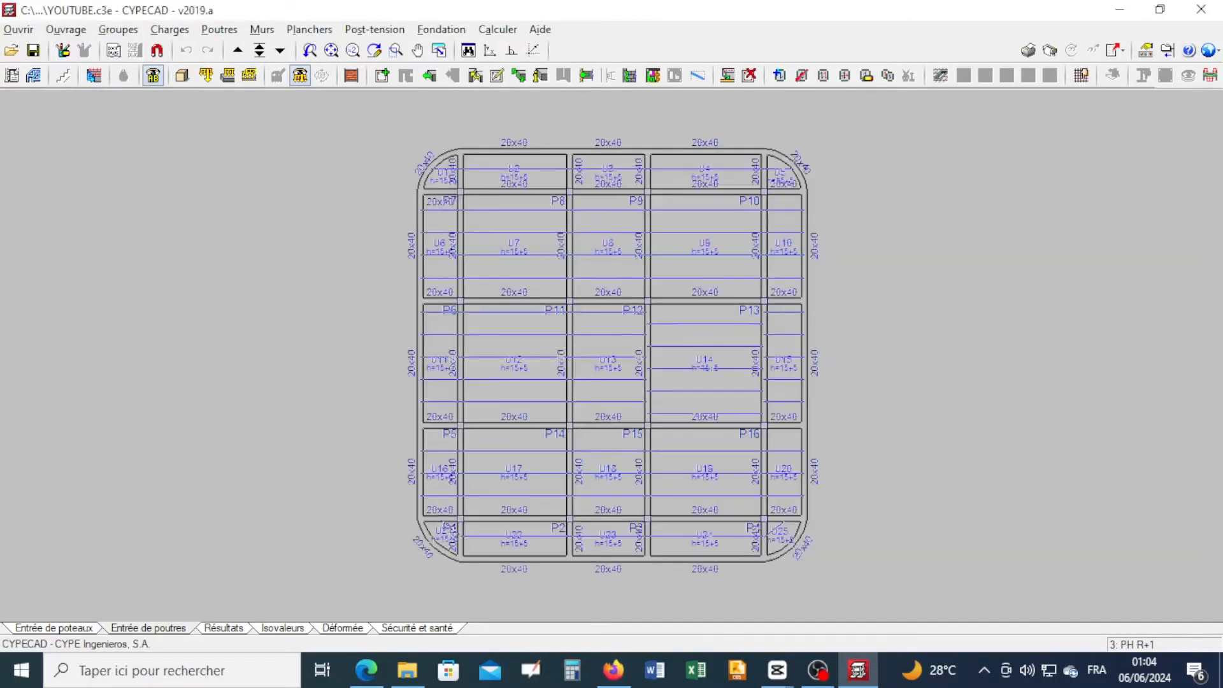
- Go to group PH R+2 and copy the contents of group PH R+1 into it
left_click(259, 51)
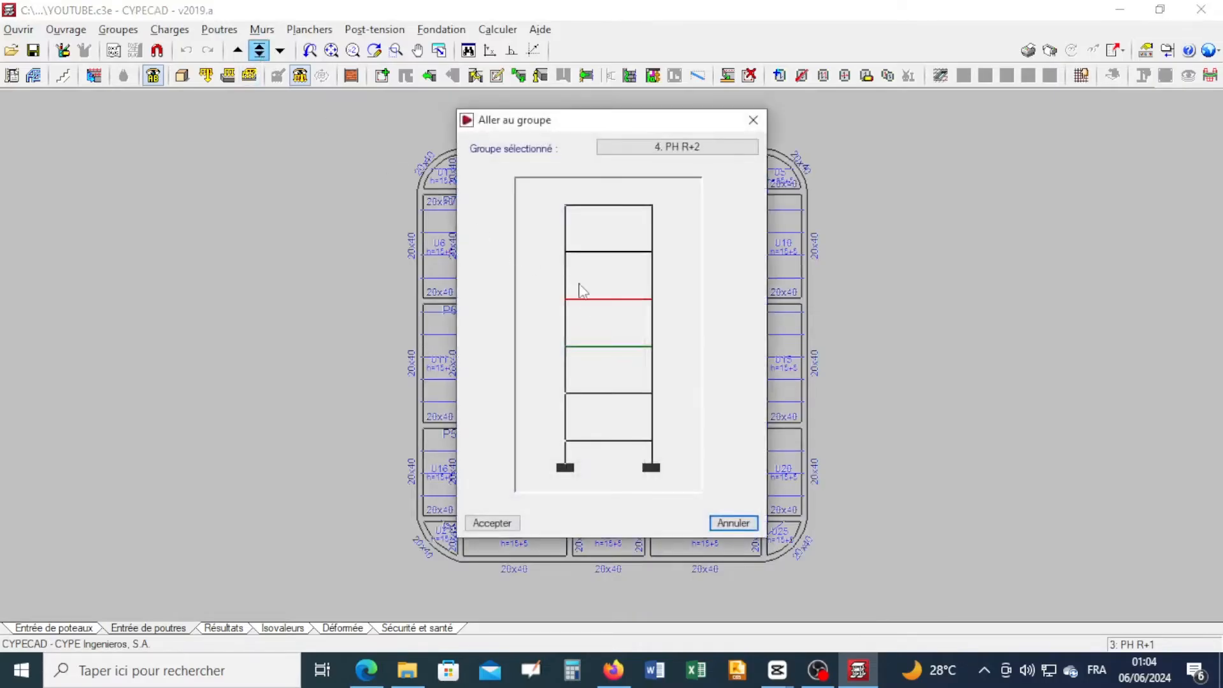
double_click(580, 288)
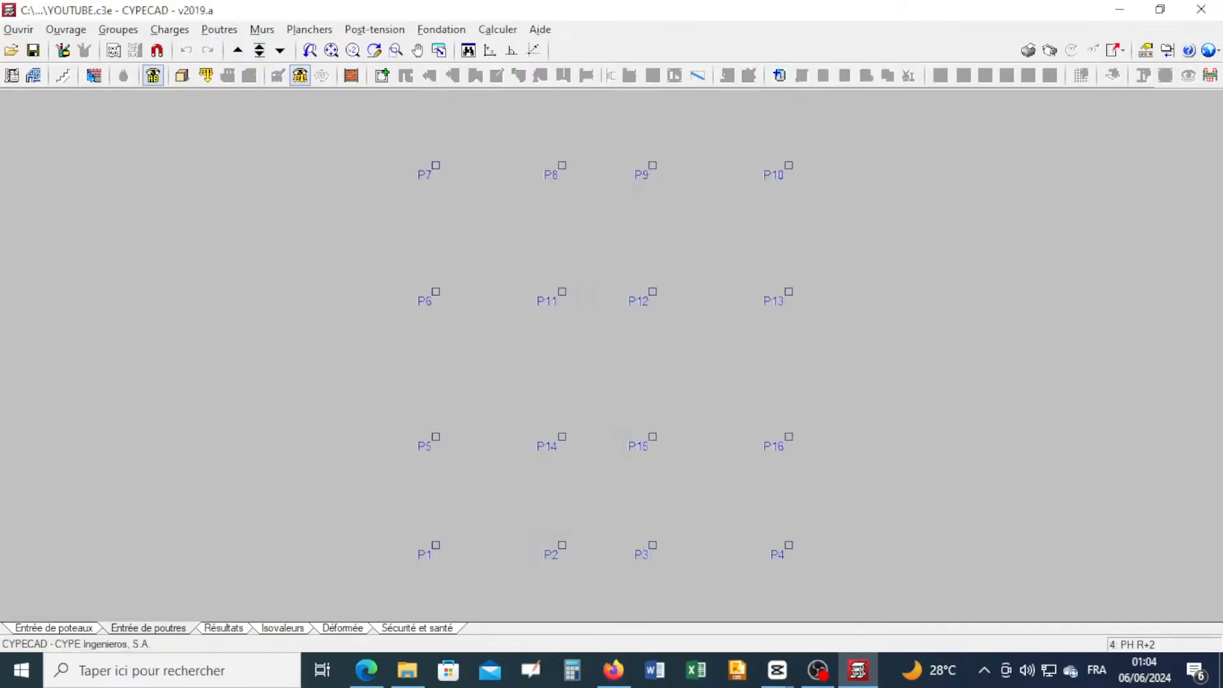
left_click(117, 29)
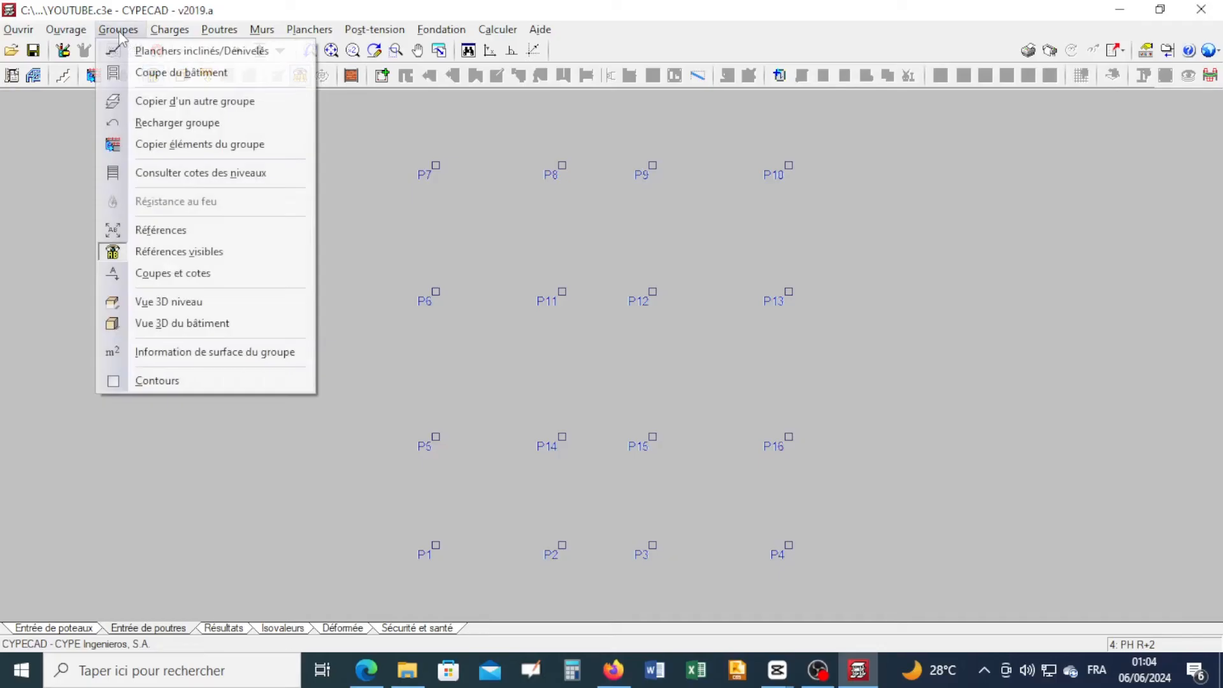
left_click(142, 107)
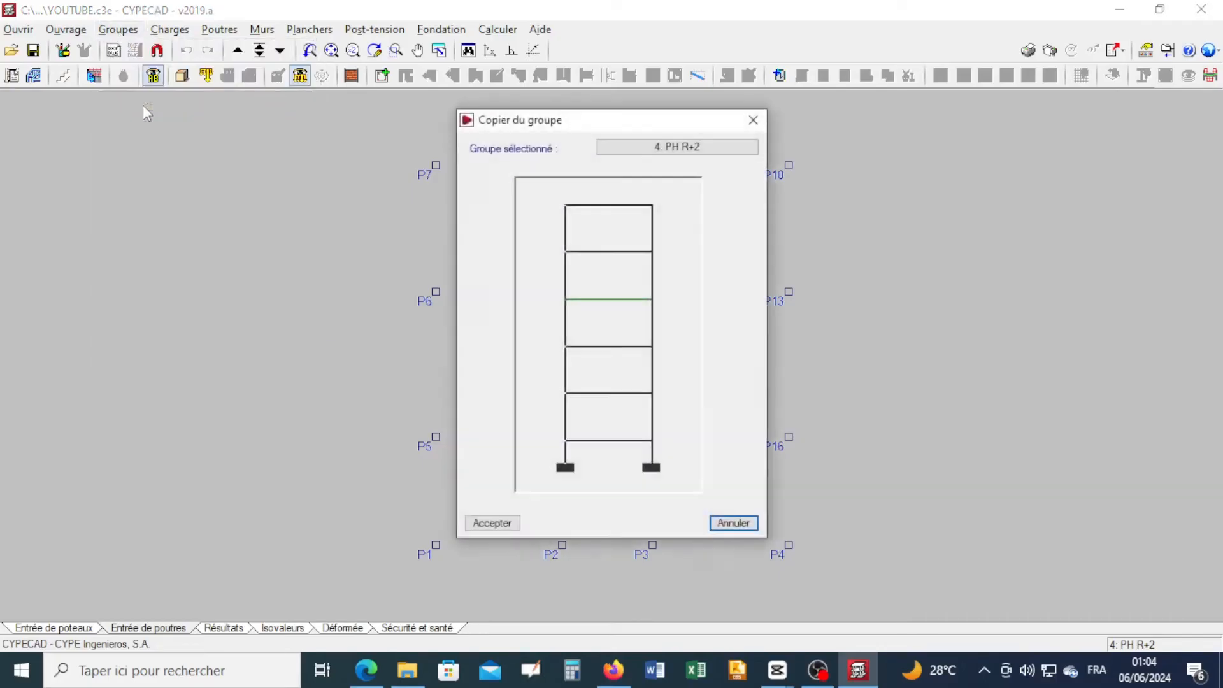
double_click(592, 346)
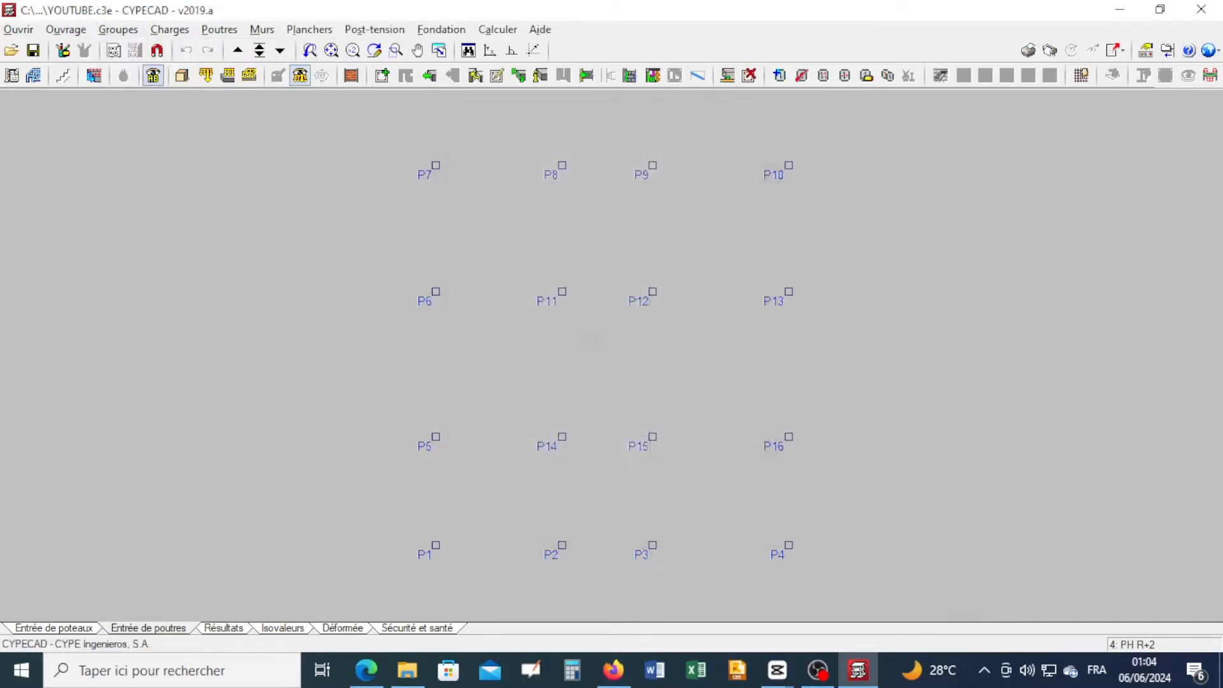
- Go to group PH R+3 and copy the contents of group PH R+2 into it
left_click(258, 50)
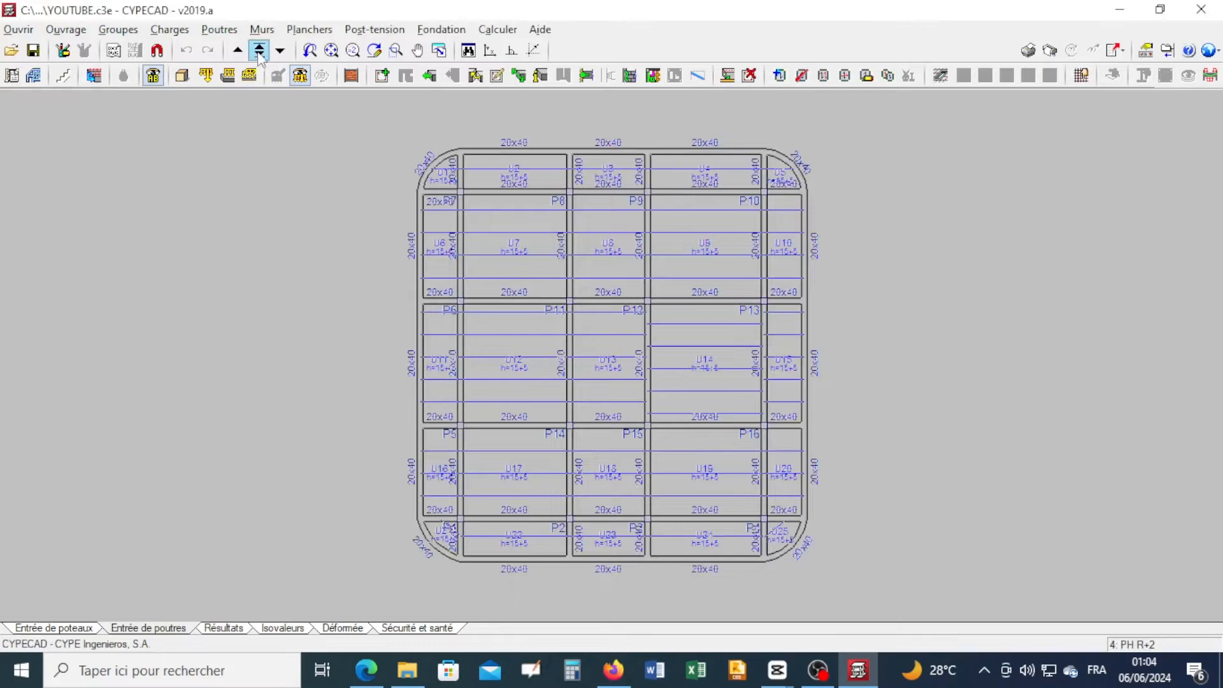
double_click(562, 250)
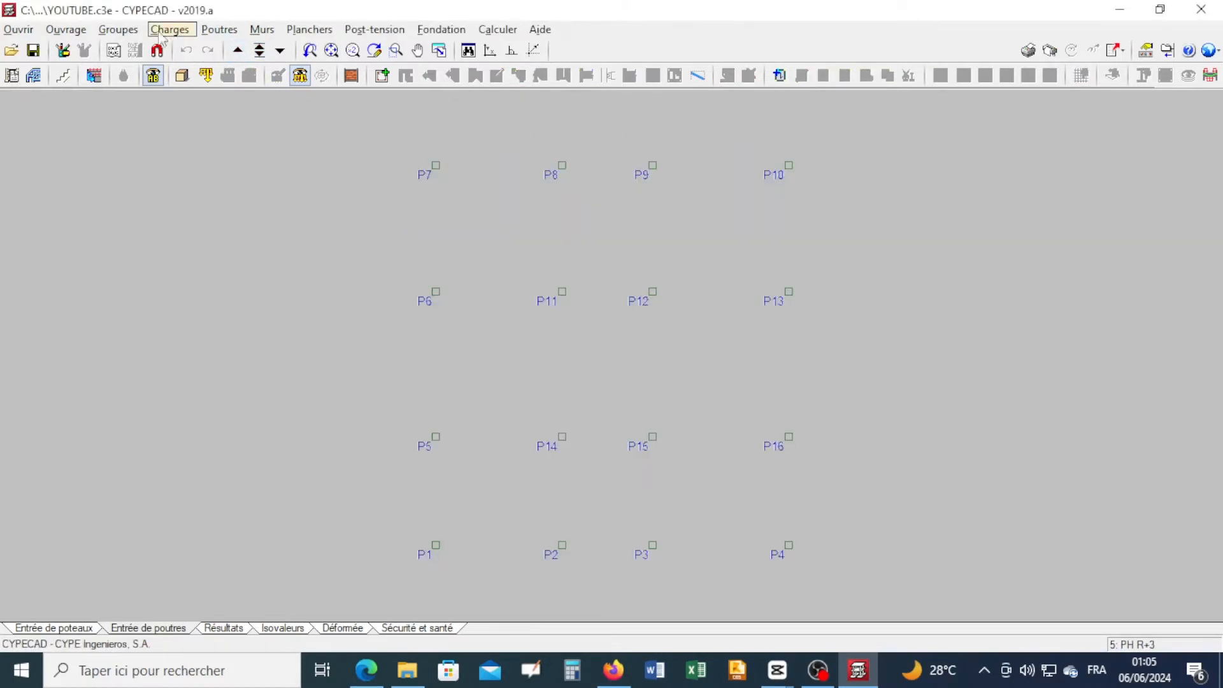
left_click(118, 30)
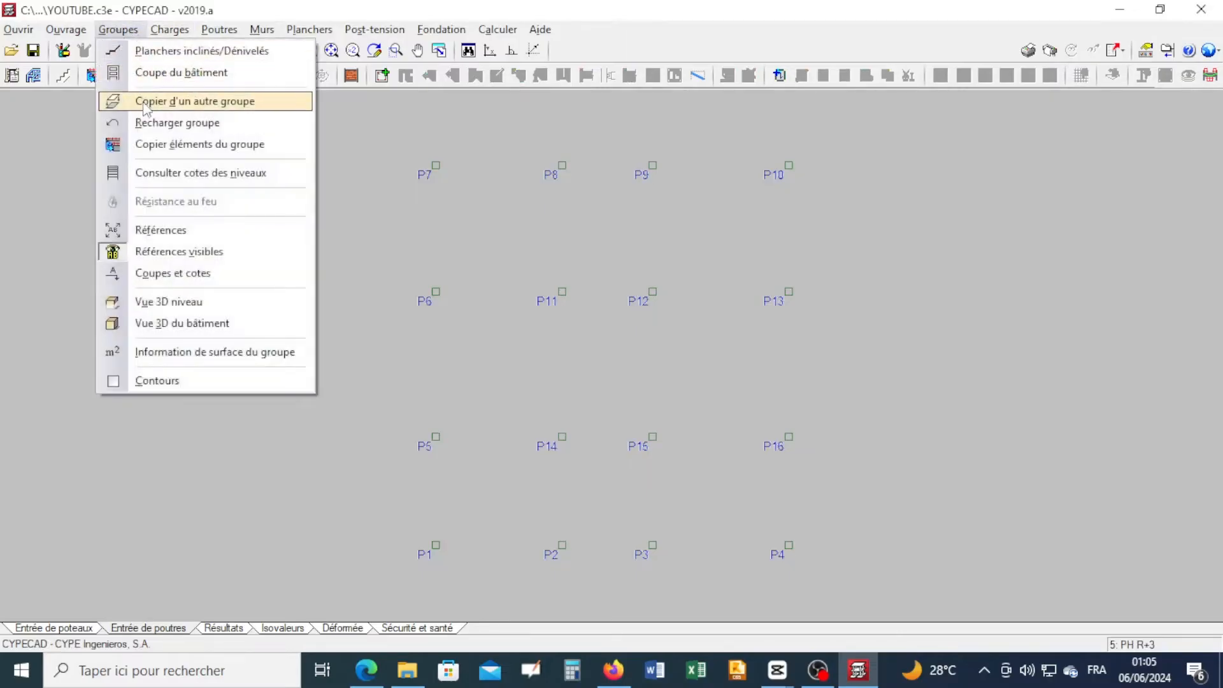
left_click(146, 104)
left_click(593, 312)
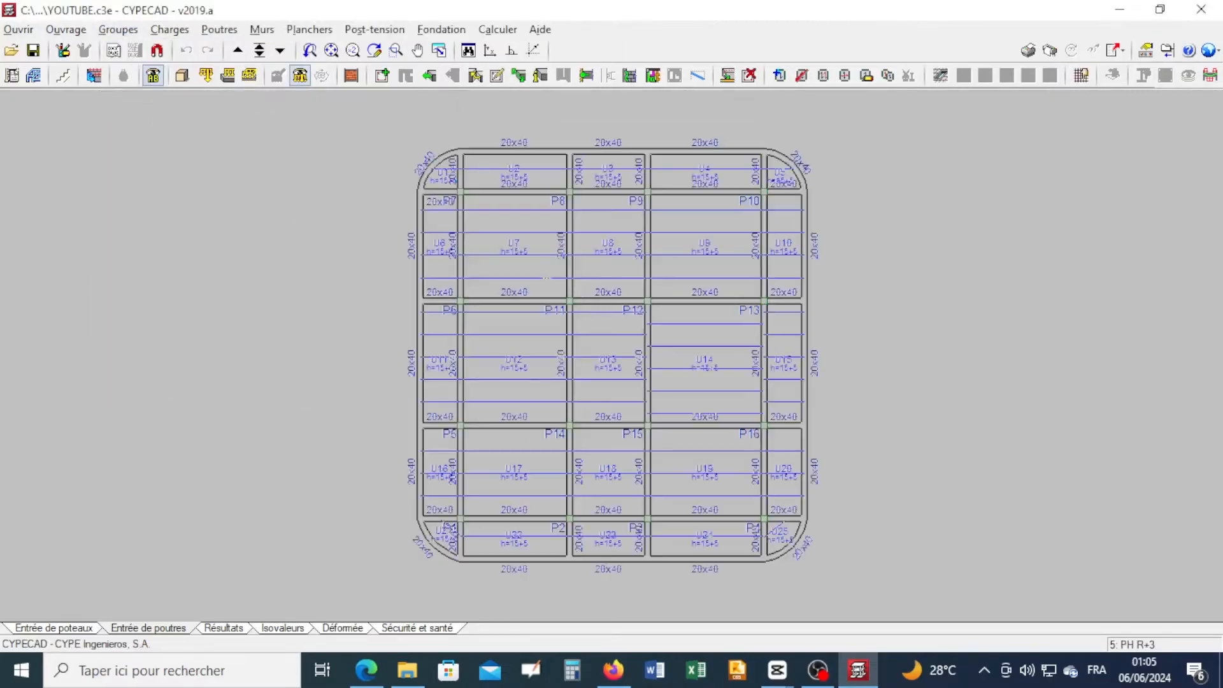
left_click(118, 30)
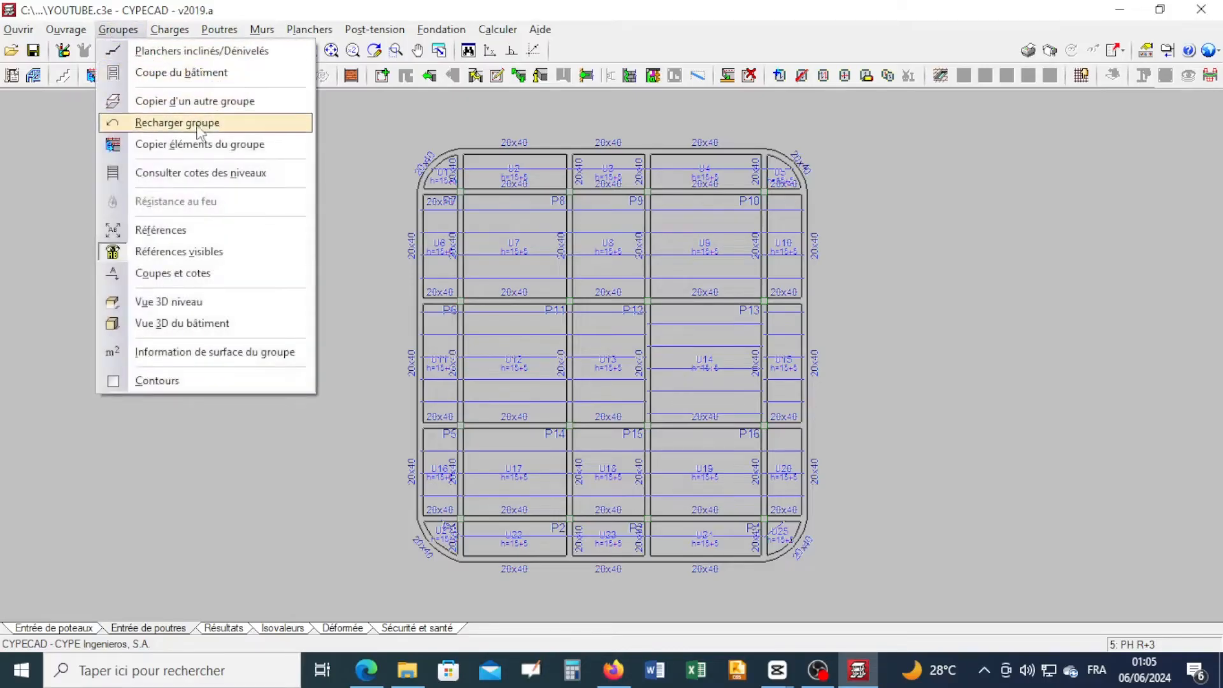
left_click(191, 102)
left_click(569, 204)
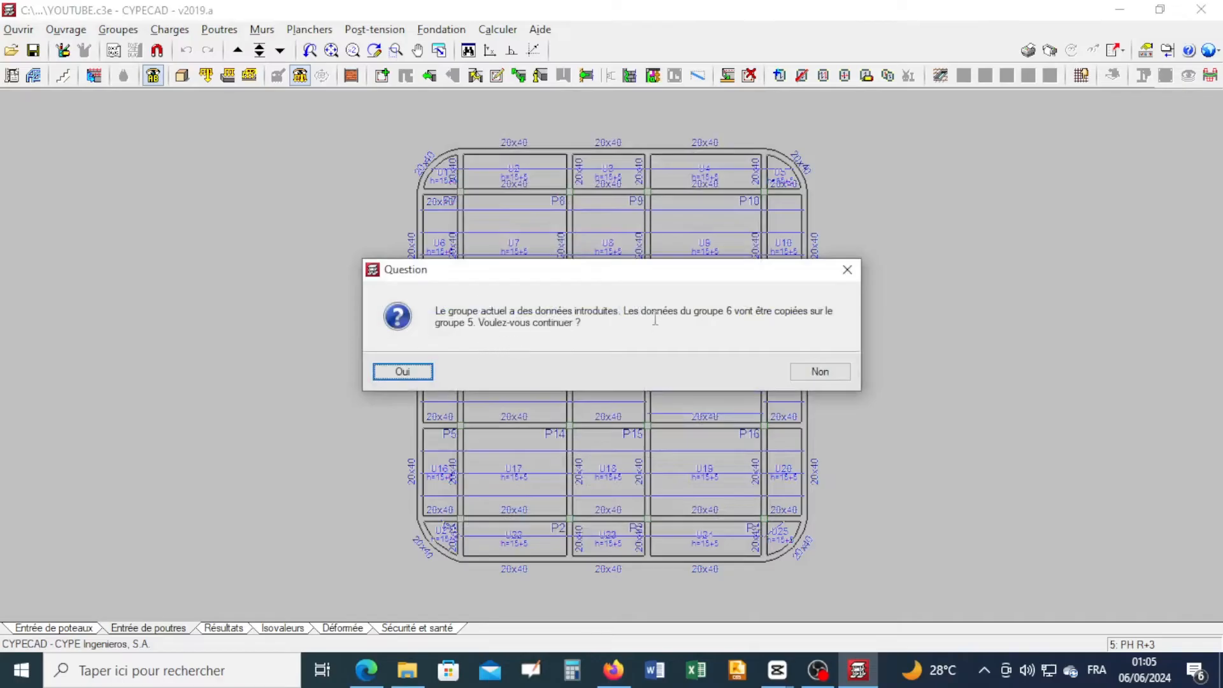
left_click(847, 270)
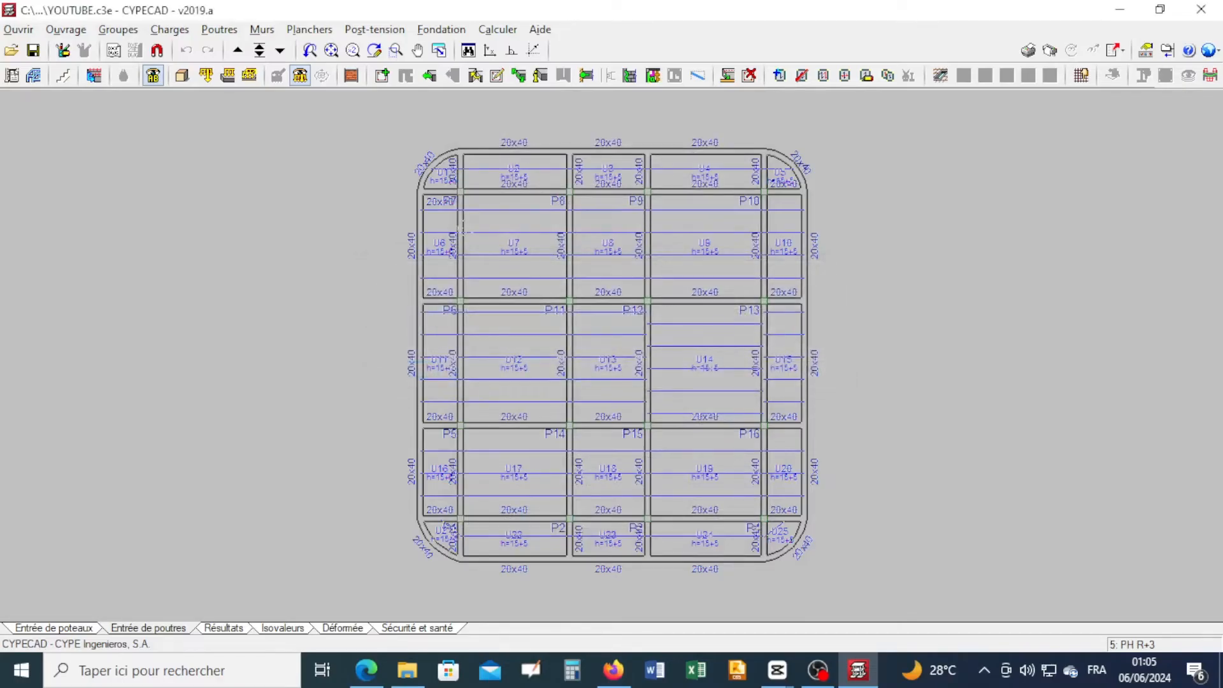
- Go to group PH R+4 and examine the building's 3D model from several angles
left_click(260, 50)
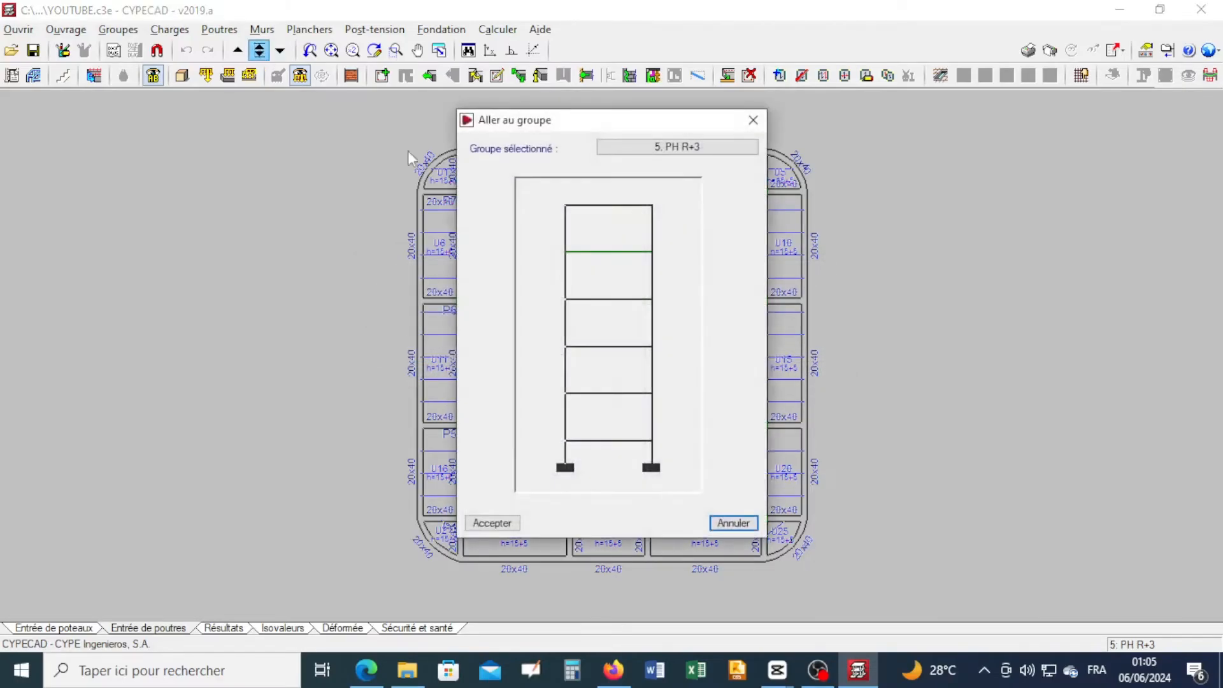
left_click(627, 214)
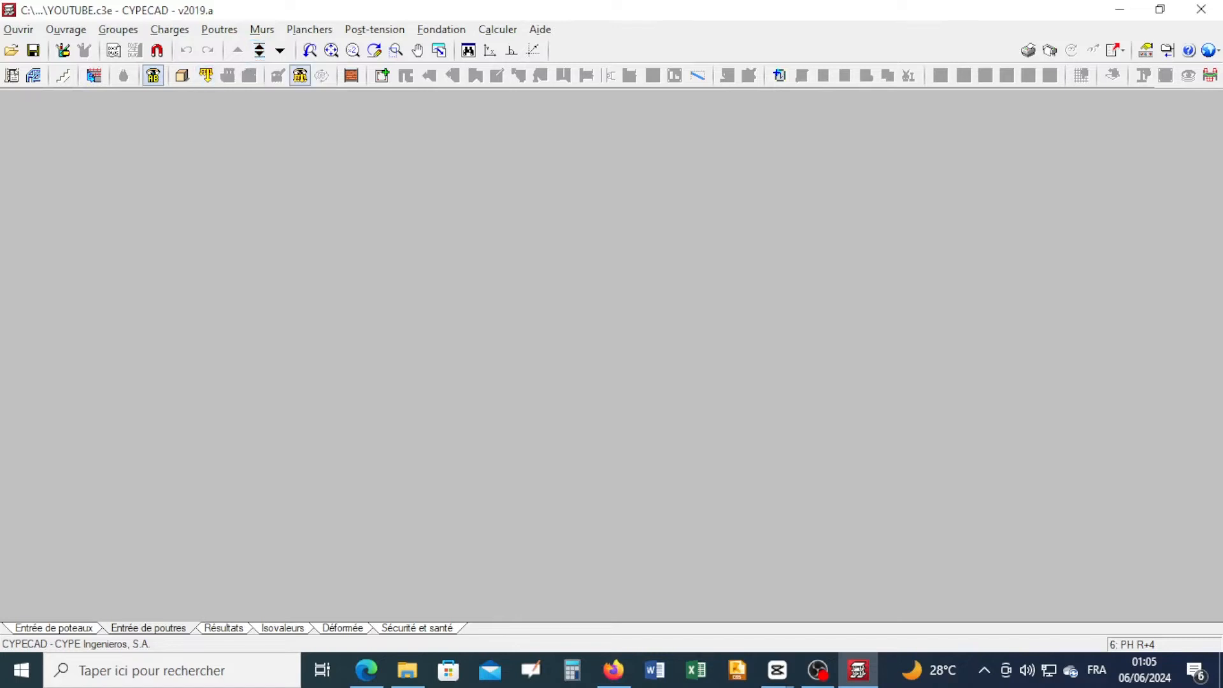
left_click(182, 76)
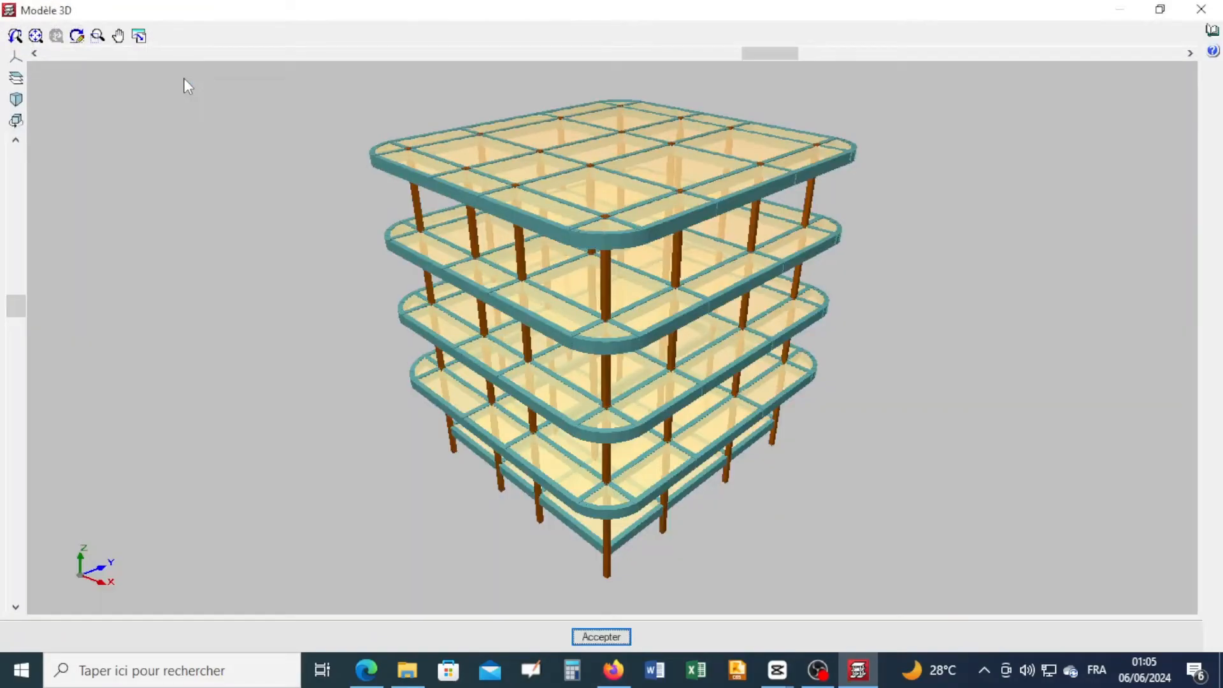
left_click_drag(346, 241, 469, 385)
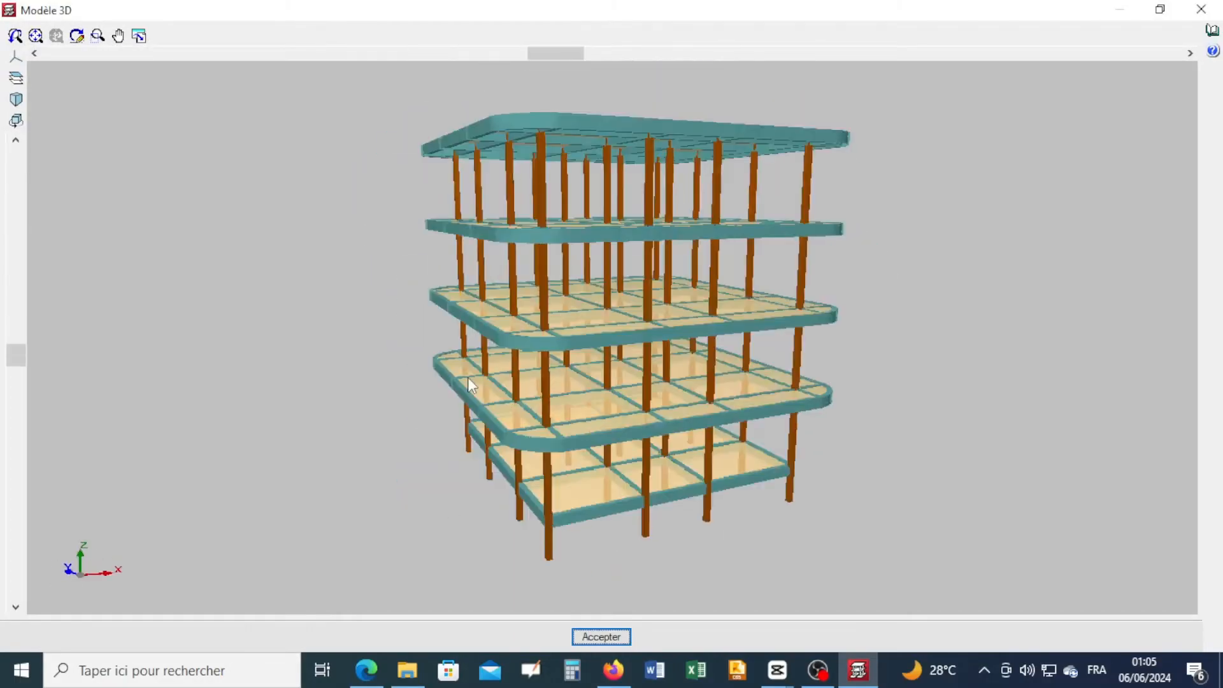
scroll(660, 408, "up", 2)
left_click_drag(658, 391, 630, 491)
scroll(595, 390, "up", 3)
scroll(645, 444, "down", 3)
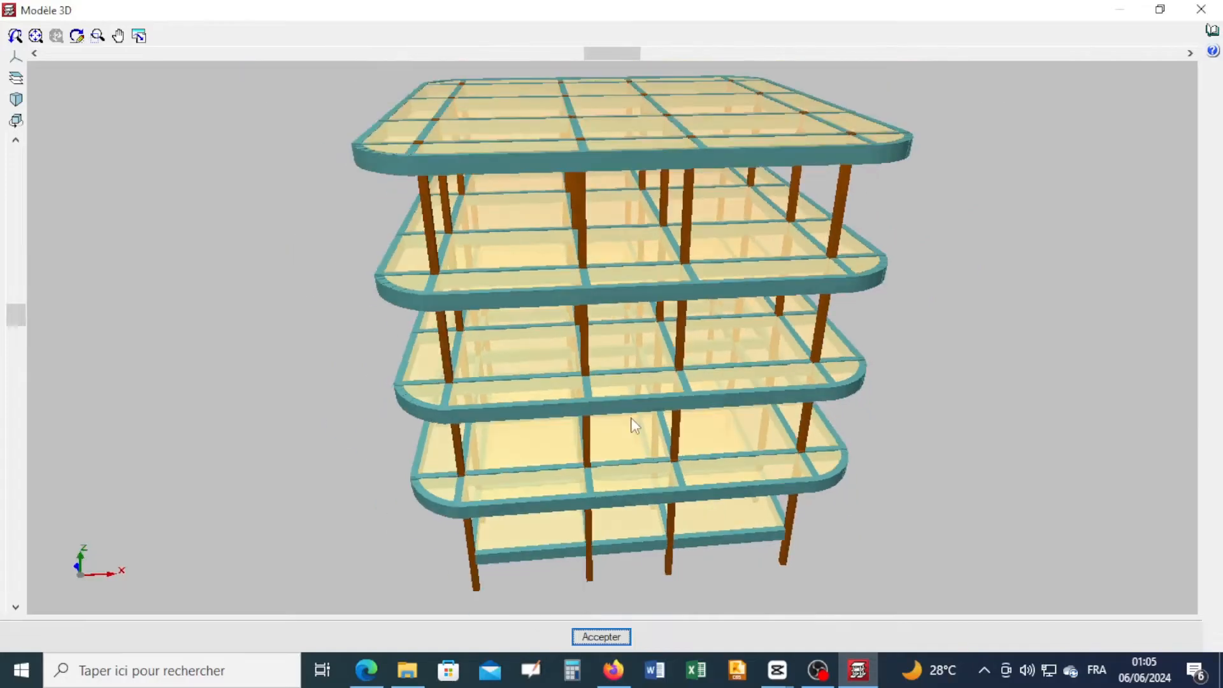
left_click_drag(635, 425, 623, 465)
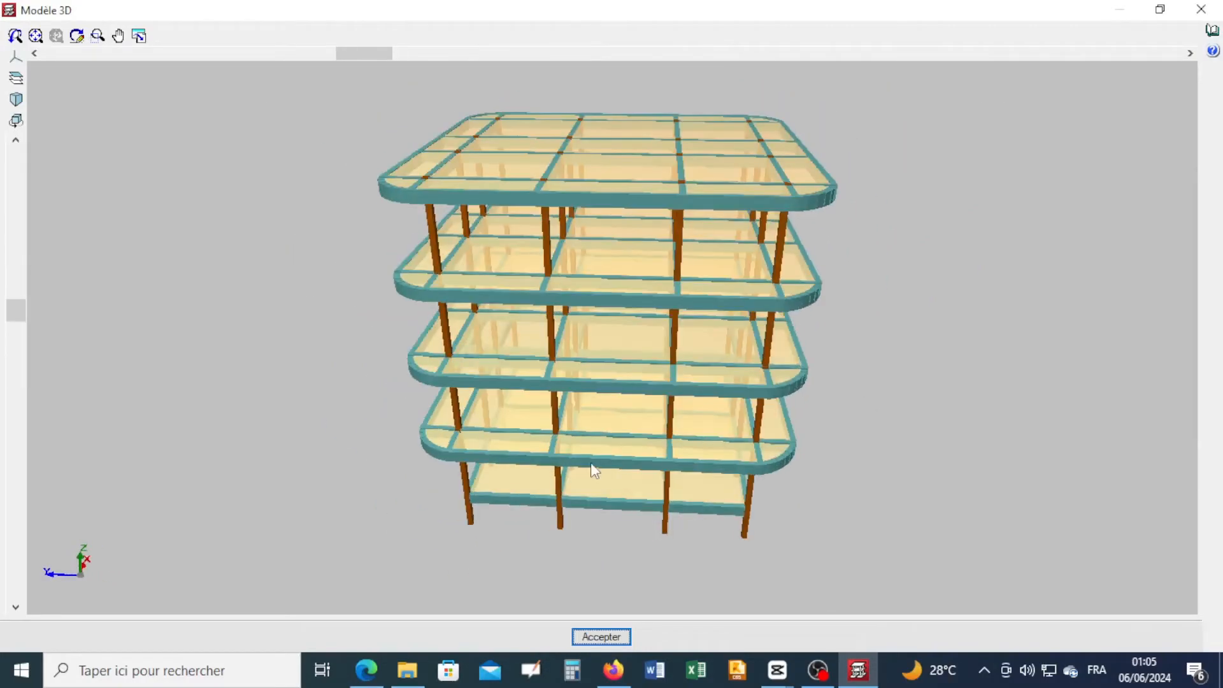
left_click(602, 637)
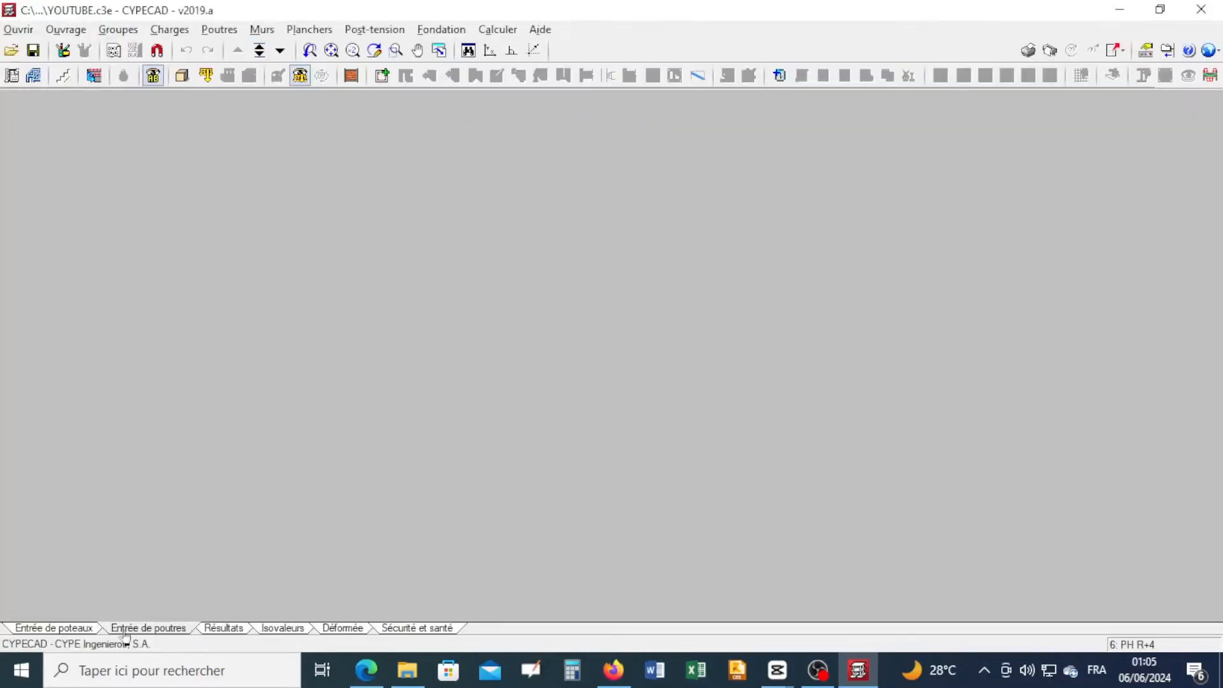
- Extend columns P11 and P12 up to PH R+4 by setting that level as their final group
left_click(72, 631)
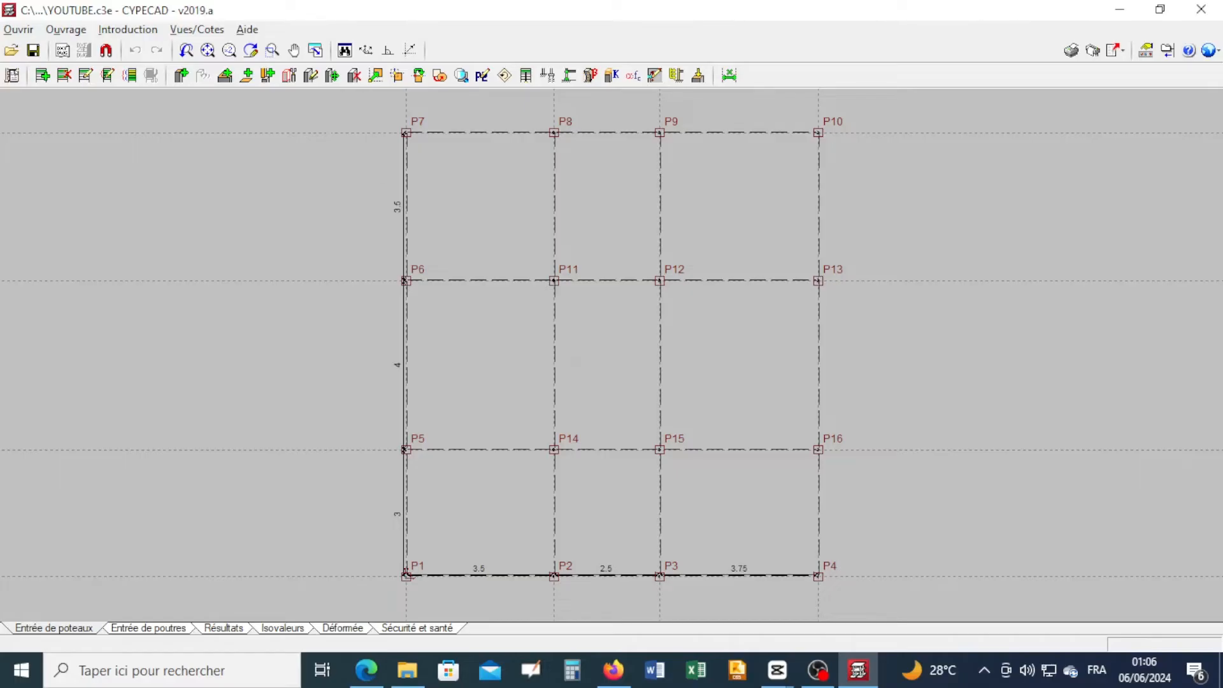
left_click(311, 77)
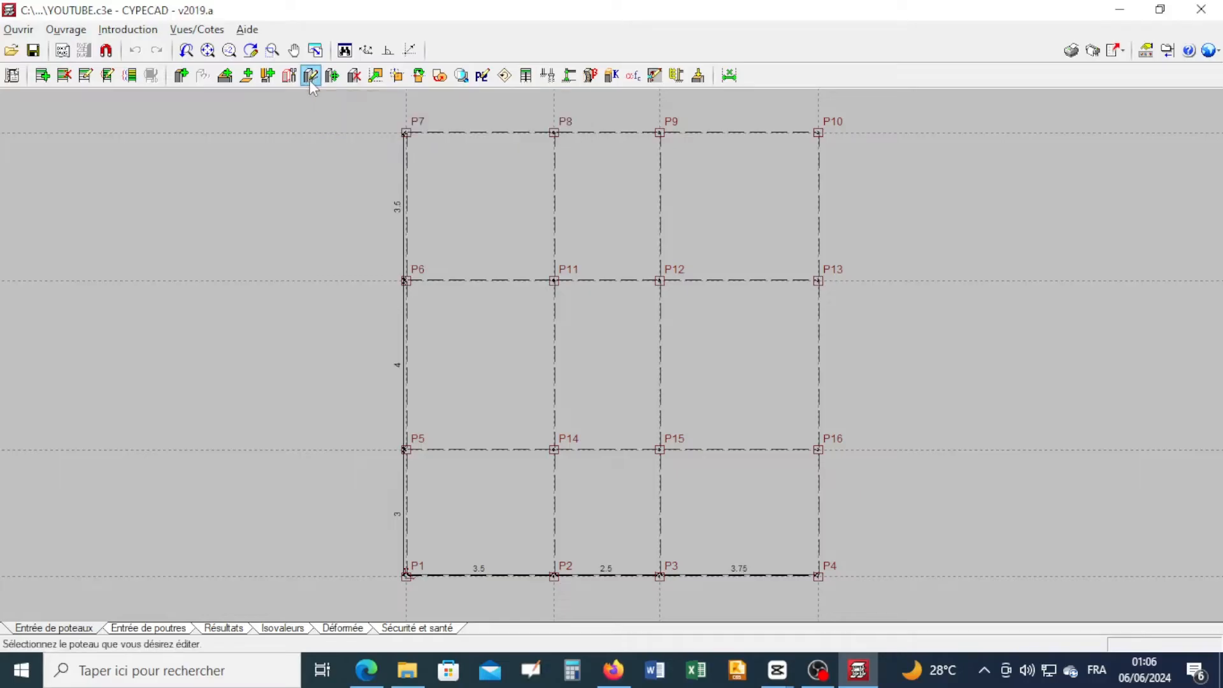
left_click(554, 280)
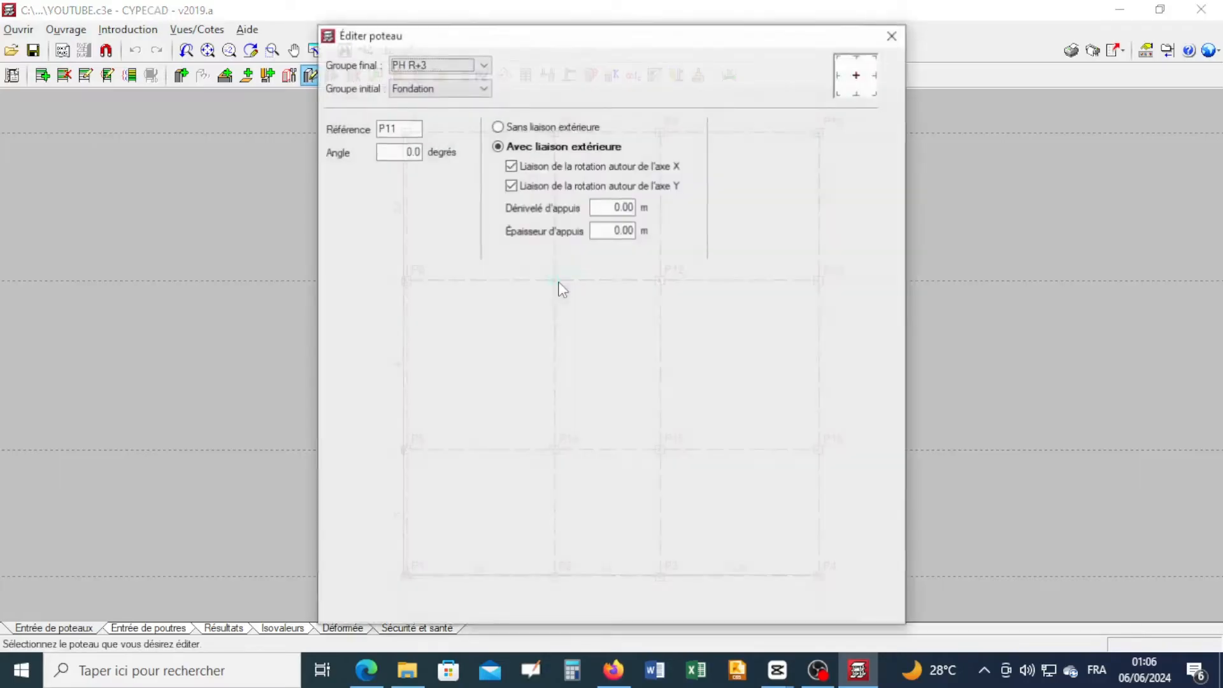
left_click(483, 64)
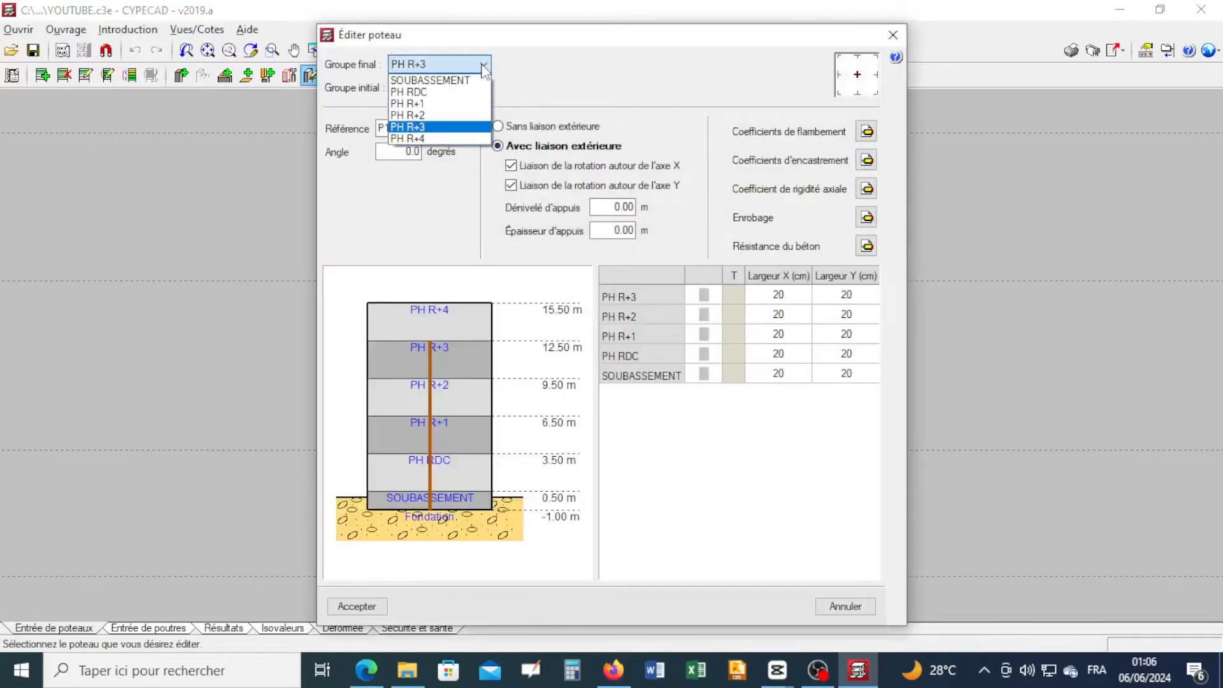
left_click(453, 139)
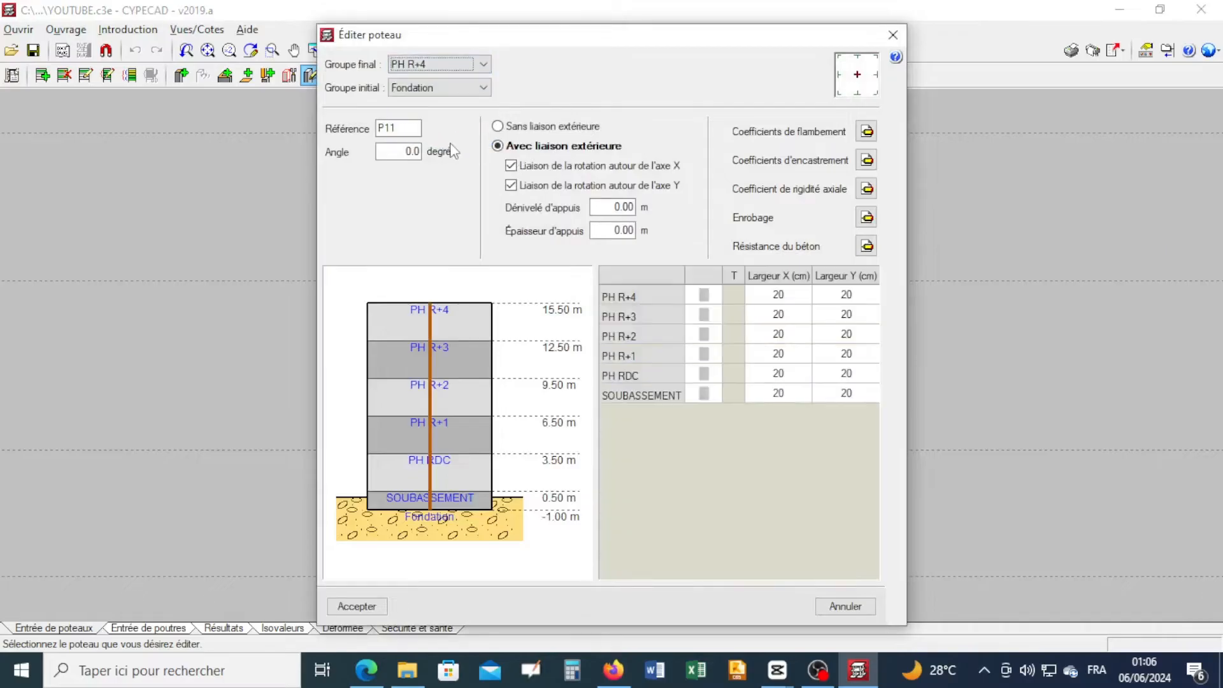
left_click(357, 606)
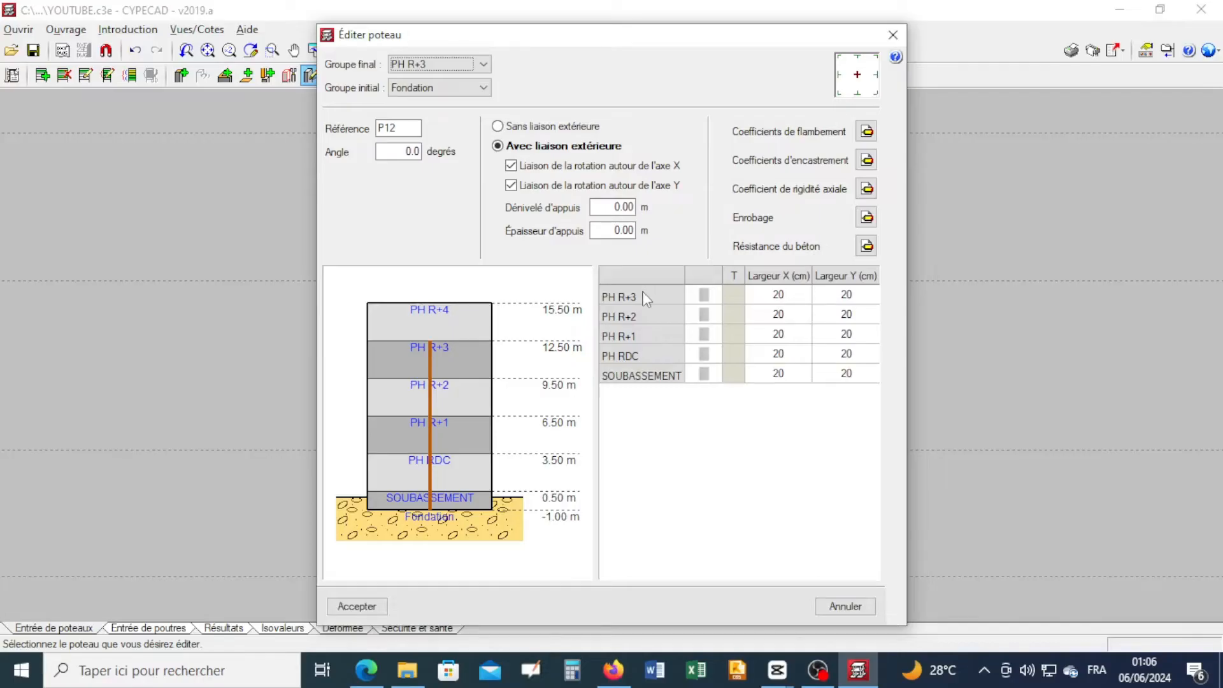
left_click(484, 64)
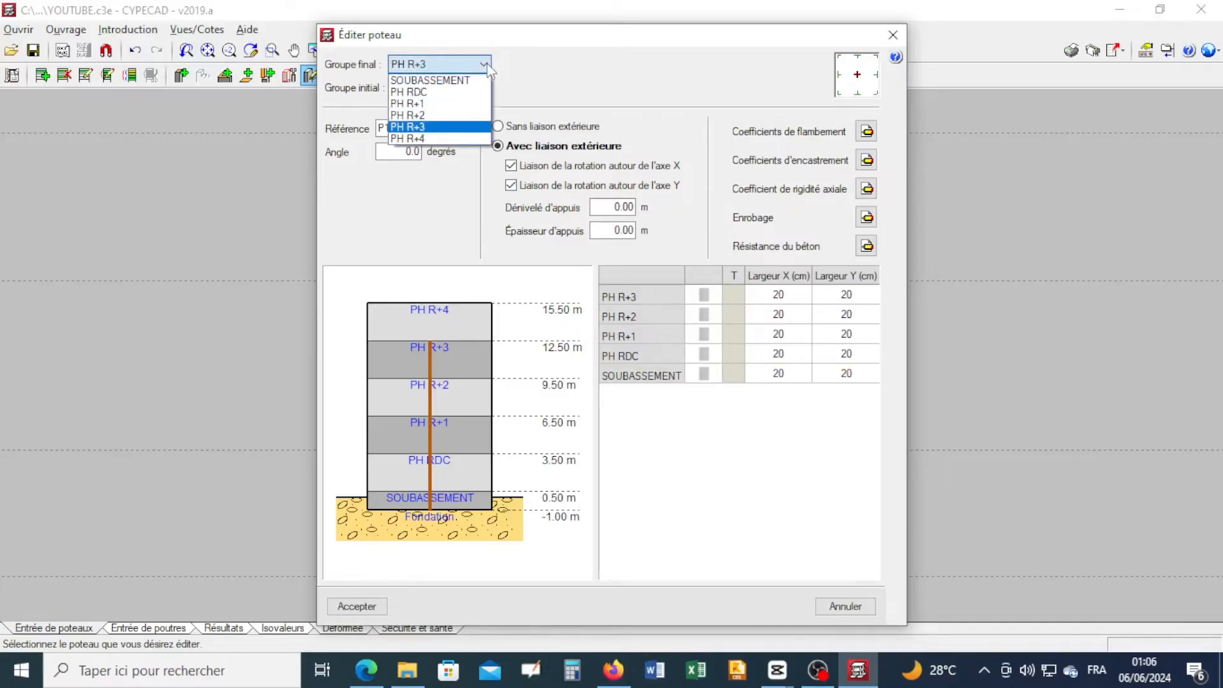
left_click(451, 139)
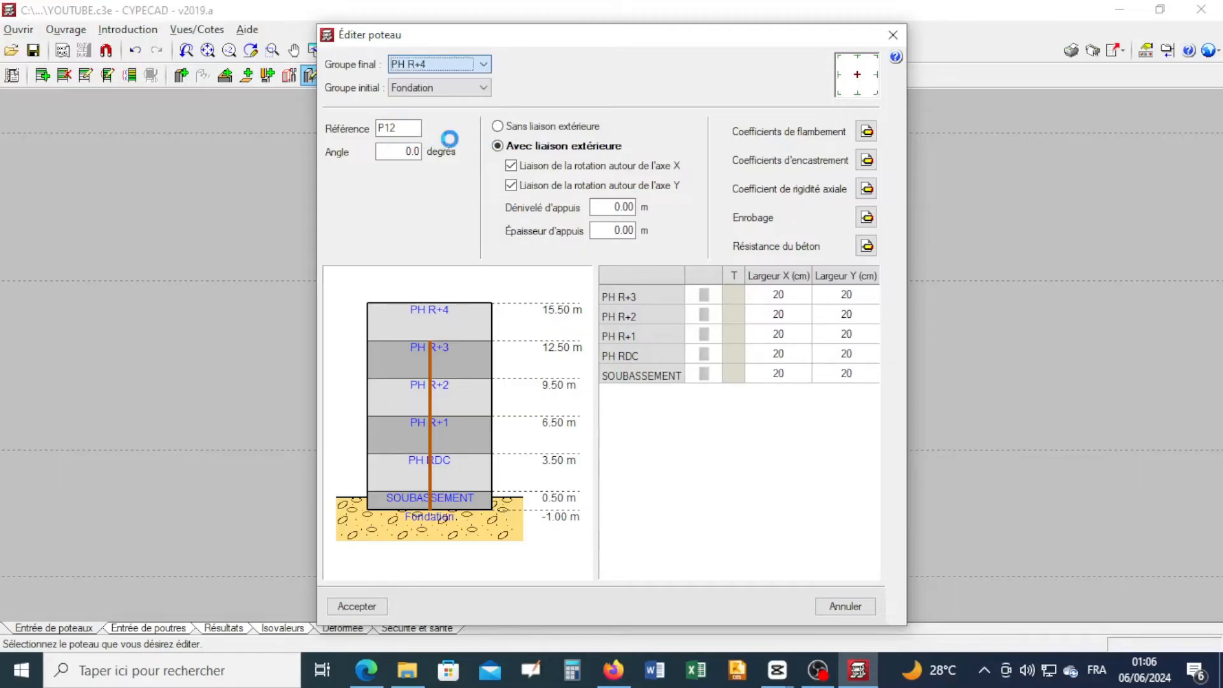
left_click(362, 610)
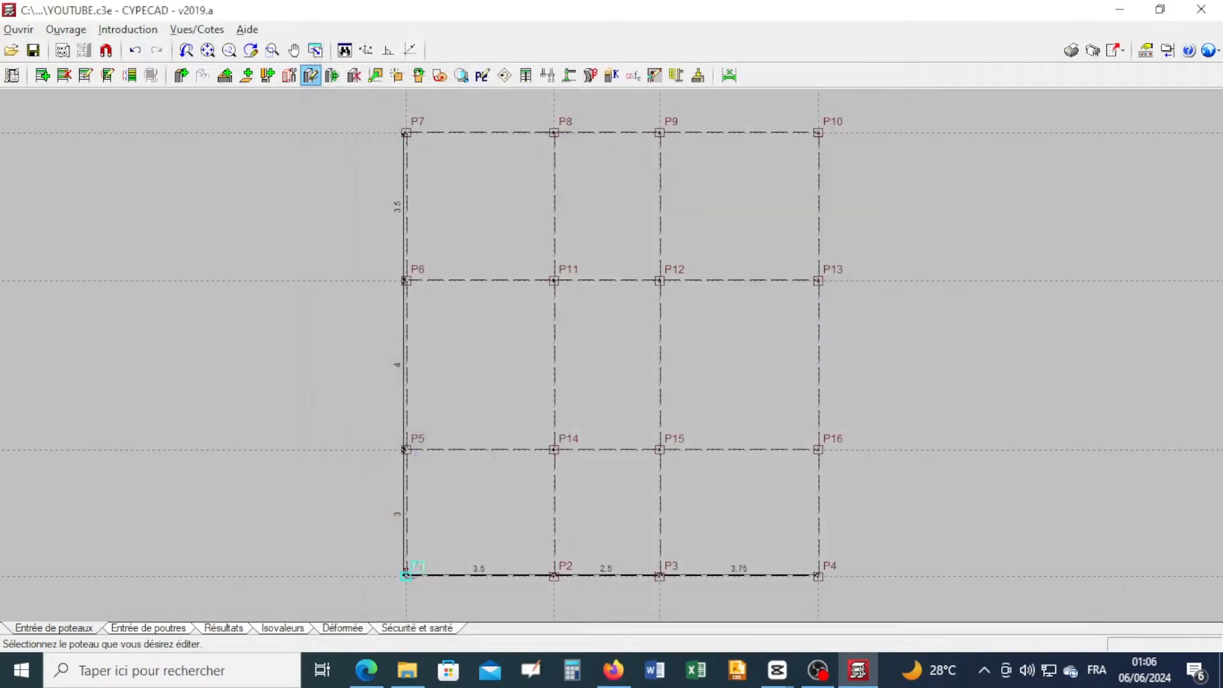
- Set the final group of columns P15 and P14 to PH R+4
left_click(660, 449)
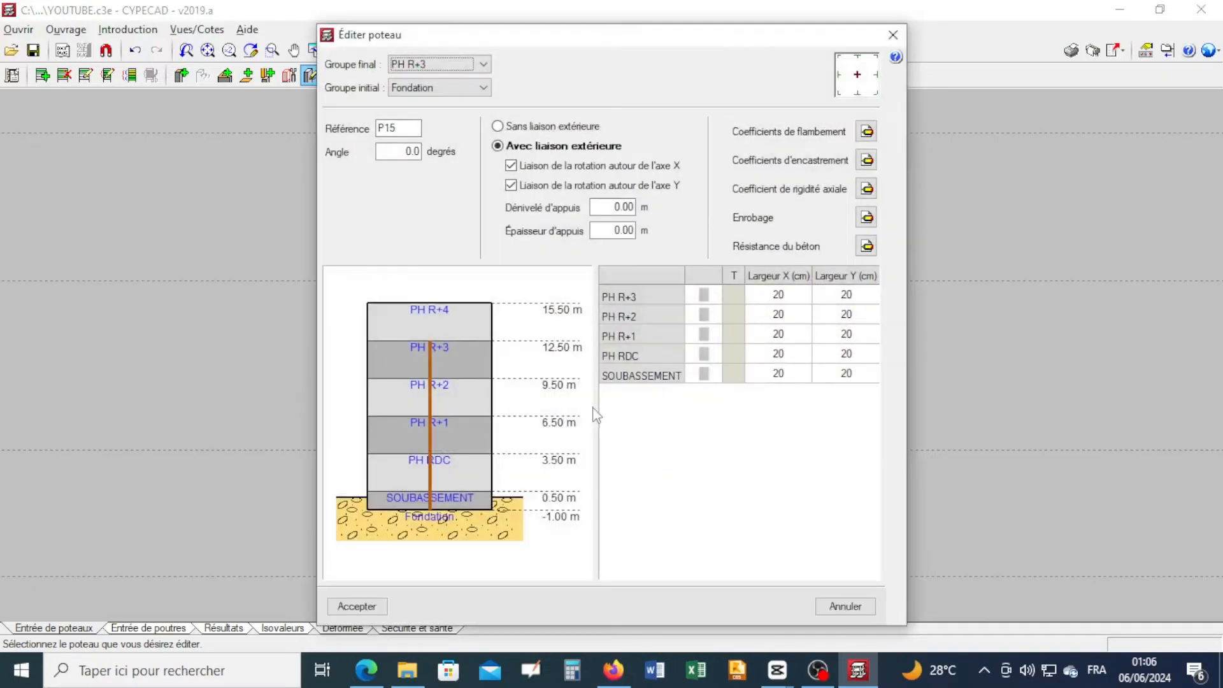
left_click(484, 64)
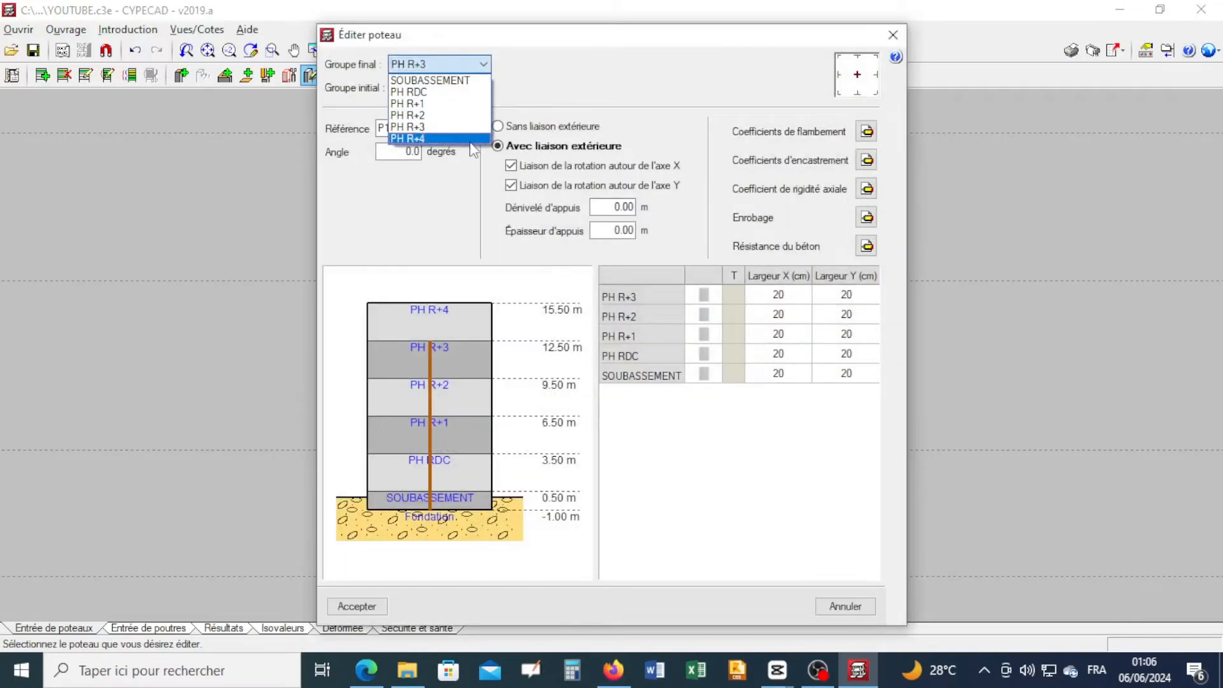
left_click(451, 139)
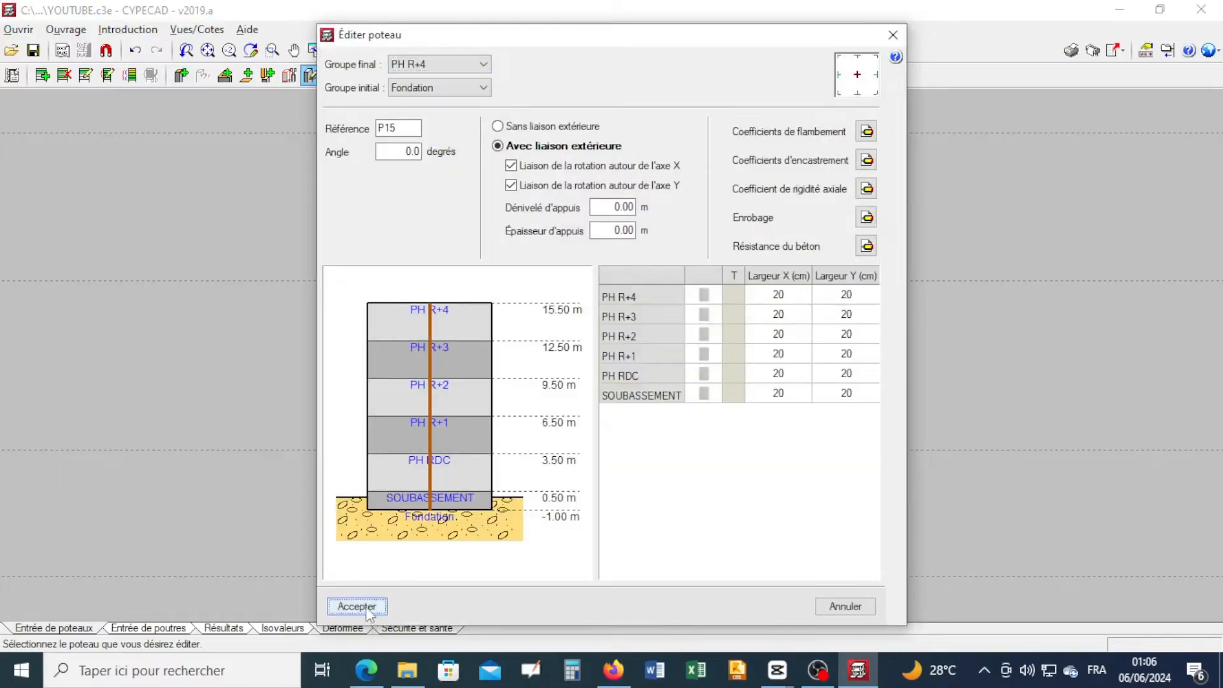
left_click(366, 606)
left_click(554, 449)
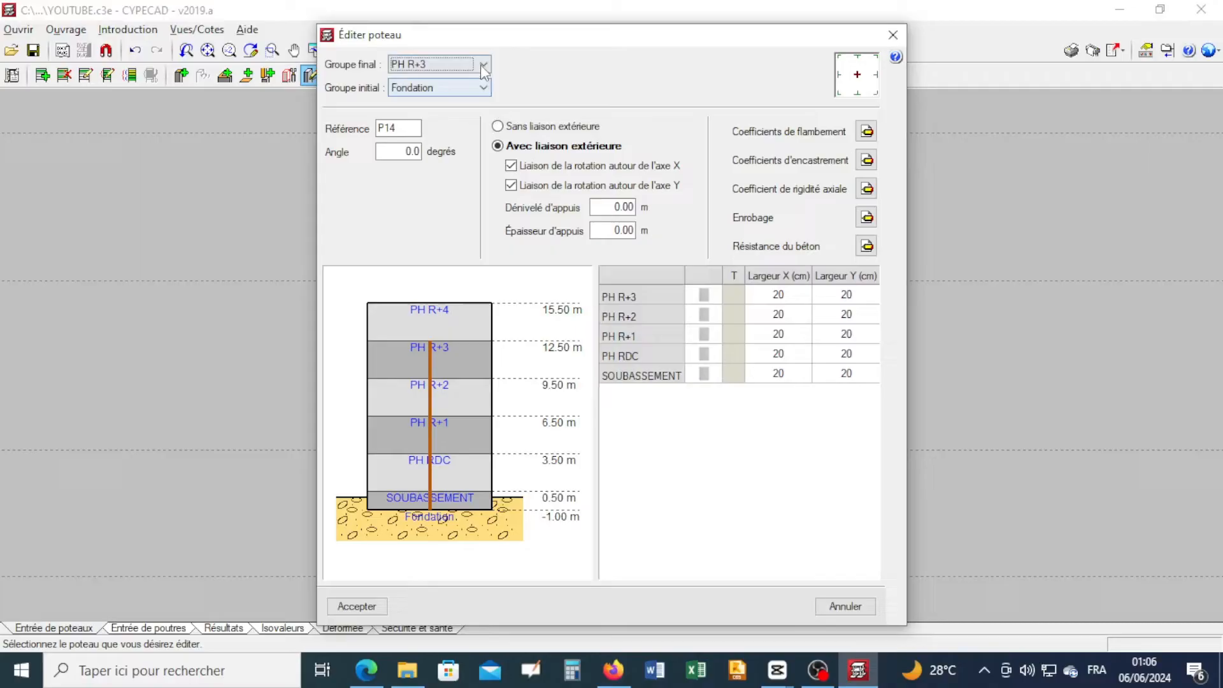
left_click(484, 65)
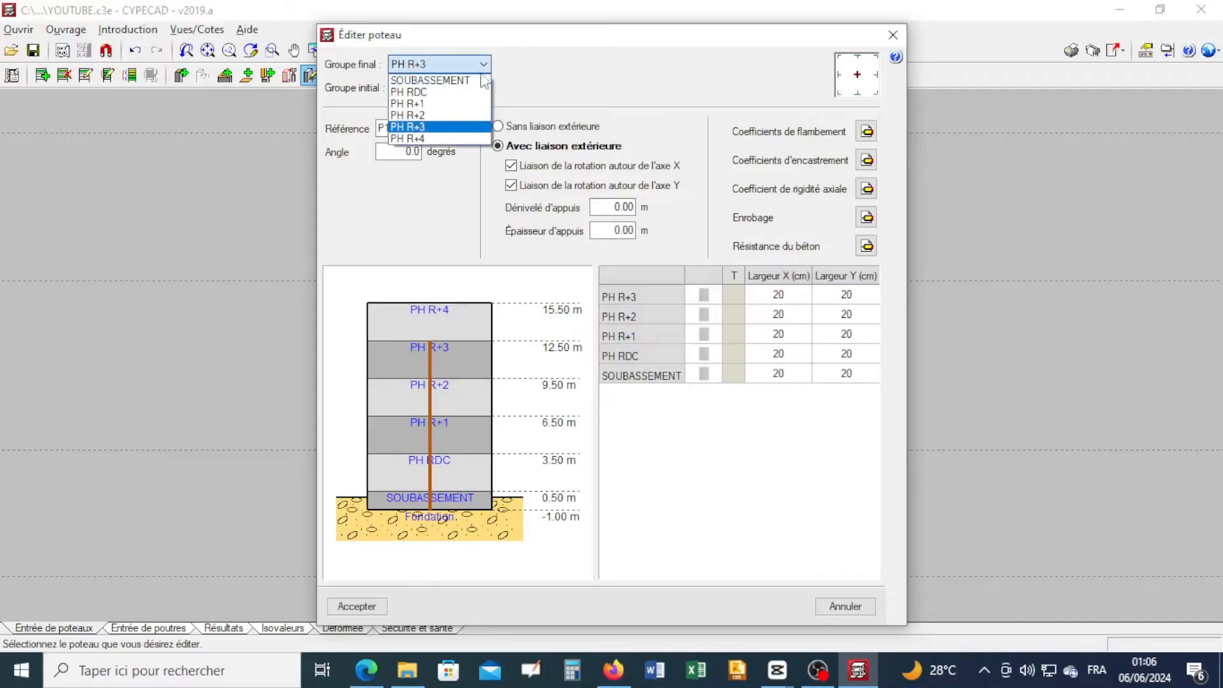
left_click(446, 145)
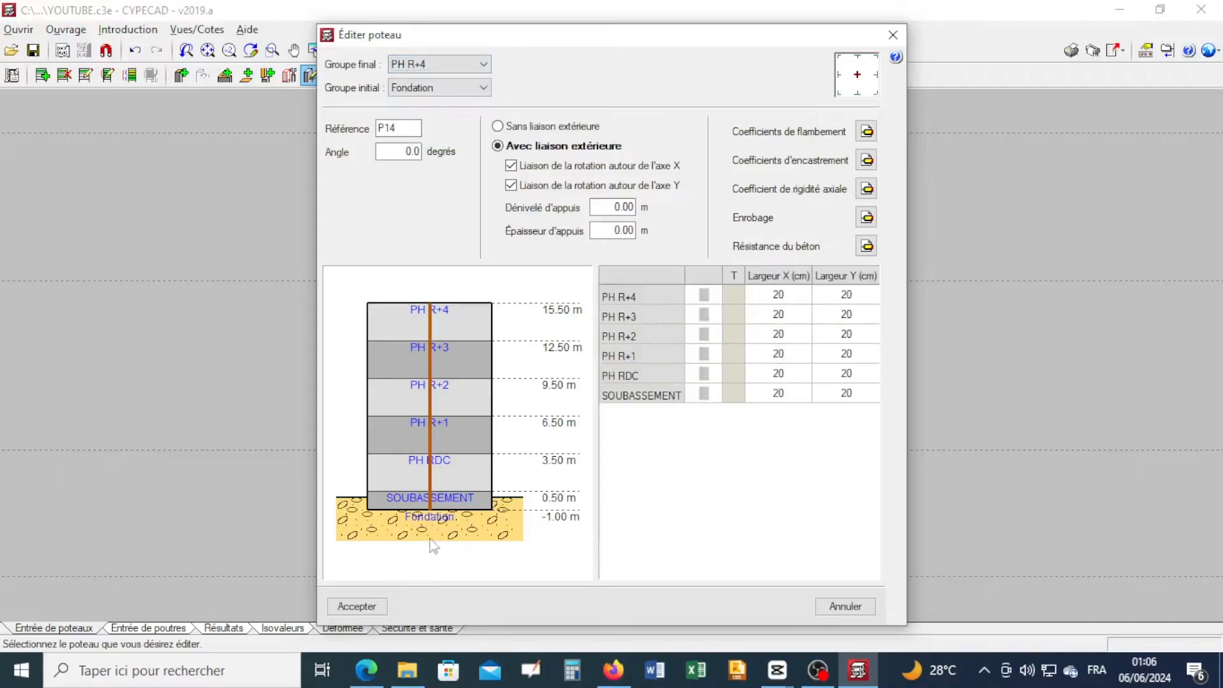
left_click(354, 605)
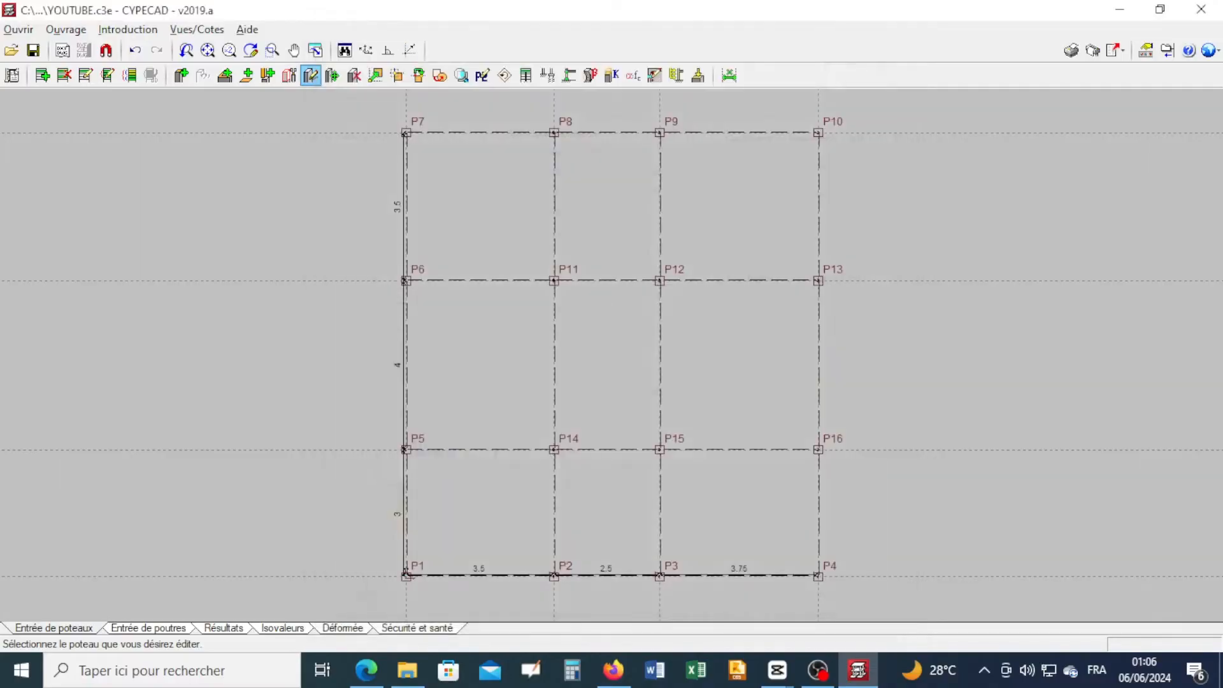
- Return to beam entry on group PH R+4 and place a straight 20x40 beam from column P11 to P14
left_click(163, 630)
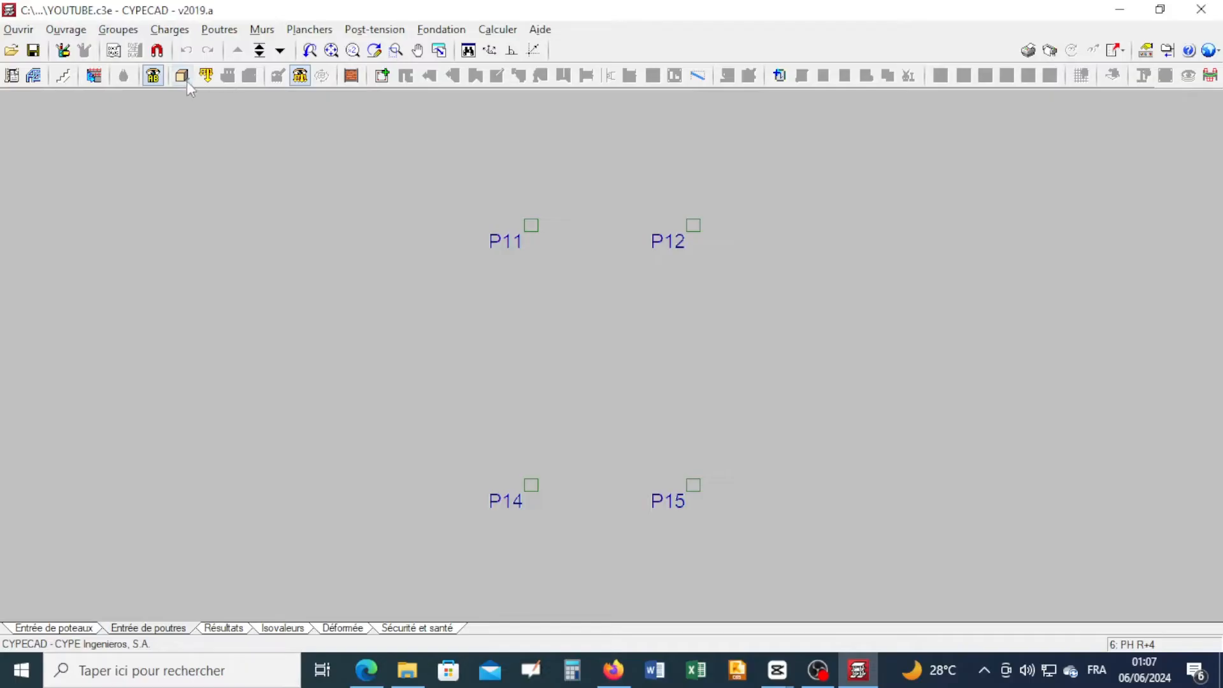
left_click(382, 76)
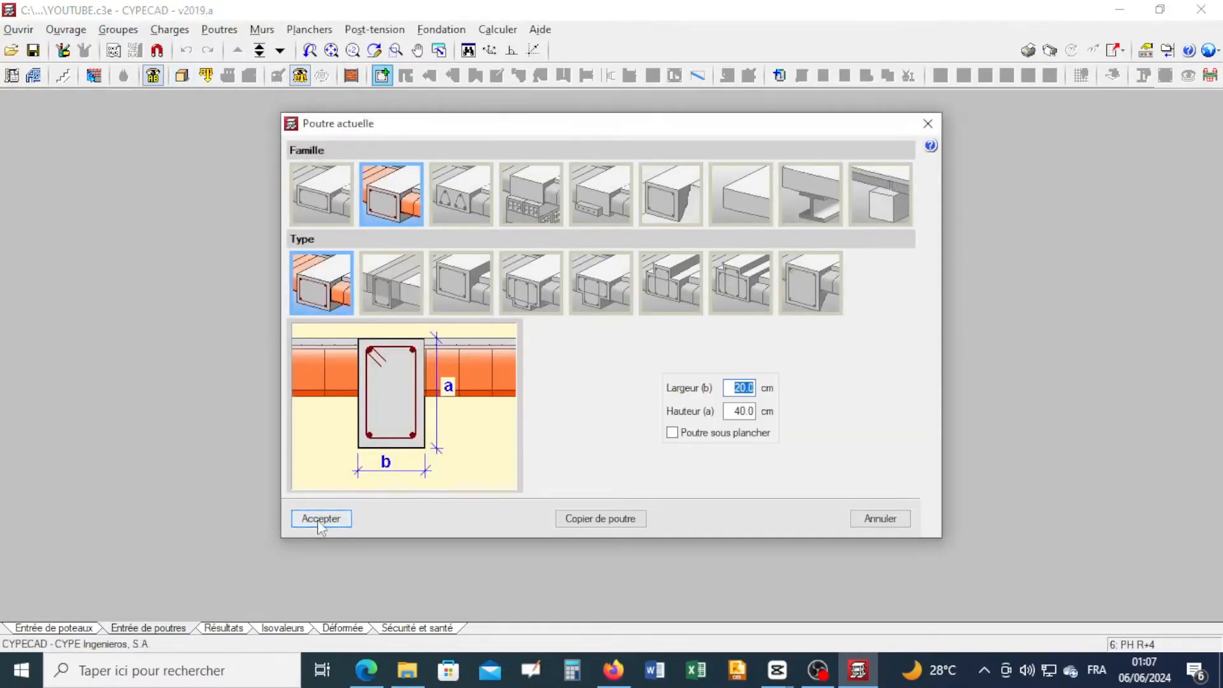
left_click(320, 518)
left_click(530, 225)
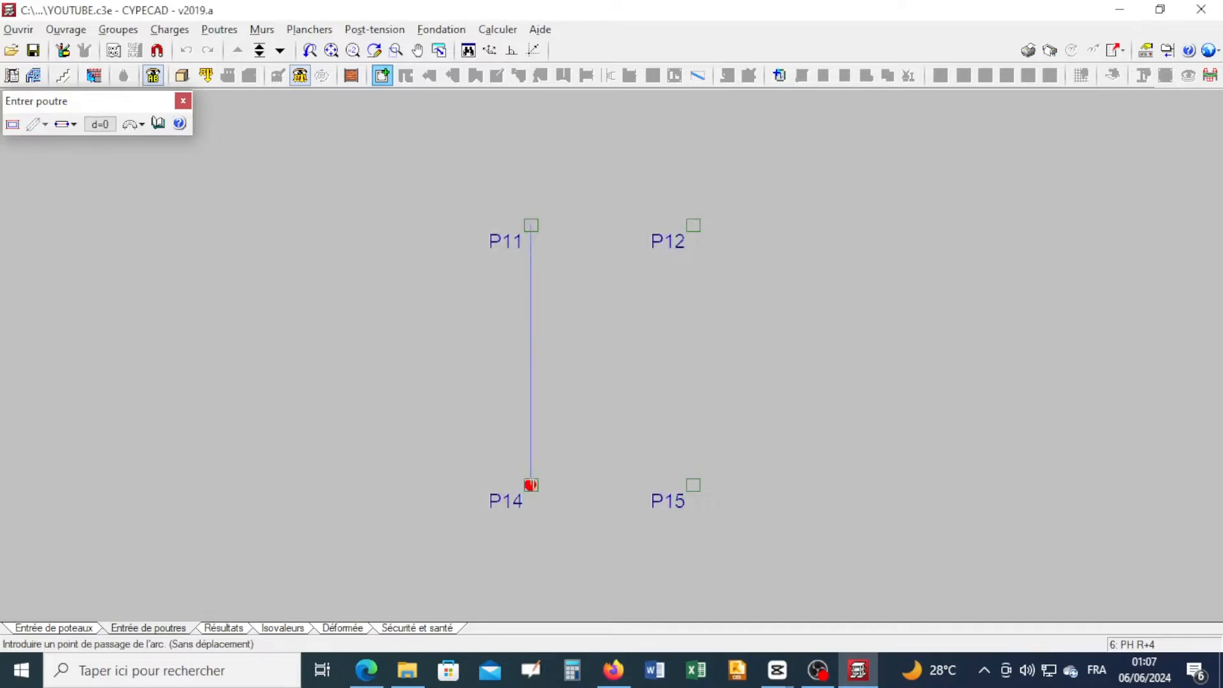
left_click(531, 485)
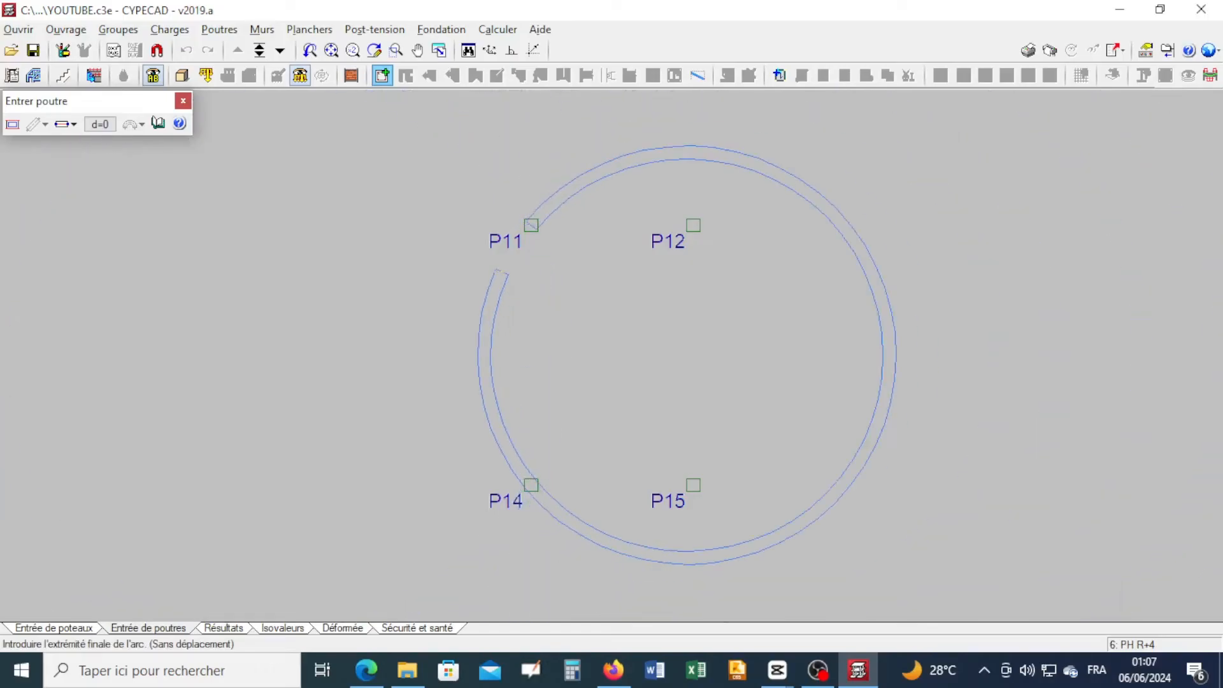
right_click(502, 271)
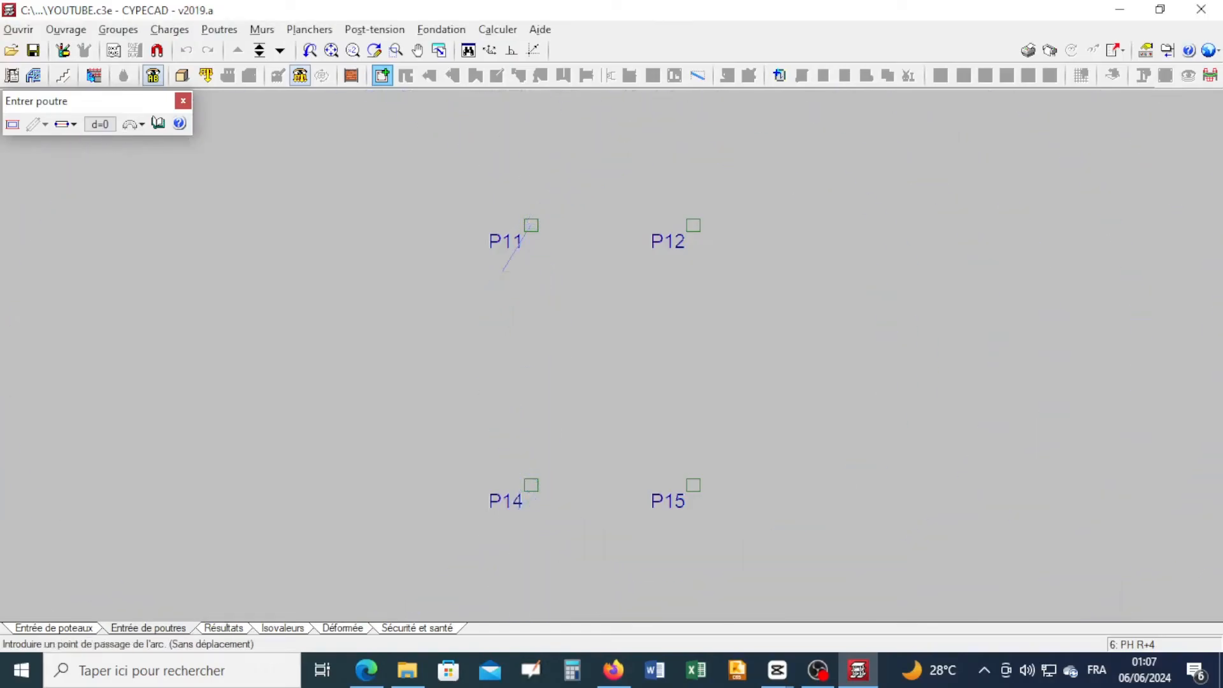
left_click(142, 125)
left_click(143, 151)
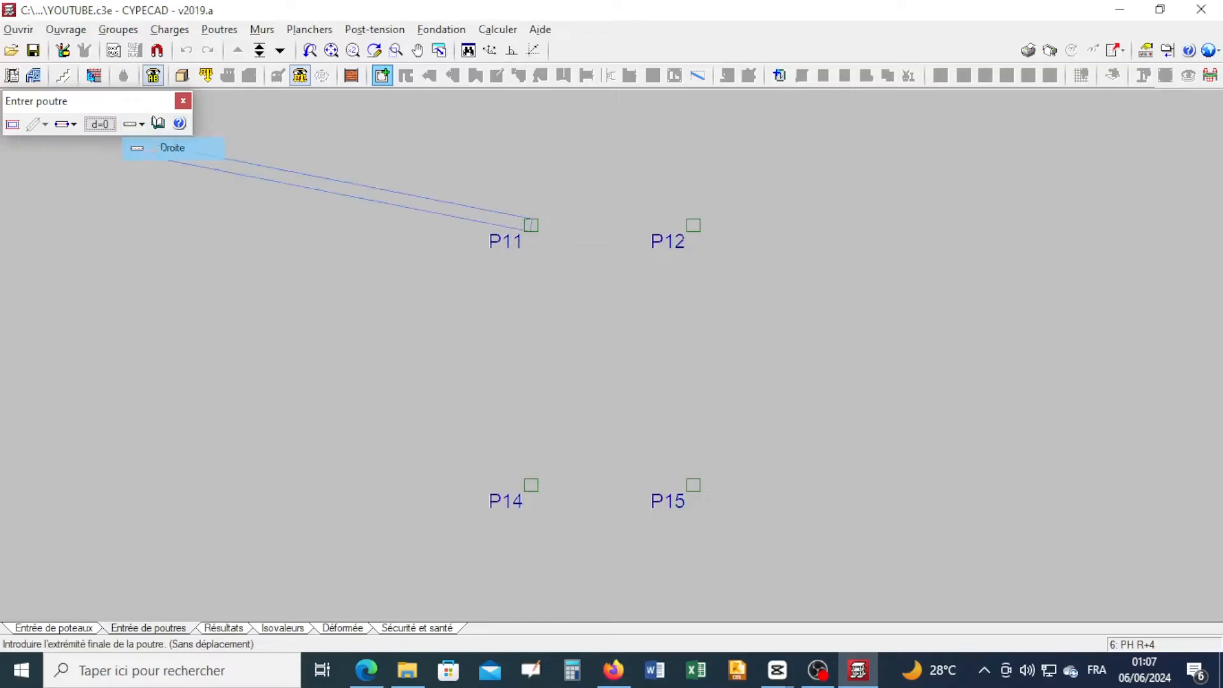
left_click(531, 484)
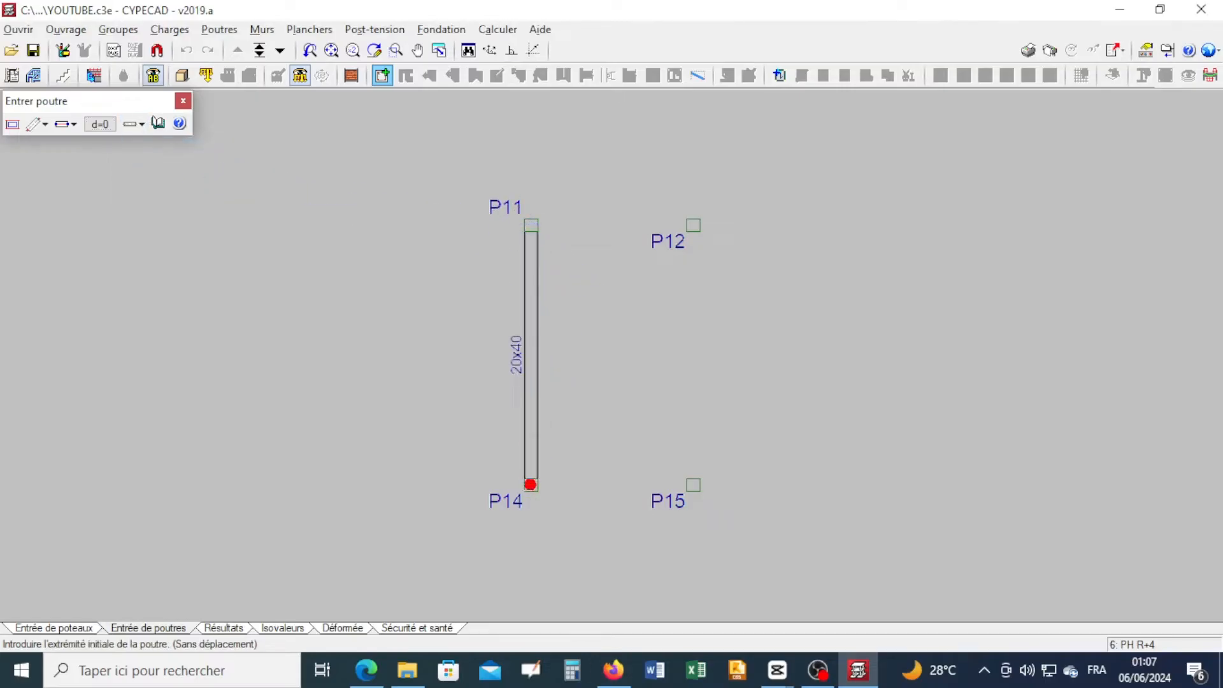
- Close the roof frame with 20x40 beams from P12 to P15, P15 to P14 and P11 to P12
left_click(693, 225)
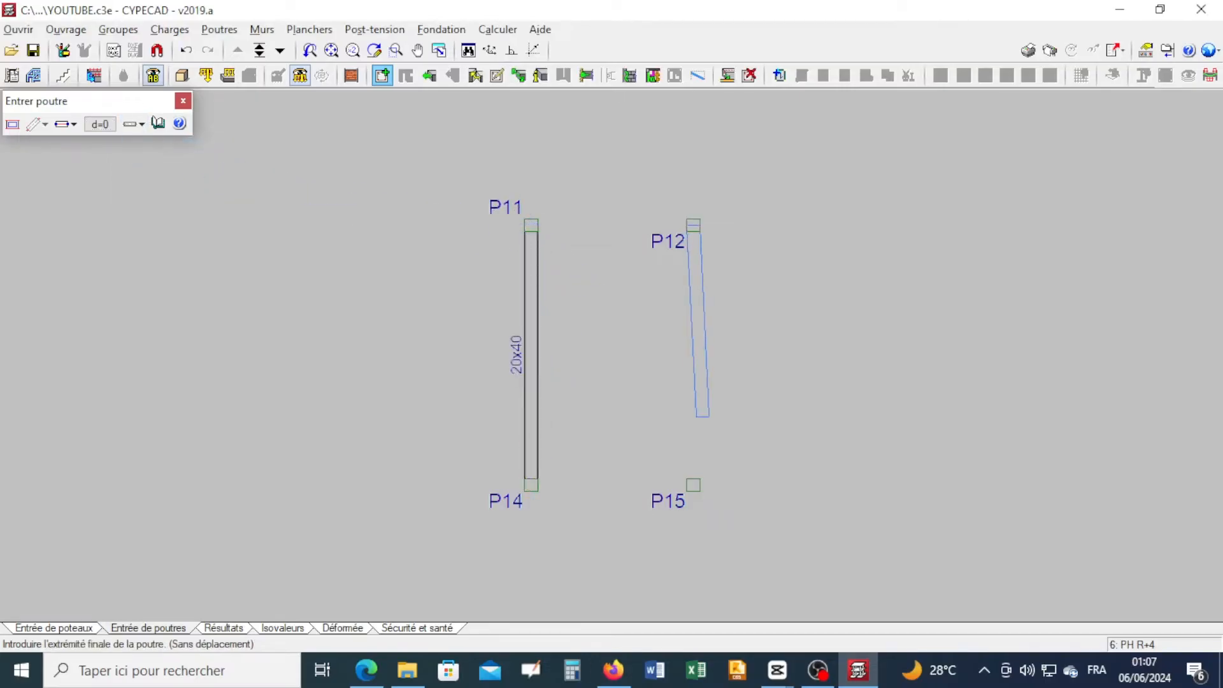
left_click(693, 484)
left_click(692, 484)
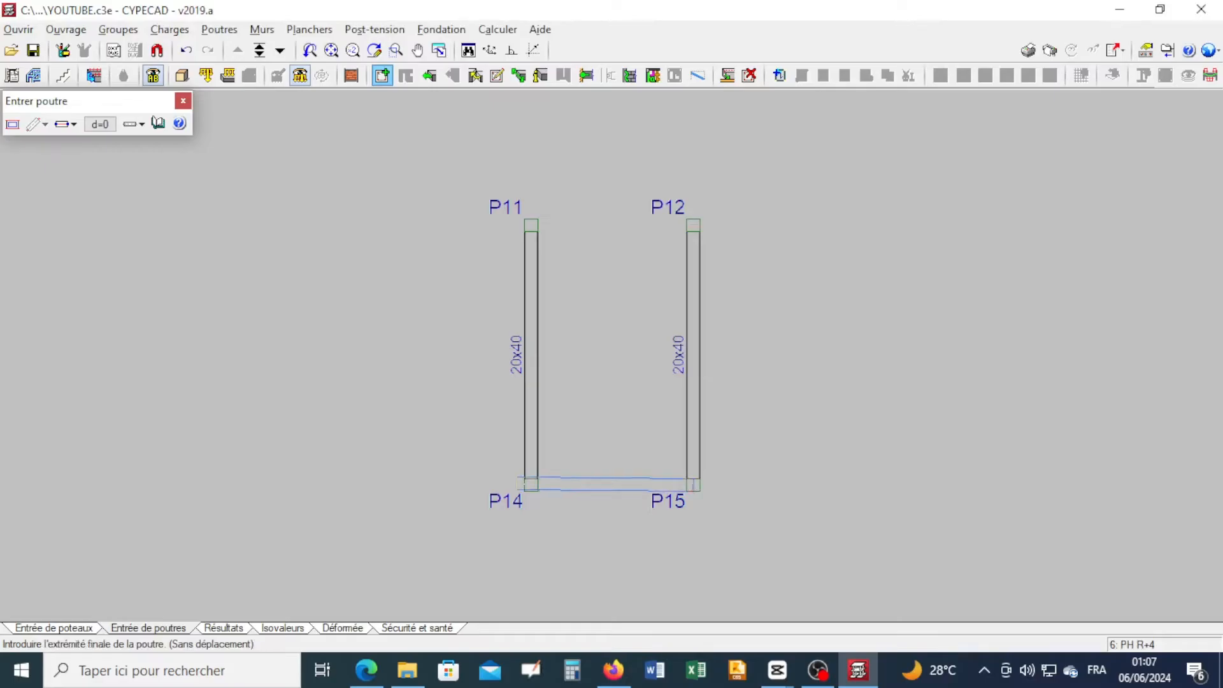
left_click(530, 484)
left_click(530, 225)
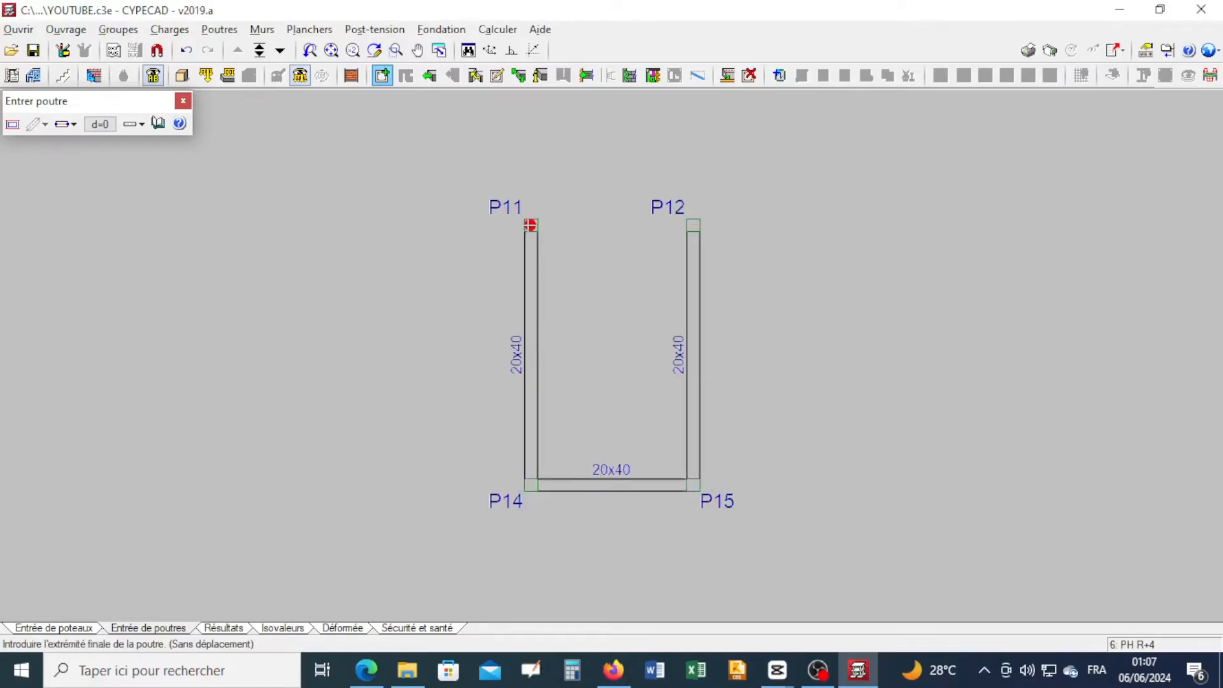
left_click(693, 225)
left_click(693, 225)
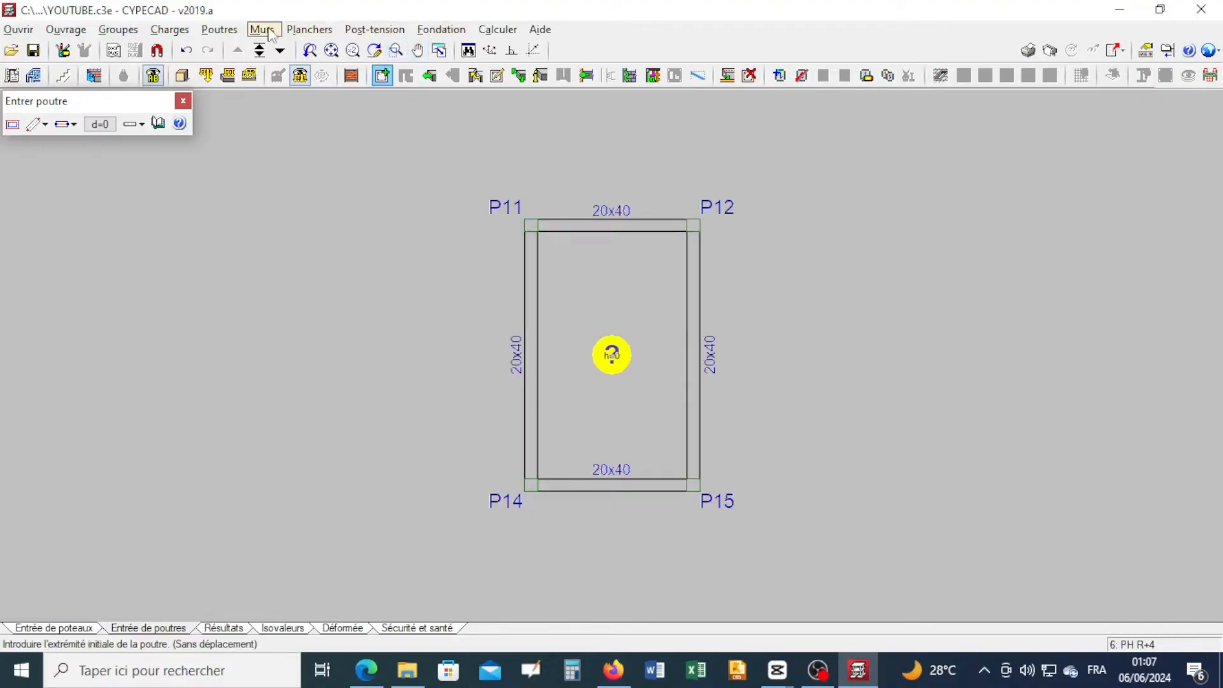
- Fill the bay between P11, P12, P14 and P15 with the ENTREVOUS joist floor, joists parallel to the short P11–P12 side
left_click(292, 30)
left_click(344, 71)
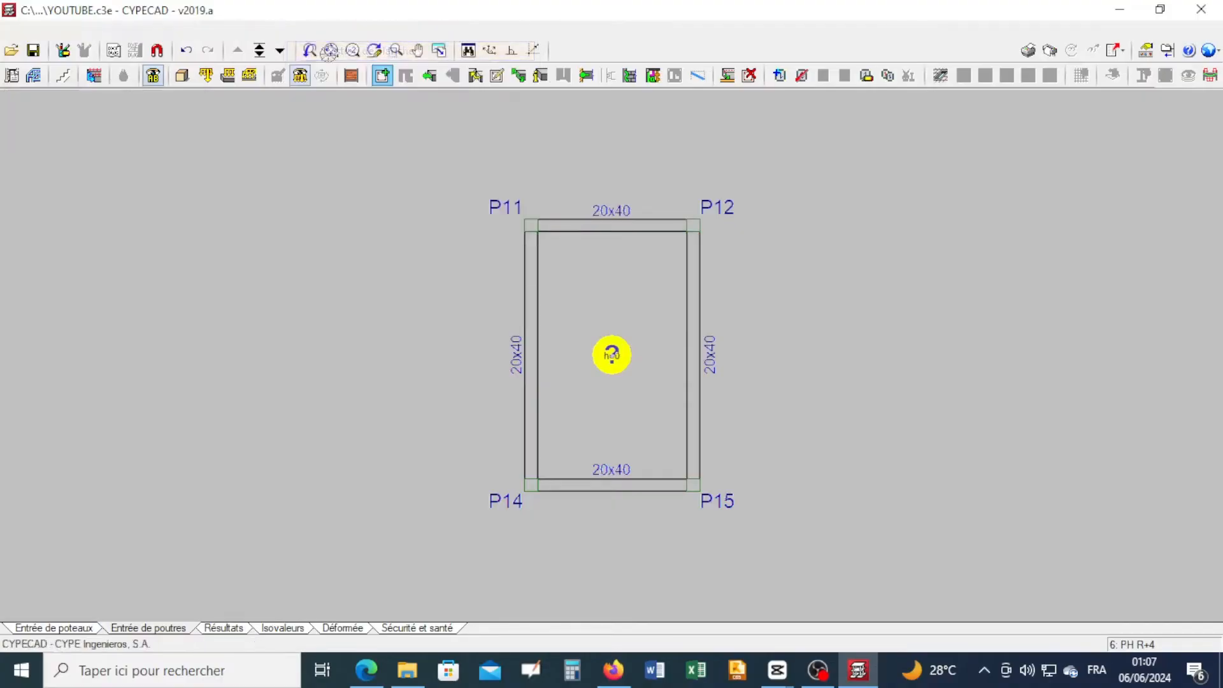
left_click(89, 123)
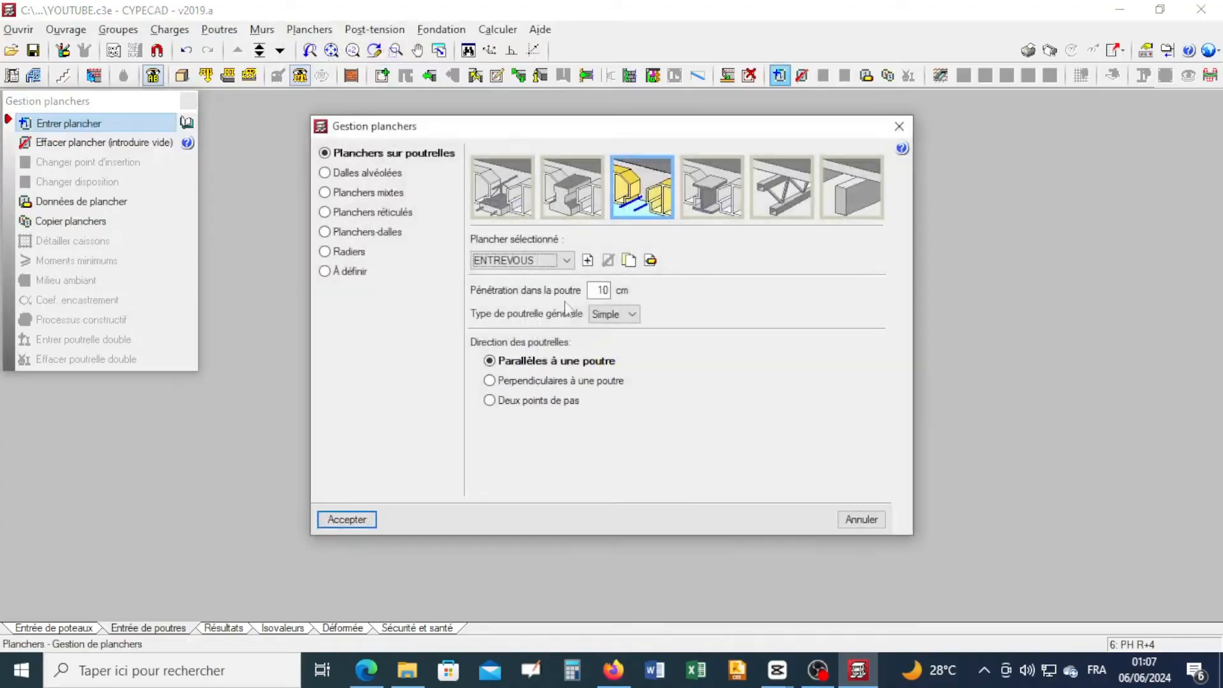
left_click(347, 520)
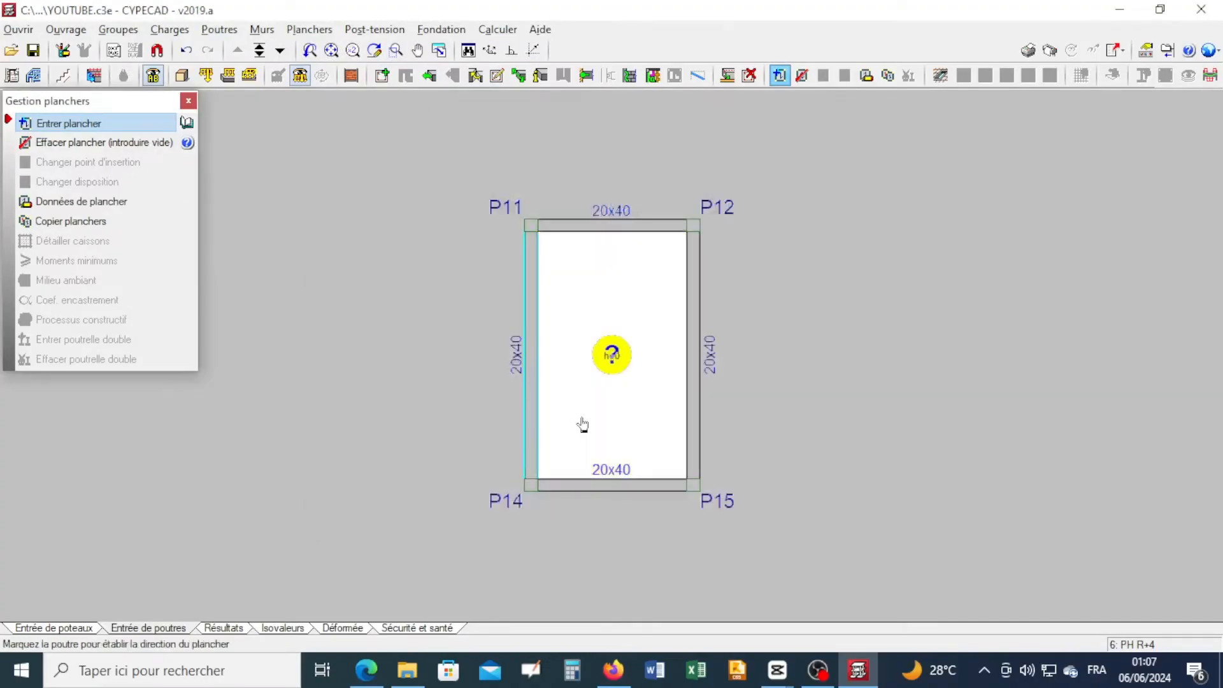
left_click(546, 425)
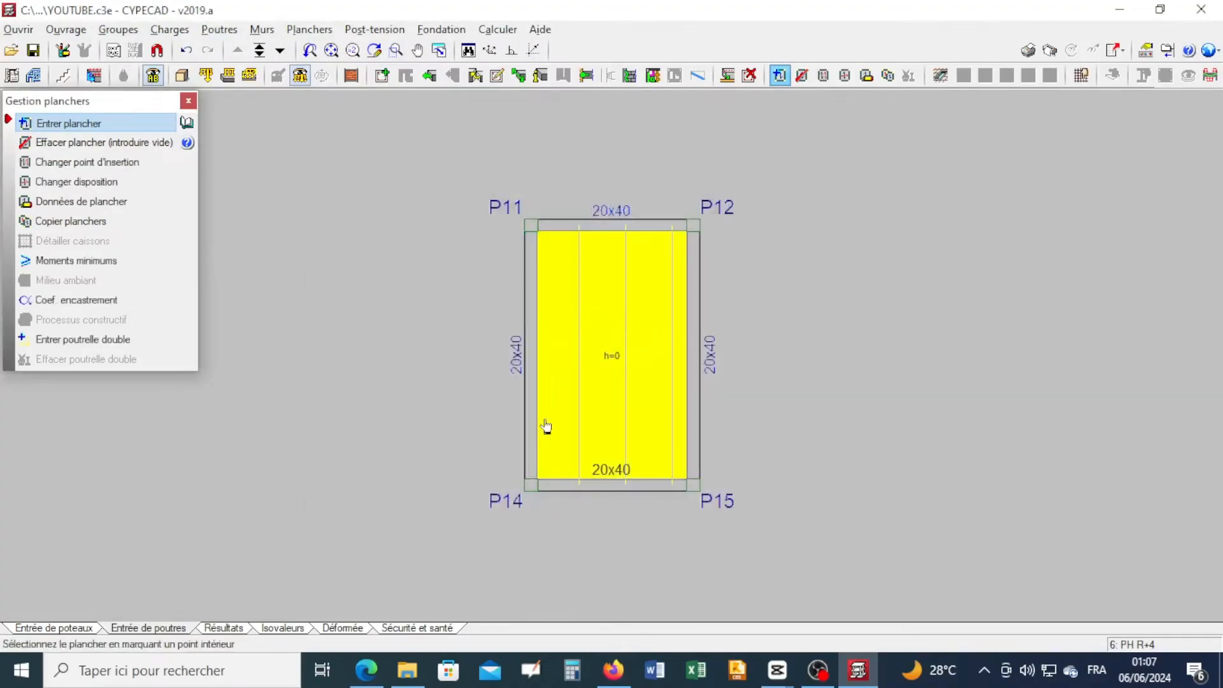
left_click(581, 423)
left_click(683, 425)
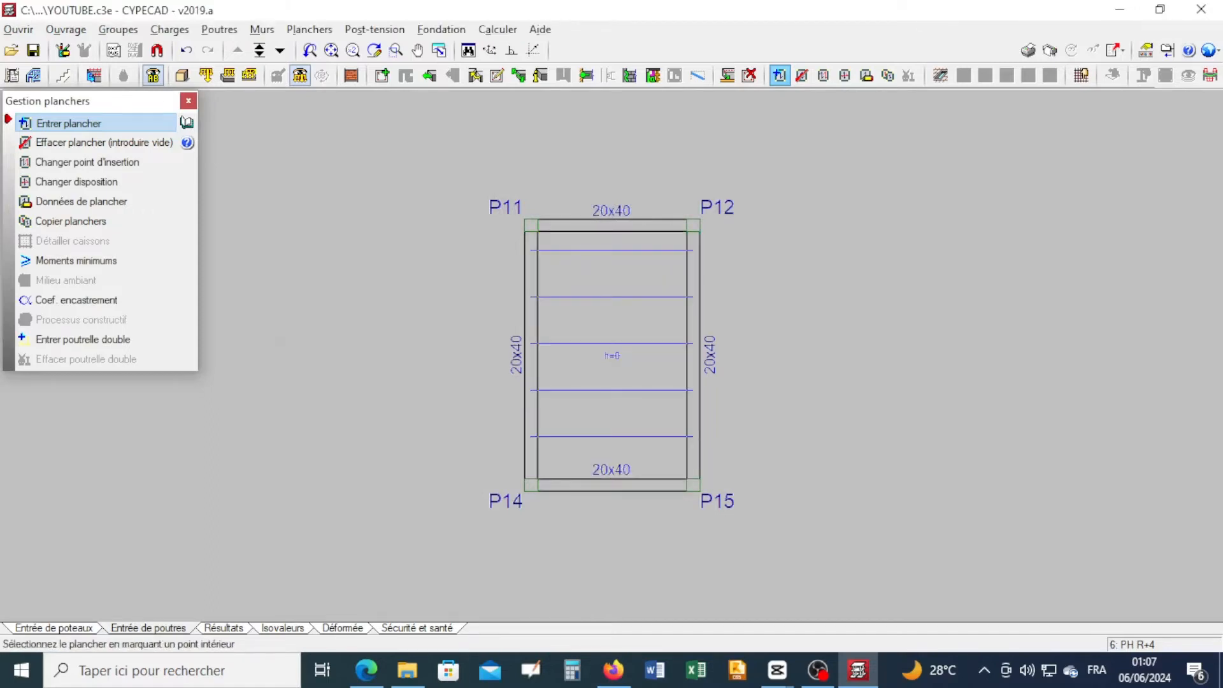
left_click(188, 100)
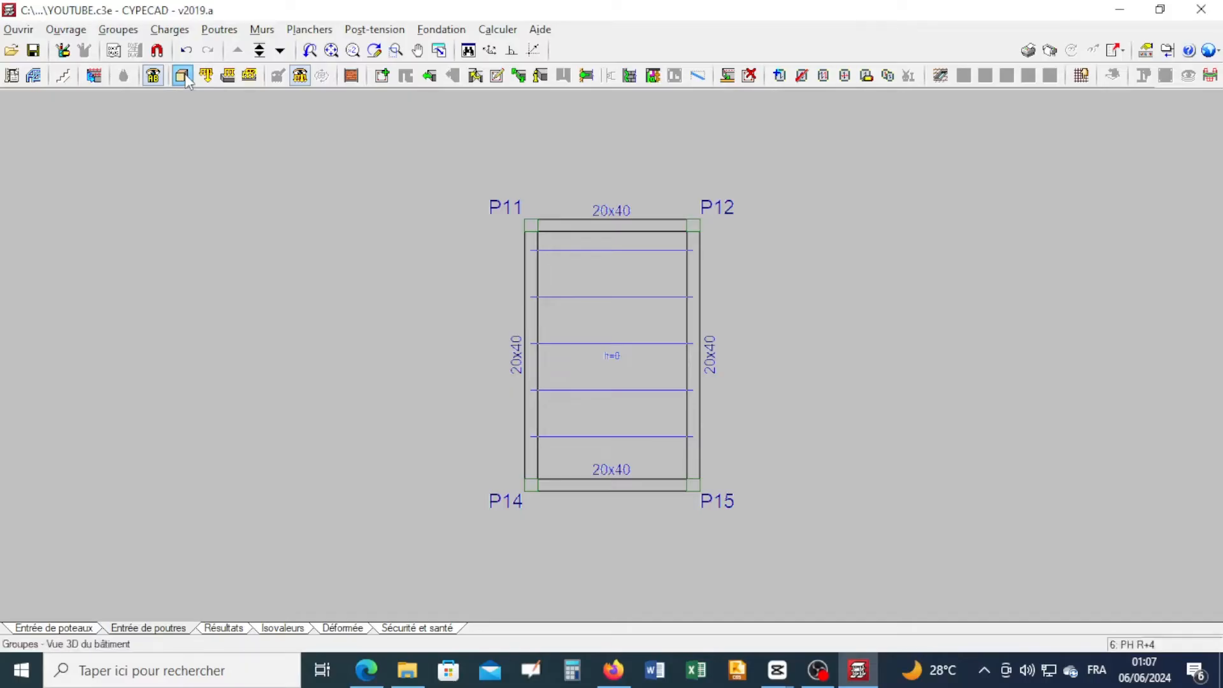
- Examine the building's 3D model from above, including the rooftop frame on PH R+4
left_click(184, 76)
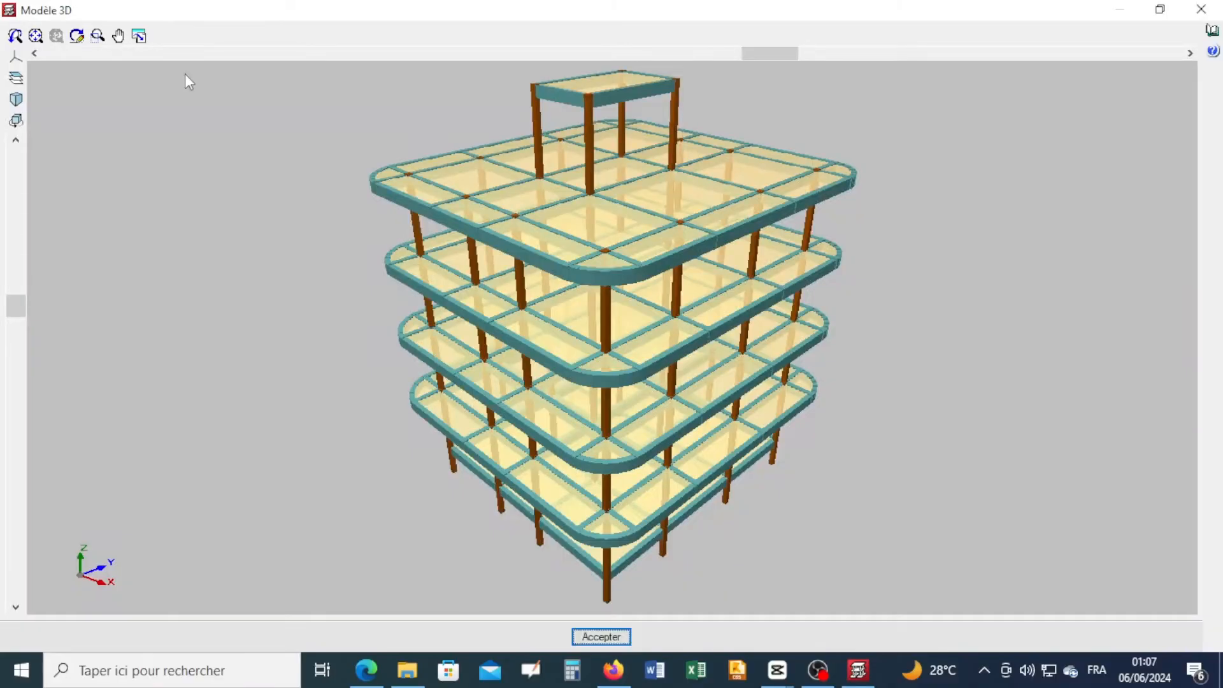
left_click_drag(352, 198, 631, 262)
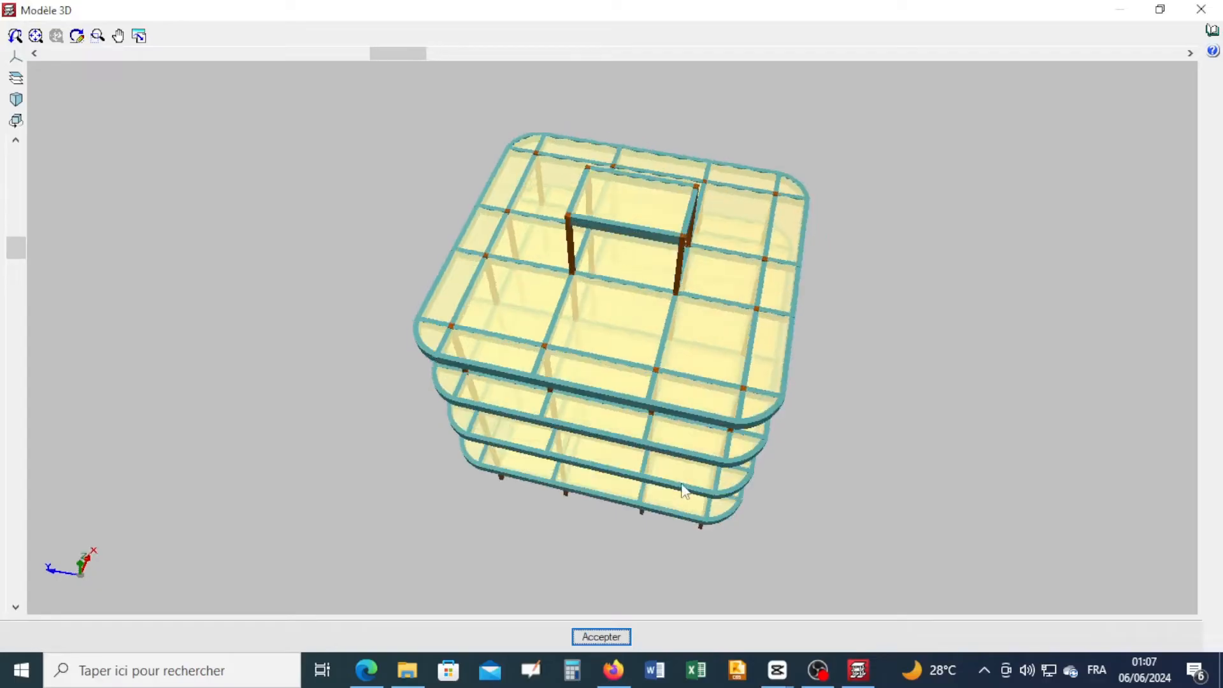
- Leave the 3D view and remove the floor panel between P11, P12, P14 and P15 on group PH R+3, leaving a void
left_click(594, 638)
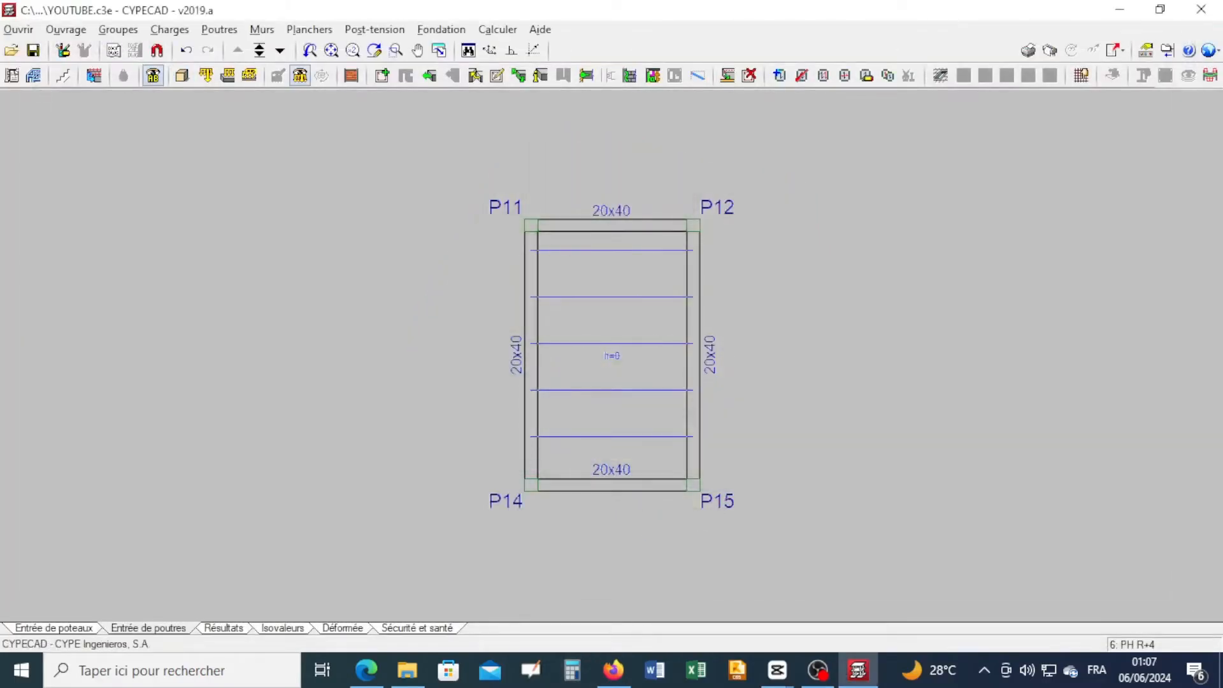
left_click(279, 50)
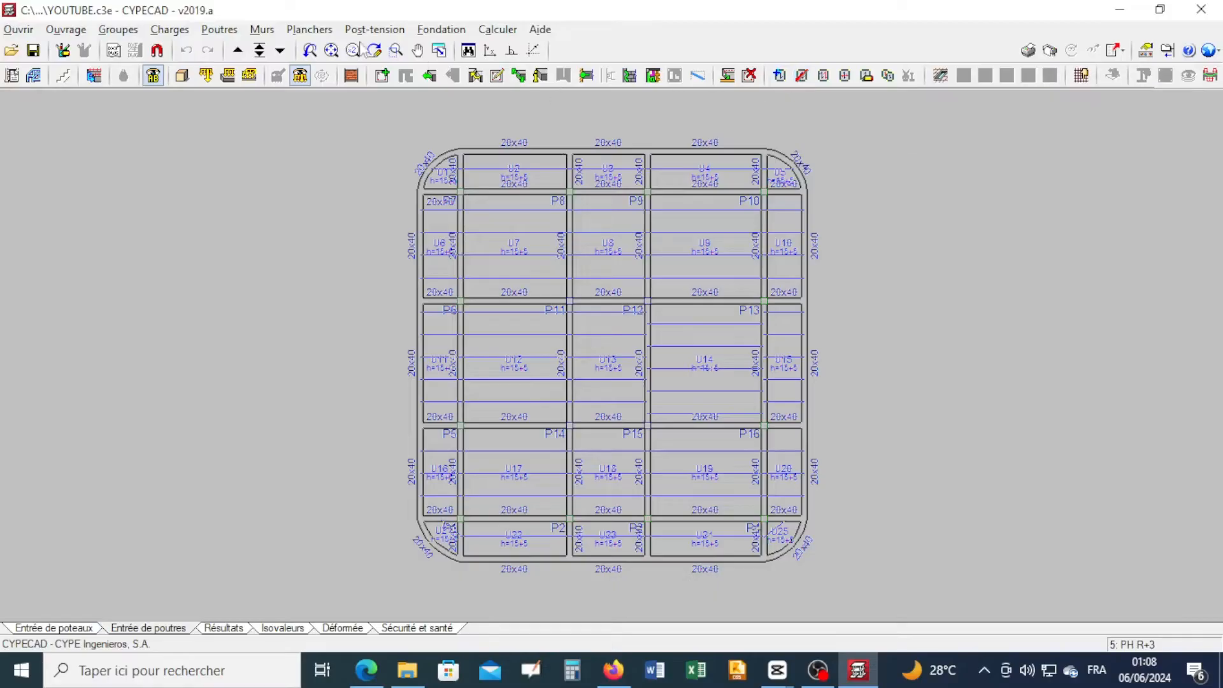
left_click(309, 29)
left_click(328, 54)
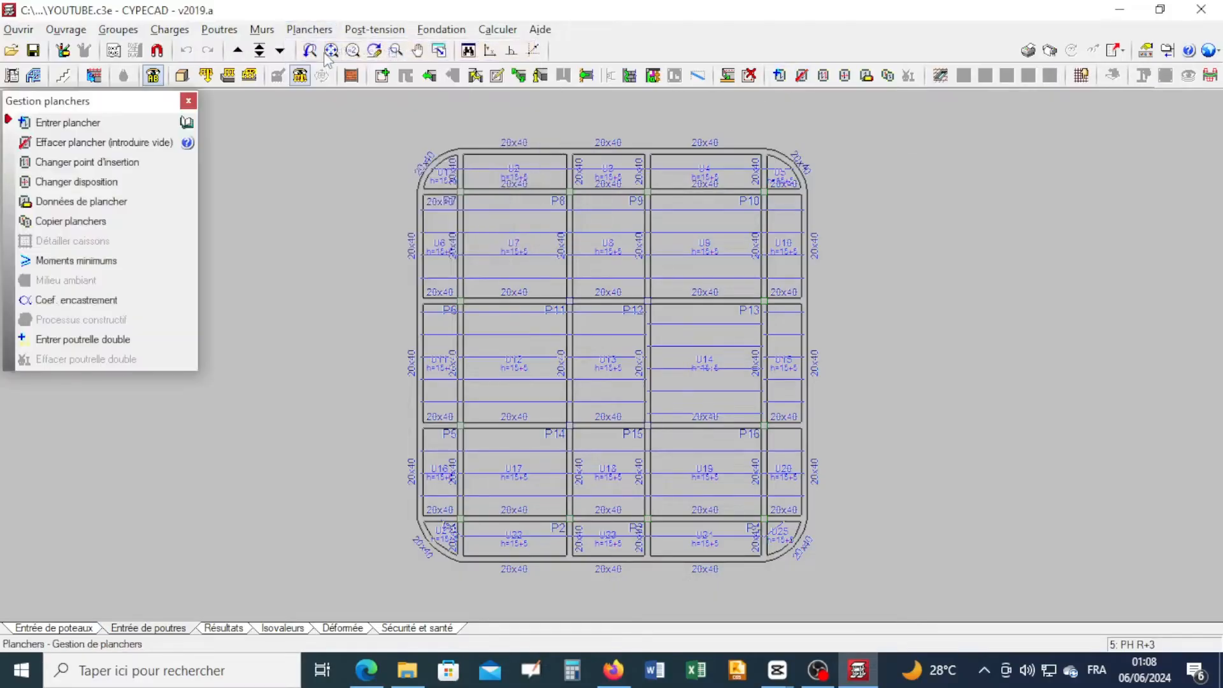
left_click(98, 143)
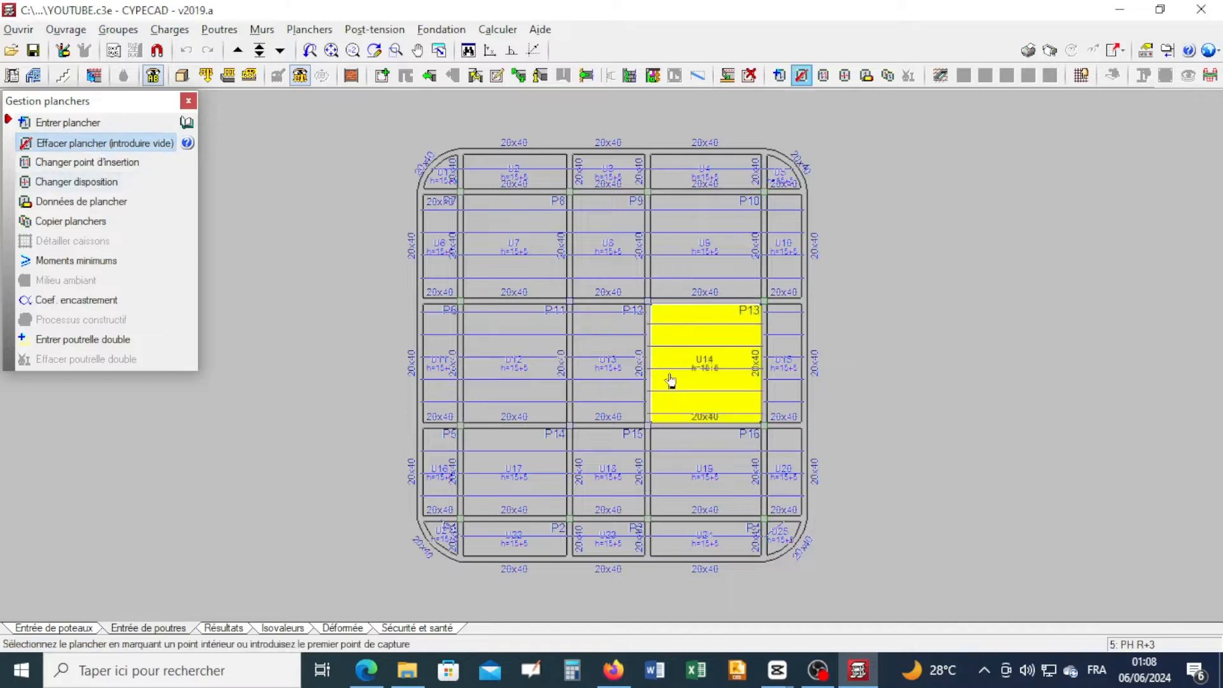
left_click(619, 361)
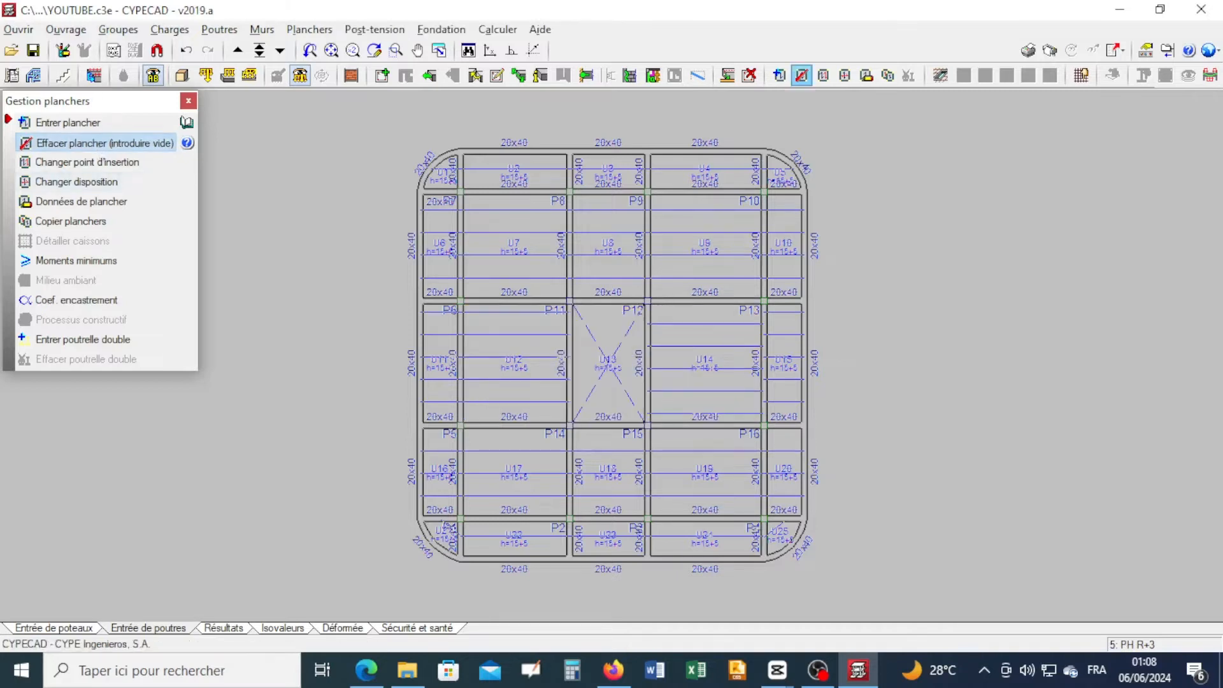
- Turn the central bay between P11, P12, P14 and P15 into a void on groups PH R+2, PH R+1 and PH RDC
left_click(280, 50)
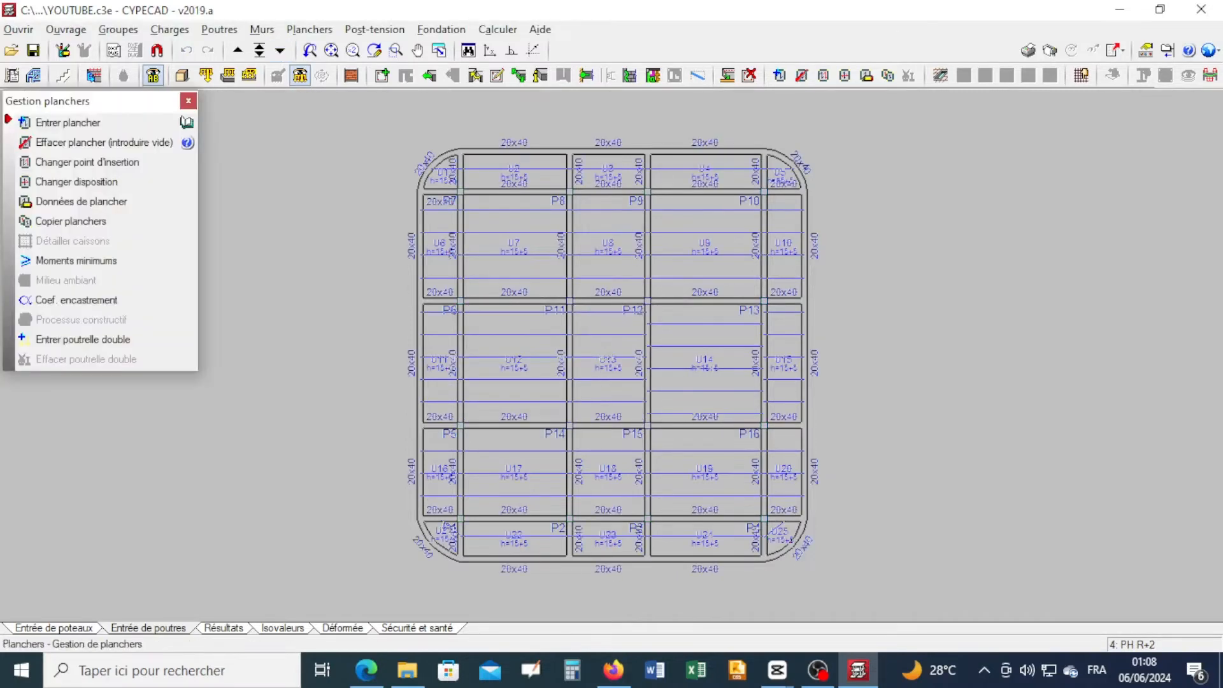
left_click(801, 75)
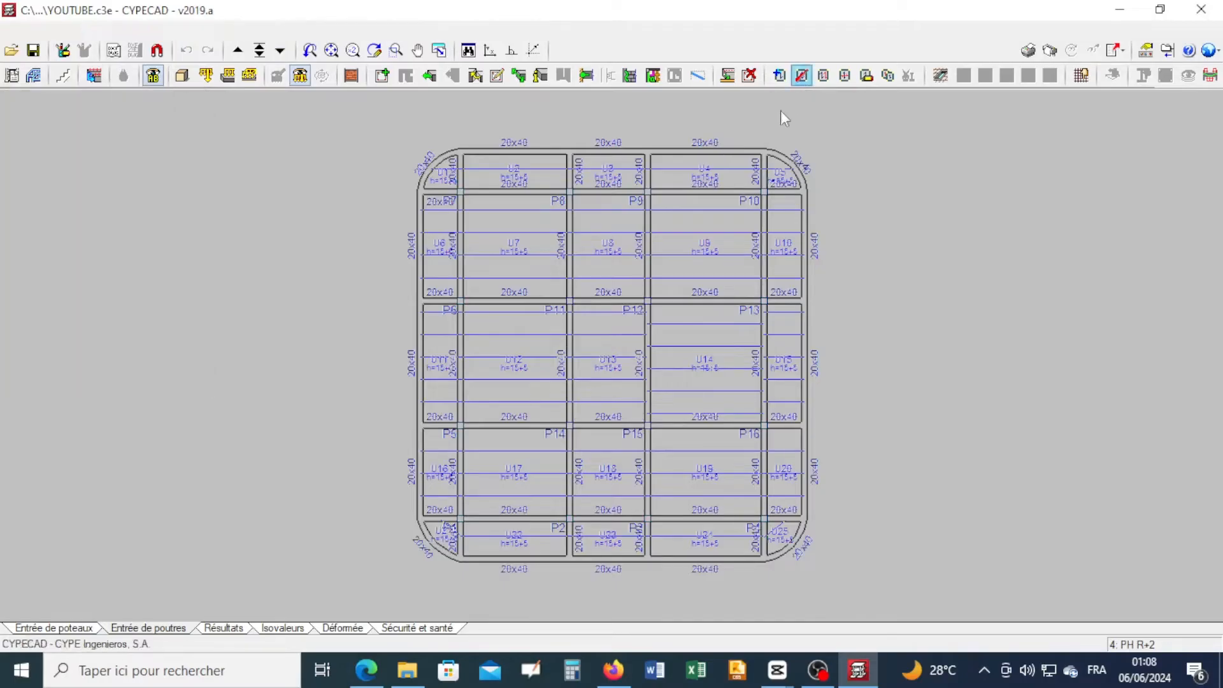
left_click(607, 358)
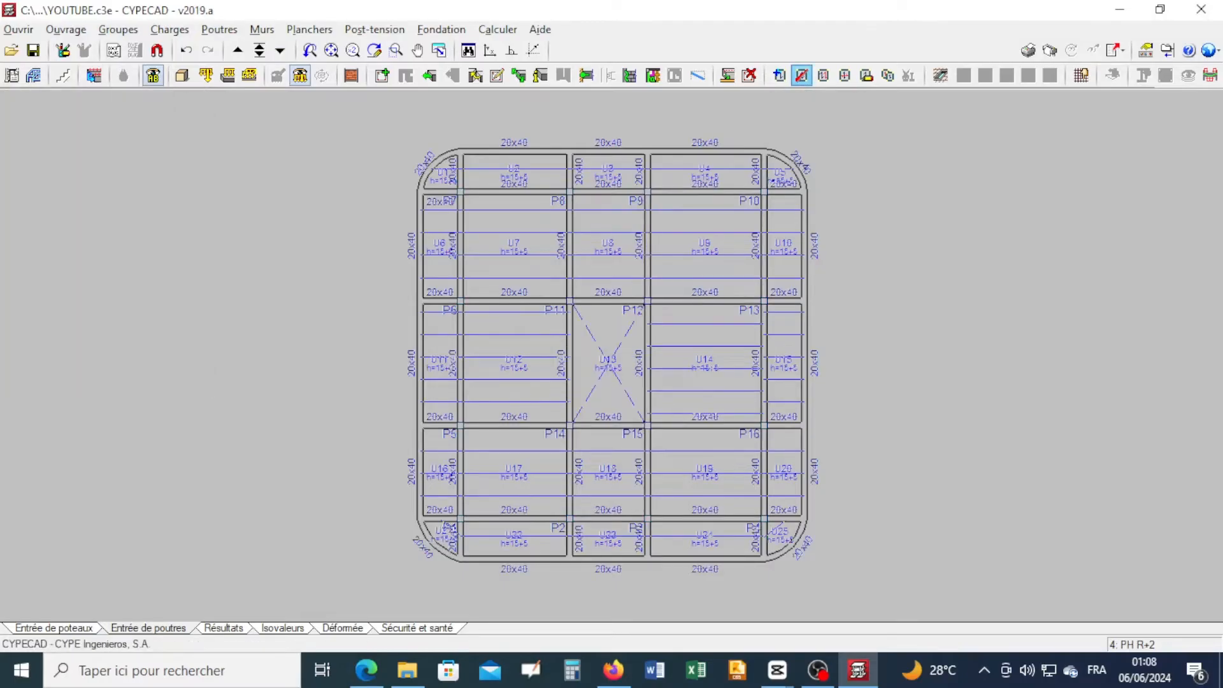
left_click(280, 50)
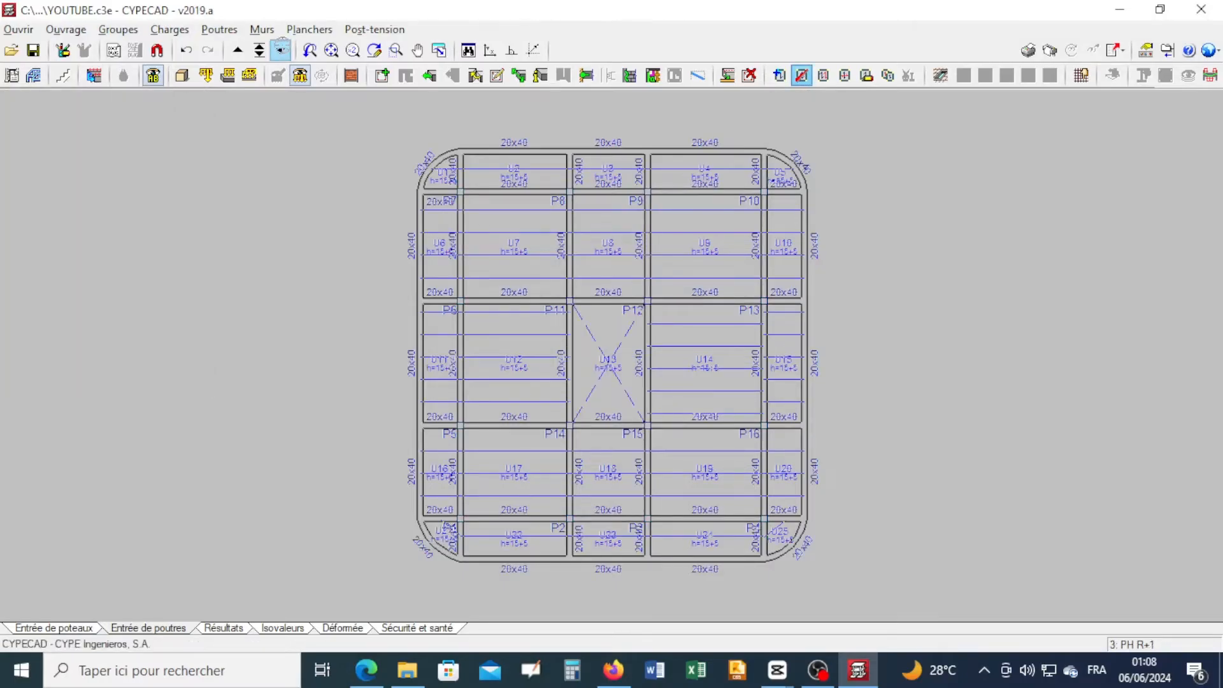
left_click(613, 361)
left_click(279, 51)
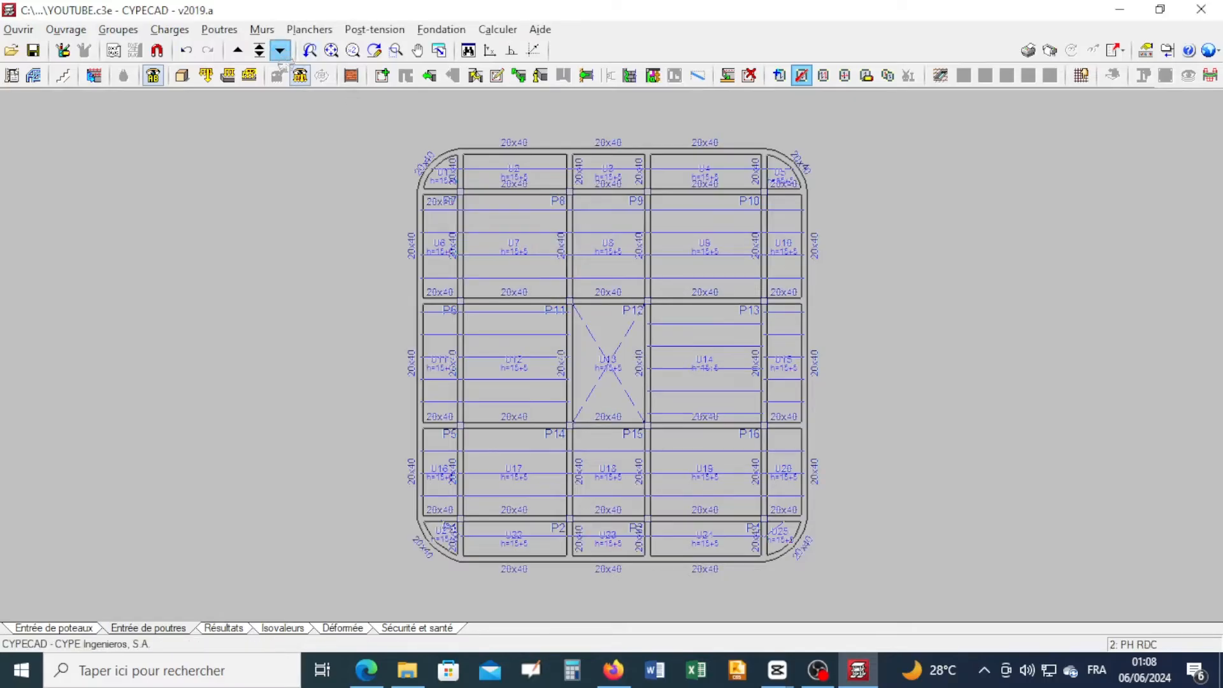
left_click(616, 362)
- Replace all nine floor panels of the SOUBASSEMENT group with voids, keeping only the beams
left_click(279, 50)
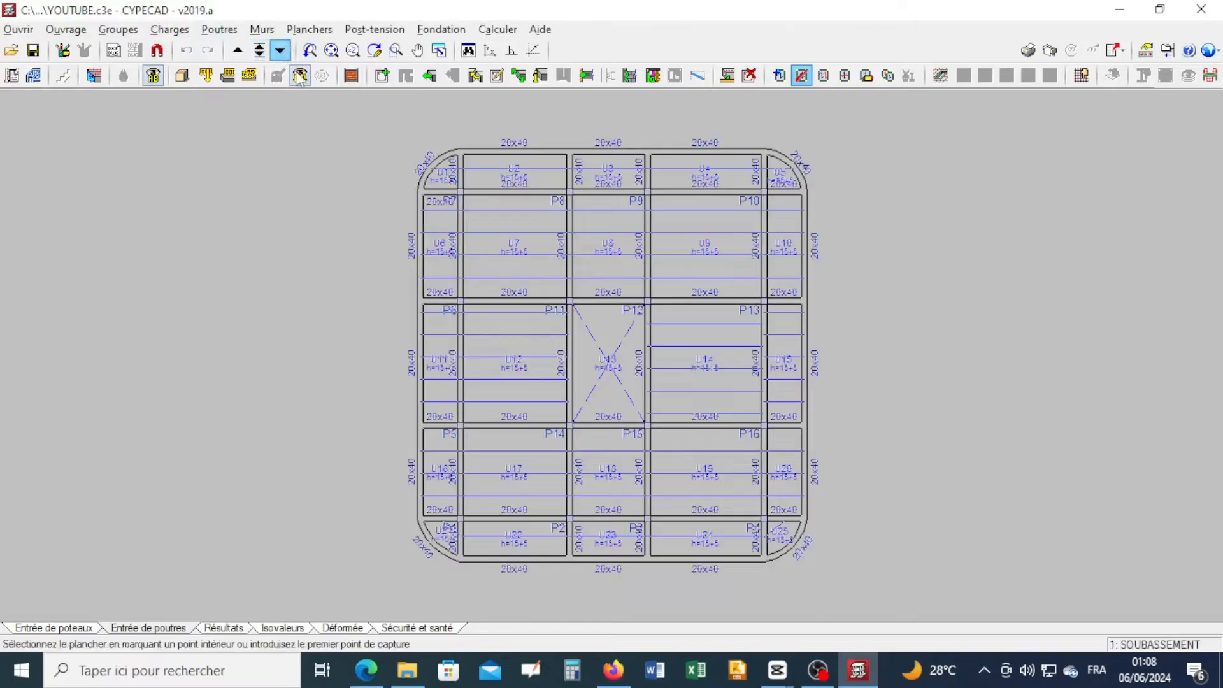
left_click(607, 369)
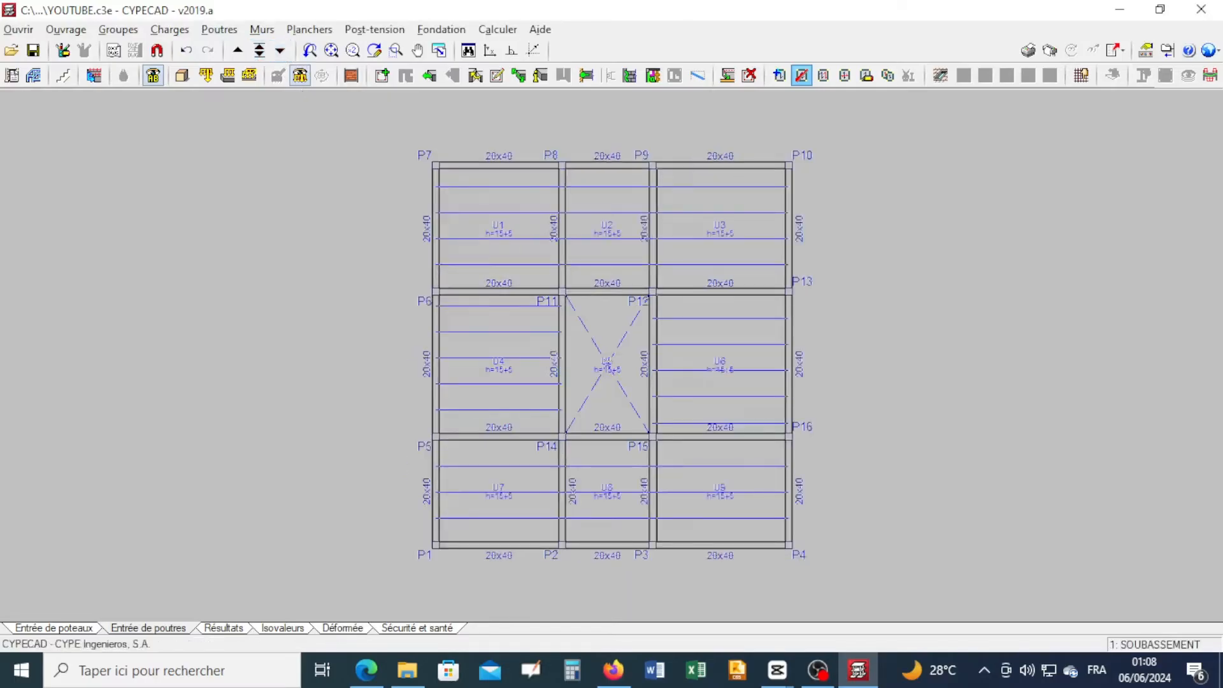
left_click(498, 362)
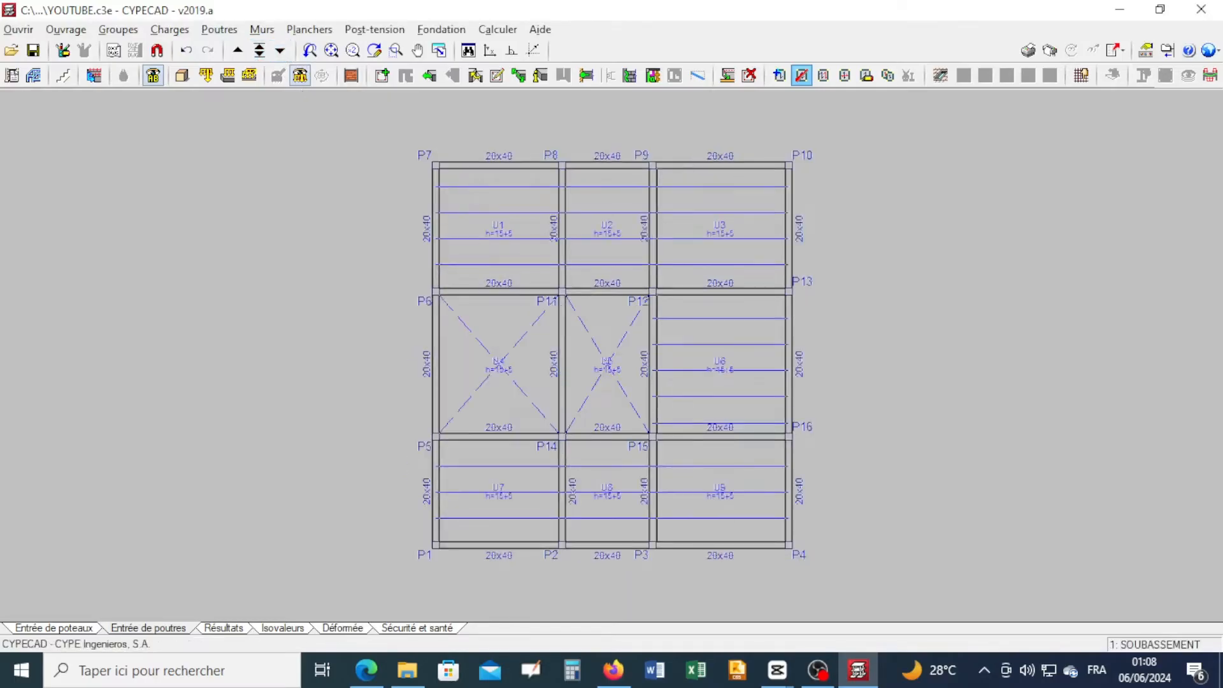
left_click(495, 223)
left_click(620, 240)
left_click(715, 231)
left_click(718, 355)
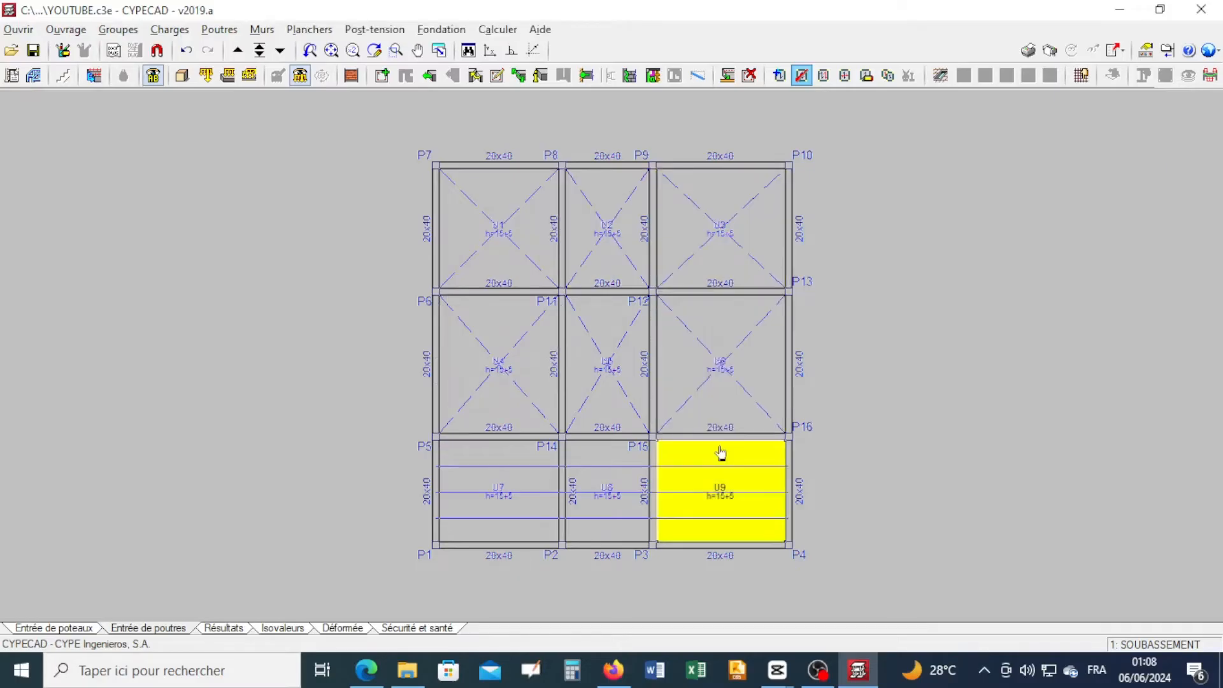
left_click(718, 453)
left_click(607, 485)
left_click(498, 491)
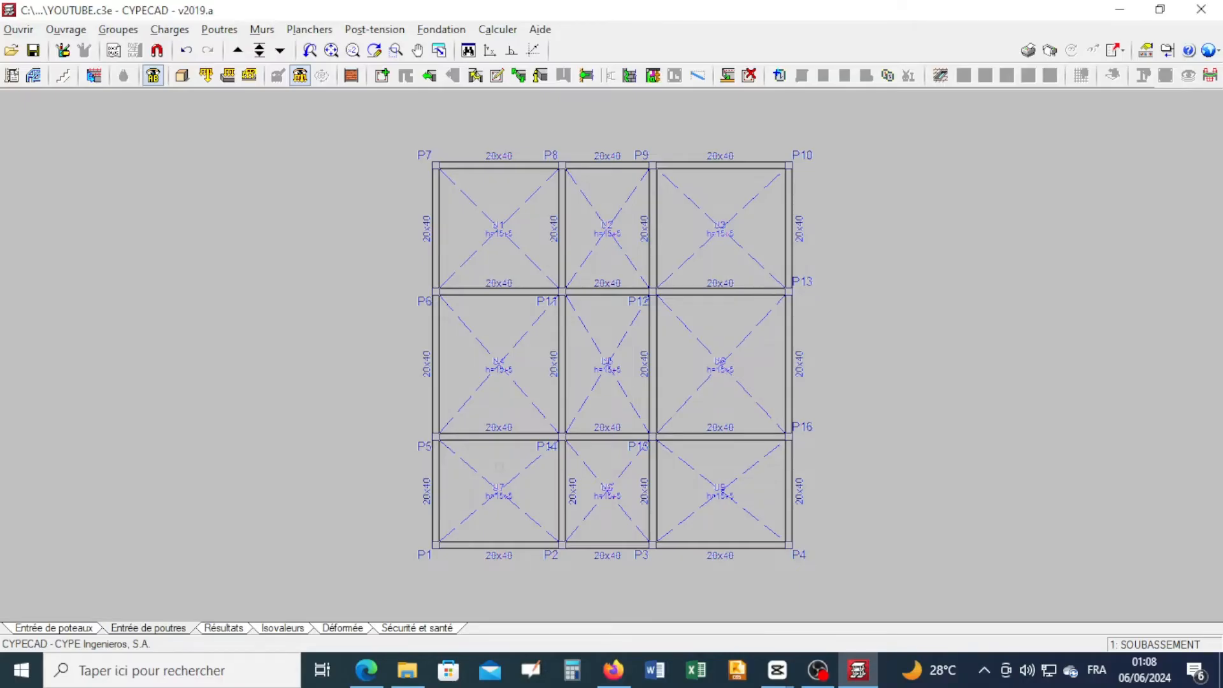
- Examine the 3D model from several angles, checking the central openings and the beam-only SOUBASSEMENT level
left_click(181, 76)
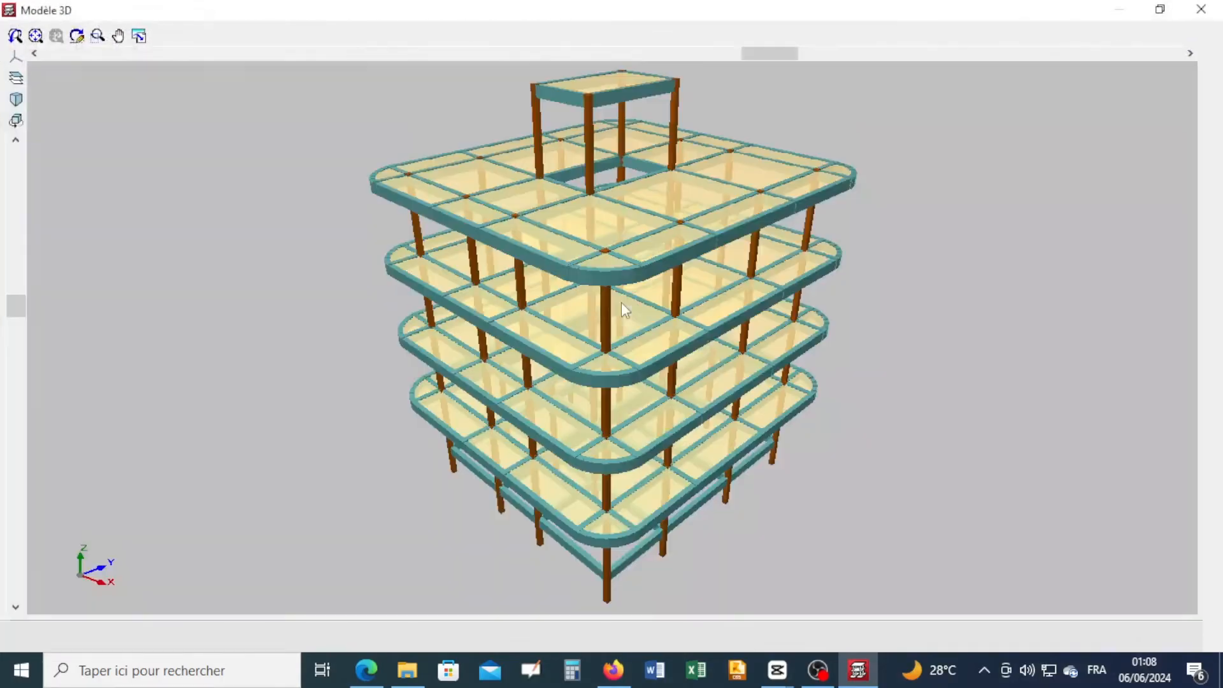
left_click_drag(582, 314, 755, 382)
left_click_drag(621, 370, 792, 436)
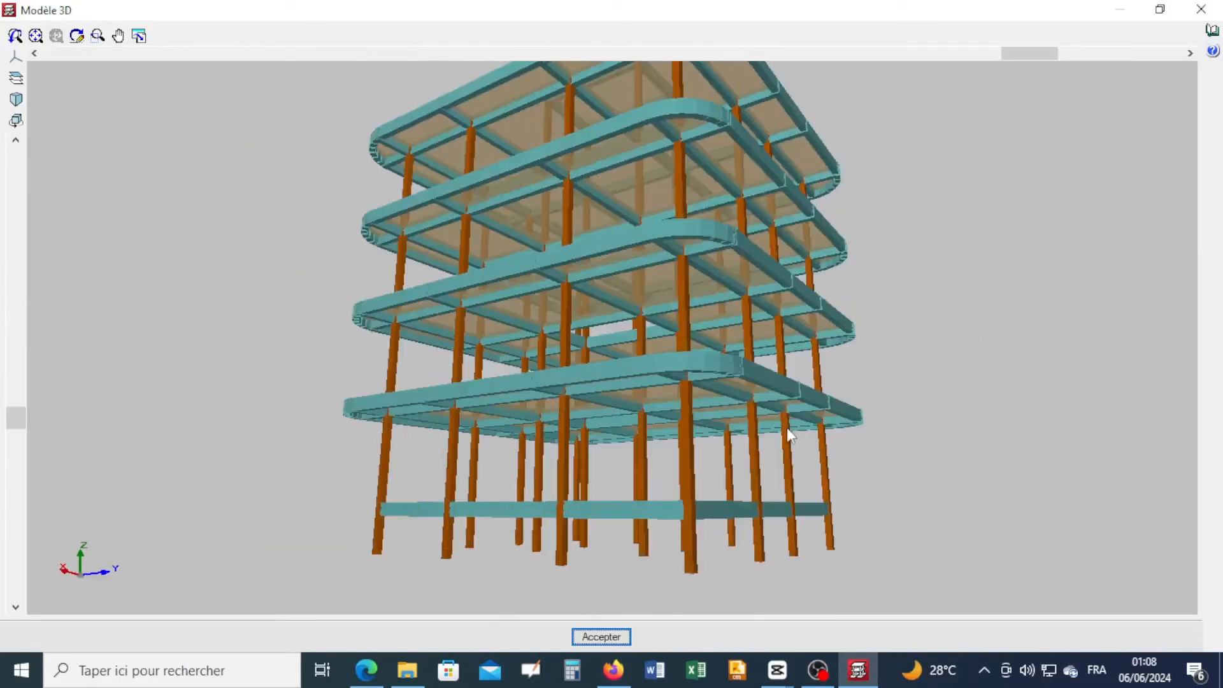
left_click_drag(650, 451, 669, 491)
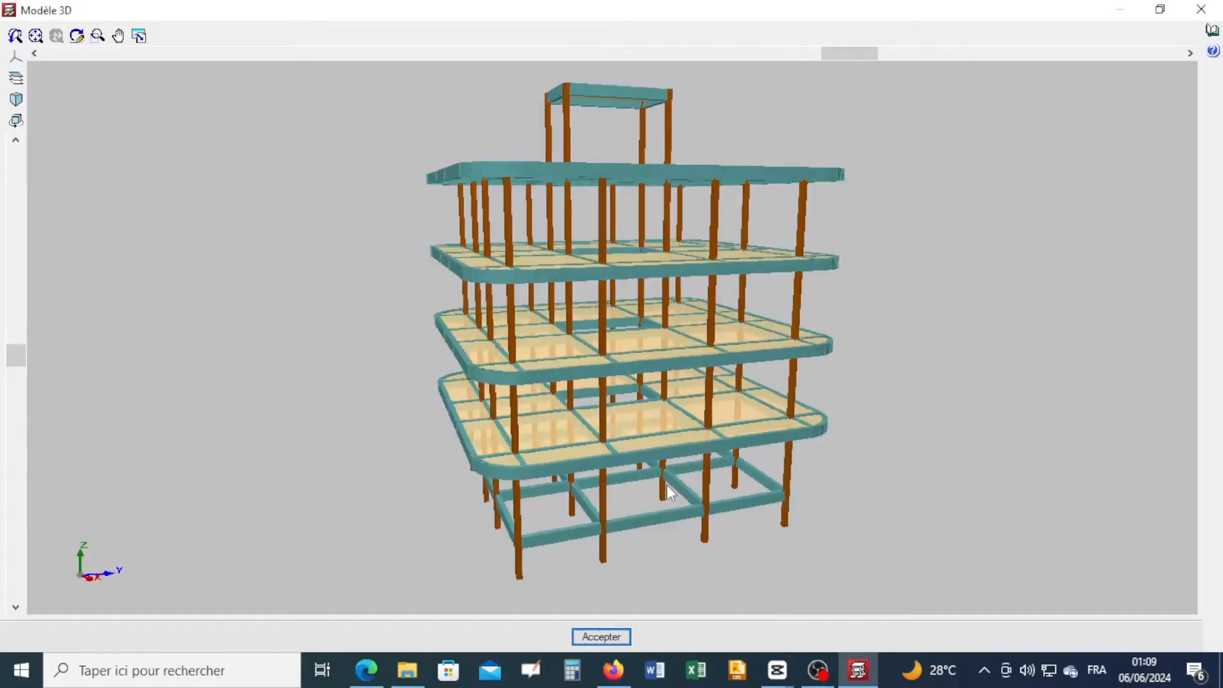
left_click_drag(650, 446, 579, 411)
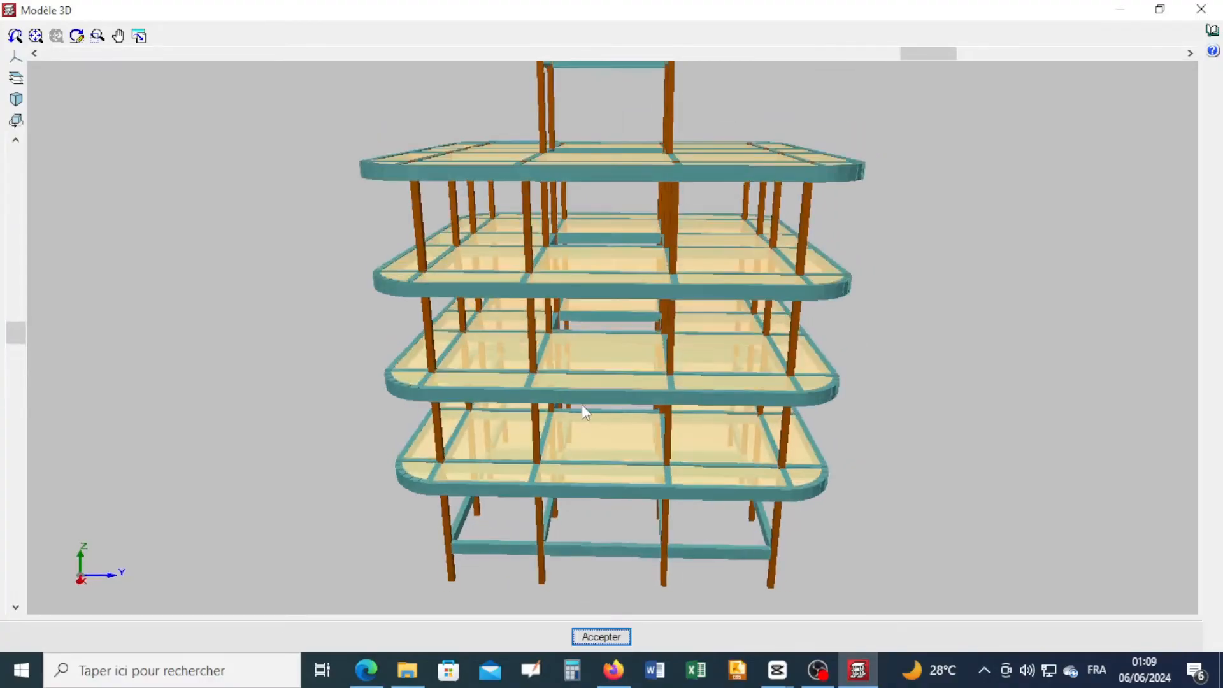
left_click(608, 636)
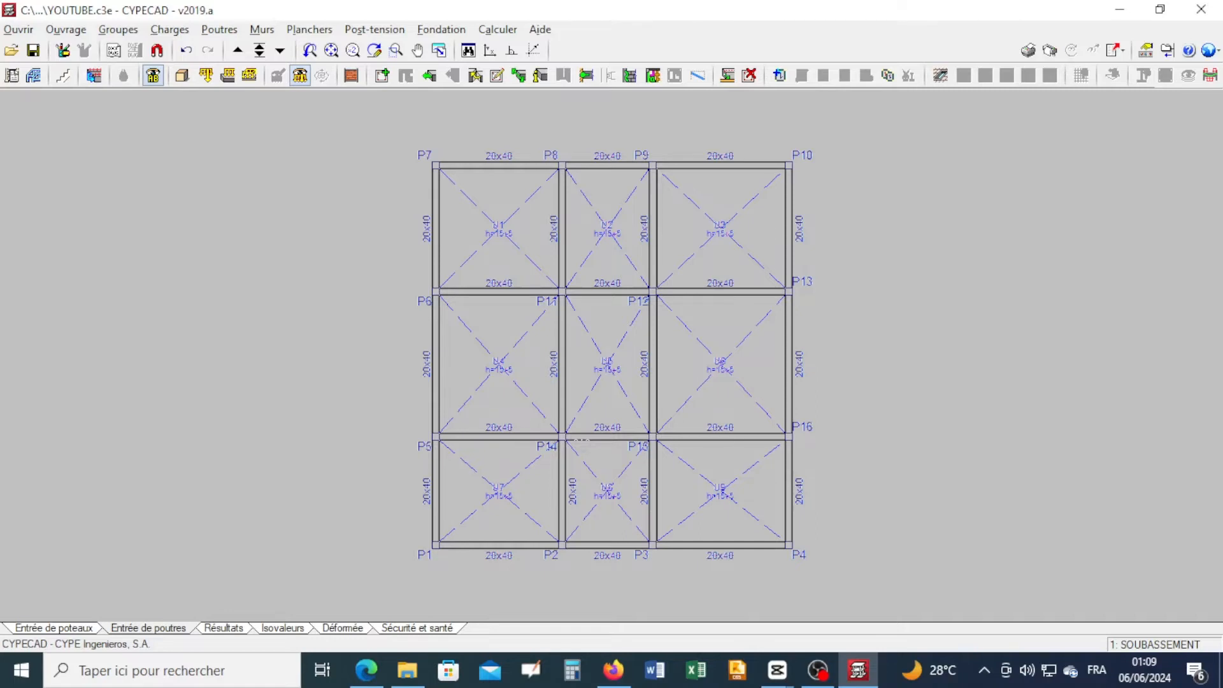
- Go to the Fondation group and define a new single-column foundation element using the reinforced-concrete footing type
left_click(259, 51)
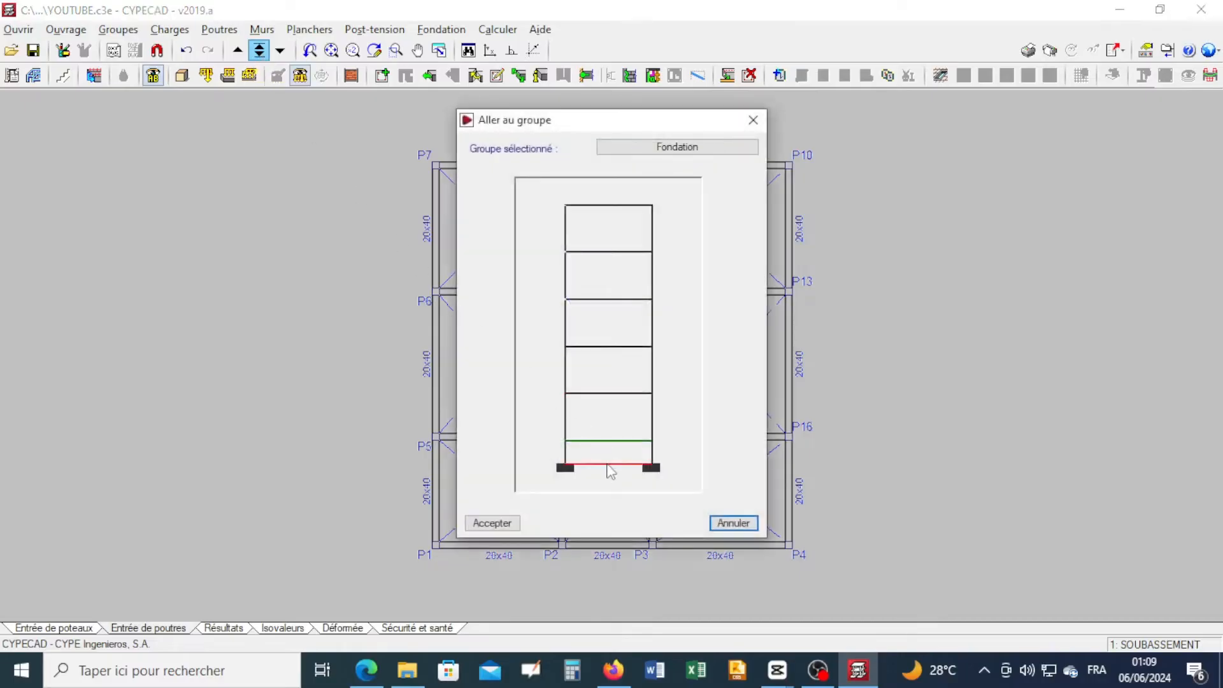
double_click(608, 466)
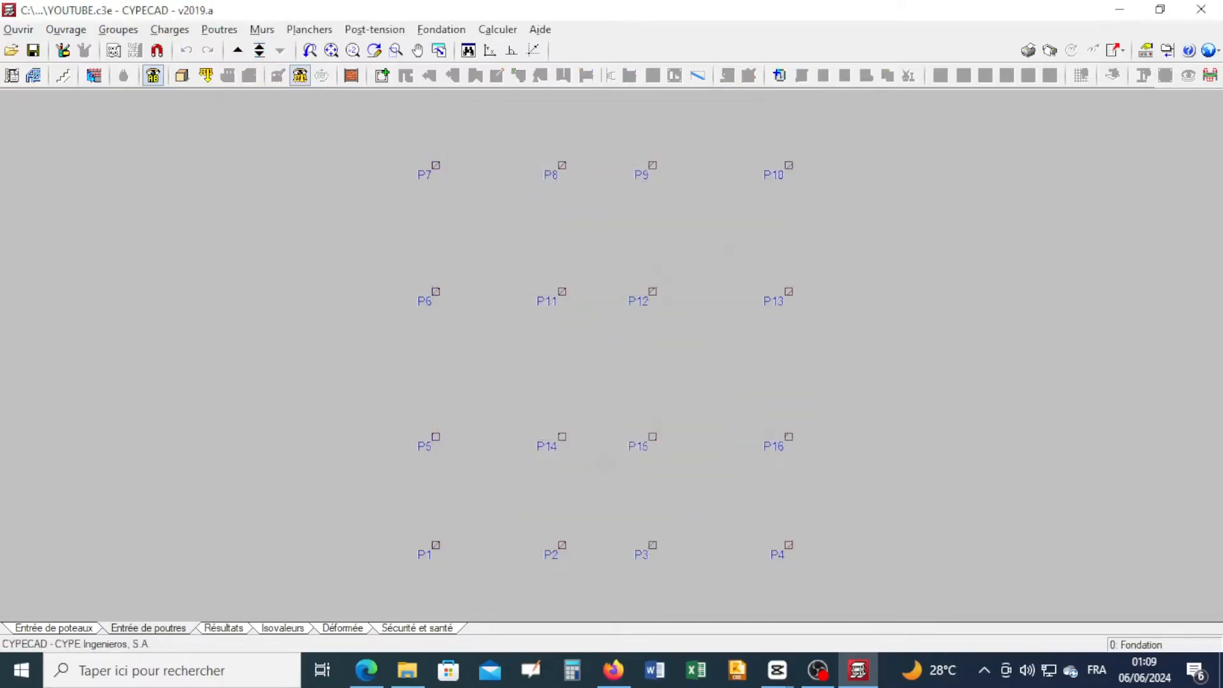
left_click(442, 31)
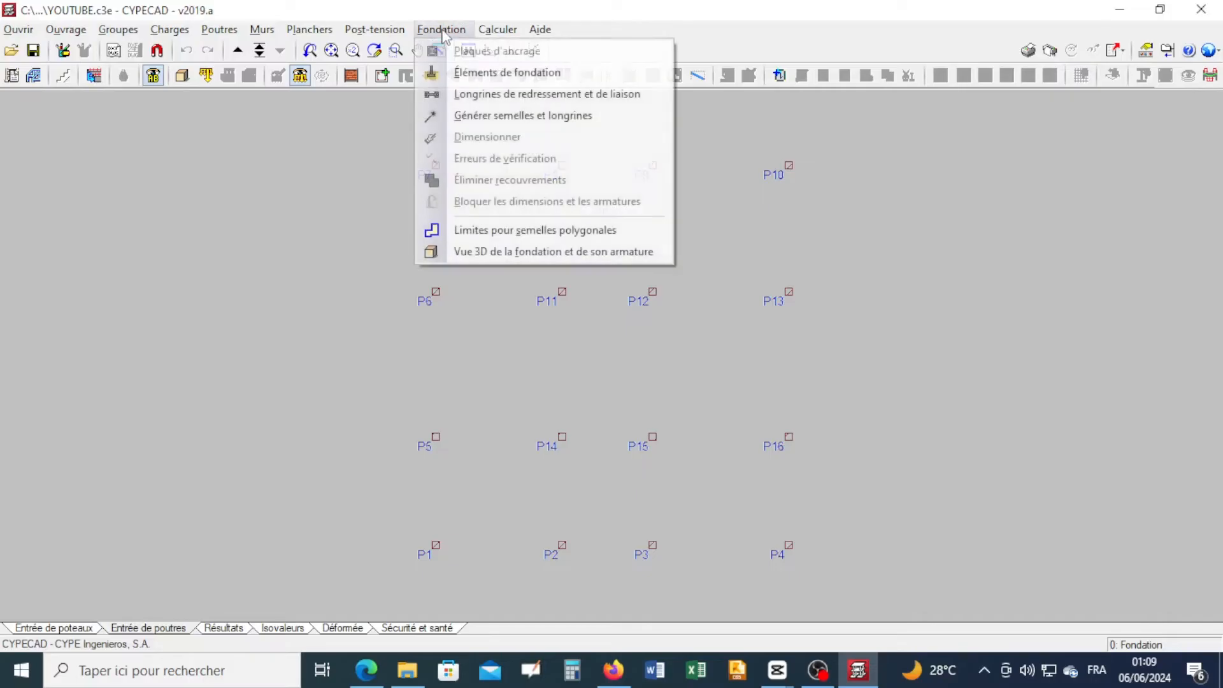
left_click(468, 73)
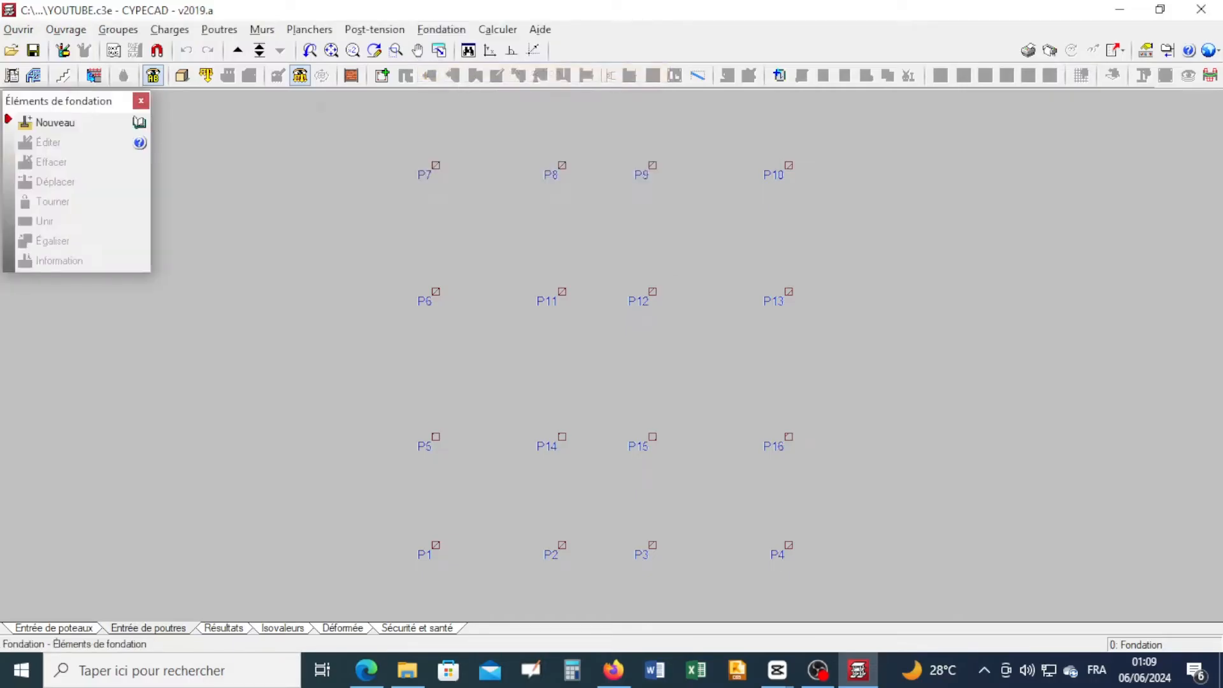
left_click(40, 124)
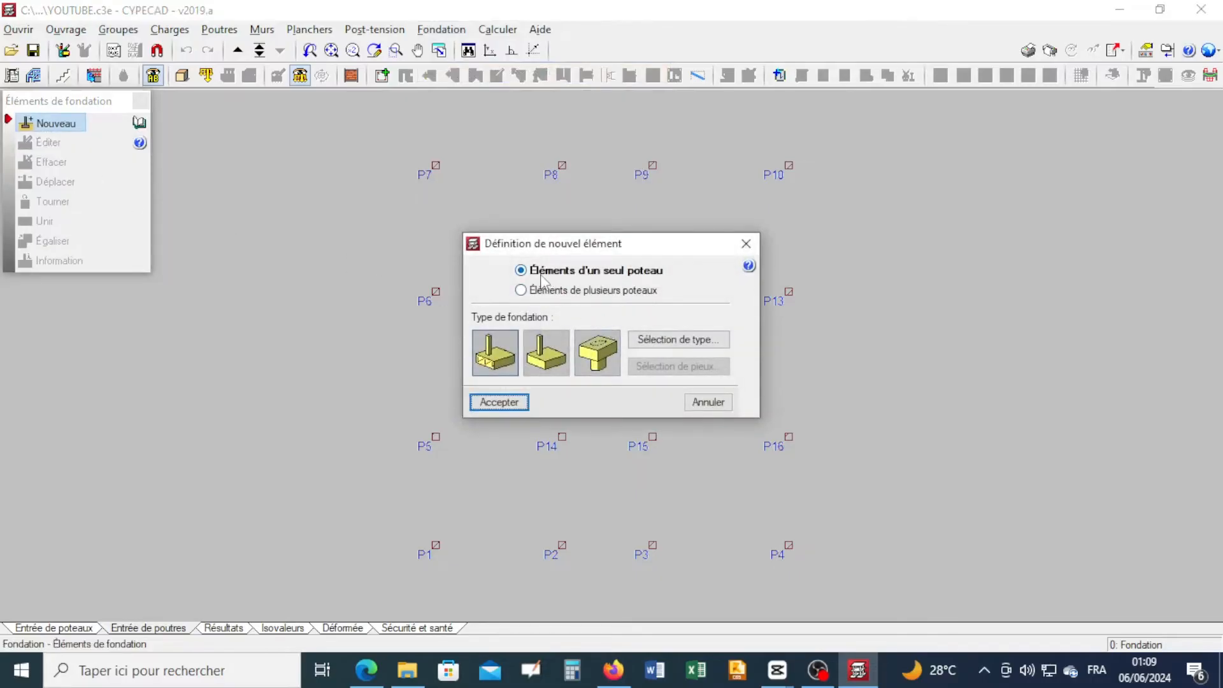
mouse_move(556, 280)
left_click(497, 361)
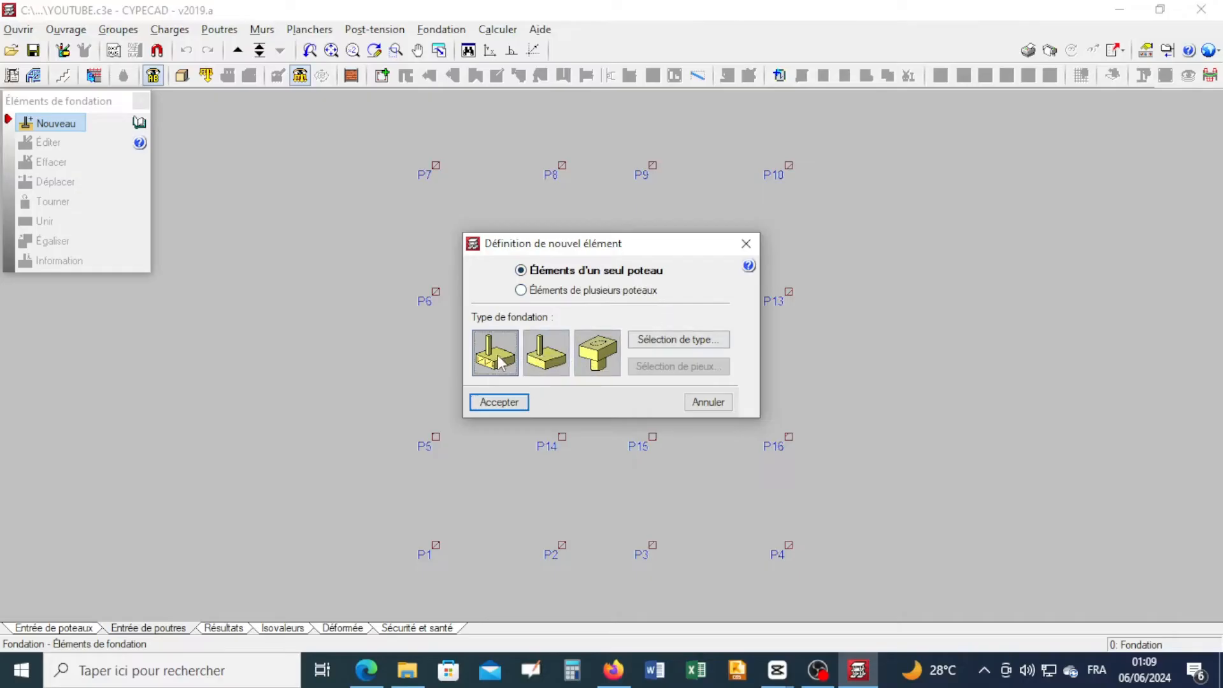
left_click(500, 402)
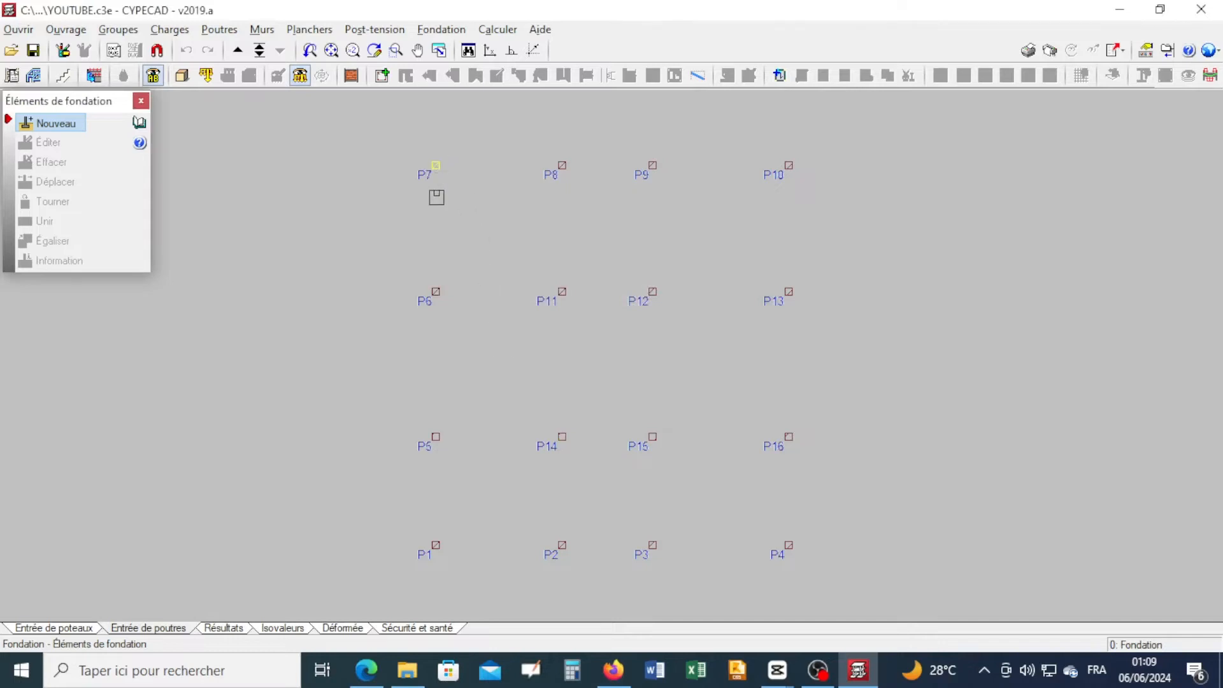
- Place centred 70 x 70 x 30 footings under columns P7, P8, P9 and P10
left_click(437, 191)
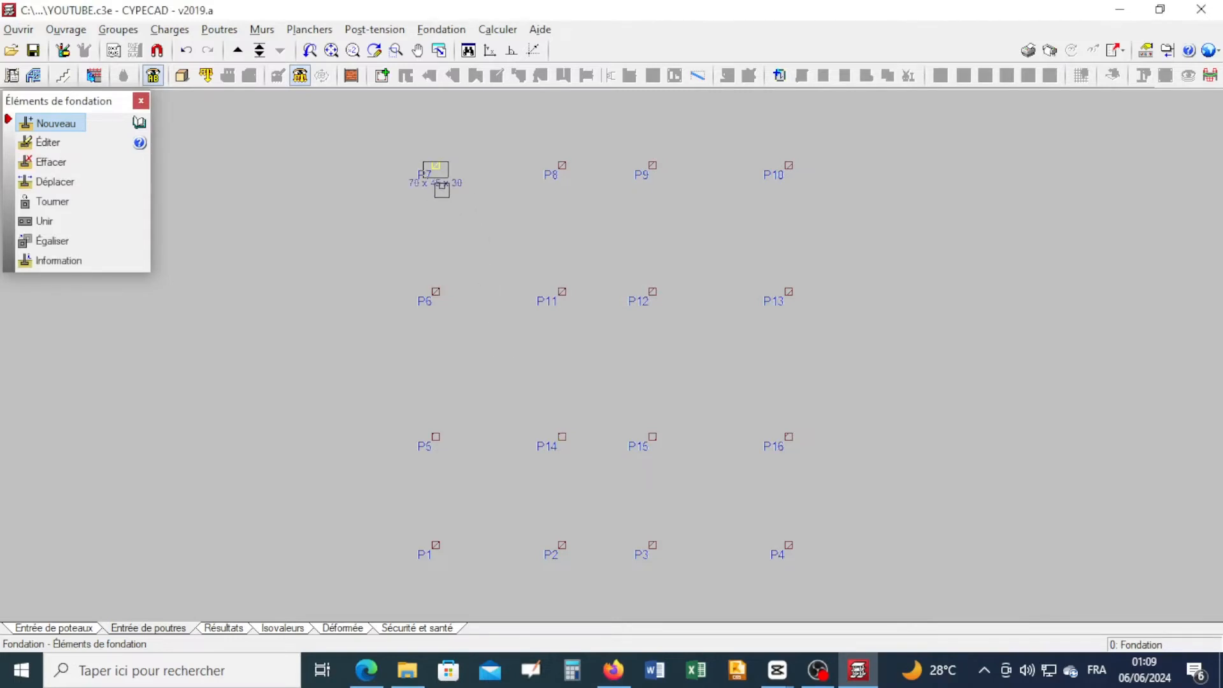
left_click(438, 162)
left_click(562, 165)
left_click(635, 165)
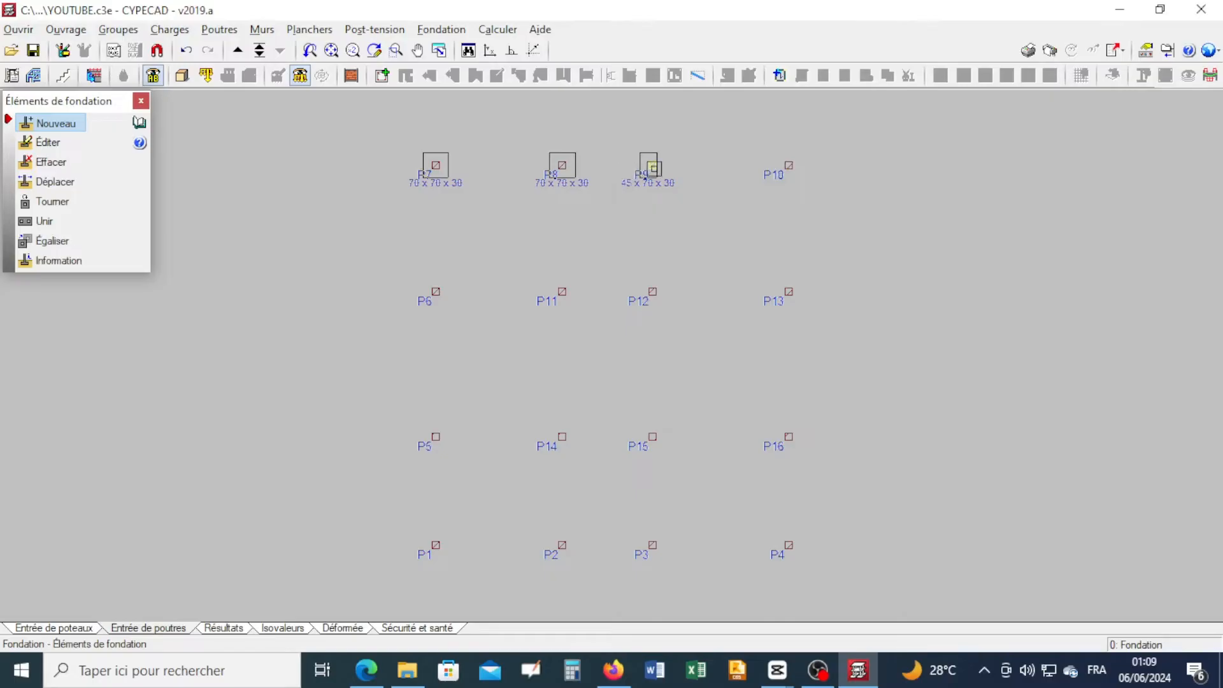
left_click(652, 165)
left_click(790, 165)
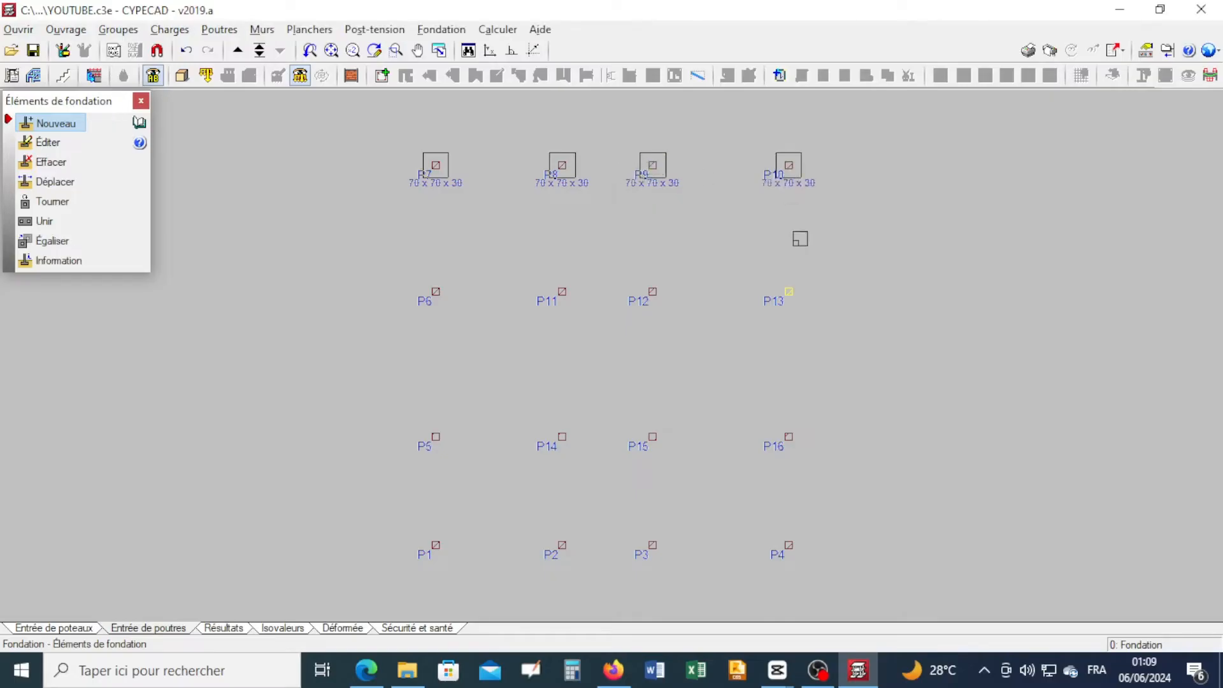
- Place centred 70 x 70 x 30 footings under columns P13, P12, P11 and P6
left_click(789, 292)
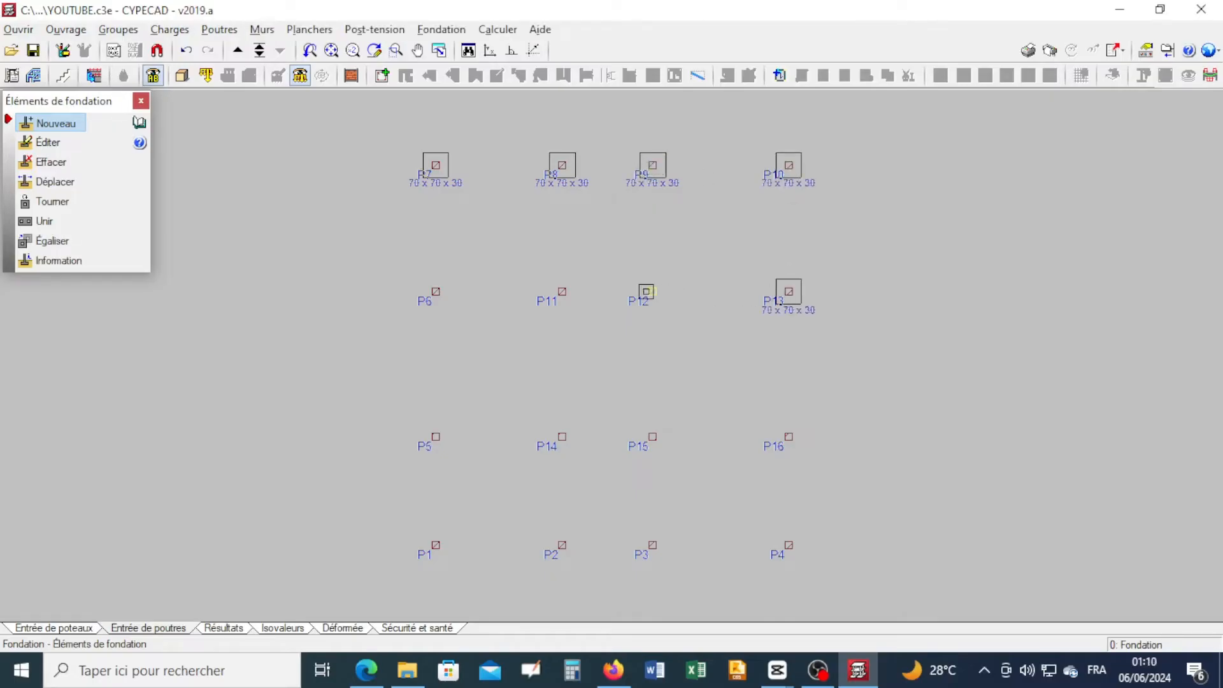
left_click(652, 291)
left_click(561, 292)
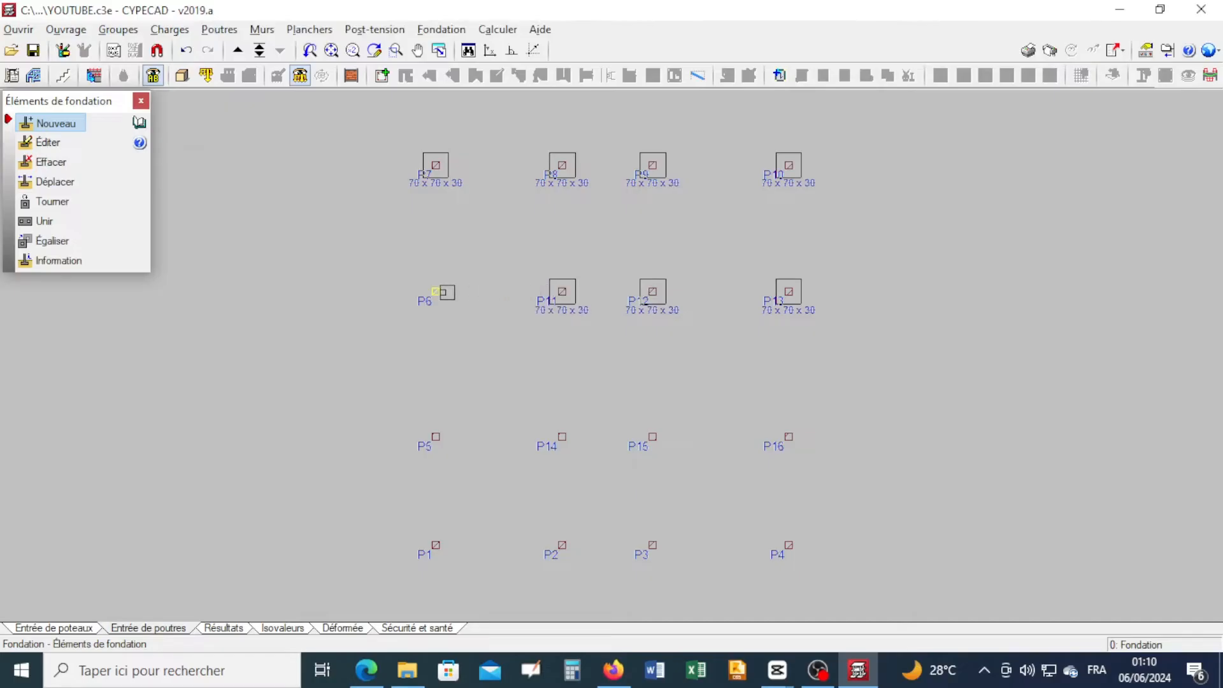
left_click(442, 292)
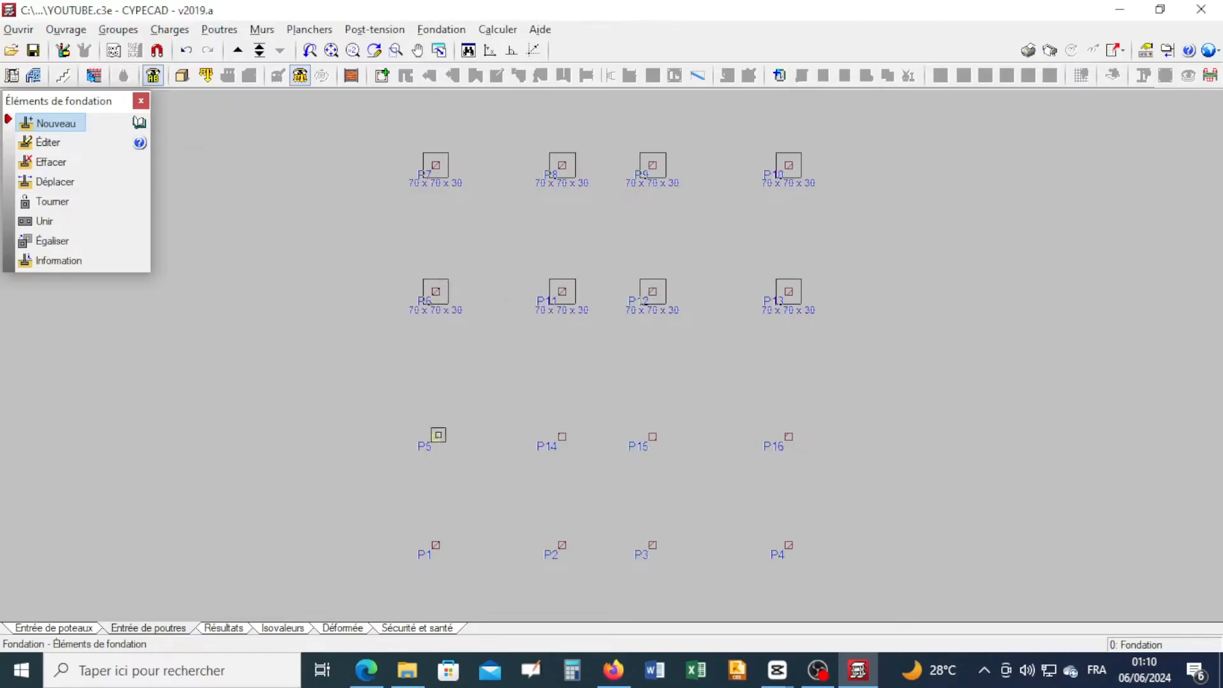
- Place centred 70 x 70 x 30 footings under columns P5, P14, P15 and P16
left_click(435, 437)
left_click(562, 437)
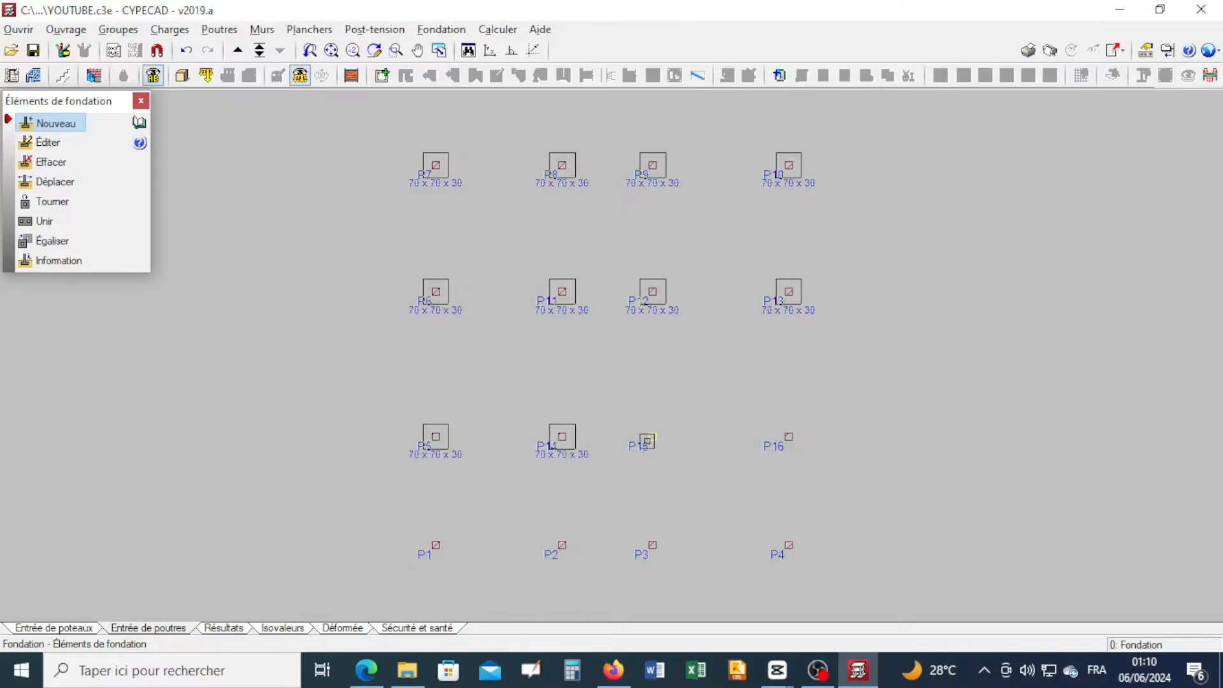
left_click(653, 437)
left_click(789, 437)
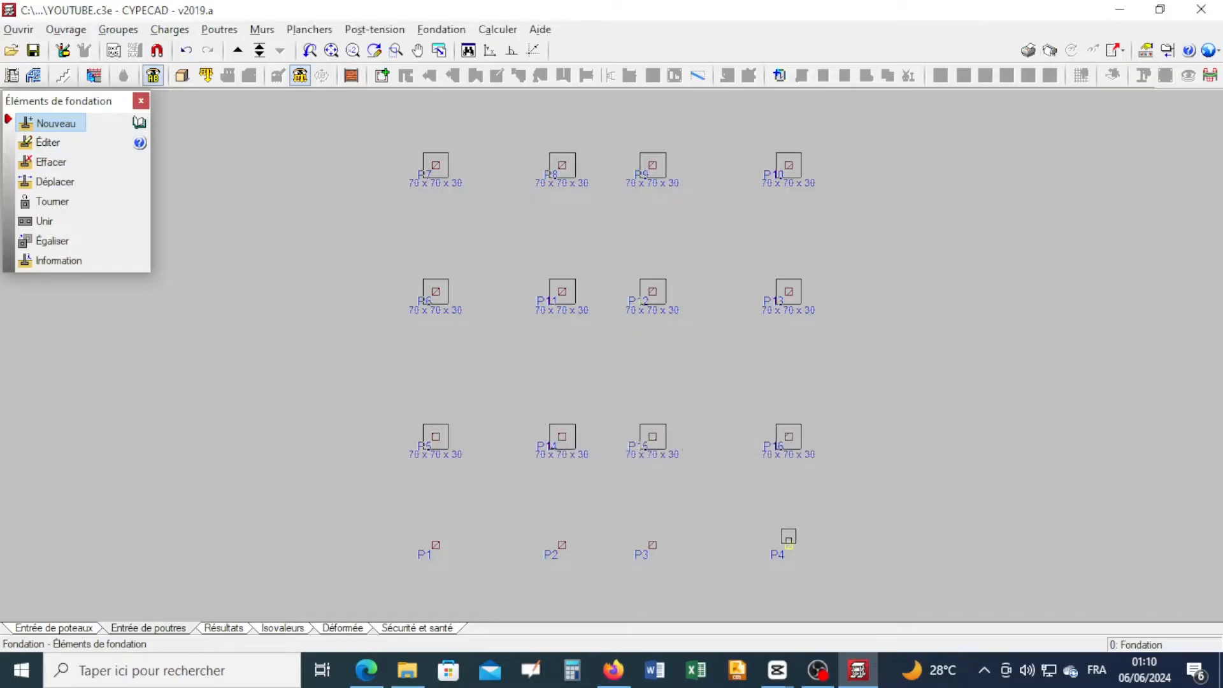
- Place centred 70 x 70 x 30 footings under columns P4, P3, P2 and P1, then finish footing entry
left_click(788, 546)
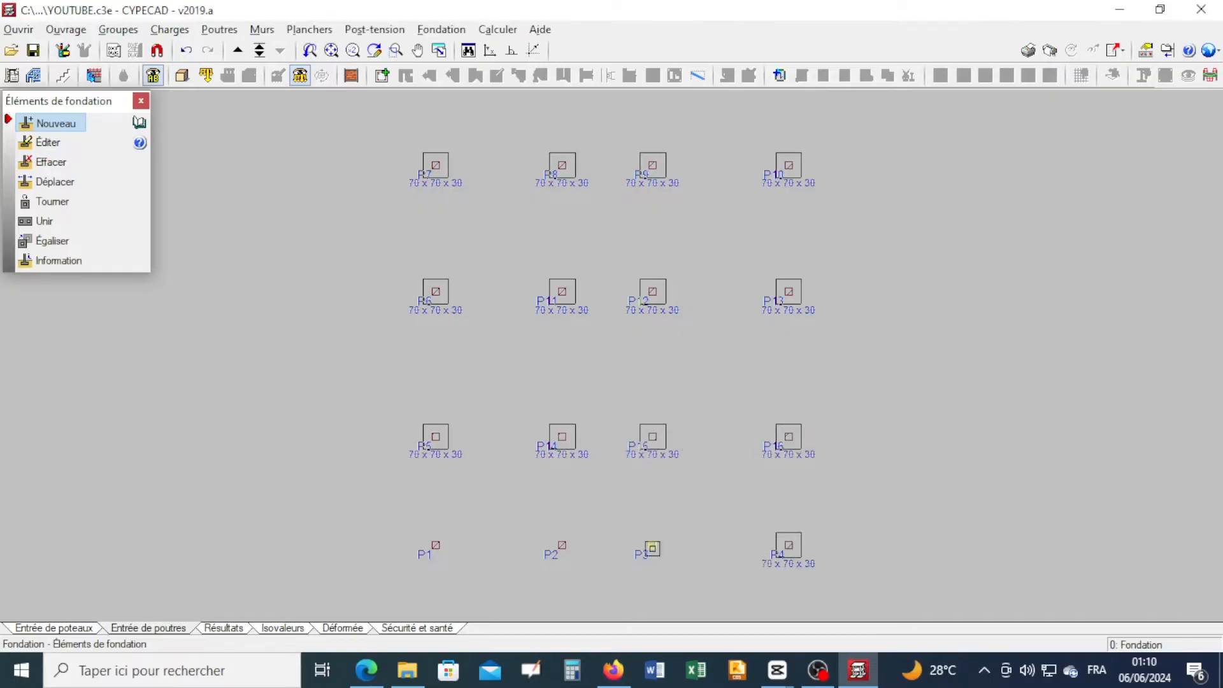
left_click(652, 545)
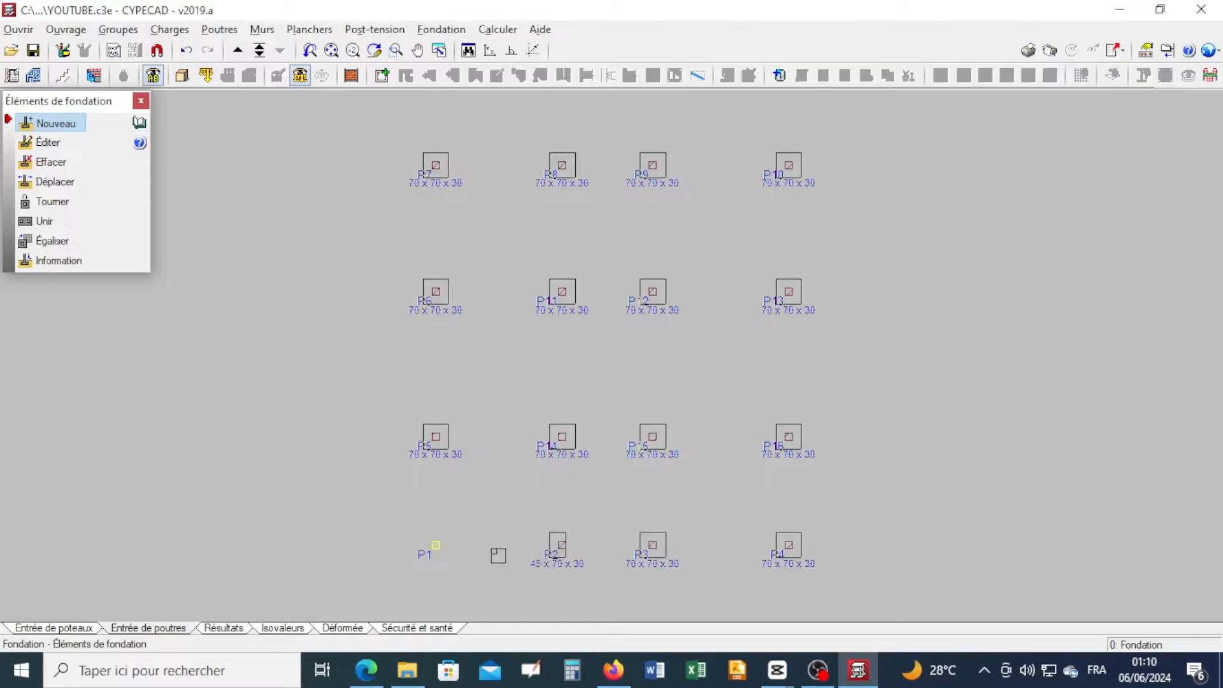
left_click(561, 547)
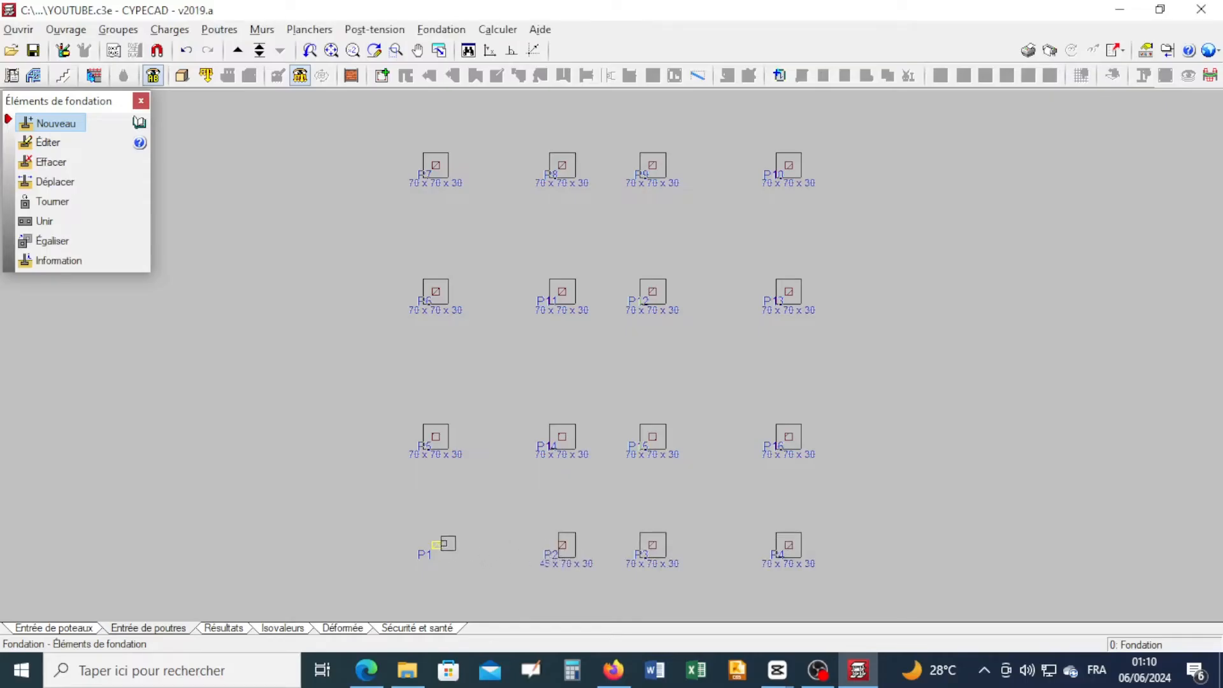
left_click(436, 546)
left_click(562, 546)
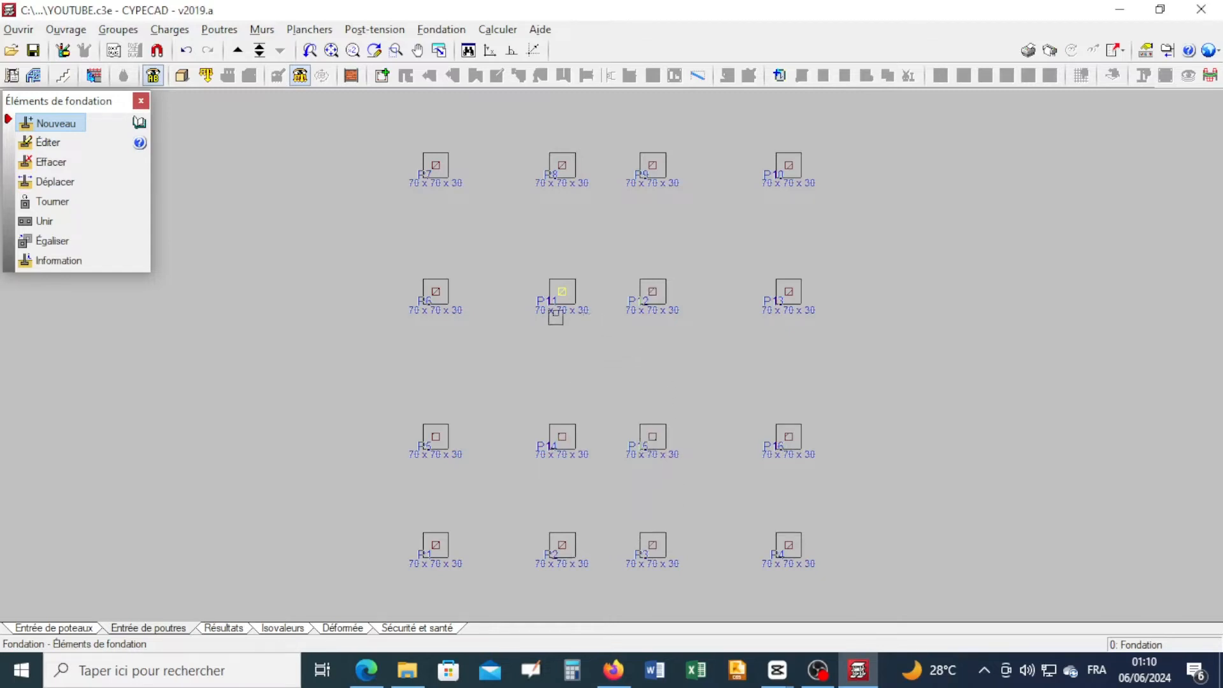
left_click(141, 101)
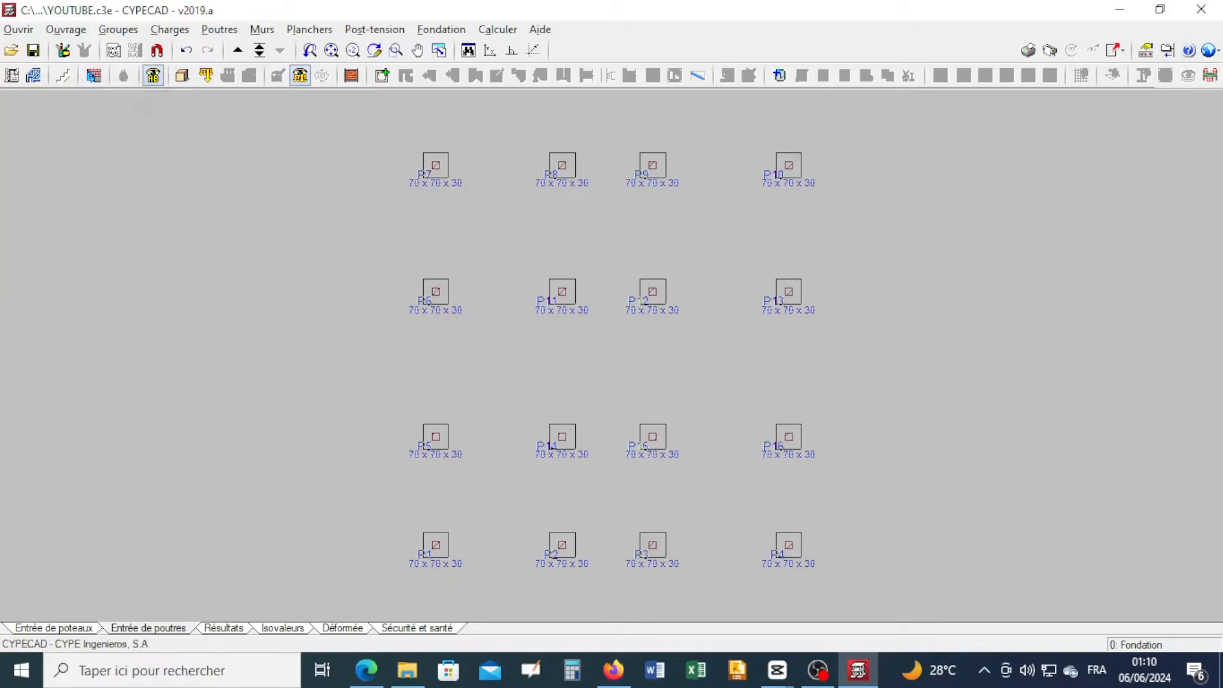
- Inspect the footings and the whole structure from different angles in the 3D model
left_click(183, 76)
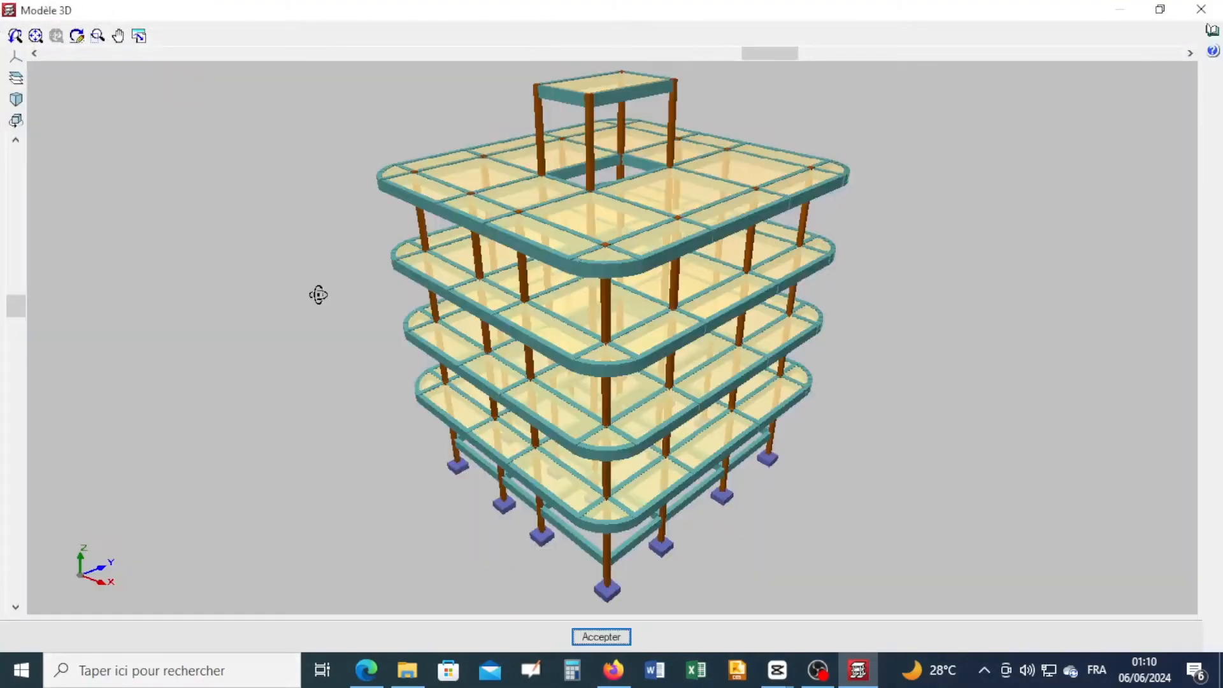
left_click_drag(317, 295, 682, 372)
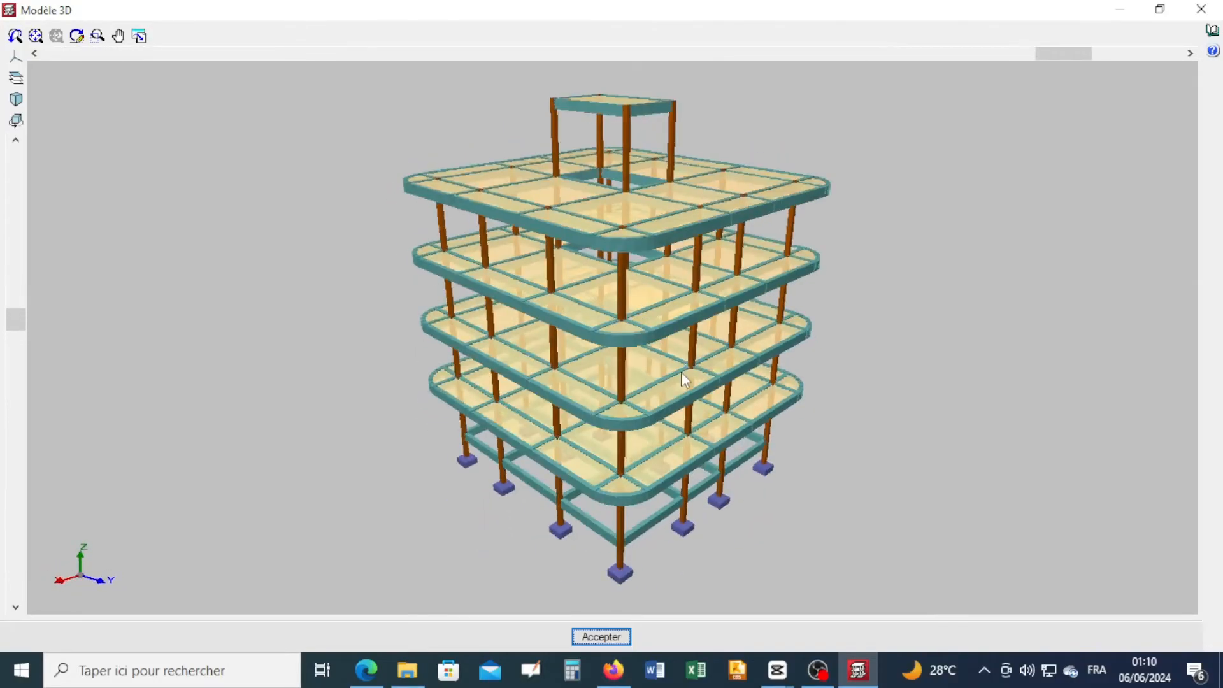
left_click(601, 636)
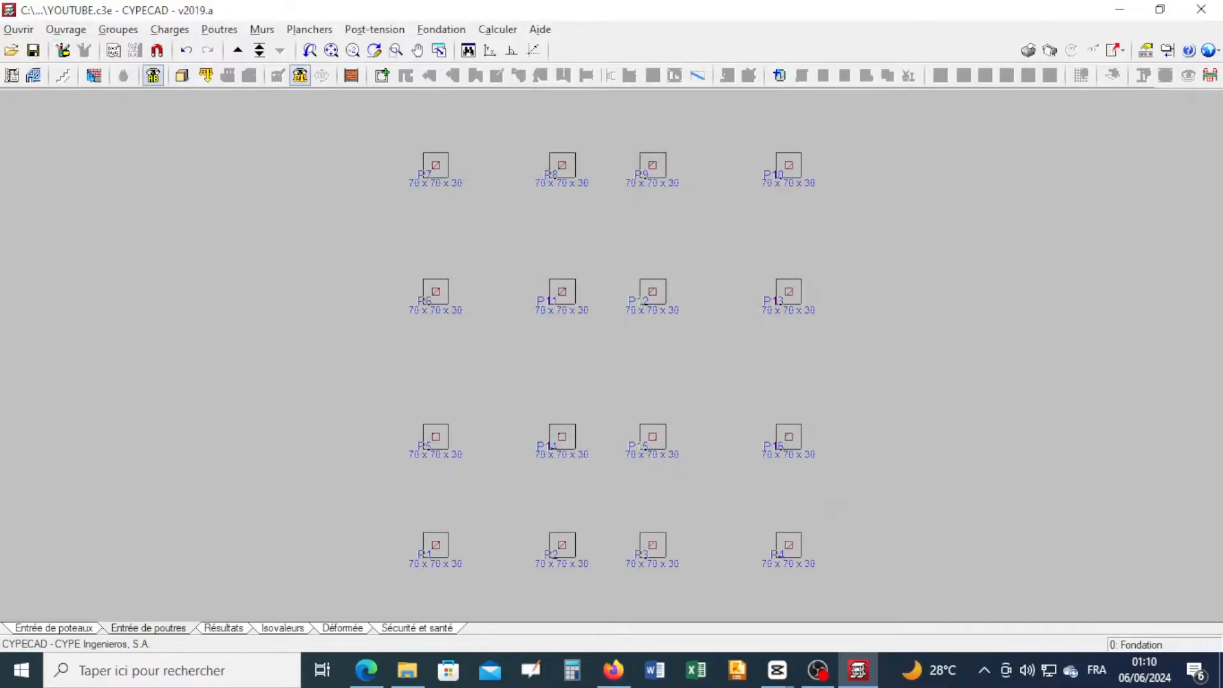
- Go up to the SOUBASSEMENT group and open the stair tools
left_click(237, 51)
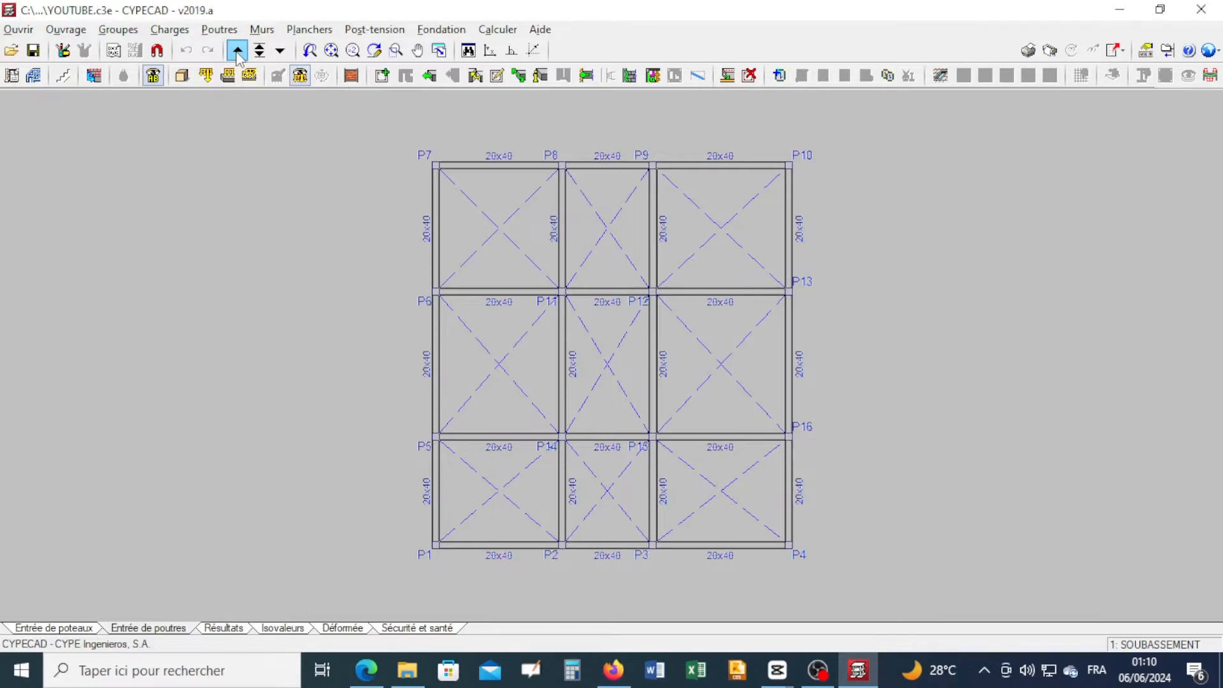
left_click(63, 75)
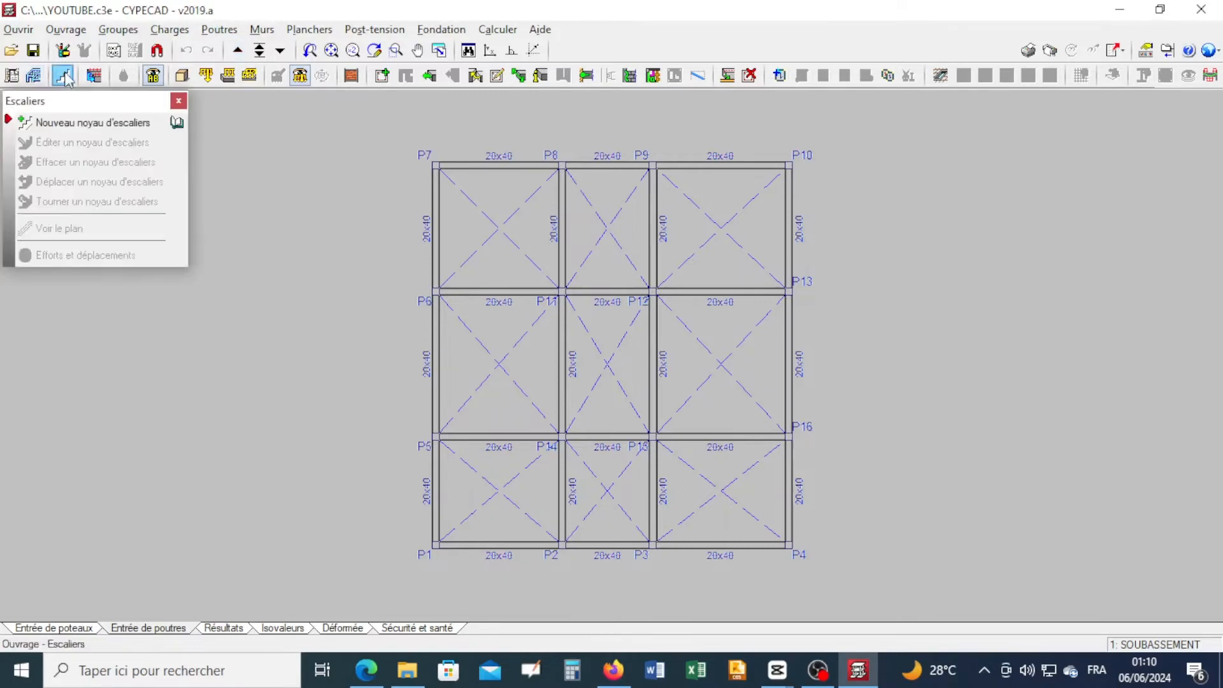
left_click(58, 128)
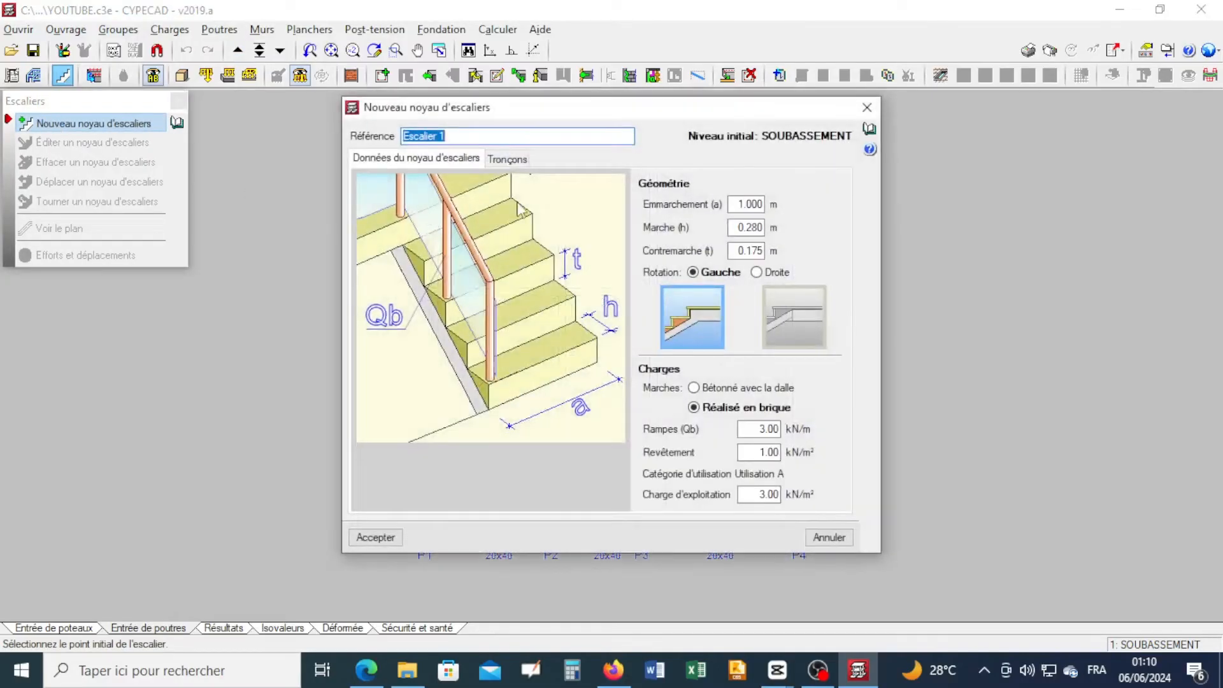
left_click(506, 161)
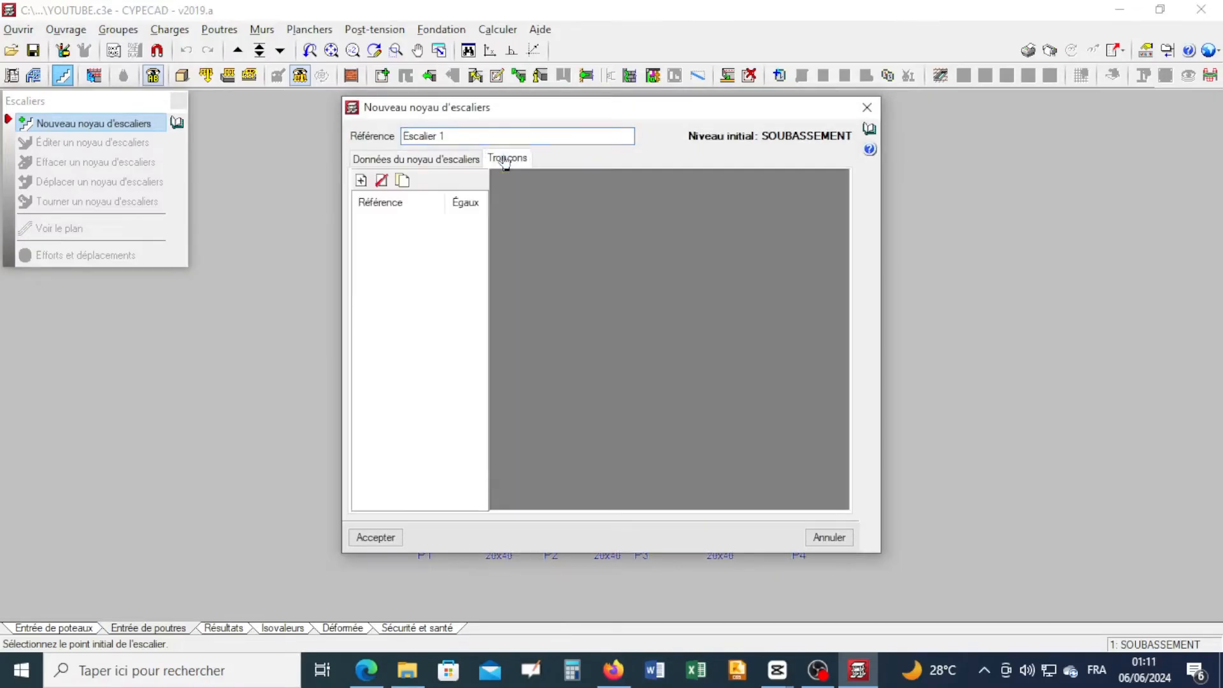
left_click(361, 181)
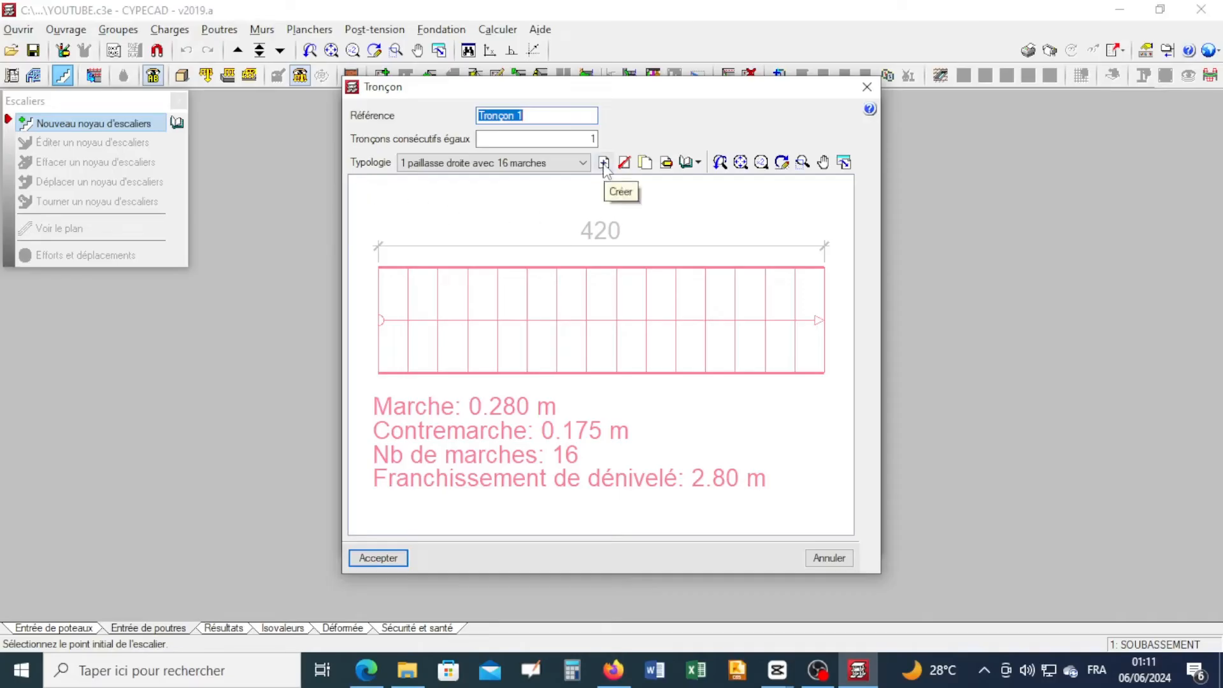
left_click(603, 164)
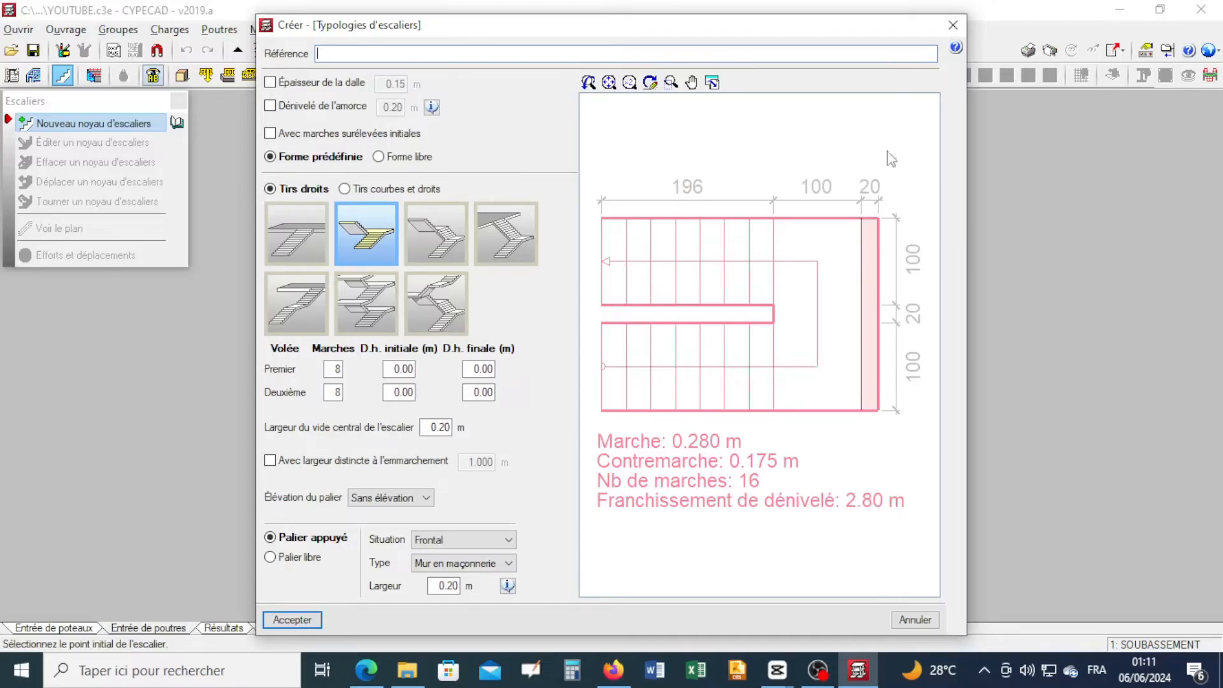
left_click(952, 25)
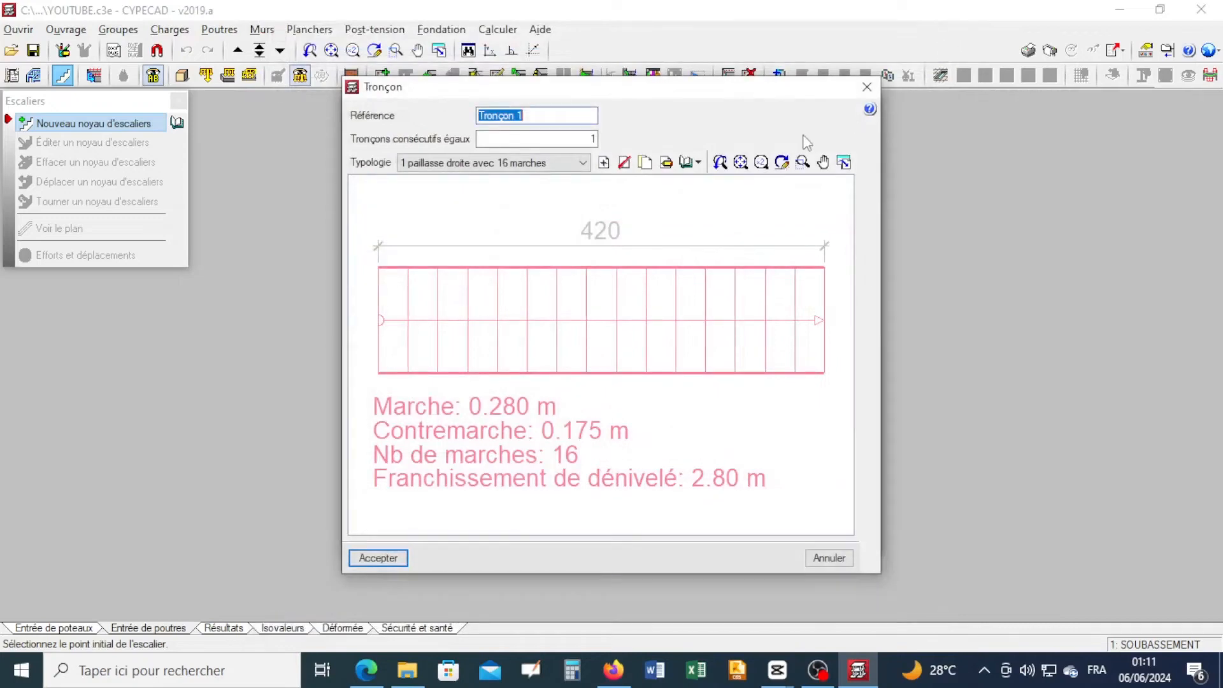
left_click(867, 86)
left_click(868, 108)
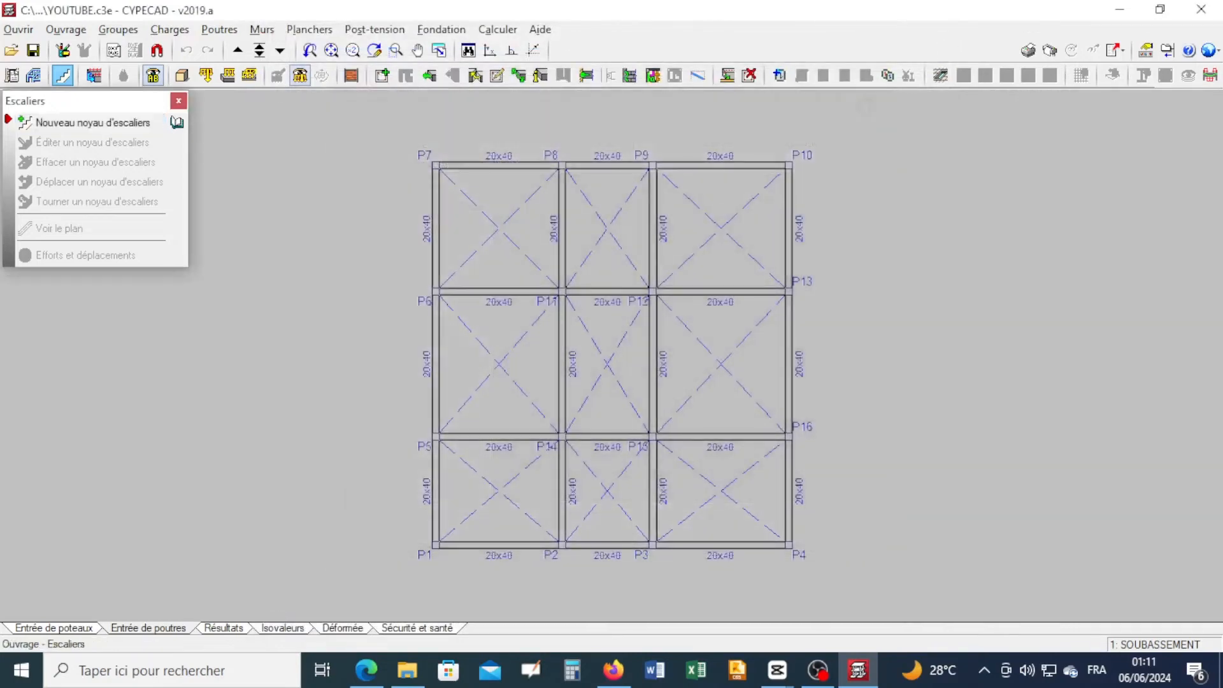
left_click(127, 123)
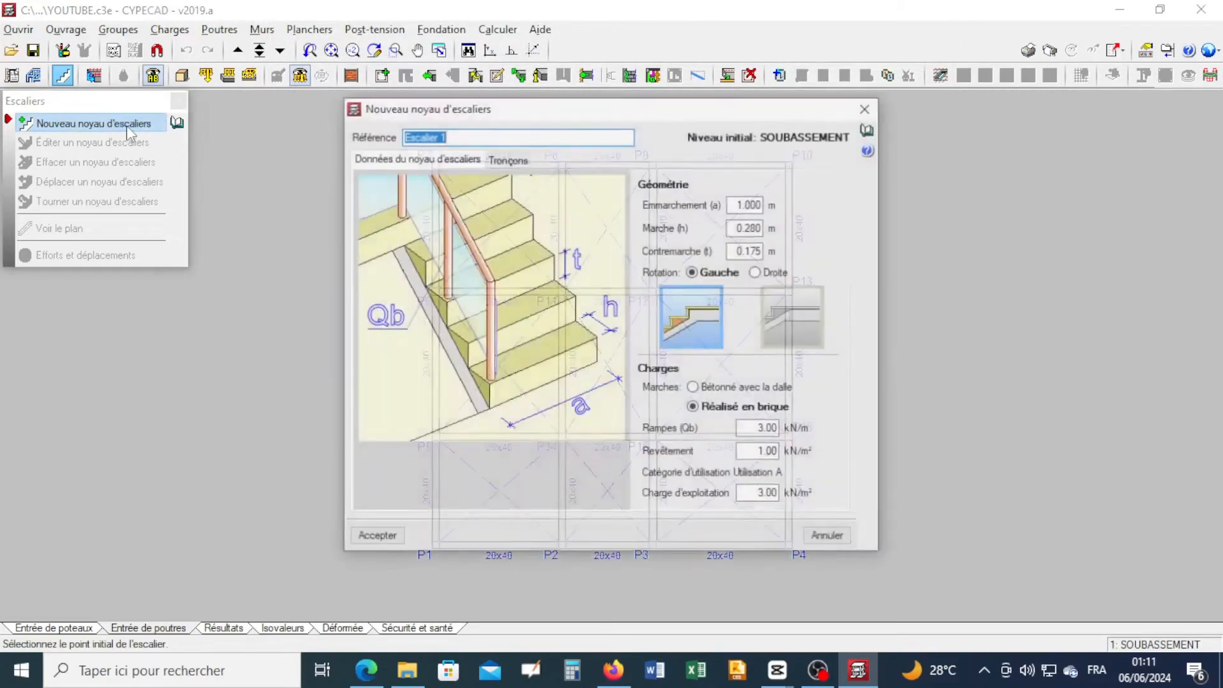
left_click_drag(748, 202, 789, 208)
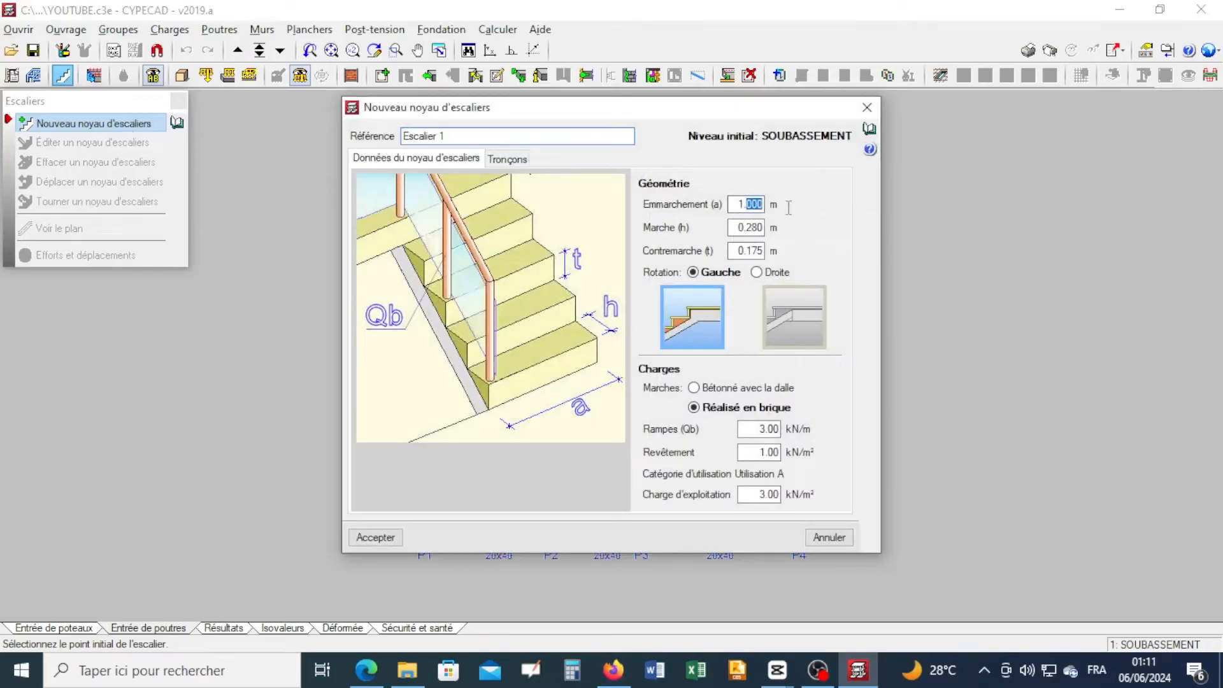
type("2")
left_click_drag(751, 227, 777, 238)
key("BackSpace")
left_click_drag(754, 249, 777, 257)
type("5")
left_click(695, 390)
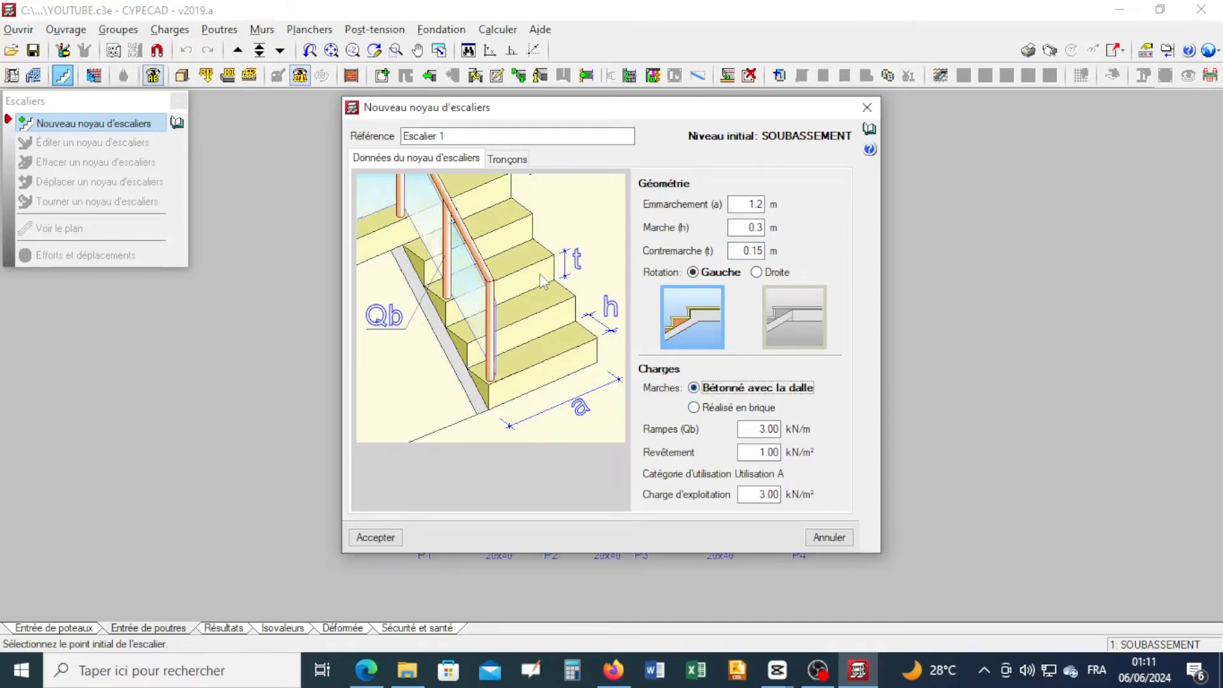
left_click(506, 159)
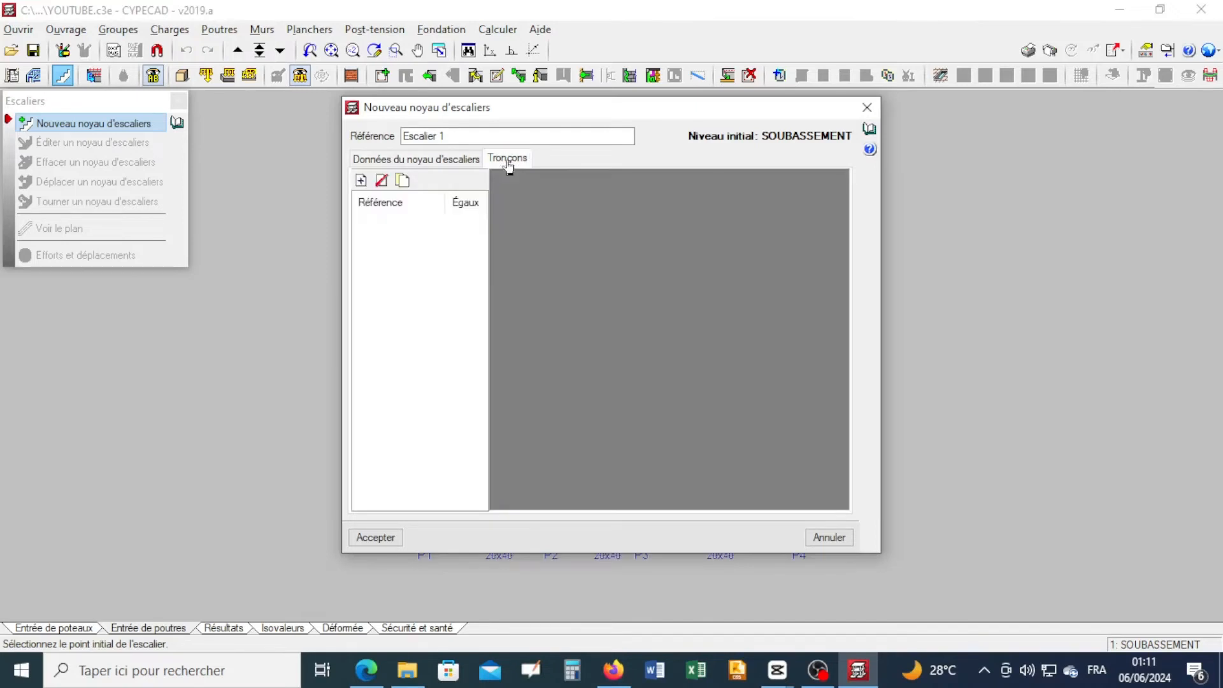
left_click(362, 180)
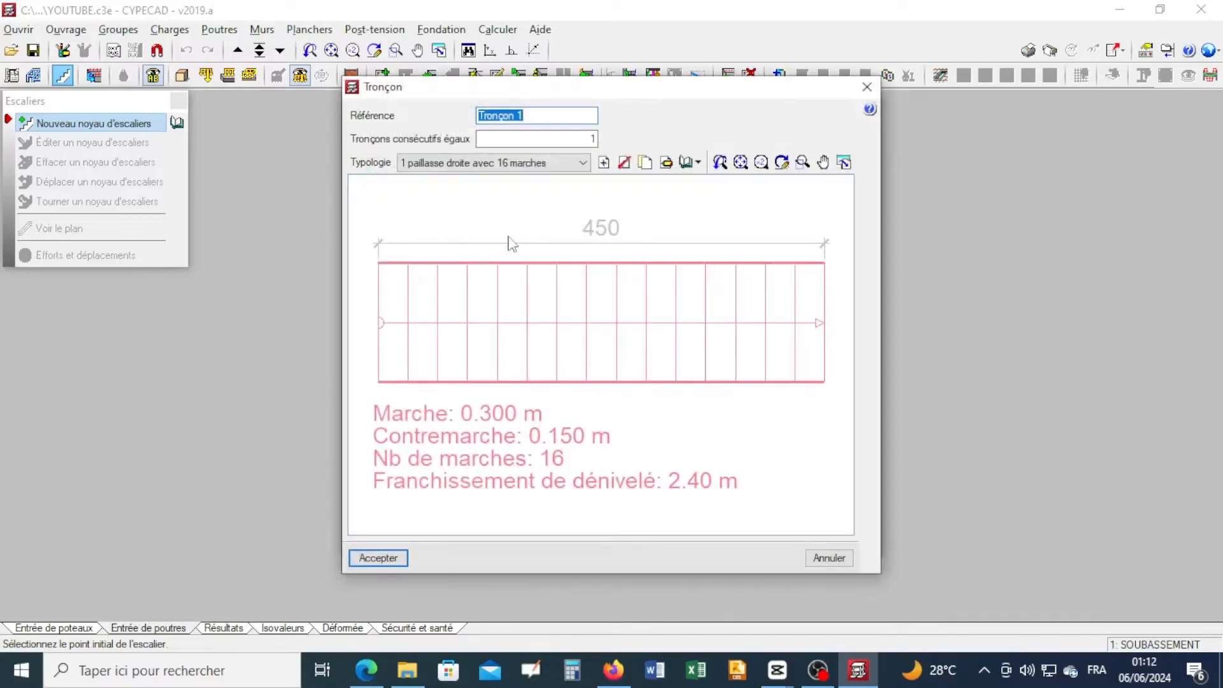
double_click(591, 139)
left_click(830, 557)
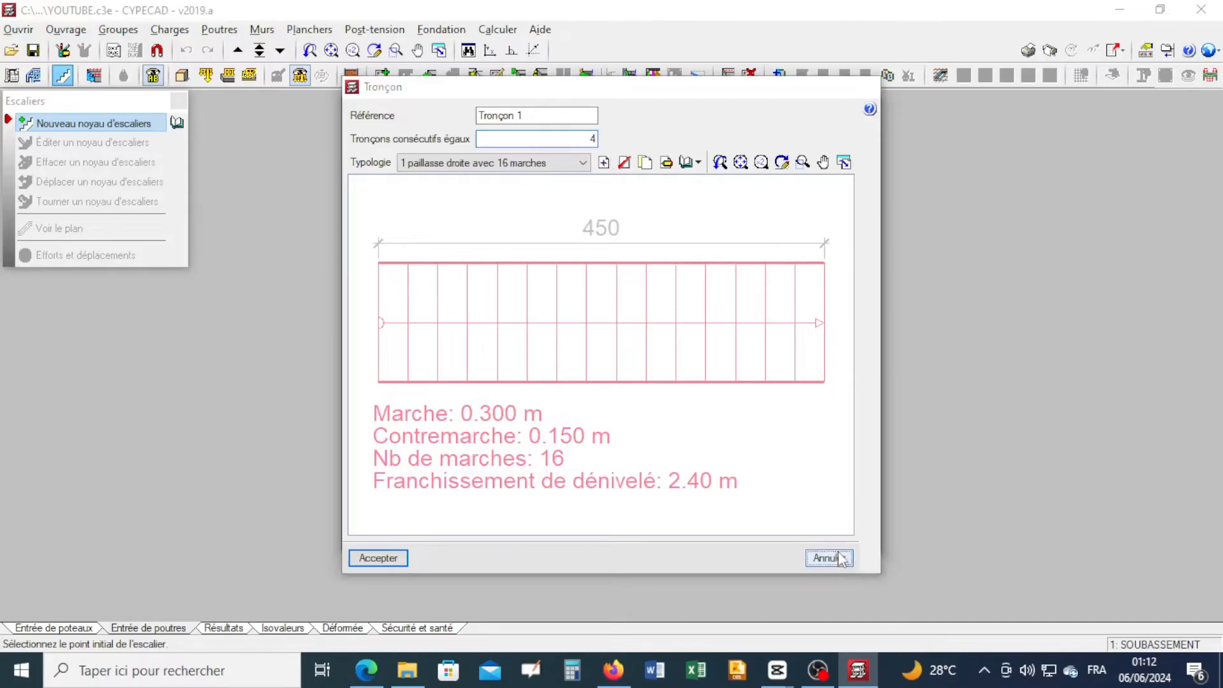
left_click(867, 107)
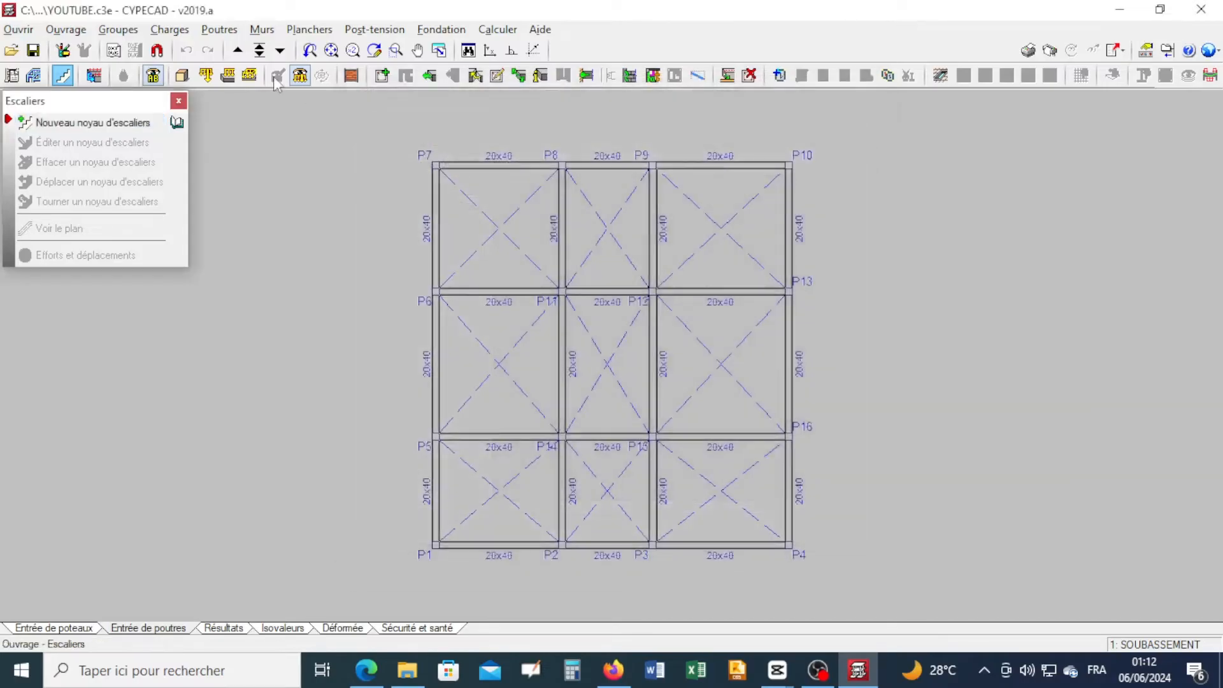
left_click(259, 51)
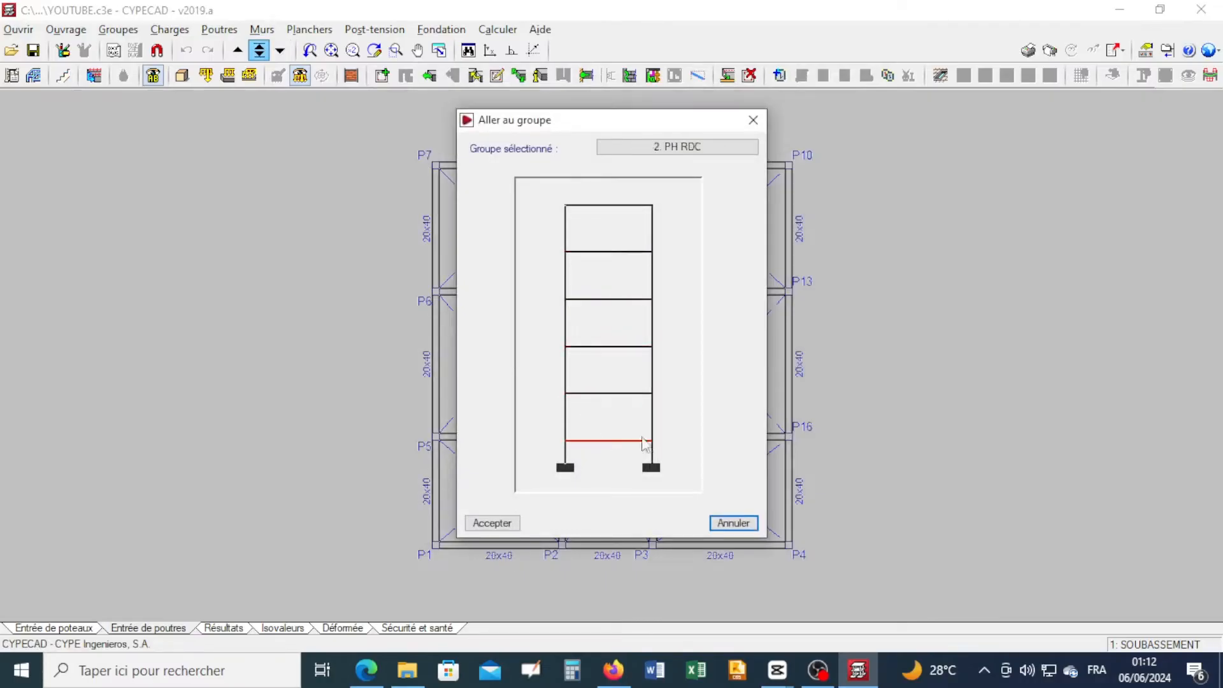
left_click(727, 525)
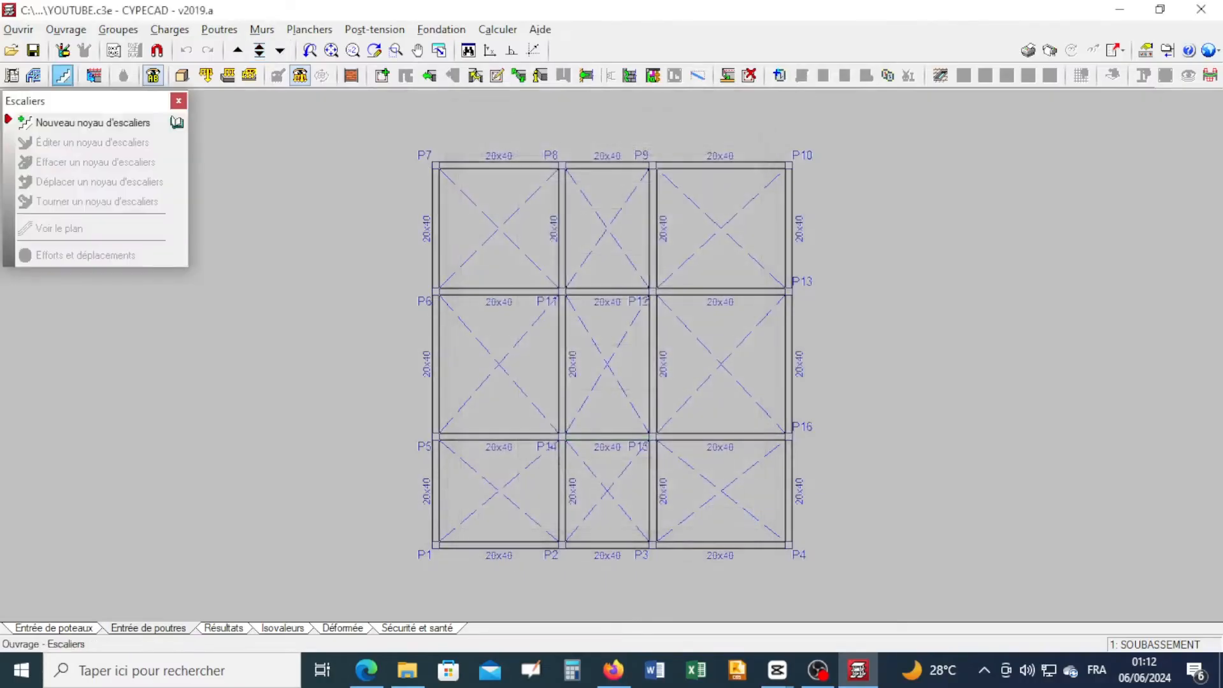
- Define a new stair core with a 1.2 m width, 0.3 m treads, 0.15 m risers and steps cast with the slab
left_click(130, 123)
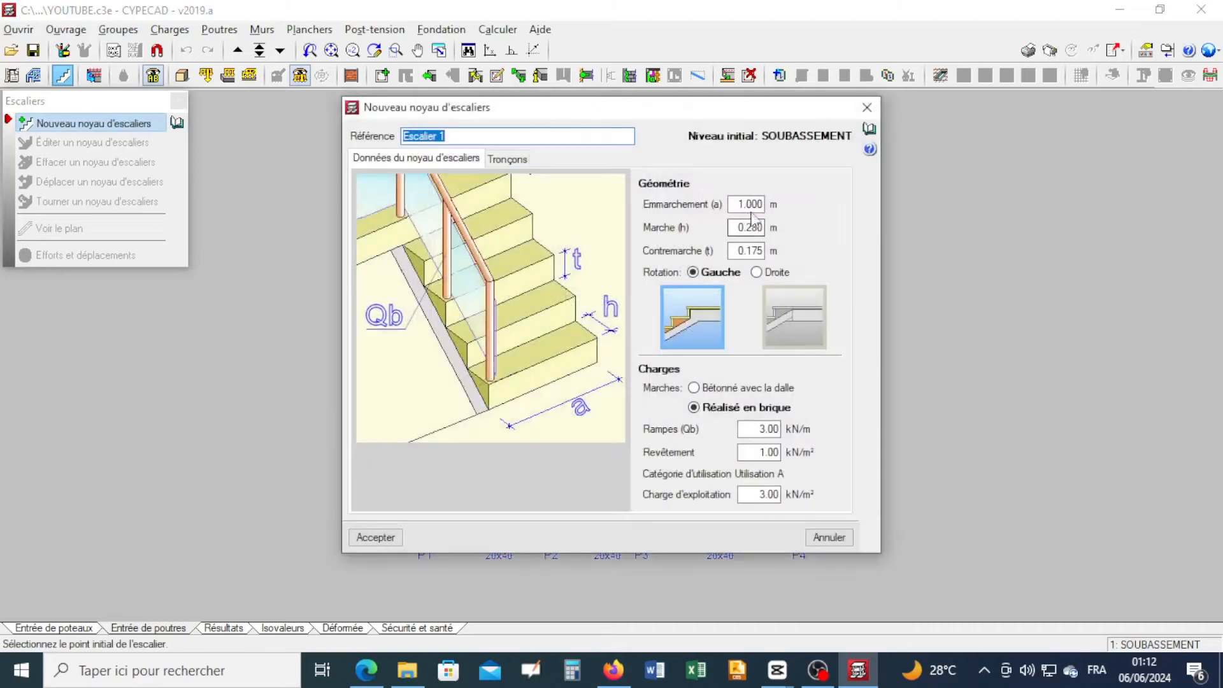
left_click_drag(754, 205, 779, 208)
key("BackSpace")
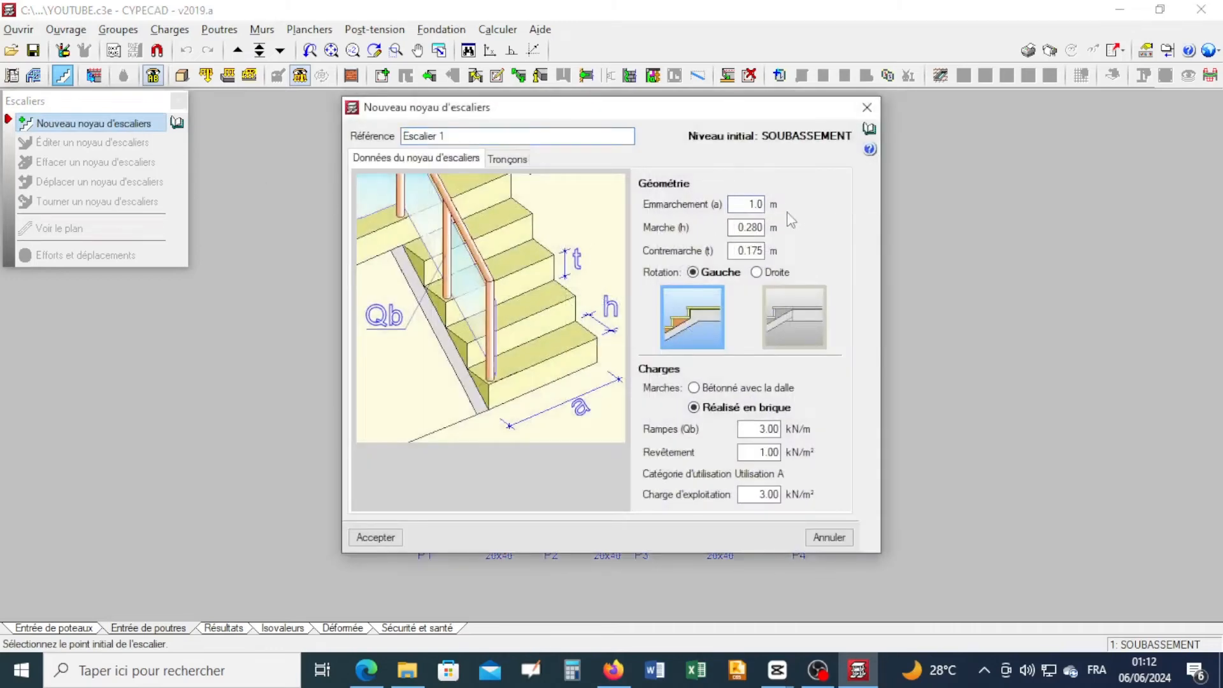
type("2")
left_click_drag(753, 226, 772, 227)
key("BackSpace")
type("3")
left_click_drag(754, 249, 835, 276)
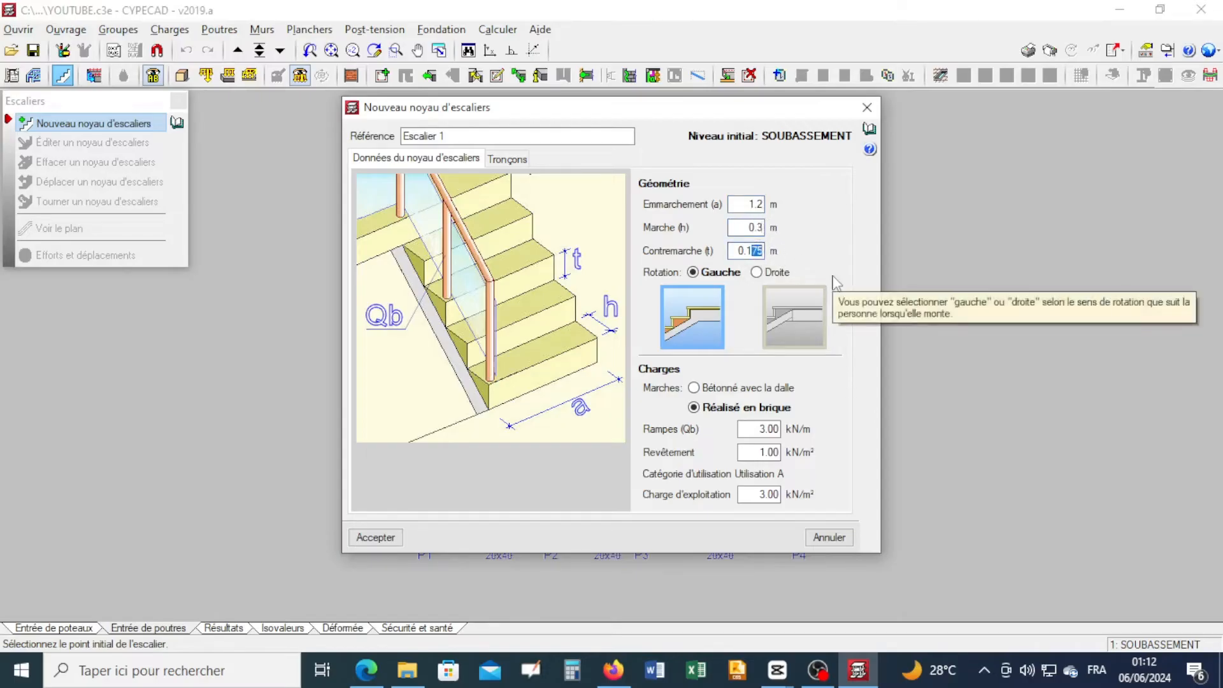
type("5")
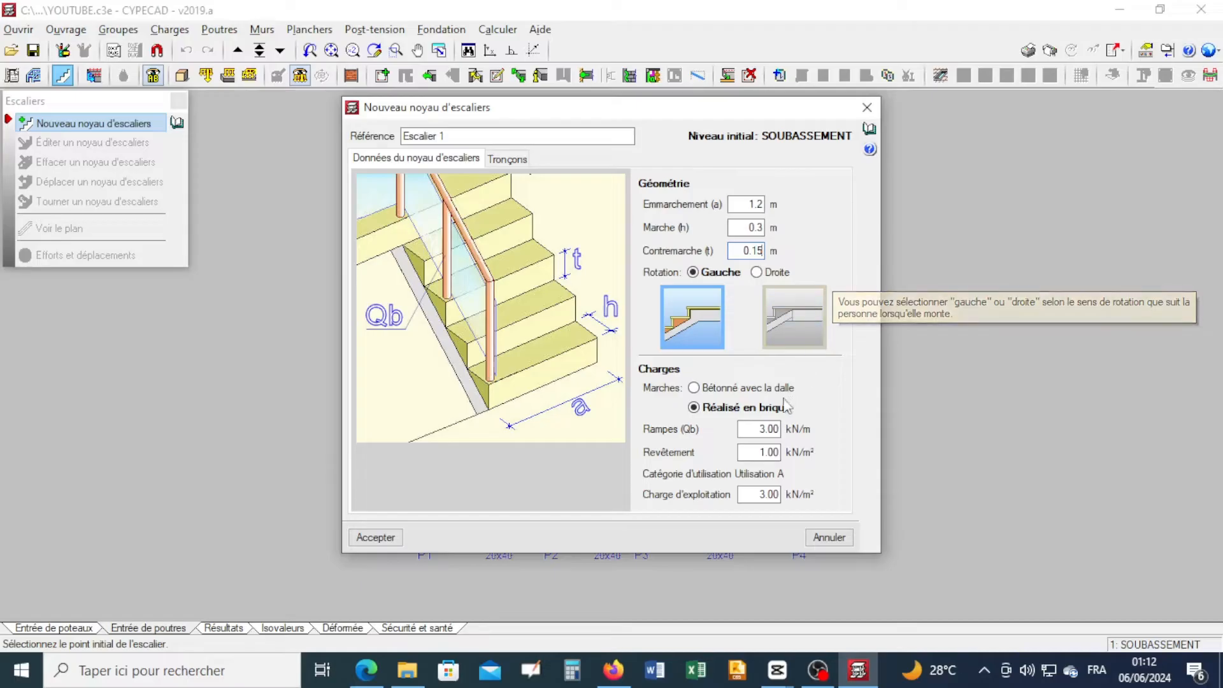
left_click(694, 389)
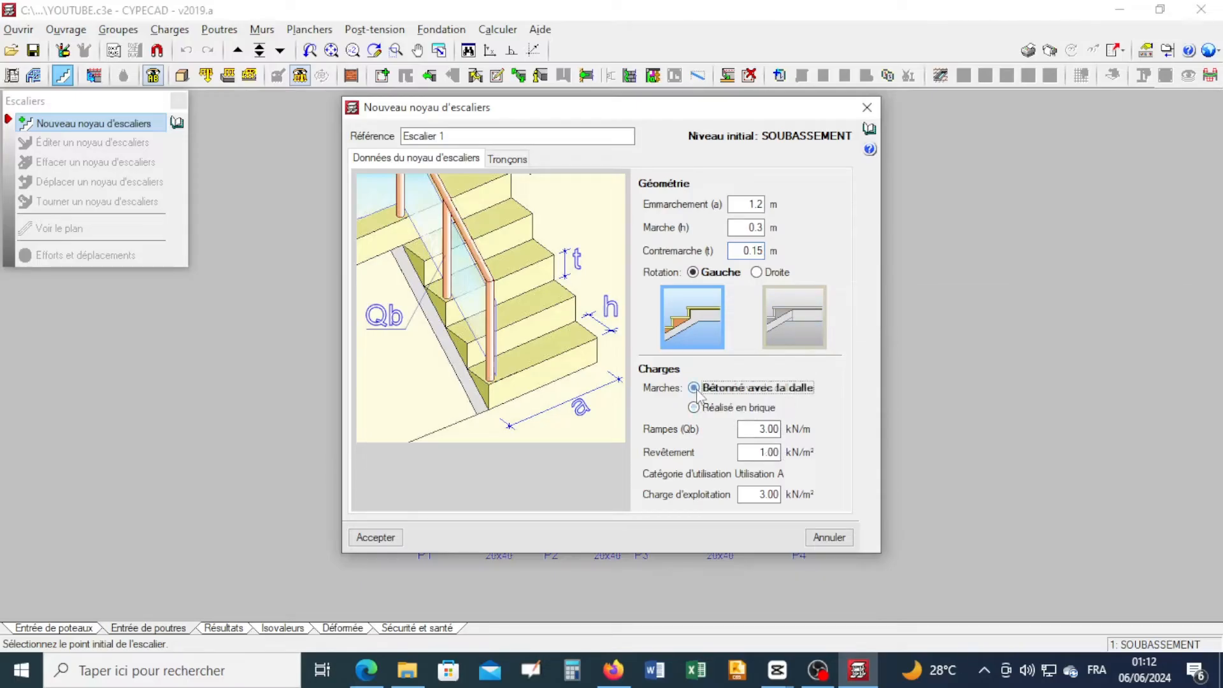
left_click(374, 541)
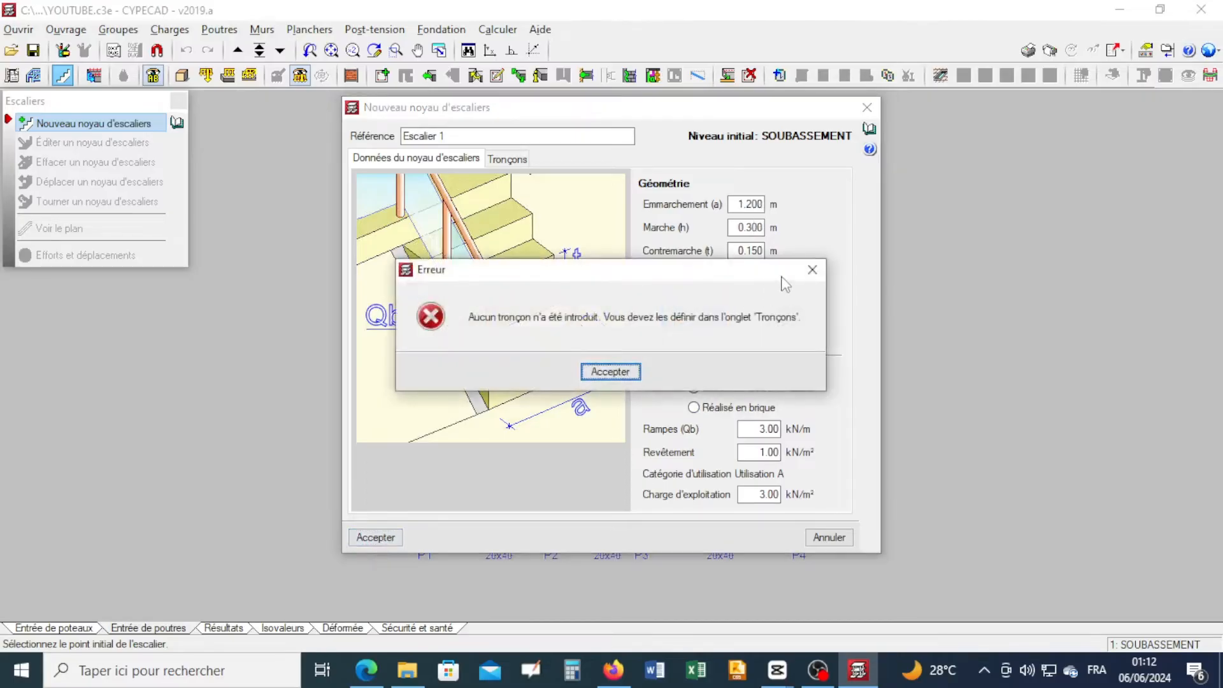
left_click(812, 269)
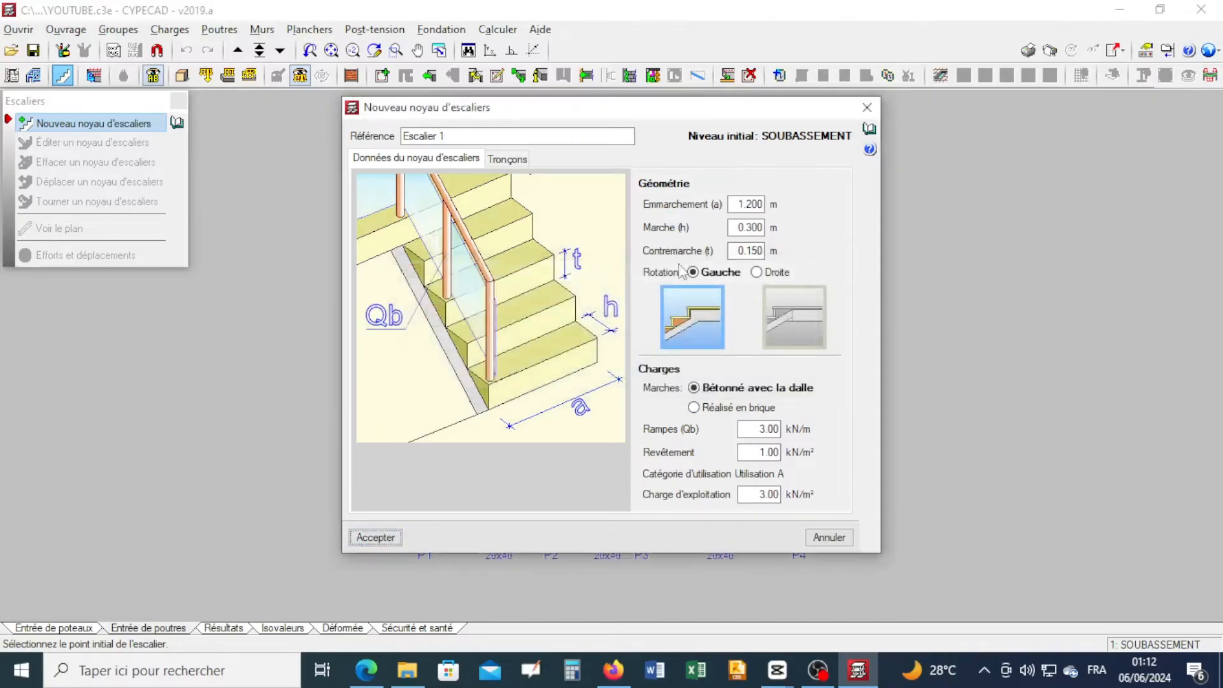
- Add a section to the stair core and create a typology with two straight parallel flights of 10 steps each
left_click(510, 159)
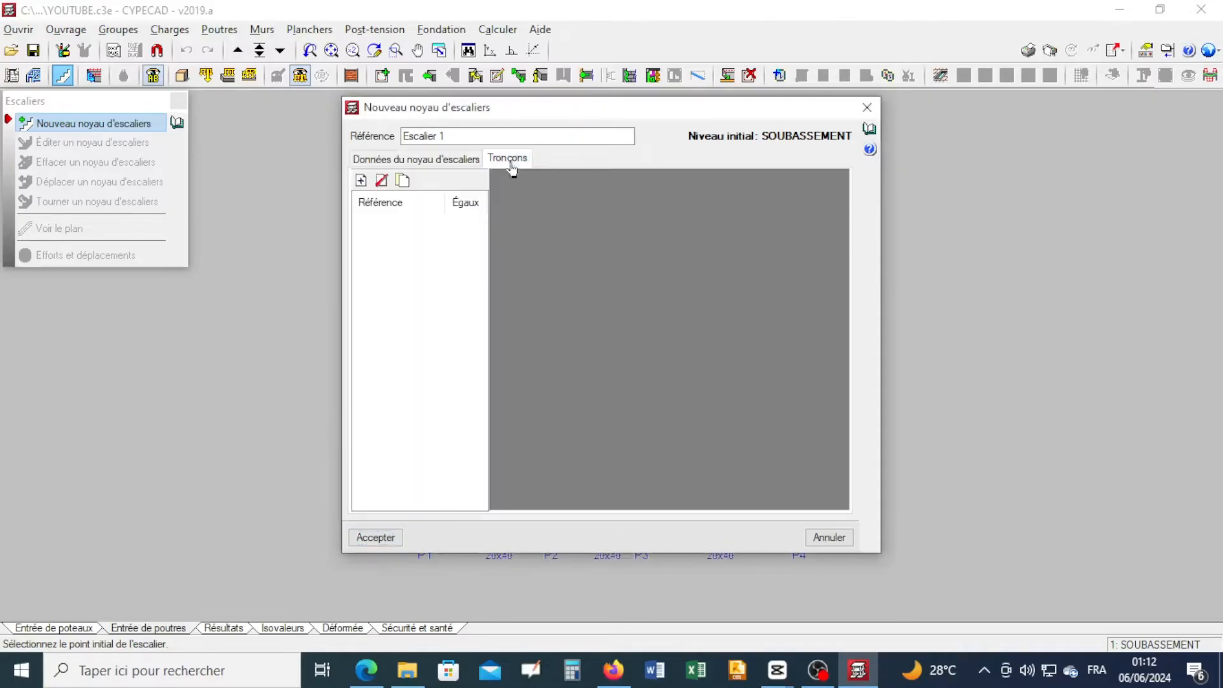
left_click(361, 180)
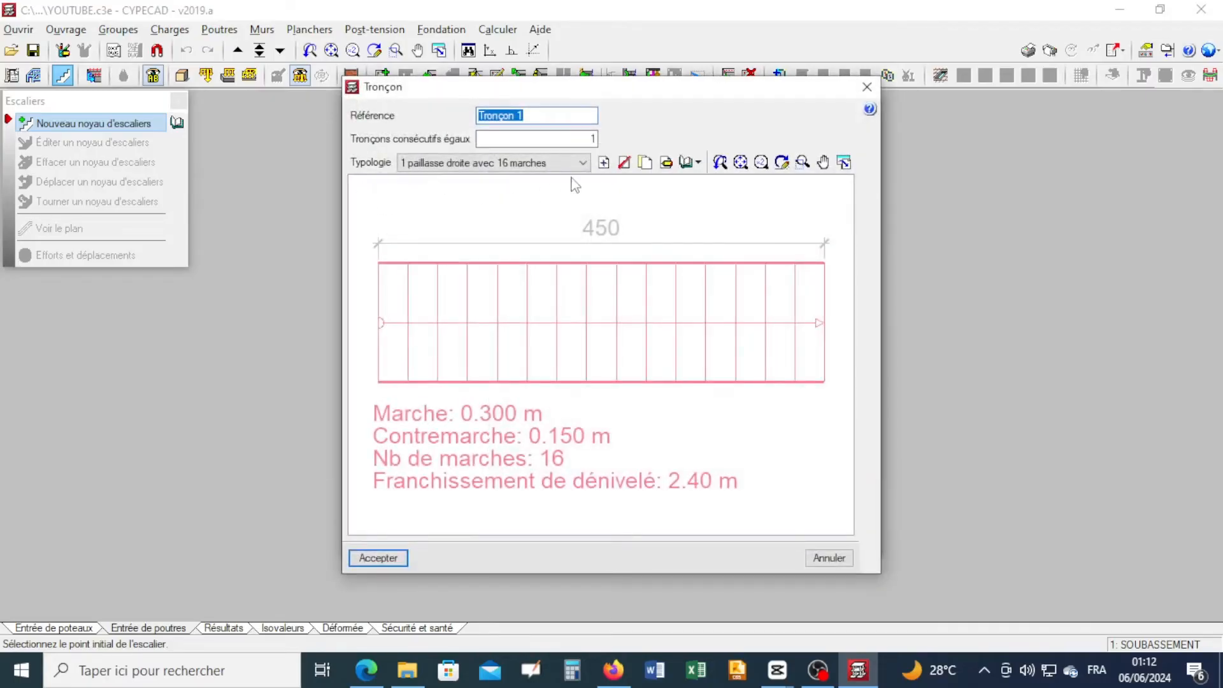
left_click(603, 163)
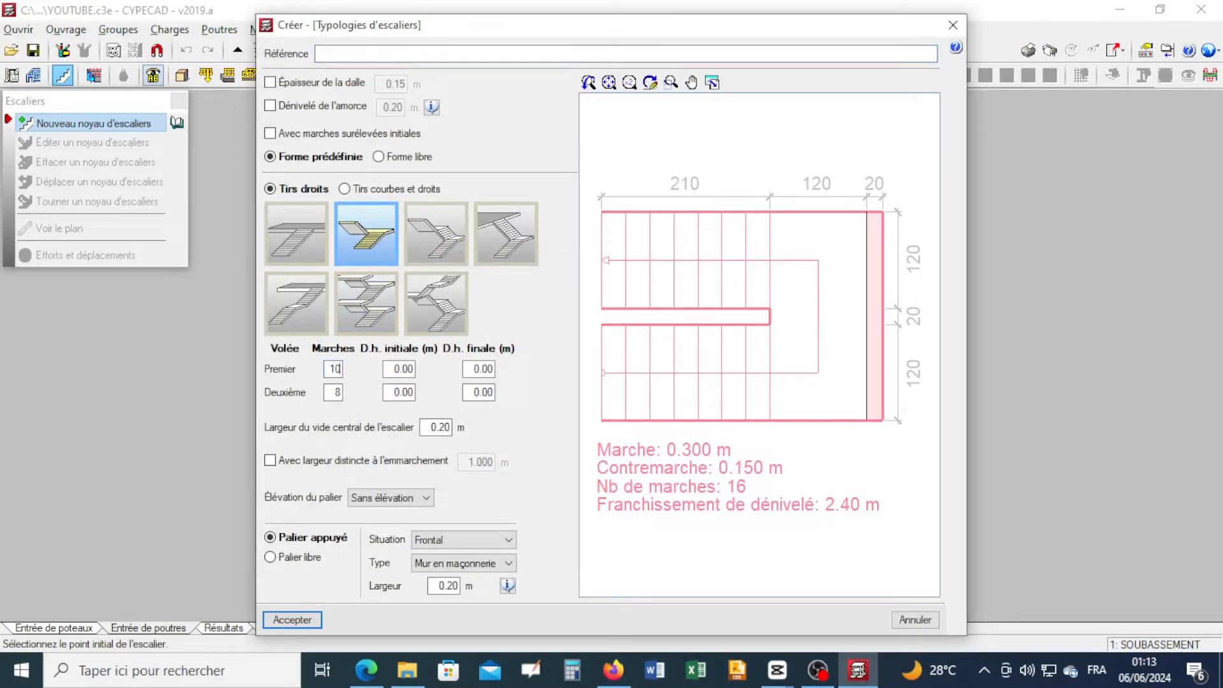
left_click(333, 392)
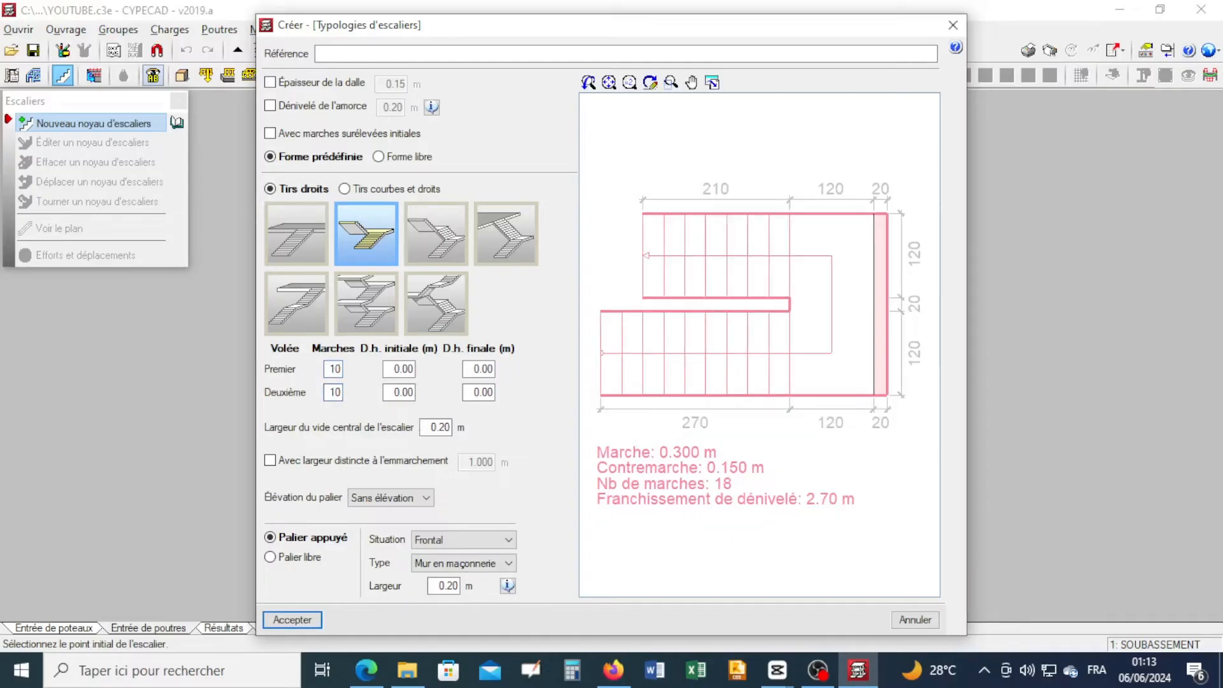
type("10")
key("Tab")
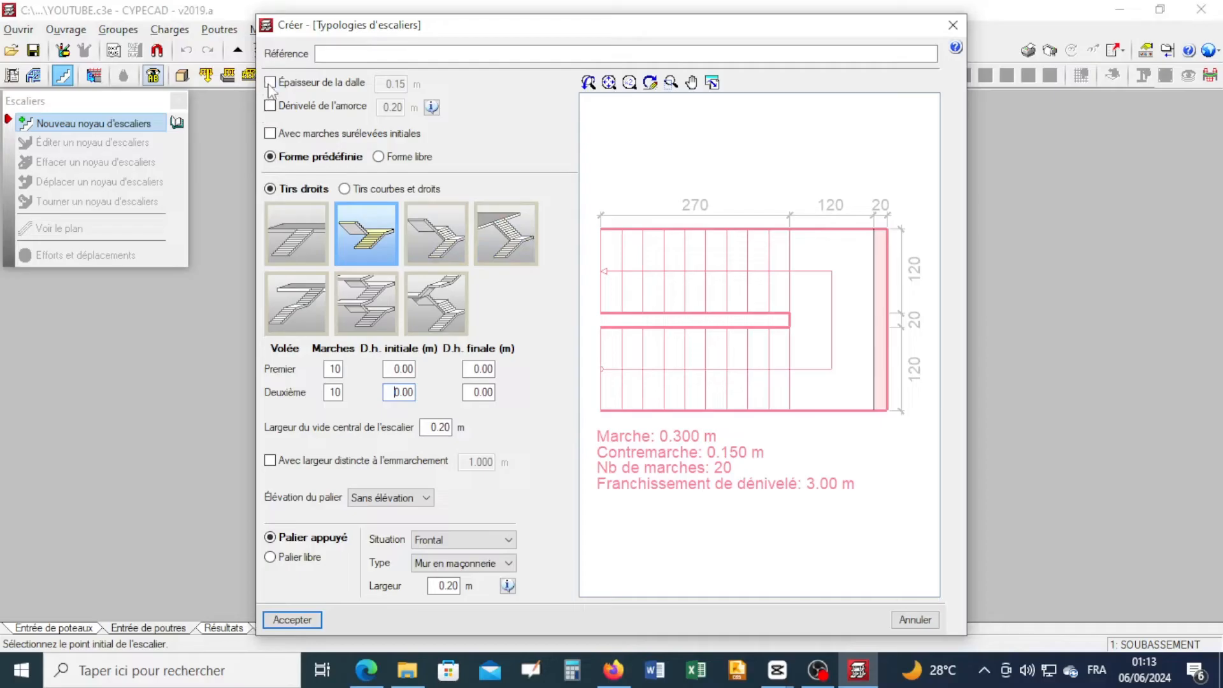
- Give the typology a 0.15 m slab thickness and a free landing with its own width of 1.000 m
left_click(270, 83)
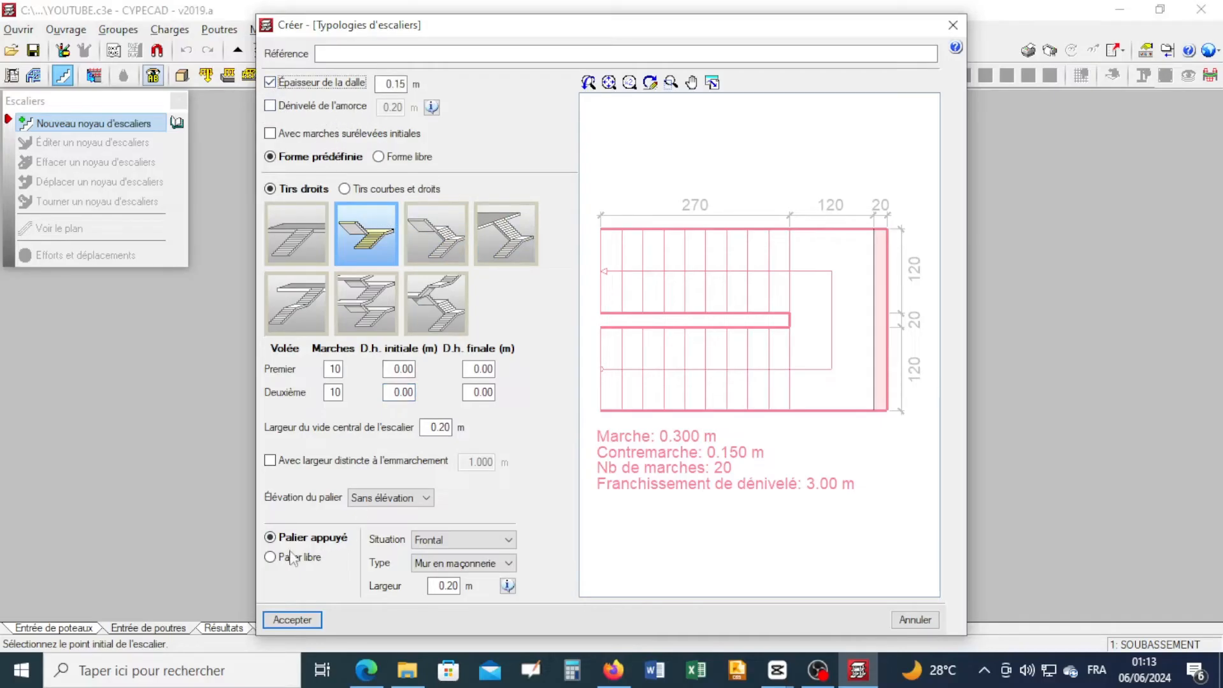
left_click(270, 561)
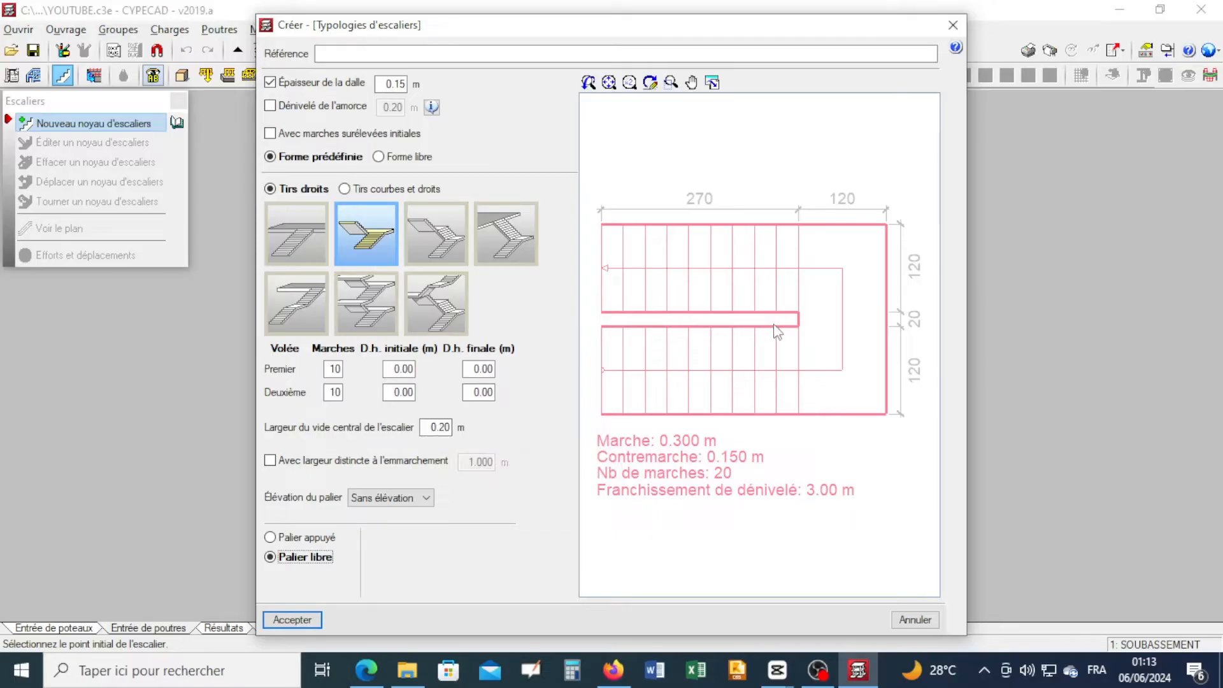
left_click(272, 463)
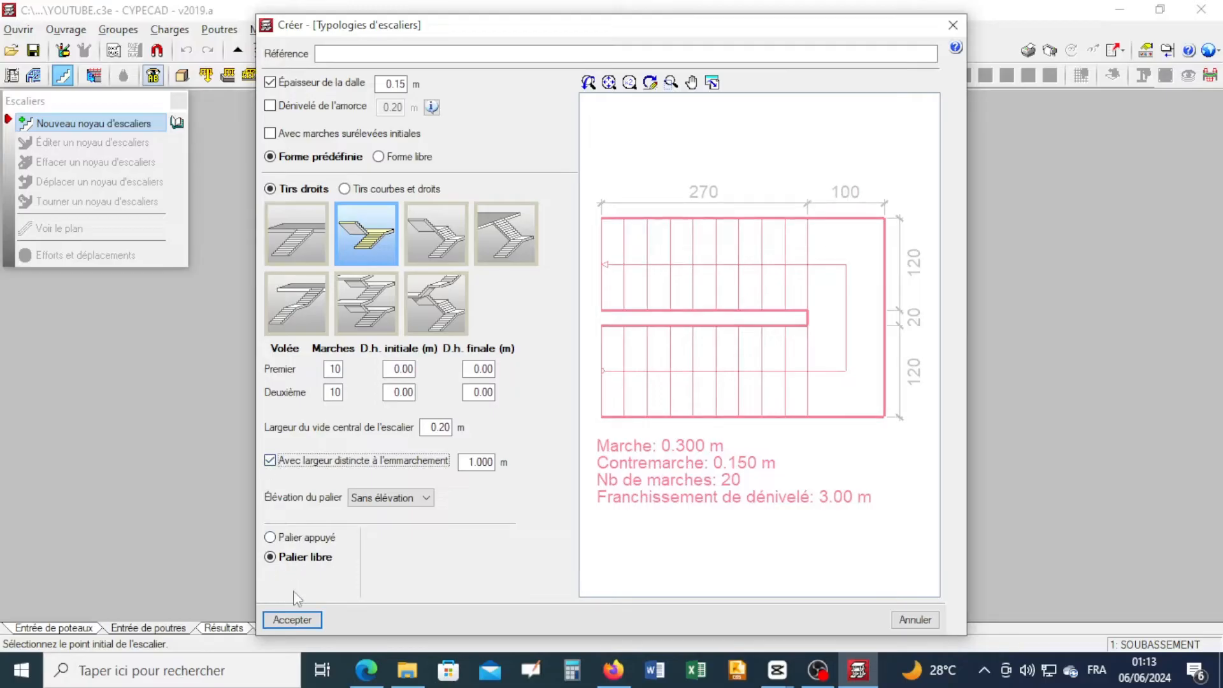
- Name the stair typology ESCALIER1 and save it
left_click(306, 623)
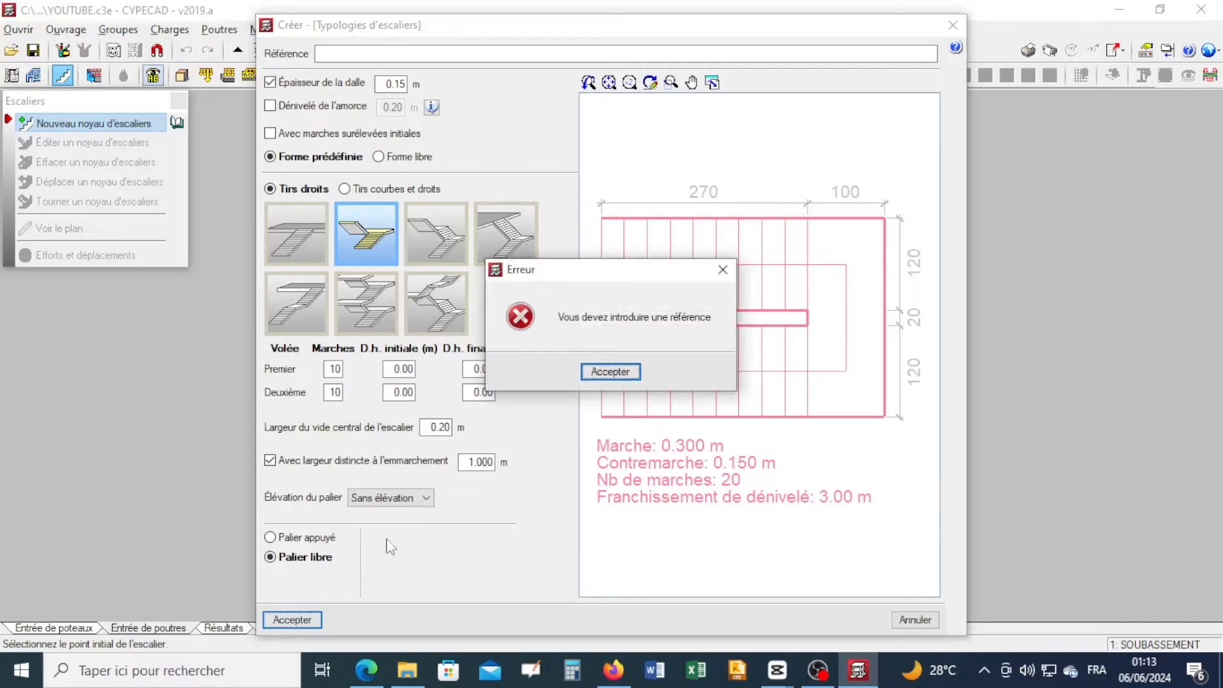
left_click(626, 372)
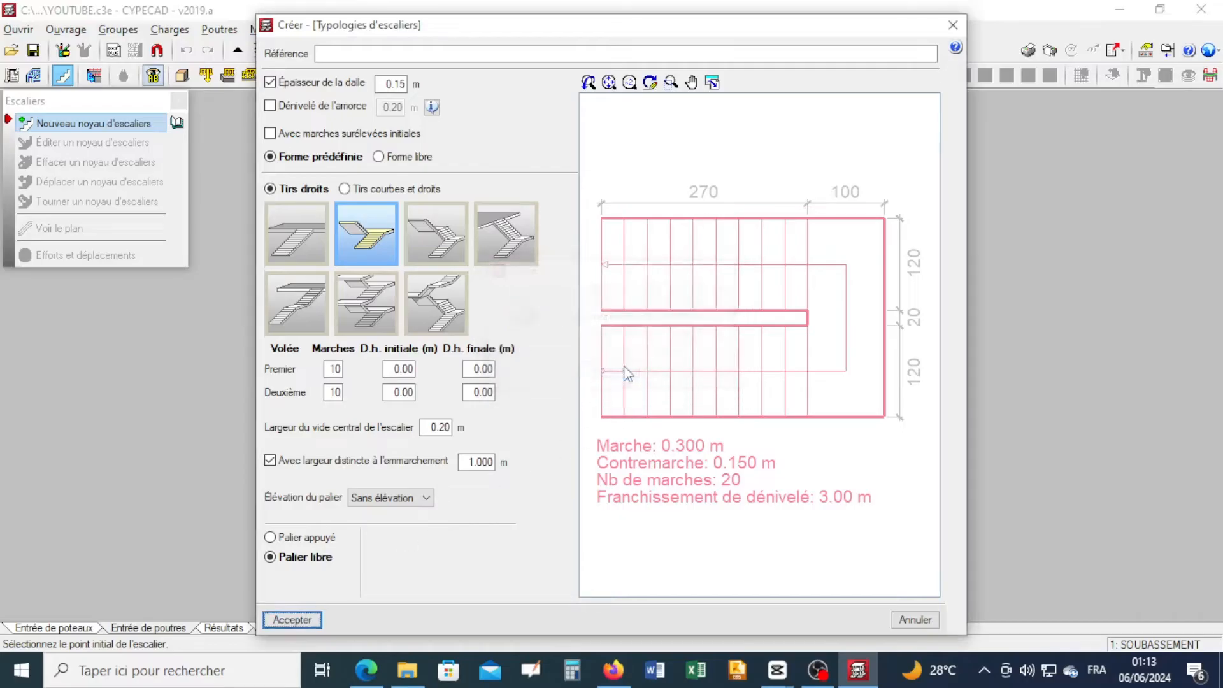
left_click(391, 53)
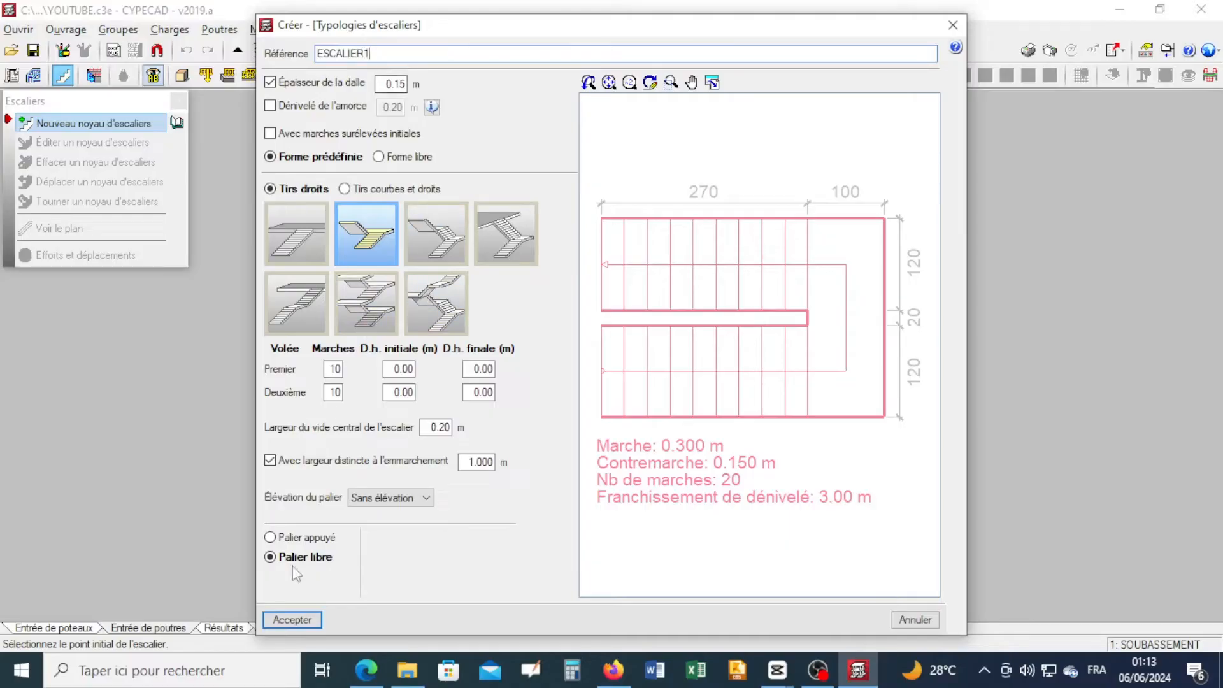
left_click(293, 619)
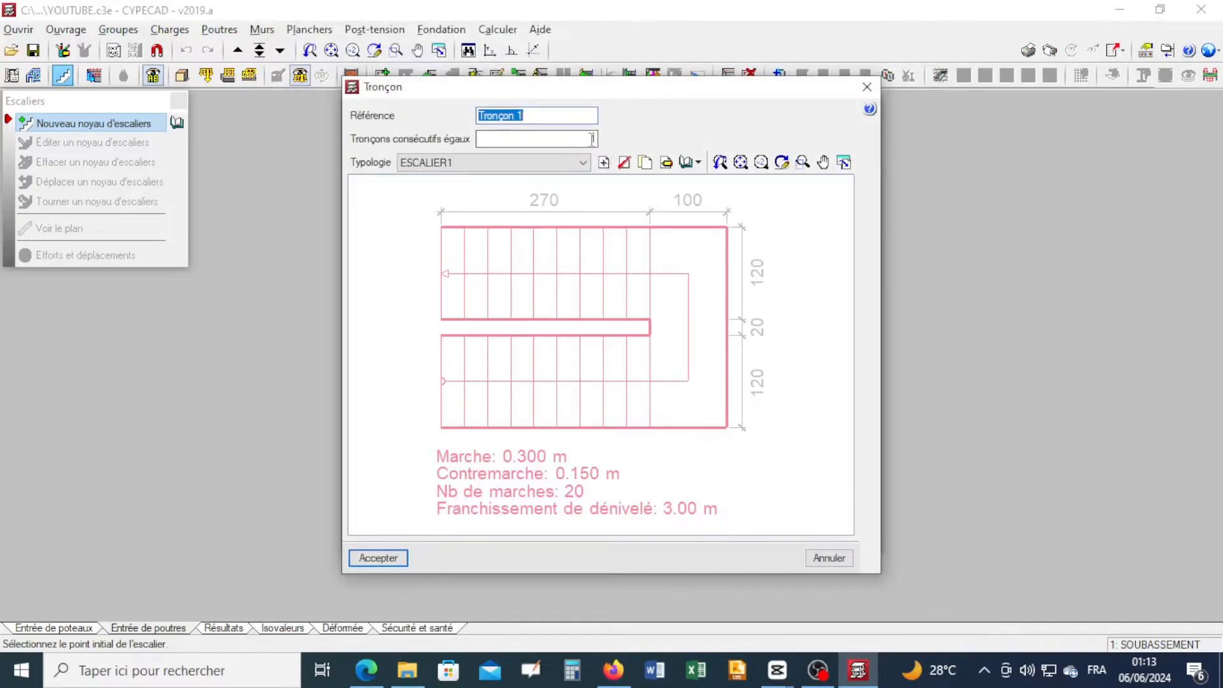
- Enter the number of equal consecutive sections, then accept the section and the new stair core
key("Tab")
left_click(378, 558)
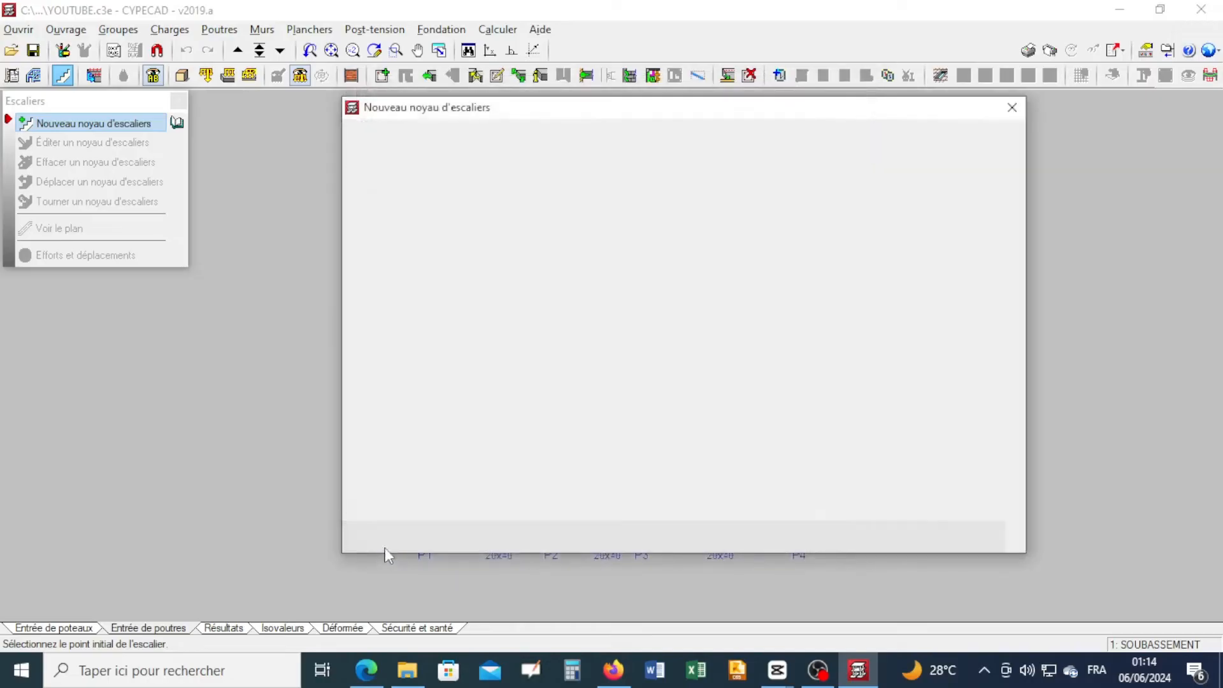
left_click(379, 538)
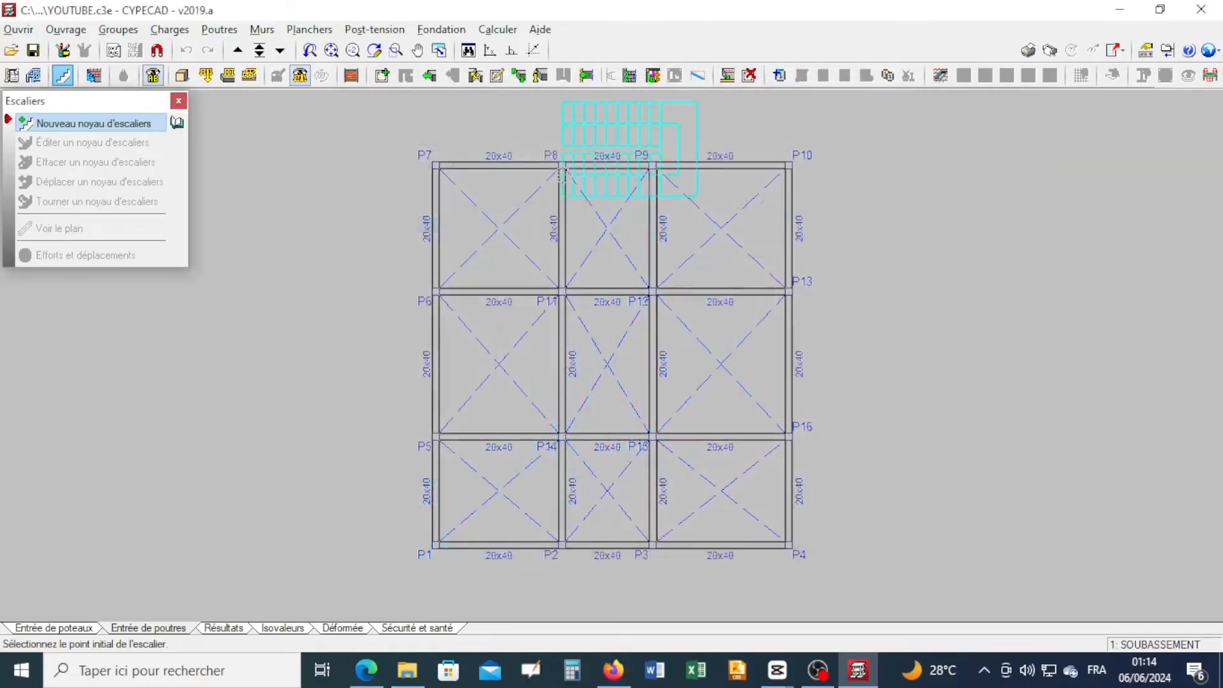
- Place the stair core orthogonally in the central bay, with its flights starting near P15 and running towards the P11–P12 beam
left_click(513, 52)
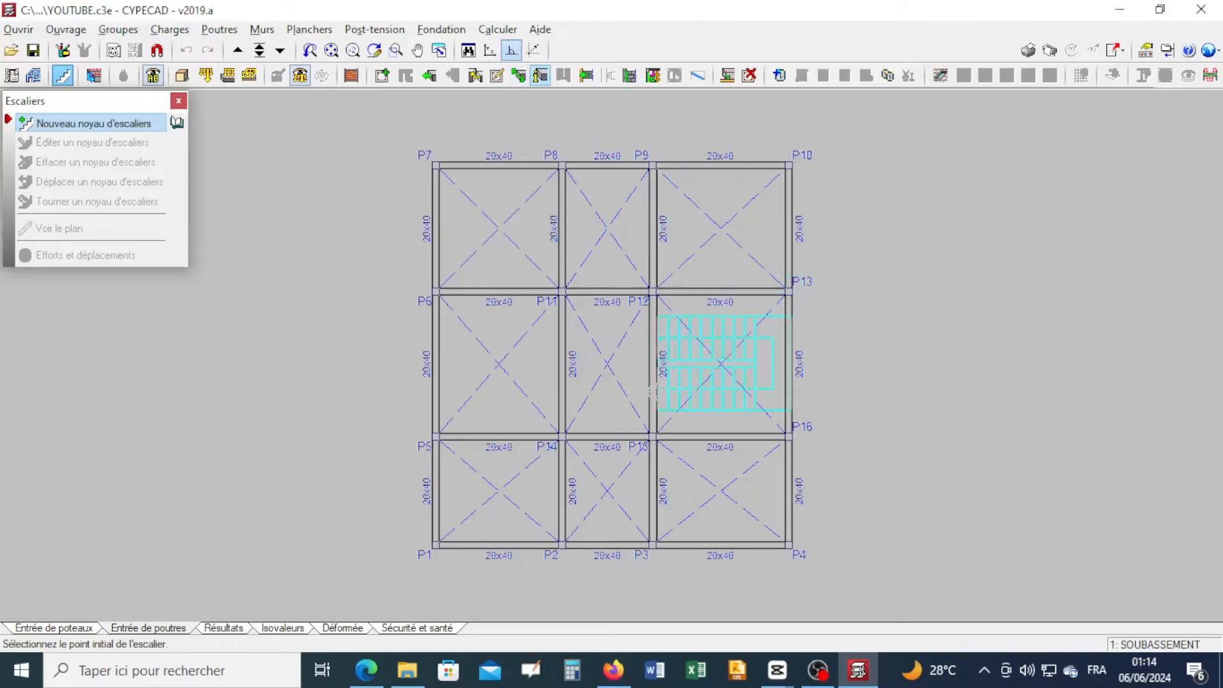
left_click(643, 406)
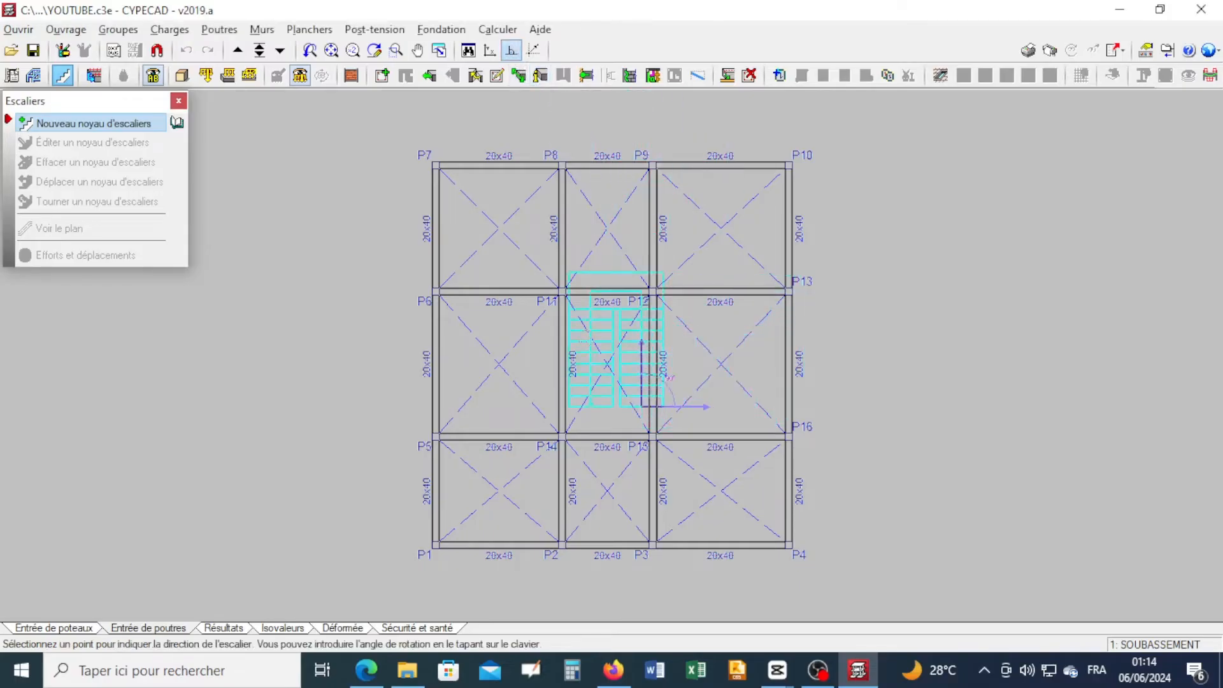
left_click(644, 382)
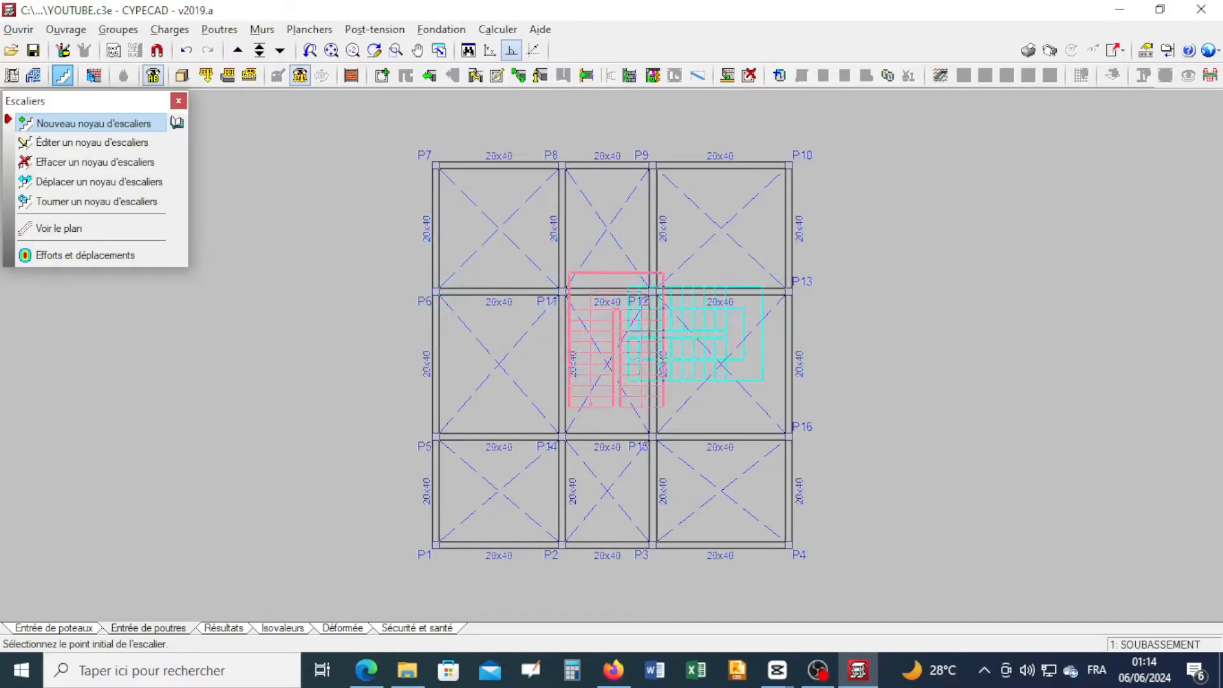
- Move the stair core by its landing corner onto column P11
left_click(56, 184)
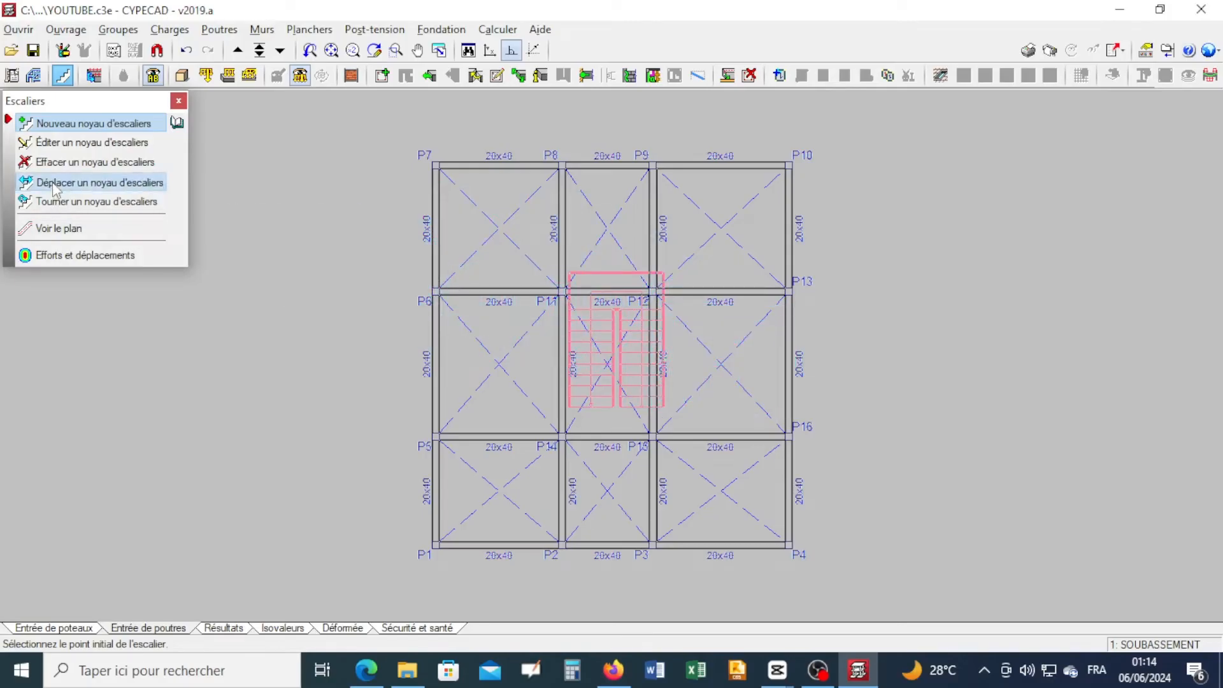
left_click(569, 272)
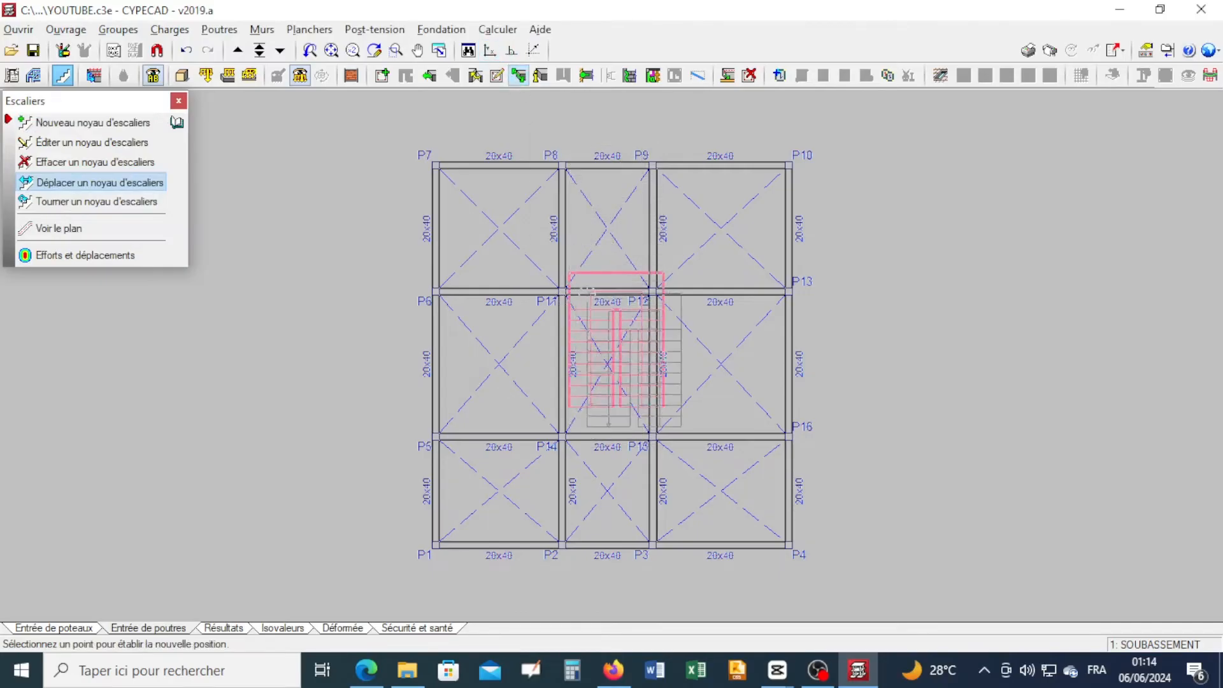
scroll(581, 290, "up", 1)
scroll(580, 291, "up", 2)
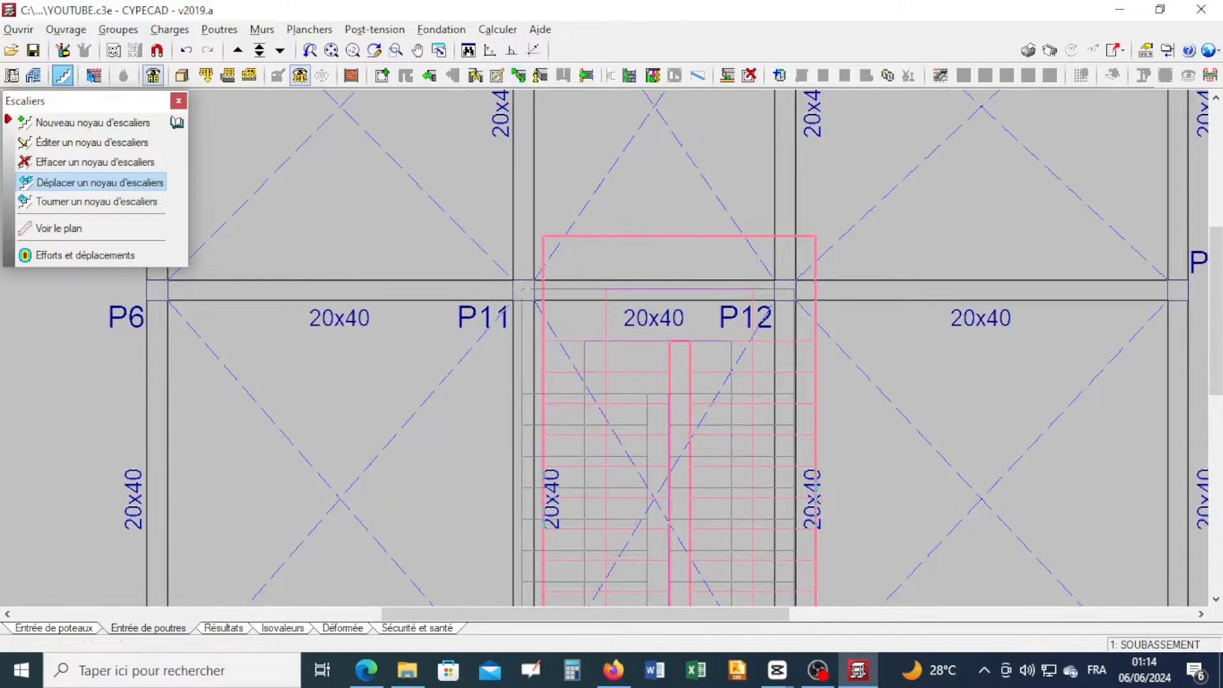
left_click(524, 291)
- Move the stair core slightly again so it sits centred between the P11–P14 and P12–P15 beams
scroll(716, 355, "down", 1)
scroll(718, 354, "down", 2)
scroll(743, 453, "down", 1)
middle_click_drag(743, 453, 686, 353)
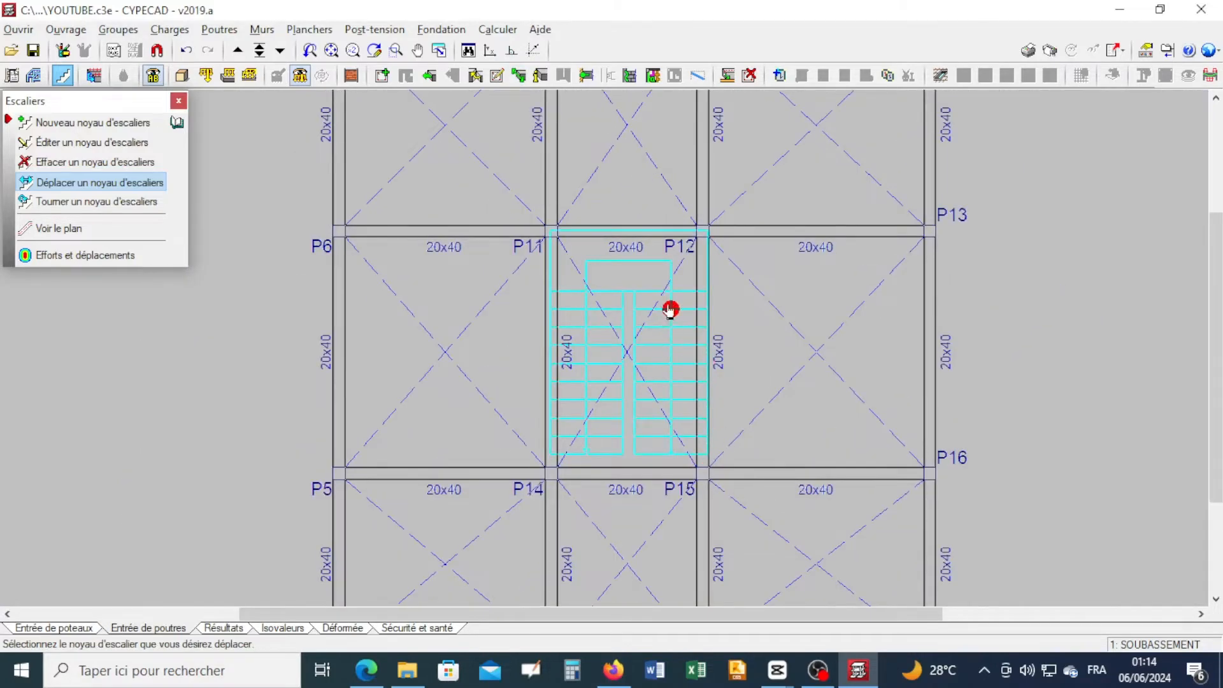
scroll(548, 231, "up", 1)
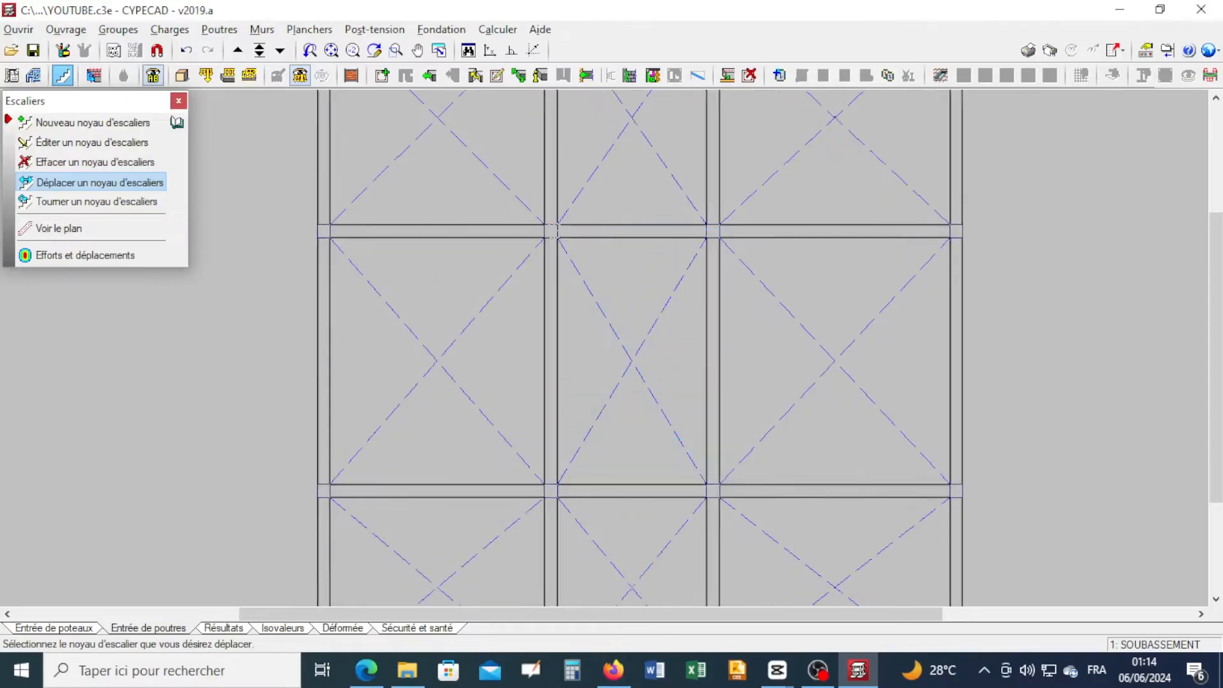
left_click(549, 232)
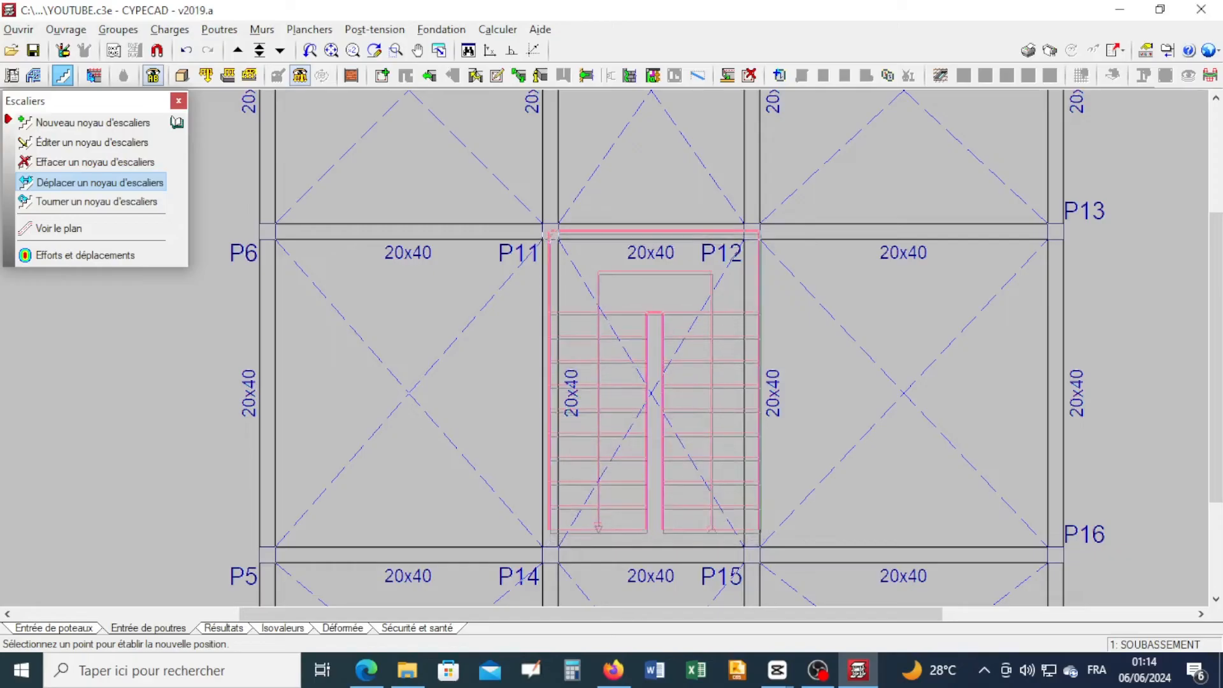
left_click(546, 237)
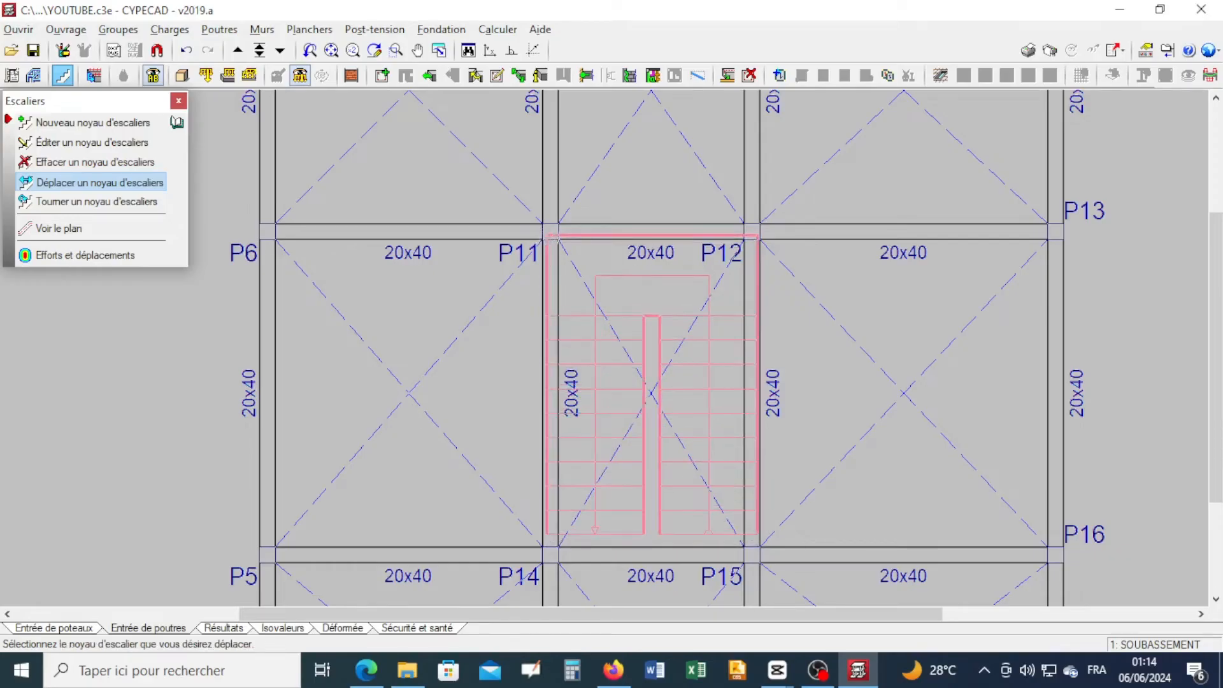
- Inspect the staircase and its fit in the central opening from different angles in the 3D model
scroll(756, 342, "down", 3)
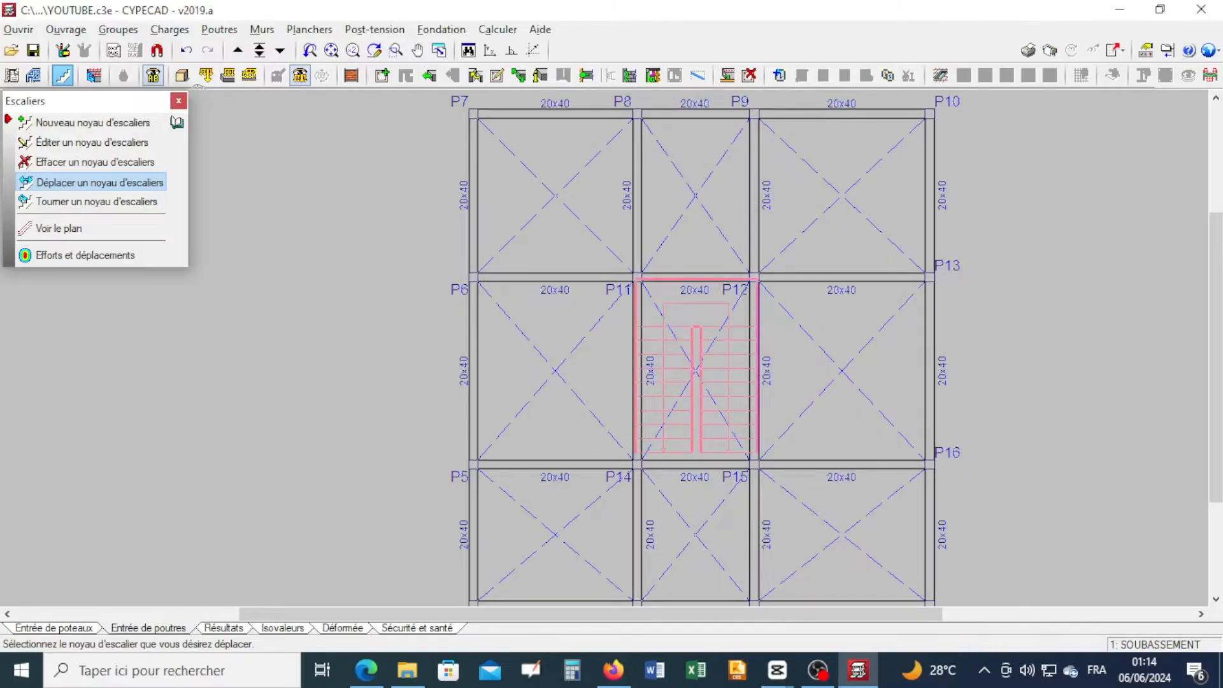
left_click(183, 77)
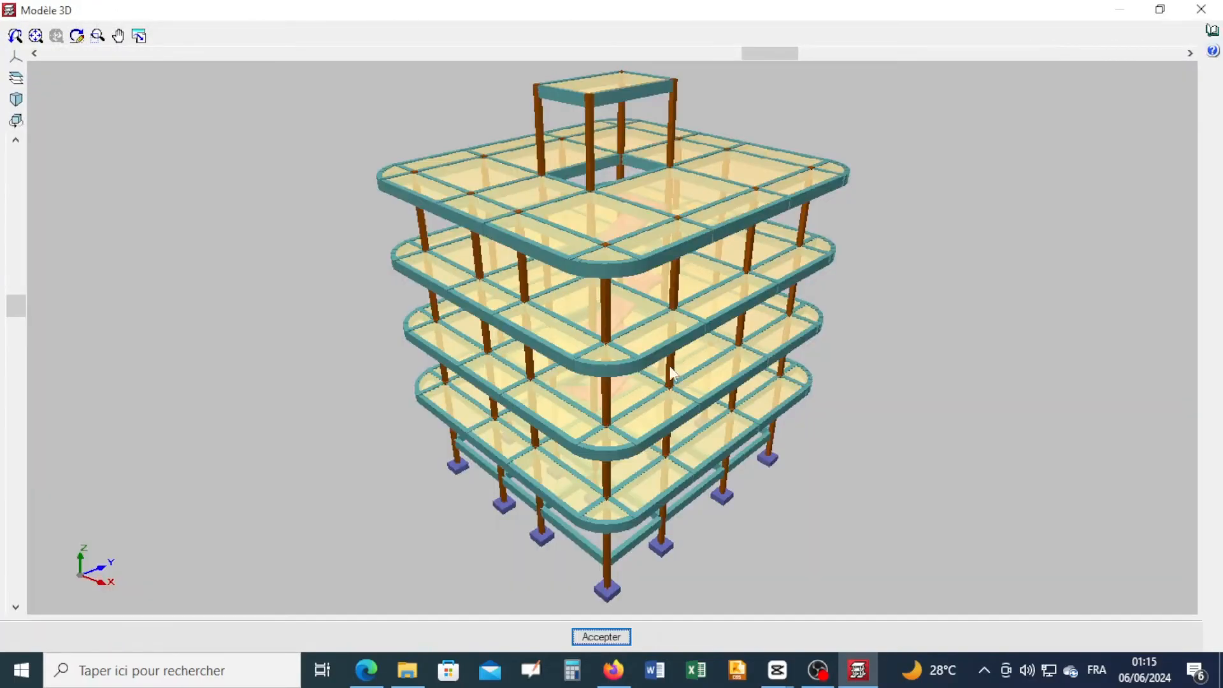
left_click_drag(681, 371, 605, 373)
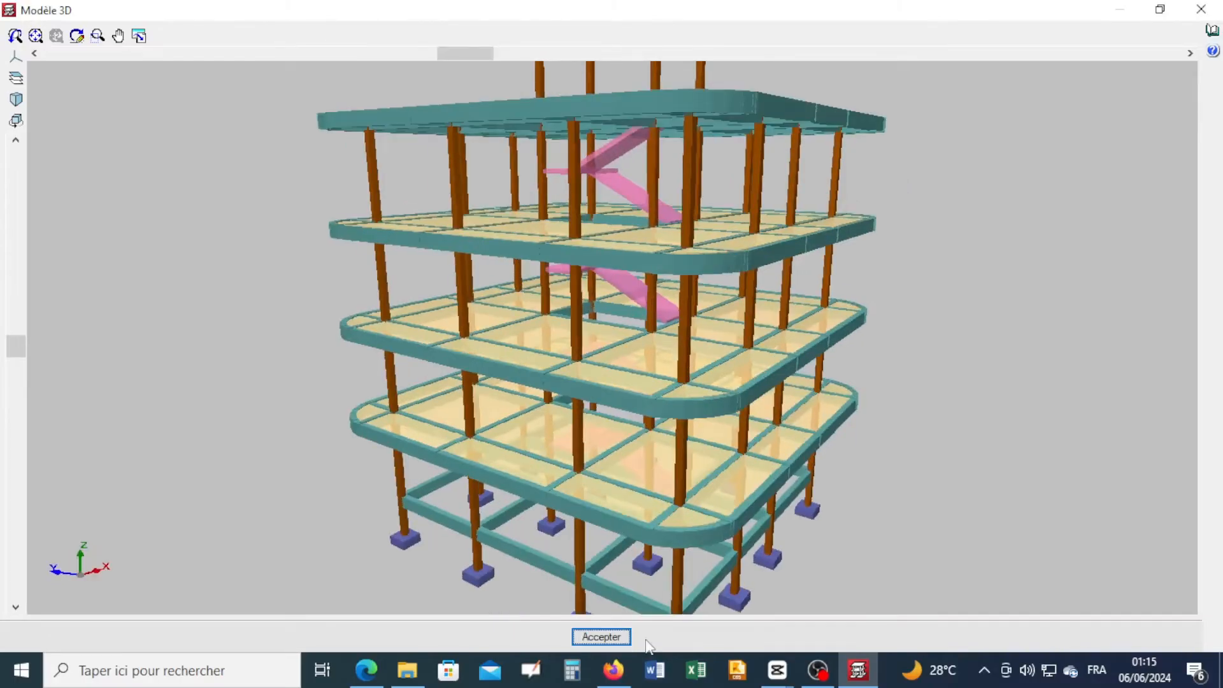
scroll(605, 373, "up", 5)
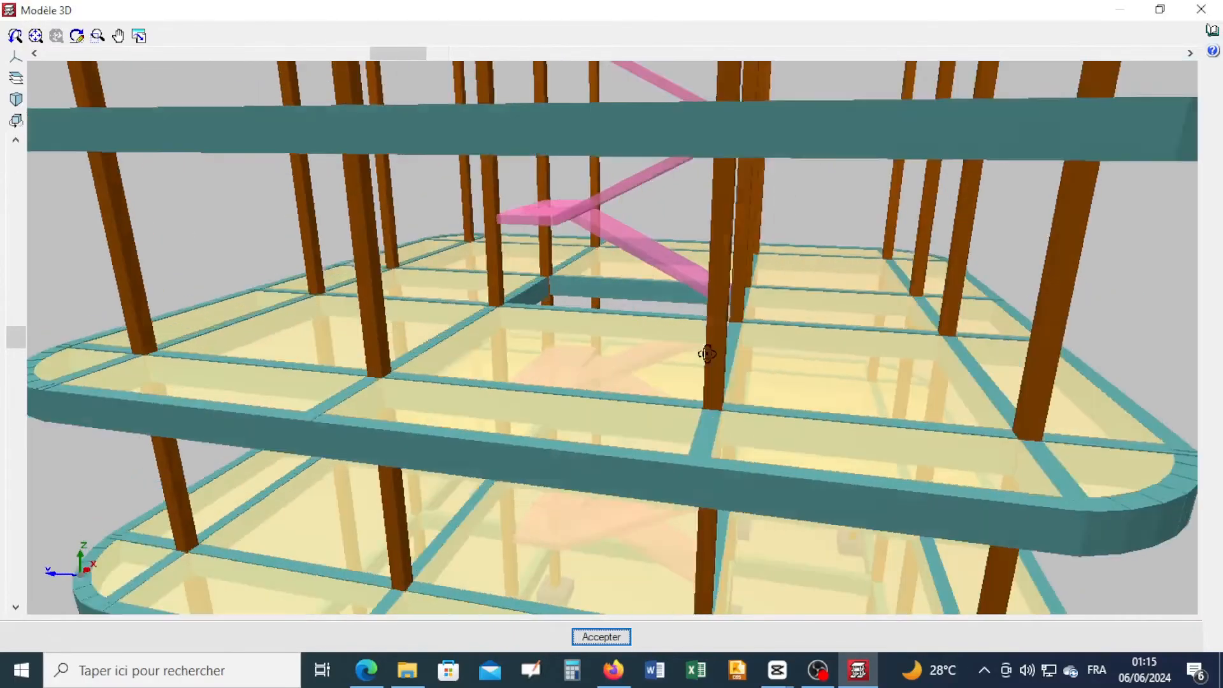
scroll(708, 318, "up", 1)
left_click_drag(709, 317, 761, 346)
scroll(765, 301, "up", 1)
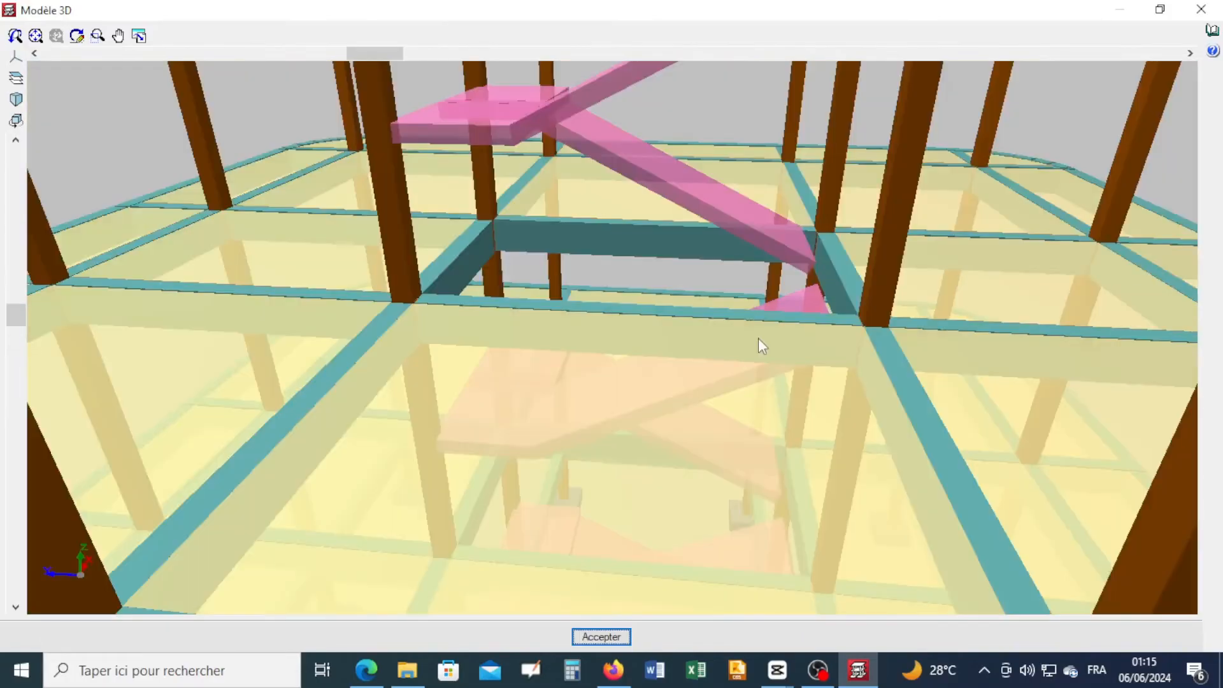
scroll(758, 350, "down", 4)
scroll(730, 391, "down", 4)
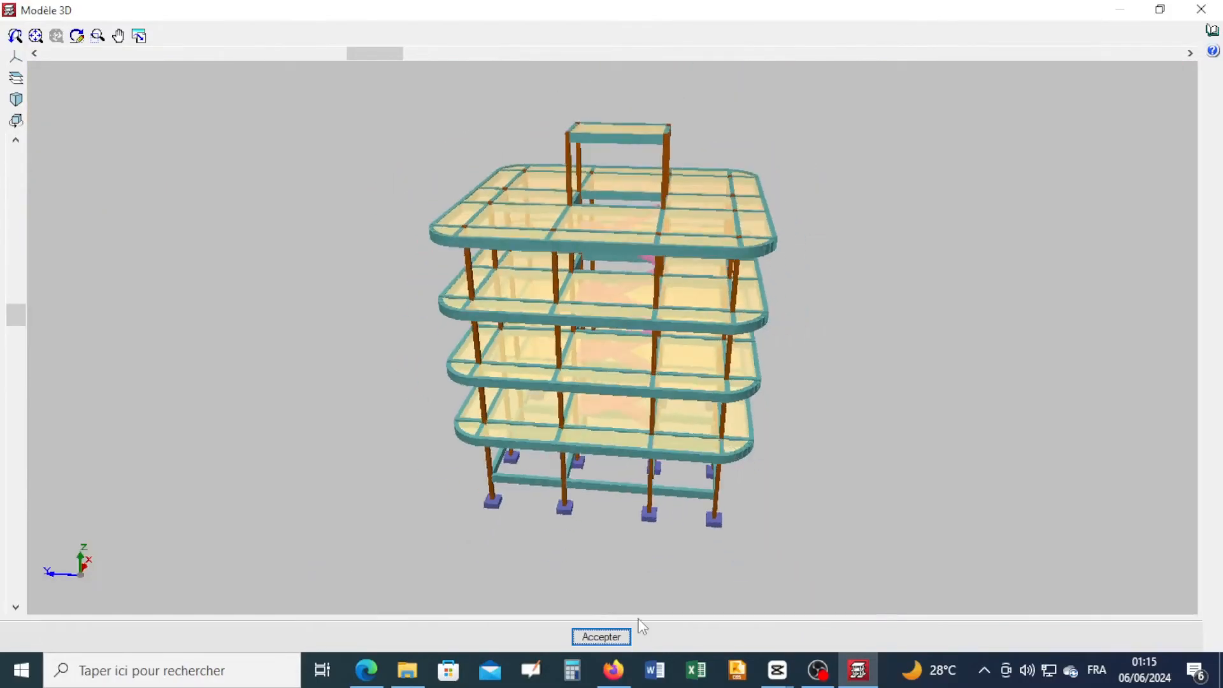
left_click(601, 636)
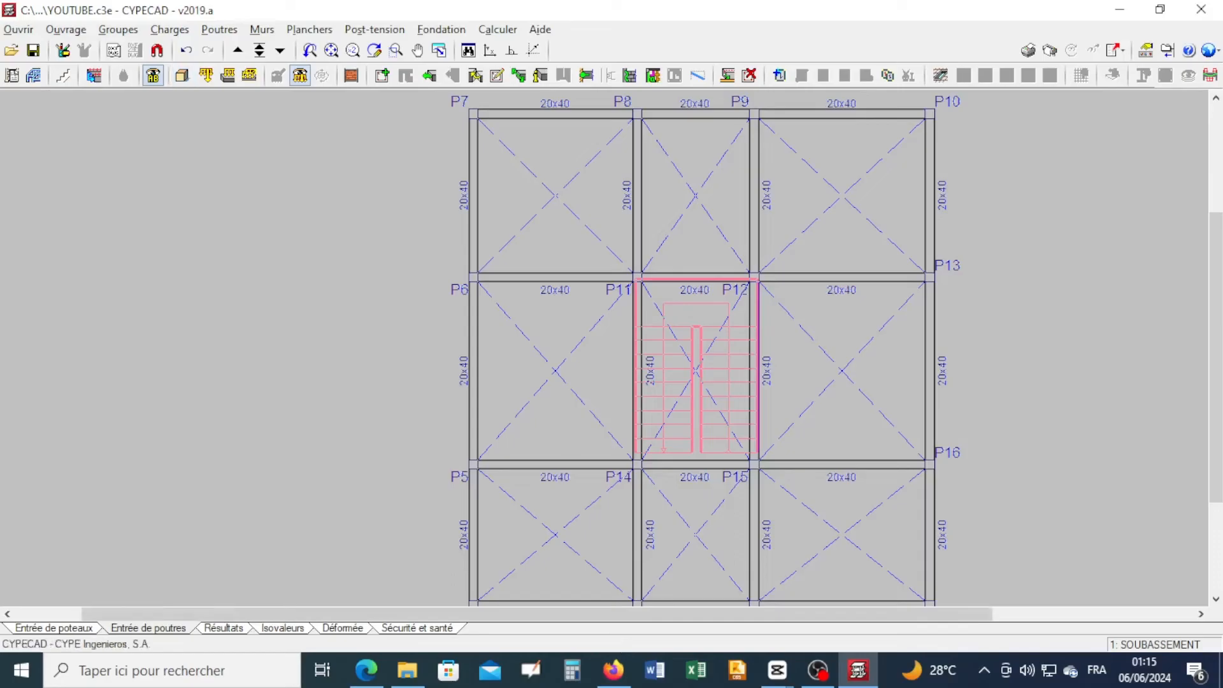
- Try to add a 20x40 beam across the foot of the stair, just inside the P14–P15 beam, and undo it
left_click(382, 76)
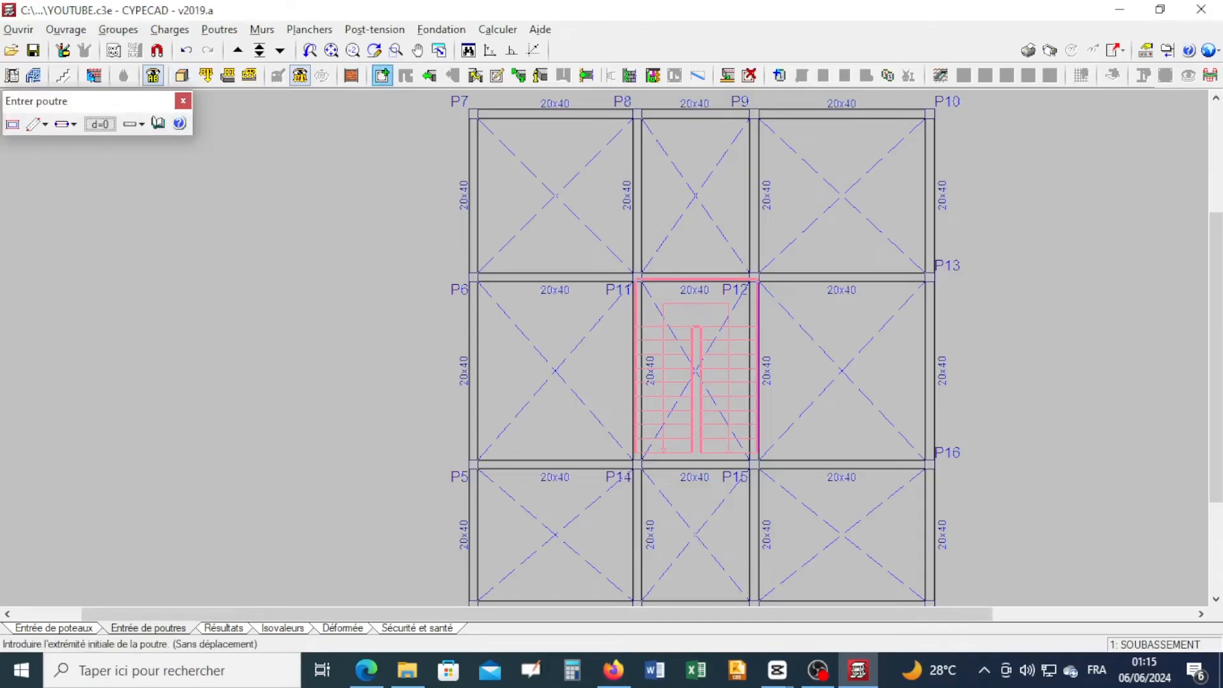
scroll(669, 478, "up", 2)
left_click(614, 429)
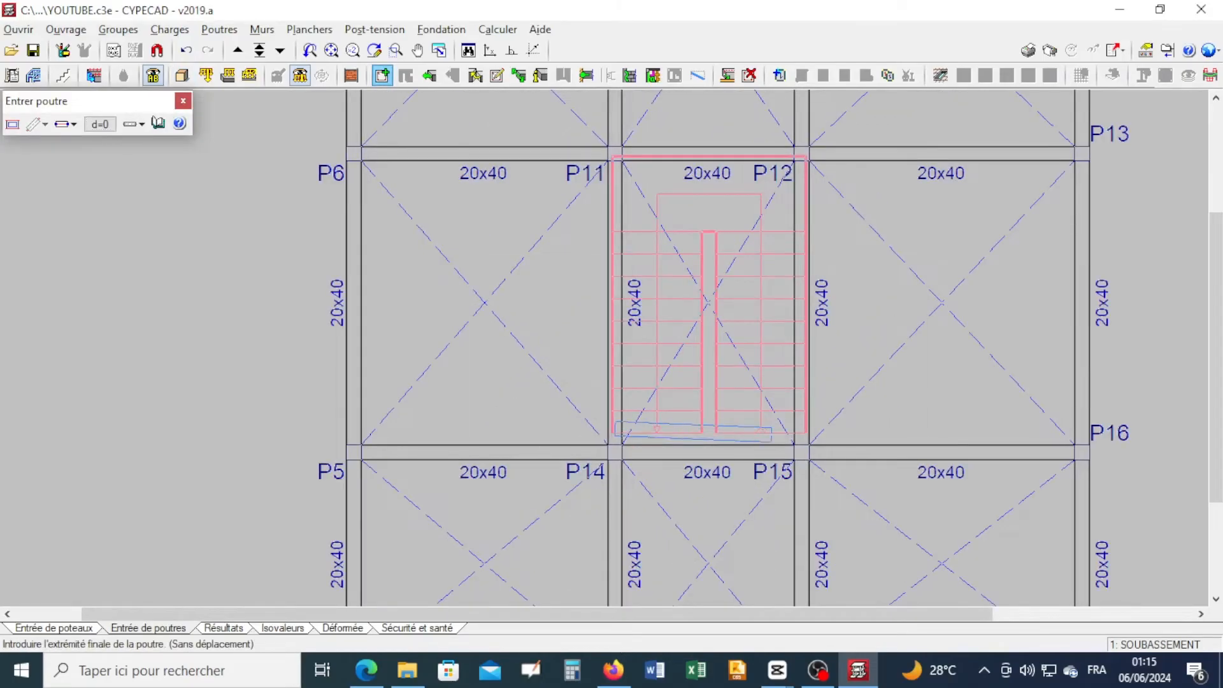
left_click(800, 430)
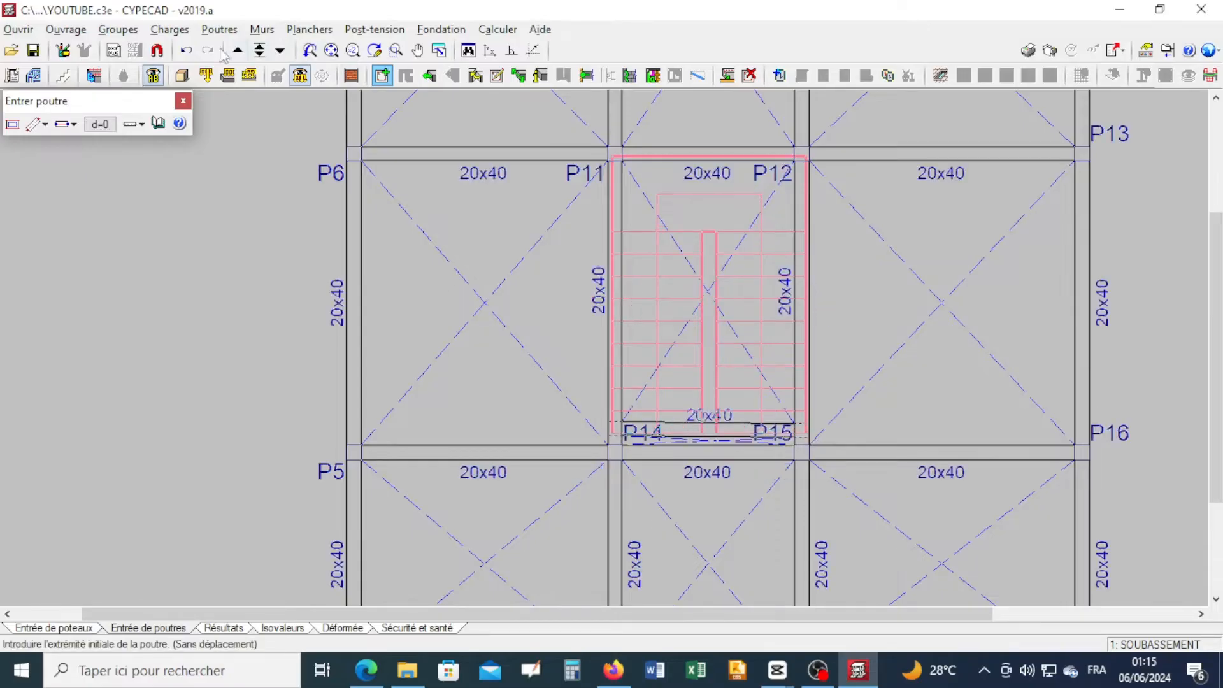
left_click(186, 51)
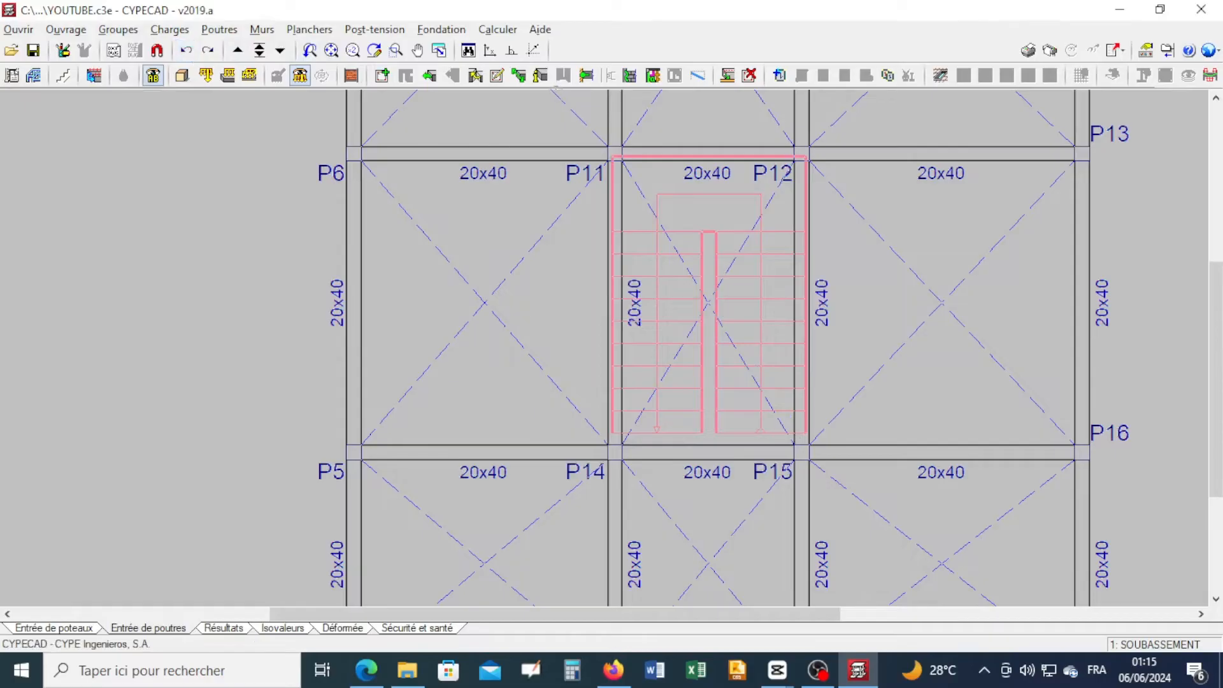
- Add a 20x40 beam in orthogonal mode across the stair foot on SOUBASSEMENT, from the P11–P14 beam to the P12–P15 beam
left_click(382, 75)
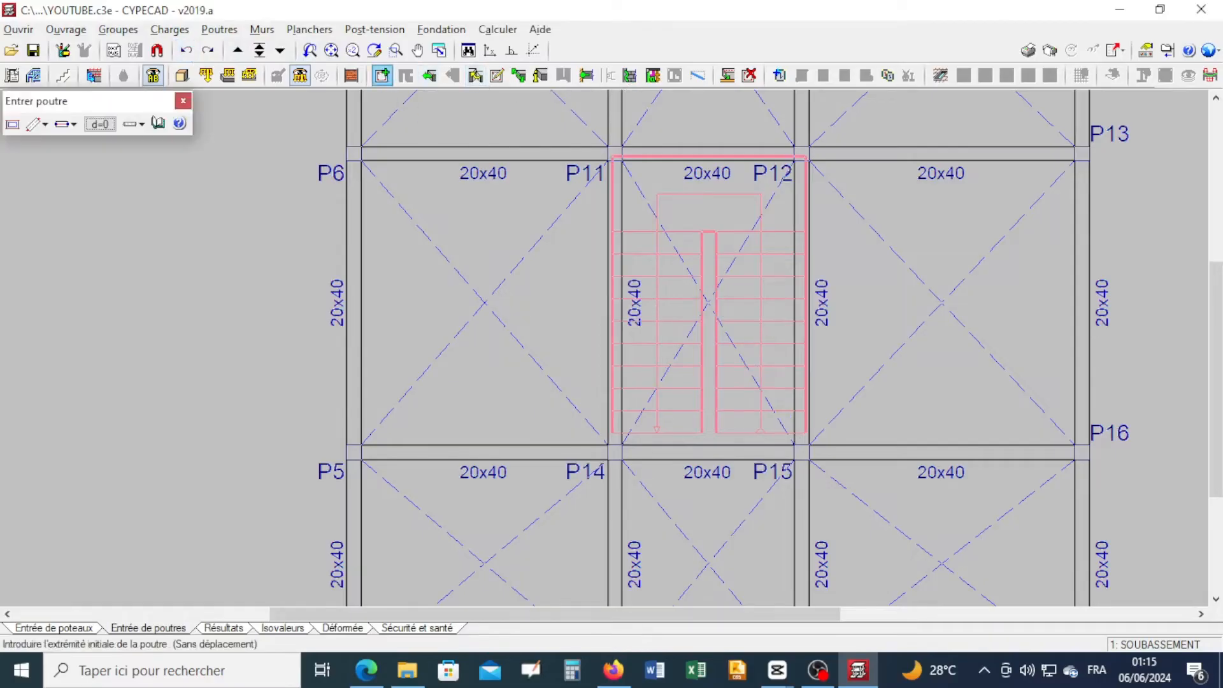
left_click(511, 51)
left_click(614, 432)
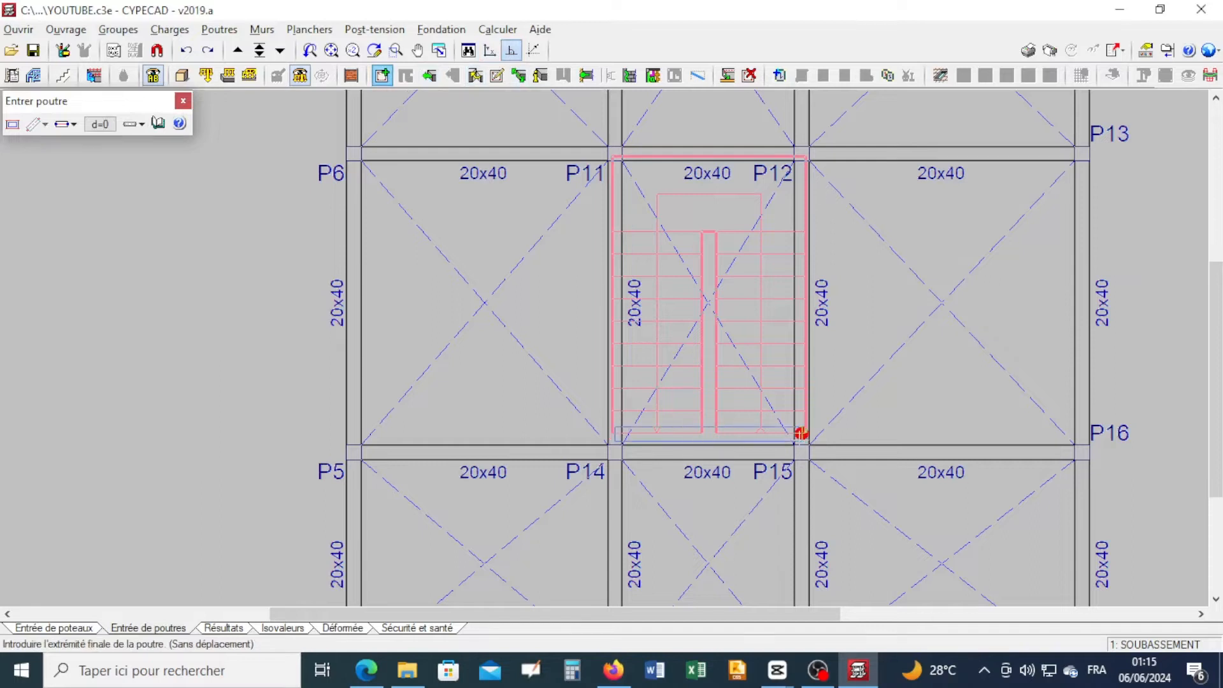
left_click(801, 434)
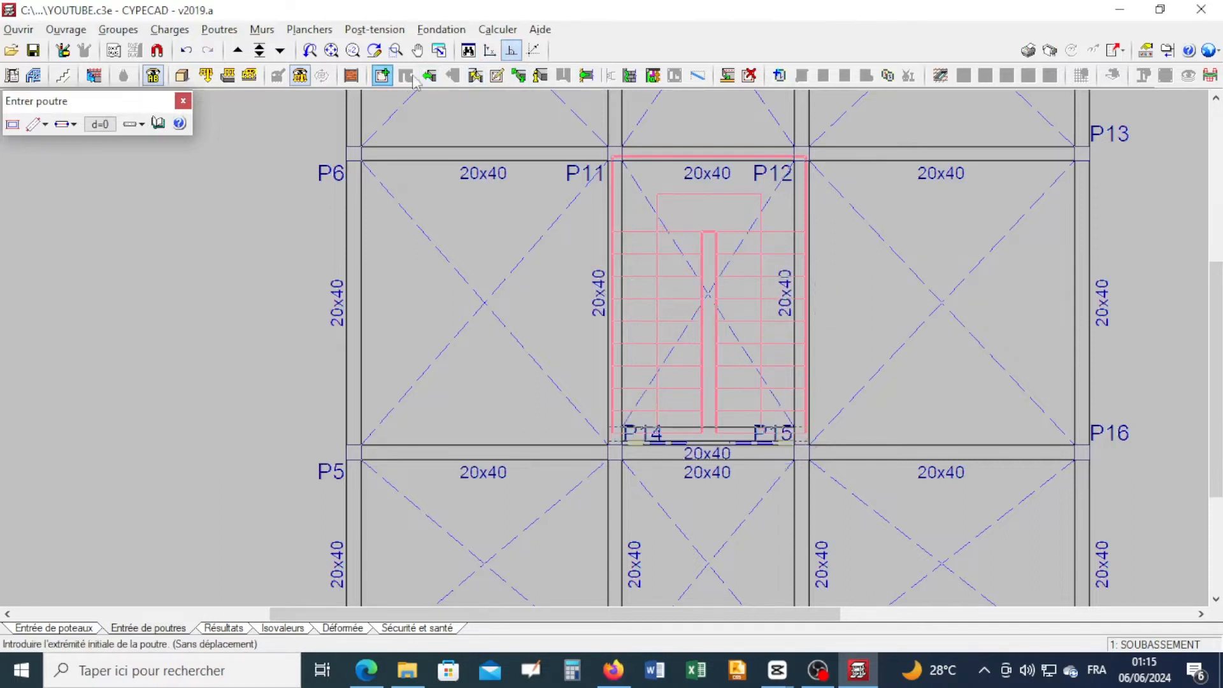
- Add the same 20x40 beam across the stair foot, just inside the P14–P15 beam, on PH RDC and PH R+1
left_click(238, 50)
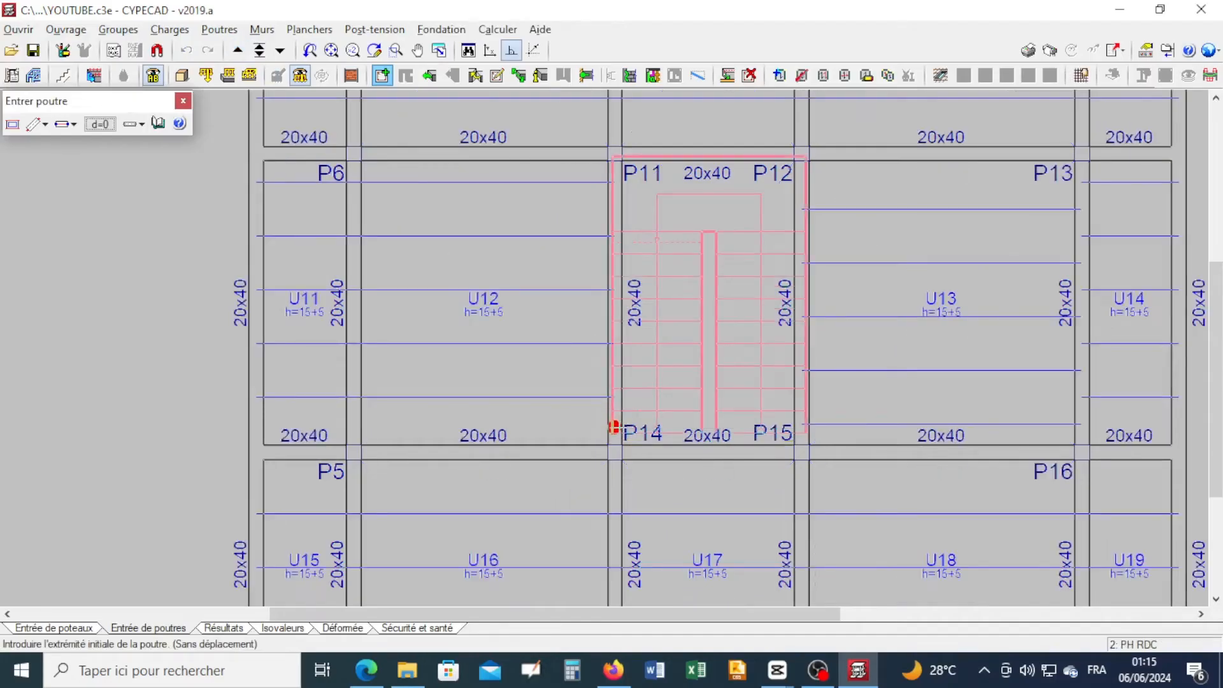
left_click(613, 424)
left_click(802, 431)
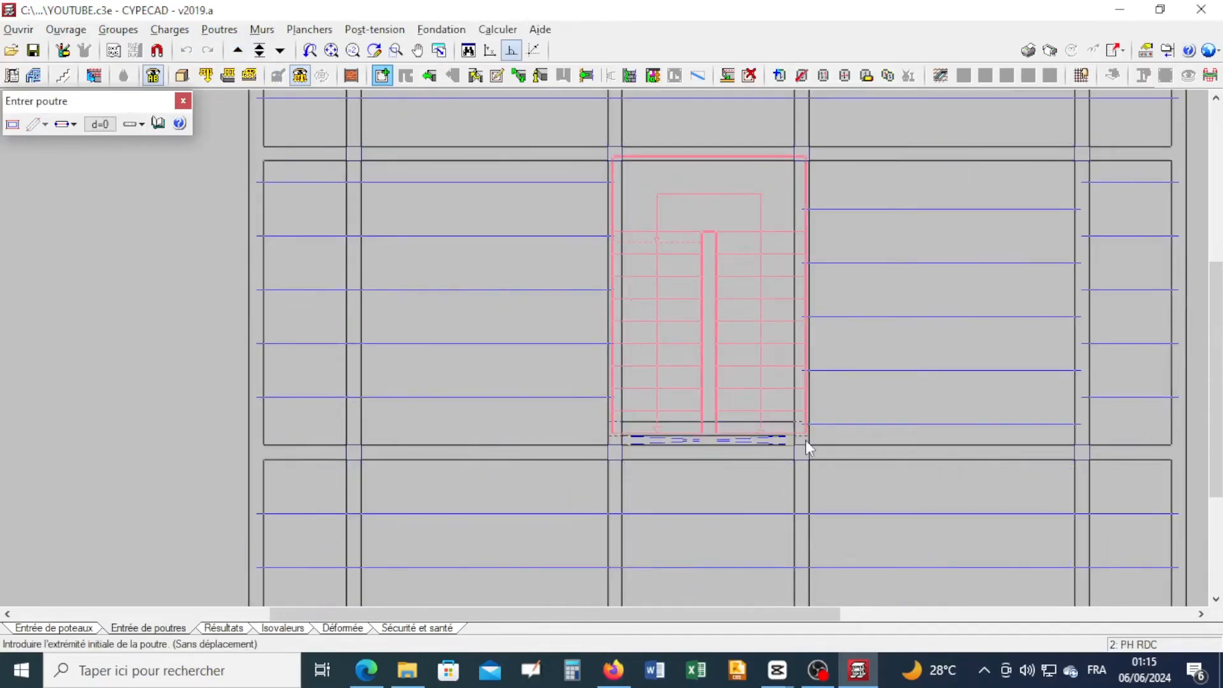
left_click(237, 50)
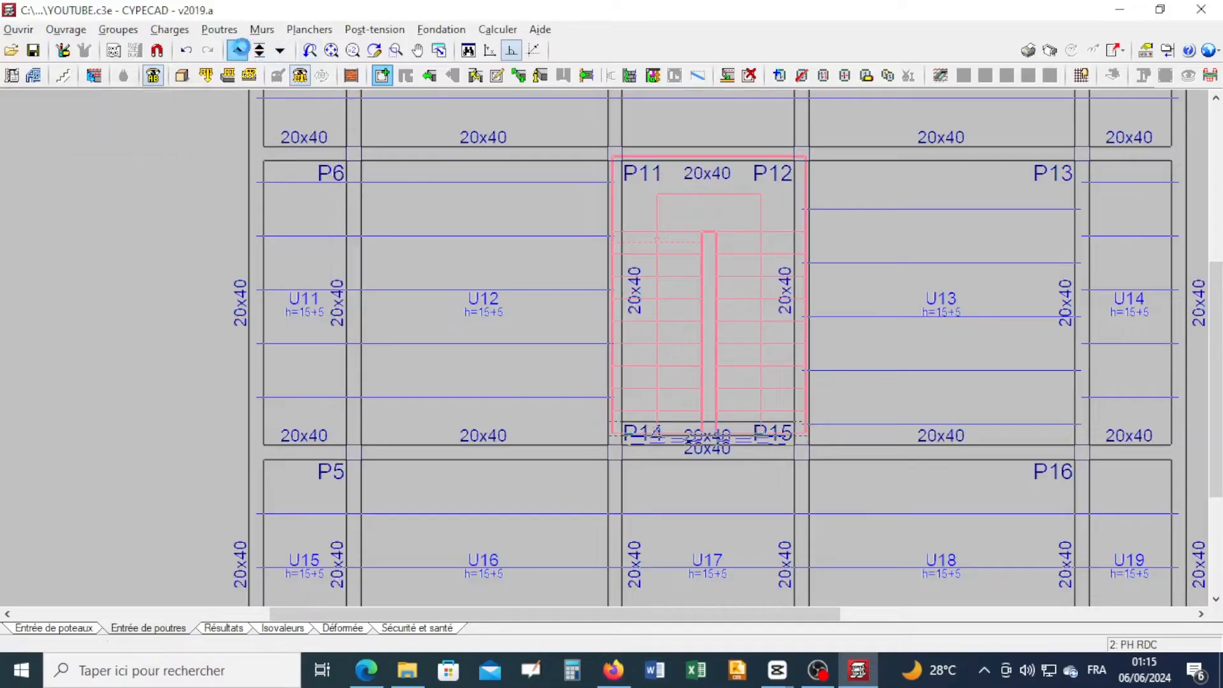
left_click(615, 433)
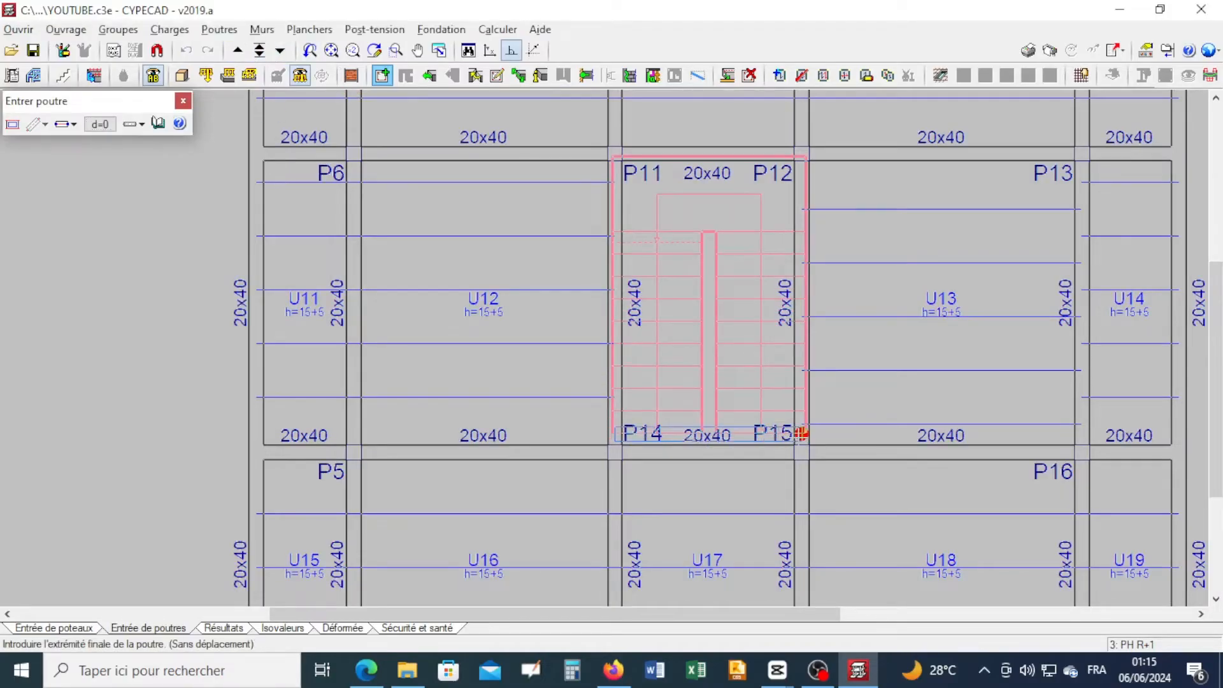
left_click(801, 434)
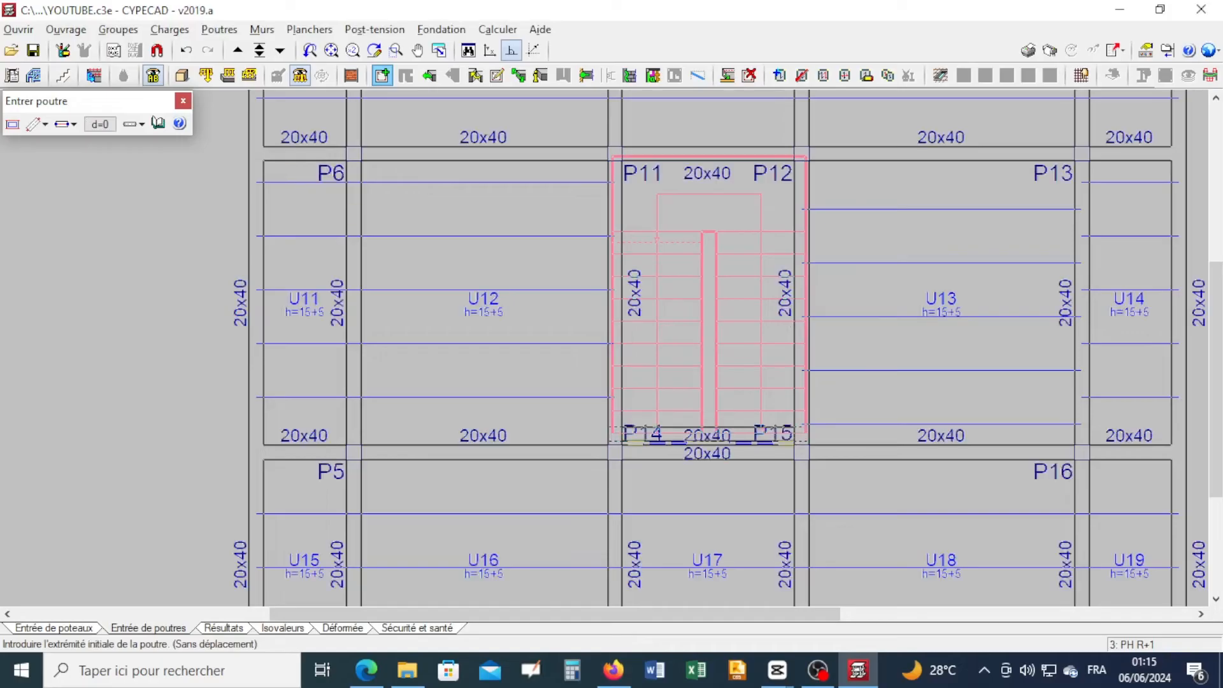
- Add the 20x40 stair-foot beam between the P11–P14 and P12–P15 beams on PH R+2 and PH R+3
left_click(237, 50)
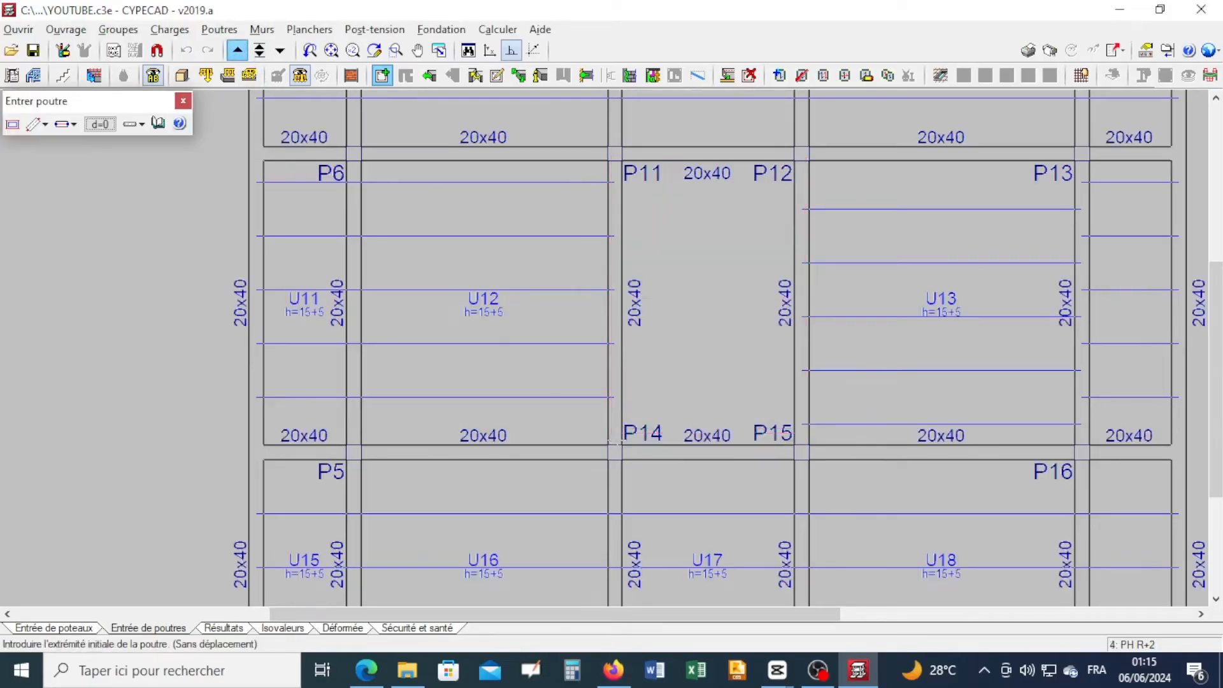
left_click(615, 433)
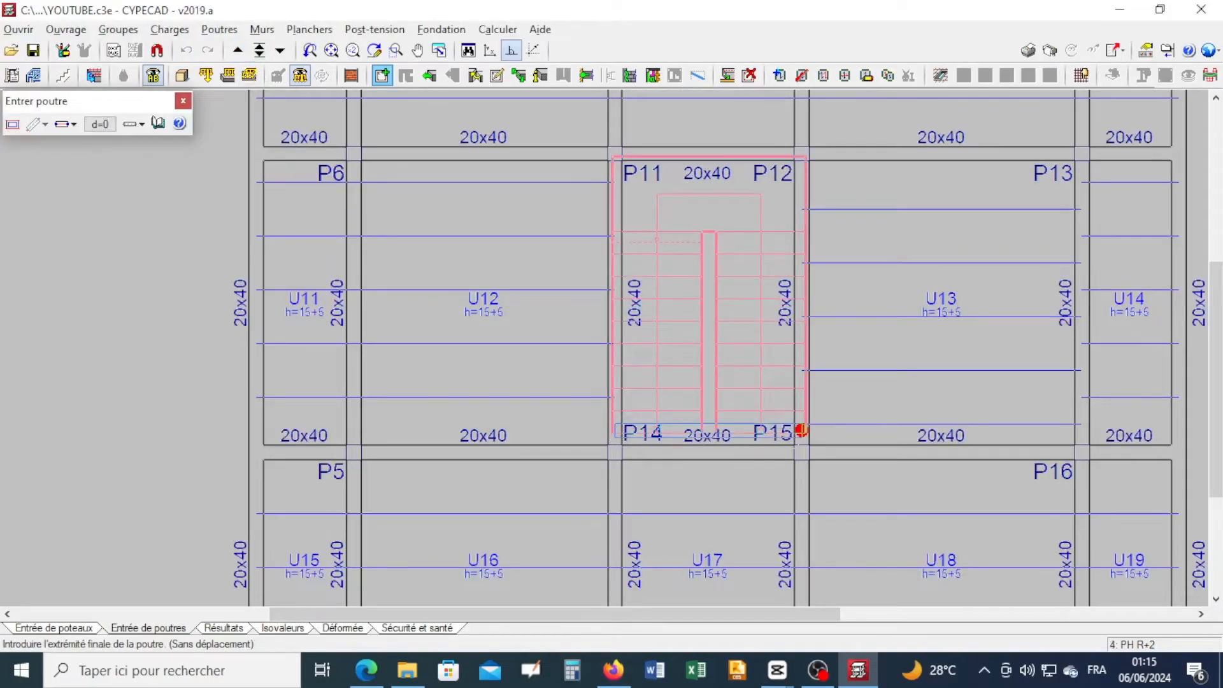
left_click(802, 432)
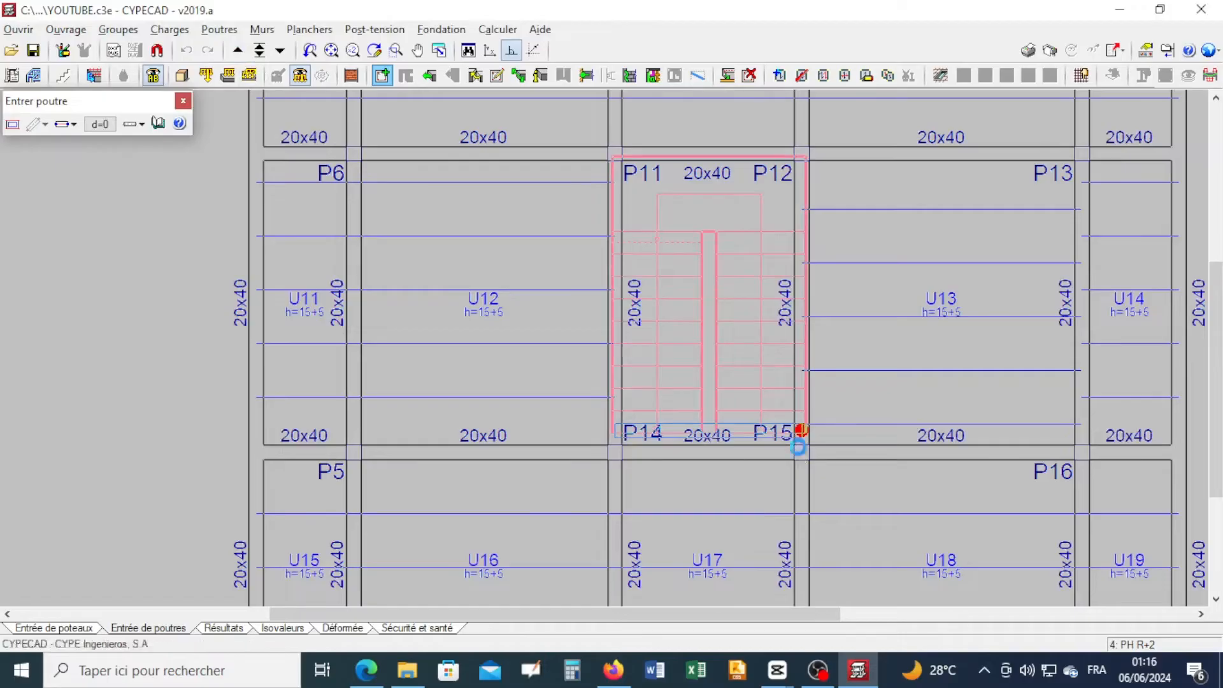
left_click(237, 50)
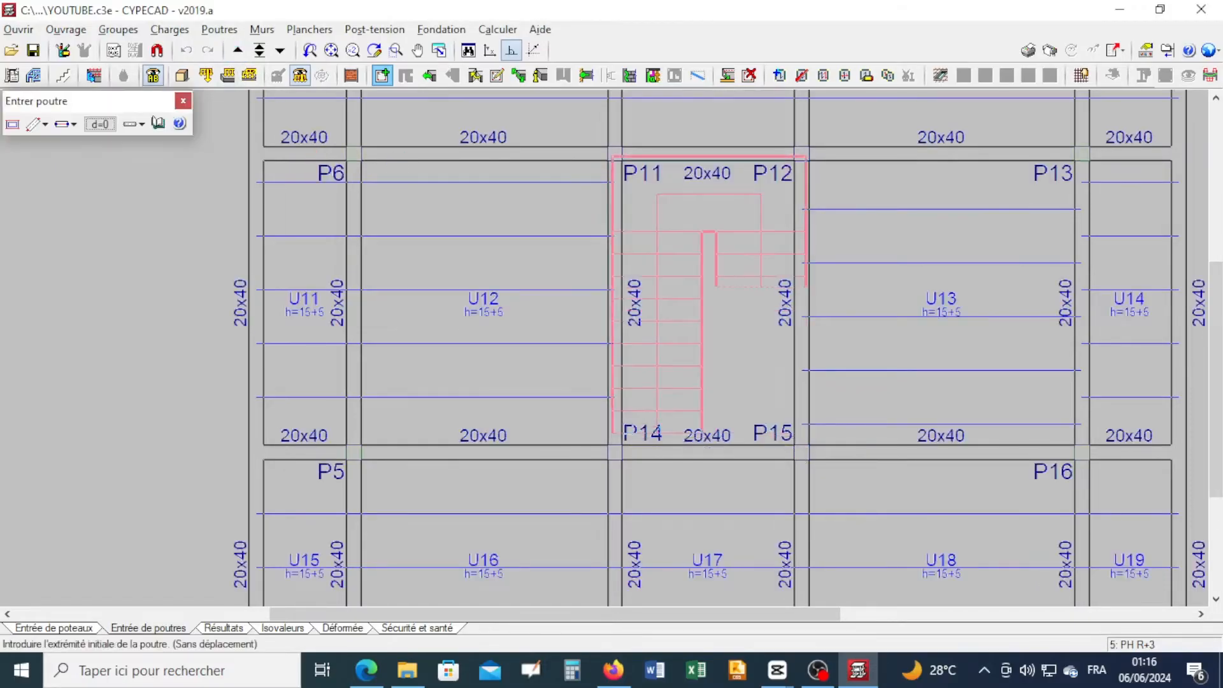
left_click(614, 431)
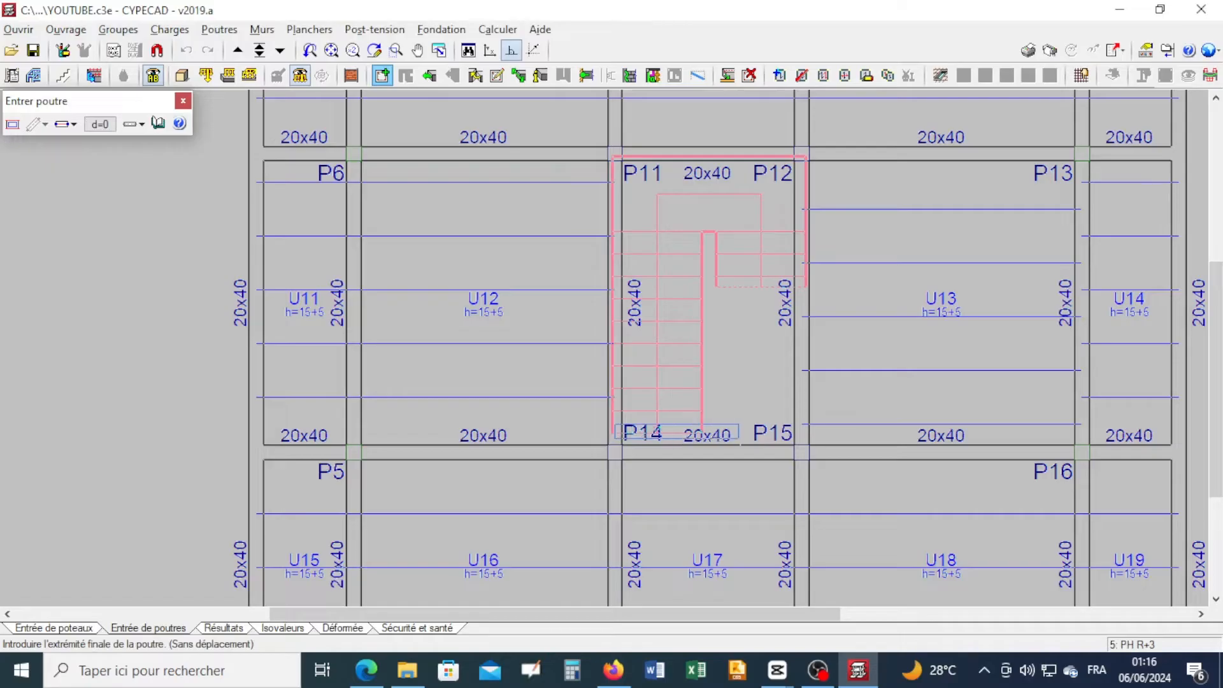
left_click(801, 434)
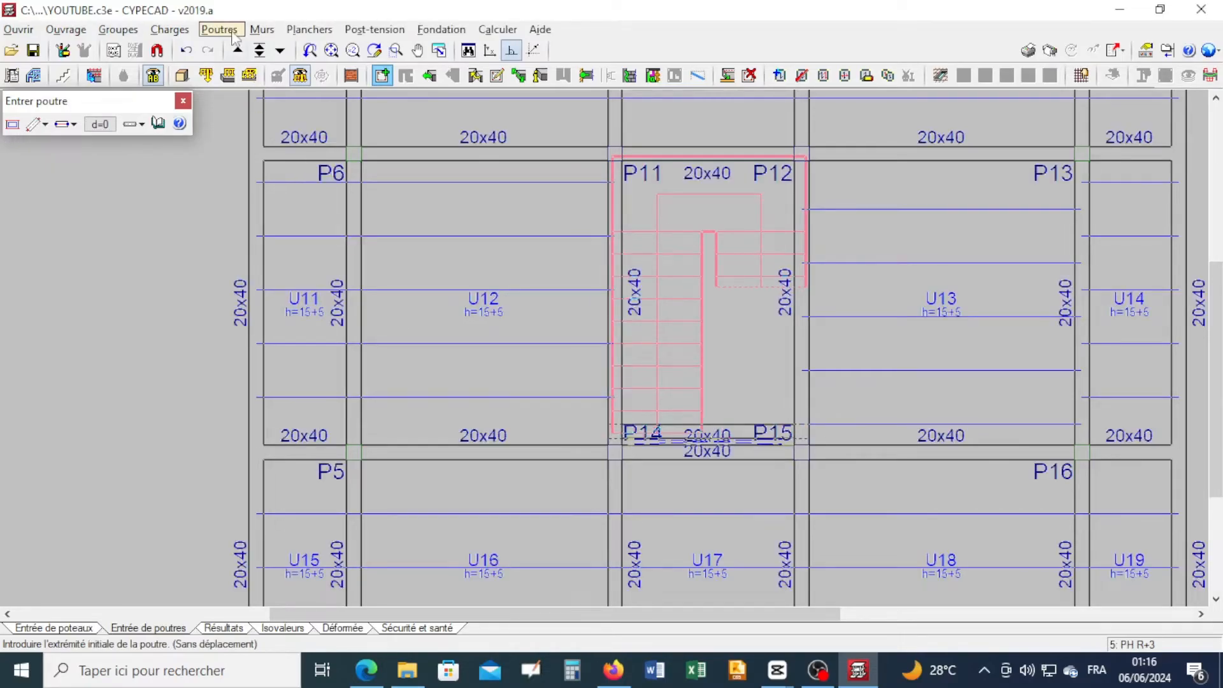
- Check the top group PH R+4, go to group PH R+2, and examine the stairs and their support beams in the 3D model
left_click(238, 51)
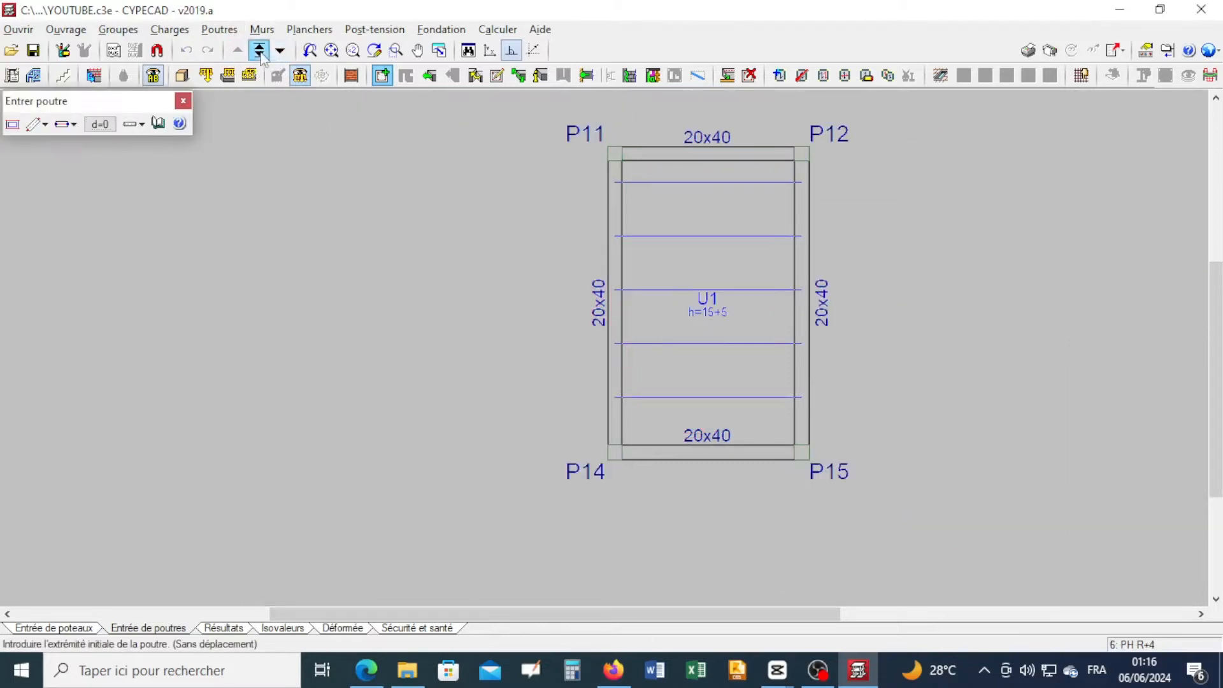
left_click(259, 51)
left_click(617, 300)
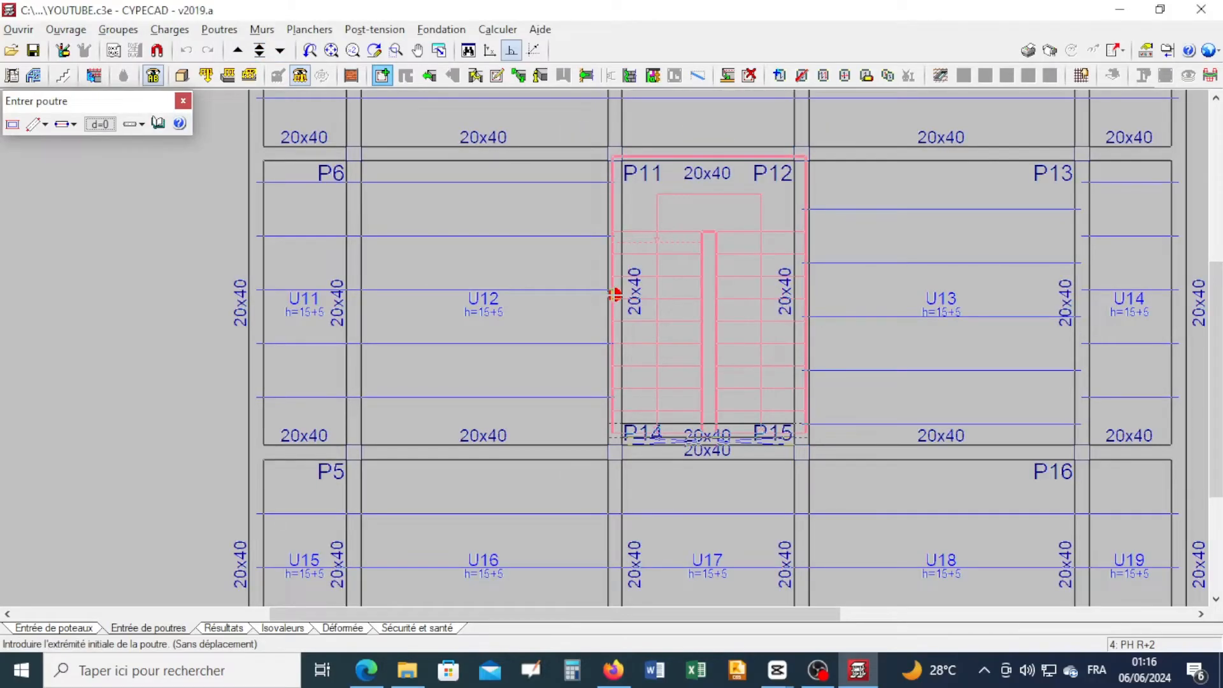
left_click(183, 76)
left_click(183, 76)
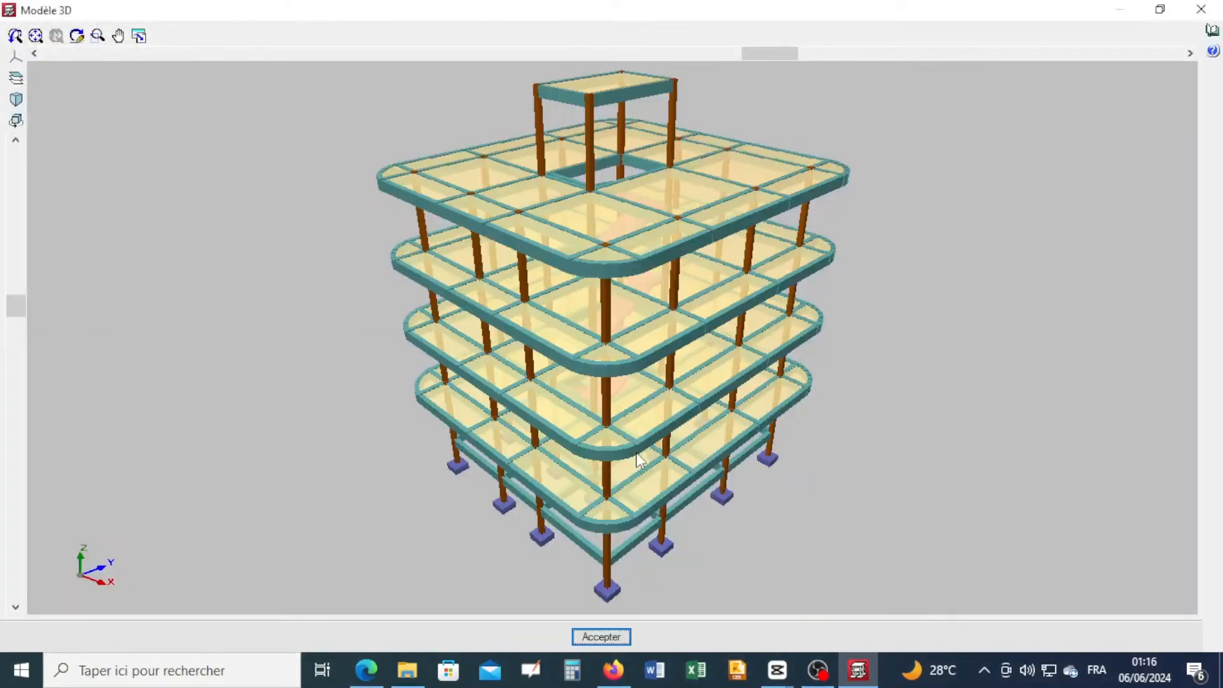
left_click_drag(619, 384, 565, 335)
scroll(564, 336, "up", 1)
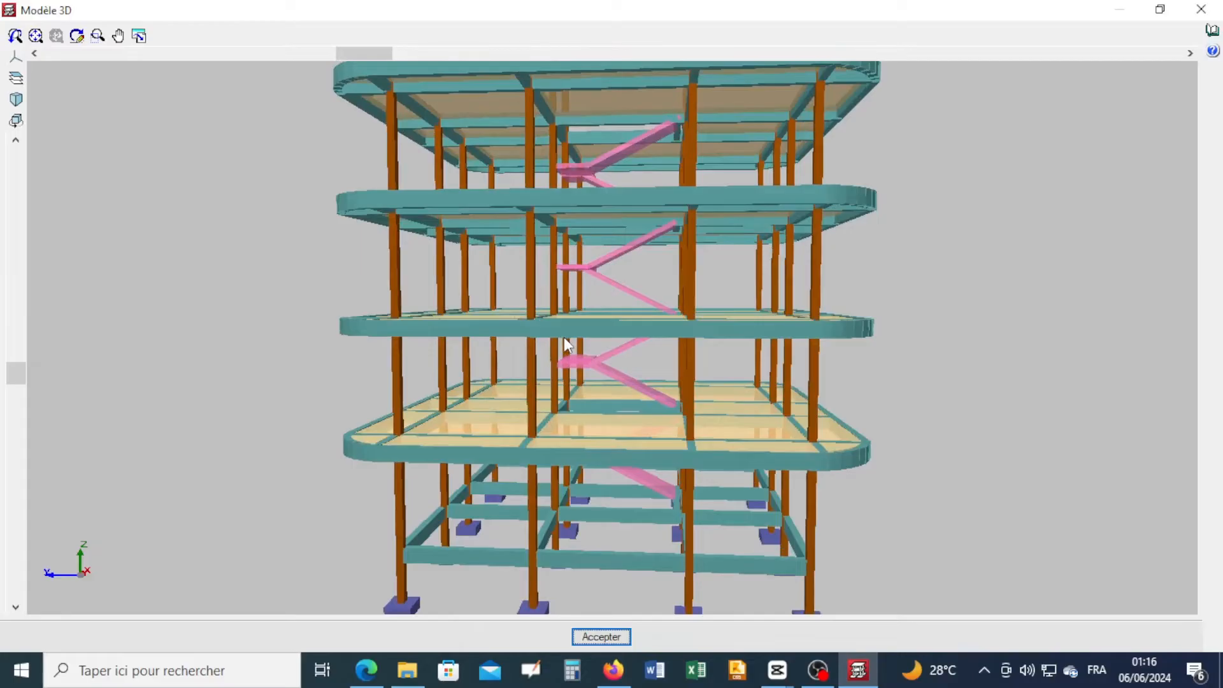
scroll(609, 380, "down", 2)
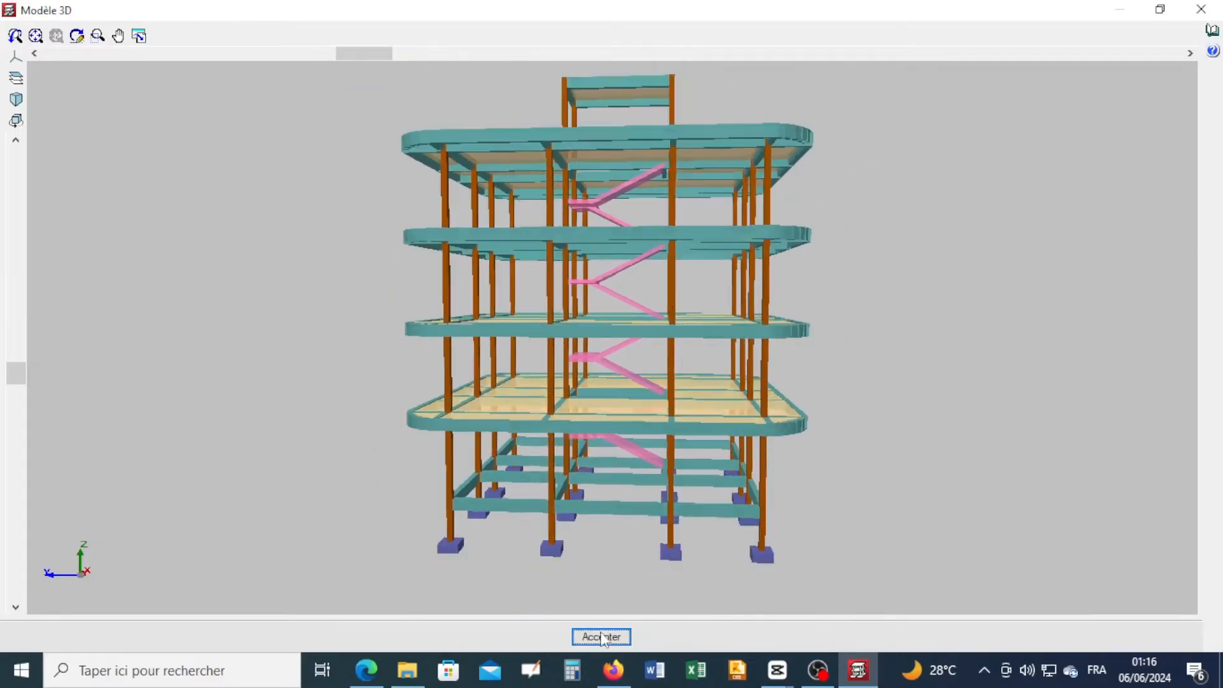
left_click(602, 637)
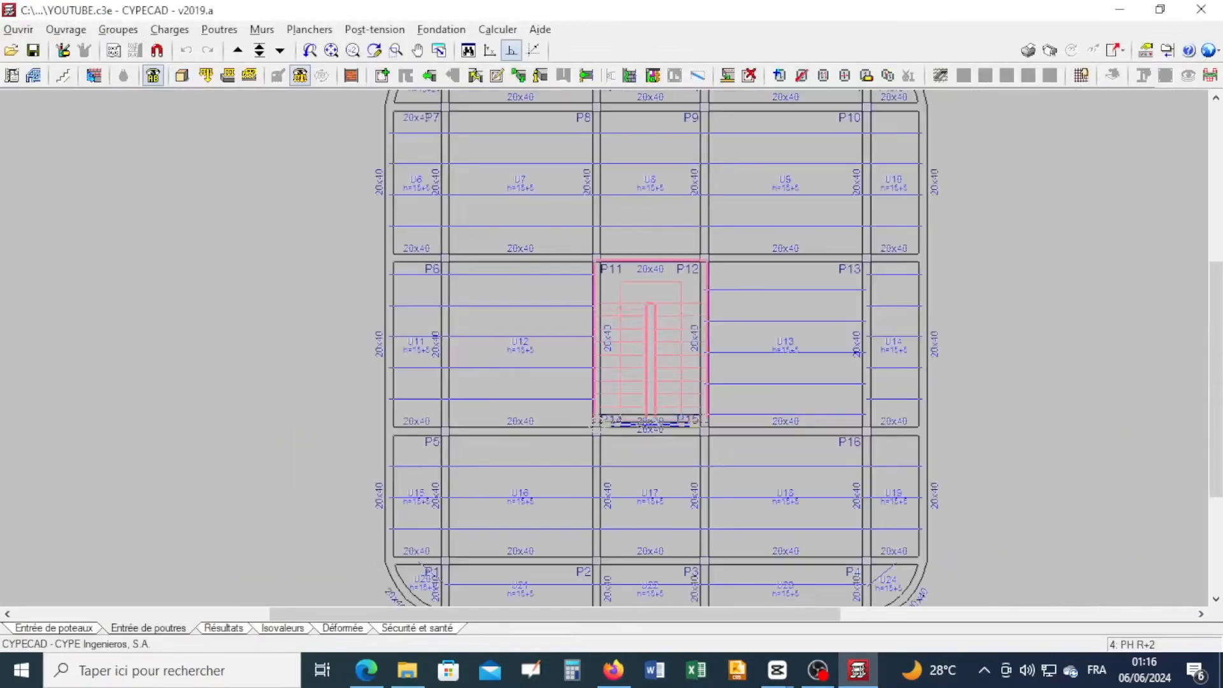
- Calculate the whole structure including the foundation
scroll(596, 422, "down", 3)
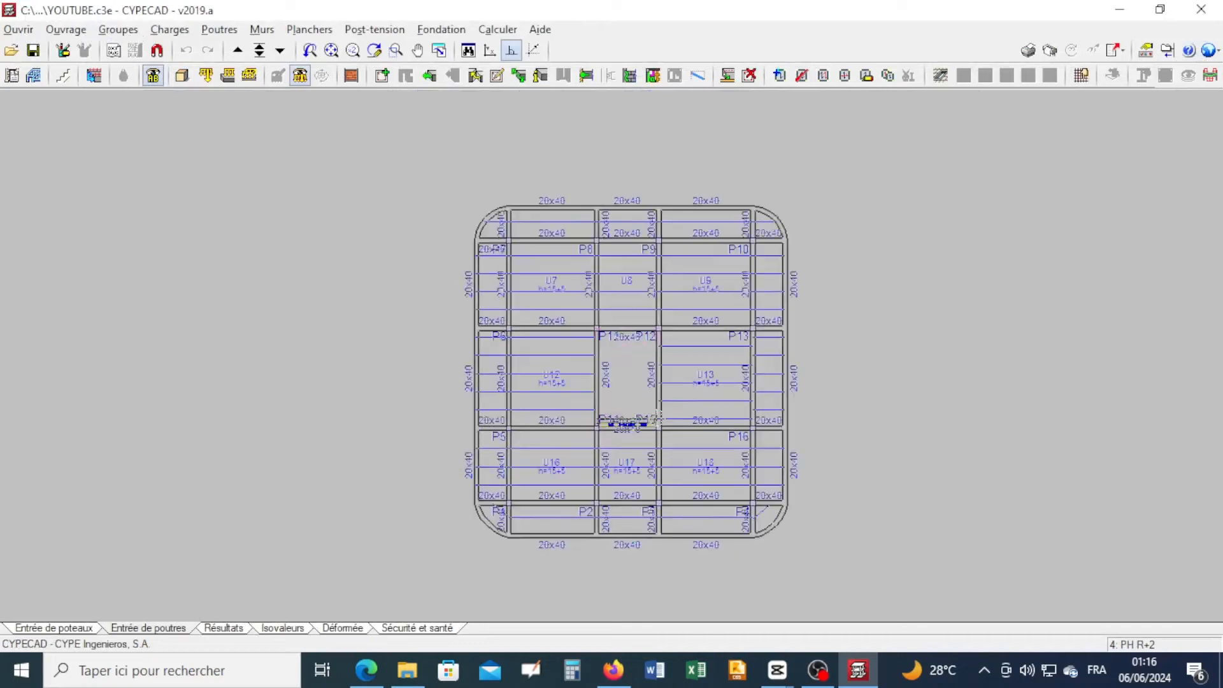
scroll(658, 419, "down", 1)
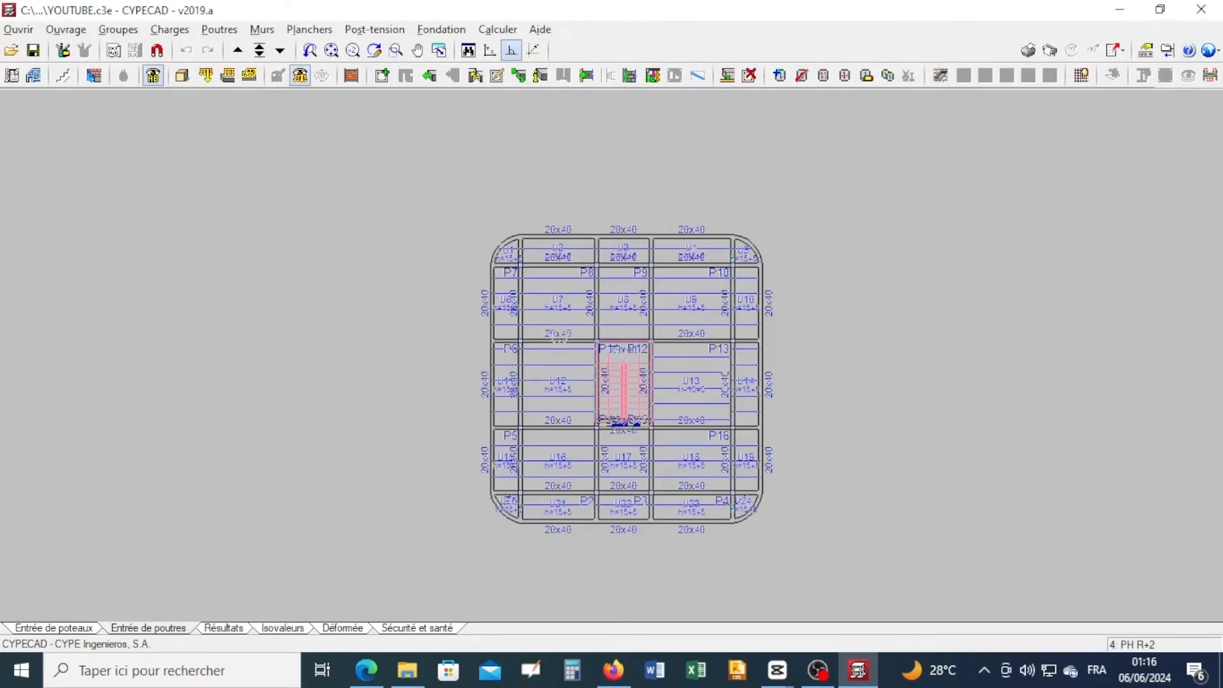
scroll(559, 337, "up", 1)
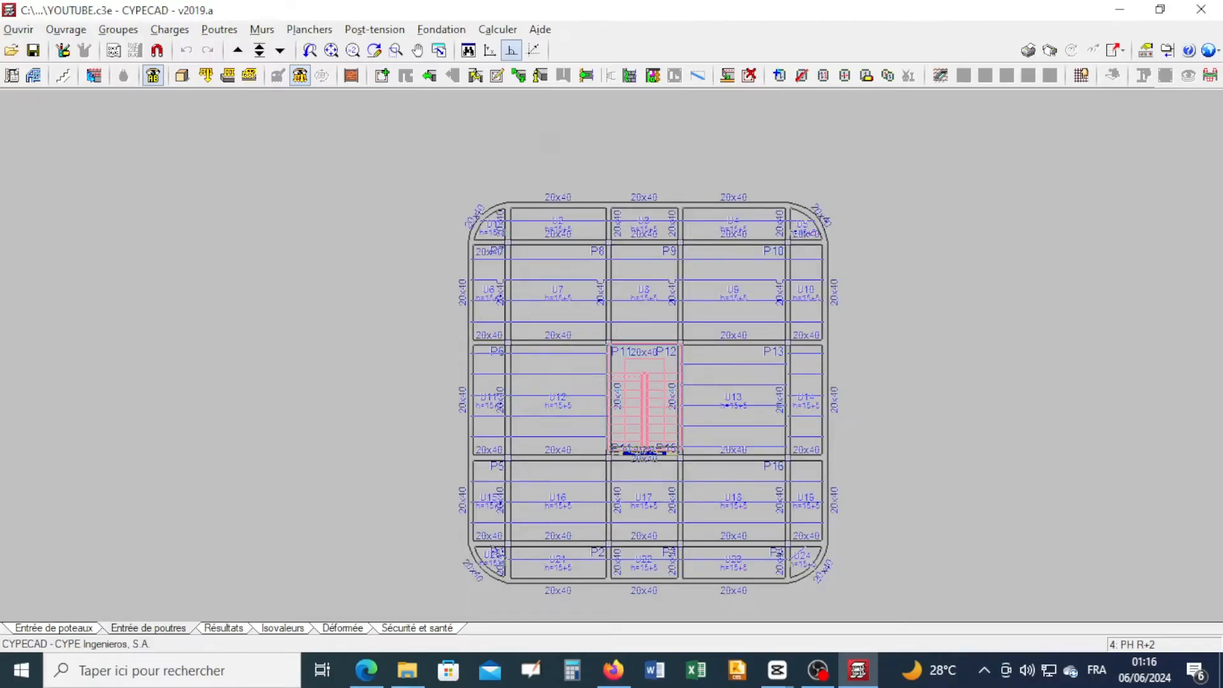
left_click(497, 29)
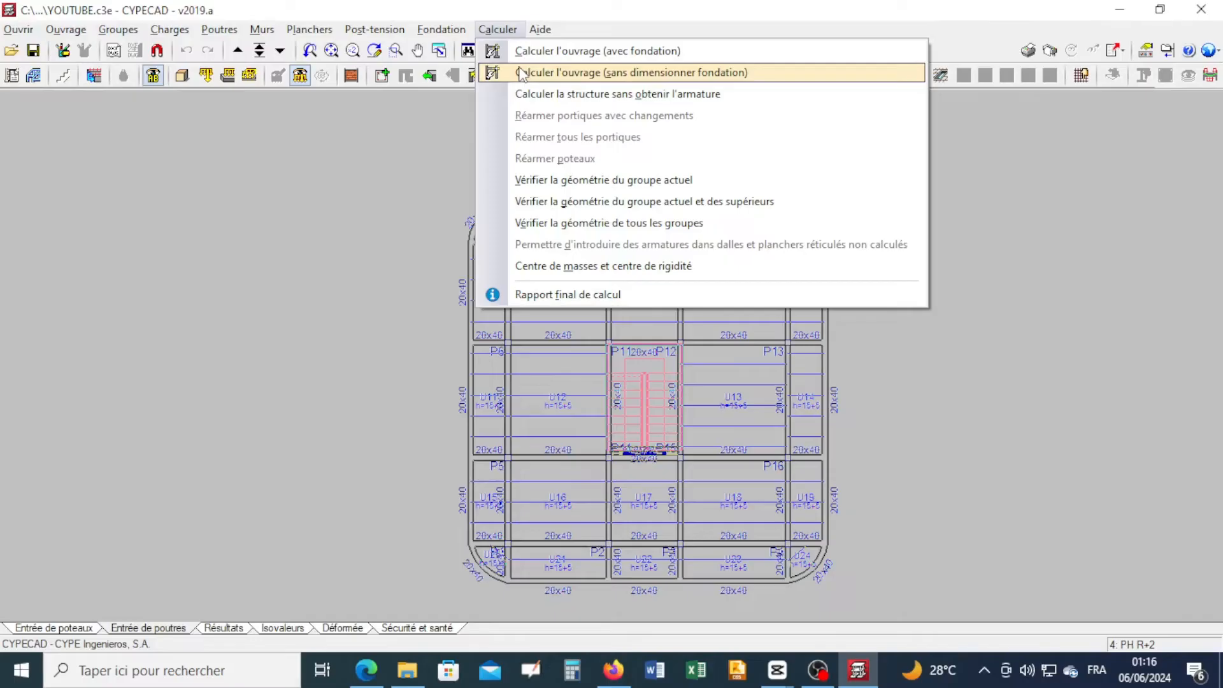
left_click(523, 51)
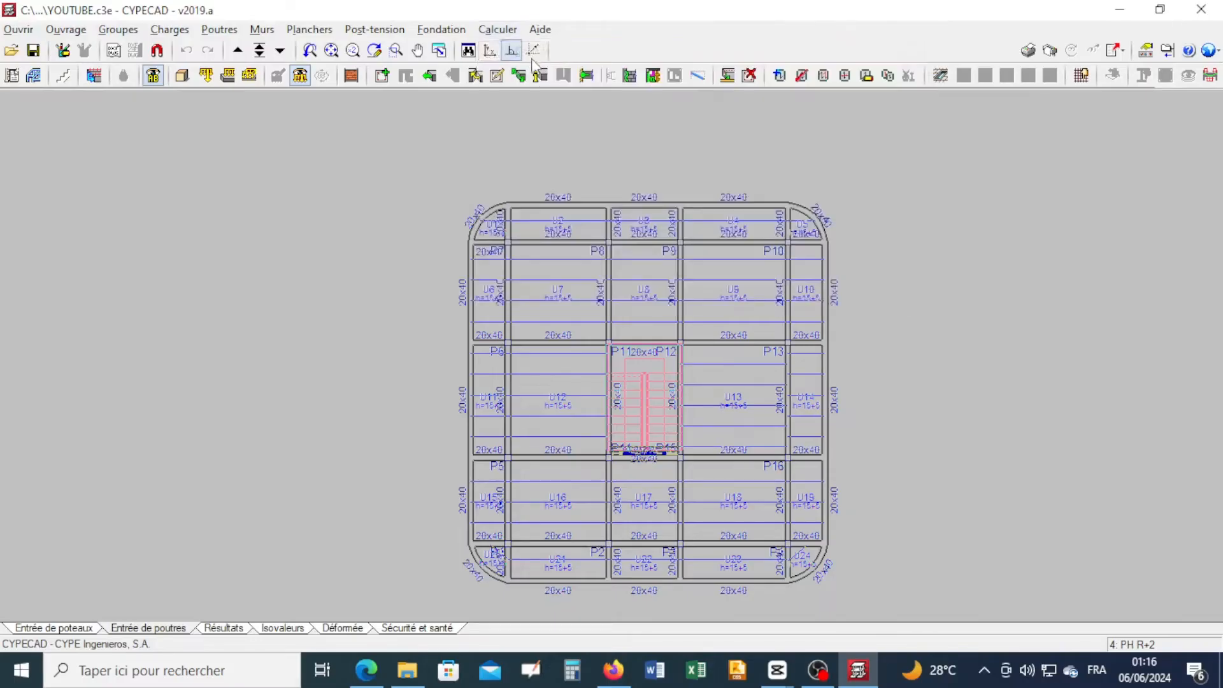
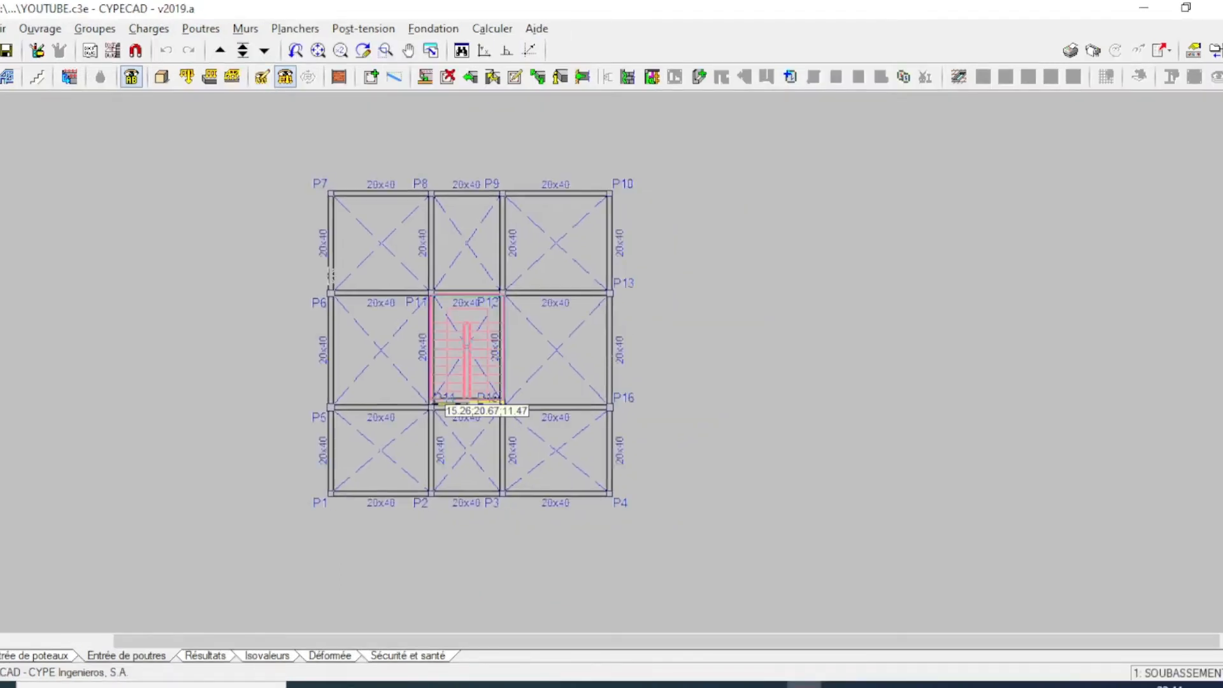
- Examine the calculation results, going from SOUBASSEMENT to the slab reinforcement of group PH R+4
left_click(244, 51)
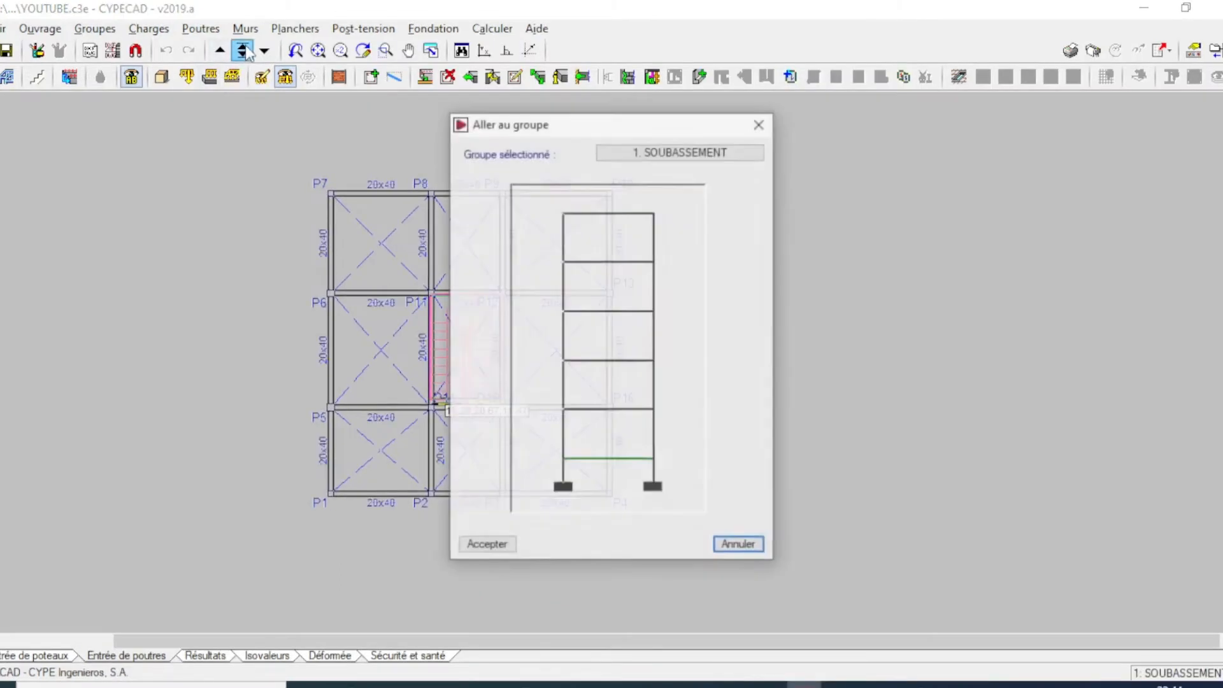
left_click(759, 125)
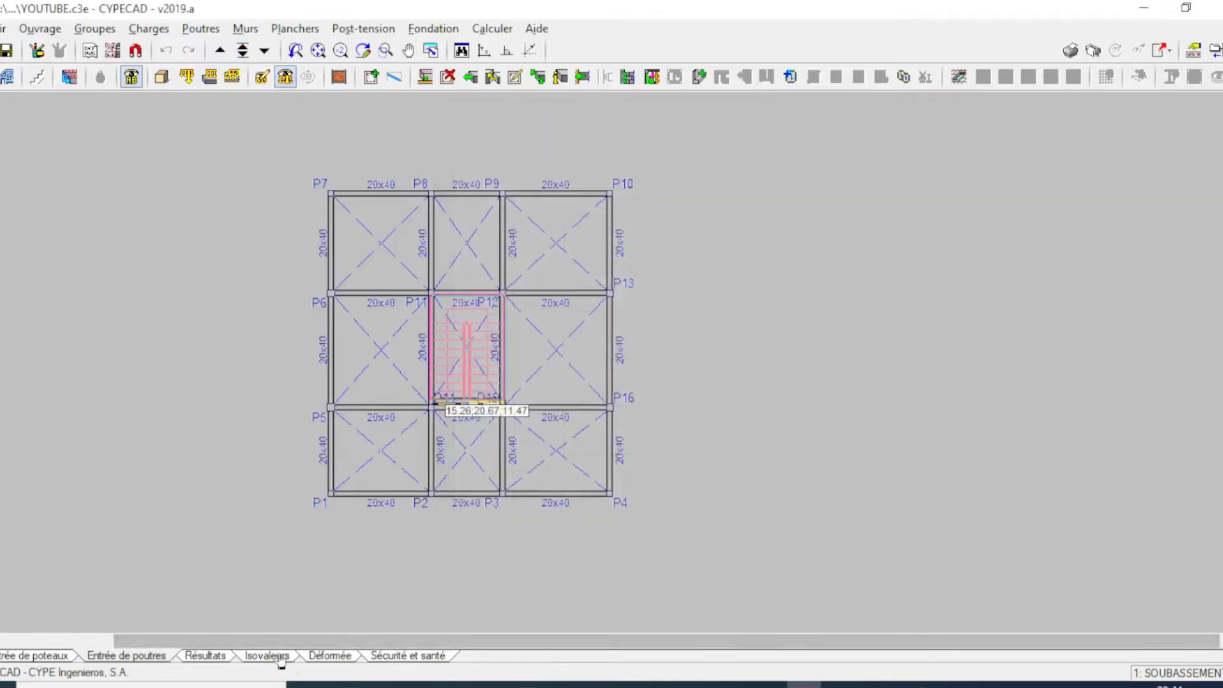
left_click(211, 656)
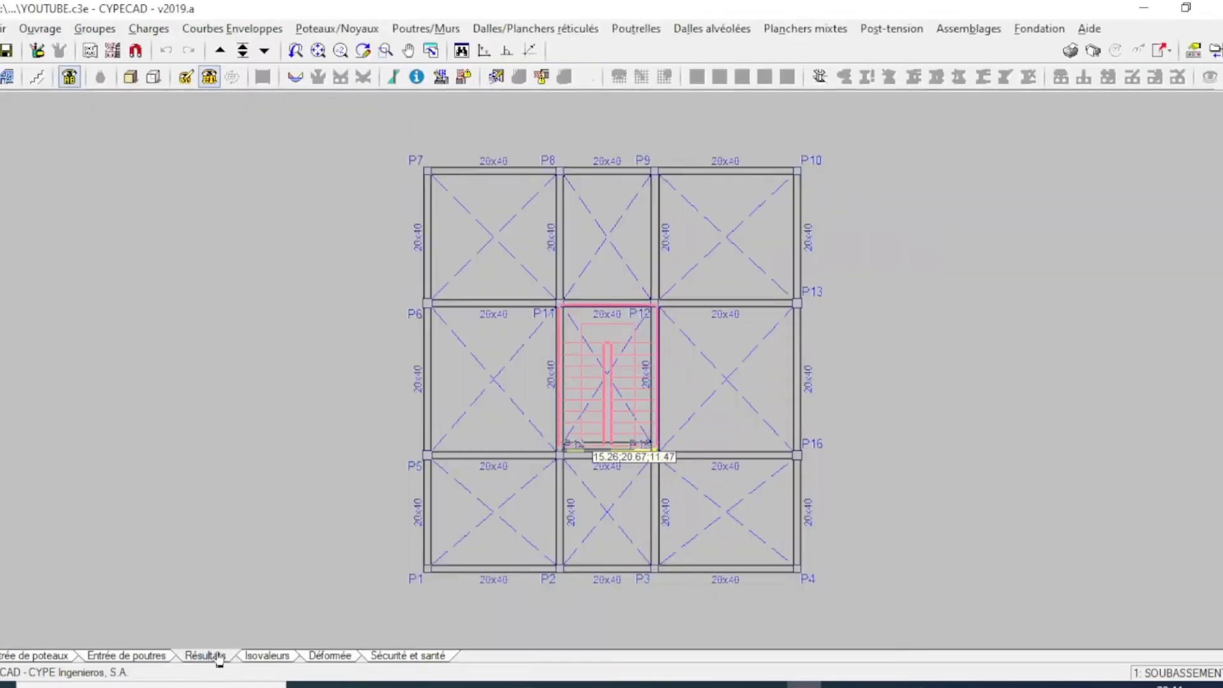
left_click(243, 51)
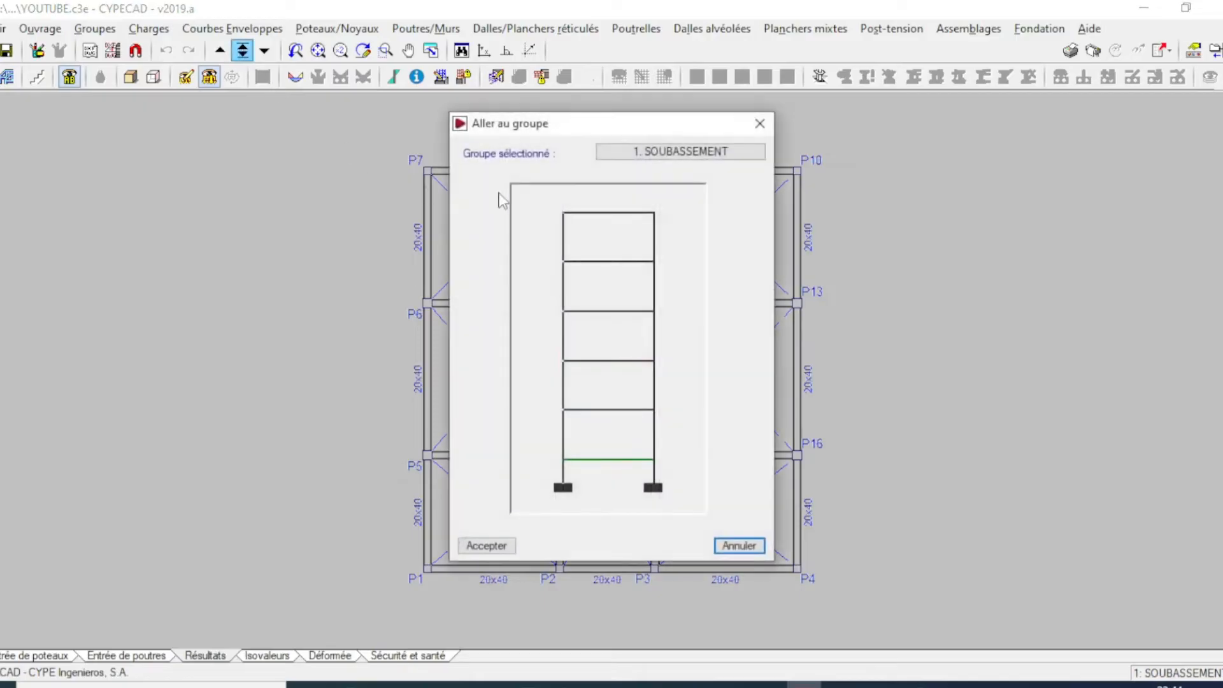
left_click(617, 221)
key("Return")
left_click(590, 449)
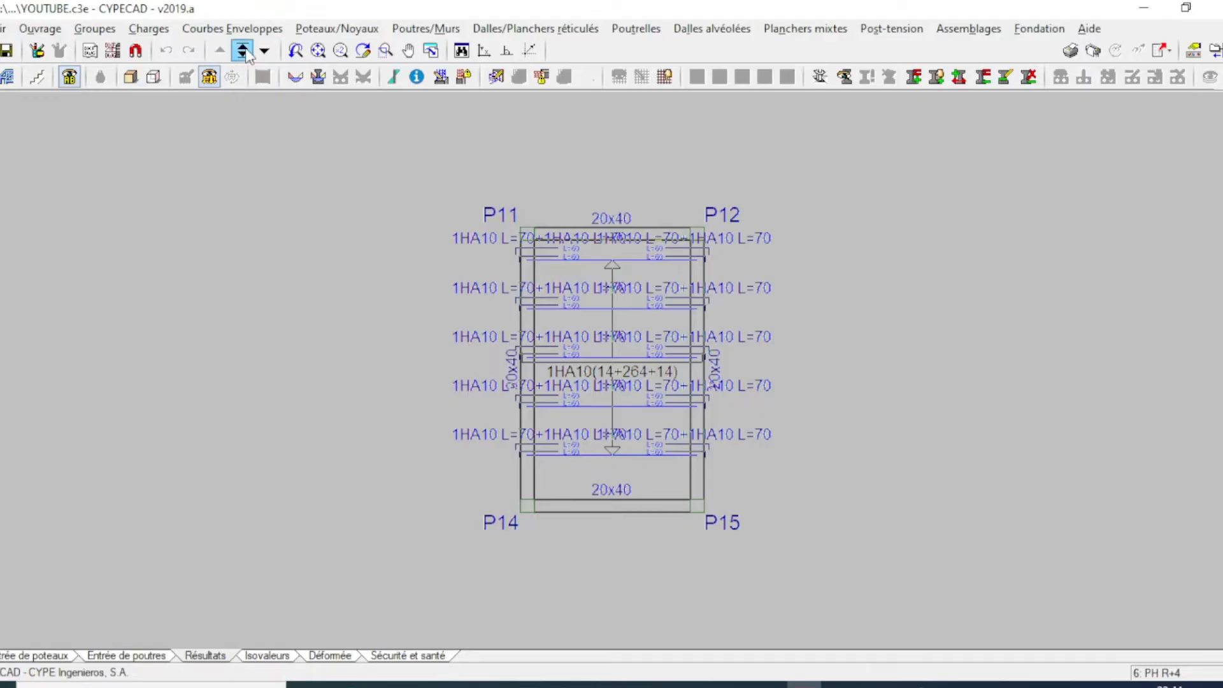
- Apply a 10 kN/m permanent linear load to the four perimeter beams between P11, P12, P15 and P14 on group PH R+4
left_click(121, 655)
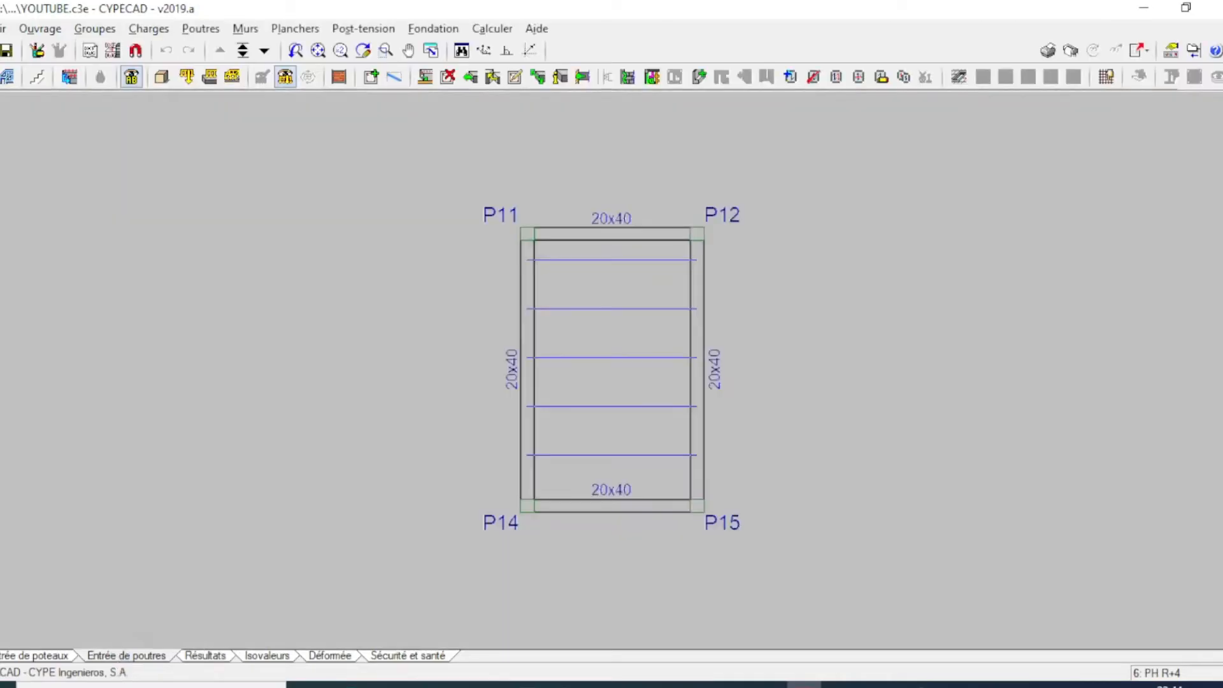
left_click(148, 28)
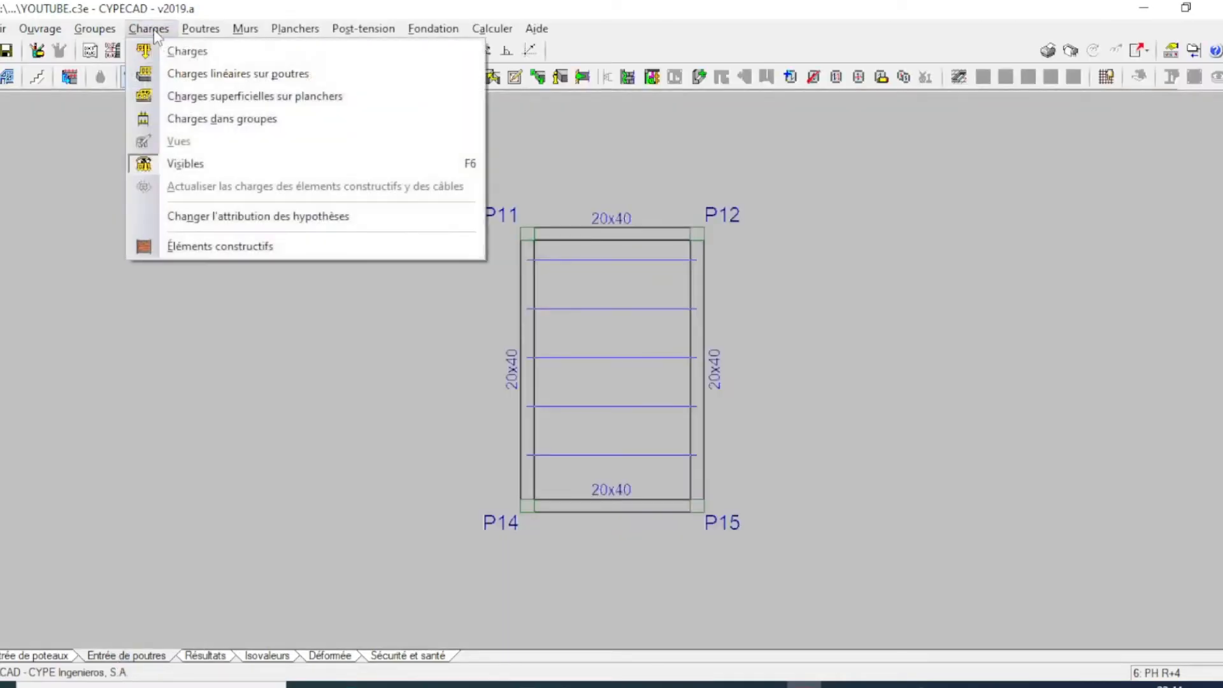
left_click(201, 75)
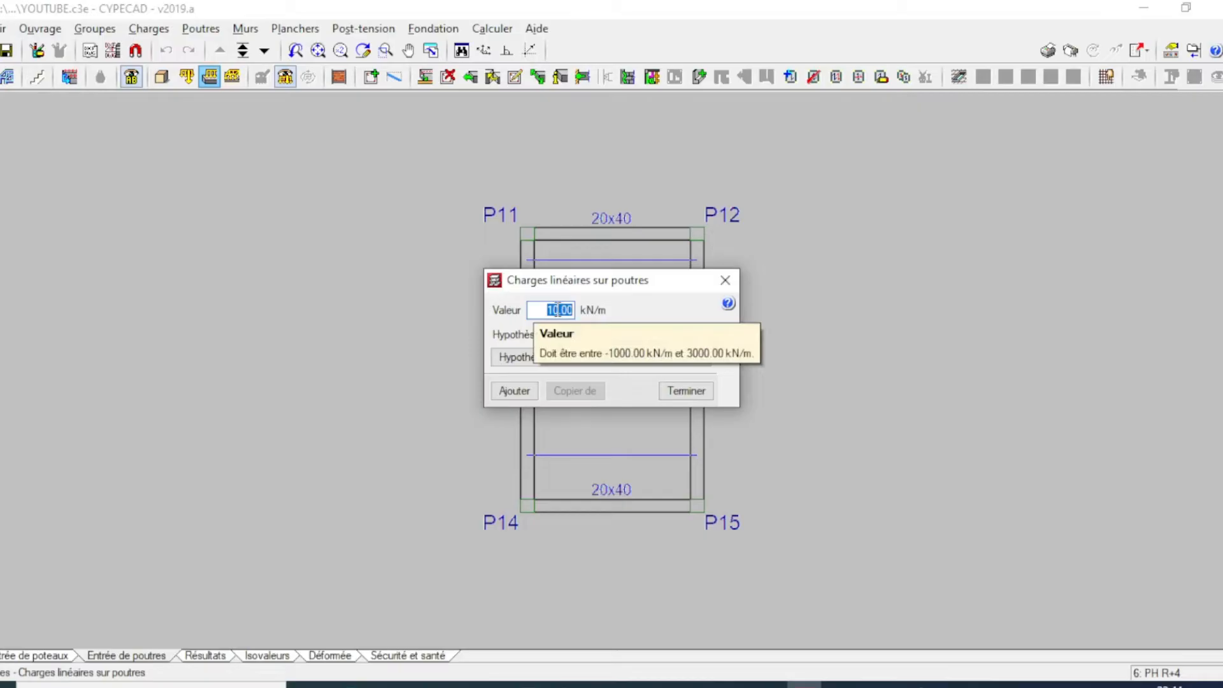
left_click(519, 391)
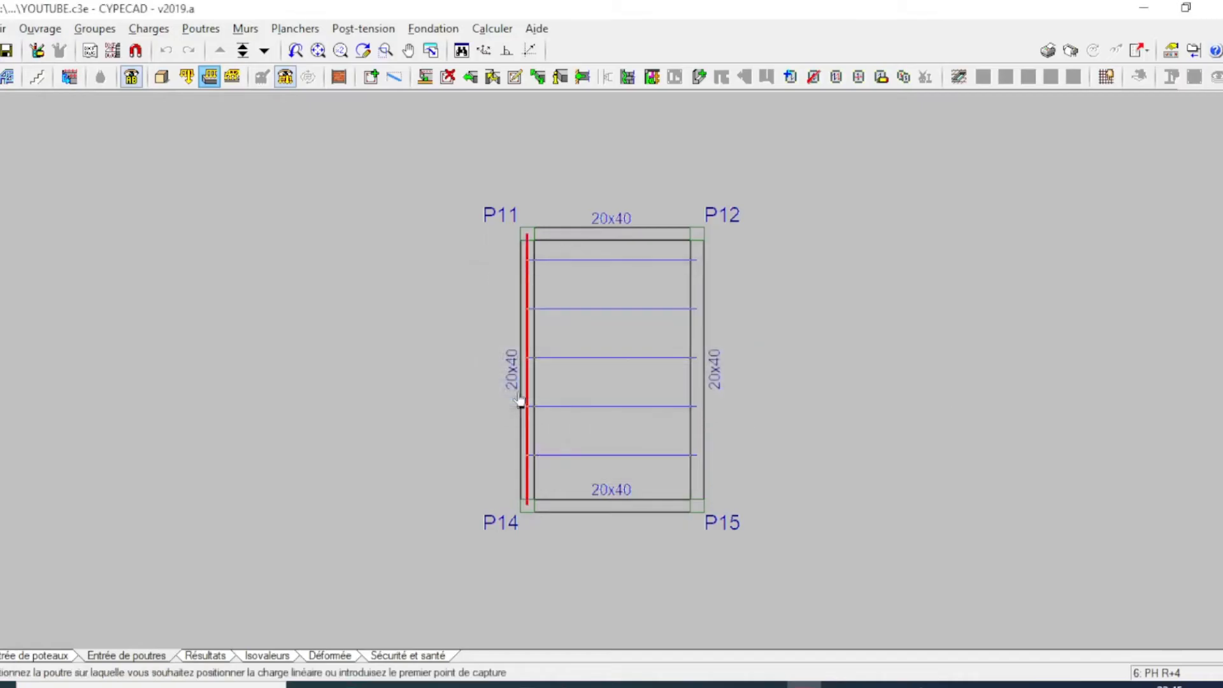
left_click(533, 369)
left_click(610, 387)
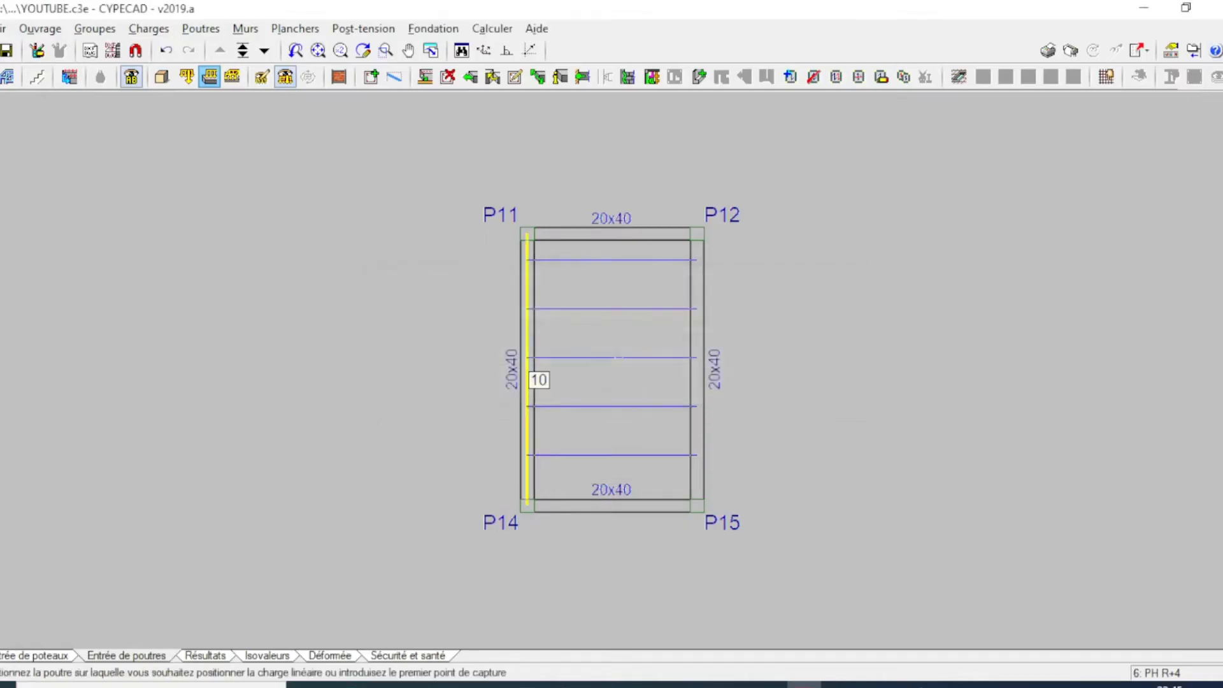
left_click(619, 242)
left_click(698, 369)
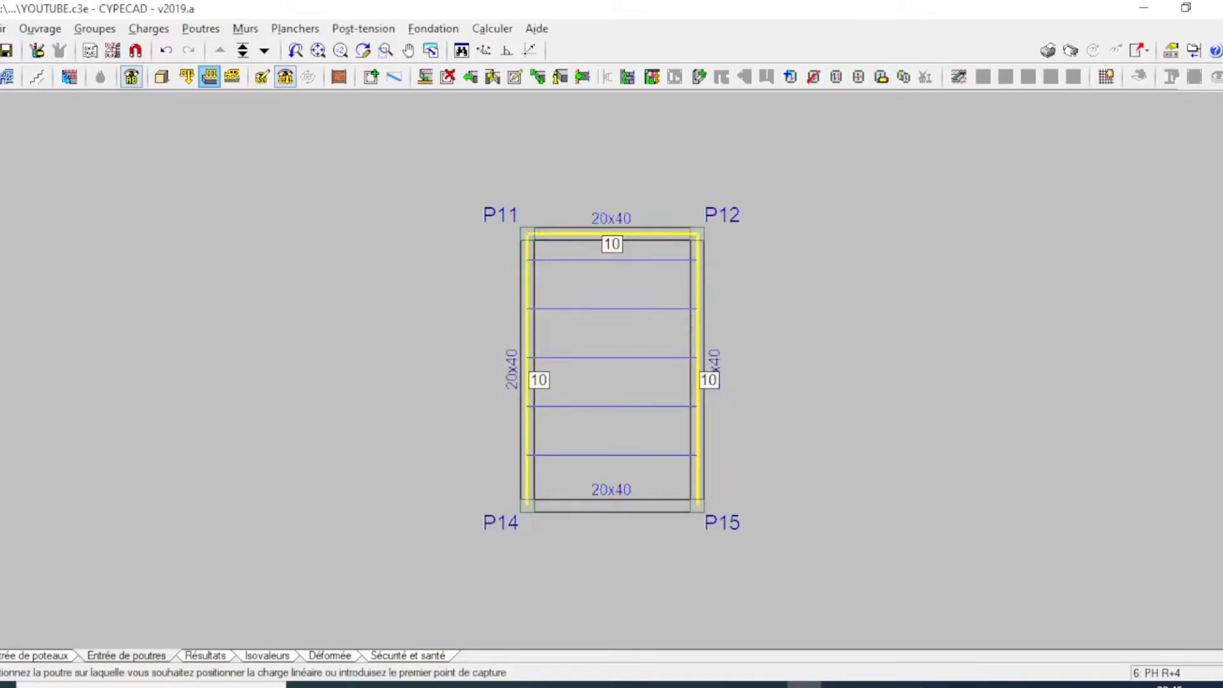
left_click(635, 509)
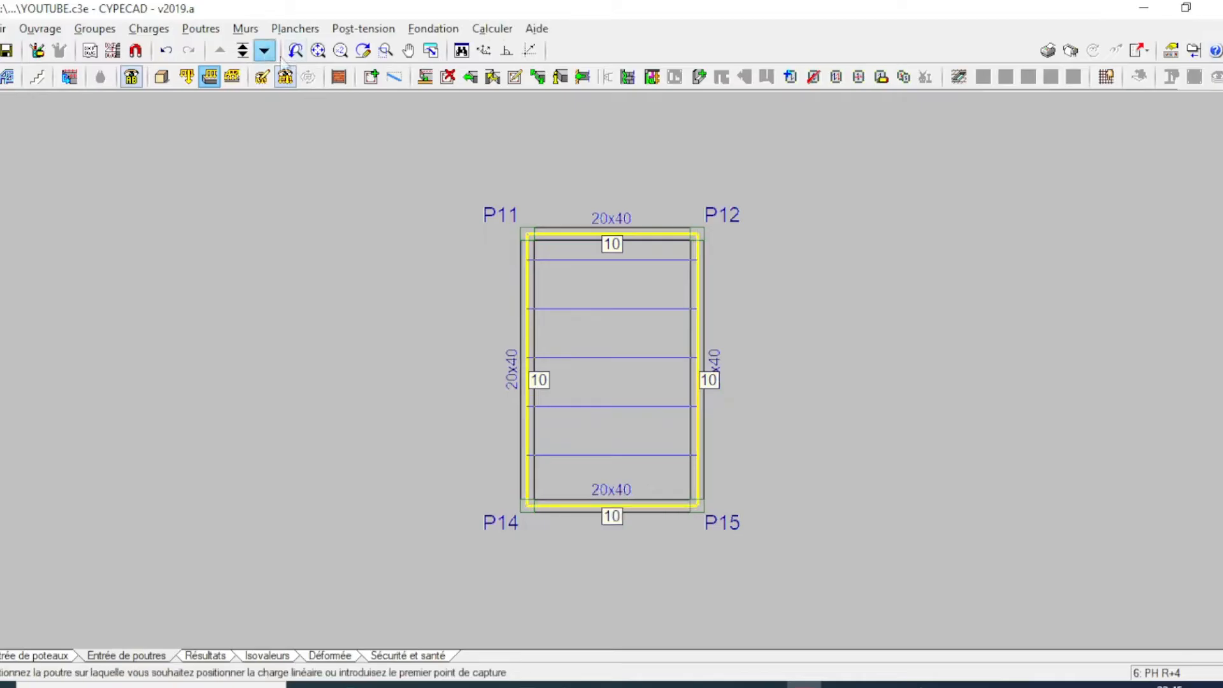
- Undo the linear loads on the P14–P15 and P12–P15 beams of group PH R+4
left_click(166, 49)
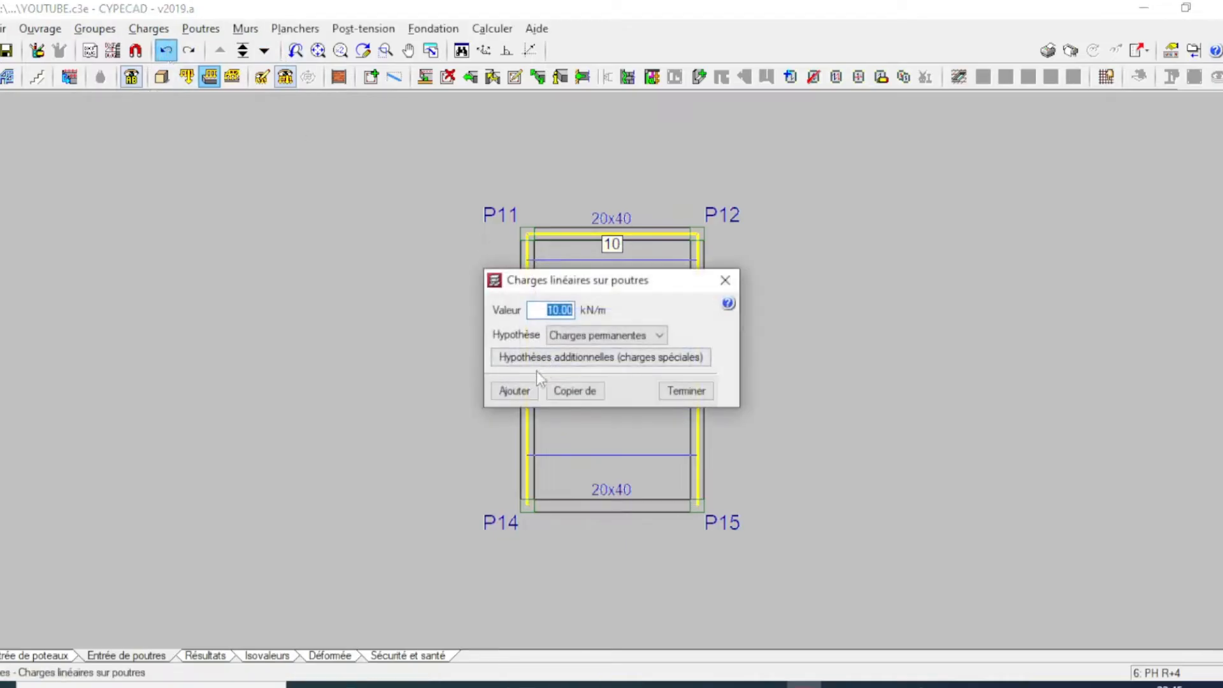
left_click(512, 391)
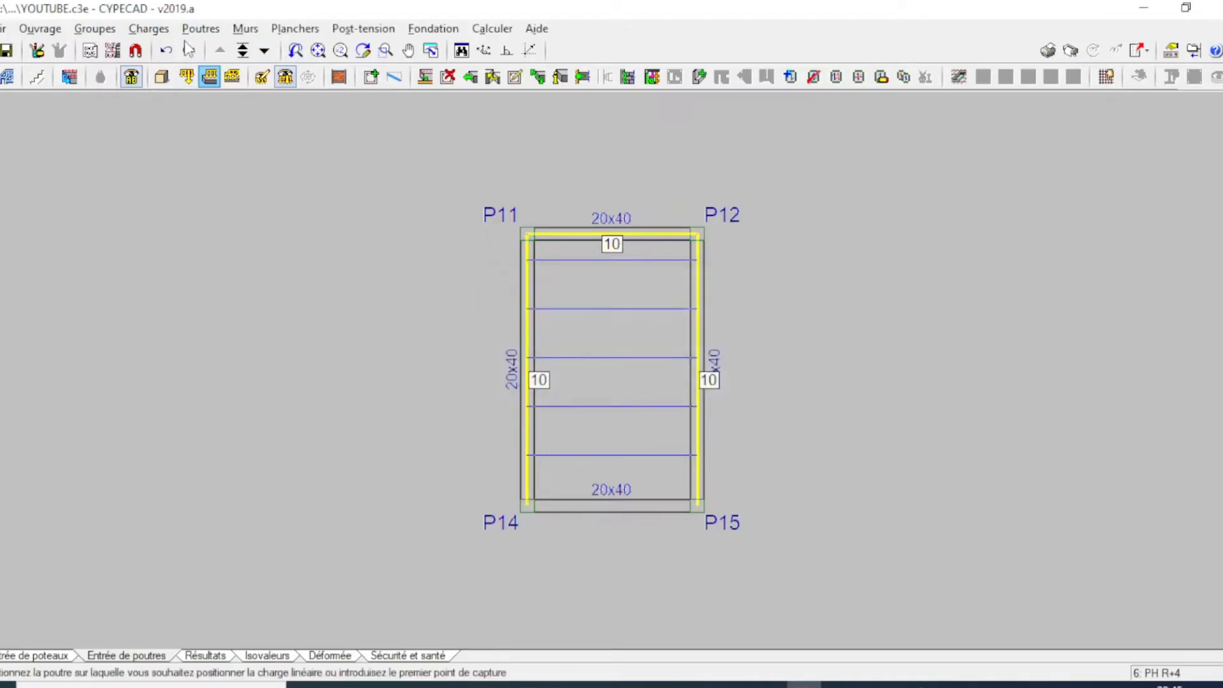
left_click(166, 49)
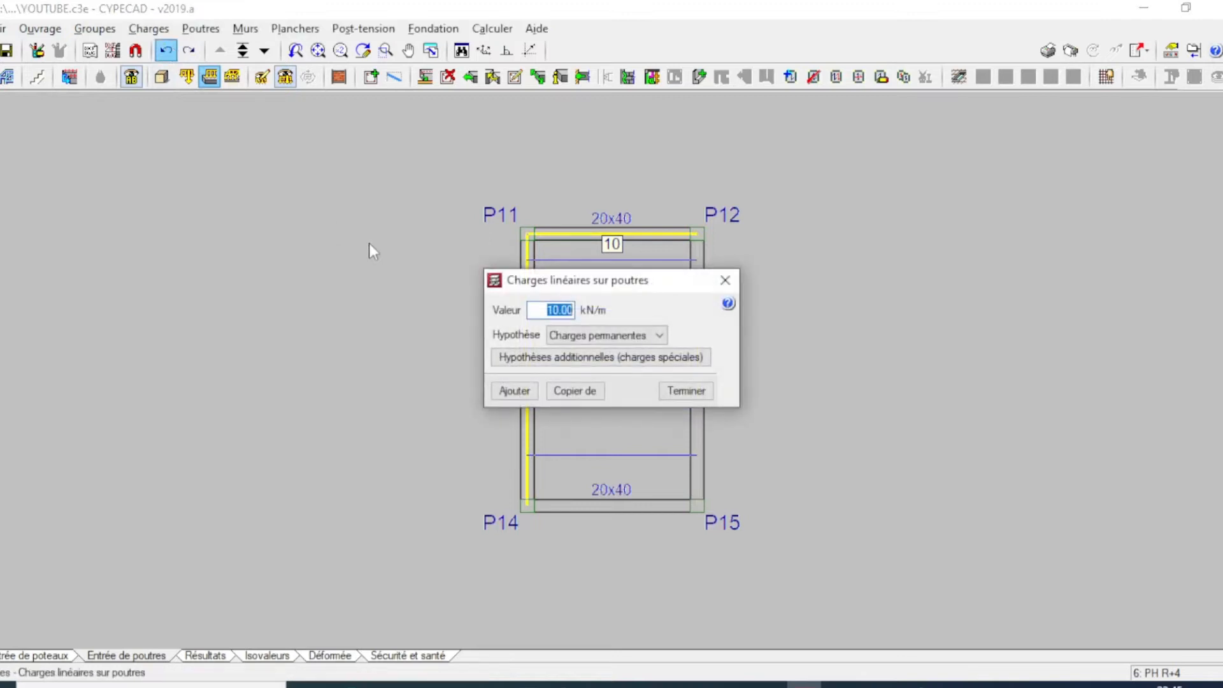
left_click(508, 388)
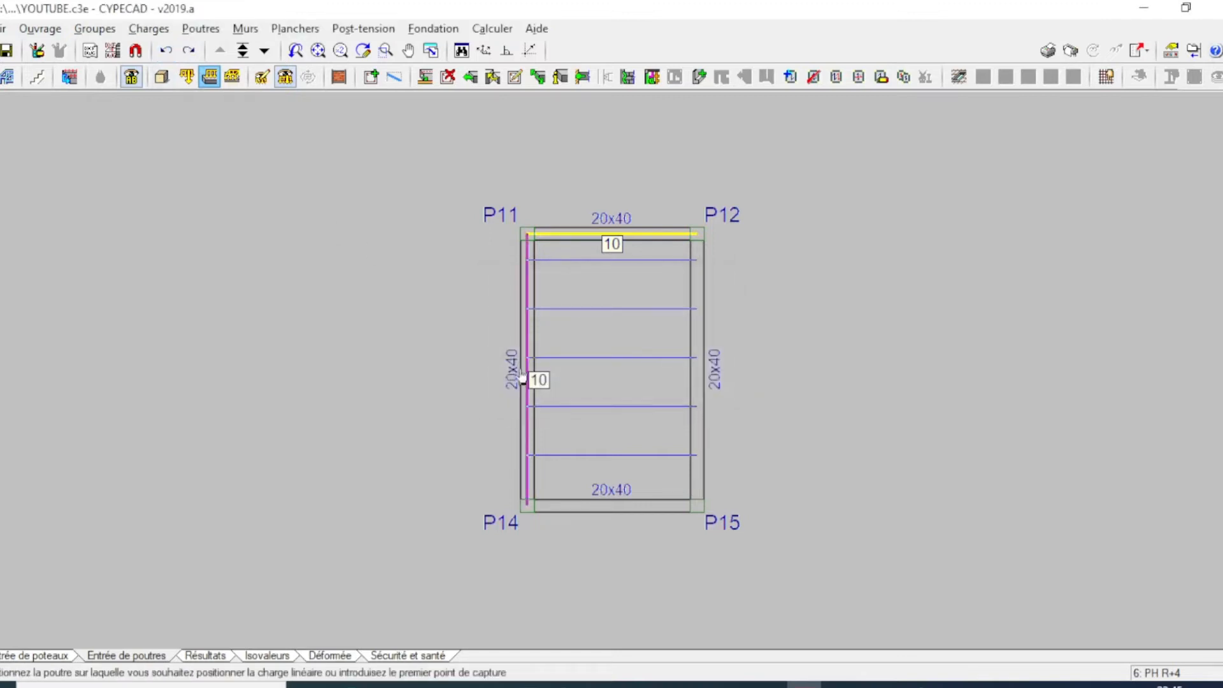
- Go to group PH R+3 and apply a 10 kN/m permanent linear load to all its beams
left_click(243, 51)
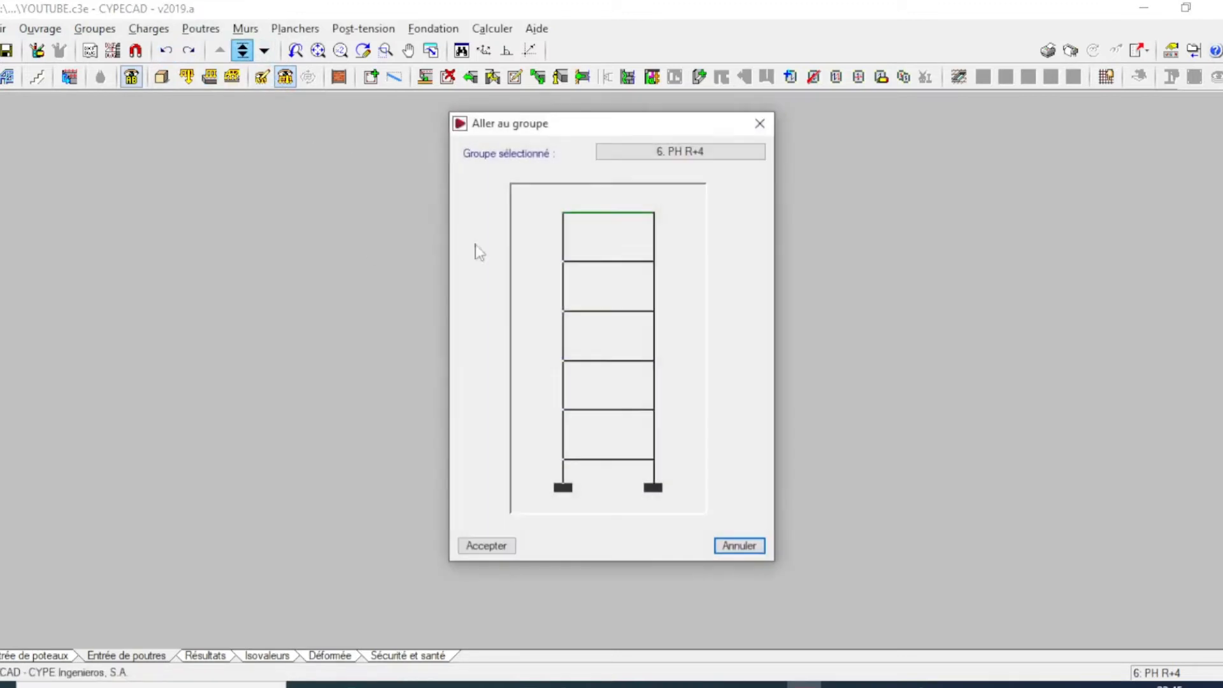
double_click(585, 268)
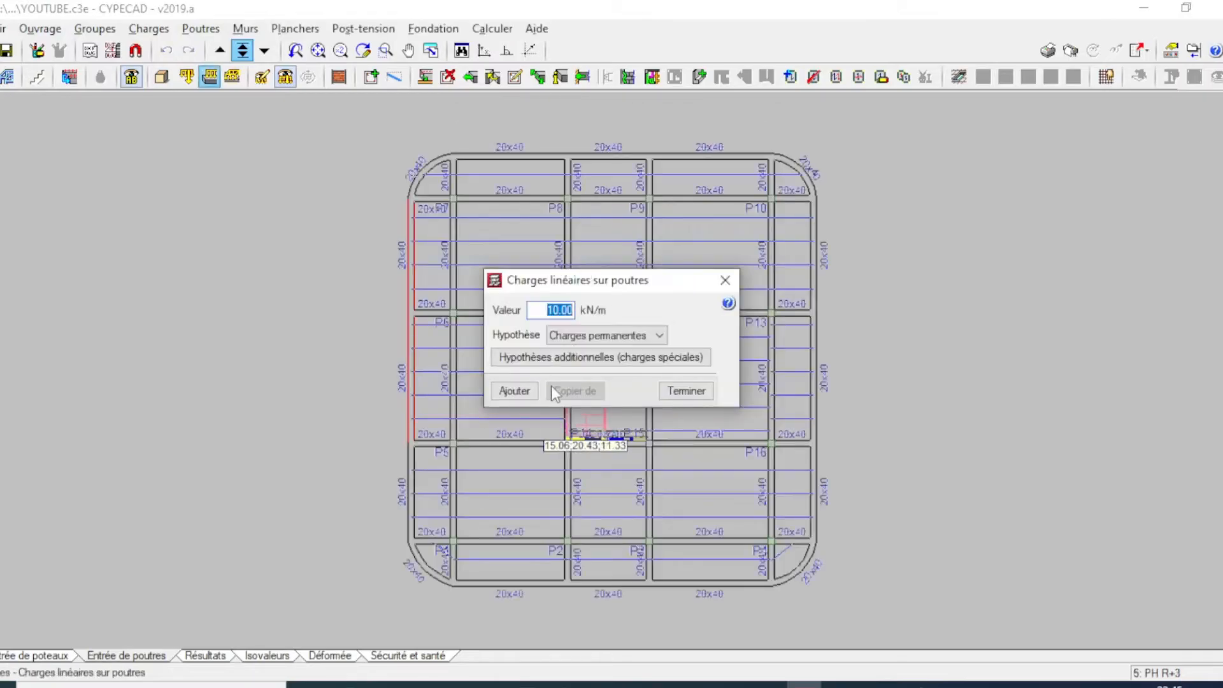
left_click(514, 391)
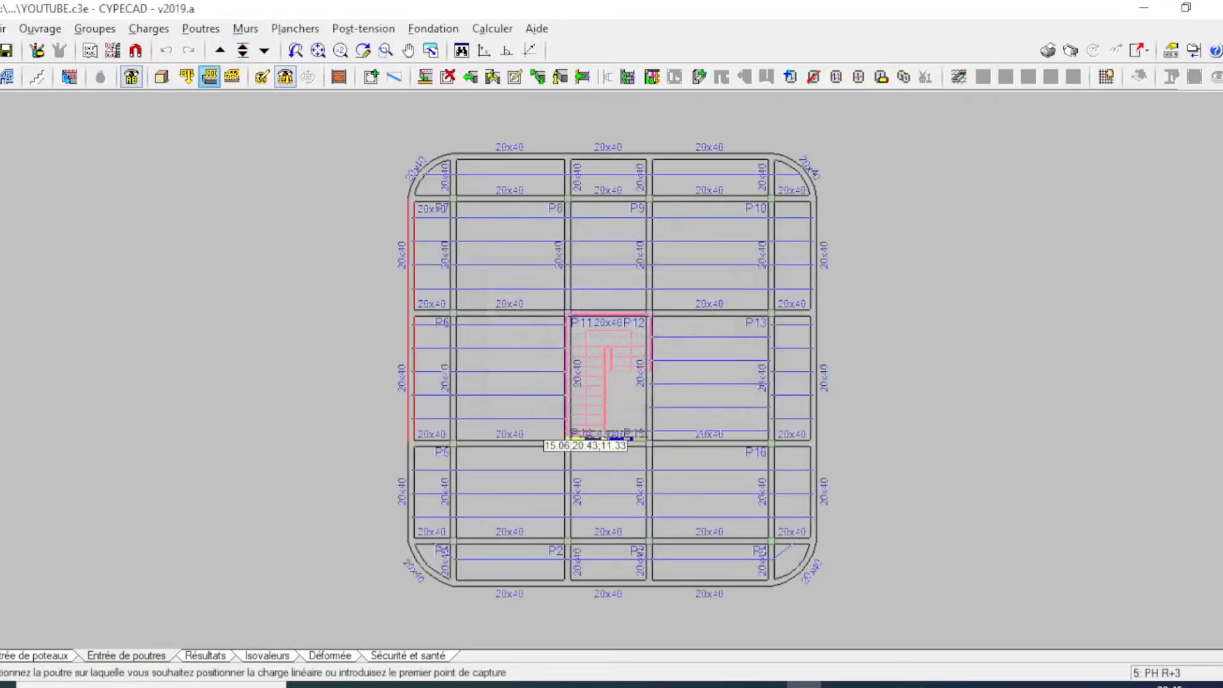
left_click(340, 124)
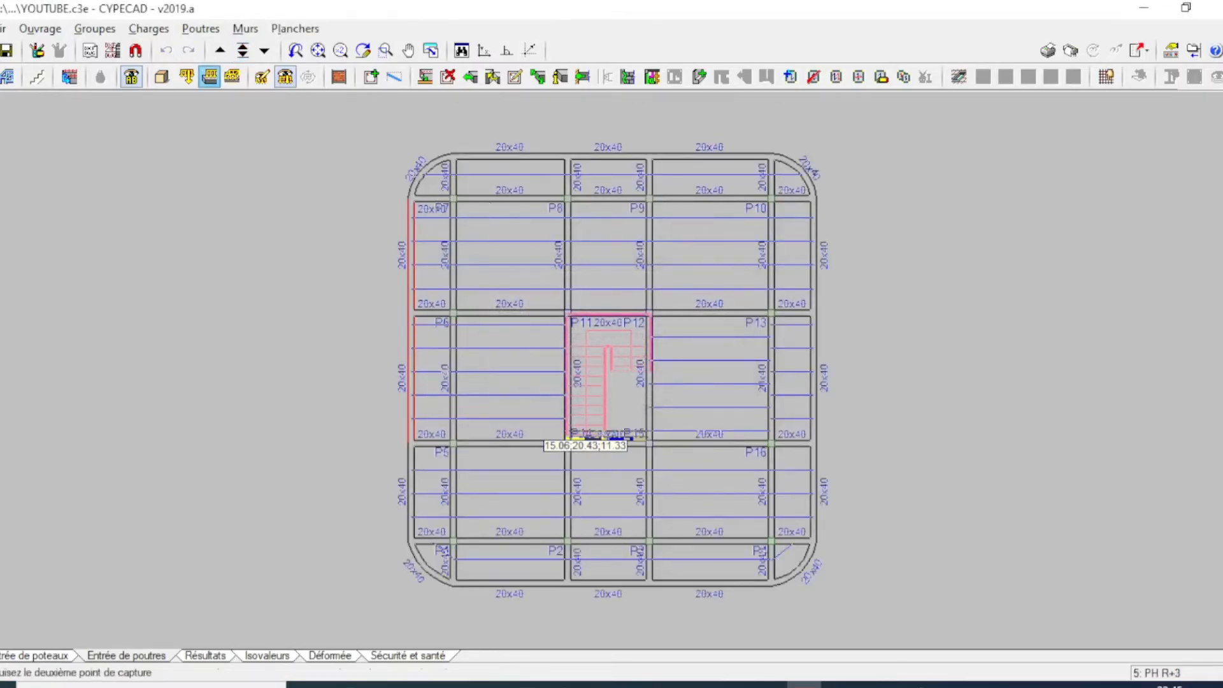
left_click(969, 609)
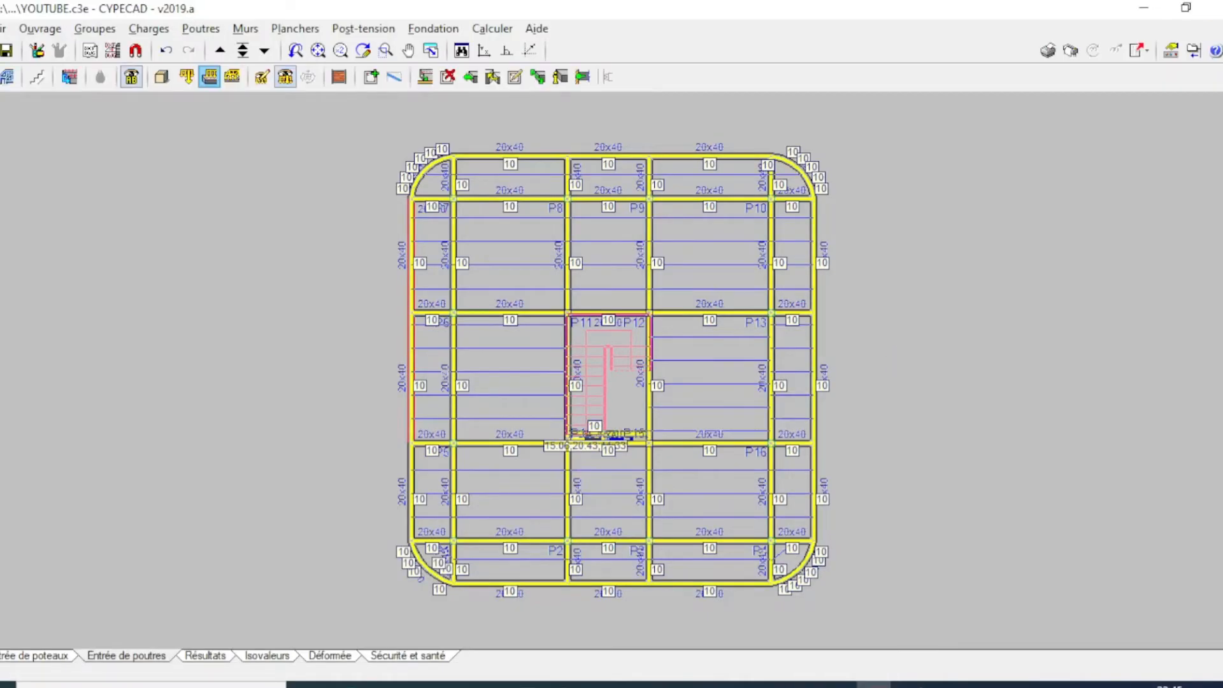
- Apply the 10 kN/m permanent linear load to all beams of group PH R+2, declining duplicate loads on beams already loaded
left_click(264, 50)
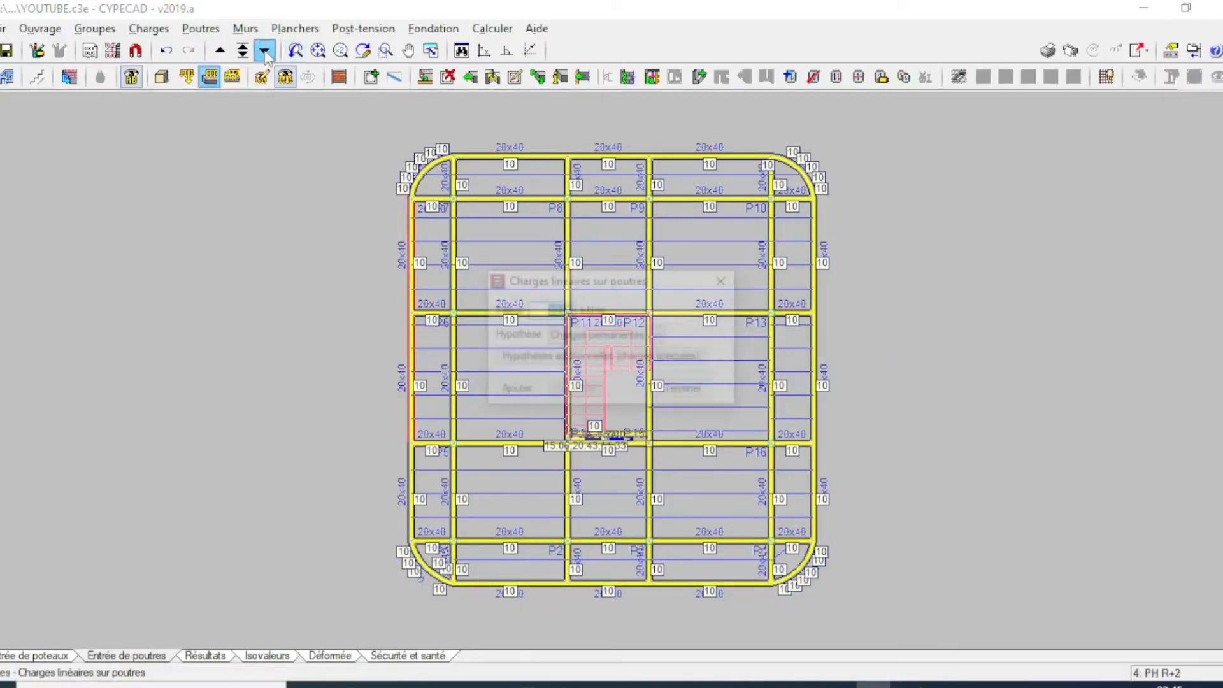
left_click(514, 390)
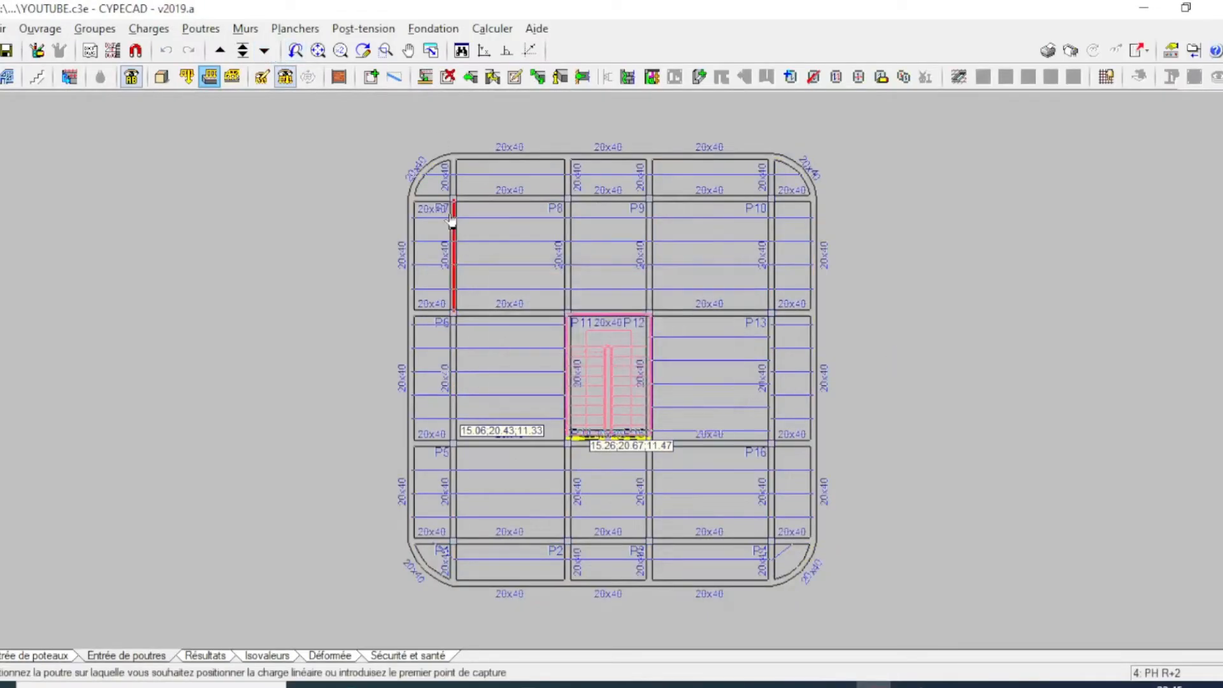
left_click(412, 141)
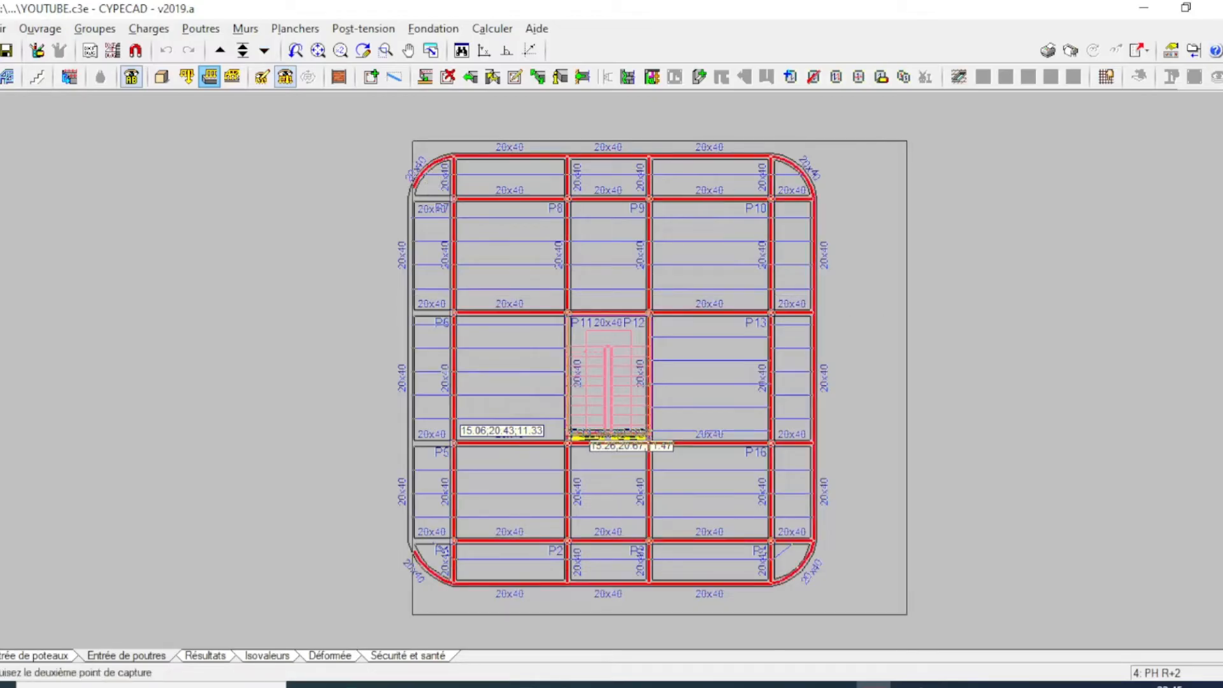
left_click(906, 615)
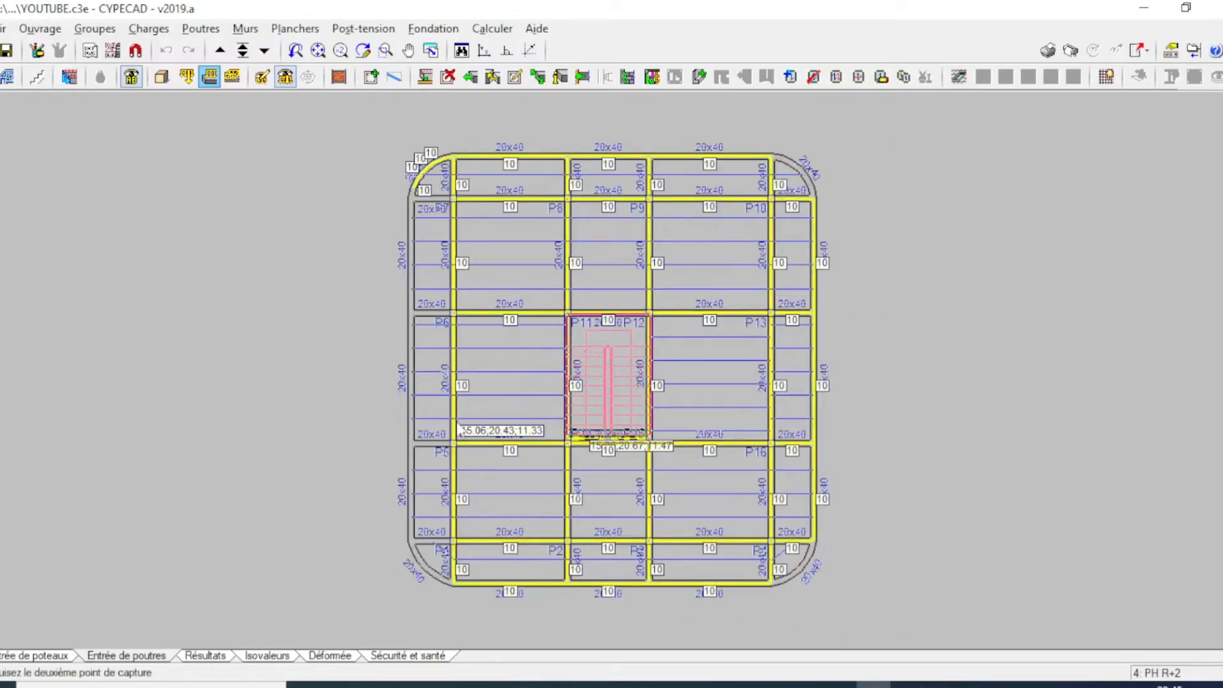
left_click(932, 530)
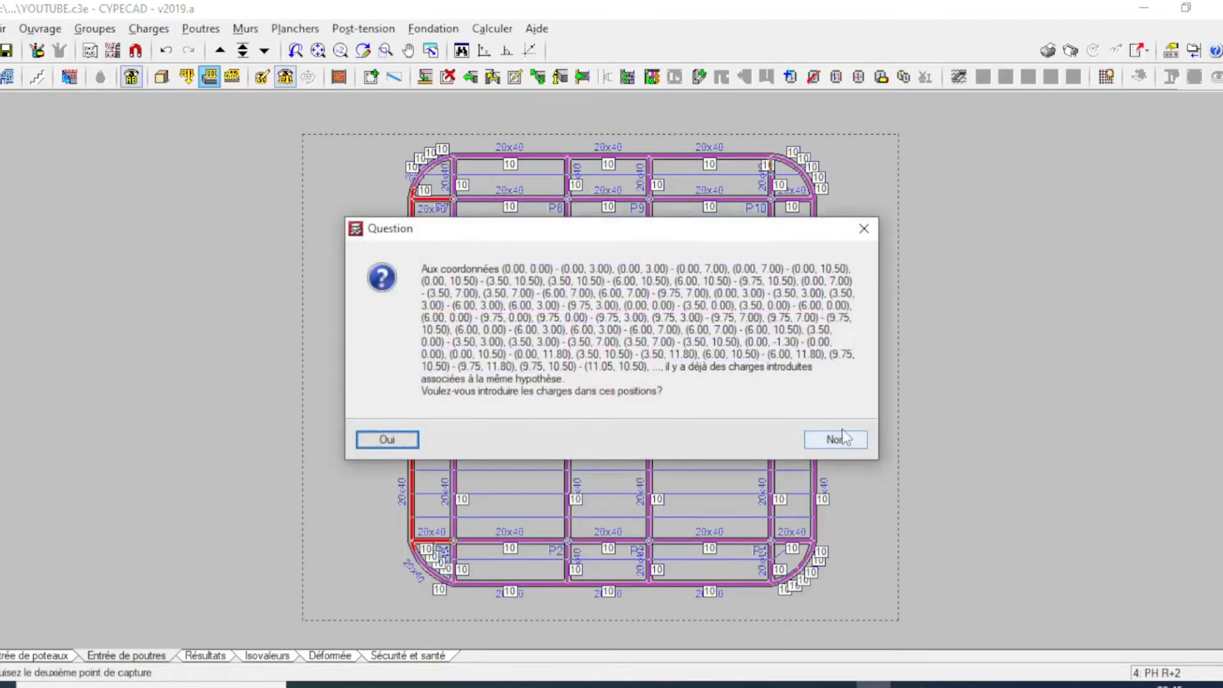
left_click(842, 433)
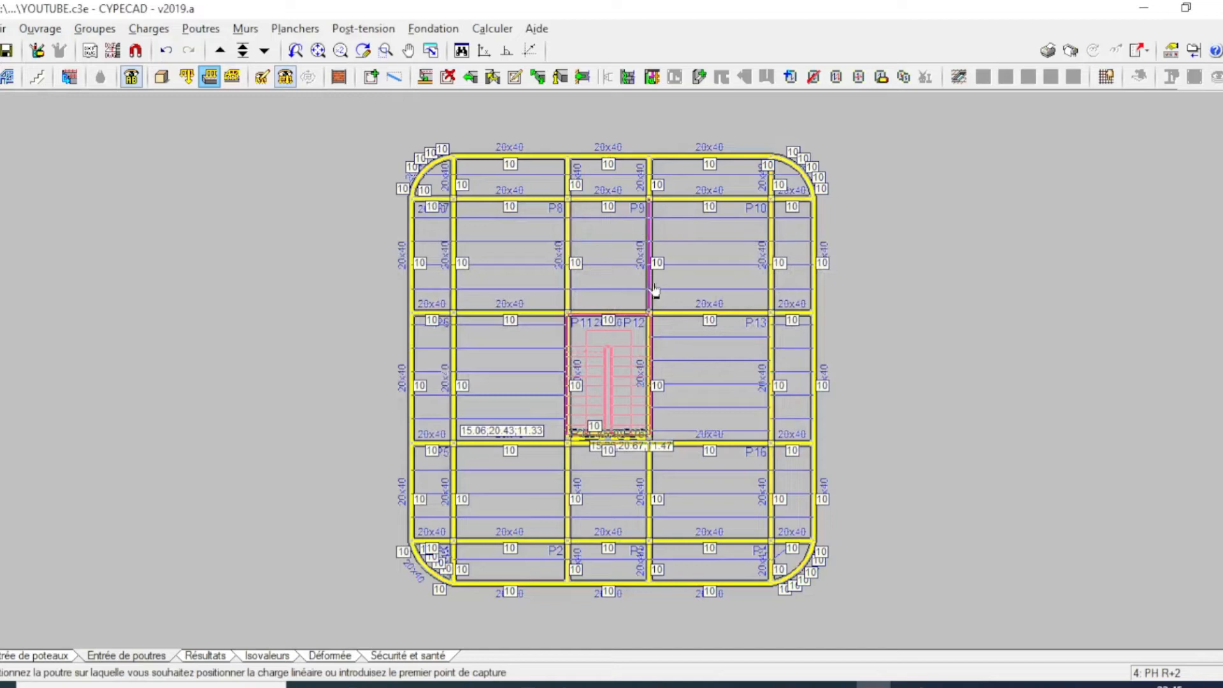
- Go to group PH R+1 and apply the 10 kN/m permanent linear load to all its beams
left_click(242, 53)
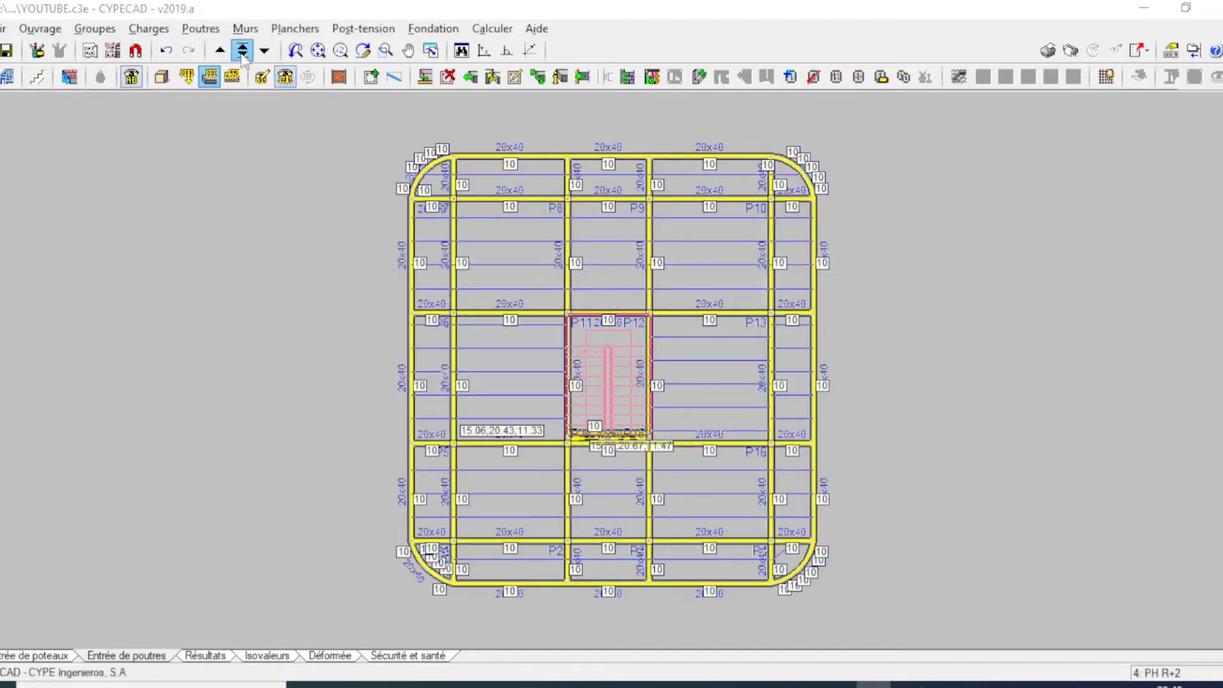
left_click(621, 348)
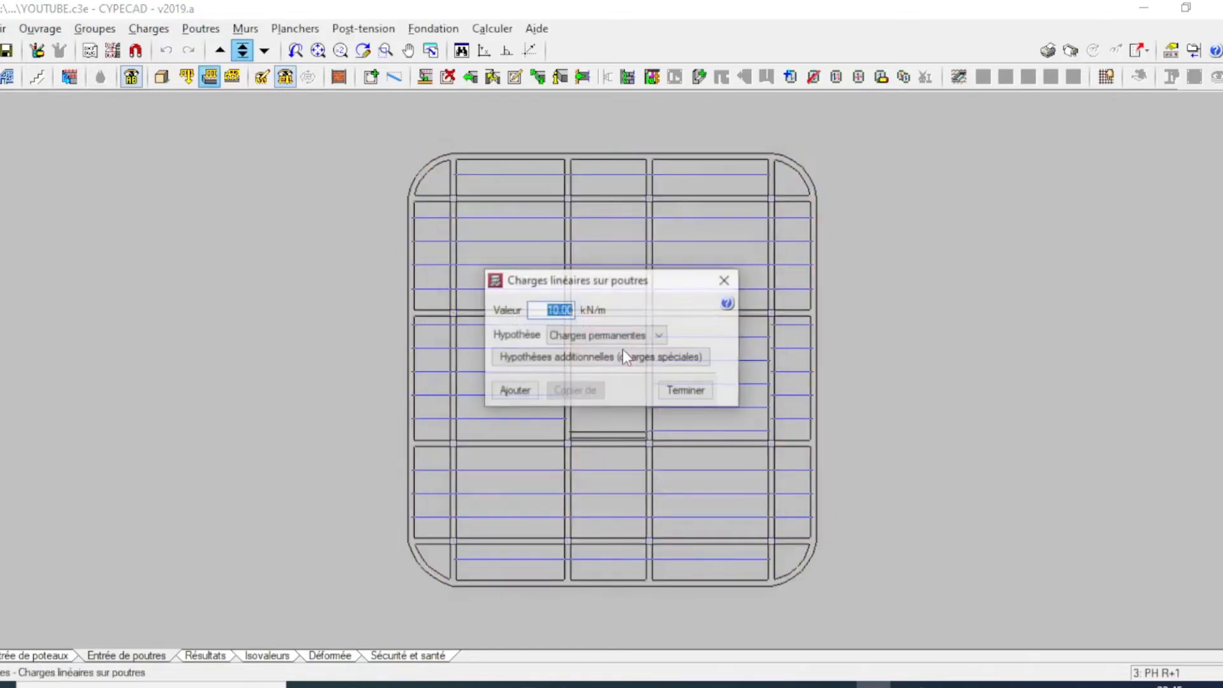
left_click(516, 390)
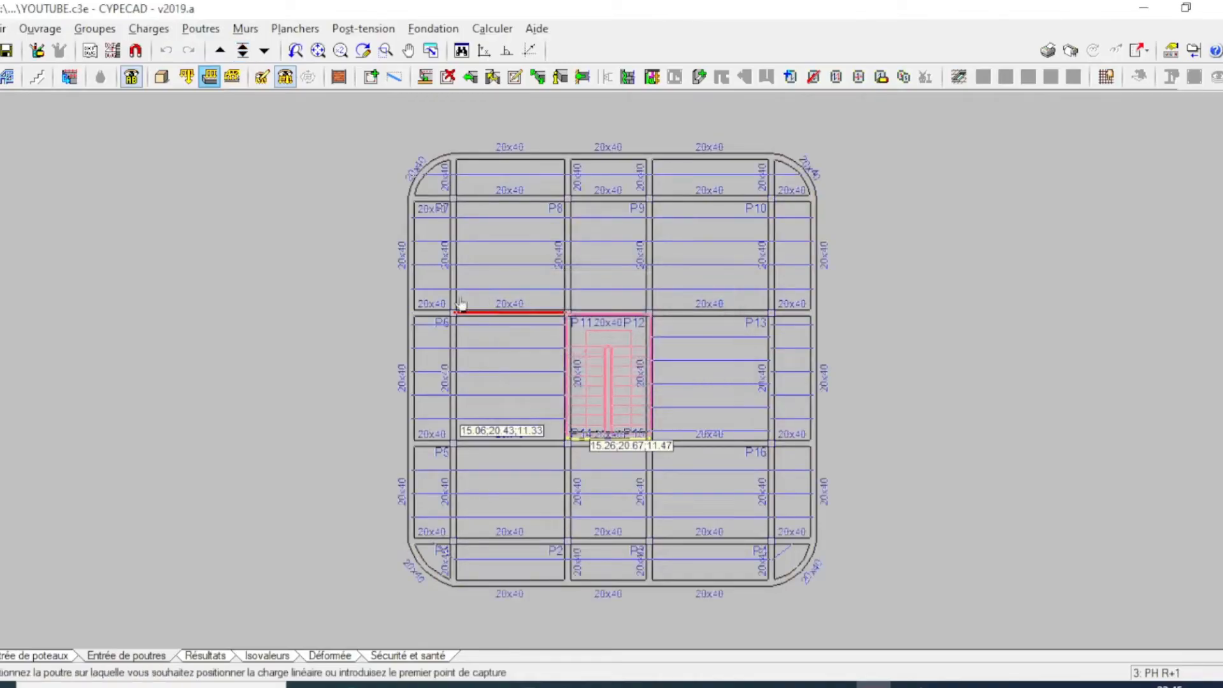
left_click(351, 142)
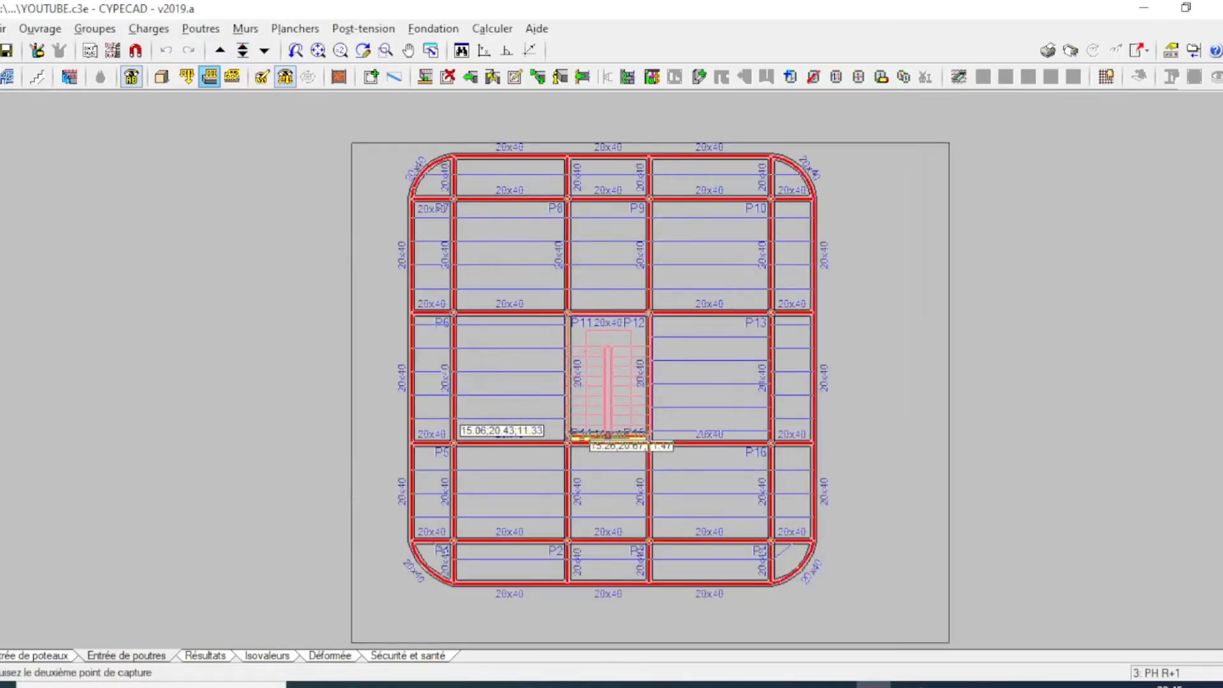
left_click(946, 637)
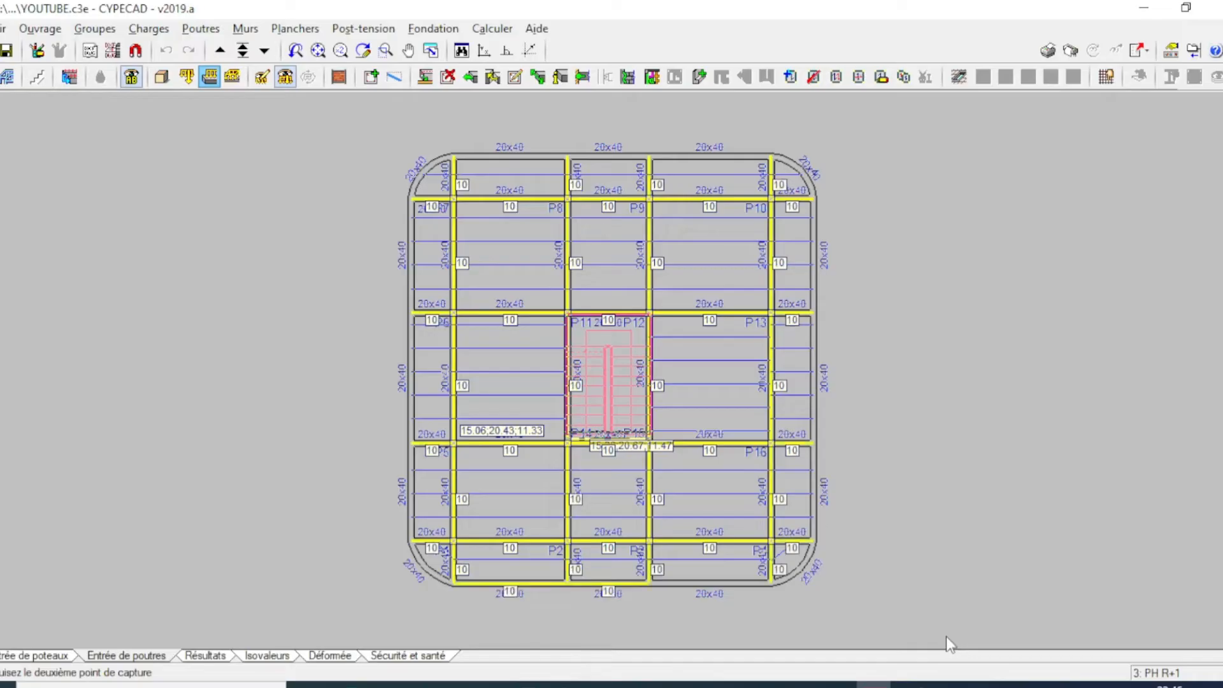
- Go down to group PH RDC and apply the 10 kN/m permanent linear load to all its beams
left_click(264, 50)
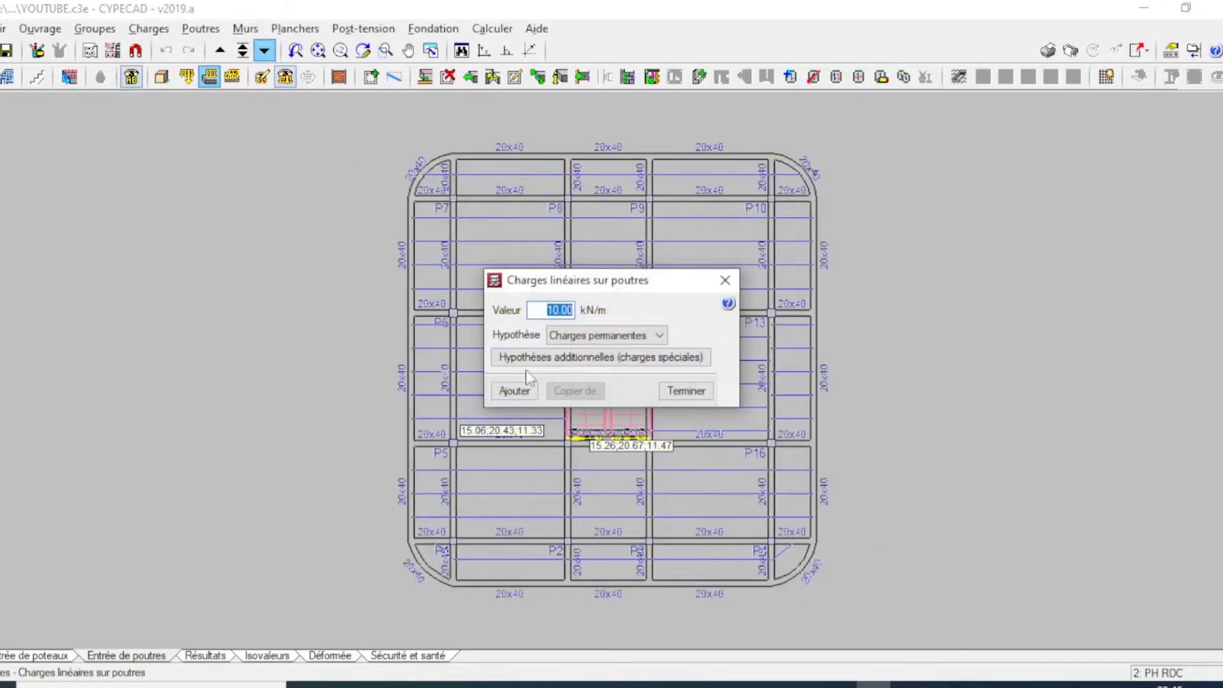
left_click(514, 394)
left_click(353, 106)
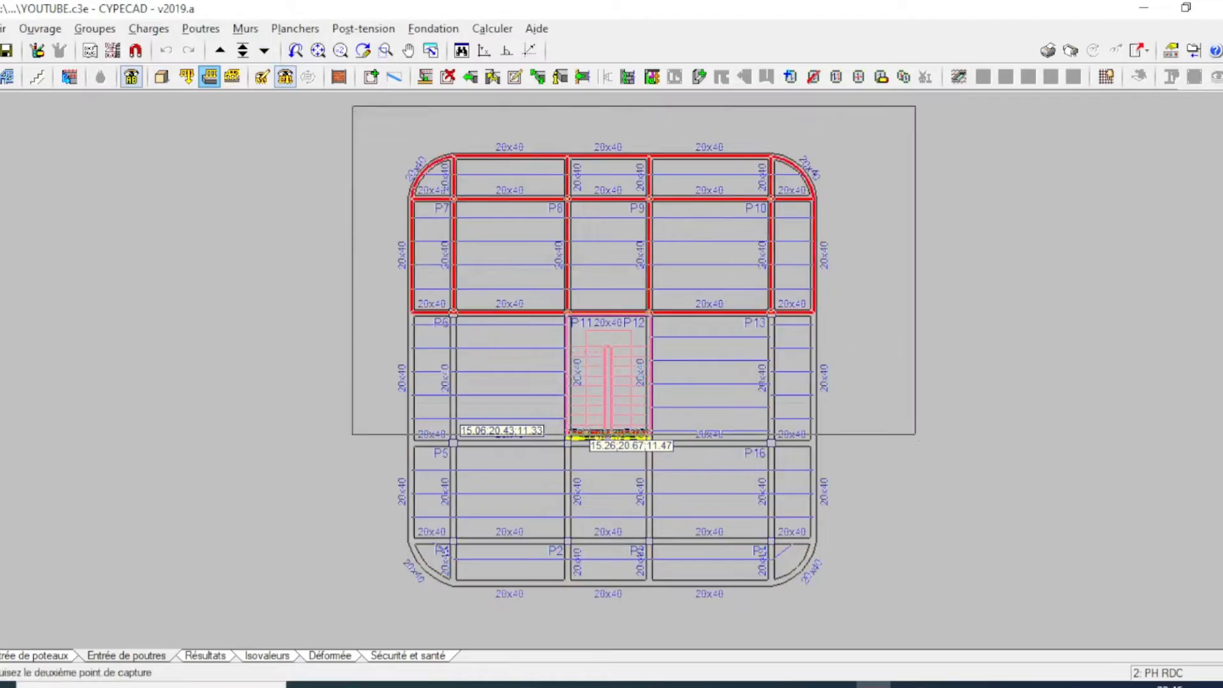
left_click(898, 611)
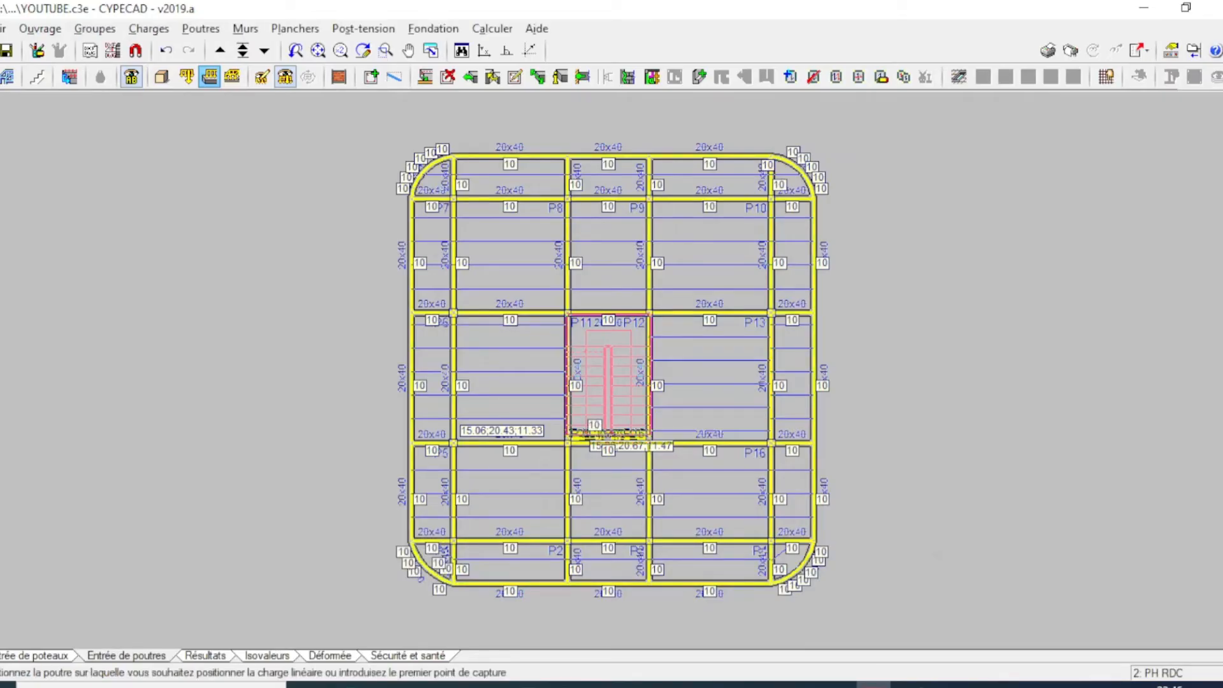
- Go to group SOUBASSEMENT and apply the 10 kN/m permanent linear load to all its beams
left_click(244, 52)
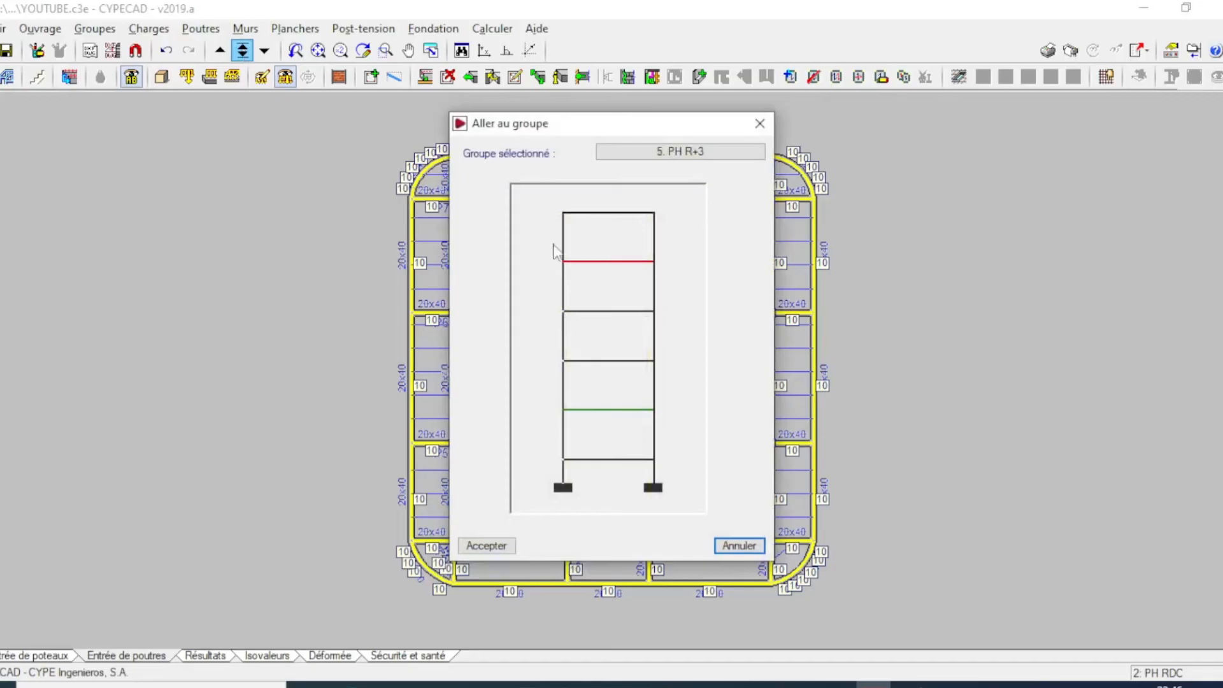
left_click(619, 458)
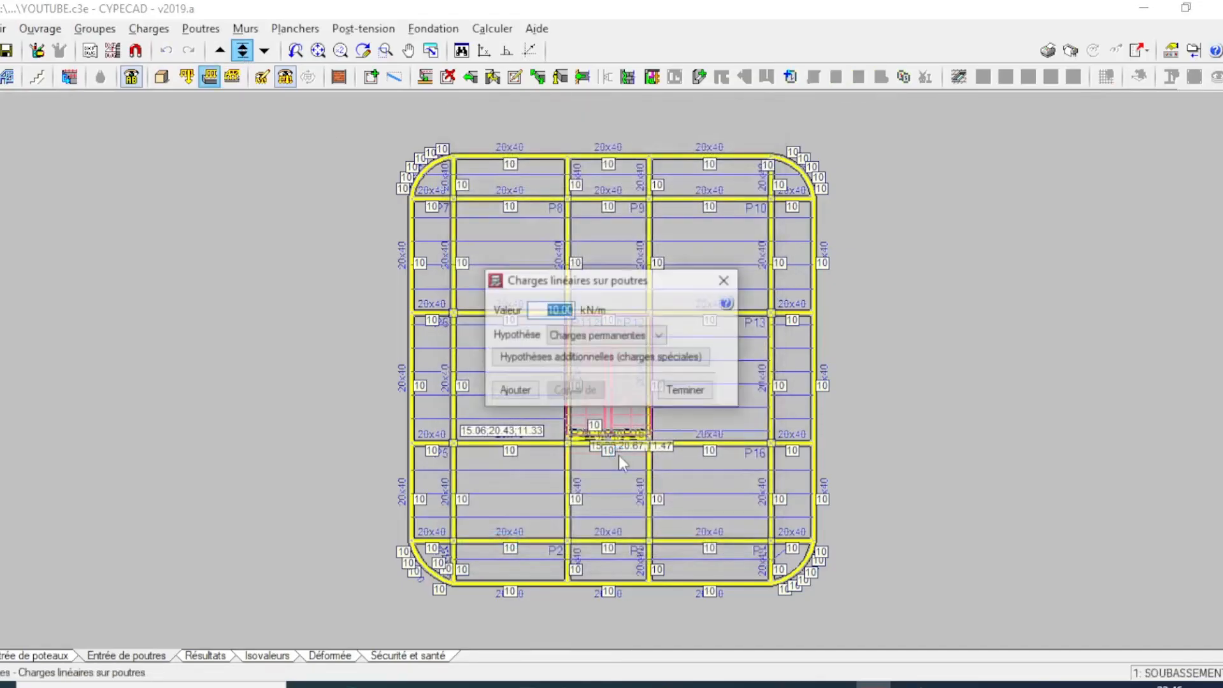
left_click(515, 391)
left_click(370, 122)
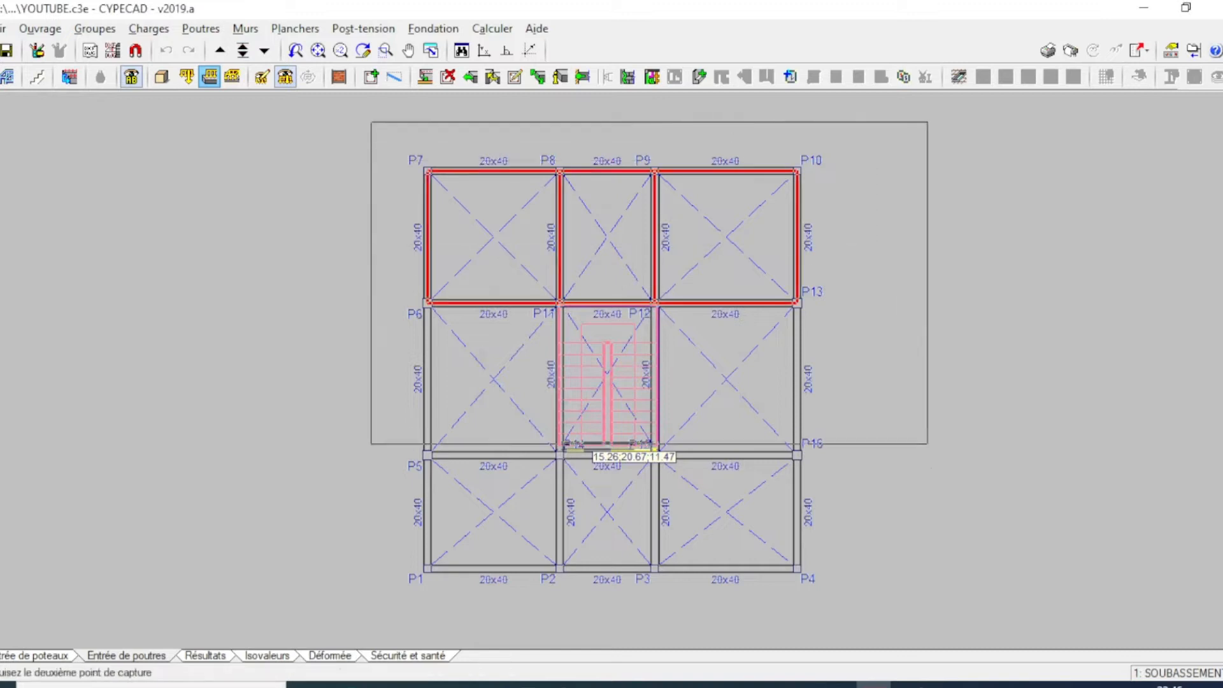
left_click(916, 633)
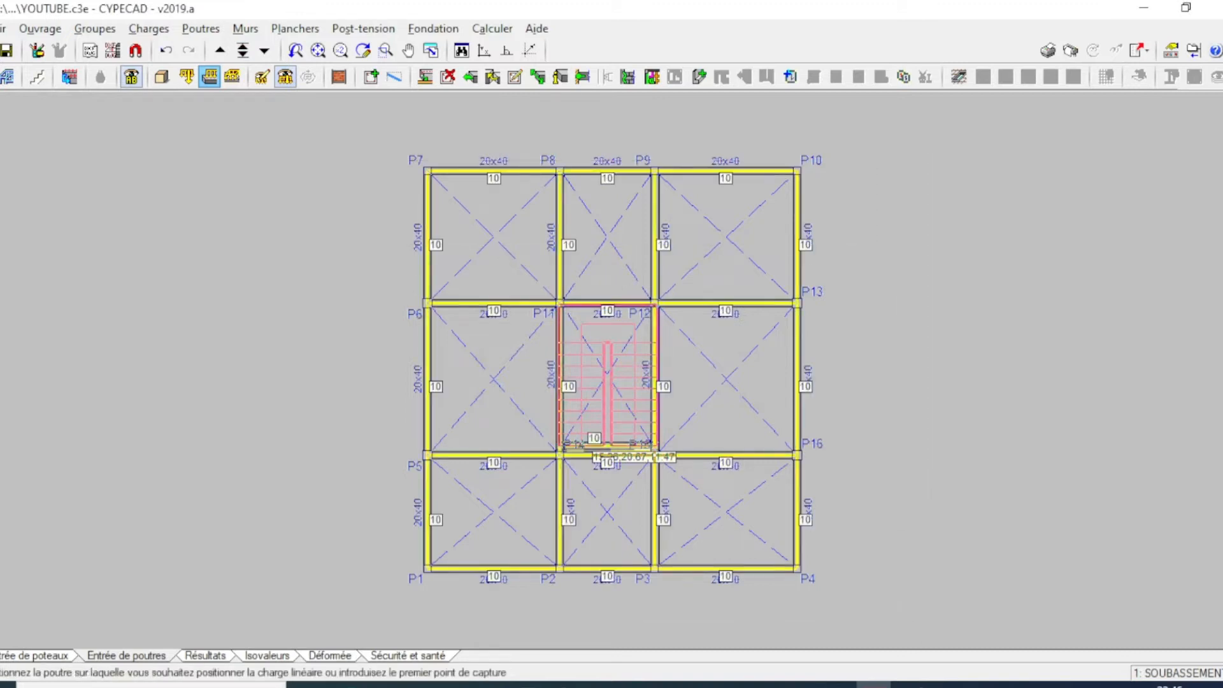
right_click(847, 411)
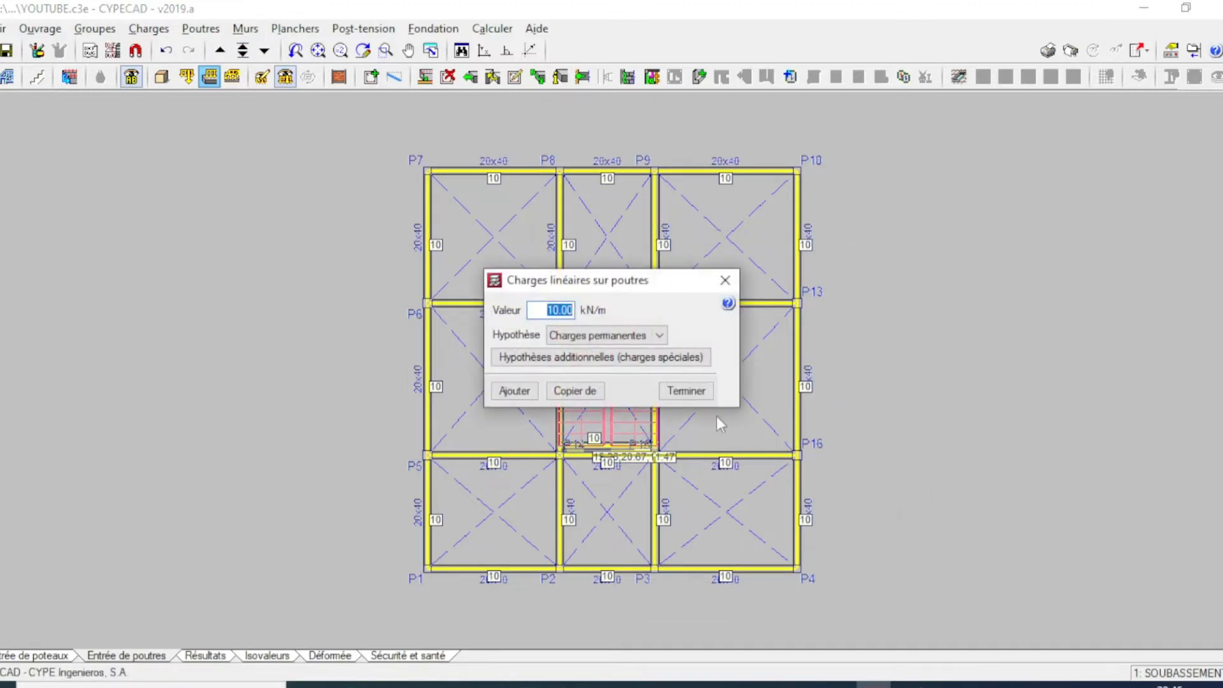
- Finish the beam load entry, go to the Fondation group to view it, and go up to group PH R+4
left_click(685, 391)
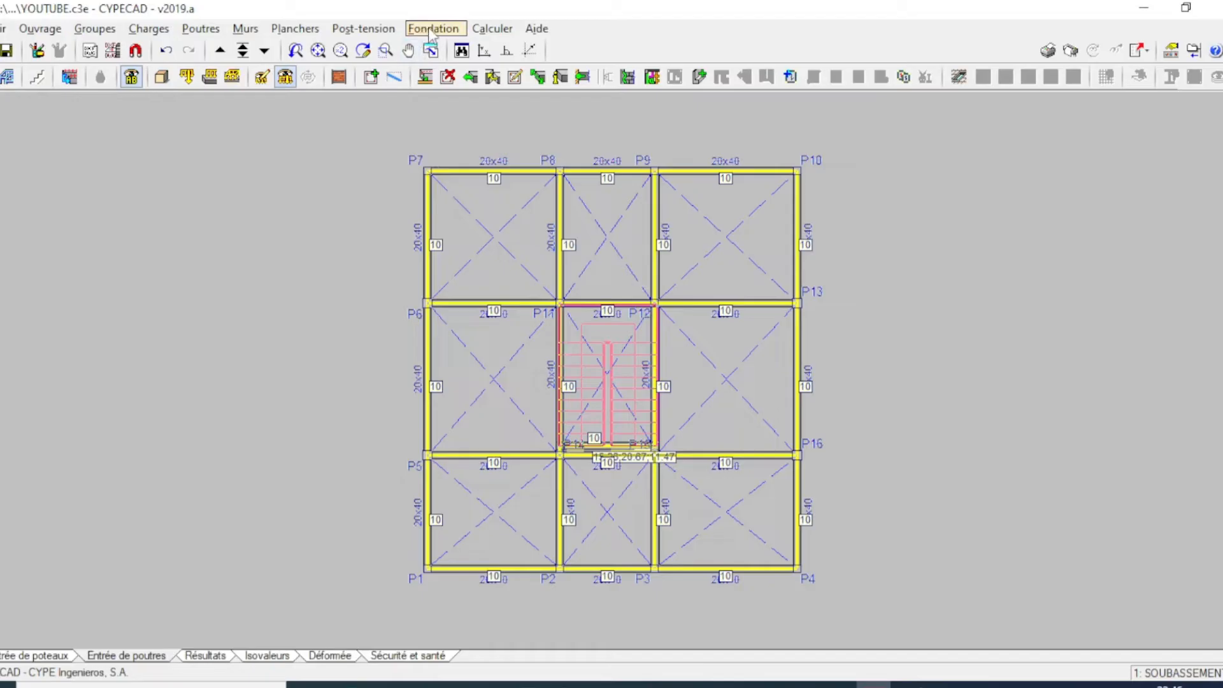
left_click(492, 28)
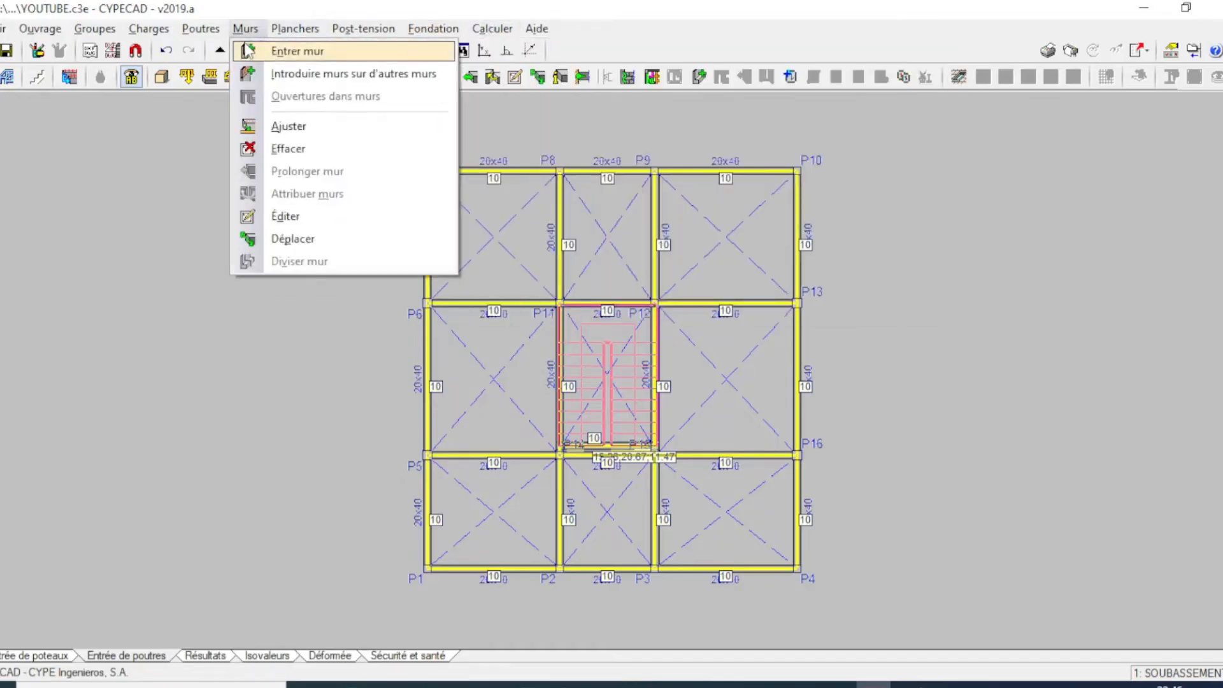
left_click(243, 50)
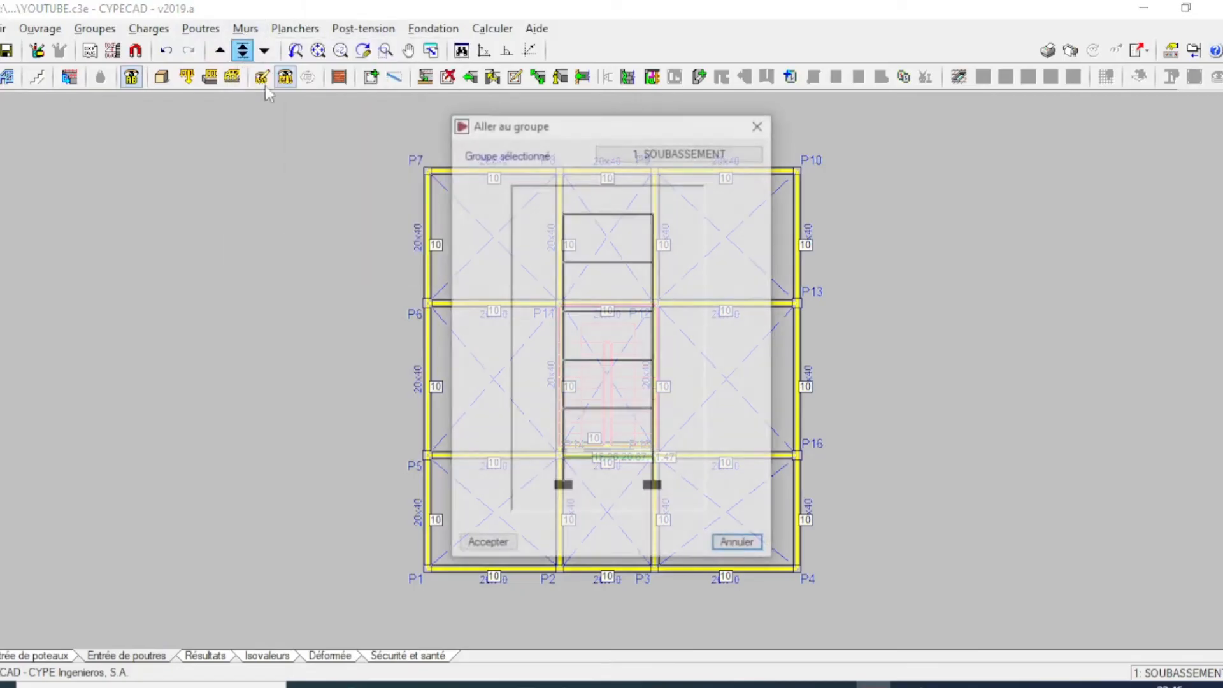
double_click(604, 505)
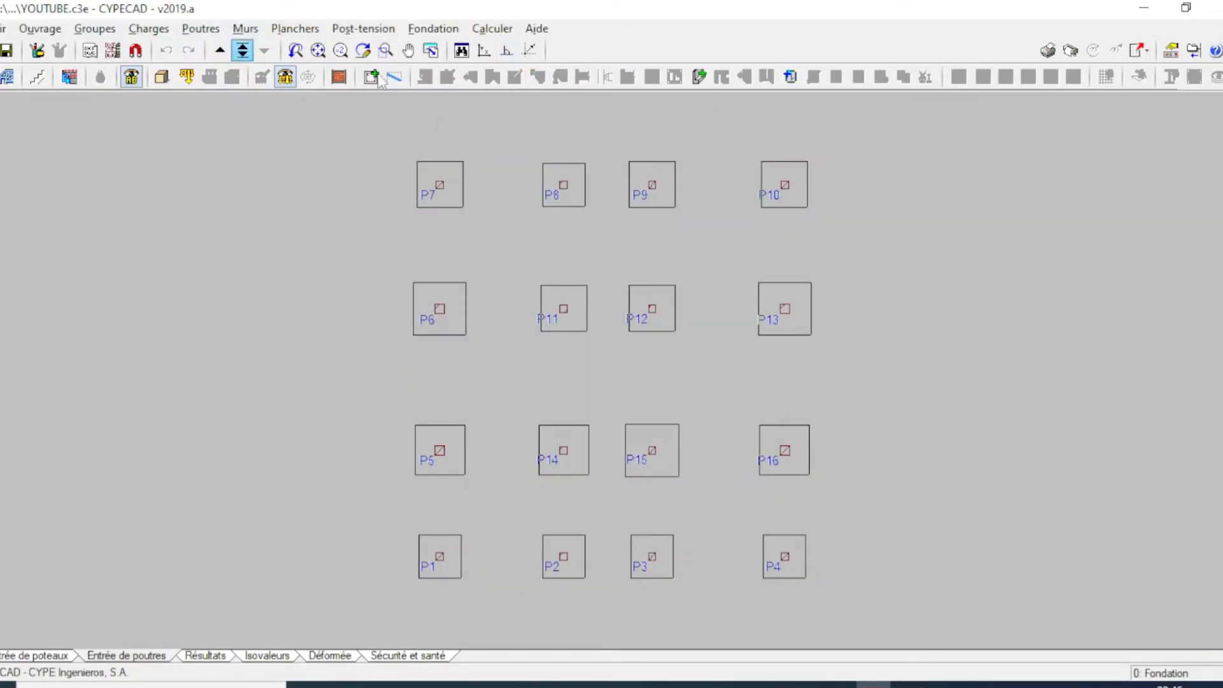
left_click(242, 50)
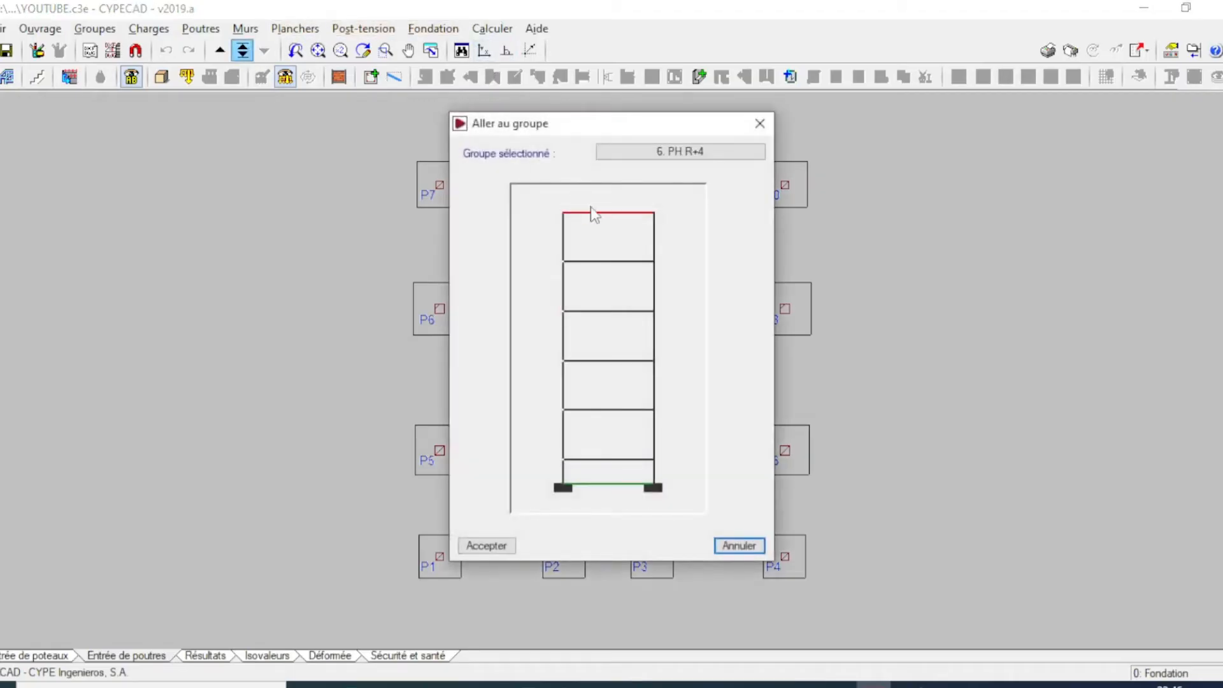
double_click(595, 214)
- Calculate the structure with the new beam loads and close the calculation error report
left_click(492, 28)
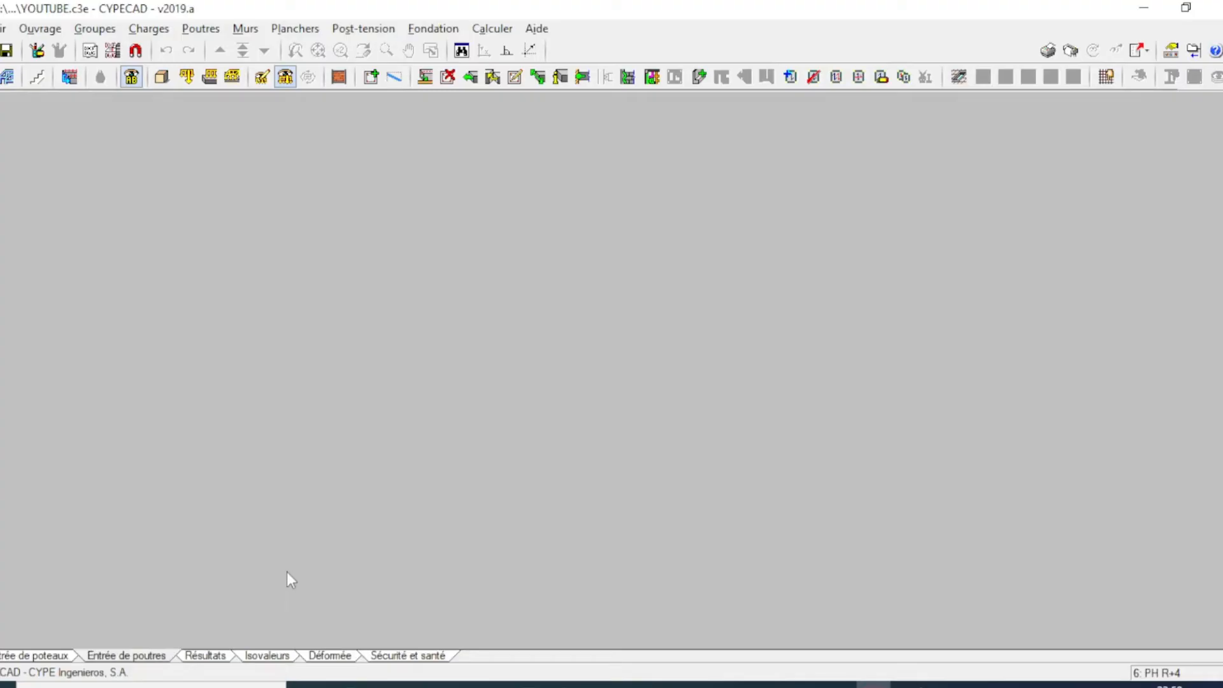
left_click(202, 654)
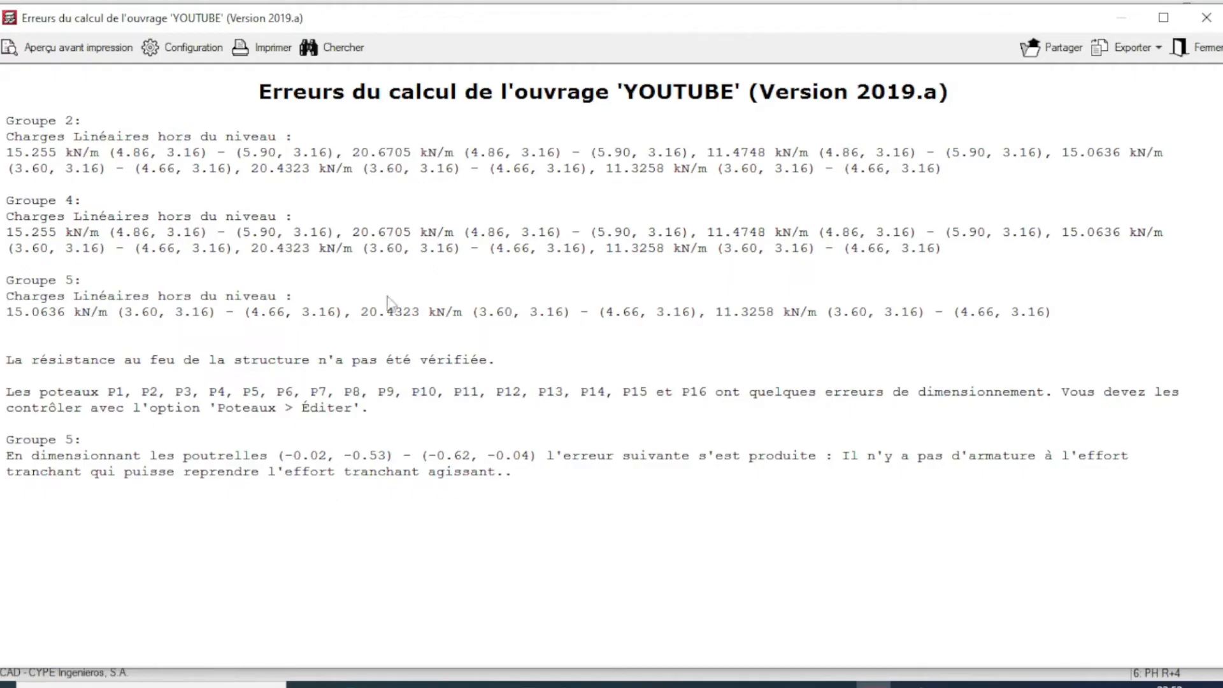
left_click(1201, 48)
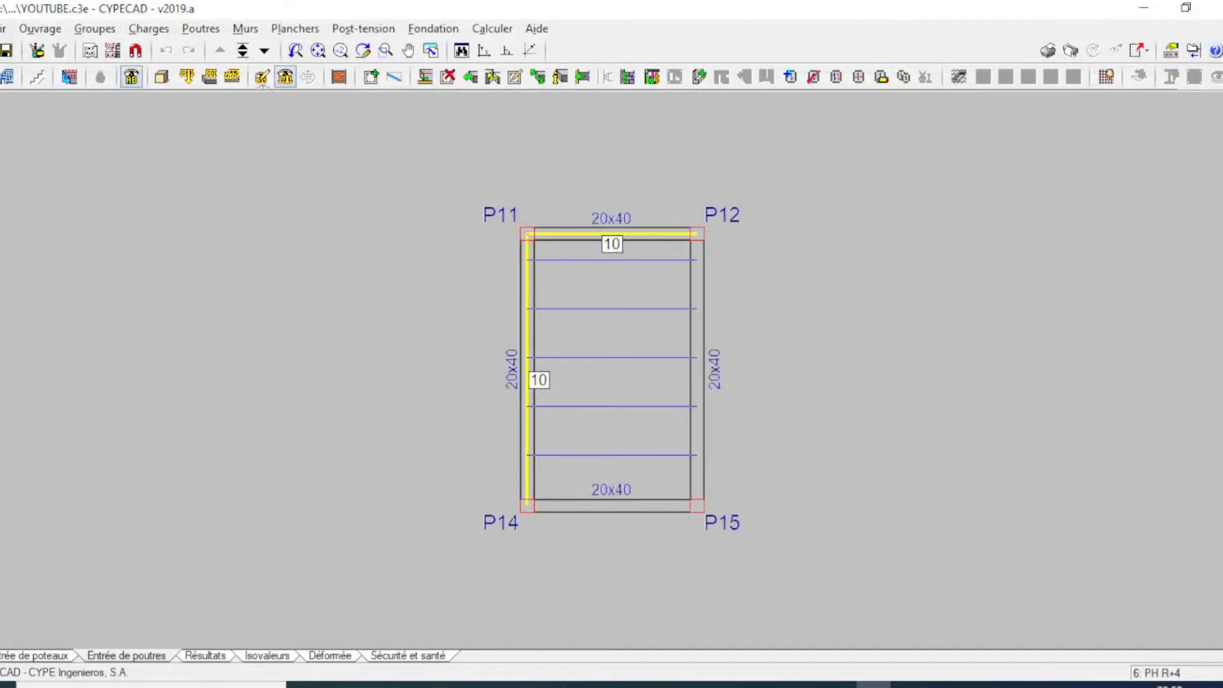
- Examine the floor plans and loads of groups PH R+3, PH R+2, PH R+1, PH RDC and SOUBASSEMENT in turn
left_click(243, 51)
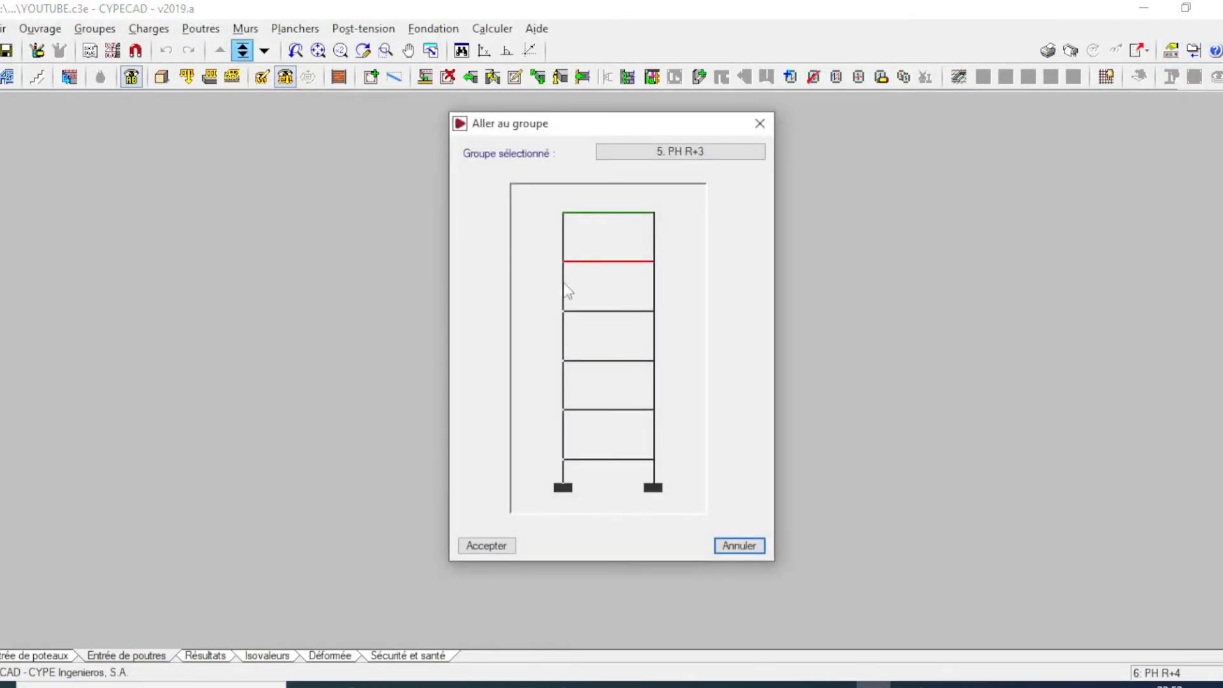
left_click(580, 263)
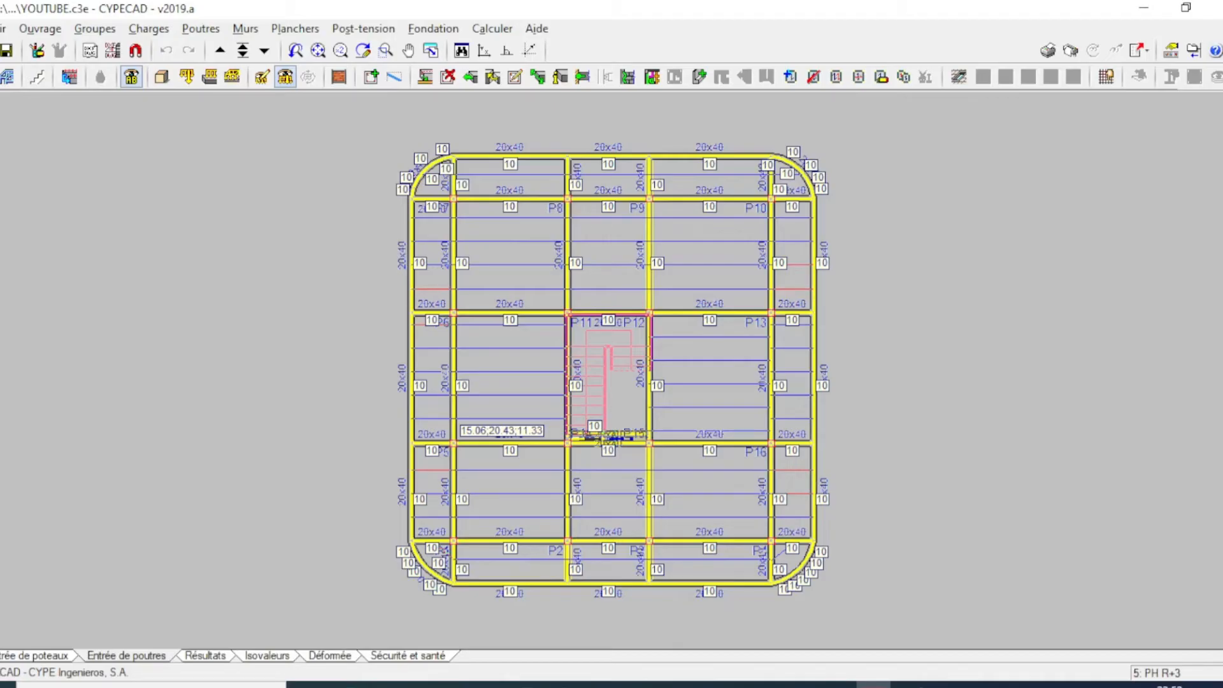
left_click(243, 51)
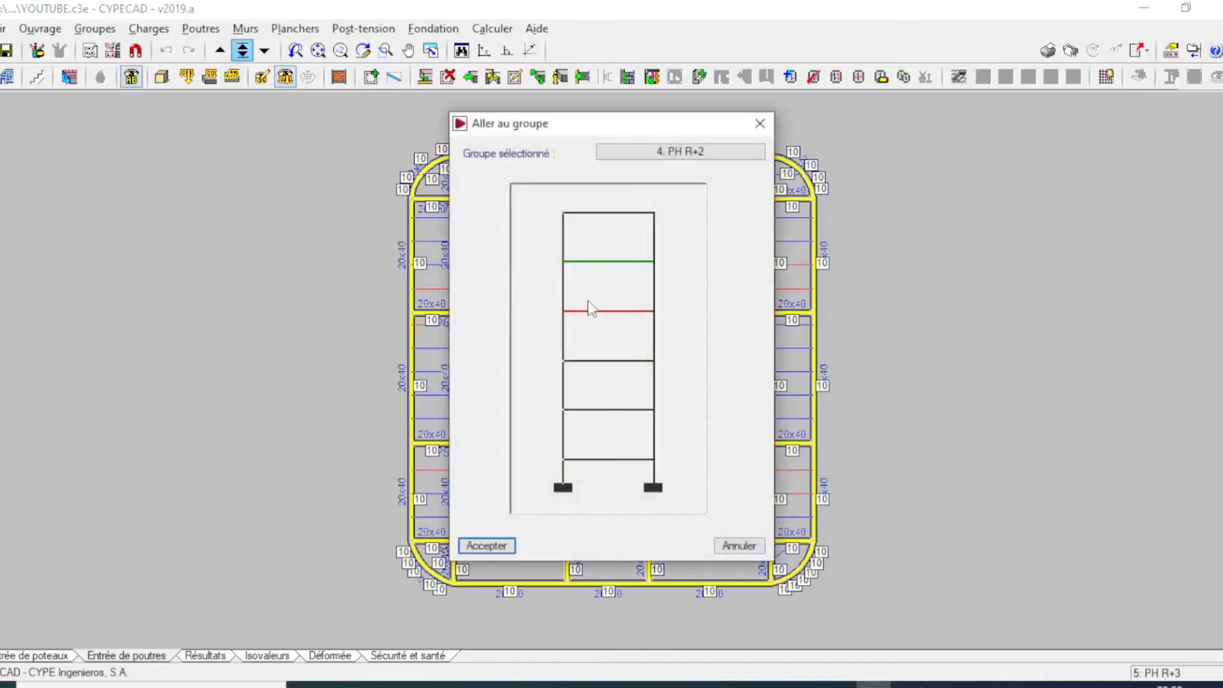
left_click(589, 310)
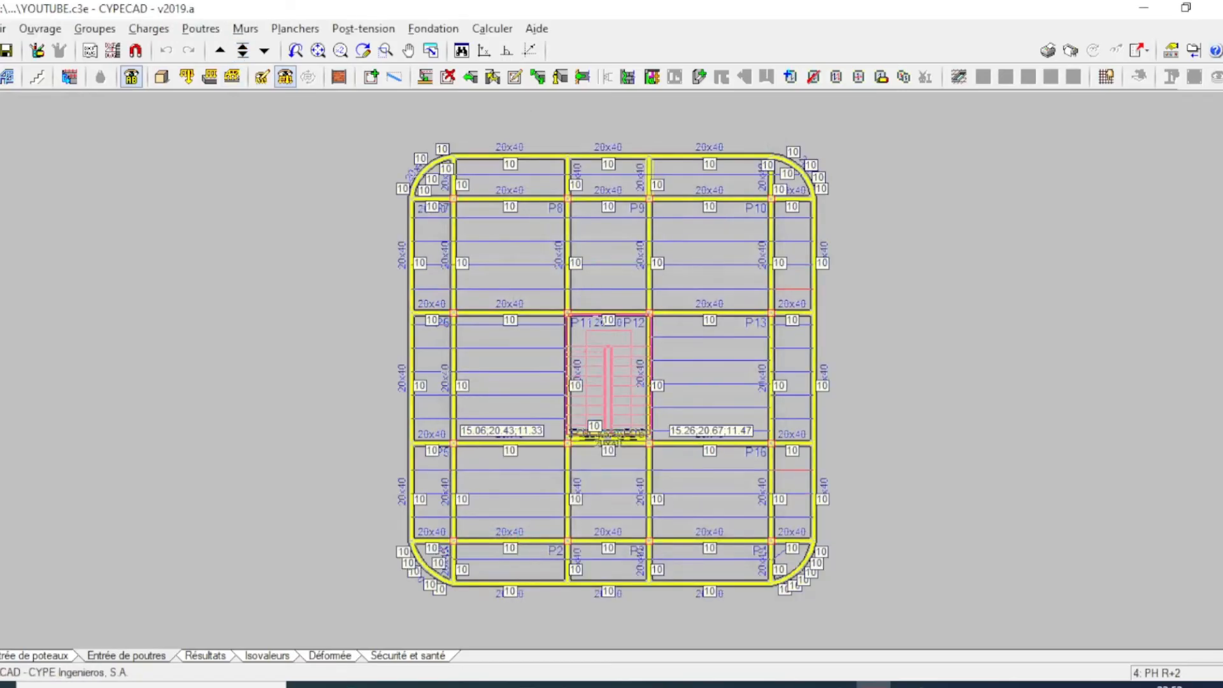
left_click(242, 50)
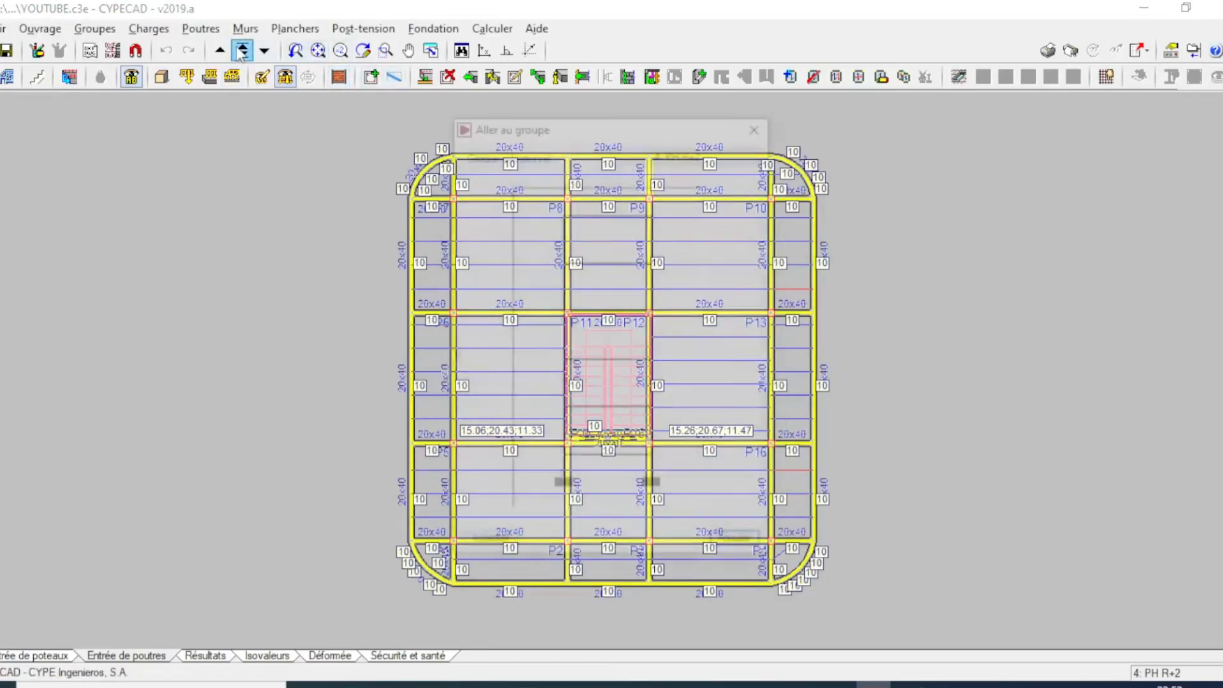
left_click(601, 389)
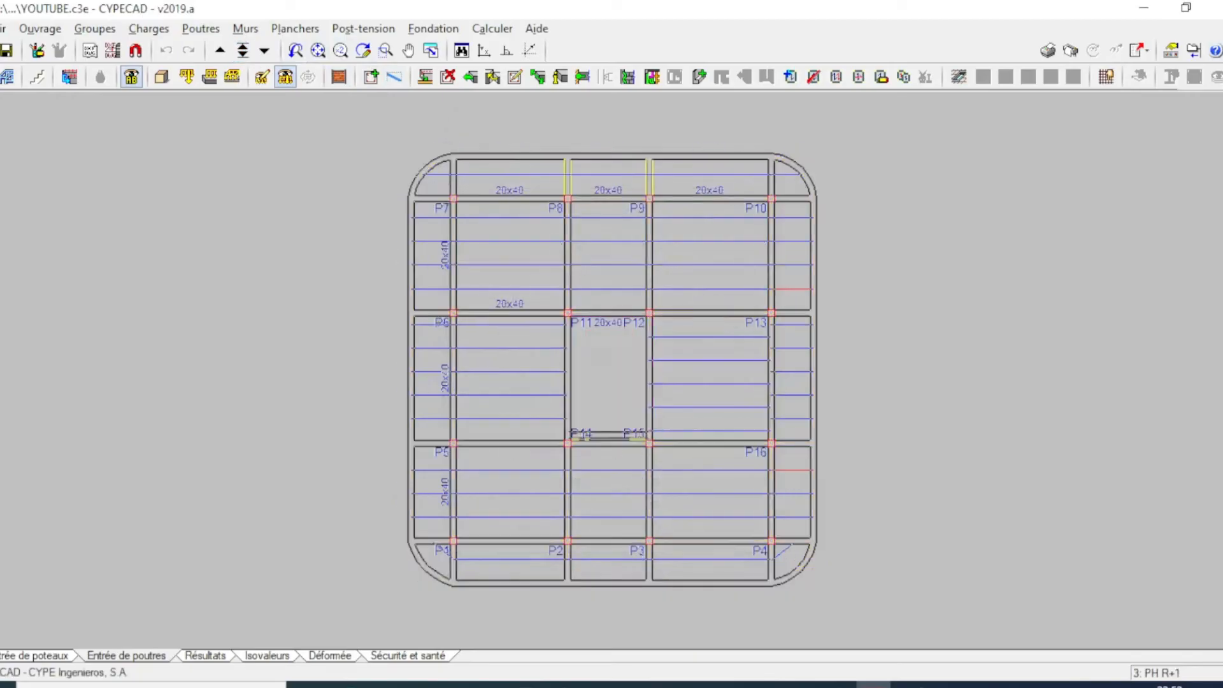
left_click(243, 50)
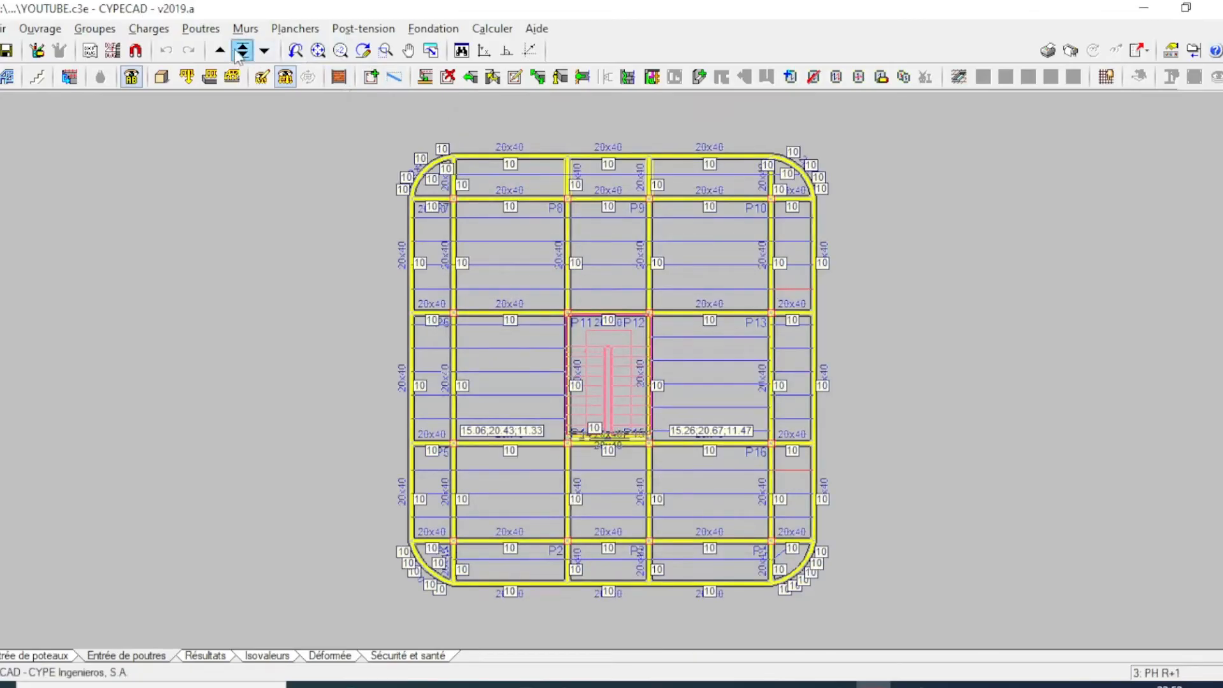
left_click(593, 396)
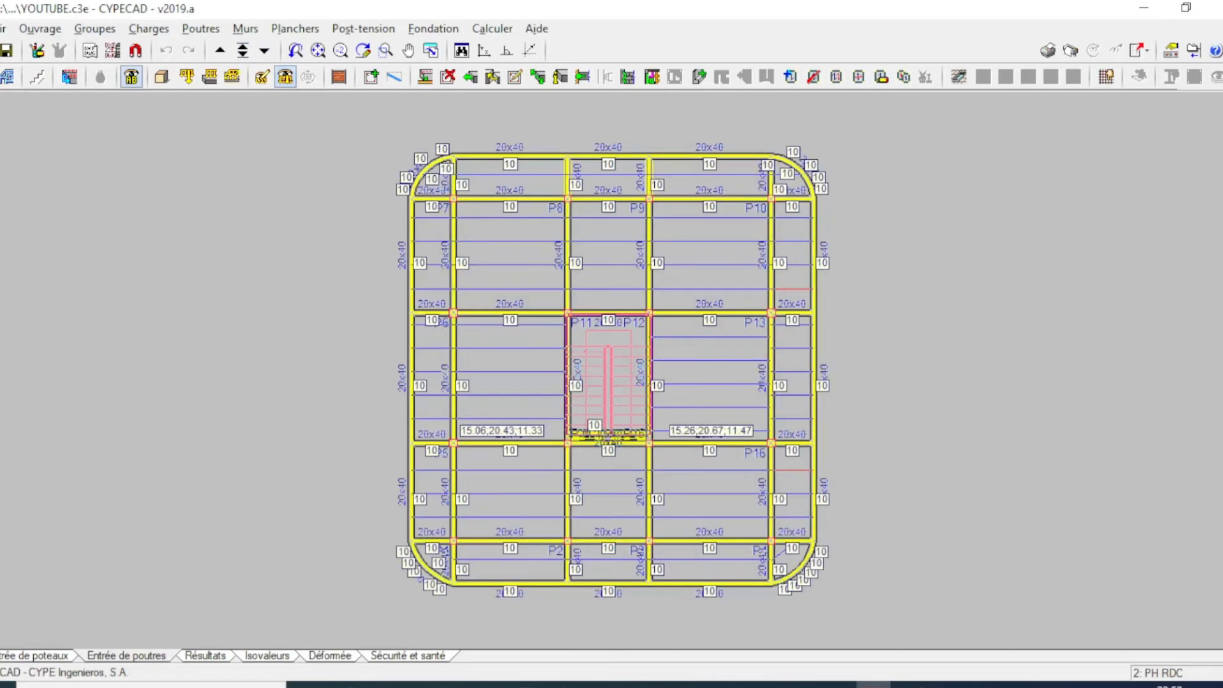
left_click(242, 50)
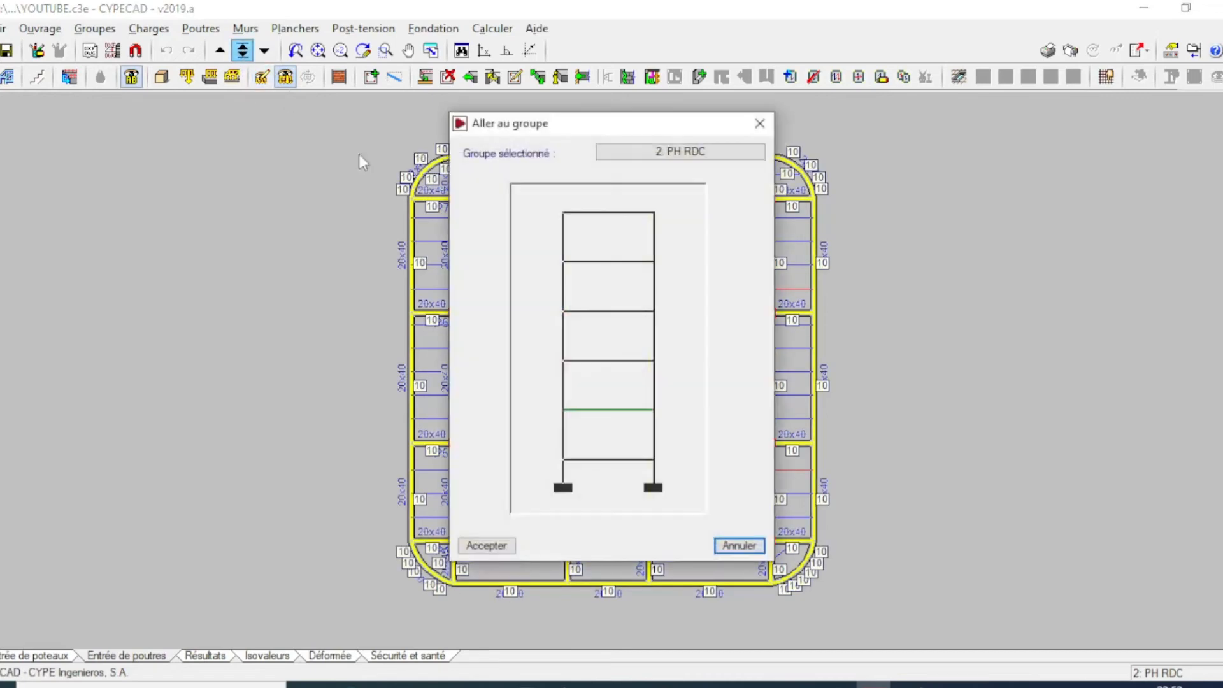
left_click(628, 454)
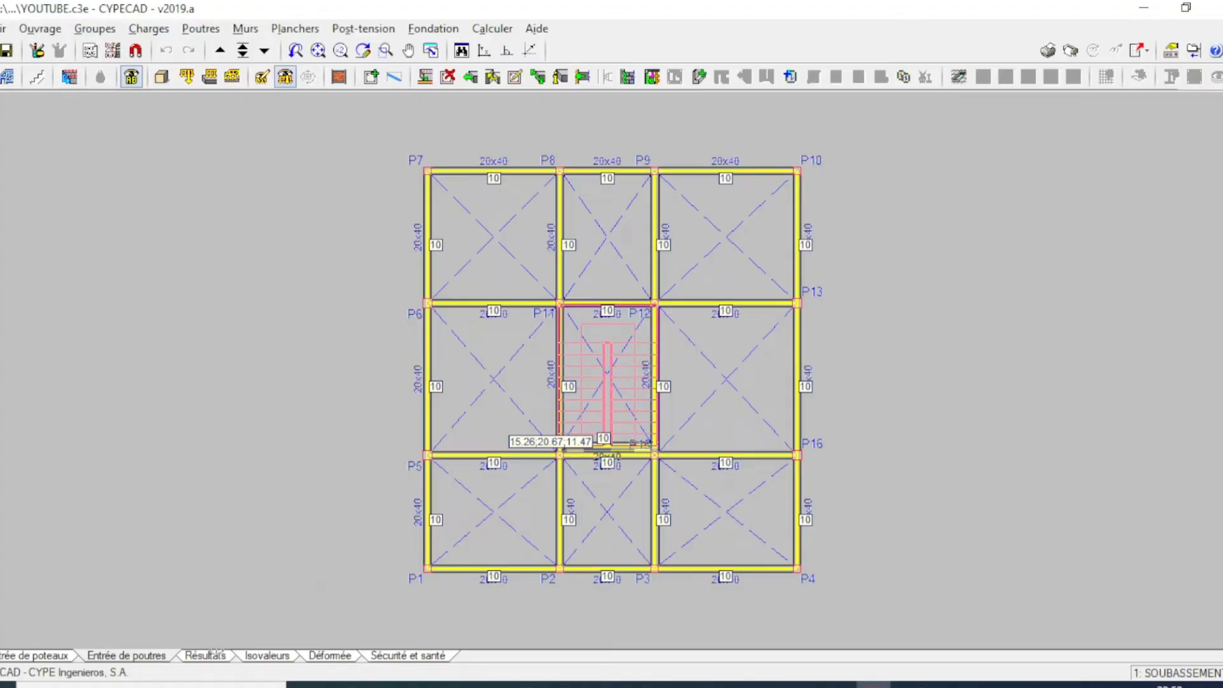
- Switch to the calculation results and open column P7 in the column reinforcement editor
left_click(201, 656)
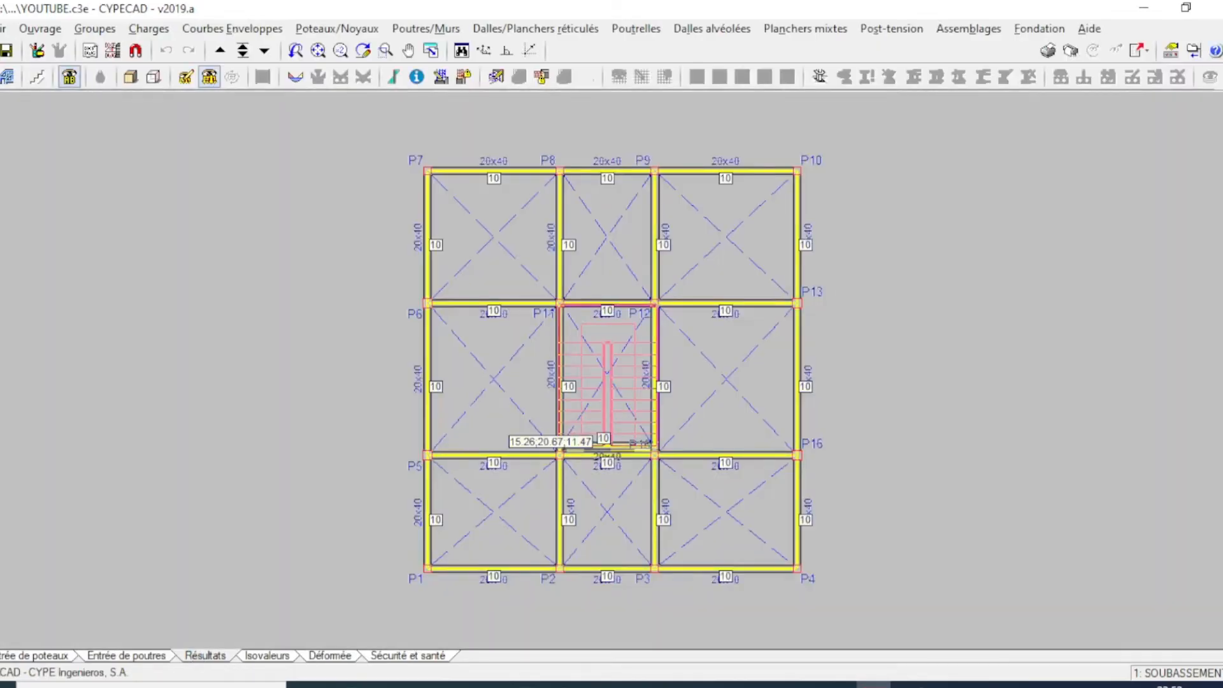
left_click(337, 28)
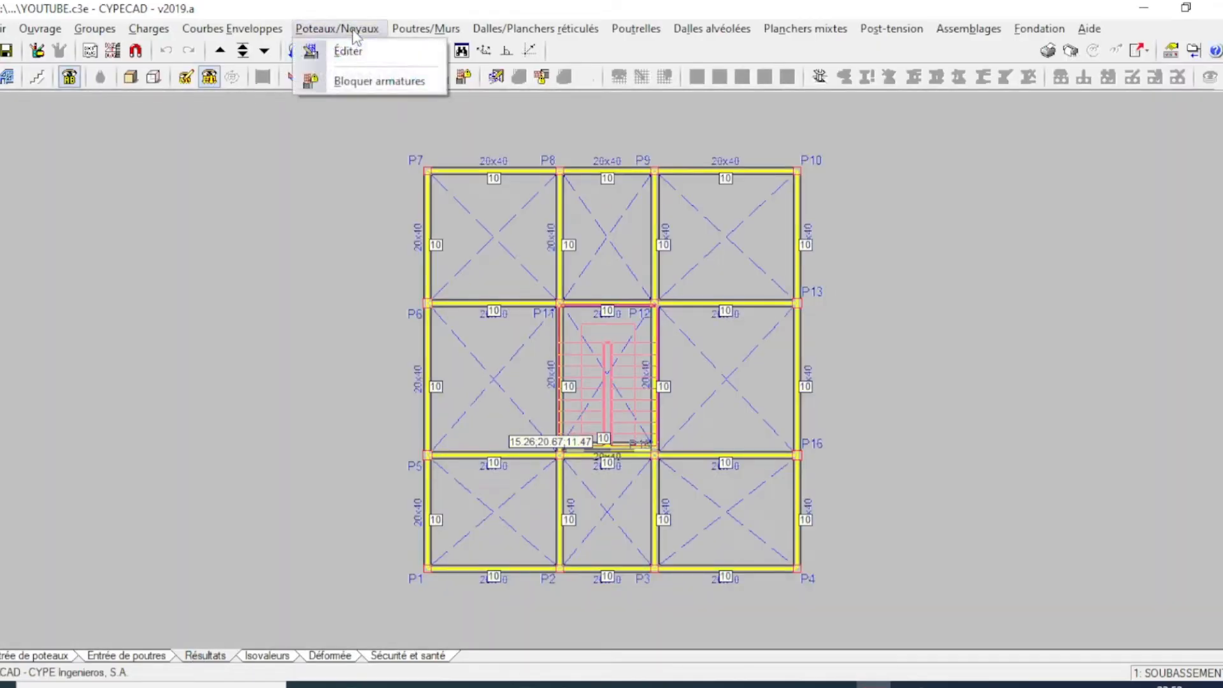
left_click(352, 49)
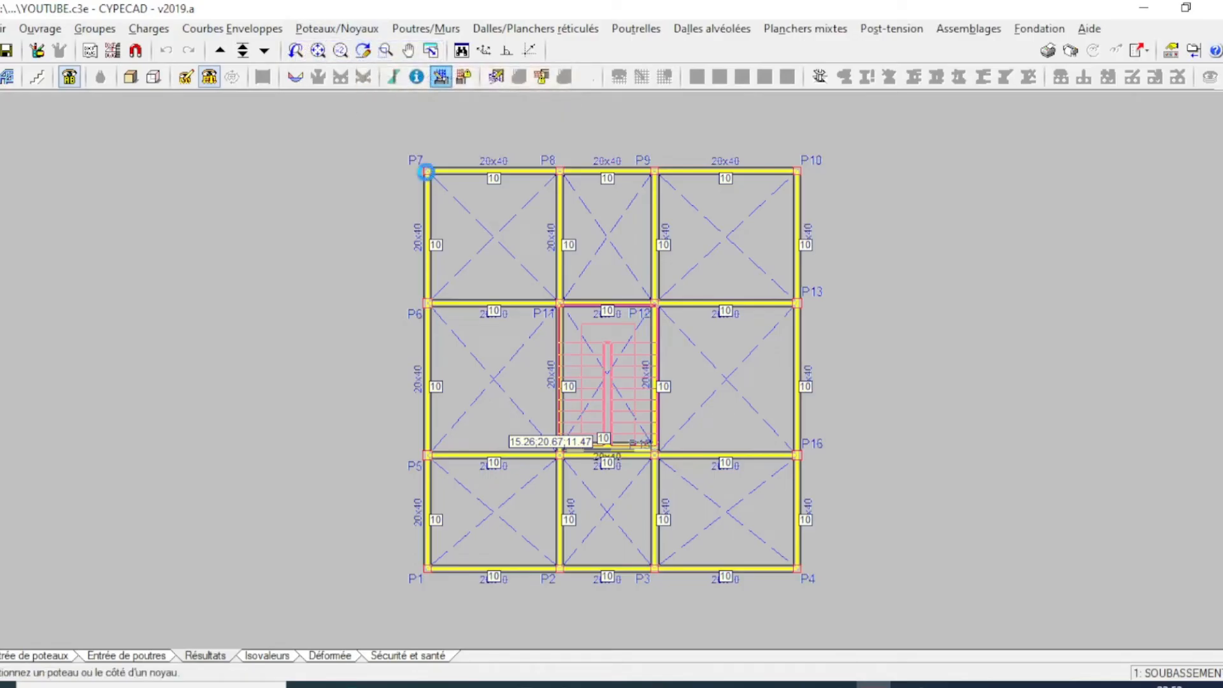
left_click(427, 172)
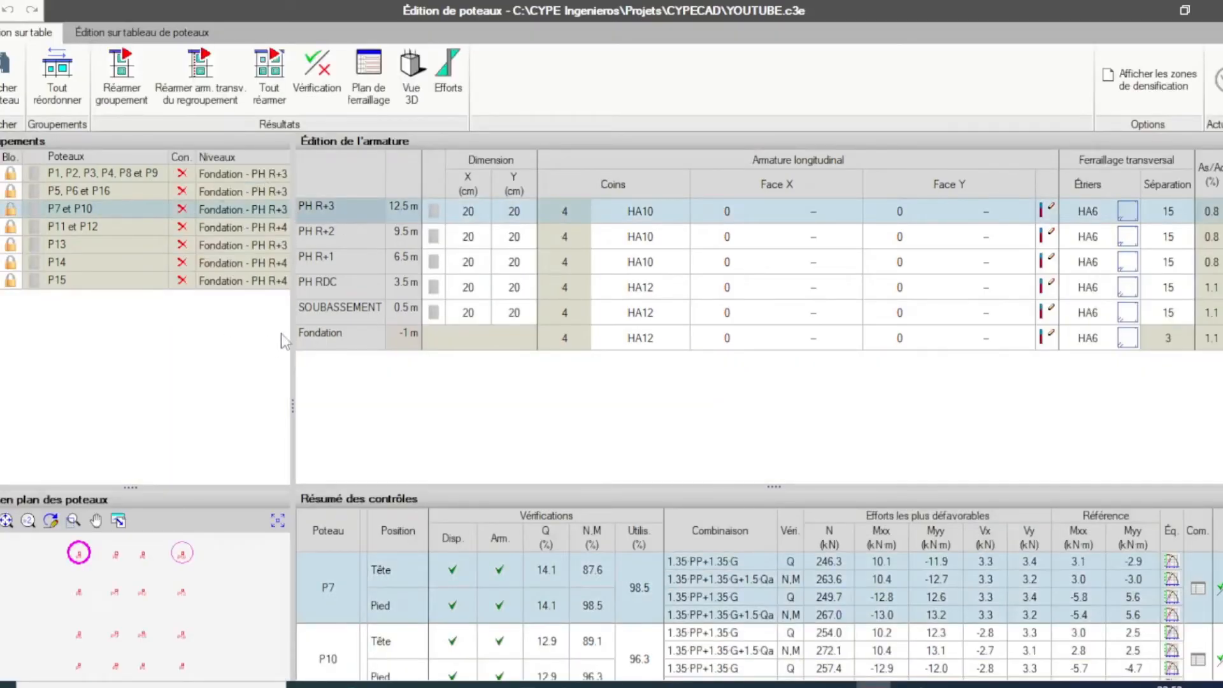
- Unlock the remaining column groups, from P5, P6 and P16 through to P15, so their reinforcement is editable
left_click(10, 191)
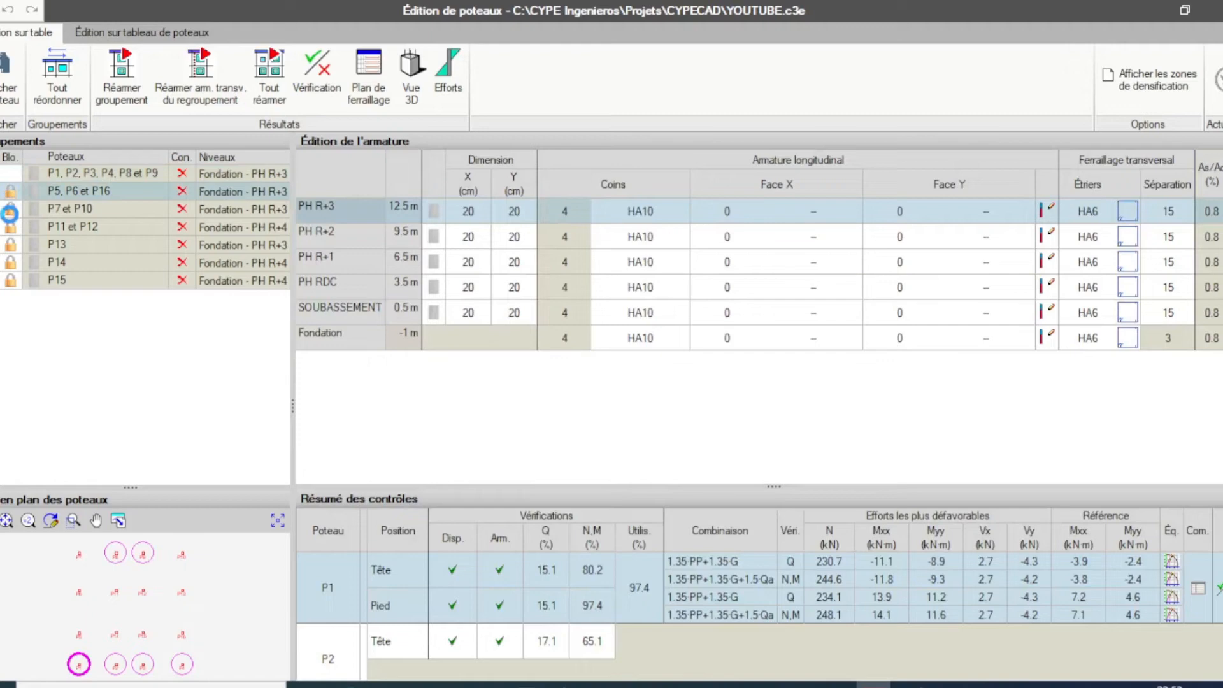
left_click(10, 211)
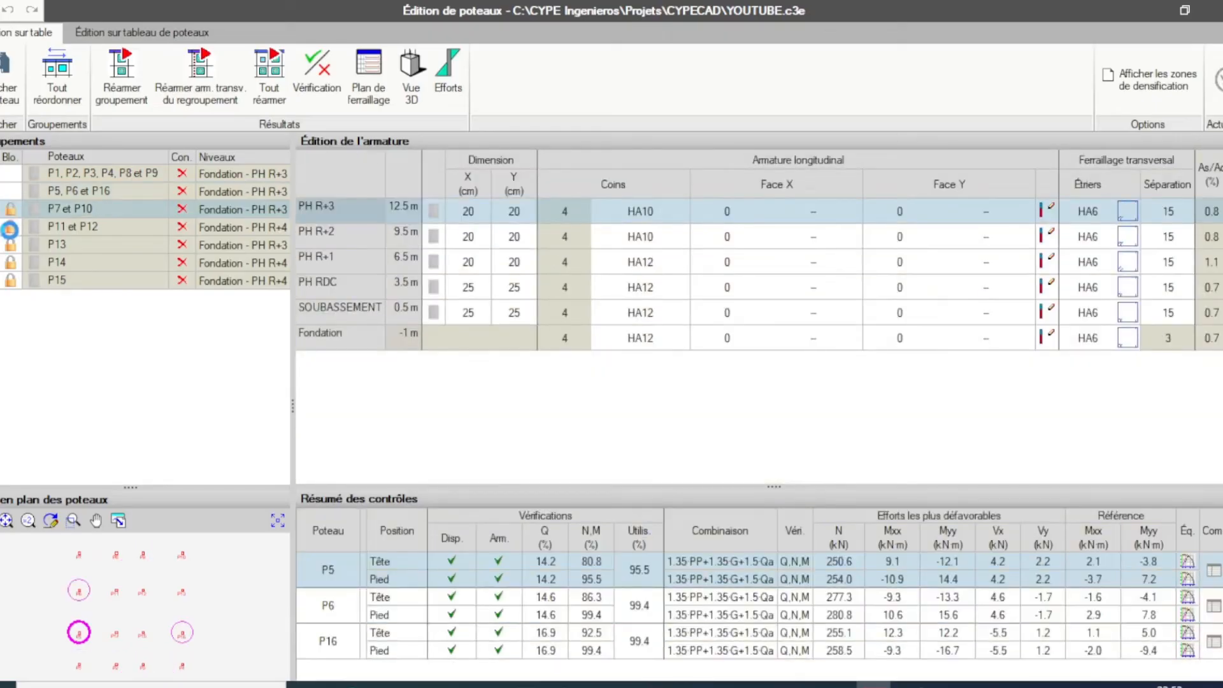
left_click(11, 230)
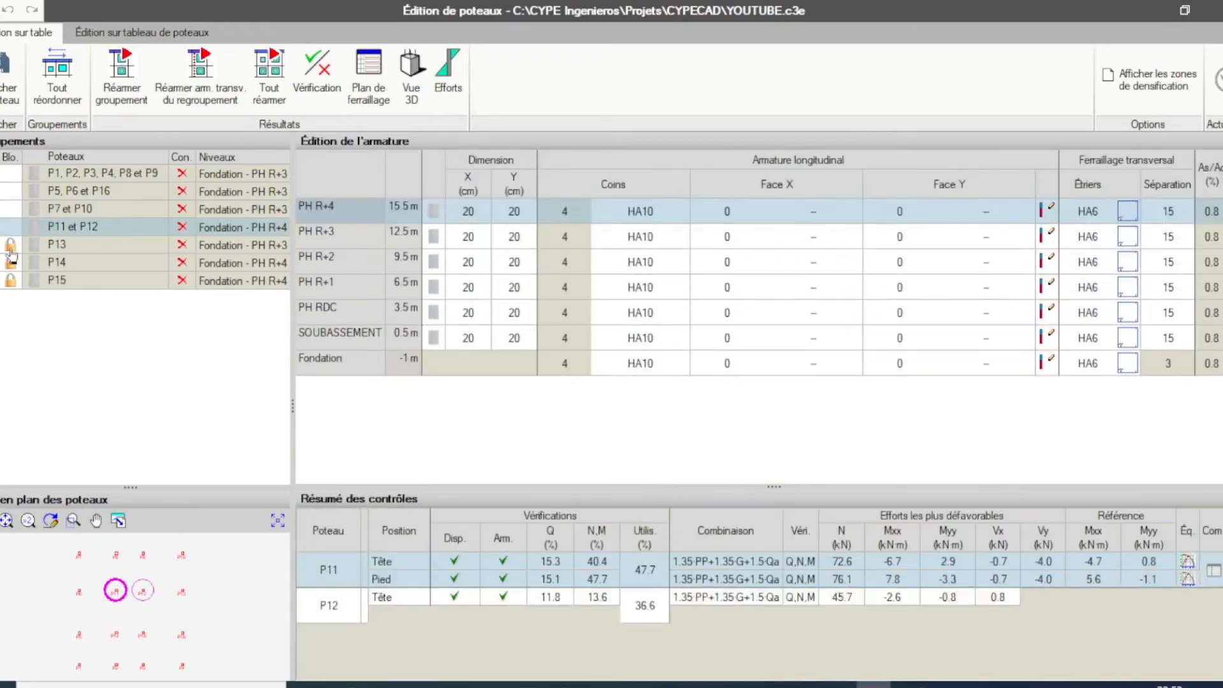
left_click(10, 244)
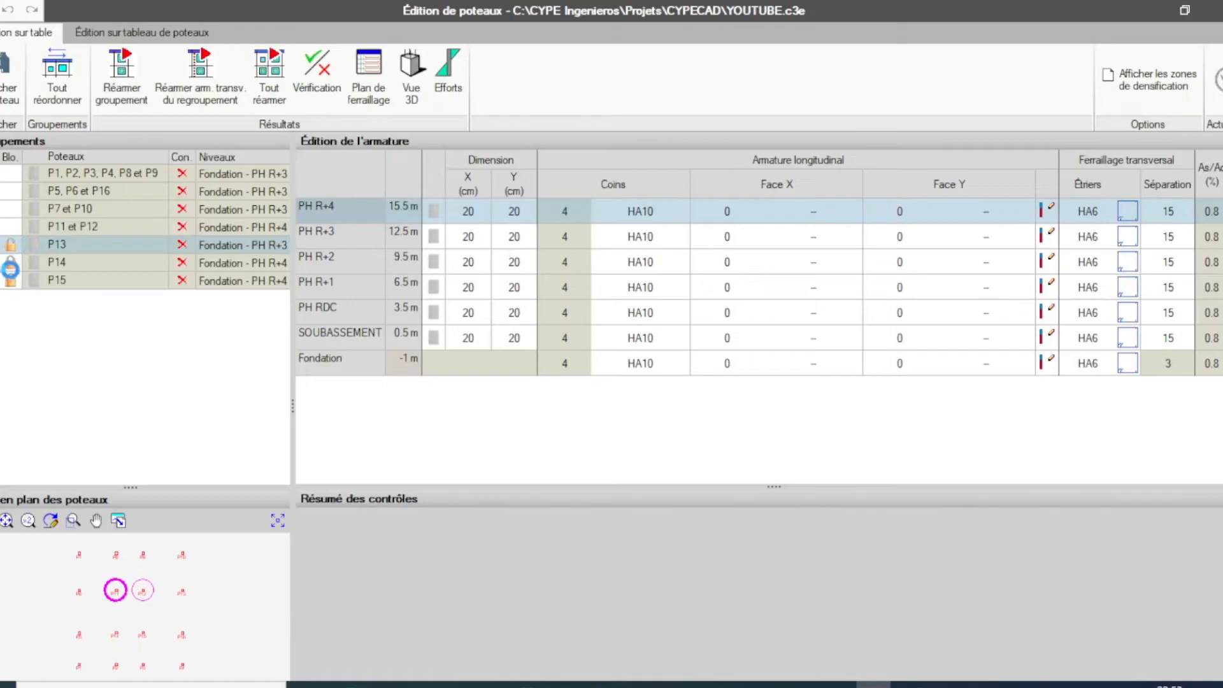
left_click(10, 263)
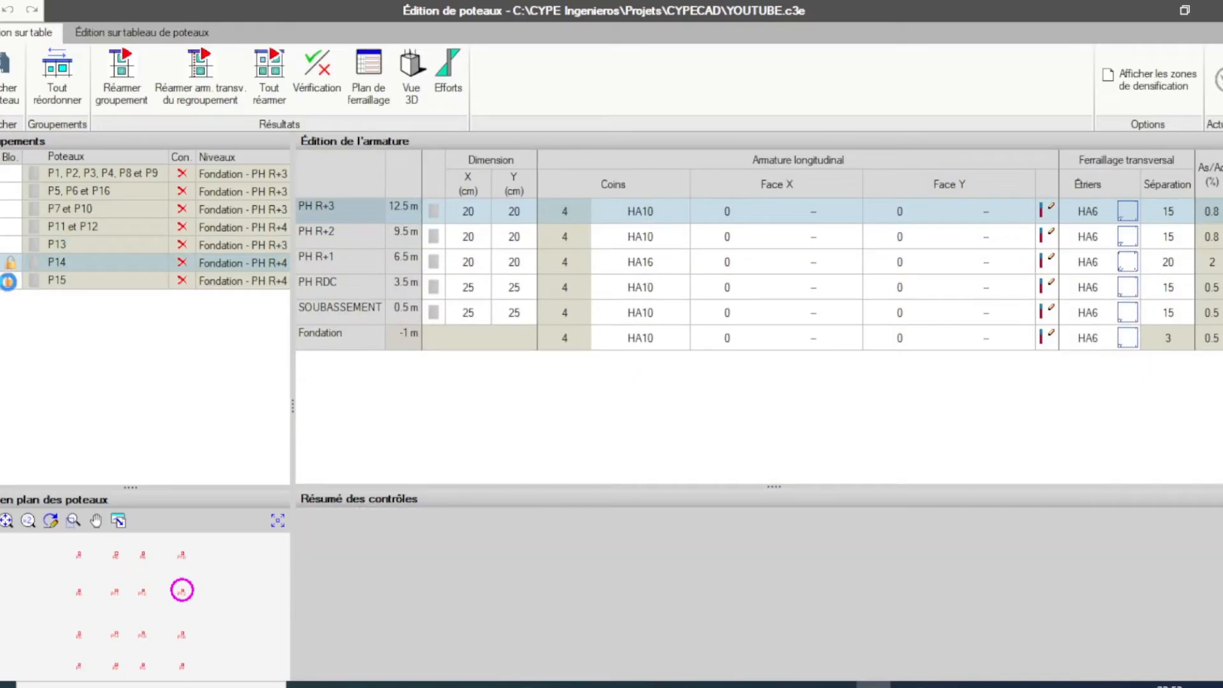
left_click(8, 281)
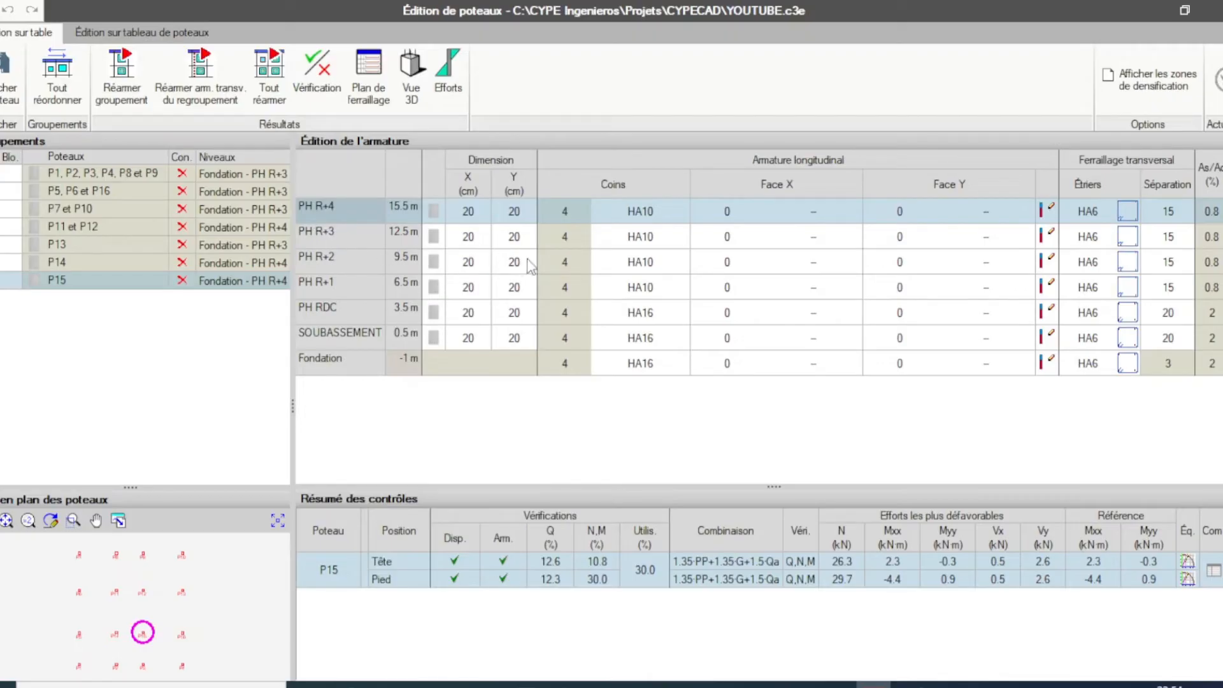
- Set the X dimension of column P15 to 25 cm on all levels from PH R+2 down
left_click_drag(529, 264, 560, 373)
left_click(468, 264)
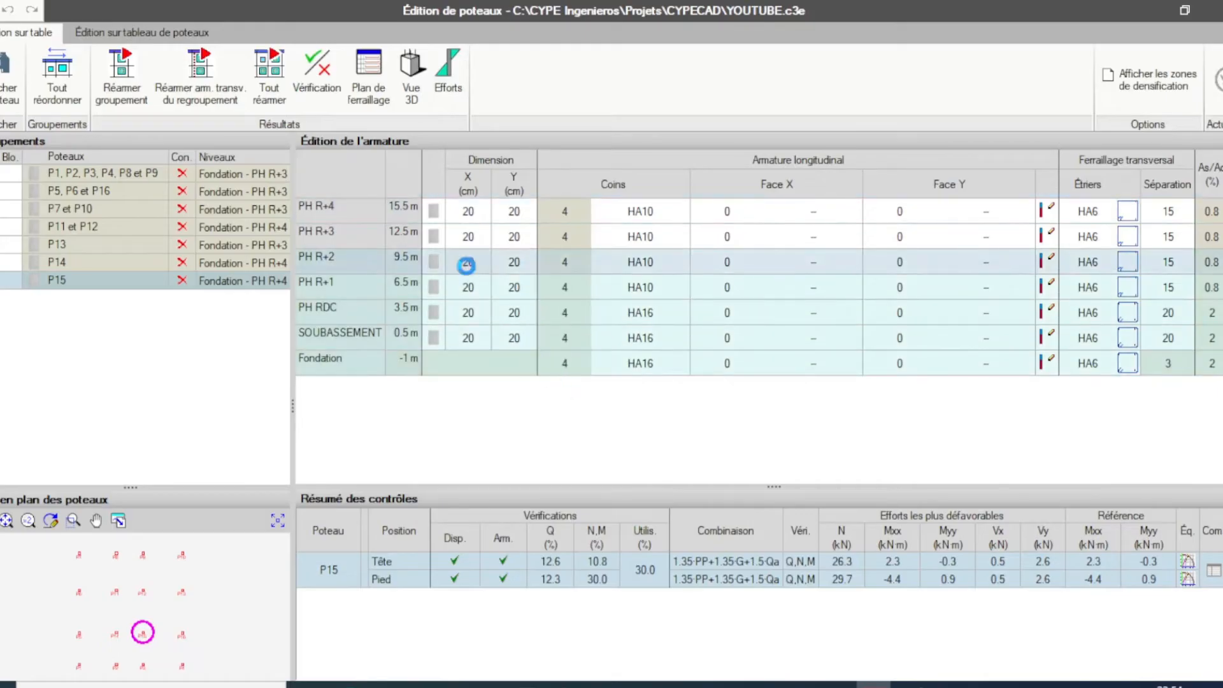
left_click(470, 264)
type("6")
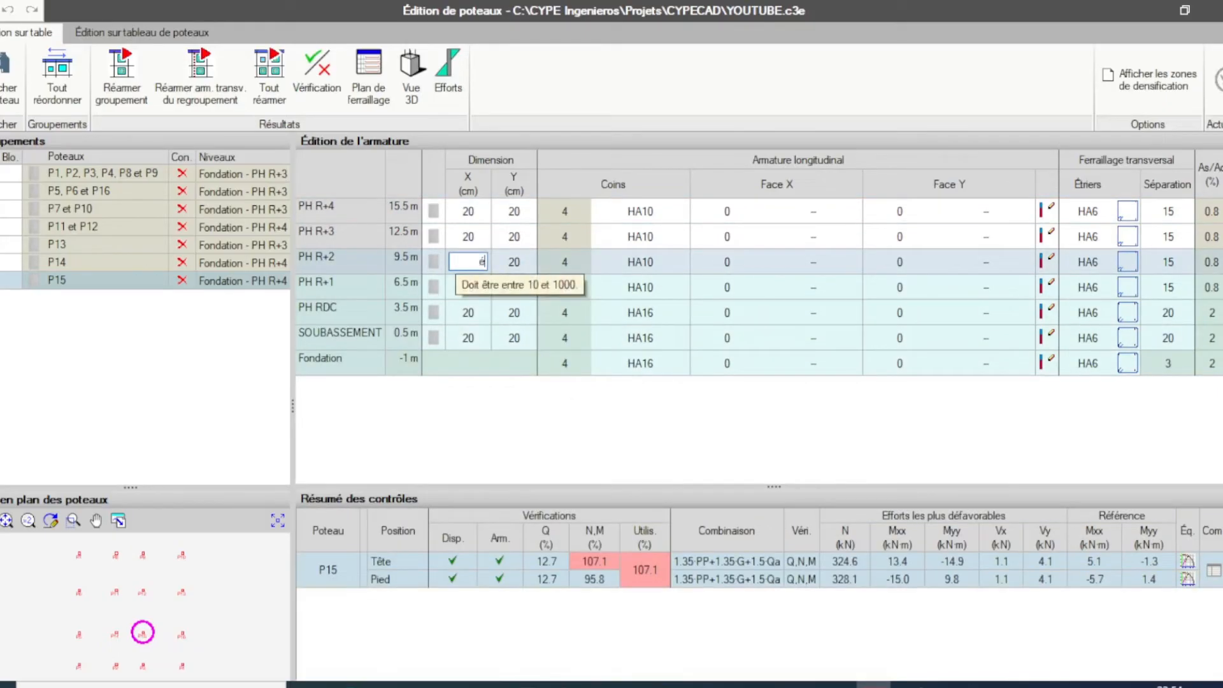
key("BackSpace")
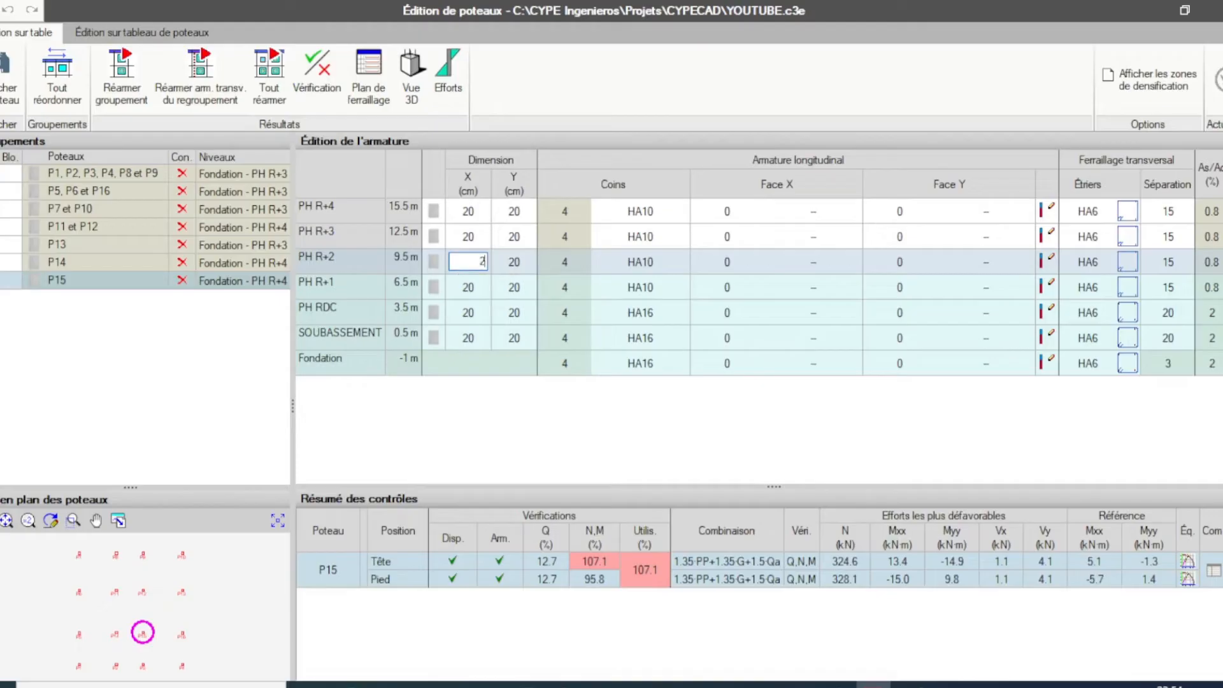
type("25")
- Set the Y dimension of column P15 to 25 cm from PH R+2 down, then run its verification and close the report
left_click(519, 261)
left_click(519, 262)
type("2")
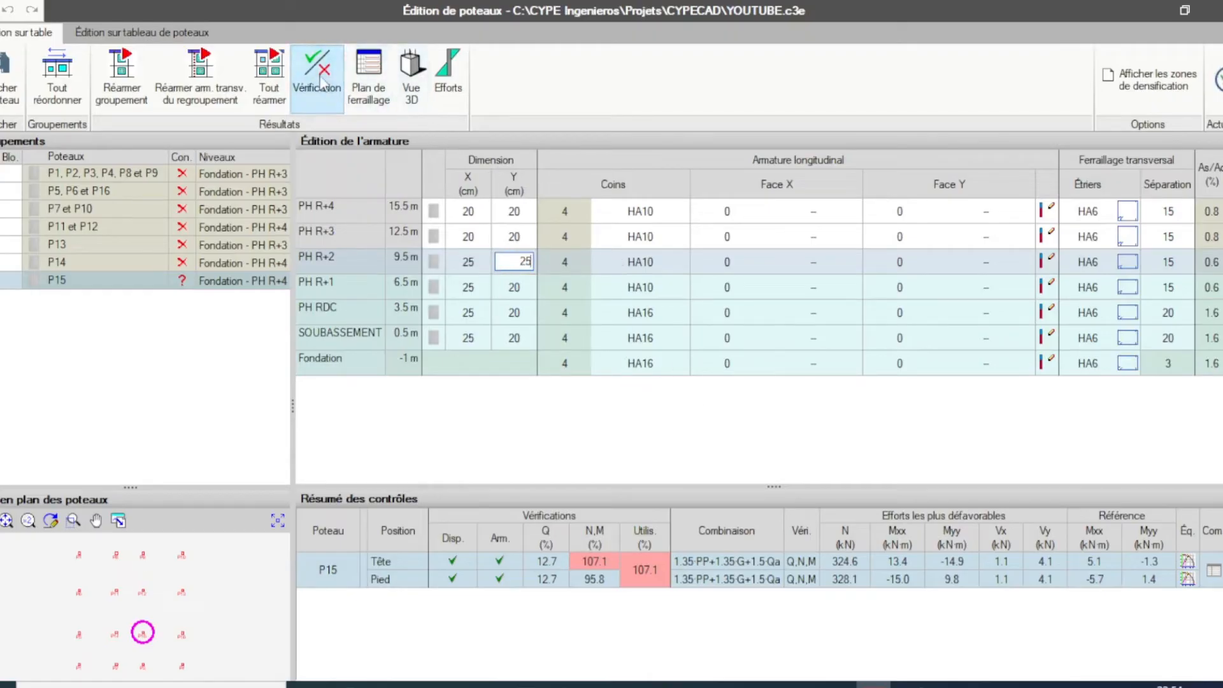
left_click(320, 79)
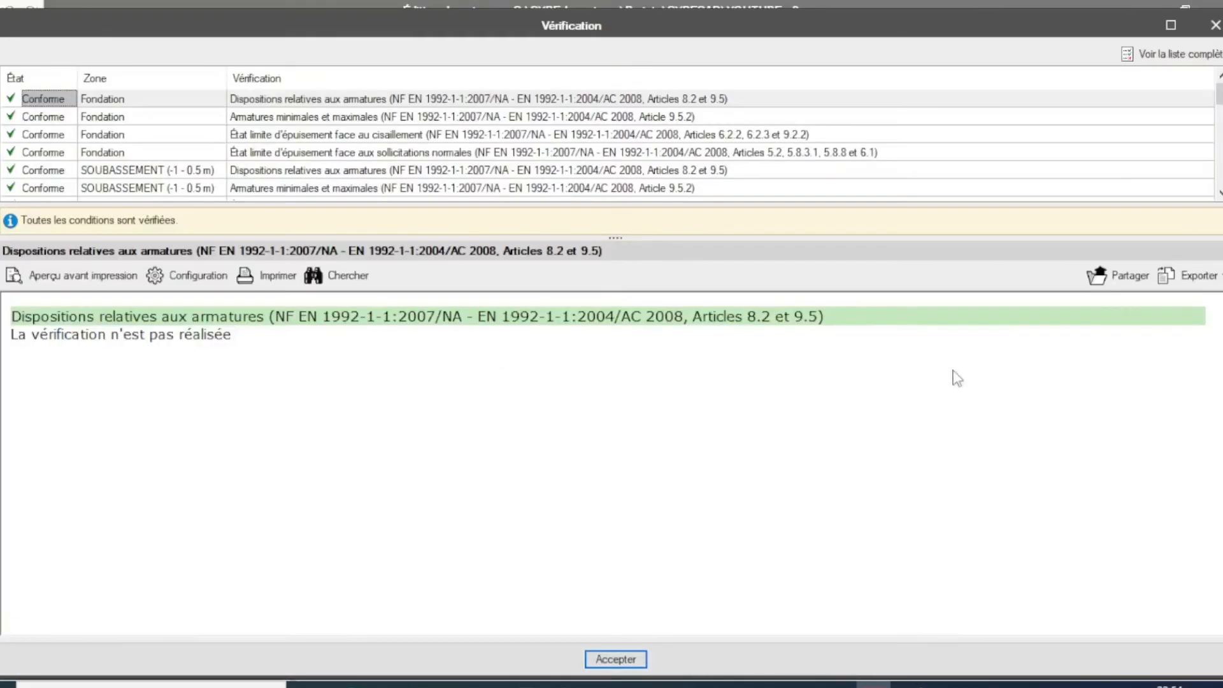
left_click(1214, 26)
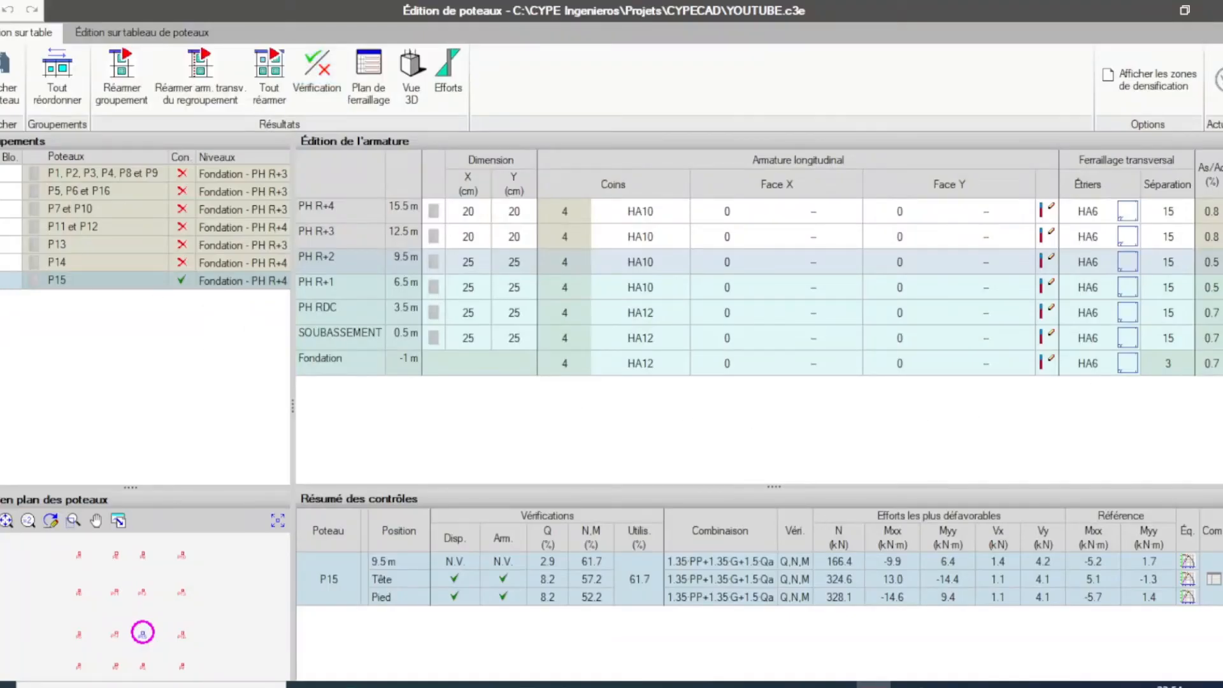
- Unlock the group P1, P2, P3, P4, P8 et P9 and set its X dimension to 25 cm from PH R+2 down
left_click(25, 179)
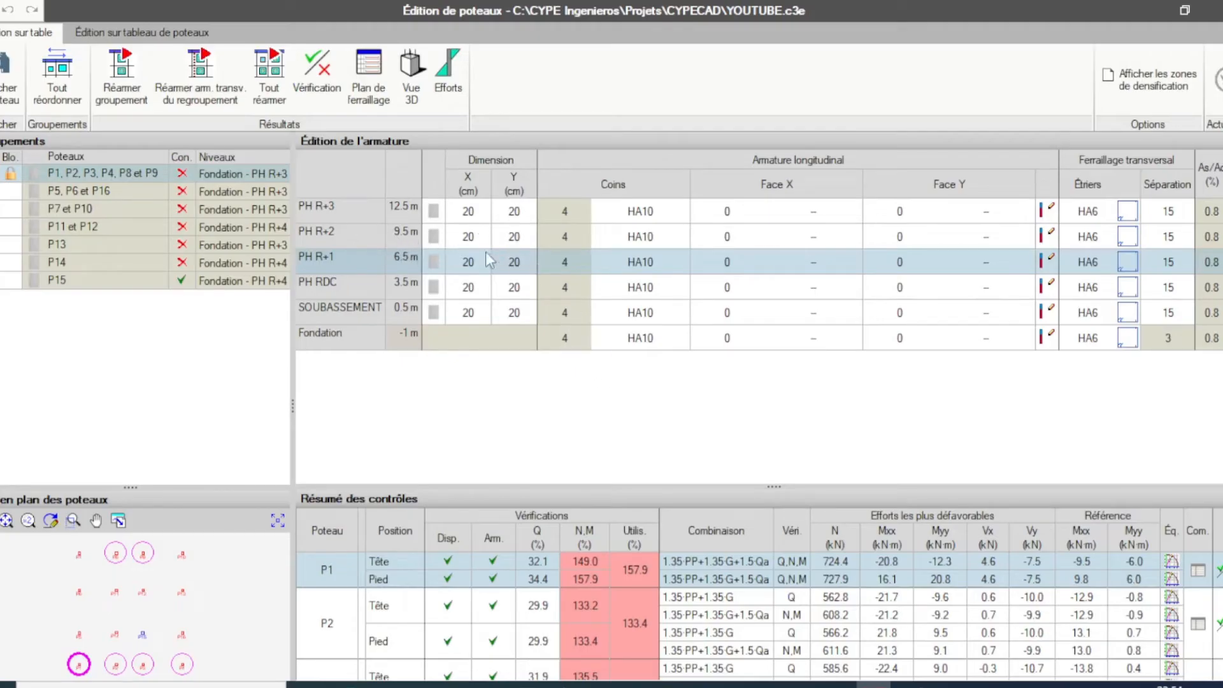
left_click(469, 236)
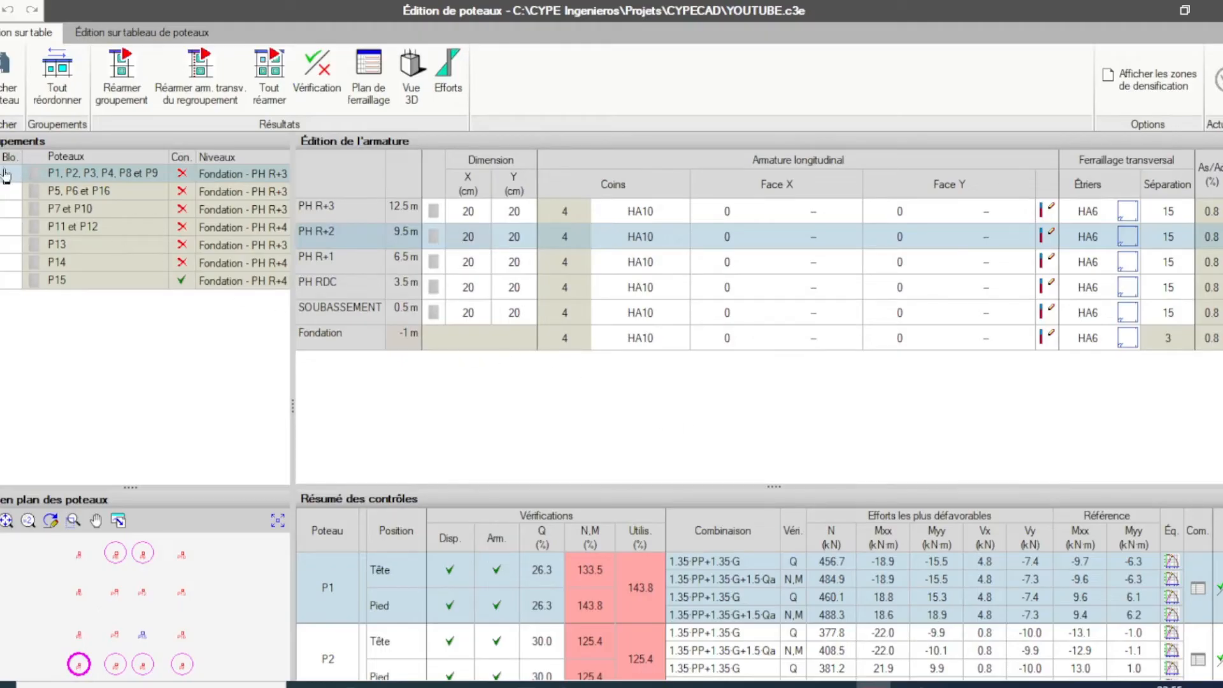
left_click_drag(641, 421, 461, 243)
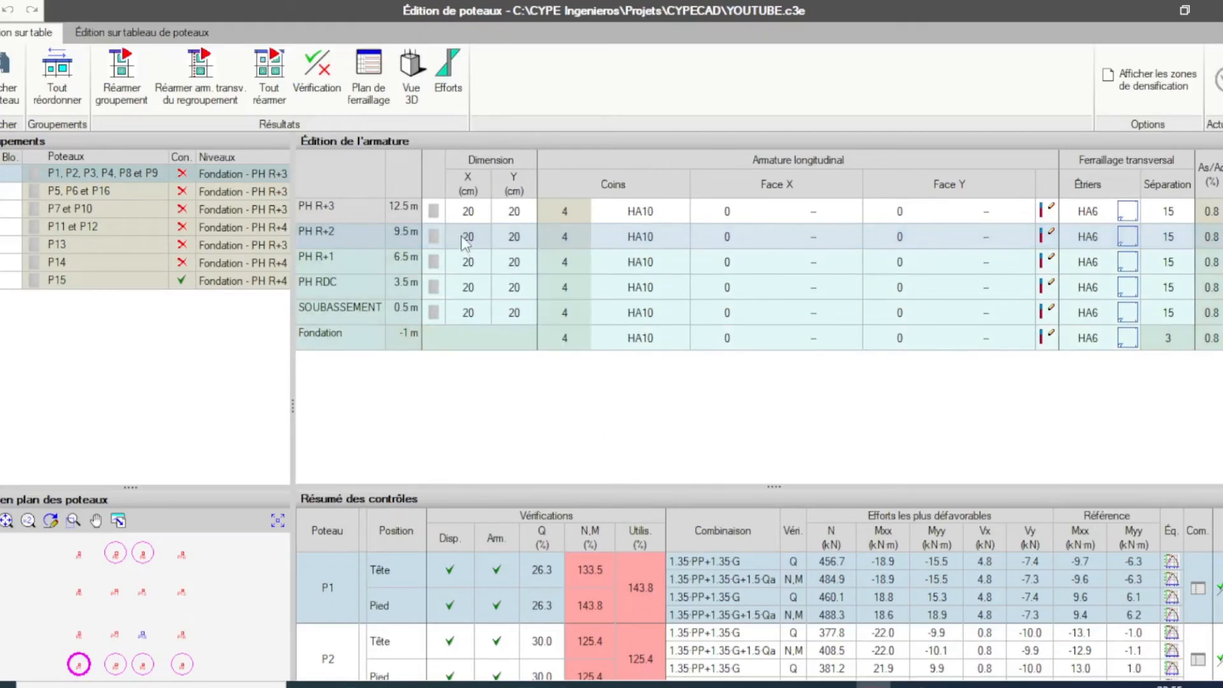
double_click(462, 239)
type("2")
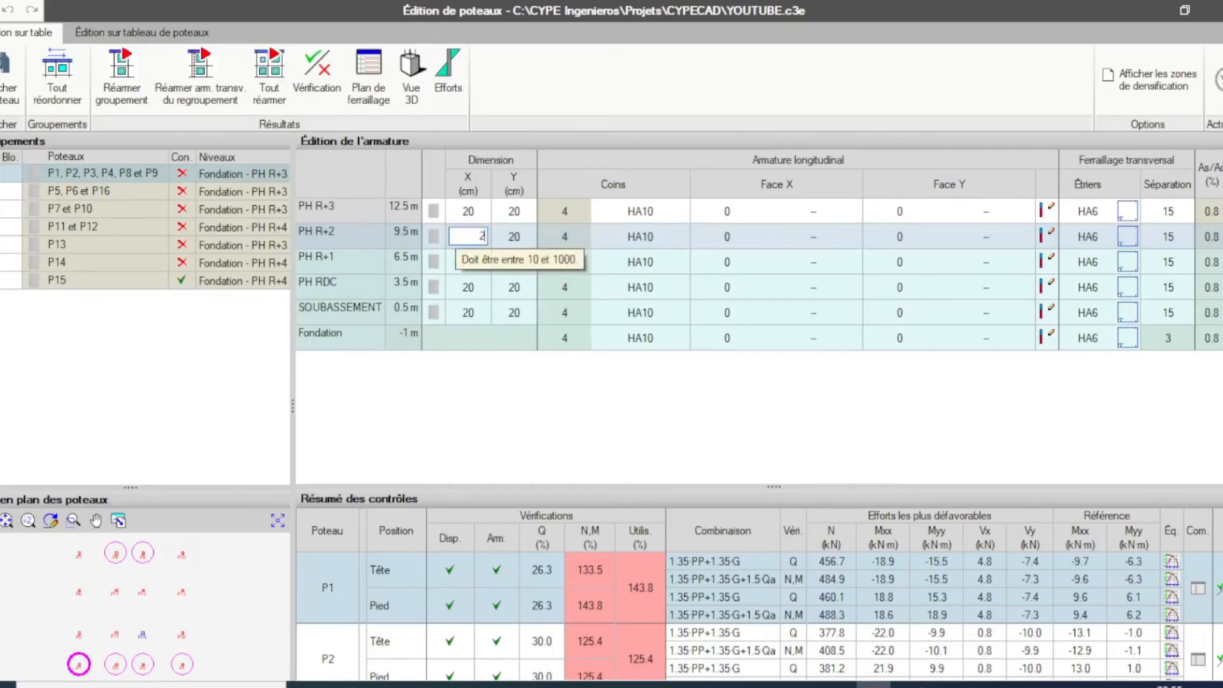
- Set the group's Y dimension to 25 cm from PH R+2 down, then run the verification and close the report
double_click(504, 236)
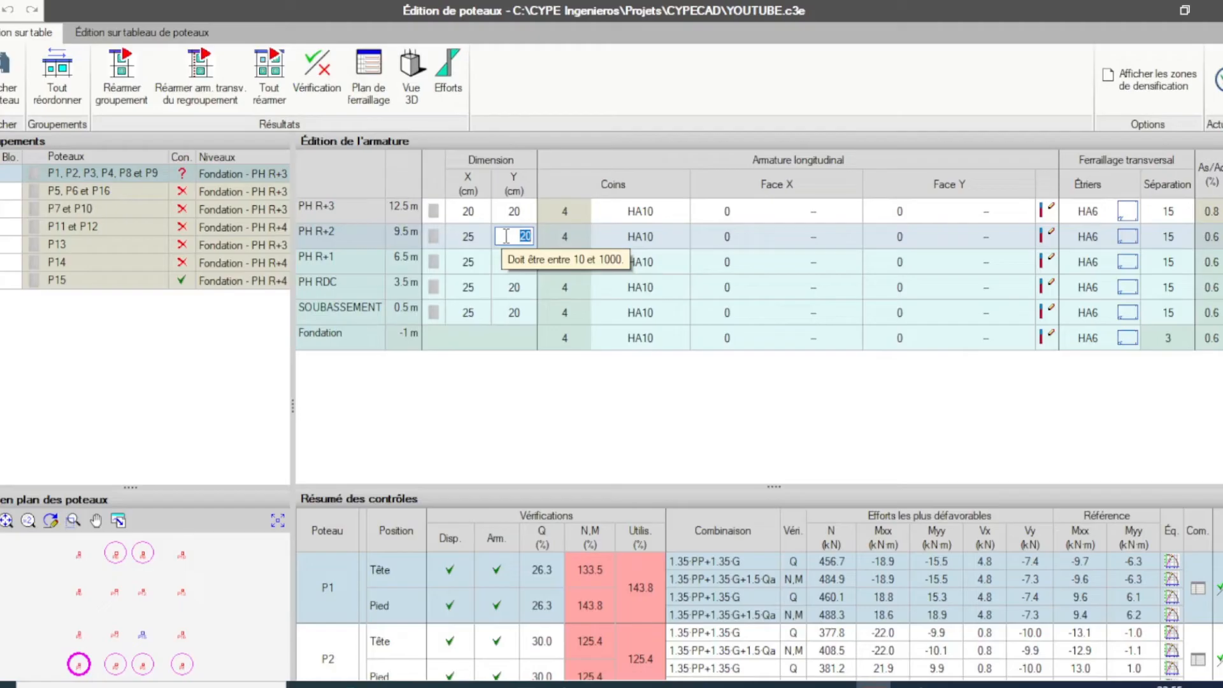
type("2")
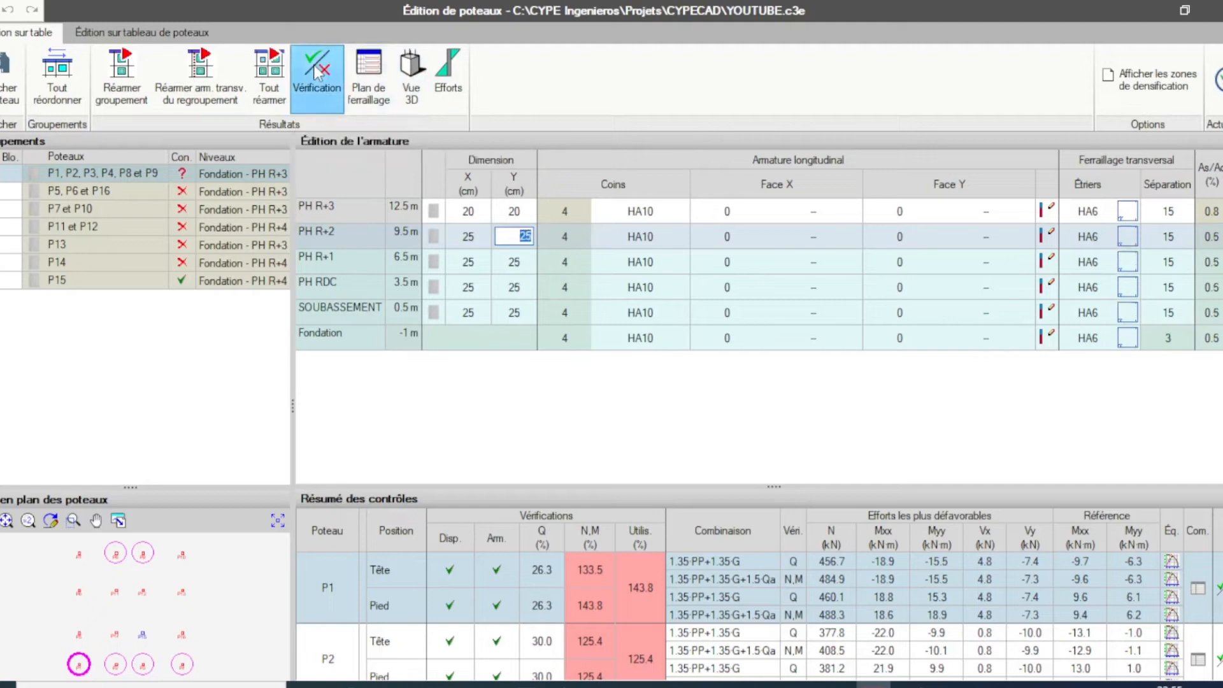
key("Return")
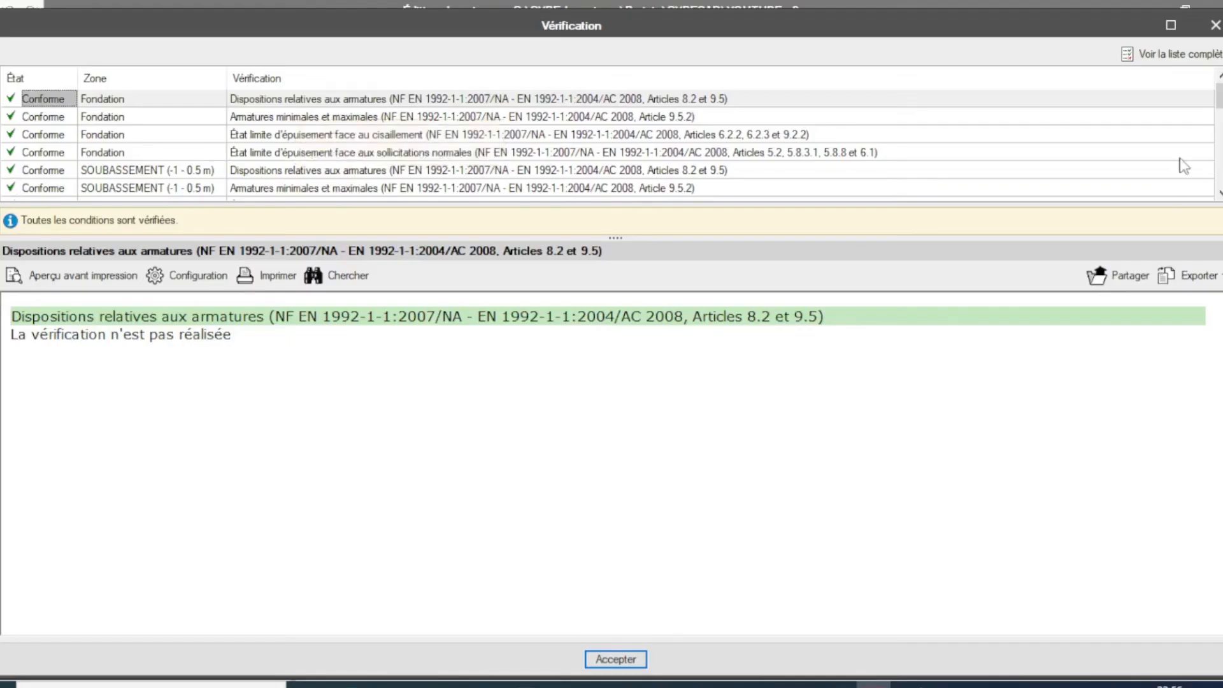
left_click(1214, 26)
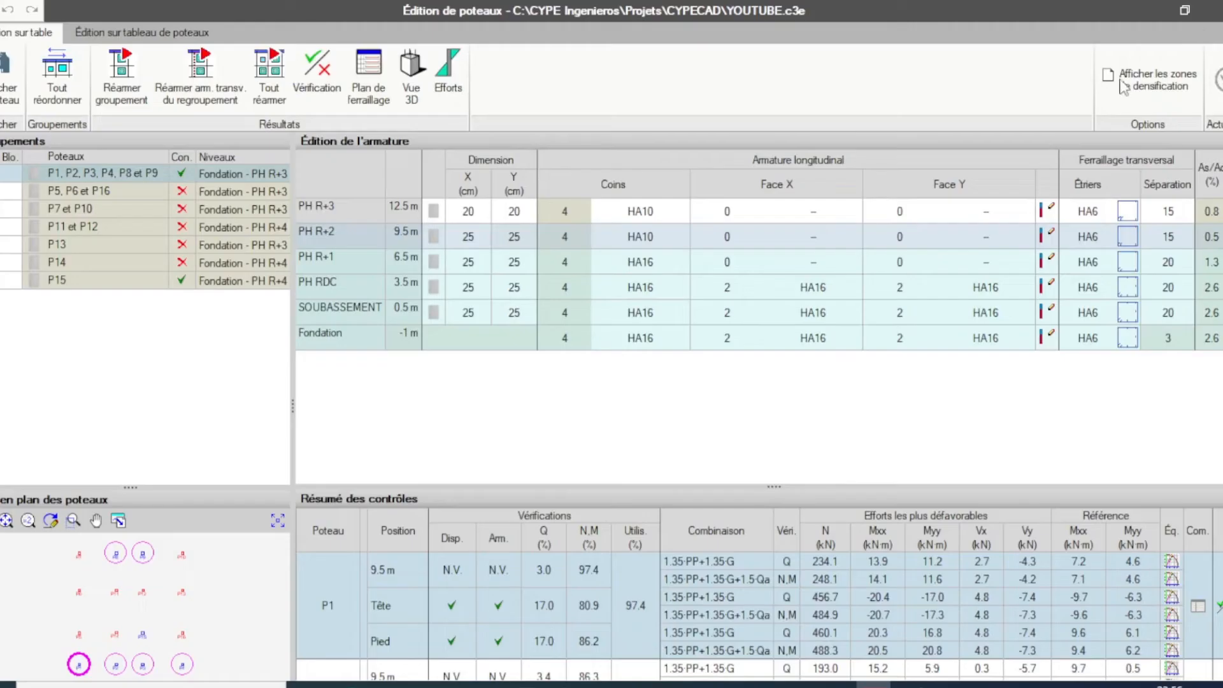
- Lock column P15 and the group P1, P2, P3, P4, P8 et P9, then select the group P5, P6 et P16
left_click(5, 285)
left_click(6, 281)
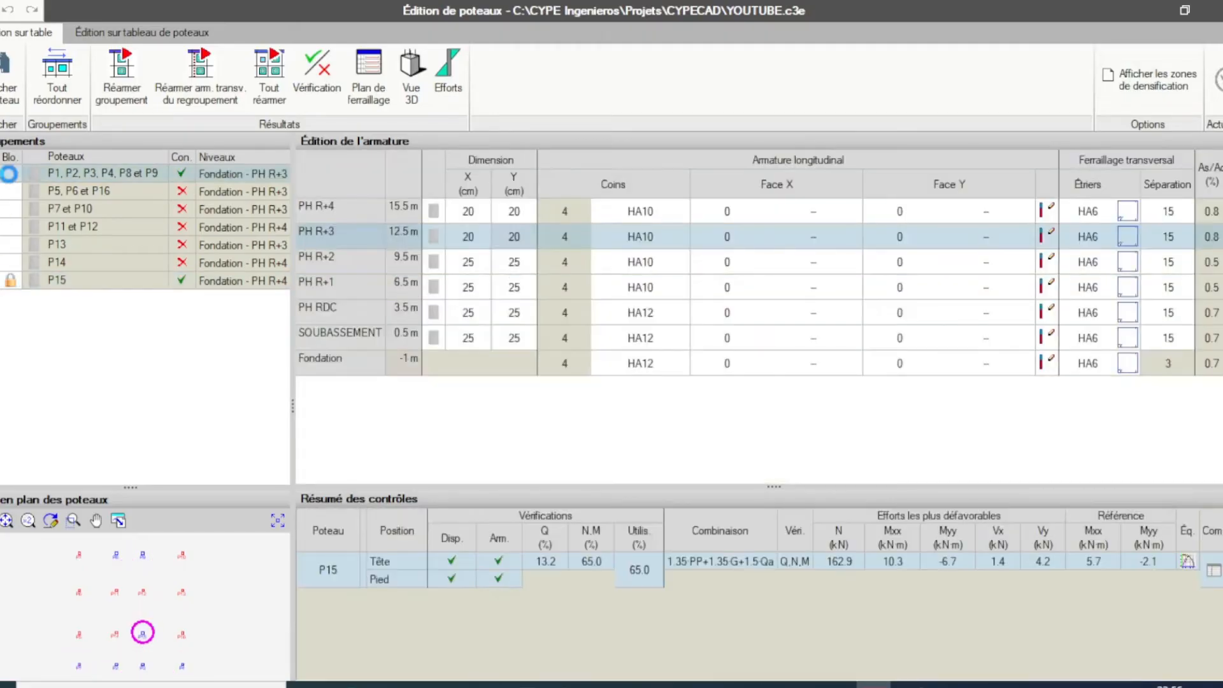
left_click(10, 177)
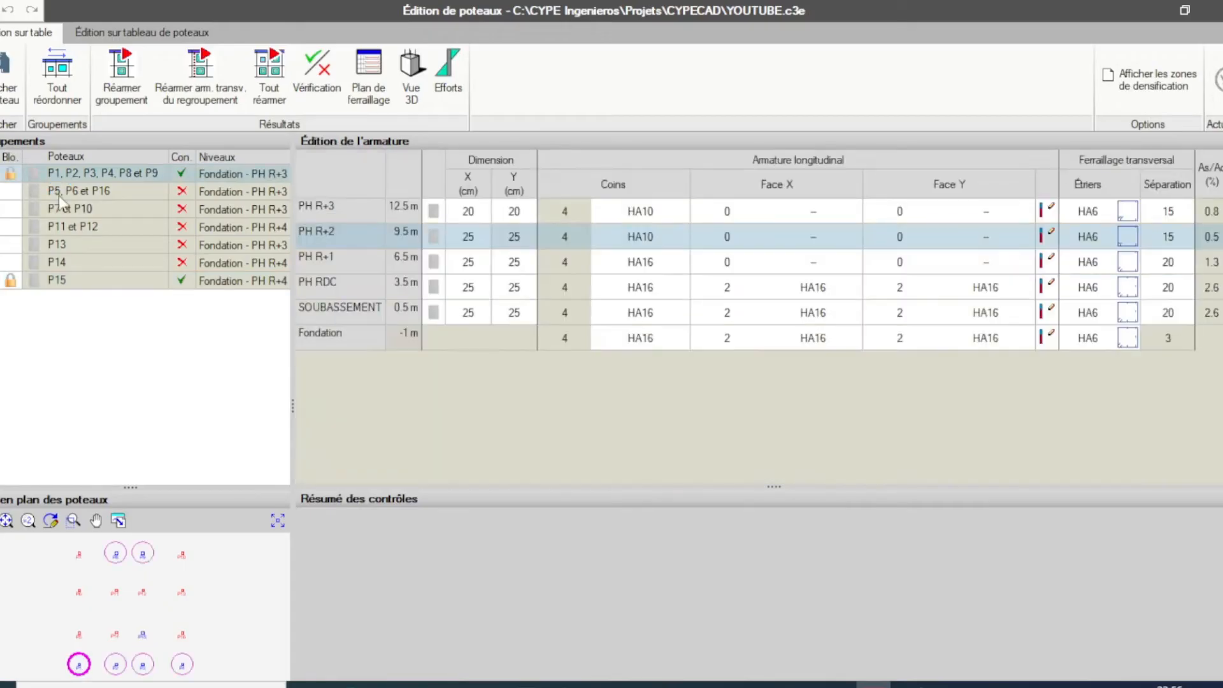
left_click(59, 192)
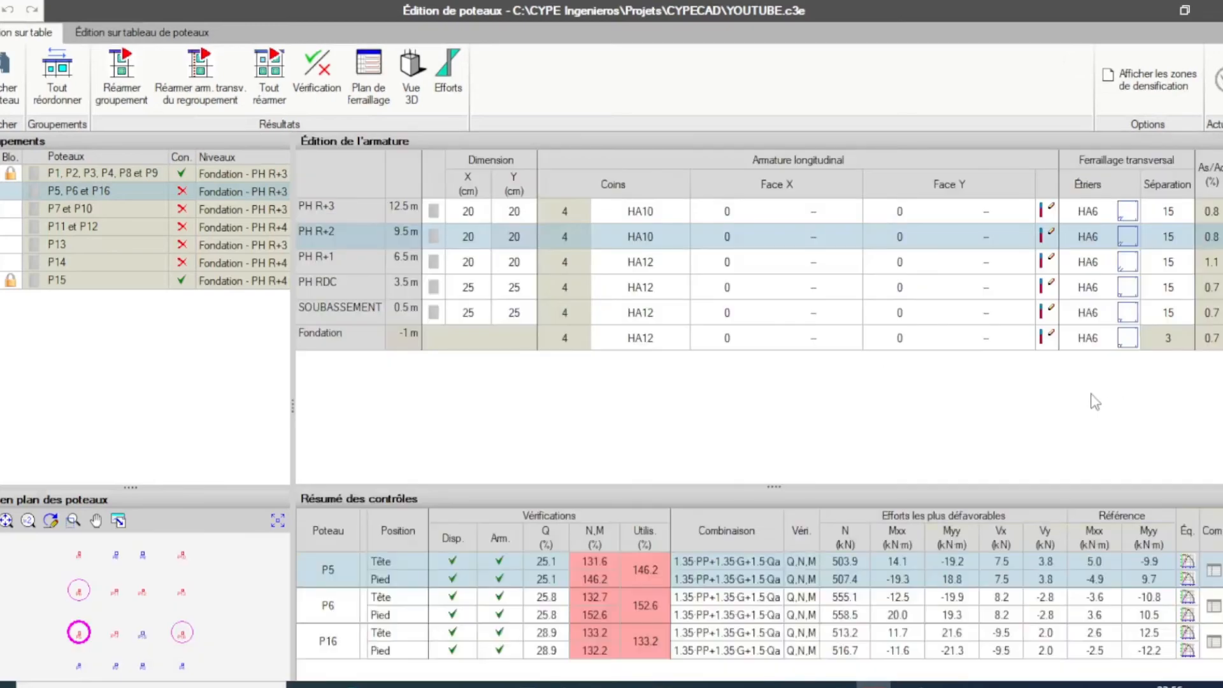
- Unlock the group P1, P2, P3, P4, P8 et P9 and set its X dimension to 30 cm from PH R+1 down
left_click(87, 173)
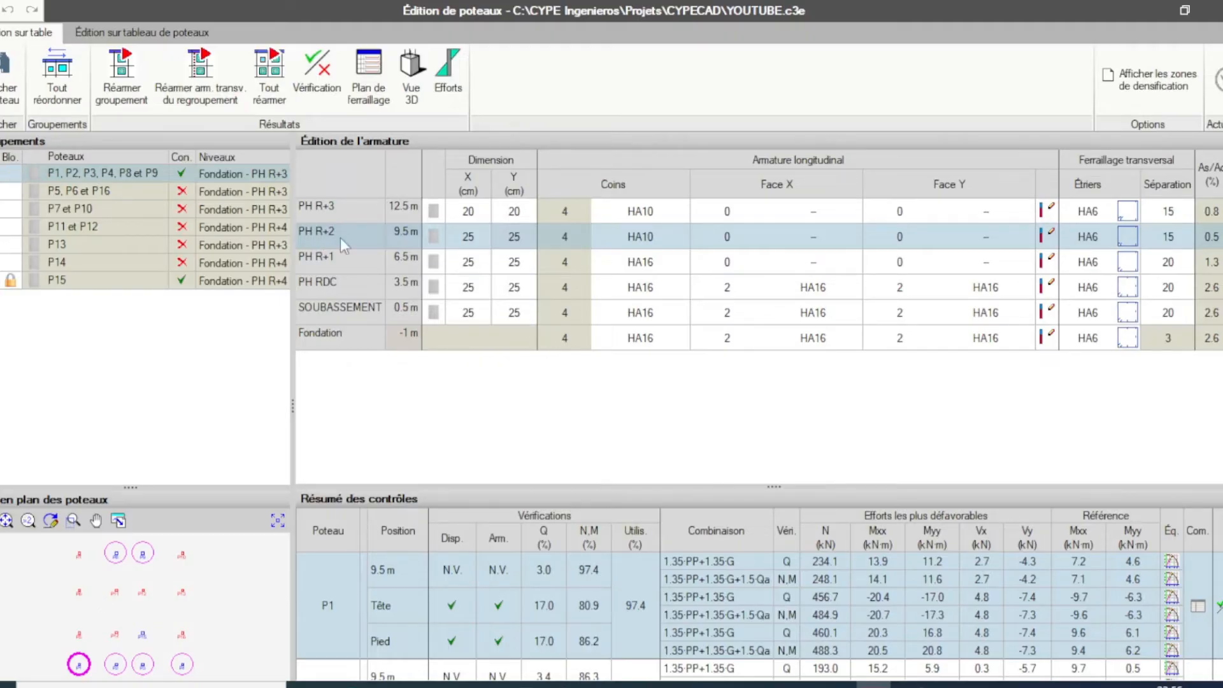
left_click_drag(470, 267, 685, 402)
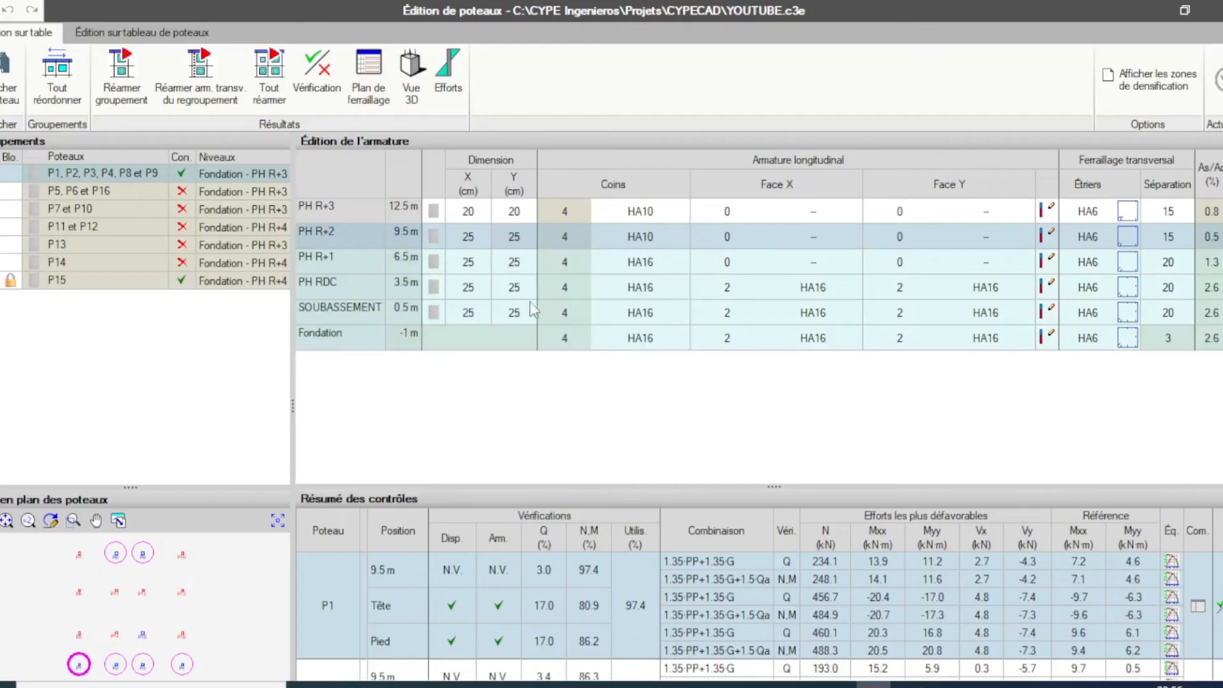
left_click(459, 262)
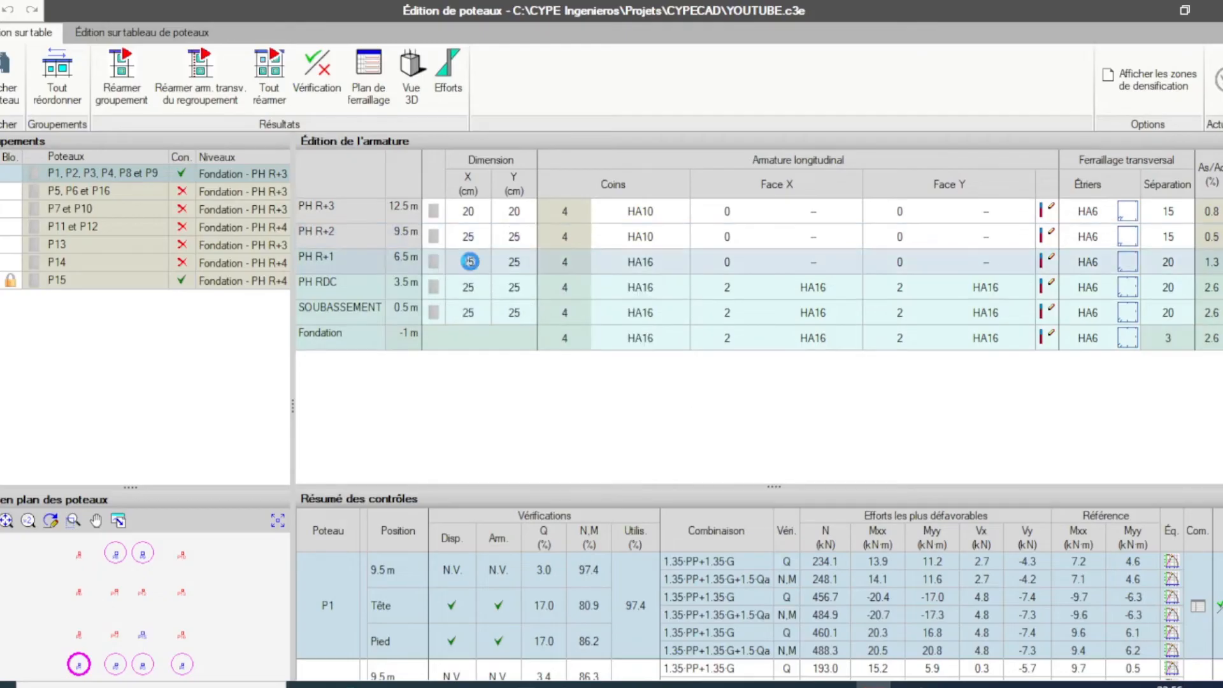
type("30")
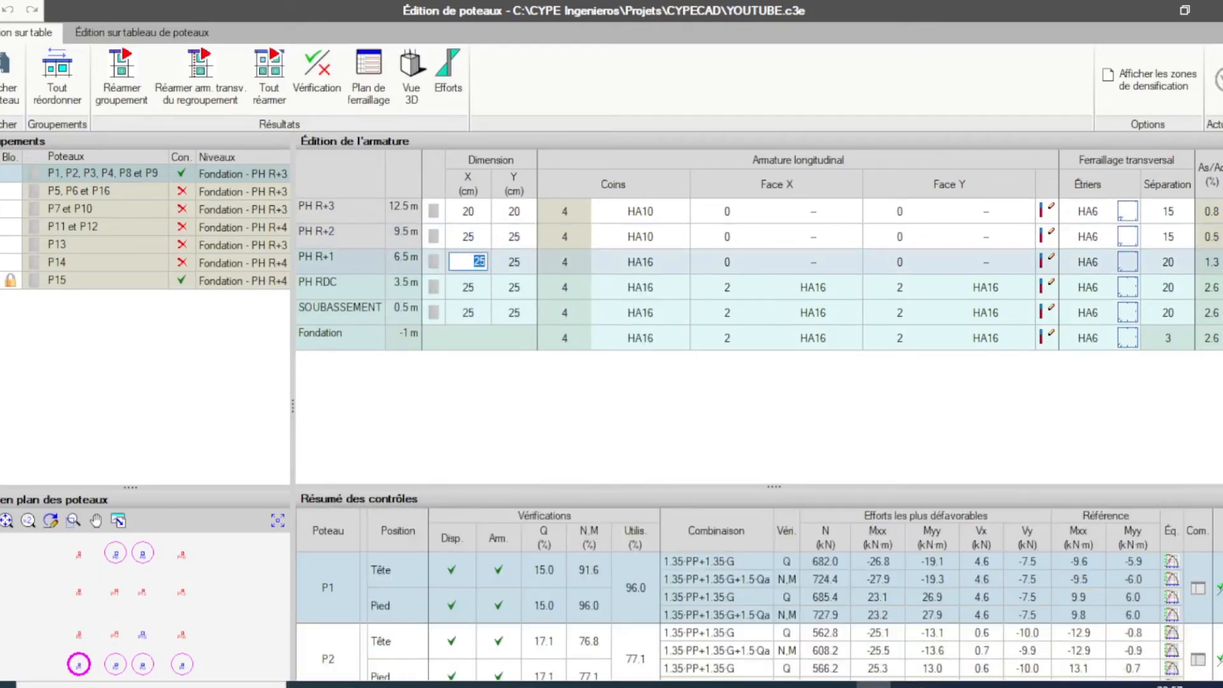
- Set the group's Y dimension to 30 cm from PH R+1 down, then run the verification and close the report
left_click(516, 260)
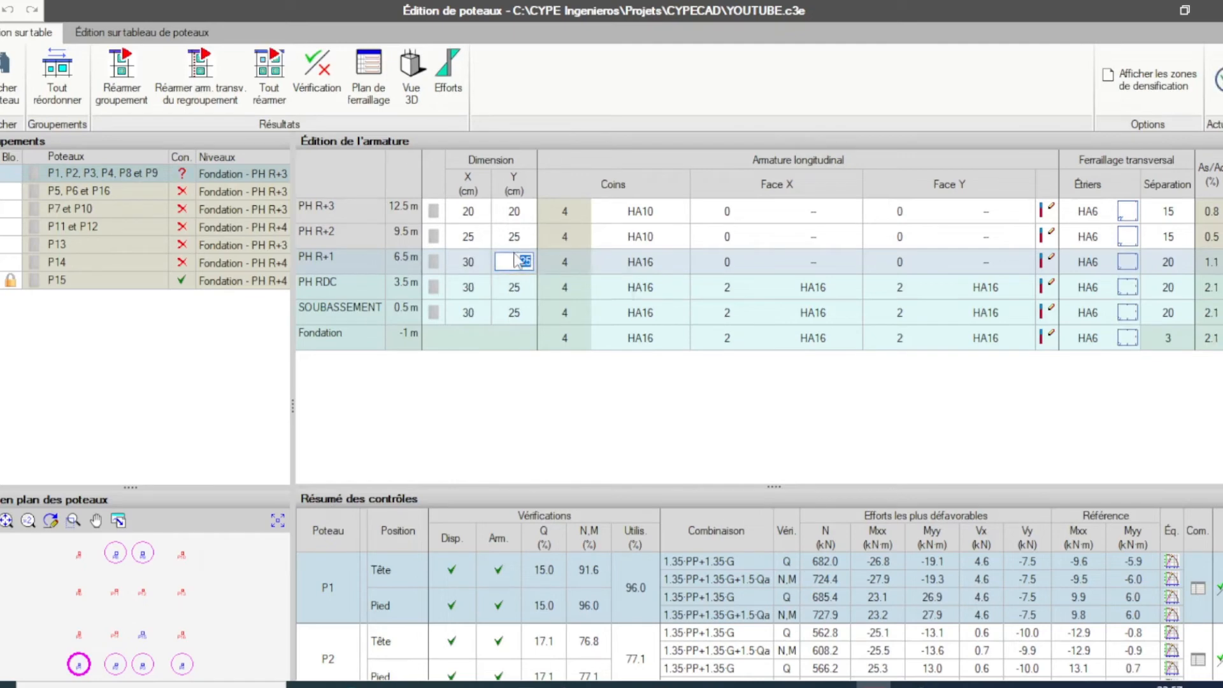
type("30")
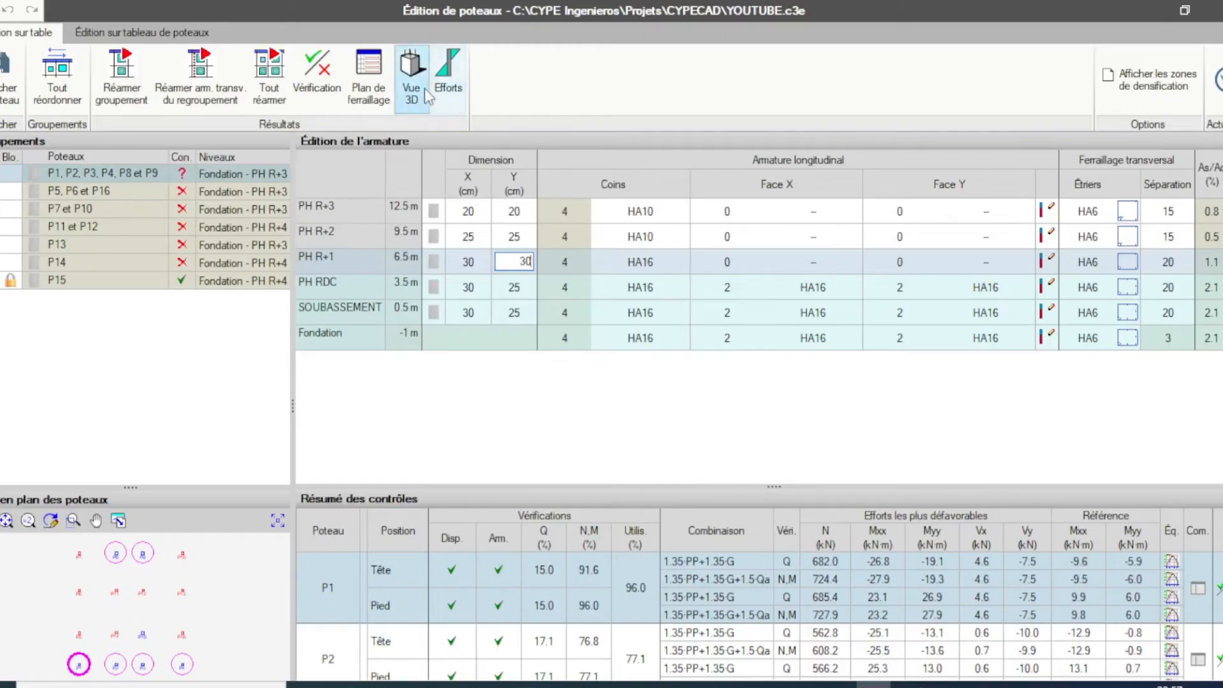
left_click(317, 76)
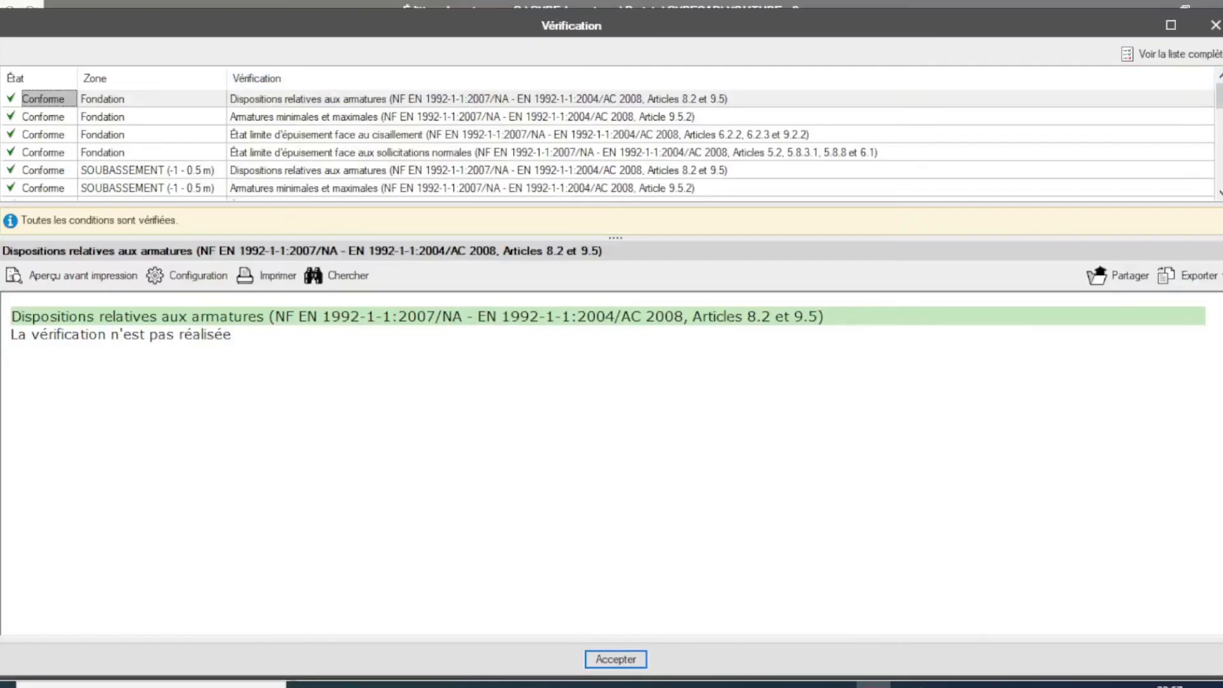
left_click(1215, 35)
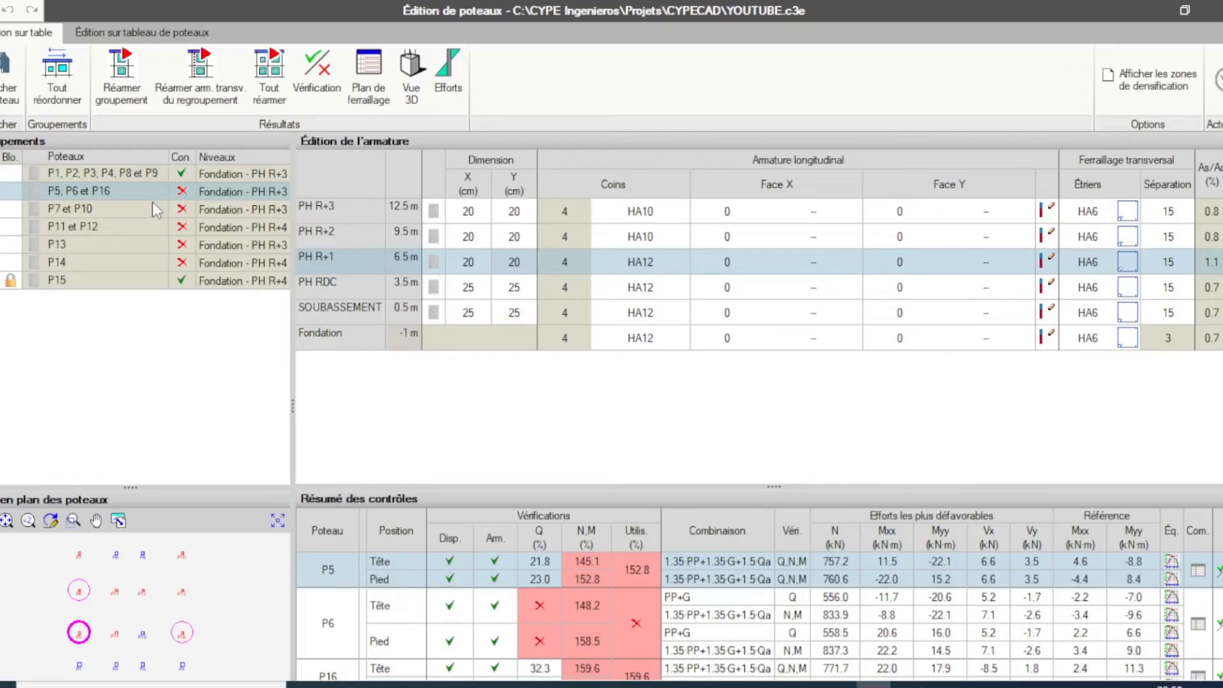
- Lock the P1 to P9 group and set the X dimension of the group P5, P6 et P16 to 30 cm from PH R+2 down
left_click(12, 172)
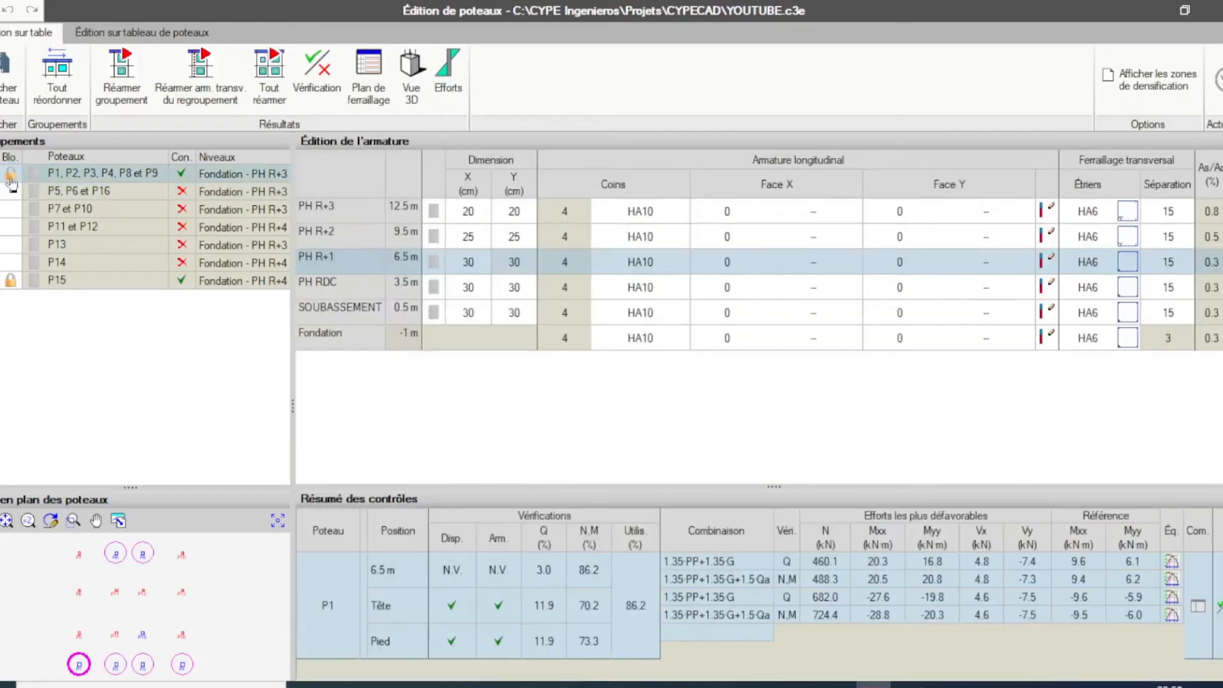
left_click(41, 191)
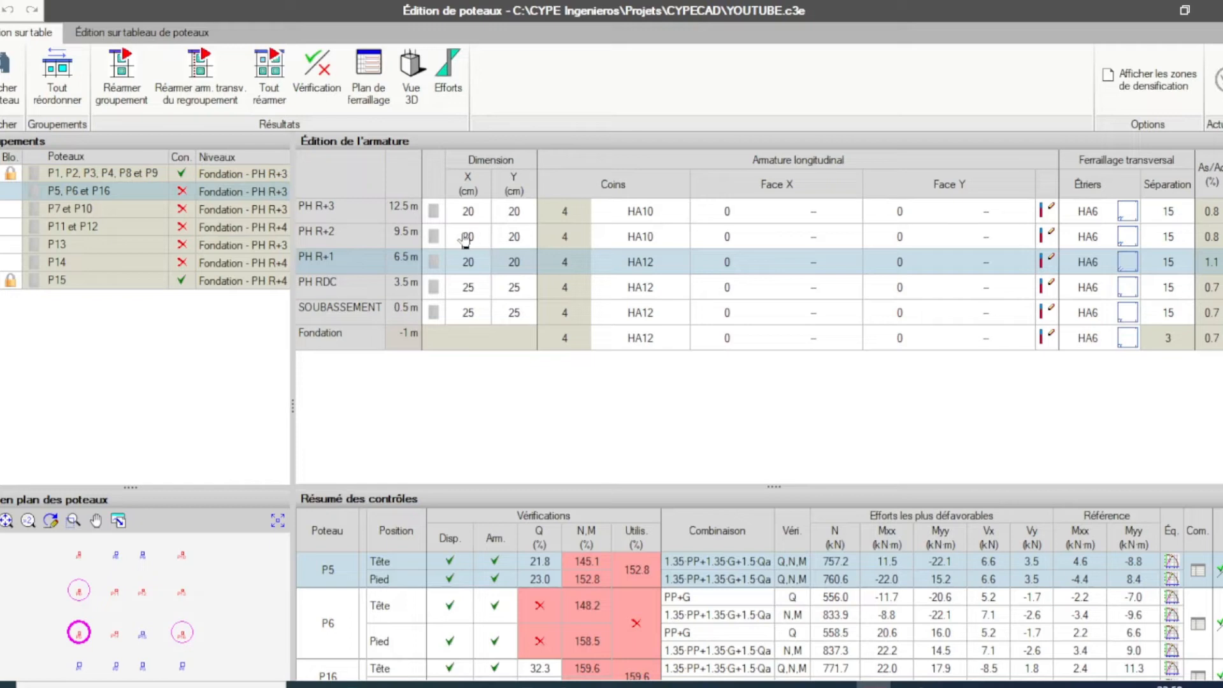
left_click_drag(469, 237, 567, 395)
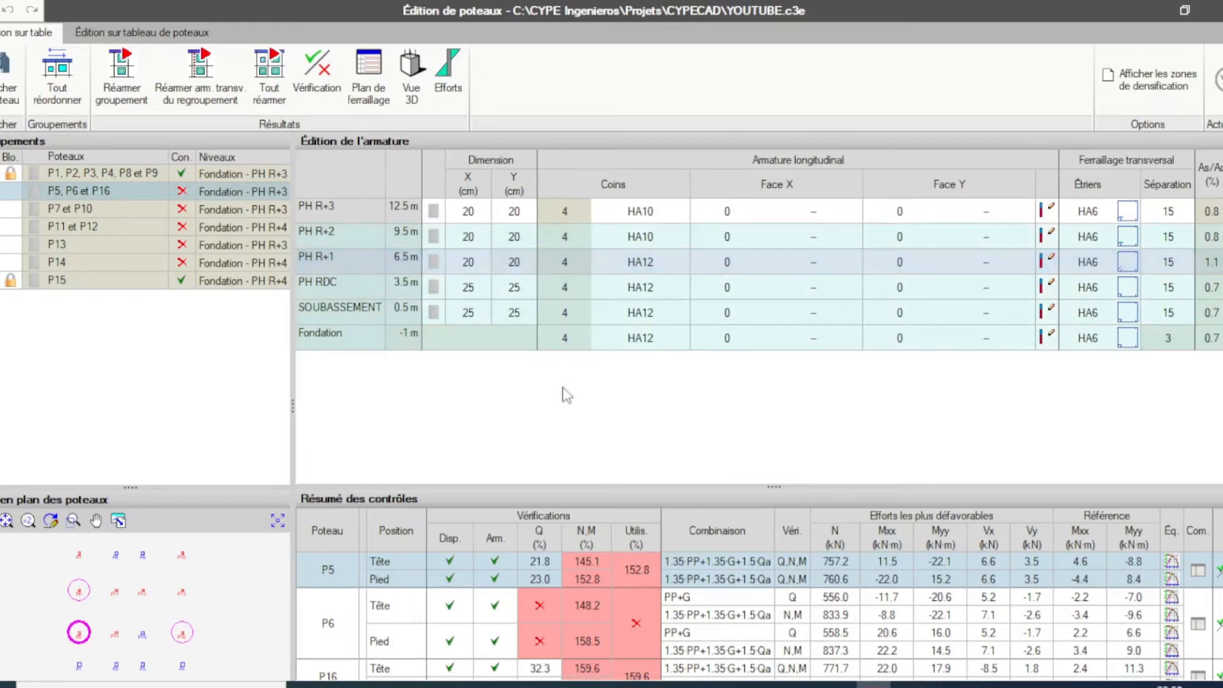
left_click(466, 244)
left_click(465, 243)
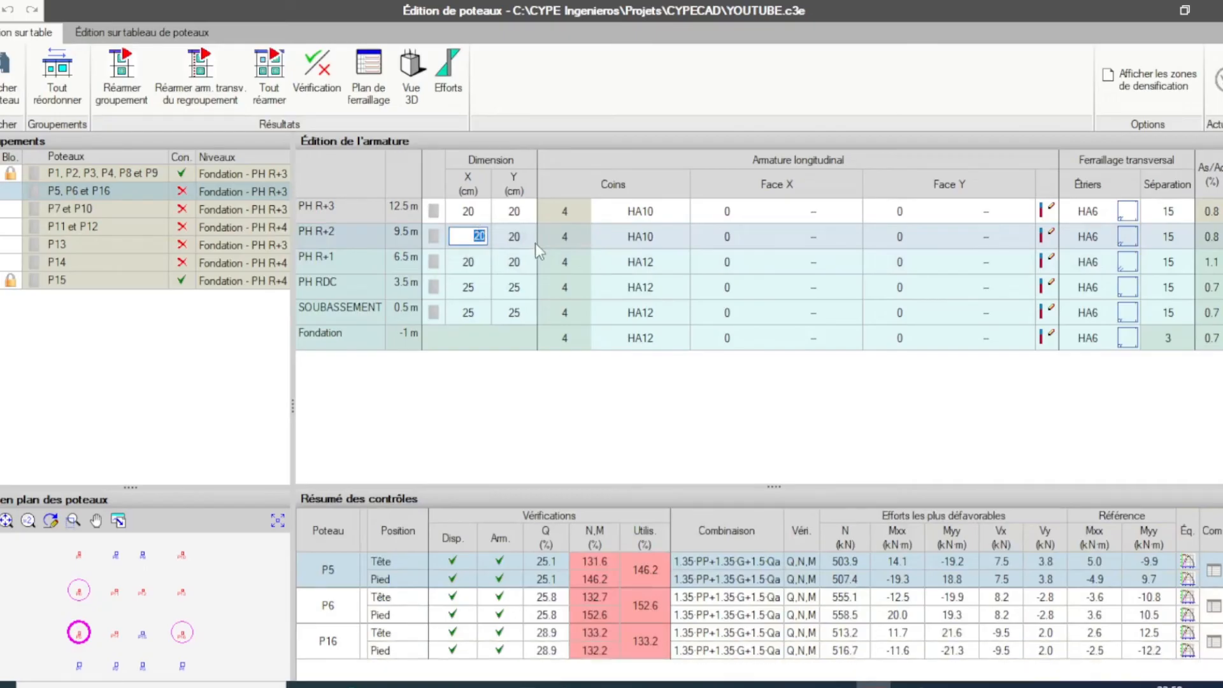
type("3")
- Set the Y dimension of P5, P6 et P16 to 30 cm from PH R+2 down, then verify the group and close the report
left_click(517, 236)
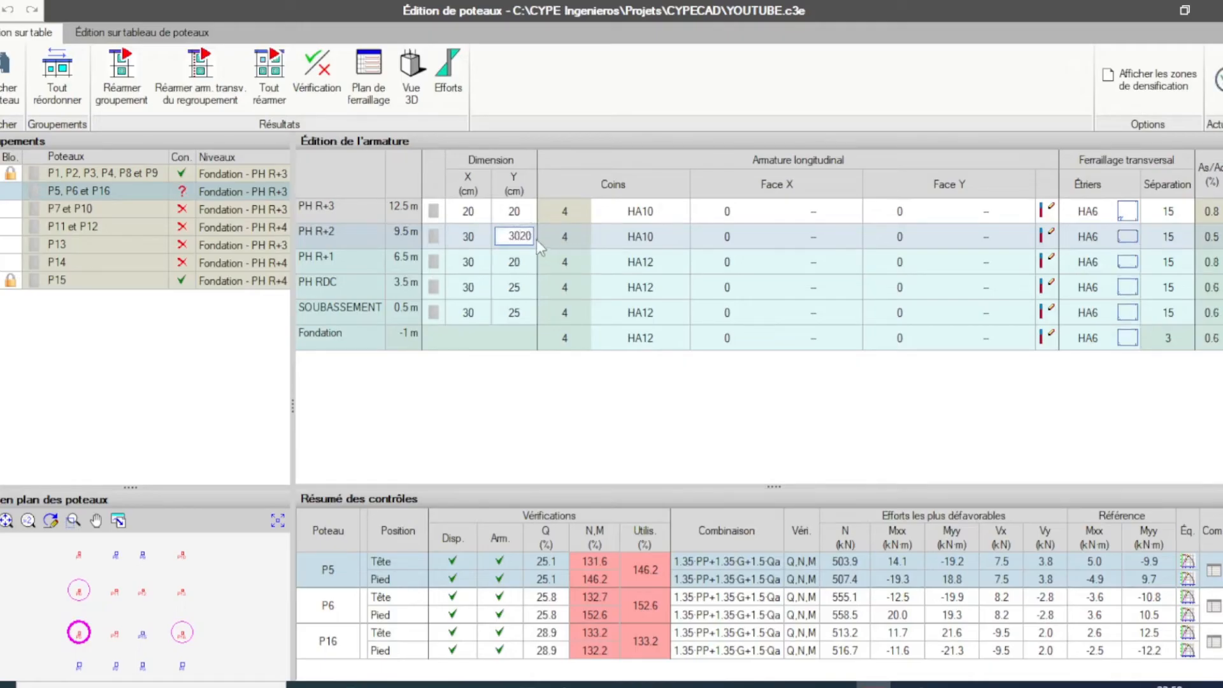
left_click_drag(520, 236, 561, 261)
key("BackSpace")
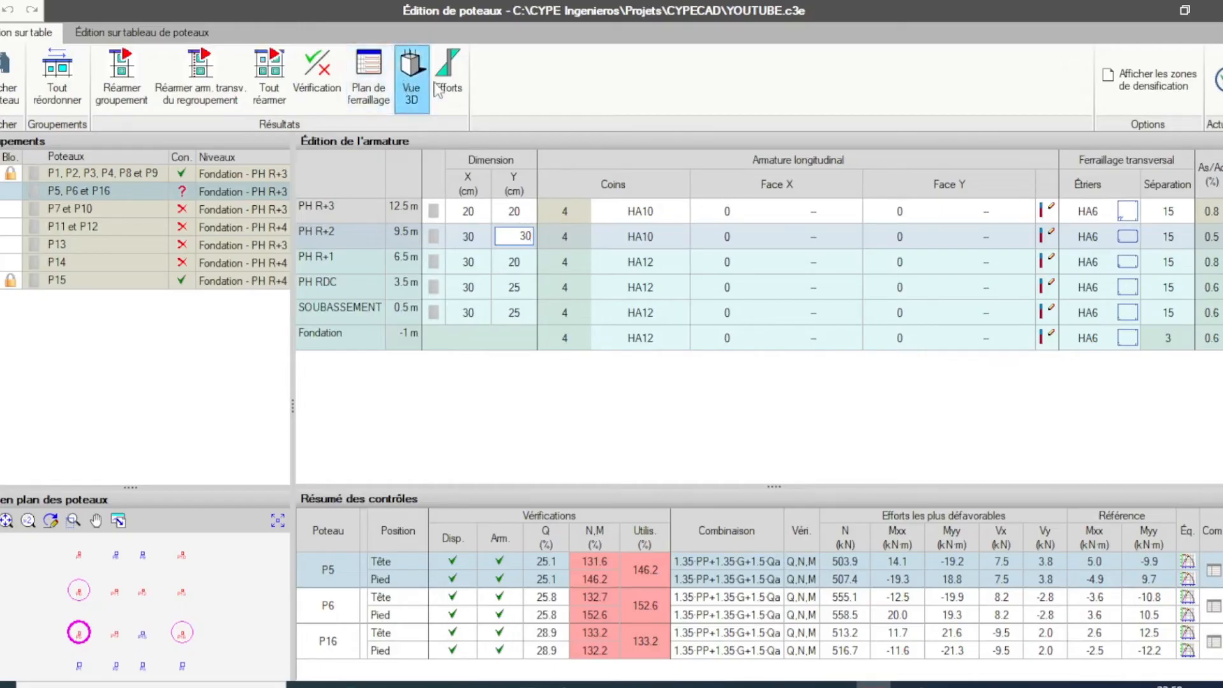
left_click(318, 72)
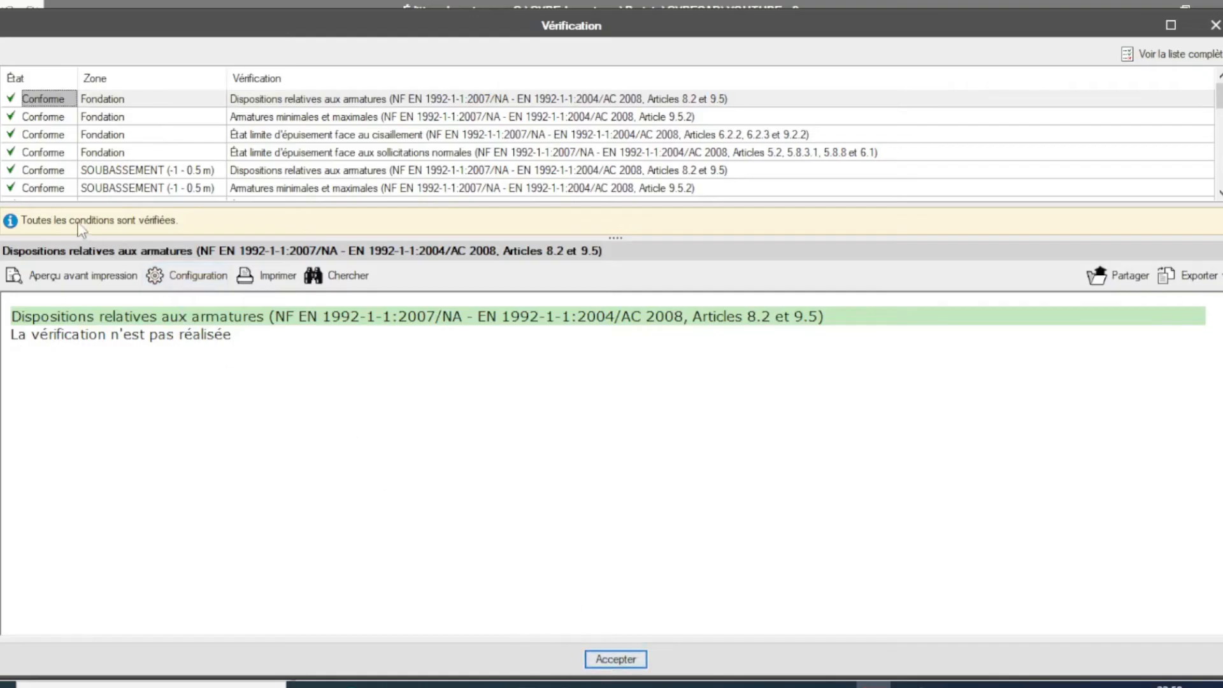
left_click(622, 660)
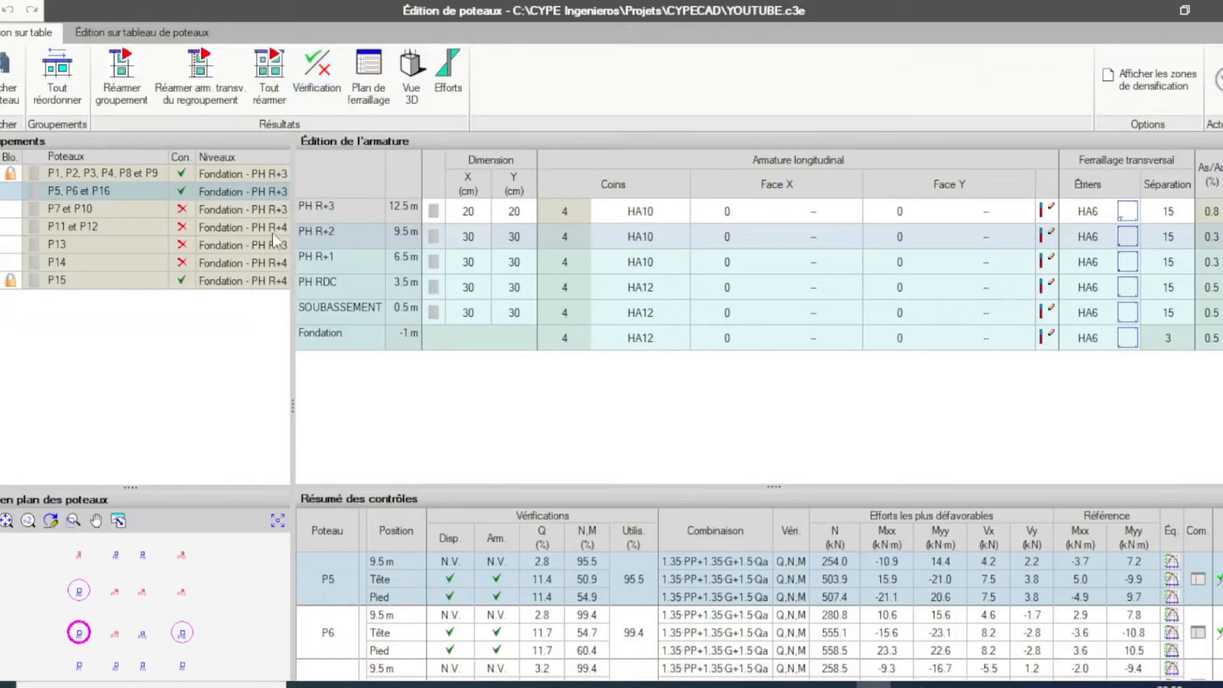
- Lock the group P5, P6 et P16 and set the X dimension of P7 et P10 to 25 cm from PH R+2 down
left_click(10, 192)
left_click(55, 208)
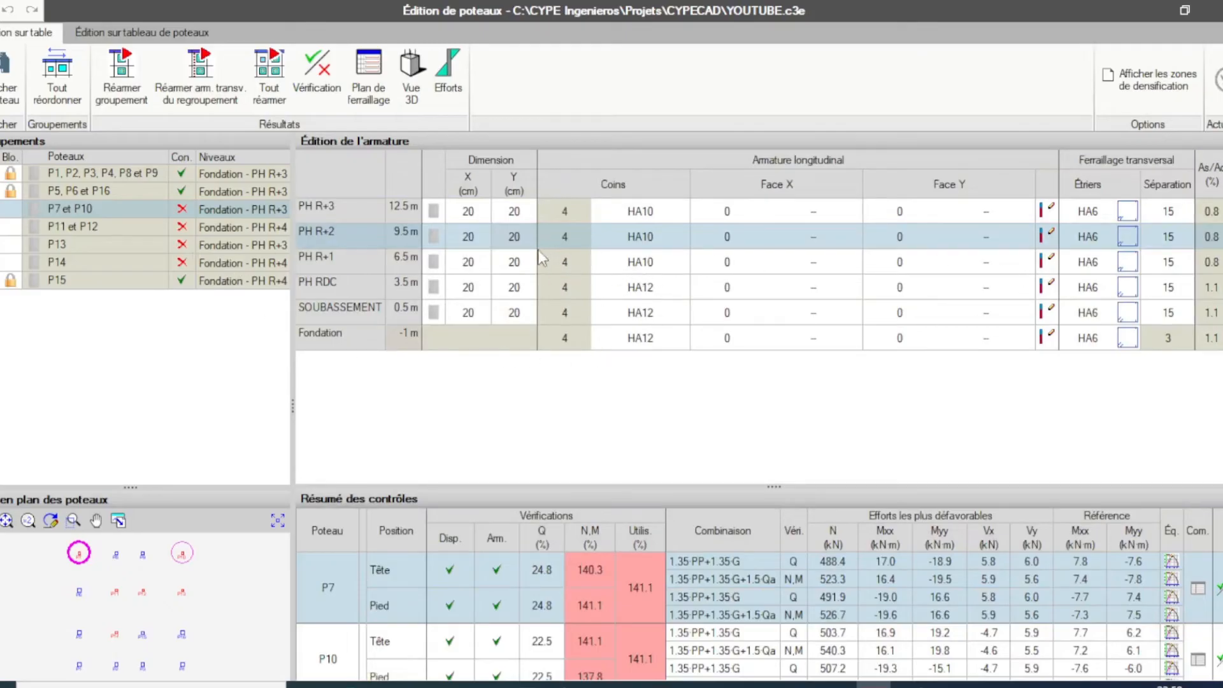
left_click_drag(474, 236, 522, 342)
double_click(467, 237)
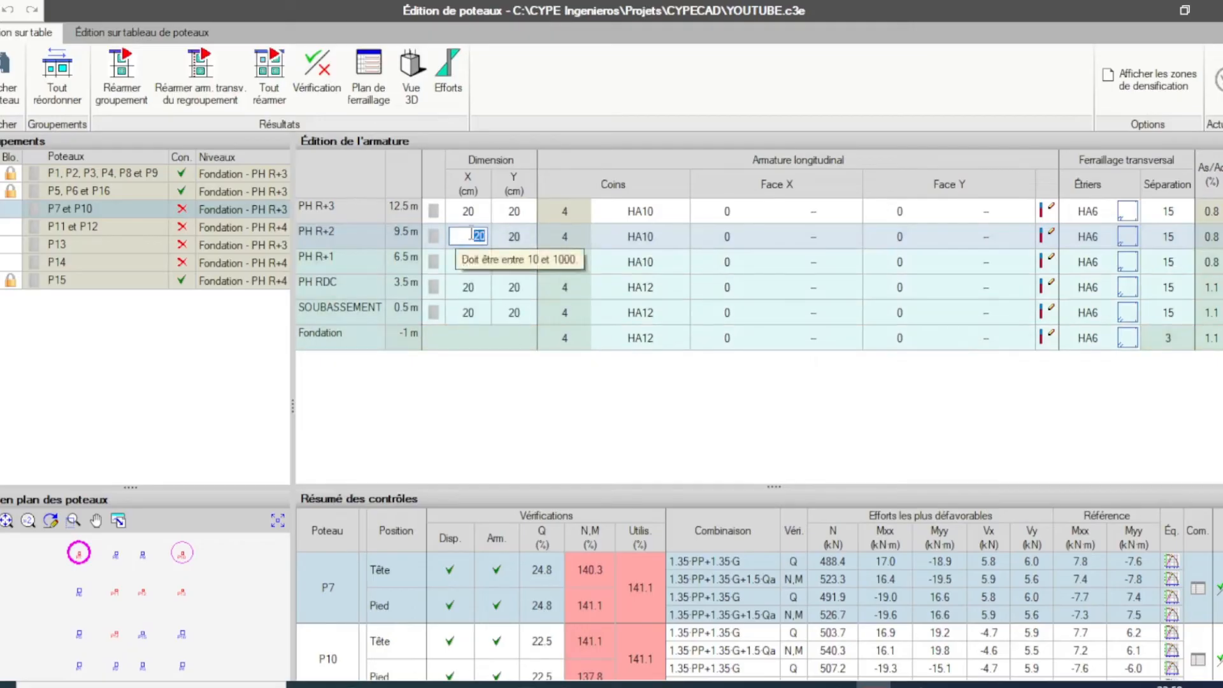
type("25")
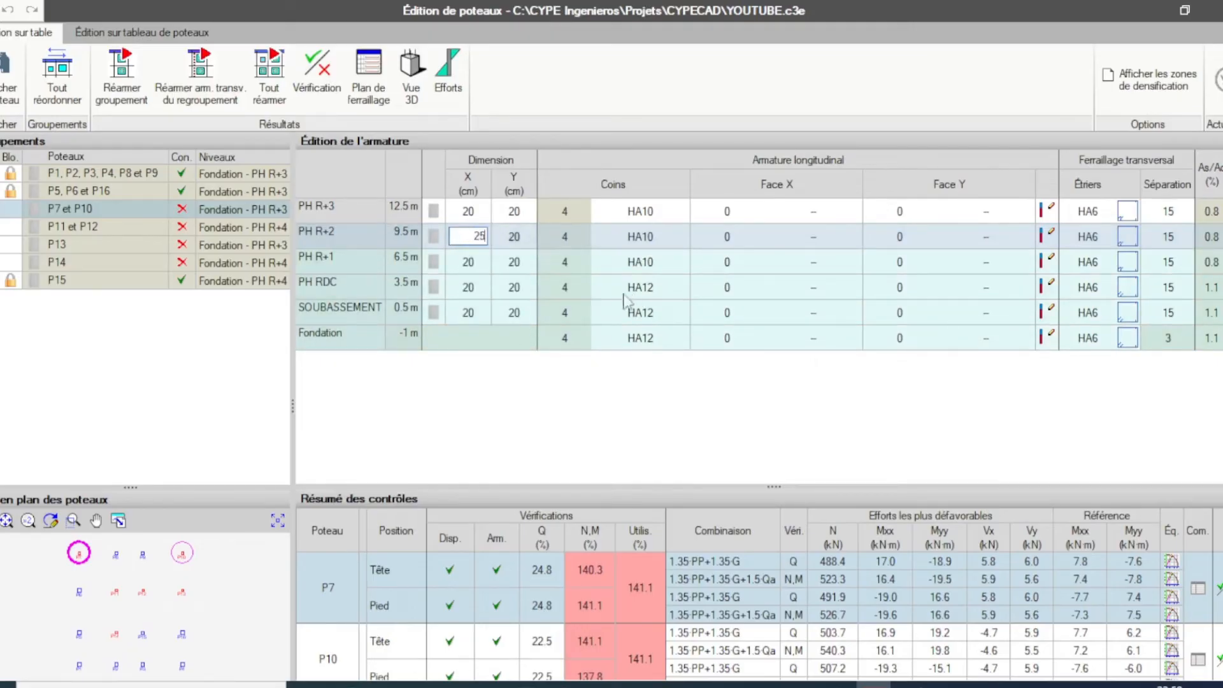
- Set the Y dimension of P7 et P10 to 25 cm from PH R+2 down and run the group's verification
double_click(525, 237)
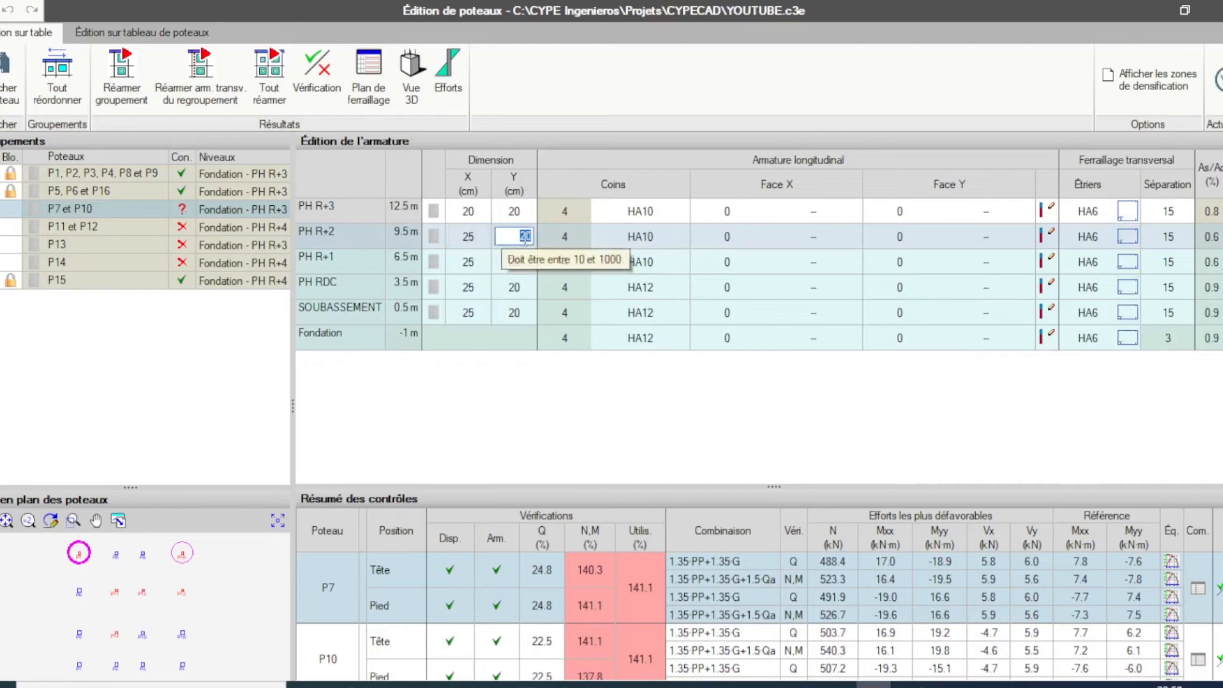
type("2")
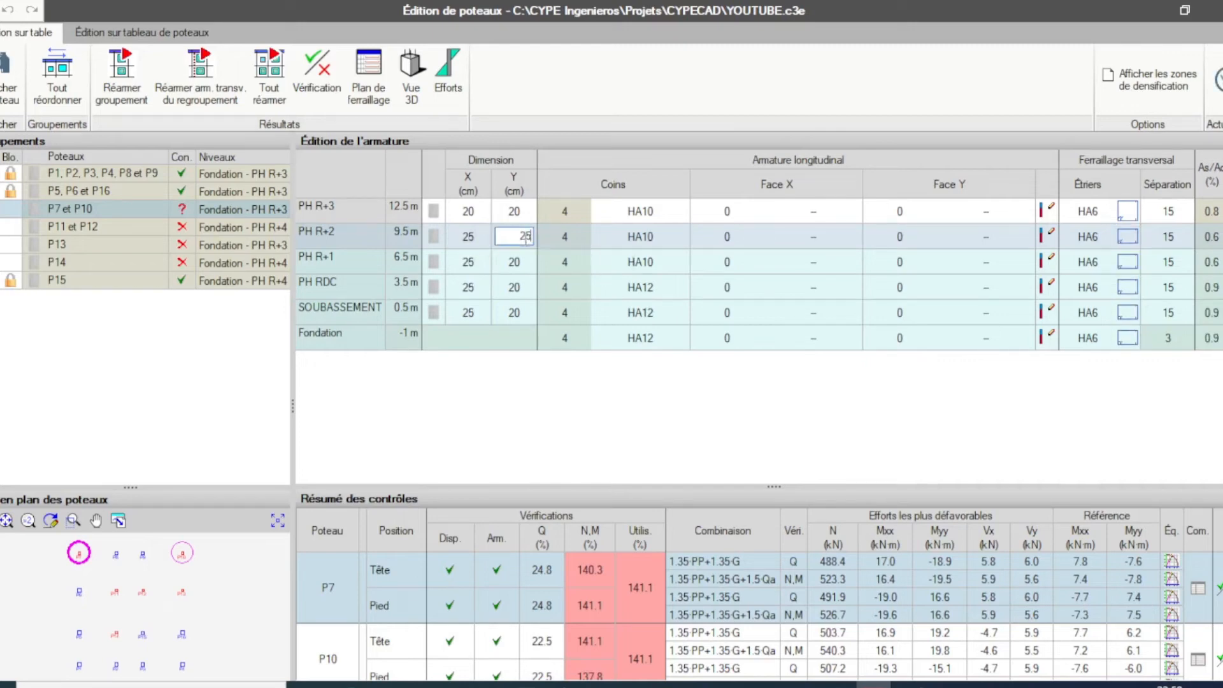
type("5")
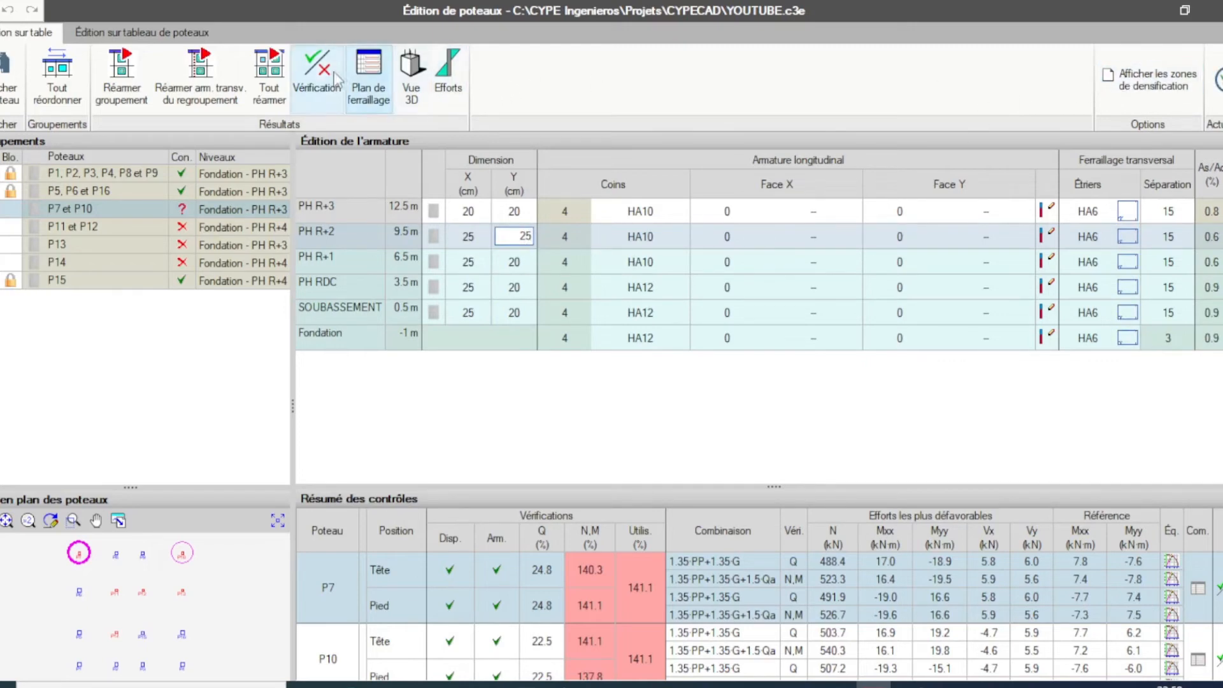
left_click(326, 77)
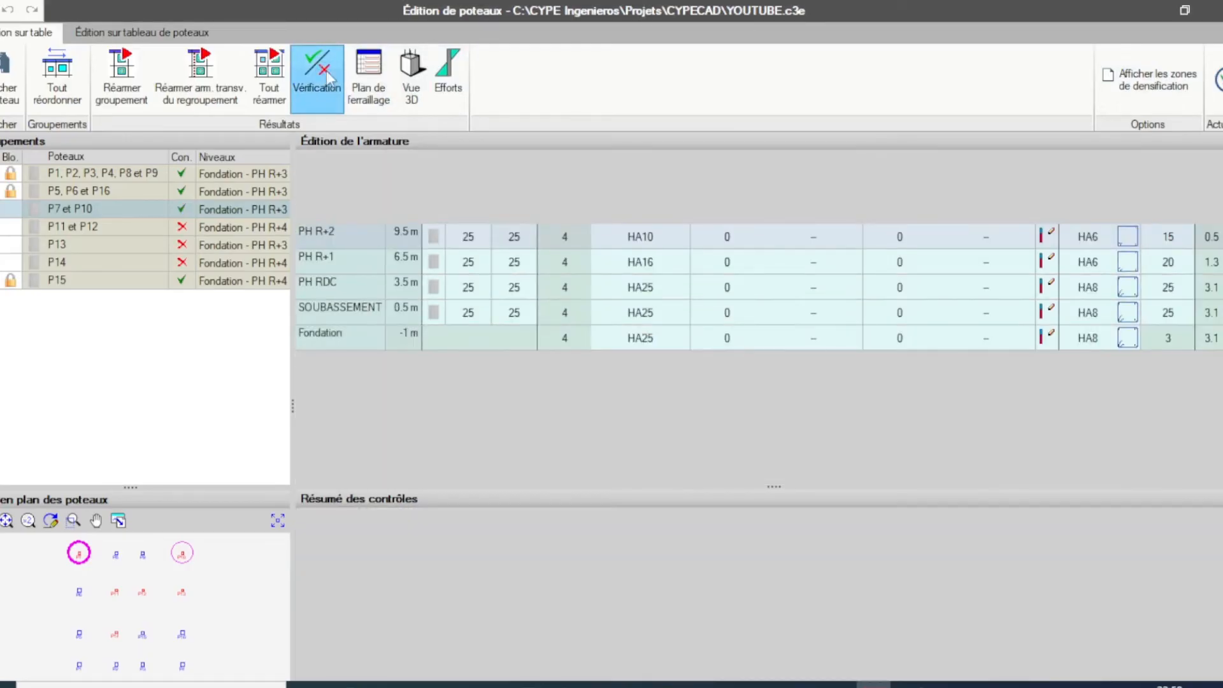
left_click(326, 71)
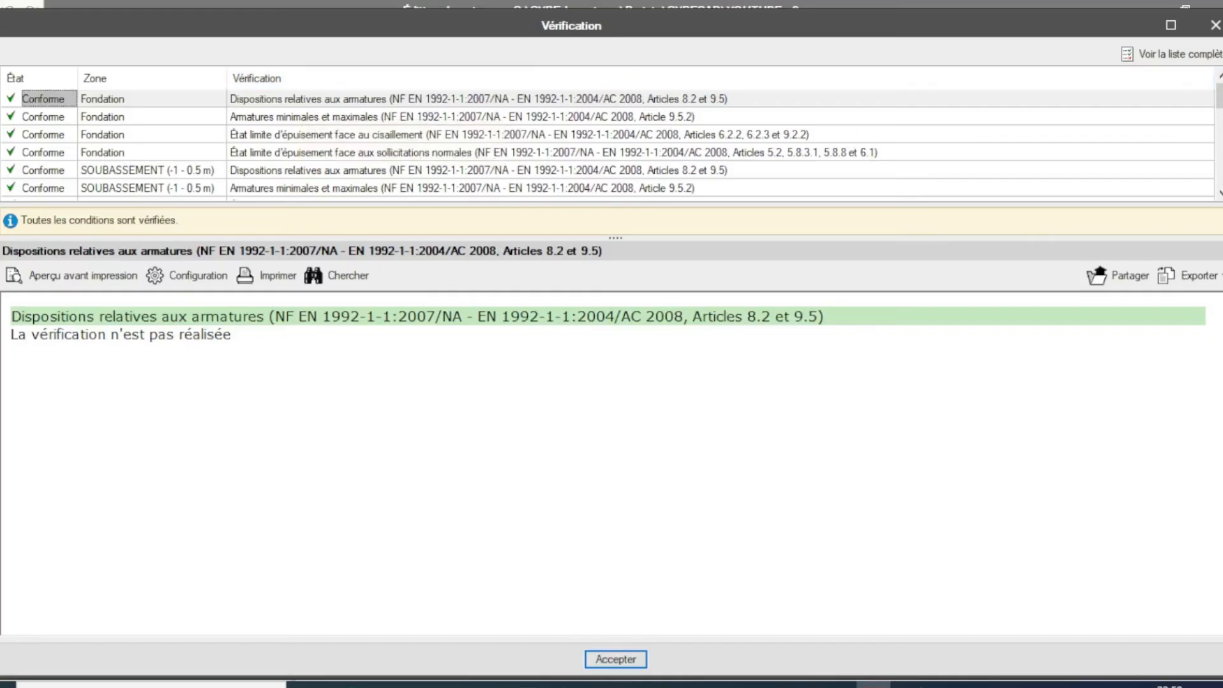
- Try a 20 × 30 cm section for columns P7 and P10 from SOUBASSEMENT to PH R+2, and settle on 30 × 30 cm
left_click(1214, 26)
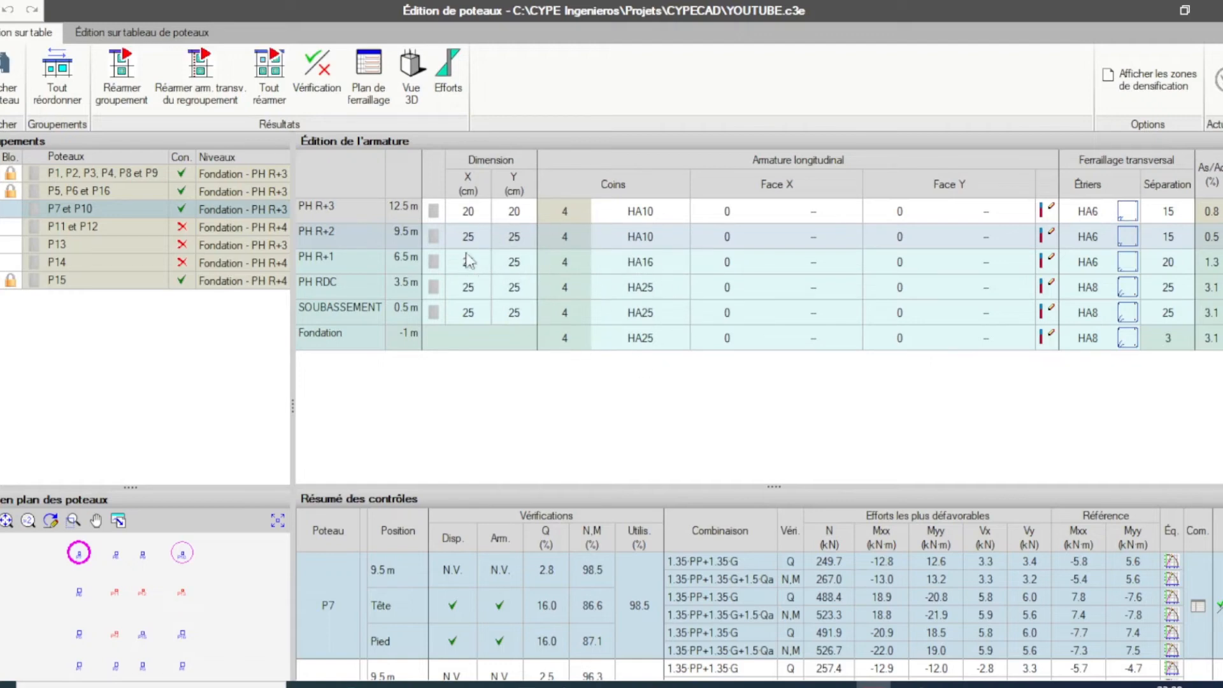
left_click(473, 236)
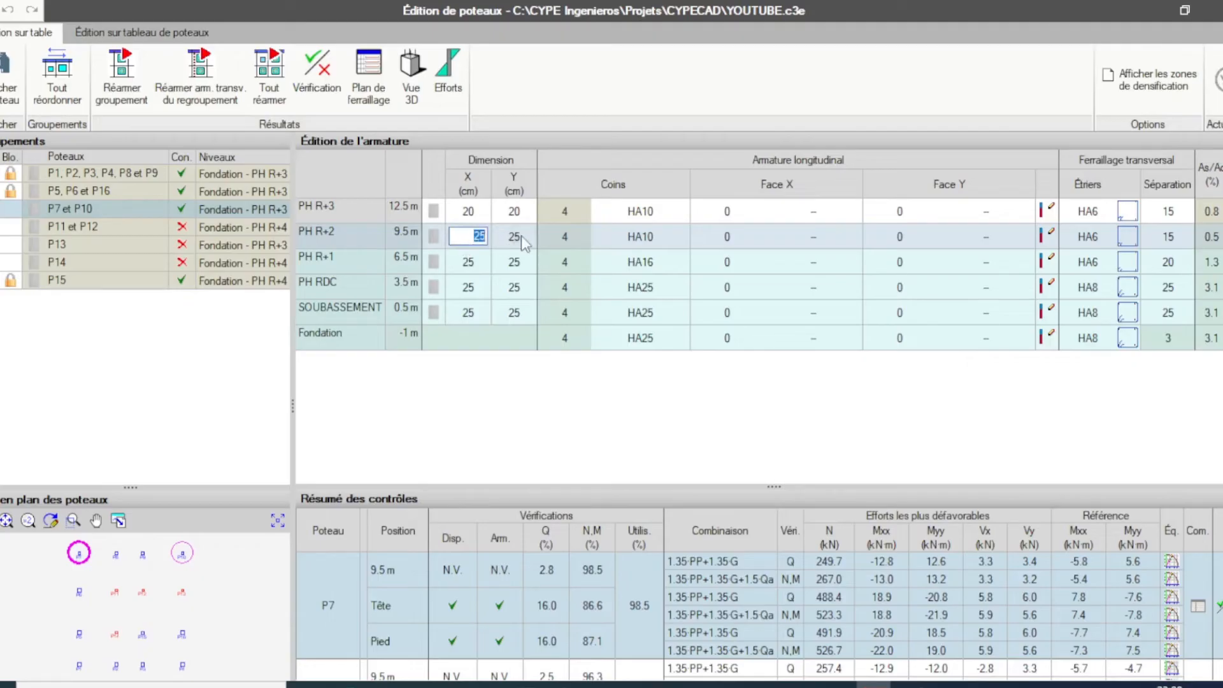
type("20")
left_click(514, 237)
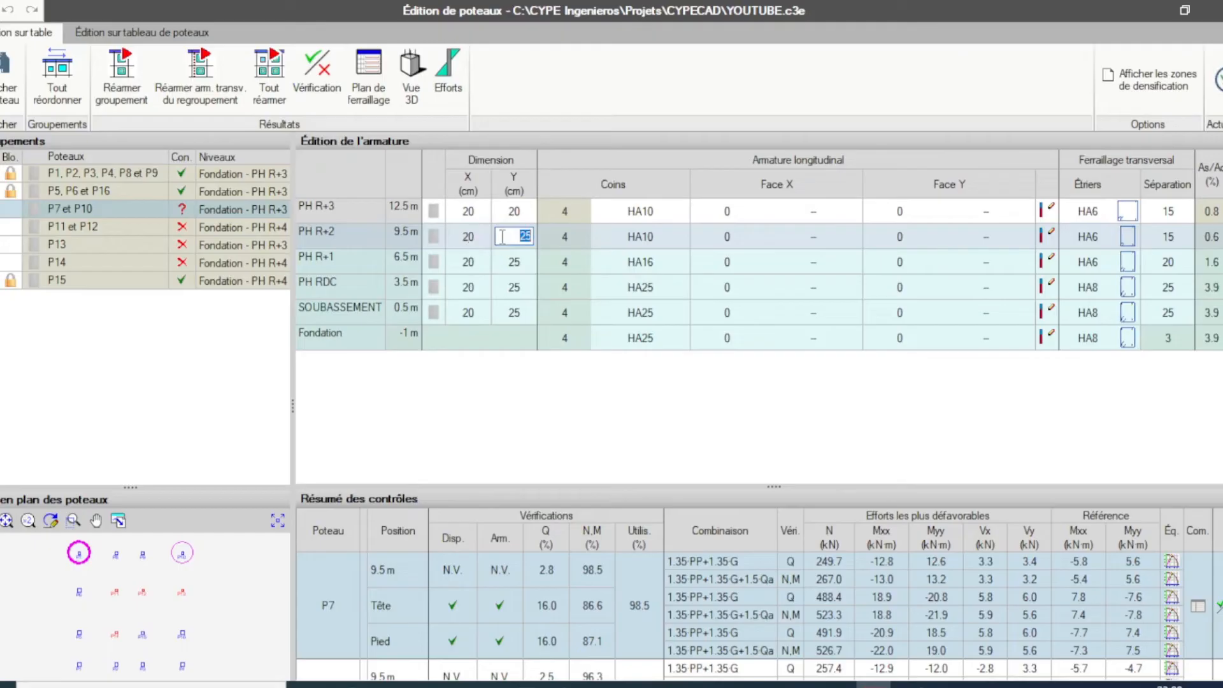
type("30")
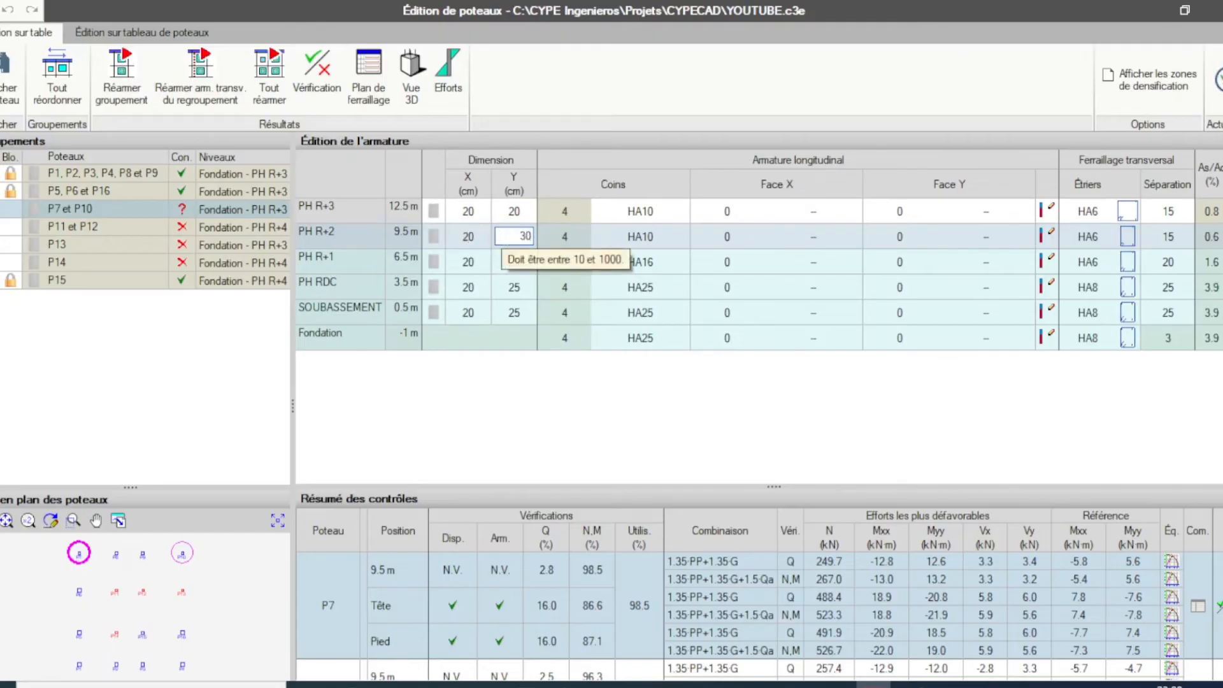
left_click(465, 236)
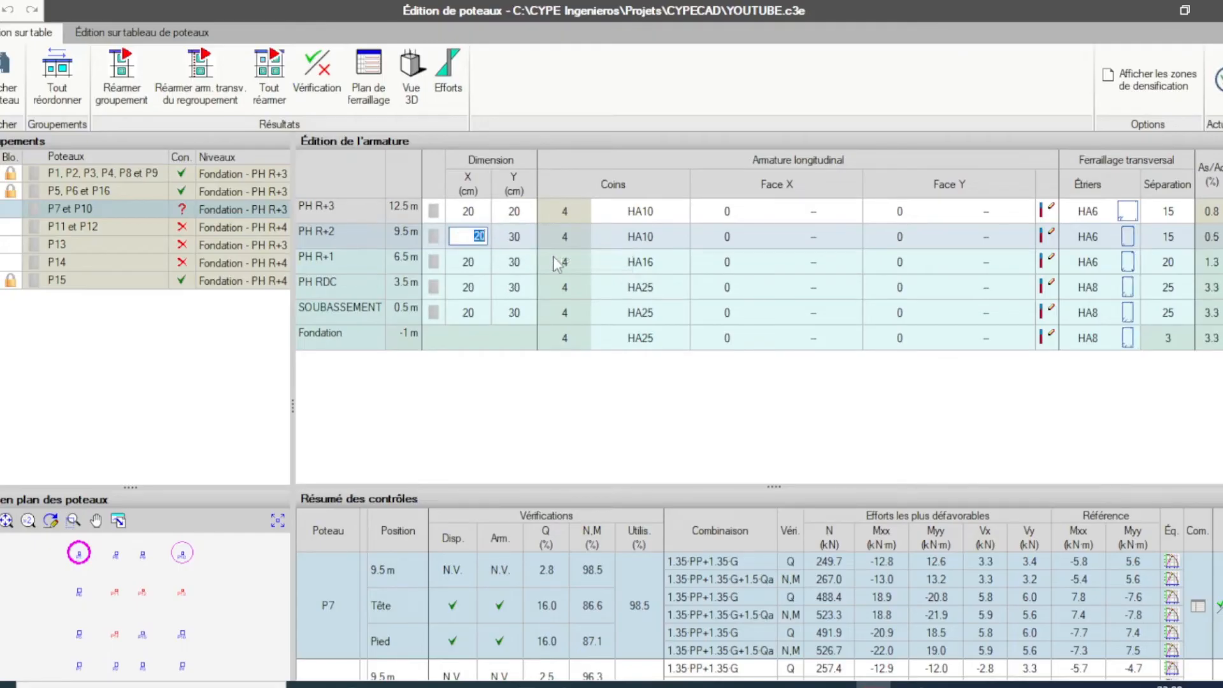
type("3")
- Verify the P7 and P10 column group against the code checks and lock it
left_click(302, 79)
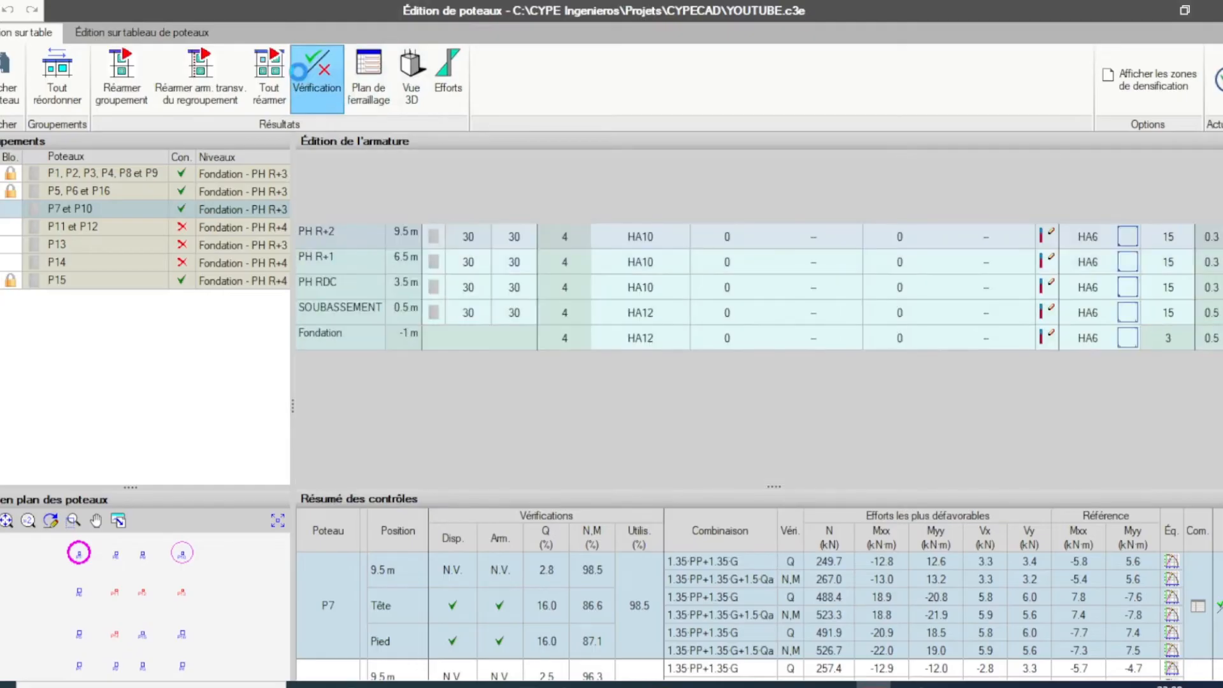
left_click(299, 72)
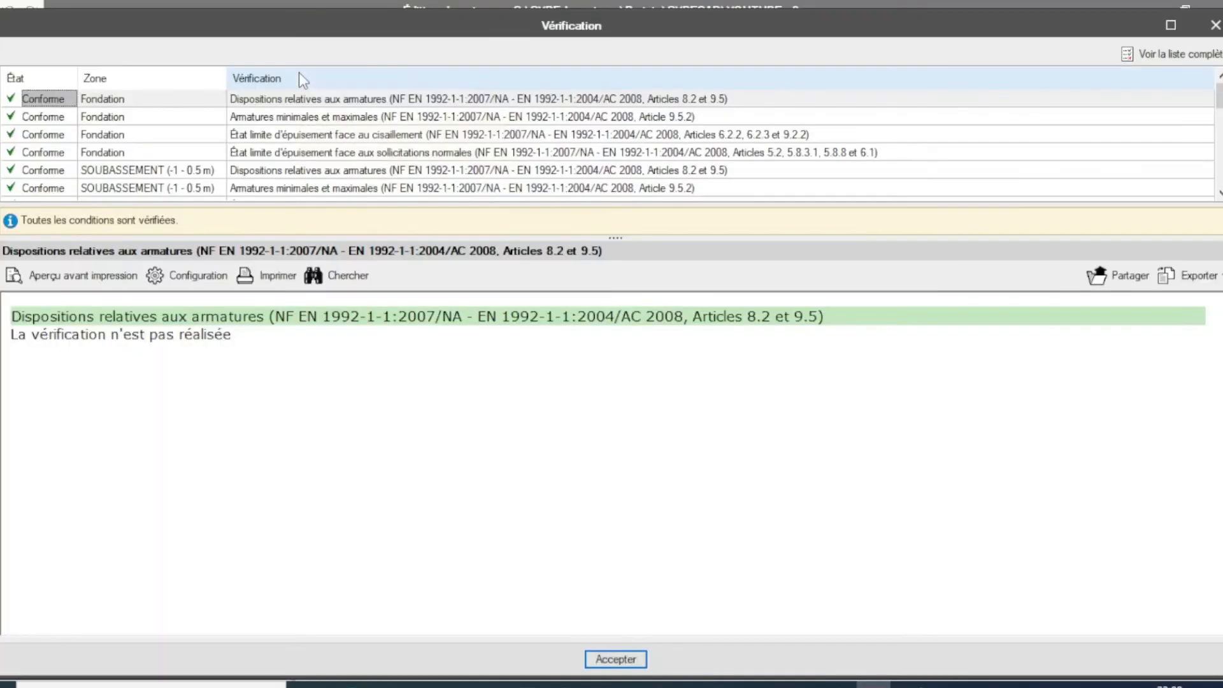
left_click(1216, 27)
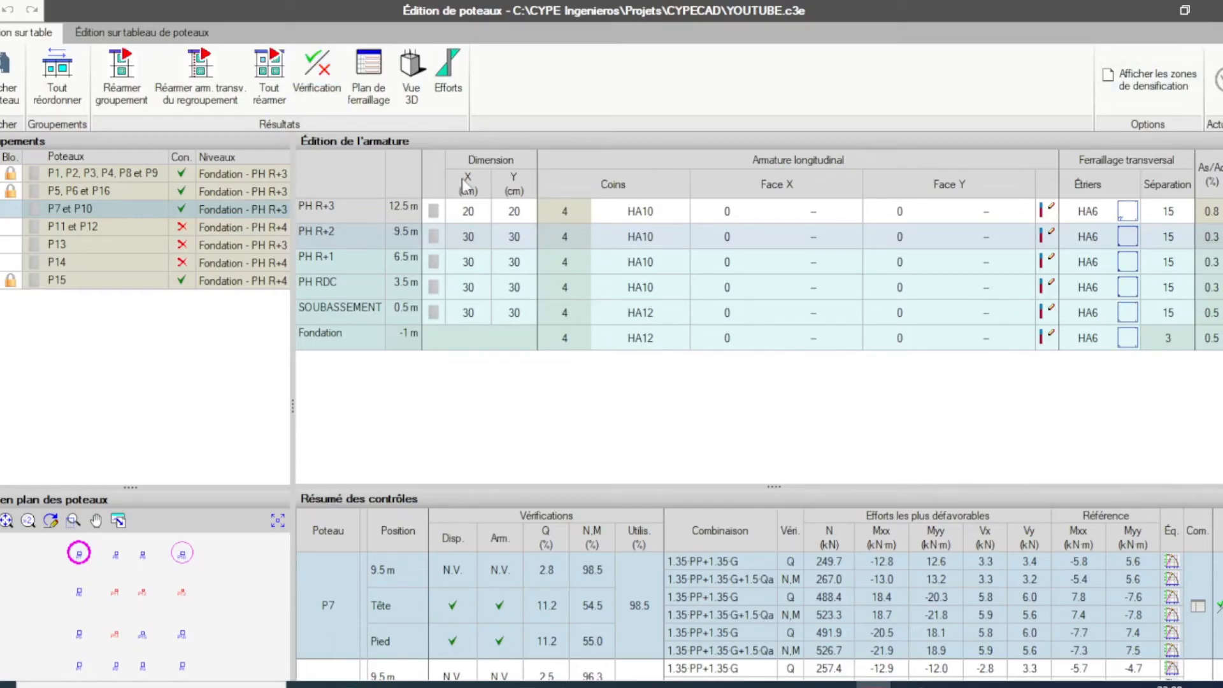
left_click(10, 209)
- Set the section of columns P11 and P12 to 30 × 30 cm on all levels up to PH R+2
left_click(65, 226)
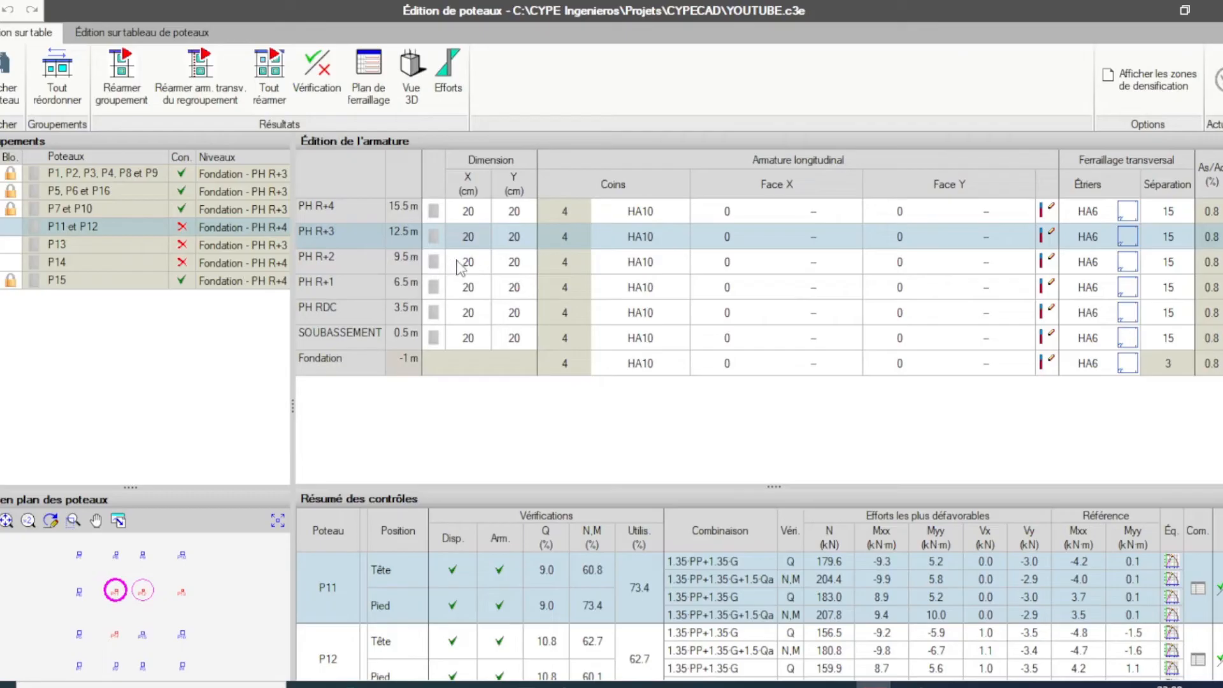
left_click_drag(460, 266, 543, 385)
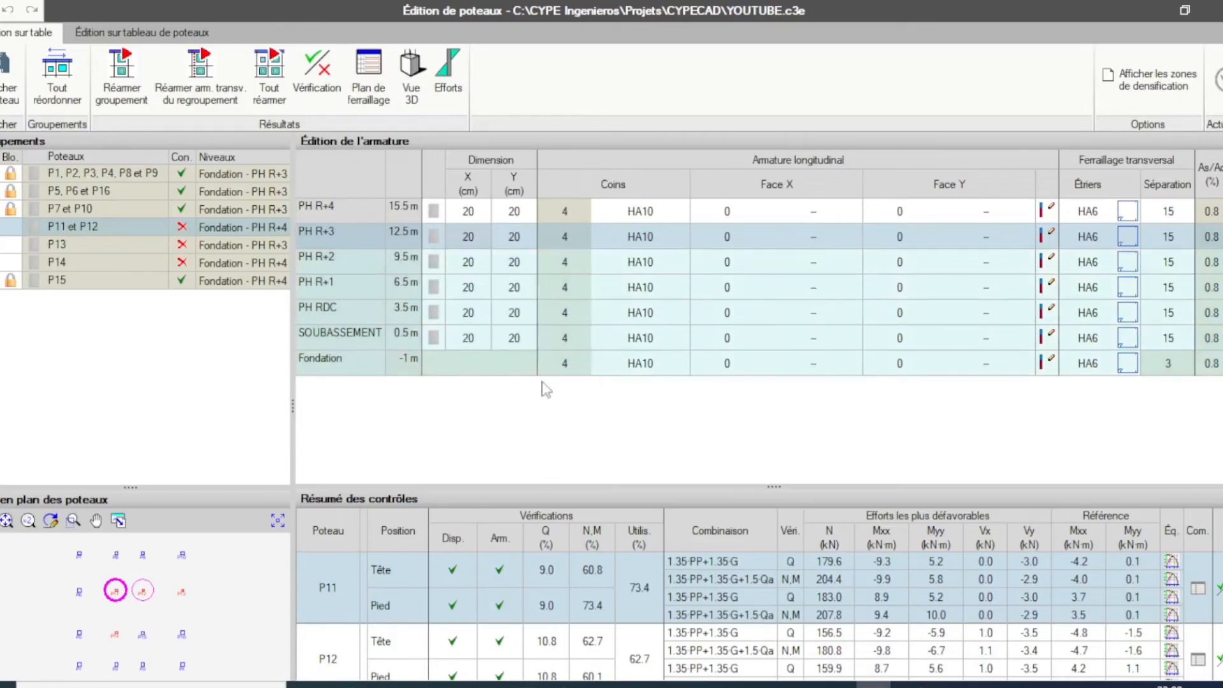
left_click(455, 258)
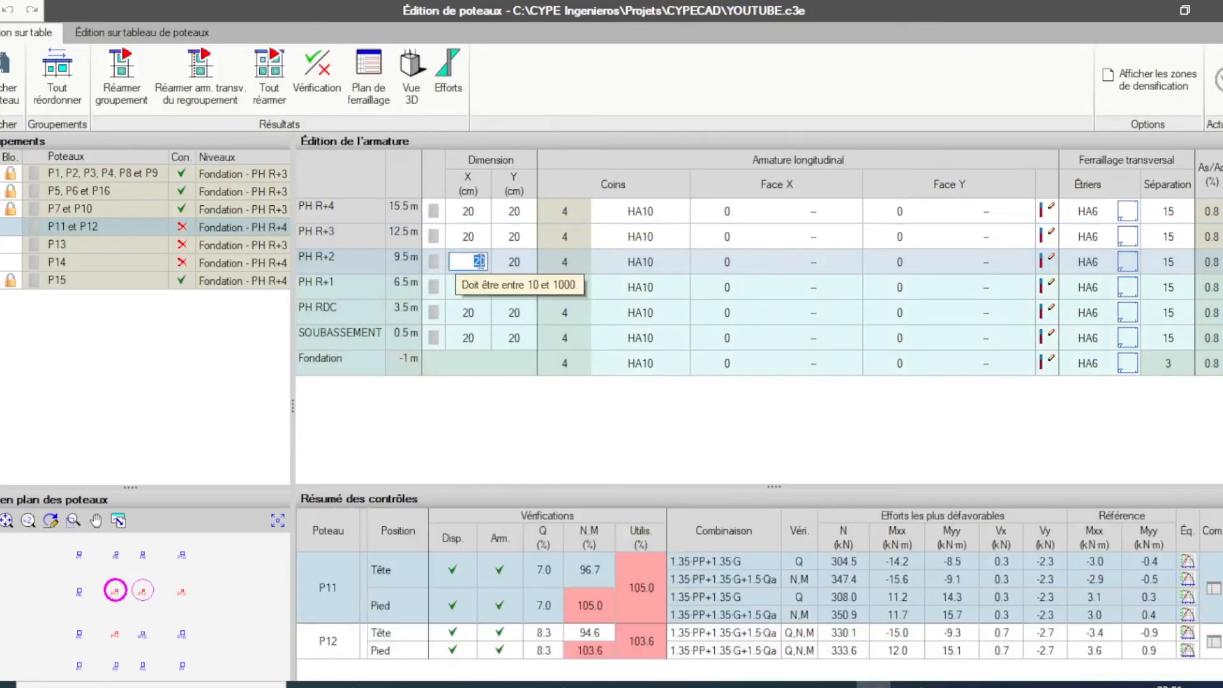
type("3")
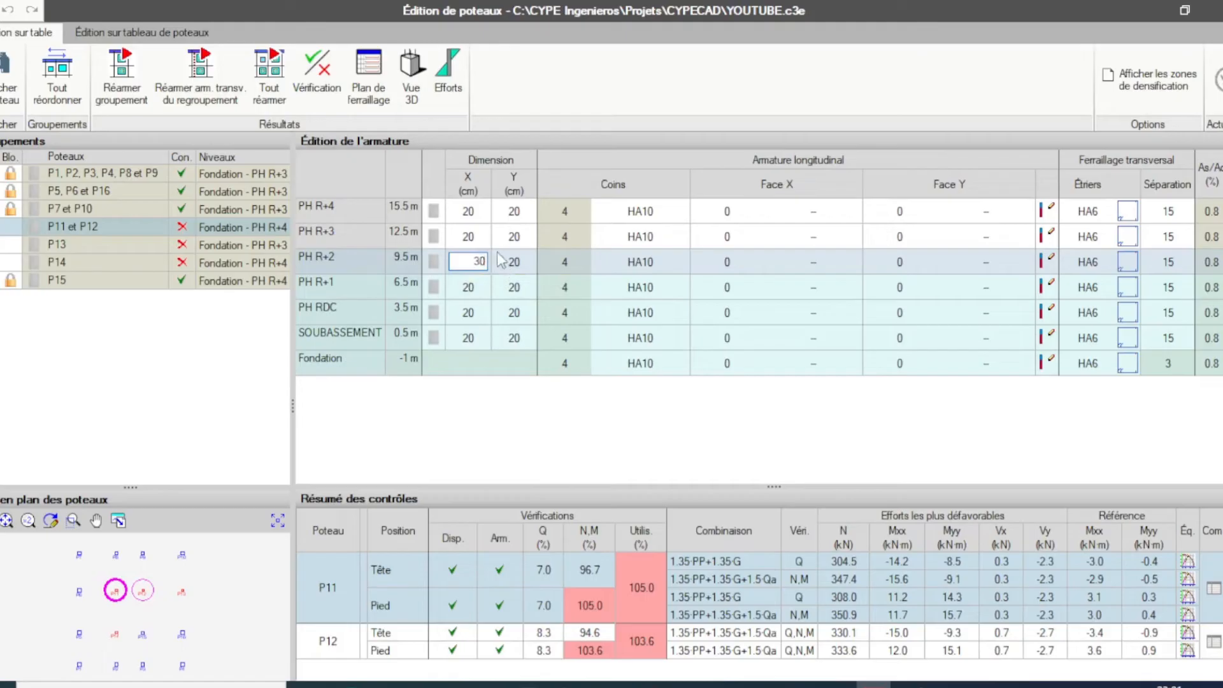
left_click(514, 267)
left_click(515, 265)
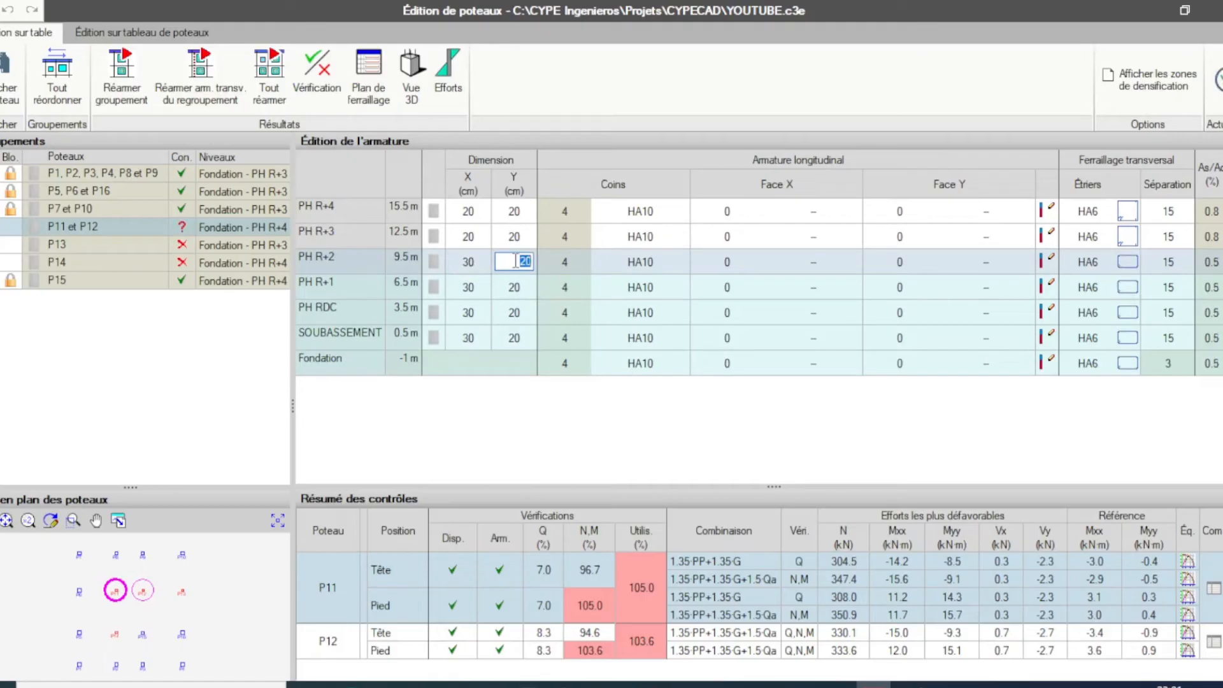
type("3")
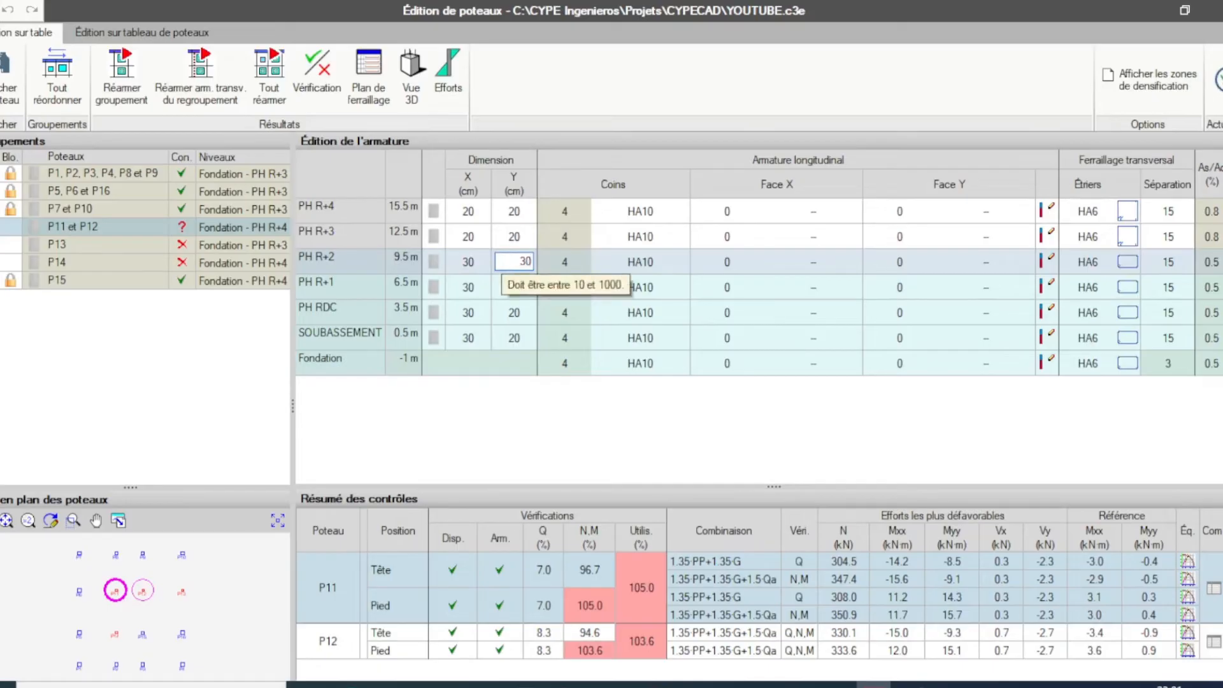
- Run the verification for the P11 and P12 column group and lock the group
left_click(319, 76)
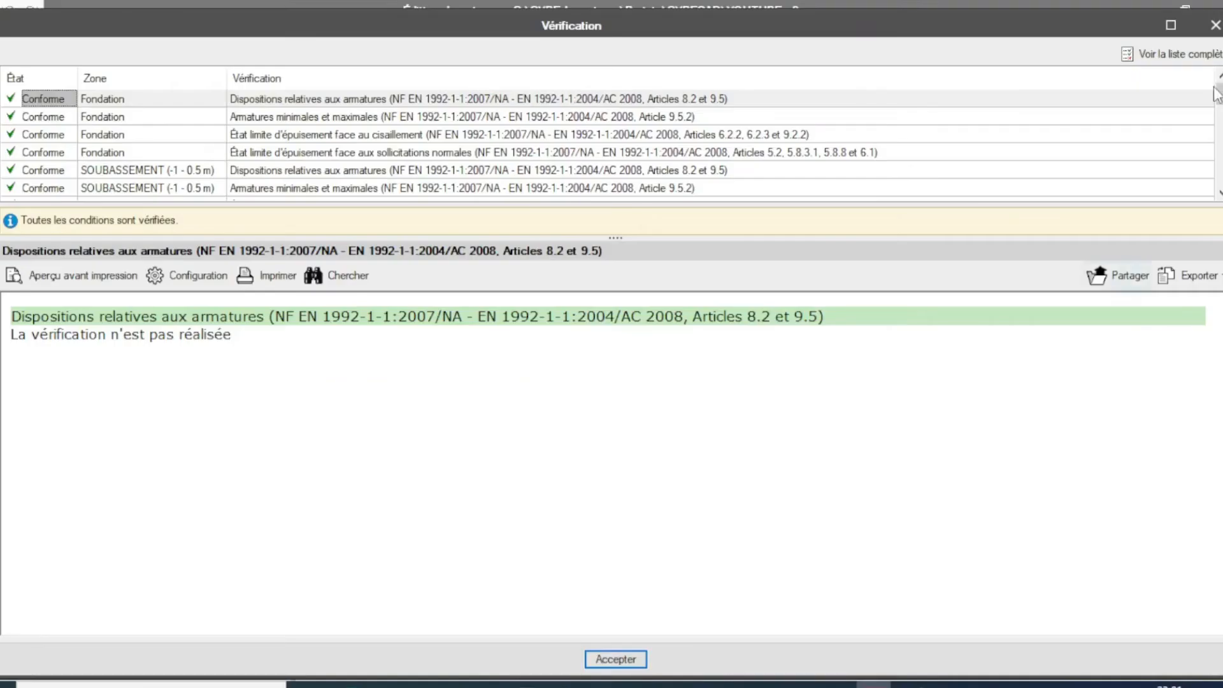
left_click(1222, 26)
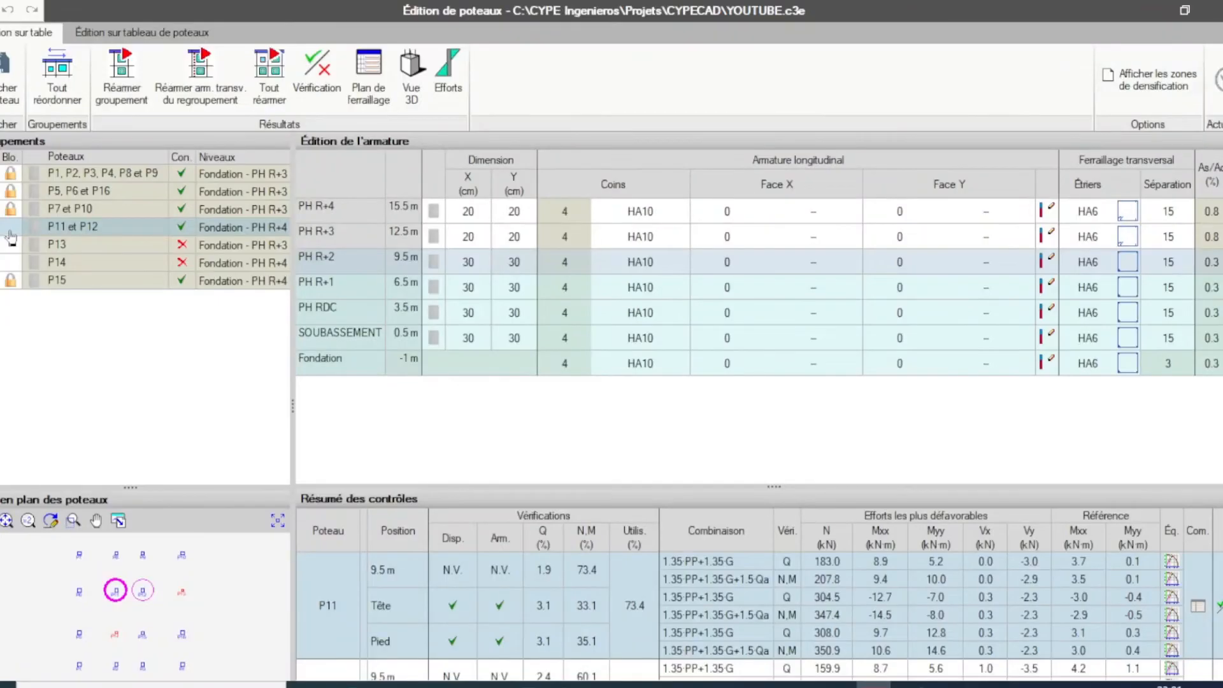
- Set column P13 to 30 × 30 cm on all levels from the foundation to PH R+3 and run its verification
left_click(96, 247)
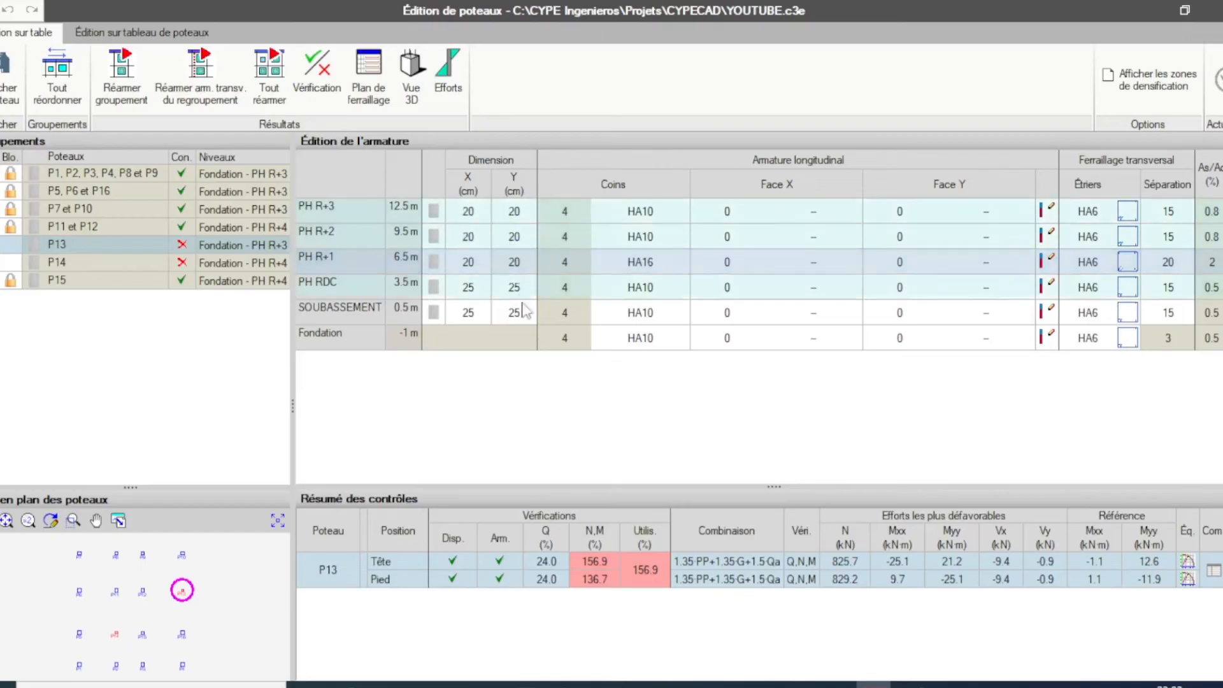
left_click(466, 210)
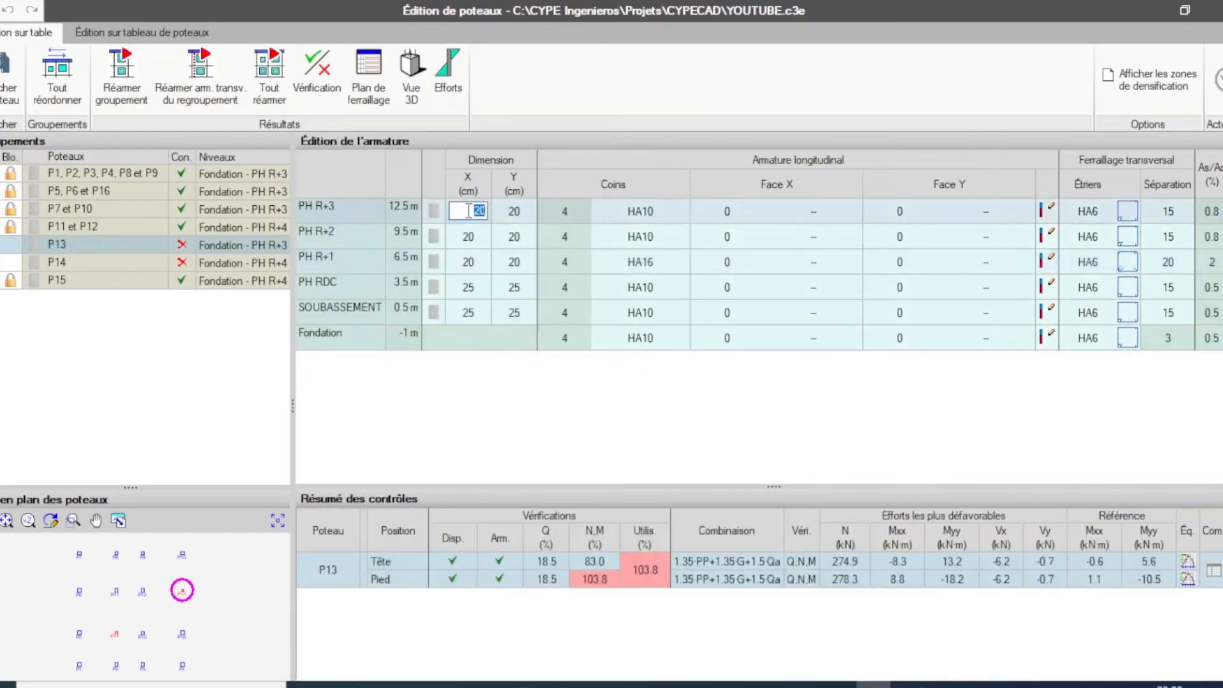
type("3")
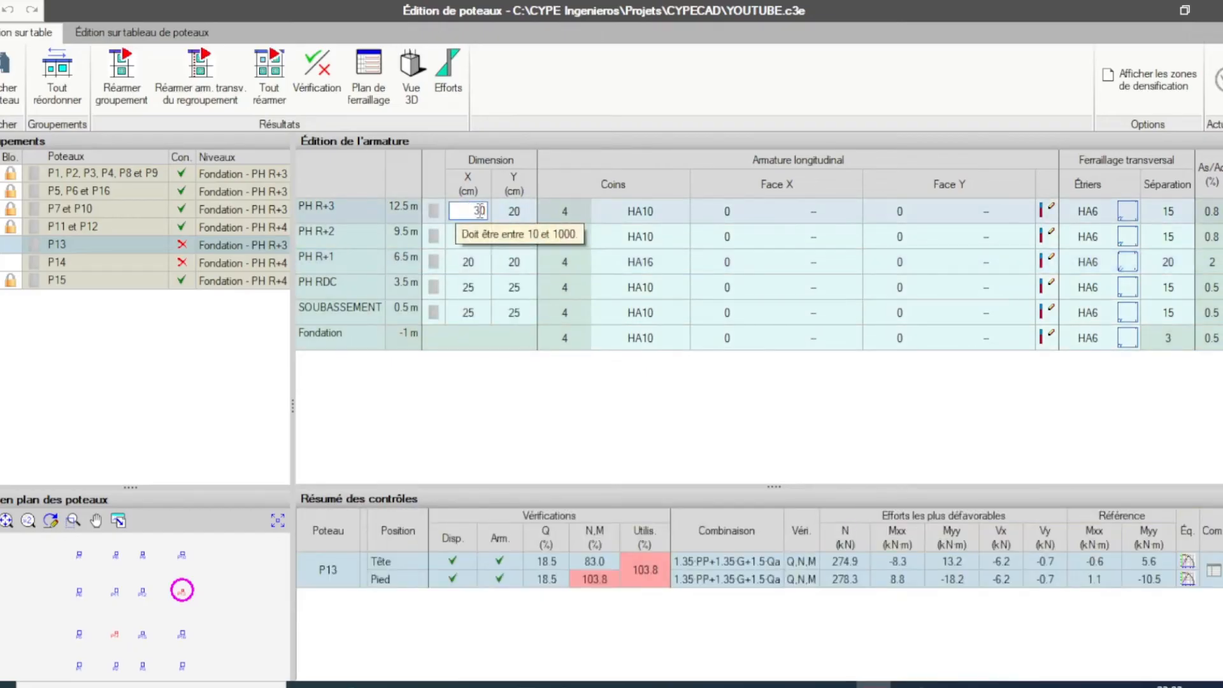
type("0")
left_click(513, 210)
type("3")
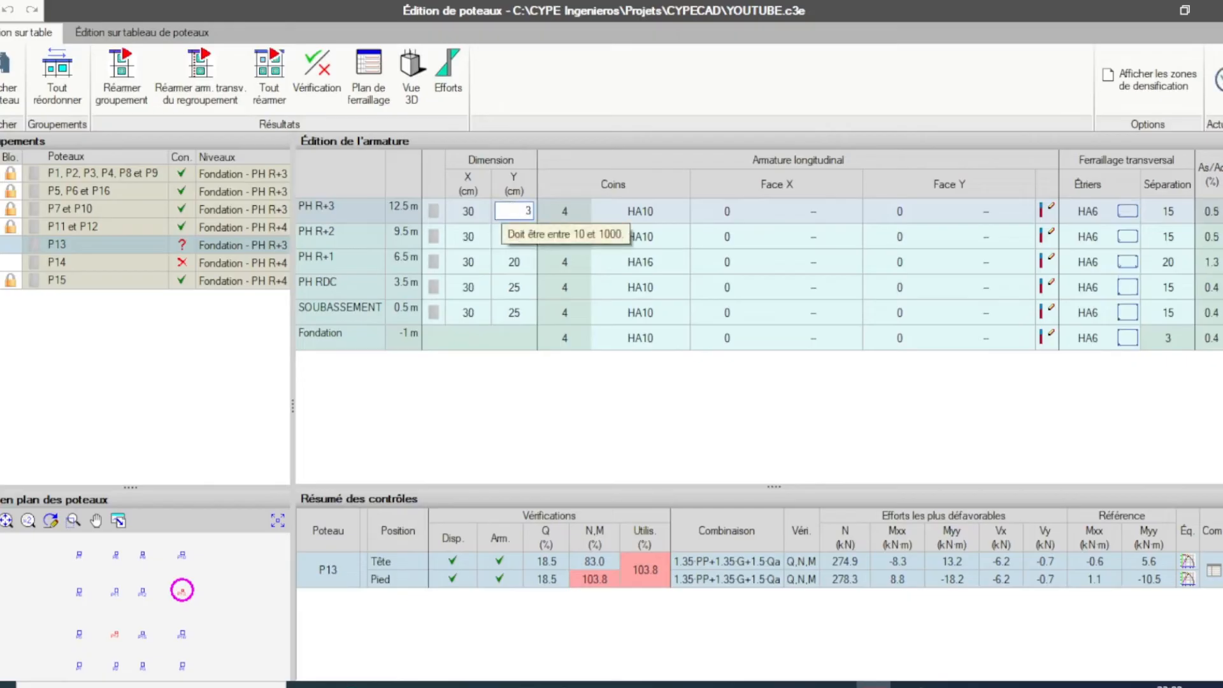
type("0")
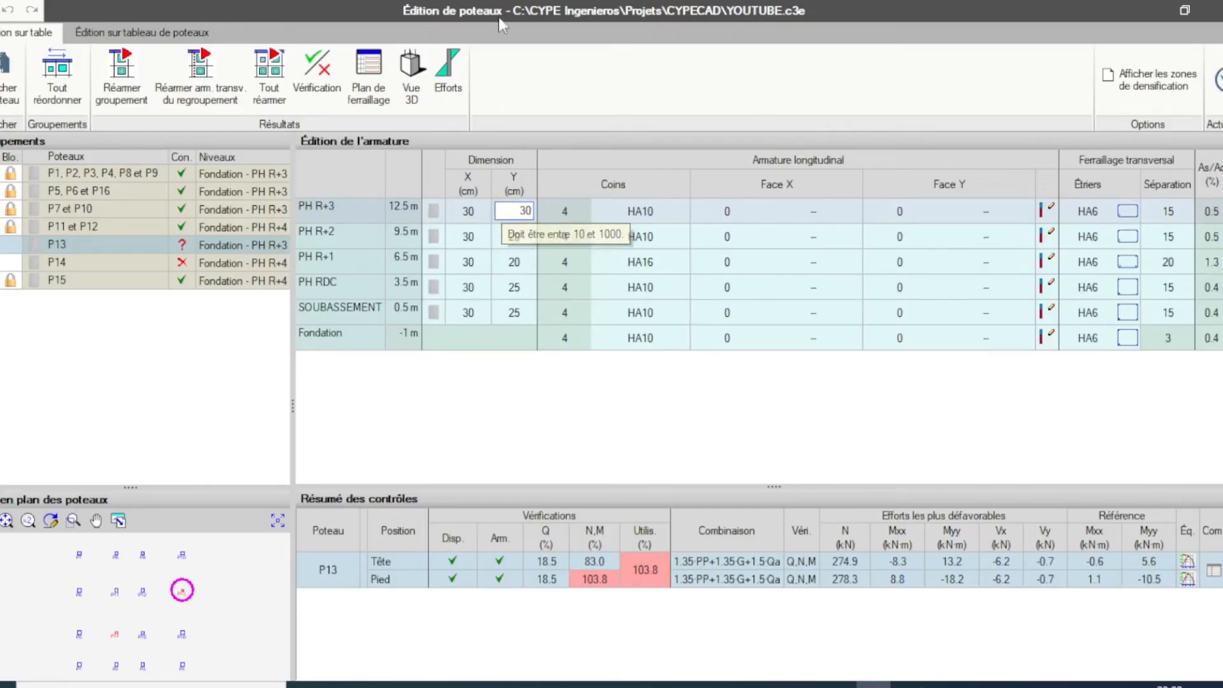
left_click(325, 77)
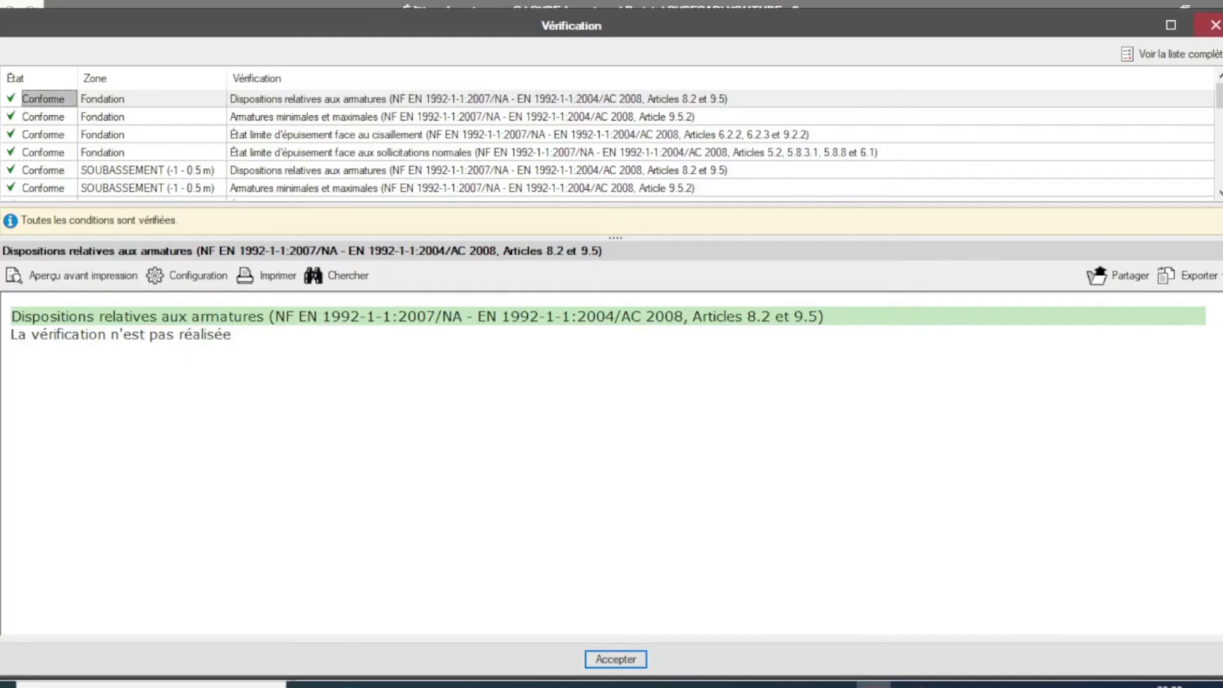
left_click(1216, 25)
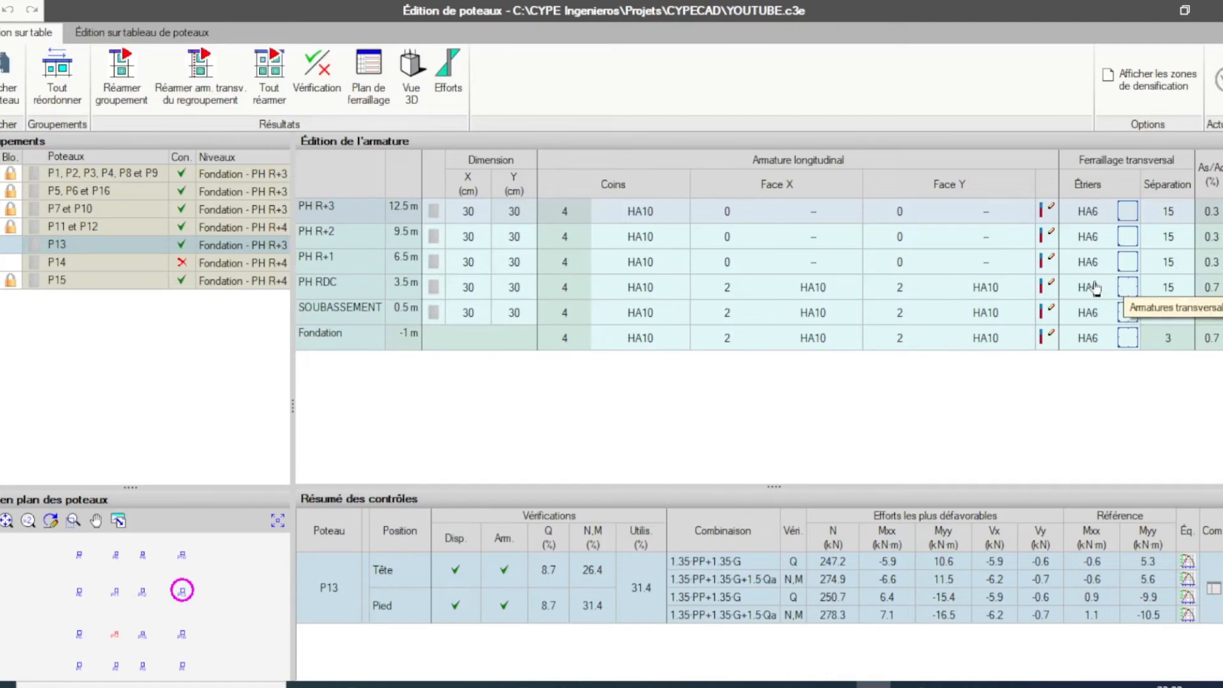
- Add straight ties with 180-degree hooks in both directions between the mid-face bars of column P13 from the foundation to PH RDC
left_click(1128, 288)
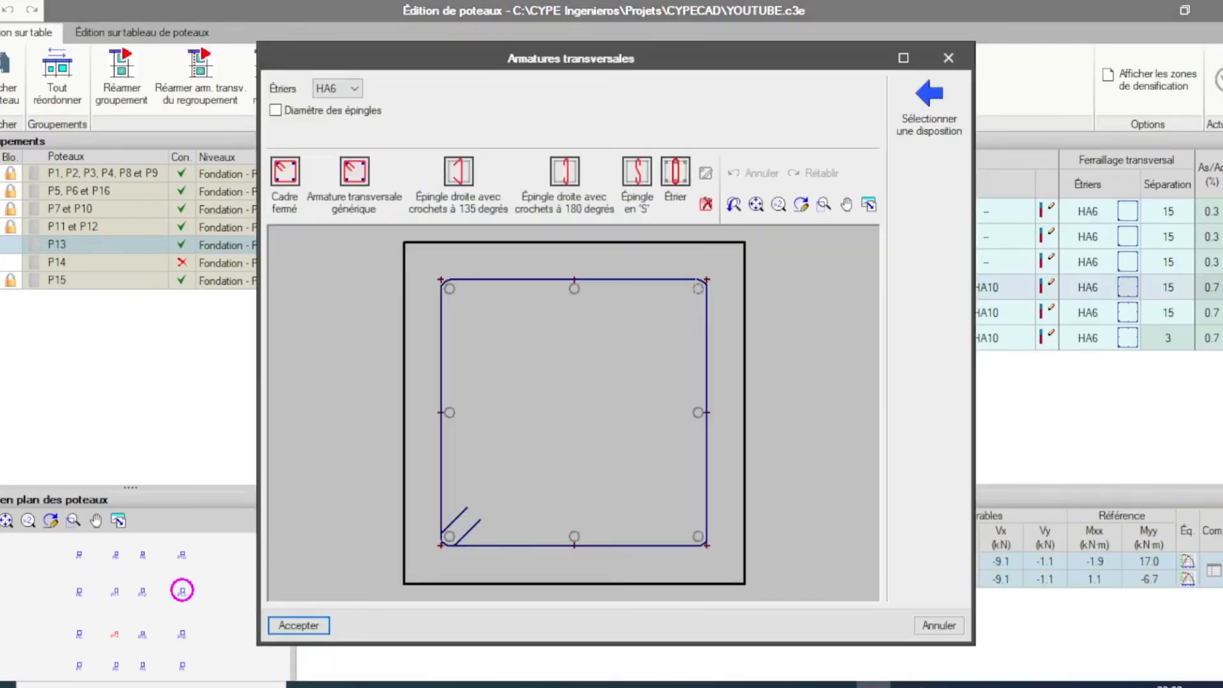
left_click(570, 197)
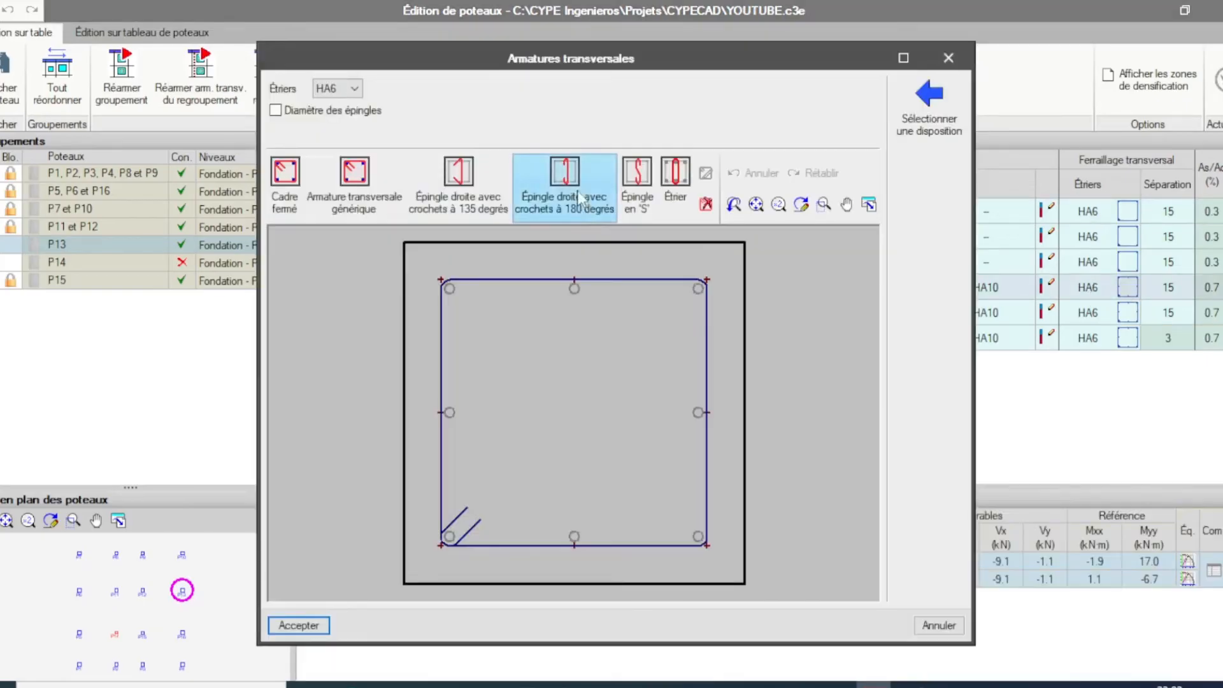
left_click(576, 280)
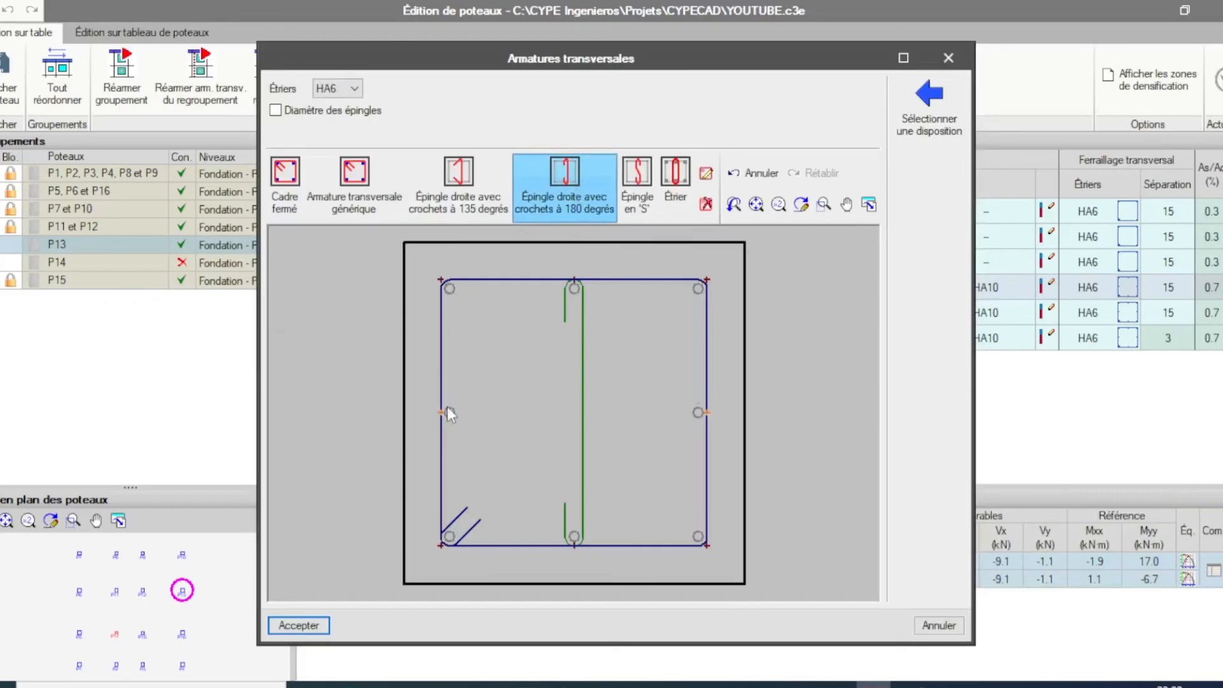
left_click(449, 413)
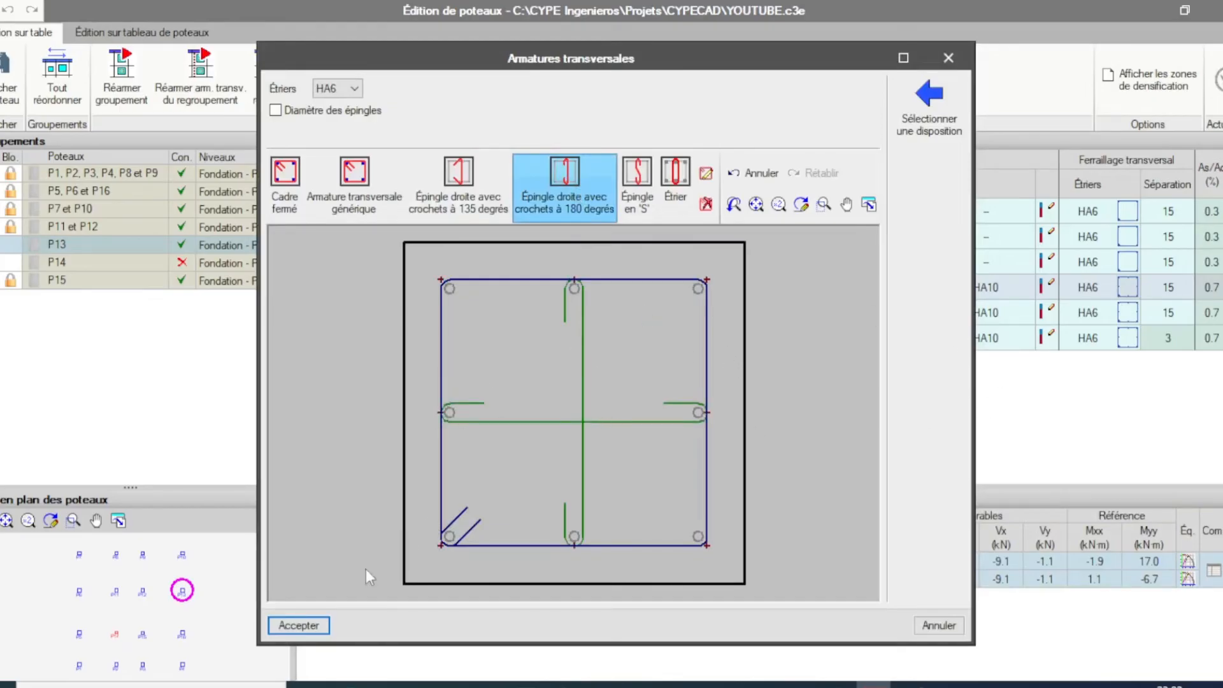
left_click(298, 625)
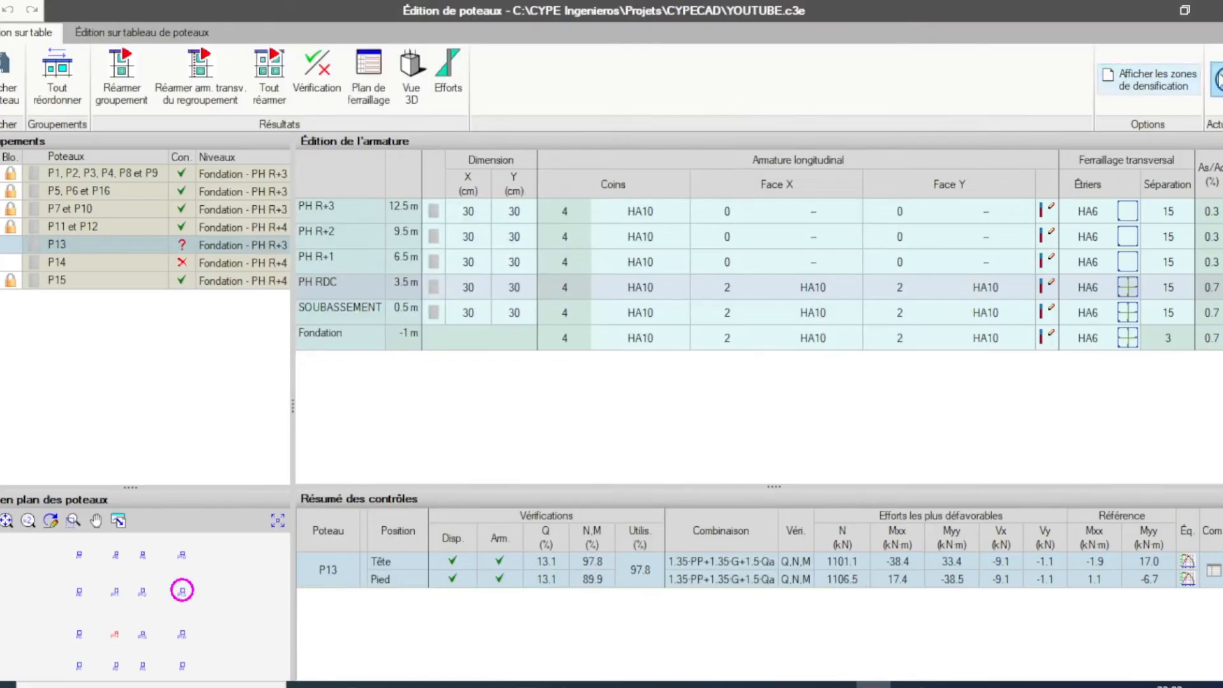
- Update the verification results for column P13 and lock the column
left_click(1216, 80)
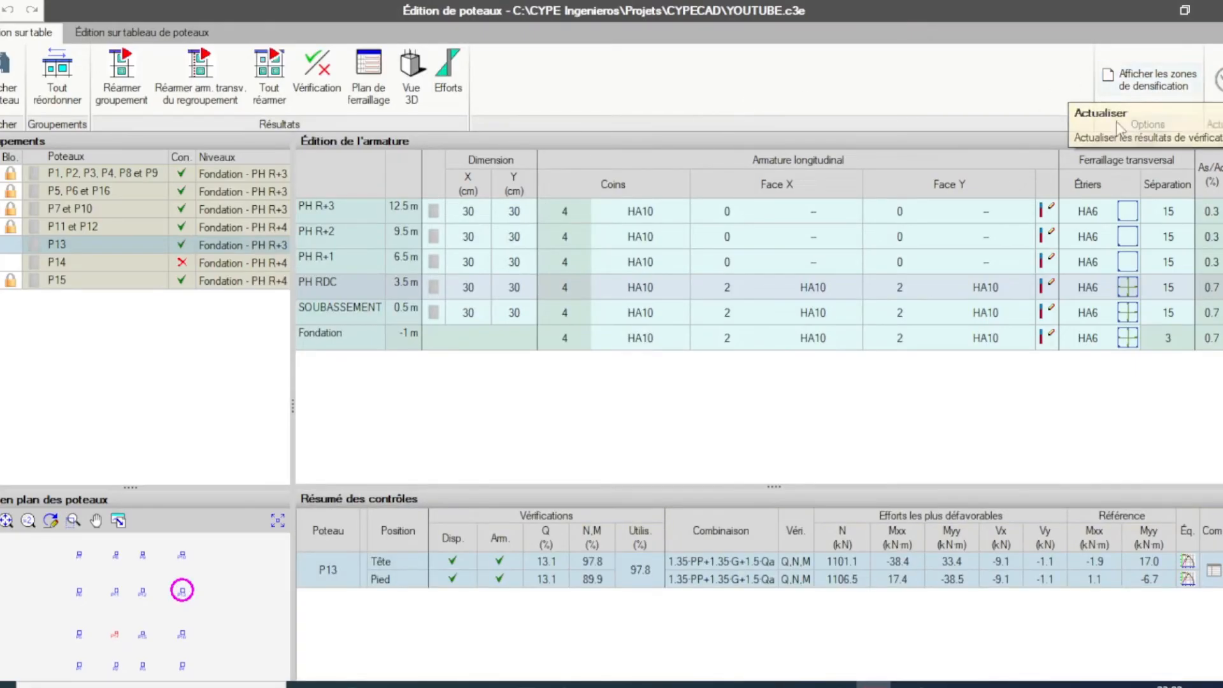
left_click(10, 245)
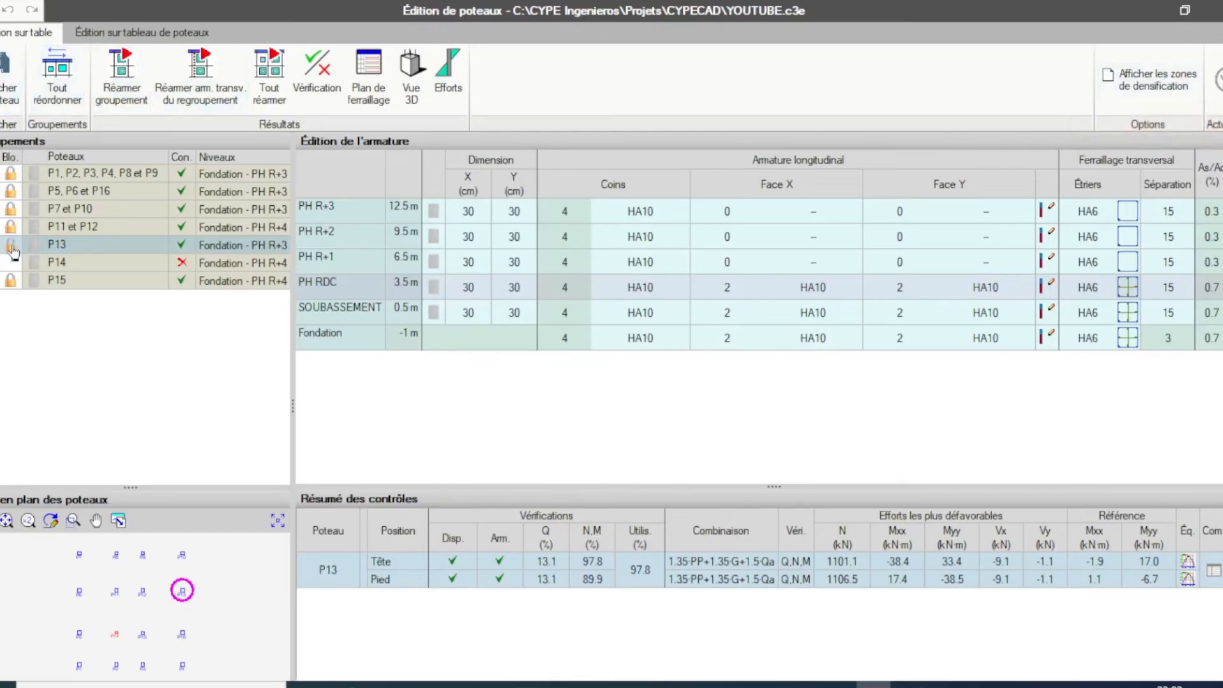
- Set the section of column P14 to 30 × 30 cm on all levels up to PH R+2
left_click(90, 263)
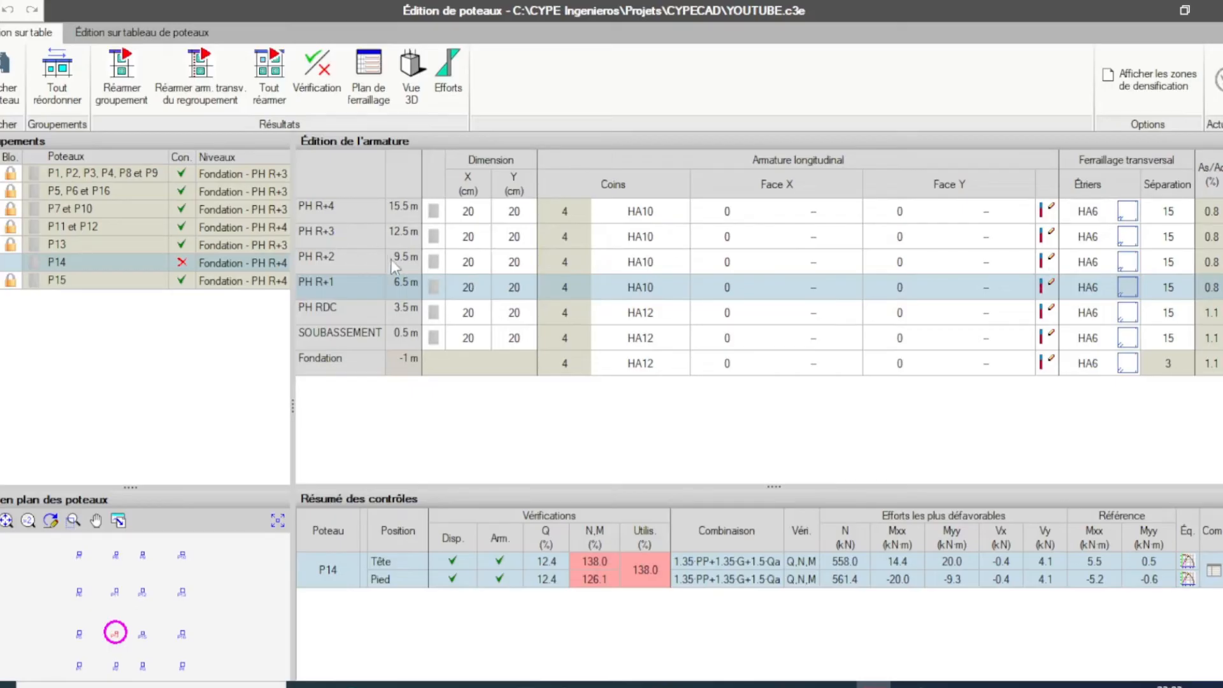
left_click_drag(391, 259, 479, 367)
left_click(468, 266)
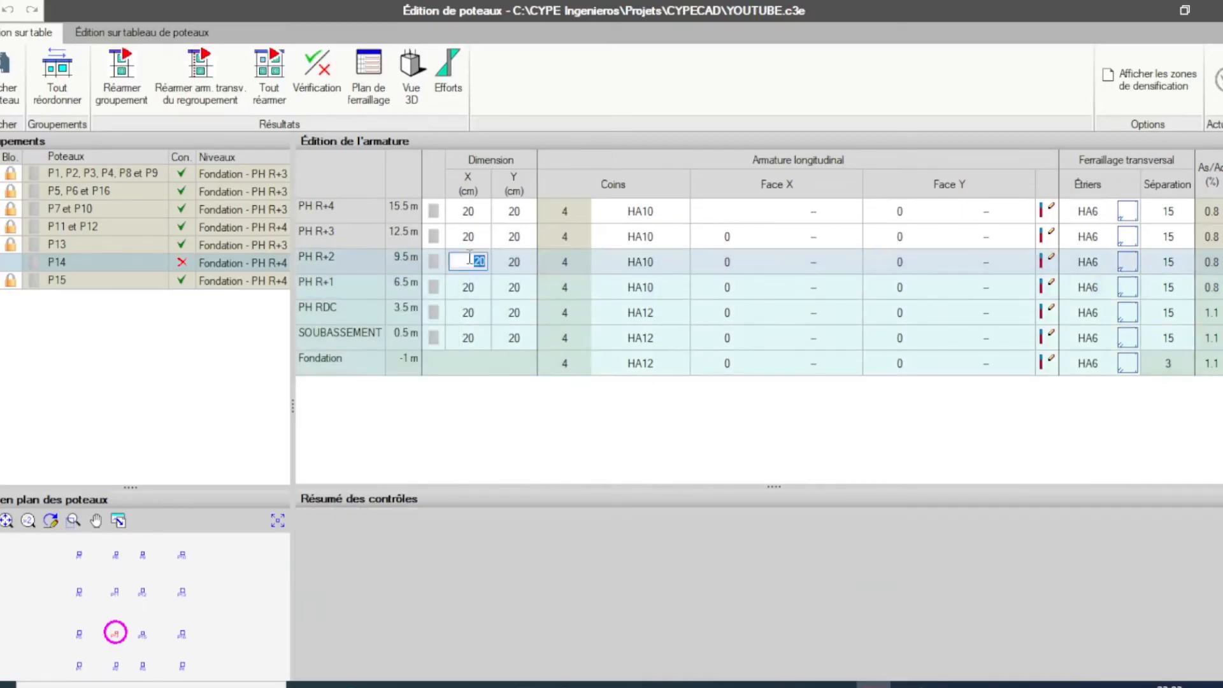
type("3")
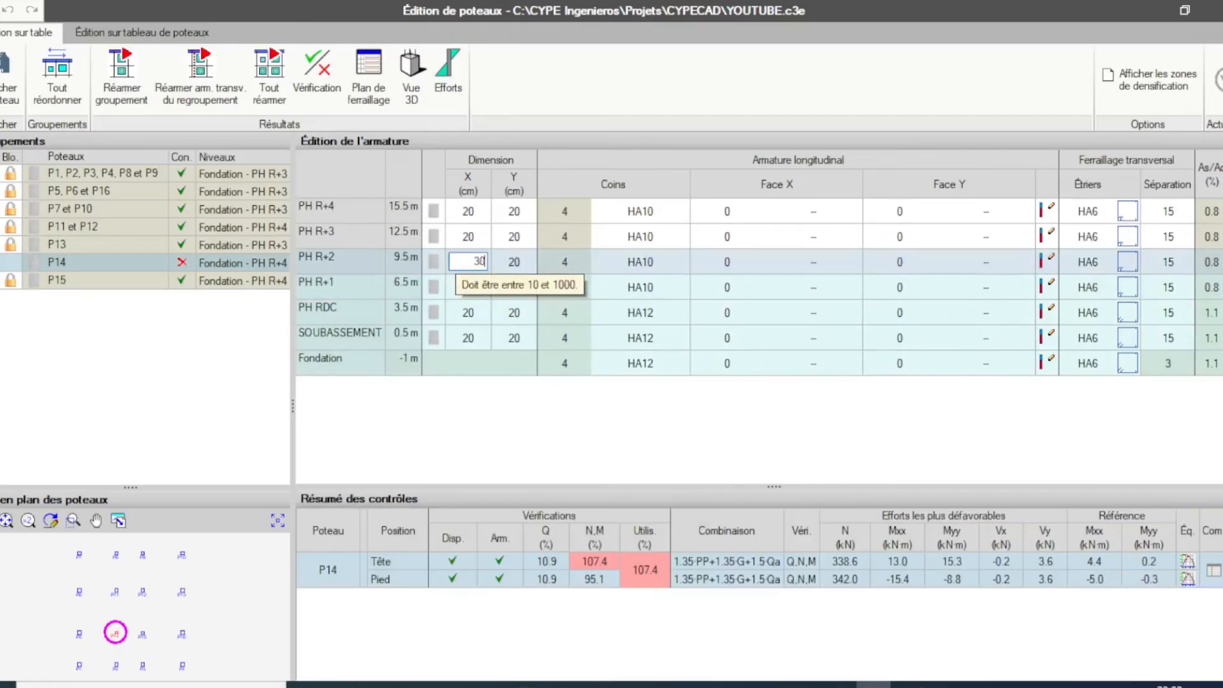
left_click(529, 262)
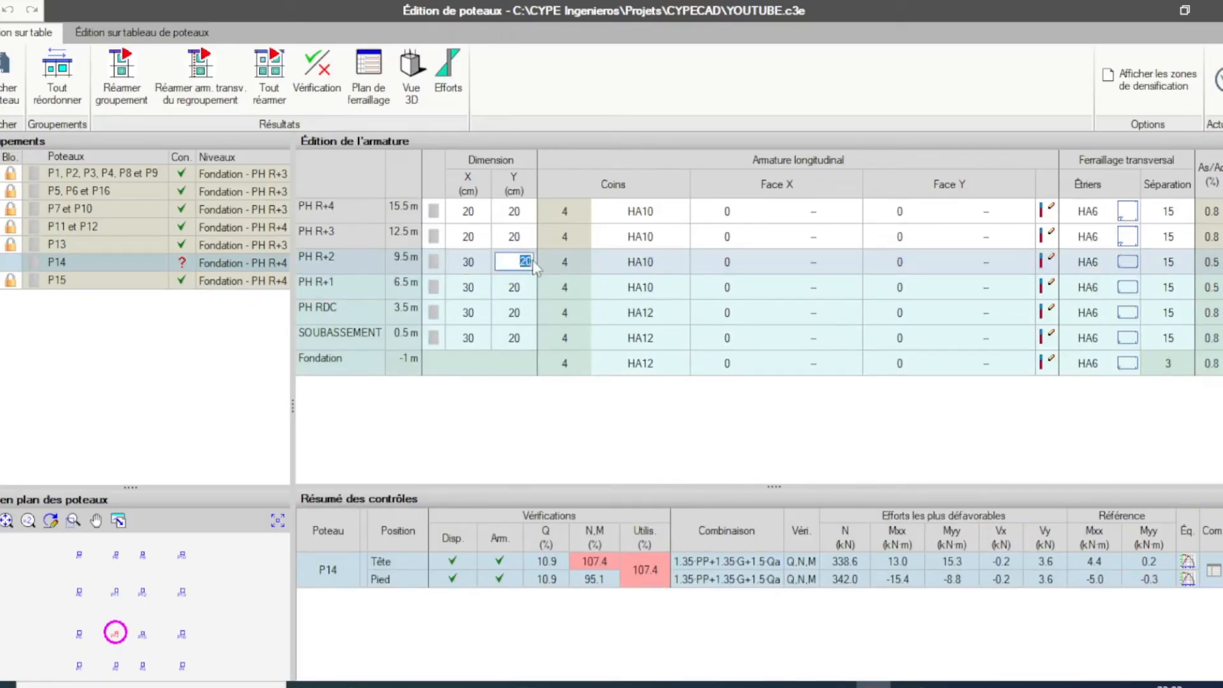
type("3")
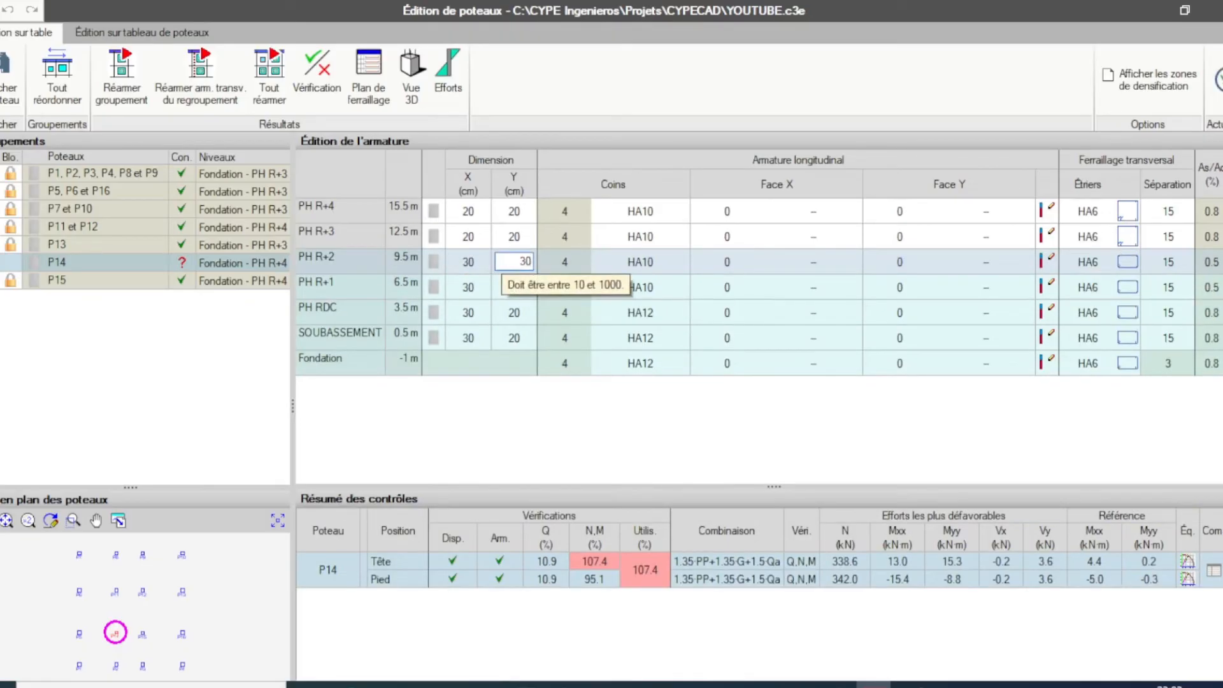
- Update the verification of column P14 with its 30 × 30 cm section, lock it, and review column P15
type("0")
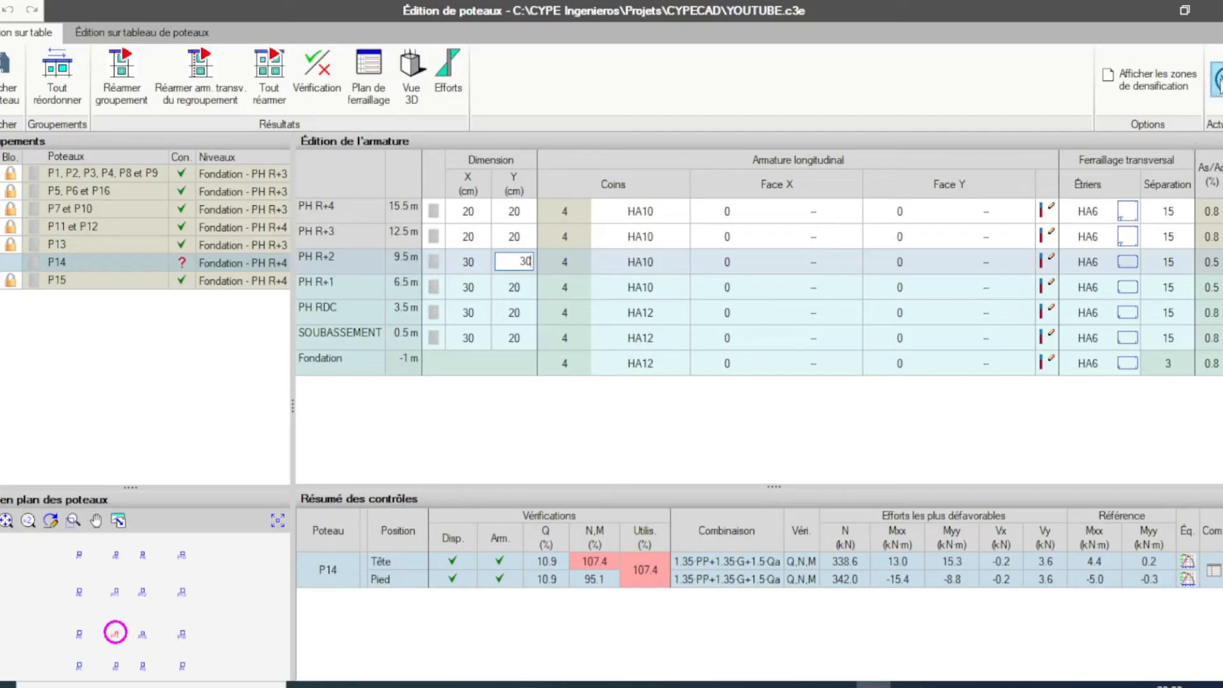
left_click(1220, 80)
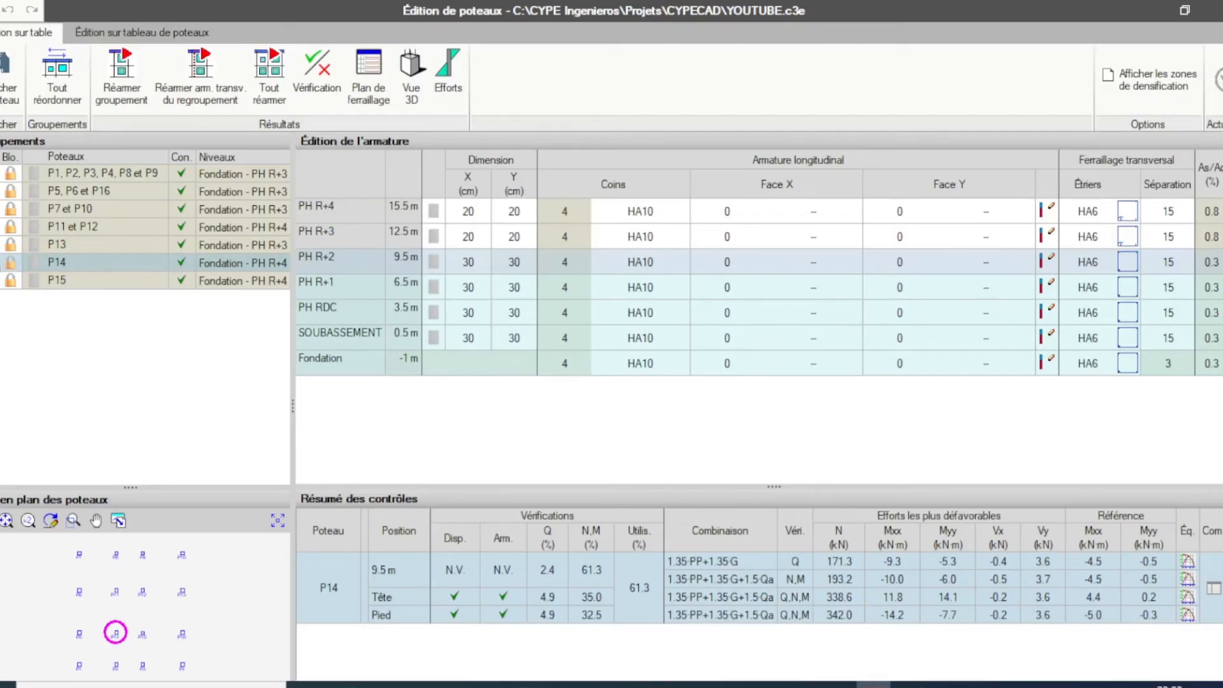
left_click(95, 280)
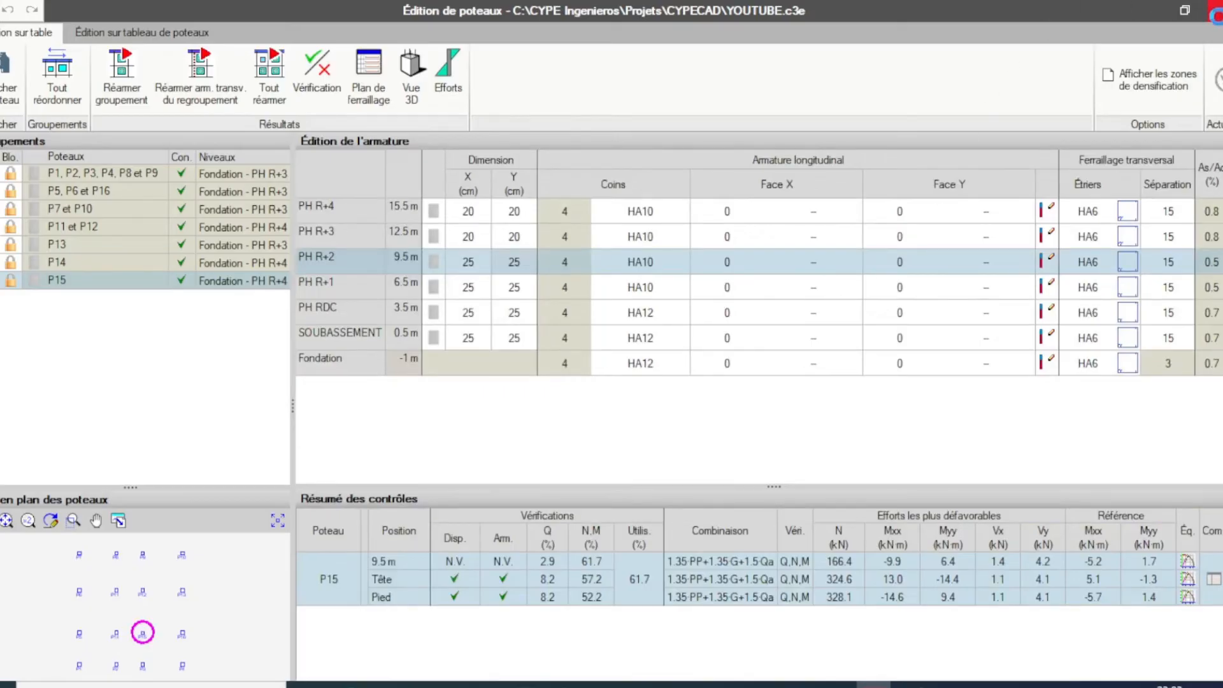
- Exit column editing and open the maximized beam editor for the portal frame running through P1, P5, P6 and P7
left_click(1214, 11)
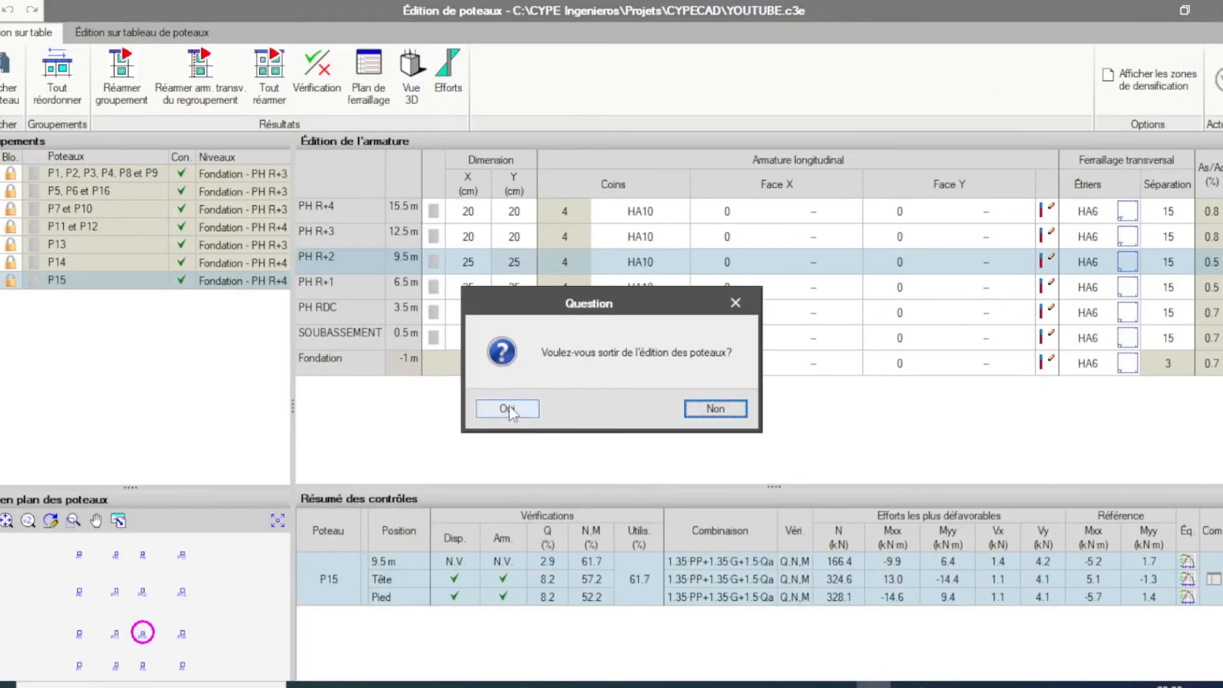
left_click(508, 410)
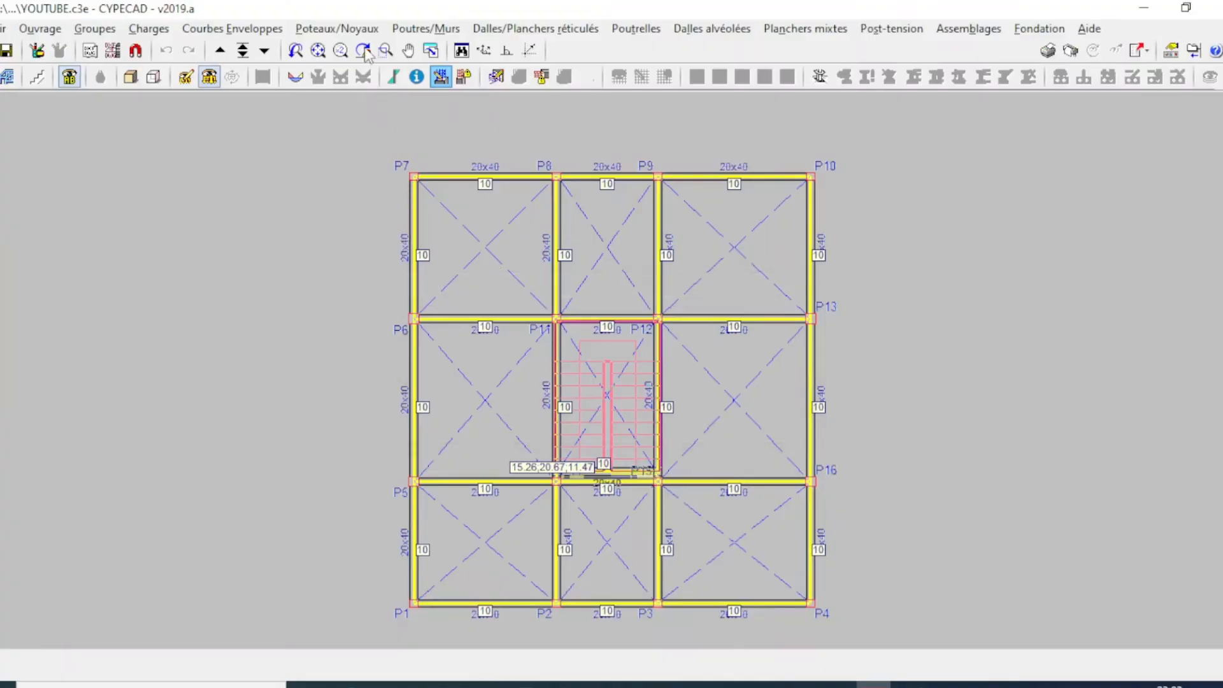
left_click(433, 29)
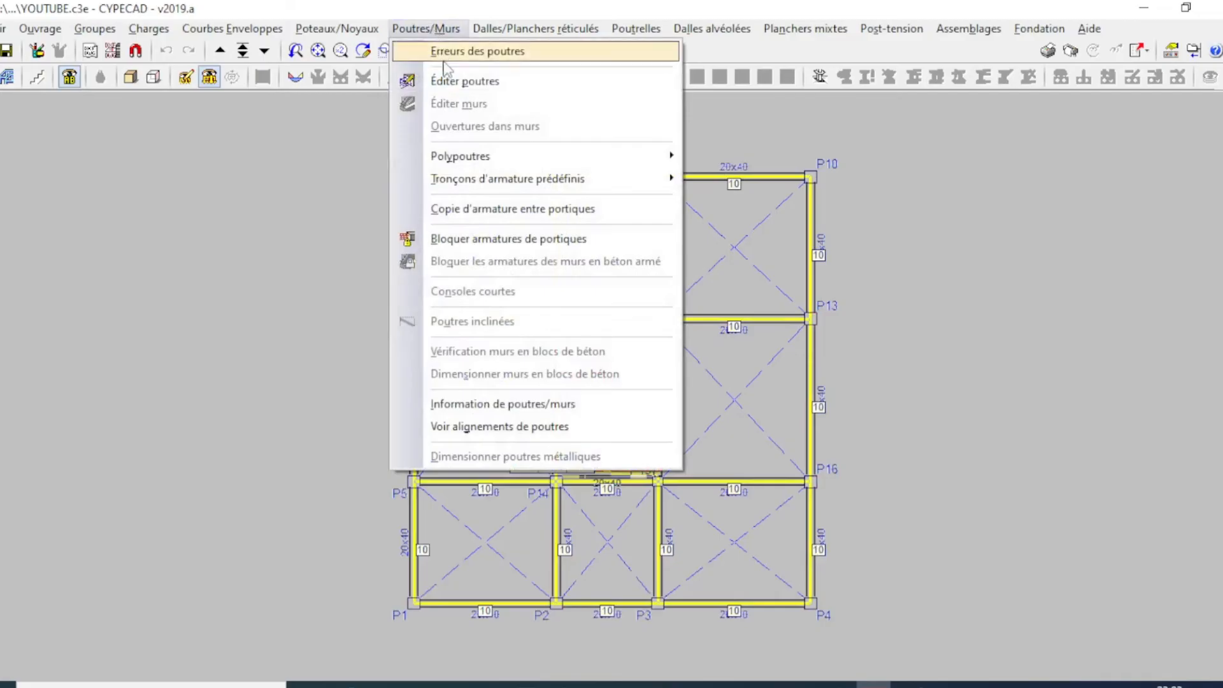
left_click(455, 82)
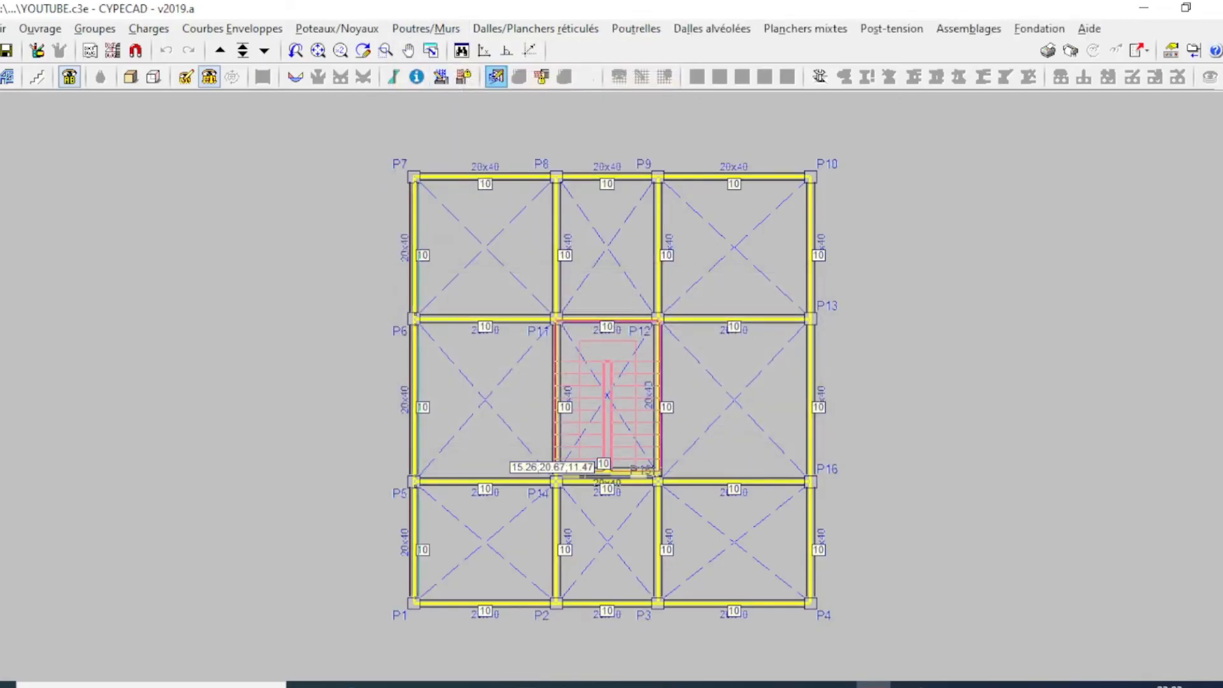
left_click(412, 239)
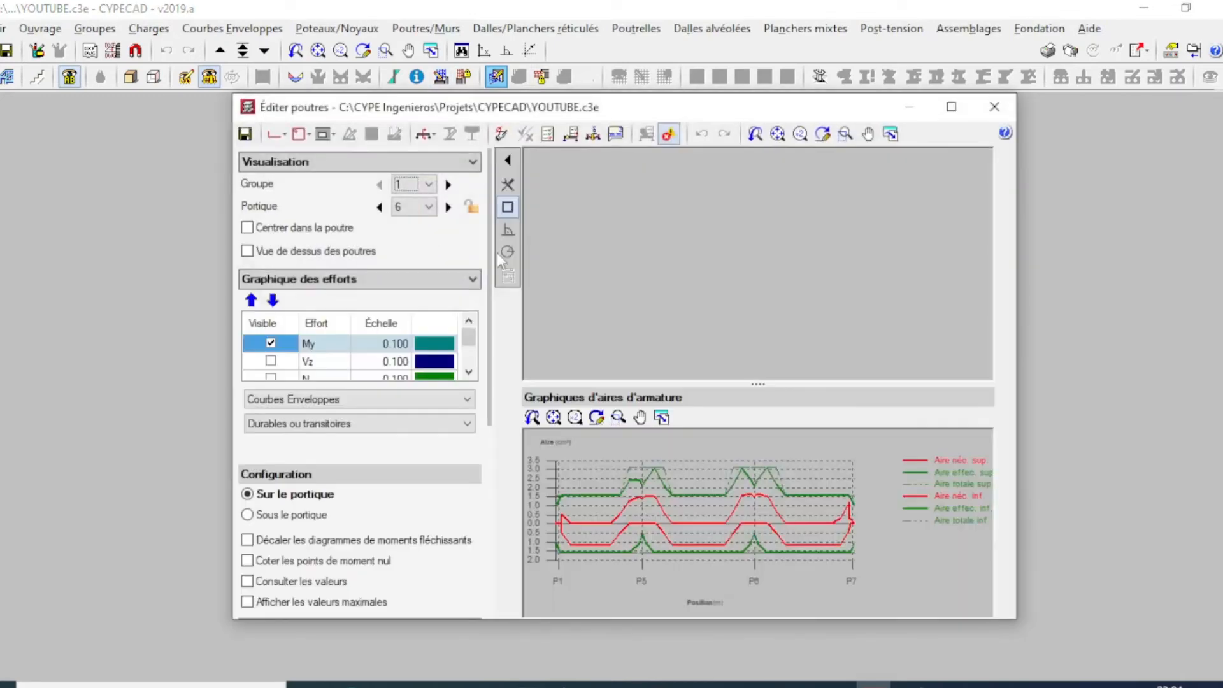
left_click(951, 107)
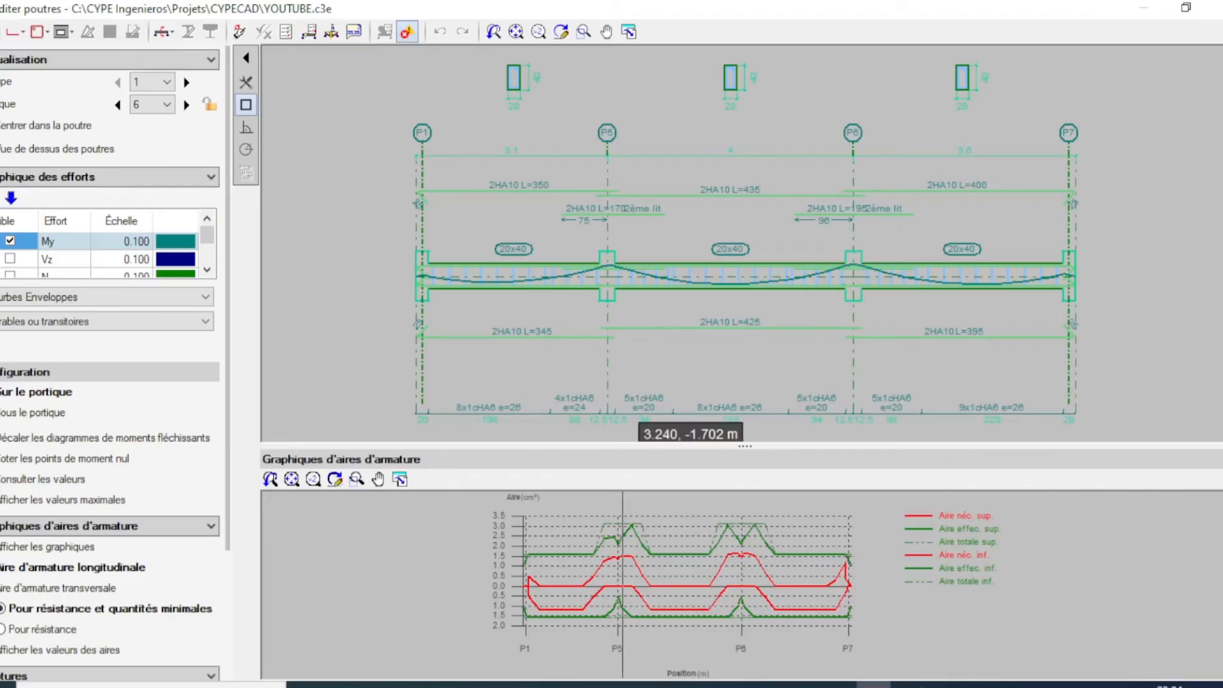
- Set the stirrup spacing to 20 cm in the first stretch of span P1–P5
scroll(741, 366, "up", 2)
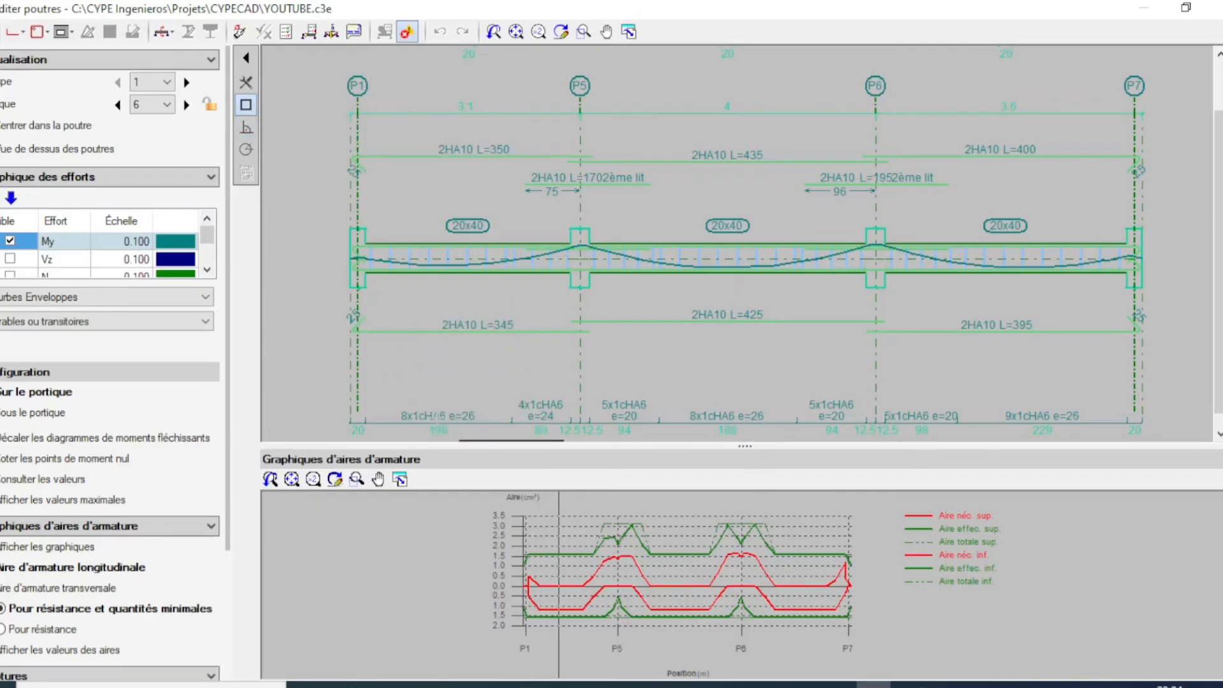
scroll(449, 414, "up", 1)
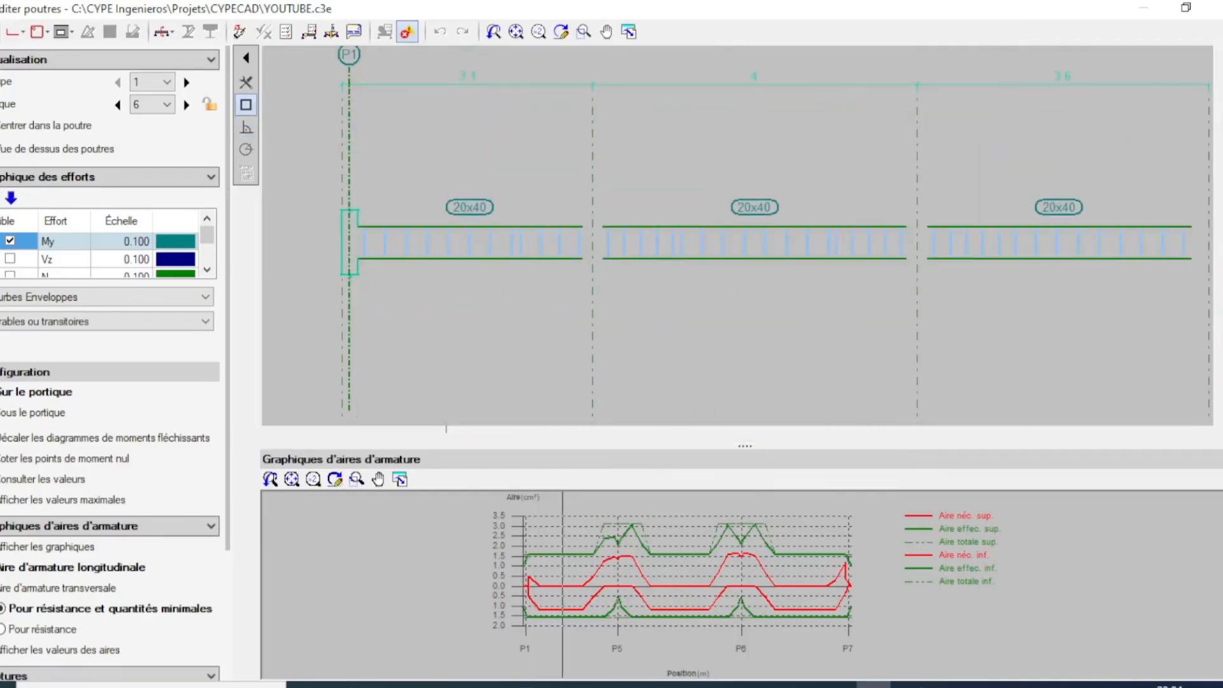
middle_click_drag(471, 402, 493, 343)
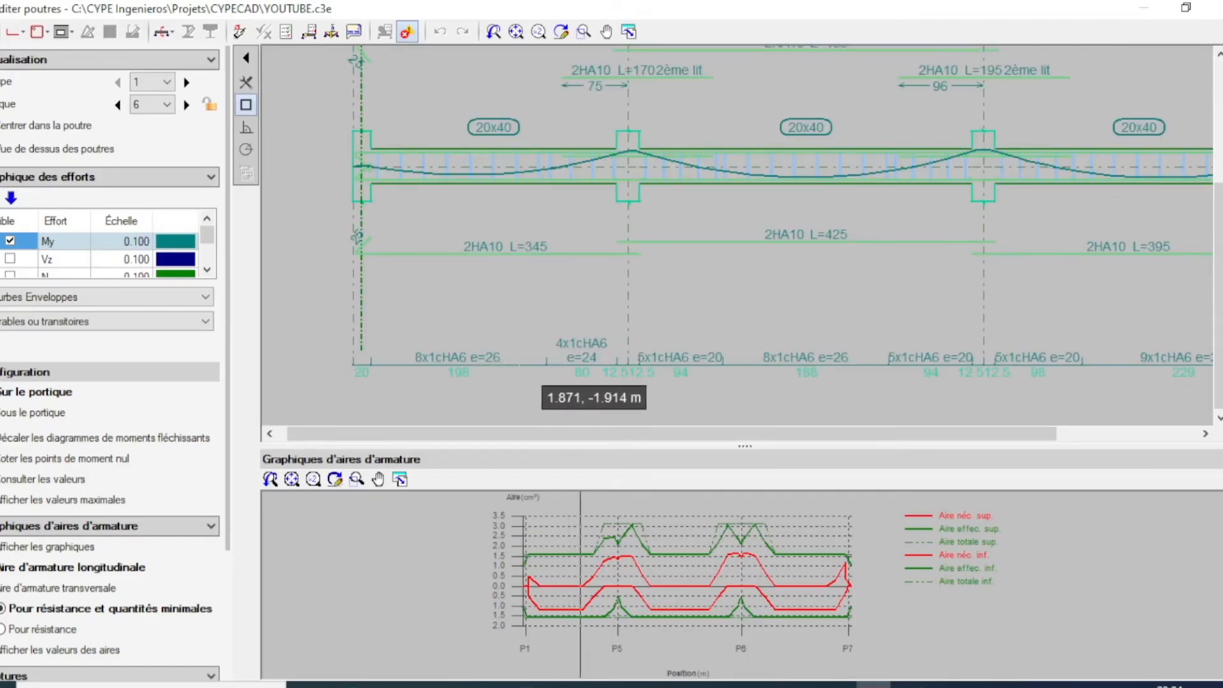
left_click(37, 33)
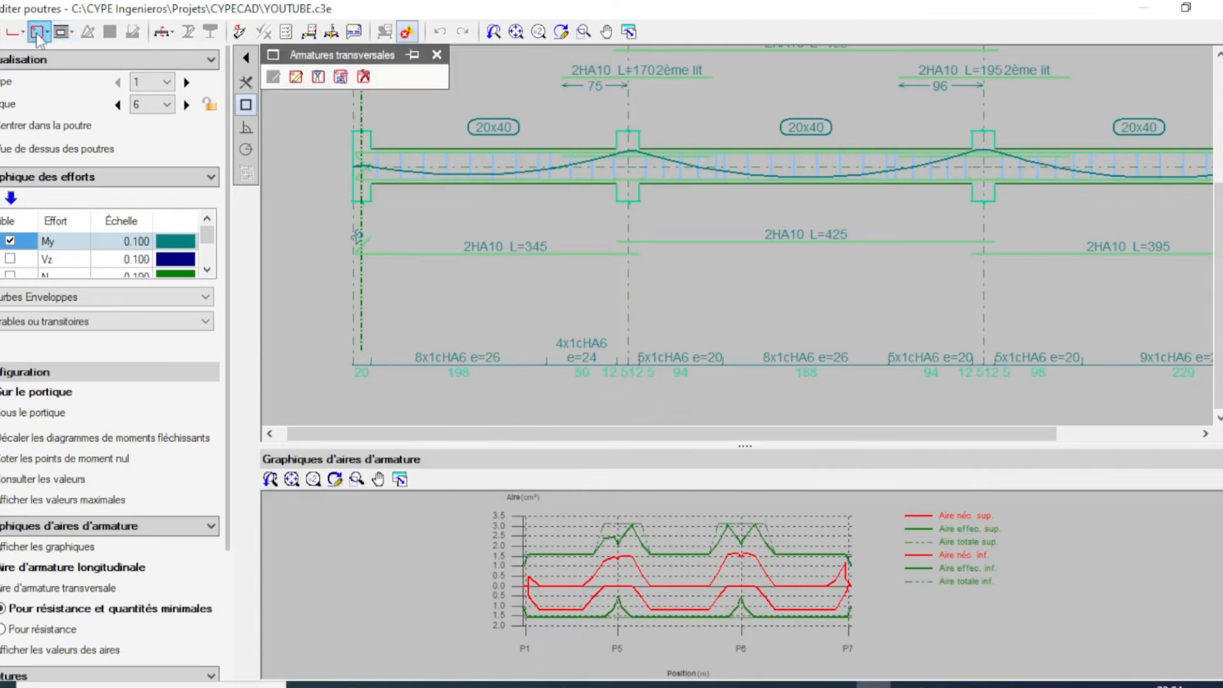
left_click(296, 76)
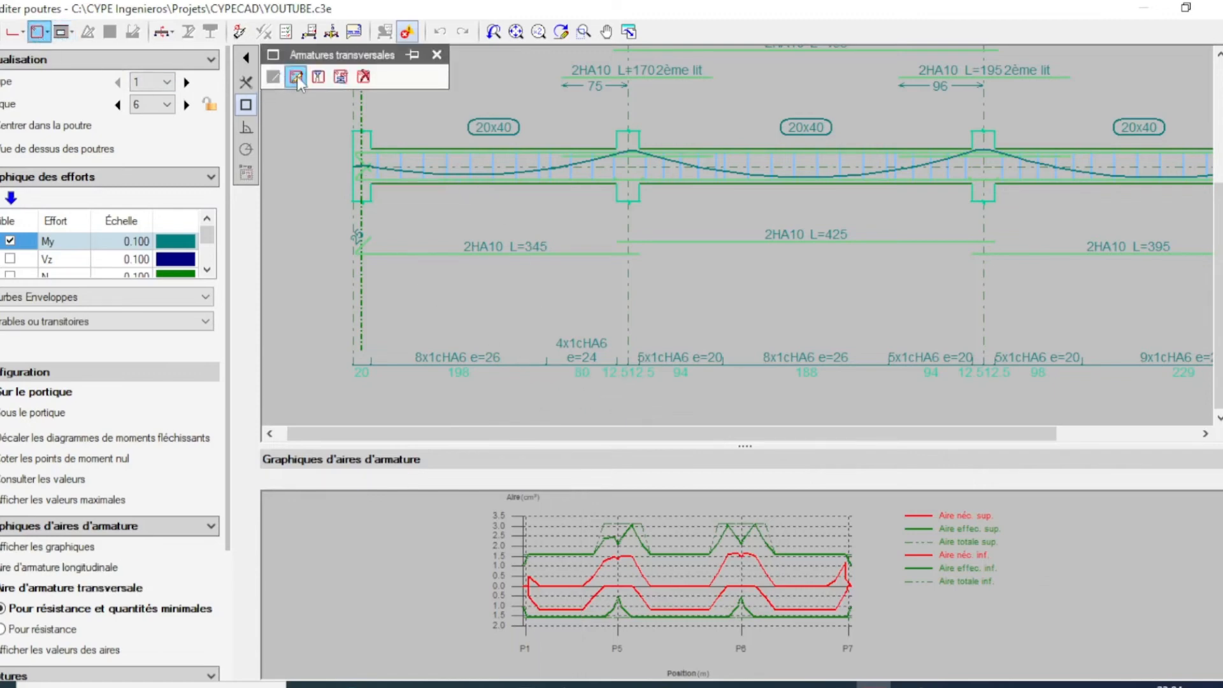
left_click(494, 368)
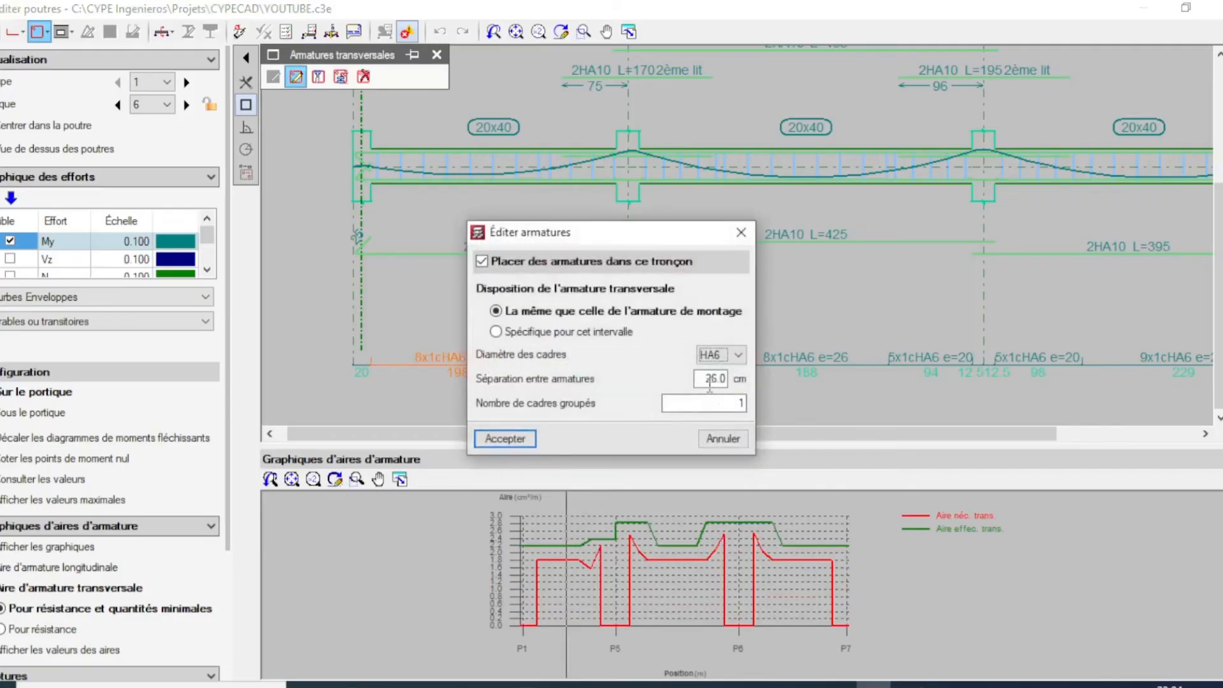
type("2")
left_click(510, 441)
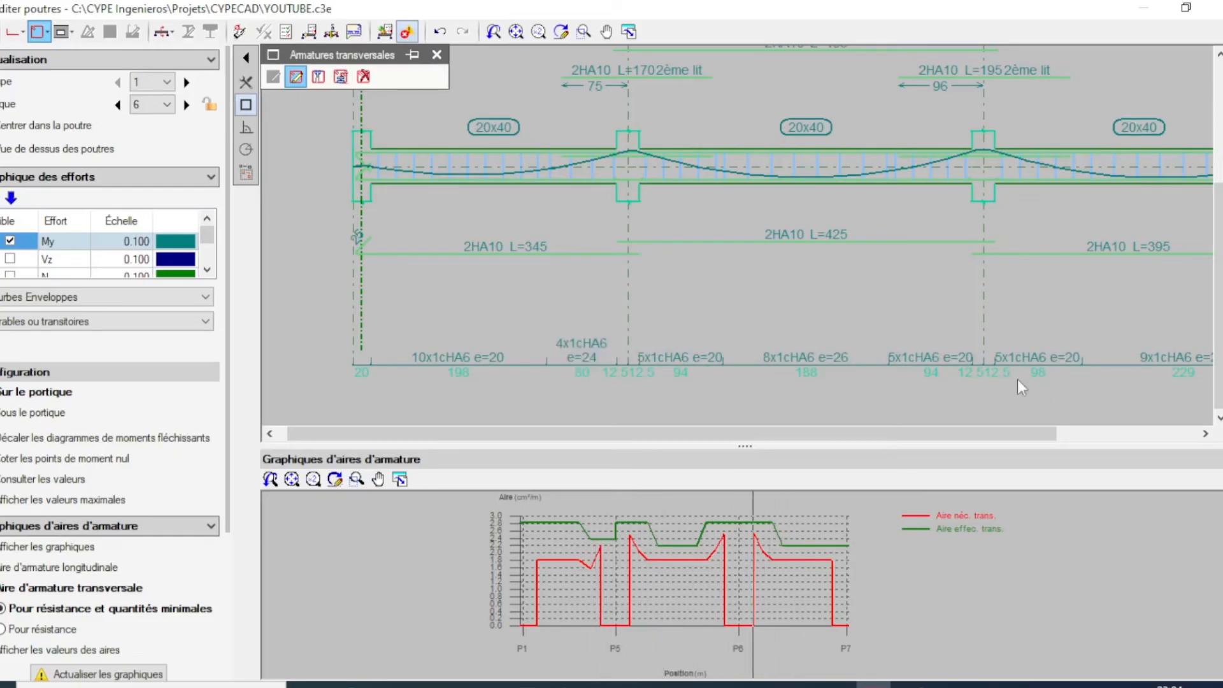
- Copy the first stretch's 20 cm stirrup arrangement to the remaining stretches of the frame and update the reinforcement information
left_click(339, 77)
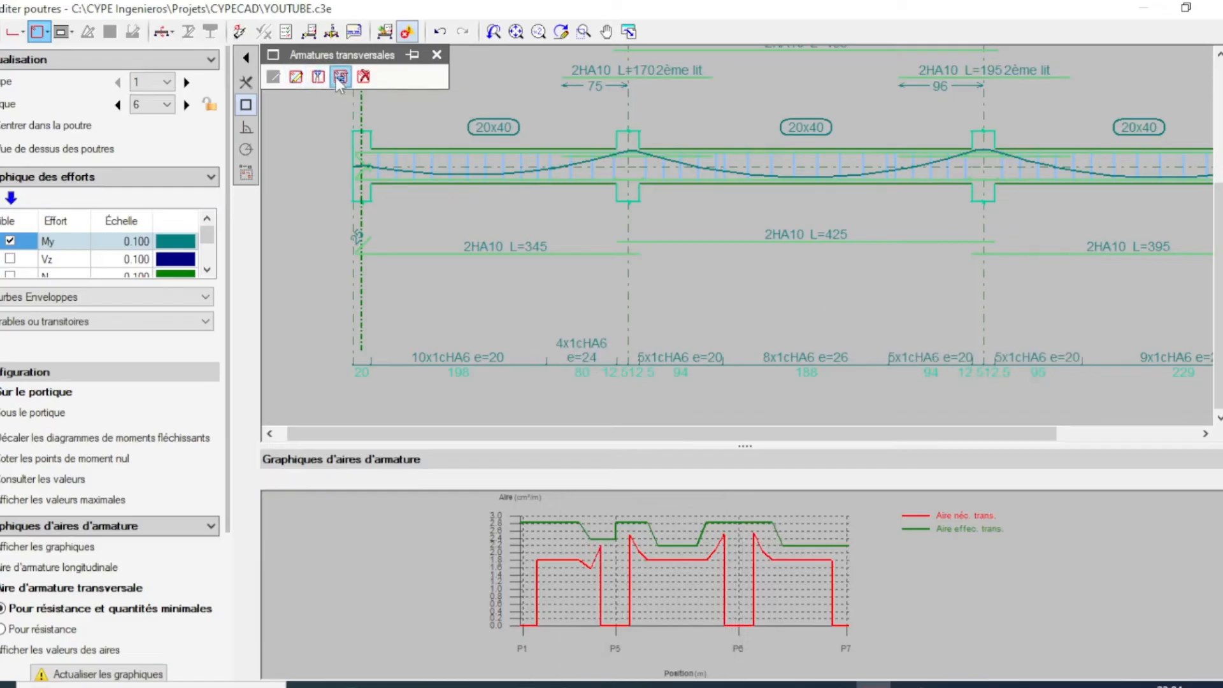
left_click(495, 357)
left_click(538, 454)
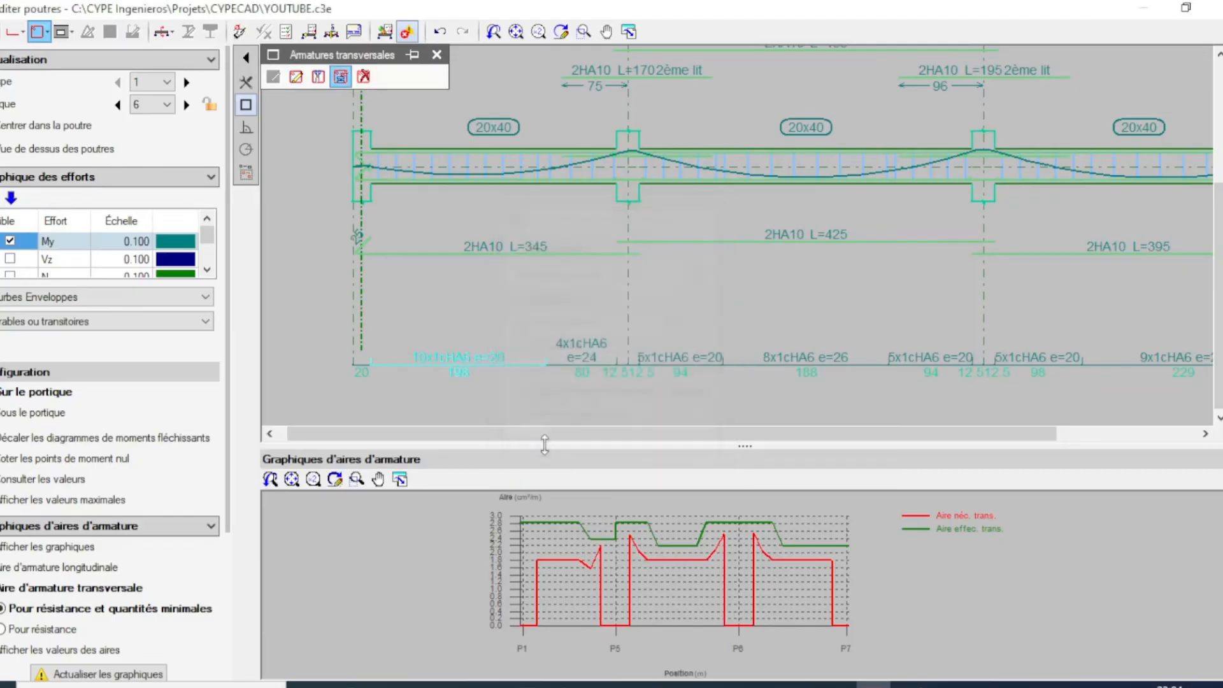
left_click(584, 361)
left_click(666, 369)
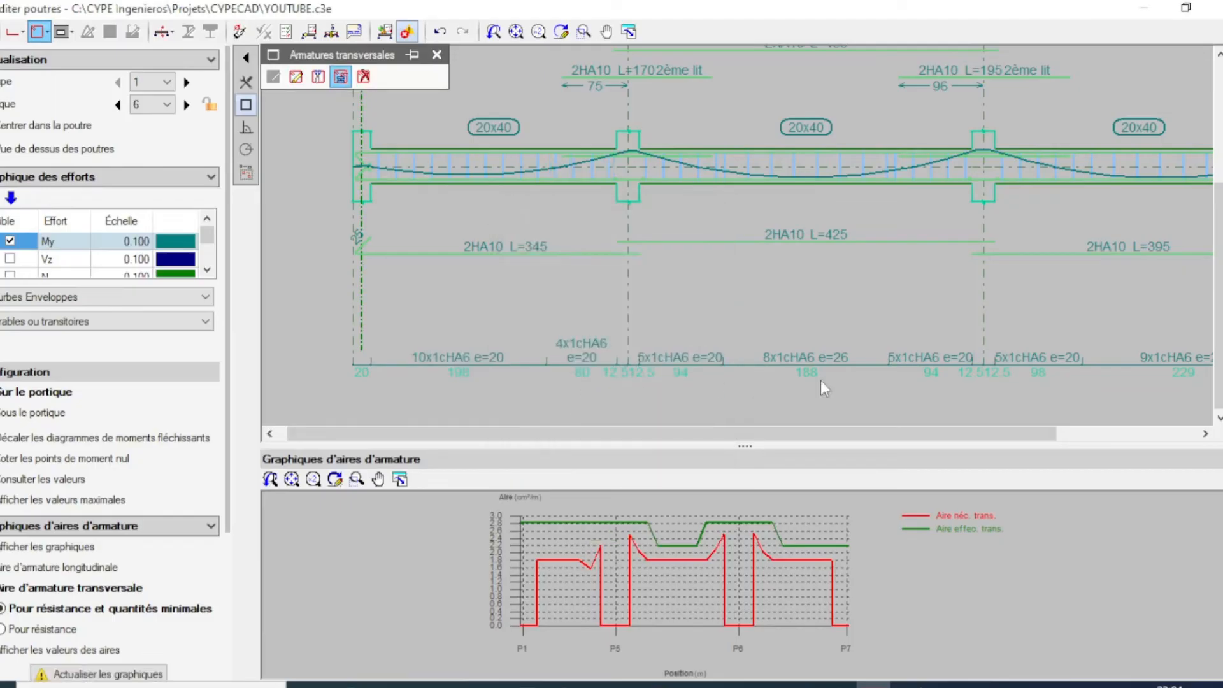
left_click(804, 356)
left_click(917, 364)
left_click(1003, 364)
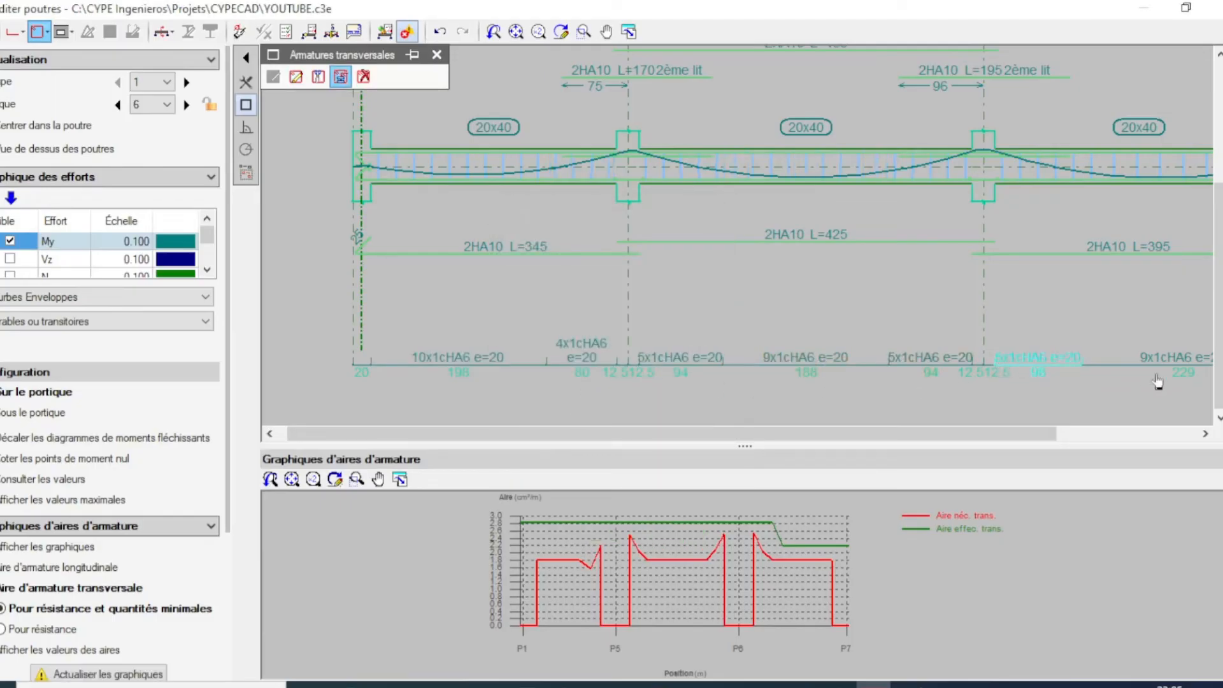
middle_click_drag(1099, 330, 1032, 328)
left_click(1083, 363)
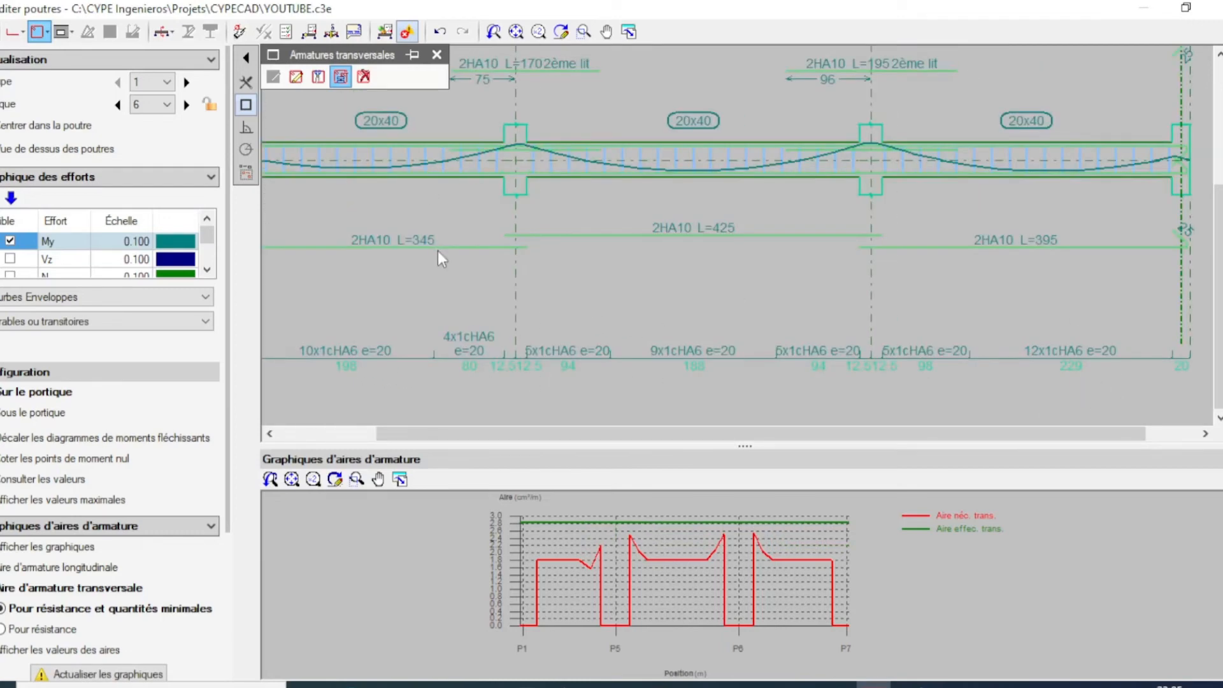
left_click(385, 32)
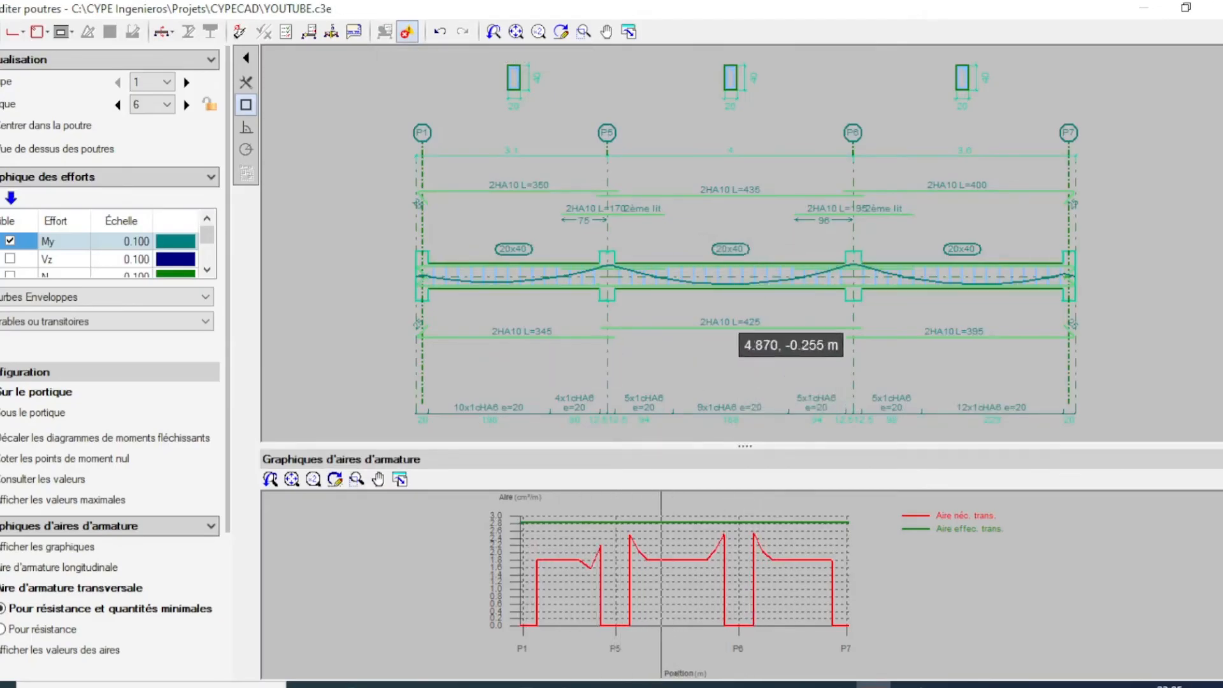
- Change the upper and lower assembly bars of span P5–P6 to HA6 and update the frame's reinforcement checks
left_click(13, 33)
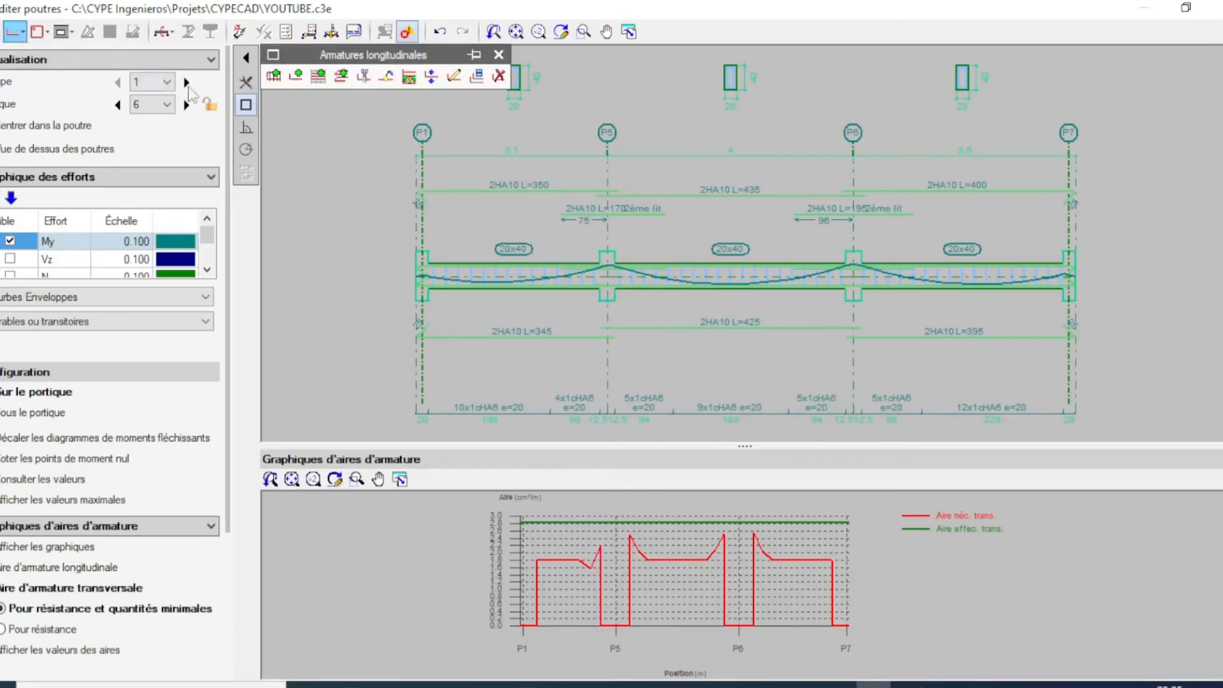
left_click(454, 77)
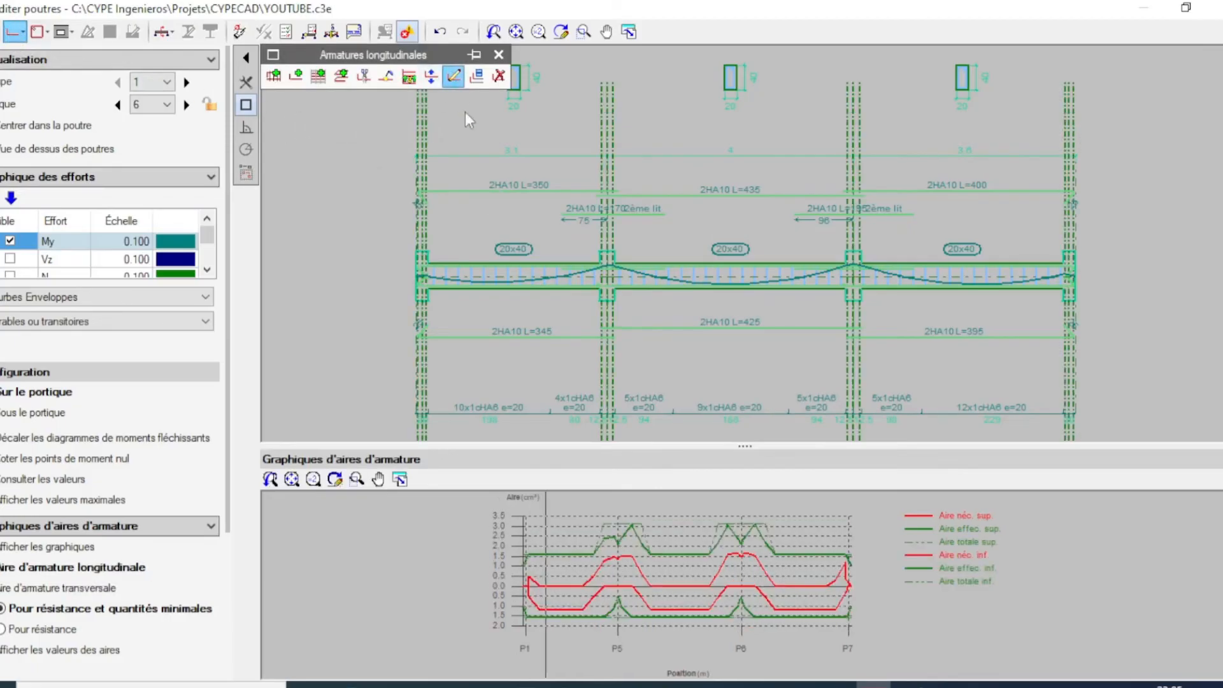
left_click(704, 191)
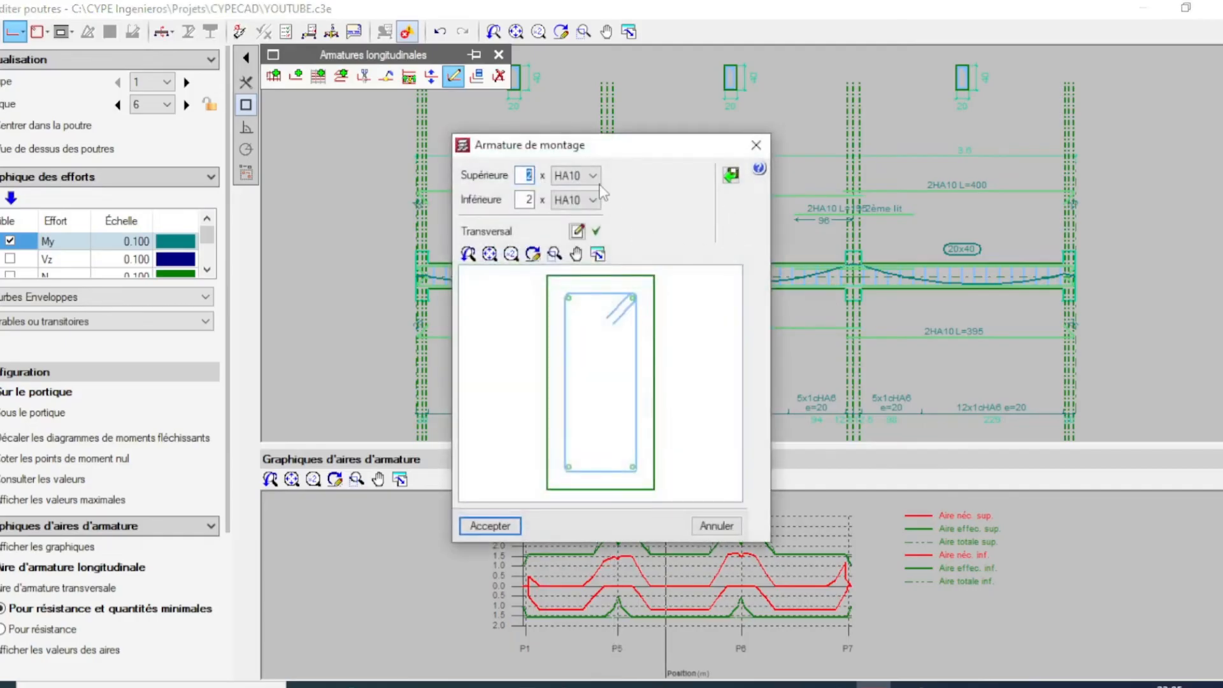
left_click(596, 177)
left_click(591, 193)
left_click(596, 200)
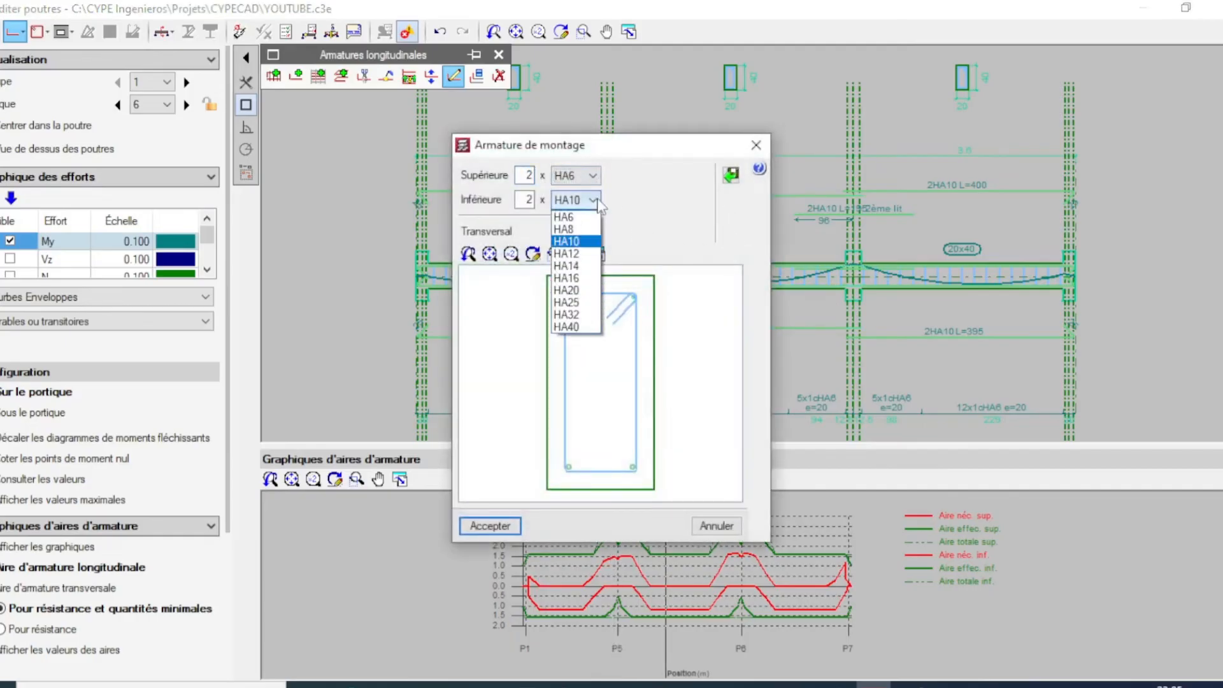
left_click(581, 217)
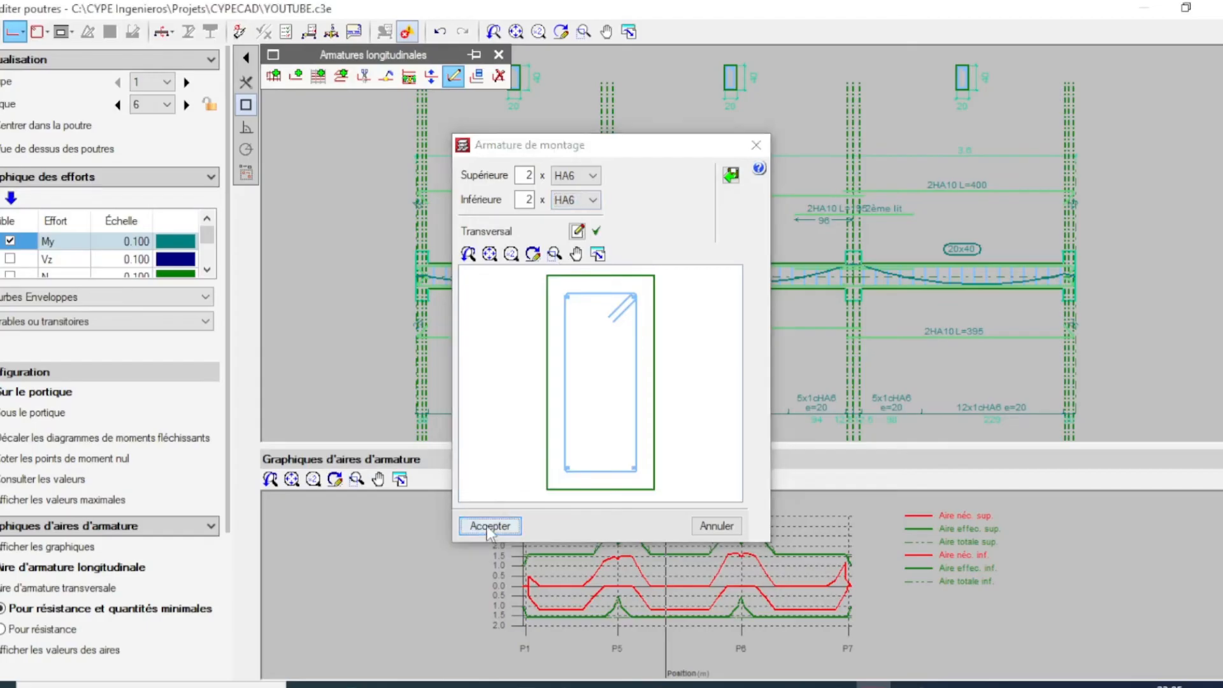
left_click(489, 526)
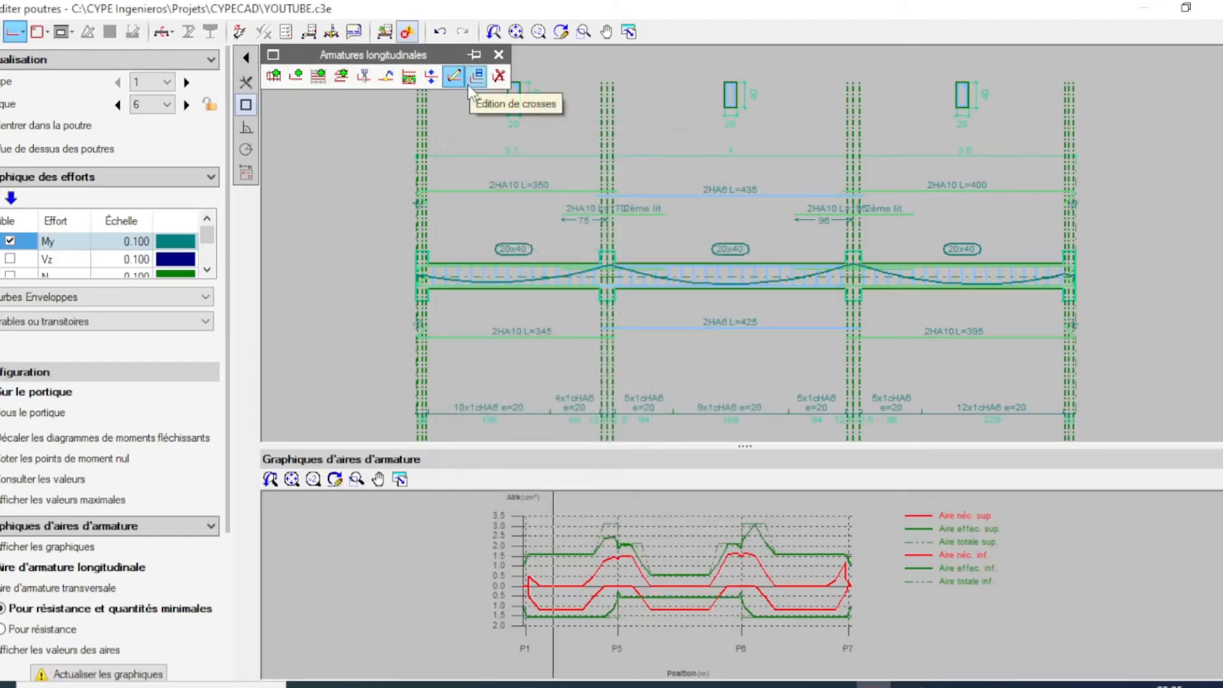
left_click(385, 32)
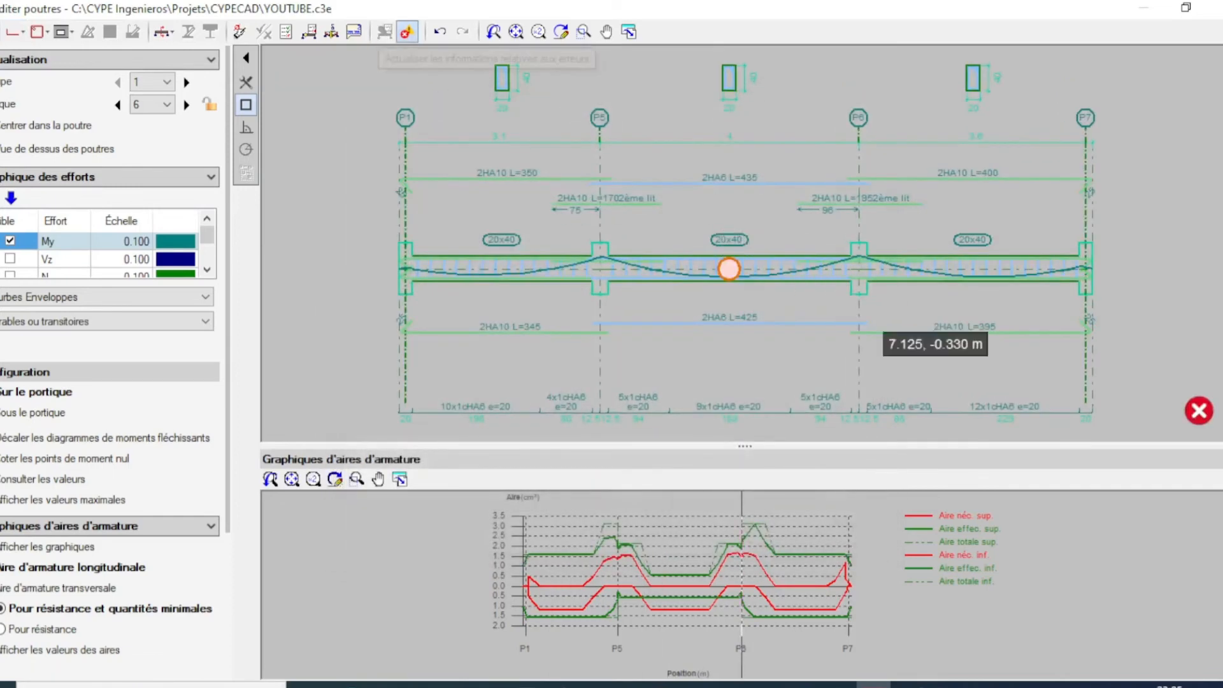
mouse_move(731, 270)
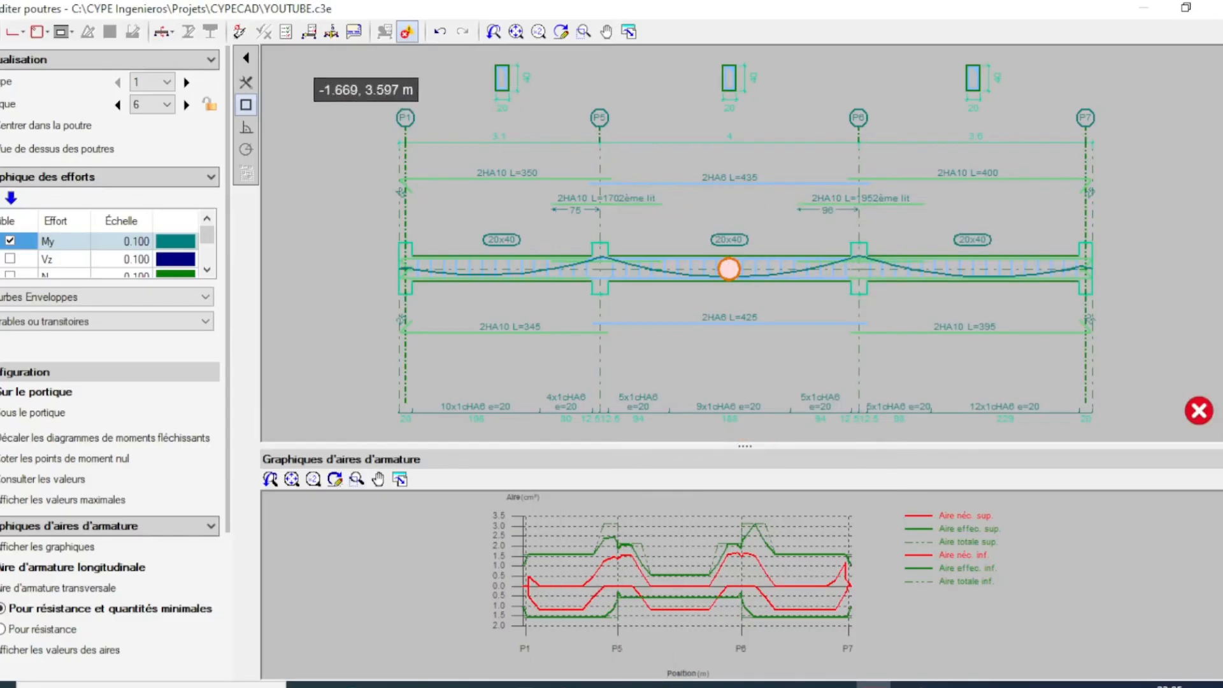
- Set the upper and lower assembly bars of span P5–P6 to 3 HA10 each
left_click(12, 32)
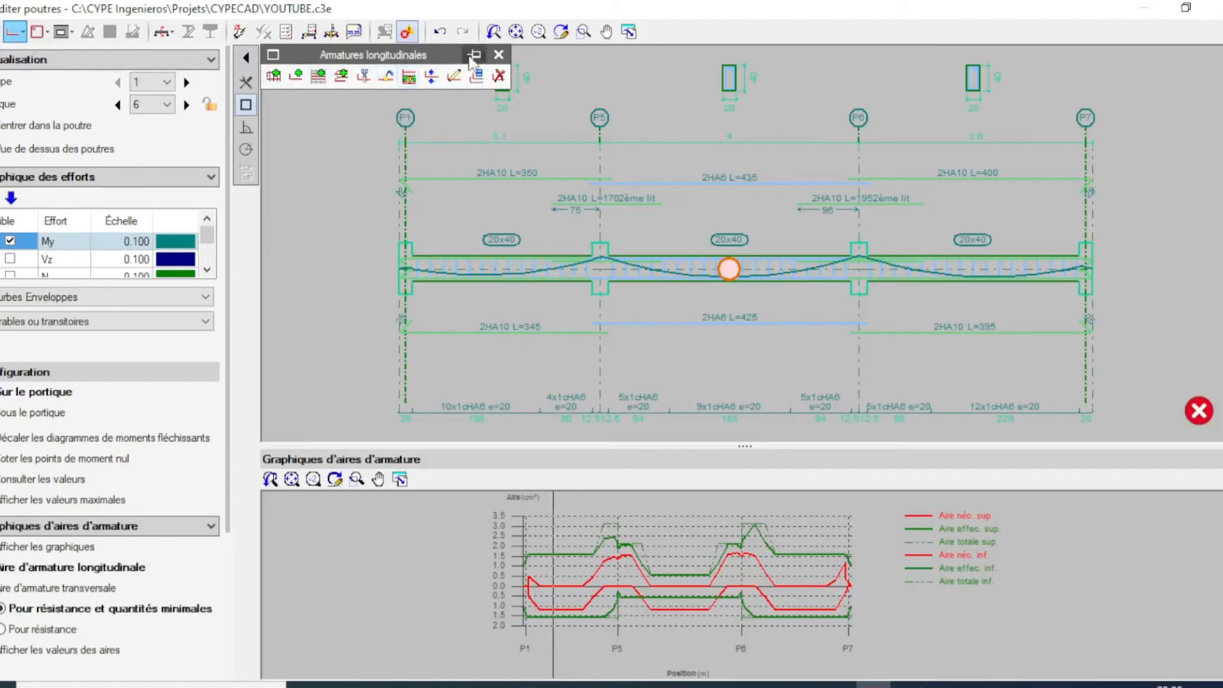
left_click_drag(427, 55, 1112, 26)
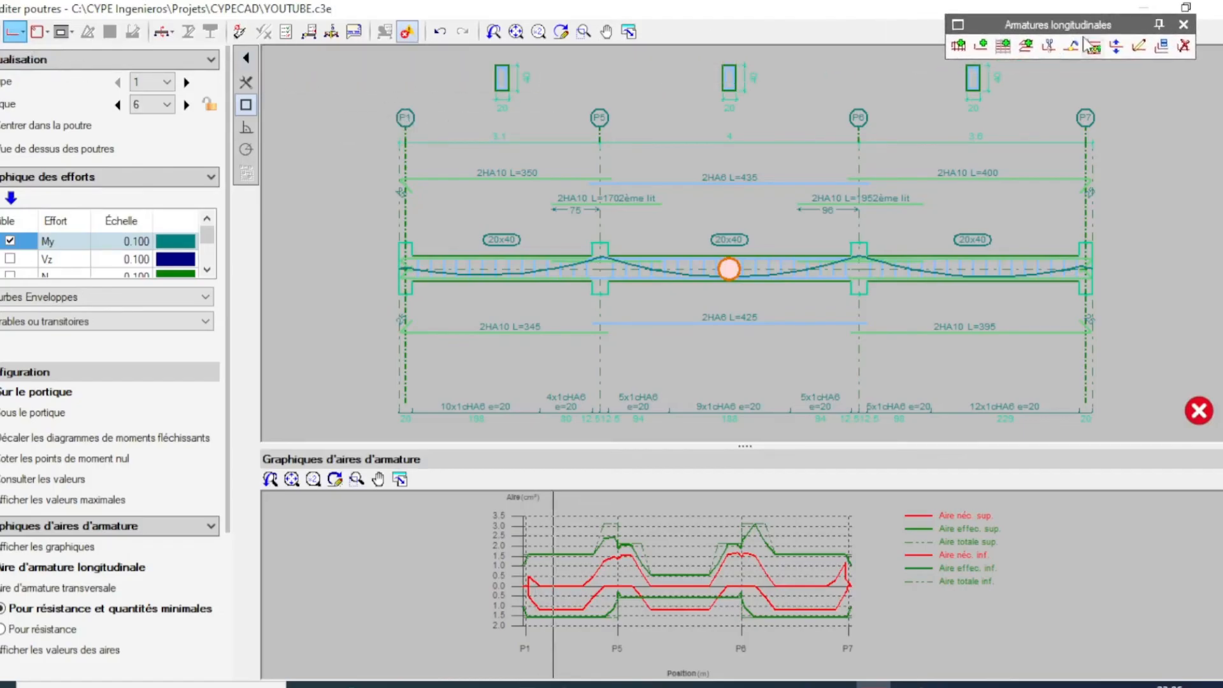
left_click(1139, 47)
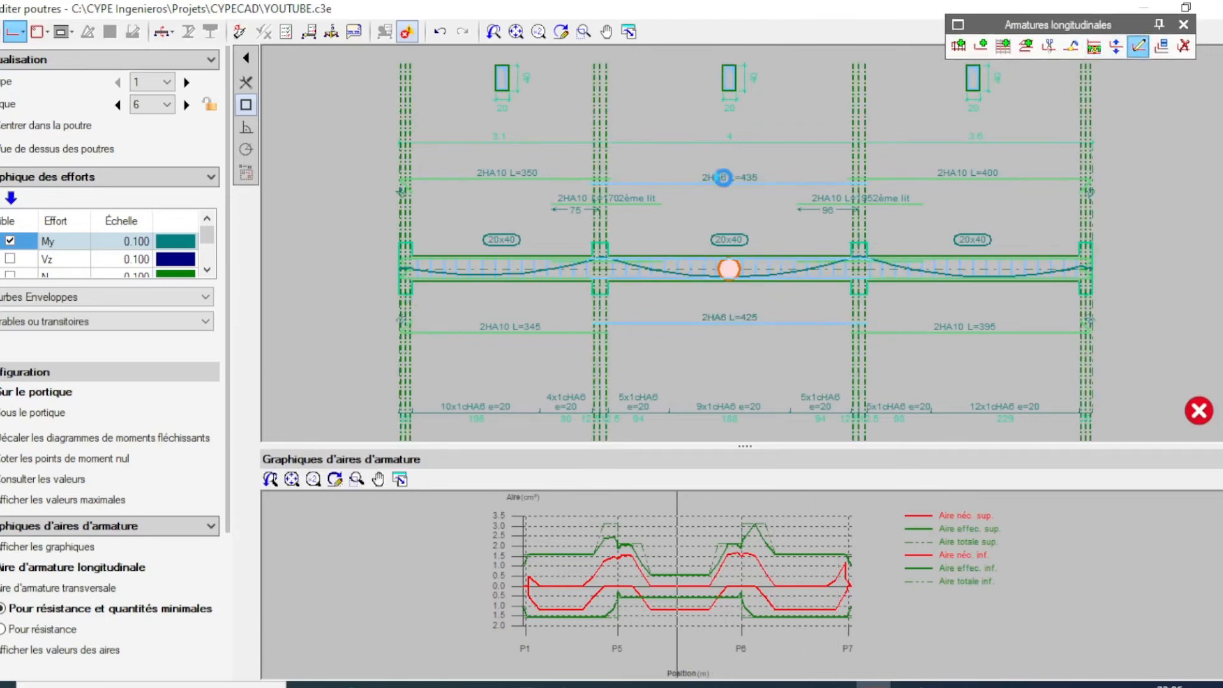
left_click(729, 183)
left_click(576, 176)
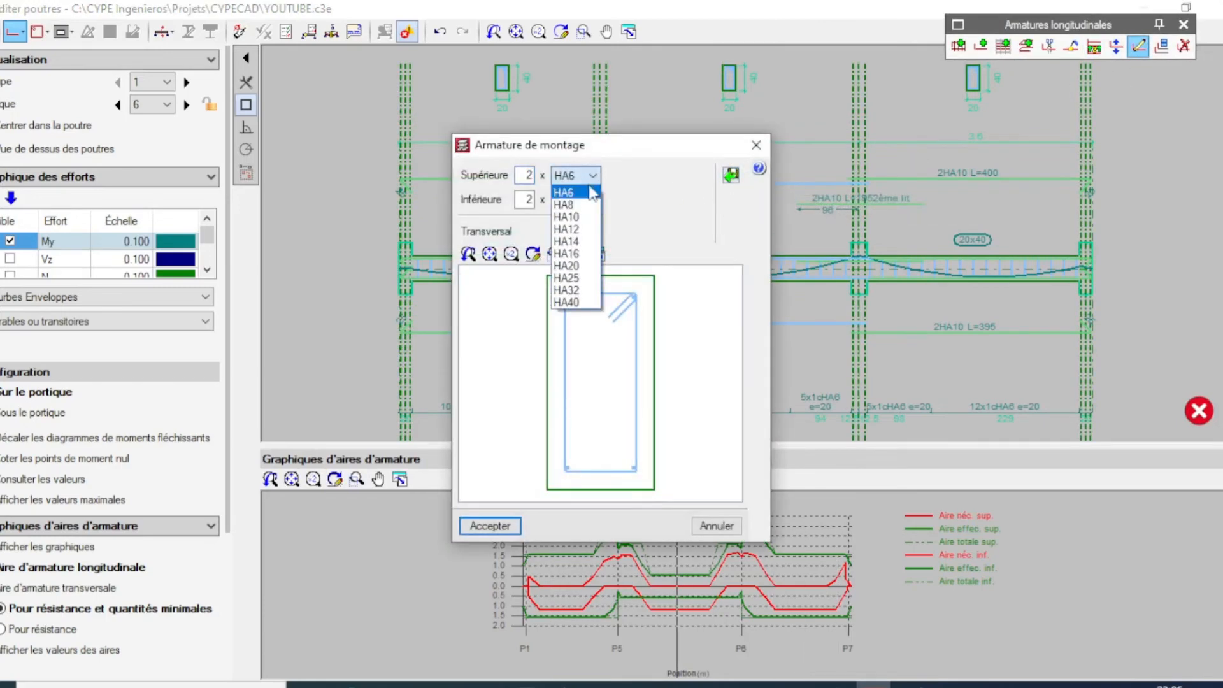
left_click(580, 217)
left_click(577, 200)
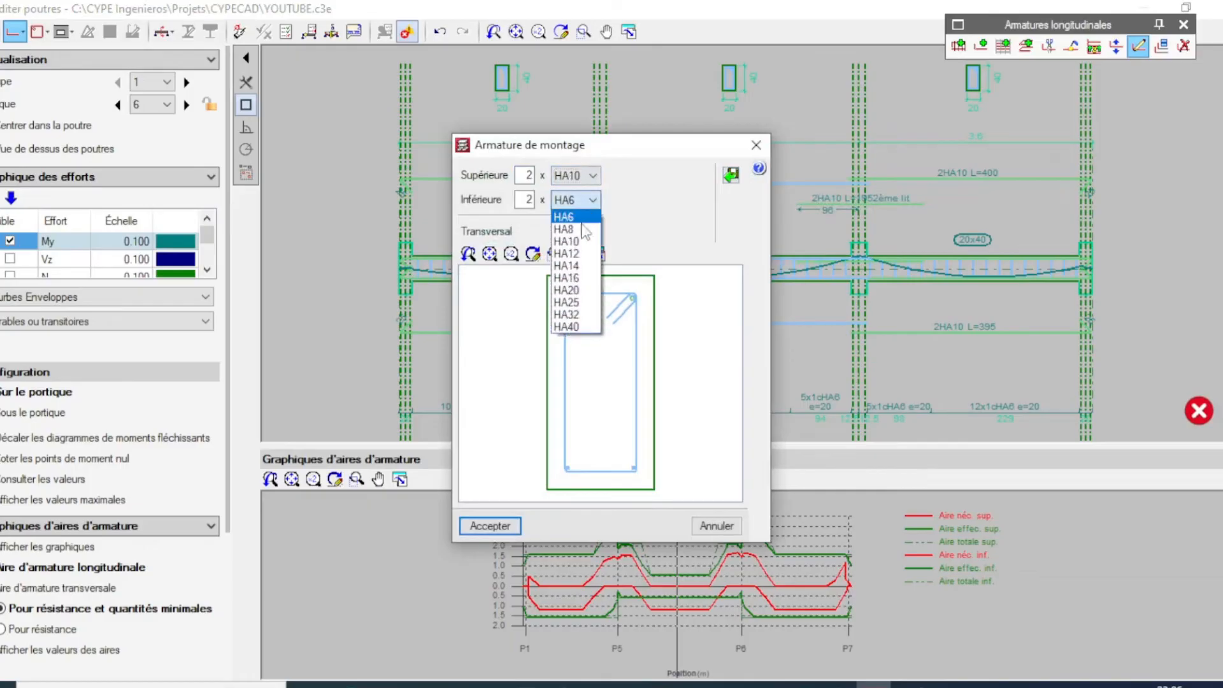
left_click(573, 242)
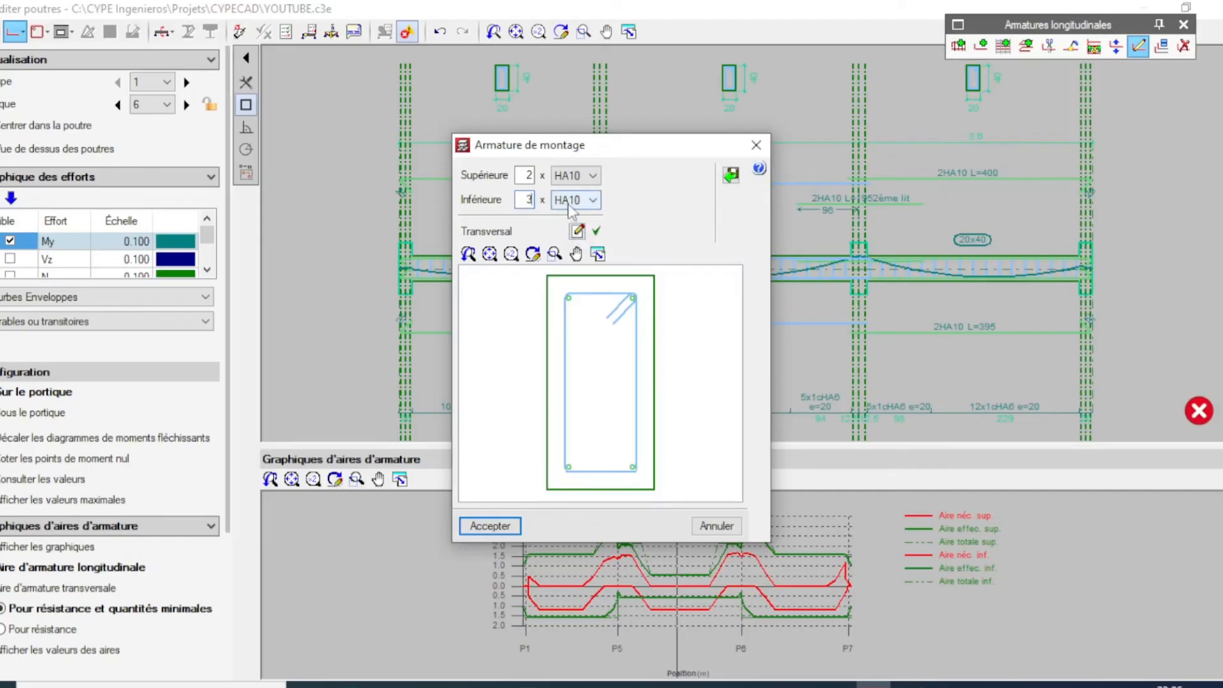
type("3")
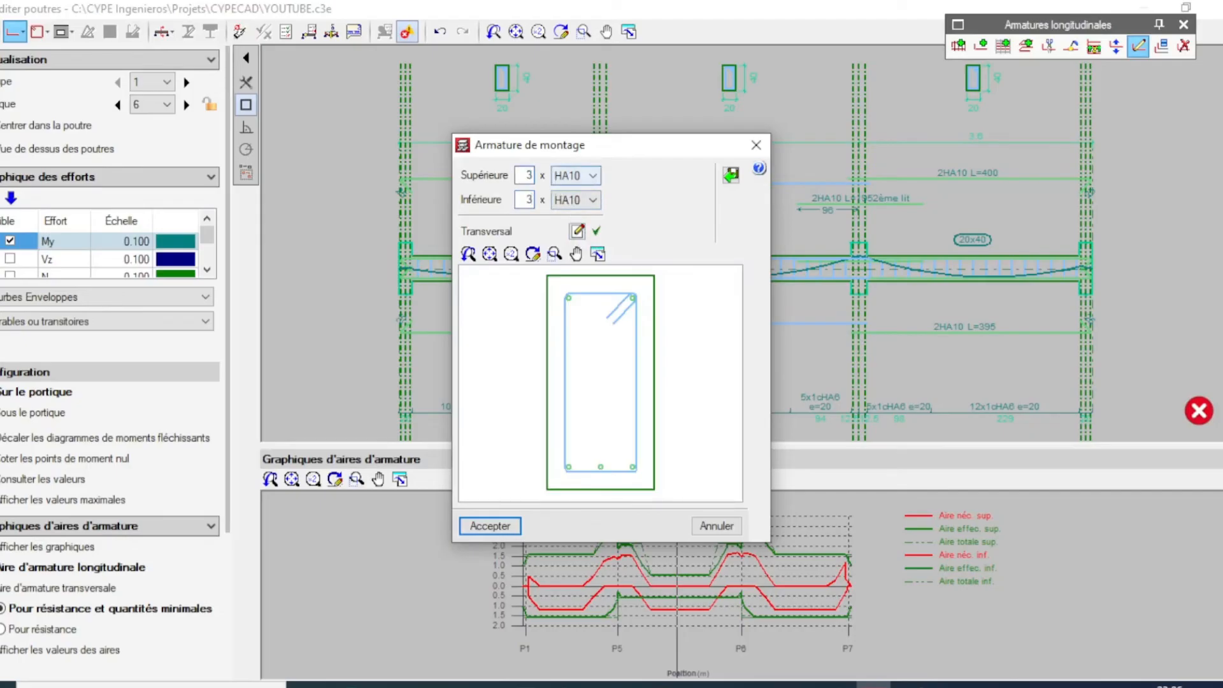
- Add a vertical tie at the middle bars of span P5–P6's section and update the frame's reinforcement checks
left_click(577, 232)
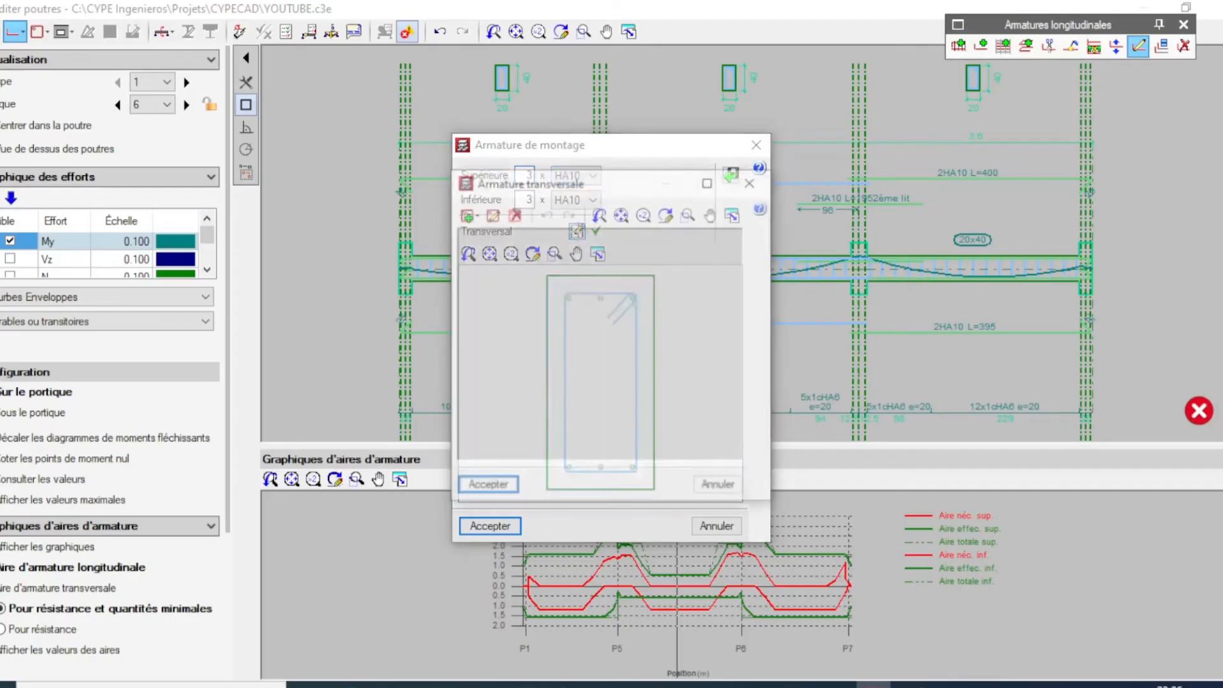
left_click(465, 214)
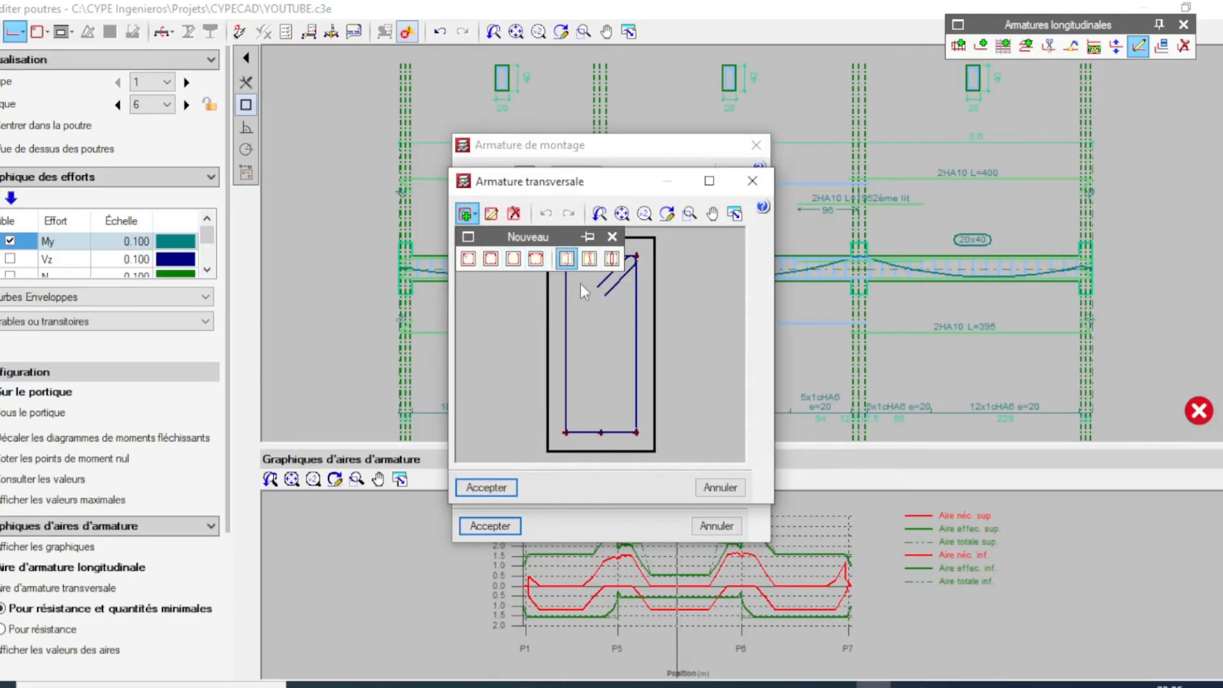
left_click(596, 420)
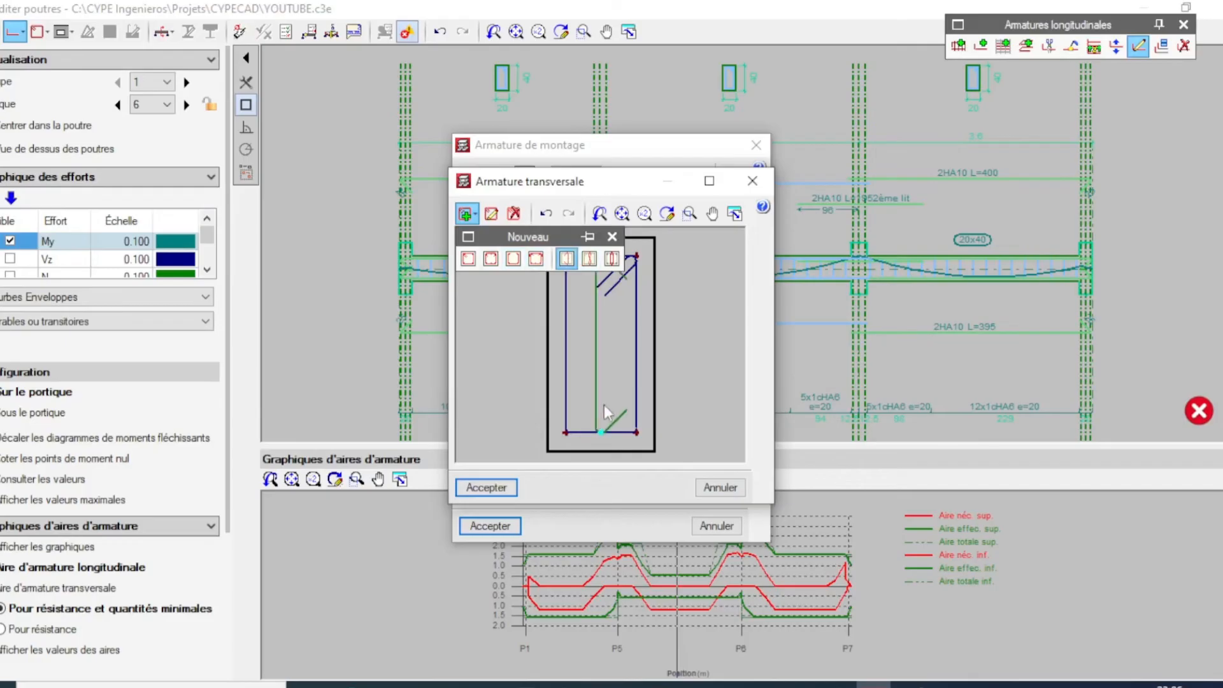
left_click(486, 487)
left_click(475, 527)
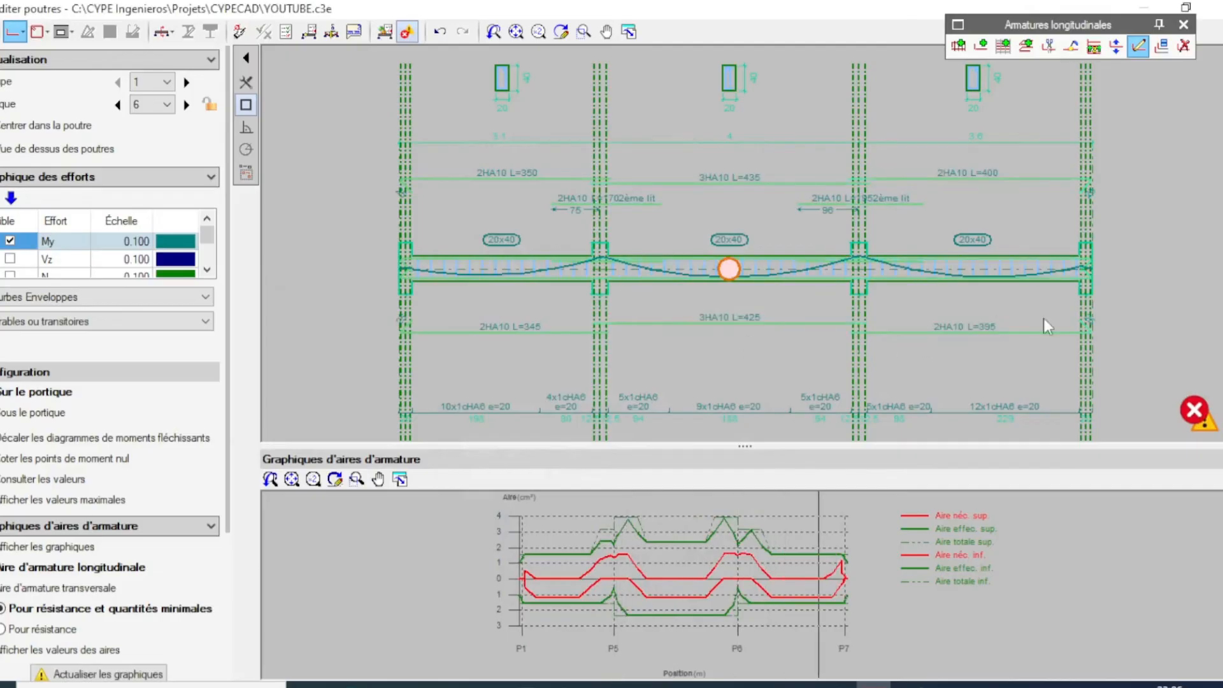
left_click(385, 32)
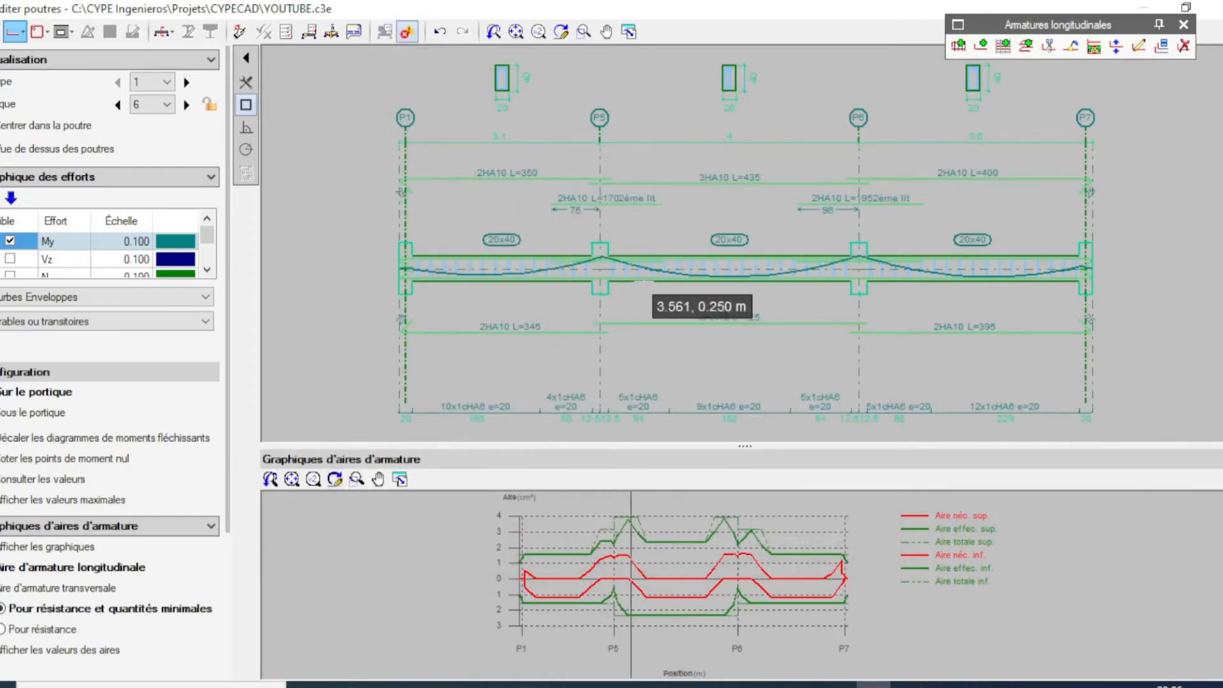
- Exit the beam editor and go to the foundation level of the building
left_click(246, 127)
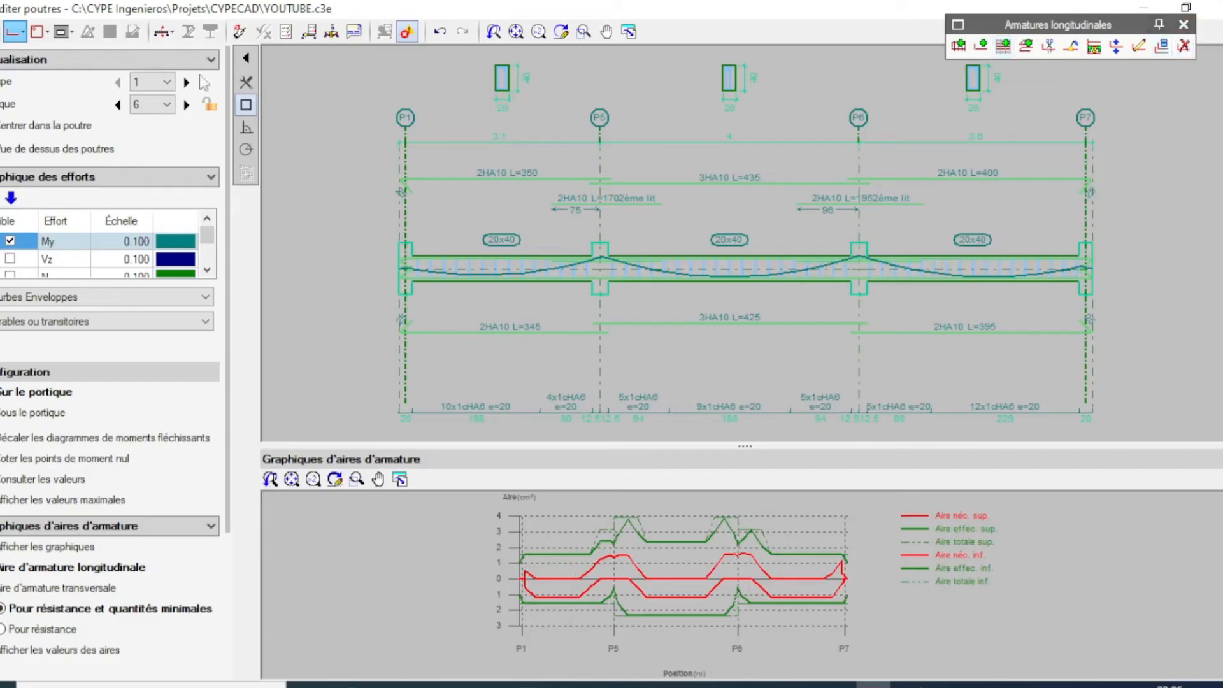
left_click(1184, 25)
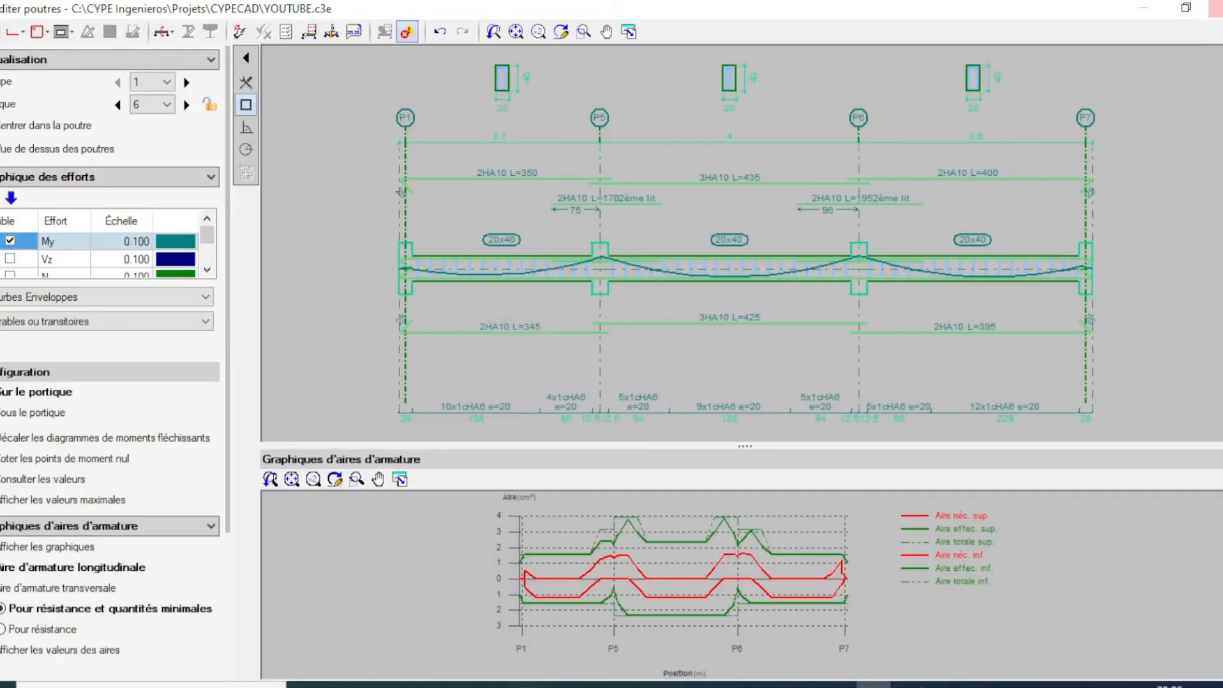
left_click(1214, 8)
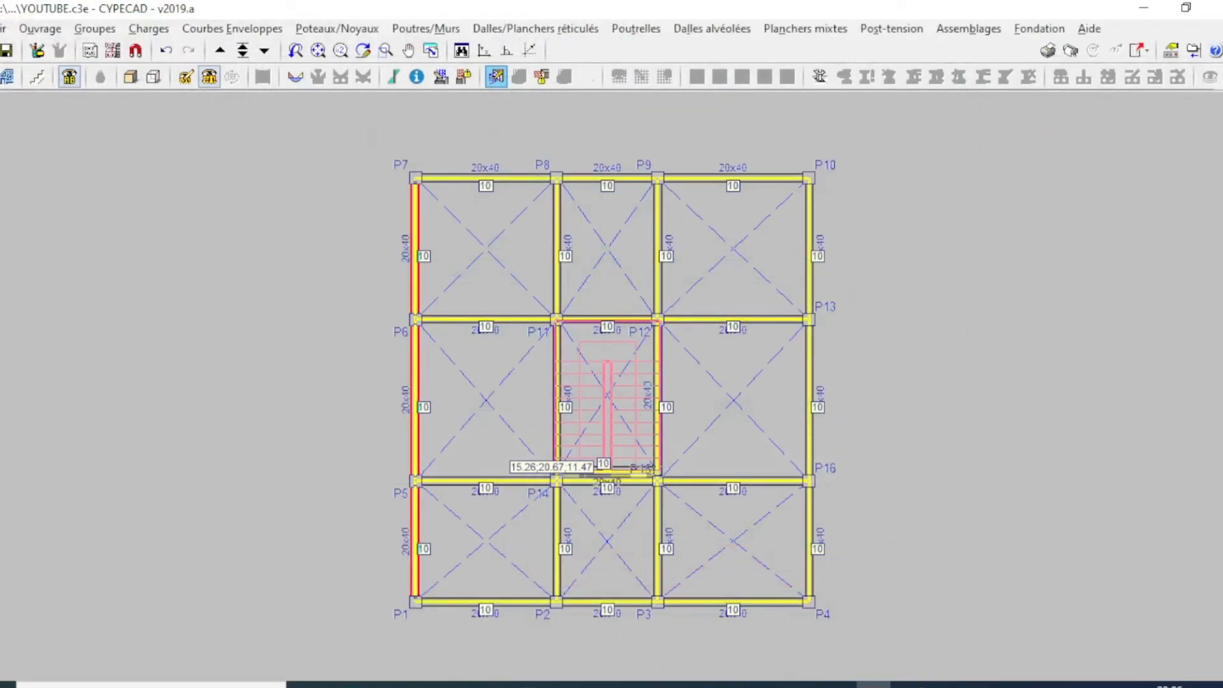
left_click(242, 51)
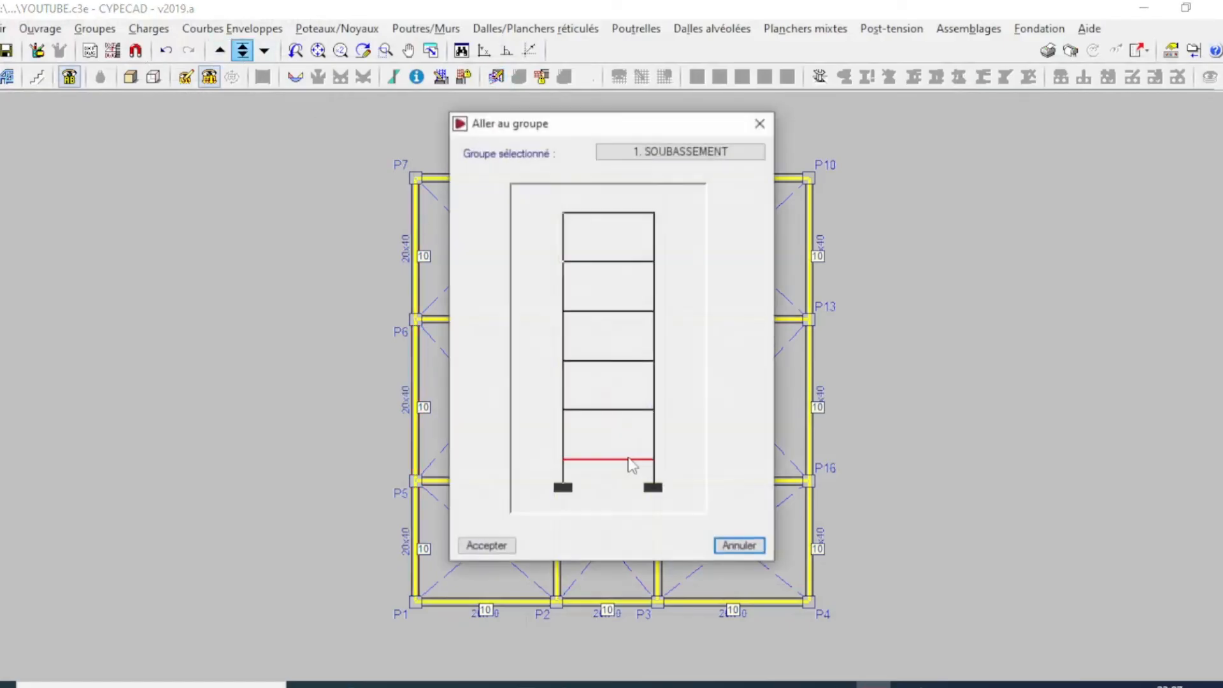
double_click(610, 482)
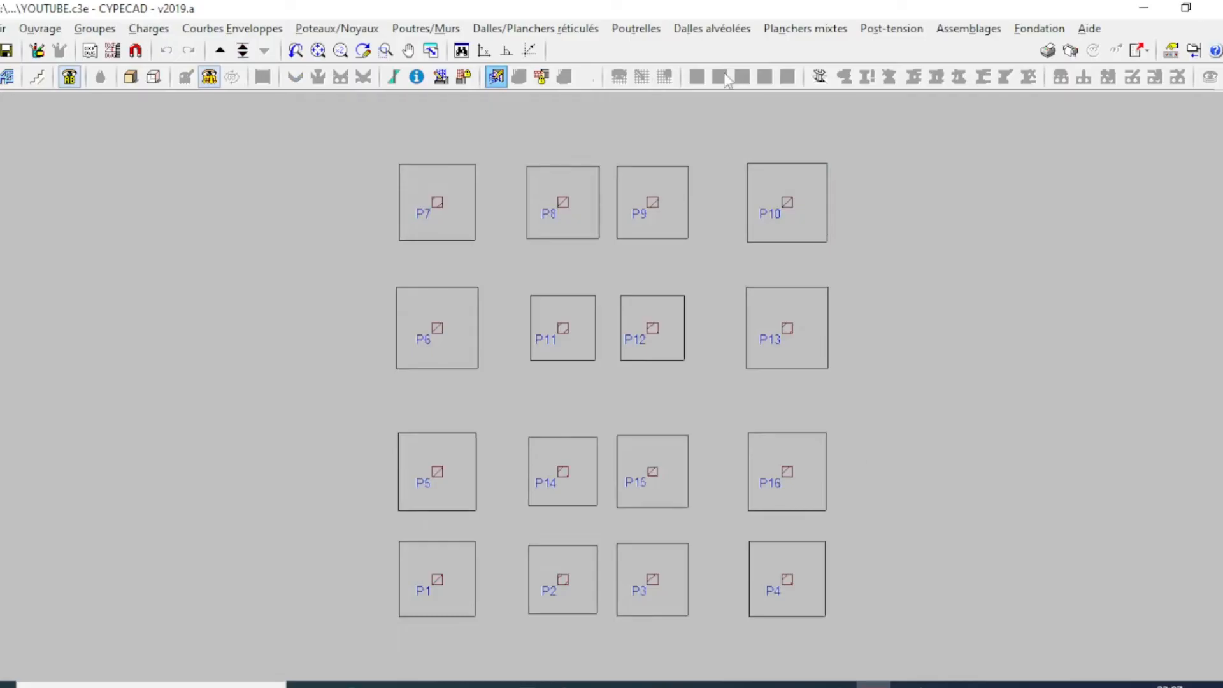
- Start editing the foundation elements and open the P7 footing in a maximized window
left_click(1037, 29)
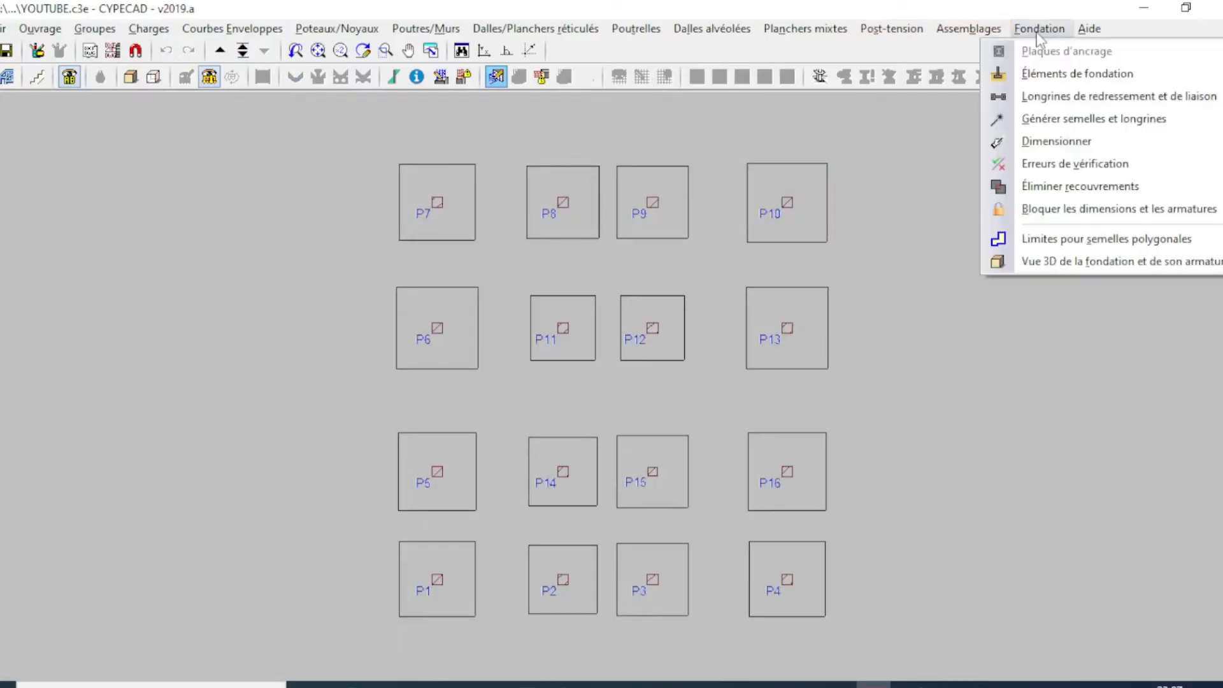
left_click(1045, 71)
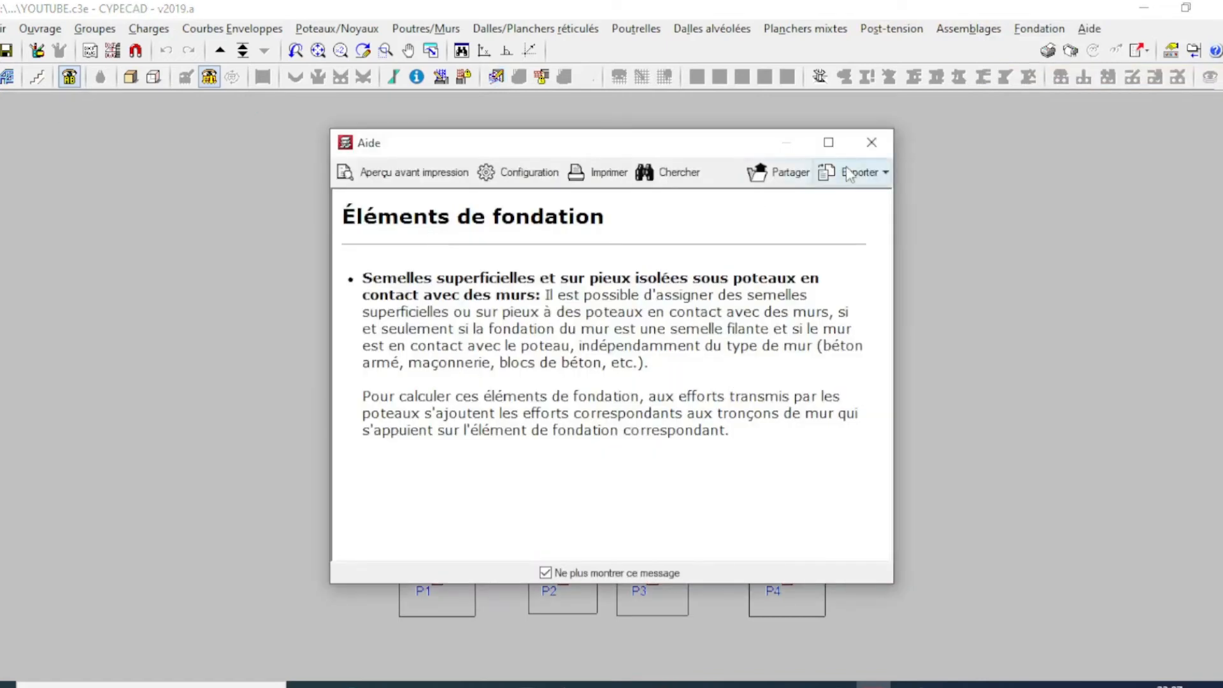
left_click(871, 142)
left_click(19, 126)
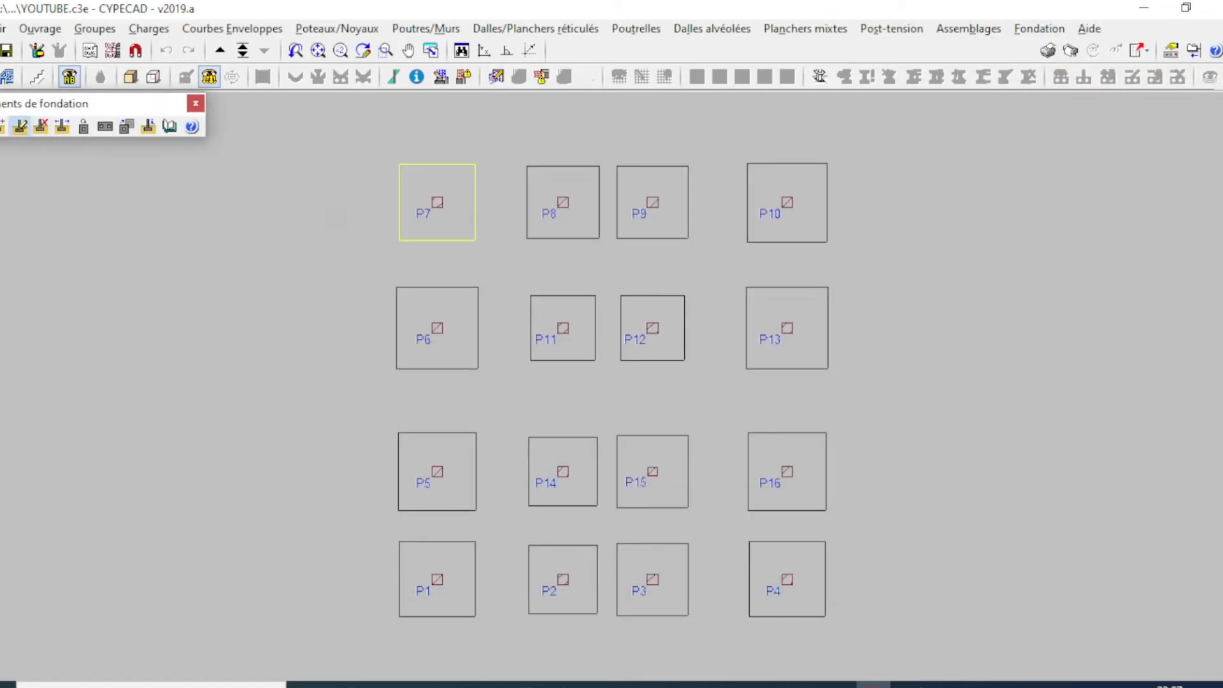
left_click(423, 214)
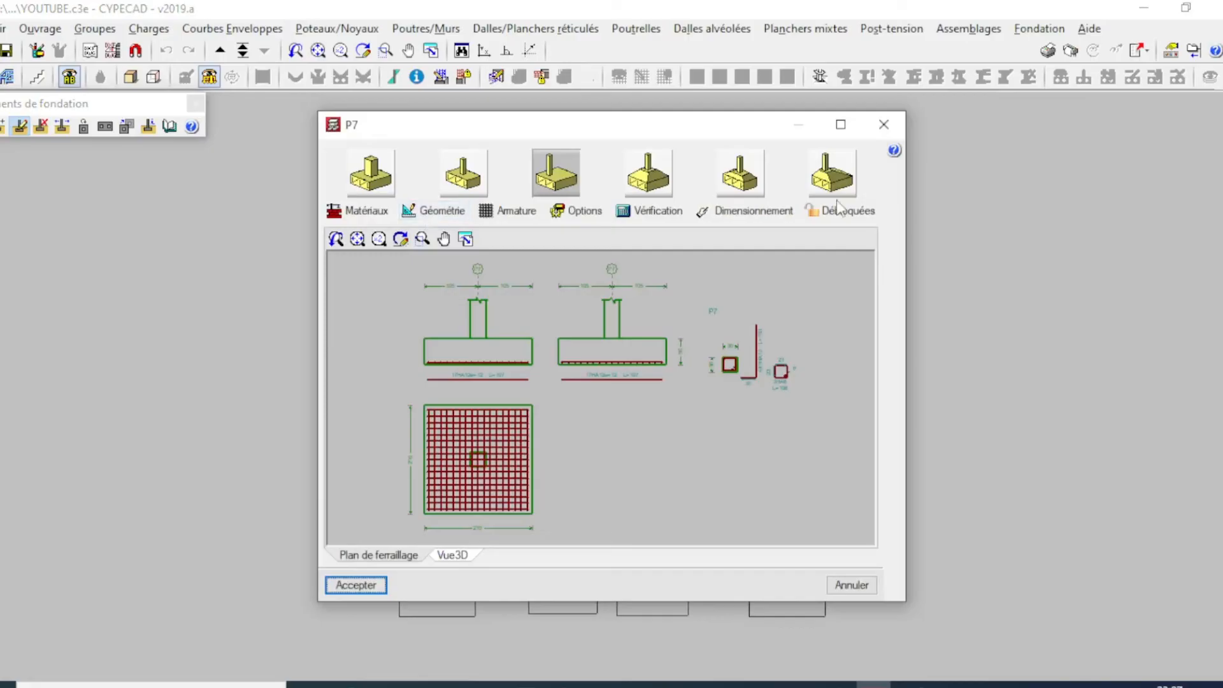
left_click(841, 124)
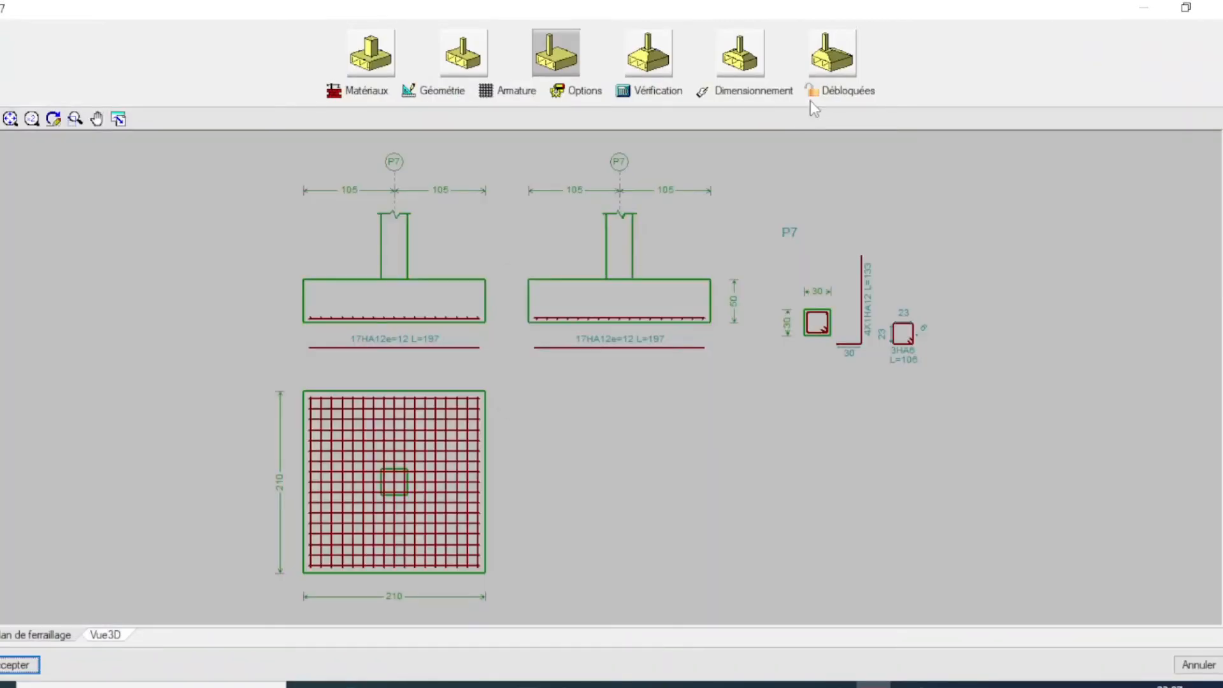
- Run the dimensioning and verification of the P7 footing, declining the complete list of checks
left_click(769, 94)
left_click(546, 386)
left_click(653, 93)
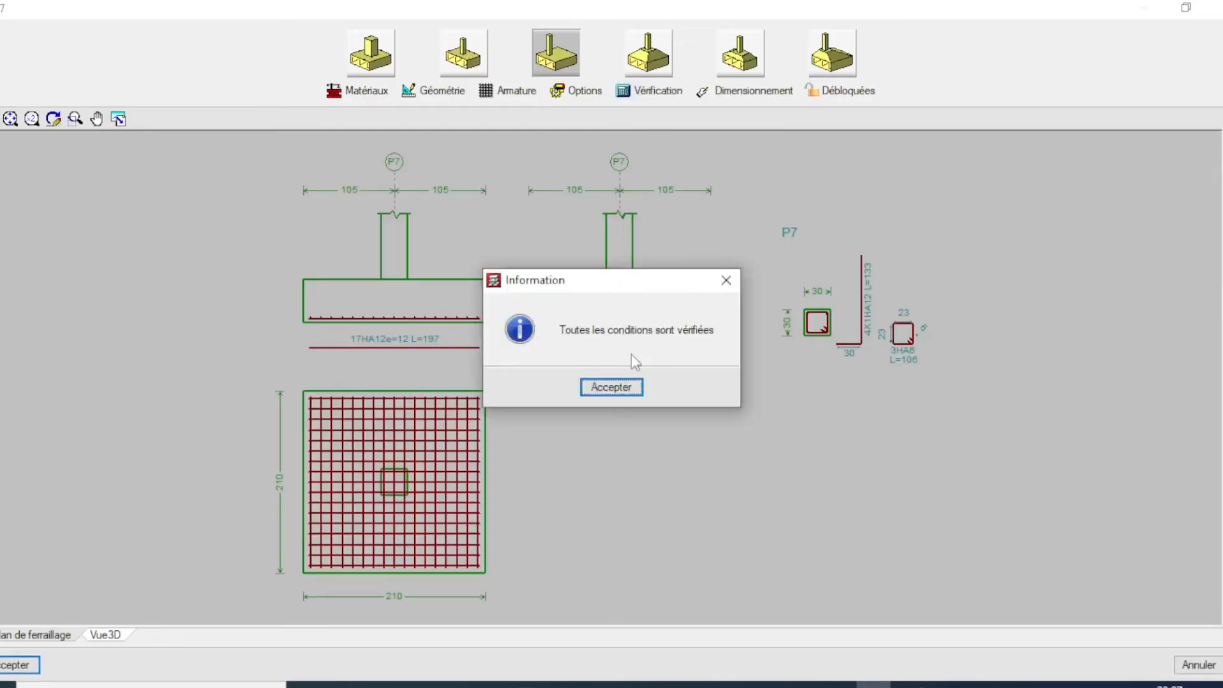
left_click(608, 391)
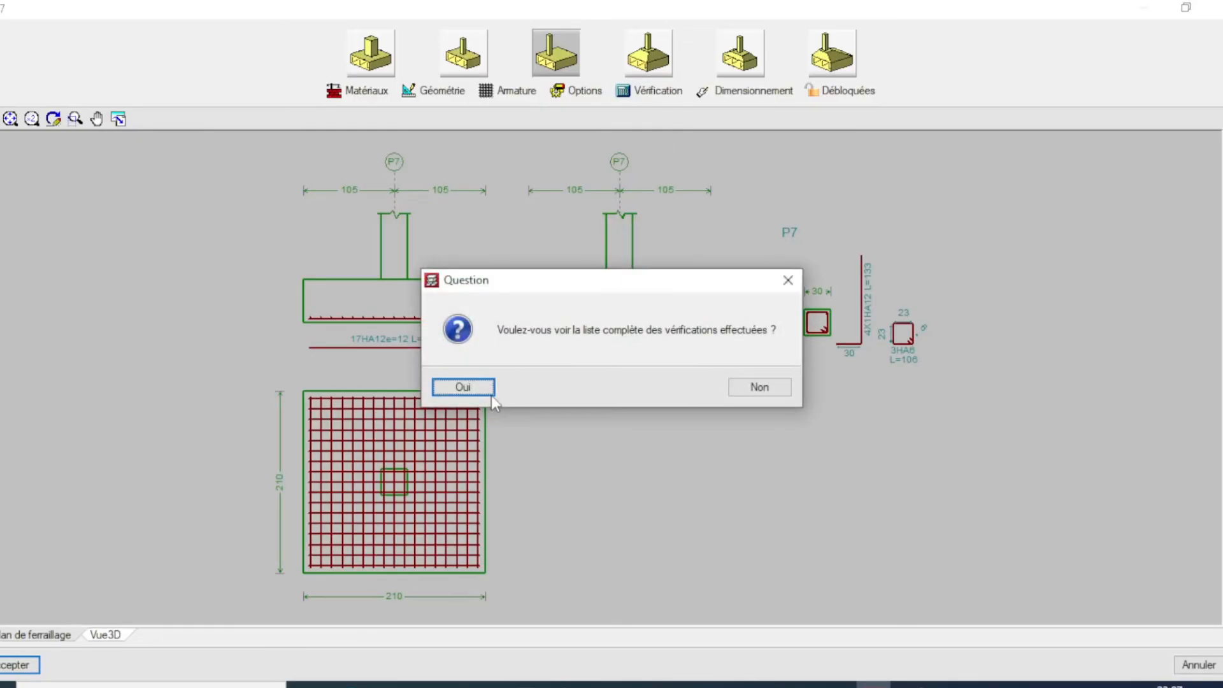
left_click(772, 386)
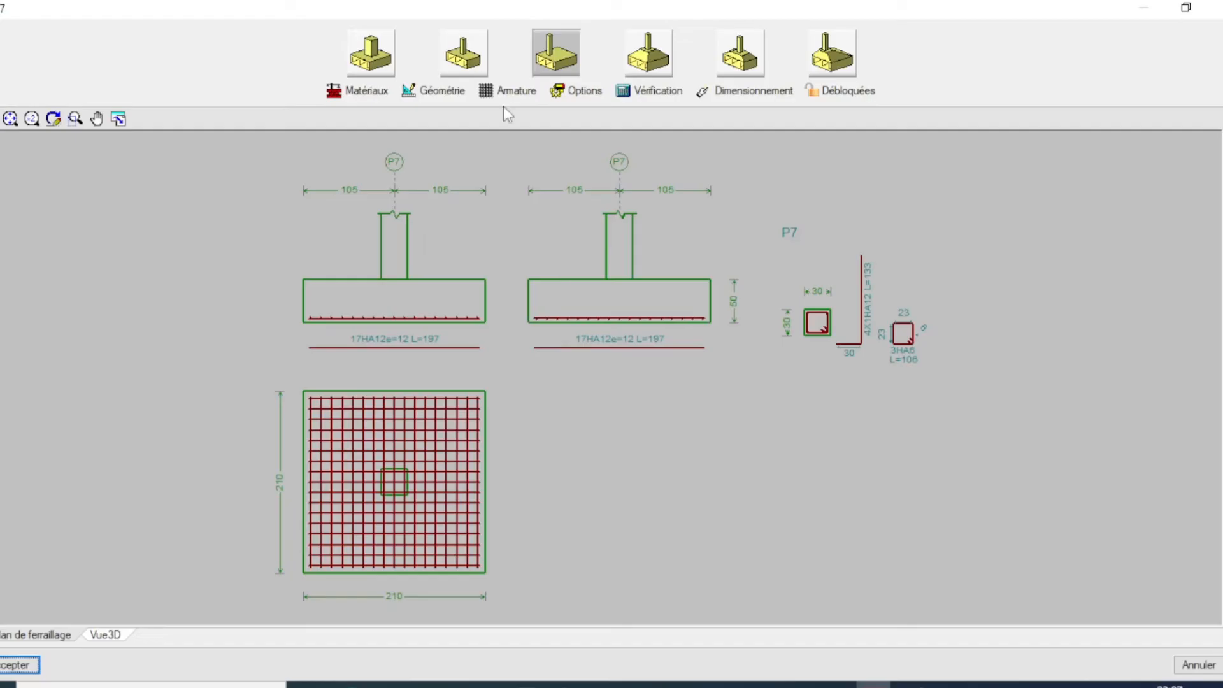
- Enable initial and final hooks on the X and Y bars of the P7 footing's lower reinforcement mesh
left_click(511, 91)
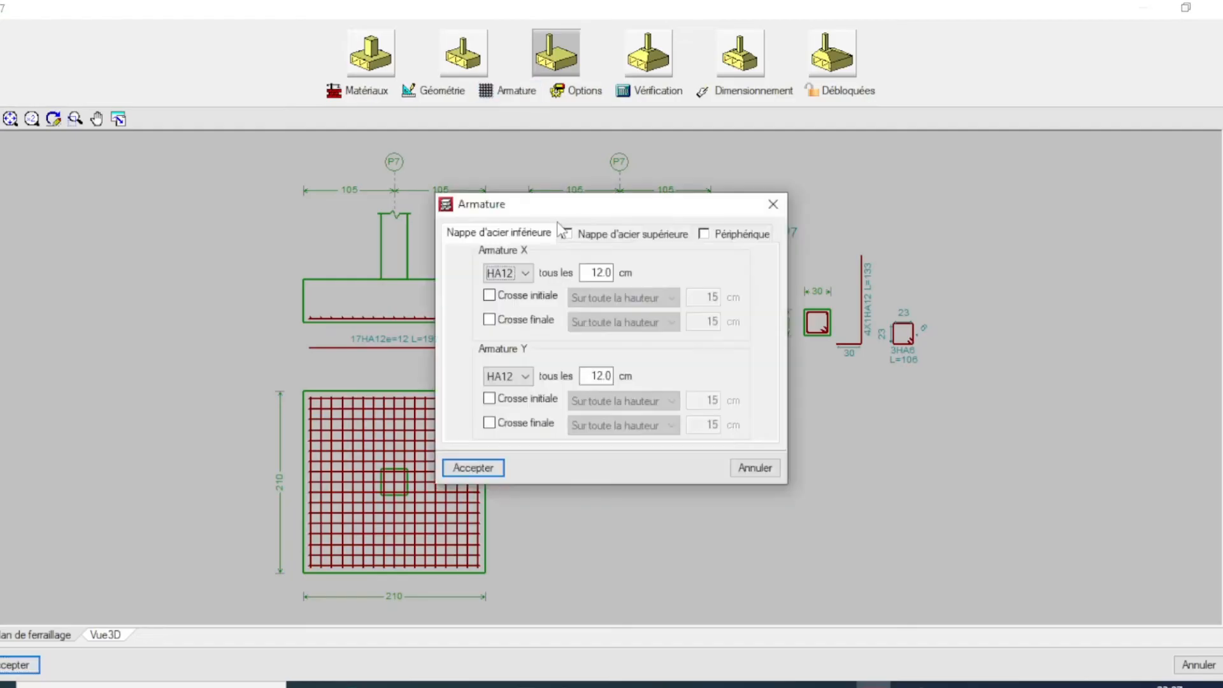
left_click(489, 295)
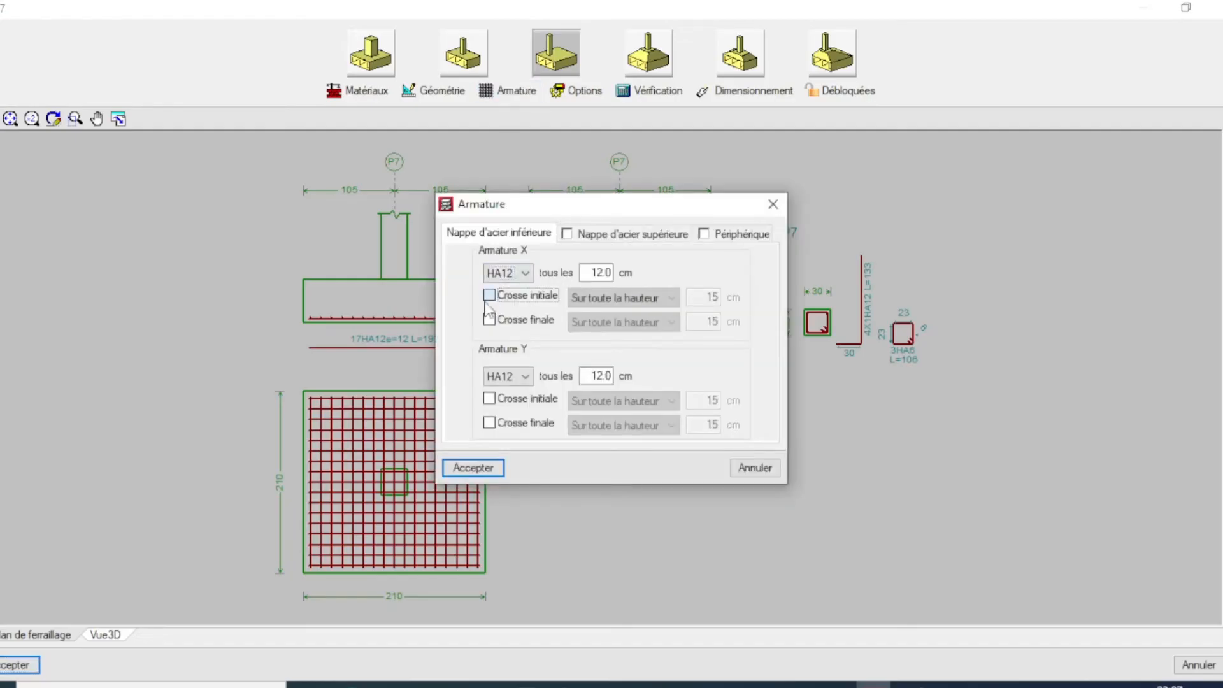
left_click(489, 320)
left_click(489, 398)
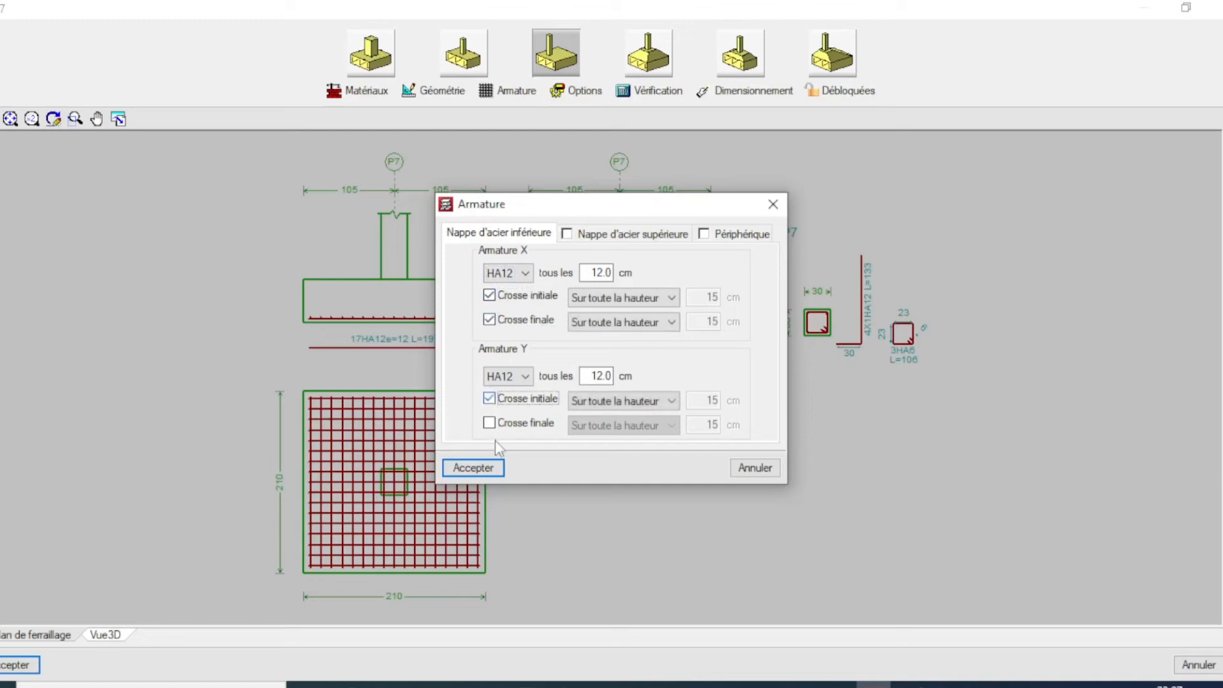
left_click(489, 423)
- Set all four lower-mesh hooks of the P7 footing to a given length of 15 cm and verify the footing again
left_click(666, 297)
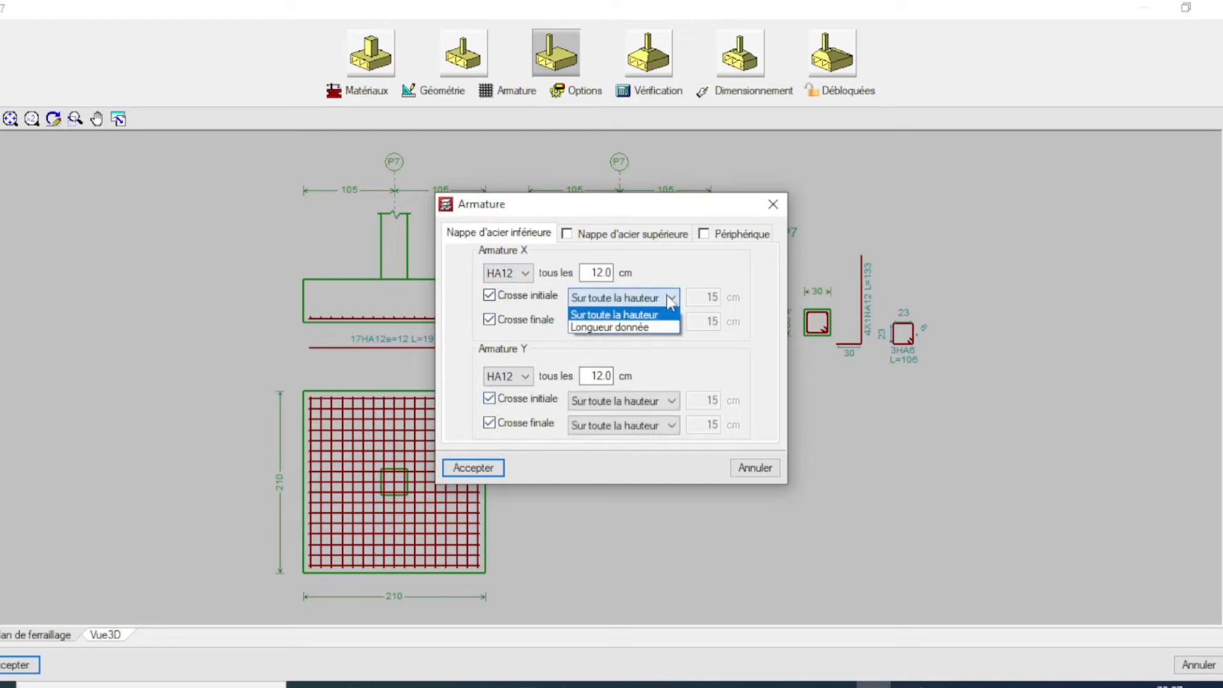
left_click(649, 328)
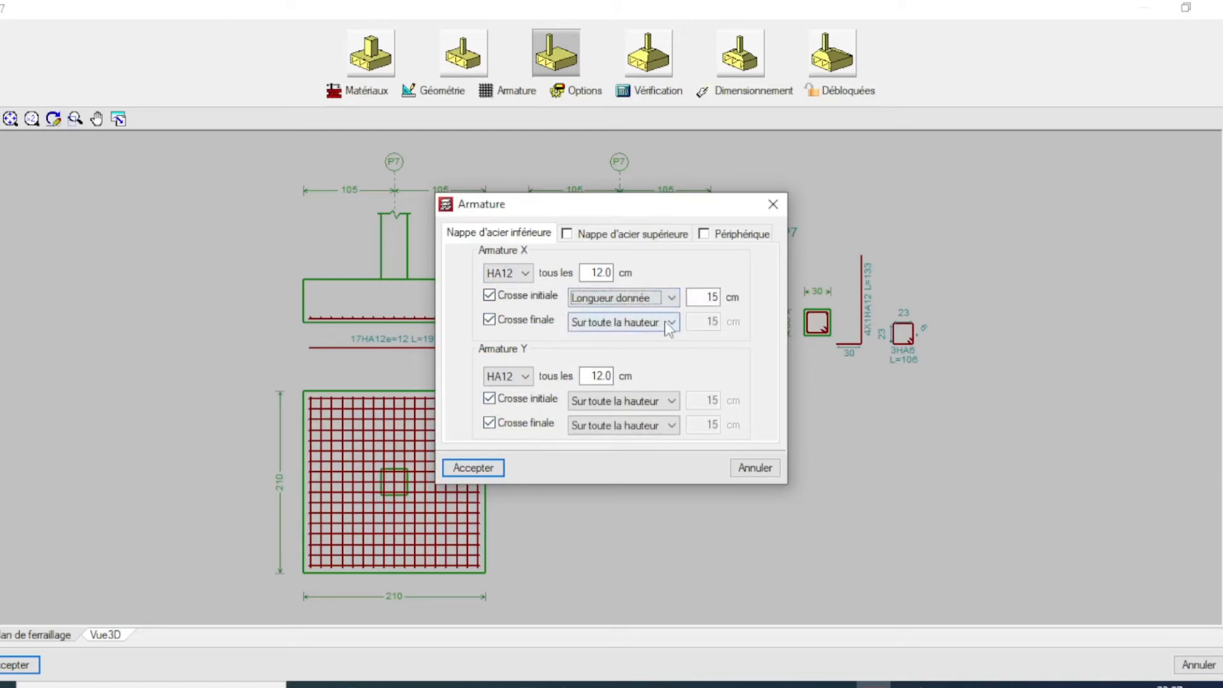
left_click(669, 322)
left_click(656, 349)
left_click(674, 400)
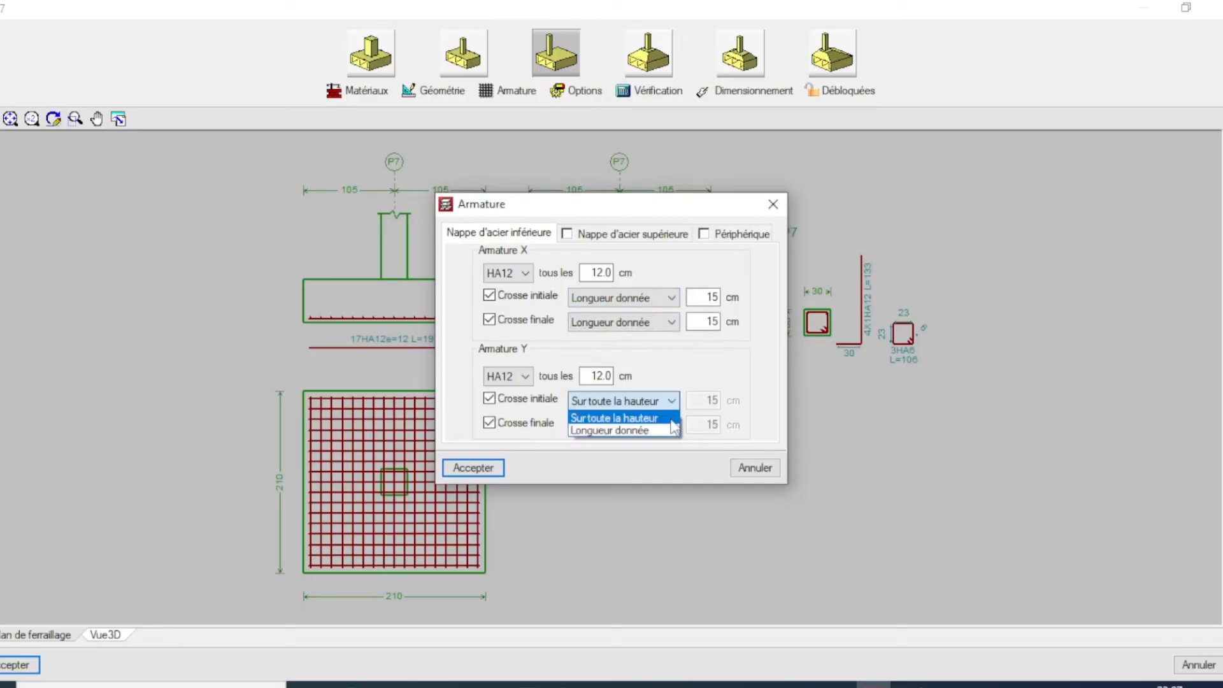
left_click(672, 412)
left_click(673, 426)
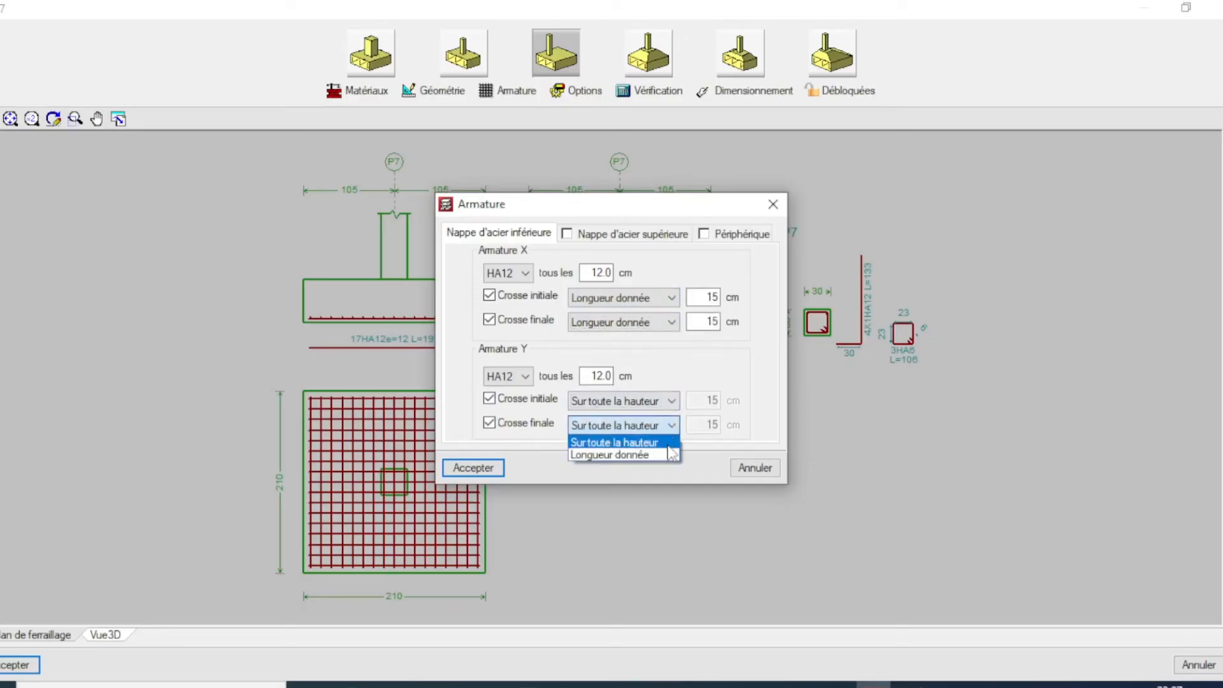
left_click(670, 453)
left_click(661, 400)
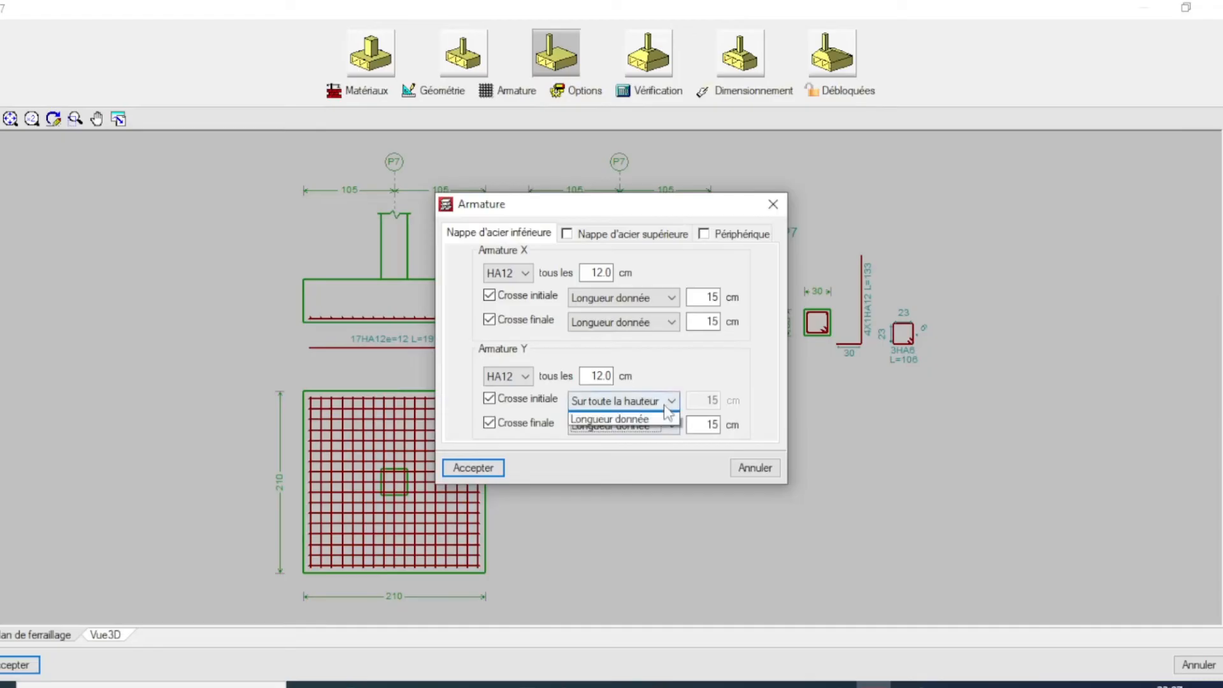
left_click(647, 432)
left_click(484, 468)
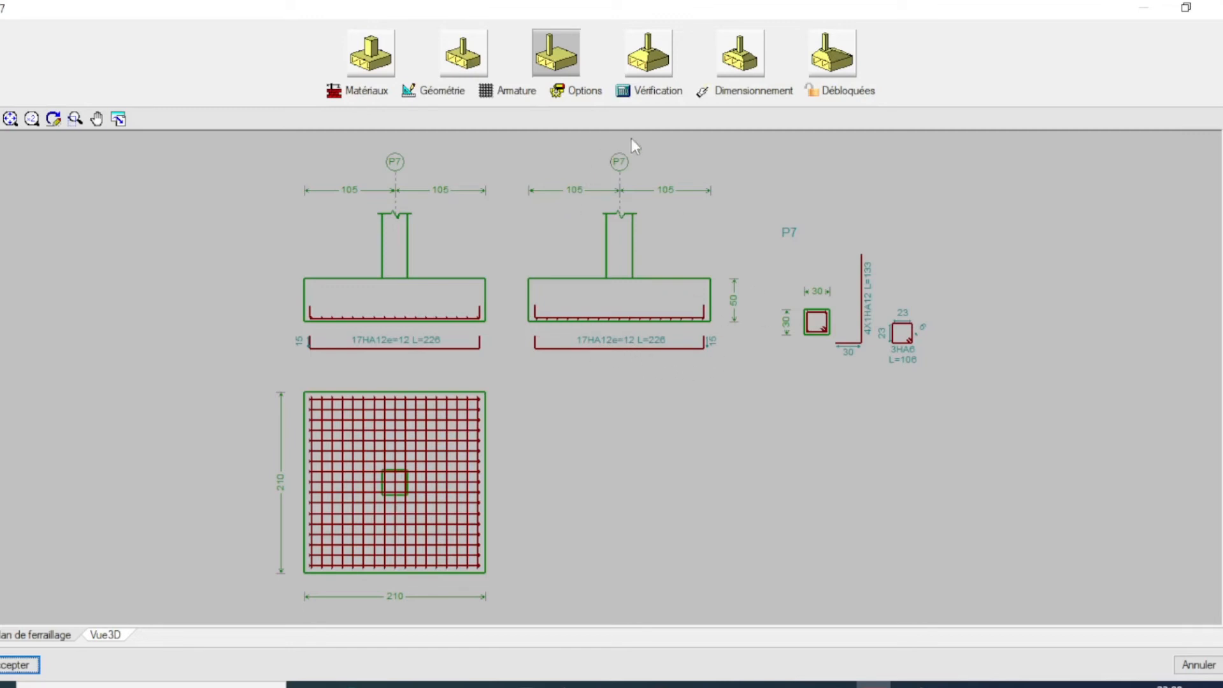
left_click(666, 91)
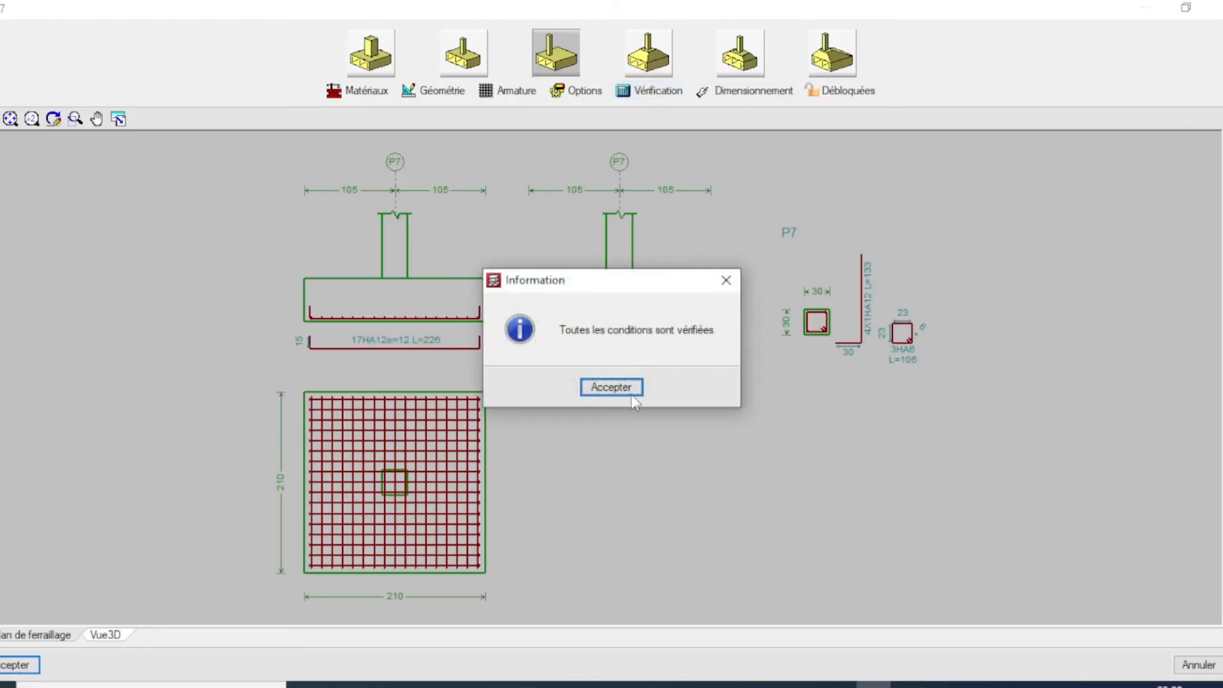
- Close the P7 verification without the complete list of checks and inspect the hooked footing reinforcement in 3D
left_click(611, 386)
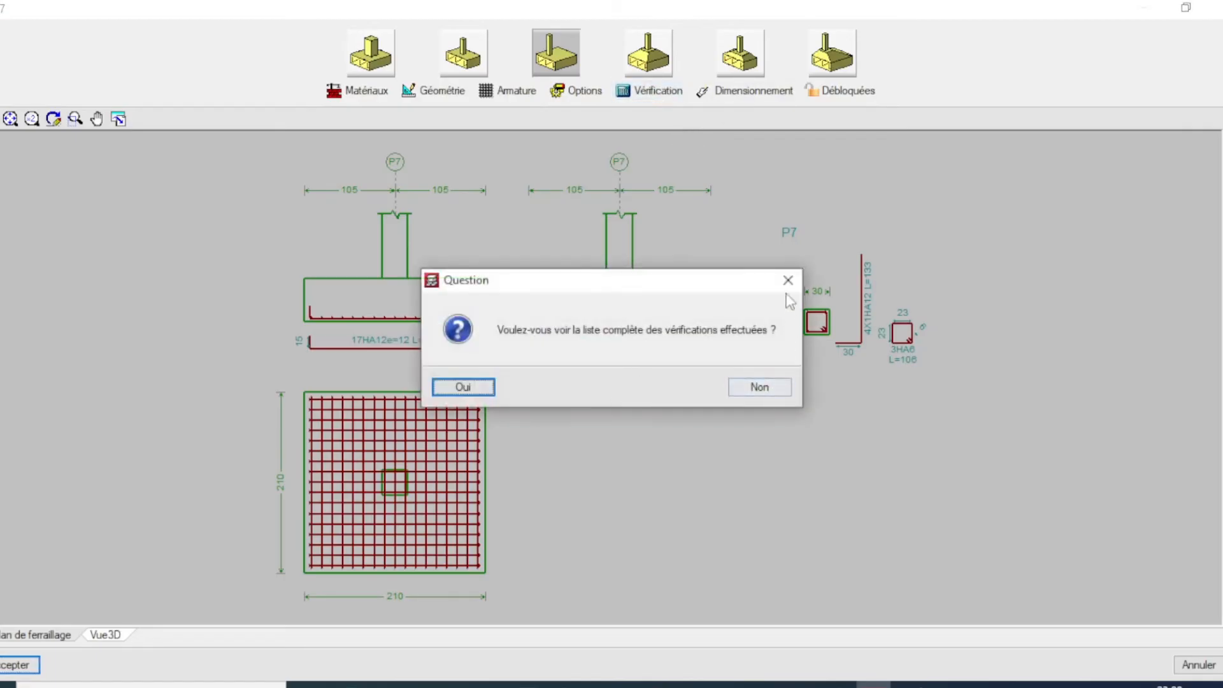
left_click(791, 284)
left_click(107, 639)
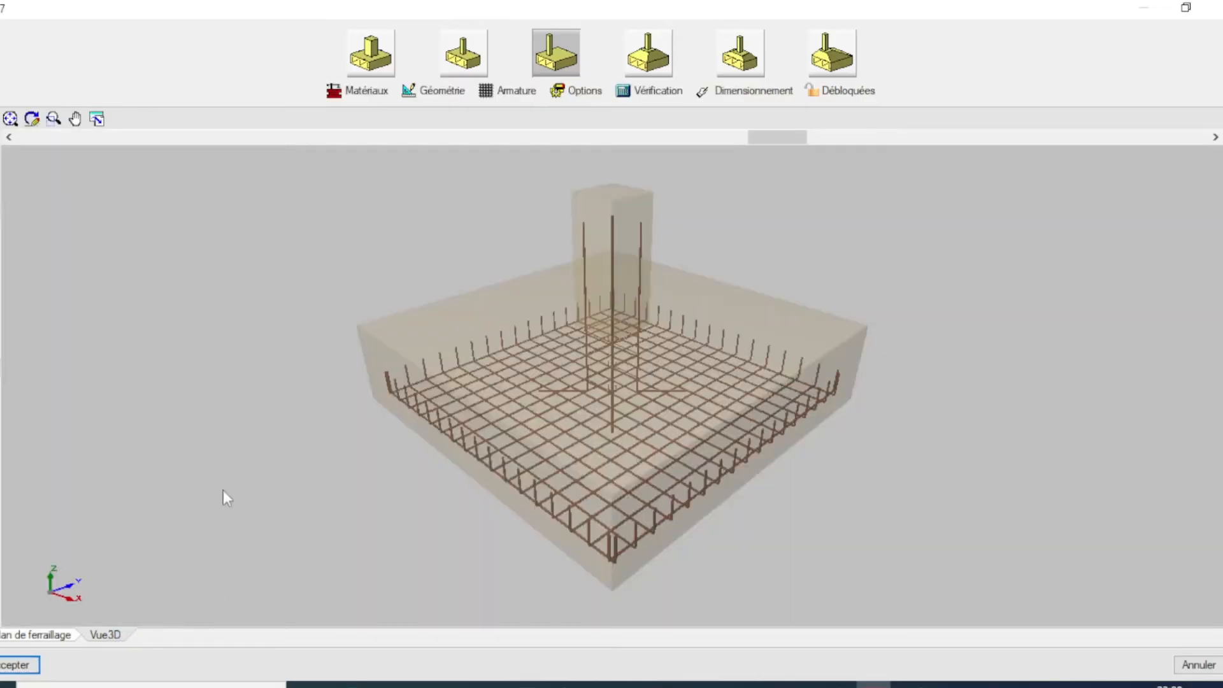
left_click_drag(223, 490, 541, 450)
scroll(461, 520, "up", 2)
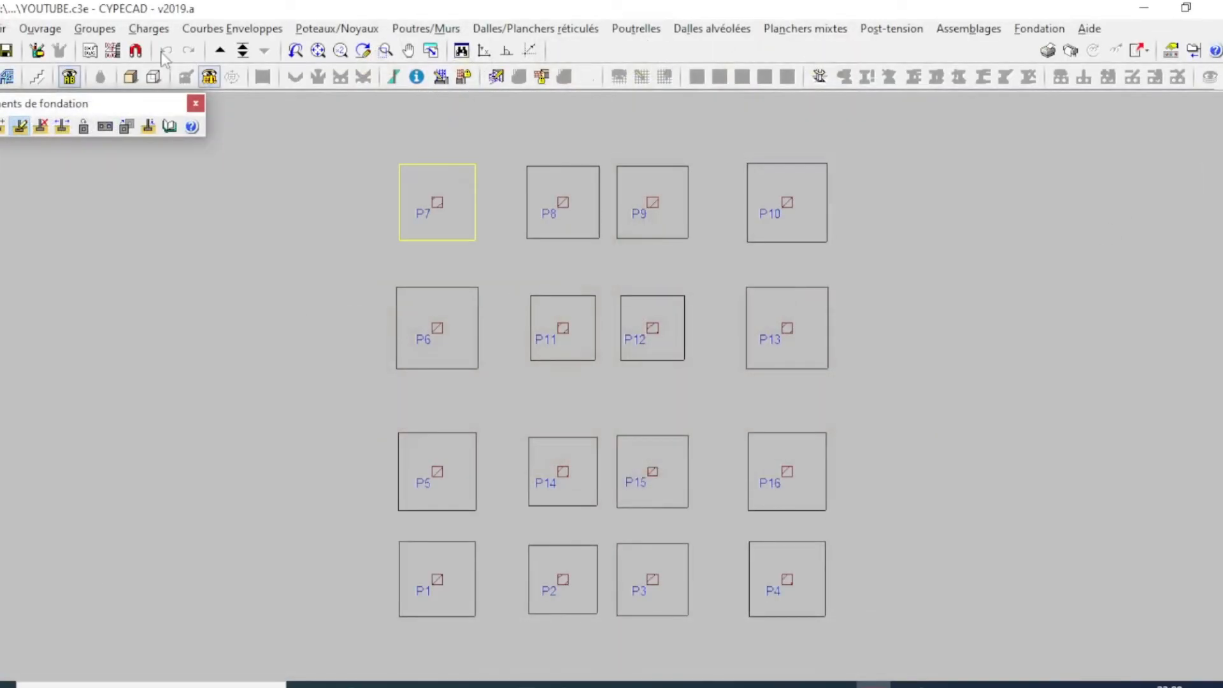
- Show the footing dimensions (Dimensions semelles) among the visible references of the foundation plan
left_click(56, 29)
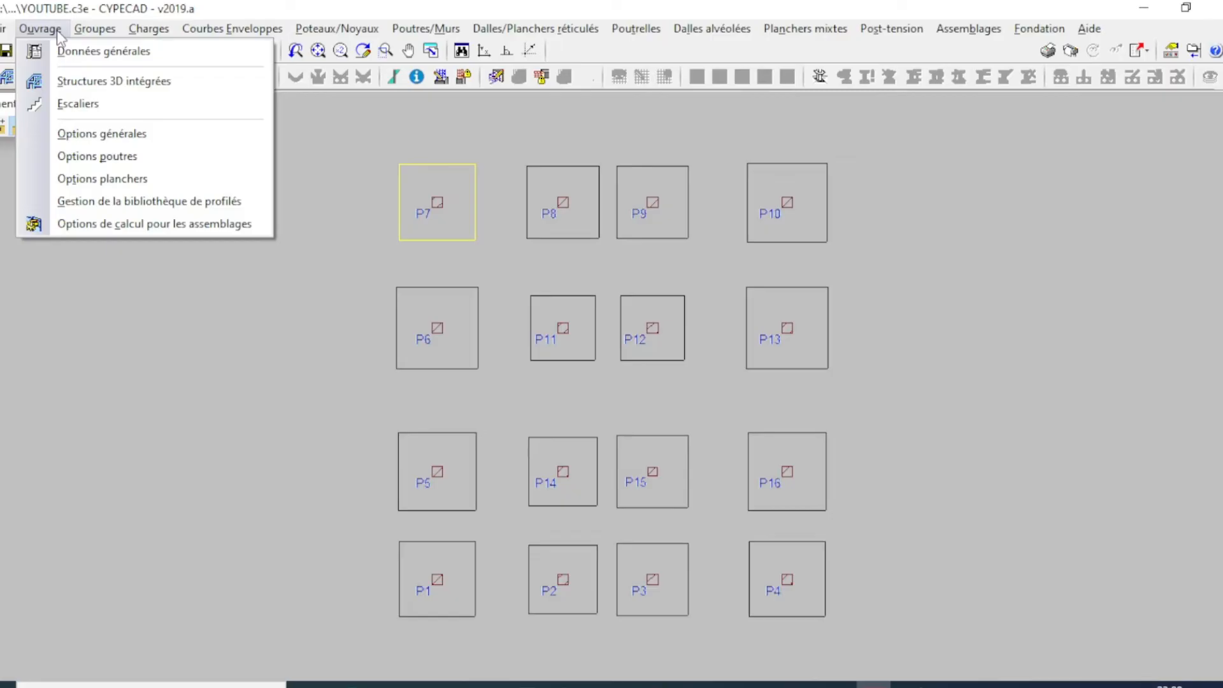
left_click(57, 32)
left_click(102, 29)
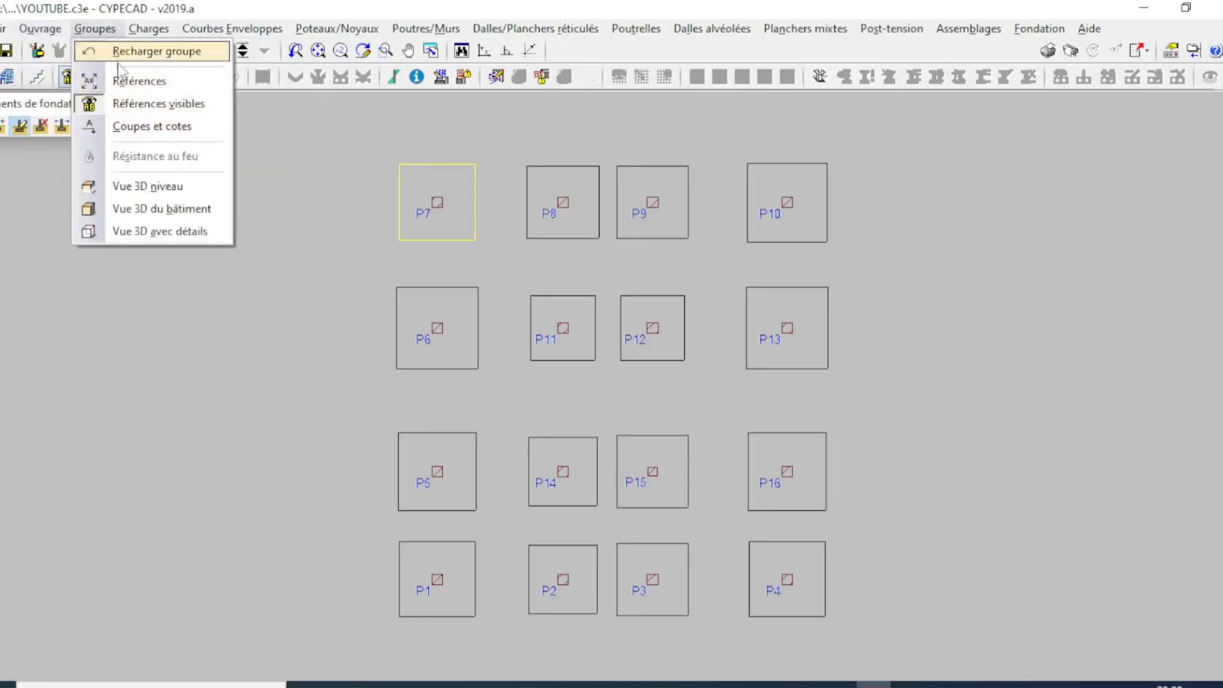
left_click(145, 104)
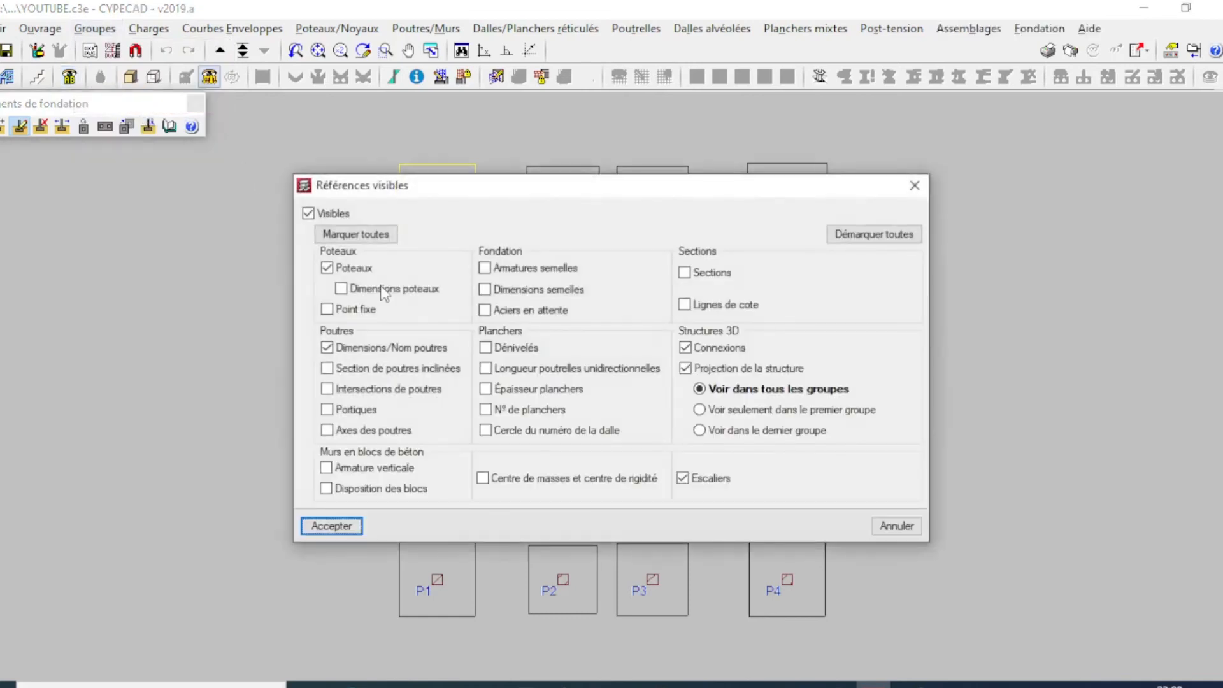
left_click(485, 290)
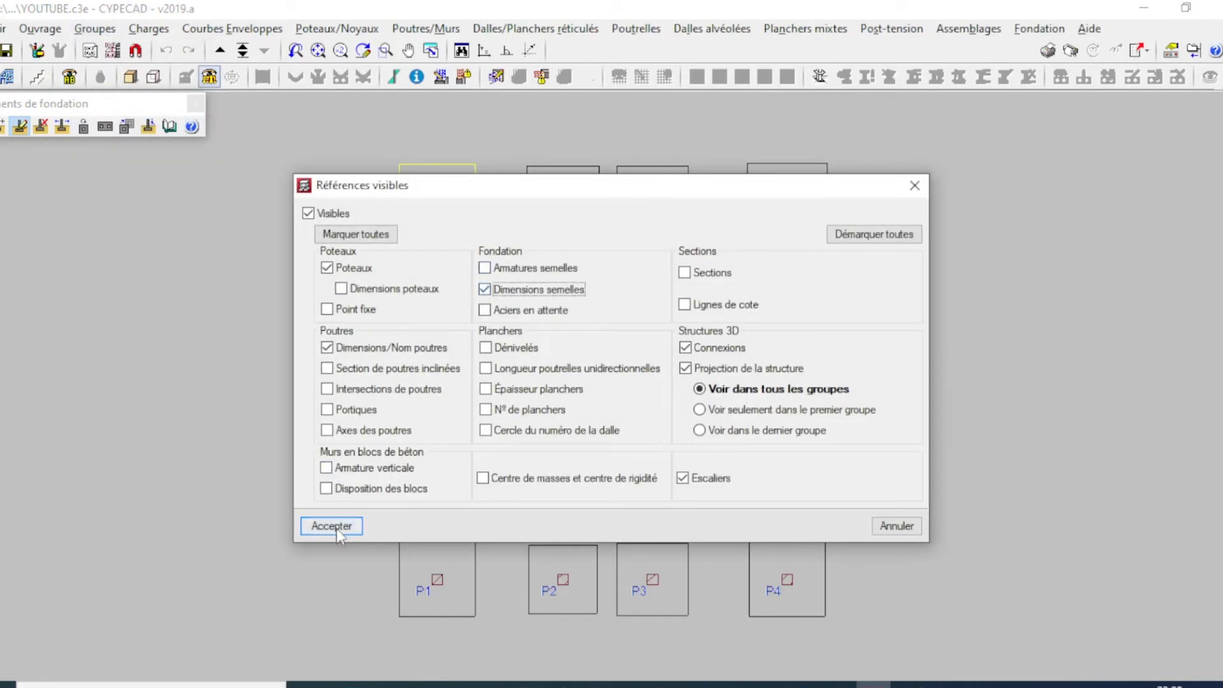
left_click(337, 527)
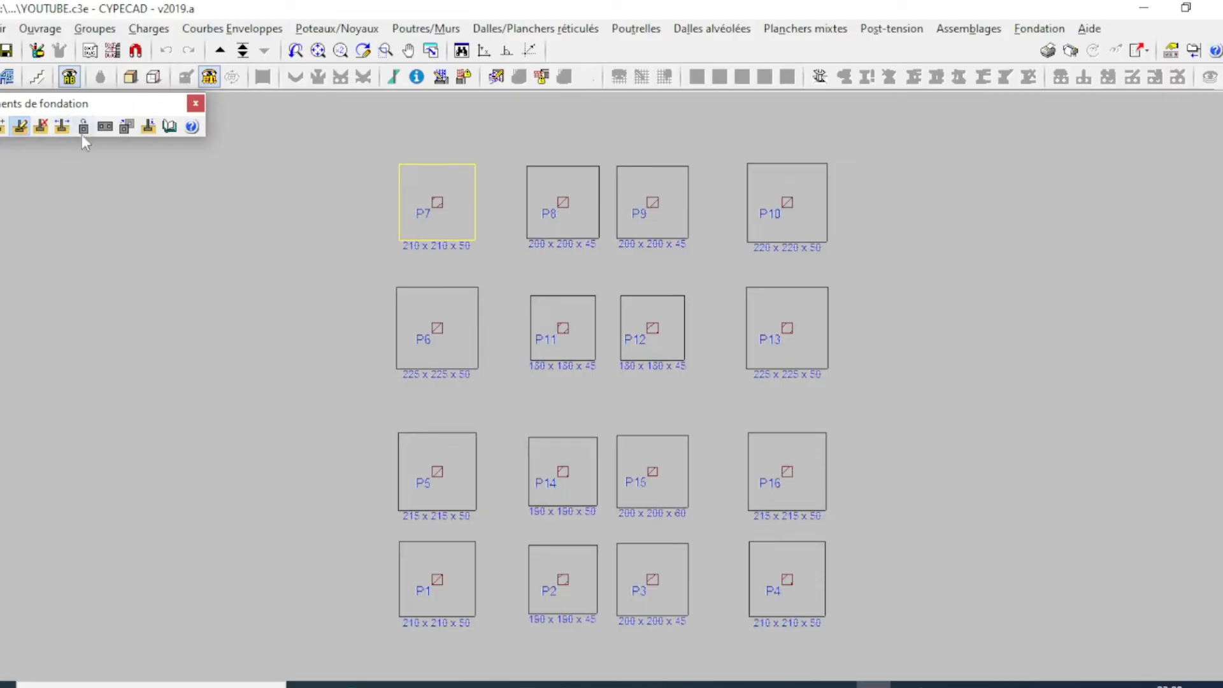
- Match footings P16, P5, P1, P2, P3 and P4 to the P7 footing
left_click(125, 127)
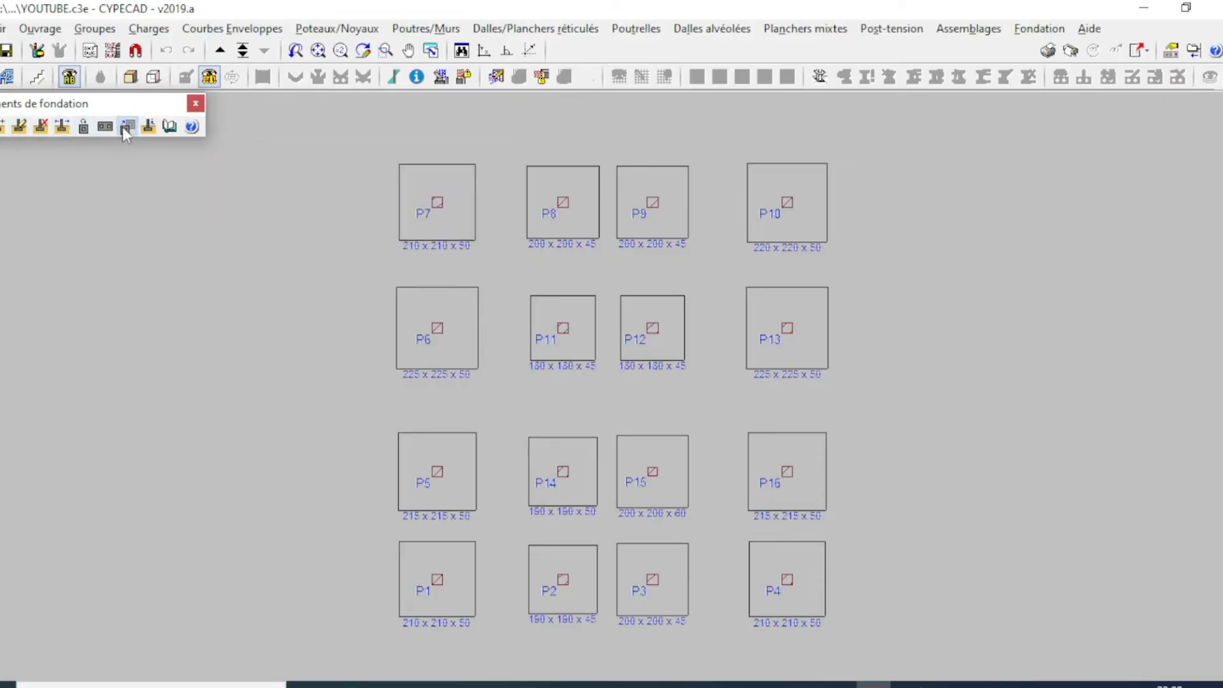
left_click(427, 219)
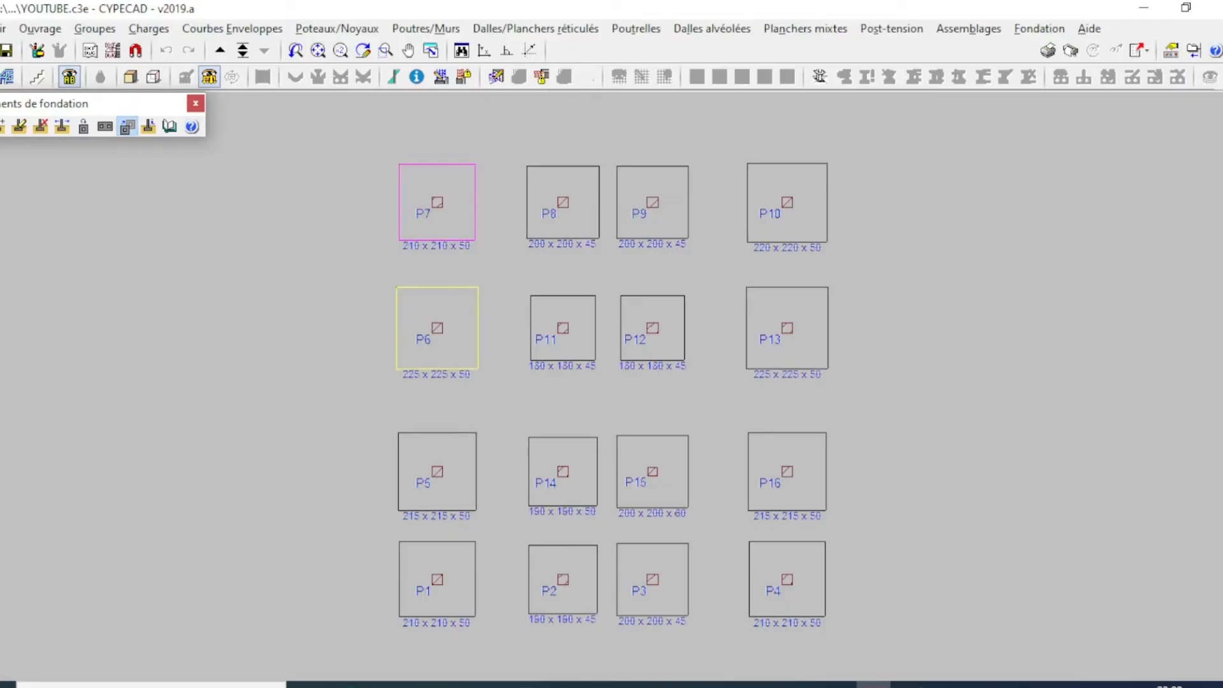
left_click(825, 507)
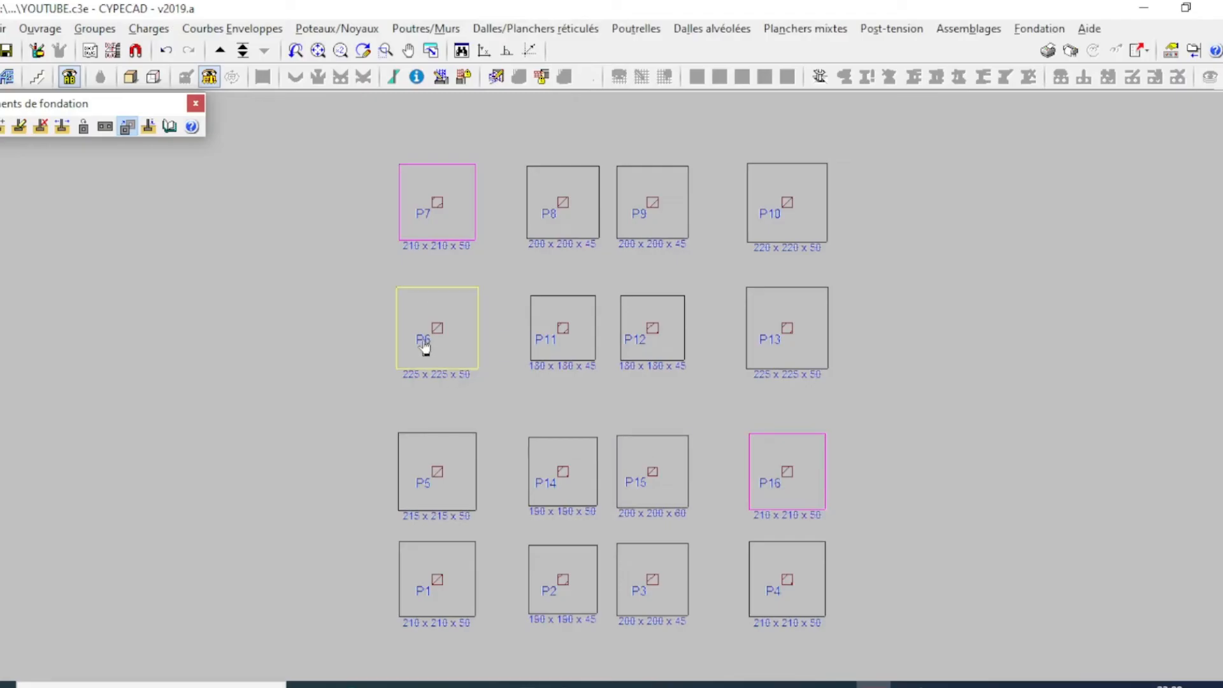
left_click(408, 451)
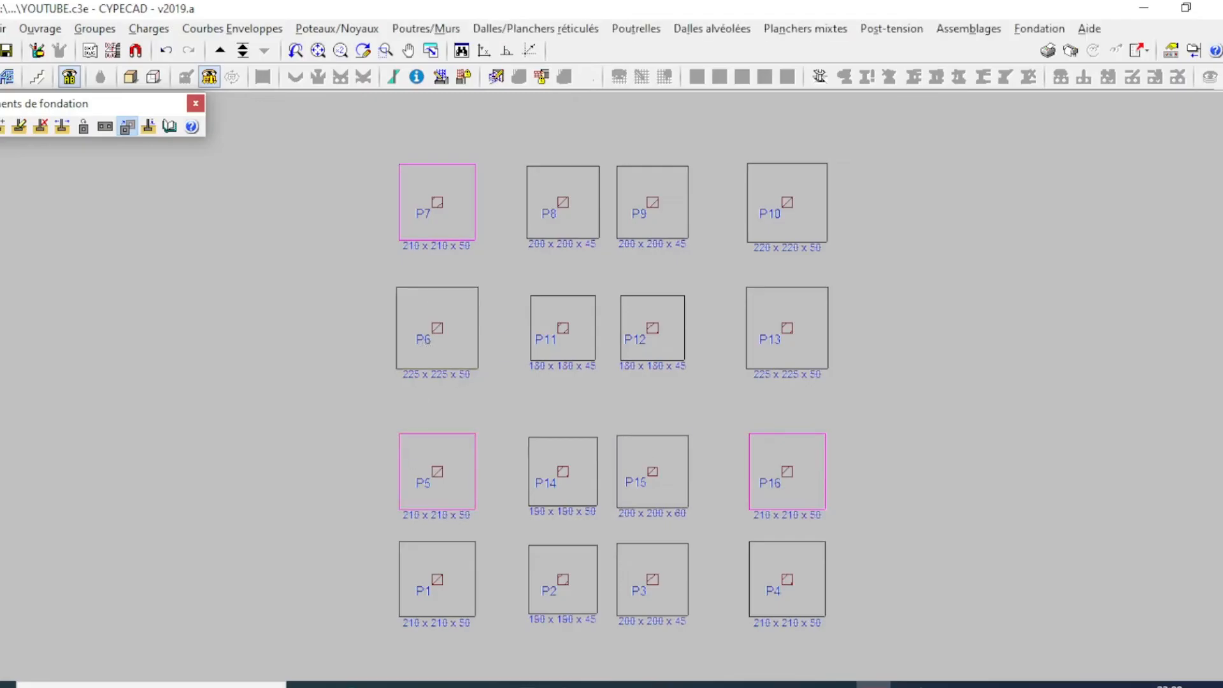
left_click(399, 575)
left_click(559, 613)
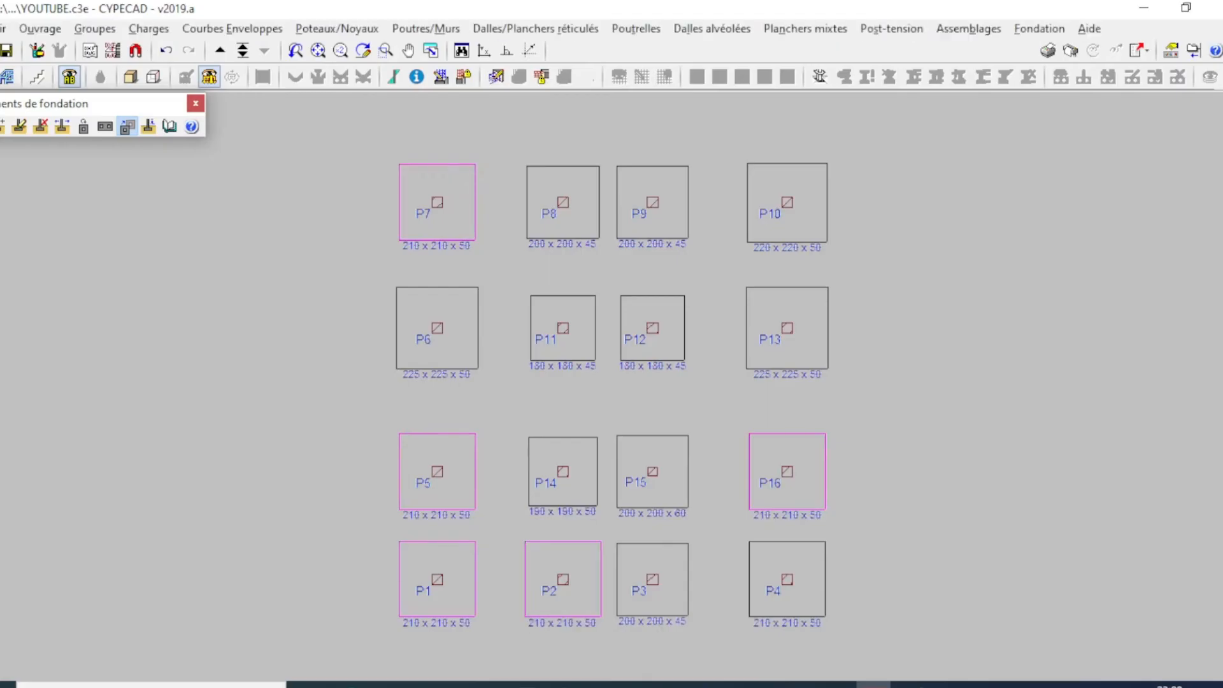
left_click(640, 604)
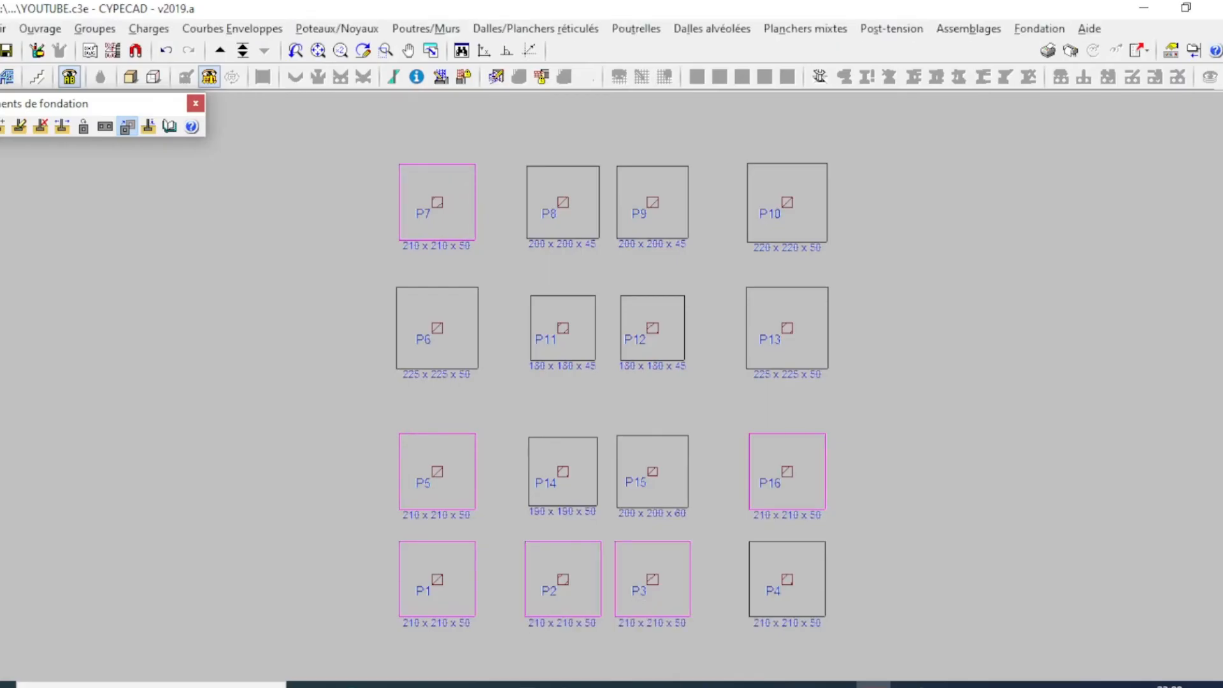
left_click(765, 619)
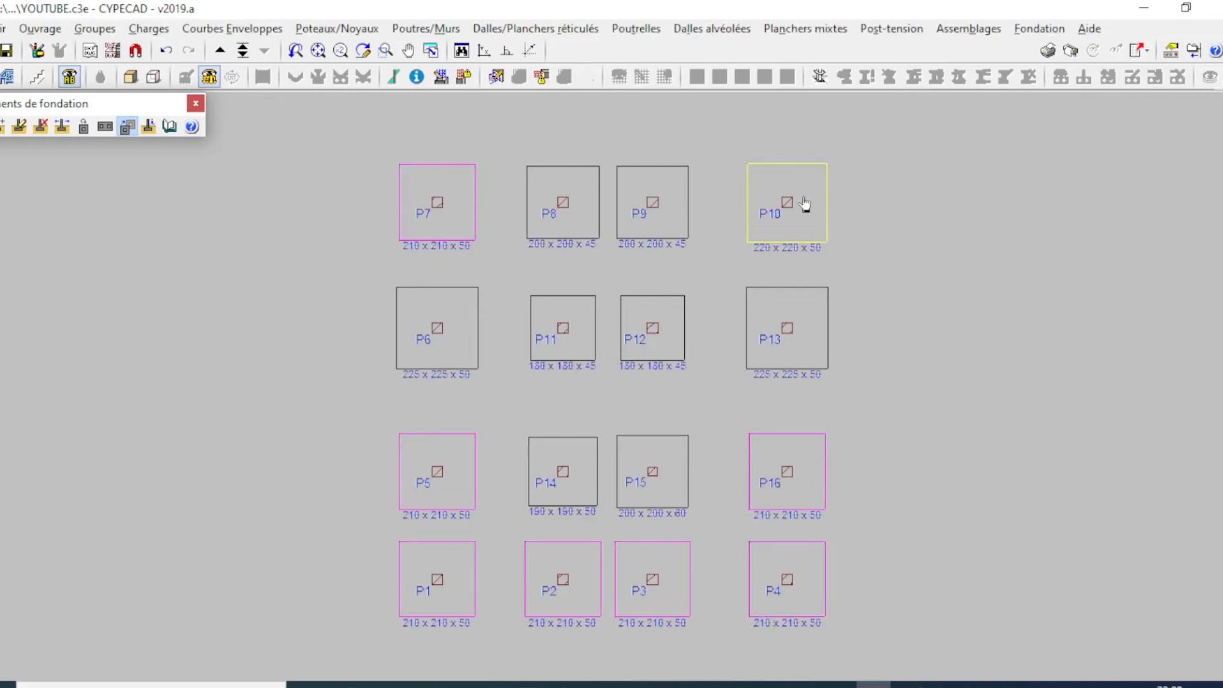
- Match footings P8, P9, P15, P14, P11 and P12 to P7 and finish the assignment
left_click(573, 186)
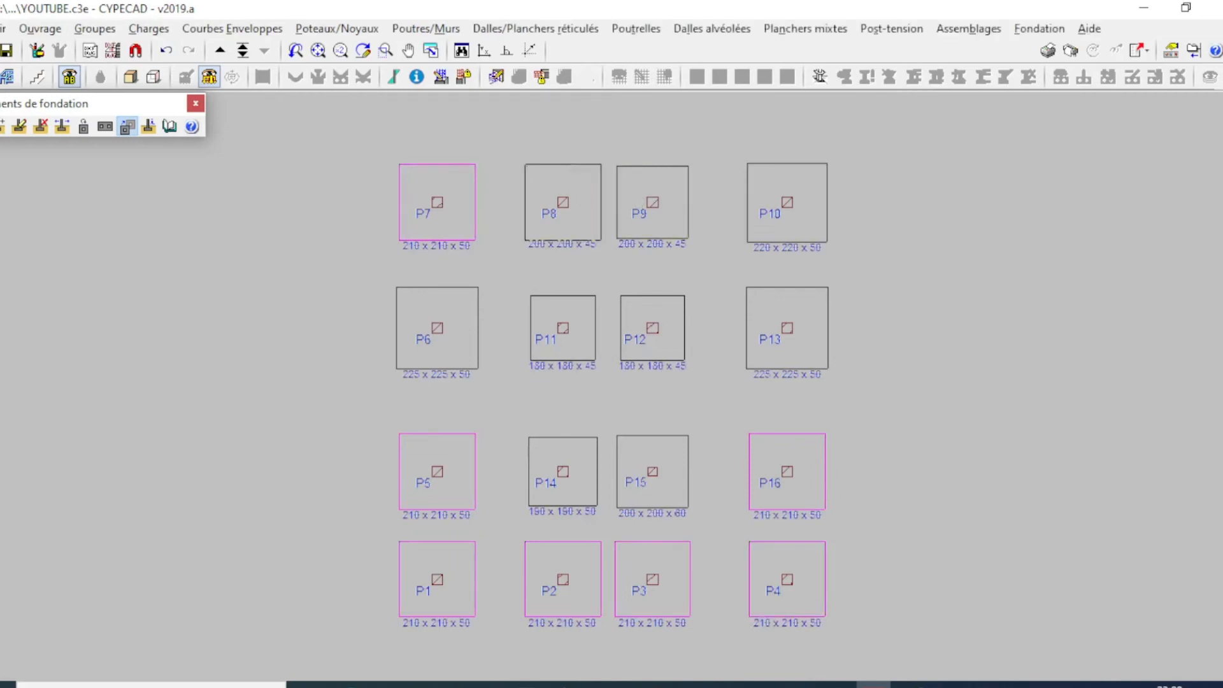
left_click(663, 178)
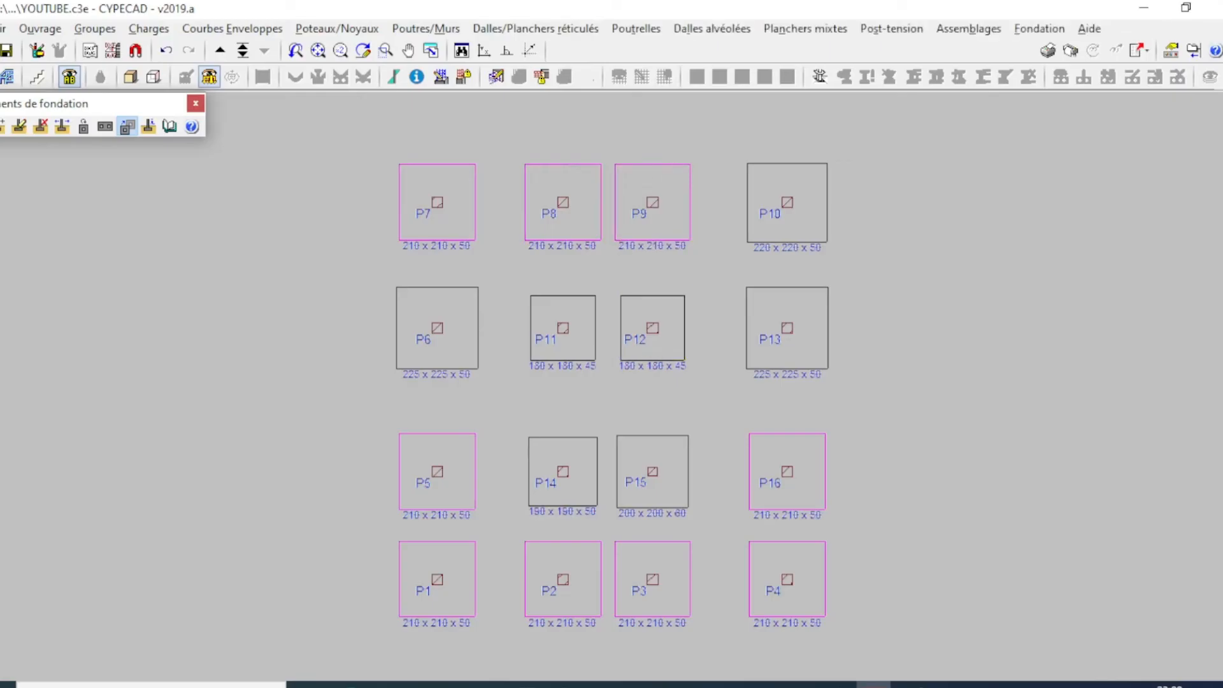
left_click(652, 478)
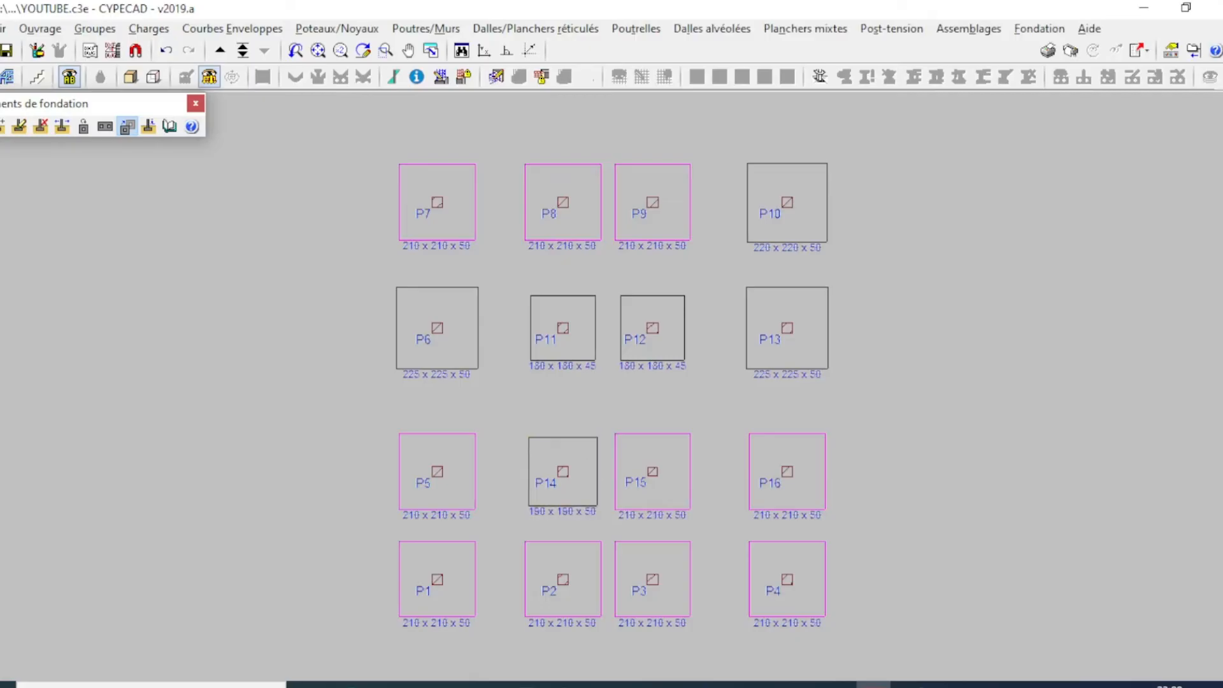
left_click(560, 447)
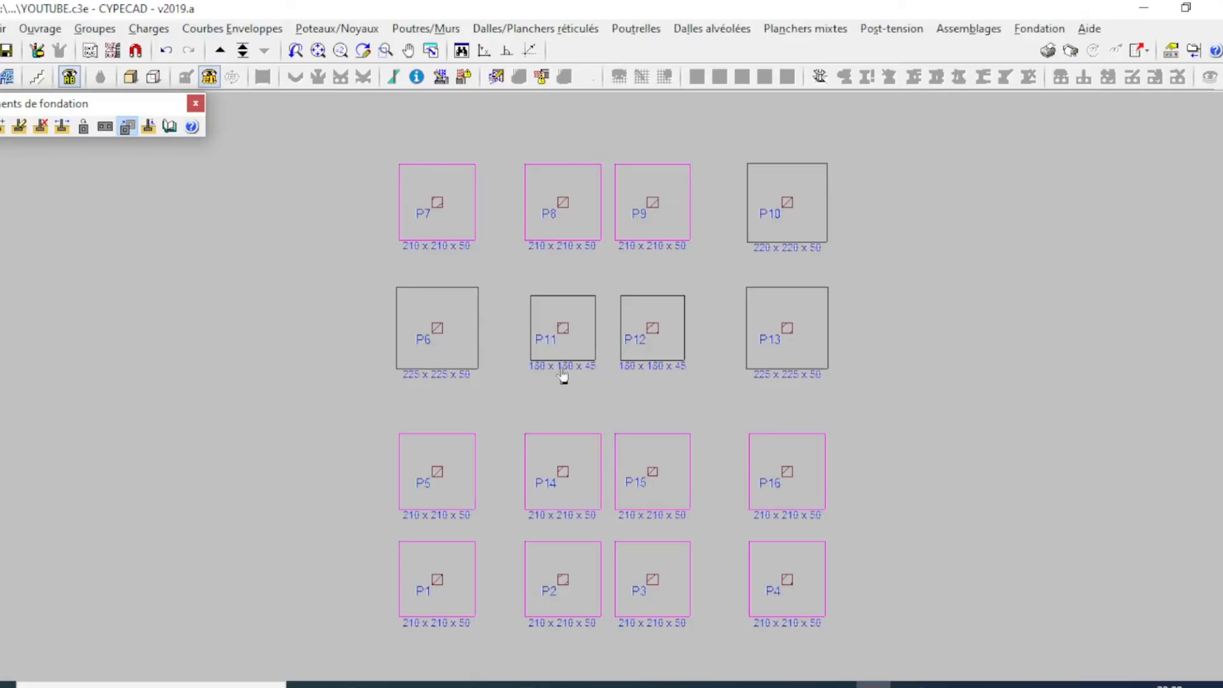
left_click(563, 347)
left_click(675, 372)
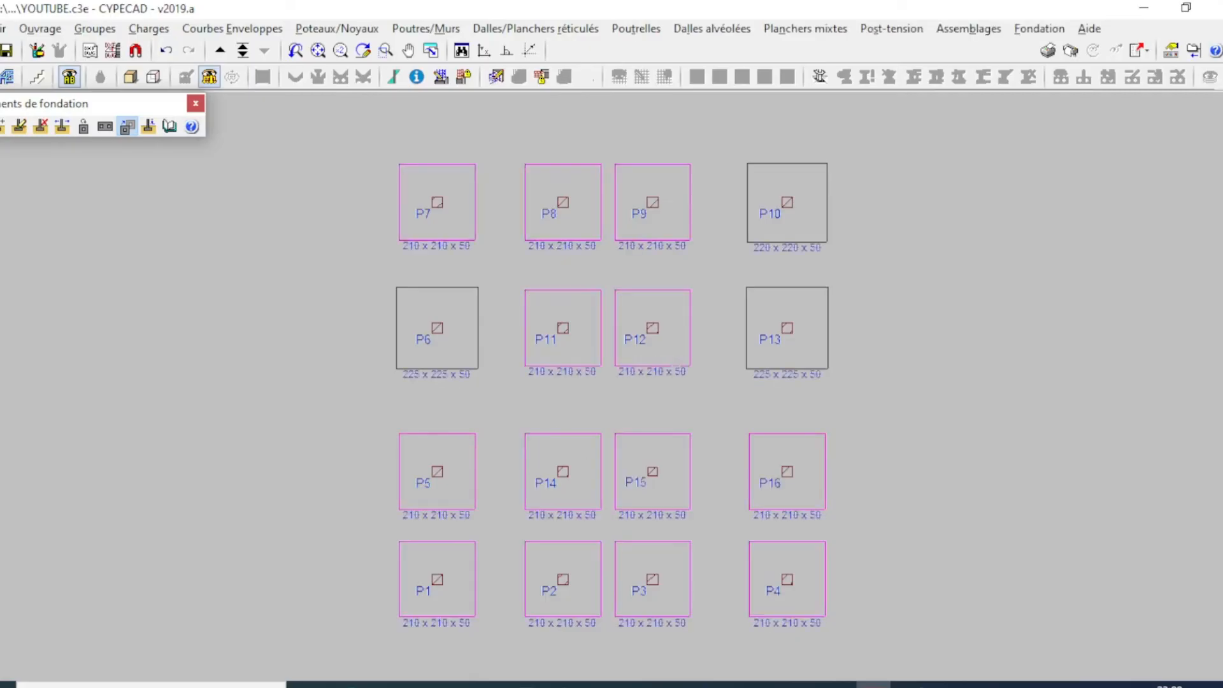
right_click(254, 281)
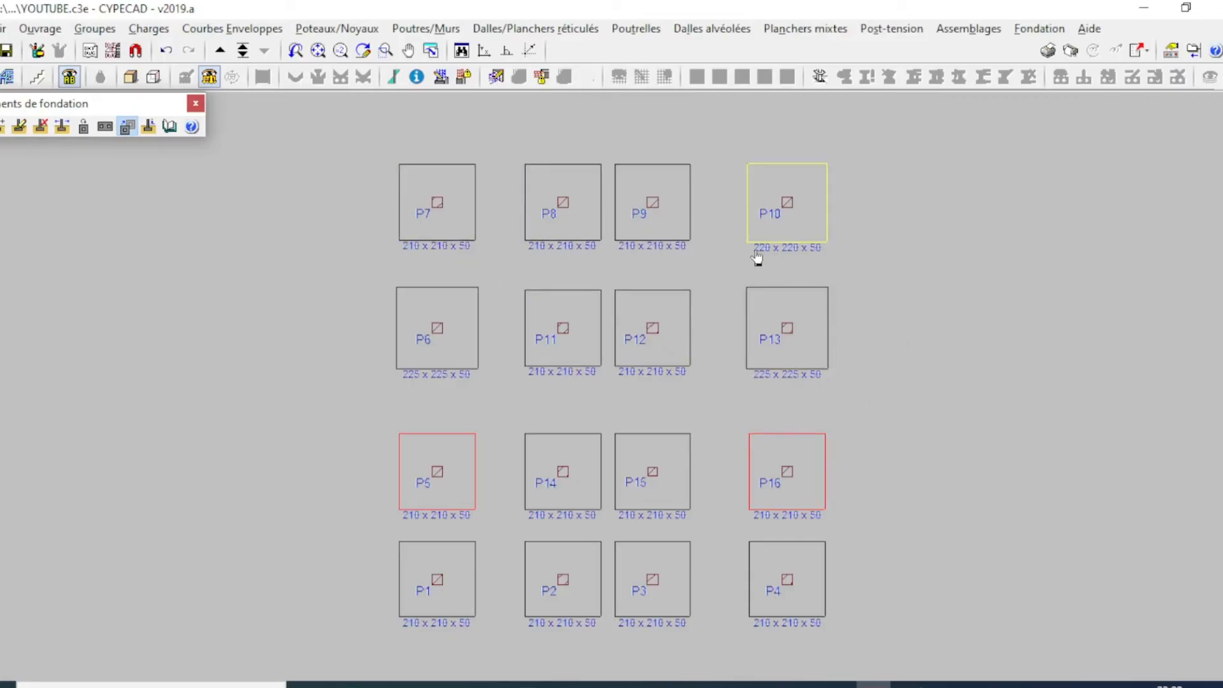
- Open the P13 footing for editing, inspect its reinforcement in 3D and return to the reinforcement drawing
left_click(802, 484)
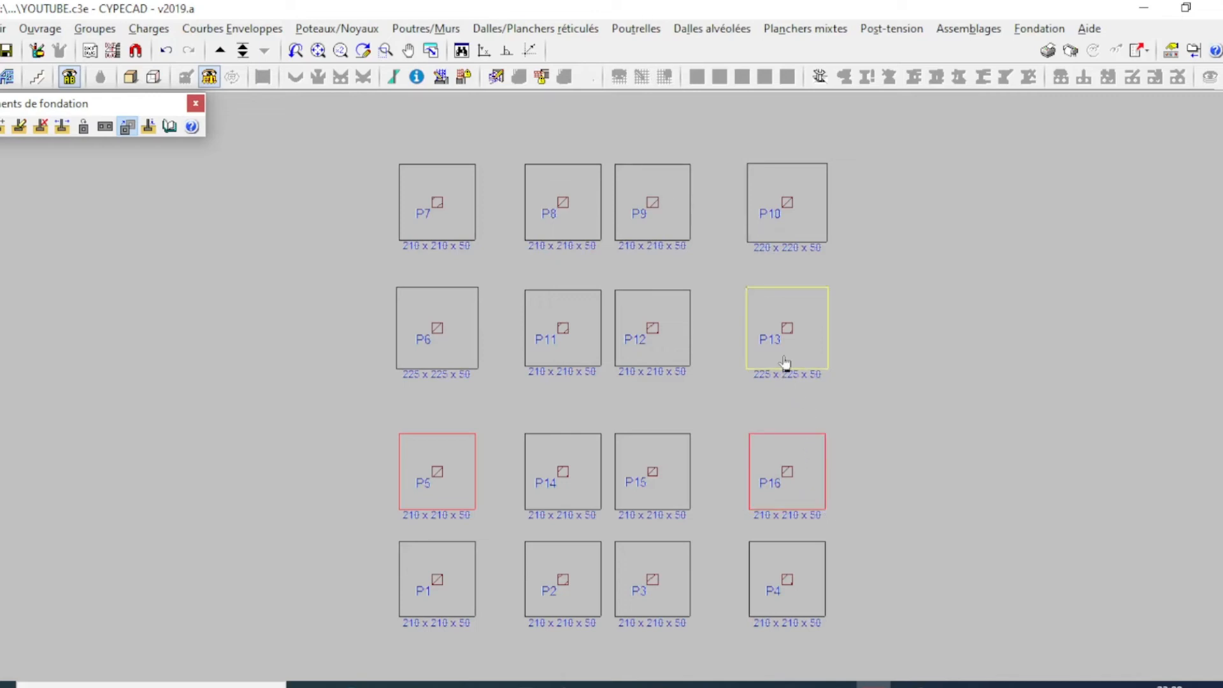
left_click(20, 126)
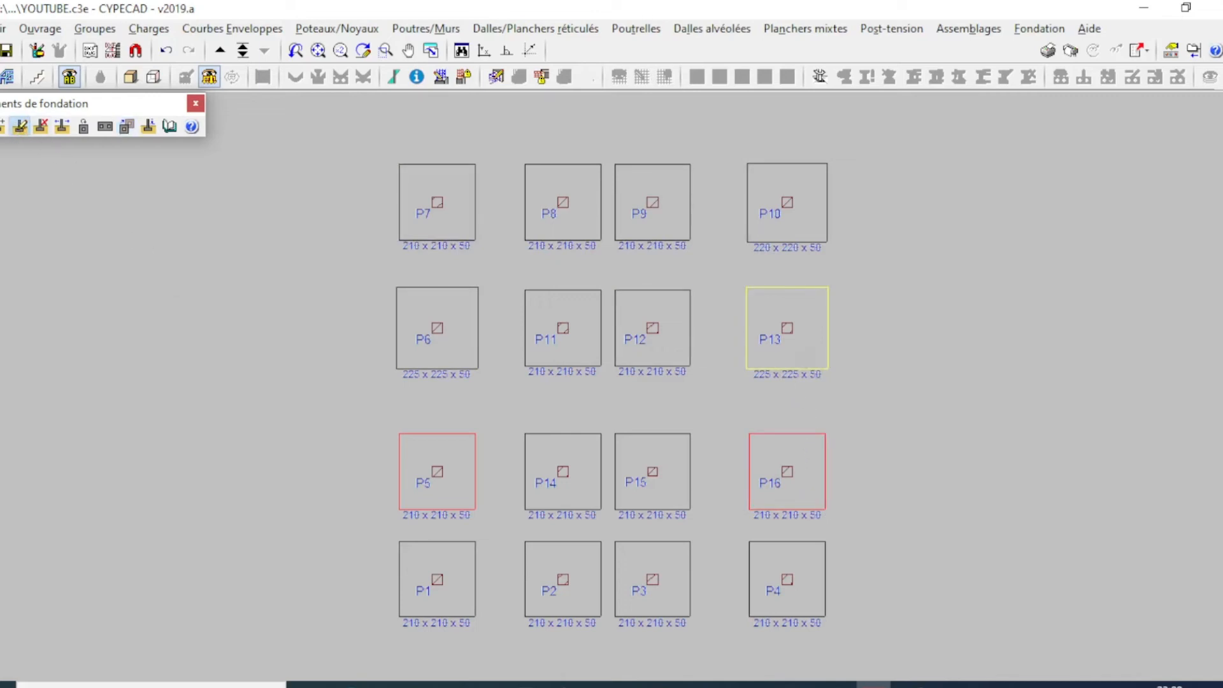
left_click(804, 359)
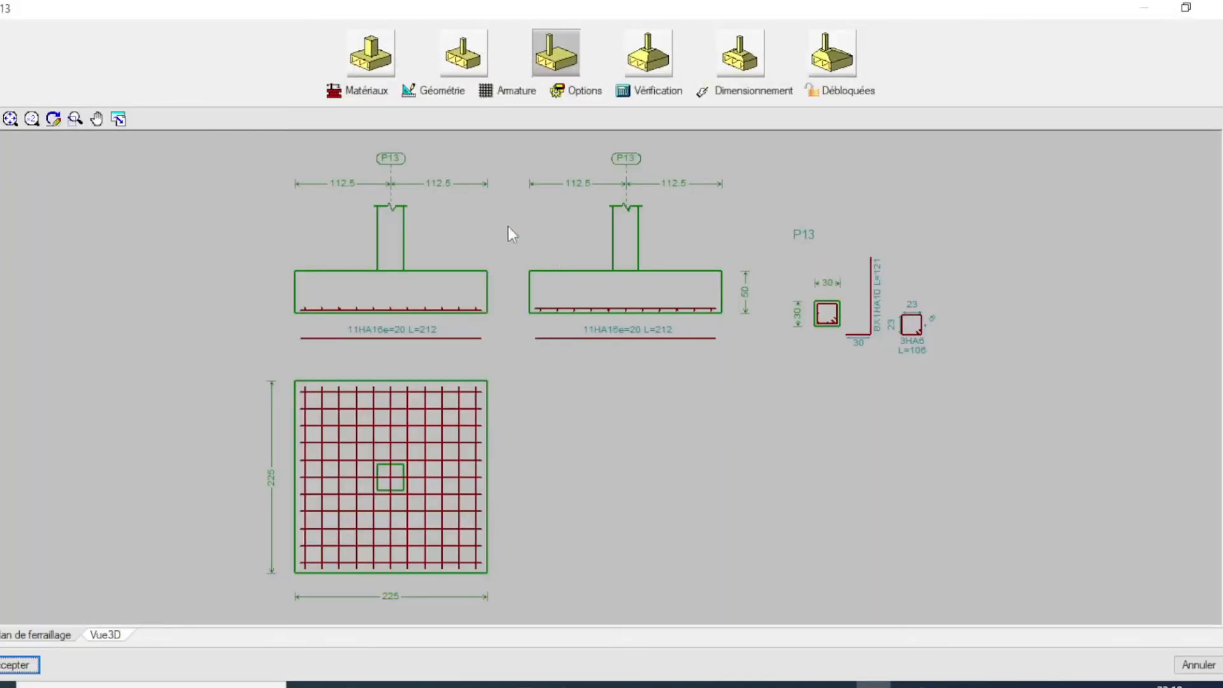
left_click(103, 635)
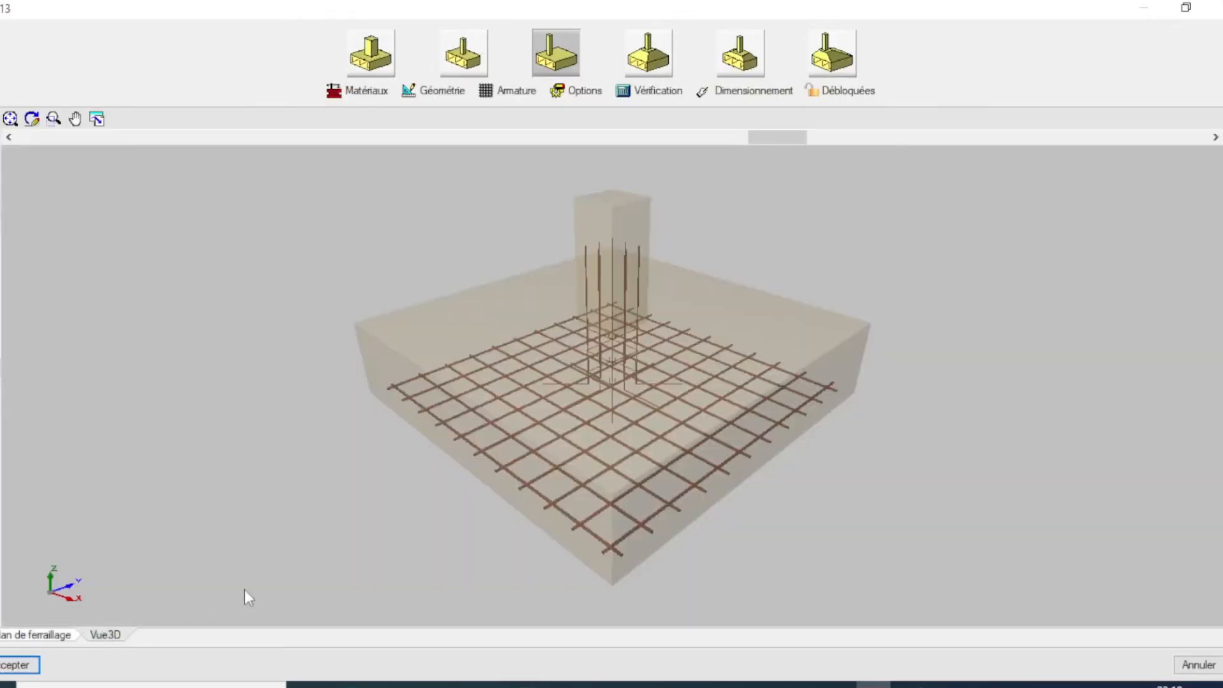
left_click_drag(306, 526, 445, 509)
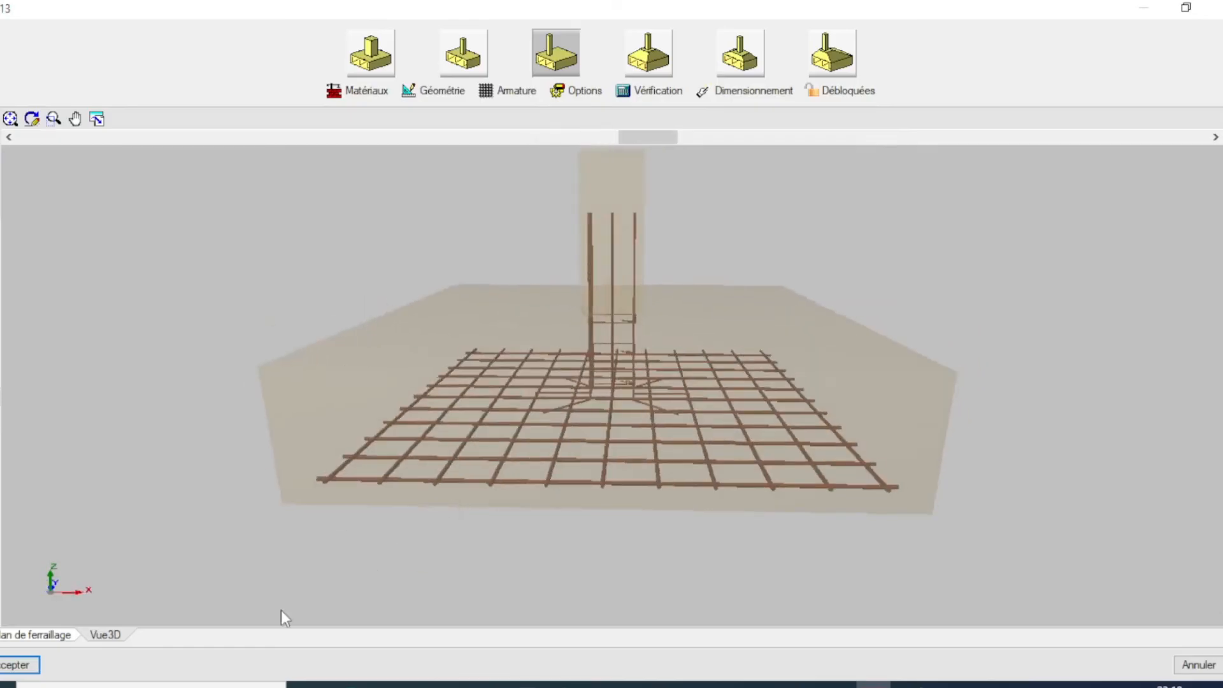
left_click(46, 636)
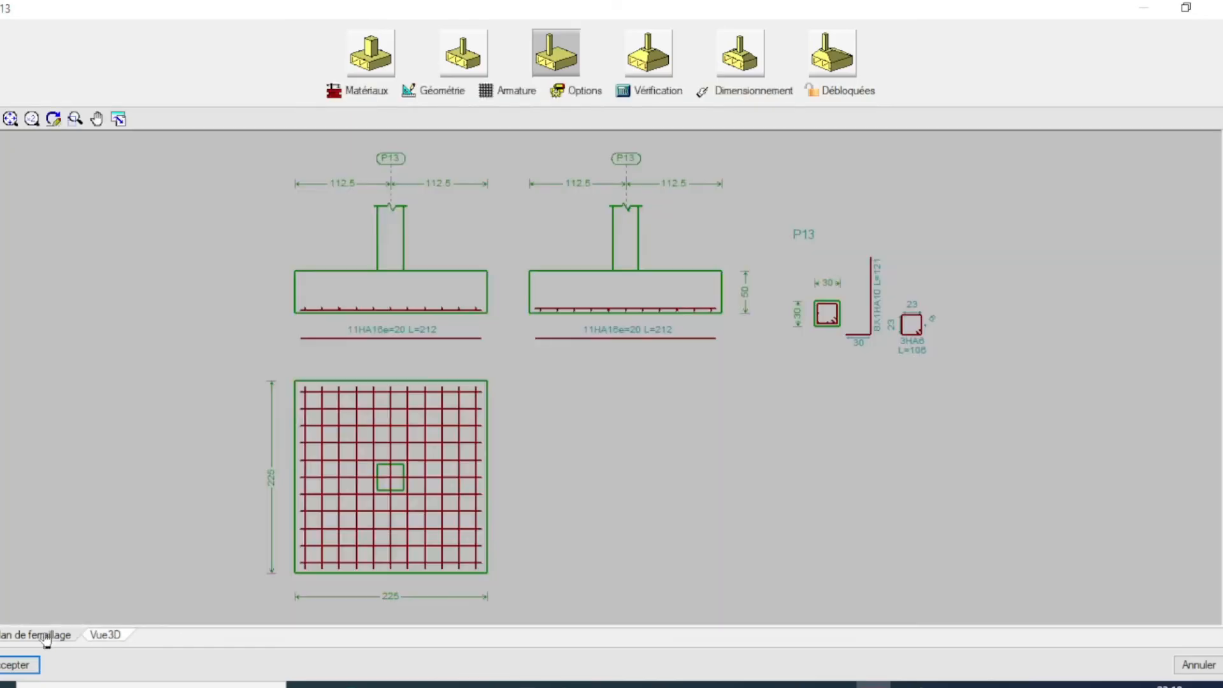
- Set the X and Y bars of the P13 footing's lower mesh to HA14 every 15 cm
left_click(506, 92)
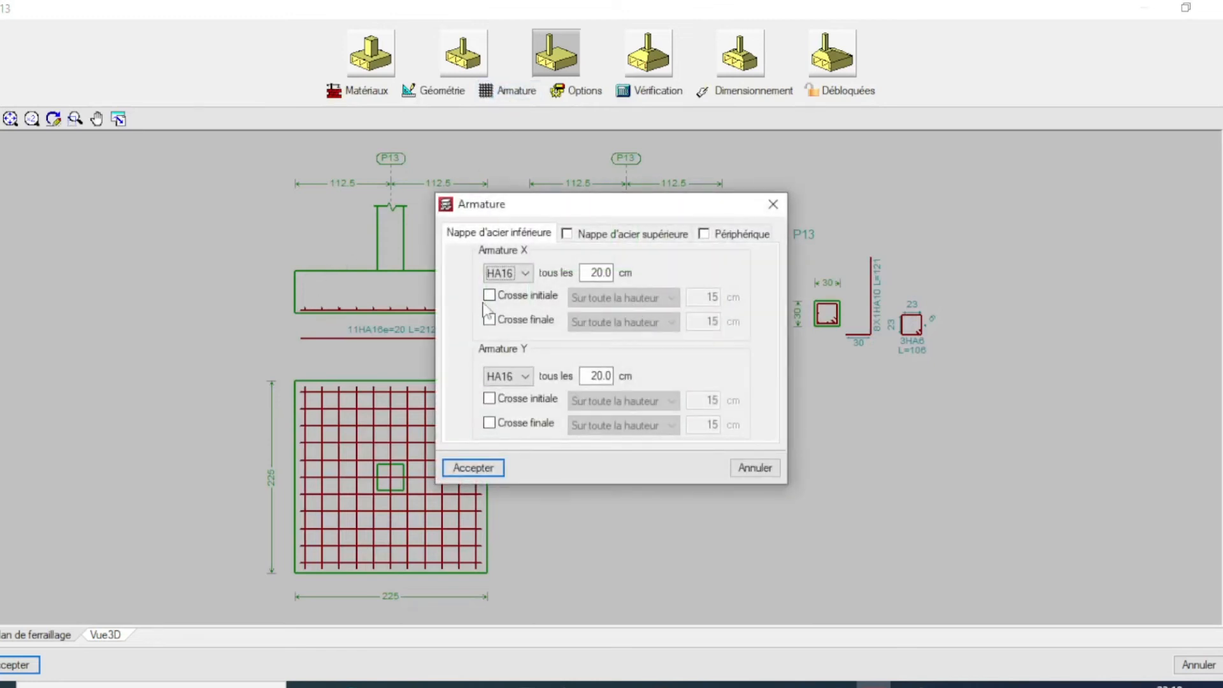
left_click(526, 274)
left_click(503, 343)
left_click(523, 377)
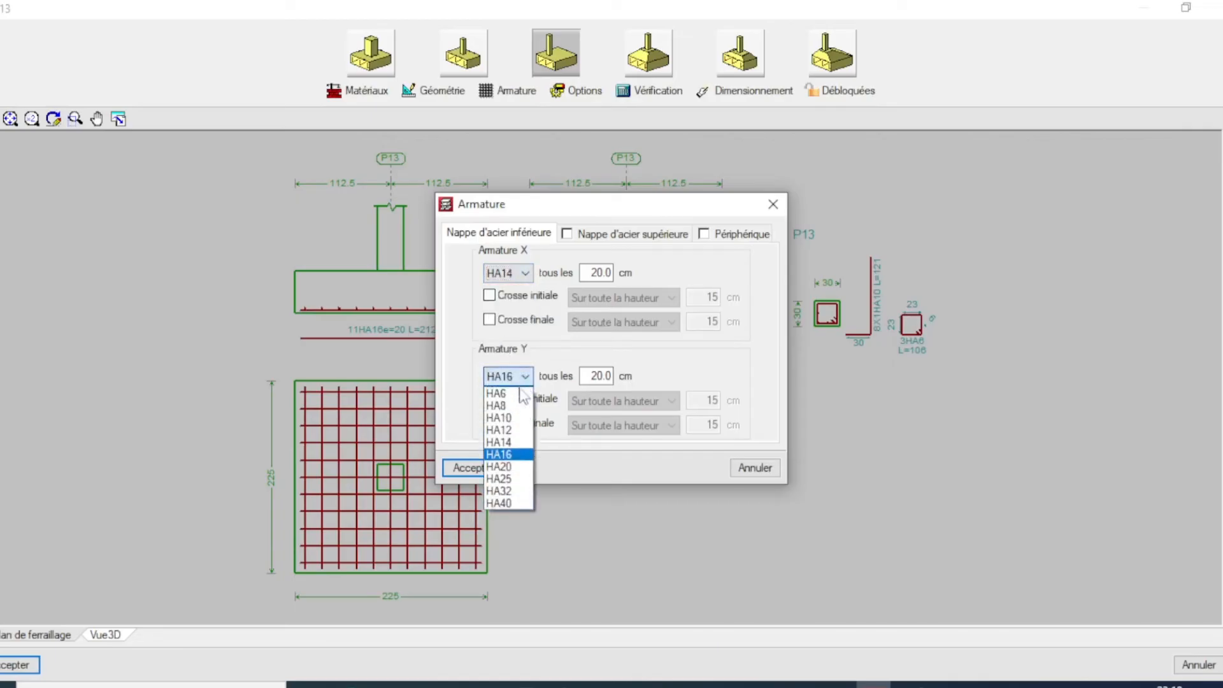
left_click(513, 441)
left_click_drag(591, 273, 648, 274)
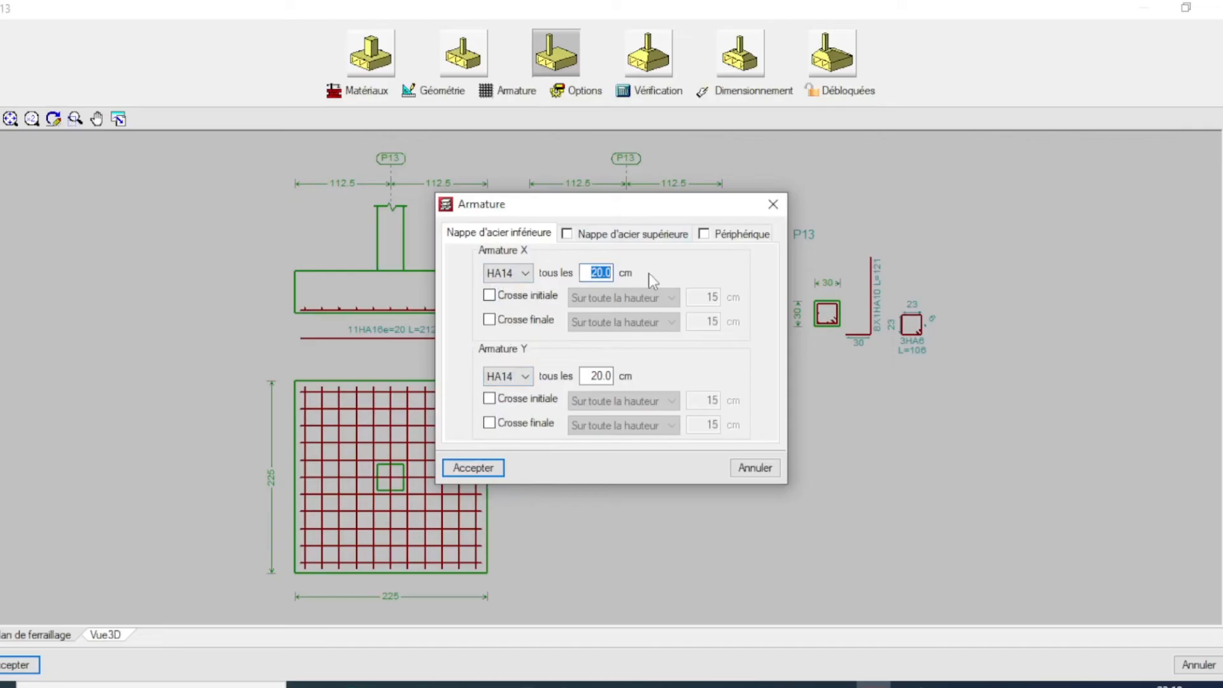
type("15")
left_click_drag(582, 376, 646, 382)
type("15")
- Enable initial and final hooks on P13's lower-mesh Y bars with a given length of 15 cm
left_click(490, 399)
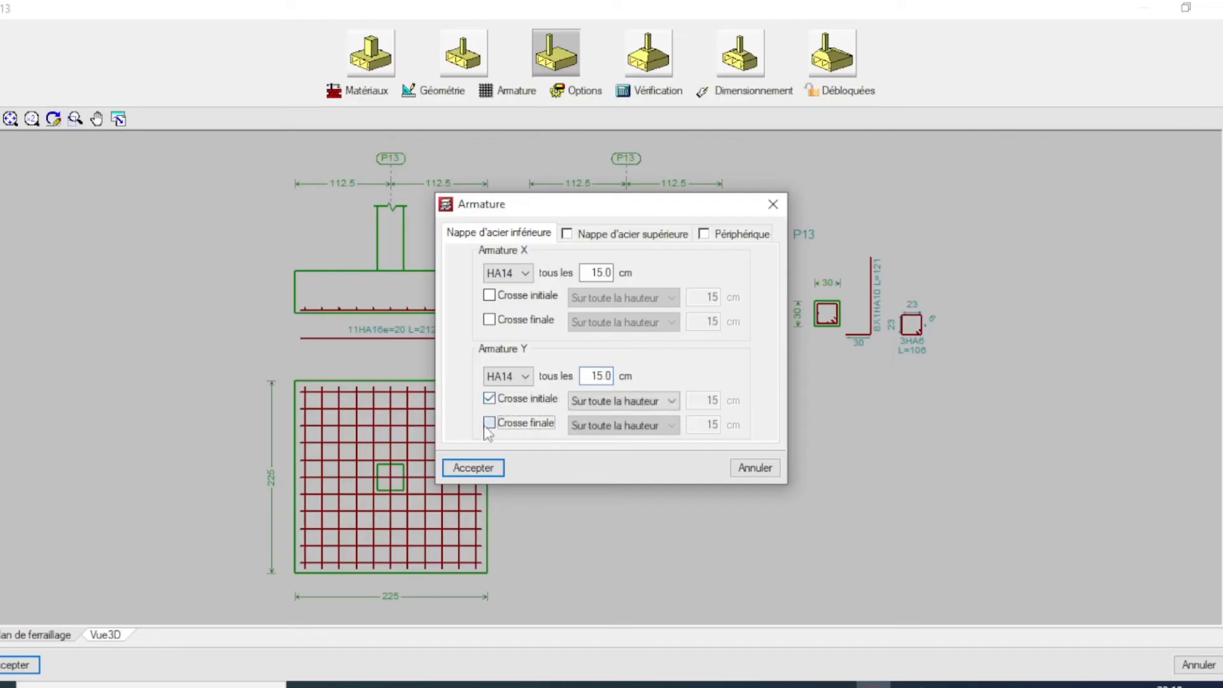
left_click(487, 425)
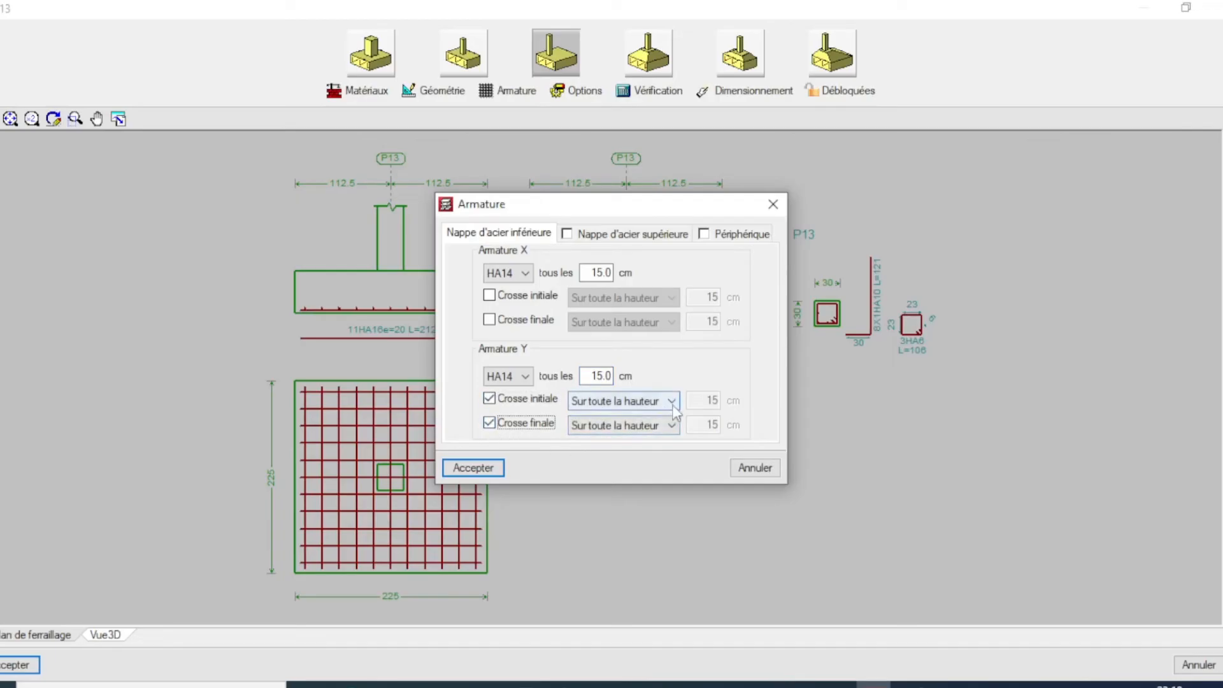
left_click(672, 402)
left_click(645, 431)
left_click(673, 425)
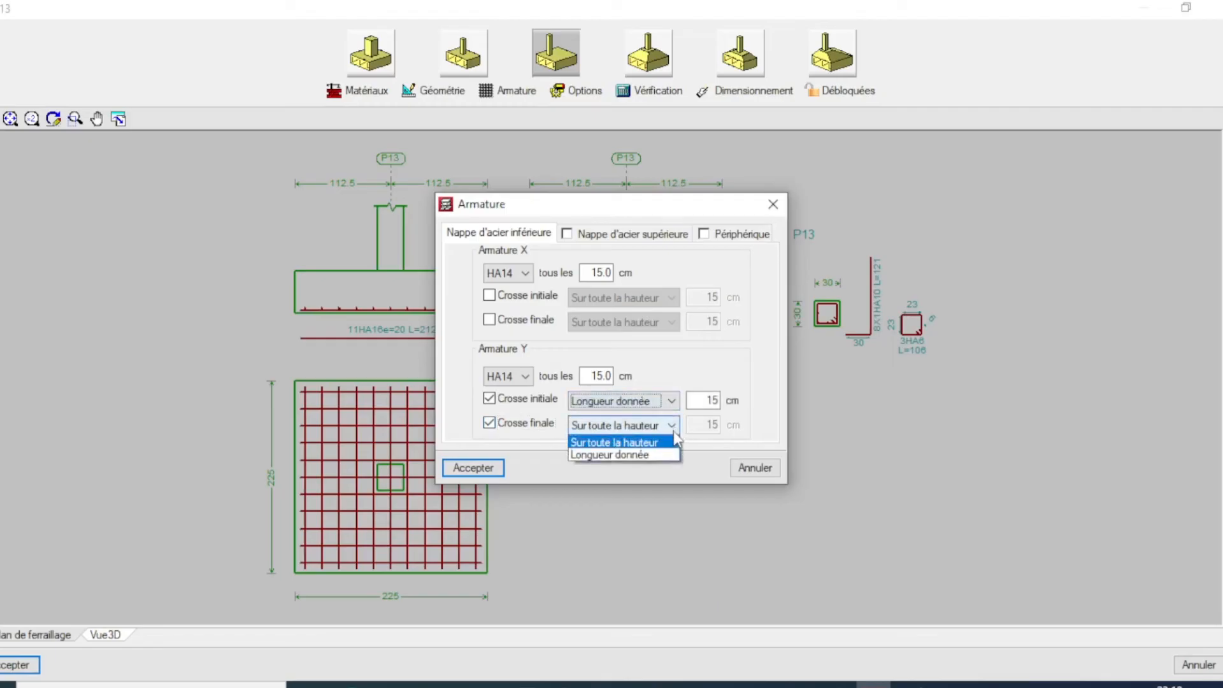
left_click(637, 455)
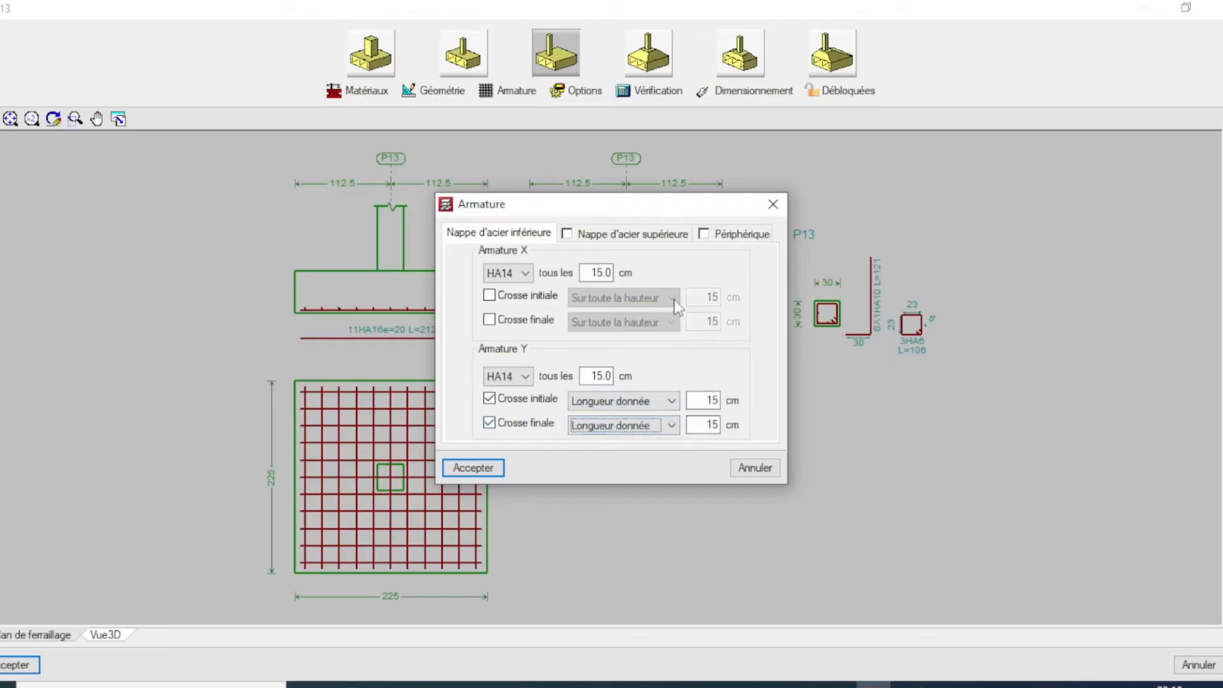
- Enable initial and final hooks on P13's lower-mesh X bars with a given length of 15 cm and accept the reinforcement
left_click(489, 296)
left_click(490, 319)
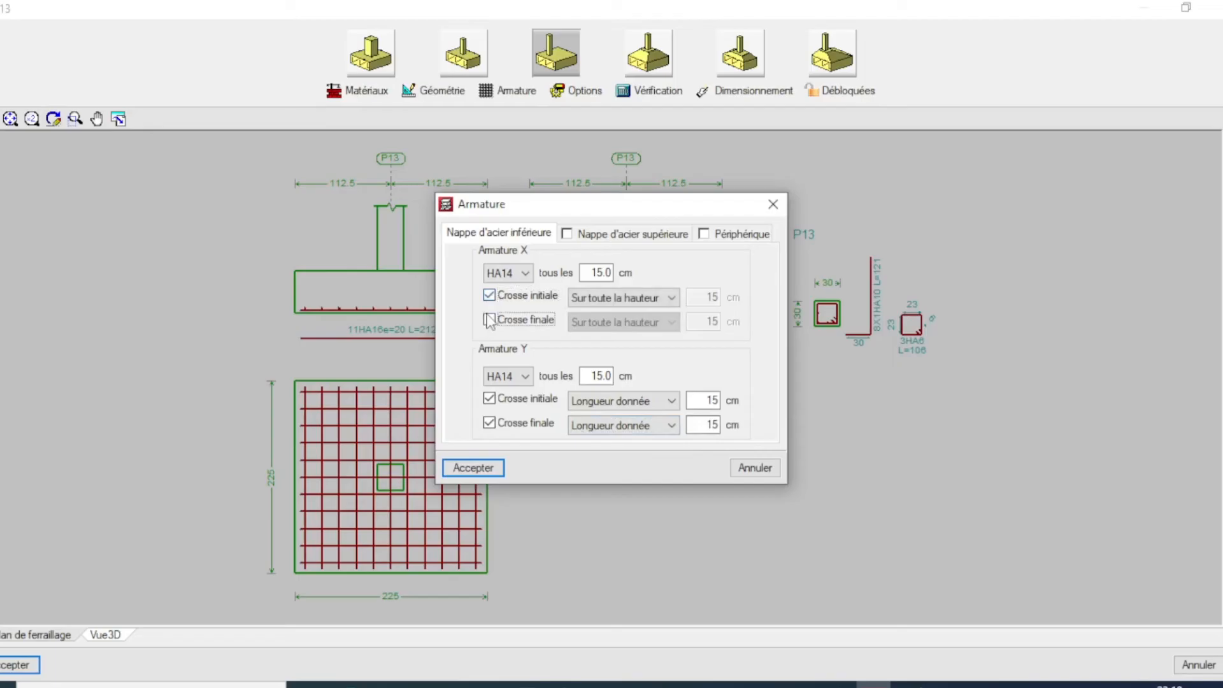
left_click(672, 322)
left_click(649, 352)
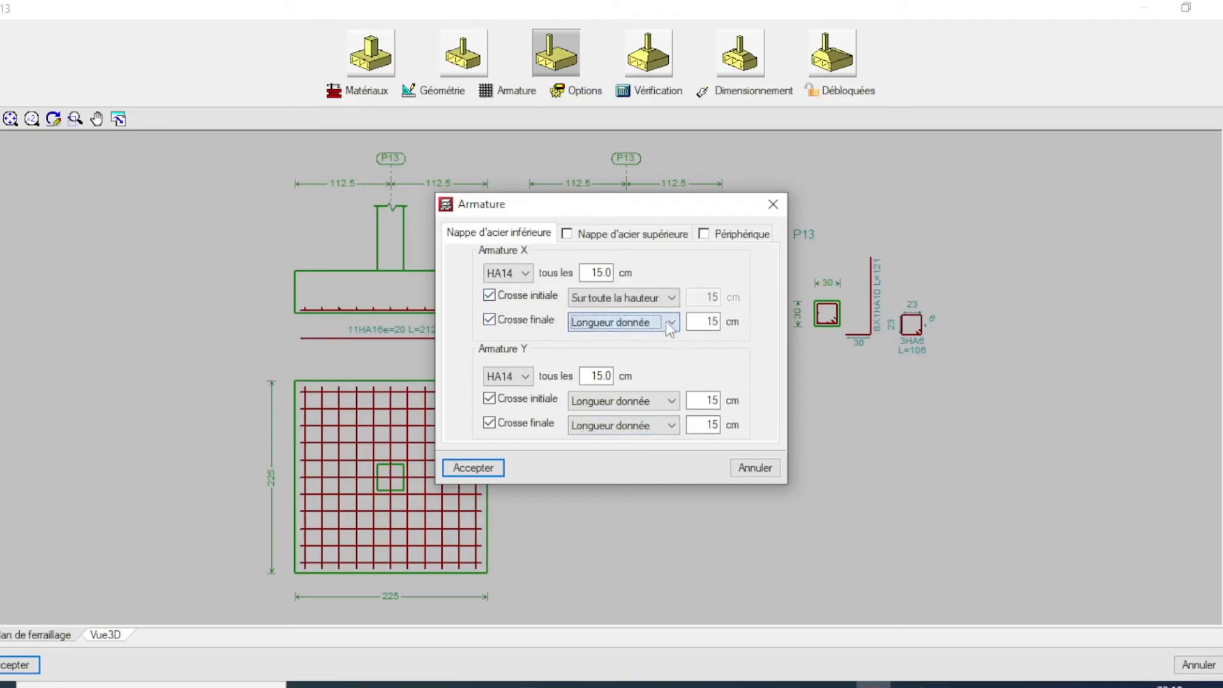
left_click(670, 297)
left_click(664, 327)
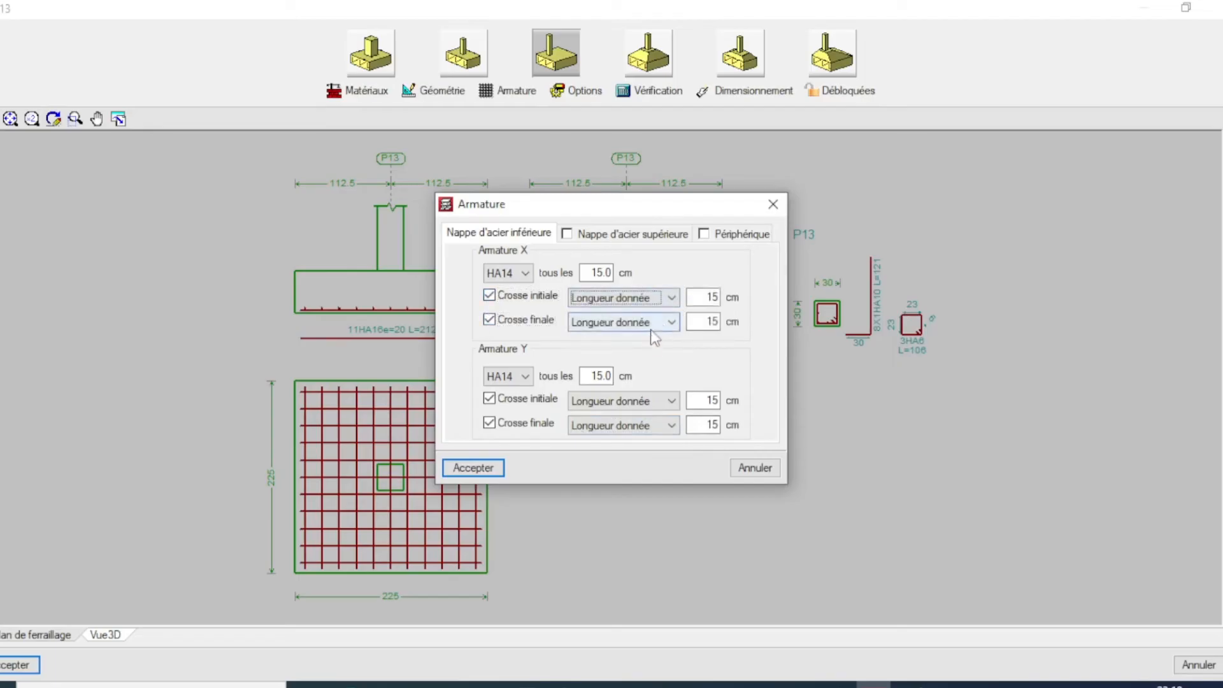
left_click(479, 470)
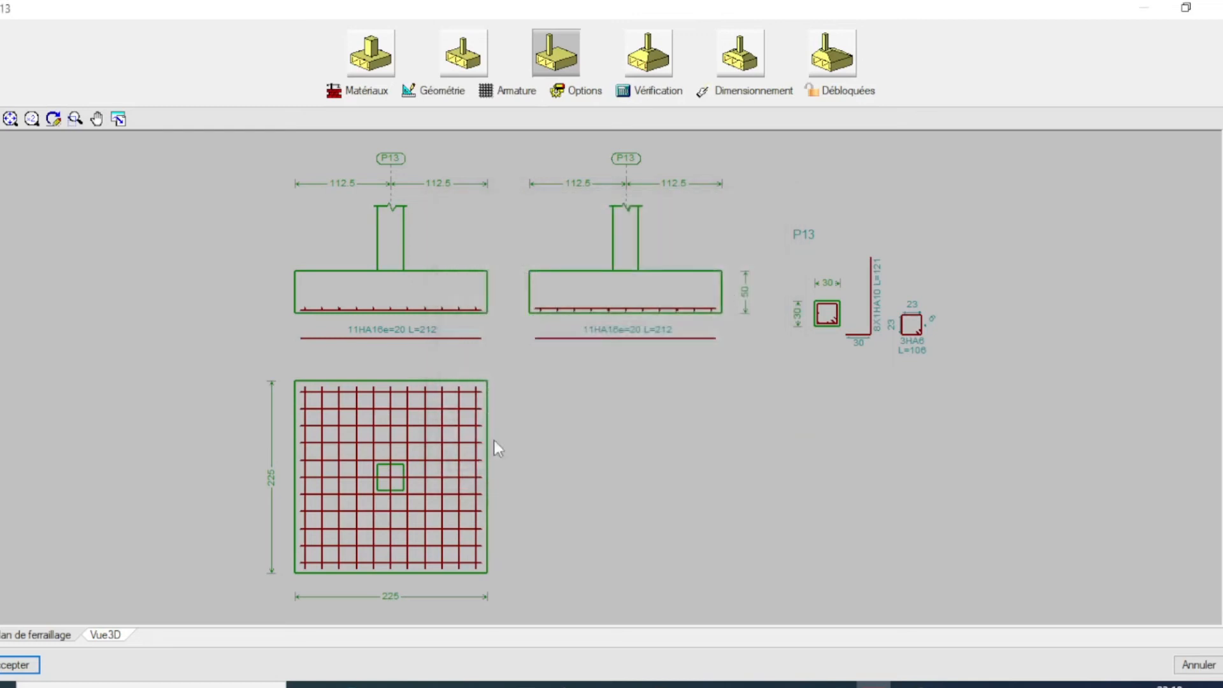
- Run the verification of the P13 footing and decline the complete list of checks
left_click(660, 90)
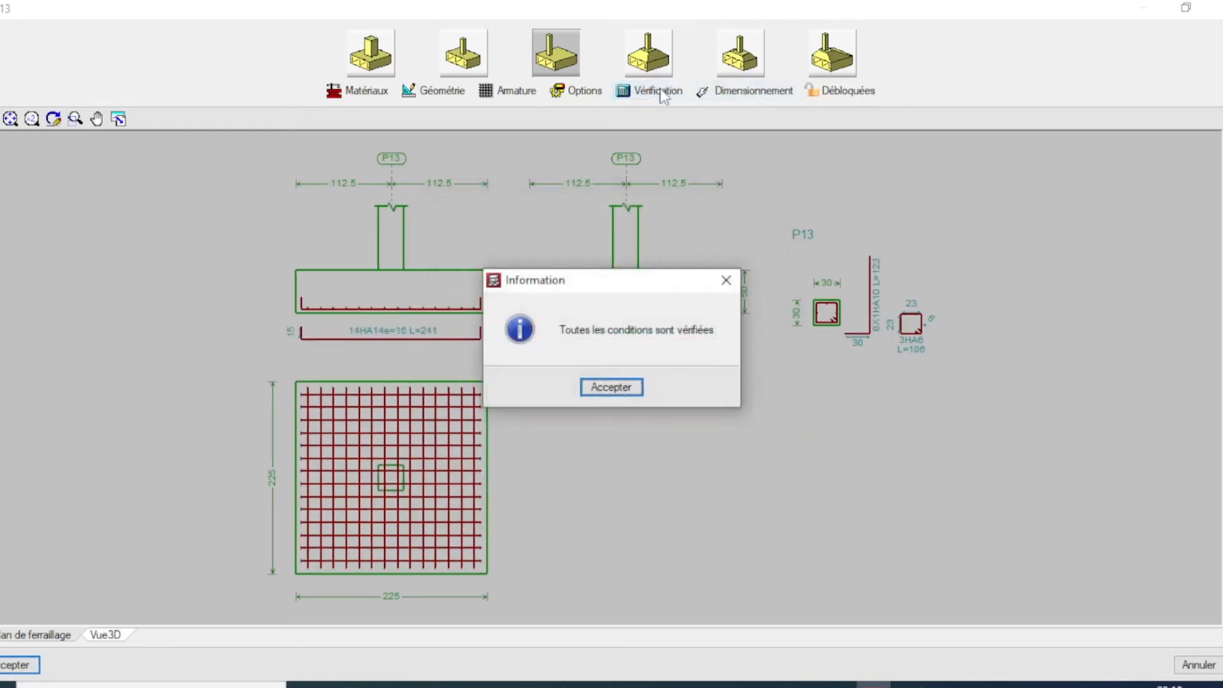
left_click(621, 391)
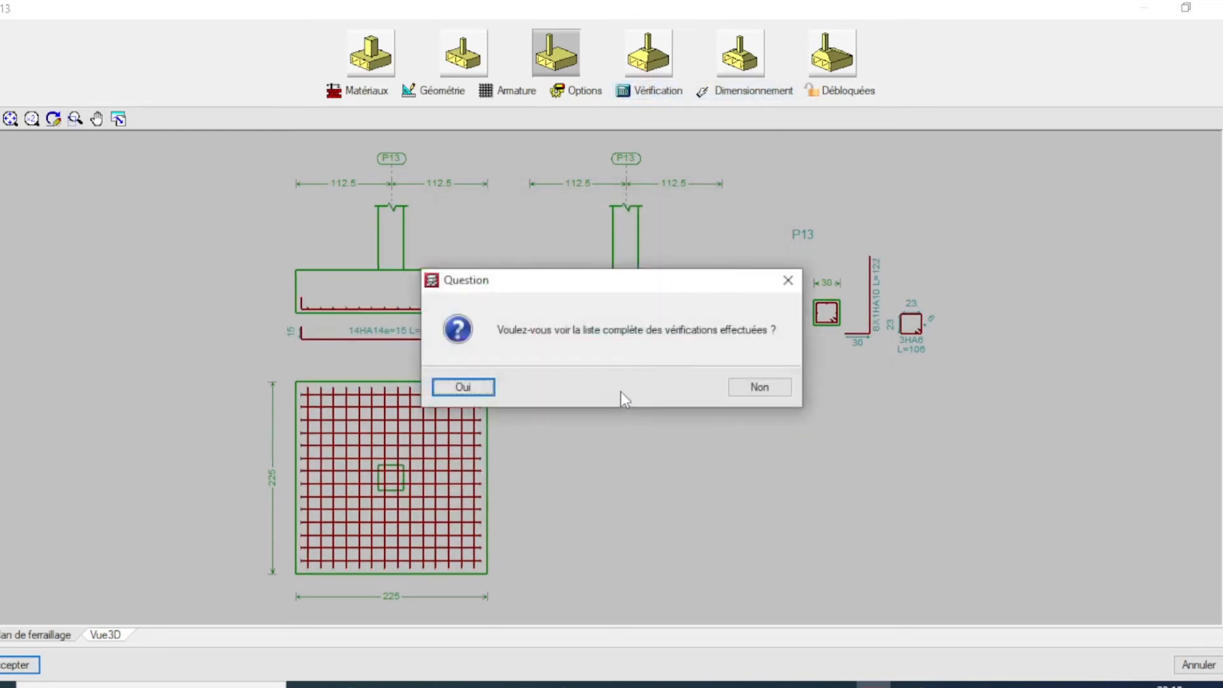
left_click(788, 385)
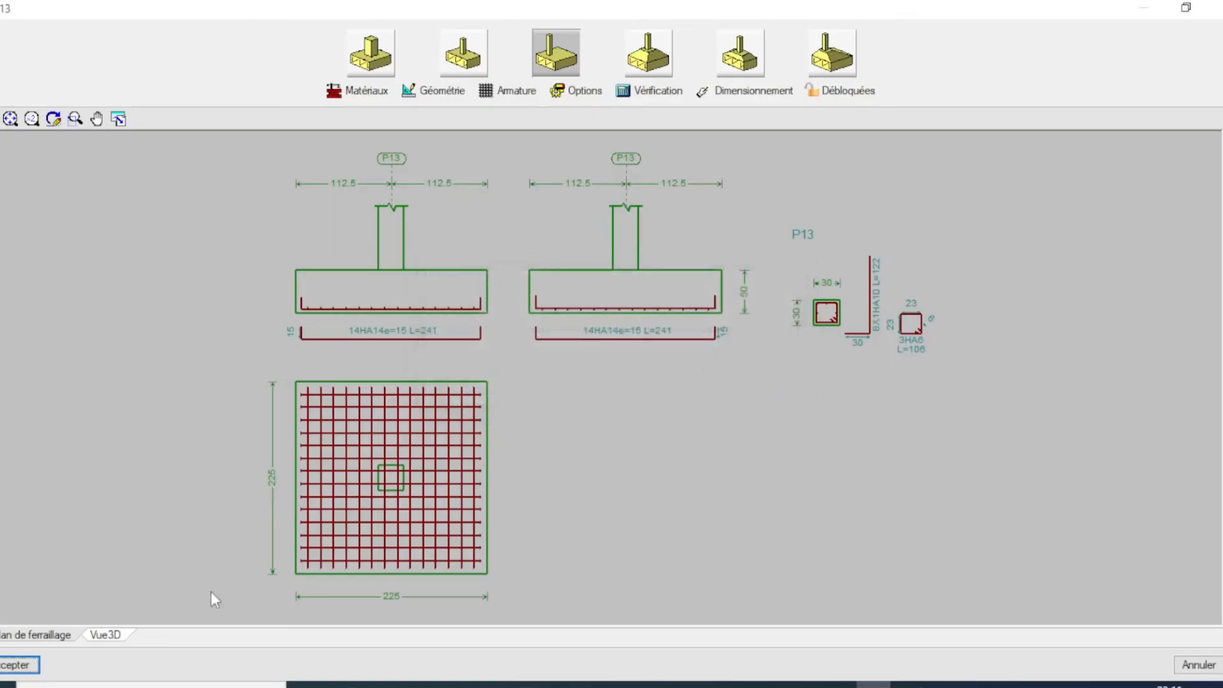
- Inspect P13's hooked reinforcement in 3D from several sides and accept the footing's changes
left_click(104, 640)
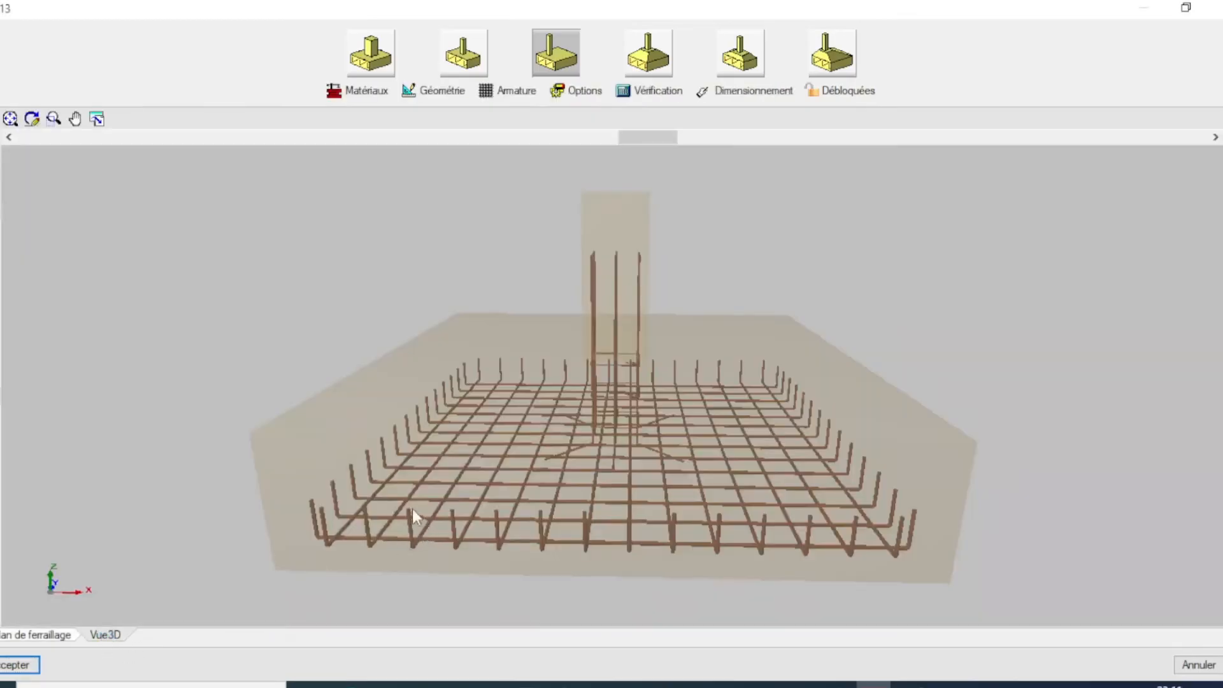
left_click_drag(412, 508, 955, 510)
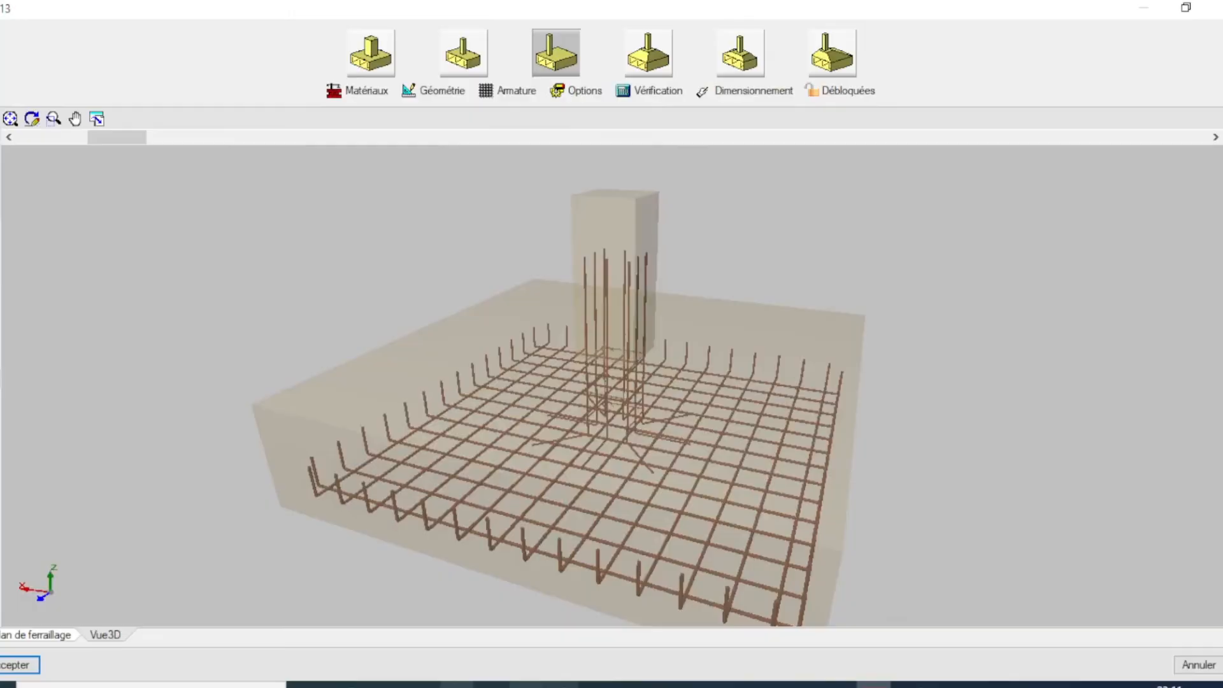
left_click(29, 665)
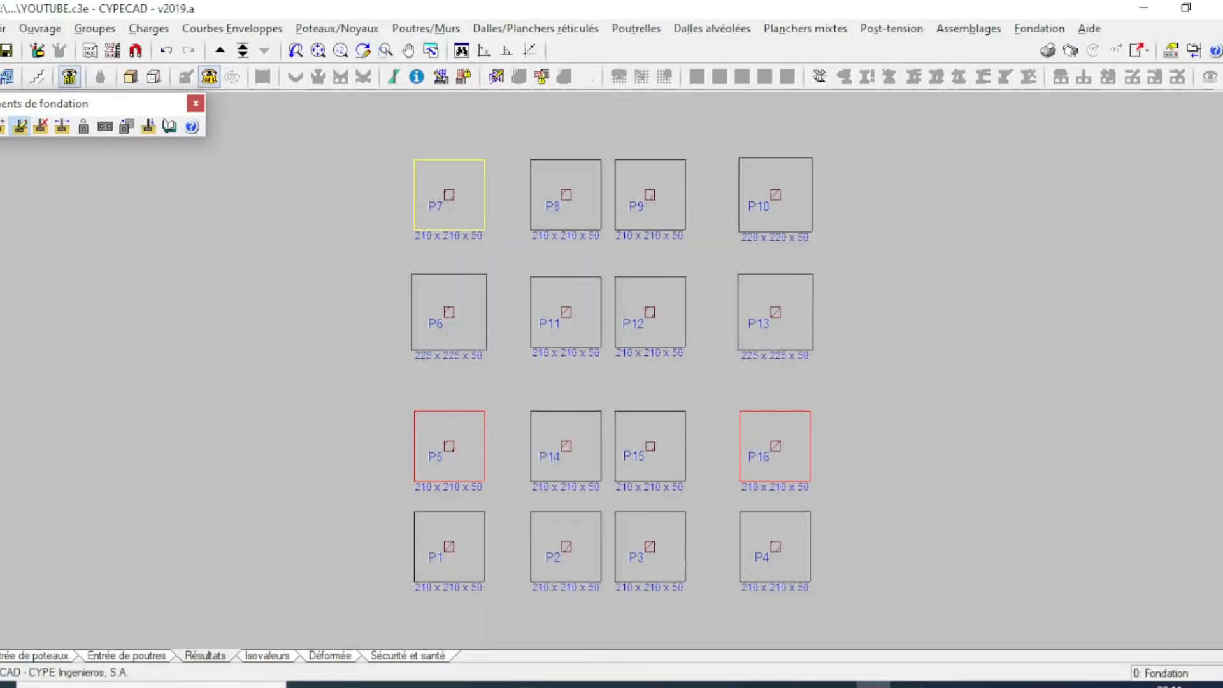
- Match footings P6, P5 and P16 to P13, finish the assignment and close the foundation element tools
left_click(126, 126)
left_click(774, 316)
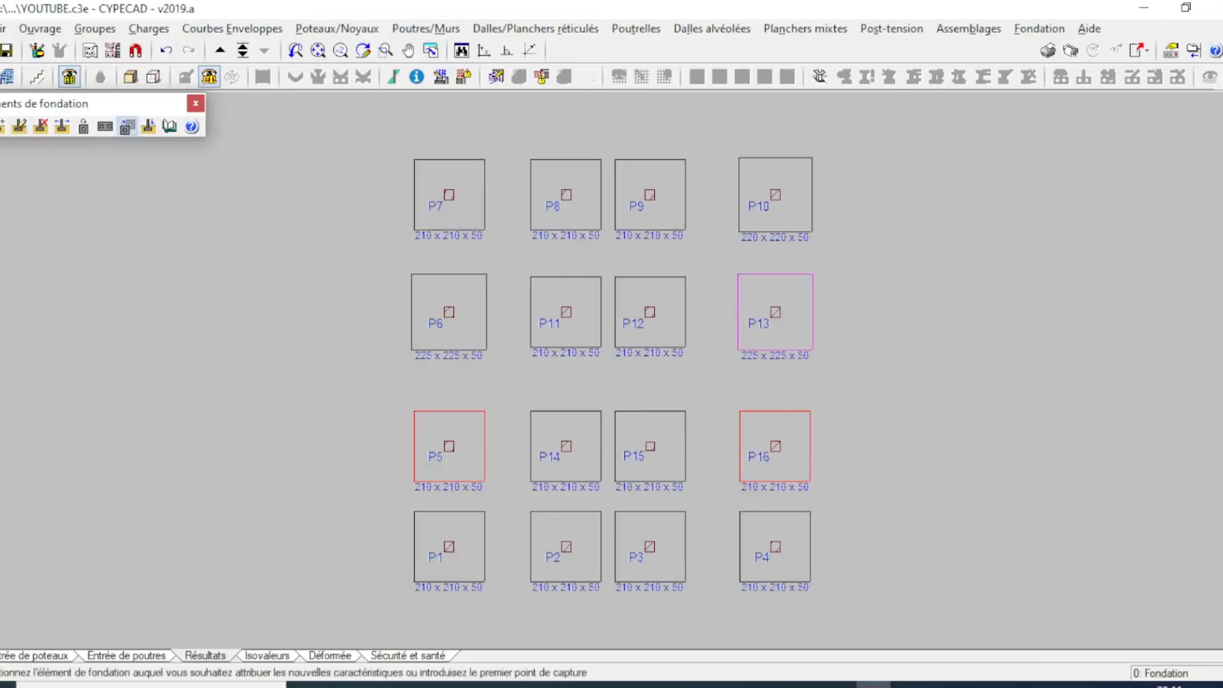
left_click(453, 347)
left_click(426, 430)
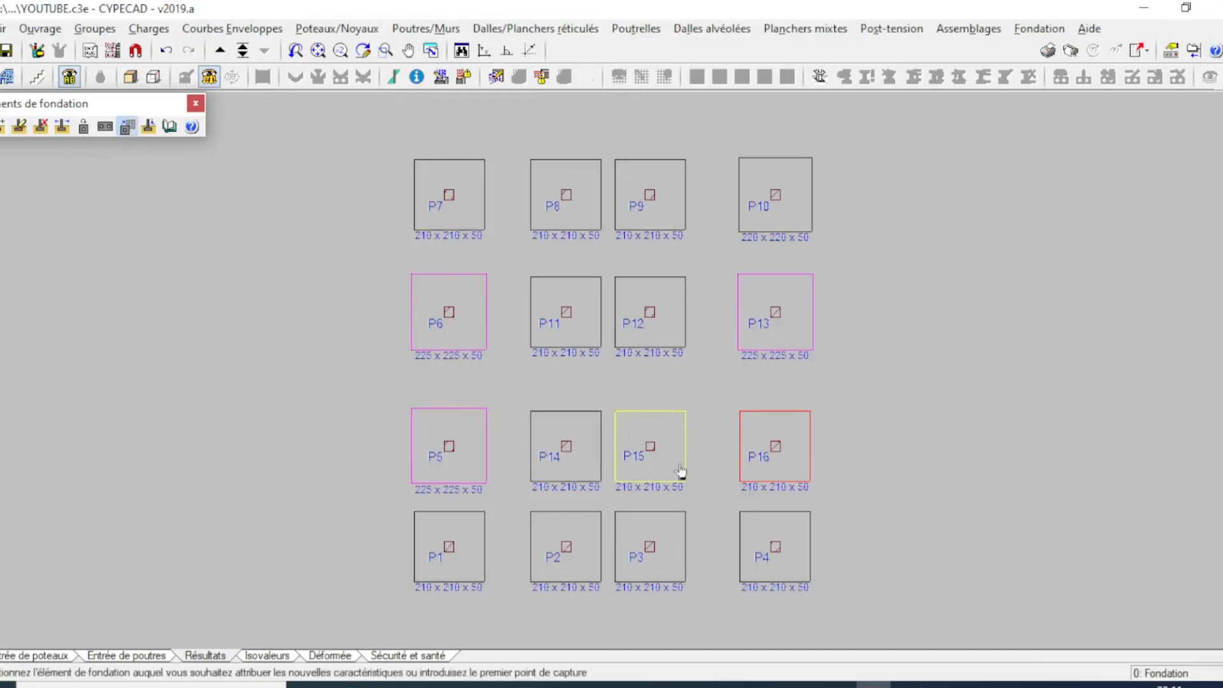
left_click(795, 461)
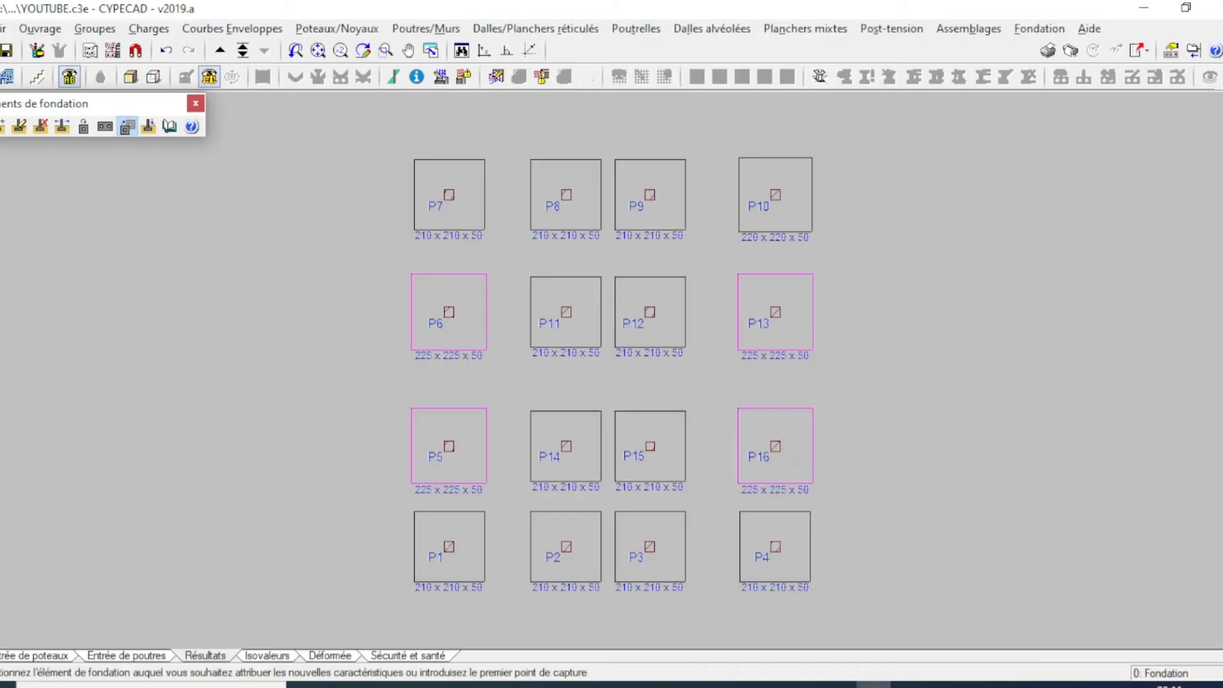
right_click(898, 375)
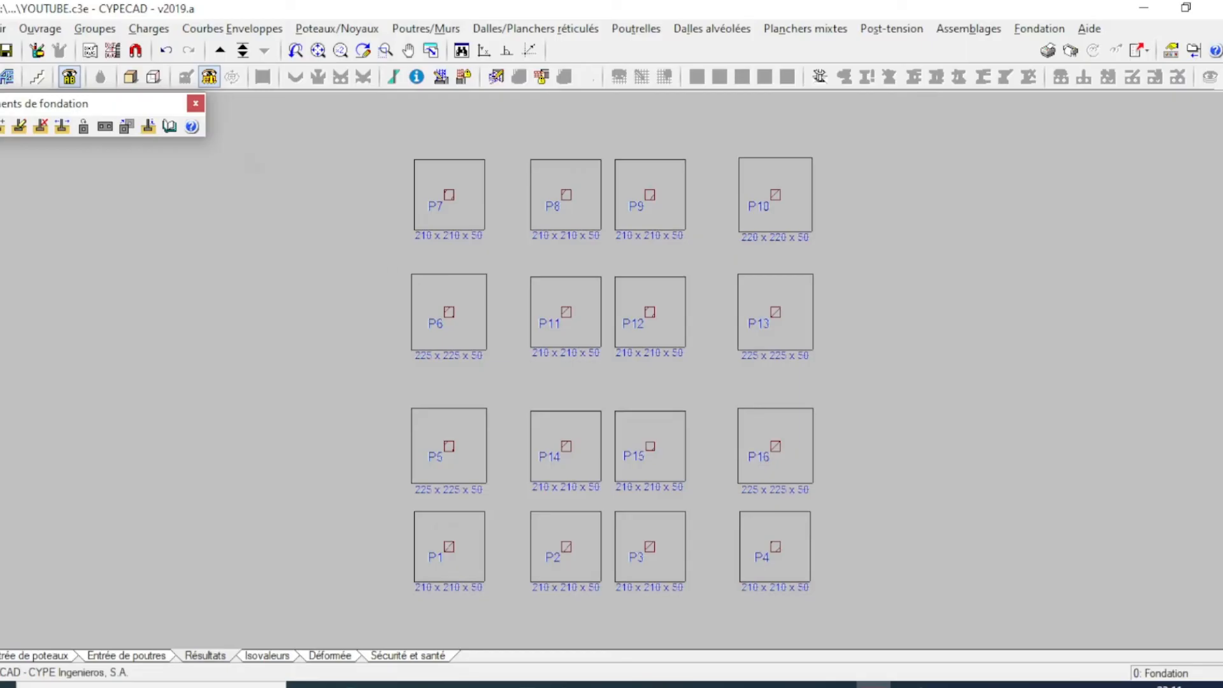
left_click(195, 103)
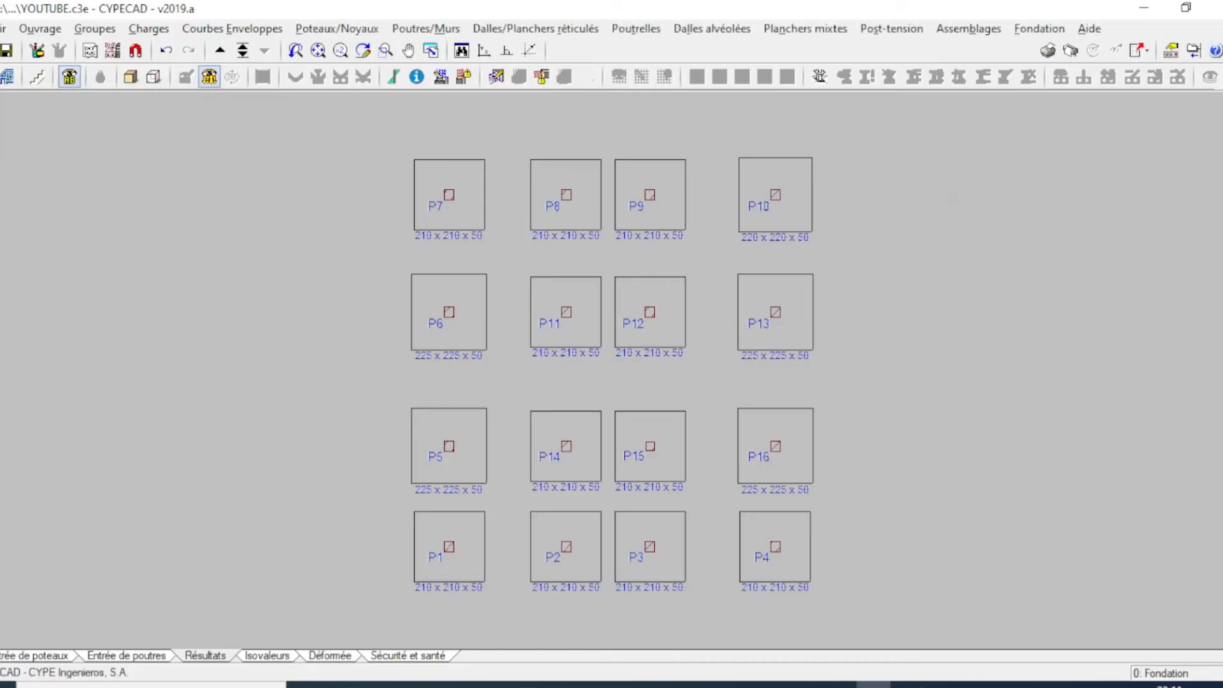
- Add a new drawing to the plan selection as a level plan (Plans des niveaux) of type Fondation
left_click(1073, 51)
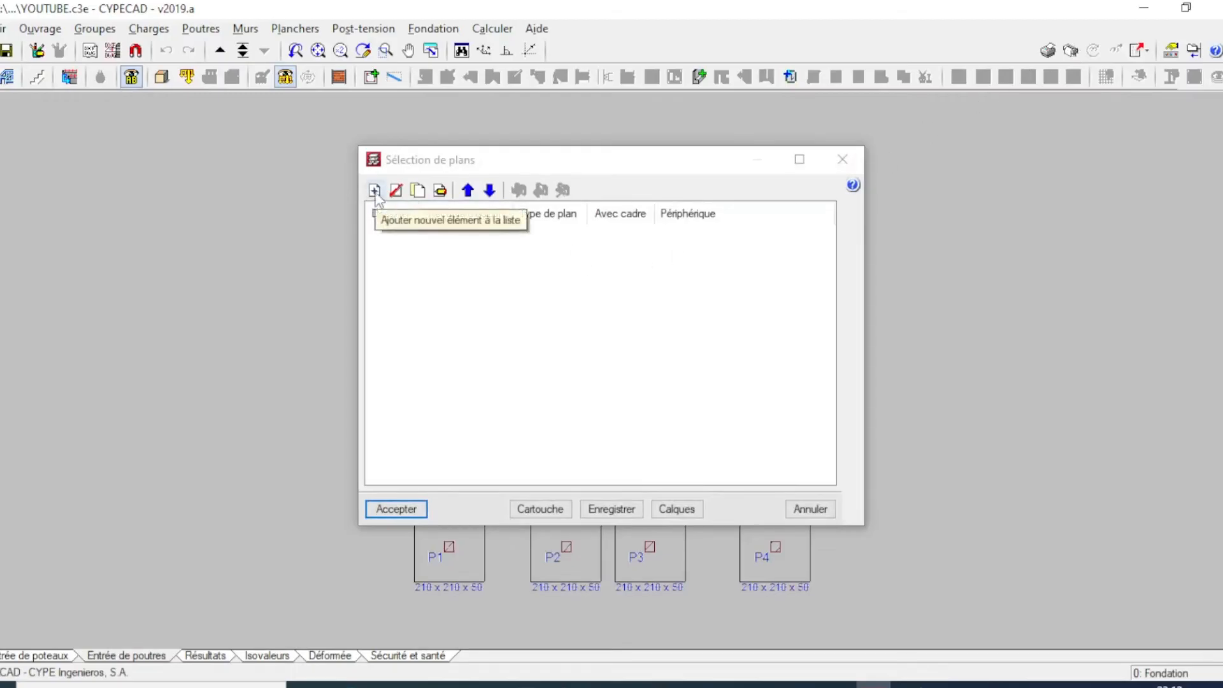
left_click(800, 159)
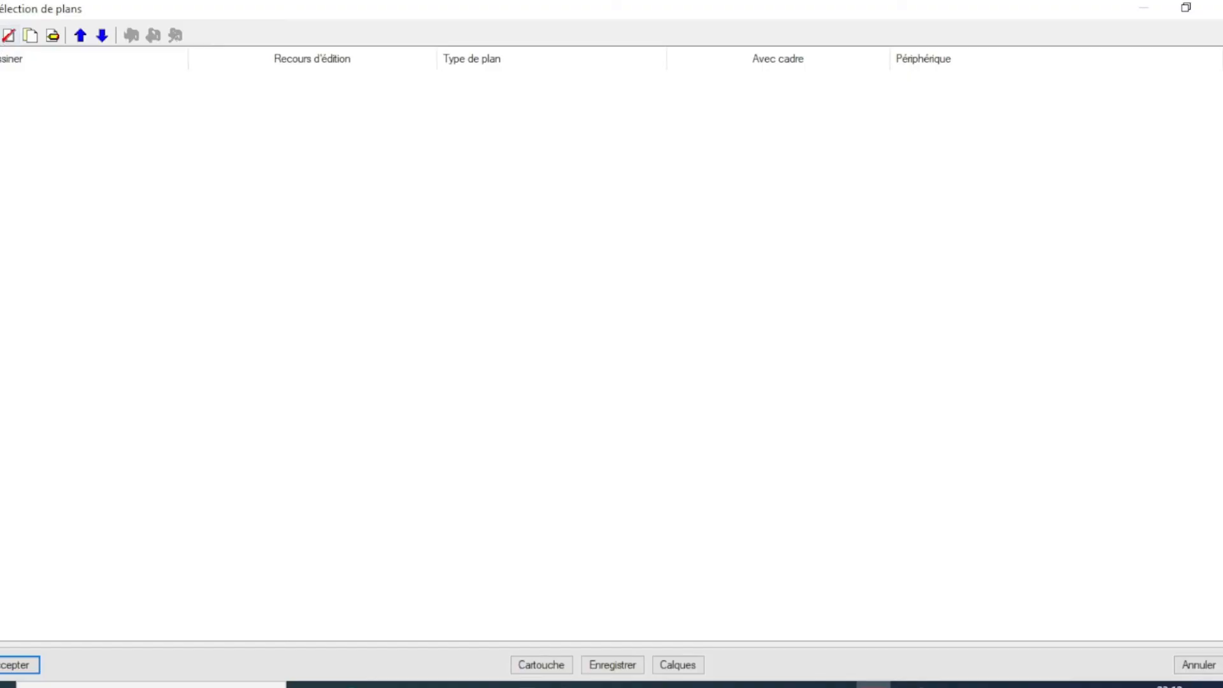
left_click(0, 35)
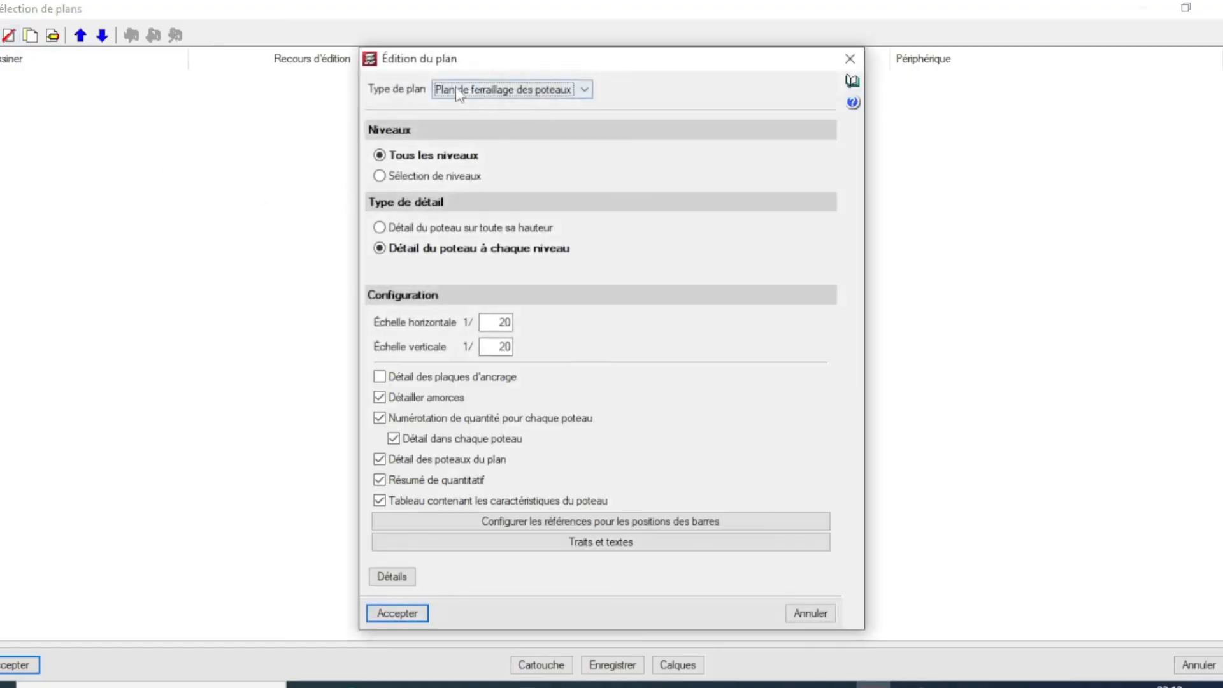
left_click(583, 90)
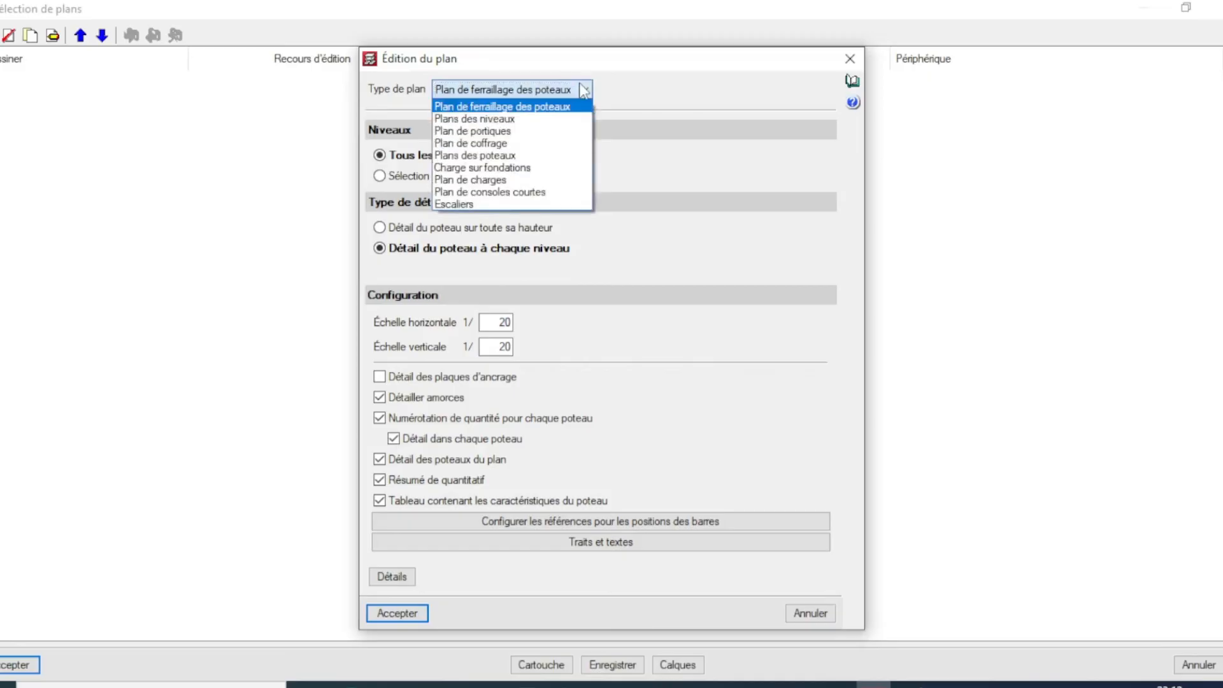
left_click(517, 120)
left_click(656, 291)
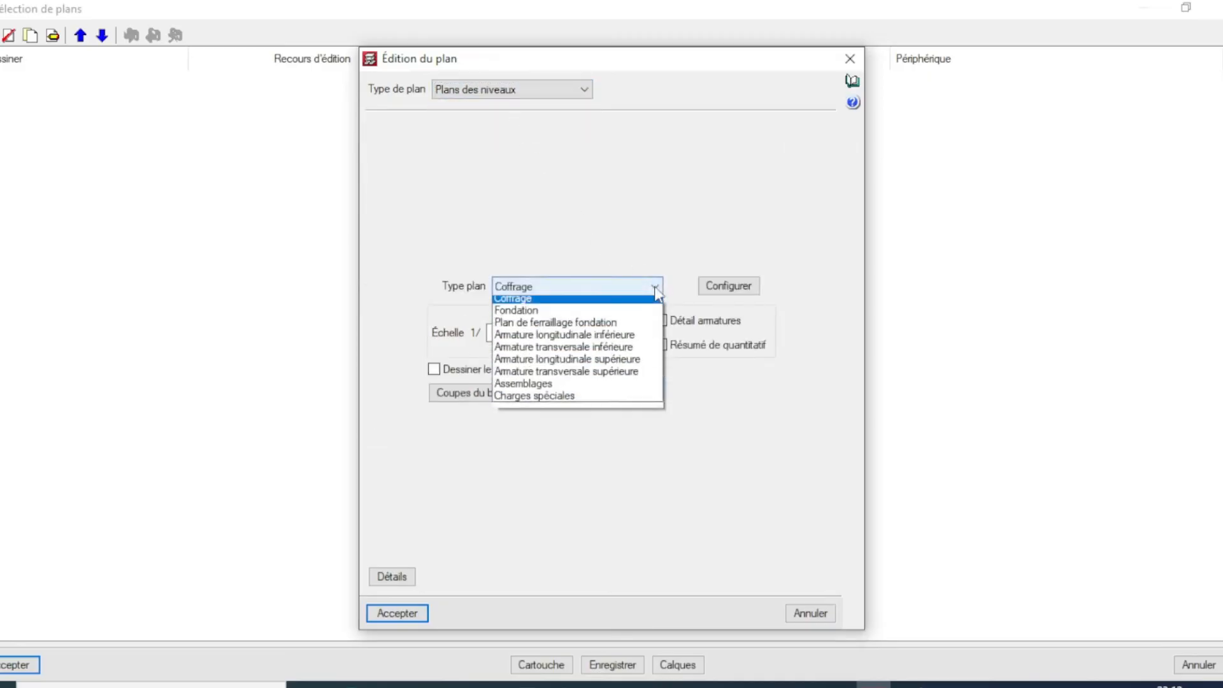
left_click(510, 311)
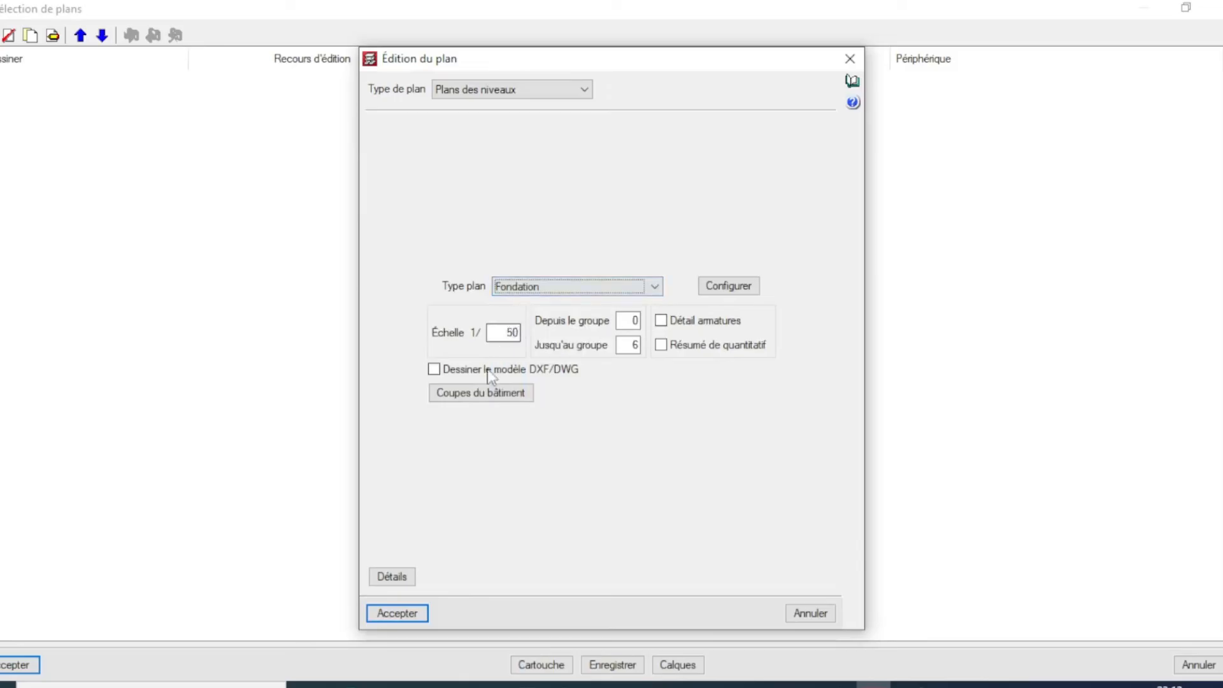
- Set the foundation plan's starting group to 1 and accept the plan into the drawing list
key("Tab")
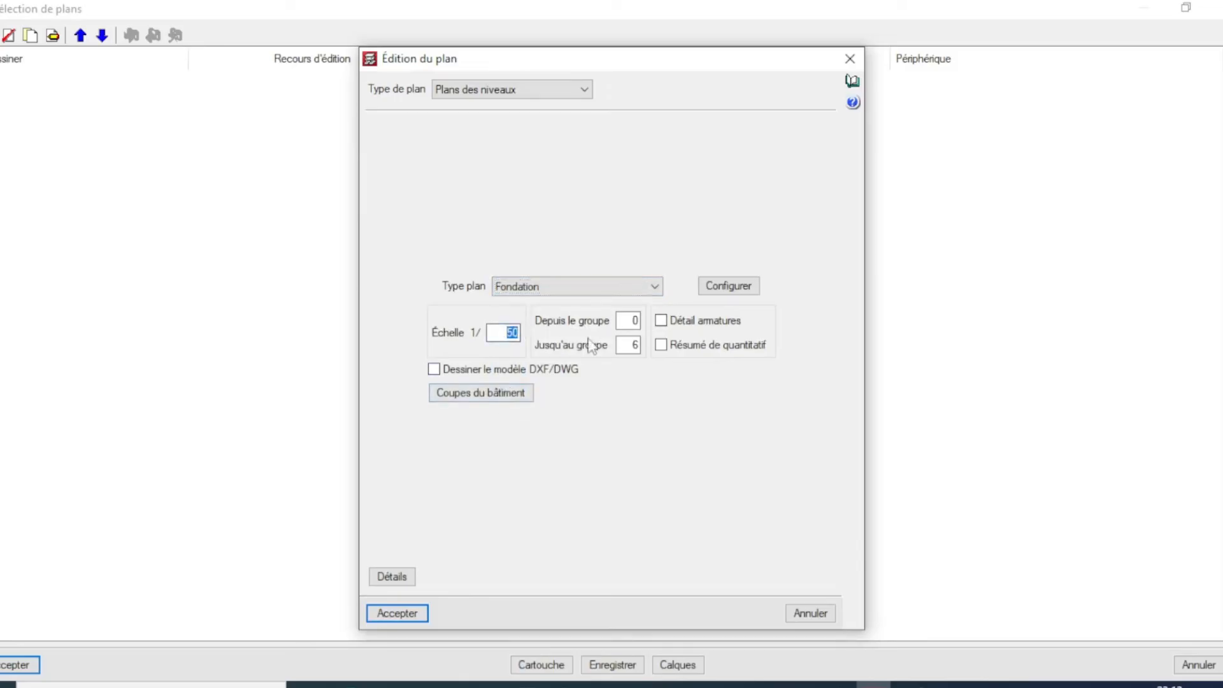
type("100")
left_click(384, 613)
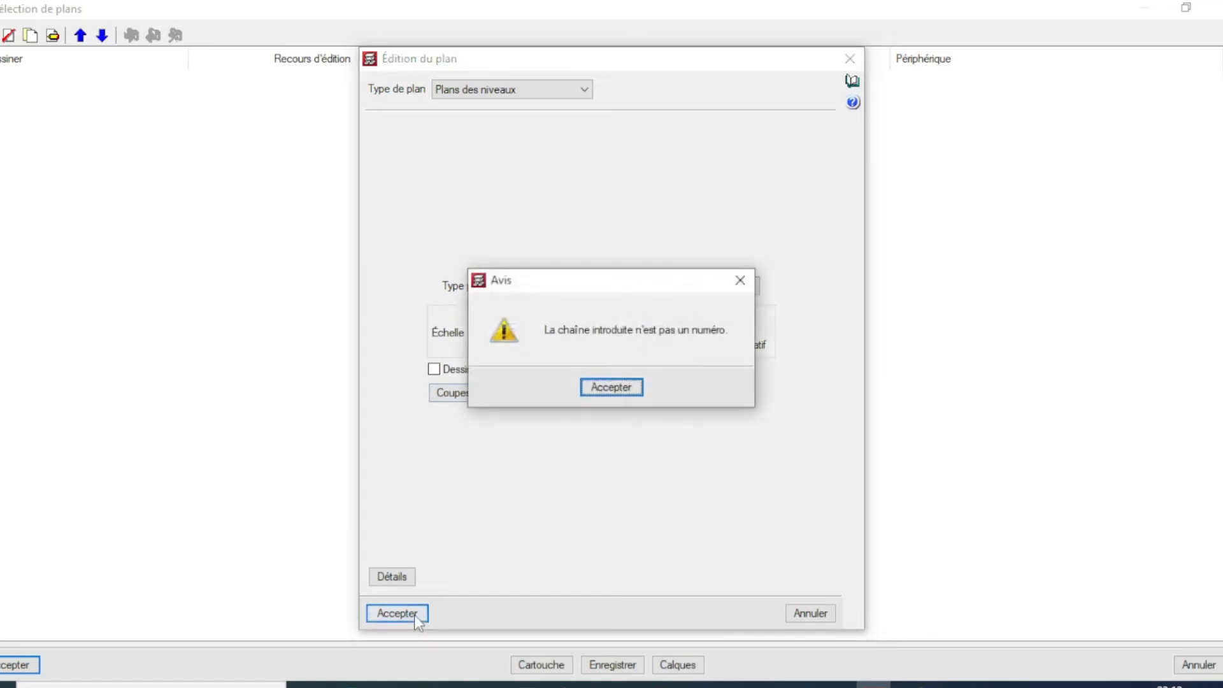
left_click(613, 389)
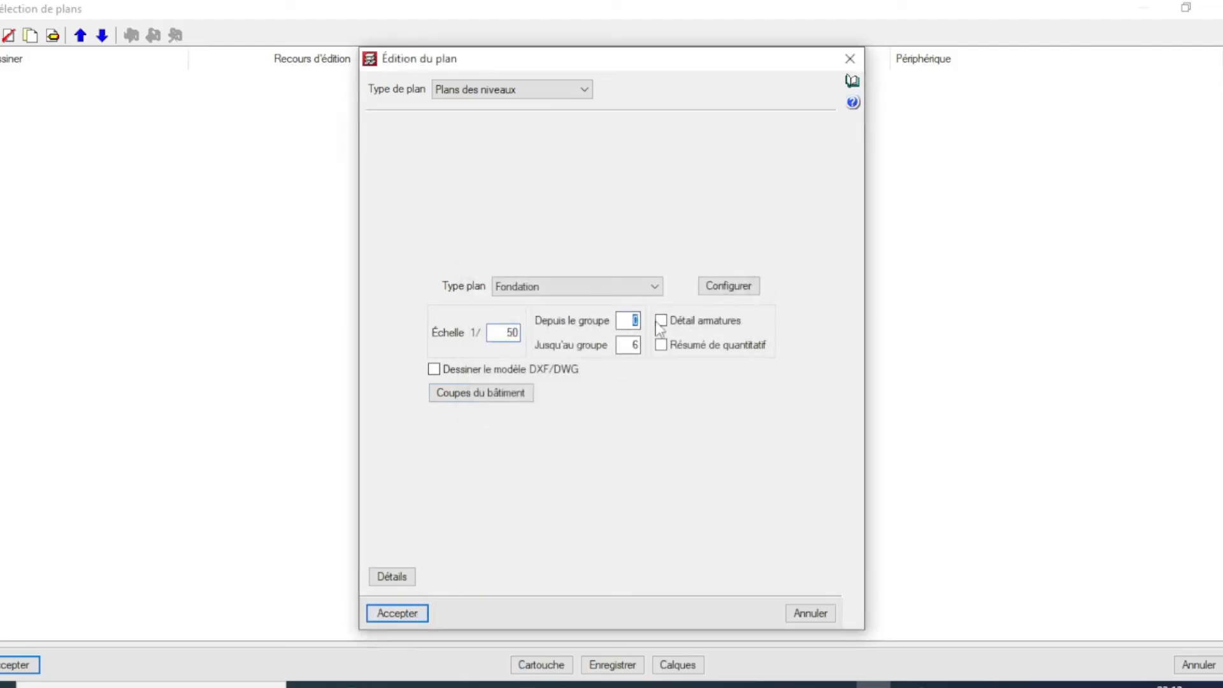
type("1")
left_click(397, 613)
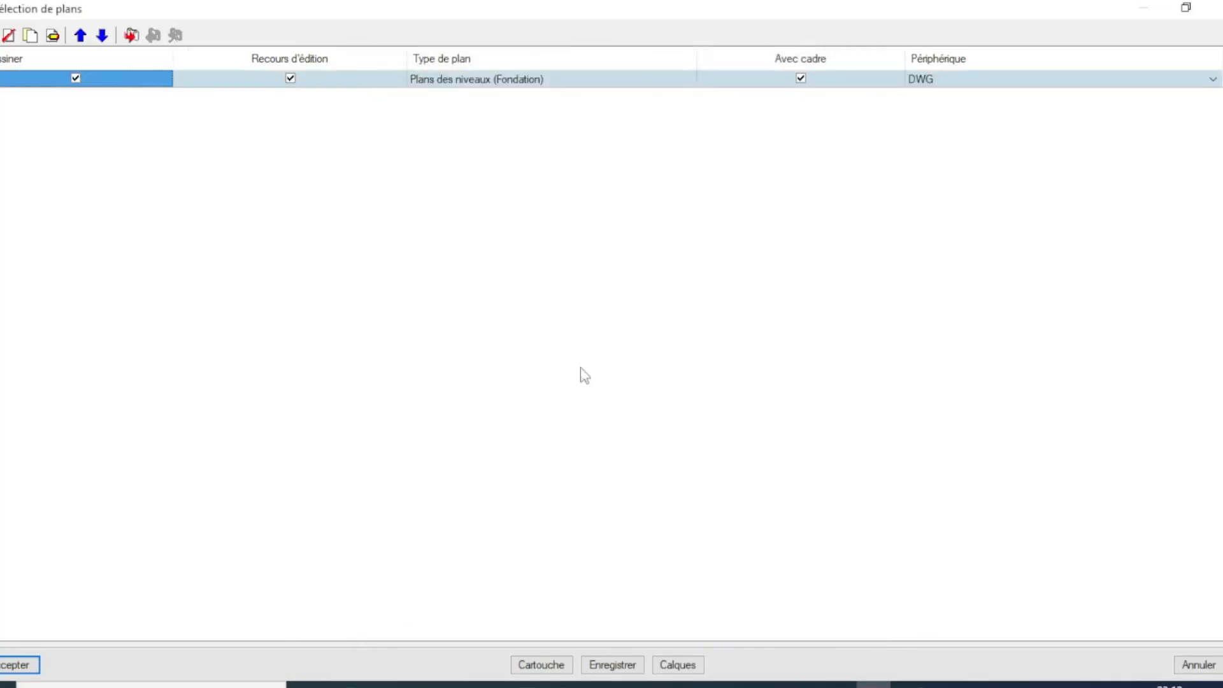
- Keep DWG as the foundation plan's output format and generate the drawing sheets
left_click(1017, 86)
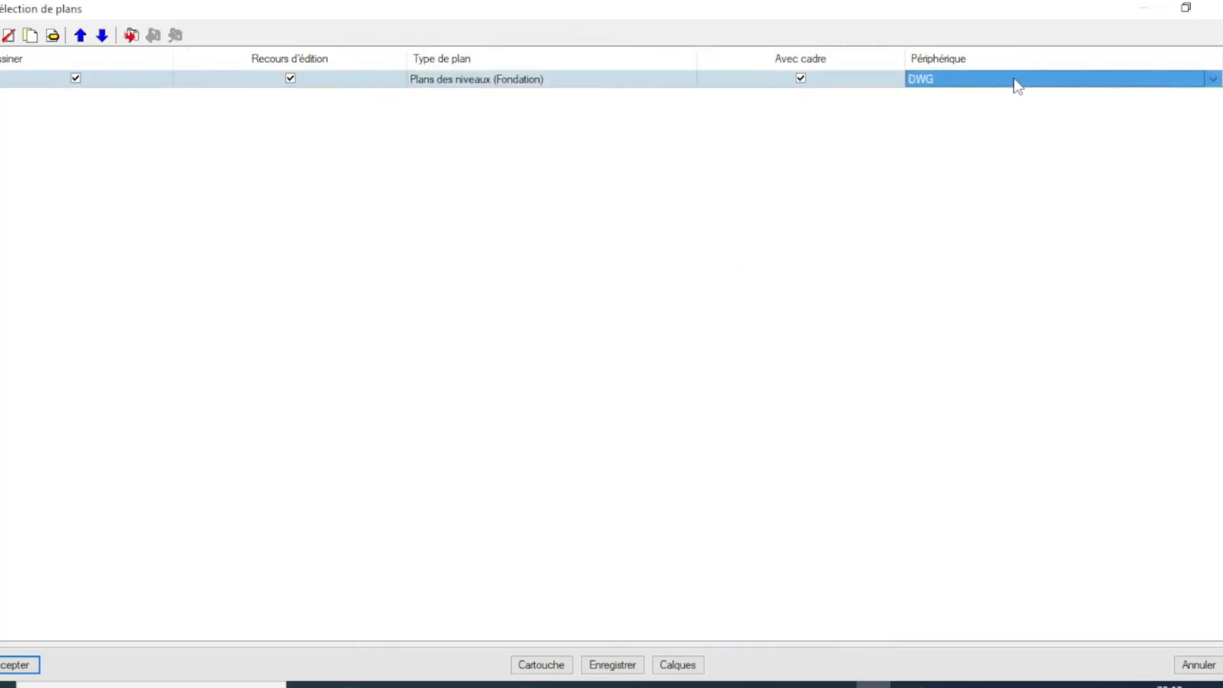
left_click(1214, 80)
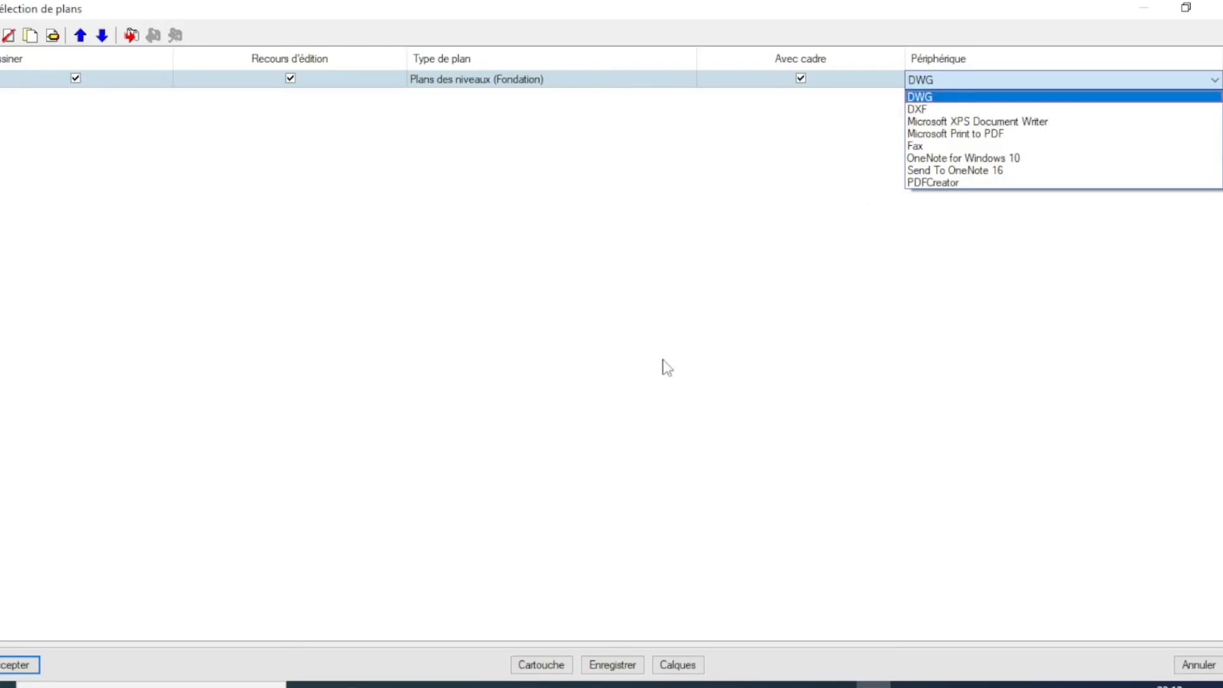
left_click(34, 666)
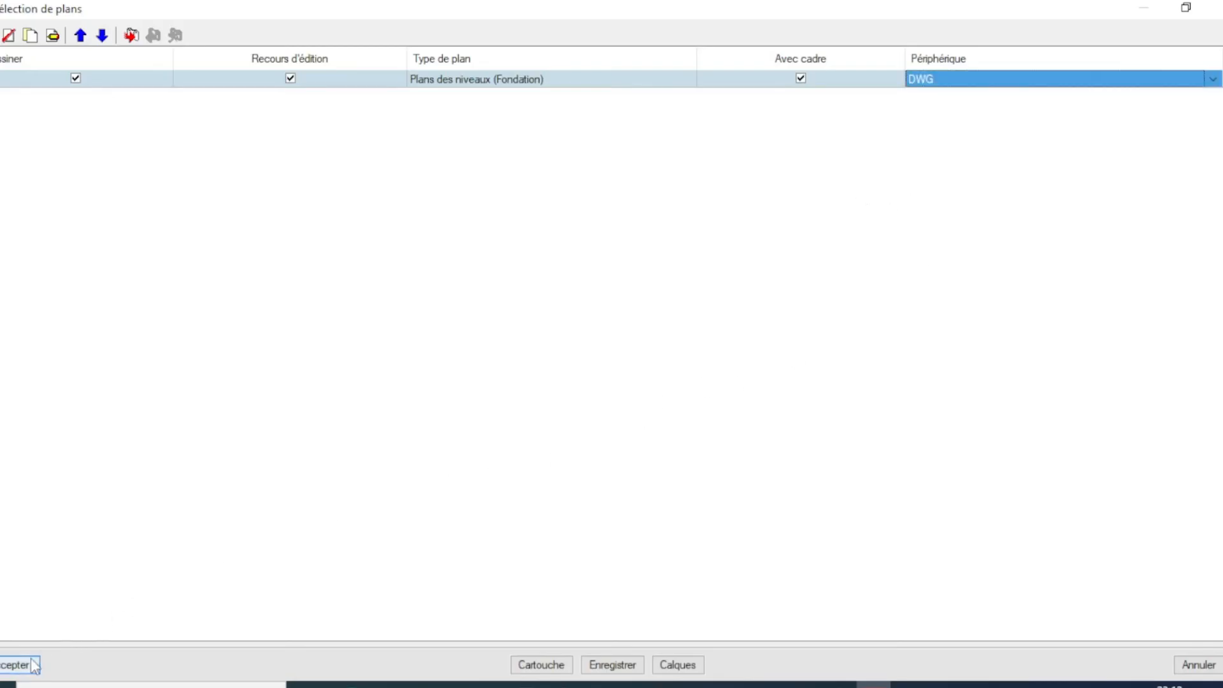
left_click(34, 666)
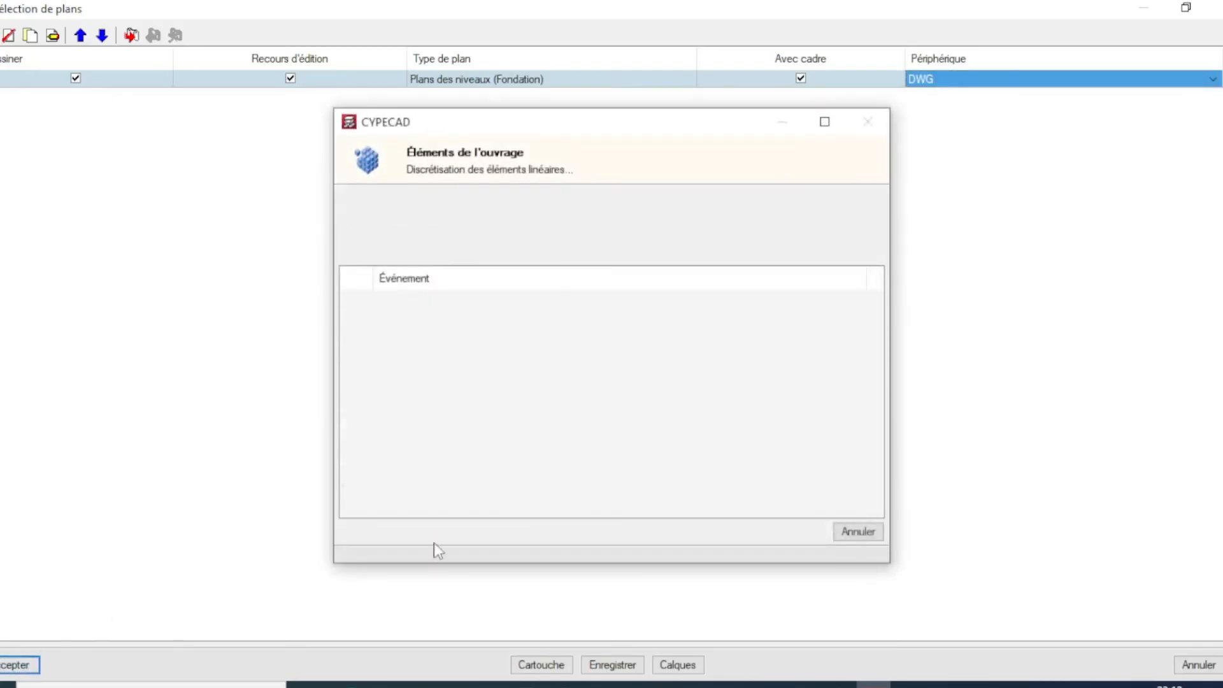
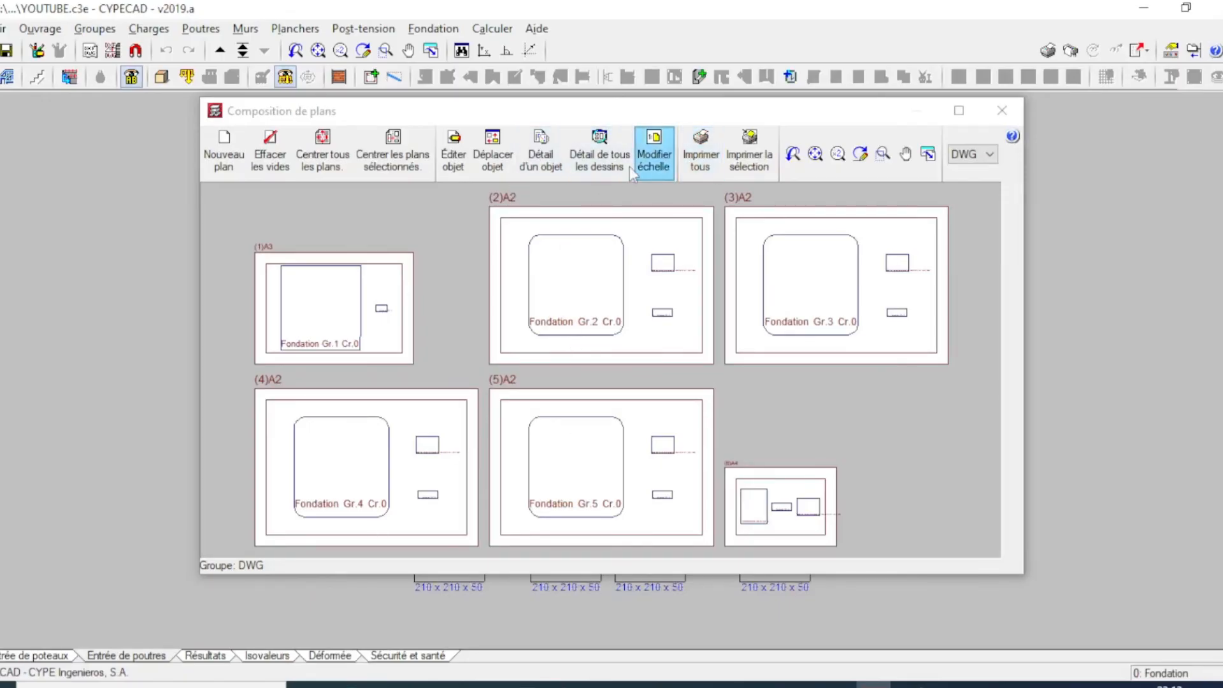
- Show all drawings in full detail in the maximized plan composition and examine the layout of sheet 2
left_click(597, 154)
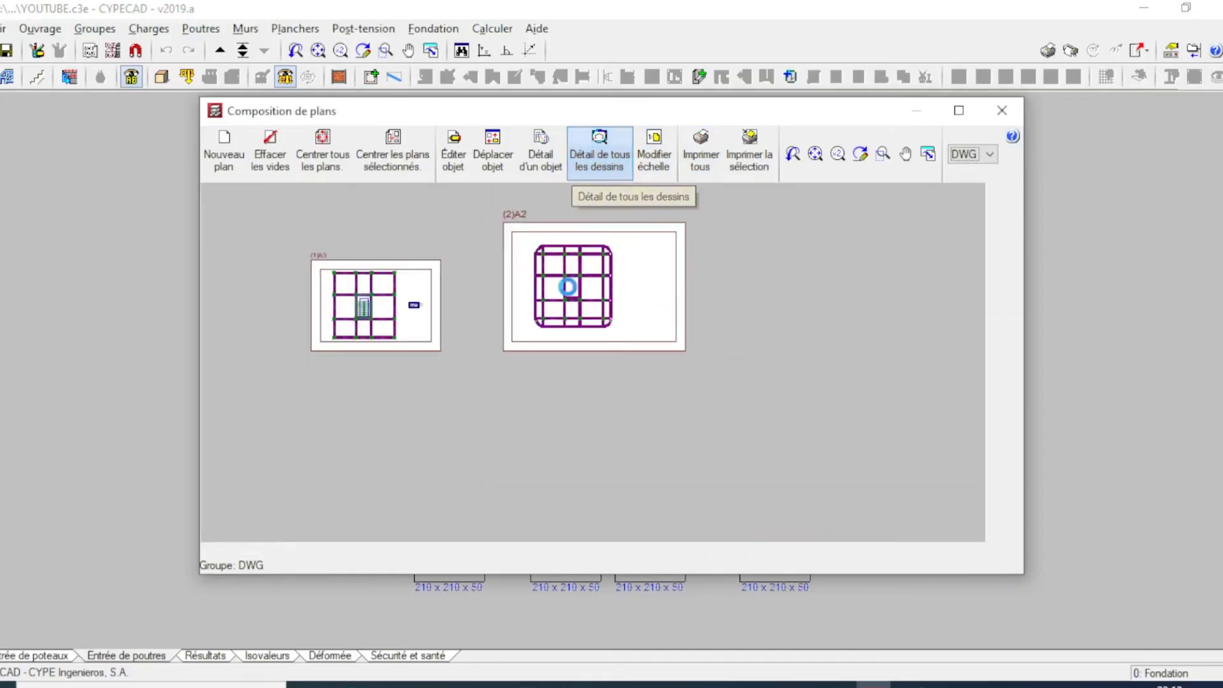
scroll(578, 279, "up", 5)
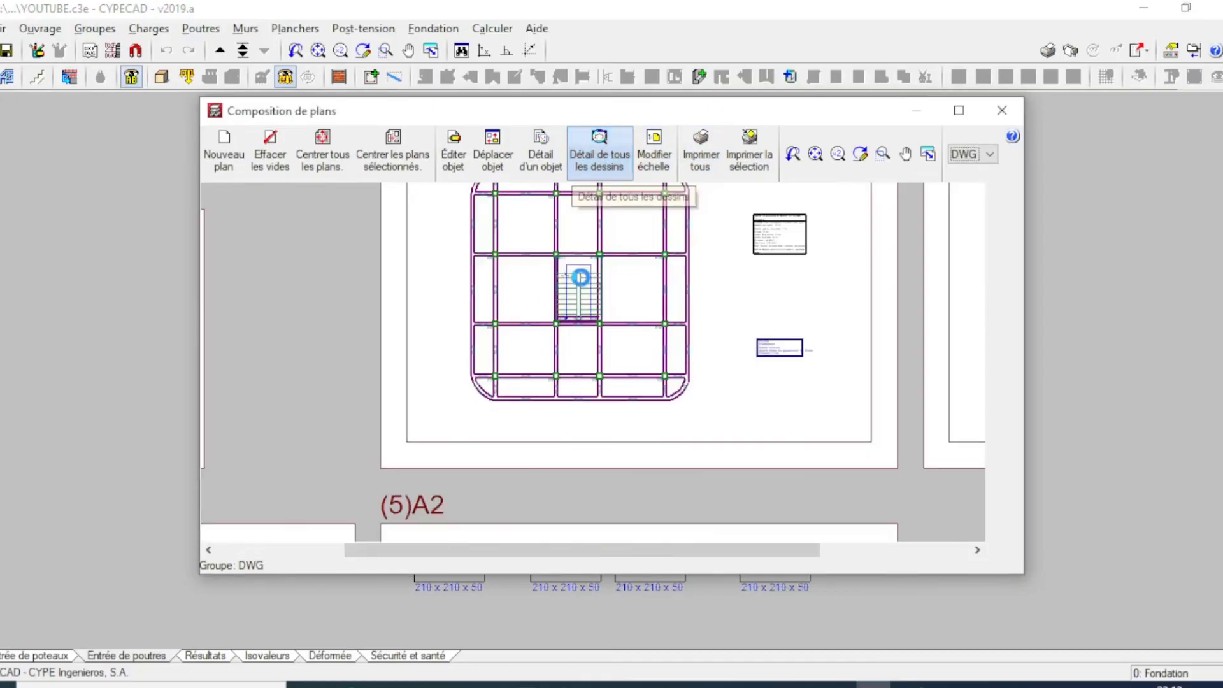
scroll(593, 328, "down", 5)
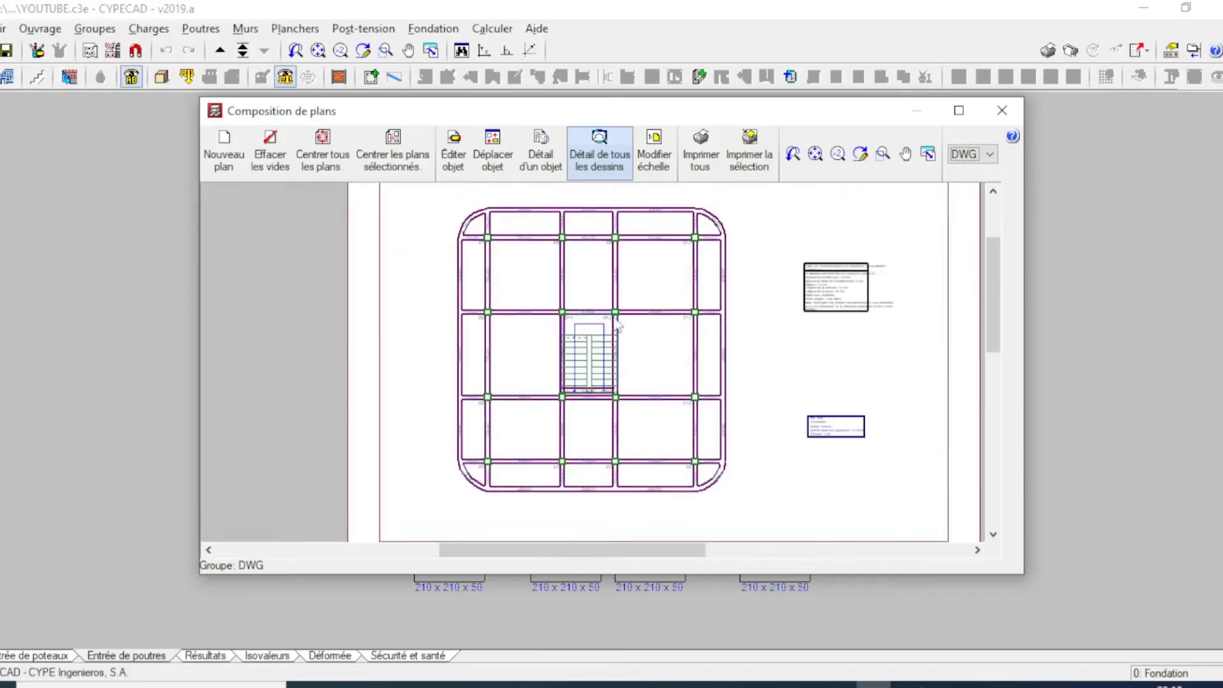
scroll(790, 316, "up", 3)
scroll(797, 312, "down", 3)
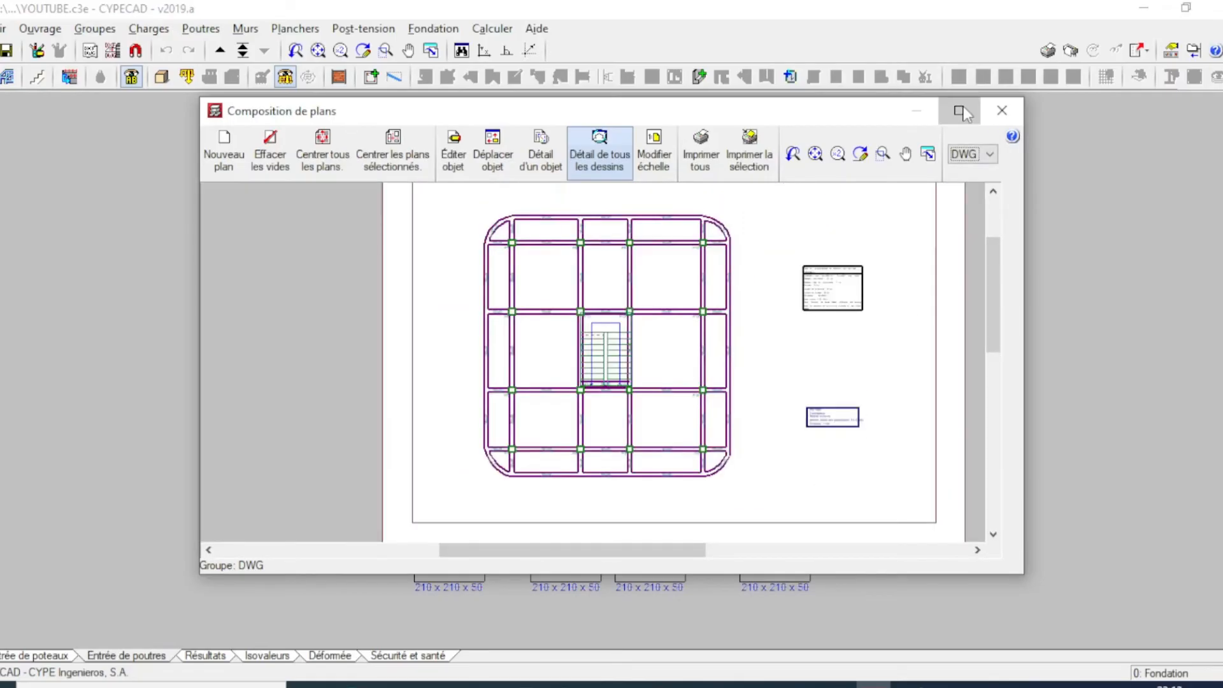
left_click(959, 111)
scroll(814, 309, "down", 3)
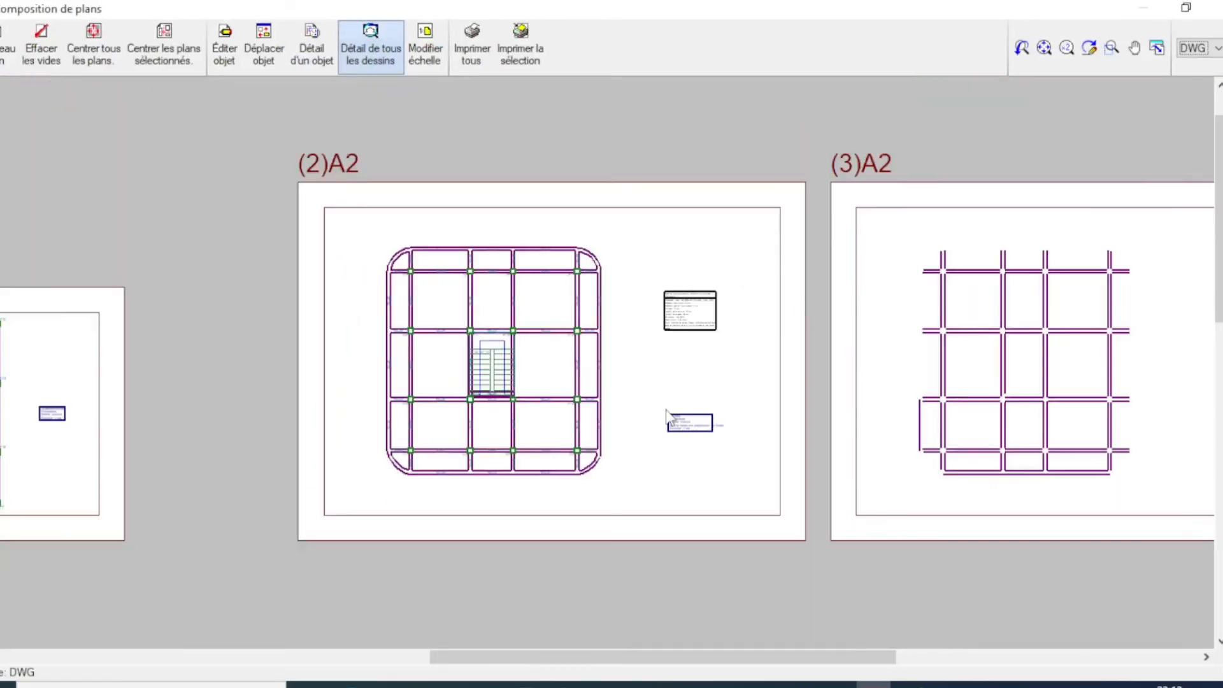
- Export all plan sheets to the desktop folder (Bureau) as one DWG file per plan, keeping the prefix FILE, and close the plan composition
scroll(809, 306, "down", 1)
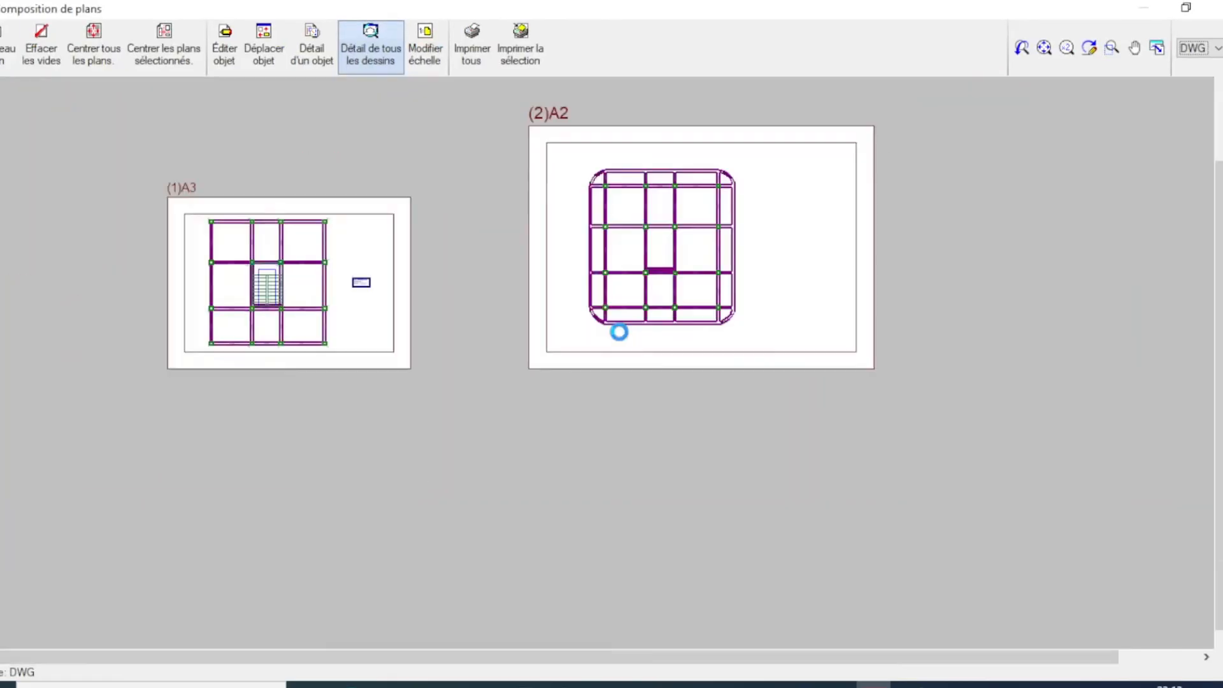
scroll(622, 347, "down", 1)
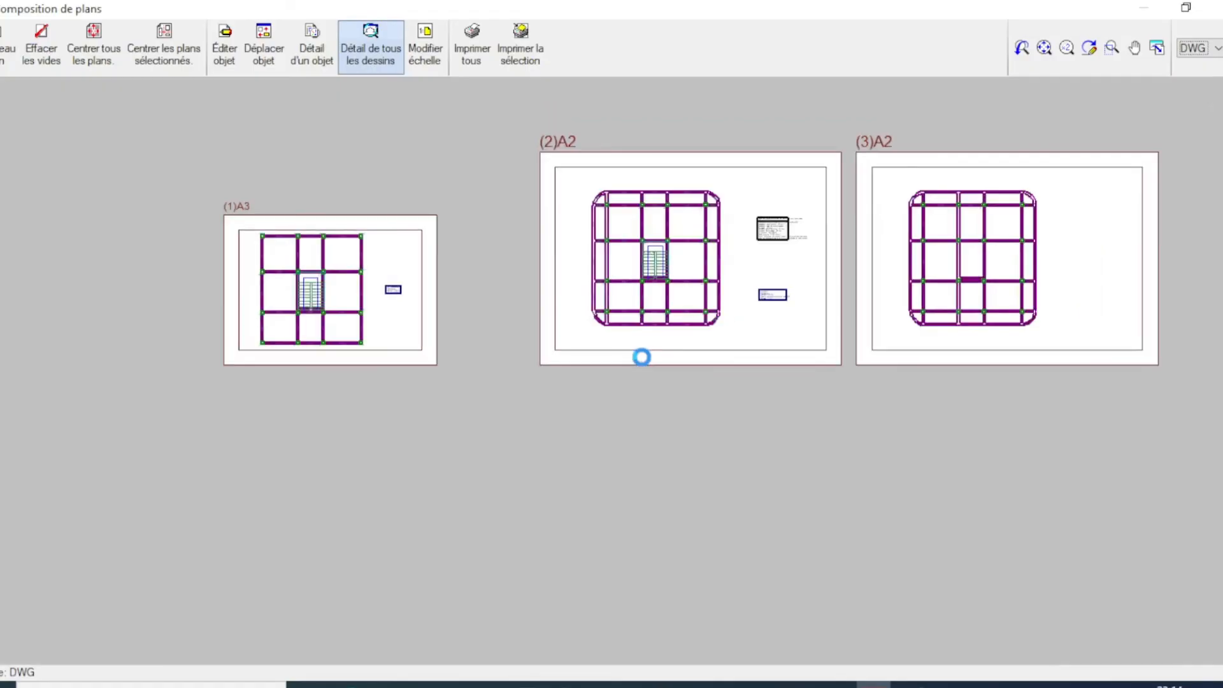
scroll(712, 378, "down", 1)
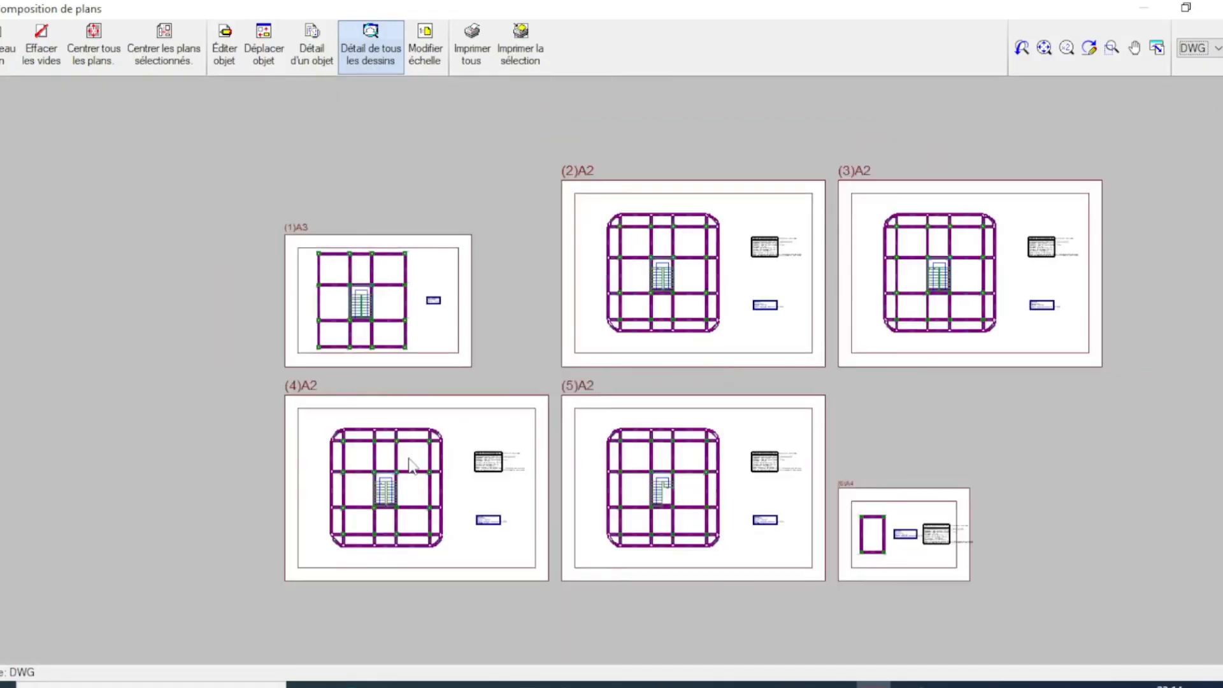
scroll(405, 455, "up", 1)
scroll(404, 455, "up", 1)
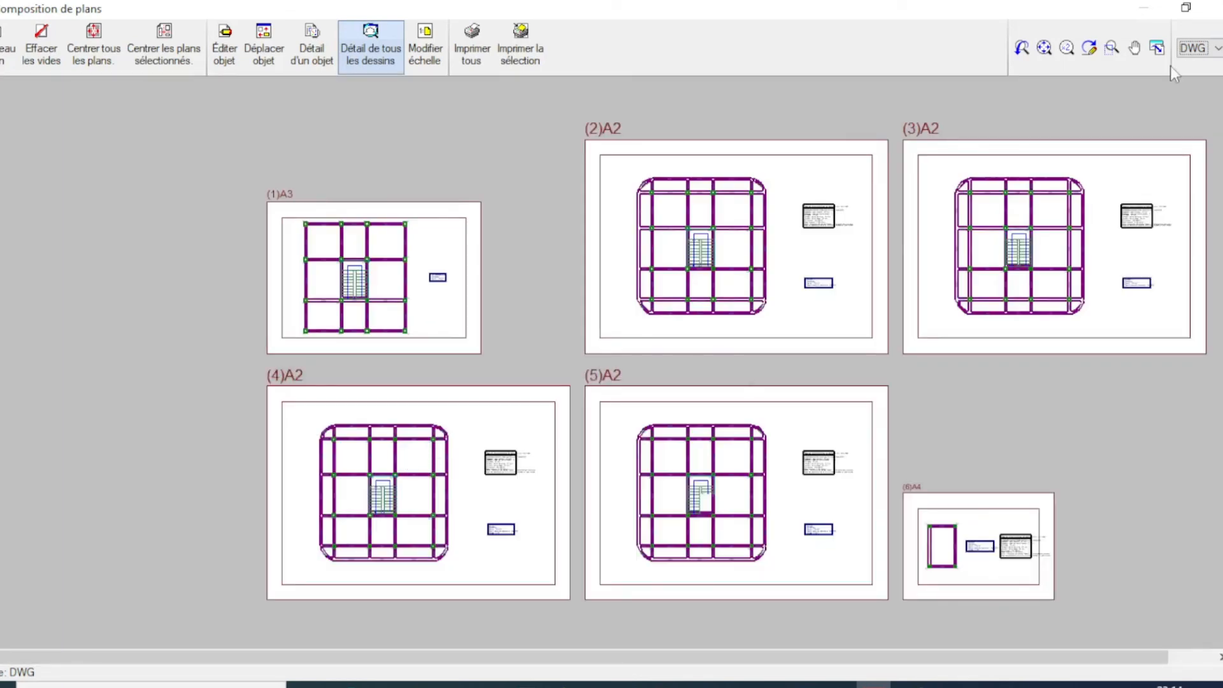
left_click(484, 54)
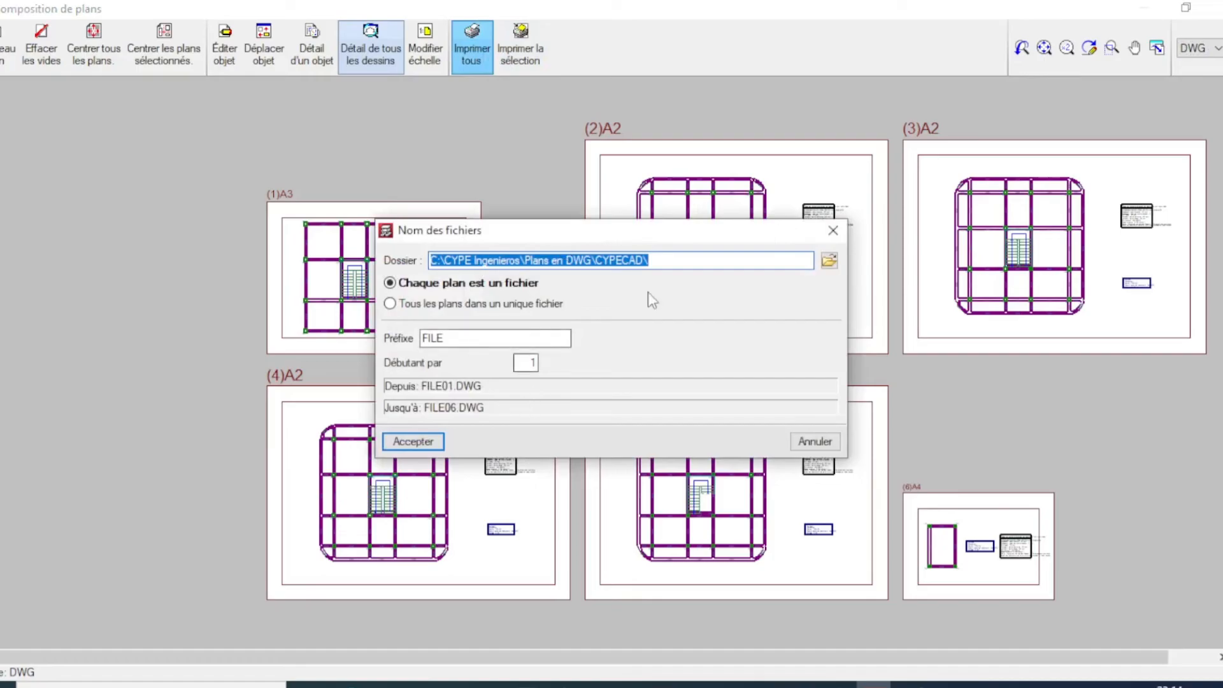
left_click(829, 261)
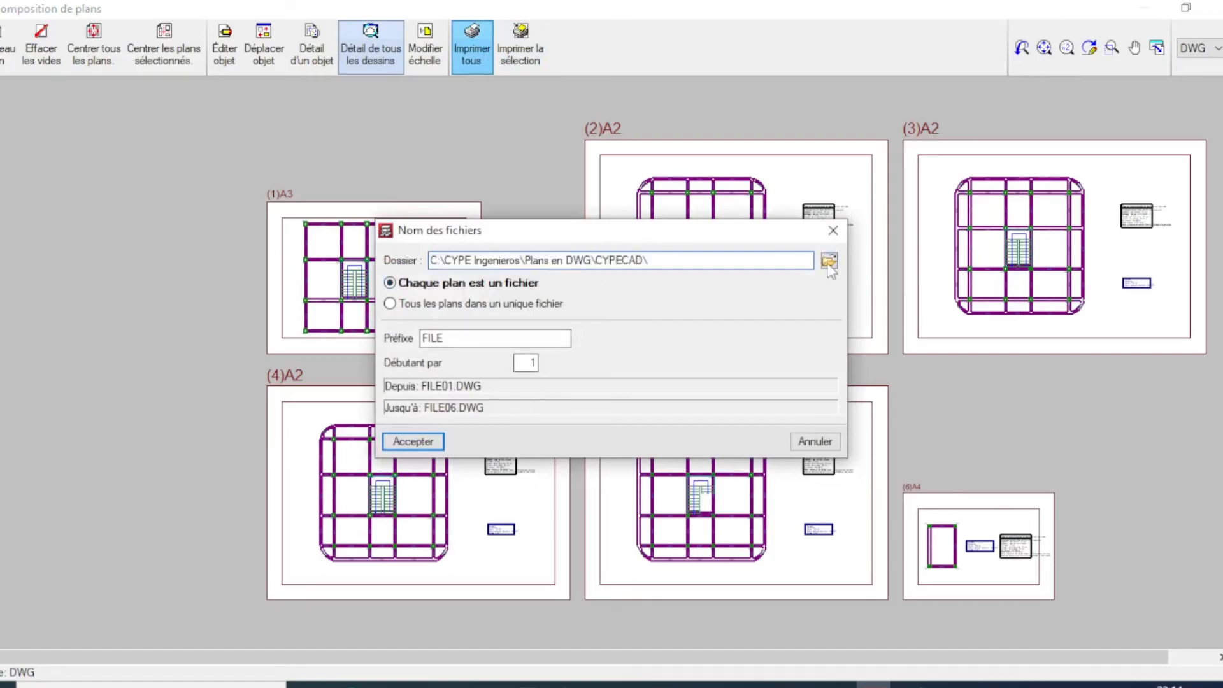
left_click(461, 205)
left_click(465, 190)
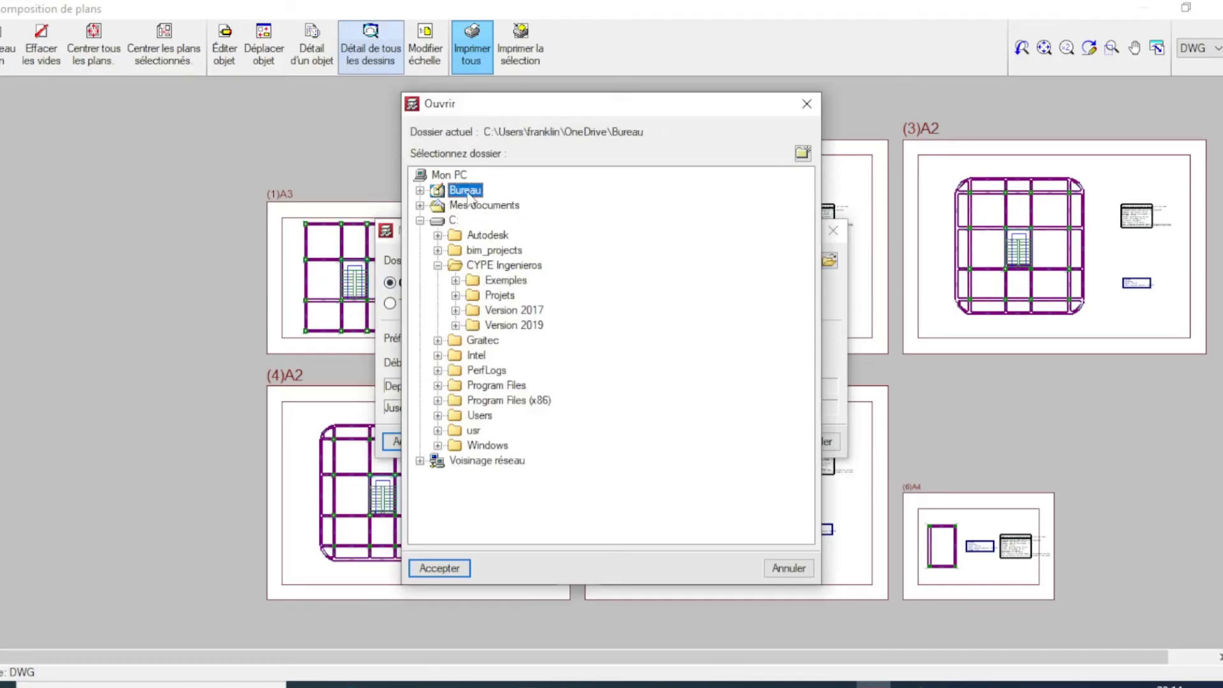
left_click(441, 568)
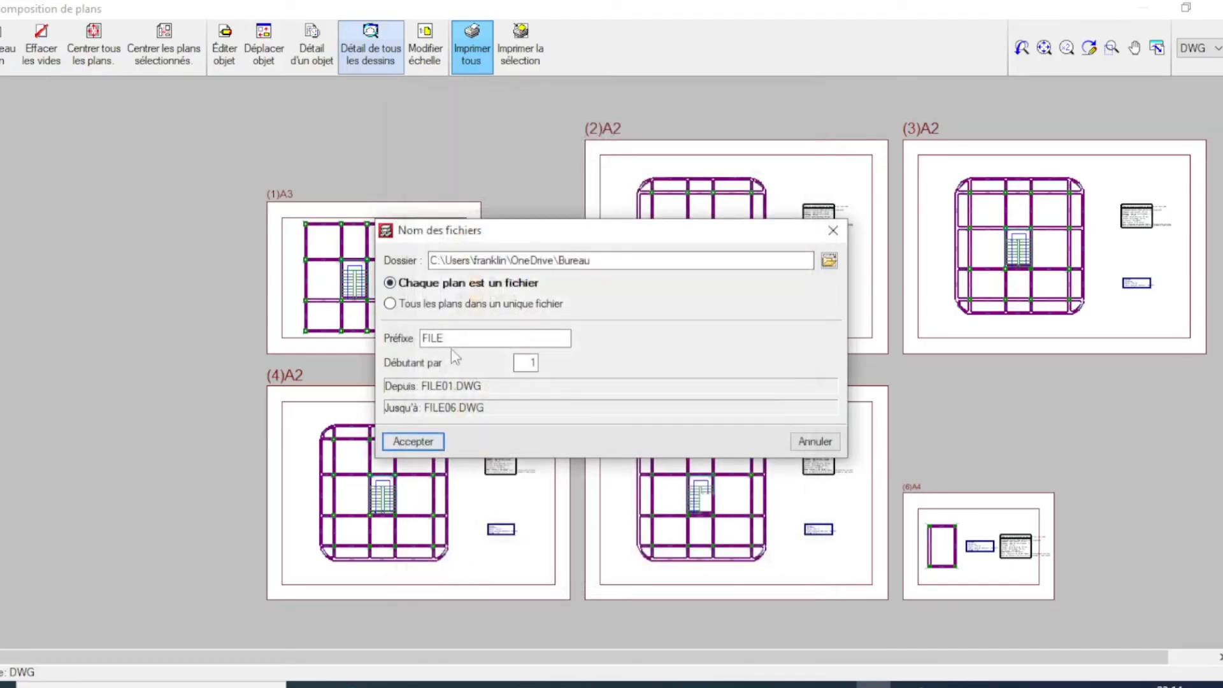
left_click(421, 441)
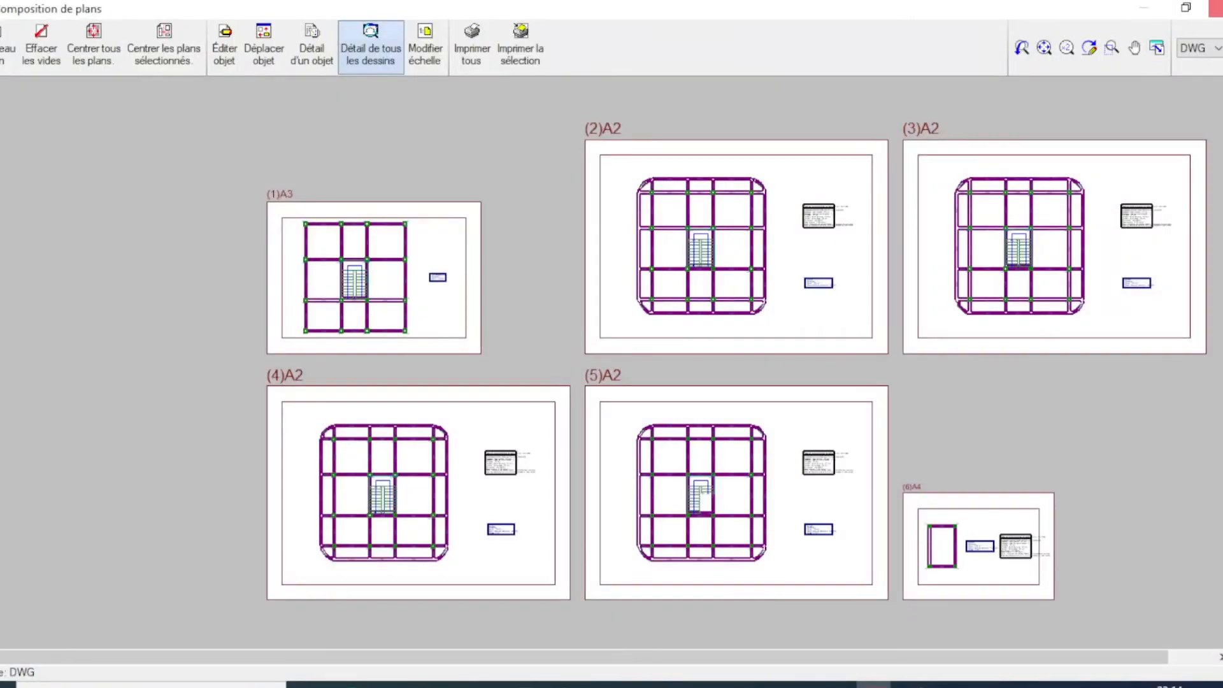
left_click(1216, 8)
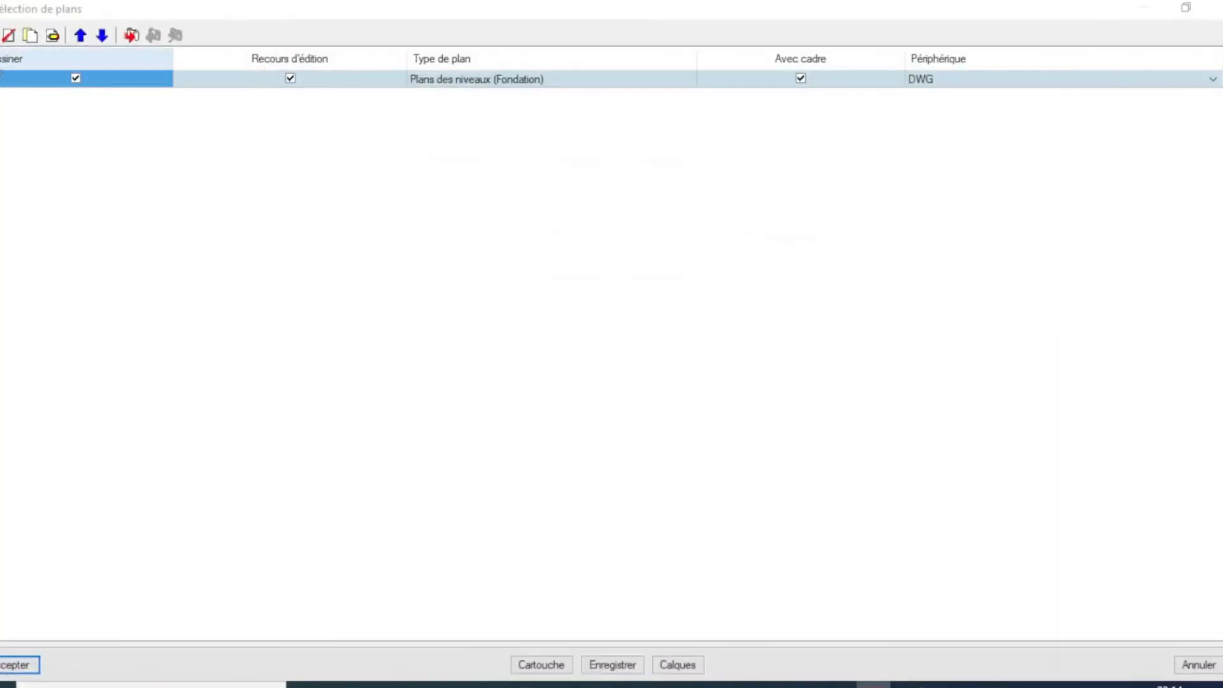
- Exclude the Fondation plan from drawing and add a column reinforcement plan (Plan de ferraillage des poteaux) covering all levels
left_click(75, 77)
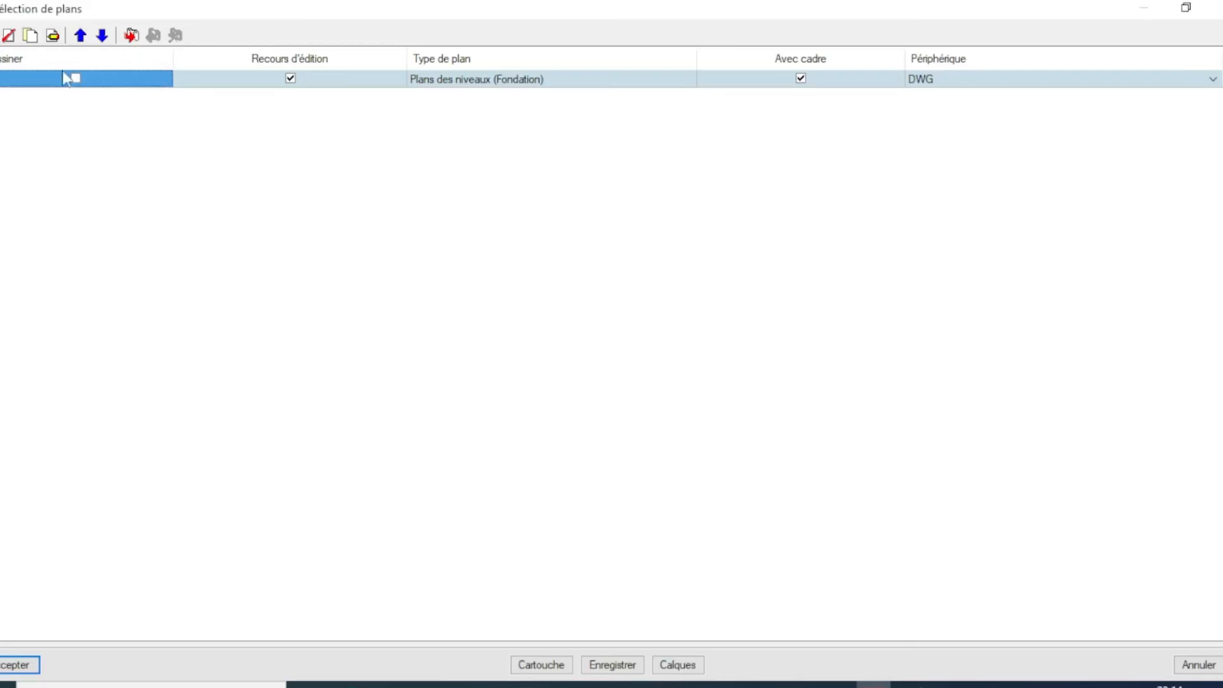
left_click(0, 35)
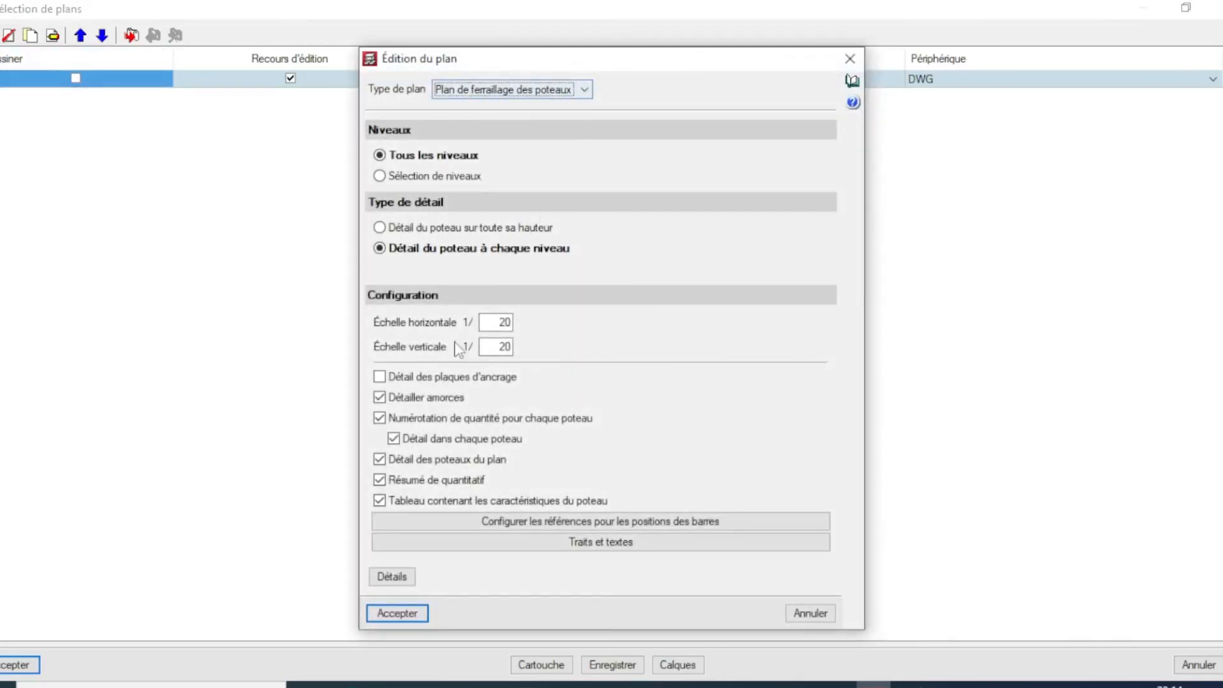
left_click(393, 613)
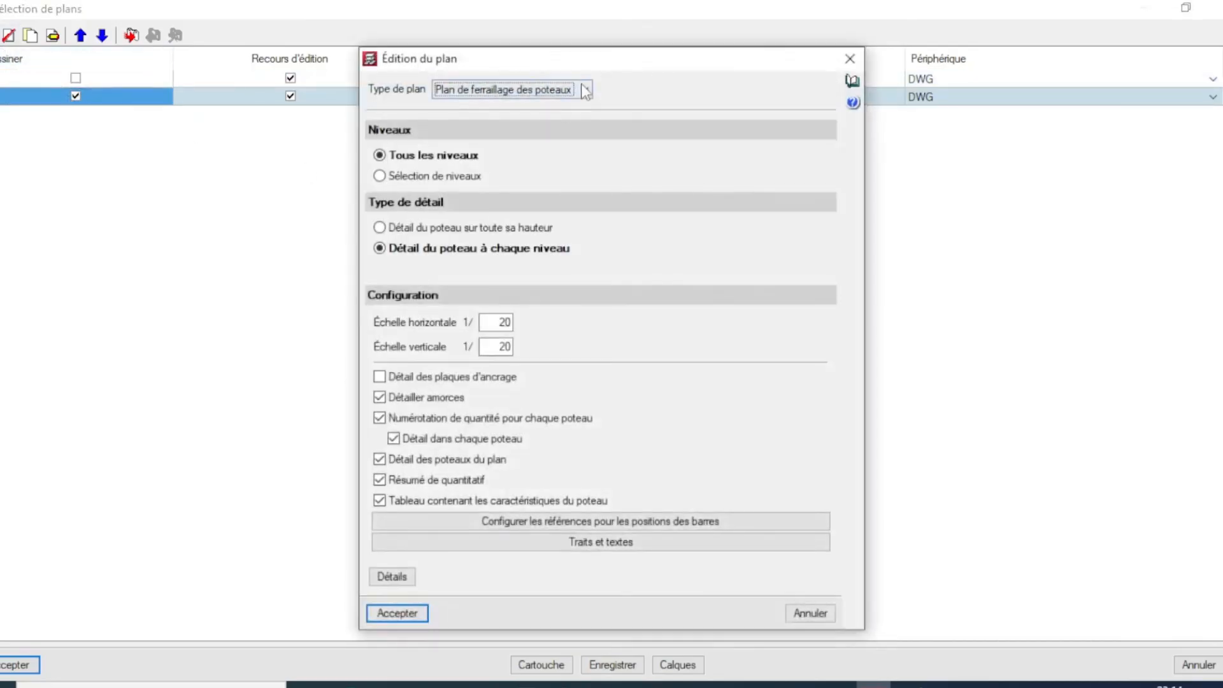
- Add a frame plan (Plan de portiques) for all groups, with its scale and section-view scale set to 1/100
left_click(582, 90)
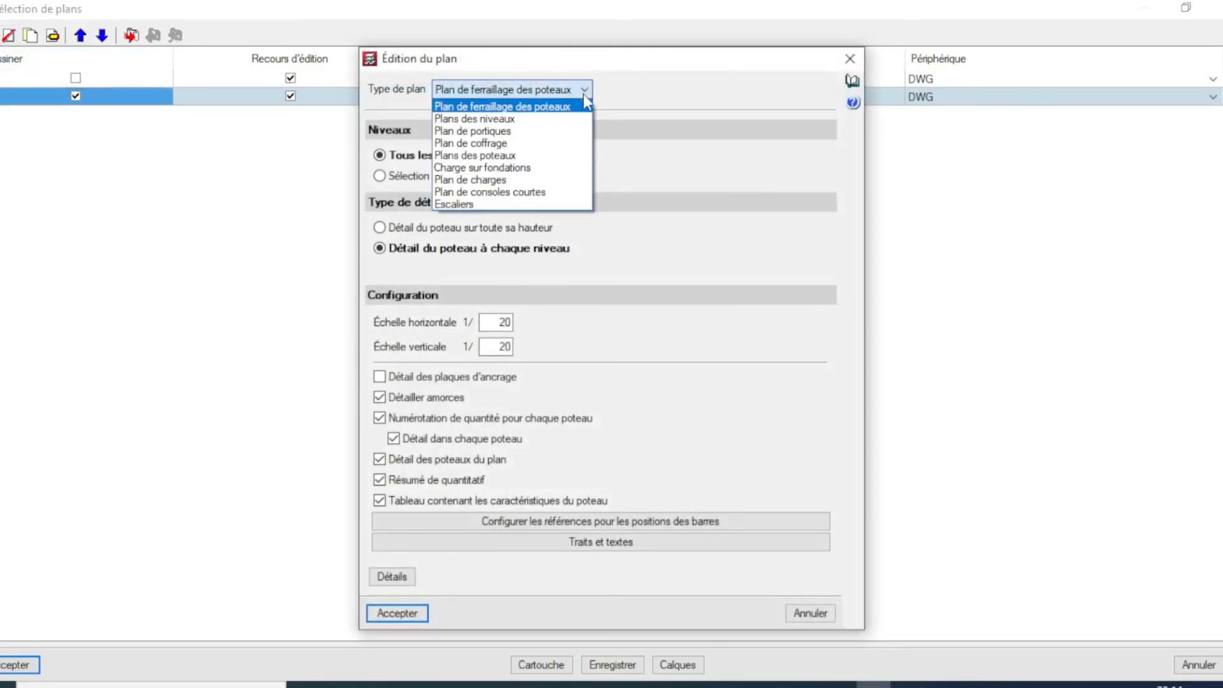
left_click(487, 132)
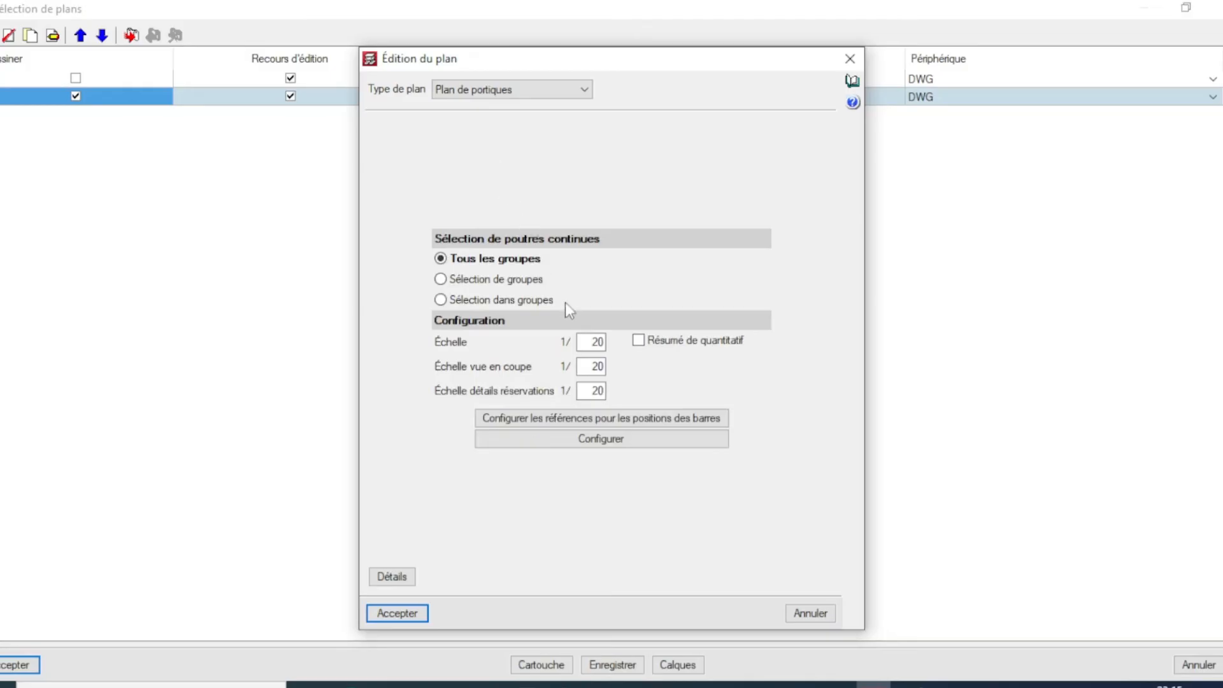
double_click(591, 342)
type("100")
key("Tab")
type("100")
key("Tab")
type("²00")
left_click(404, 616)
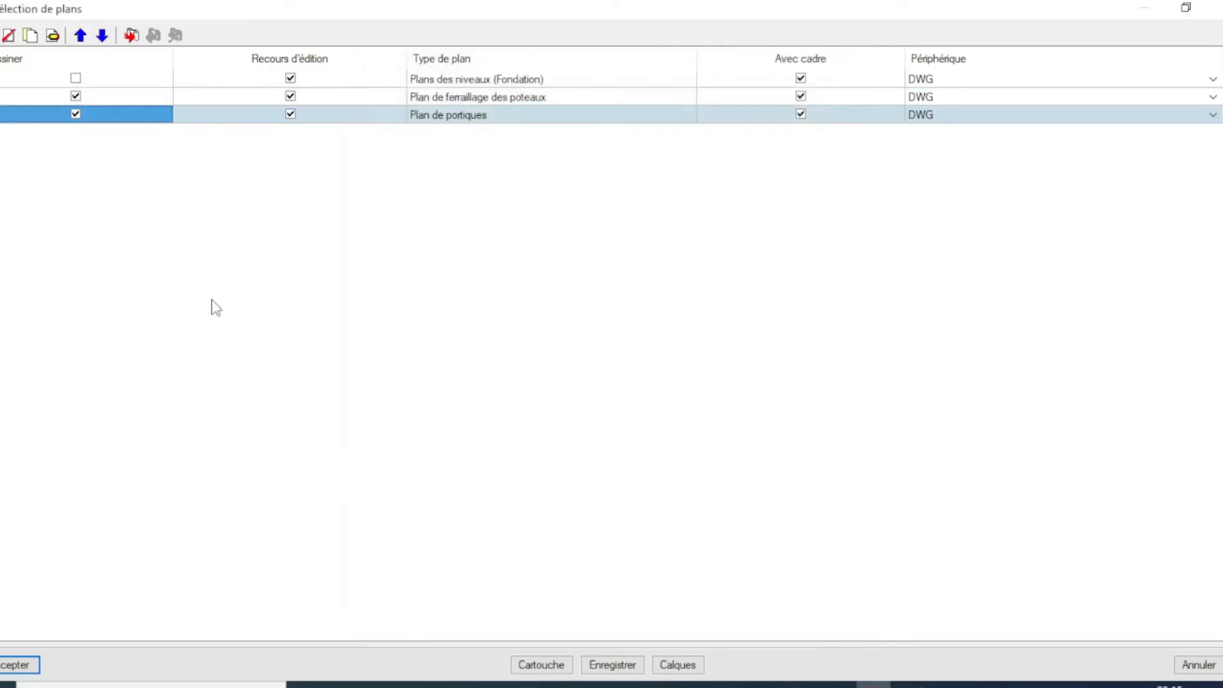
- Add a stairs plan (Escaliers) at scale 1/100, keeping the quantity table and quantity summary
left_click(0, 35)
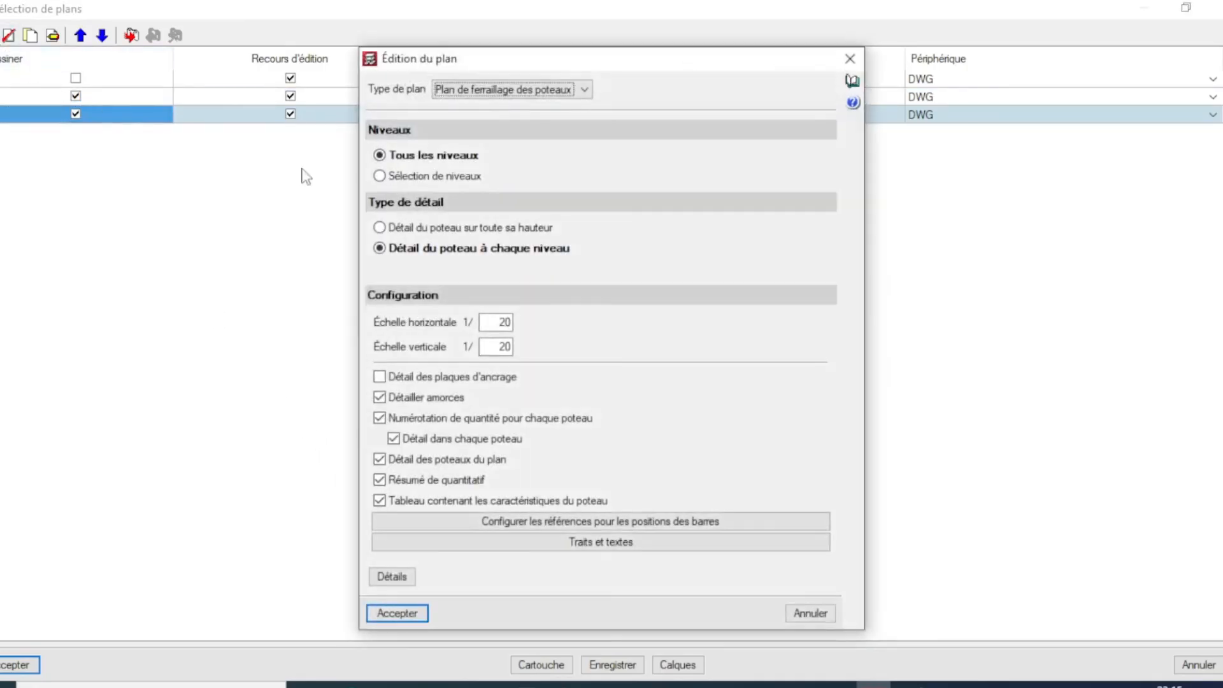
left_click(584, 93)
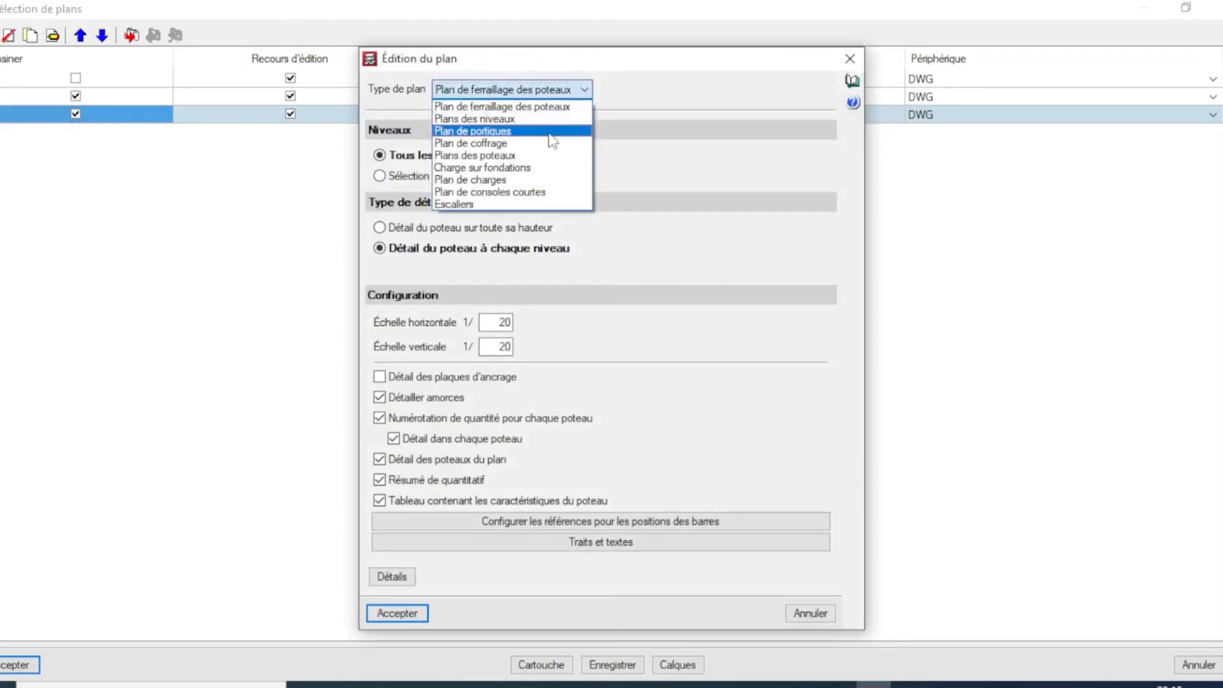
left_click(504, 205)
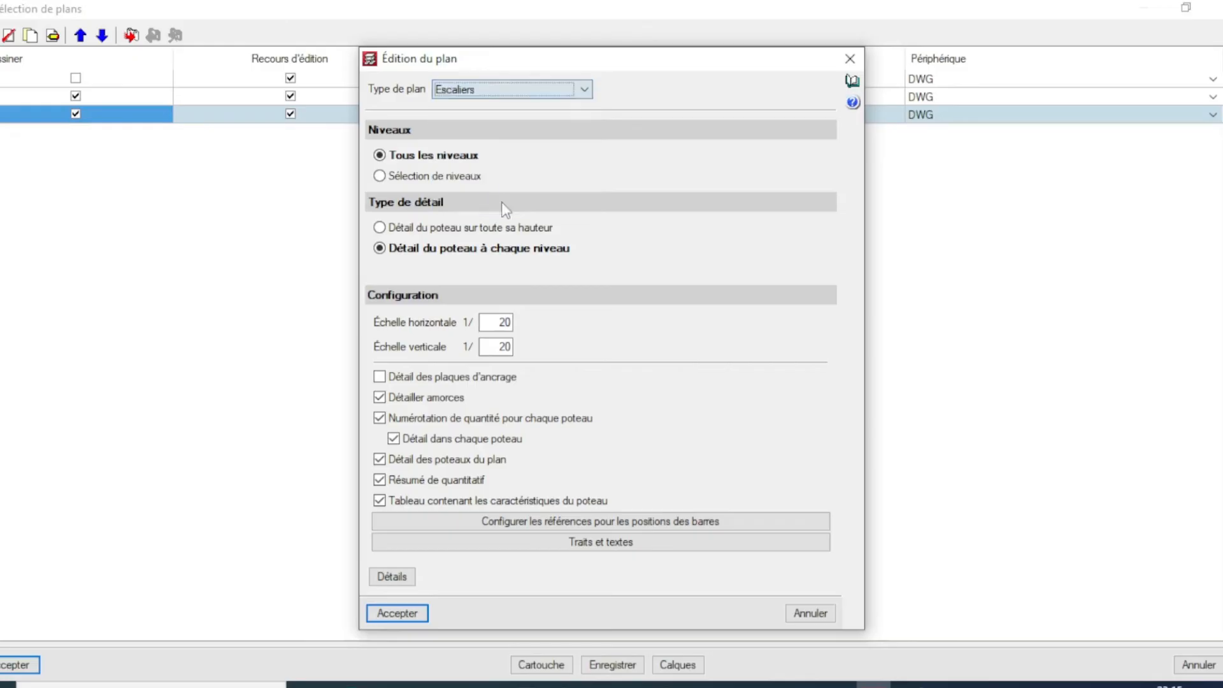
double_click(557, 347)
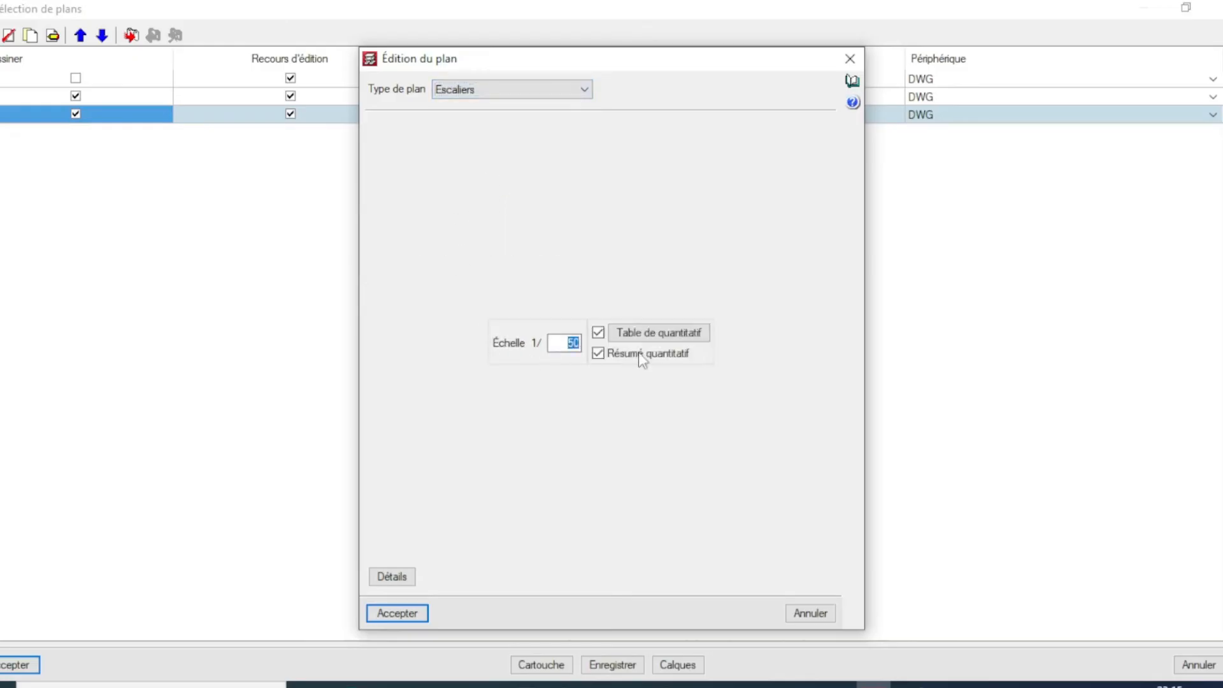
type("100")
left_click(397, 614)
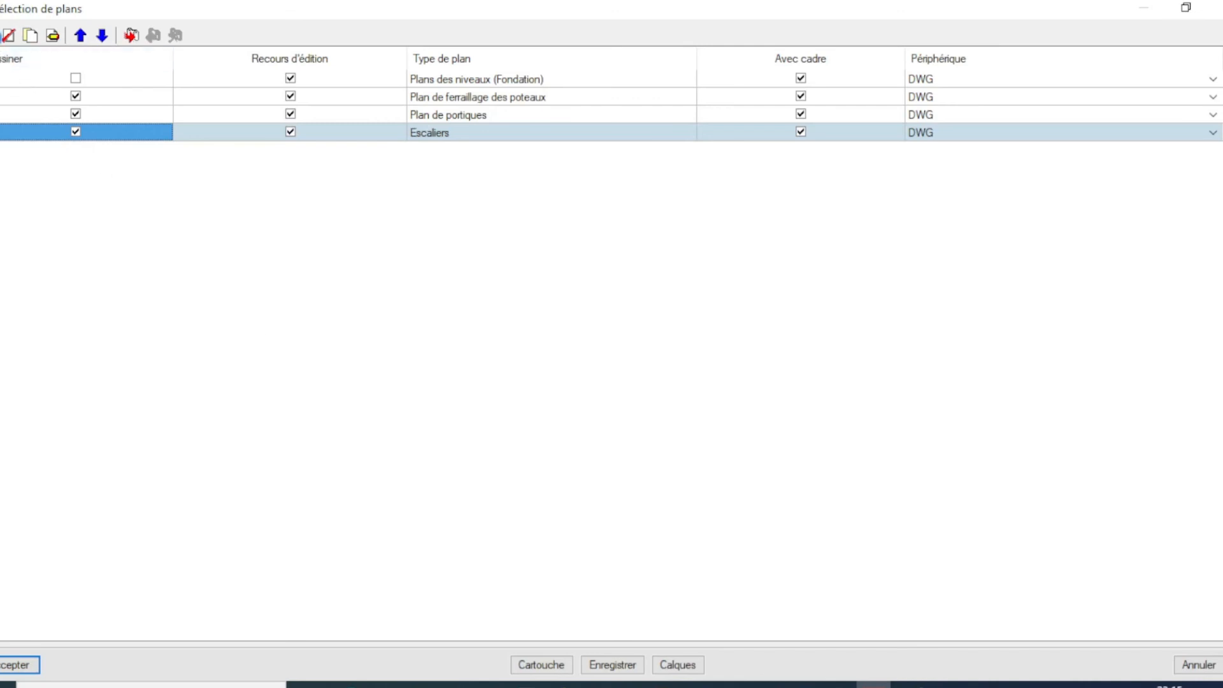
- Add another drawing as a level plan (Plans des niveaux) of type Plan de ferraillage fondation
double_click(73, 129)
left_click(582, 91)
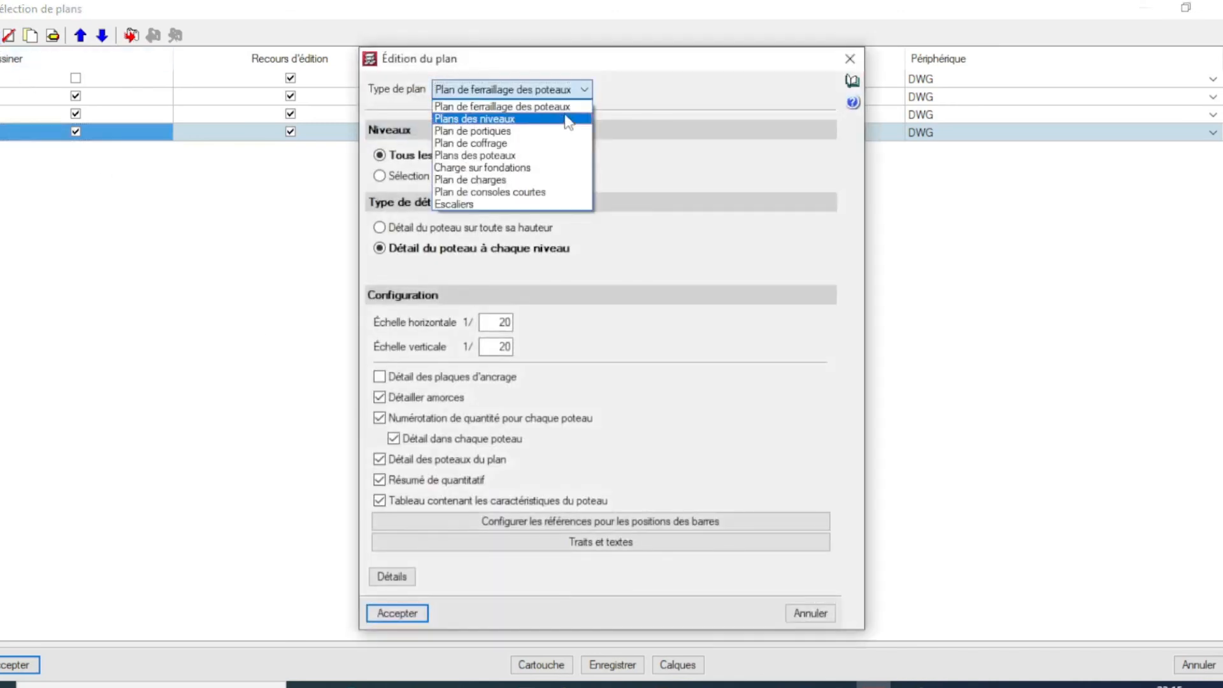
left_click(563, 118)
left_click(635, 290)
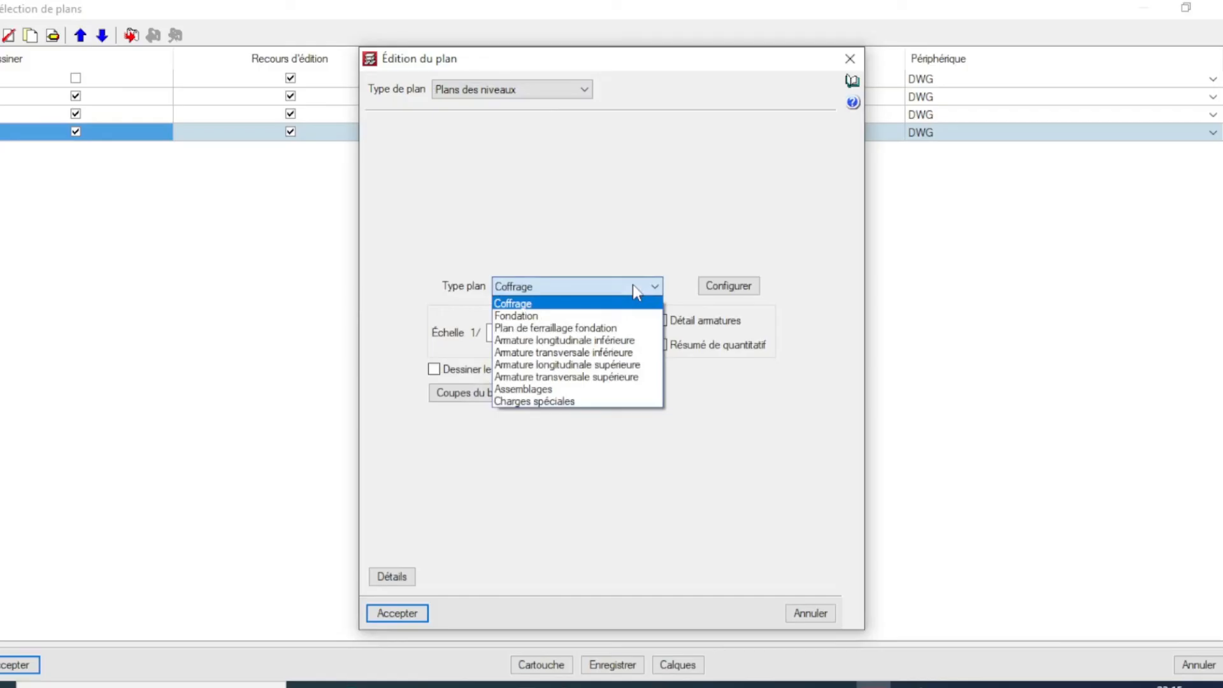
left_click(583, 327)
- Set the foundation reinforcement plan to scale 1/100 starting from group 1, and include reinforcement detail, the quantity summary and the DXF/DWG model
left_click_drag(500, 333, 549, 335)
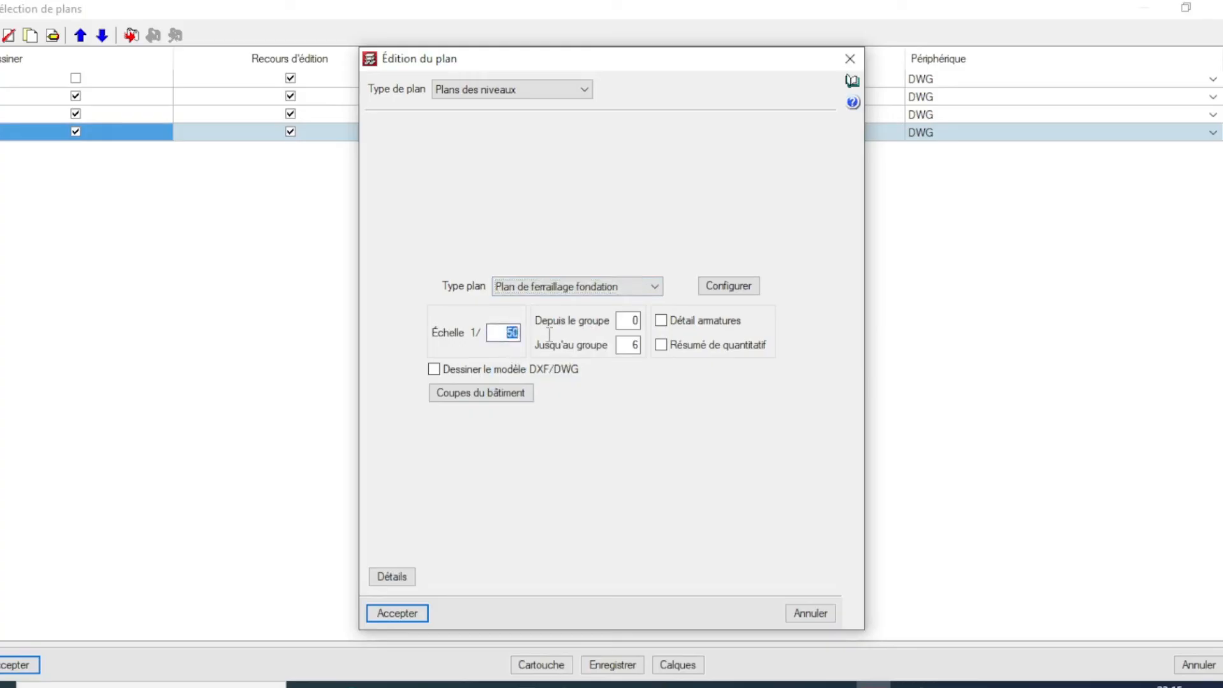
type("100")
key("Tab")
type("1")
left_click(660, 321)
left_click(662, 345)
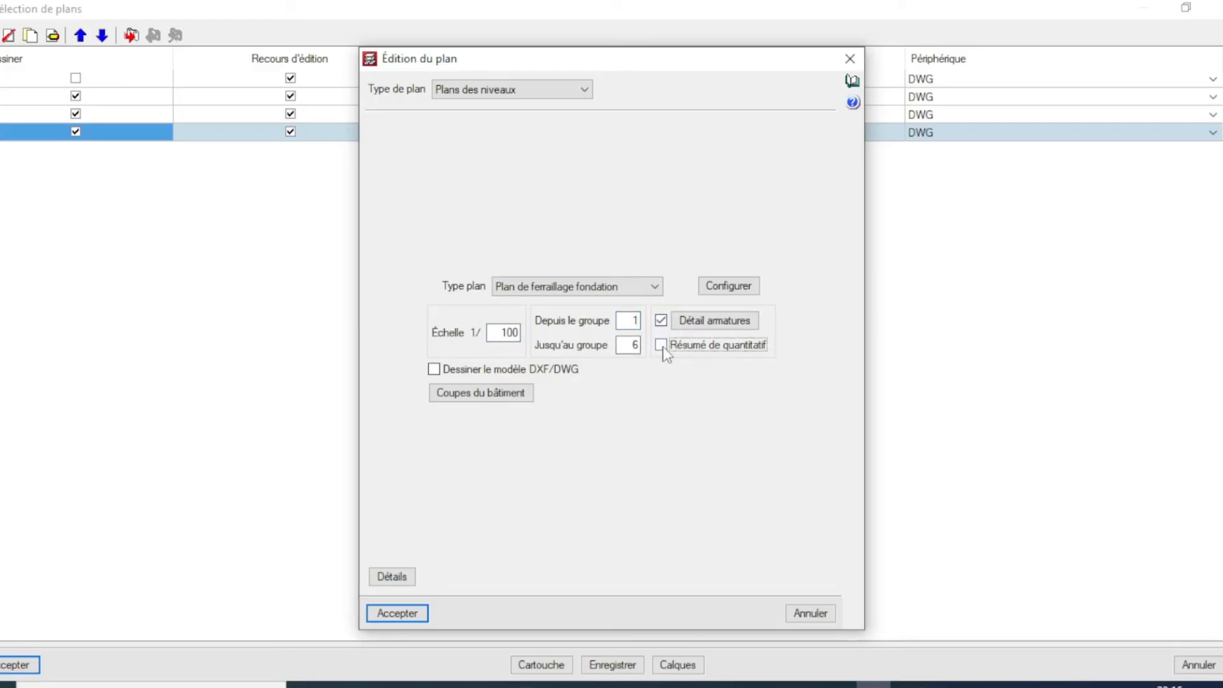
left_click(439, 372)
- Try to open the building sections for the foundation reinforcement plan, accept the plan into the list and close the plan selection
left_click(464, 394)
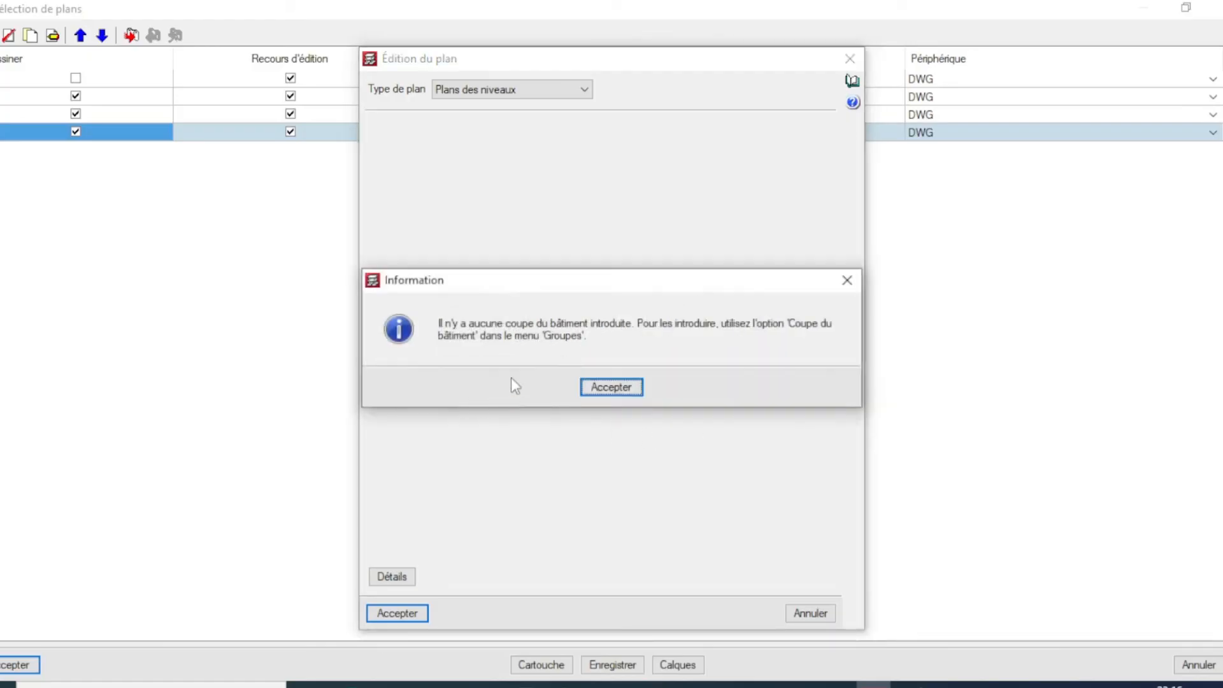
left_click(637, 390)
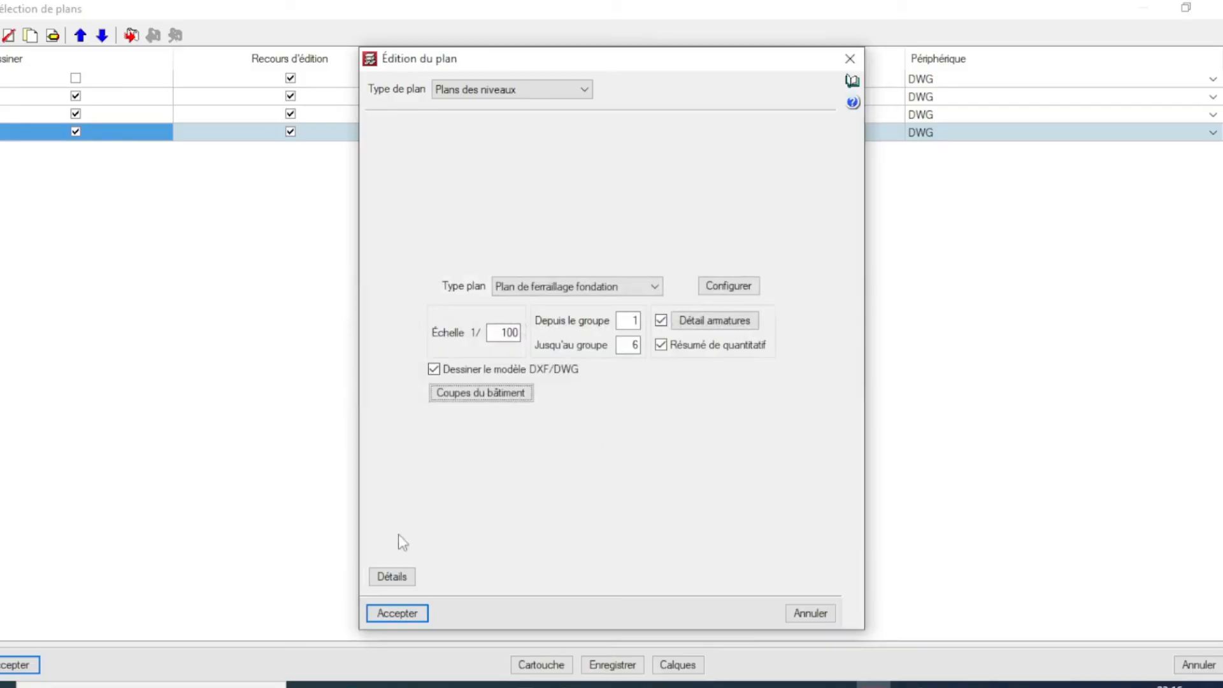
left_click(396, 613)
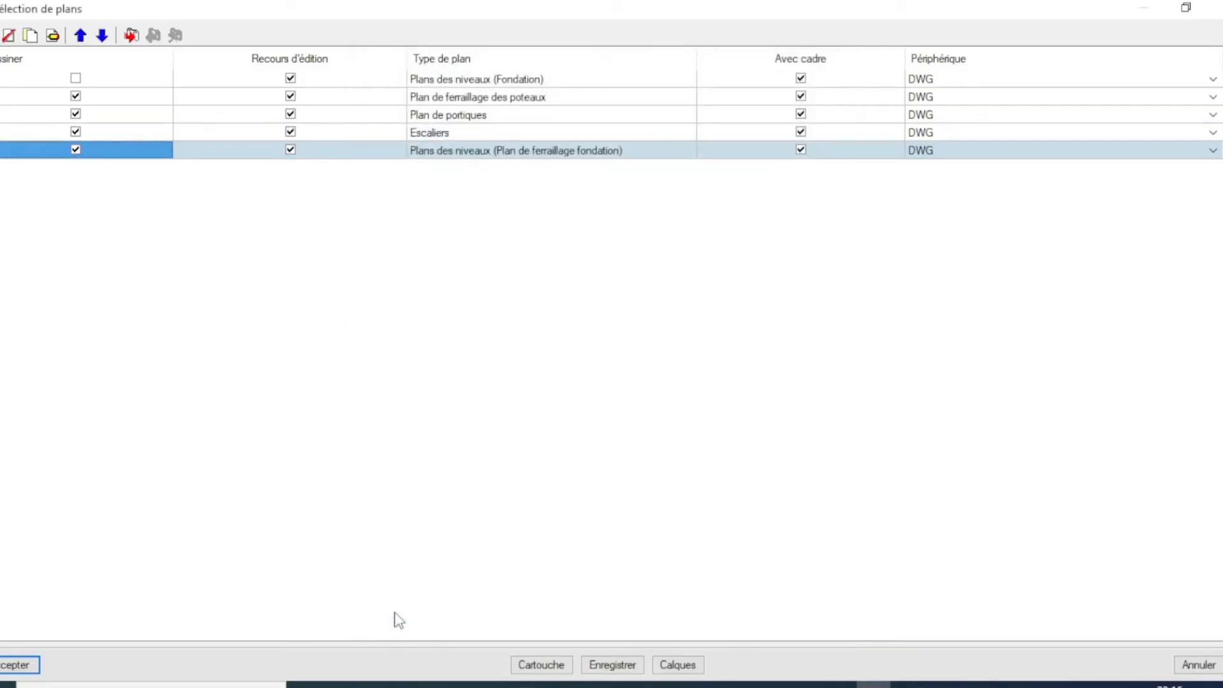
left_click(1215, 8)
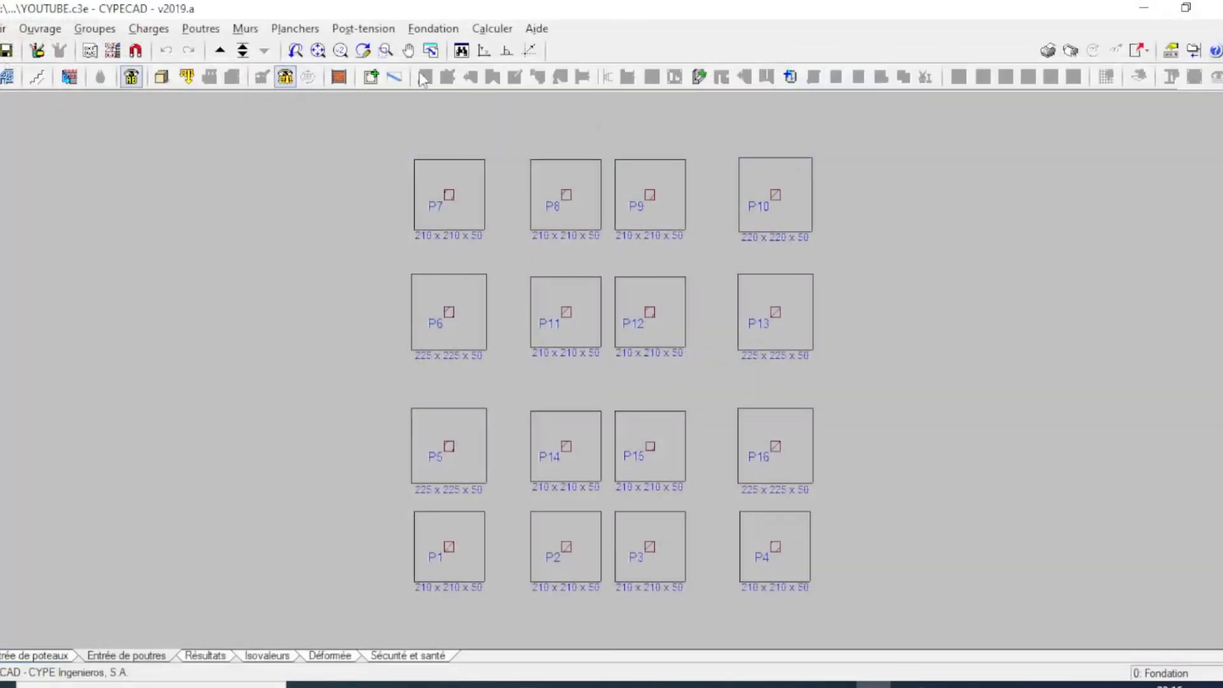
left_click(201, 28)
mouse_move(245, 29)
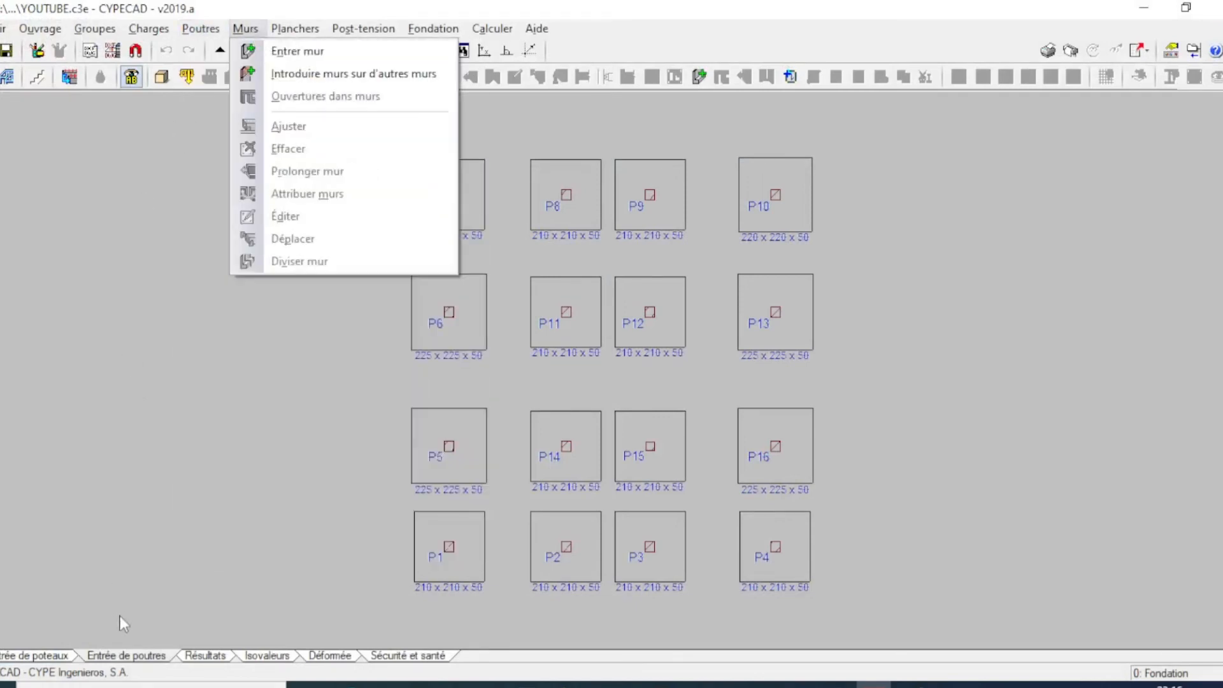
left_click(143, 656)
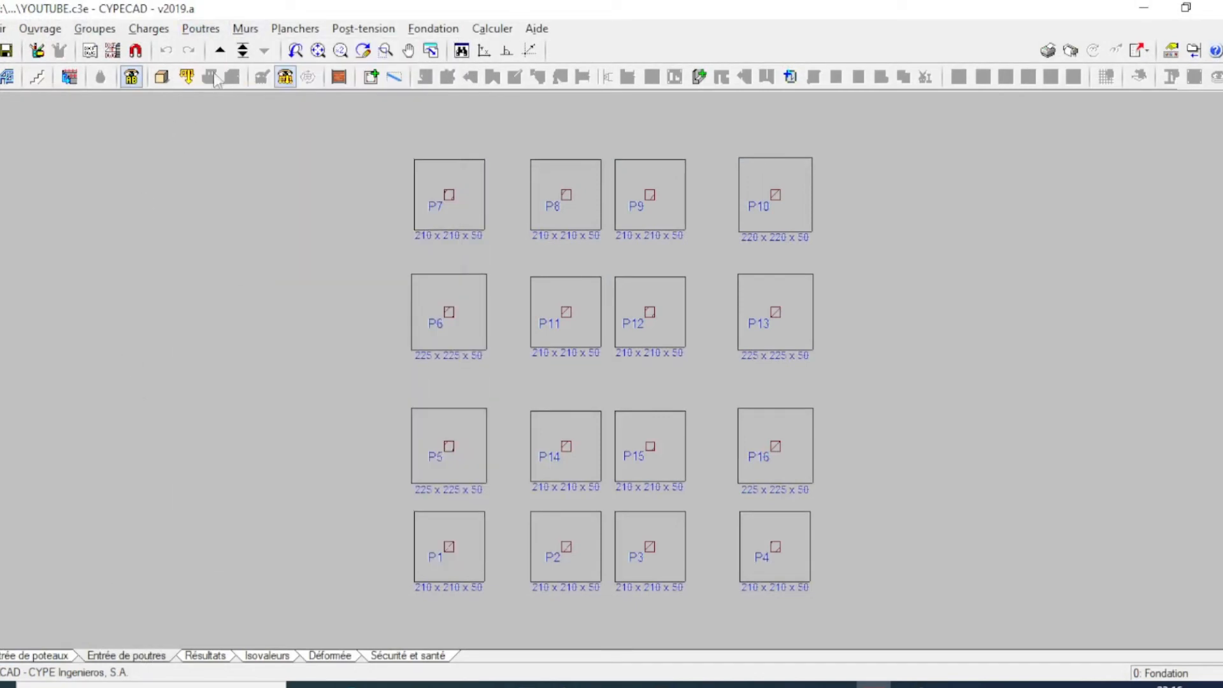
left_click(295, 29)
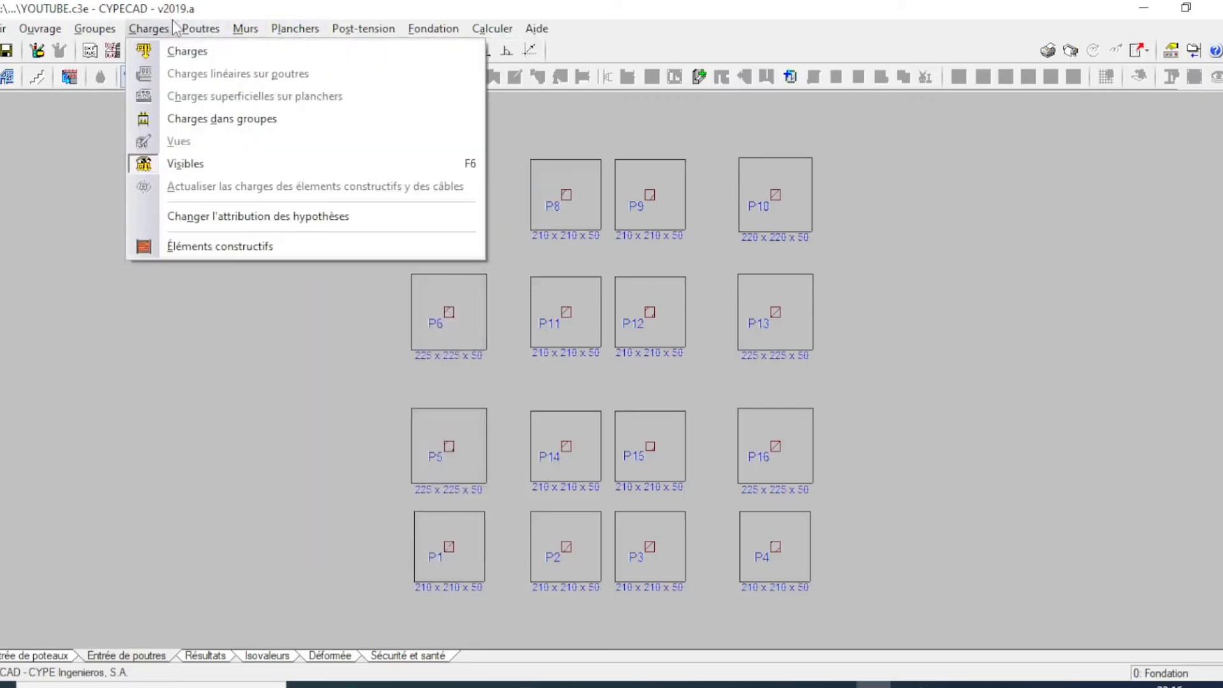
- Cut a horizontal building section (Coupe du bâtiment) through footings P6 to P13, inspect its preview and close it without adding it
mouse_move(105, 30)
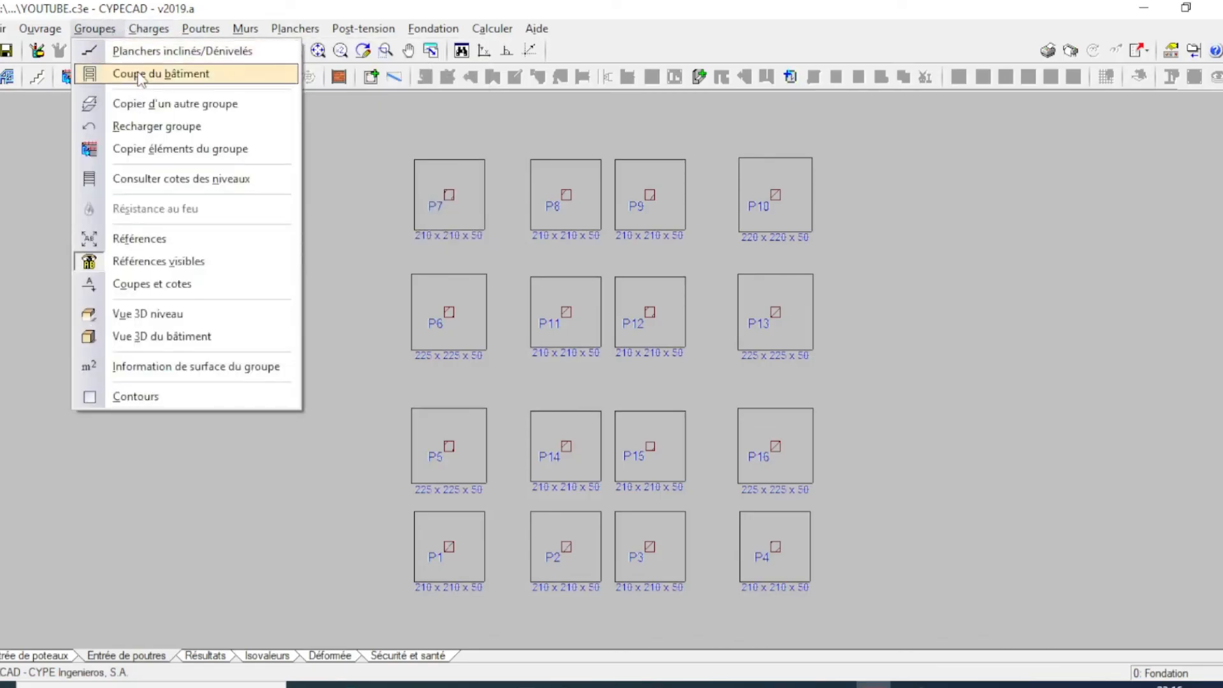
left_click(160, 74)
left_click(601, 334)
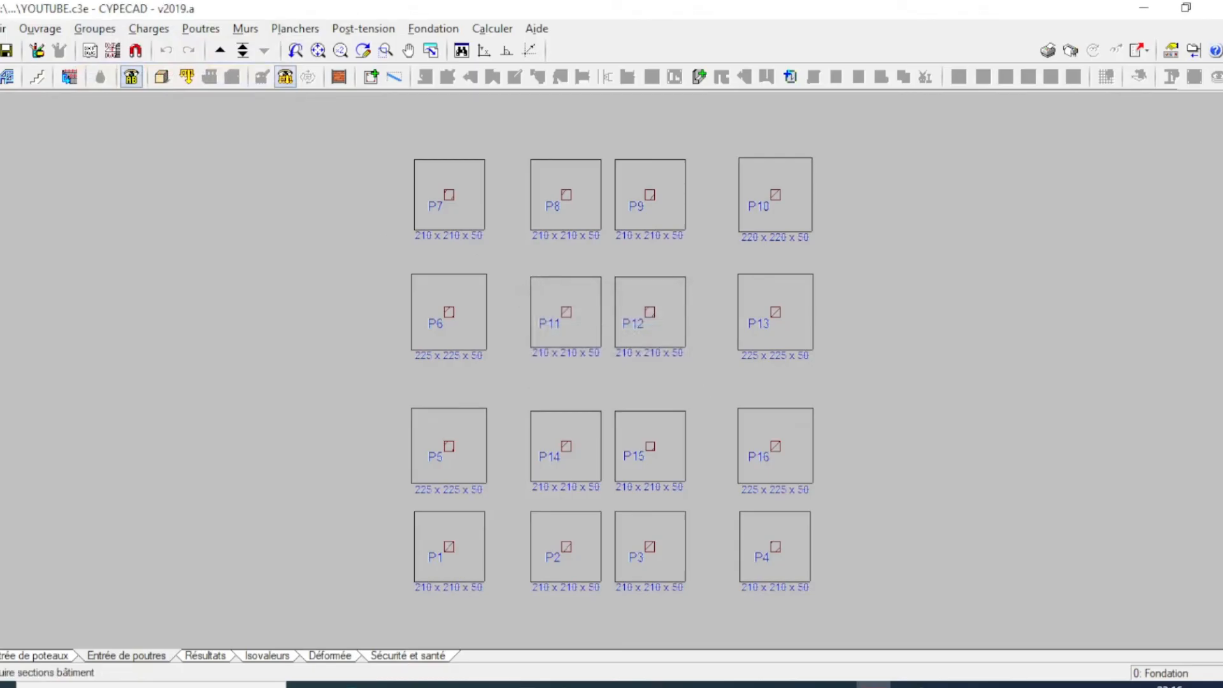
left_click(212, 325)
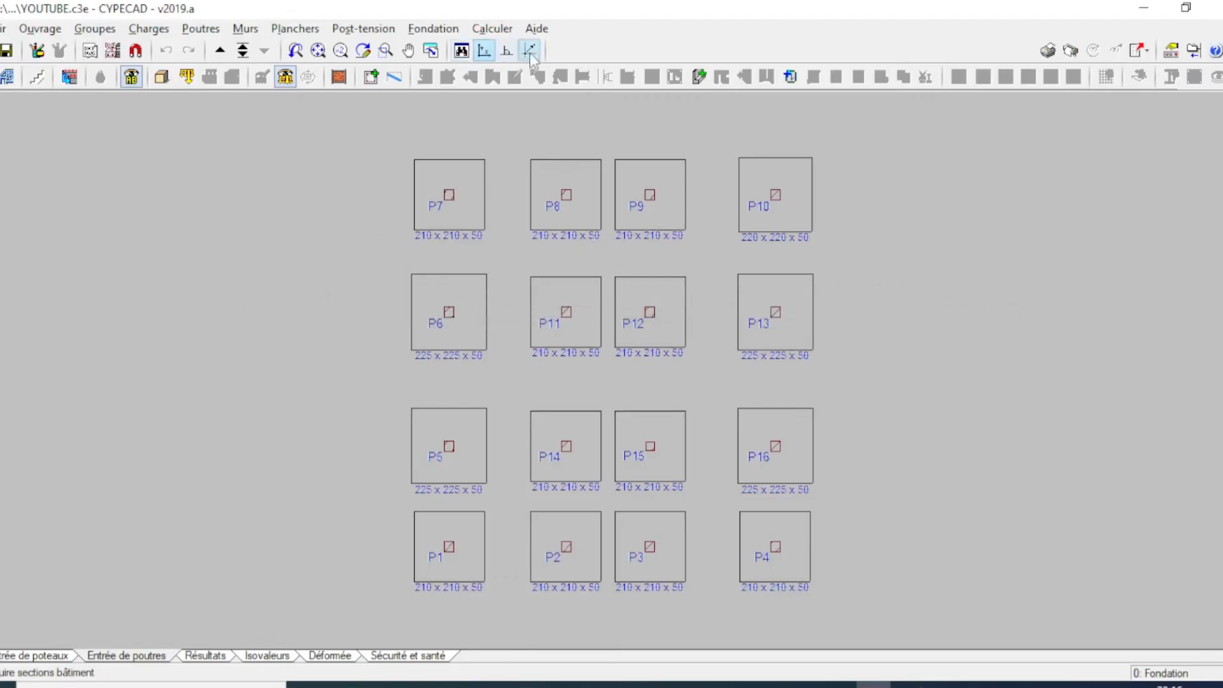
left_click(506, 50)
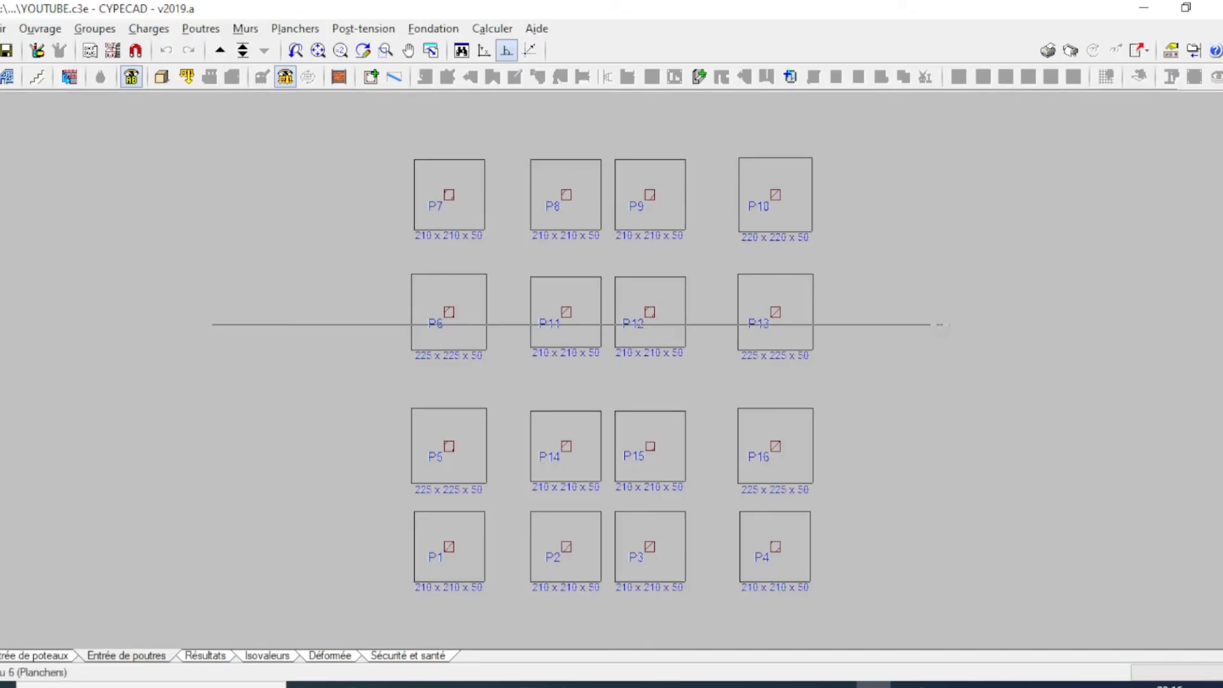
left_click(939, 324)
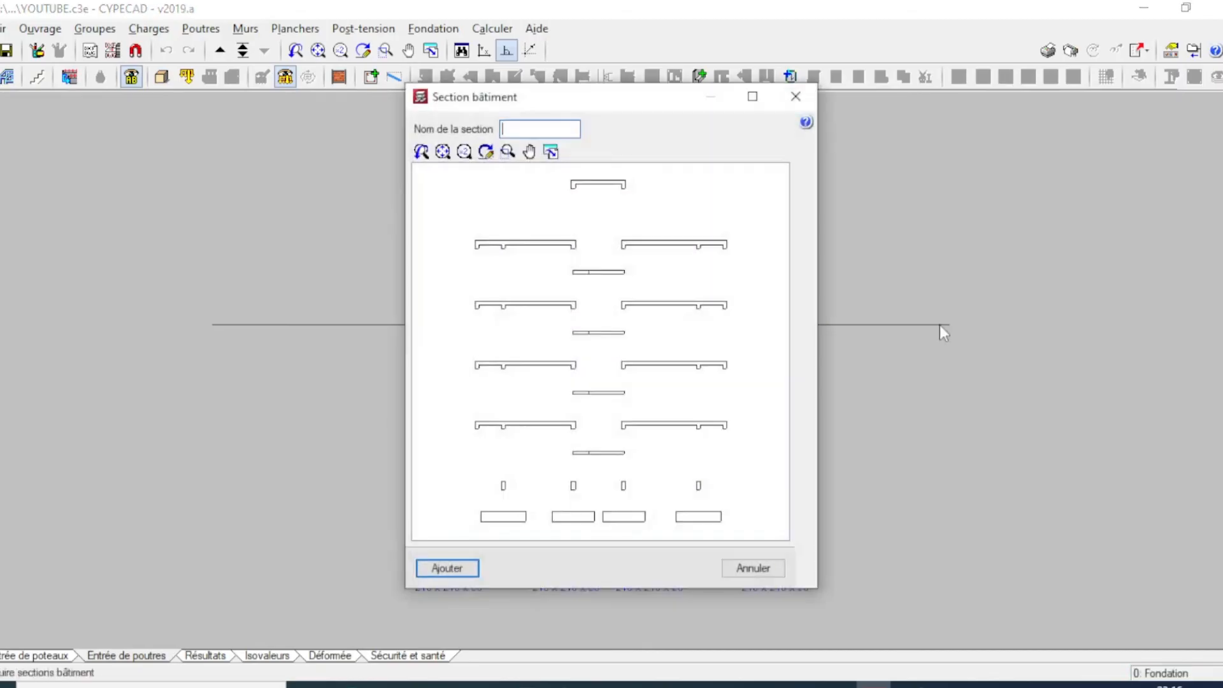
scroll(599, 333, "up", 2)
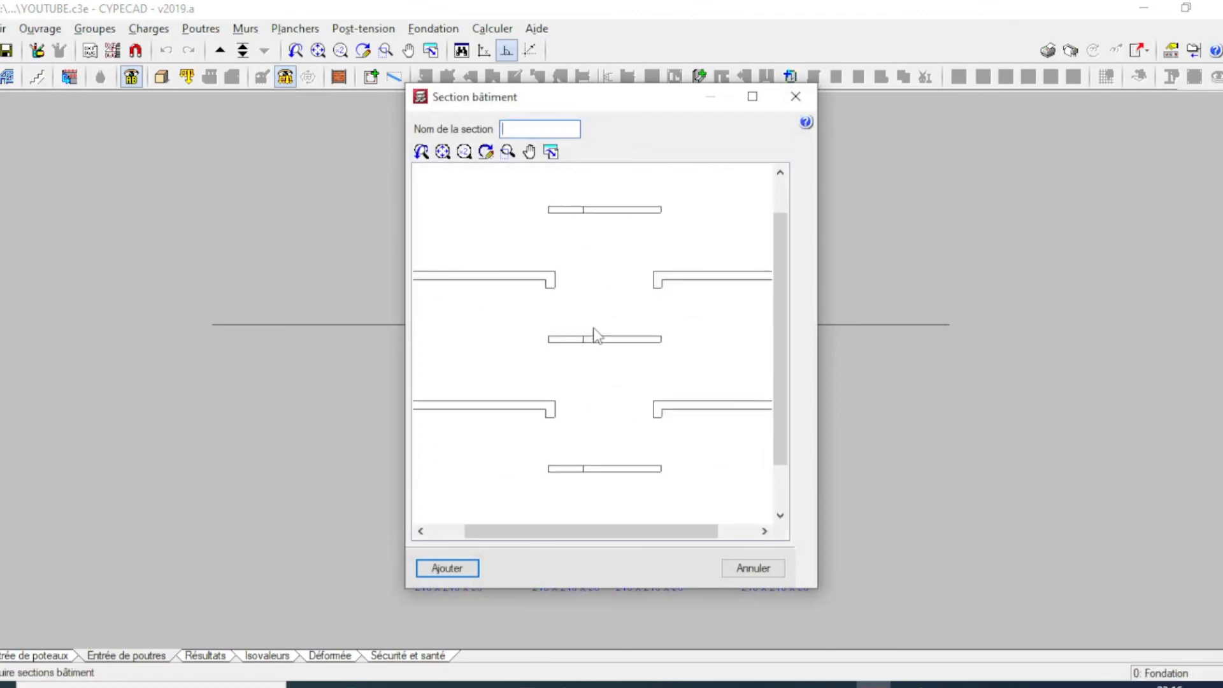
scroll(595, 334, "down", 1)
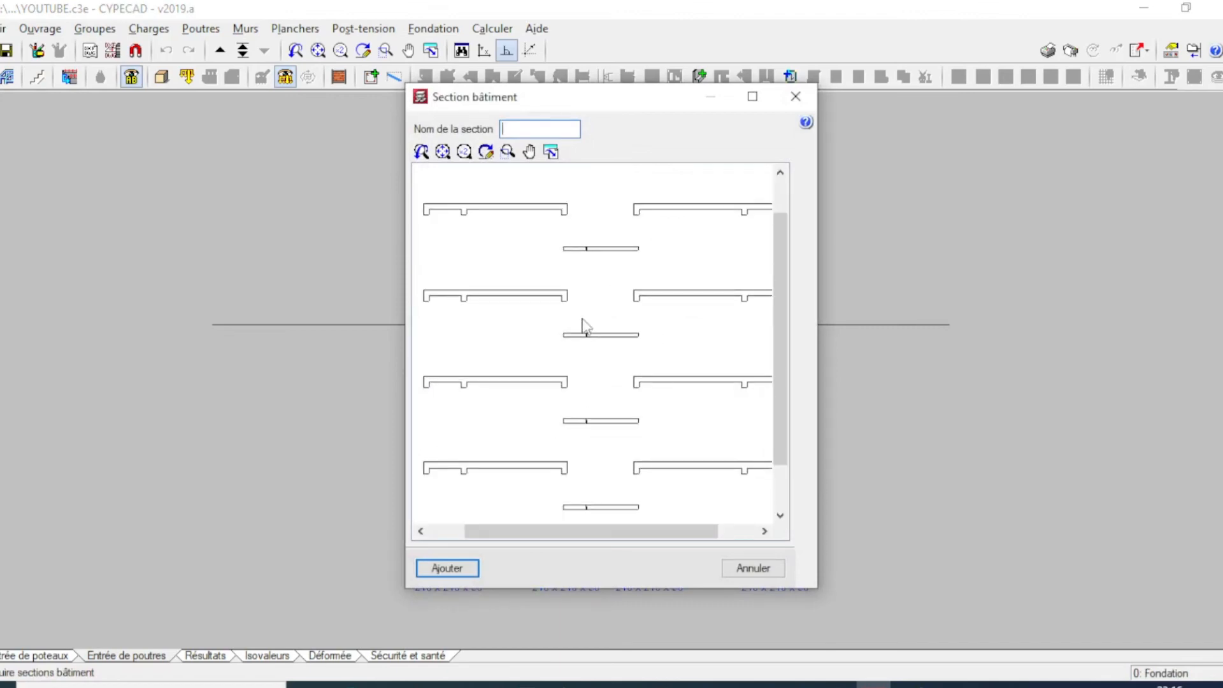
scroll(515, 424, "up", 3)
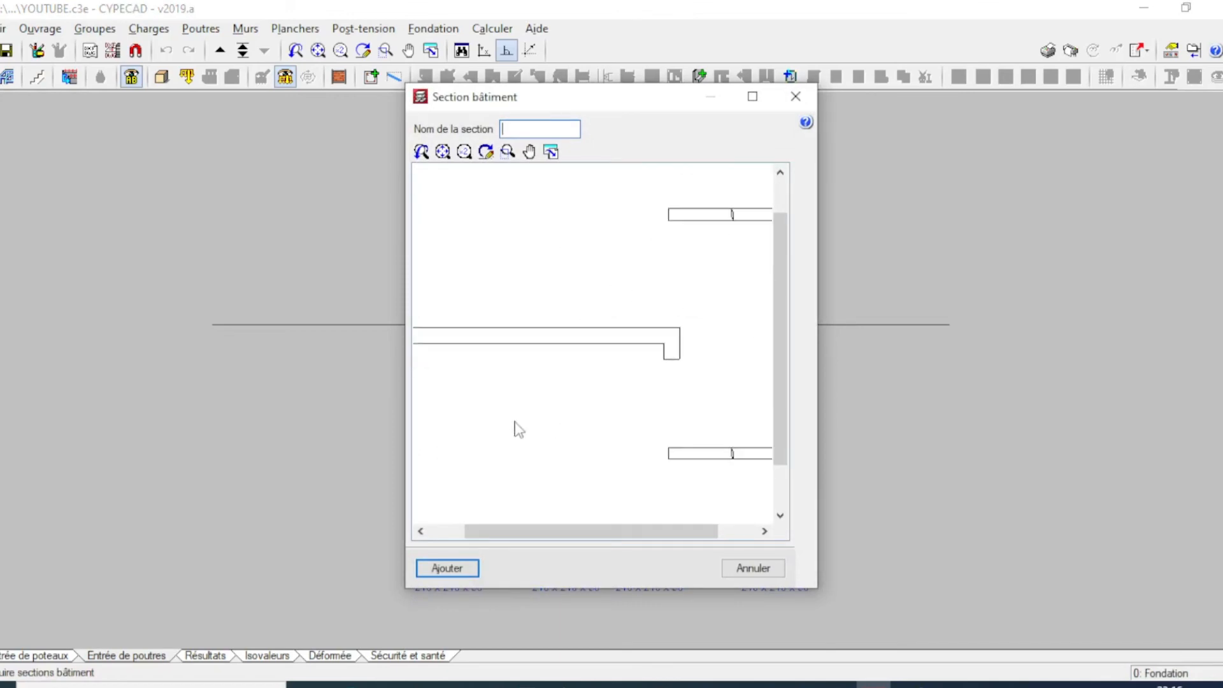
scroll(567, 439, "down", 1)
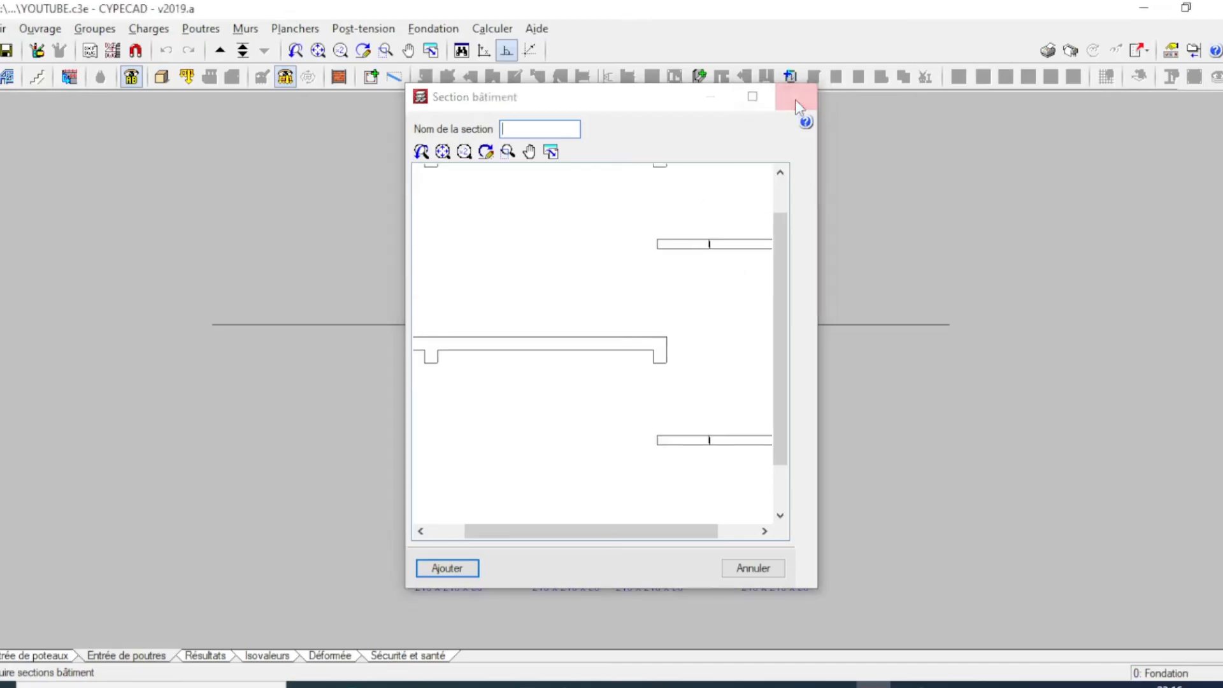
left_click(795, 99)
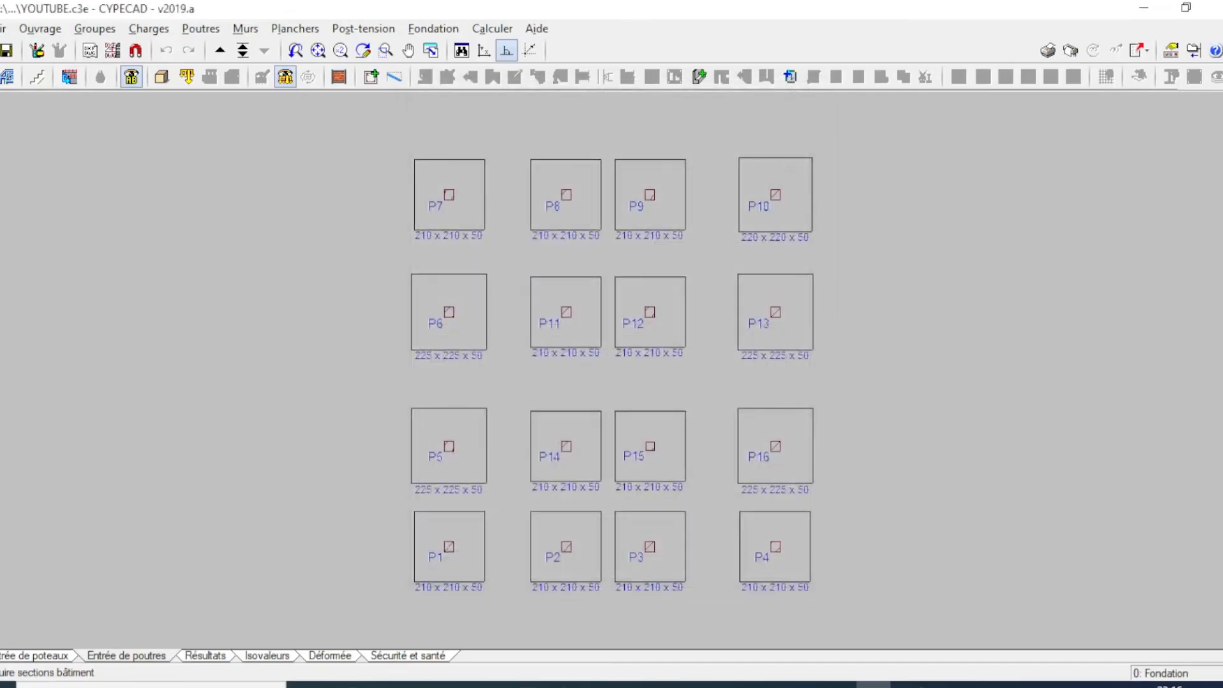
- Go up to group PH R+4, cut a horizontal building section across the P11–P15 bay, inspect it and close it without adding it
left_click(243, 51)
double_click(569, 215)
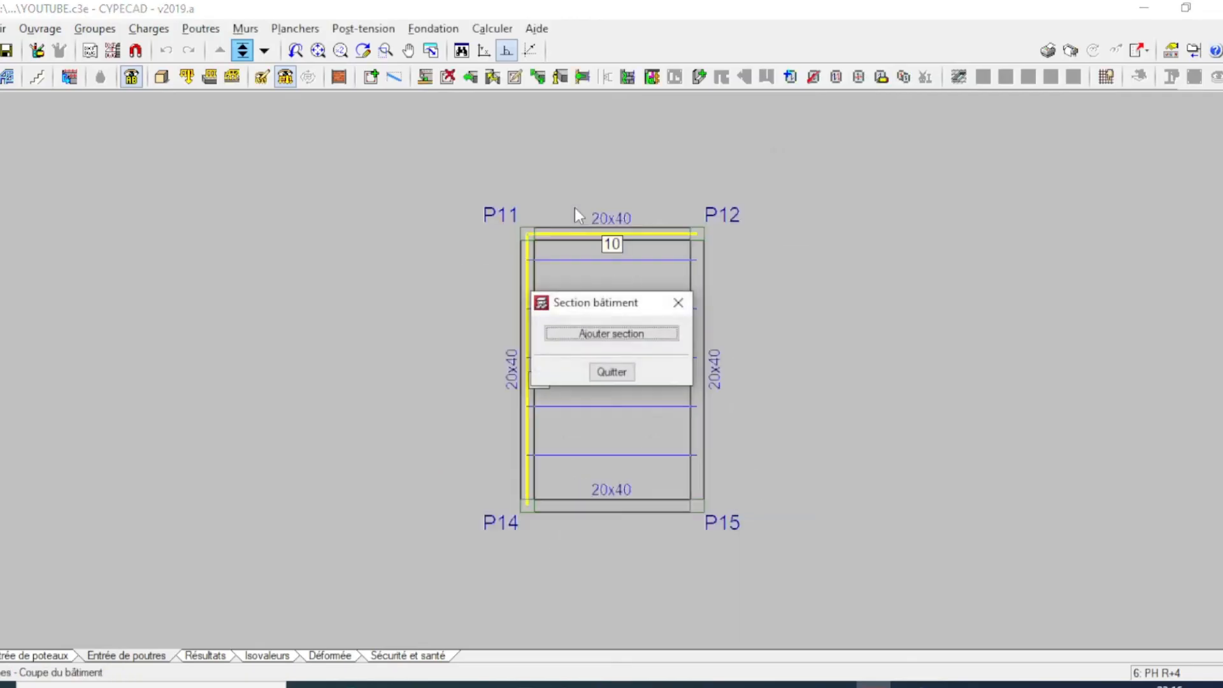
left_click(607, 335)
left_click(140, 337)
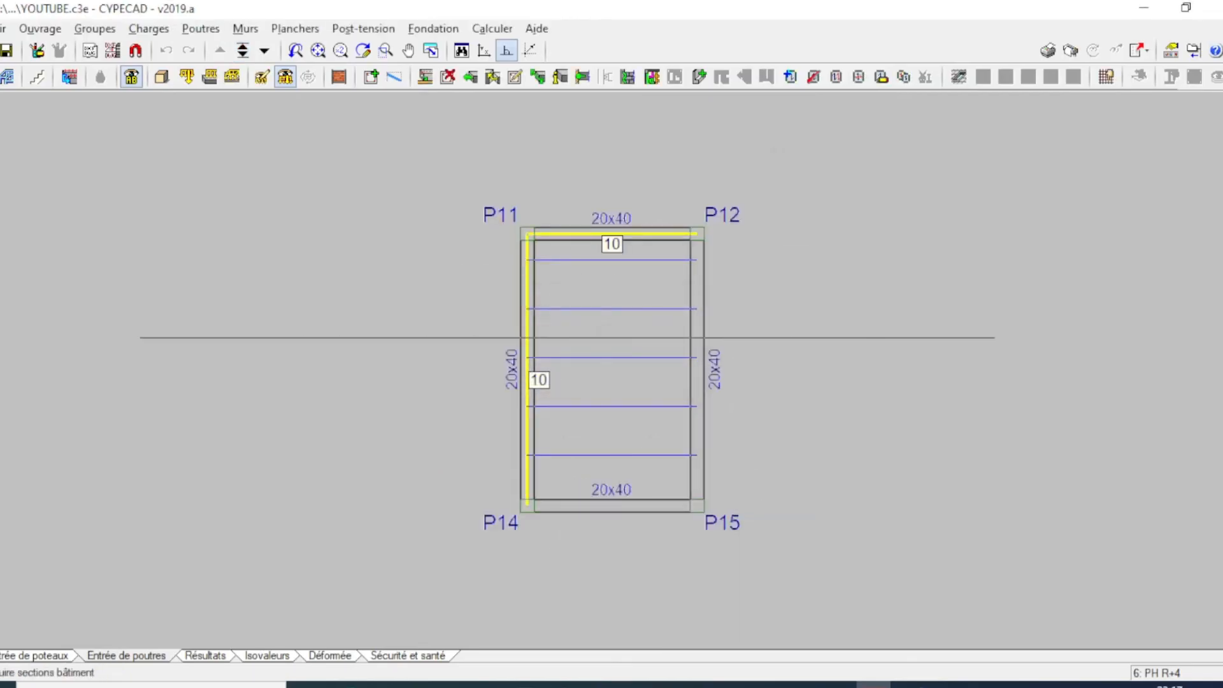
left_click(1040, 363)
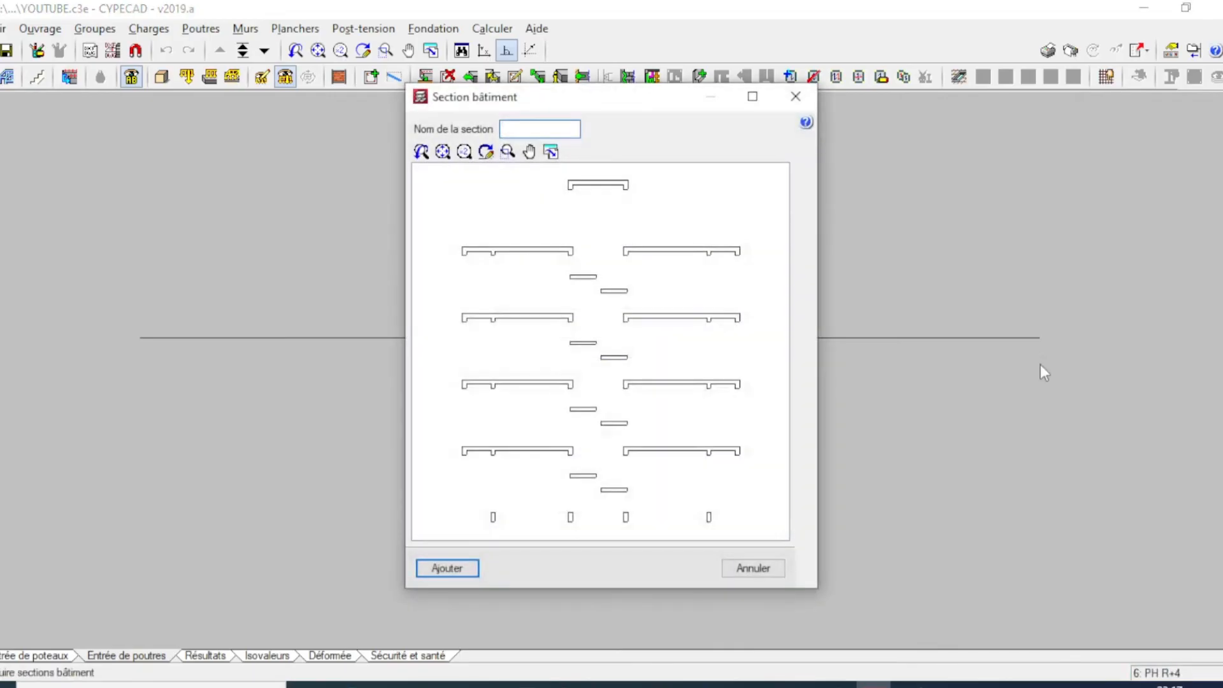
scroll(644, 423, "up", 2)
scroll(603, 442, "down", 3)
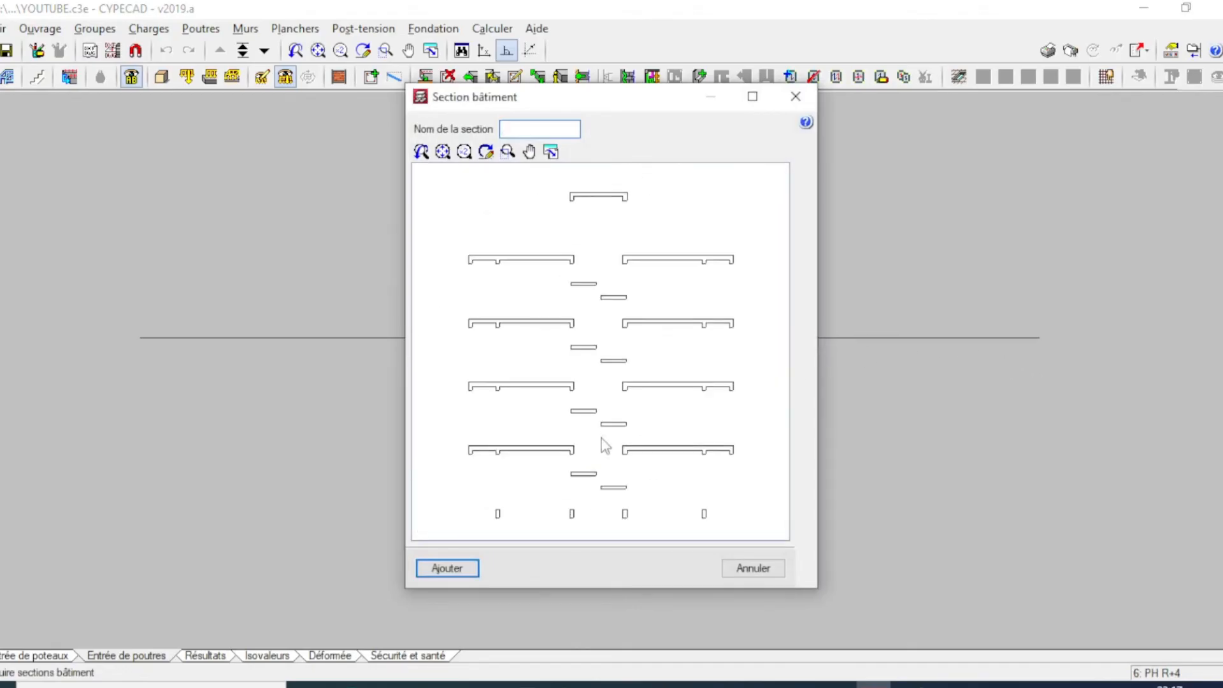
scroll(605, 445, "up", 2)
scroll(605, 445, "down", 2)
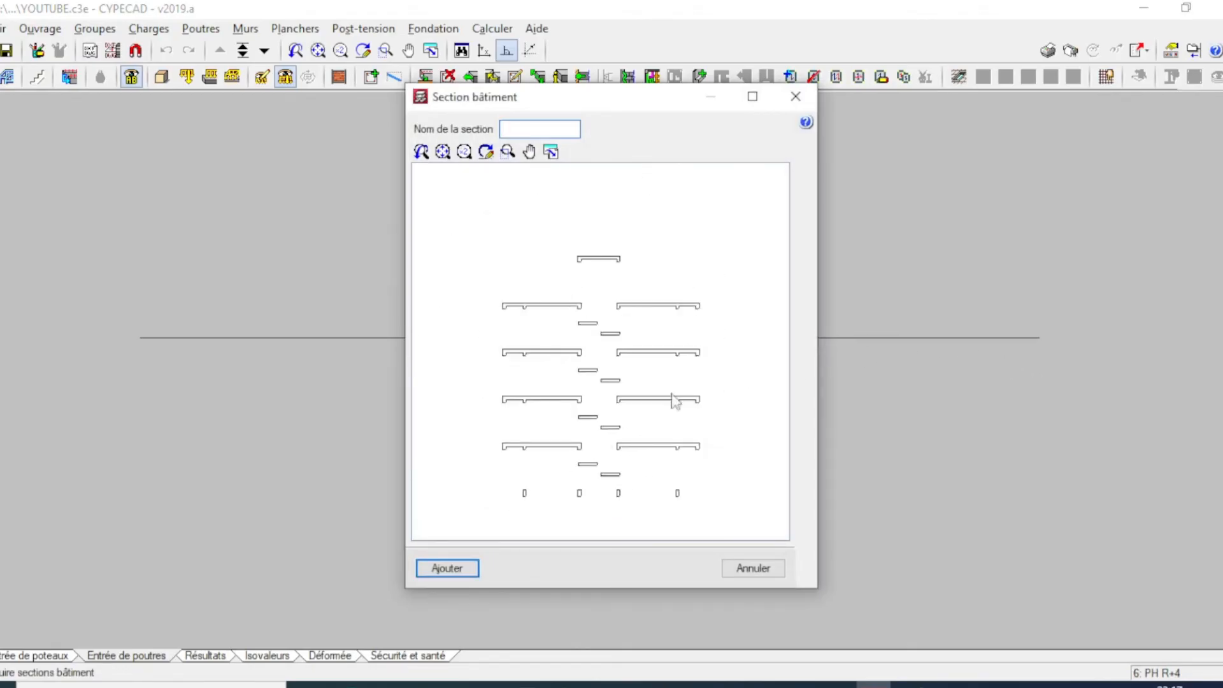
left_click(796, 96)
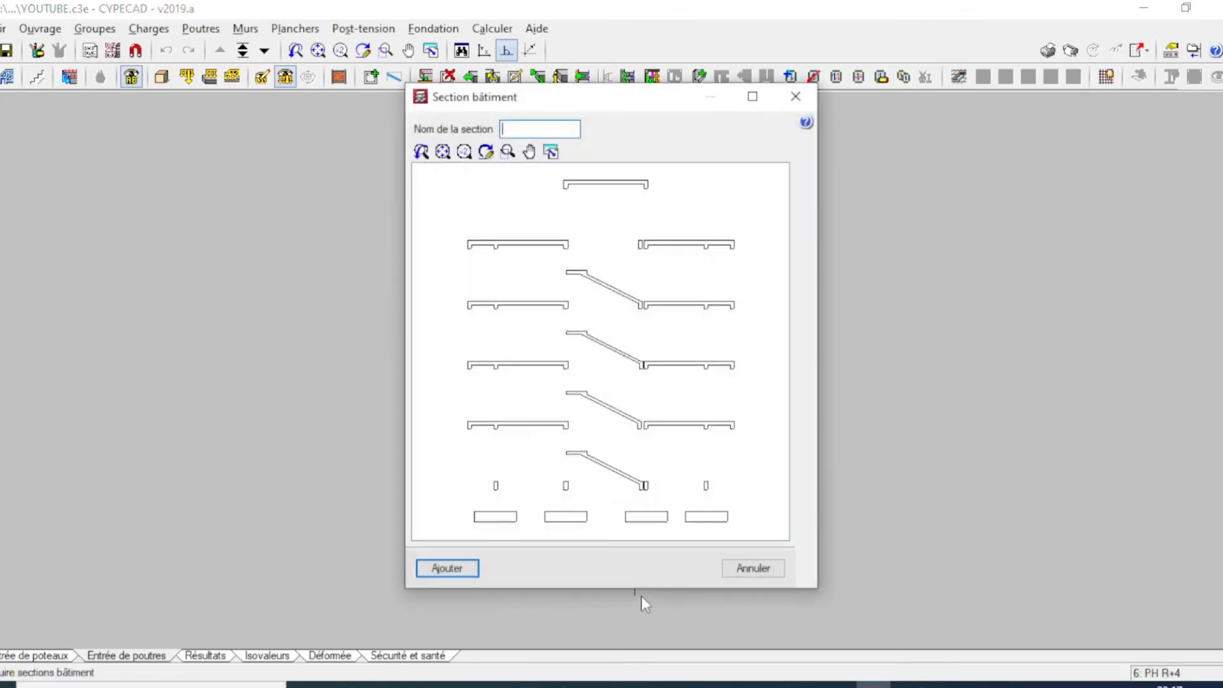
- Examine the building section through the stair flights from the footings to the roof, enlarge its preview and close it without adding it
scroll(645, 486, "up", 4)
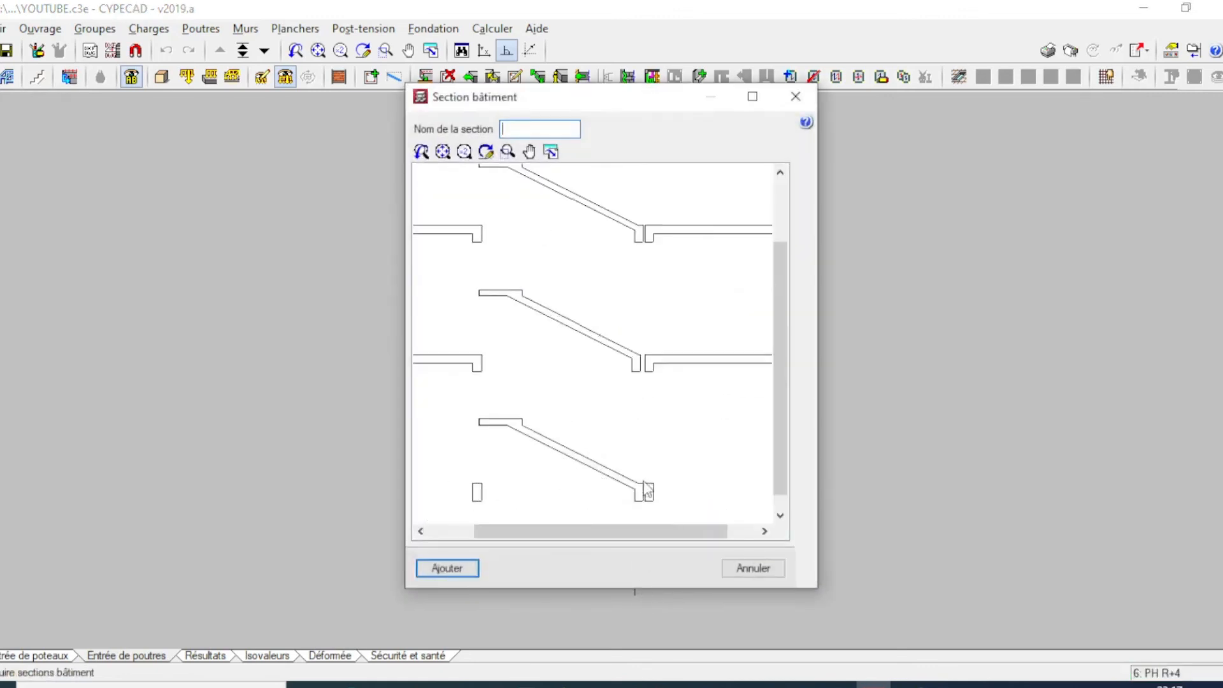
scroll(645, 487, "down", 3)
scroll(644, 487, "down", 1)
scroll(653, 385, "up", 3)
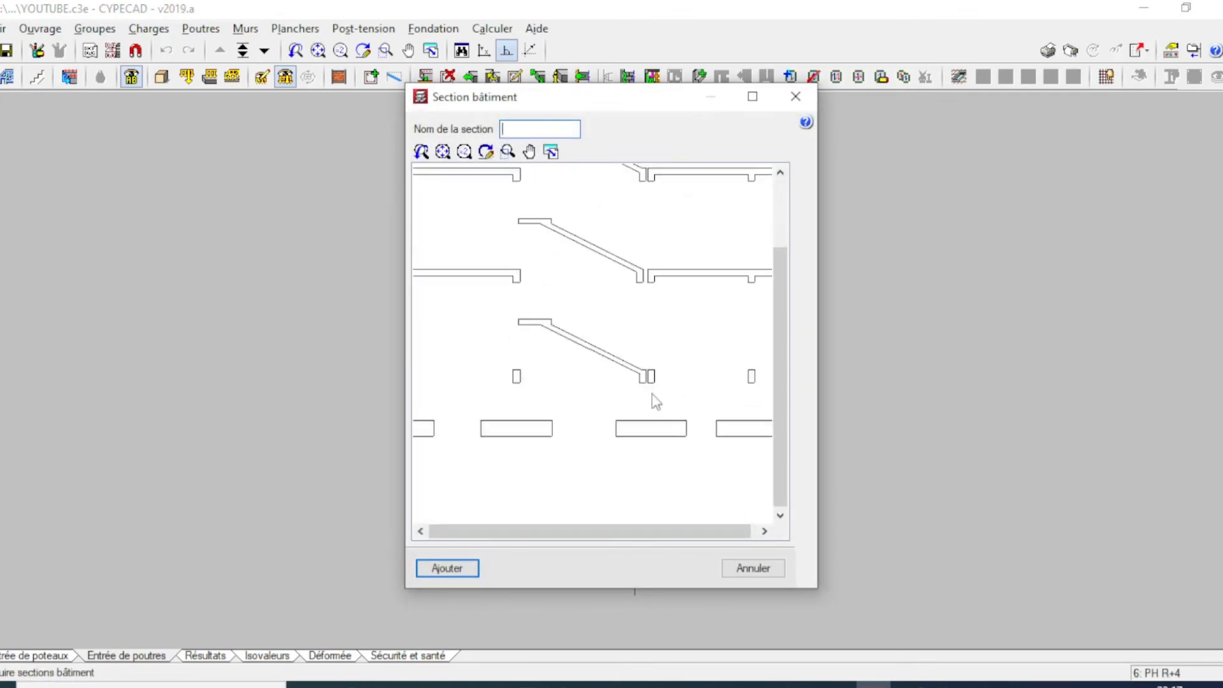
scroll(661, 458, "down", 2)
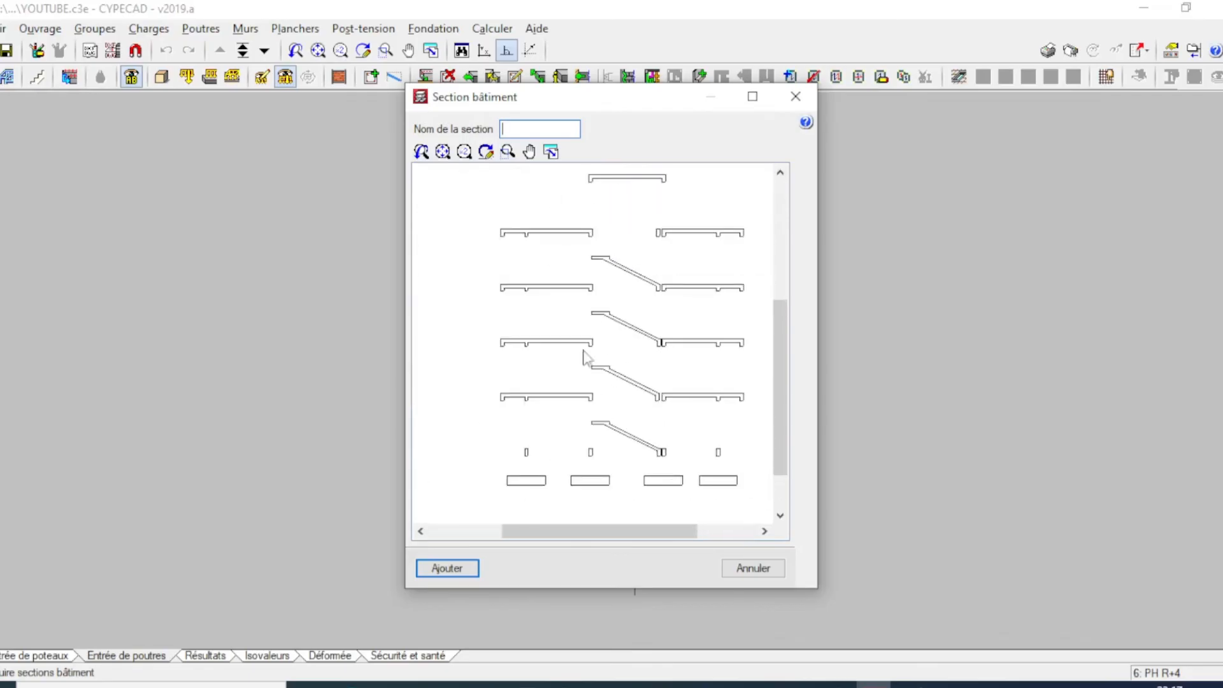
scroll(530, 269, "up", 4)
middle_click_drag(532, 229, 524, 358)
scroll(523, 358, "down", 1)
scroll(528, 365, "down", 2)
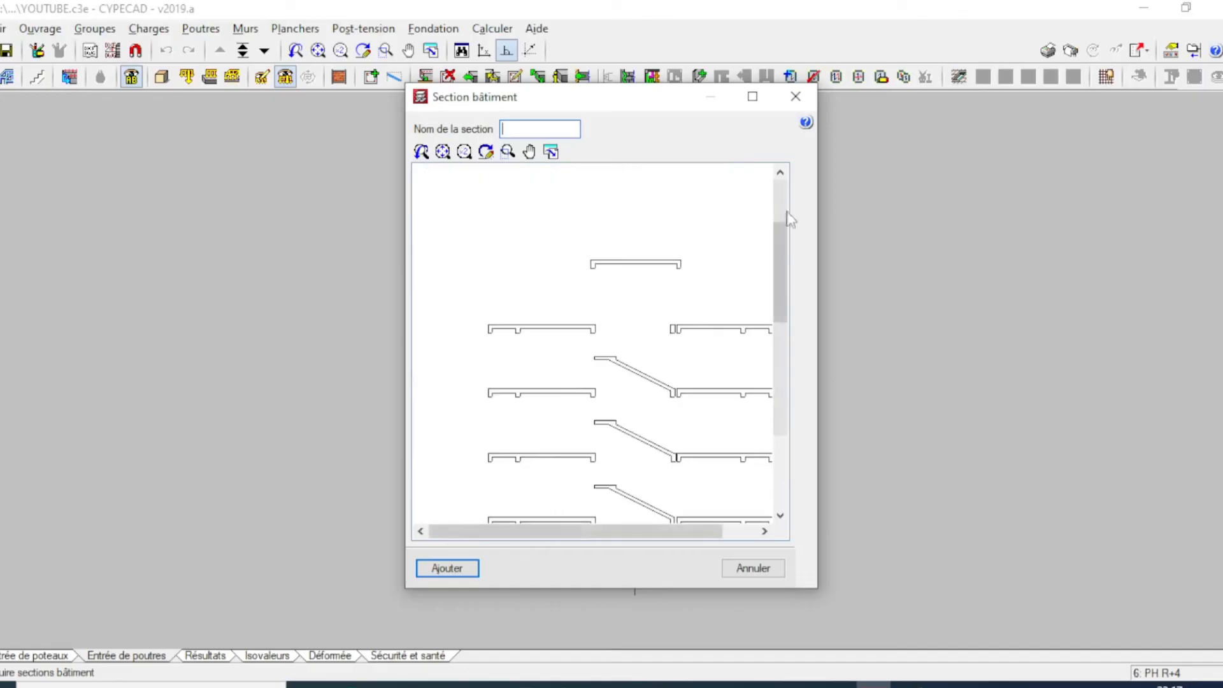
left_click(752, 99)
scroll(775, 179, "down", 1)
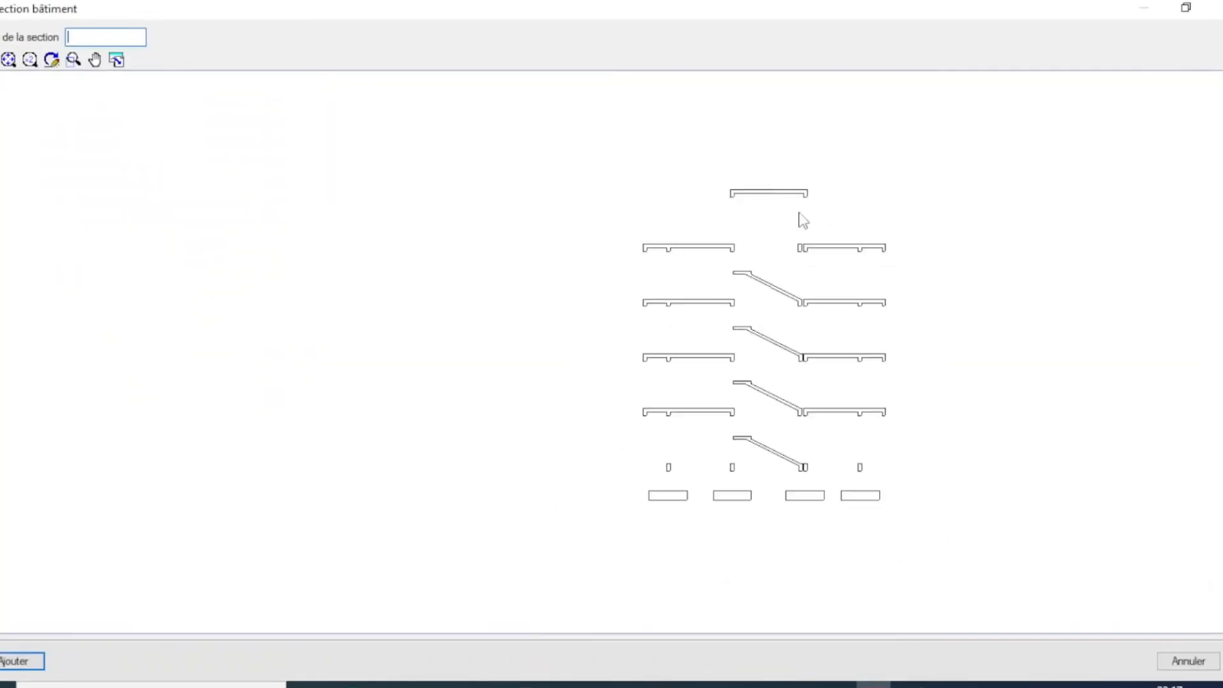
left_click(1215, 8)
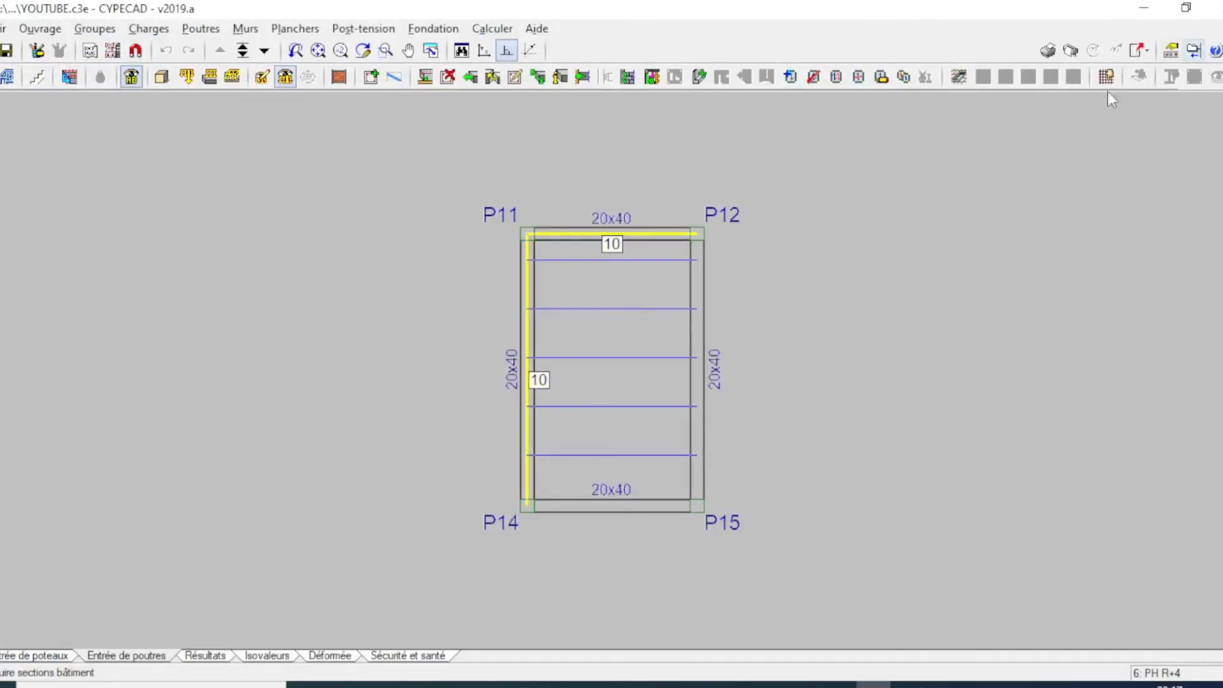
- Reopen the plan selection and add another drawing as a level plan (Plans des niveaux) of type Coffrage
left_click(1069, 49)
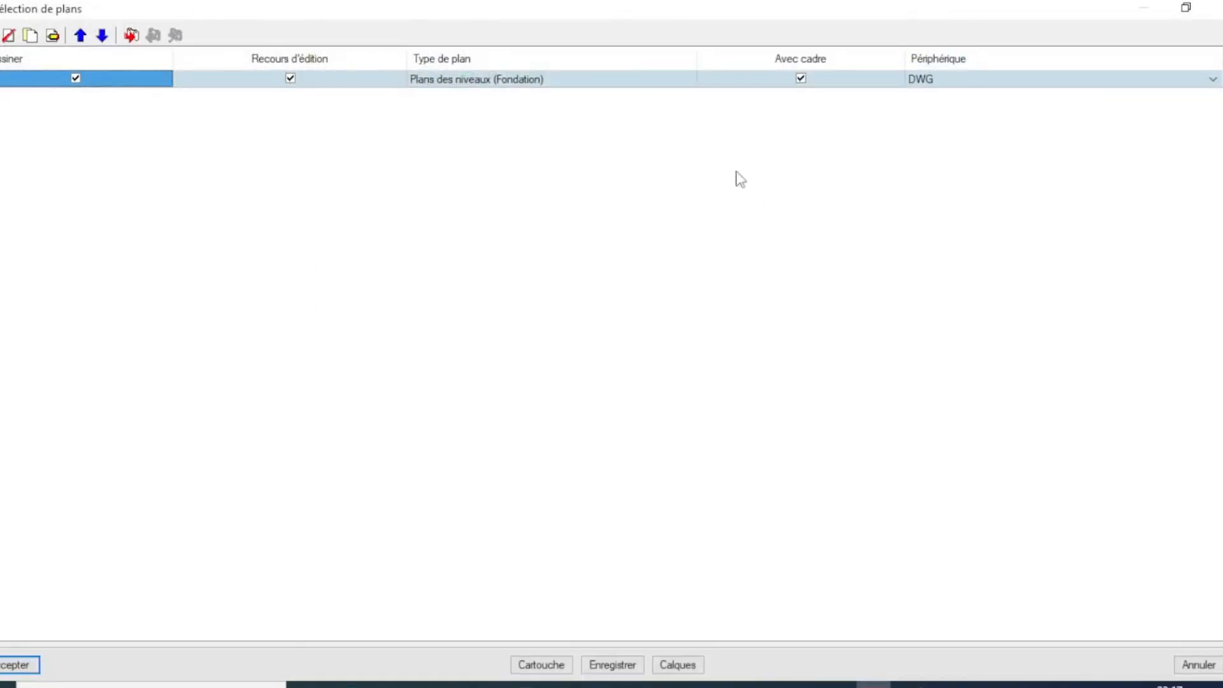
left_click(0, 35)
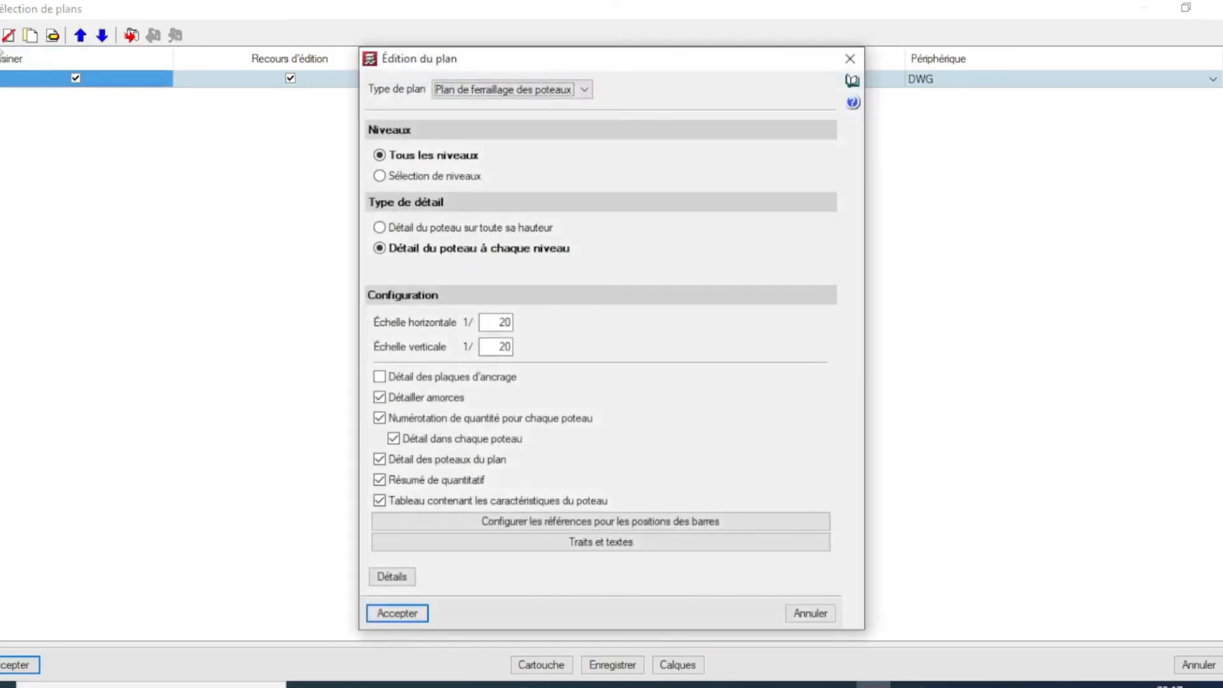
left_click(585, 90)
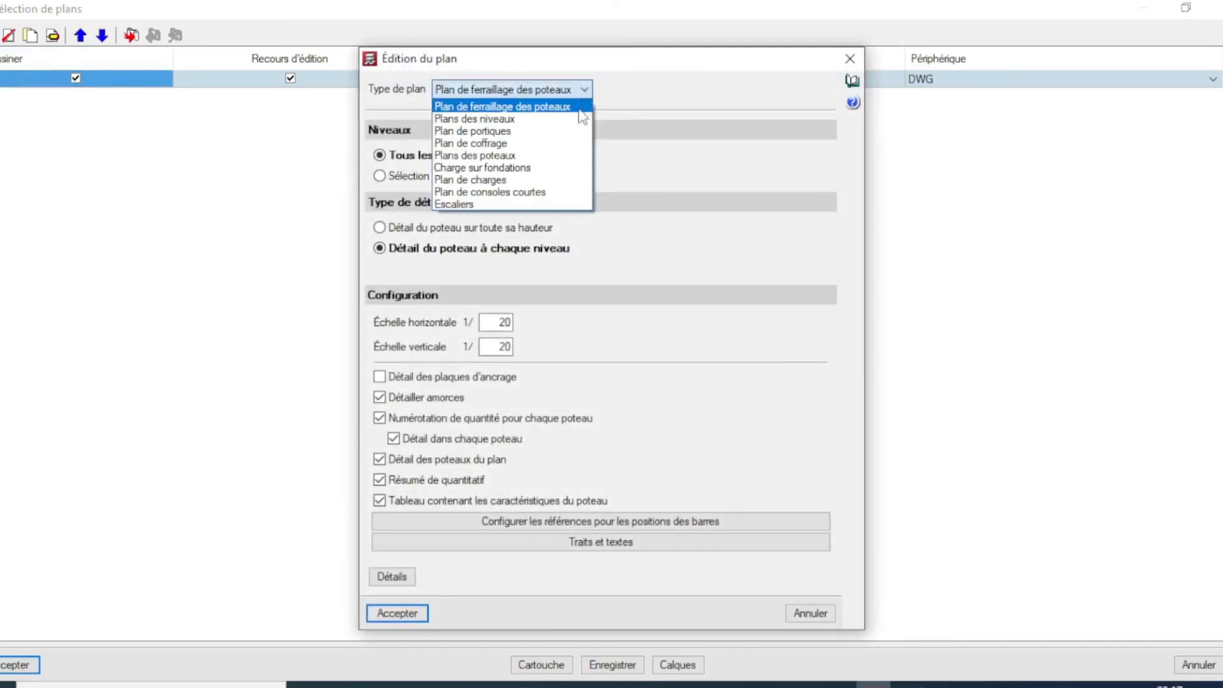
left_click(536, 116)
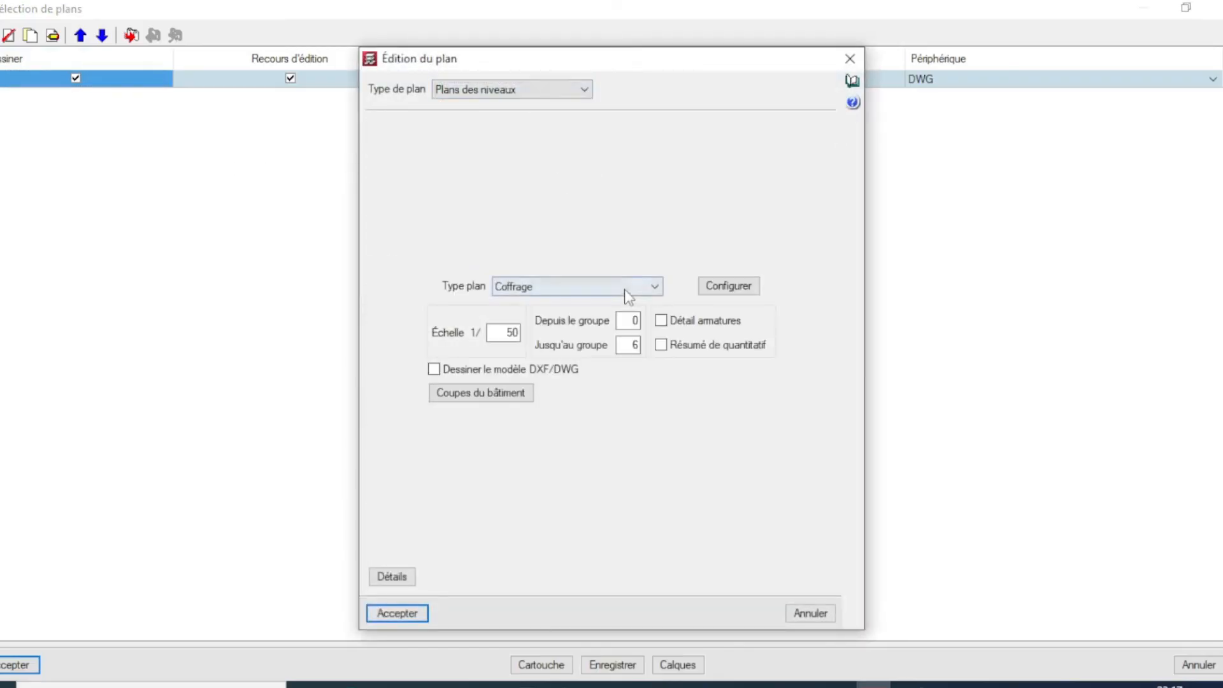
- Set the formwork level plan to scale 1/100 starting from group 1, include reinforcement detail and the quantity summary, and accept it
double_click(513, 335)
type("100")
double_click(631, 320)
type("1")
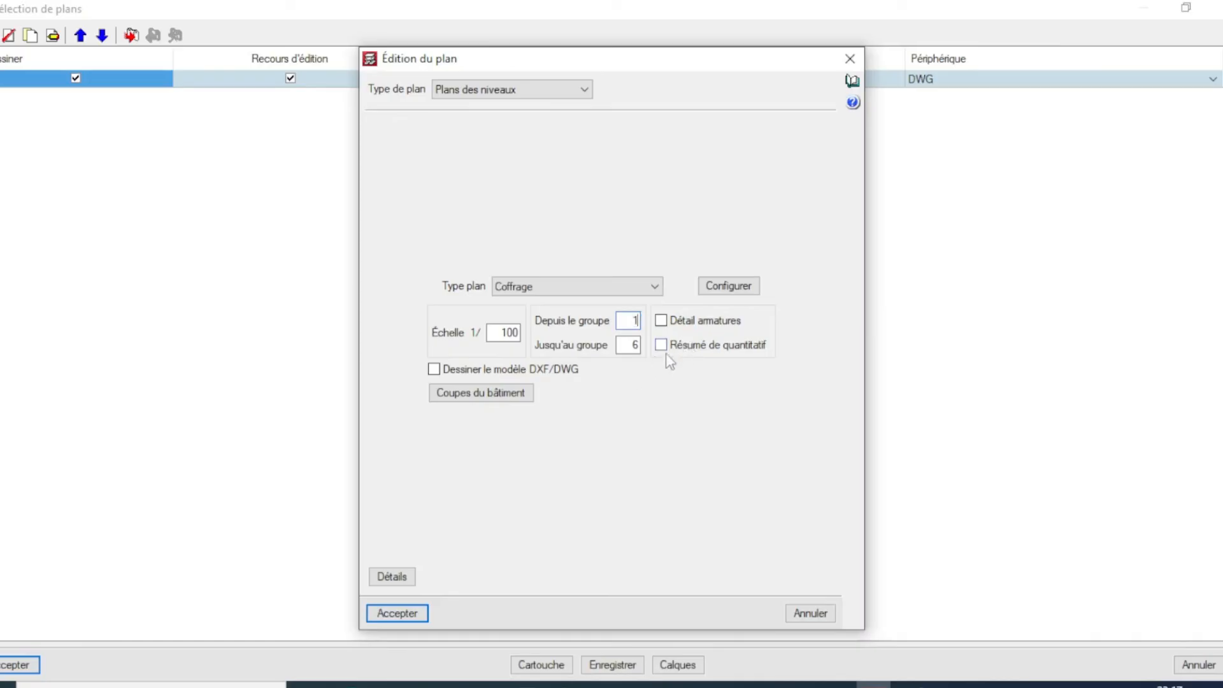
left_click(666, 320)
left_click(661, 344)
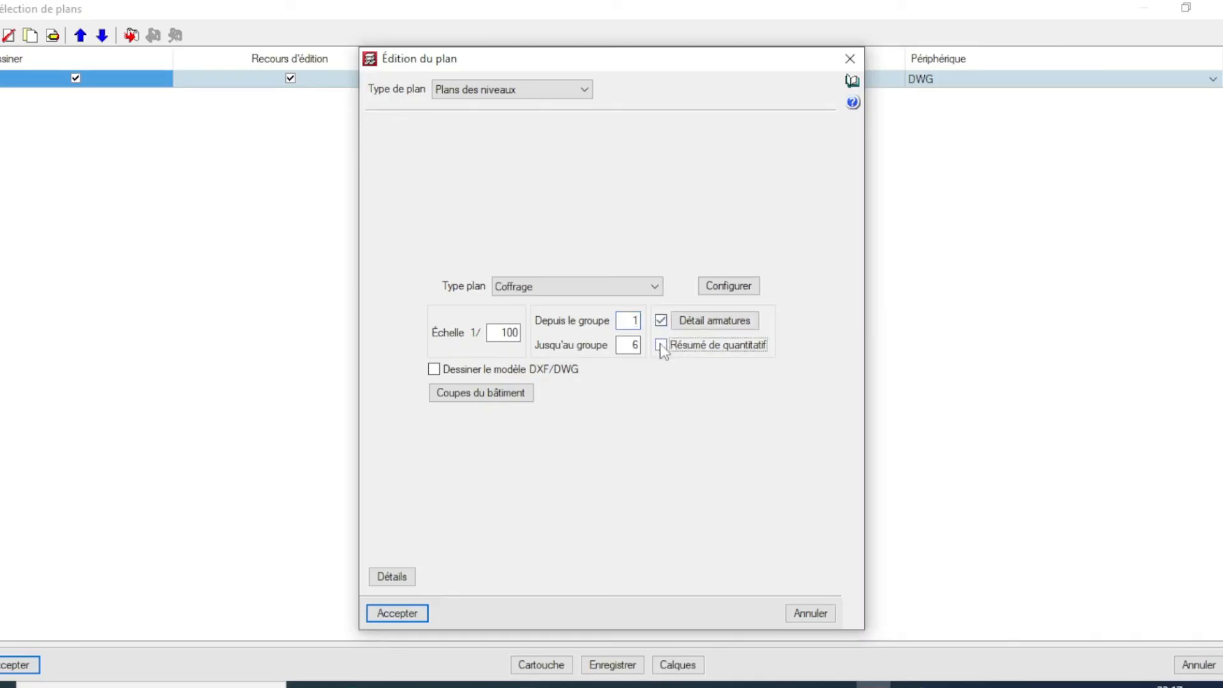
left_click(399, 612)
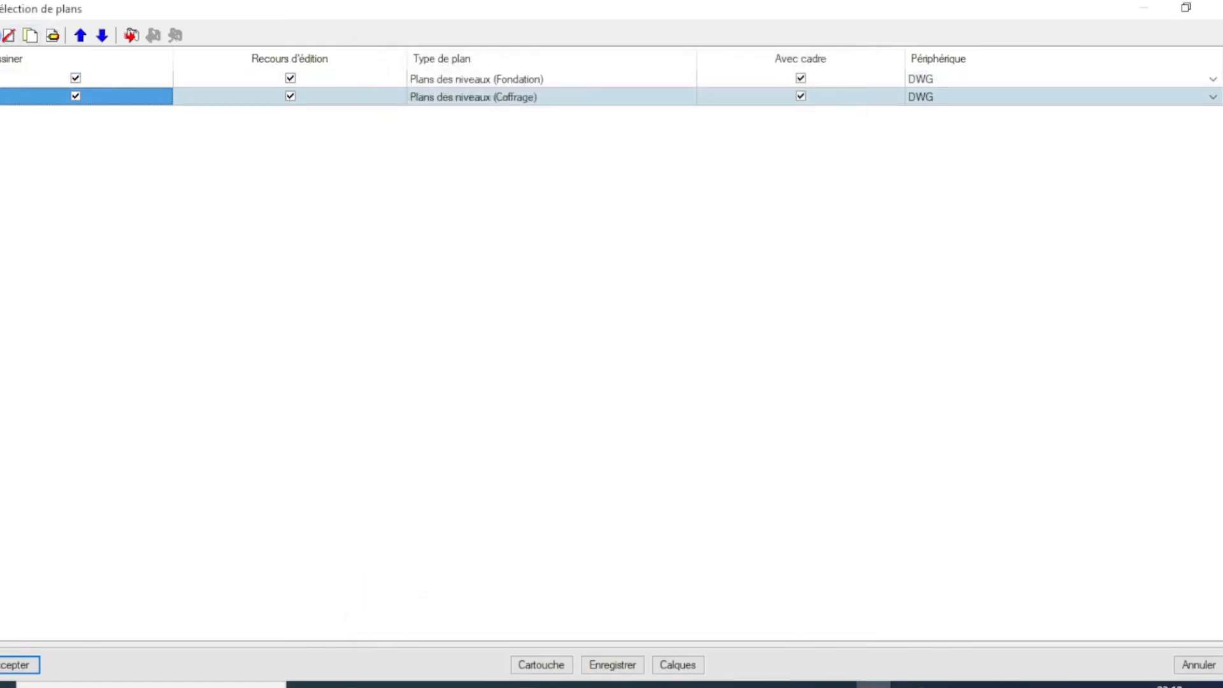
- Add a Plan de portiques for all groups with the quantity summary and all three scales set to 1/100, and accept it
left_click(4, 35)
left_click(541, 90)
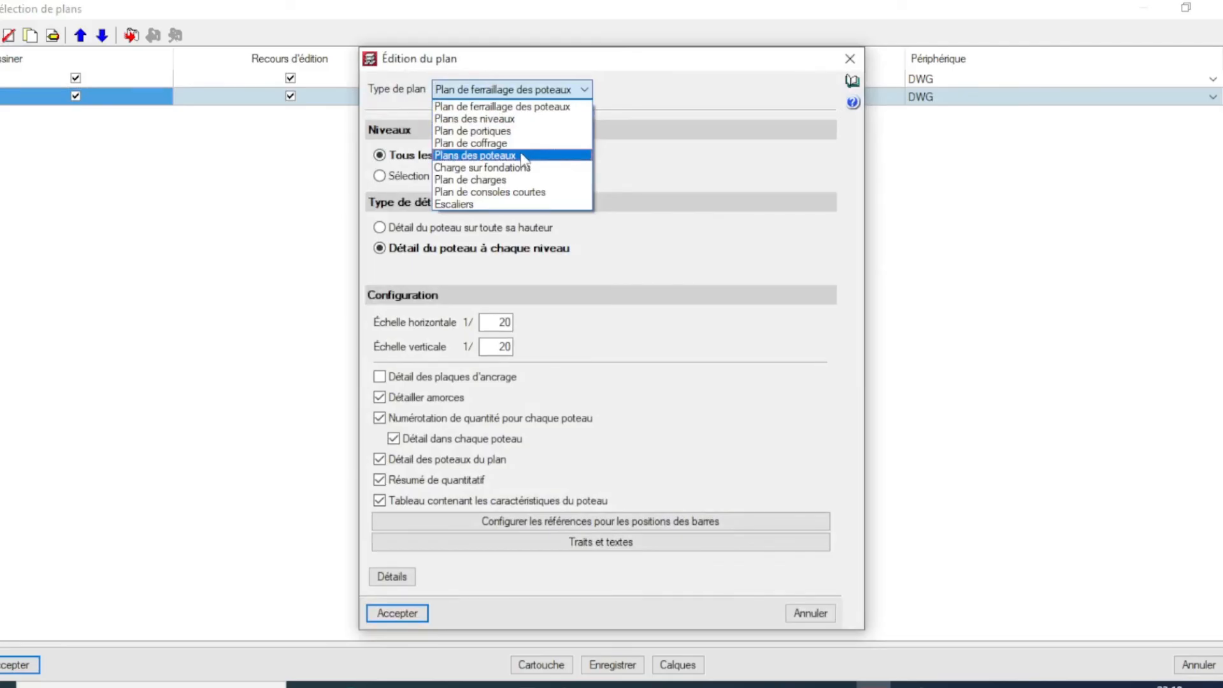
left_click(518, 131)
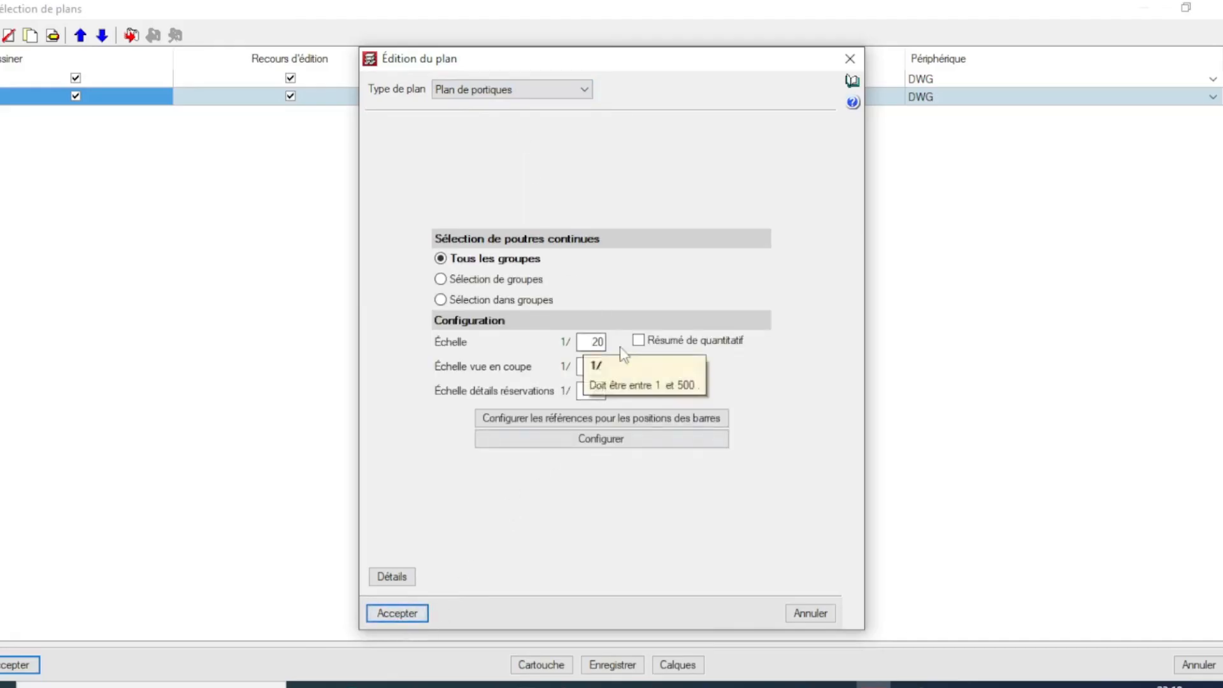
left_click(639, 340)
double_click(596, 344)
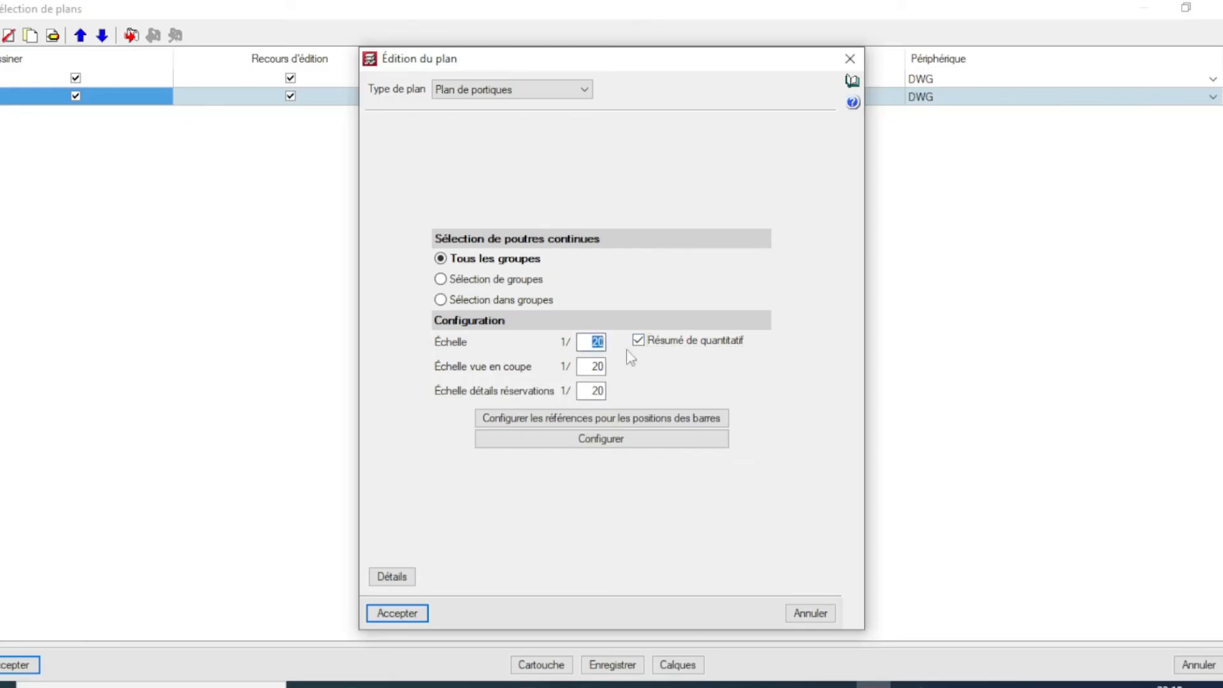
type("100")
double_click(583, 366)
type("100")
double_click(589, 390)
type("100")
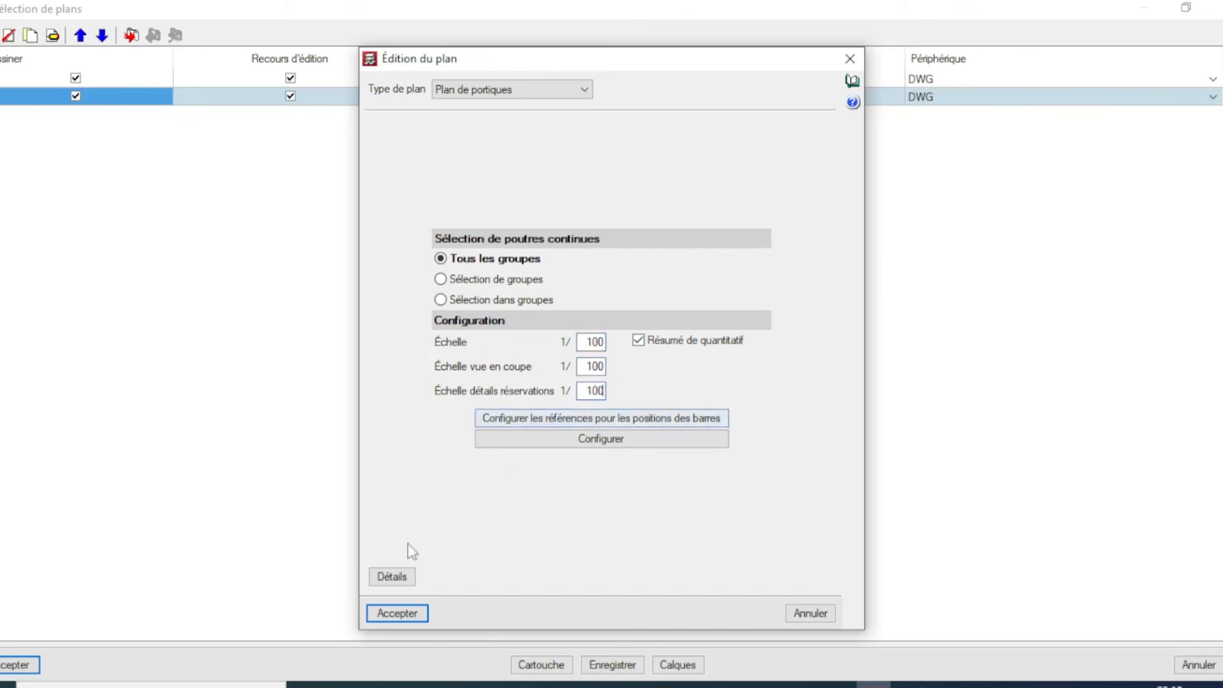
left_click(401, 617)
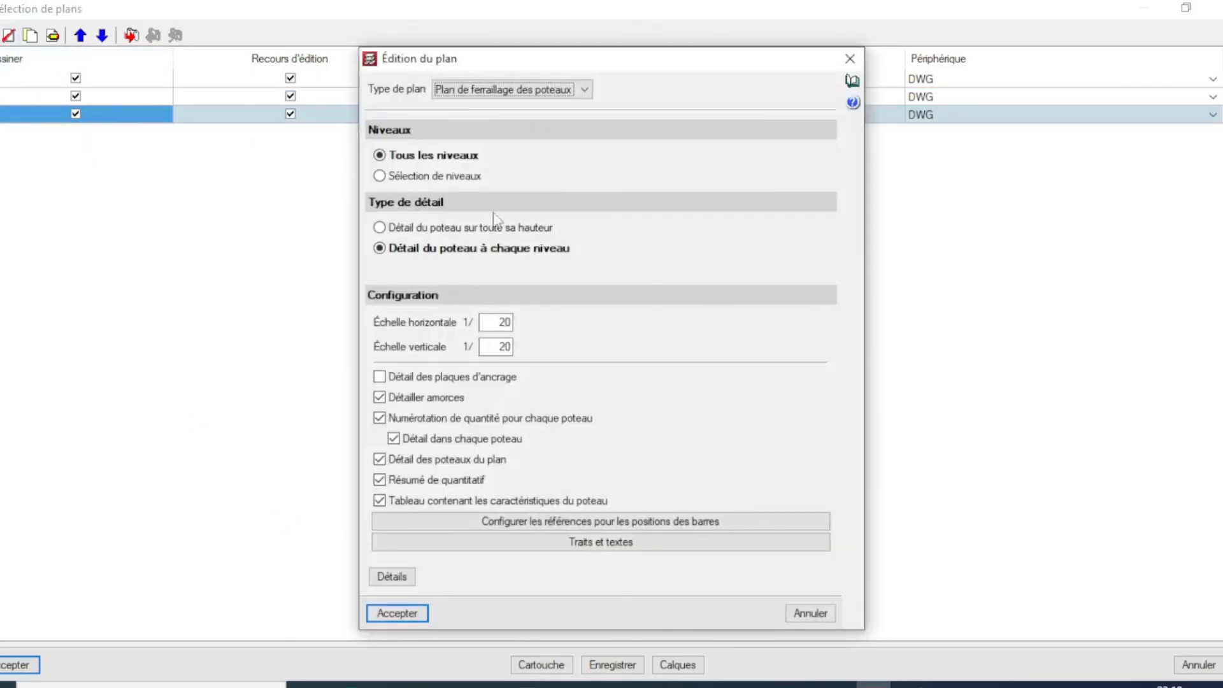
- Add an Escaliers plan at scale 1/100, keeping the quantity table and quantity summary, and accept it
left_click(584, 90)
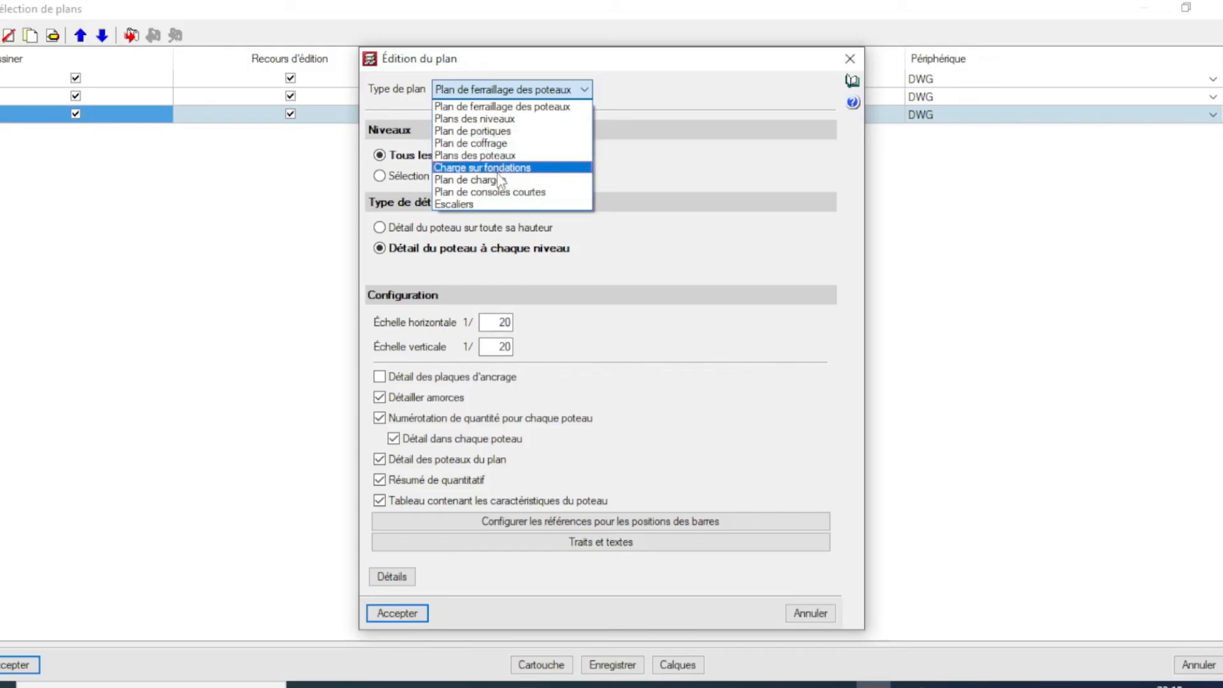
left_click(520, 205)
left_click(576, 90)
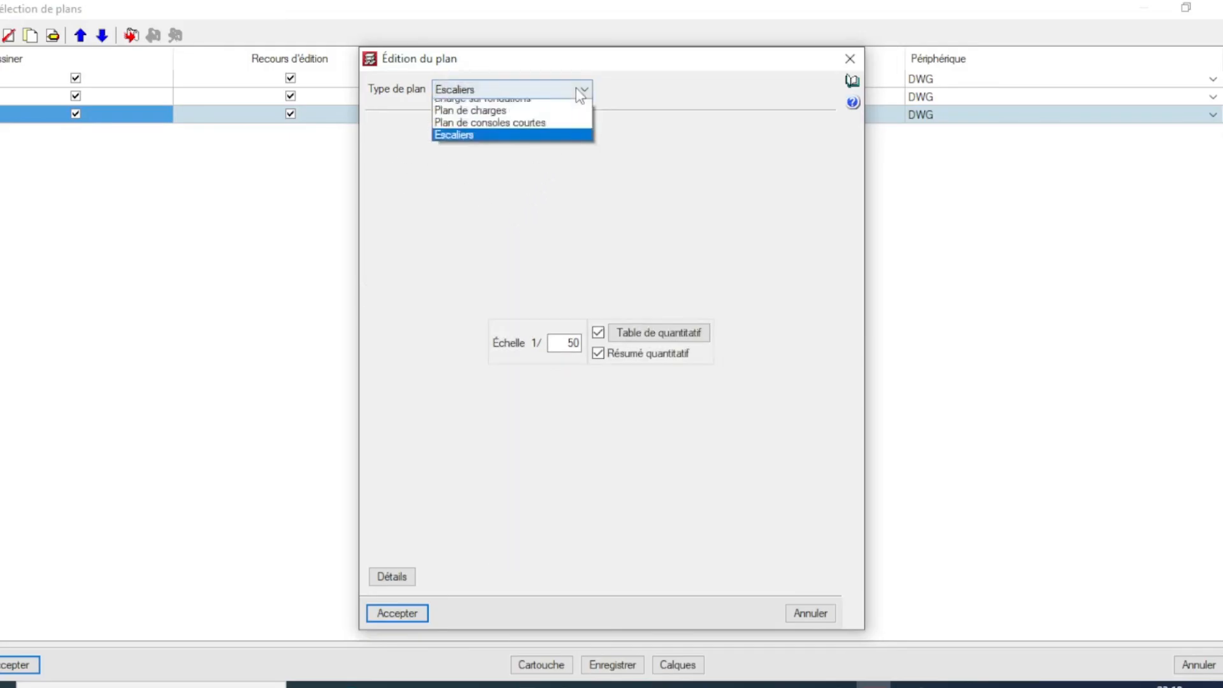
left_click(522, 205)
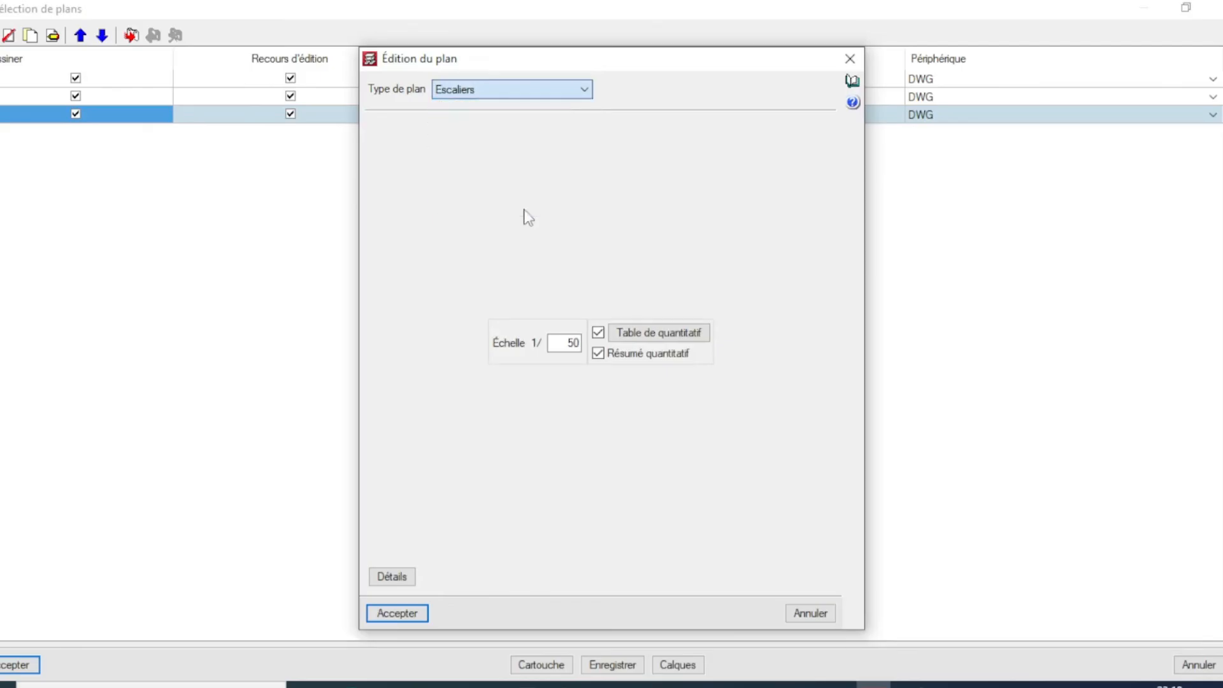
double_click(571, 343)
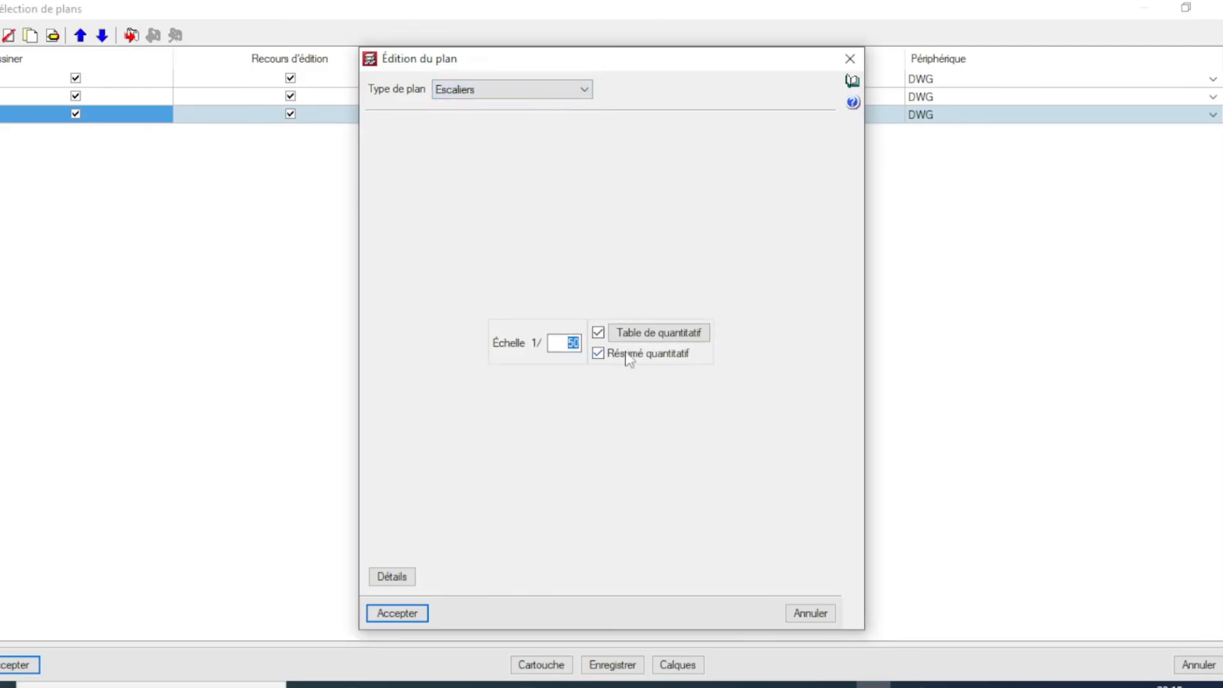
type("100")
left_click(400, 615)
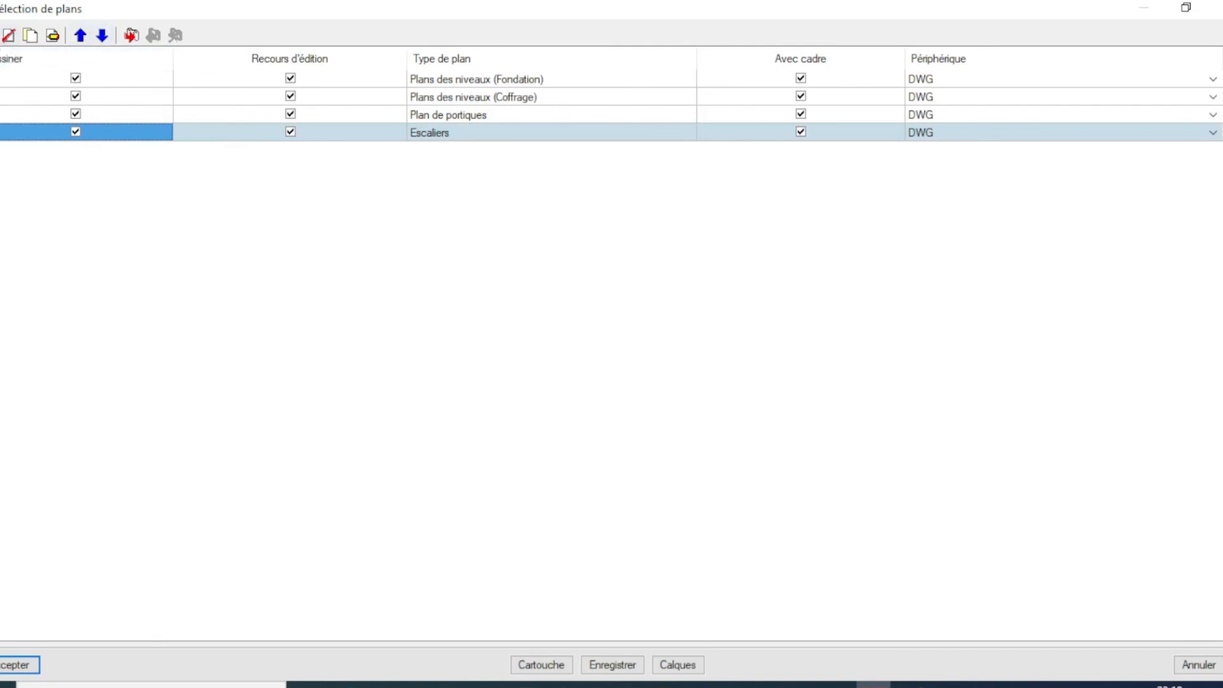
- Add another drawing as a level plan (Plans des niveaux) of type Plan de ferraillage fondation
left_click(0, 35)
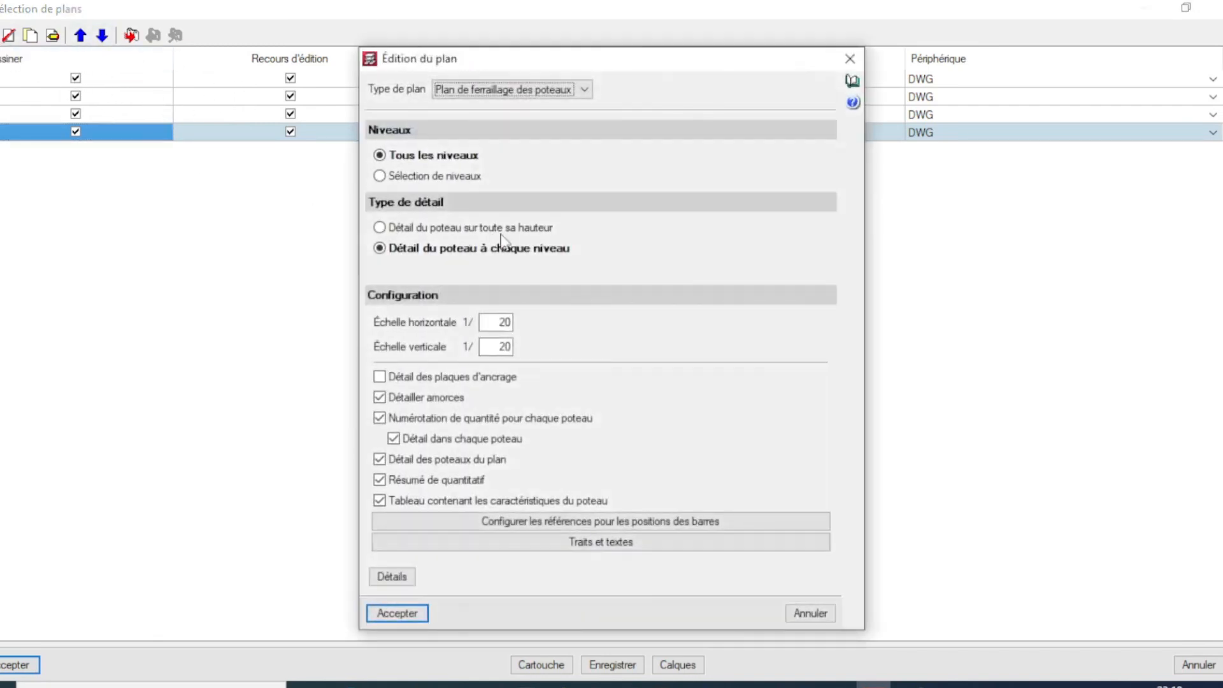
left_click(585, 89)
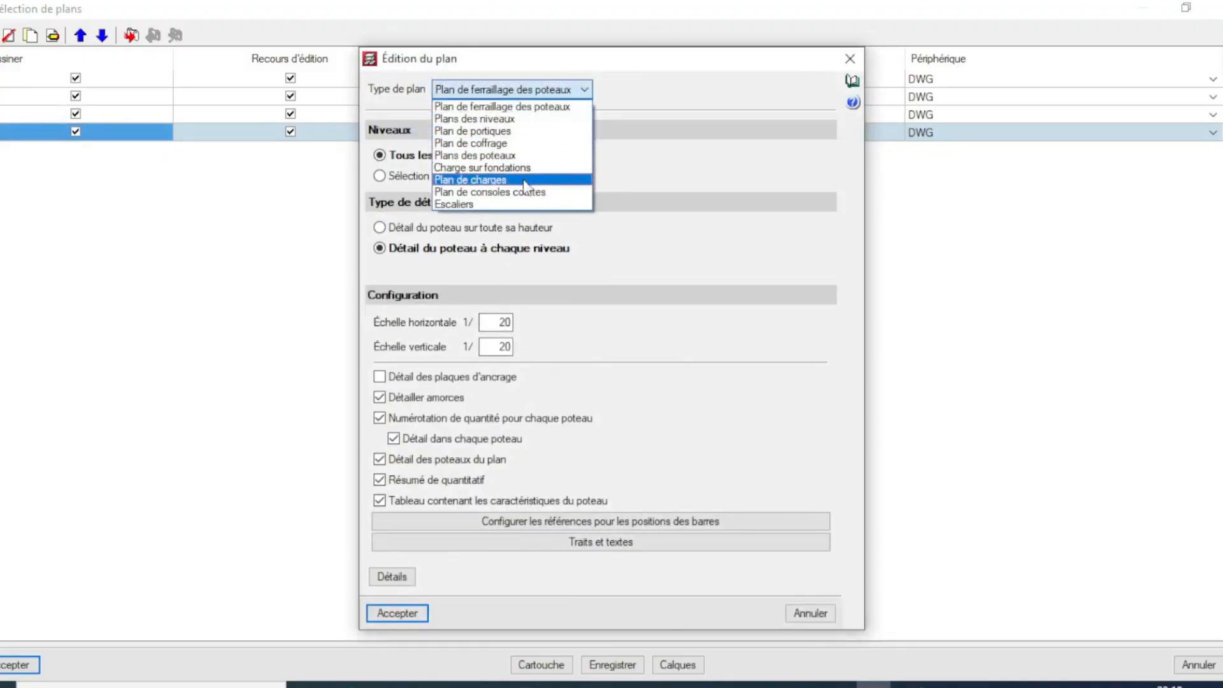
left_click(507, 119)
left_click(653, 286)
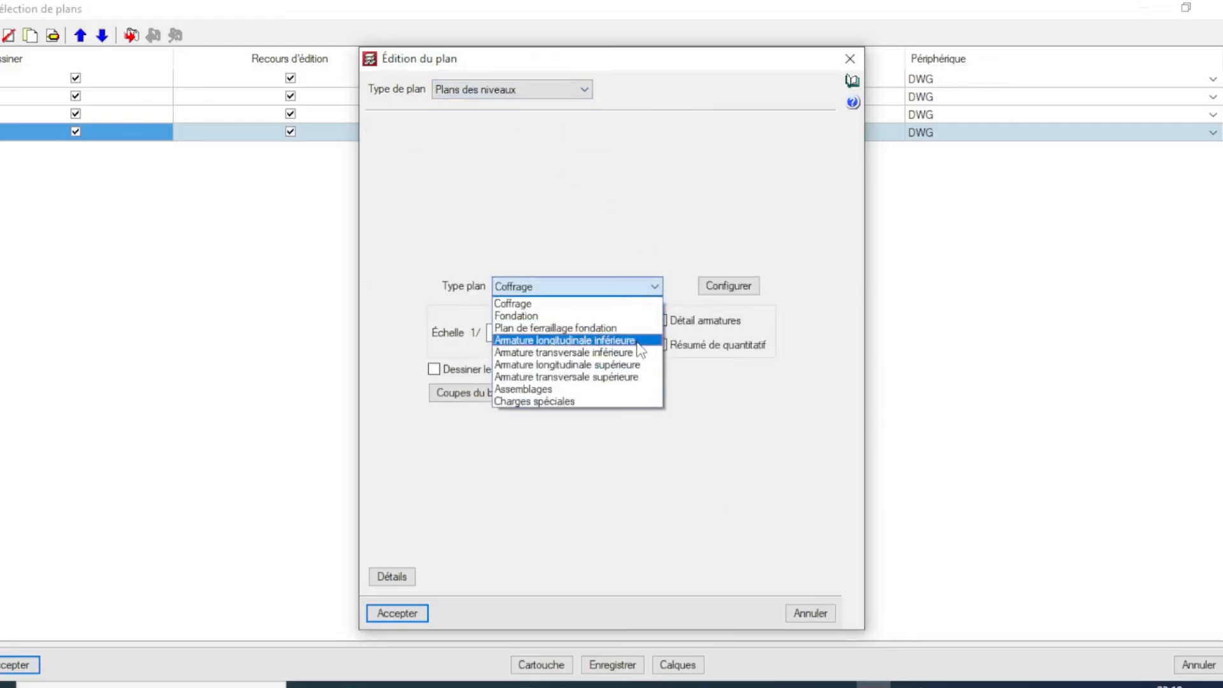
left_click(595, 328)
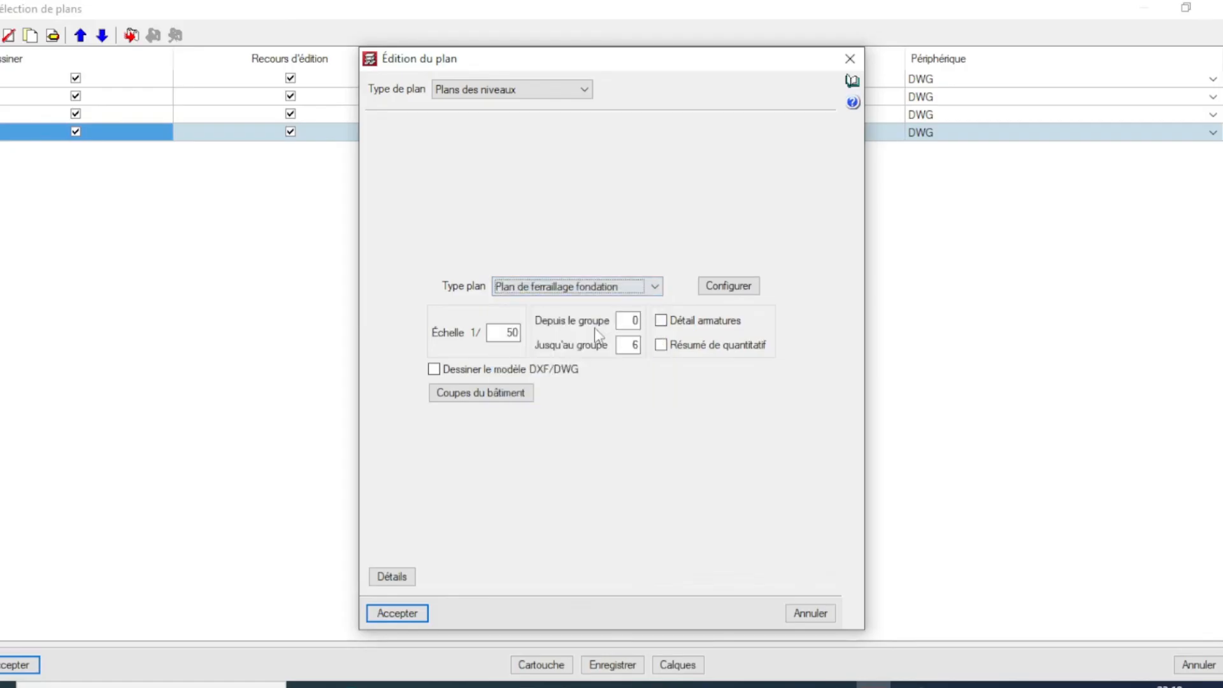
- Set the foundation reinforcement plan to scale 1/100 starting from group 1, include reinforcement detail and the quantity summary, and accept it
double_click(633, 320)
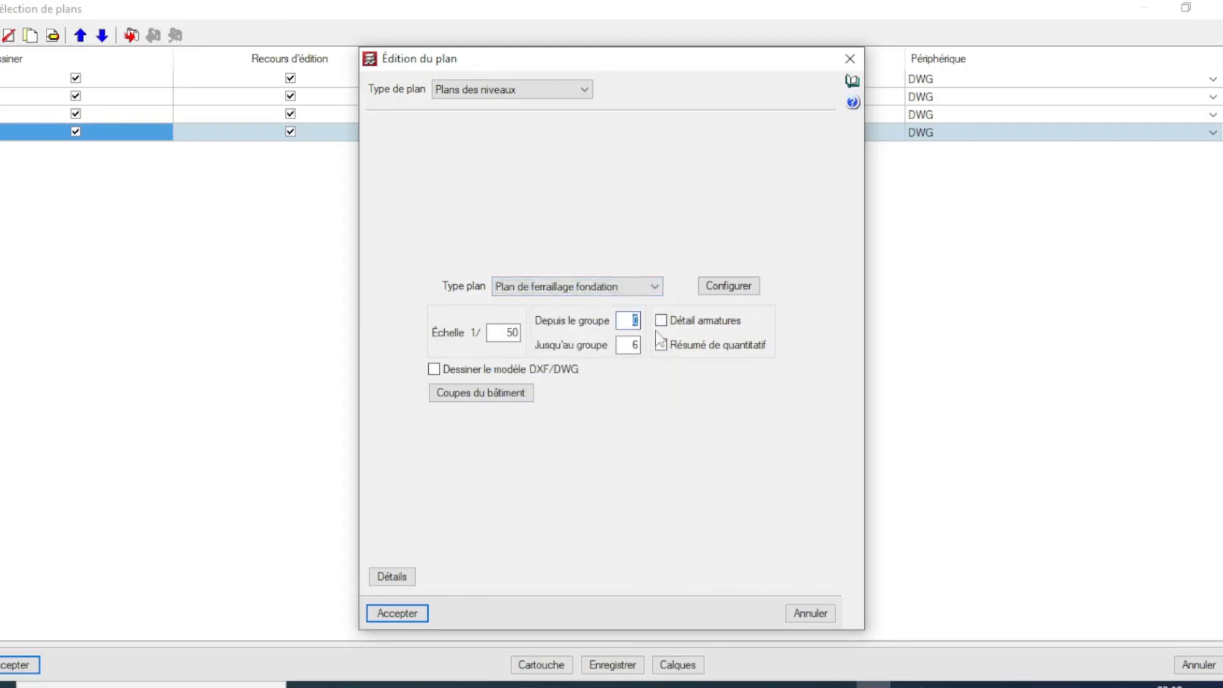
double_click(510, 332)
type("100")
left_click(661, 345)
left_click(662, 321)
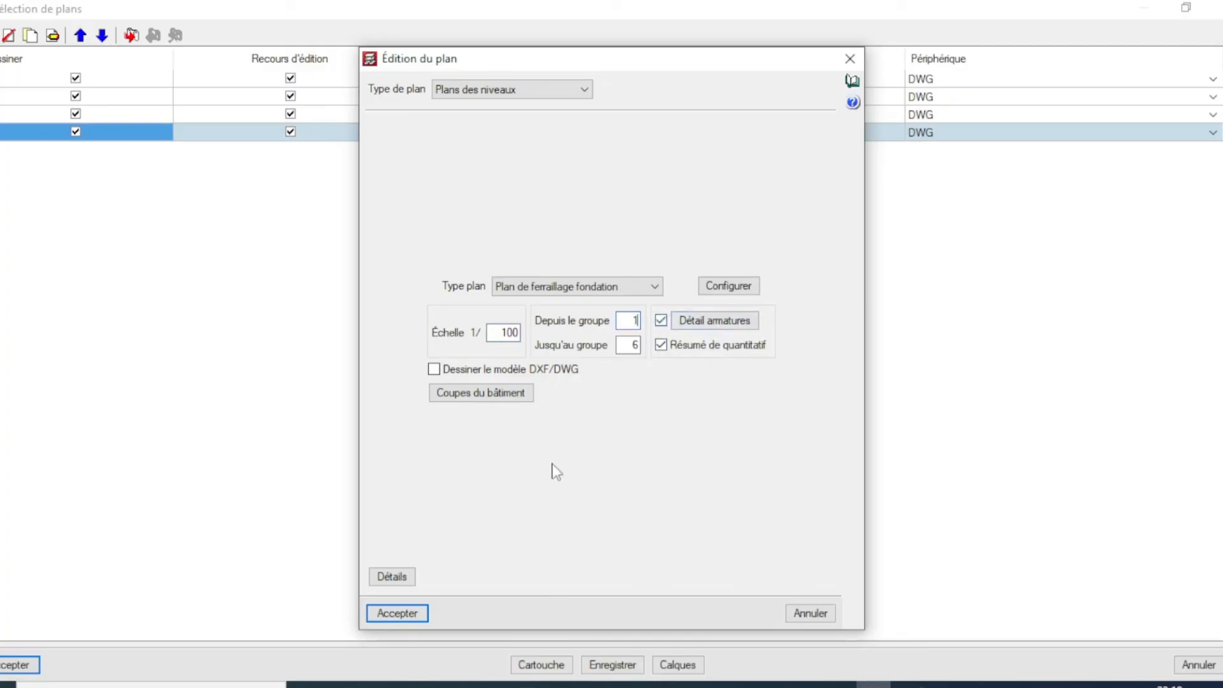
left_click(409, 614)
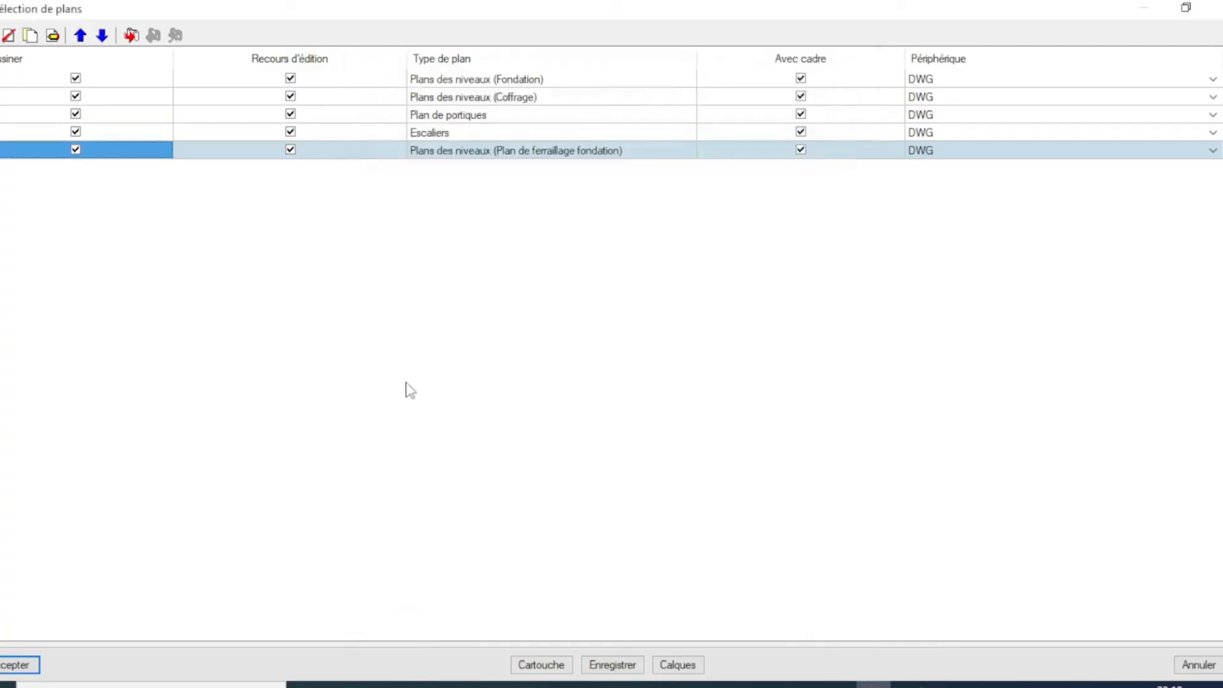
- Accept the plan selection and generate the drawings without keeping the previous sheet composition
left_click(21, 664)
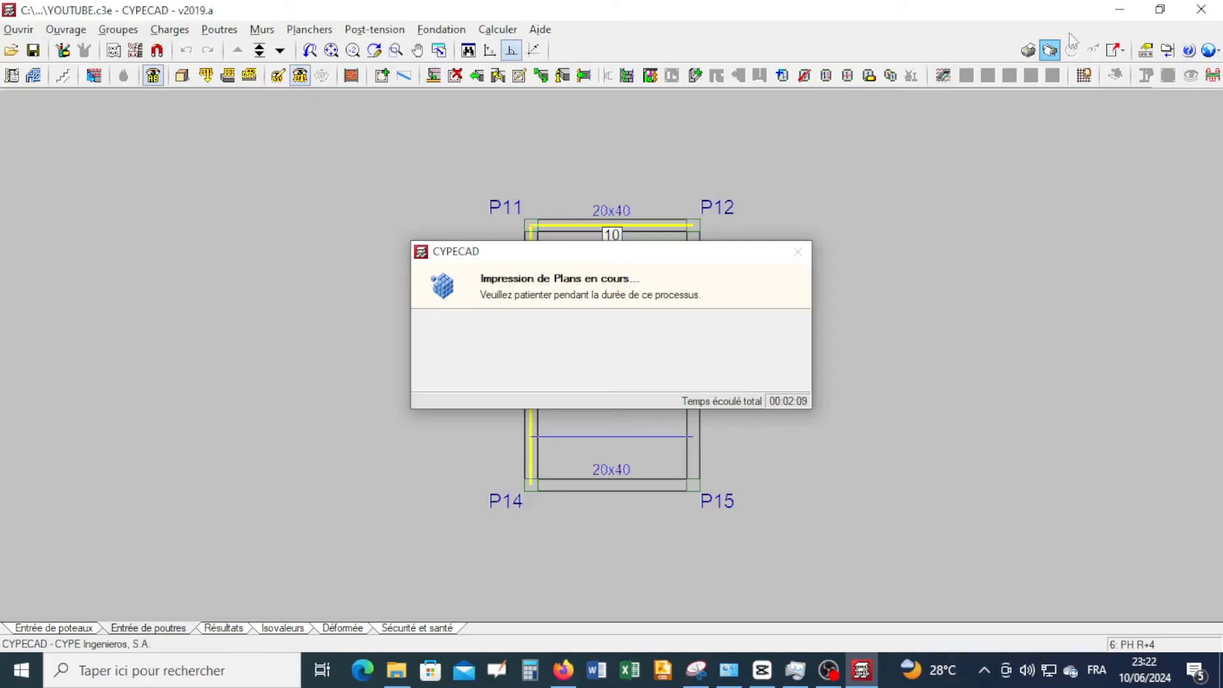
left_click(828, 671)
left_click(1043, 482)
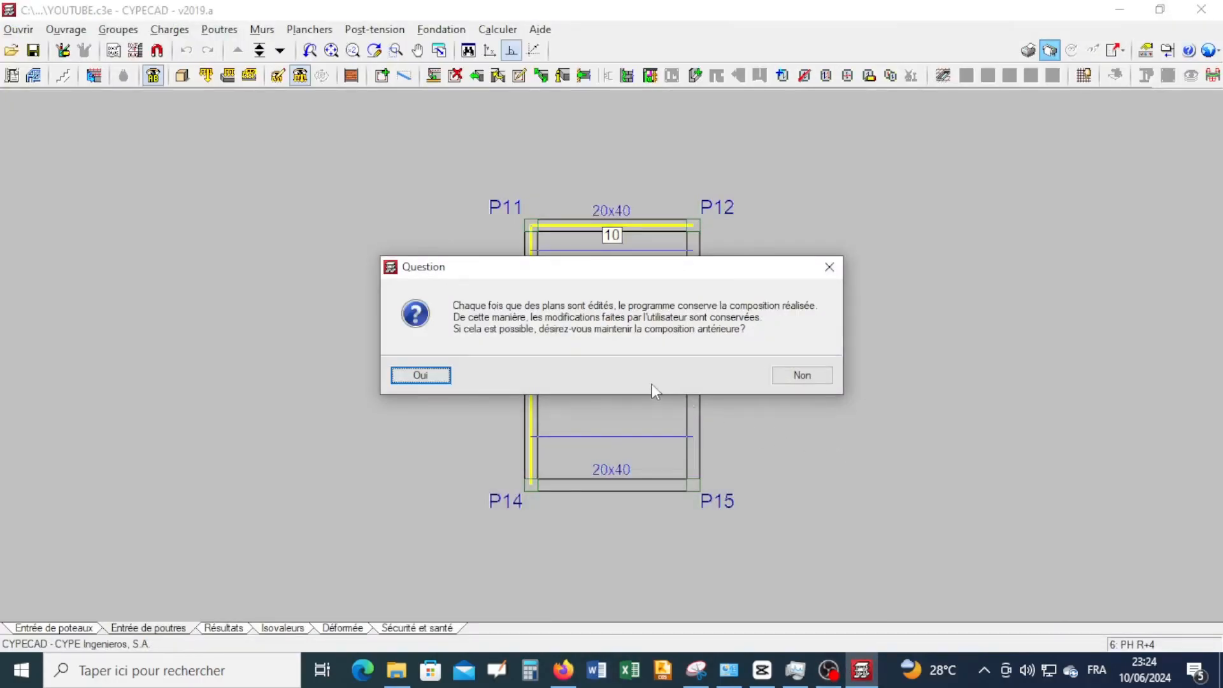
left_click(789, 375)
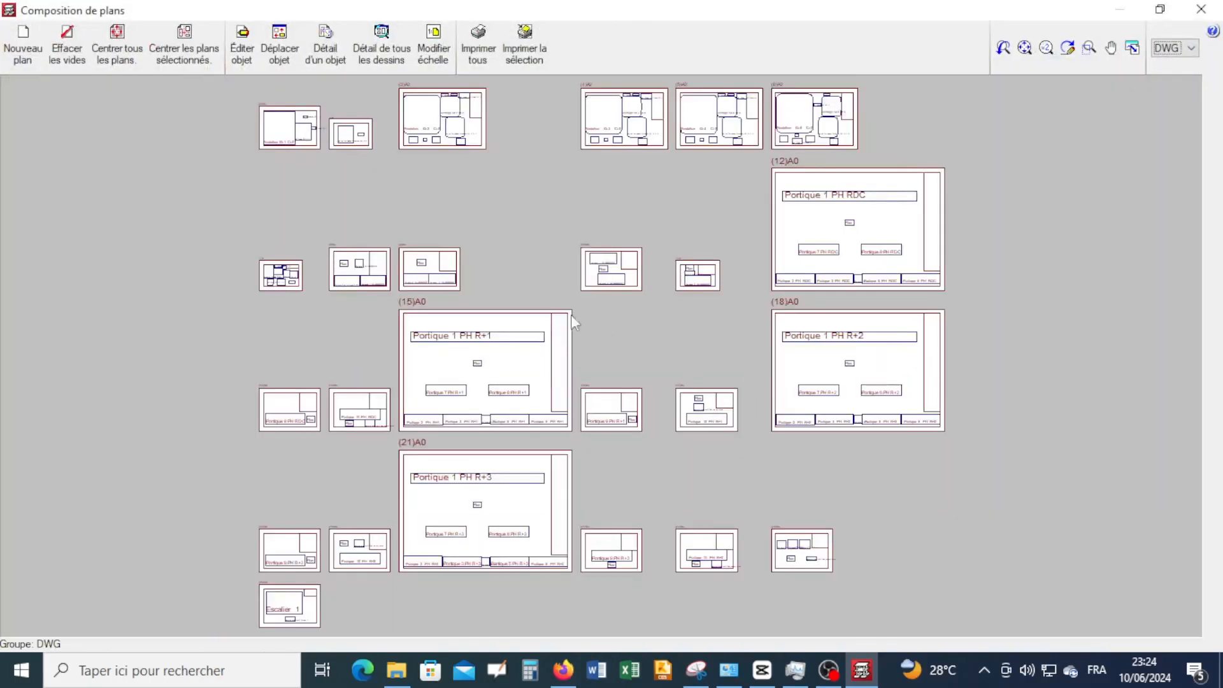
- Show all drawings in detail and try to export every plan as a separate DWG with prefix FILE, declining to overwrite existing files
left_click(396, 70)
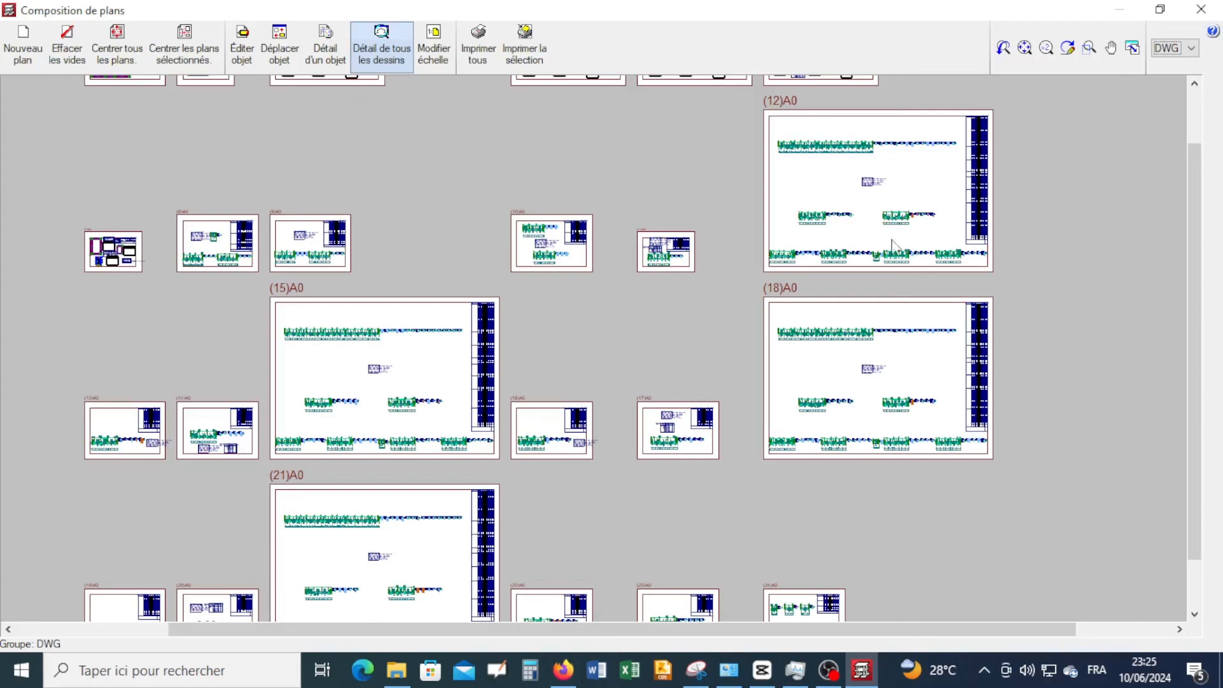
left_click(525, 57)
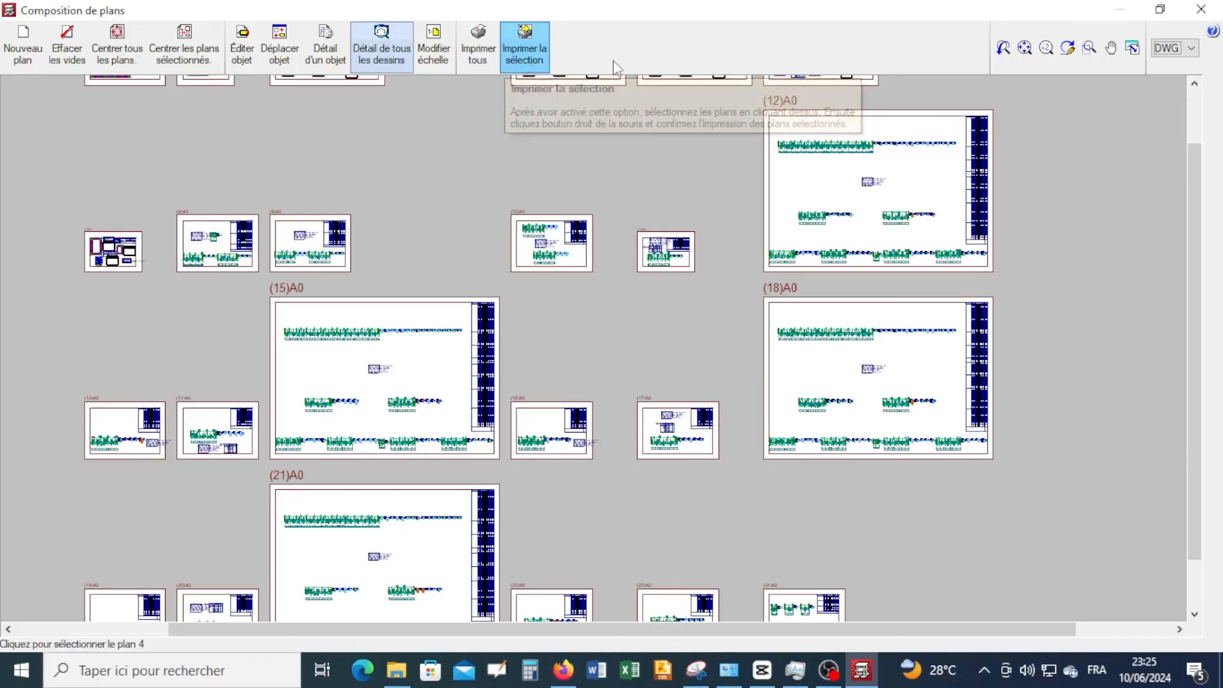
left_click(477, 54)
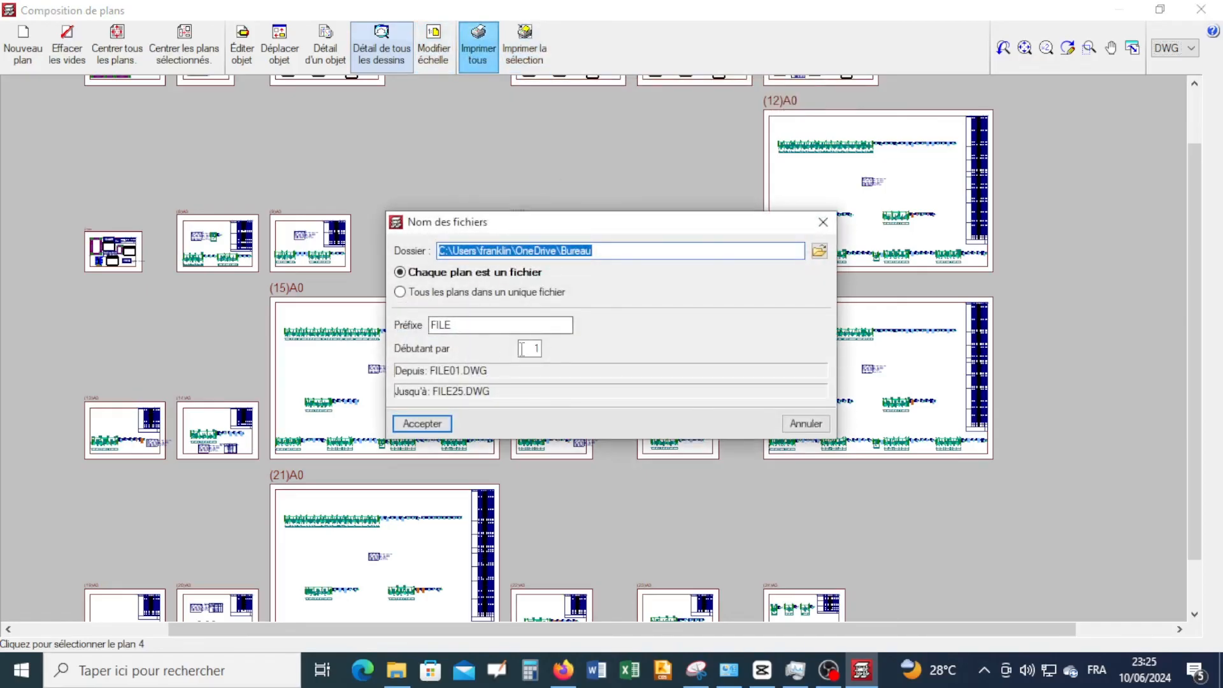
left_click(422, 424)
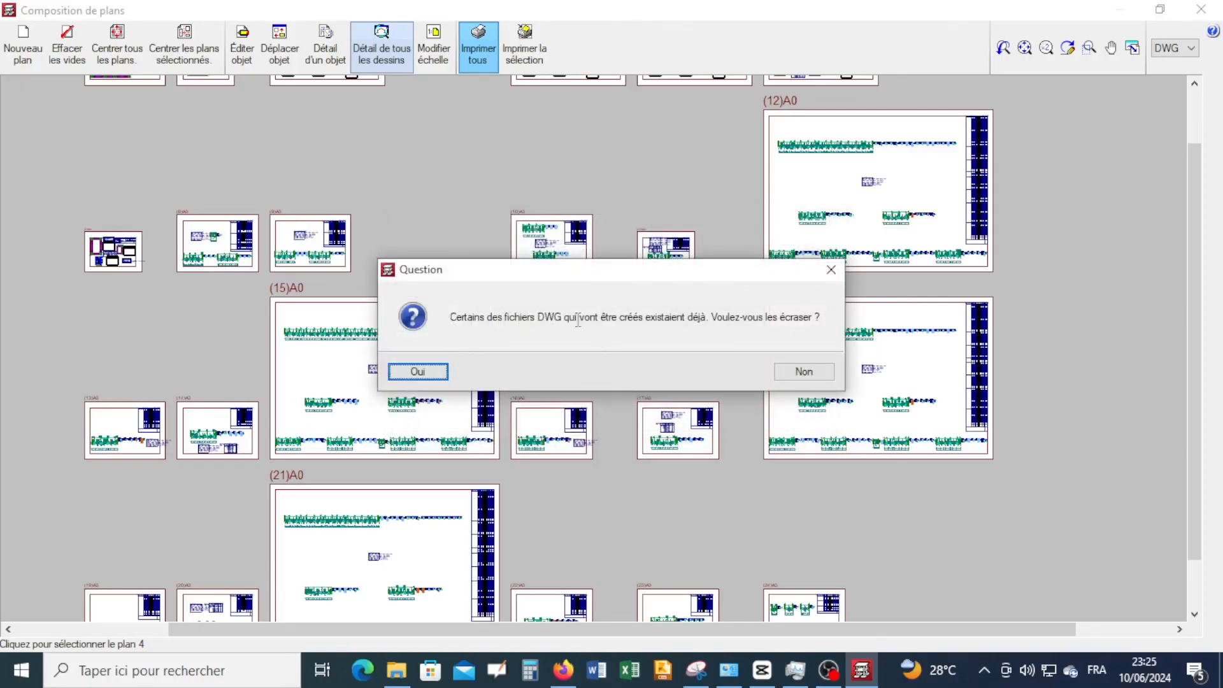
left_click(822, 373)
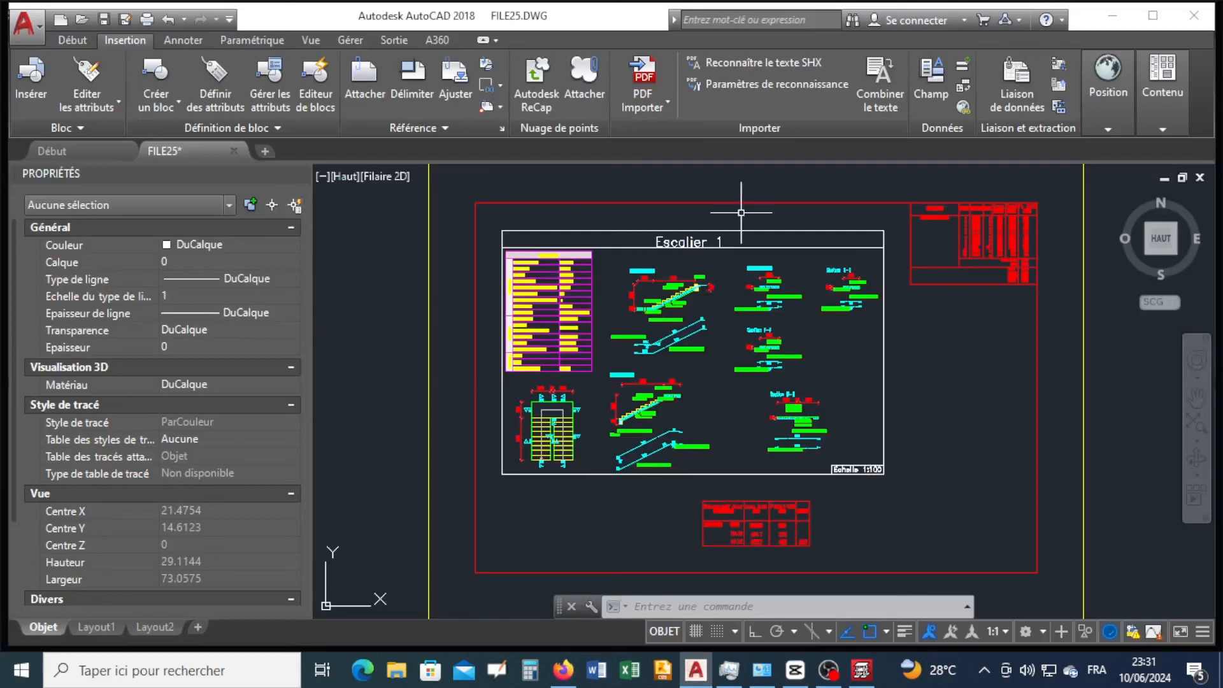
- In AutoCAD, examine the Escalier 1 sheet of FILE25.DWG, focusing on the stair sections and reinforcement around Section C-C
scroll(823, 275, "down", 2)
scroll(854, 309, "up", 6)
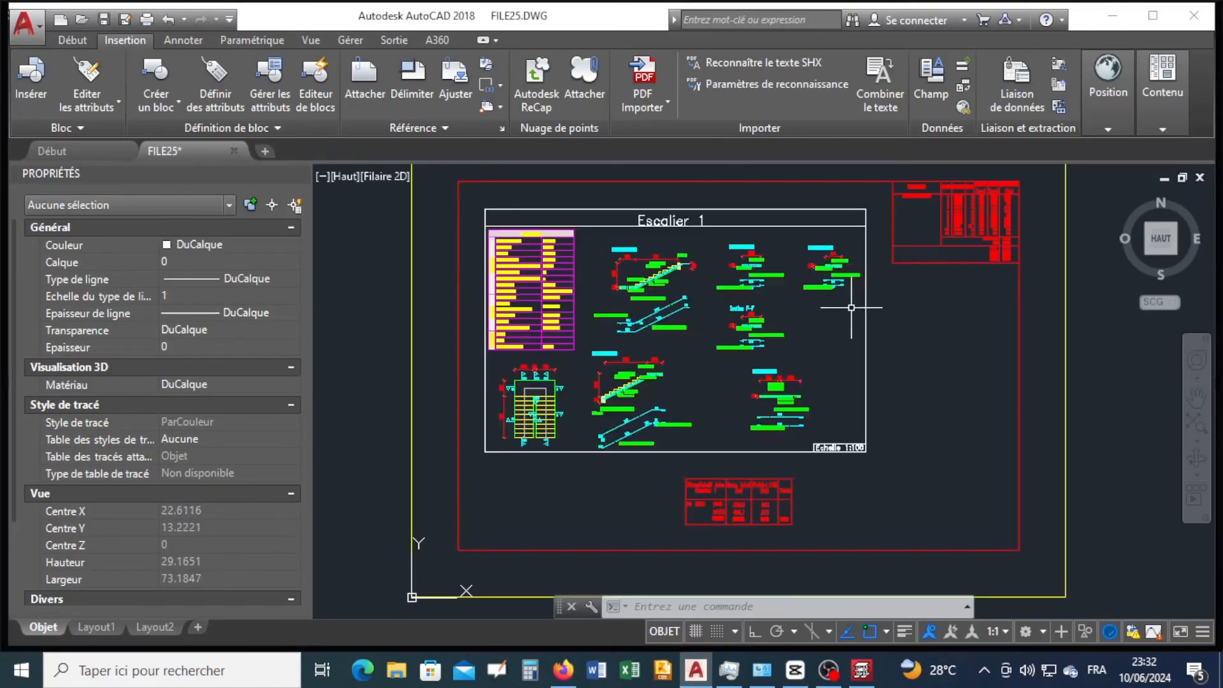
scroll(809, 281, "down", 2)
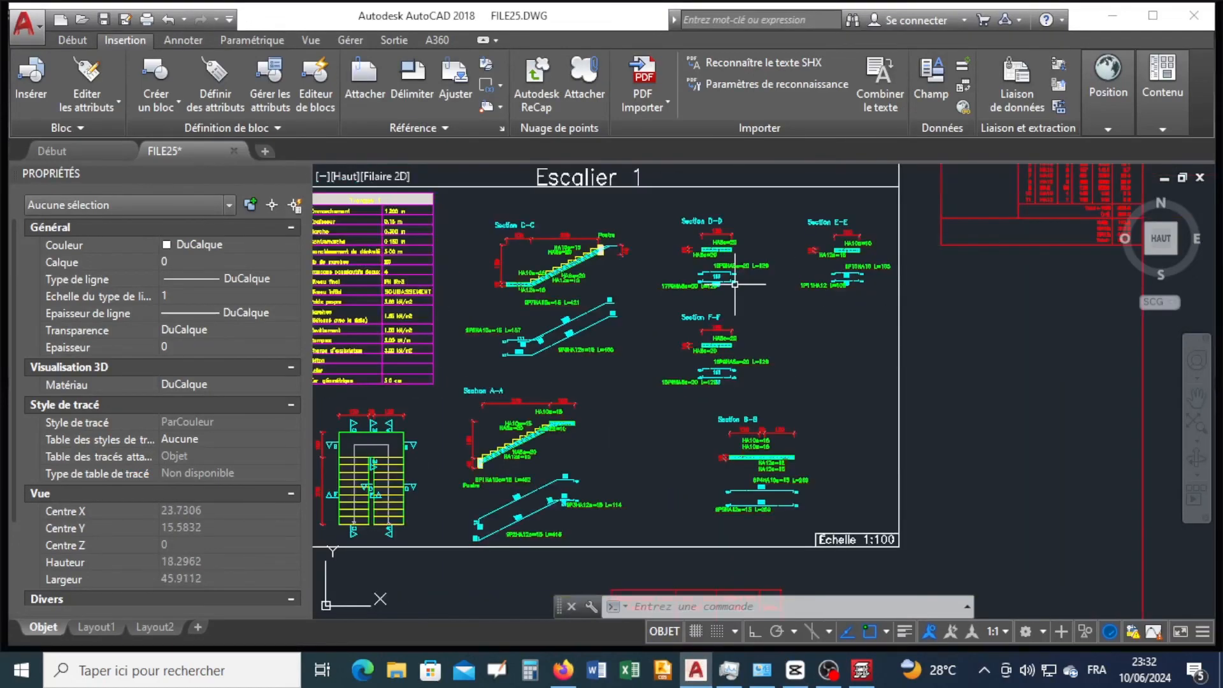
scroll(541, 252, "up", 10)
scroll(816, 357, "down", 7)
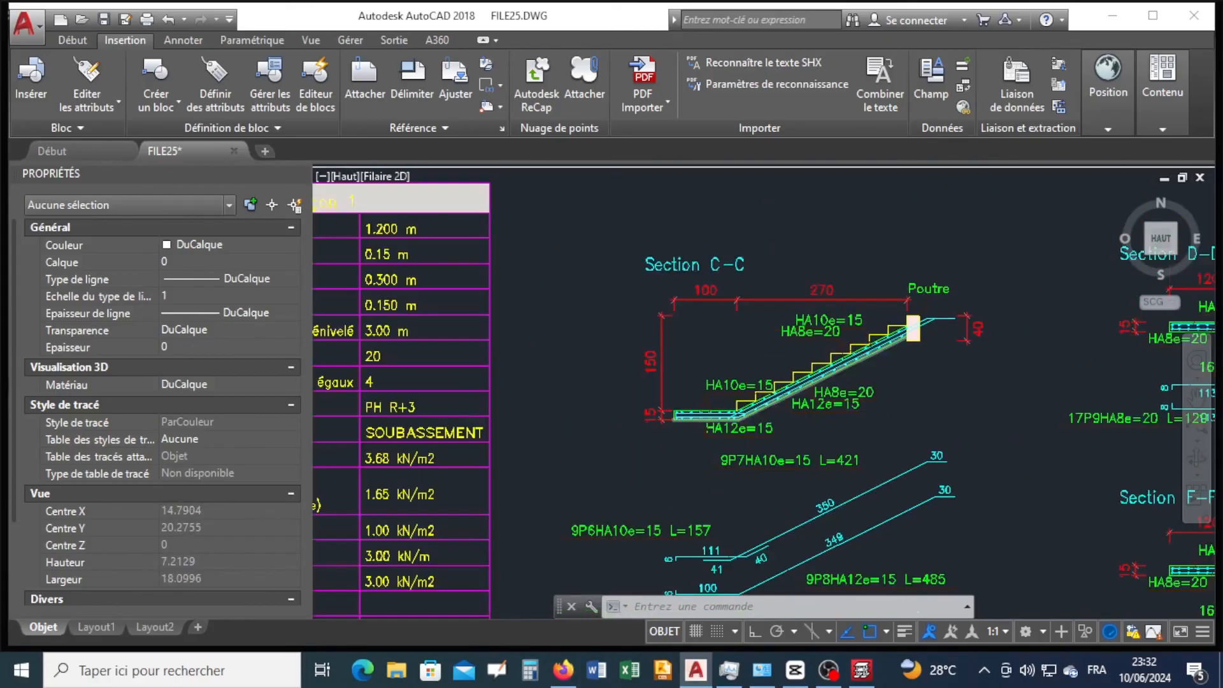
scroll(871, 355, "down", 2)
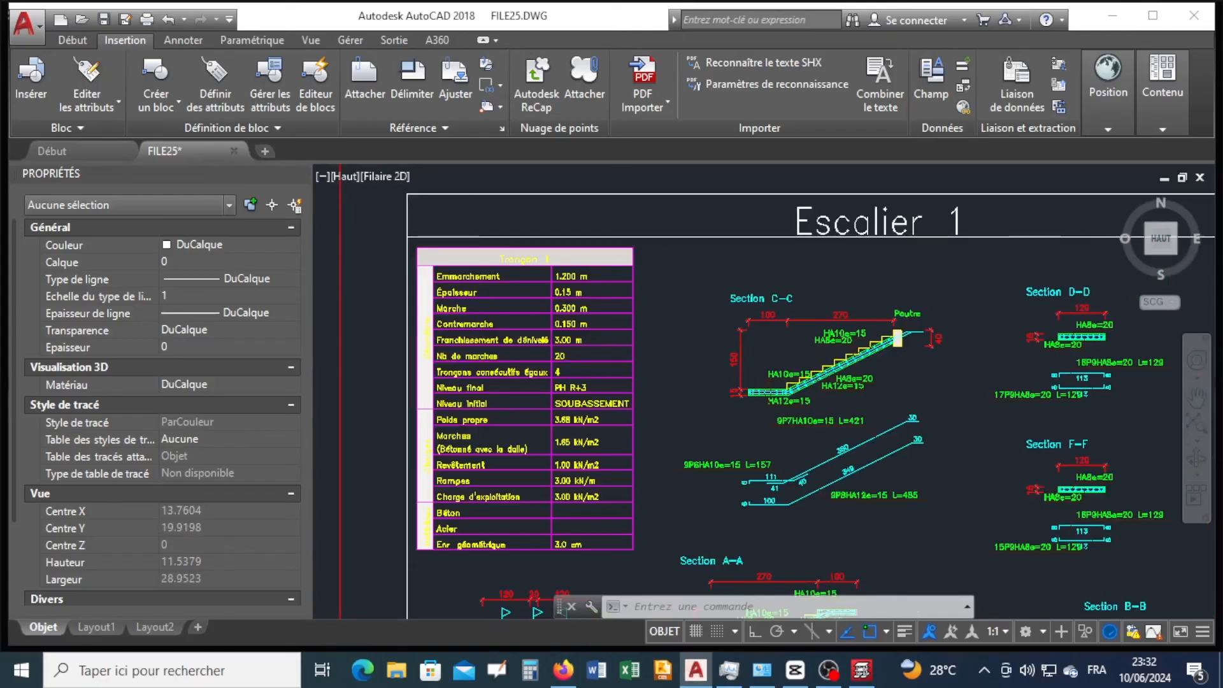
- Read through the Tronçon 1 table of the stair drawing, from geometry and levels to loads, materials and cover
scroll(479, 284, "up", 4)
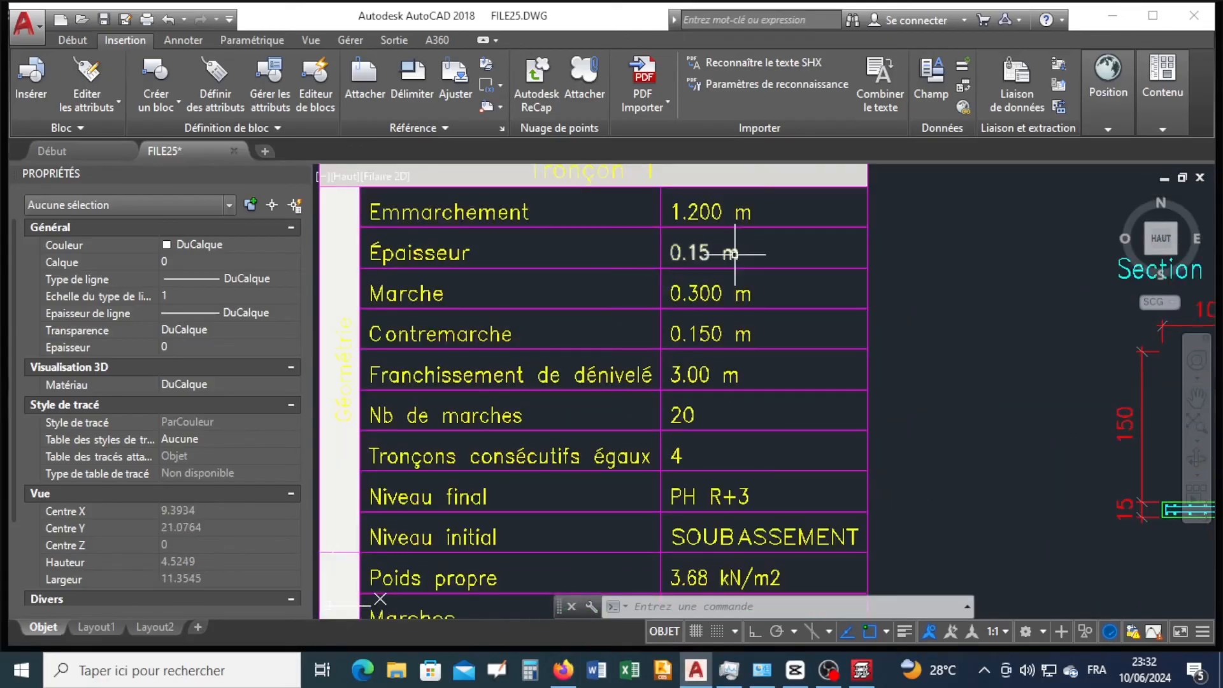
scroll(720, 312, "down", 2)
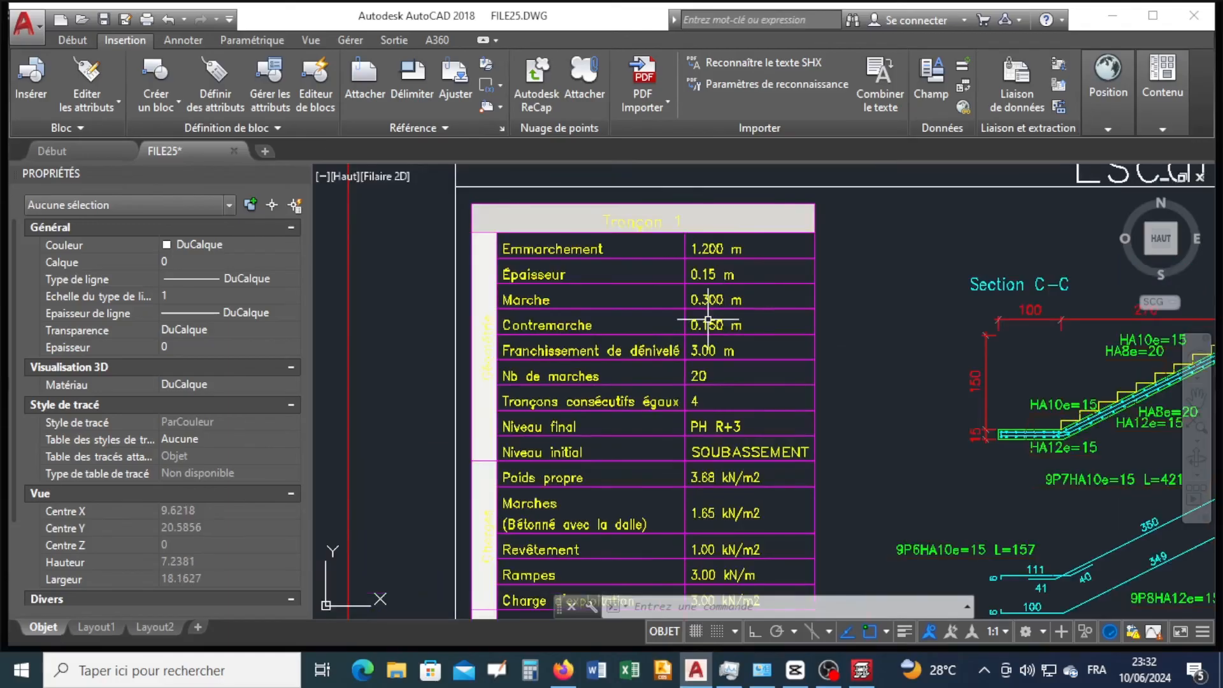
scroll(708, 320, "up", 2)
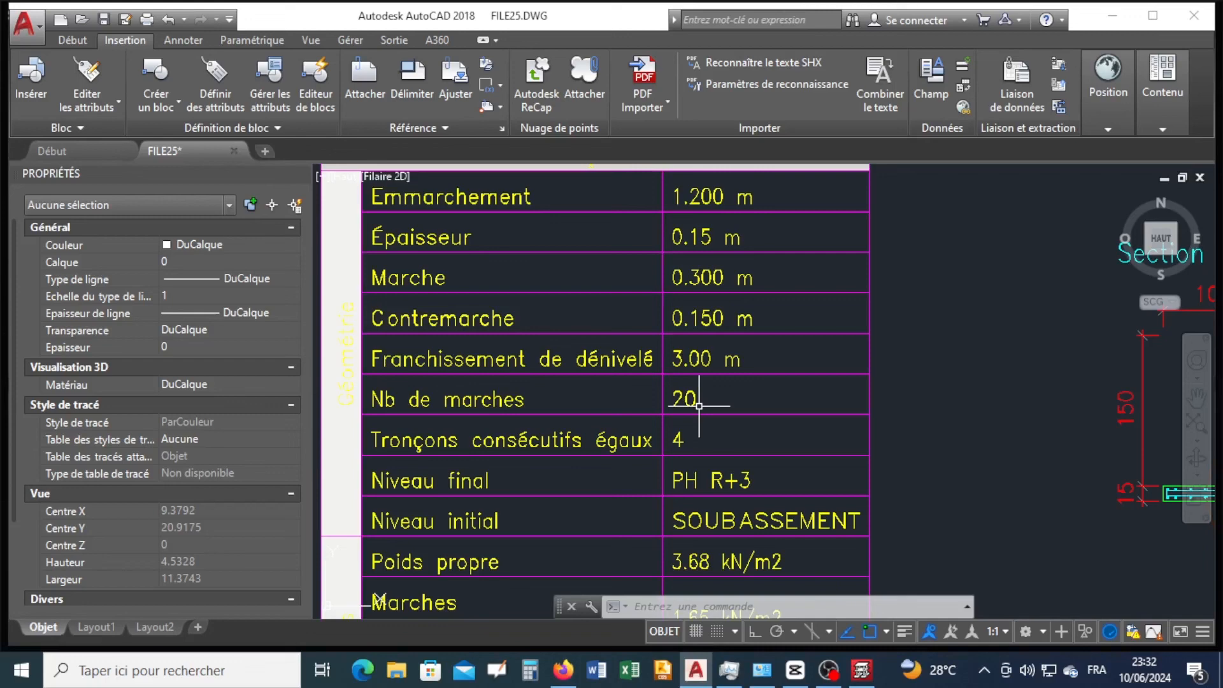
scroll(698, 406, "down", 2)
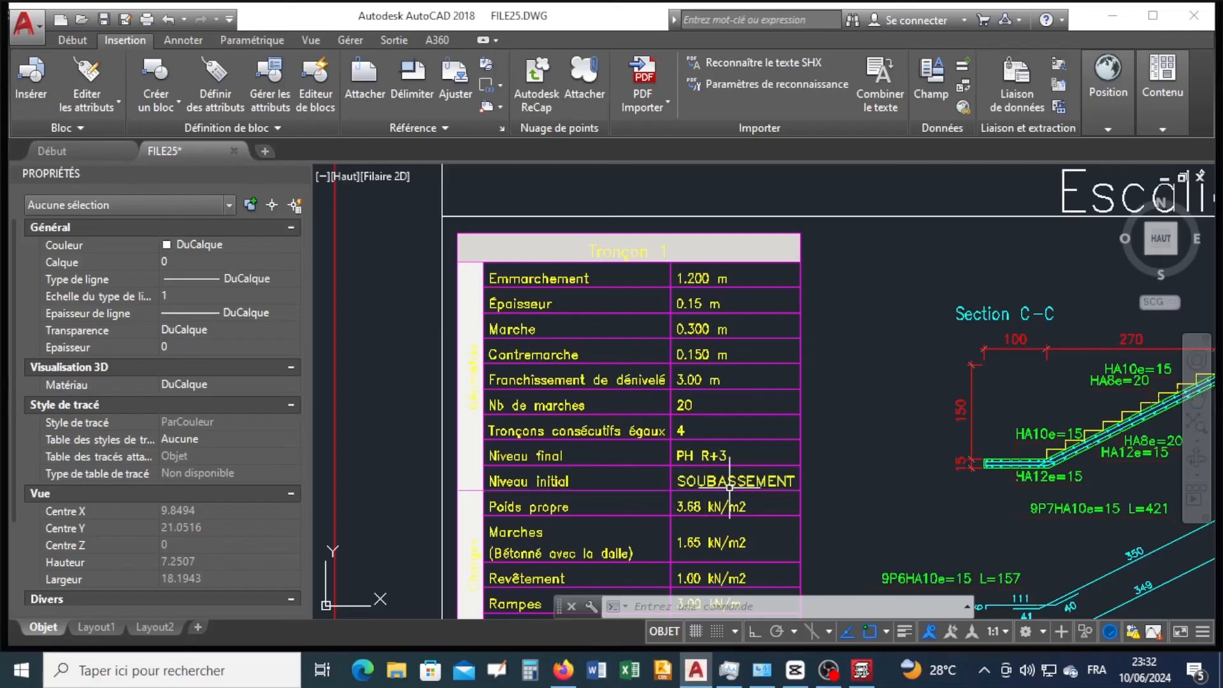
middle_click_drag(722, 508, 723, 455)
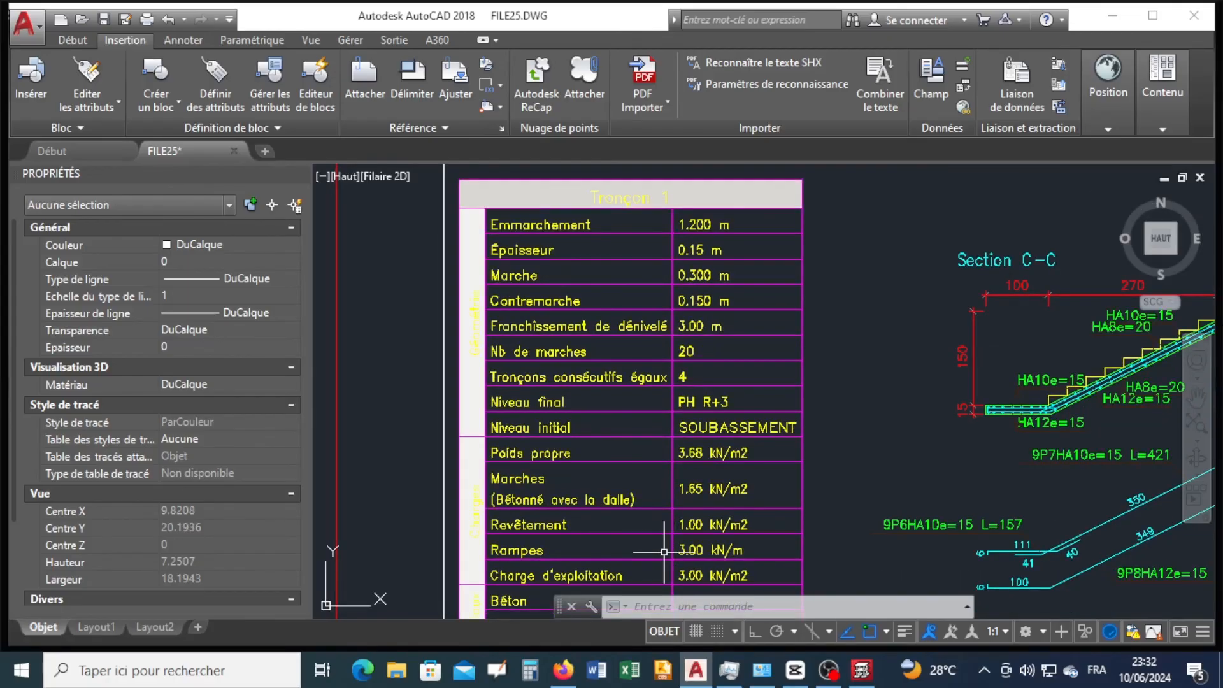
middle_click_drag(663, 551, 658, 477)
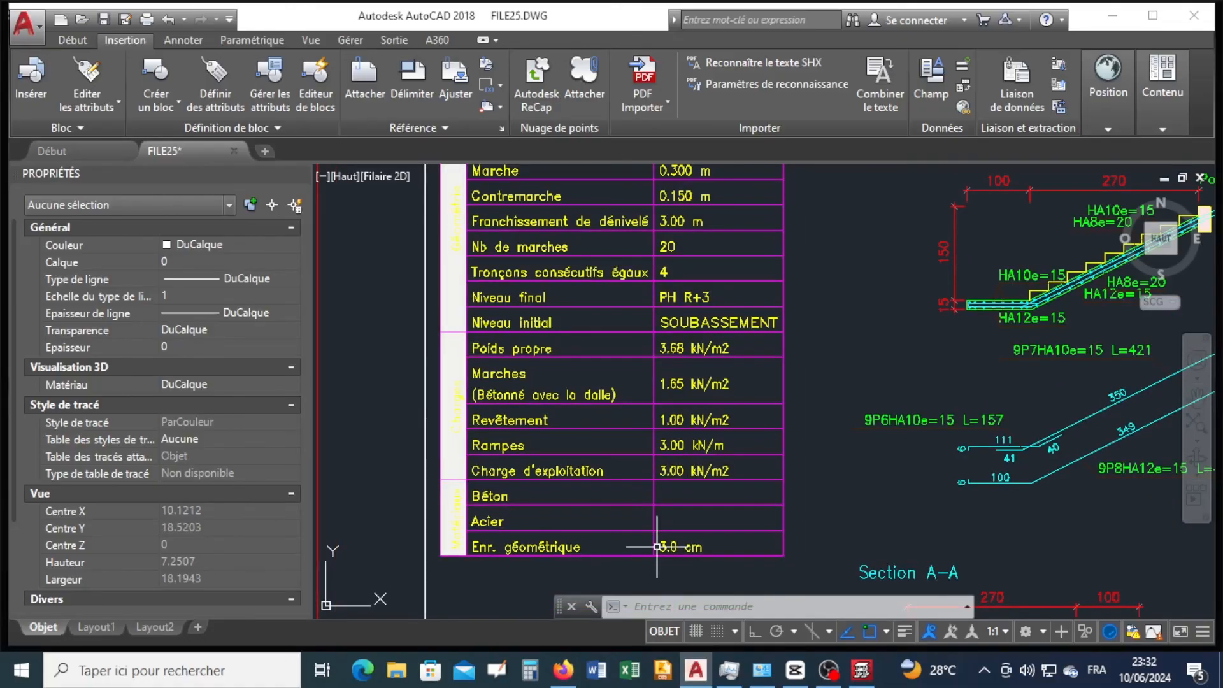
- Examine the reinforcement bars and labels of Section C-C and the neighbouring stair sections on the Escalier 1 sheet
scroll(872, 447, "down", 3)
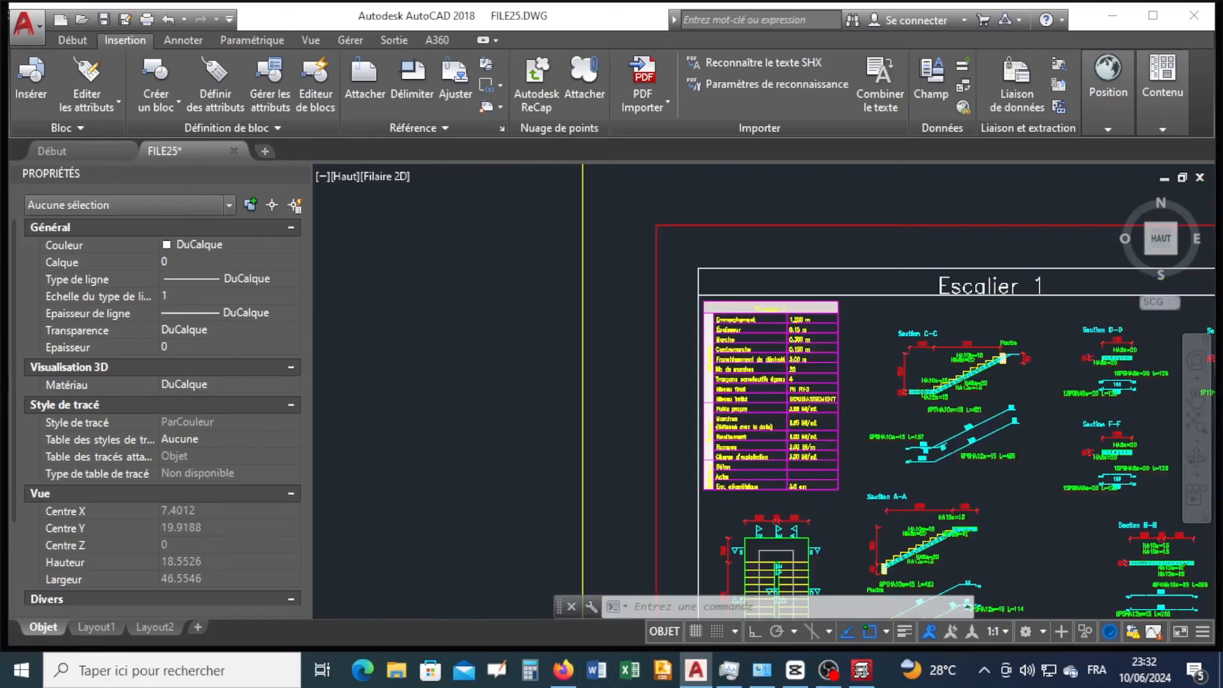
scroll(967, 378, "up", 5)
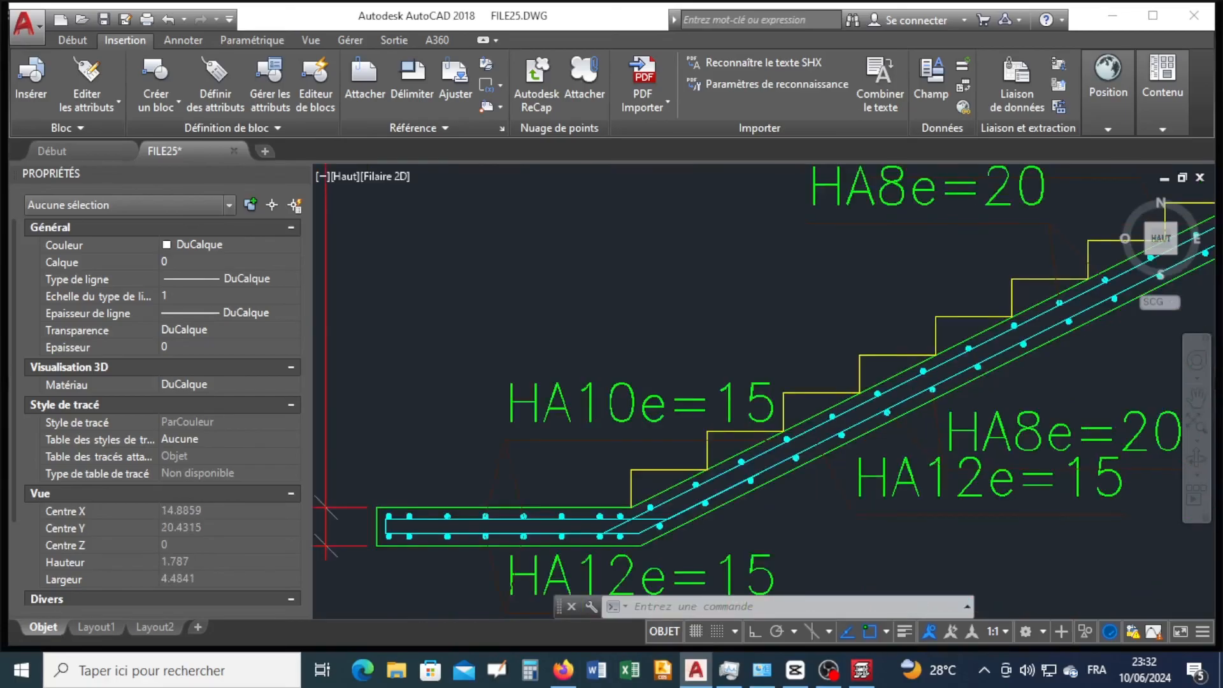
scroll(988, 402, "down", 2)
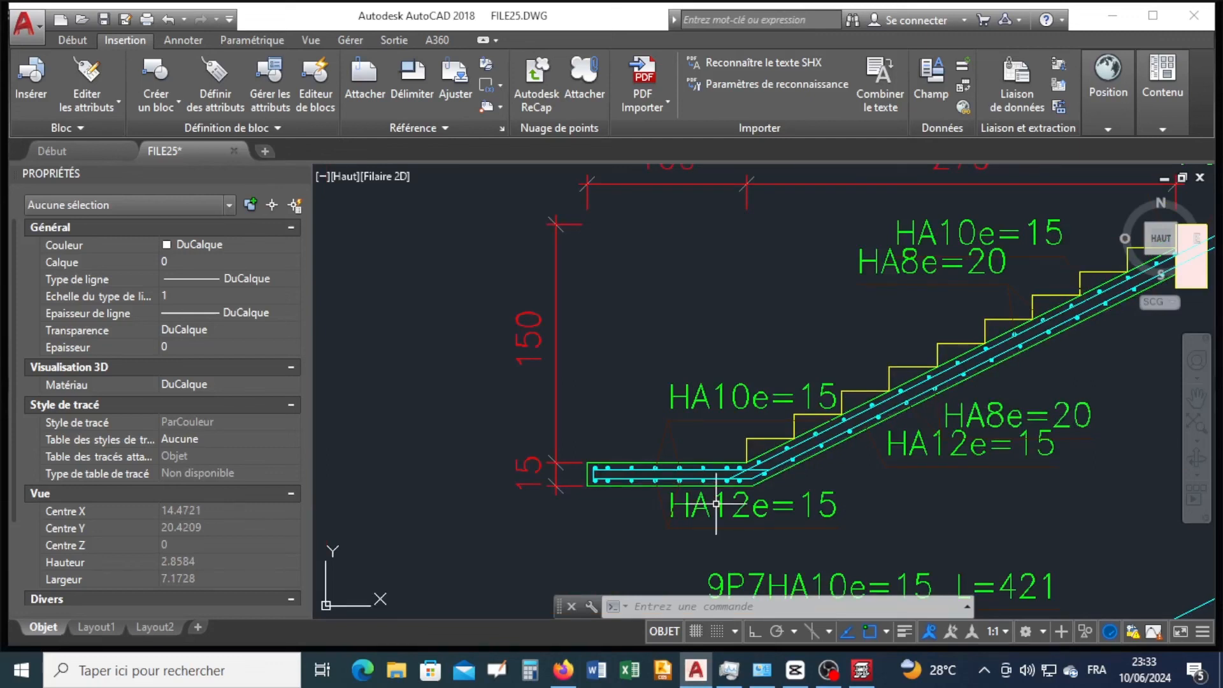
scroll(920, 387, "up", 6)
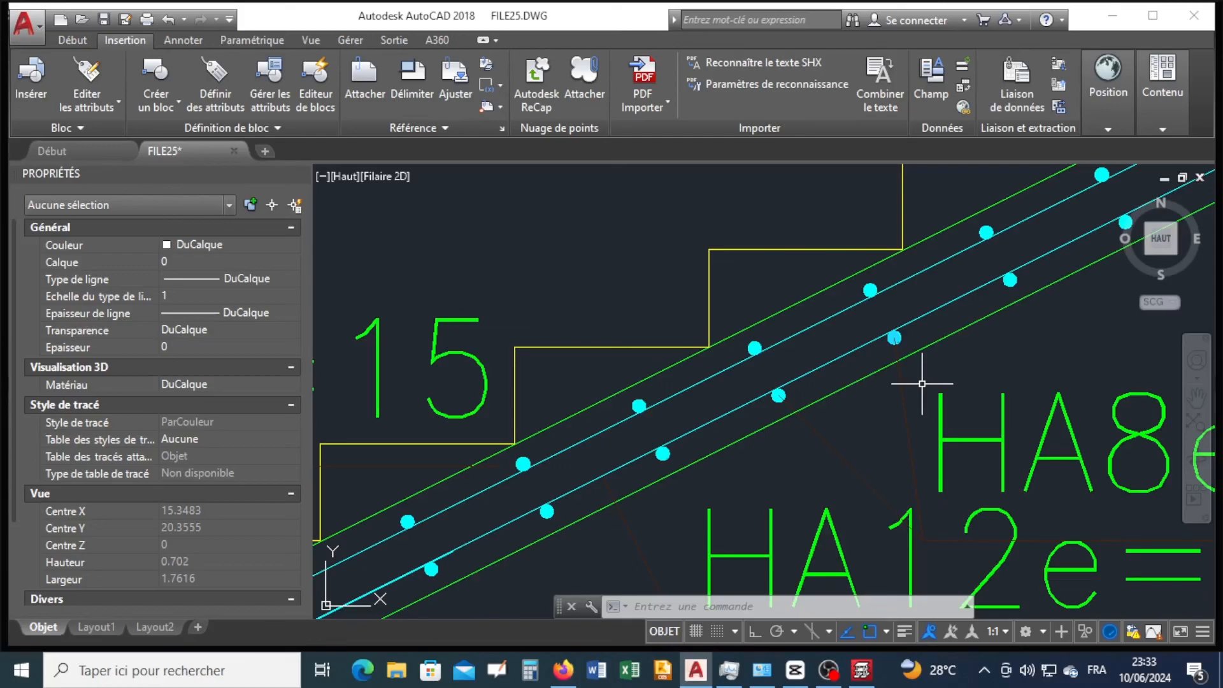
scroll(922, 383, "down", 4)
scroll(818, 419, "down", 2)
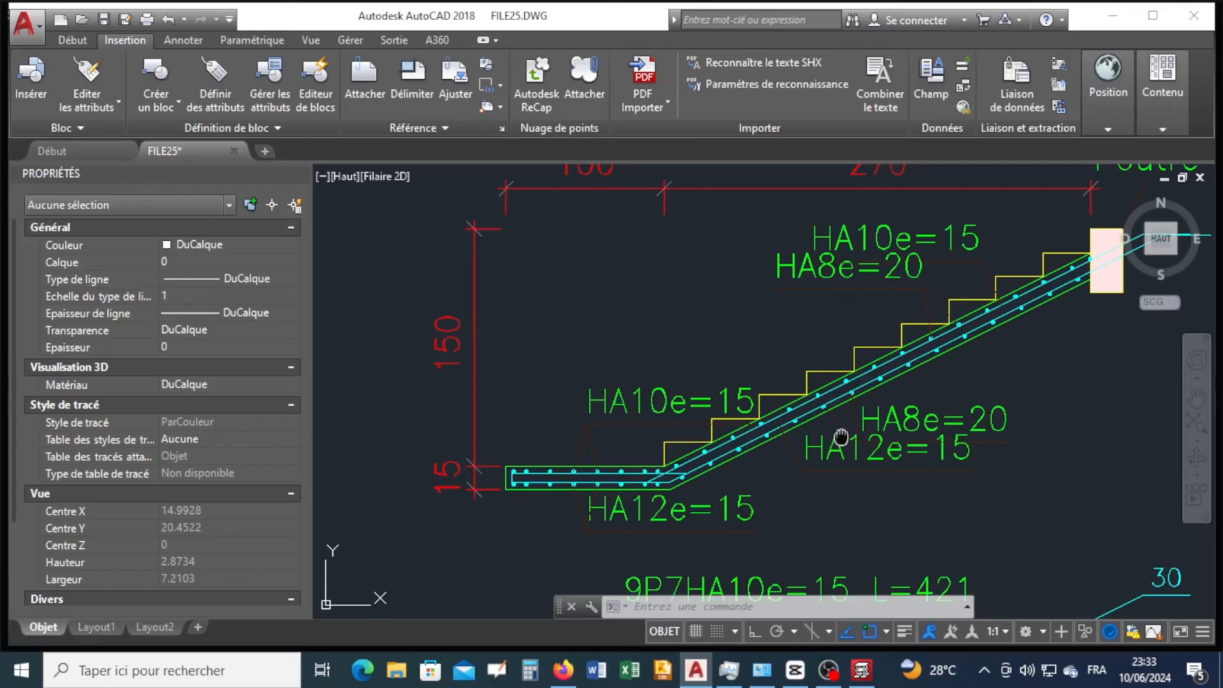
middle_click_drag(842, 437, 738, 310)
scroll(854, 419, "down", 2)
mouse_move(853, 418)
middle_mouse_down()
mouse_move(854, 327)
mouse_move(788, 277)
middle_mouse_up()
scroll(788, 277, "down", 2)
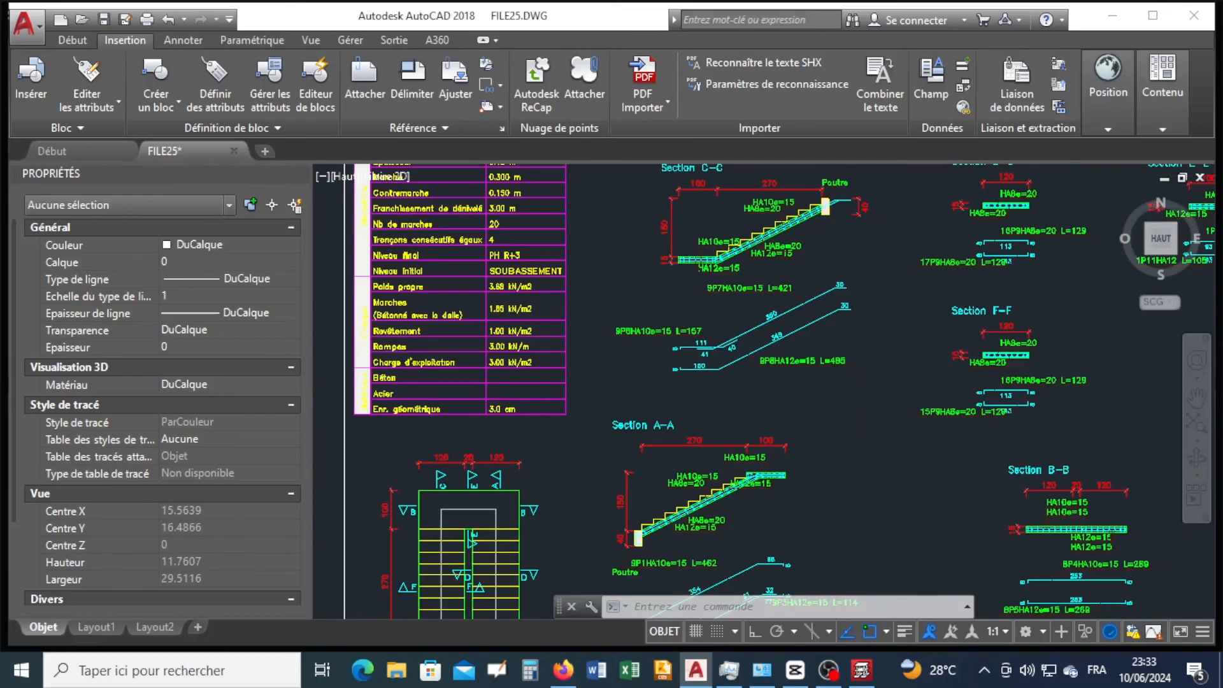
scroll(804, 379, "down", 3)
scroll(870, 429, "up", 1)
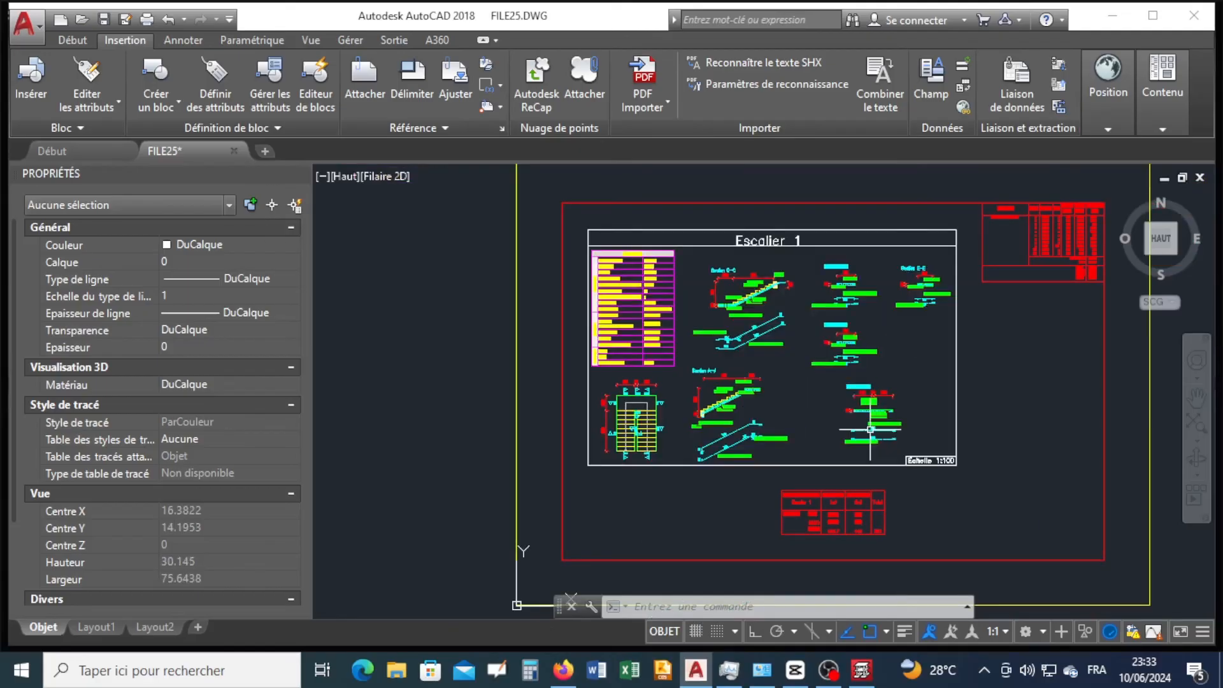
- Create a new layer named EPAISEUR and make it the current layer
scroll(724, 399, "down", 2)
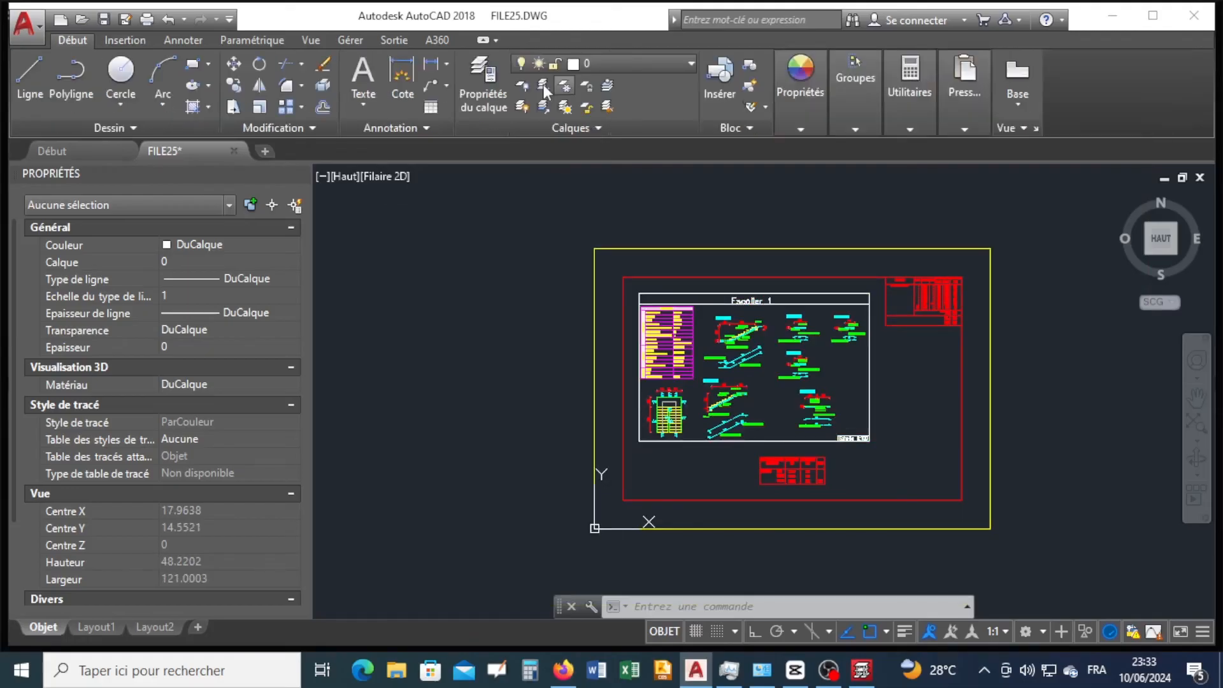
left_click(492, 80)
left_click(362, 85)
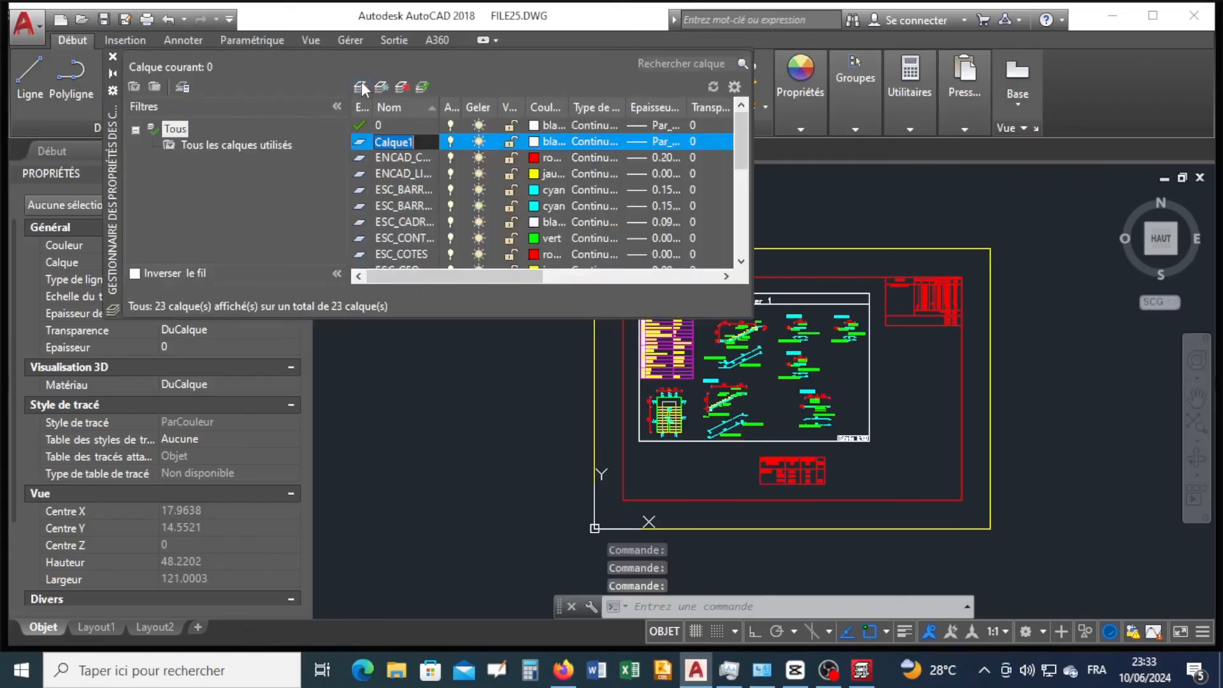
type("EPAI")
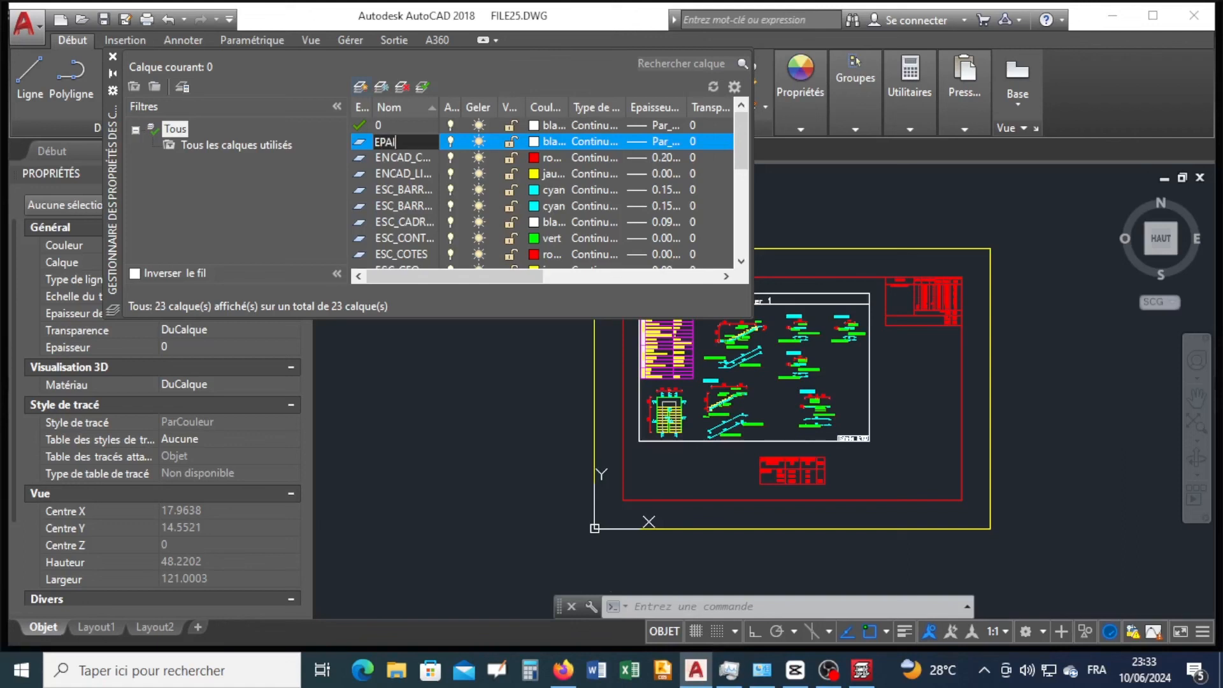
type("SEUR")
left_click(425, 85)
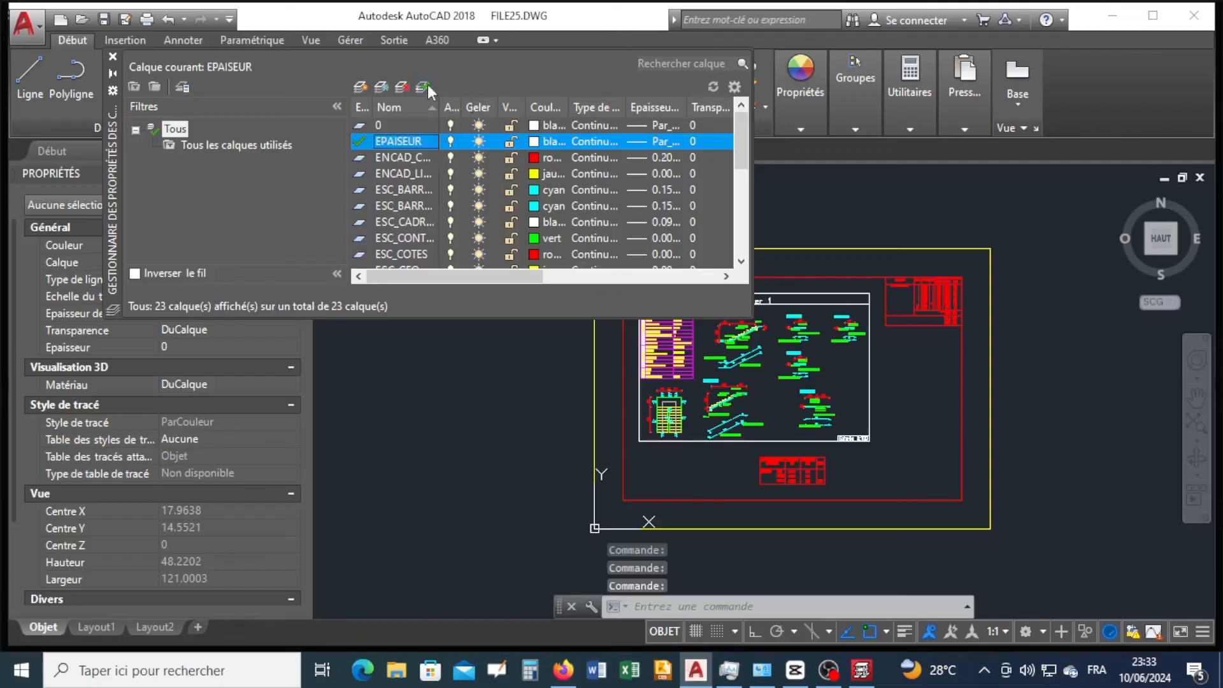
left_click(113, 56)
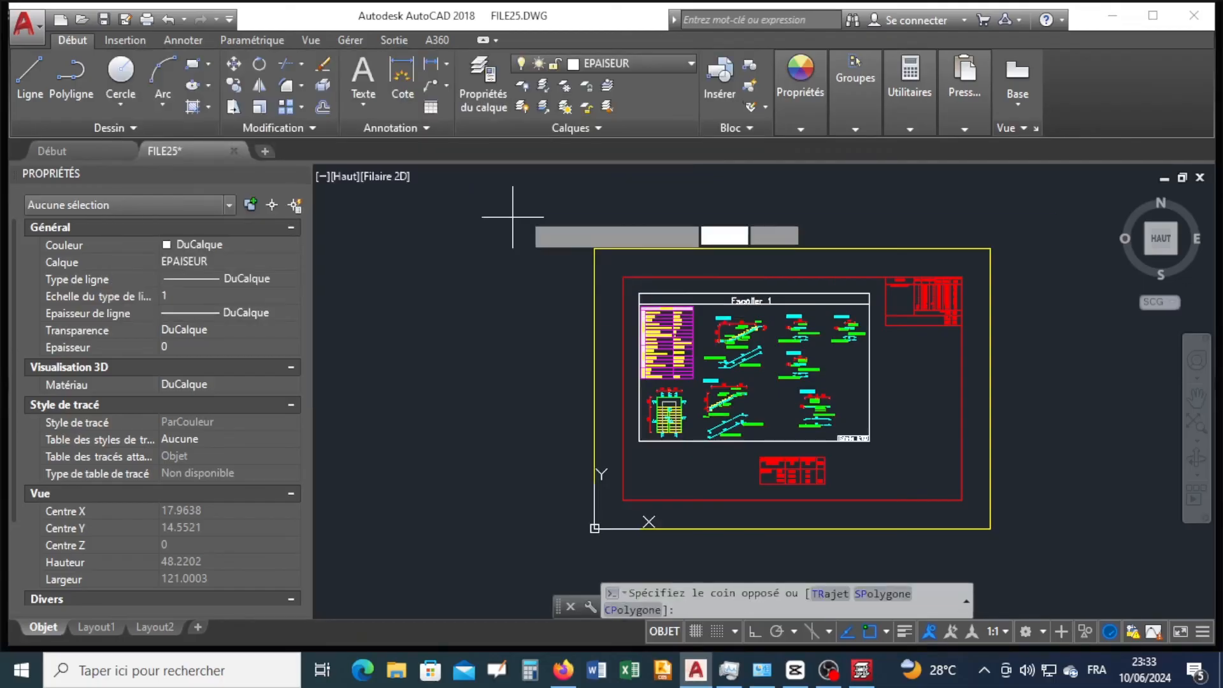
- Select every object of the Escalier 1 sheet and assign it to the EPAISEUR layer
left_click(1069, 551)
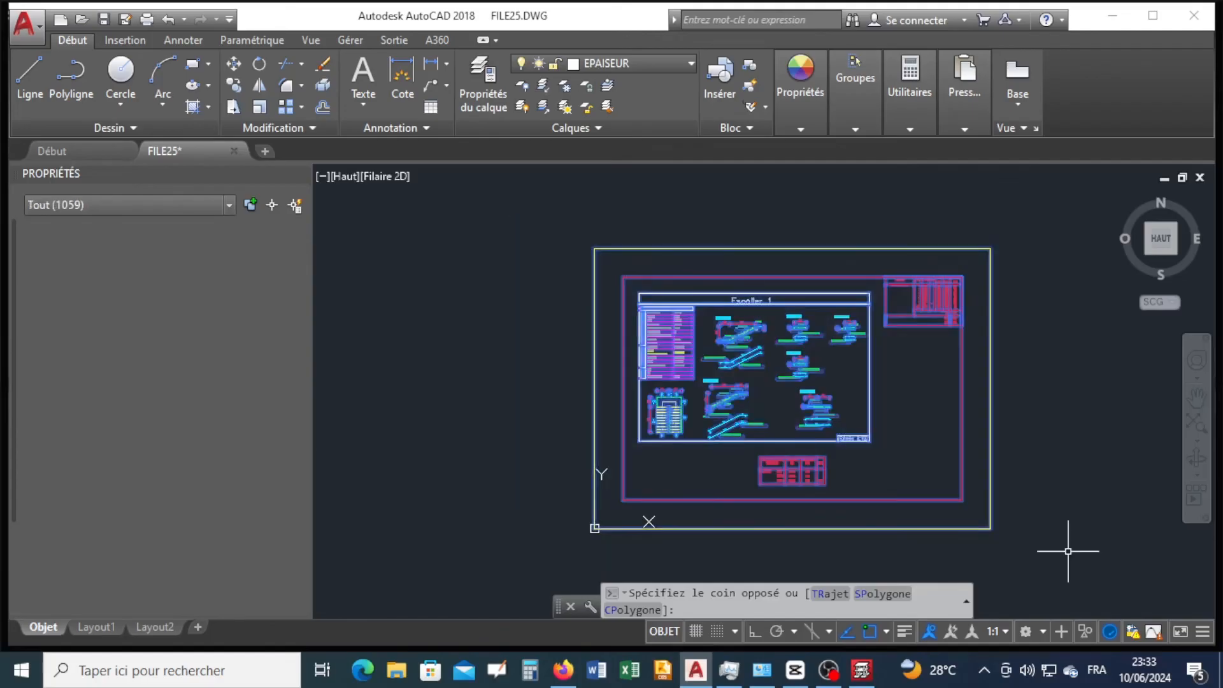
left_click(690, 64)
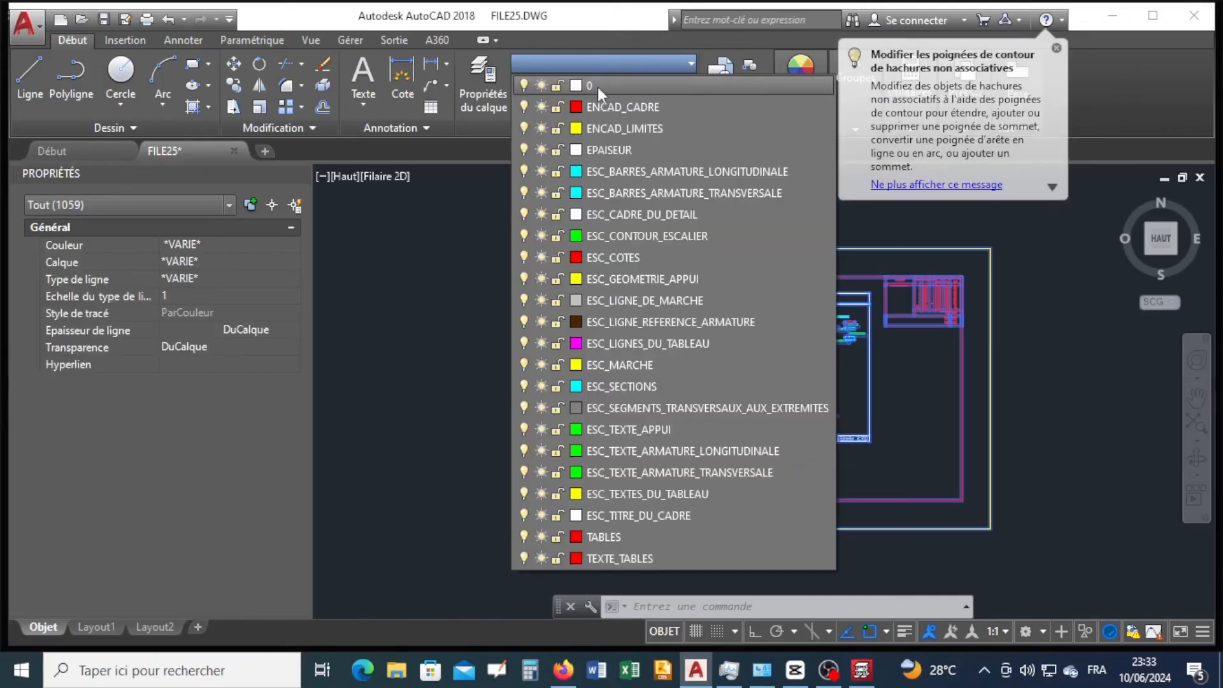
left_click(598, 87)
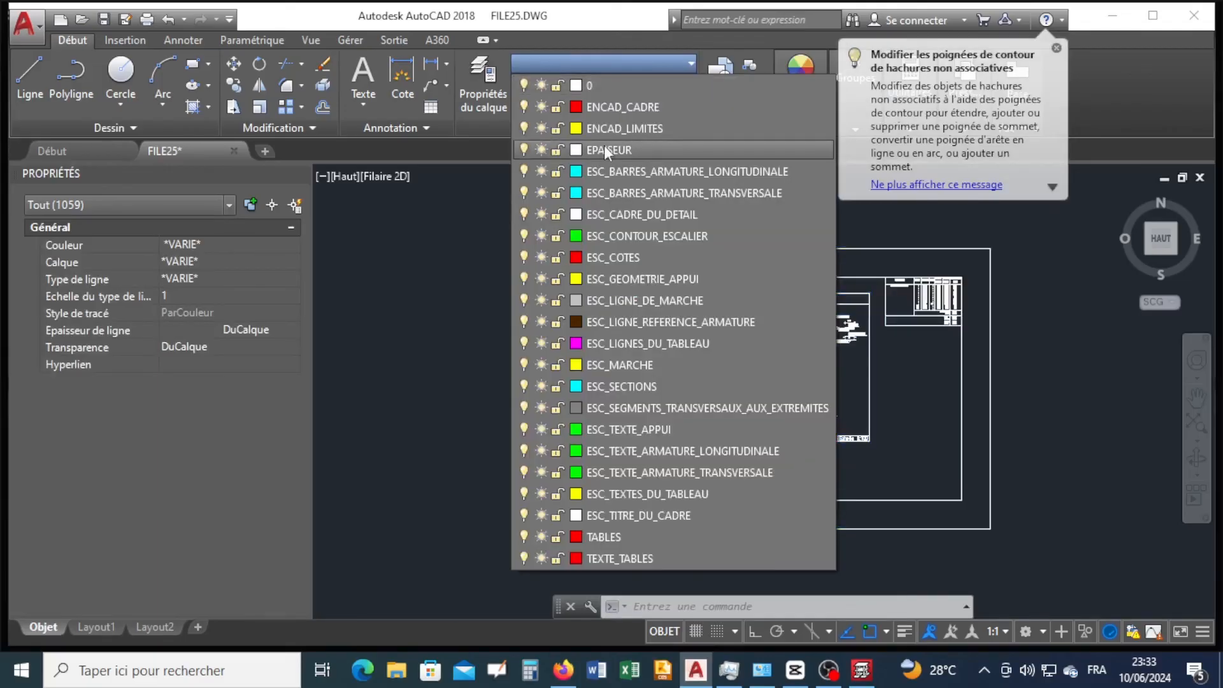
key("ctrl+a")
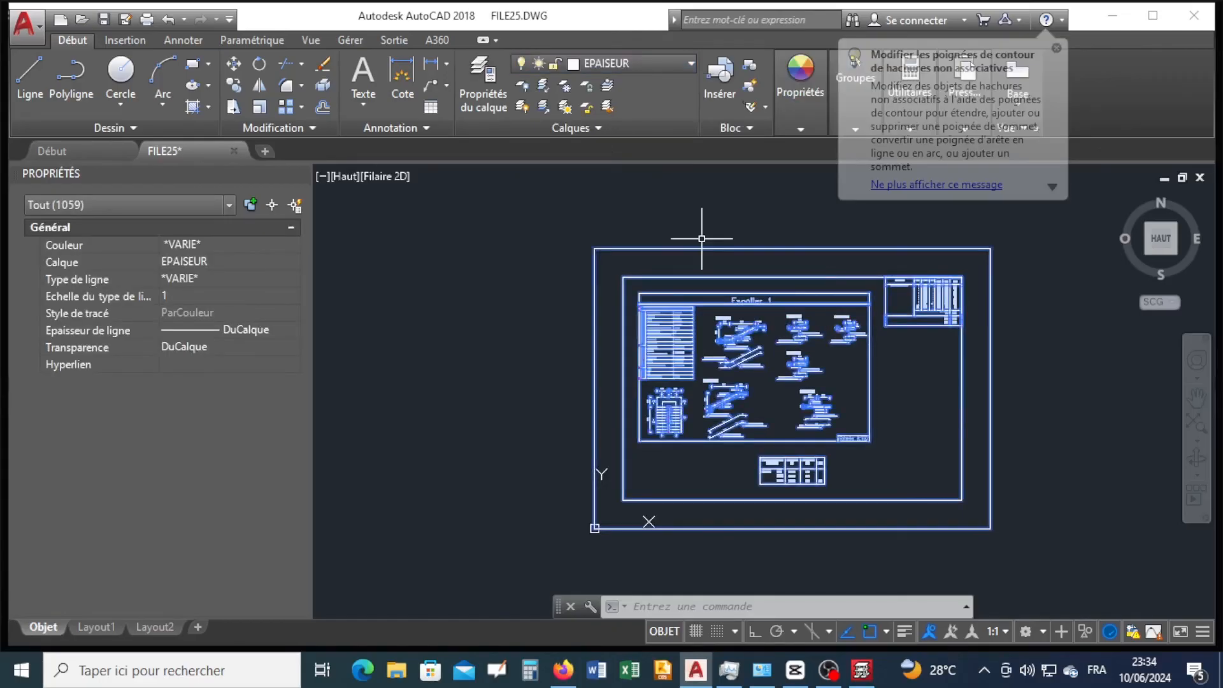
scroll(966, 342, "up", 2)
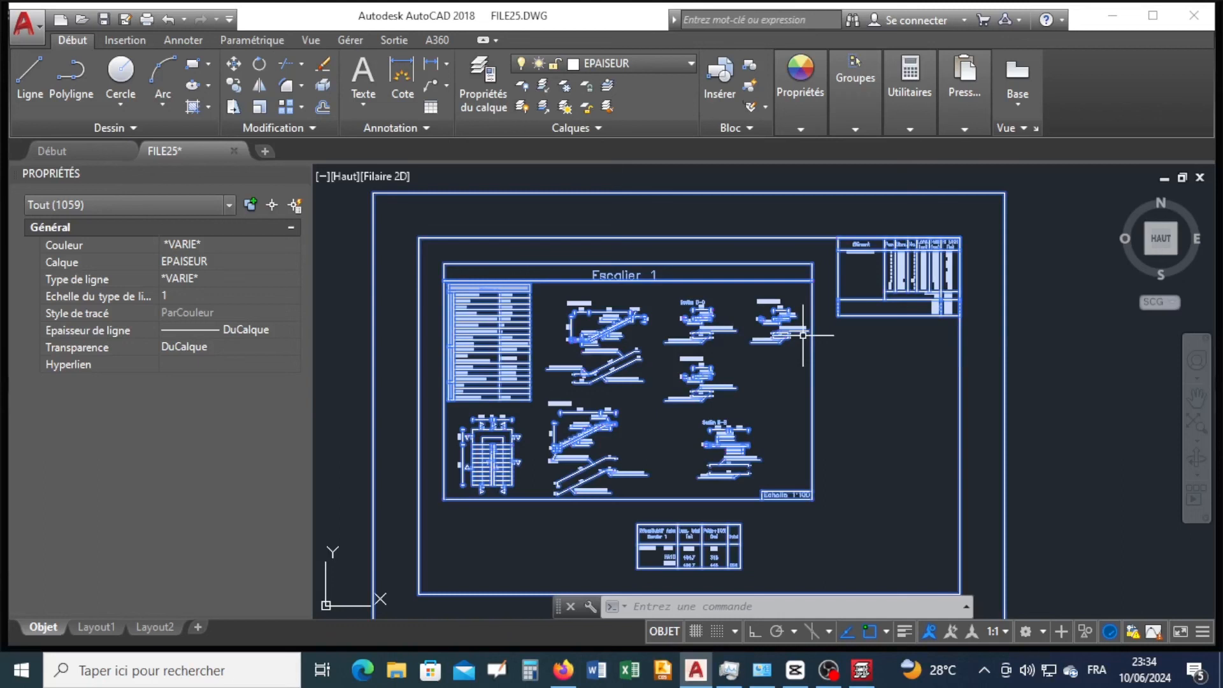
scroll(803, 335, "down", 4)
left_click(927, 376)
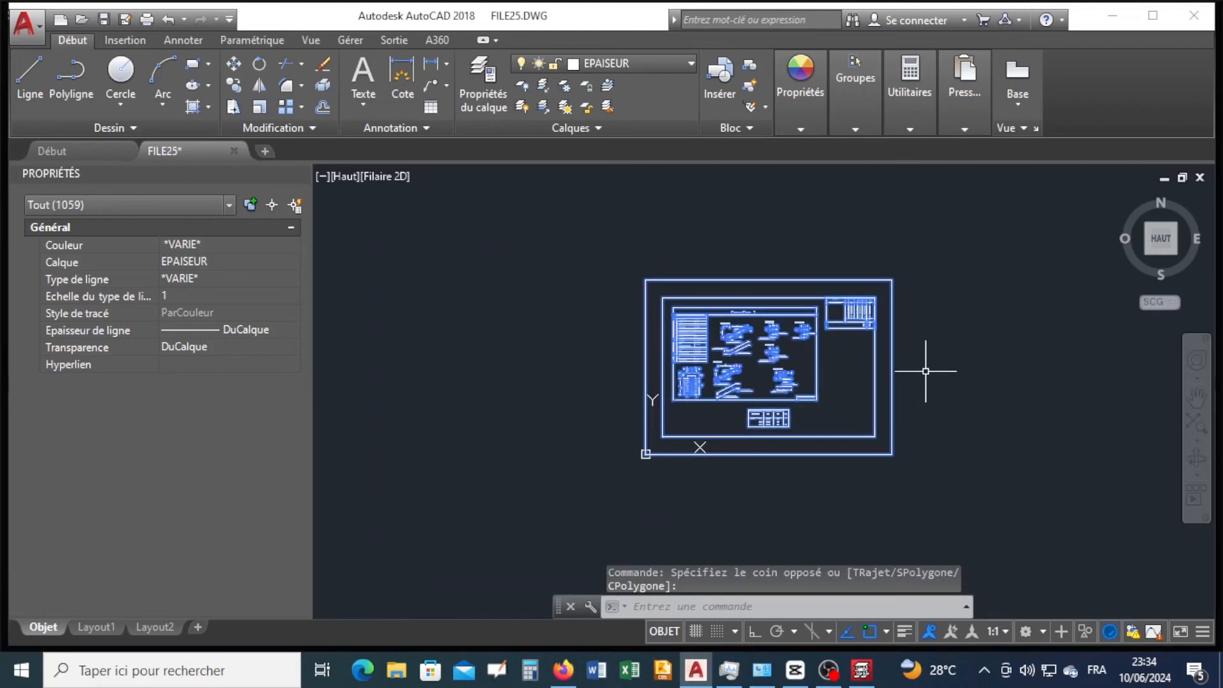
left_click(483, 83)
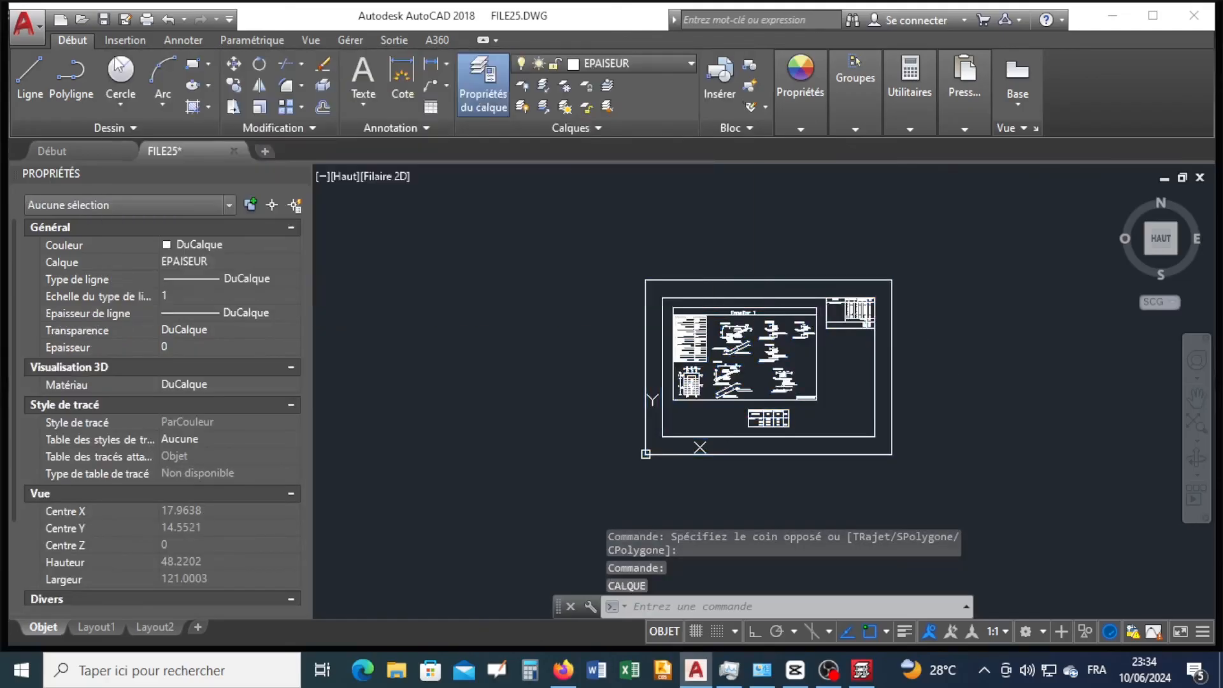
- Check the recoloured stair sheet and save the FILE25 drawing
scroll(786, 388, "up", 5)
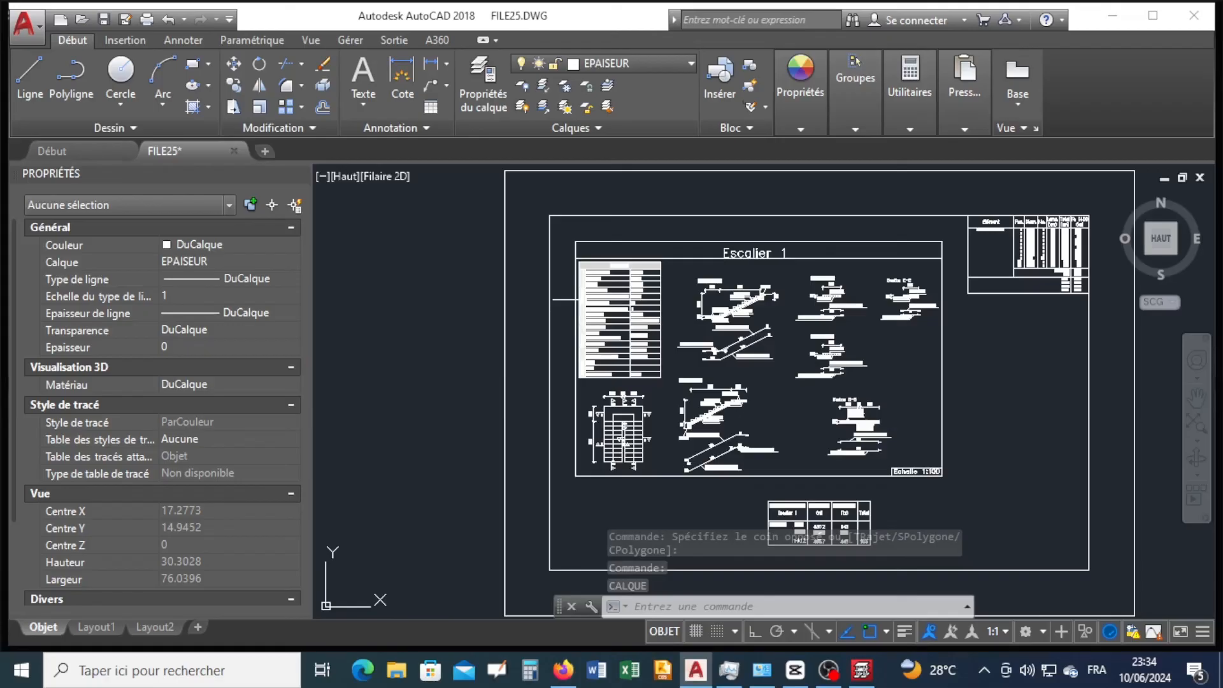
scroll(583, 298, "down", 2)
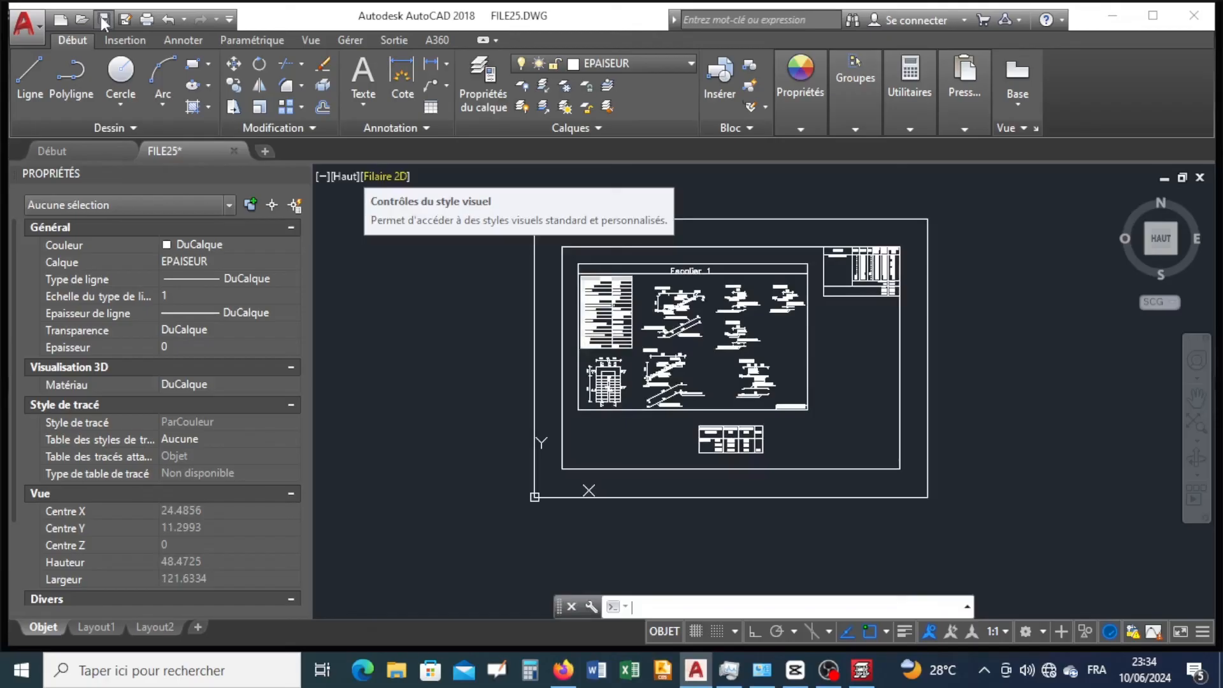
left_click(104, 21)
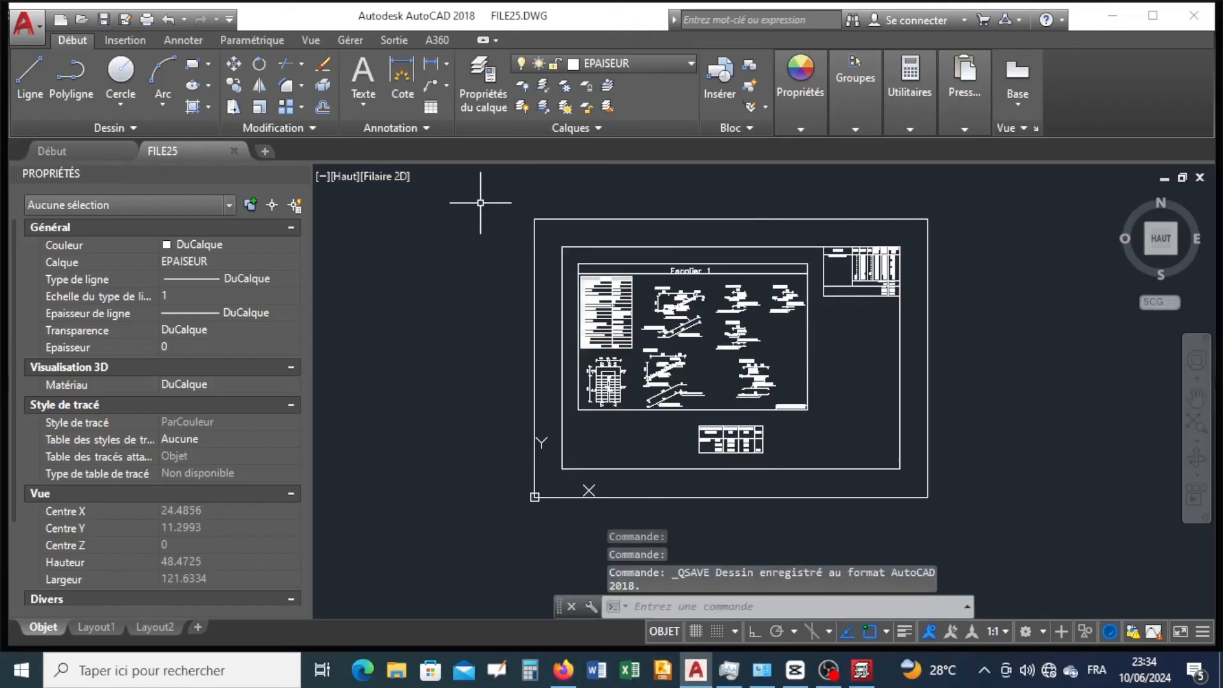
- Plot with Microsoft Print to PDF, using a Fenêtre area around the outer sheet frame, centred and in Paysage orientation
left_click(146, 19)
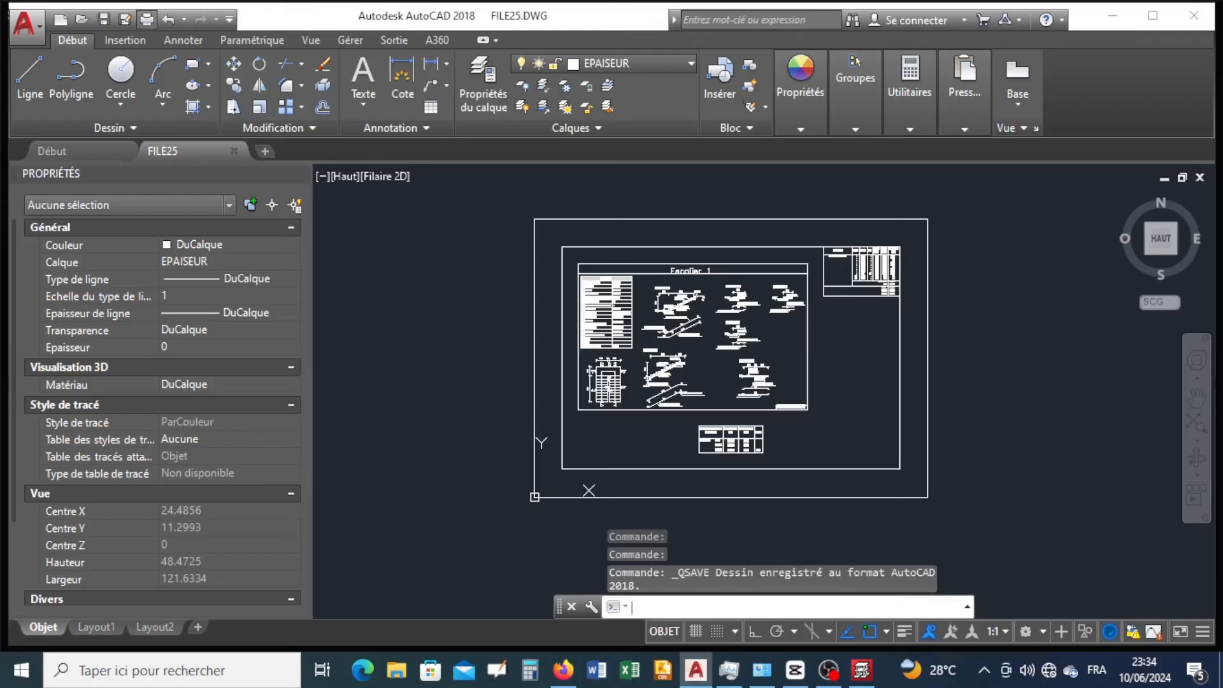
key("ctrl+p")
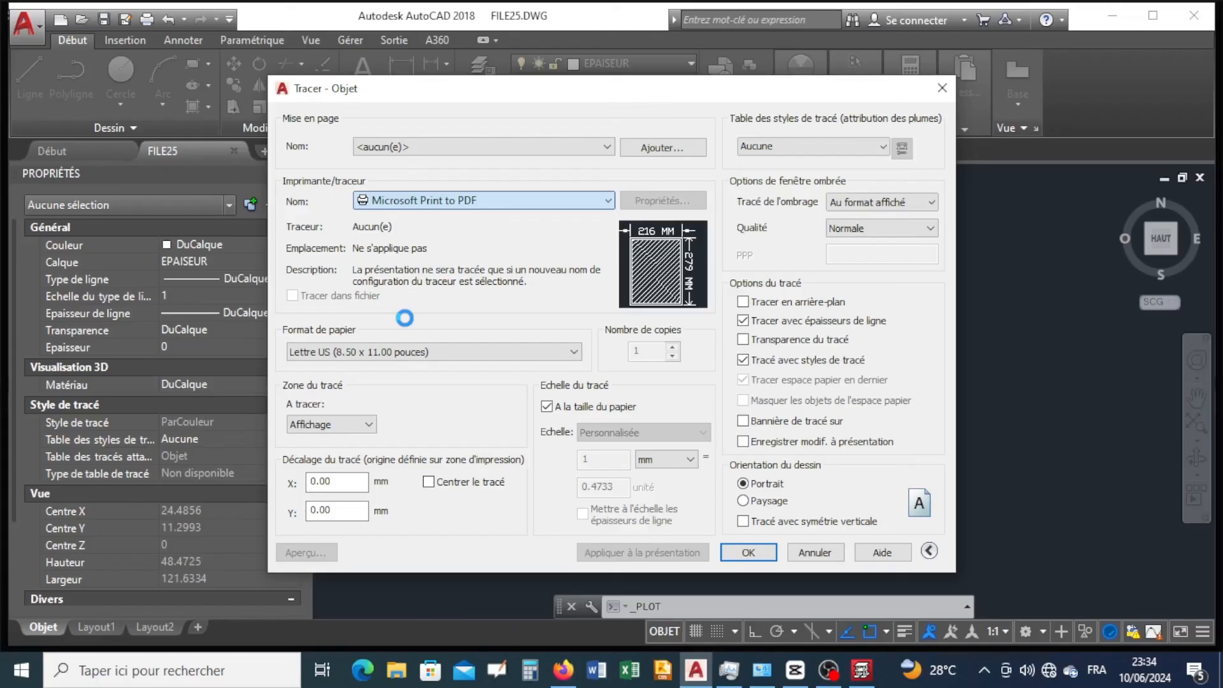
left_click(331, 425)
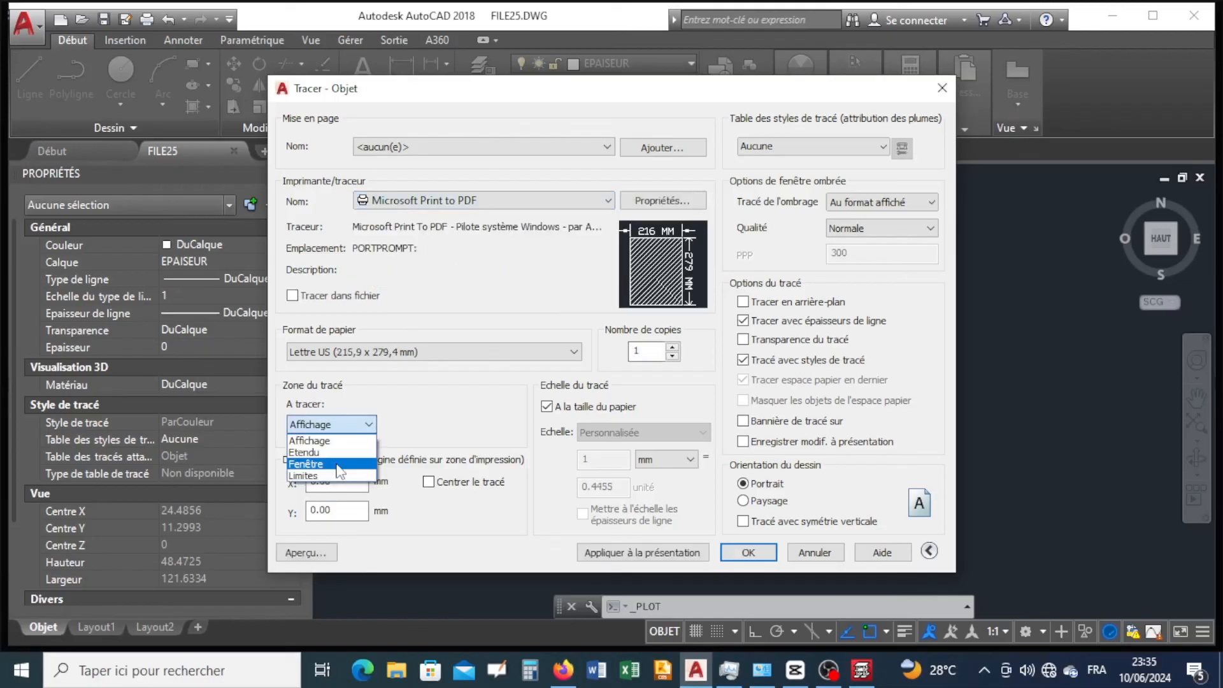
left_click(337, 465)
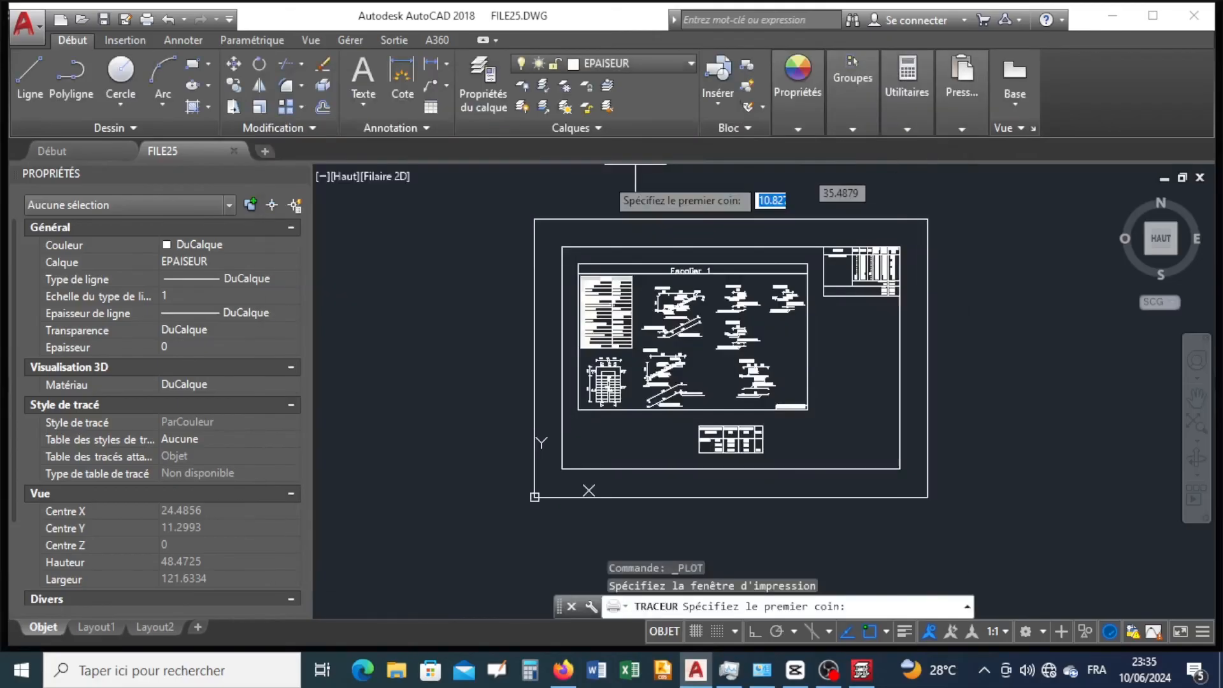
left_click(535, 219)
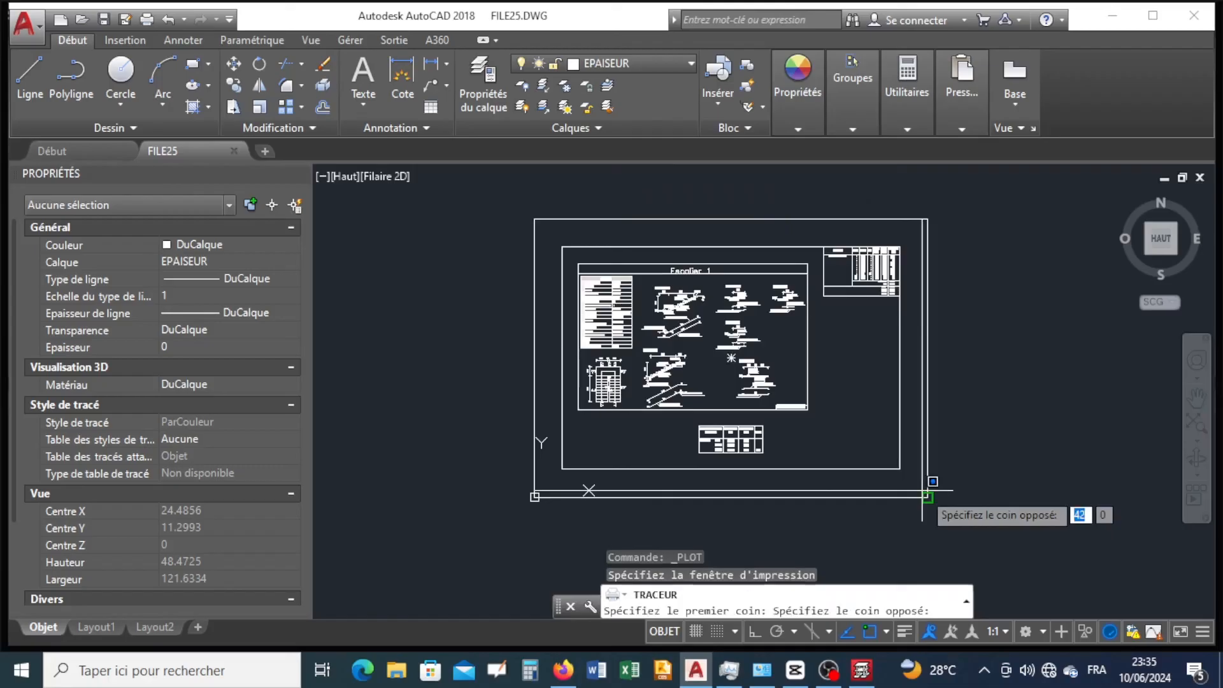
left_click(925, 493)
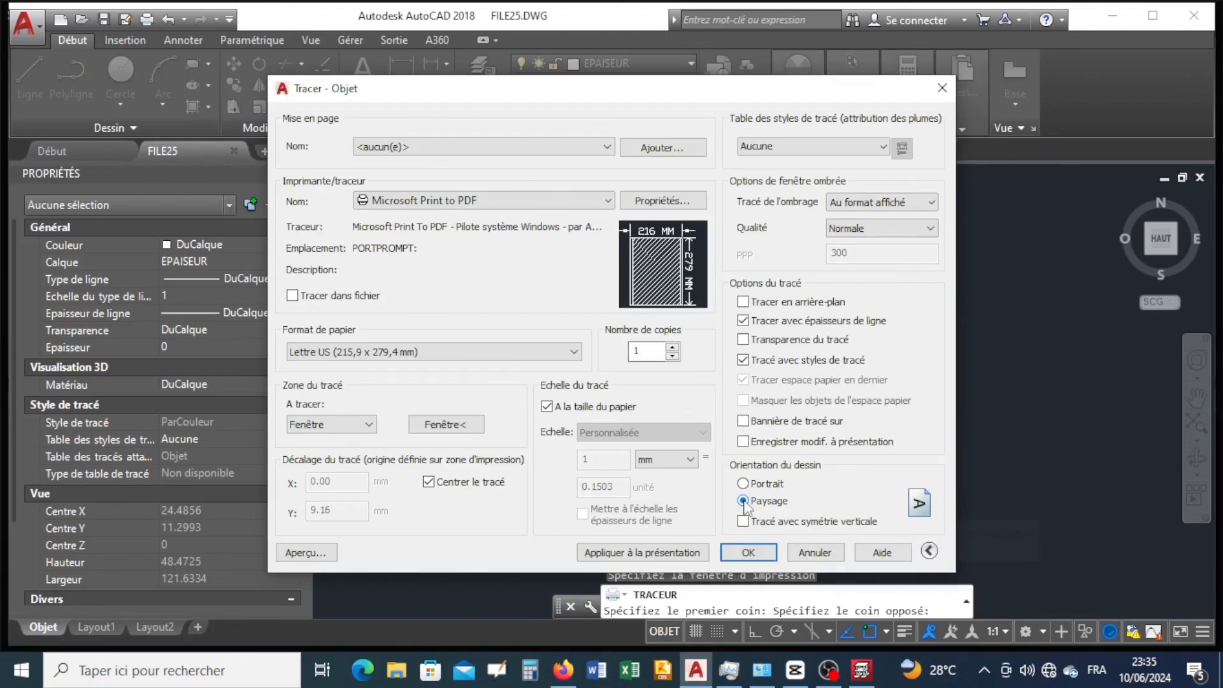
left_click(758, 553)
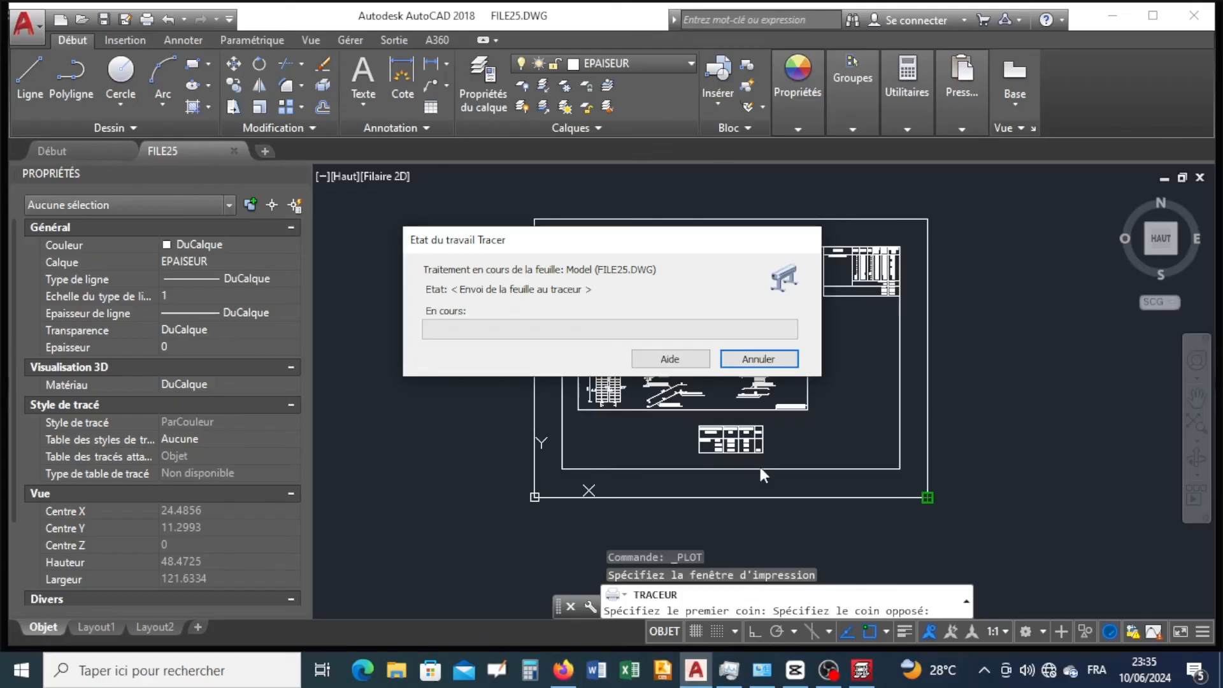
- Save the plotted PDF in the Bureau folder and minimize the open windows to reach the desktop
left_click(411, 363)
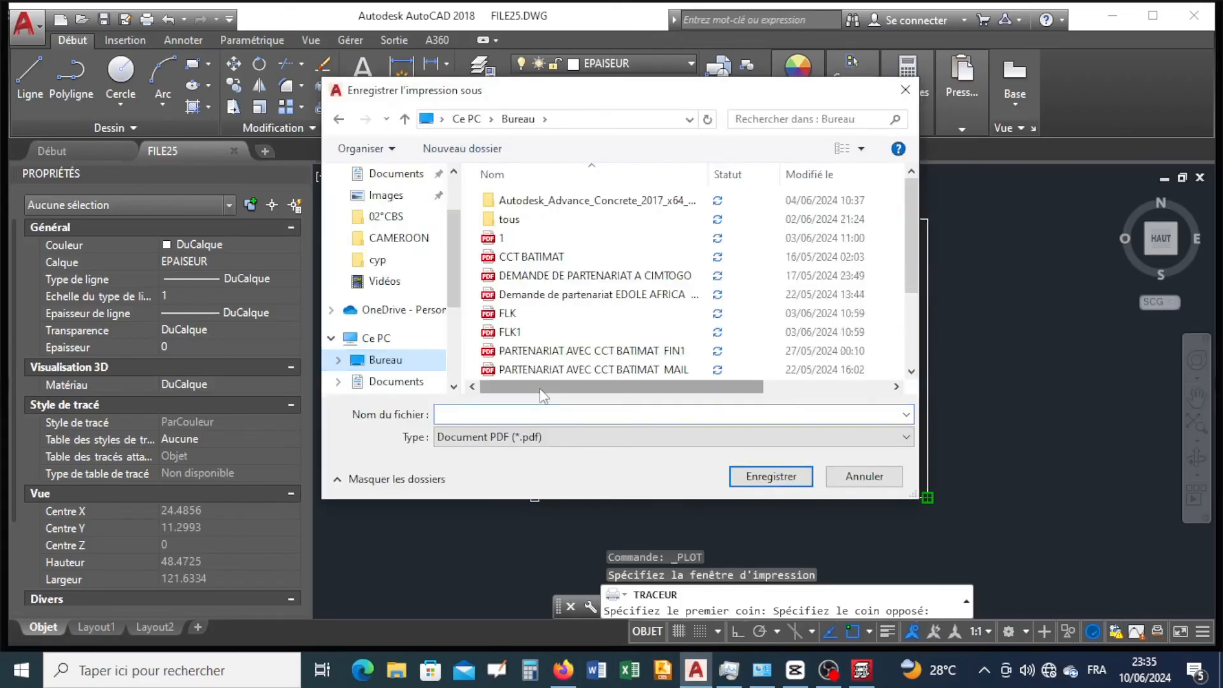
left_click(549, 414)
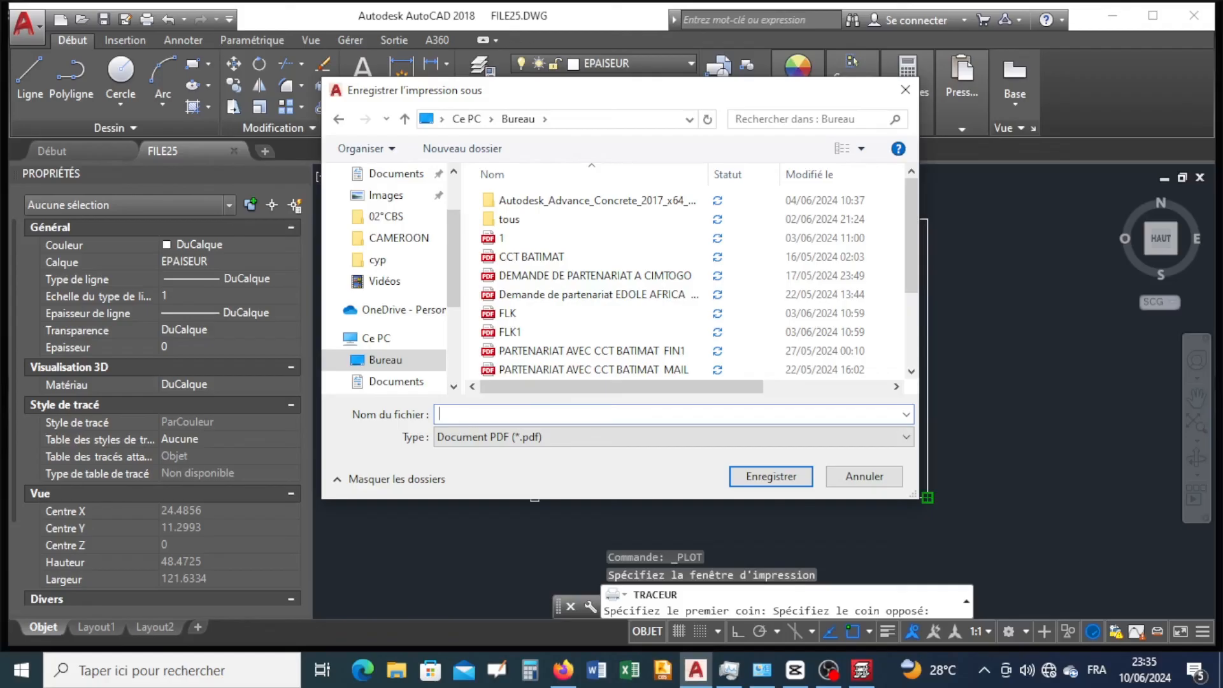
left_click(777, 476)
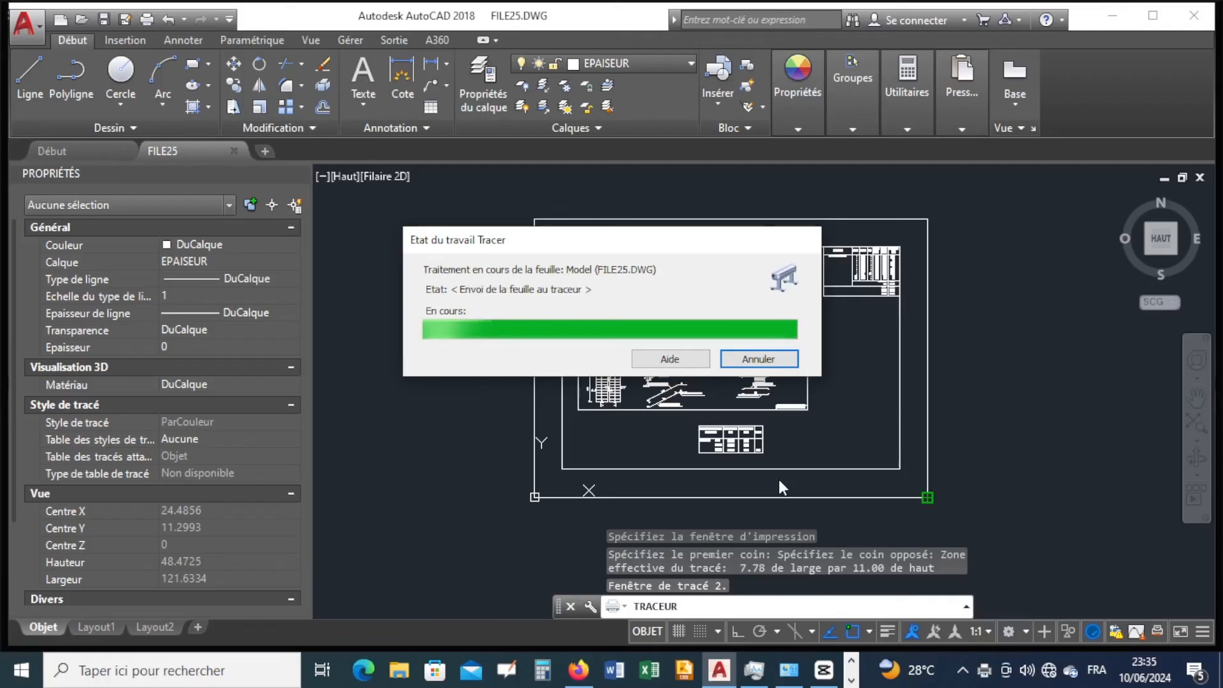
left_click(1118, 16)
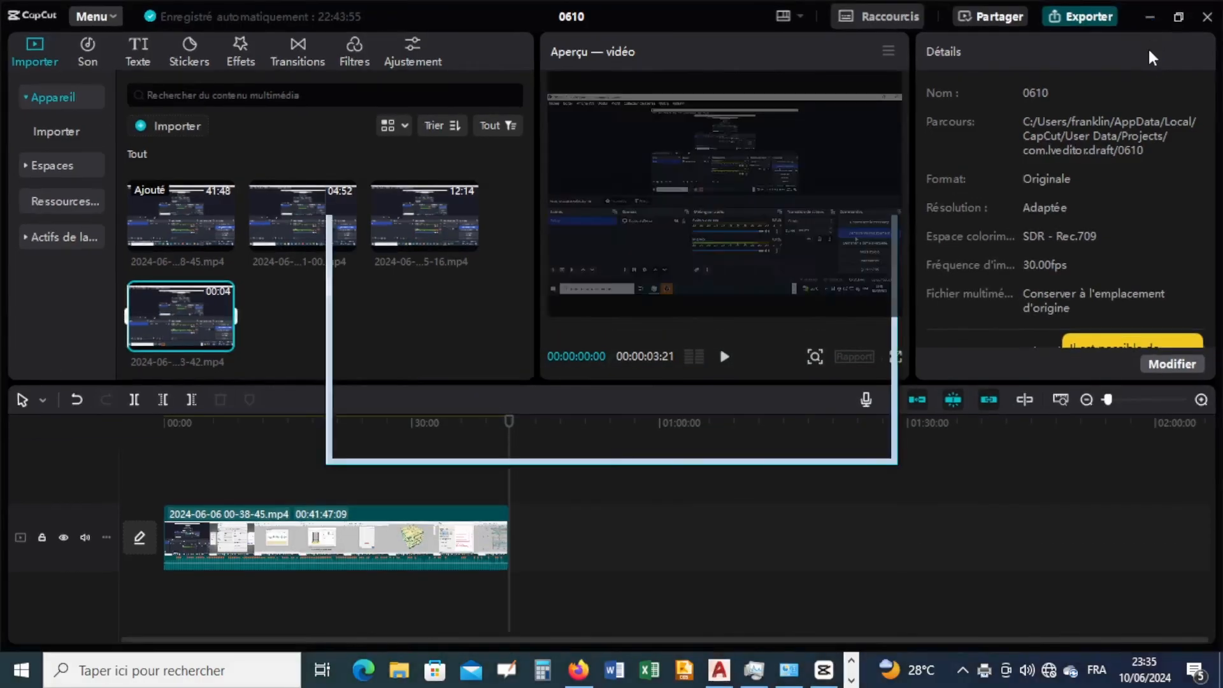
left_click(1150, 17)
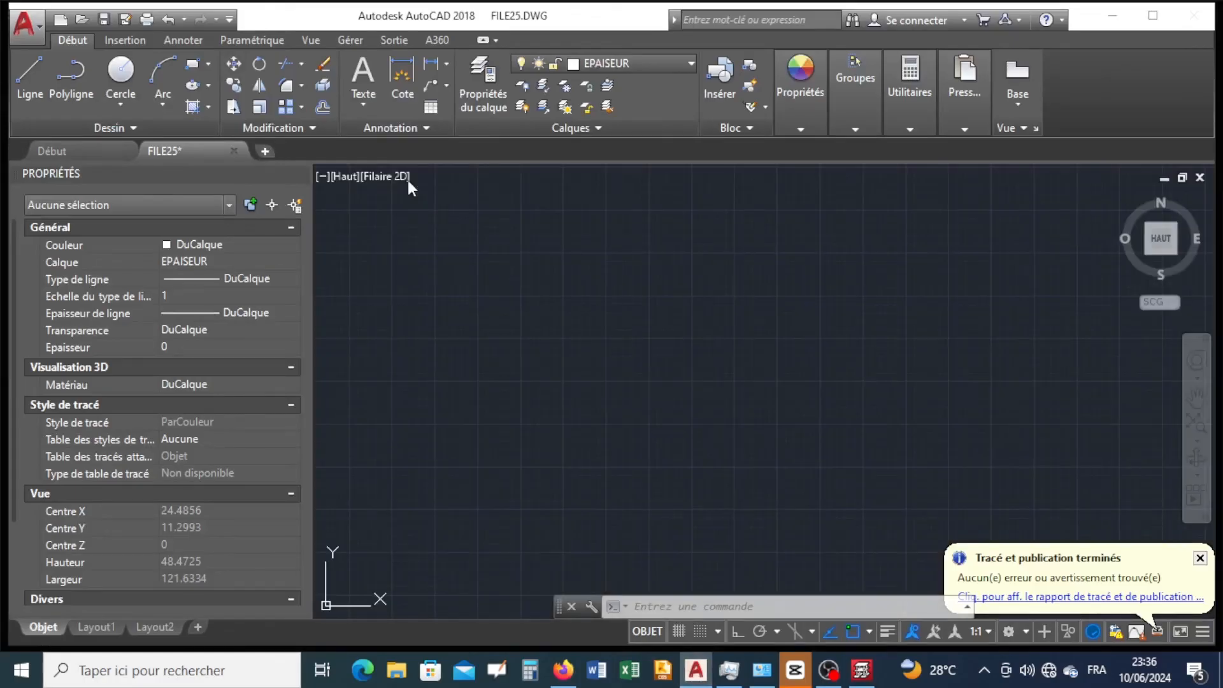
- Start a new drawing and open FILE03 from the Bureau folder, continuing to load the foreign DWG file
left_click(66, 24)
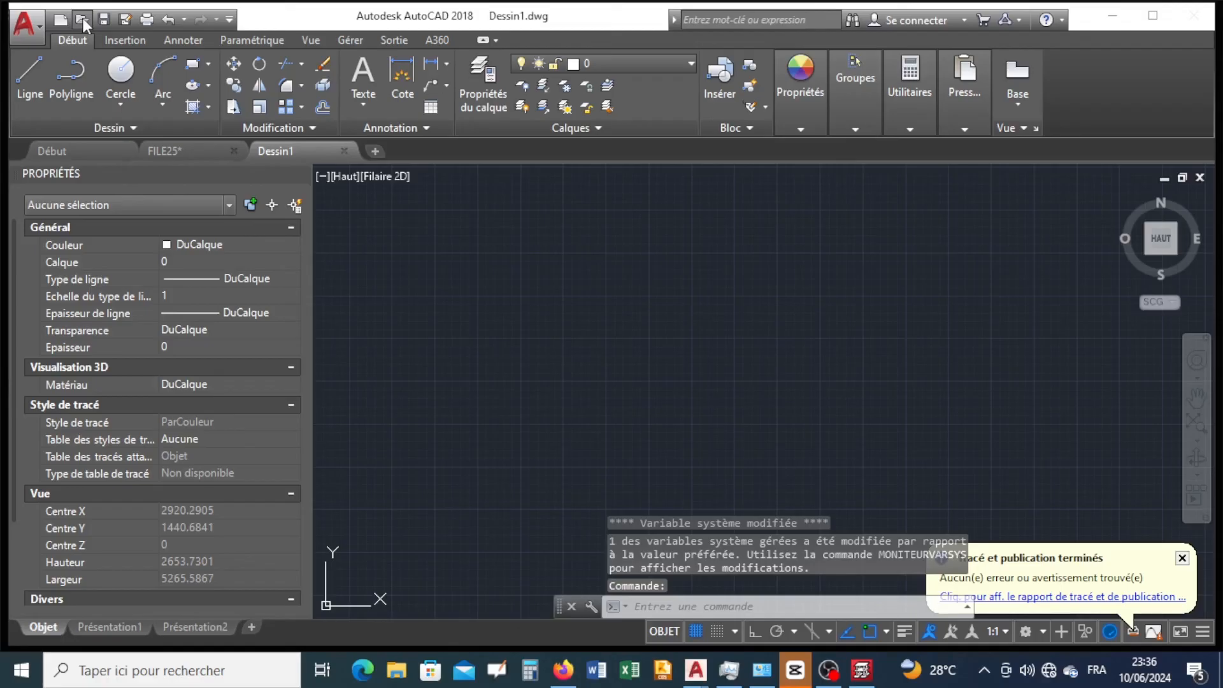
left_click(81, 20)
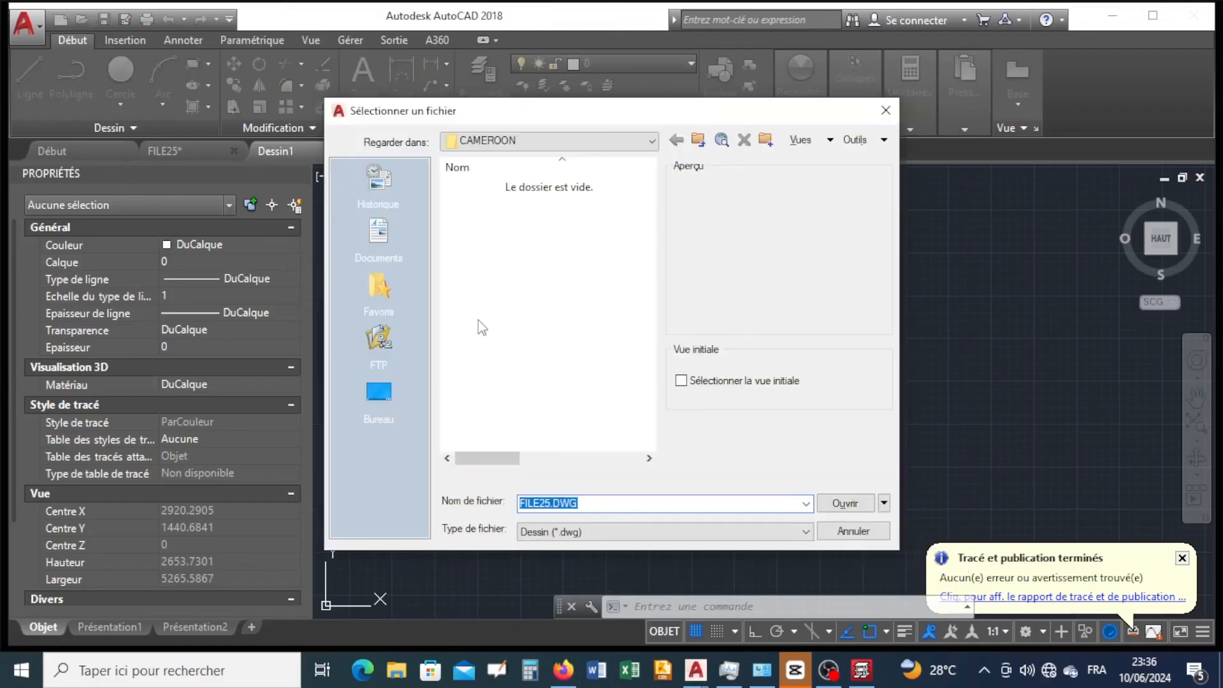
left_click(379, 395)
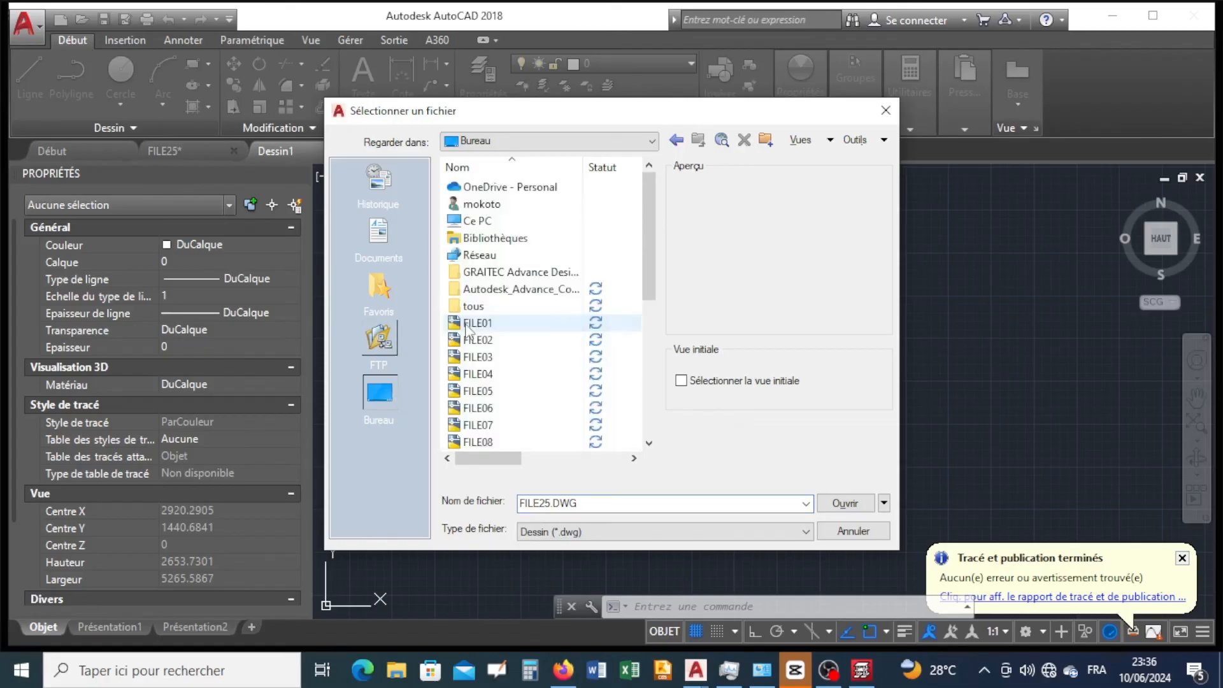
left_click(488, 358)
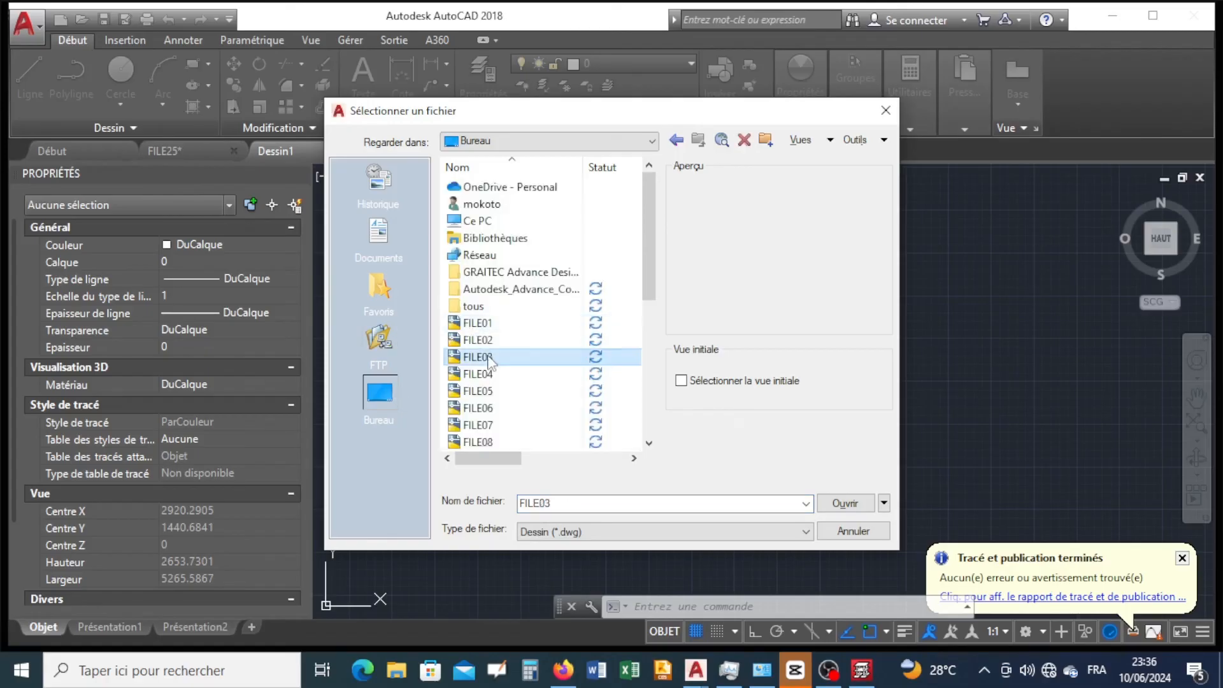
left_click(846, 504)
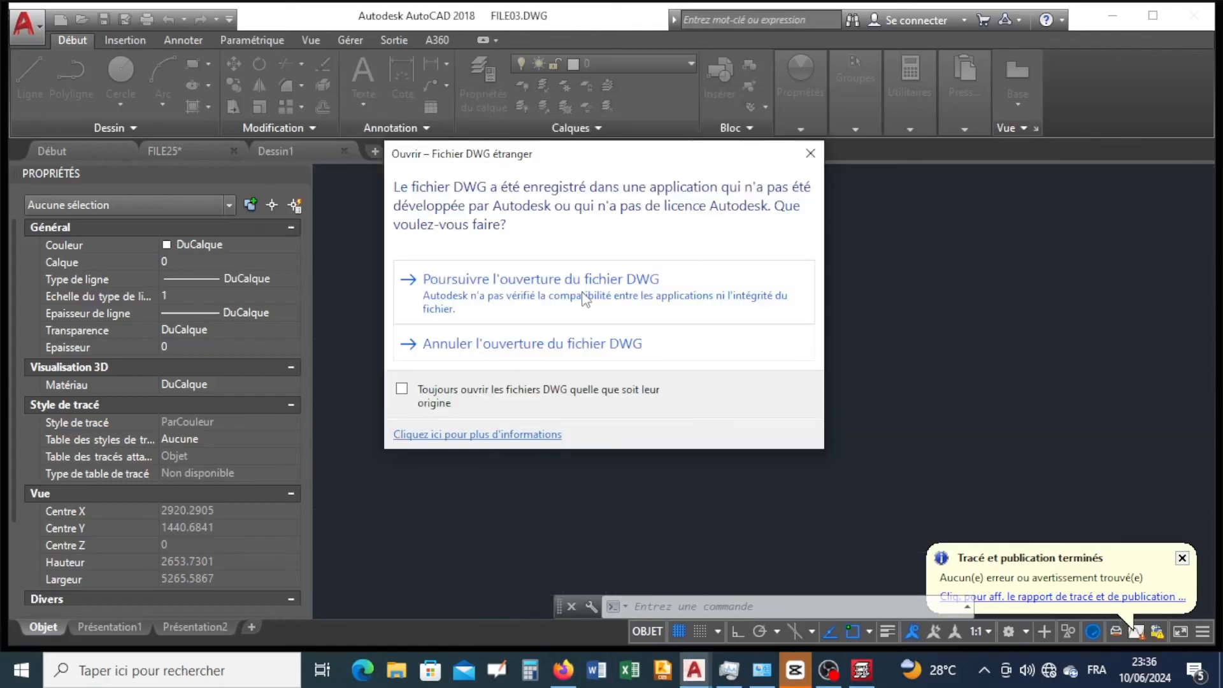
left_click(581, 292)
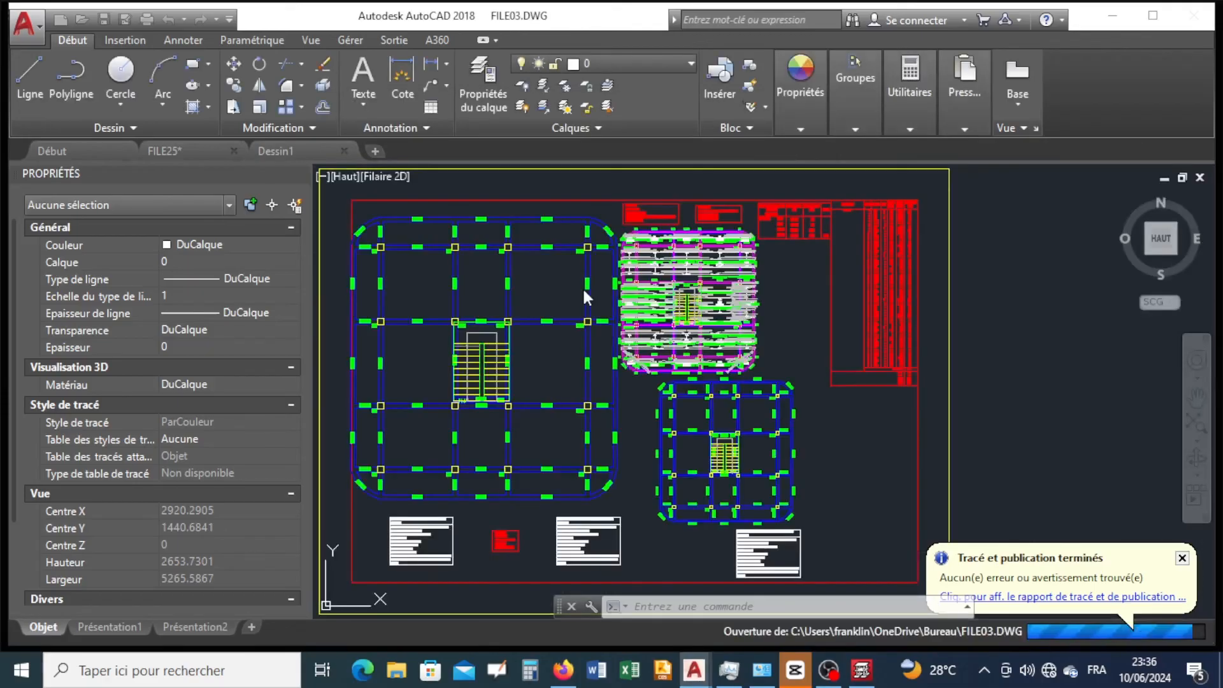